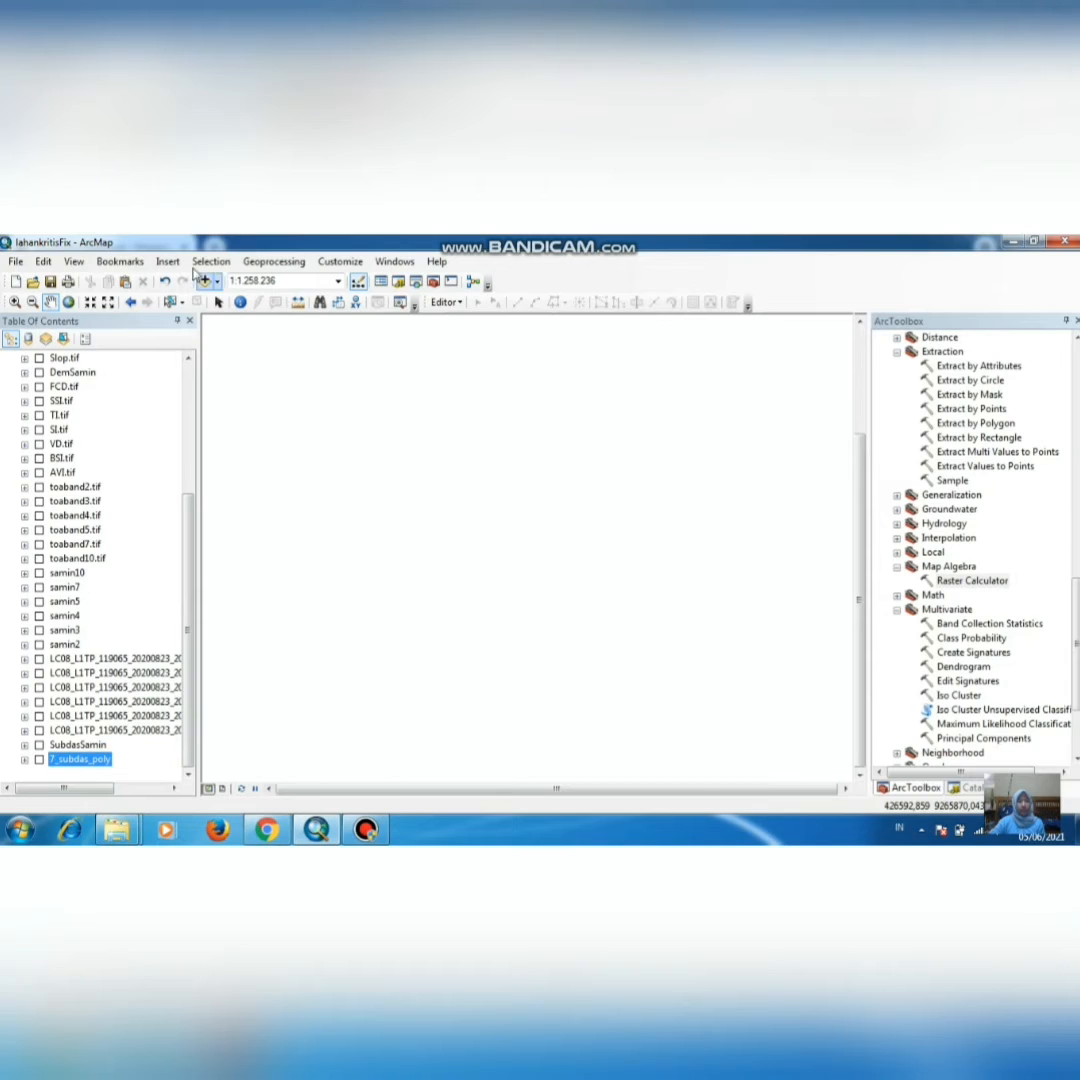
click(205, 281)
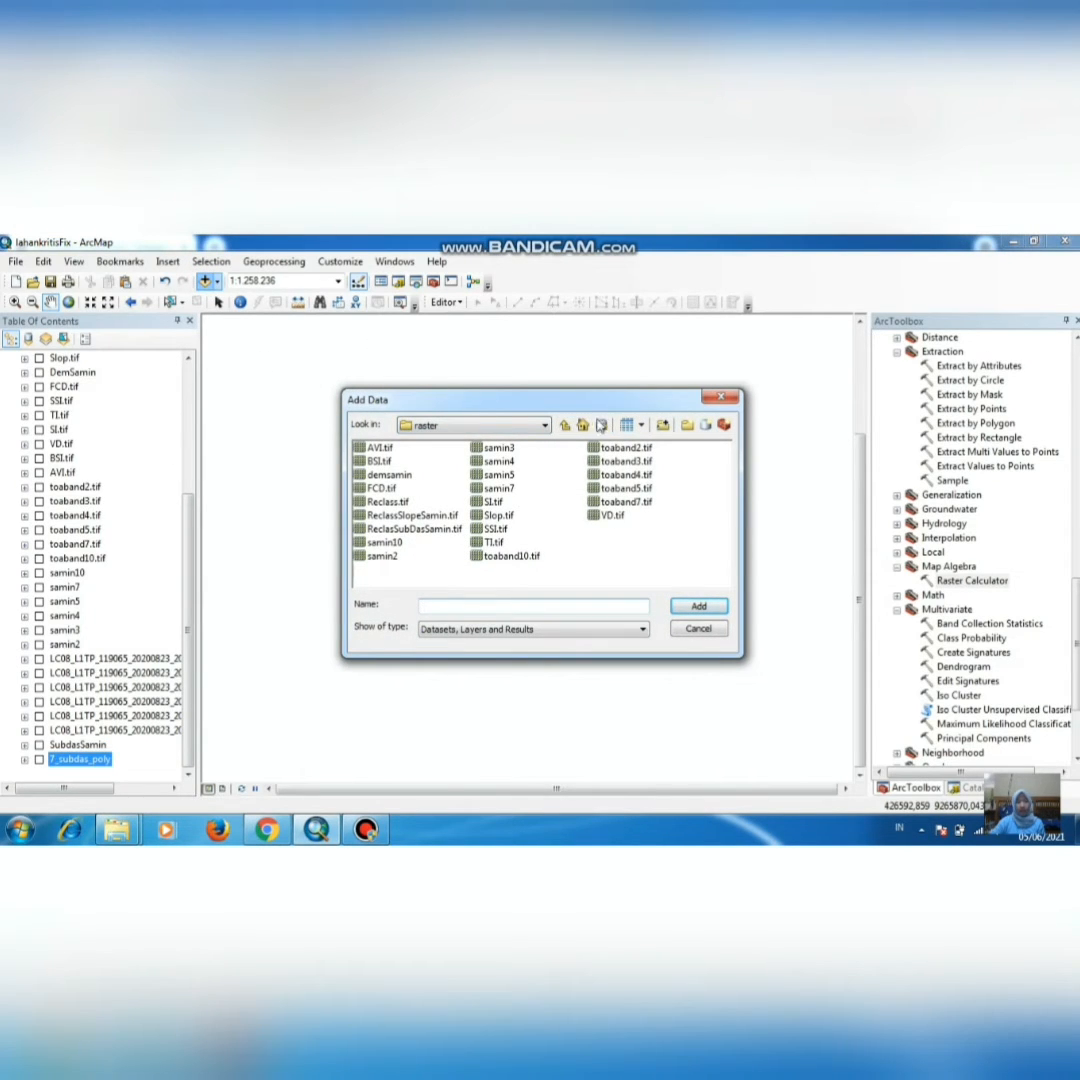
click(565, 425)
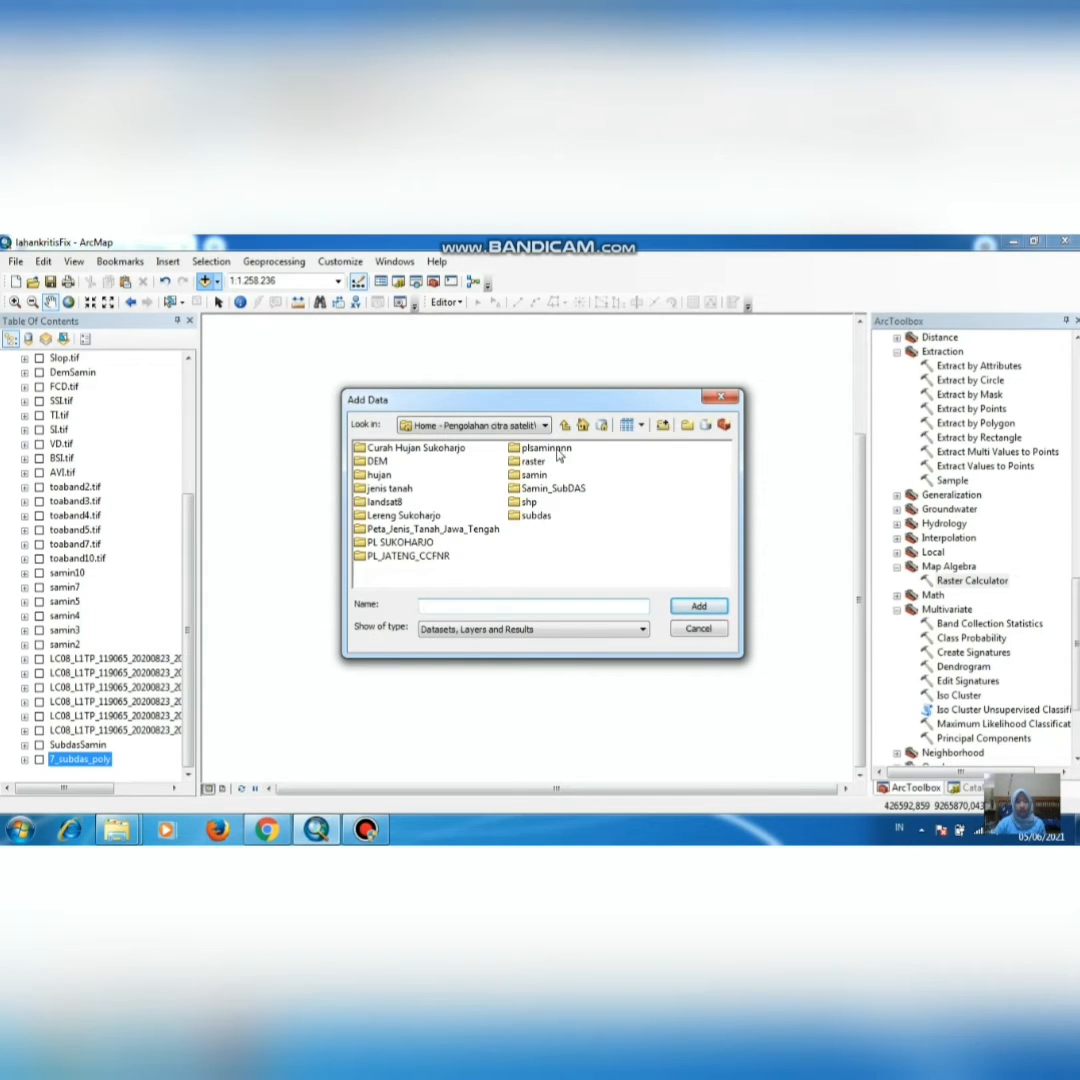
double_click(538, 515)
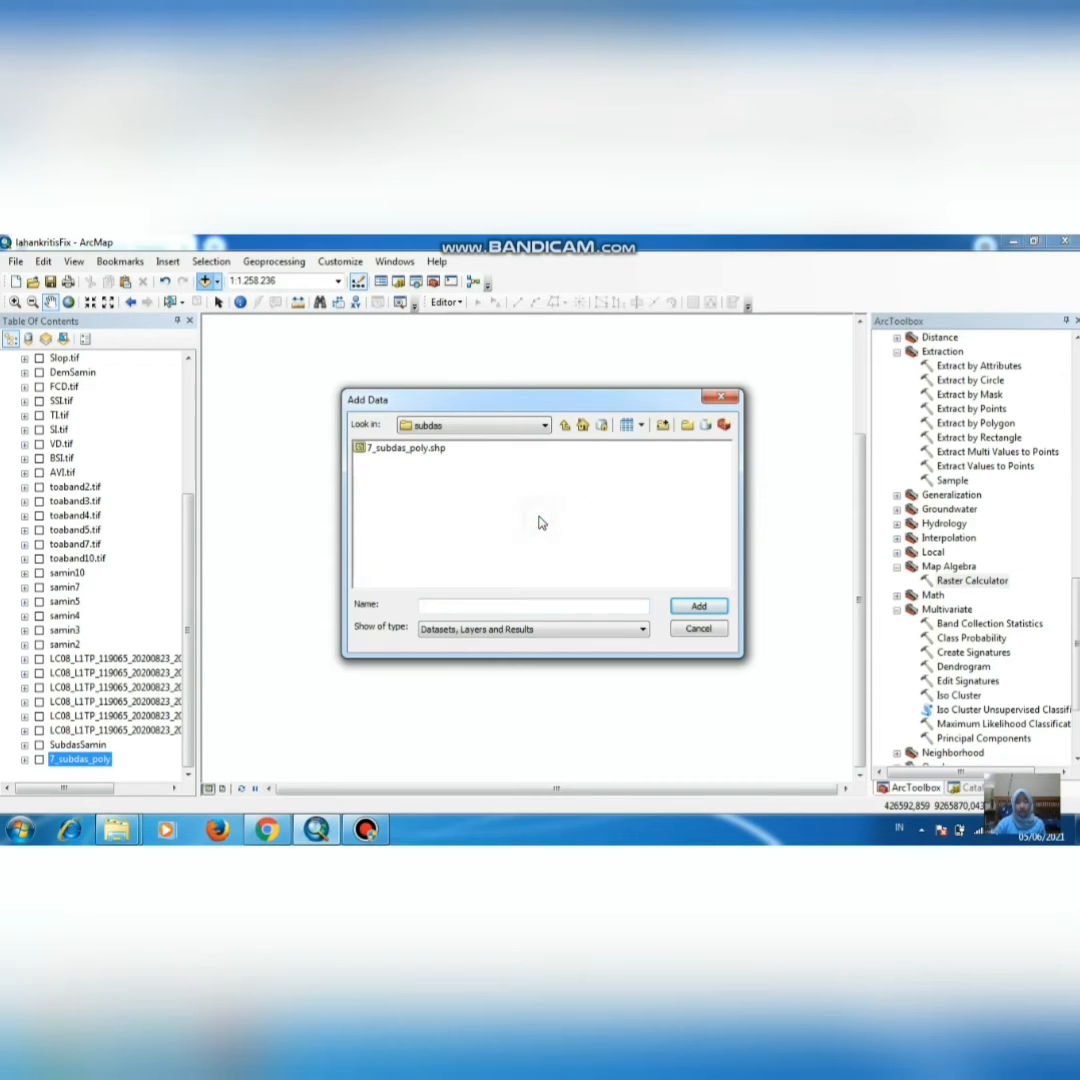
click(401, 450)
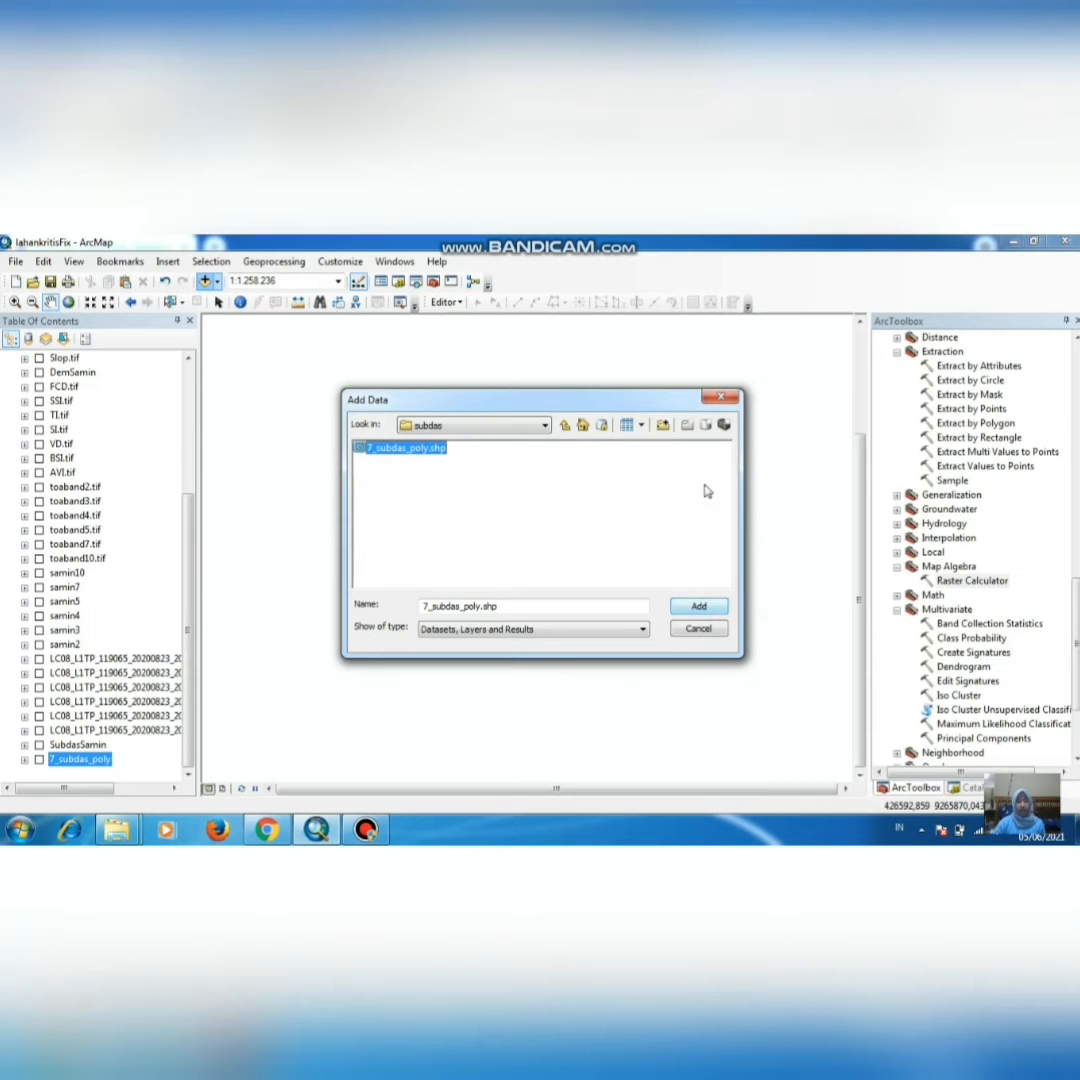
click(716, 393)
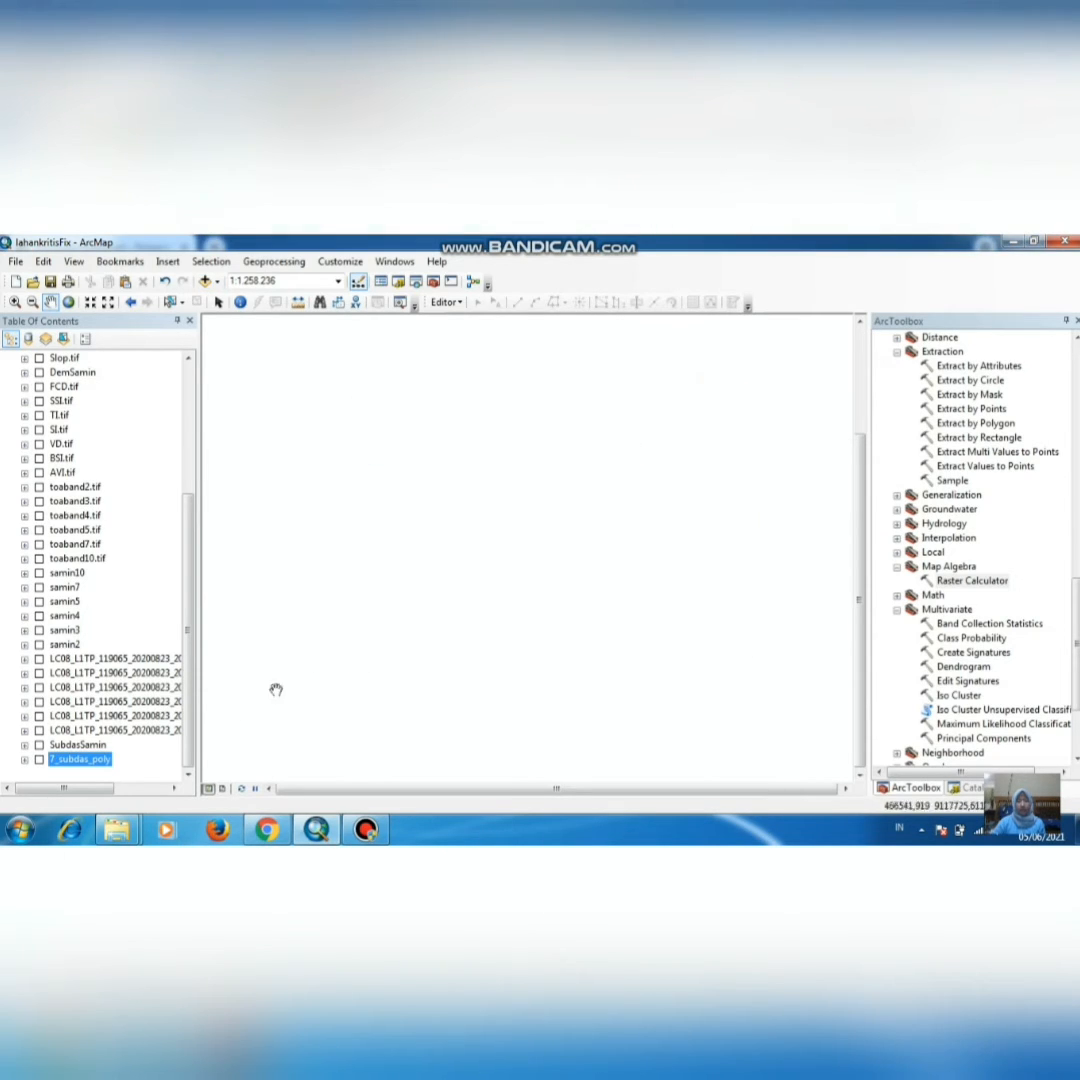
Step: Turn on the 7_subdas_poly layer and select the Sub DAS Samin record in its attribute table
click(39, 760)
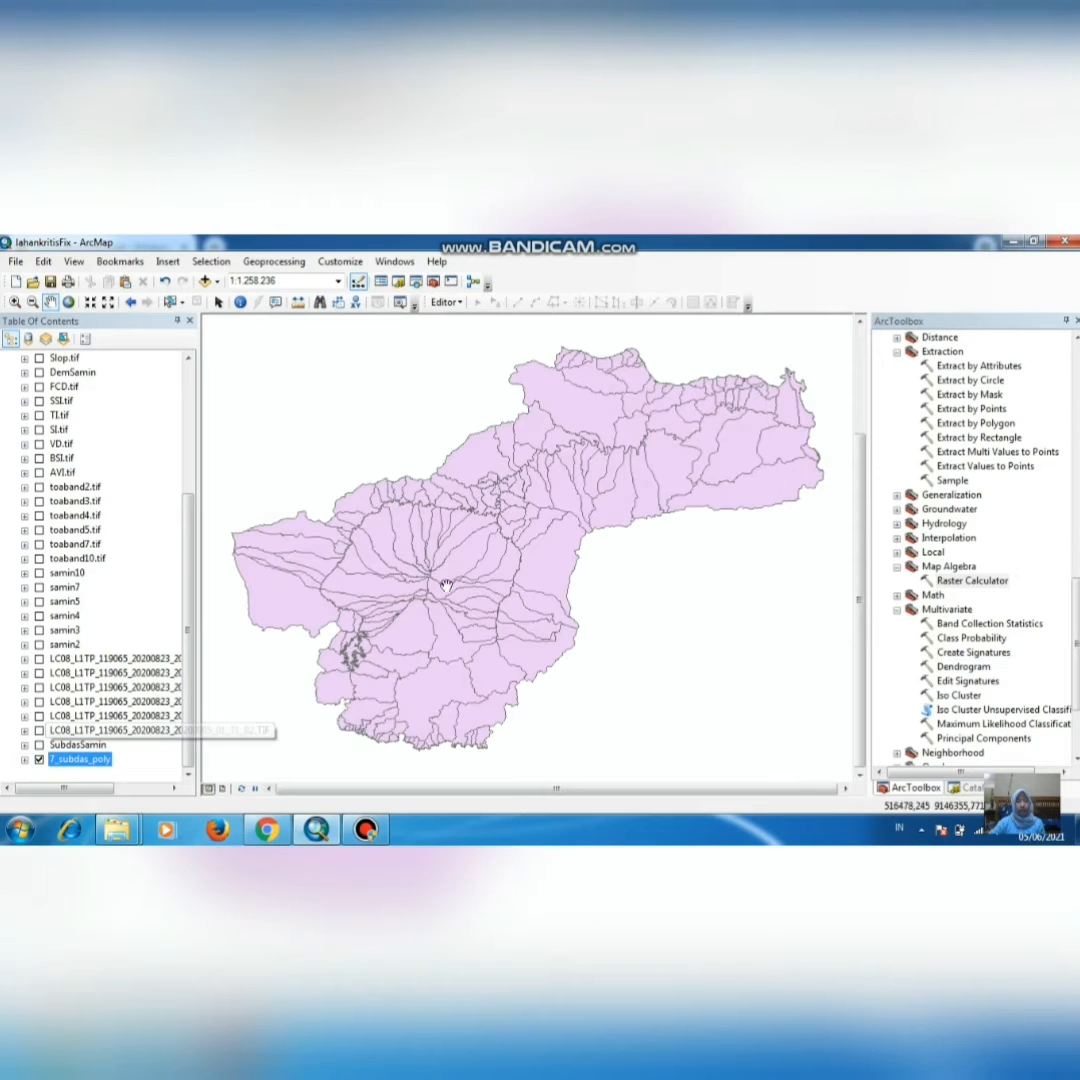
right_click(67, 761)
click(139, 461)
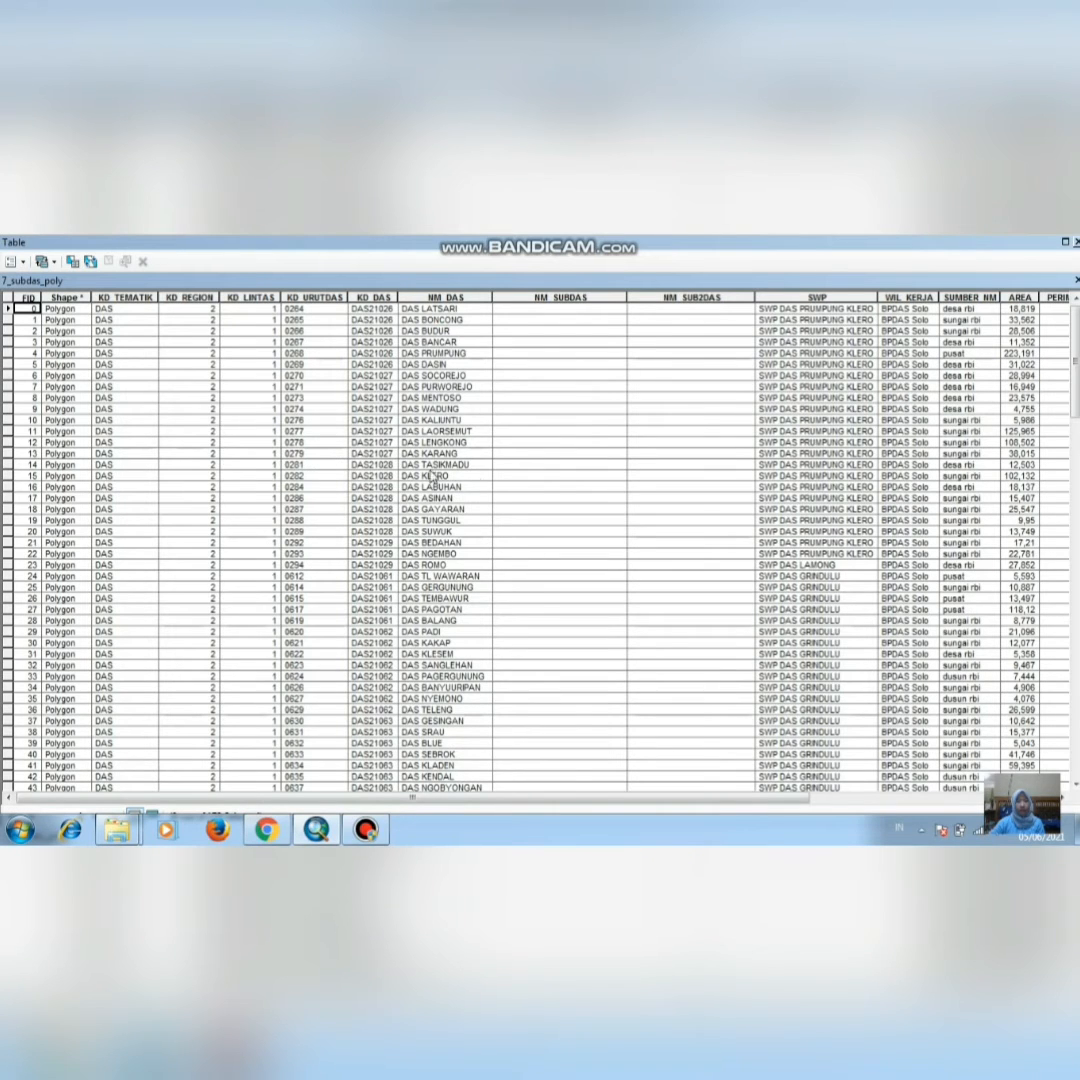
scroll(540, 574, down, 6)
scroll(540, 574, down, 16)
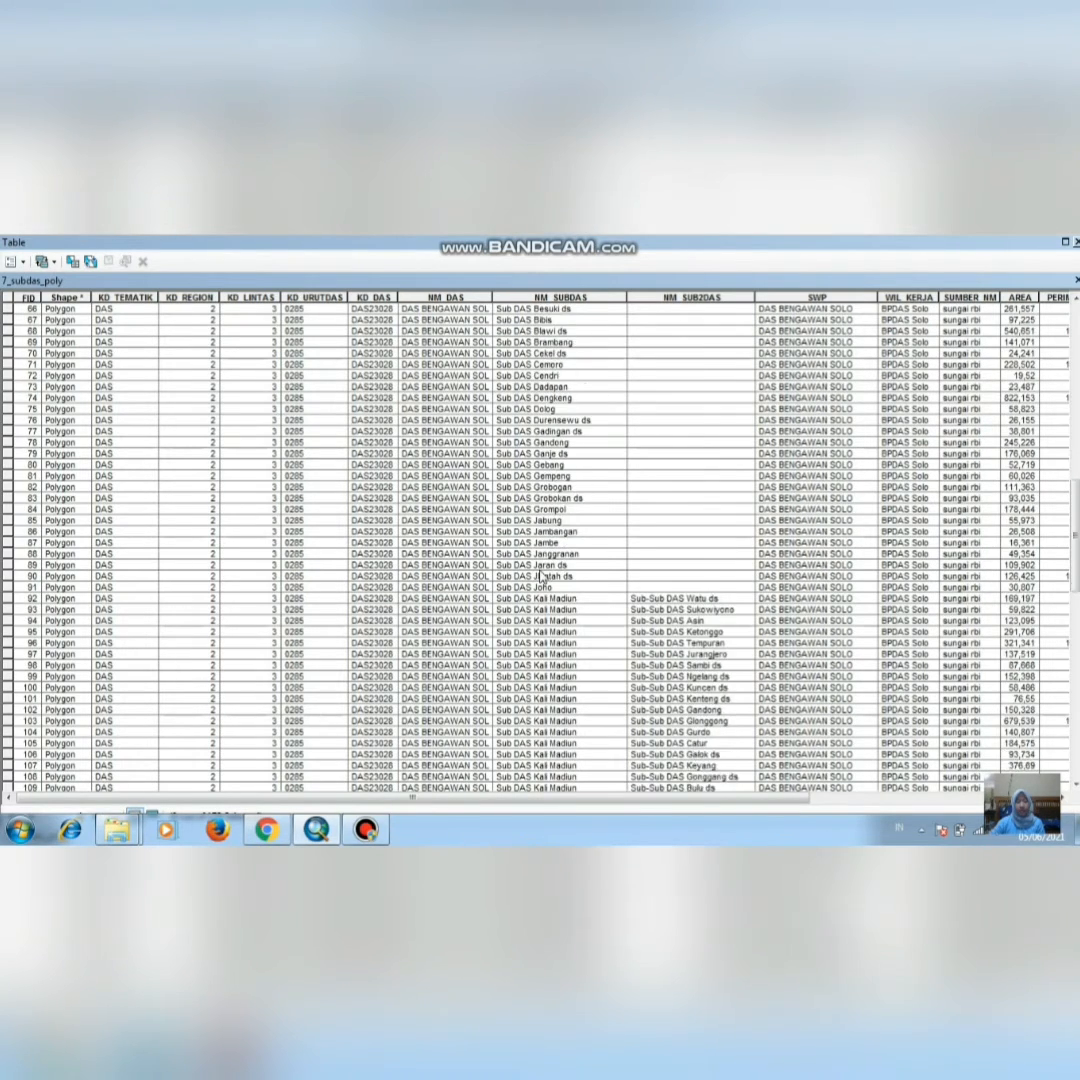
scroll(540, 577, down, 2)
scroll(540, 577, down, 10)
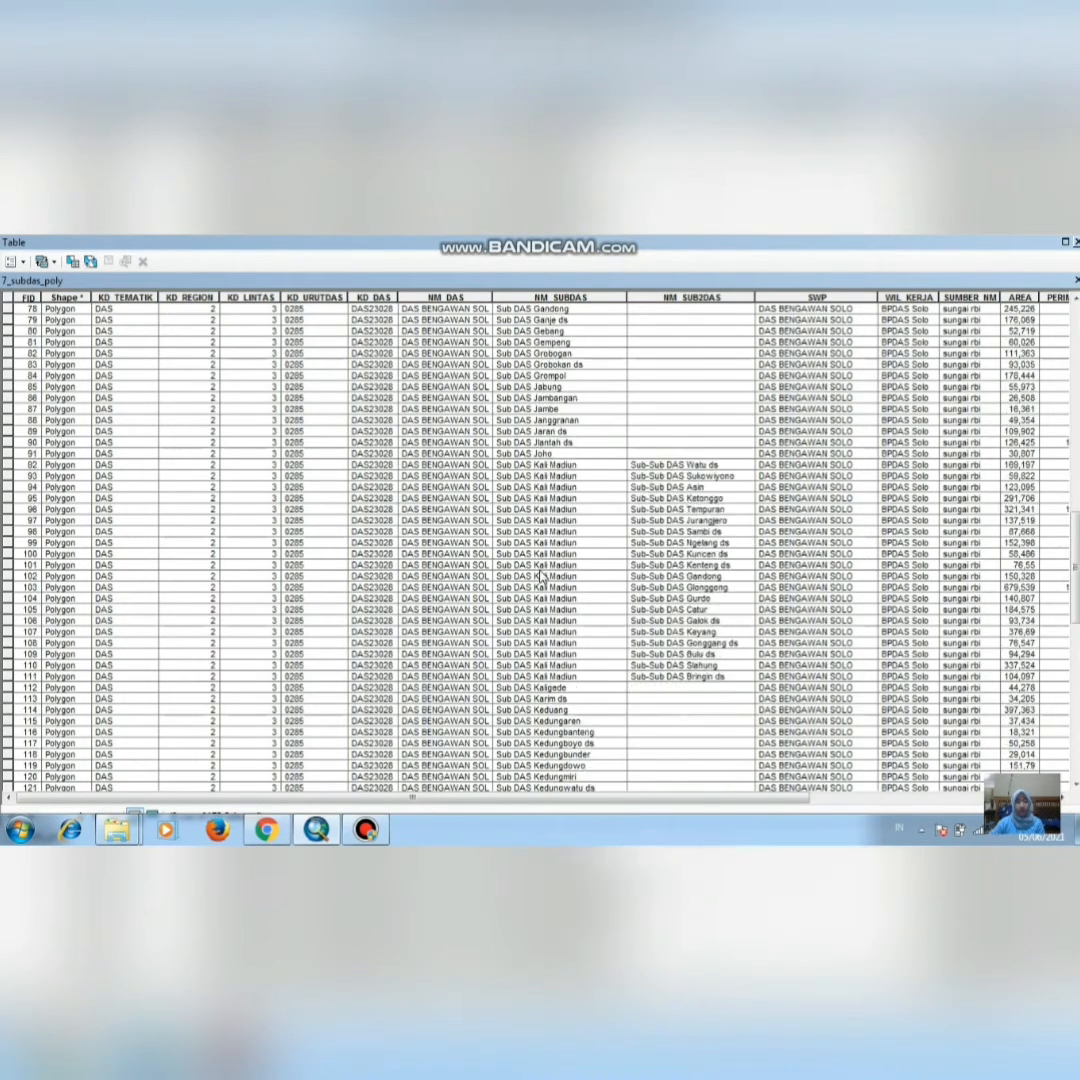
scroll(540, 577, down, 10)
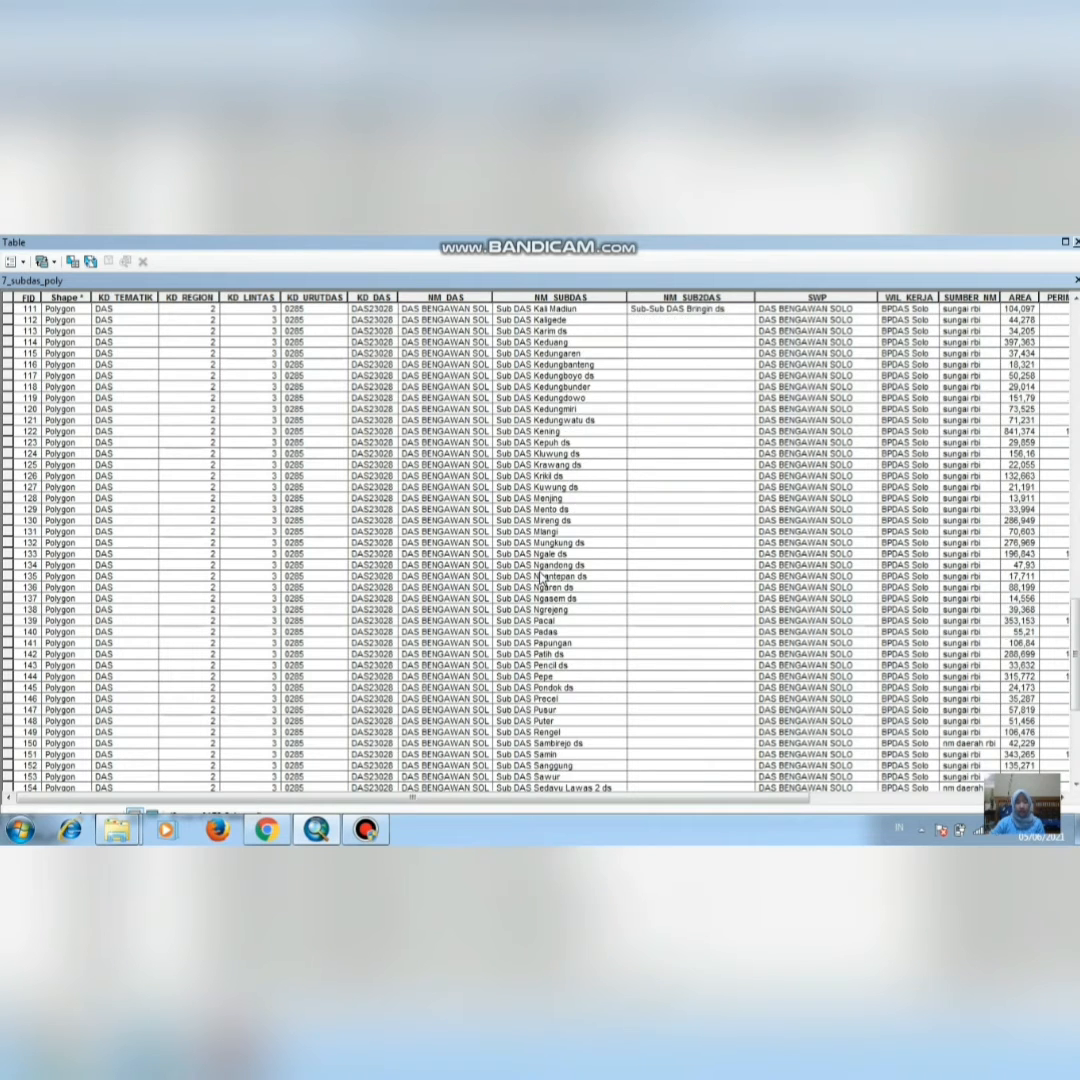
scroll(541, 578, down, 2)
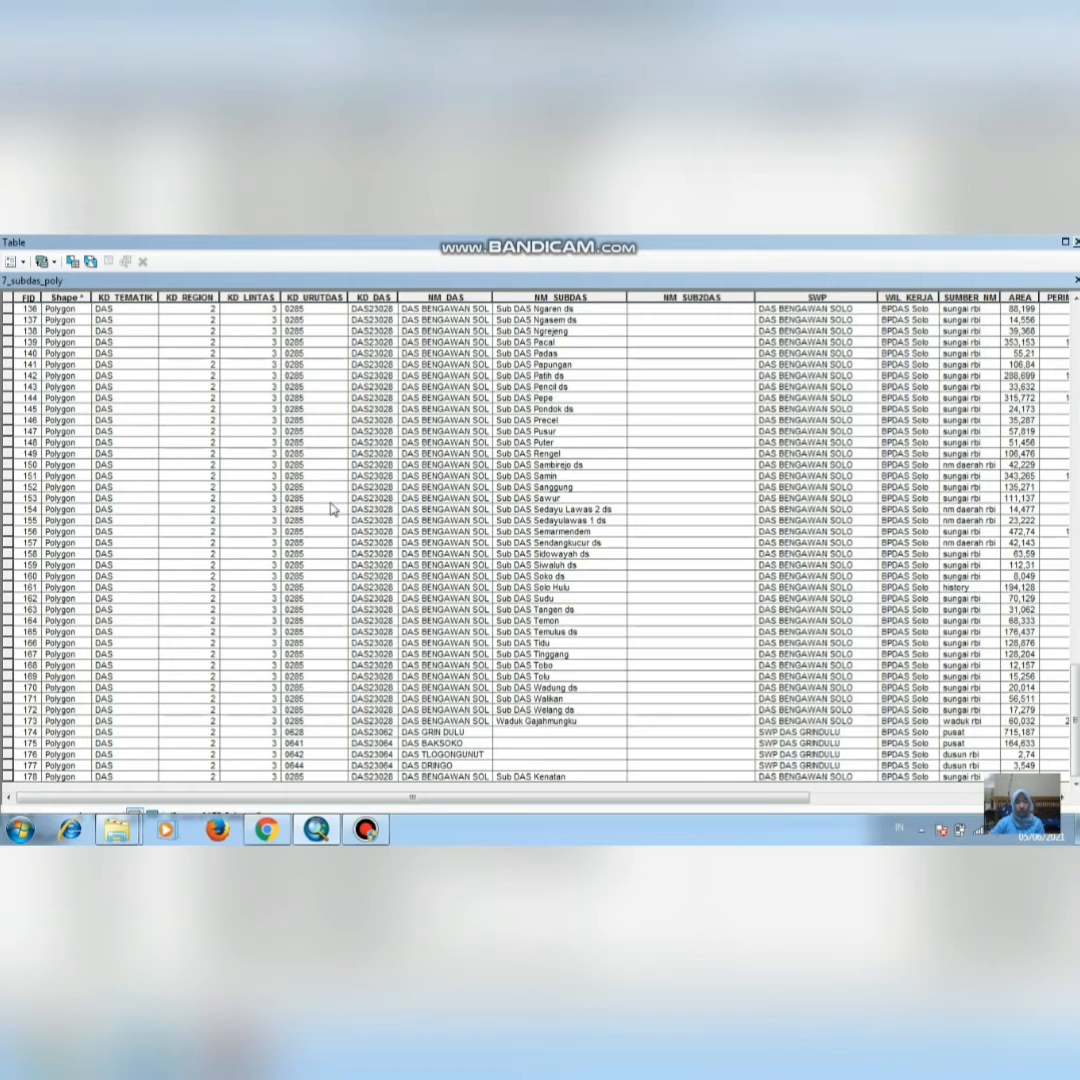
click(10, 476)
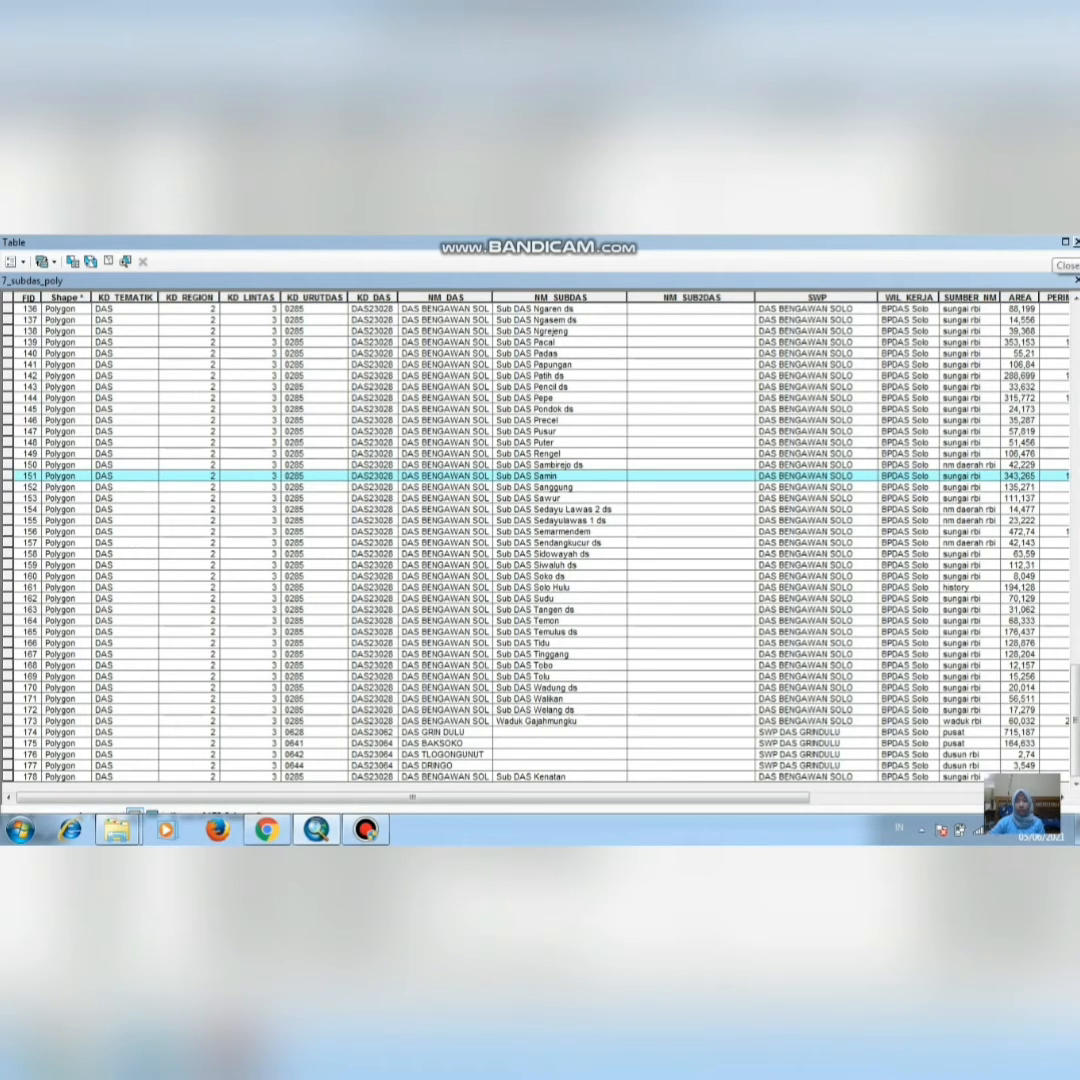
click(1076, 242)
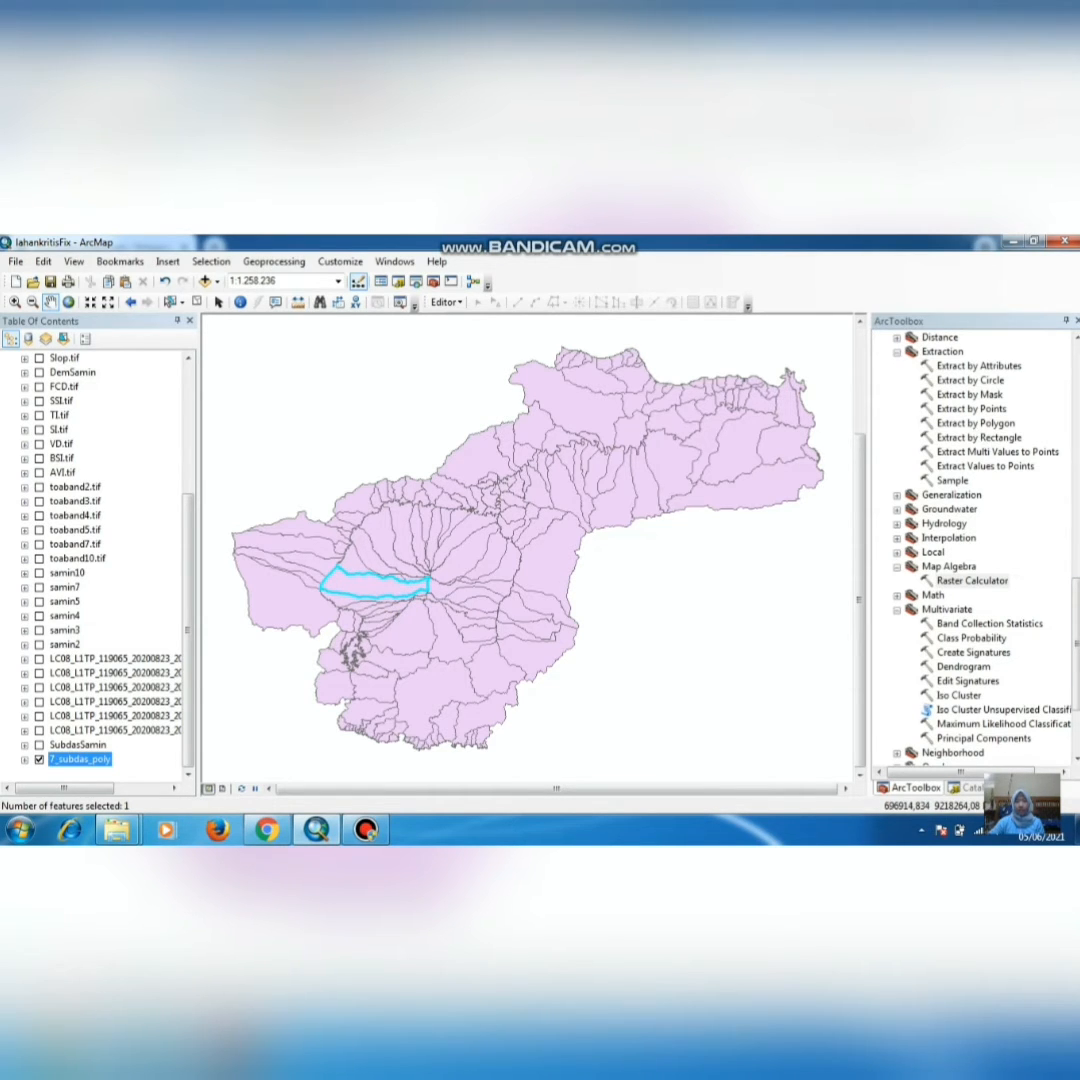
Step: Set up the Analysis Select tool with 7_subdas_poly as input and extractsubdassamin in the raster folder as output
scroll(975, 500, up, 15)
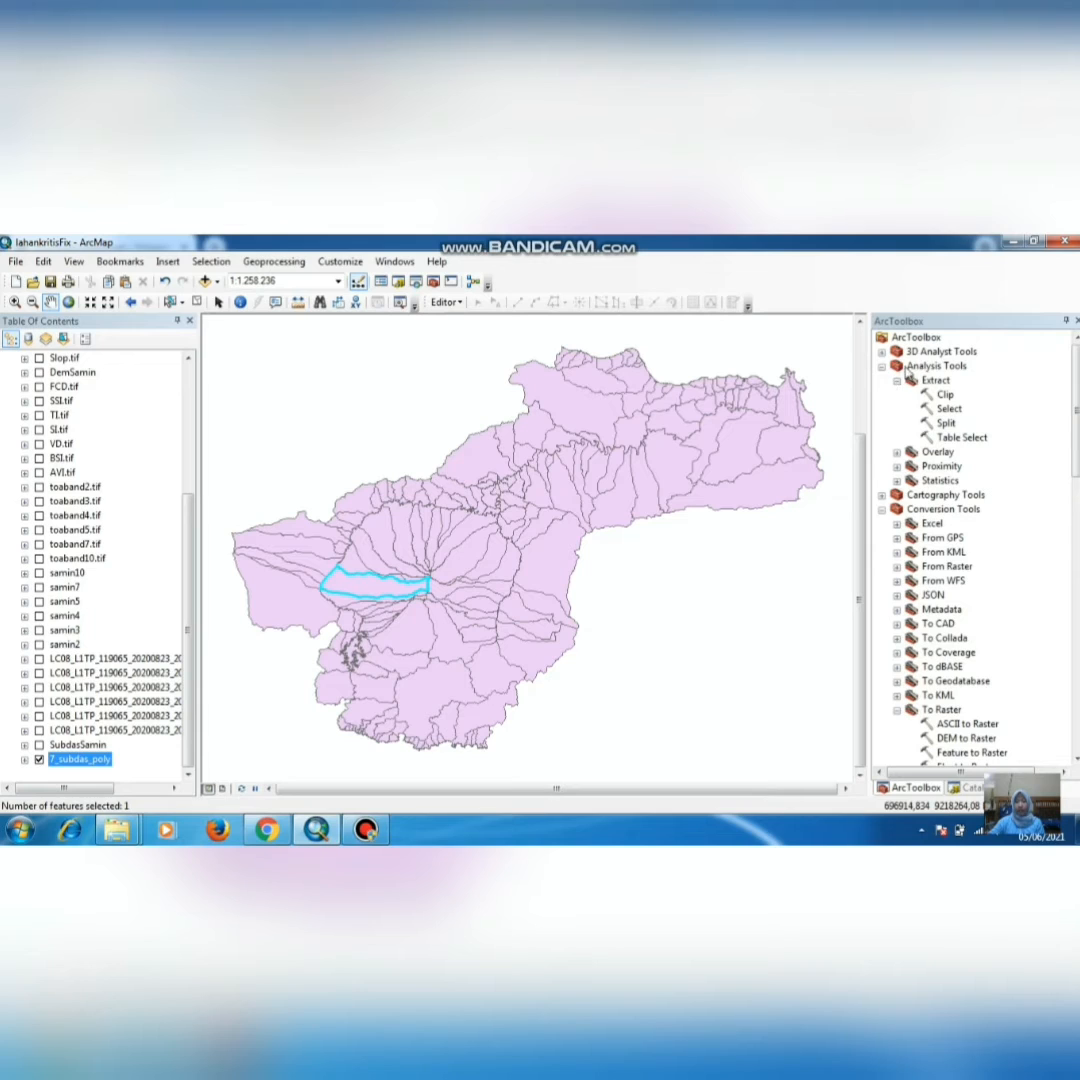
click(948, 367)
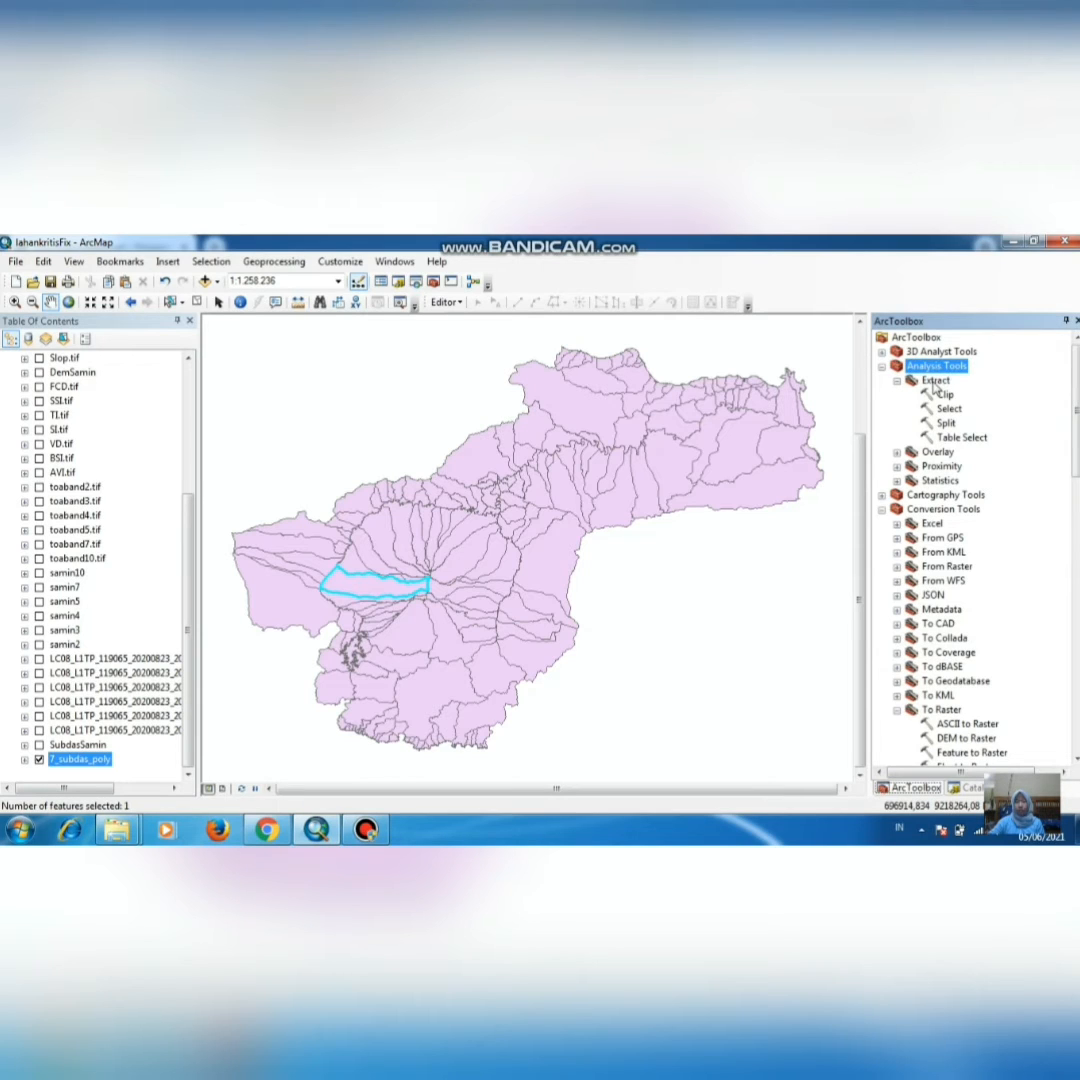
click(935, 382)
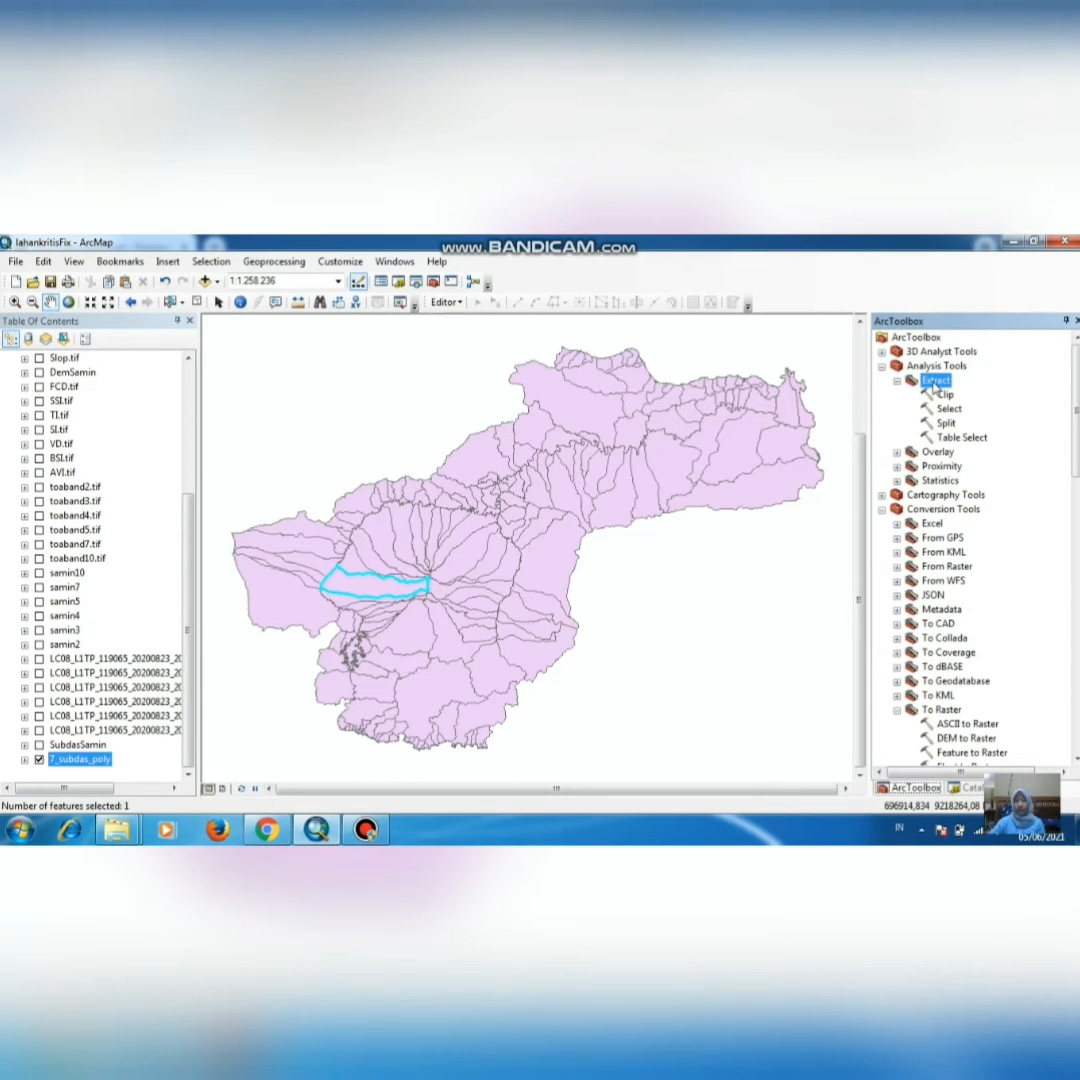
double_click(949, 410)
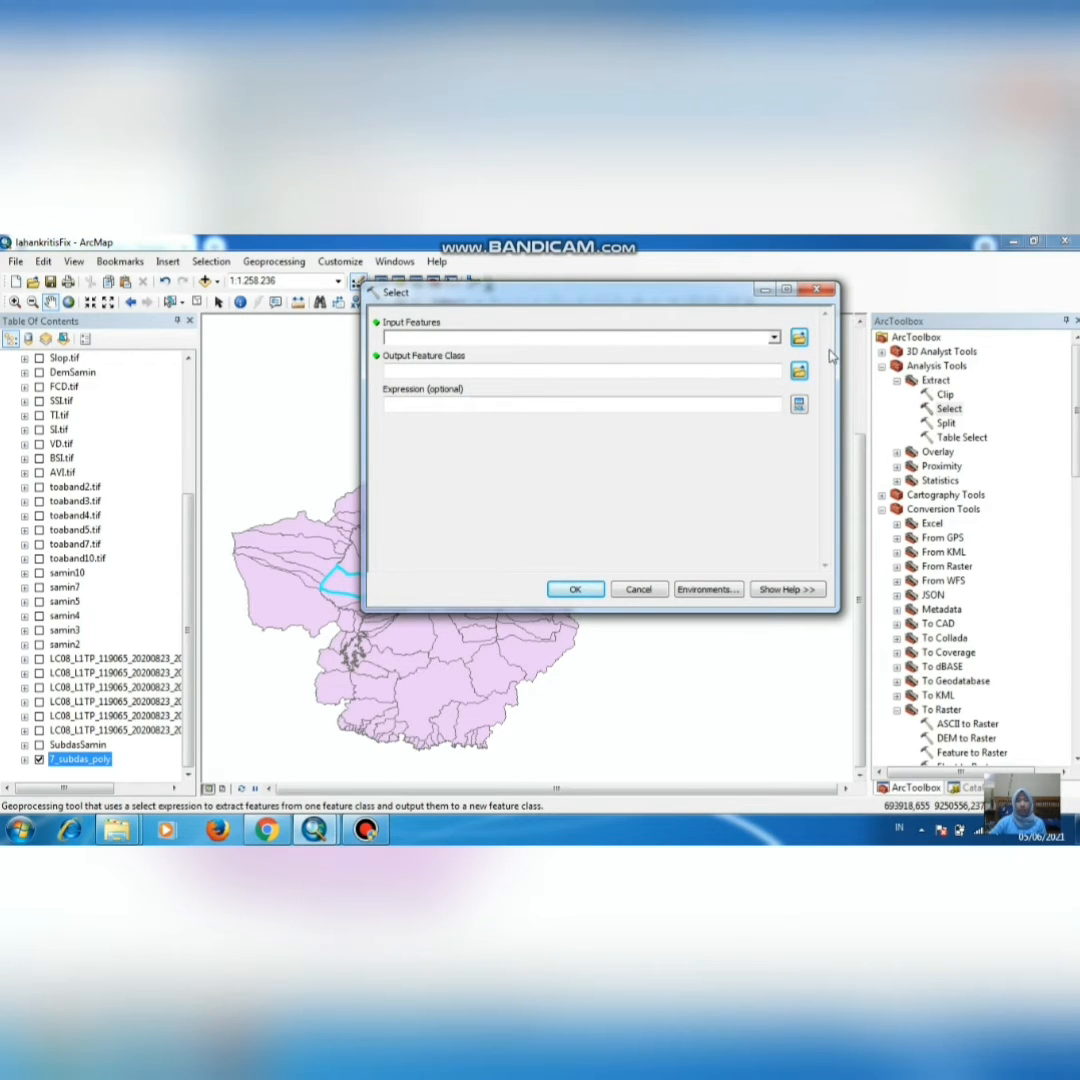
click(774, 340)
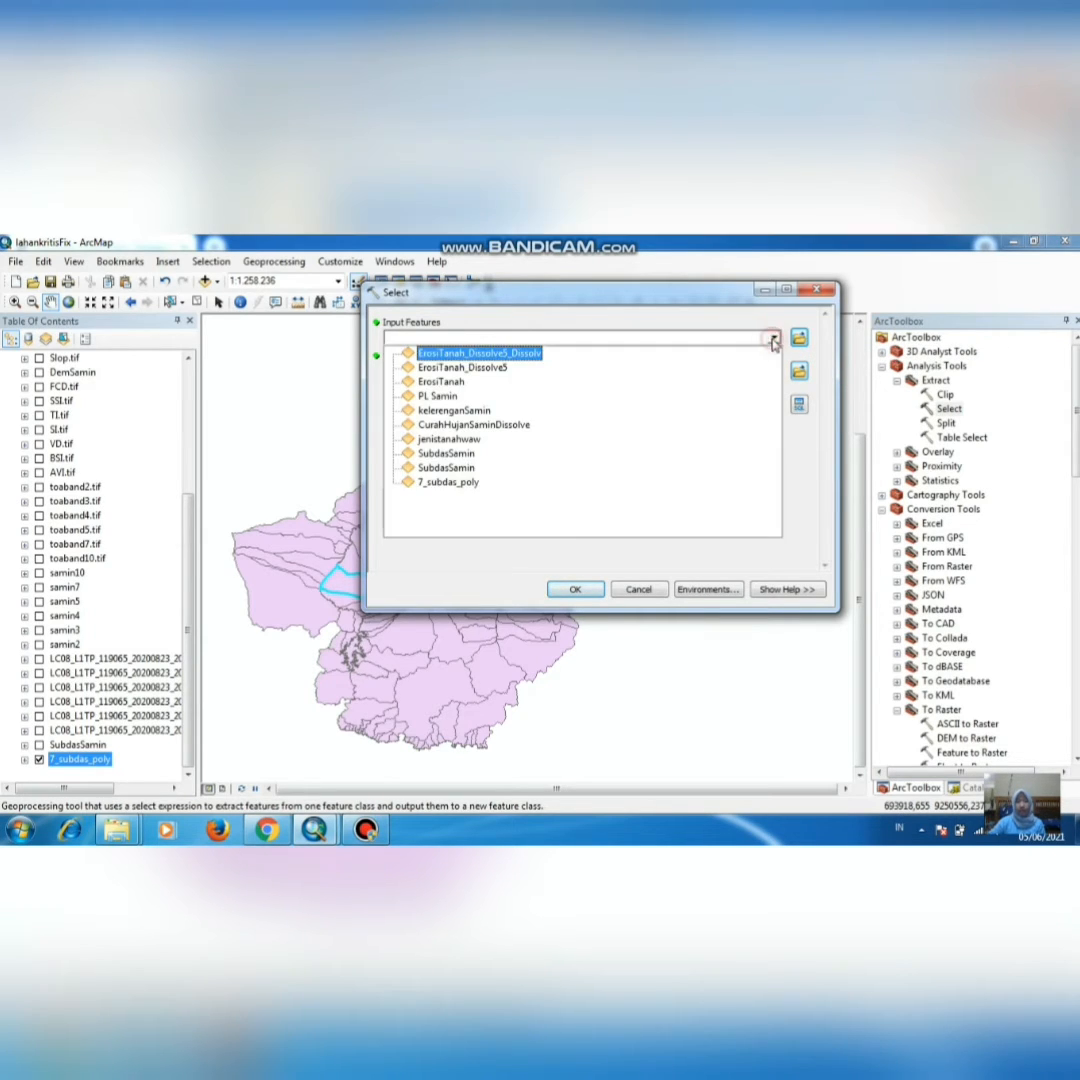
click(455, 487)
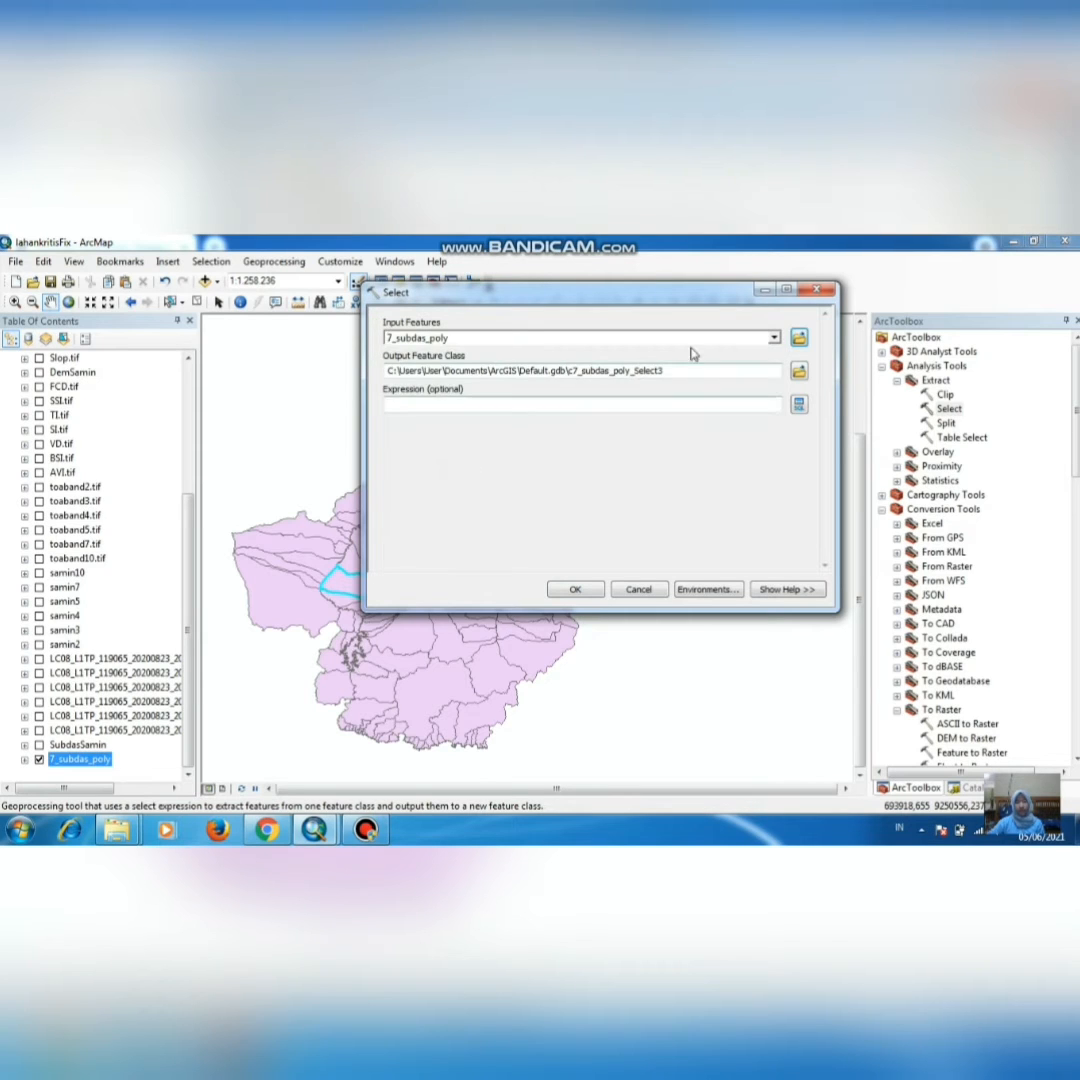
click(798, 372)
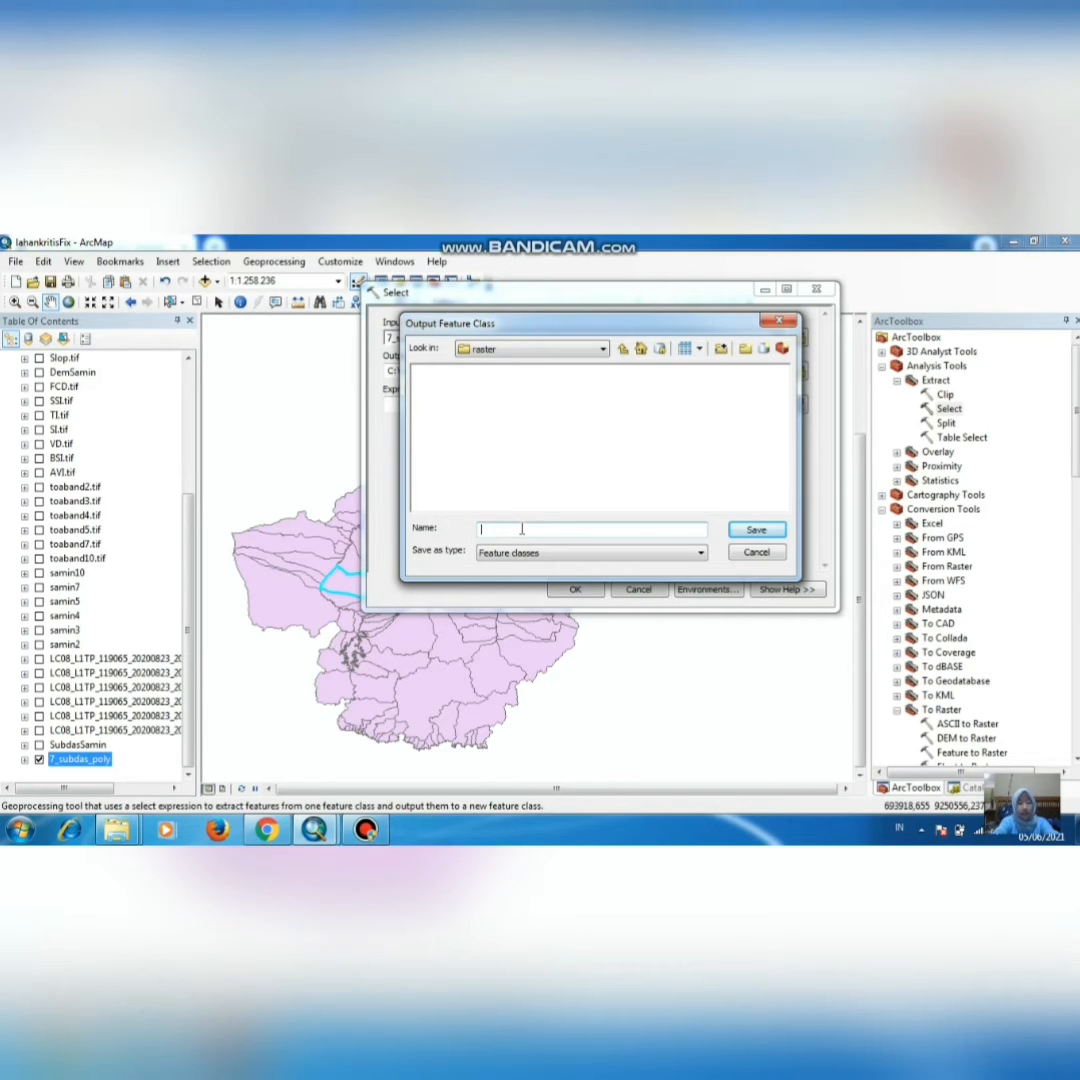
text(extractsubdassamin)
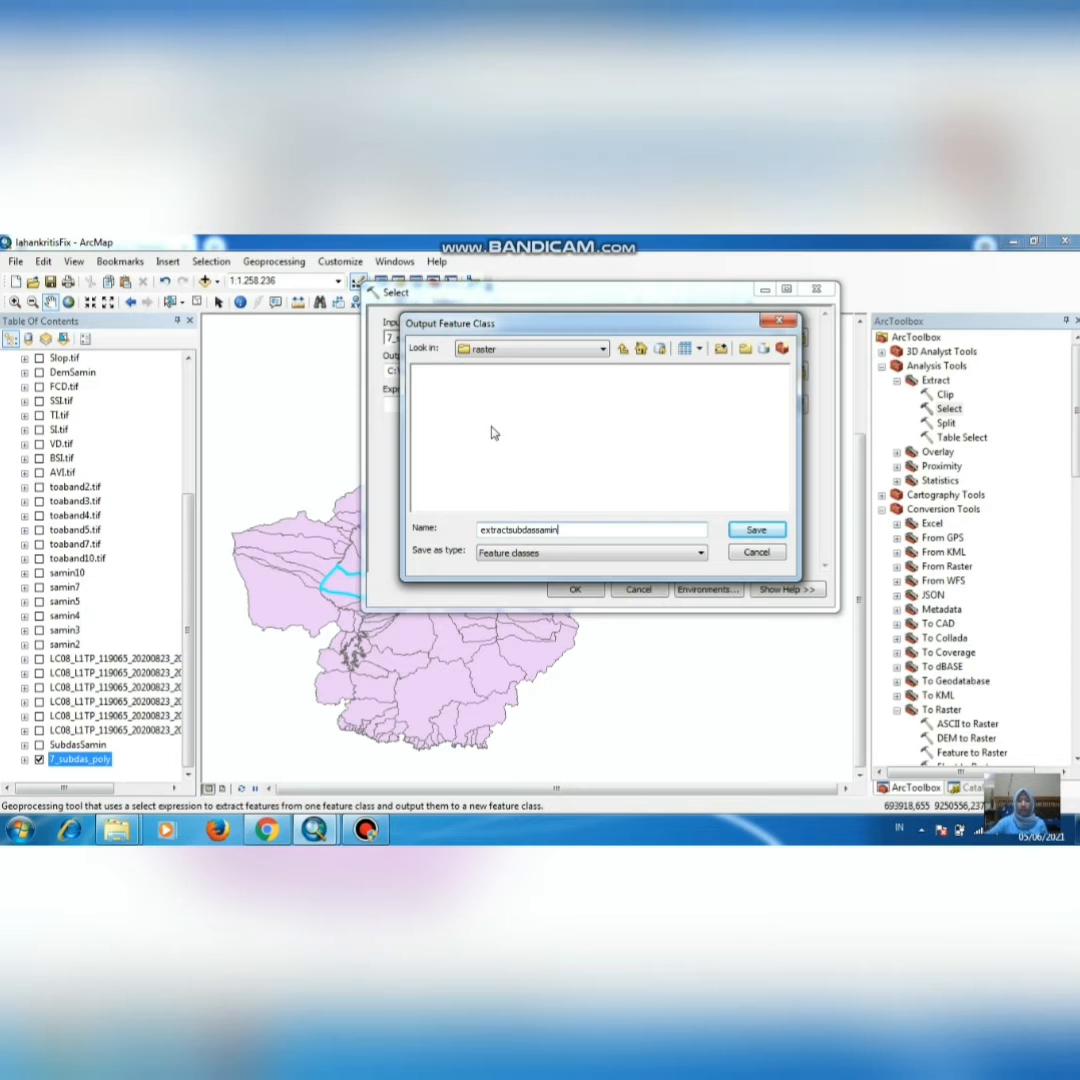
click(758, 531)
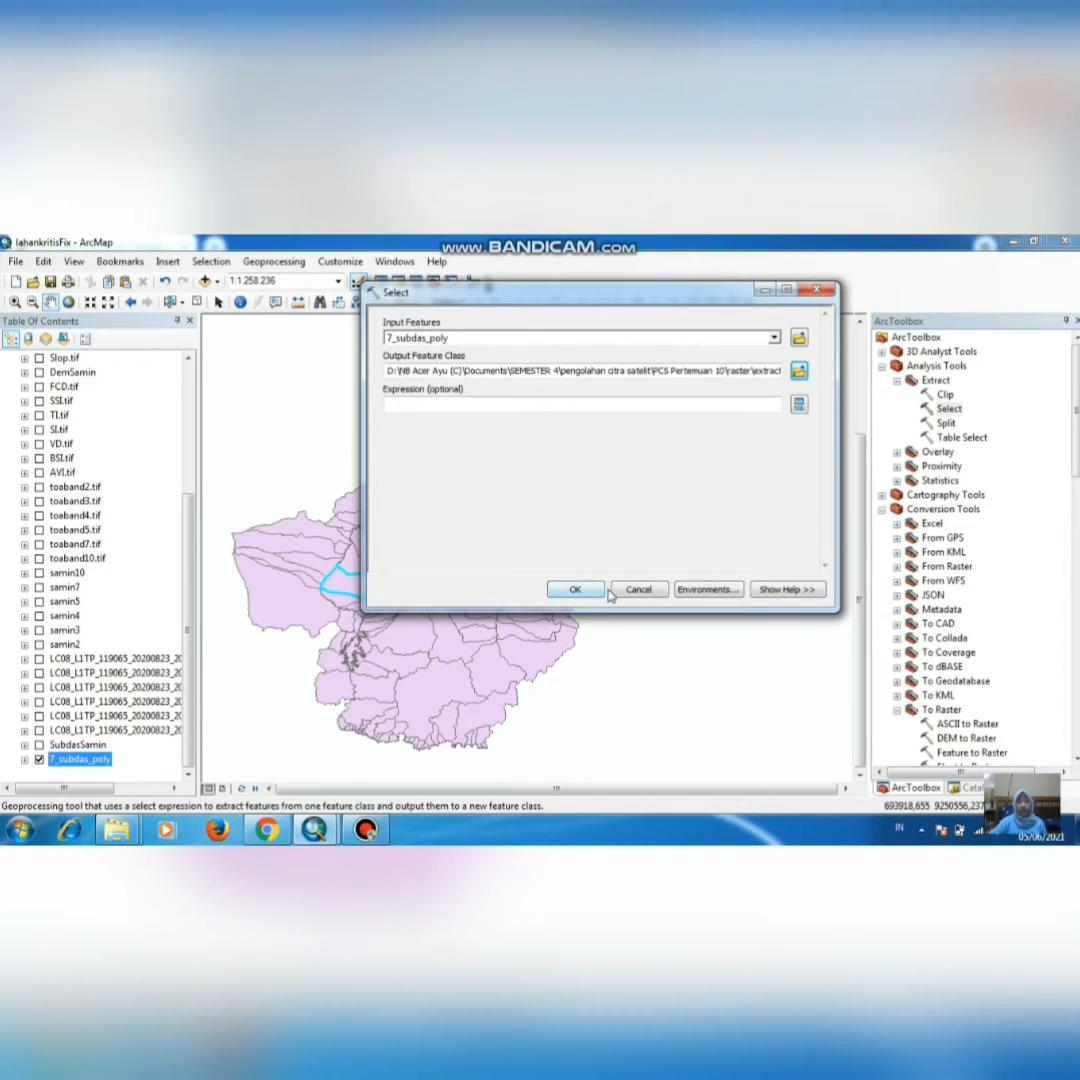
Step: Set the tool's output coordinate system to WGS 1984 UTM Zone 49S and run the extraction
click(707, 590)
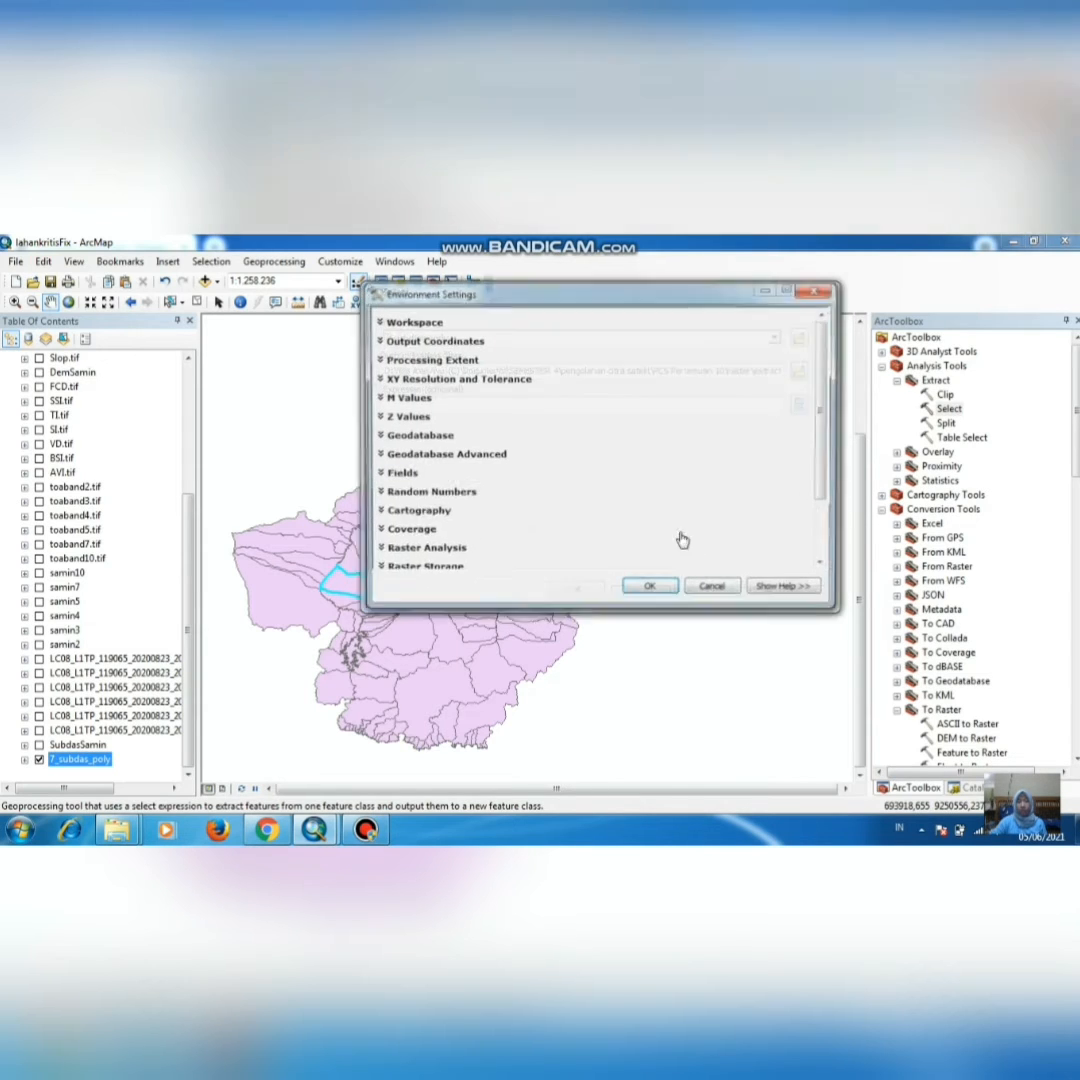
click(409, 343)
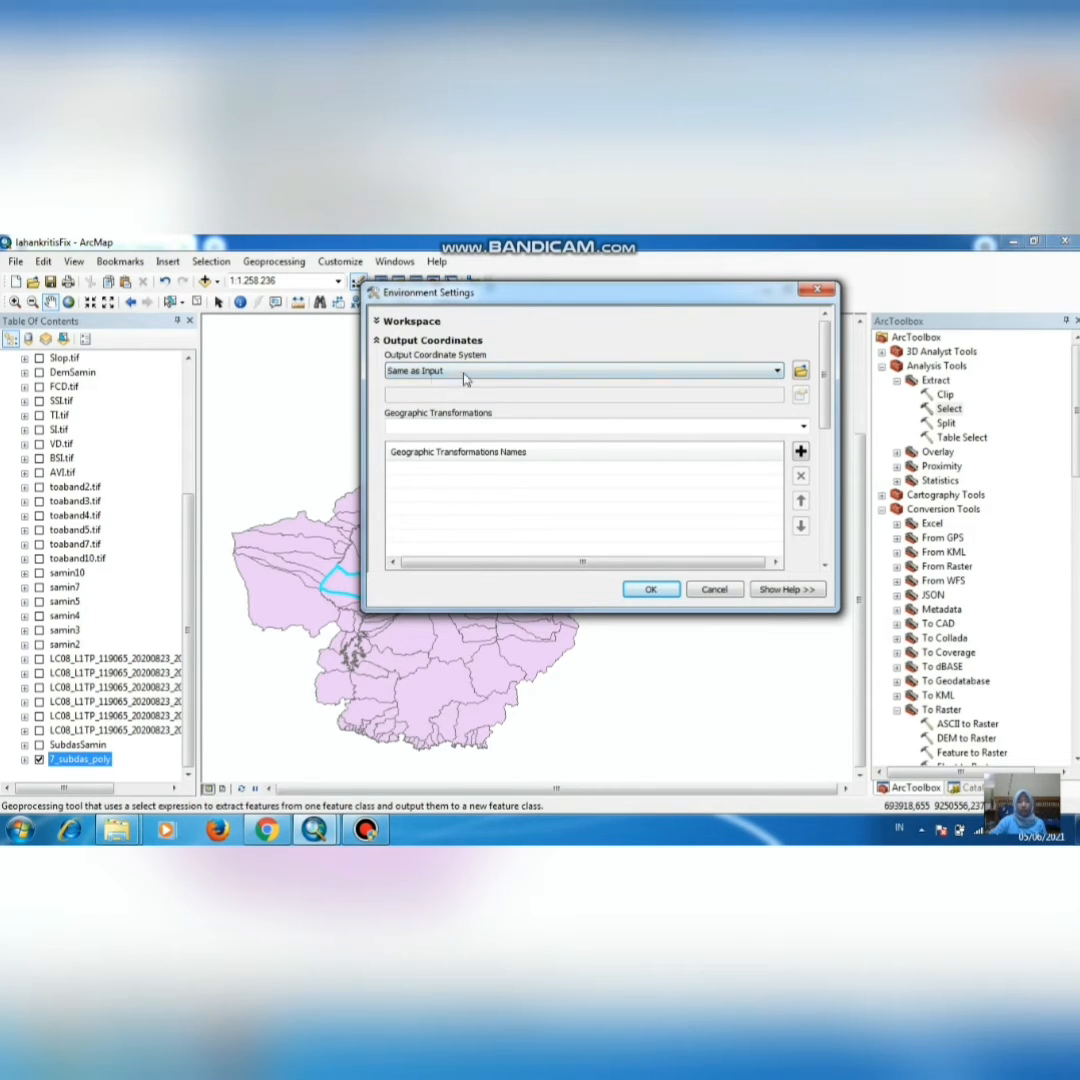
click(775, 372)
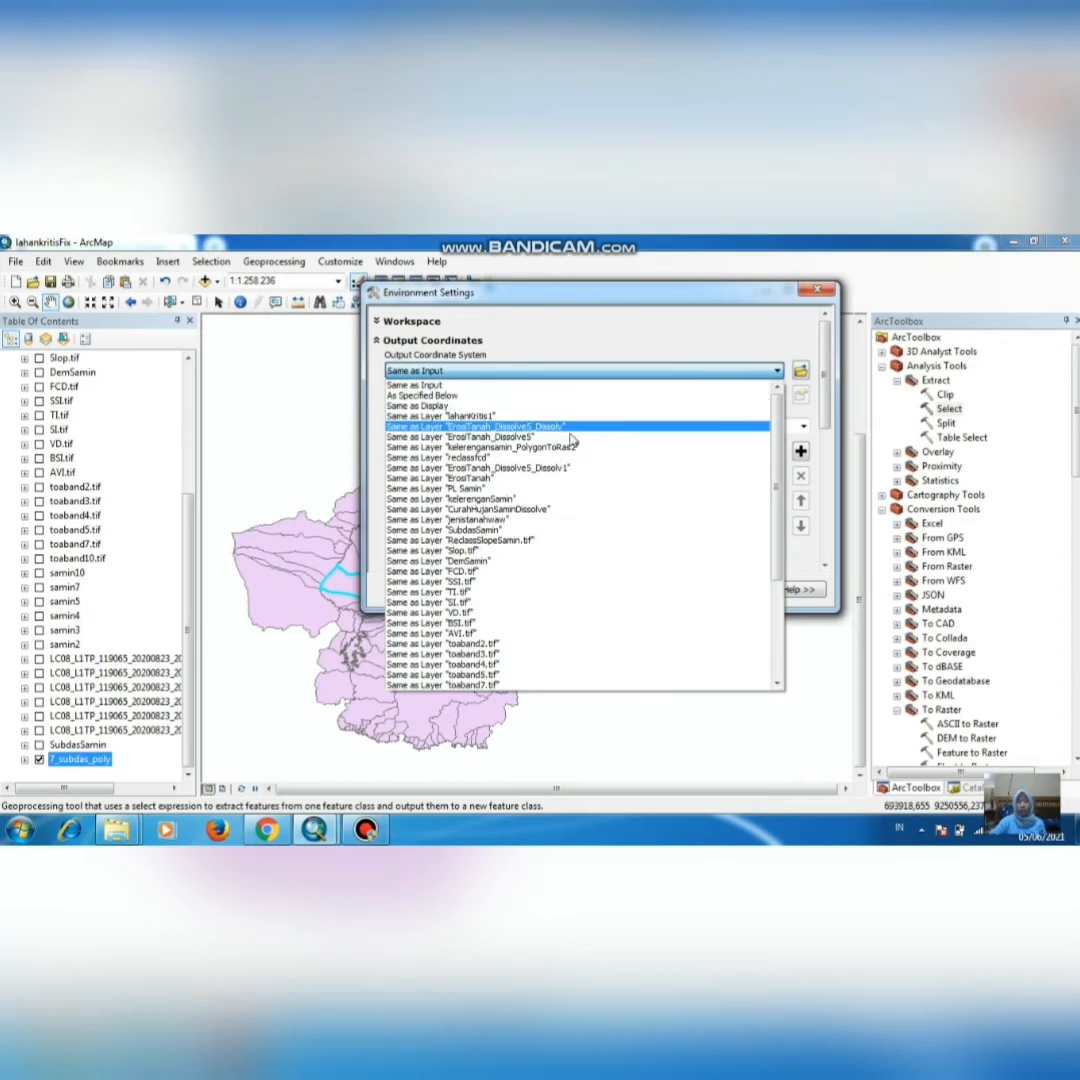
click(441, 389)
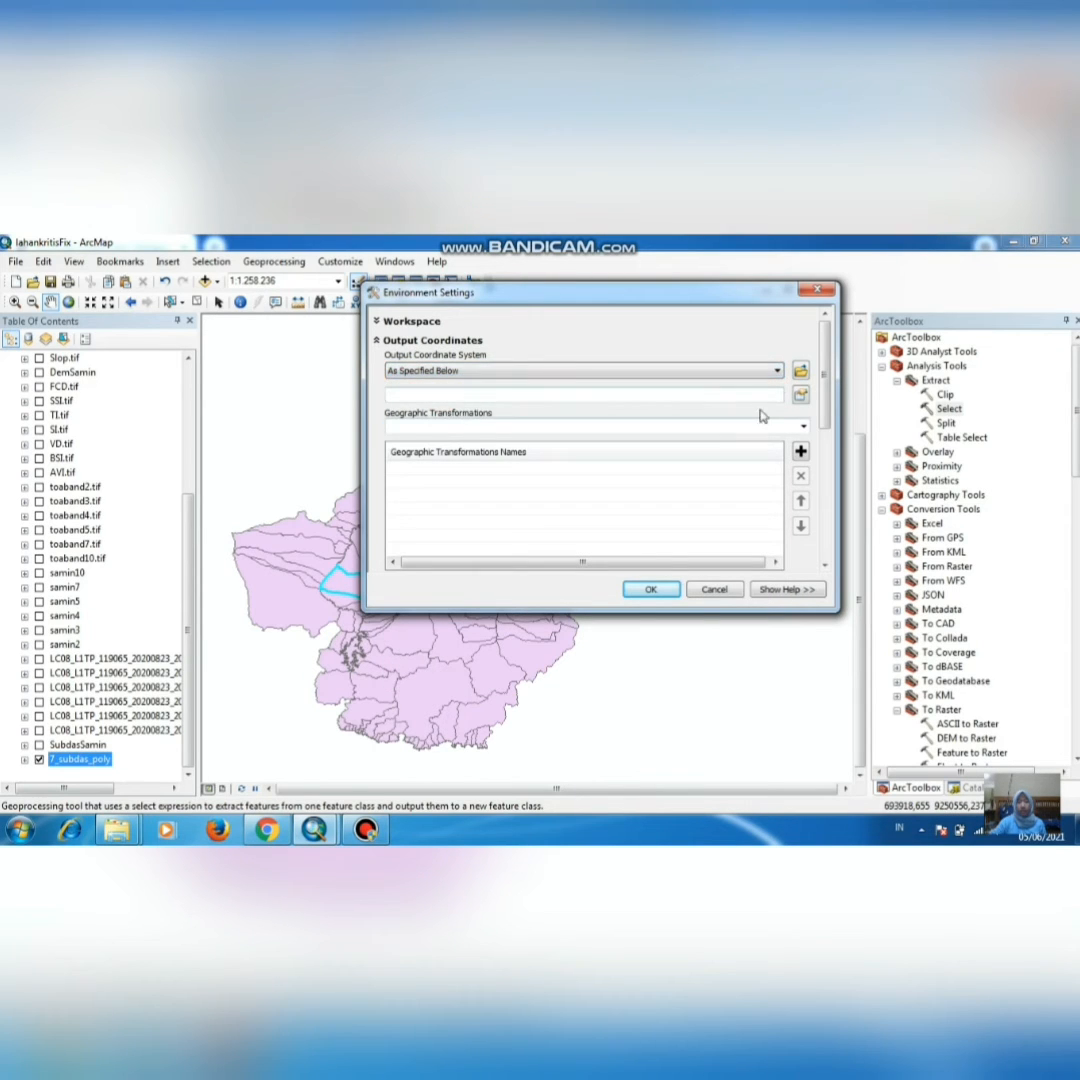
click(800, 397)
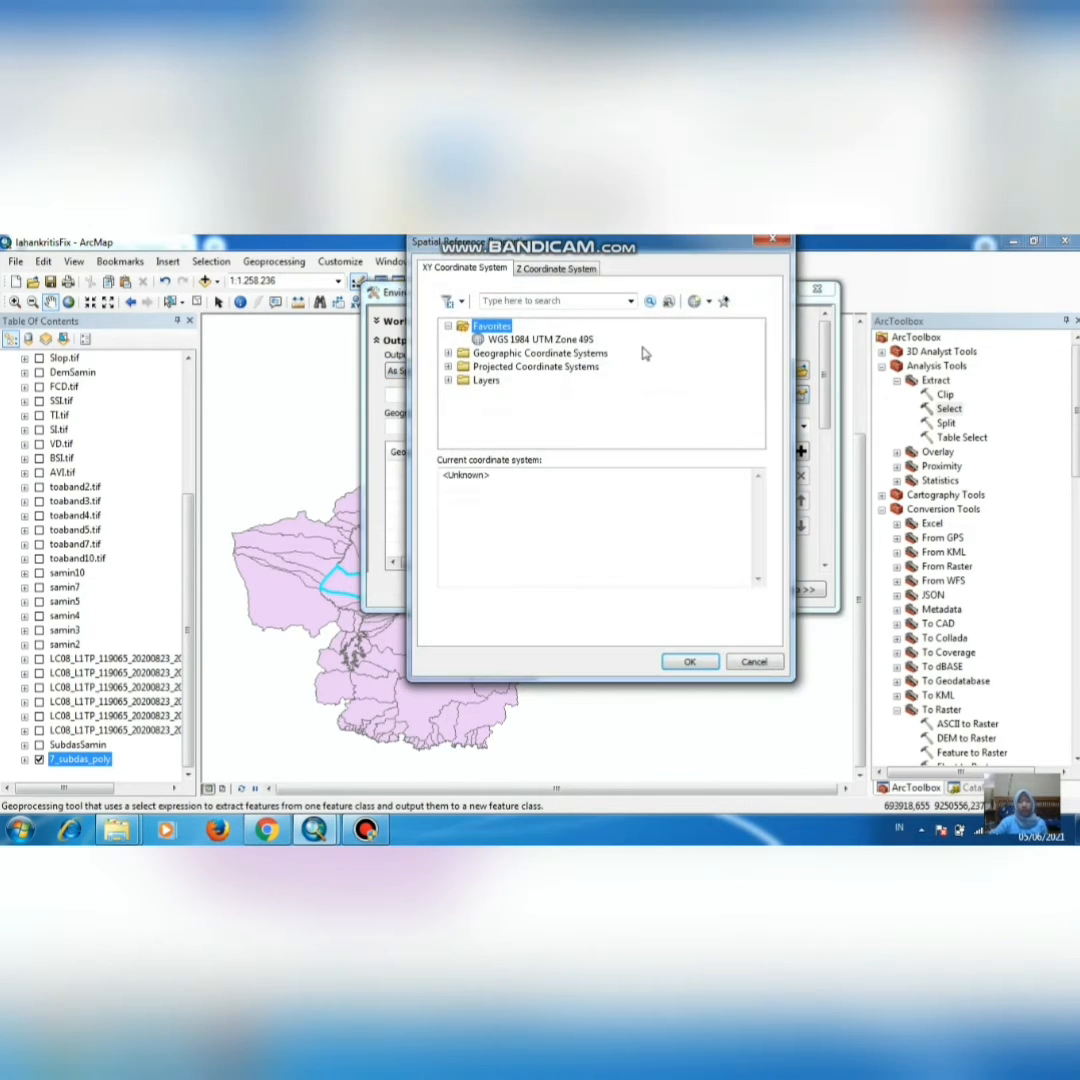
click(516, 342)
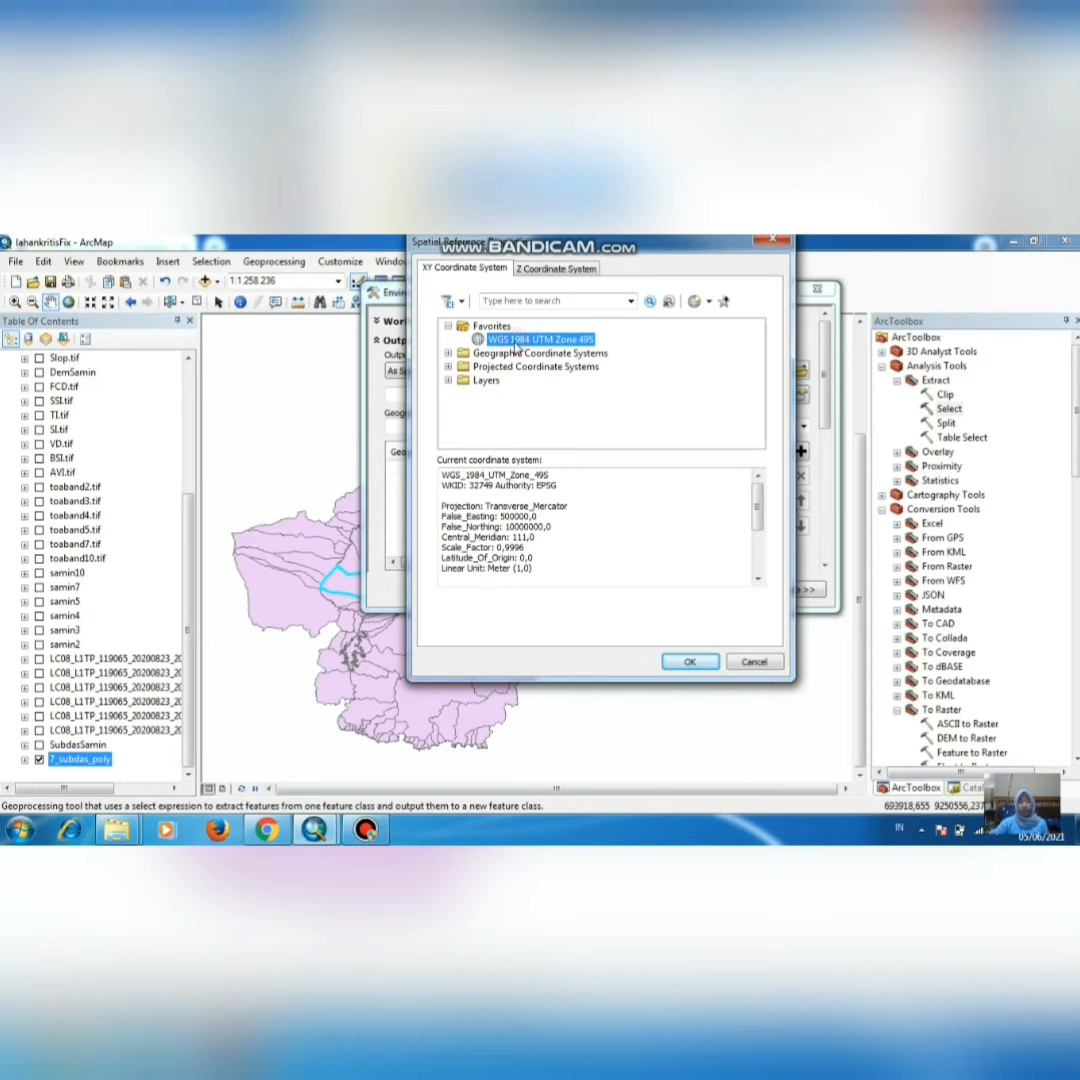
click(688, 662)
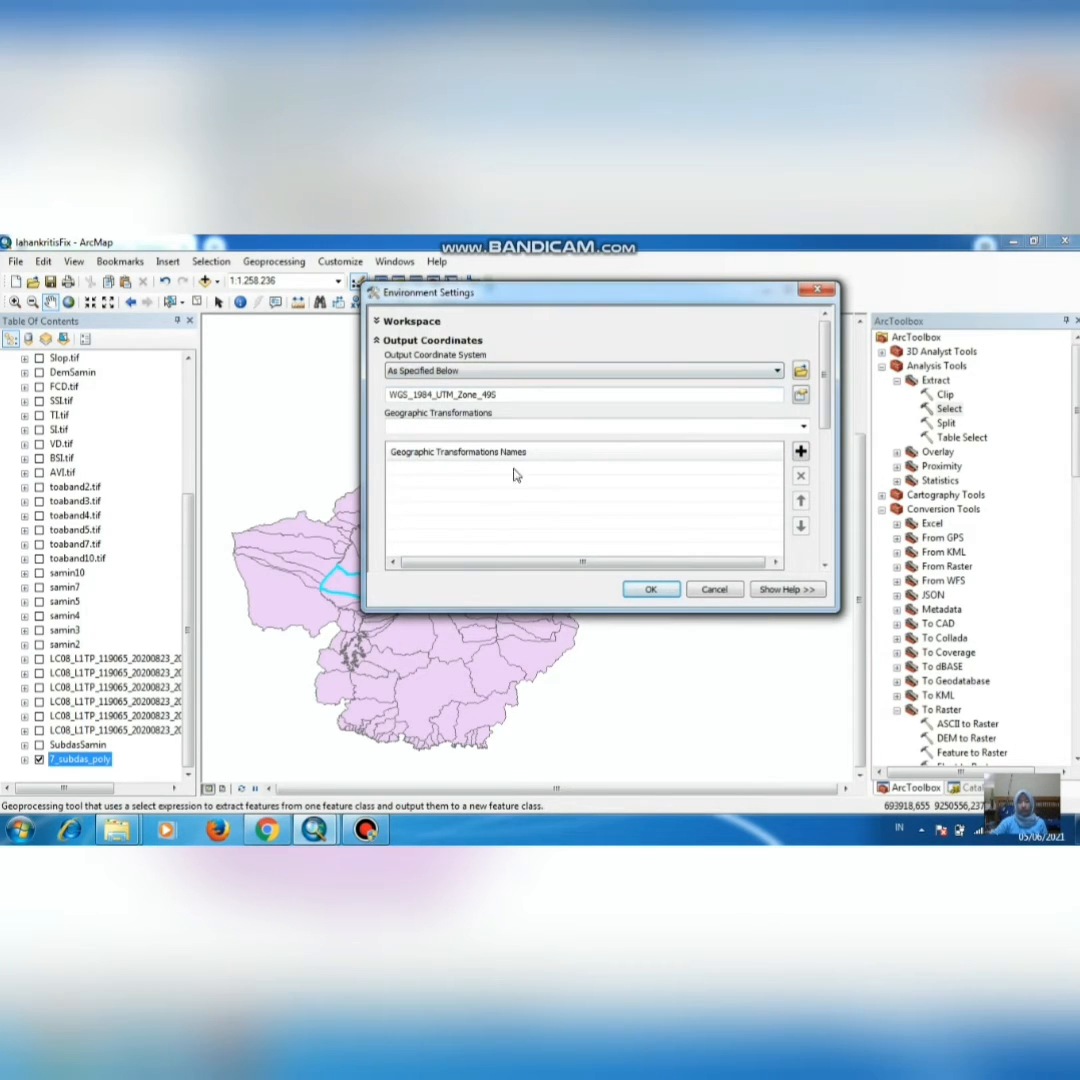
click(651, 591)
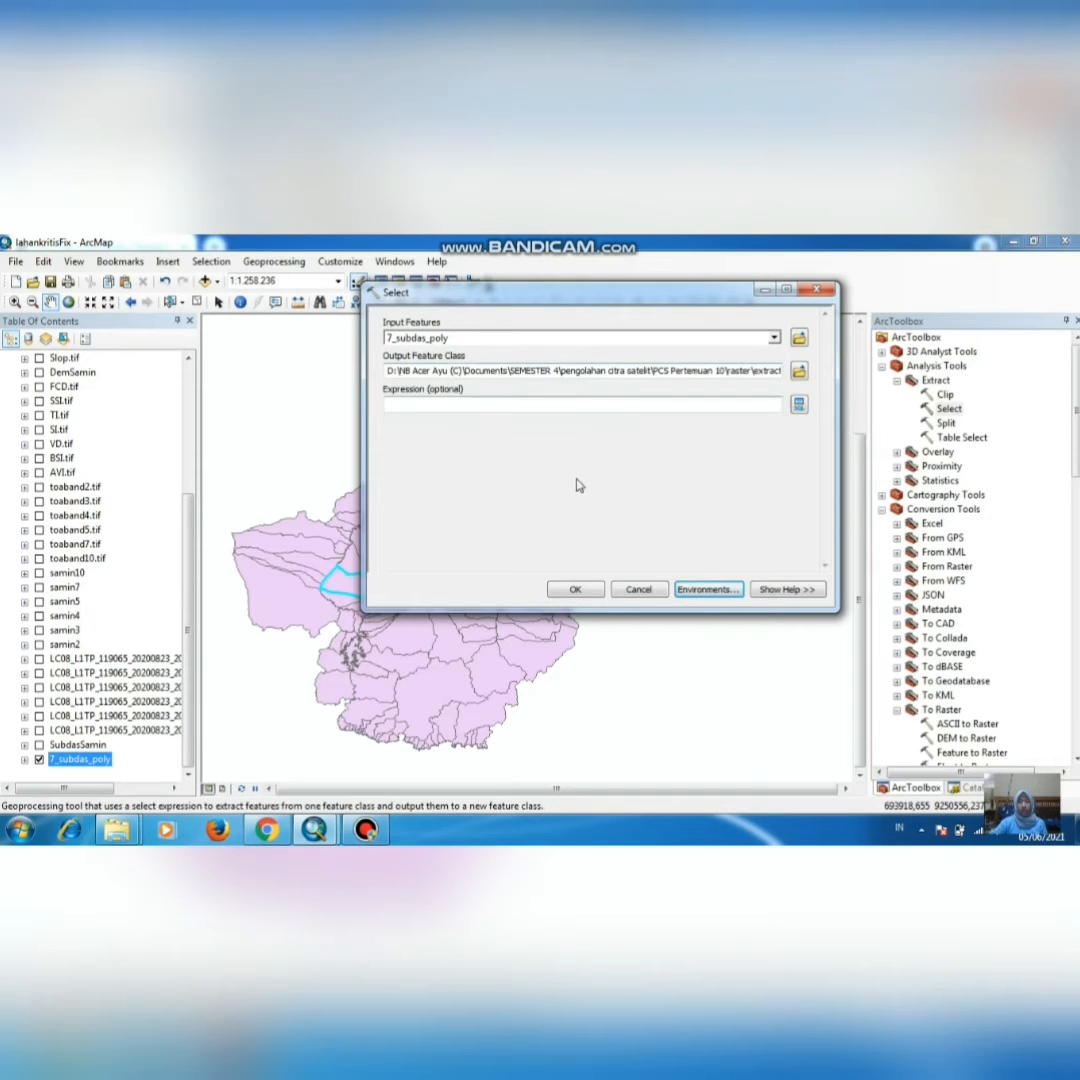
click(577, 590)
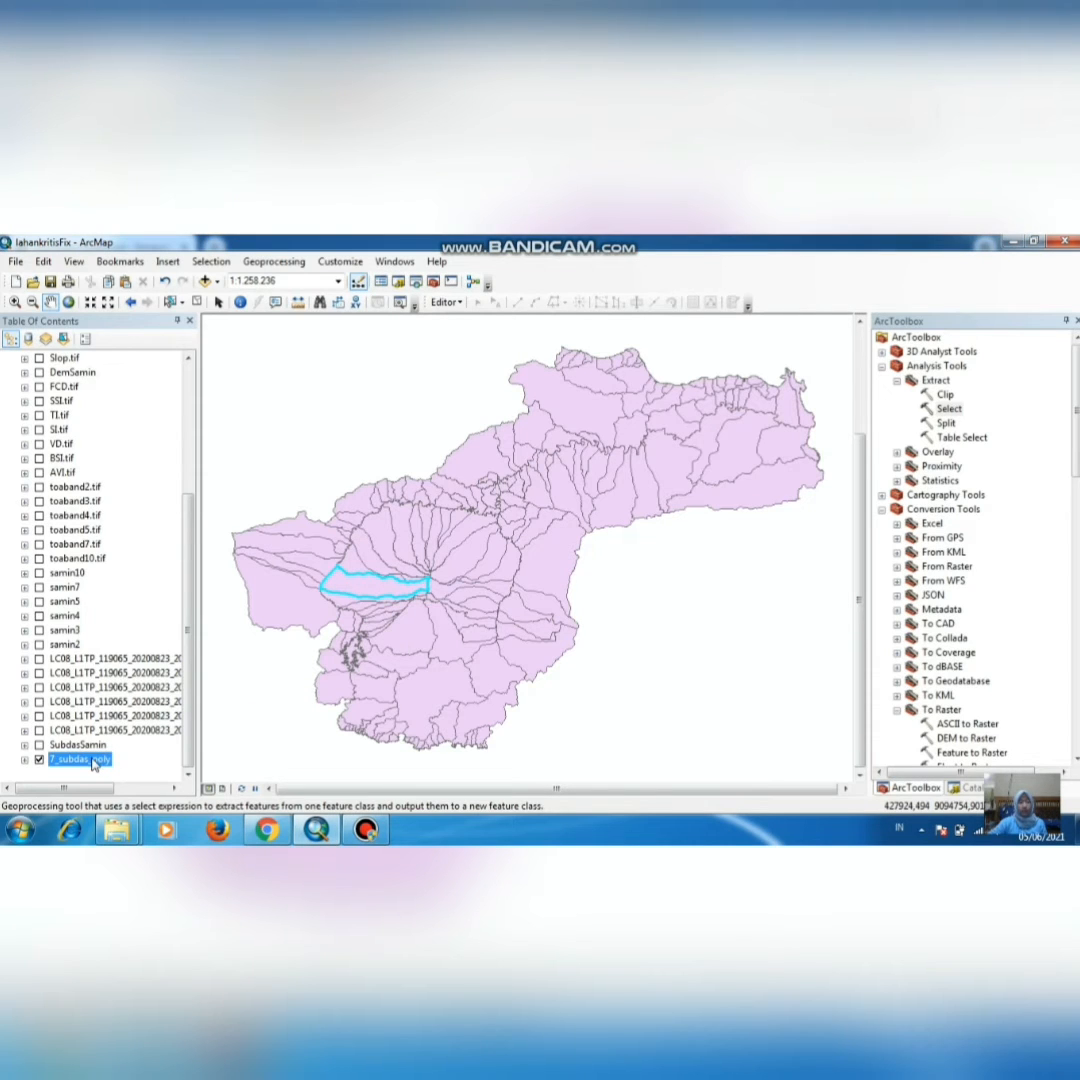
Step: Turn on the SubdasSamin layer, hide 7_subdas_poly, and zoom to the extent of SubdasSamin
click(39, 745)
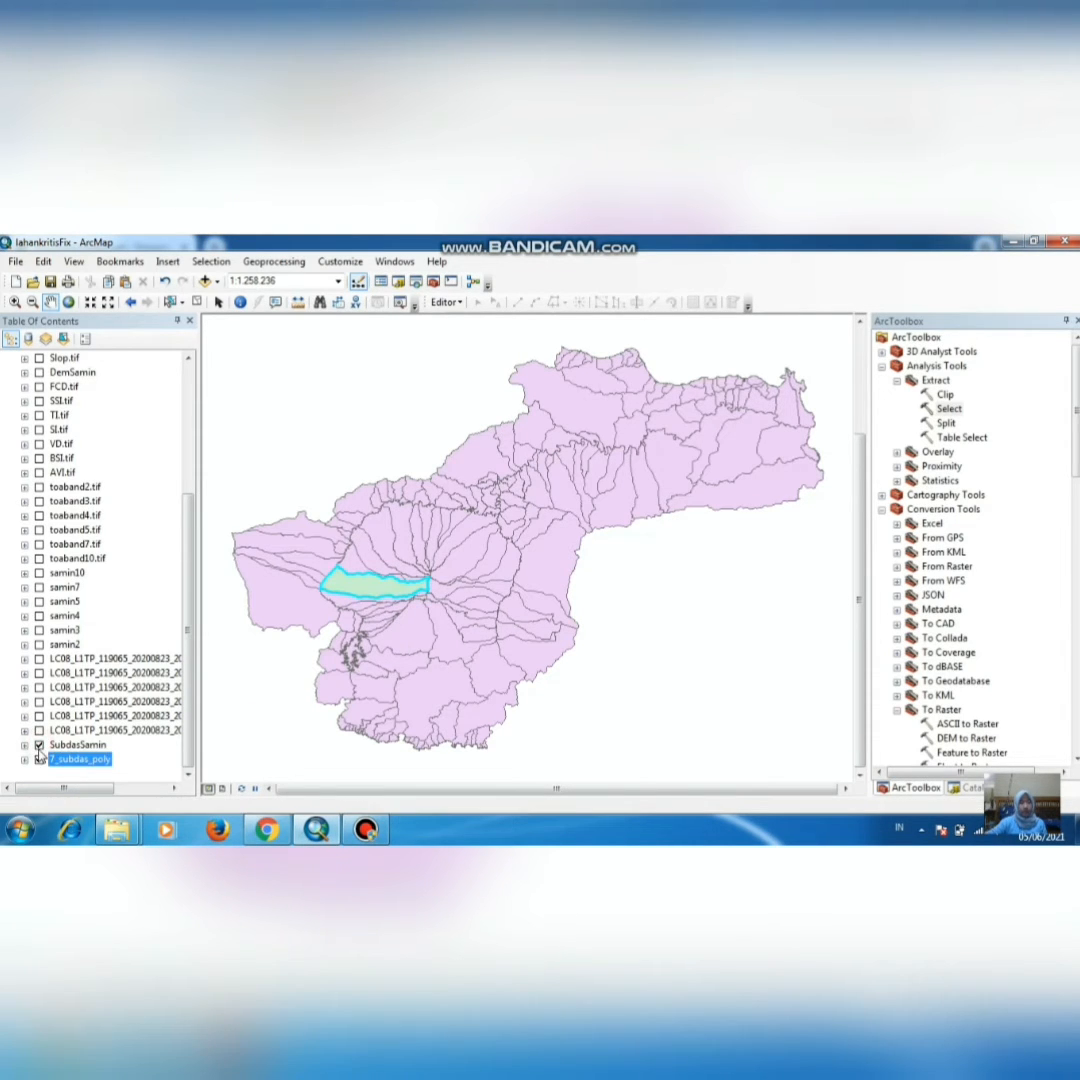
click(39, 759)
click(60, 745)
right_click(60, 745)
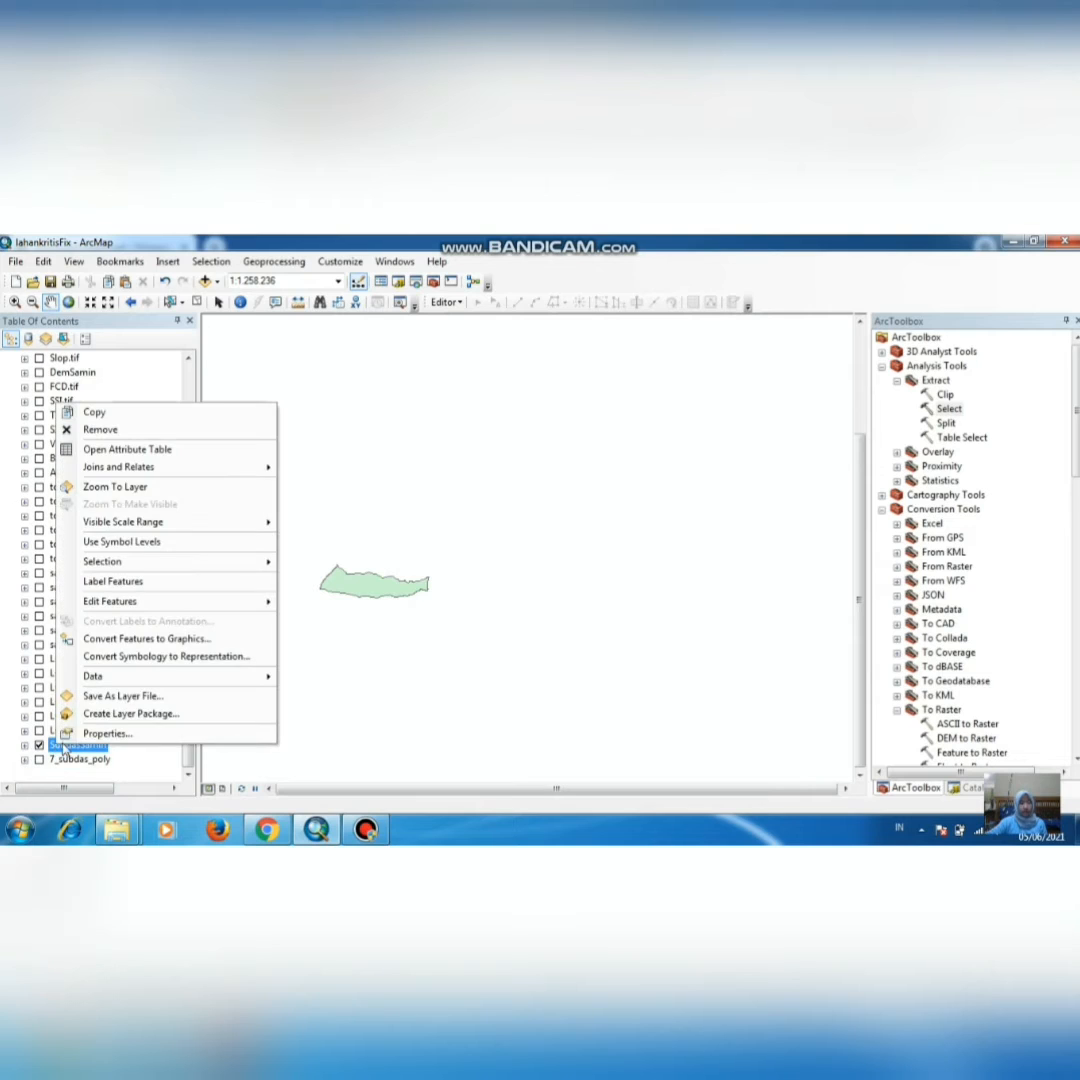
click(145, 486)
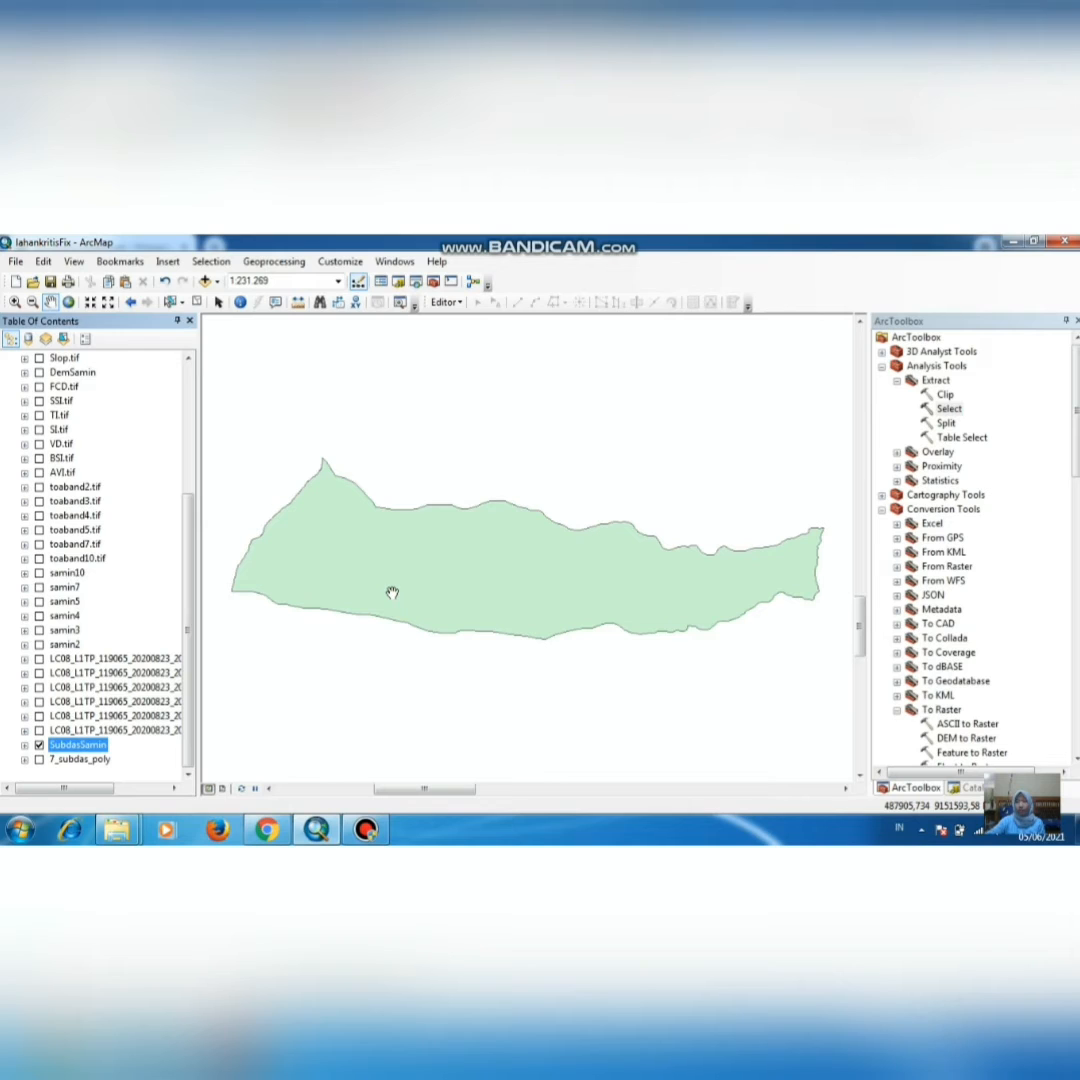
scroll(165, 520, up, 2)
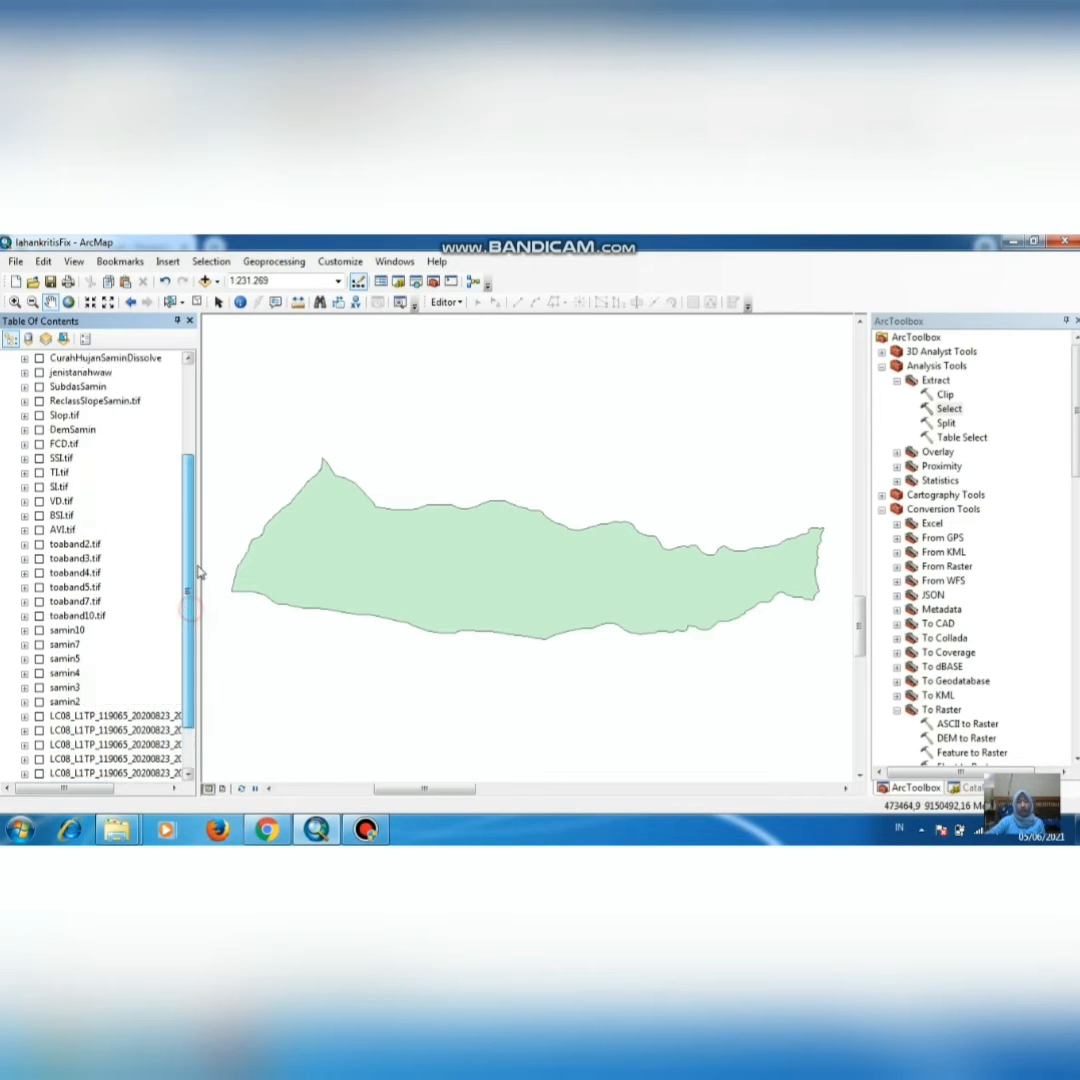
Step: Check the coordinate system in the Layers data frame's properties and close them without changes
scroll(120, 470, up, 4)
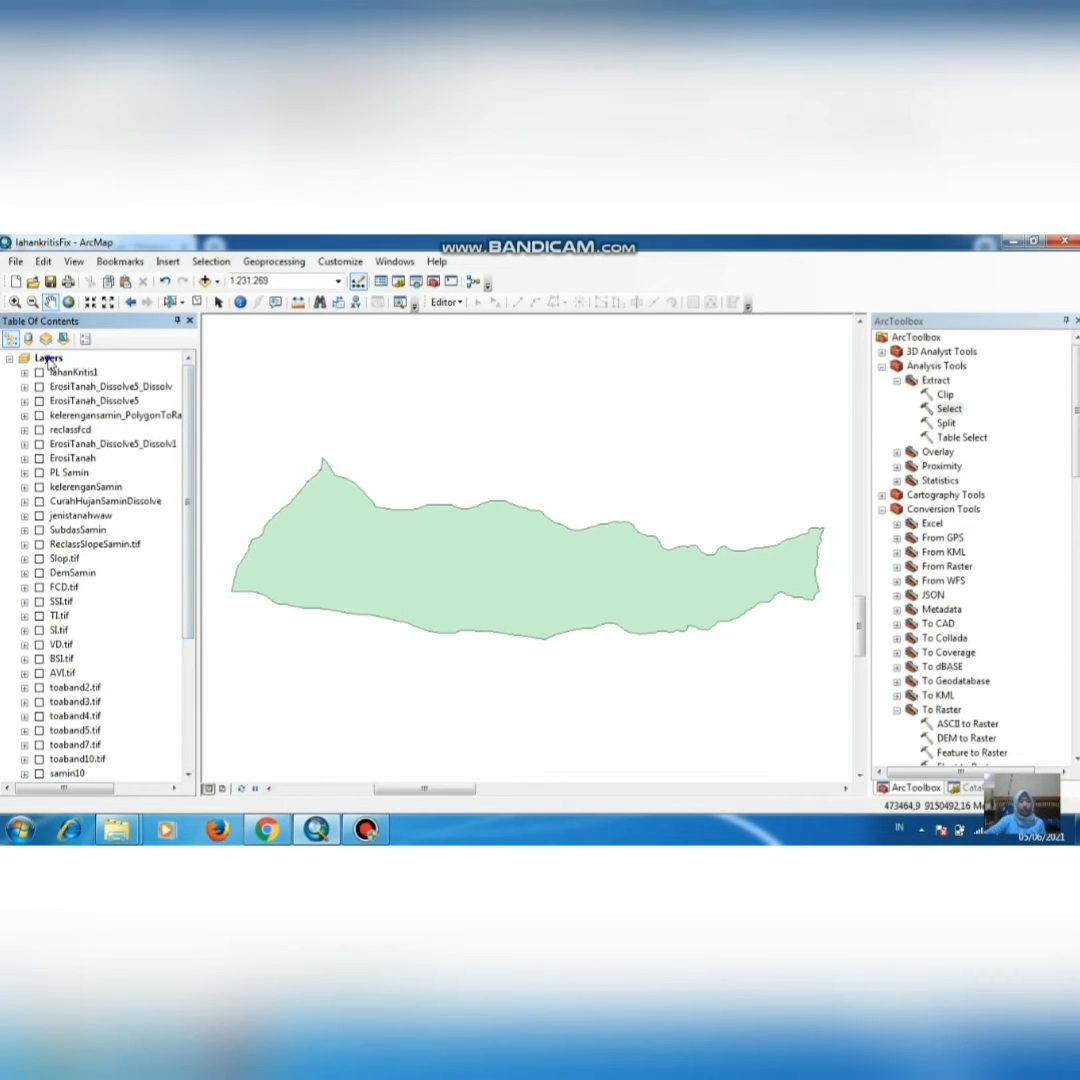
right_click(49, 360)
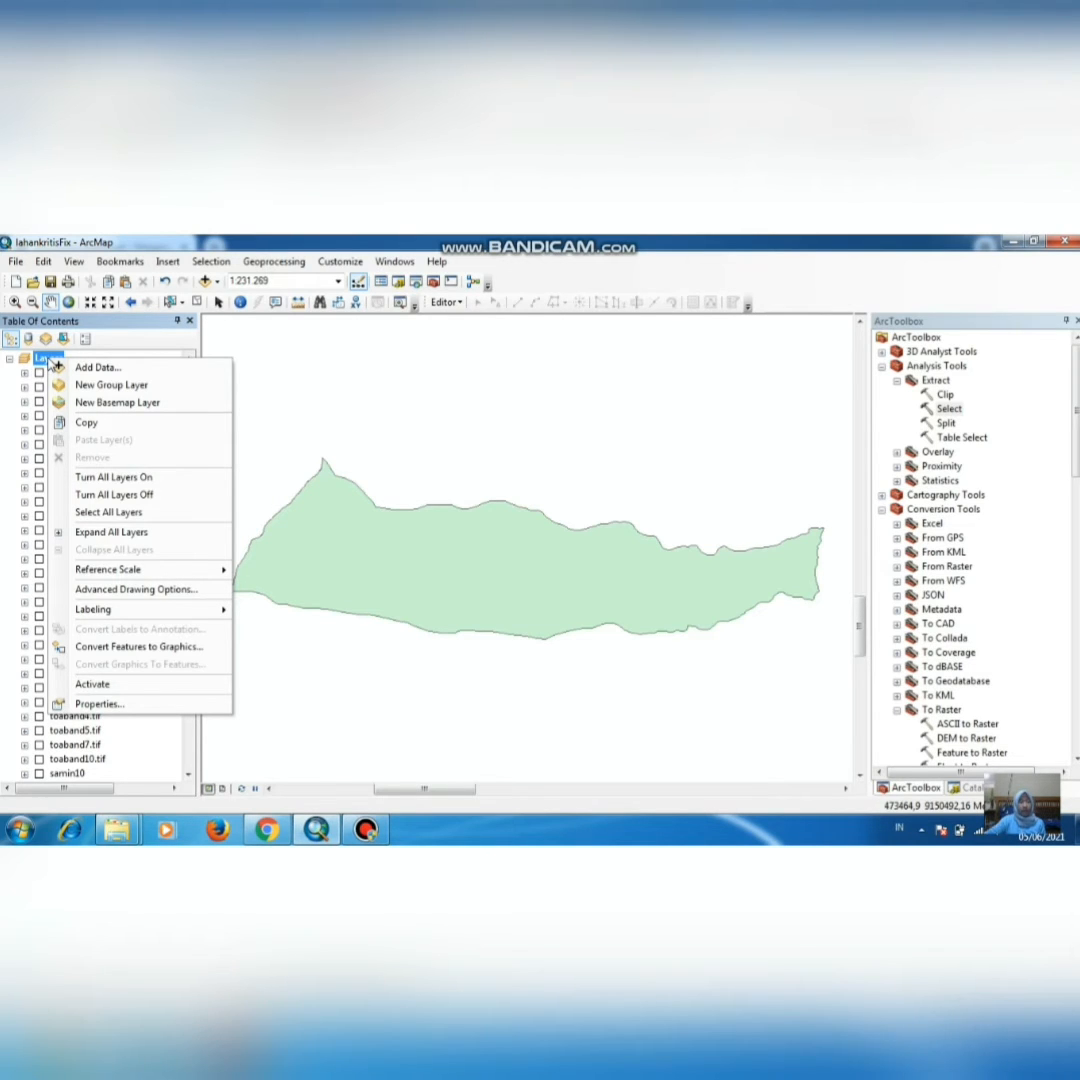
click(108, 705)
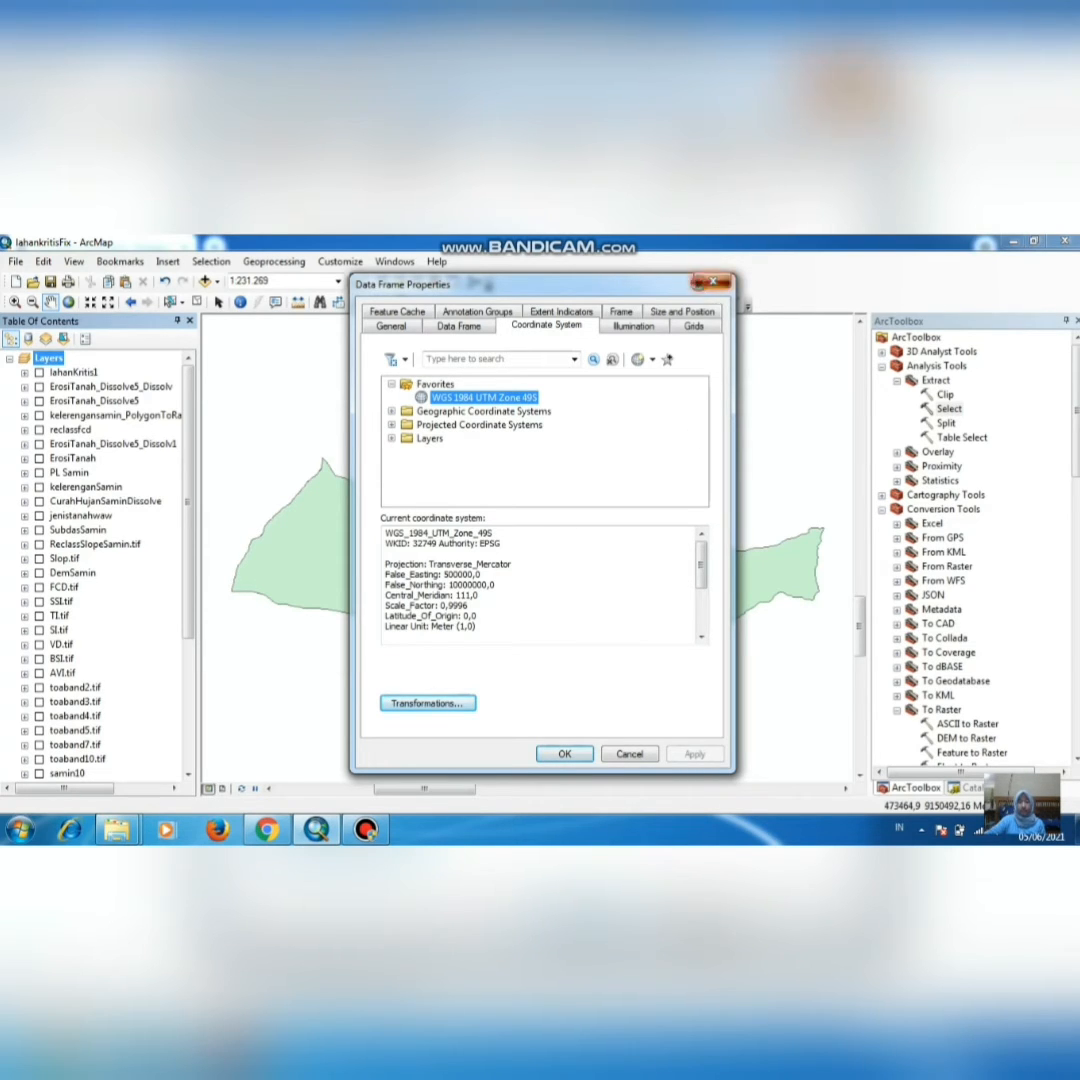
click(711, 284)
Step: Start the Spatial Analyst Extract by Mask tool with LC08_L1TP_119065_20200823_20200905_01_T1_B2.TIF as the input raster
drag(192, 499, 197, 640)
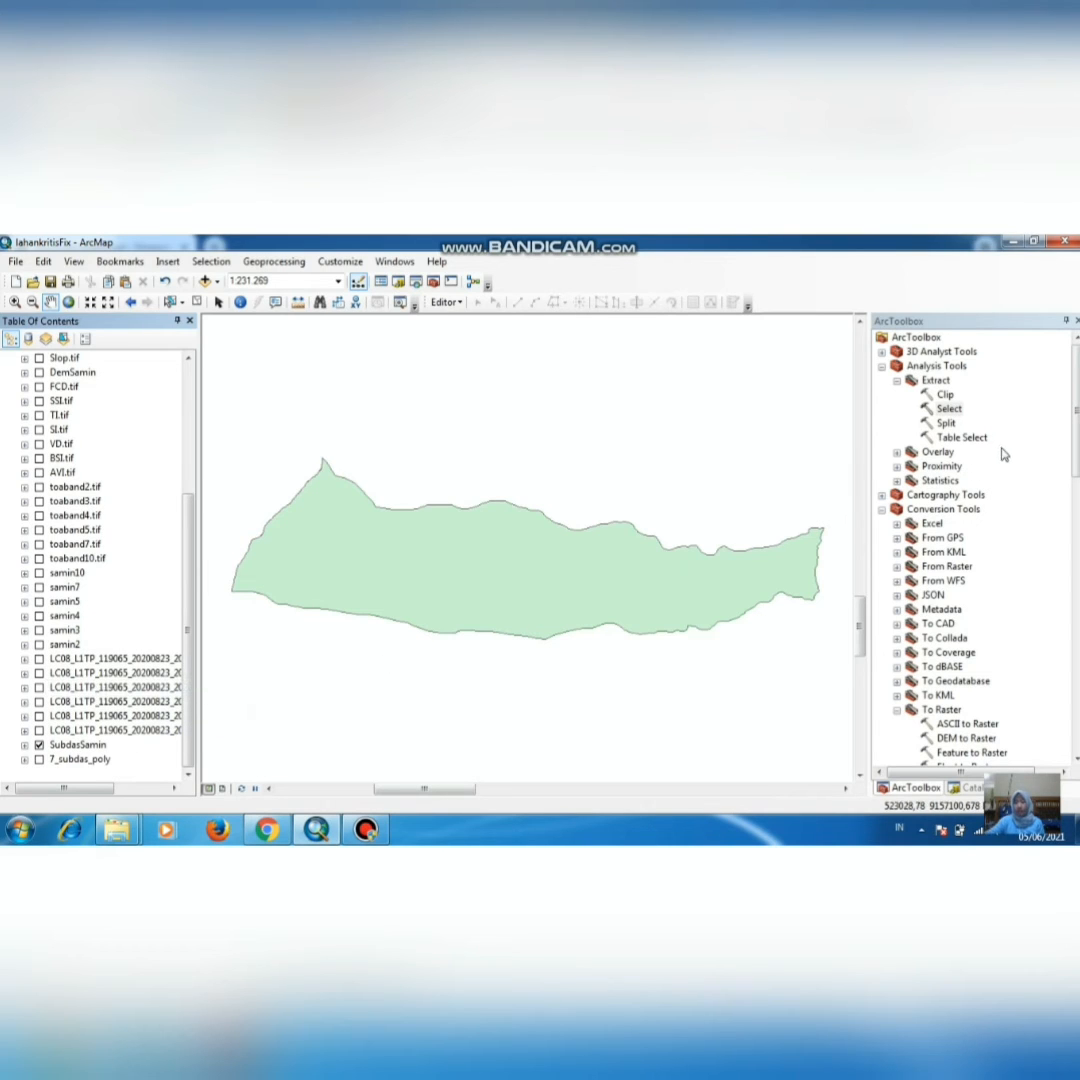
scroll(977, 489, down, 15)
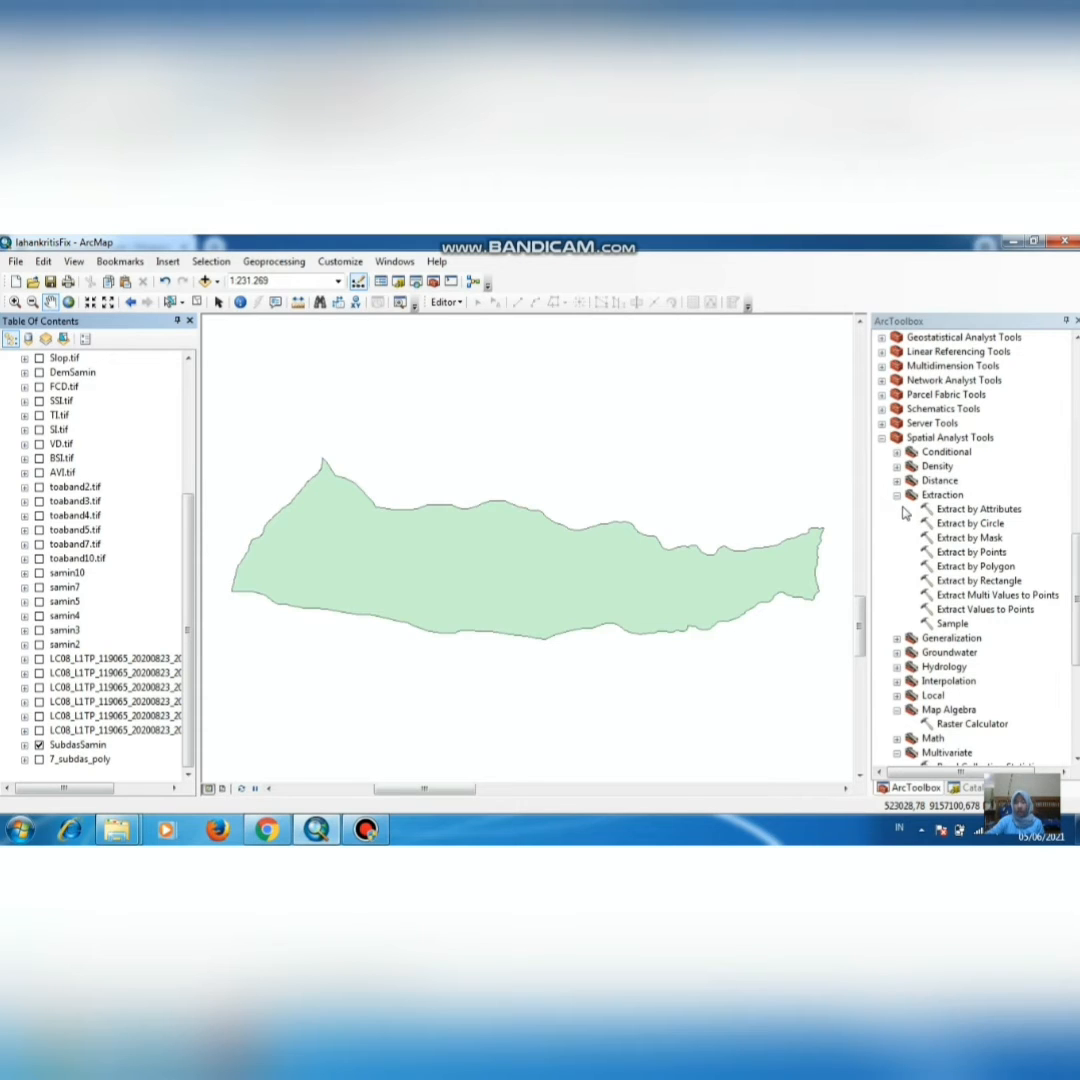
click(932, 494)
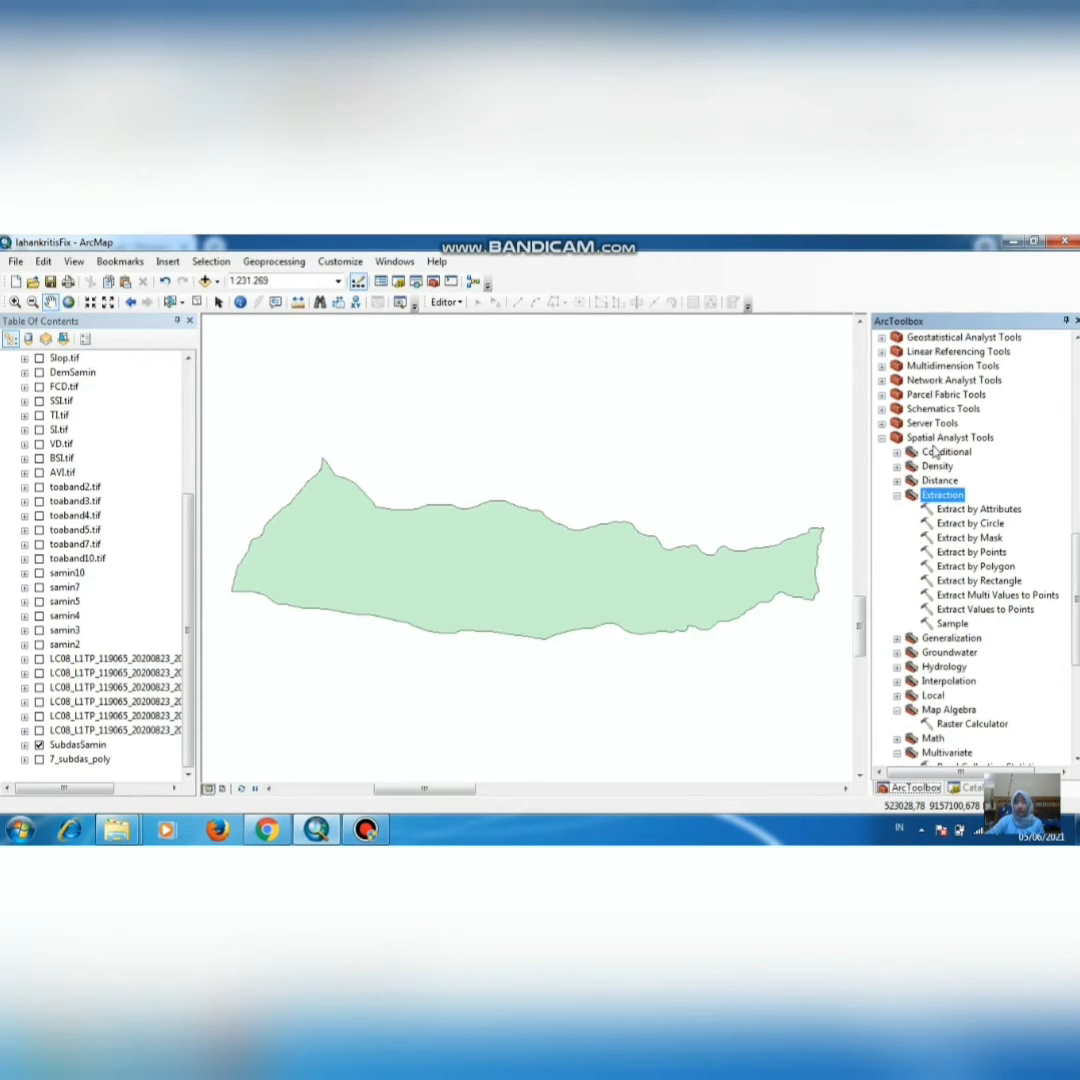
click(968, 540)
double_click(968, 540)
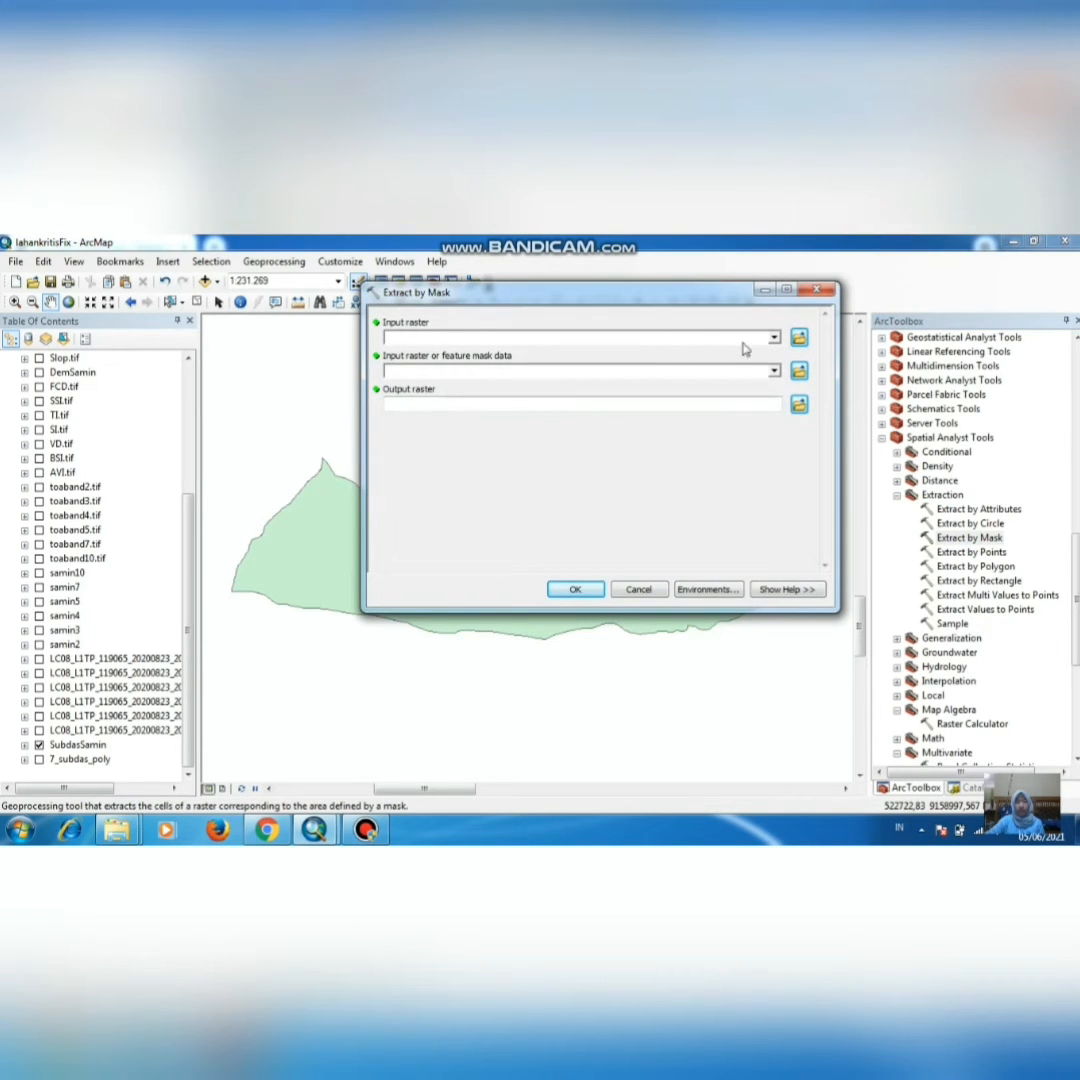
click(773, 340)
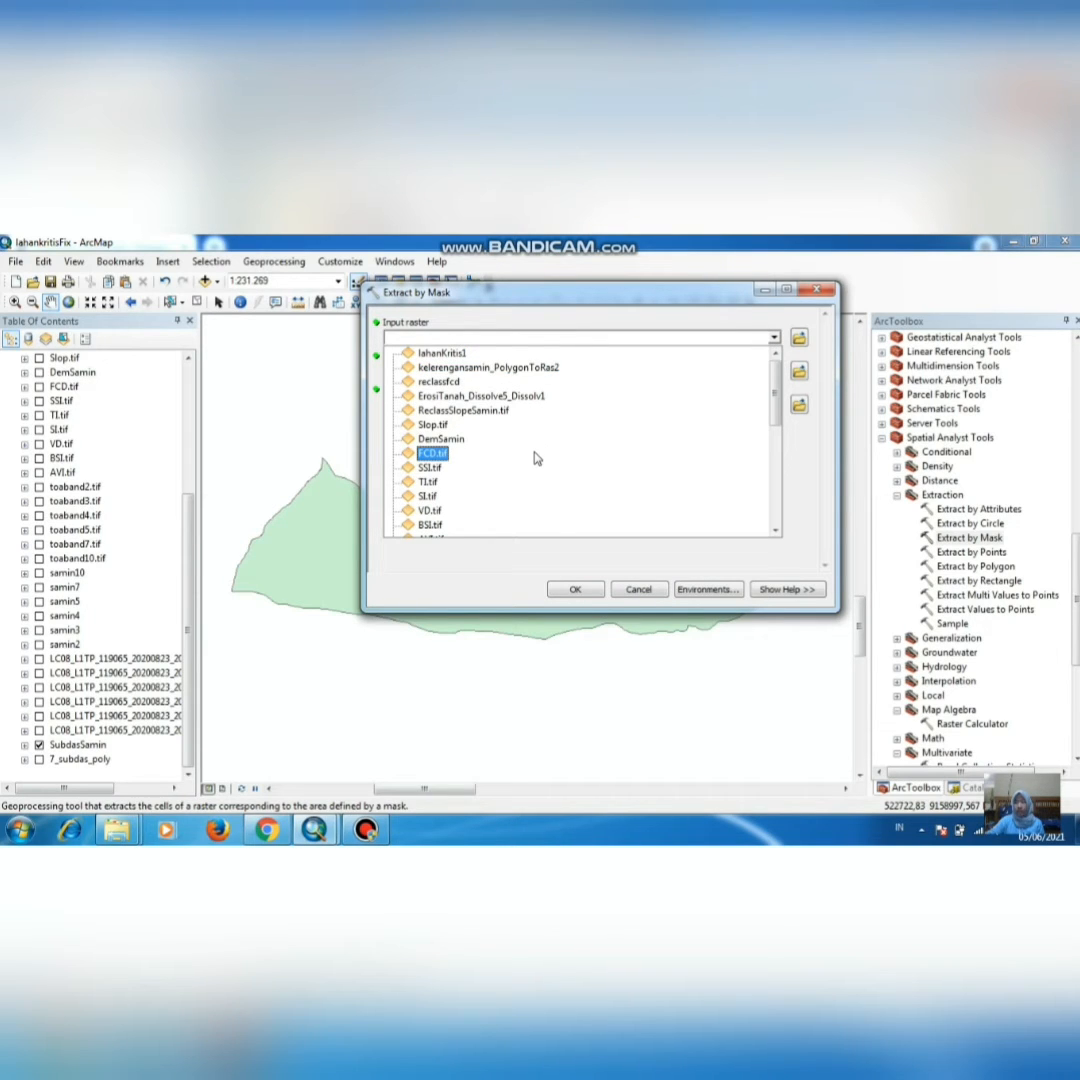
scroll(535, 458, down, 2)
scroll(535, 458, down, 2)
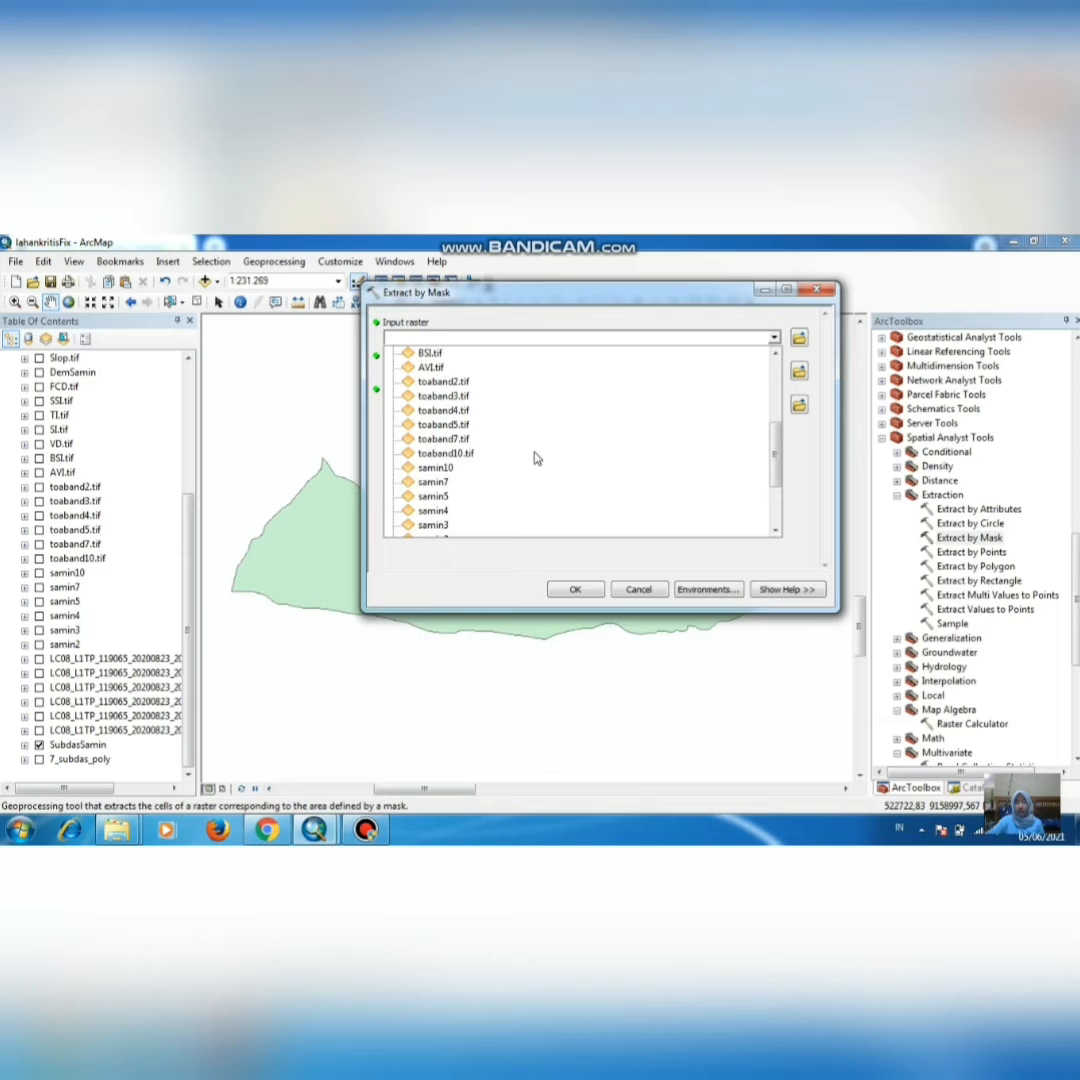
scroll(535, 458, down, 3)
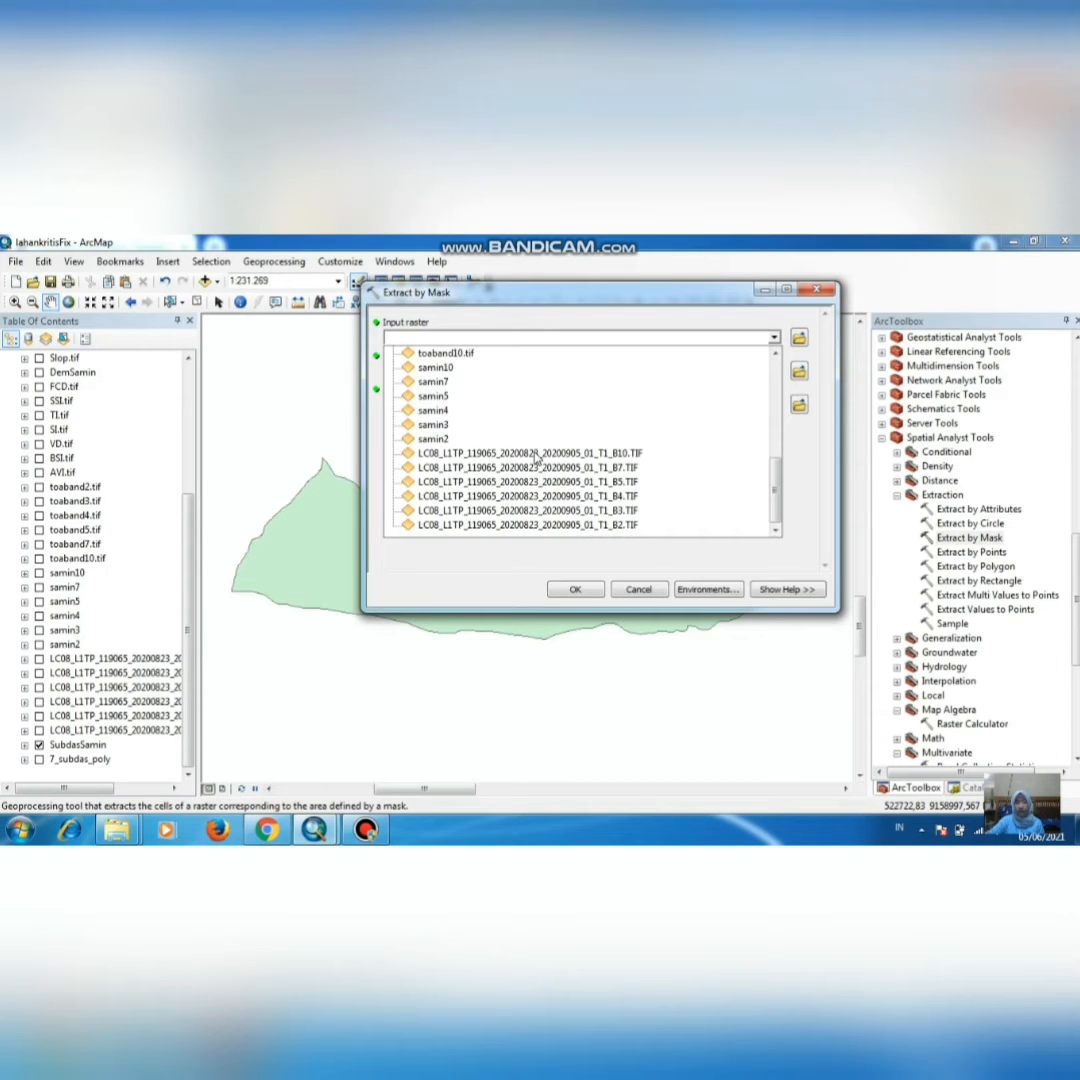
click(533, 526)
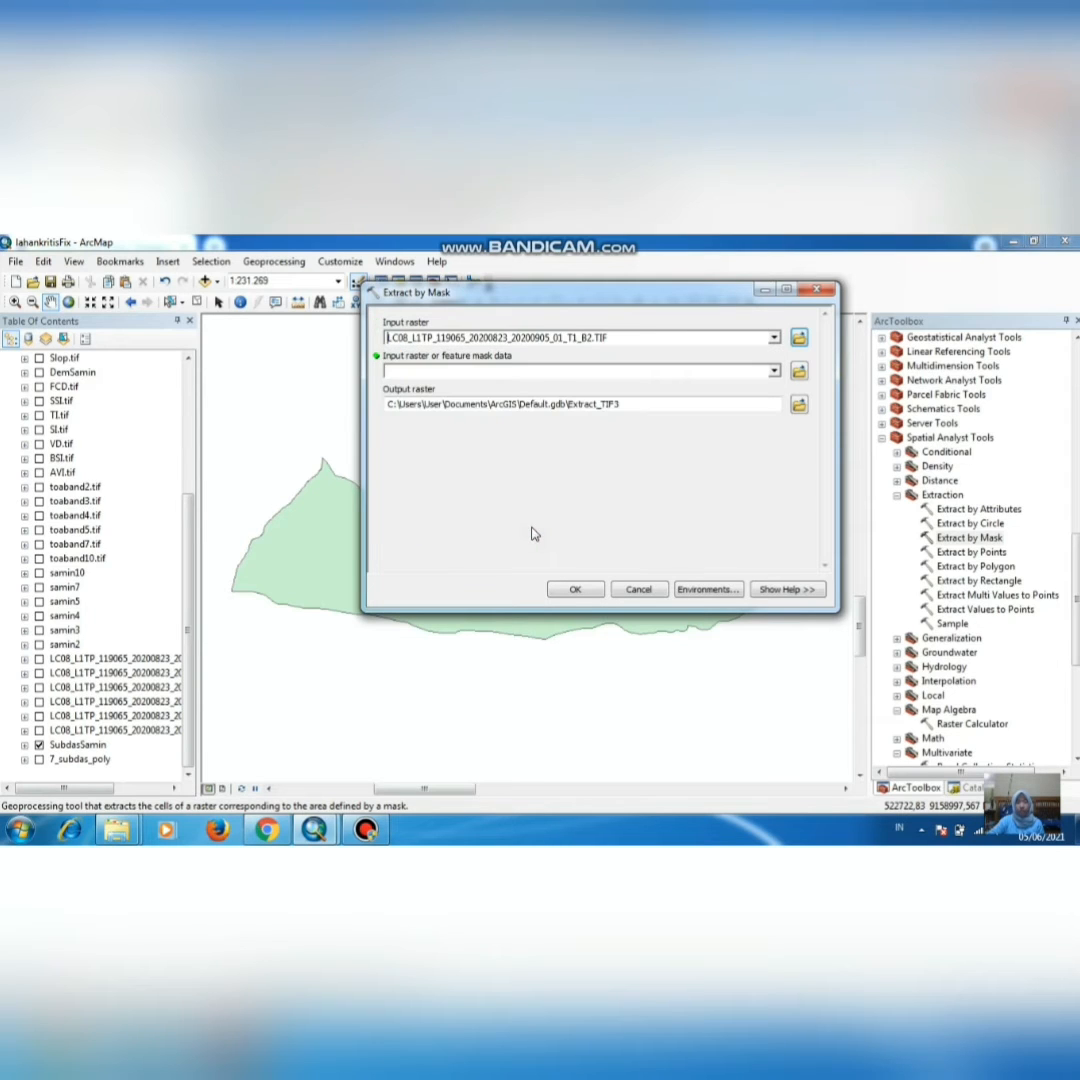
Step: Set SubdasSamin above 7_subdas_poly as the mask data and name the output raster band2etractsamin in the raster folder
click(773, 371)
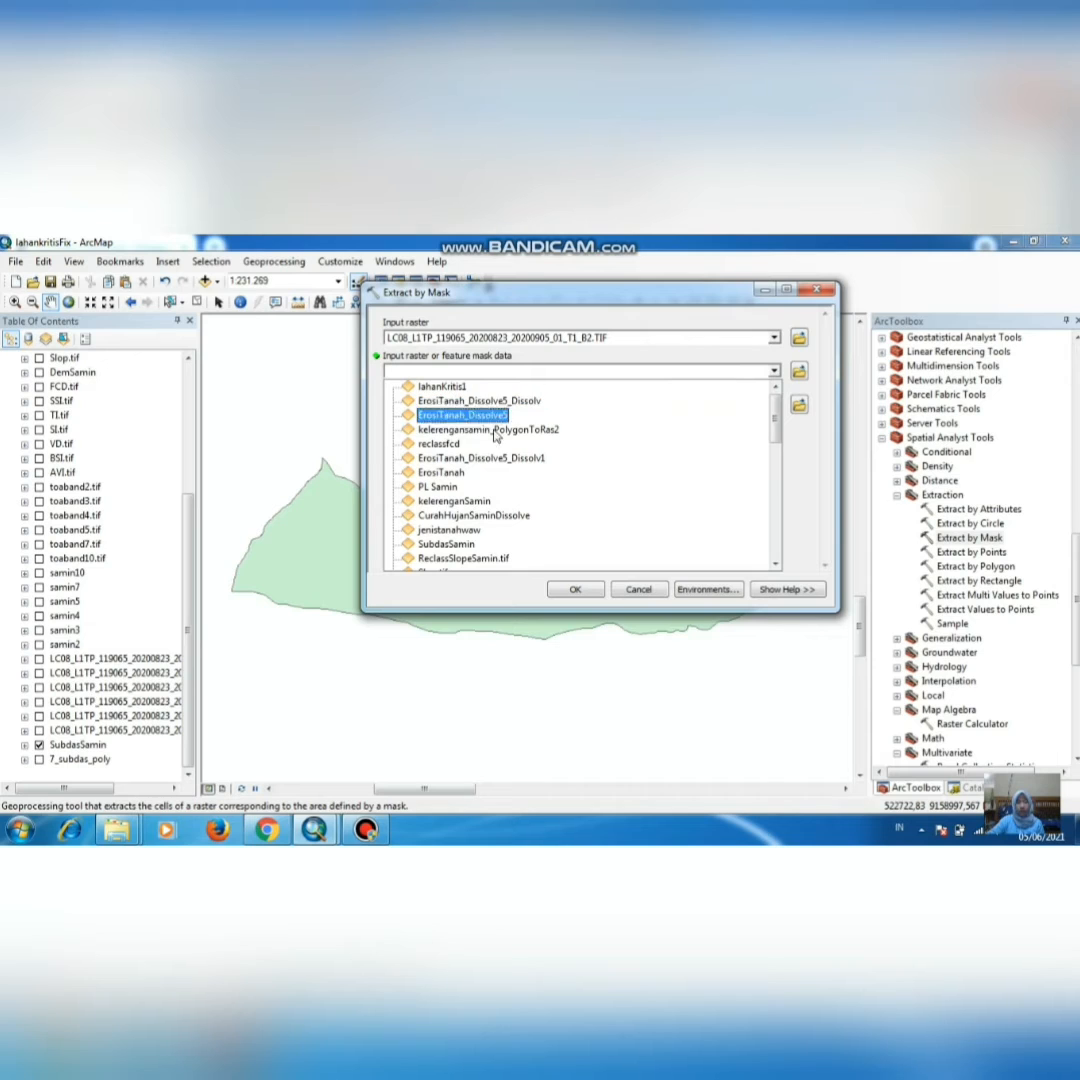
scroll(510, 467, down, 10)
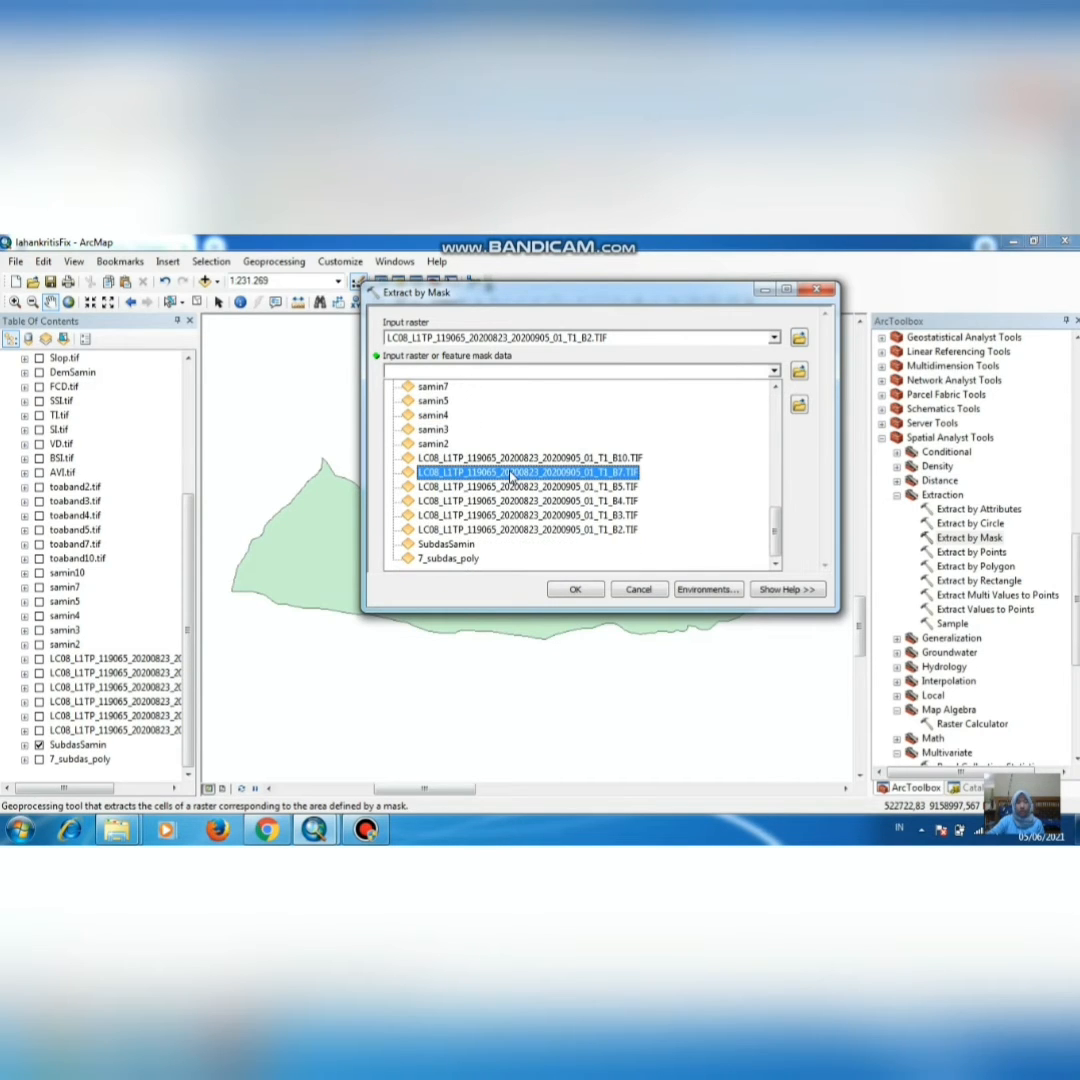
click(468, 544)
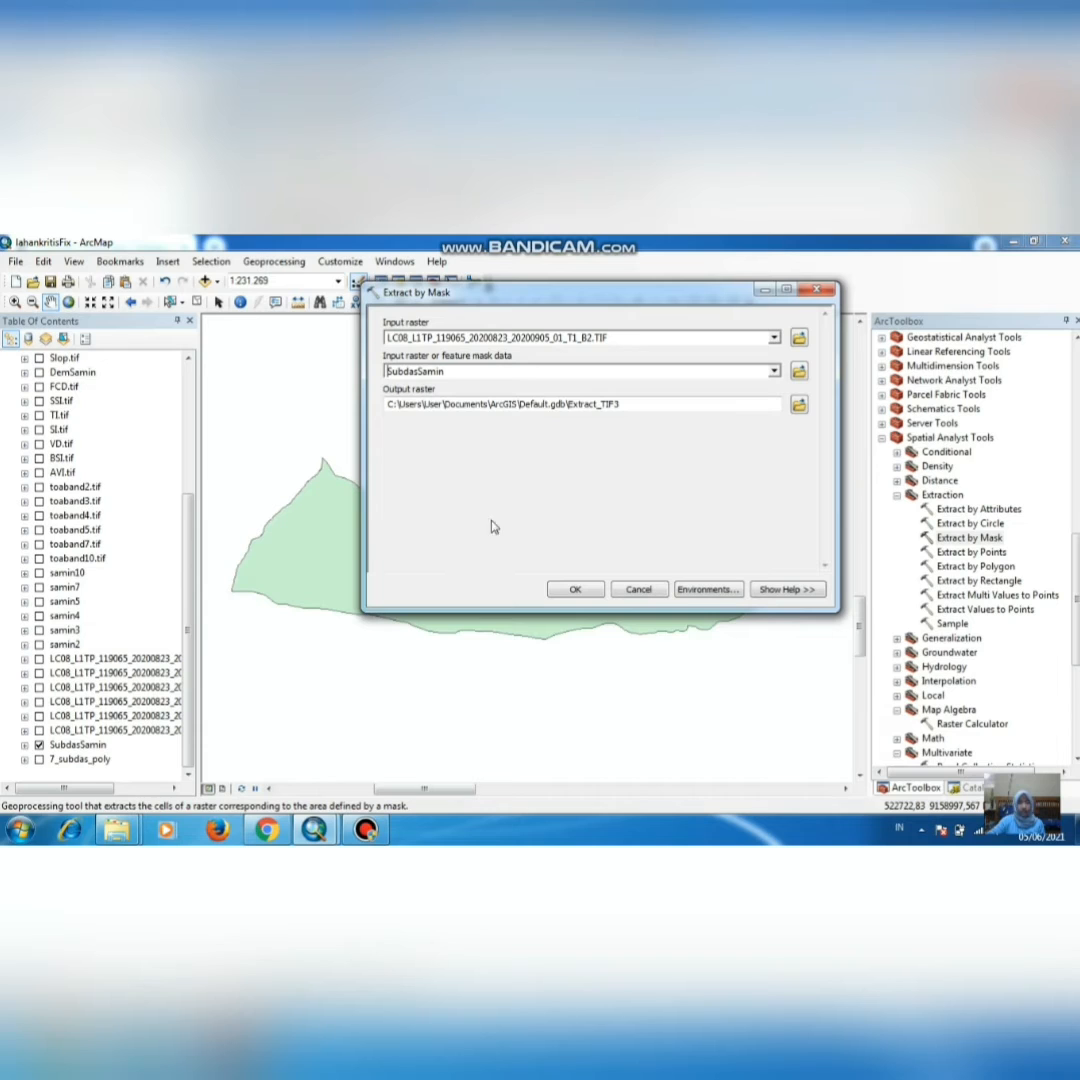
click(796, 403)
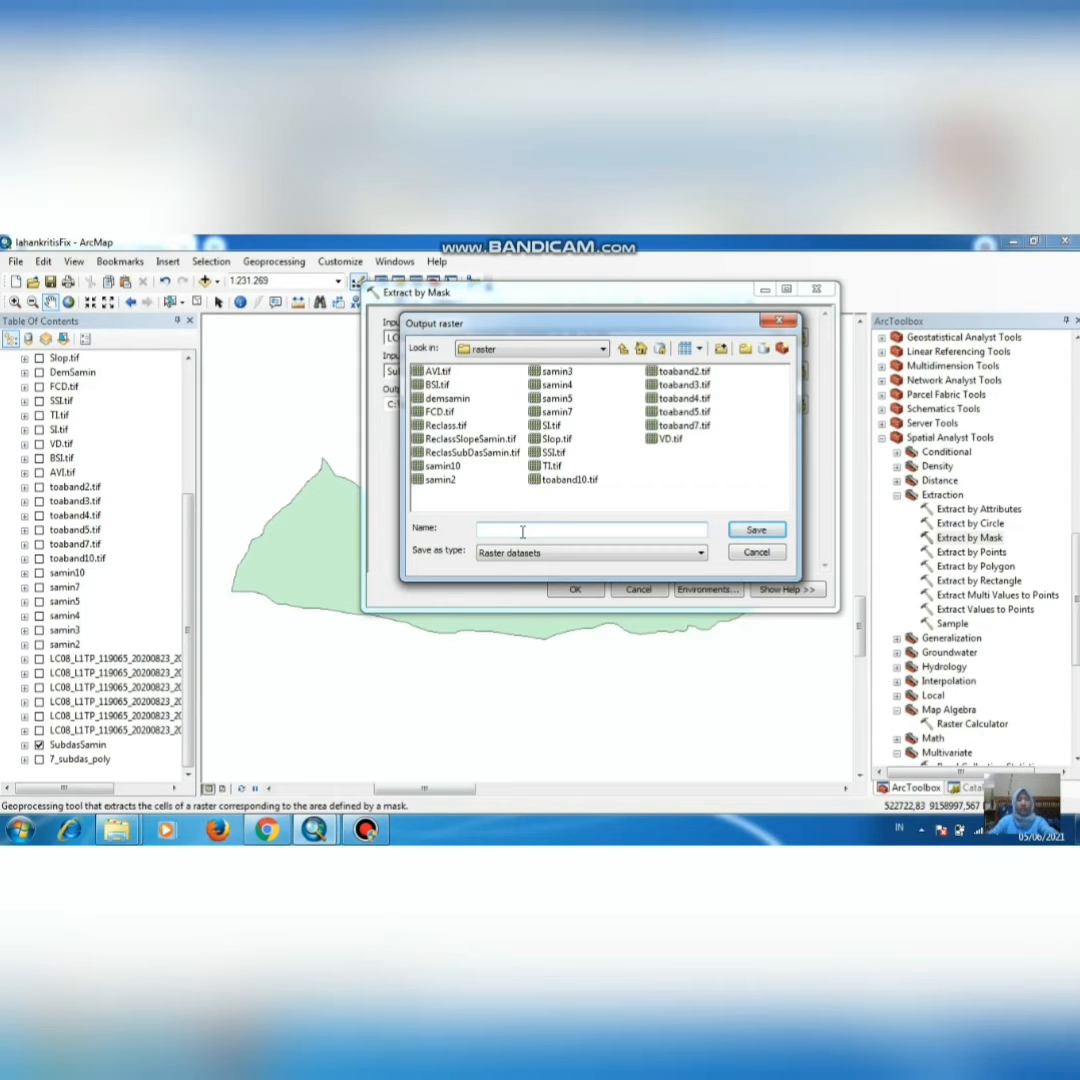
text(ban)
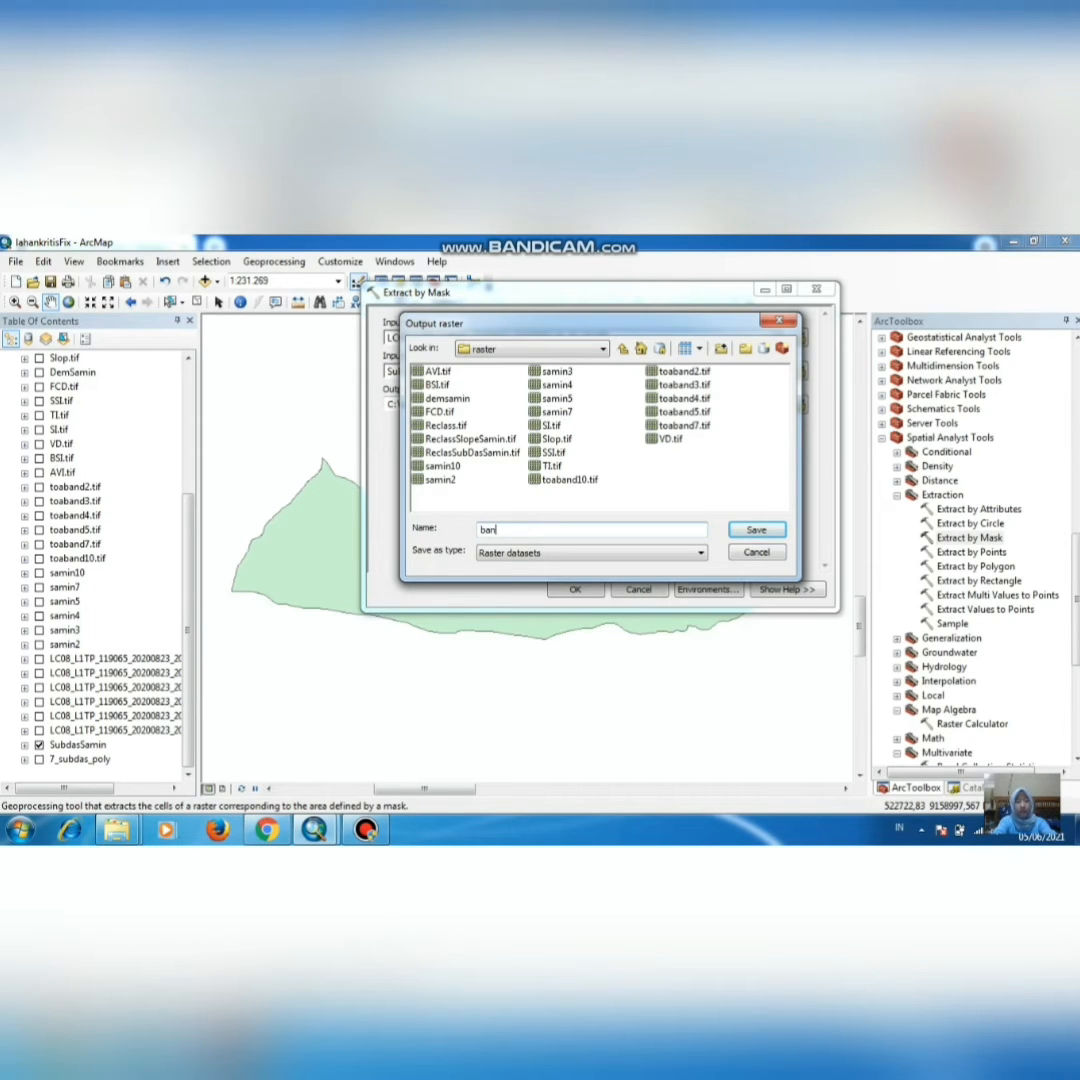
text(d2etractsamin)
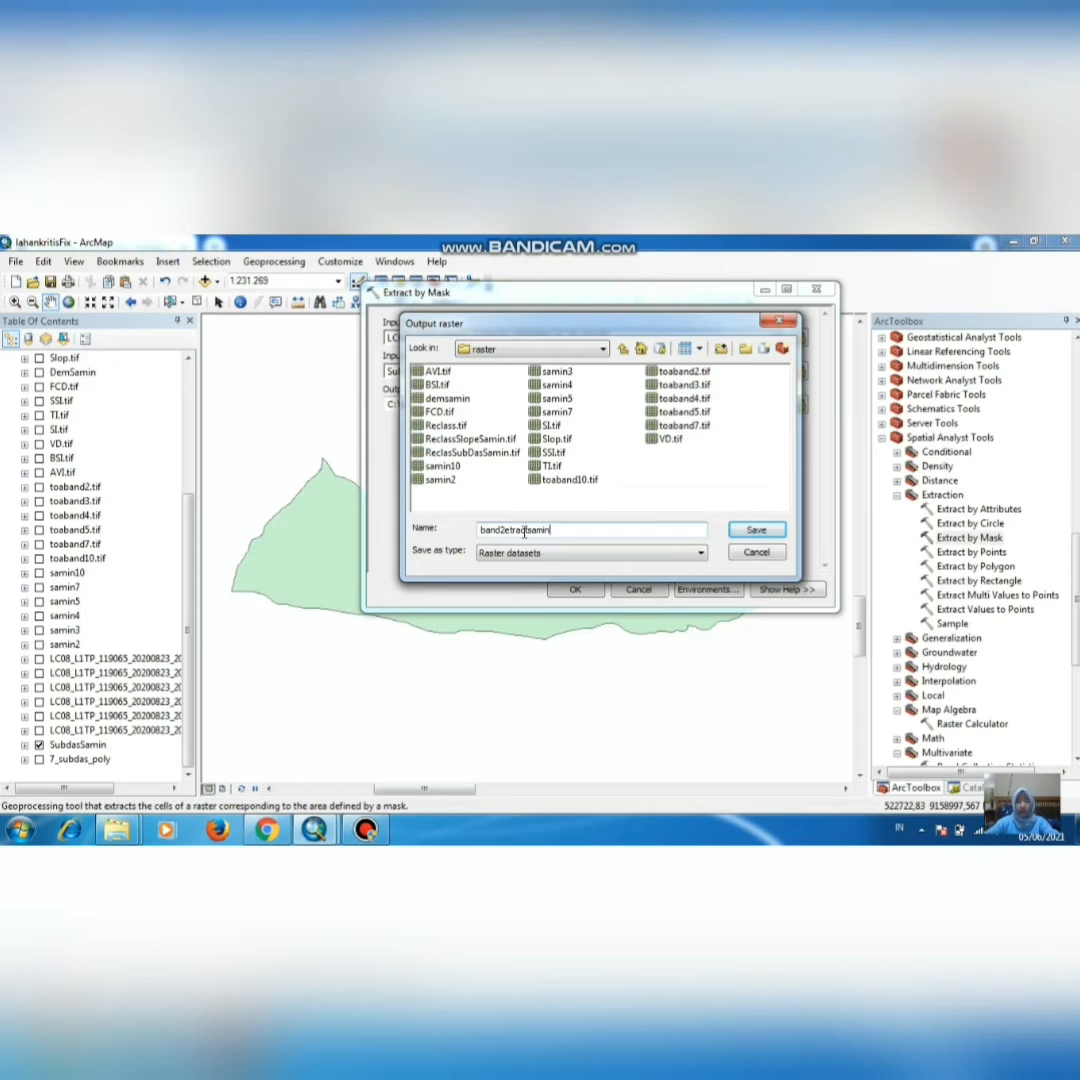
key(Return)
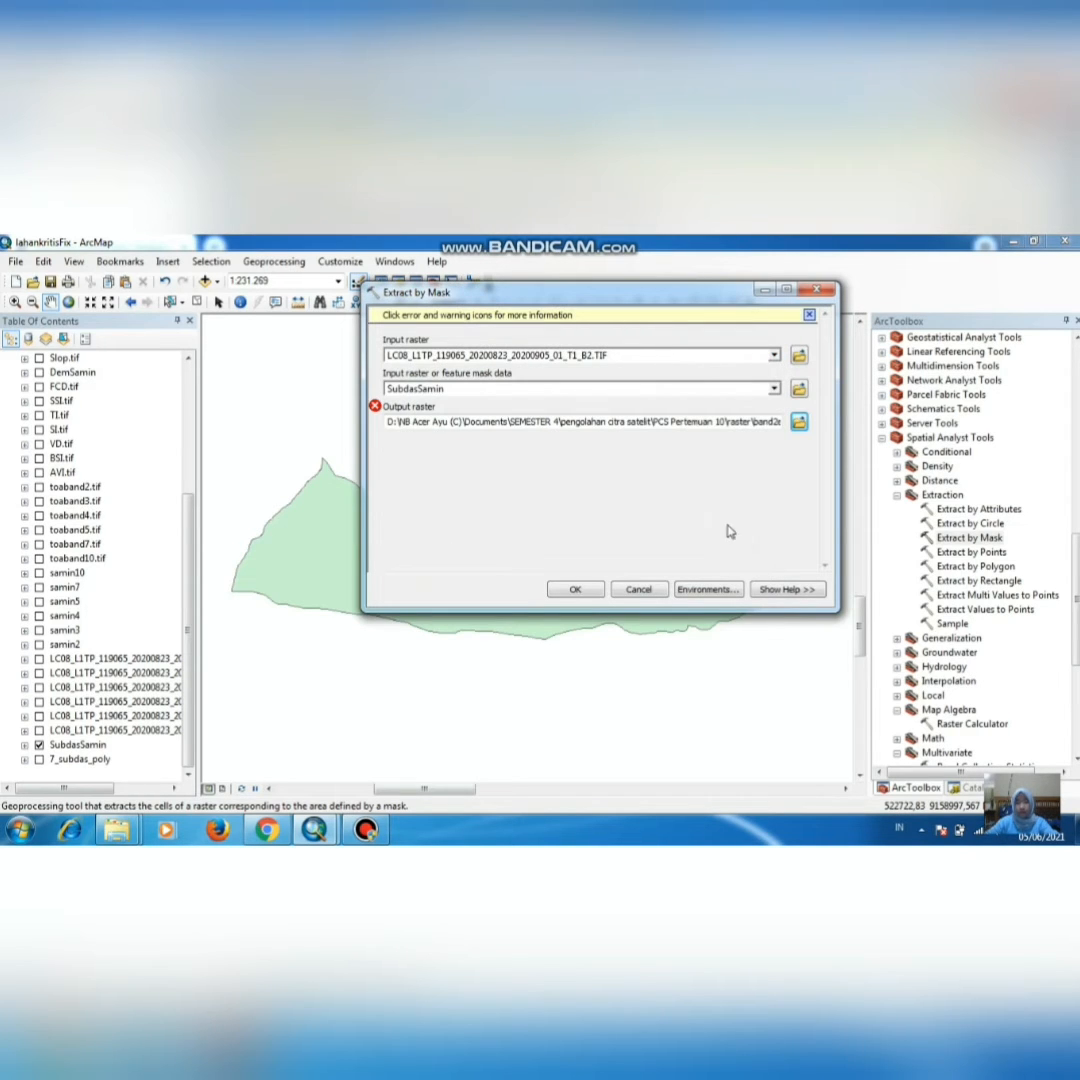
Step: Rename the output raster as saminband2 and close Extract by Mask without running it
click(799, 421)
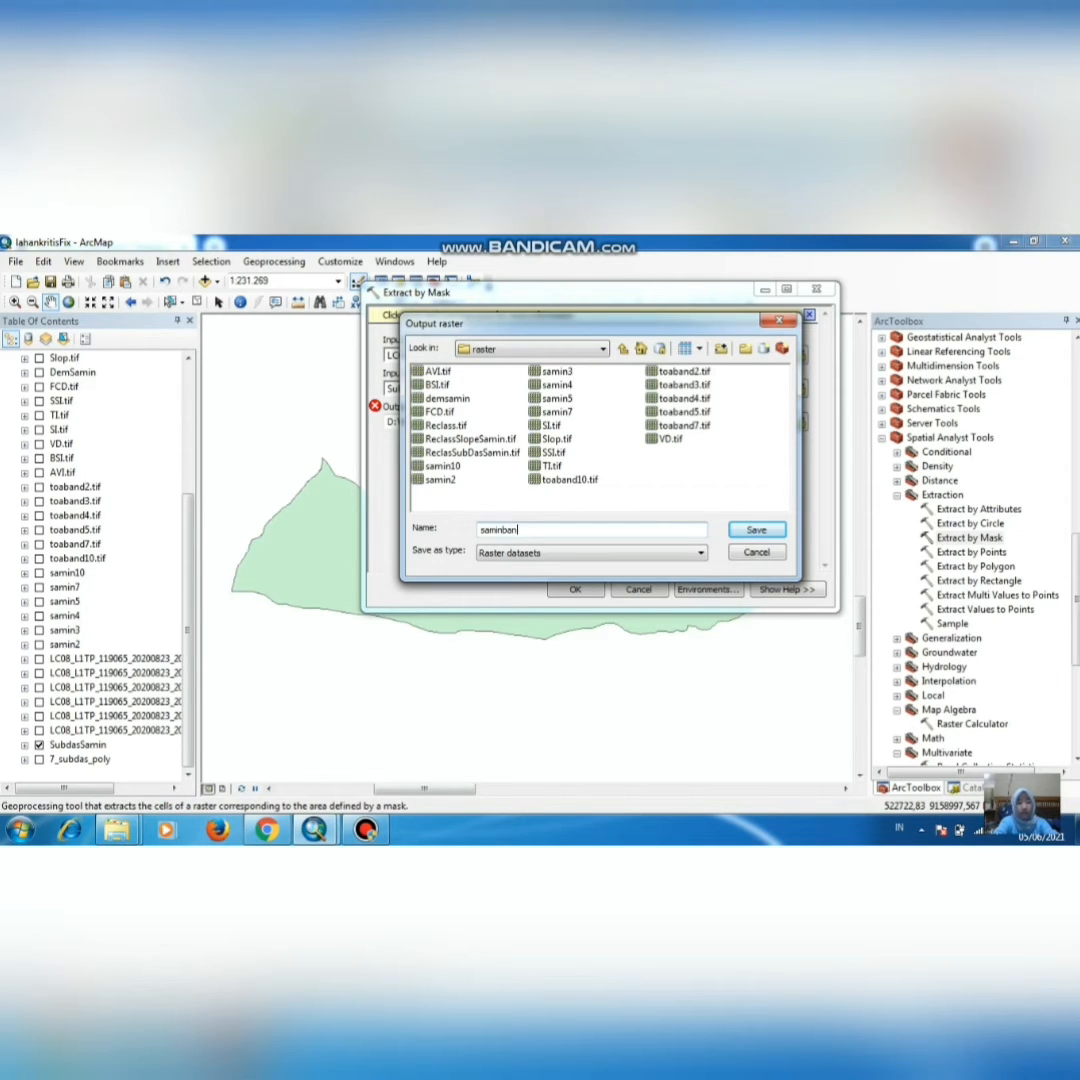
text(2)
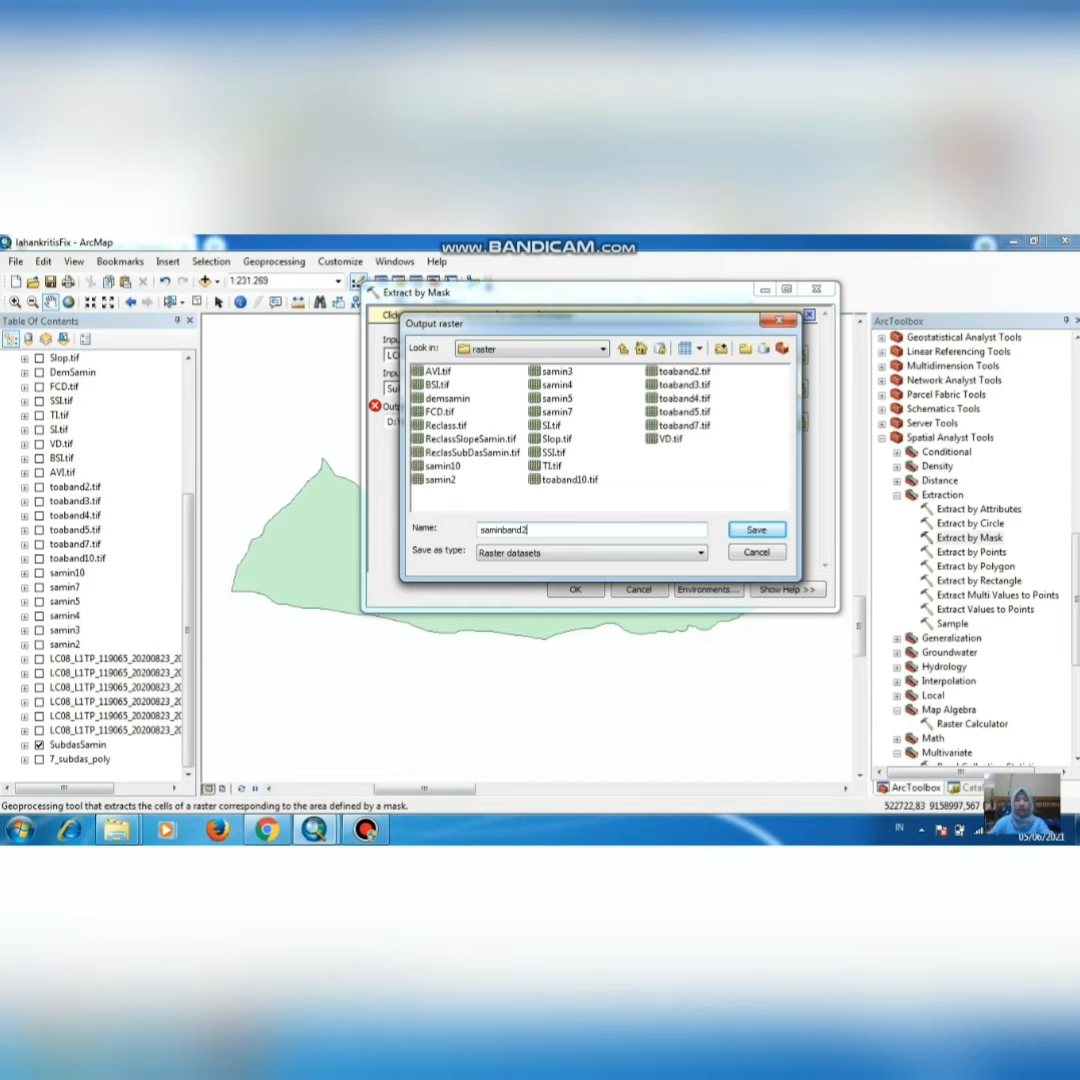
click(754, 530)
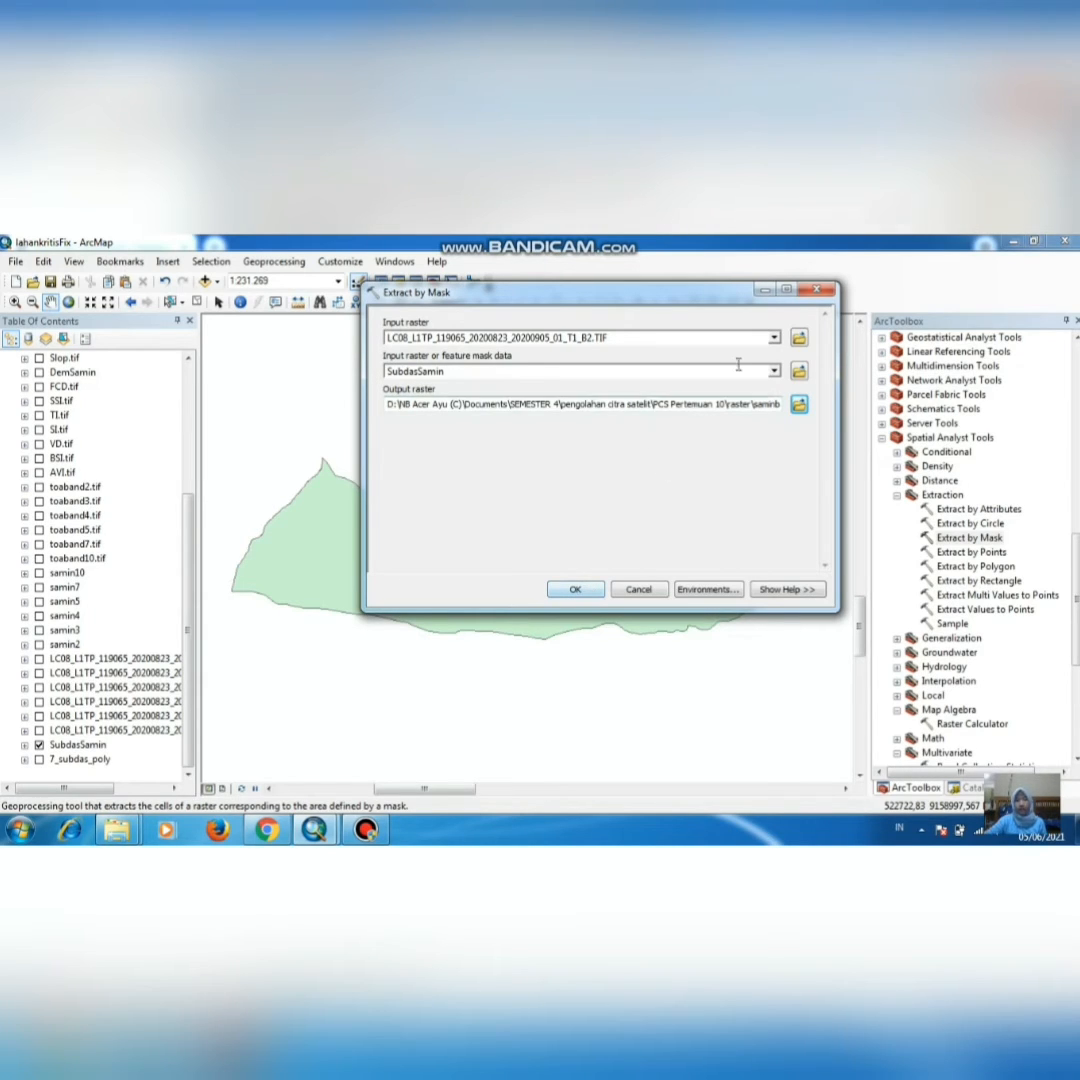
click(806, 292)
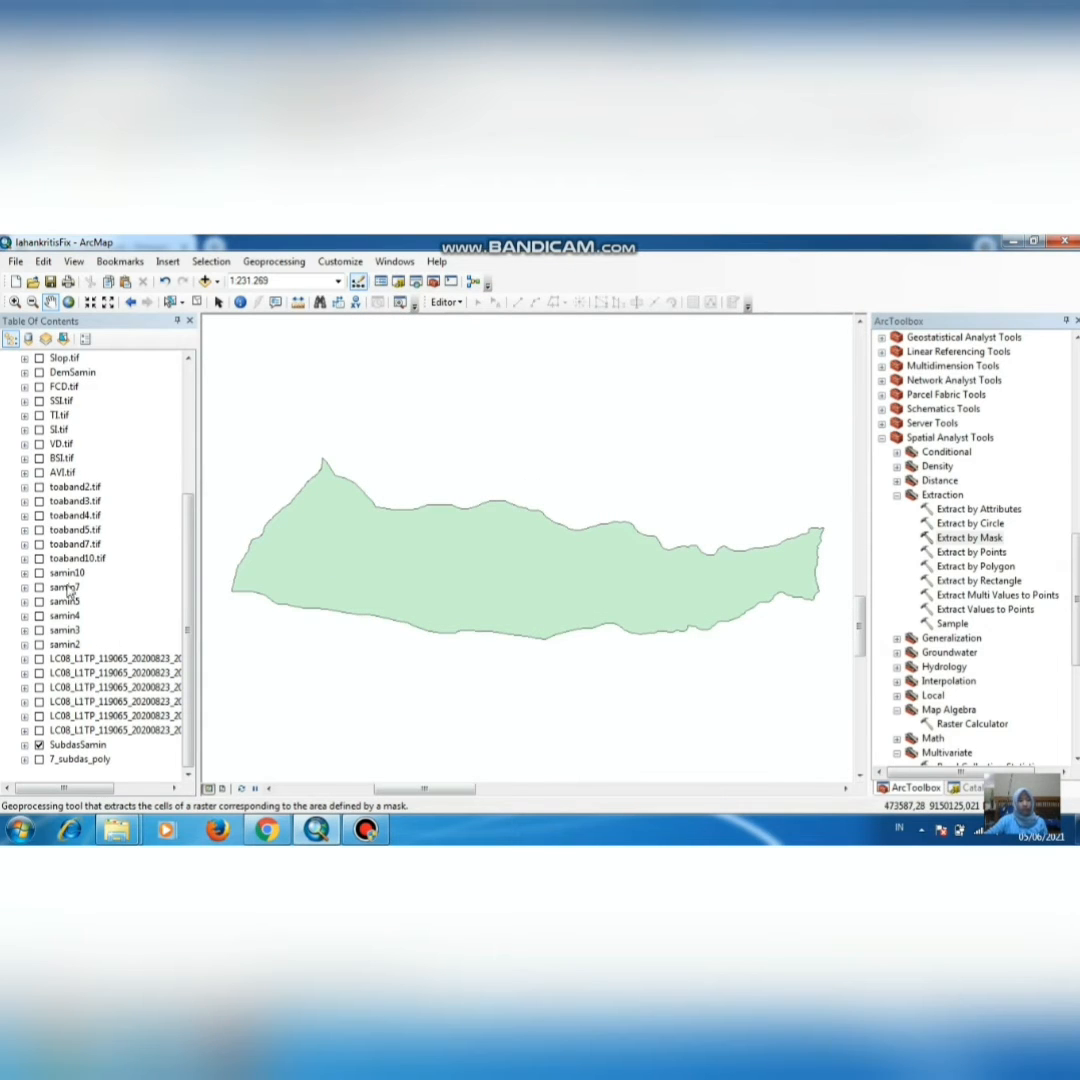
Step: Display the six LC08 Landsat band layers, B2 to B5, B7 and B10, and zoom to the B2 layer's extent
click(39, 730)
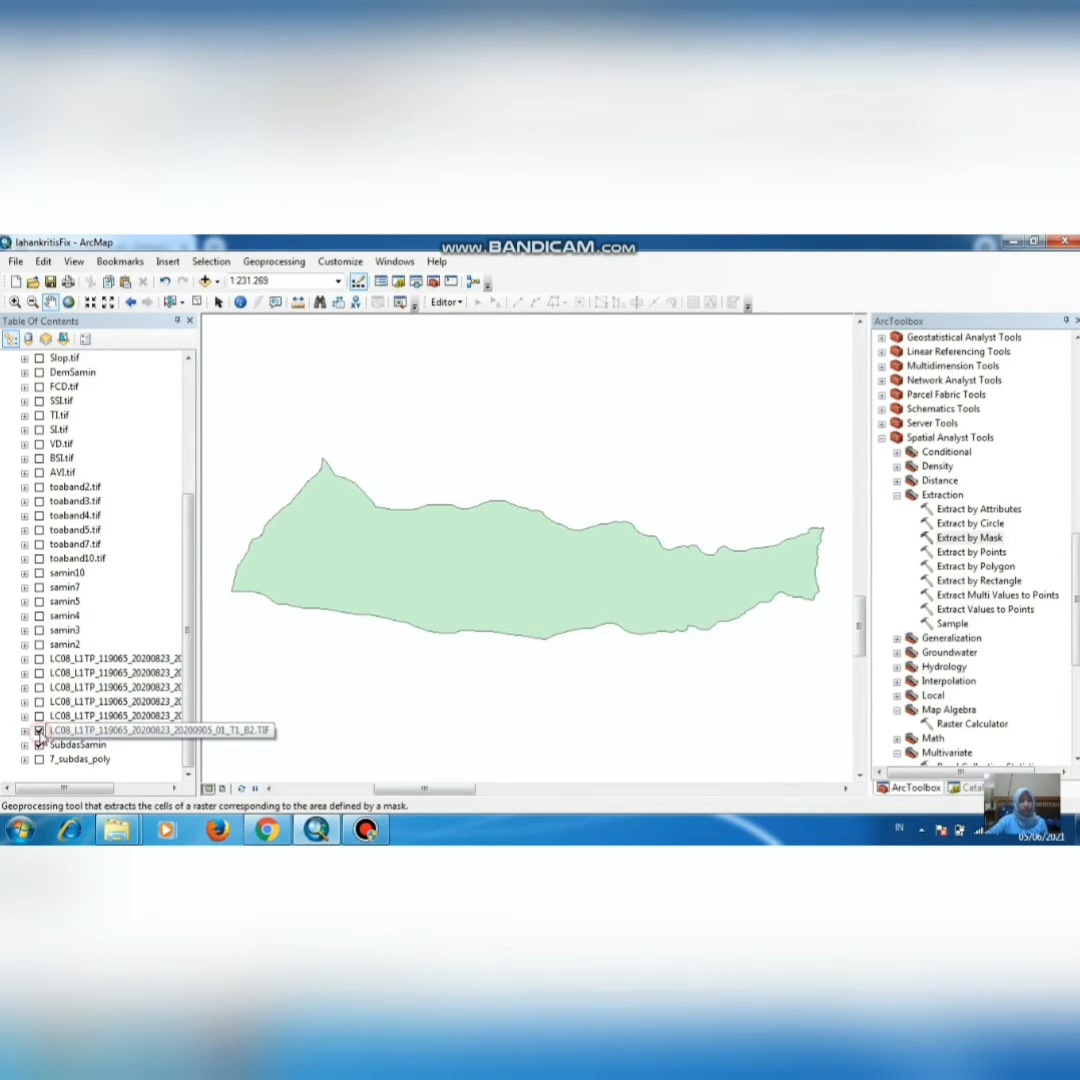
click(39, 716)
click(39, 701)
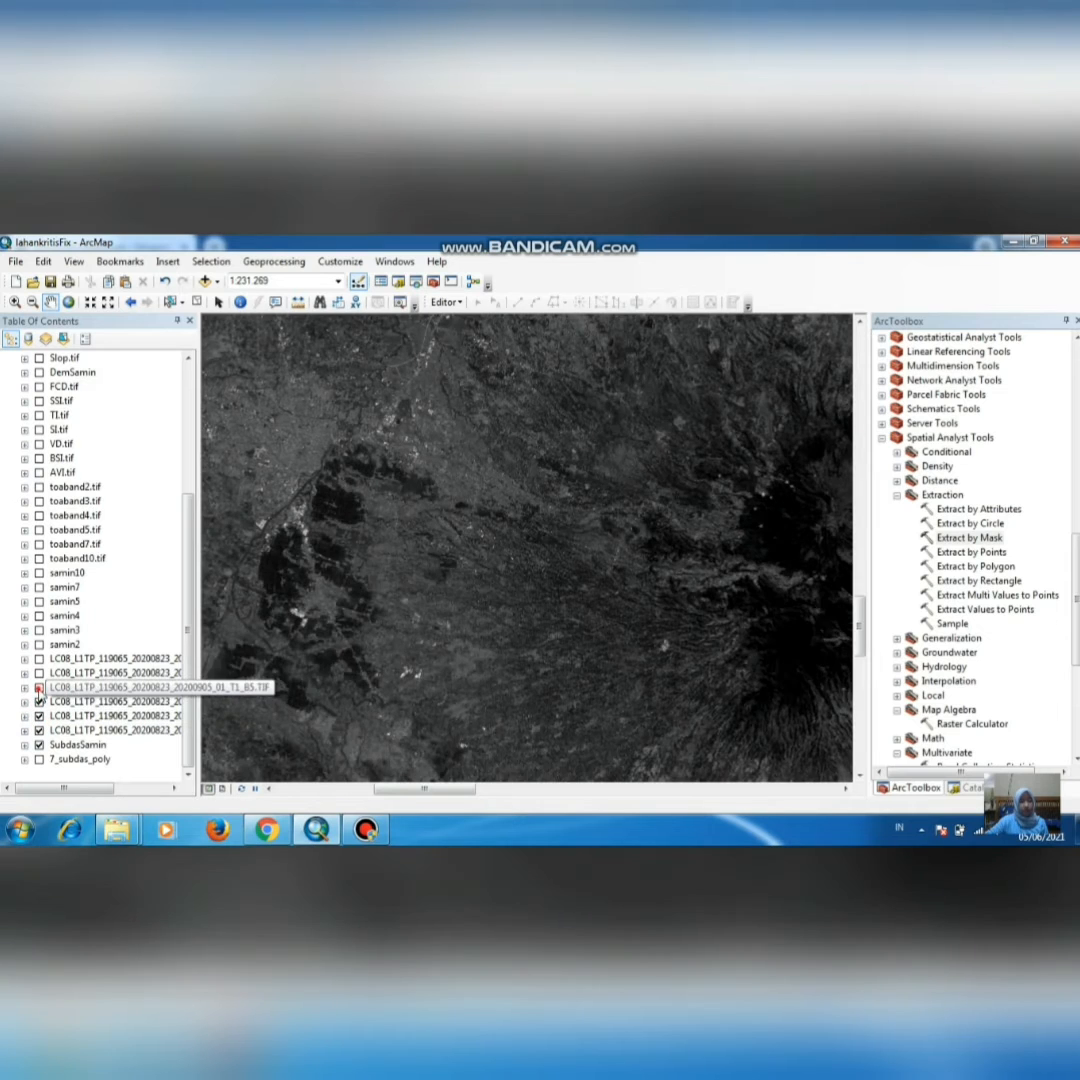
click(39, 687)
click(39, 672)
click(39, 658)
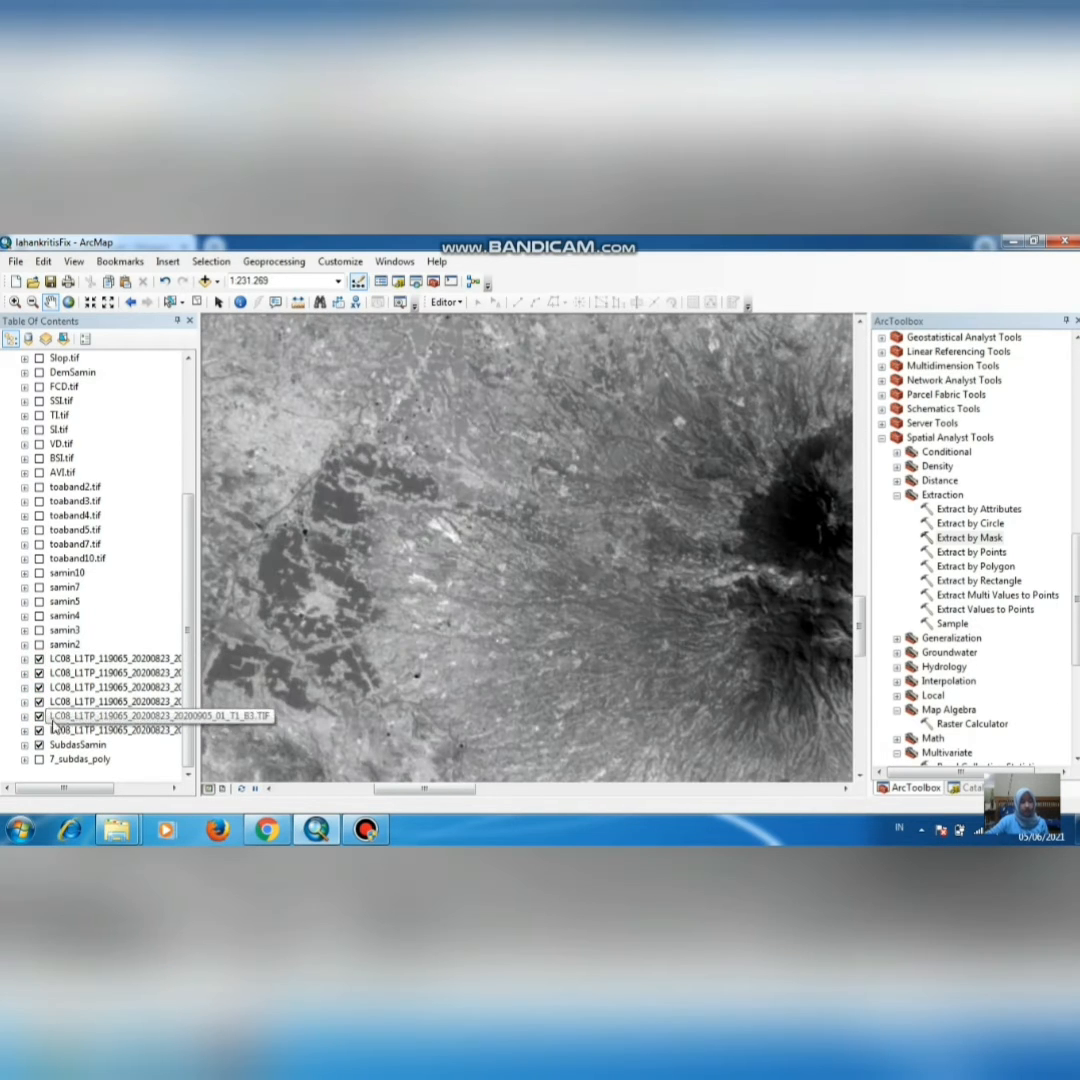
right_click(103, 730)
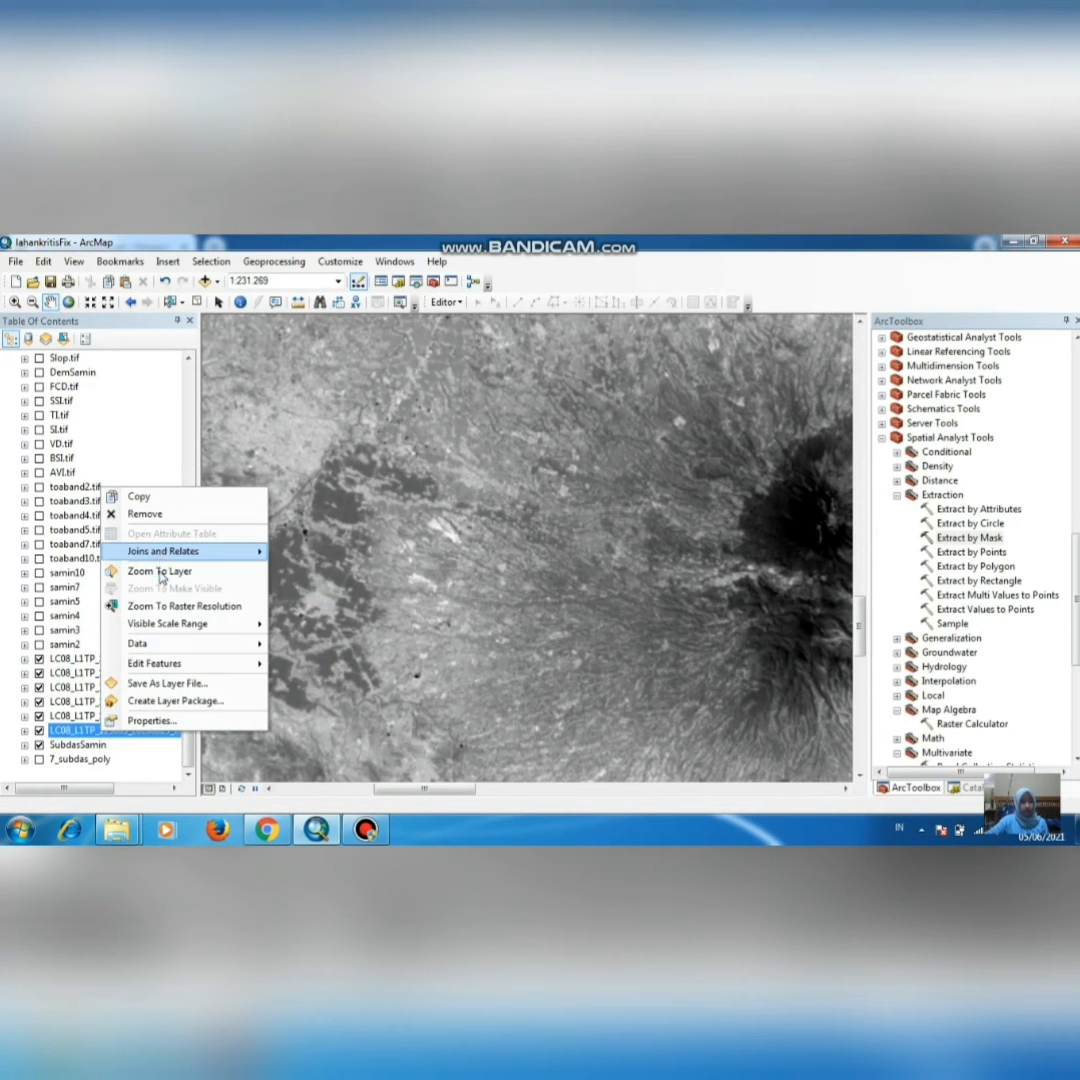
click(159, 571)
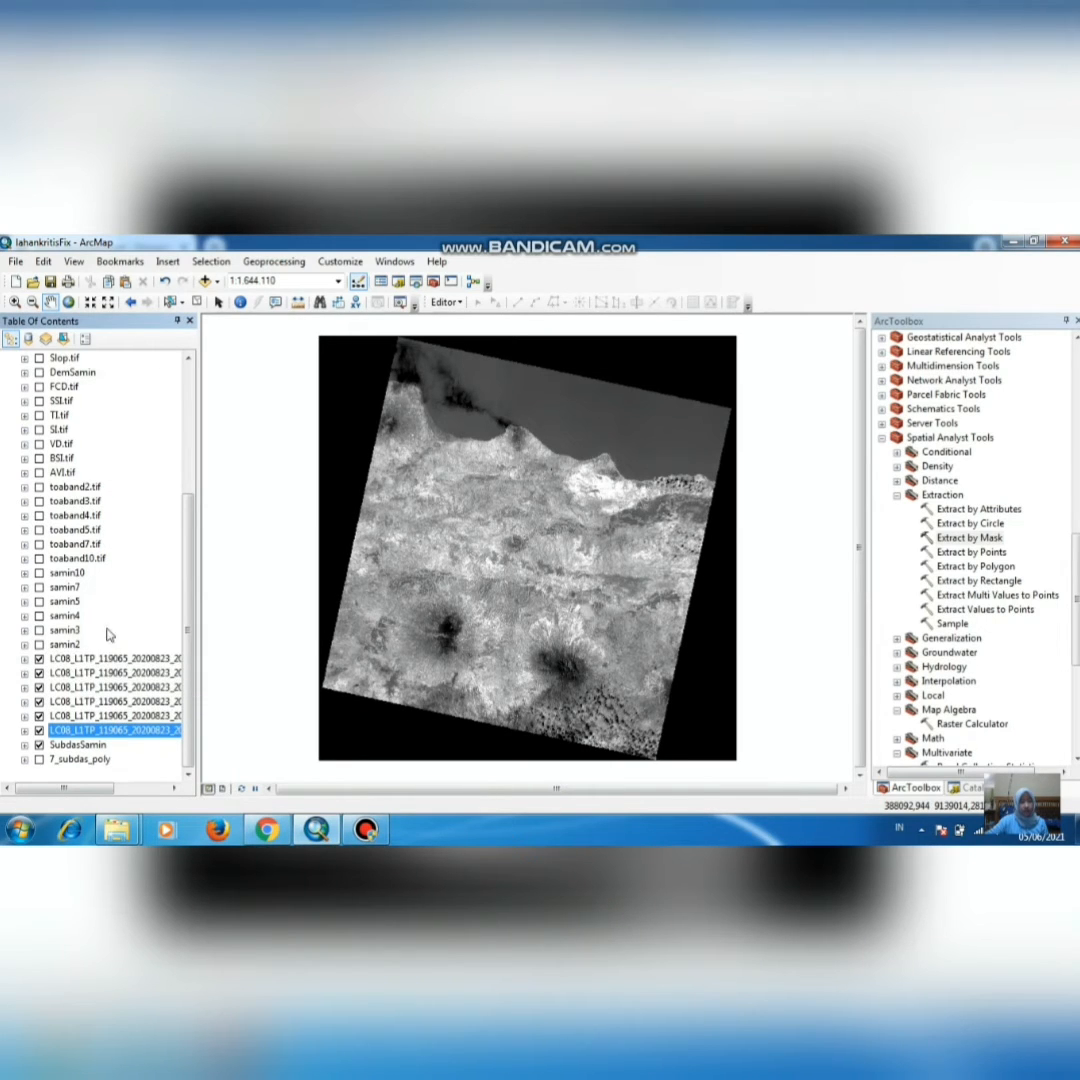
Step: Turn on the samin2 layer and hide the six LC08 Landsat band layers
click(38, 644)
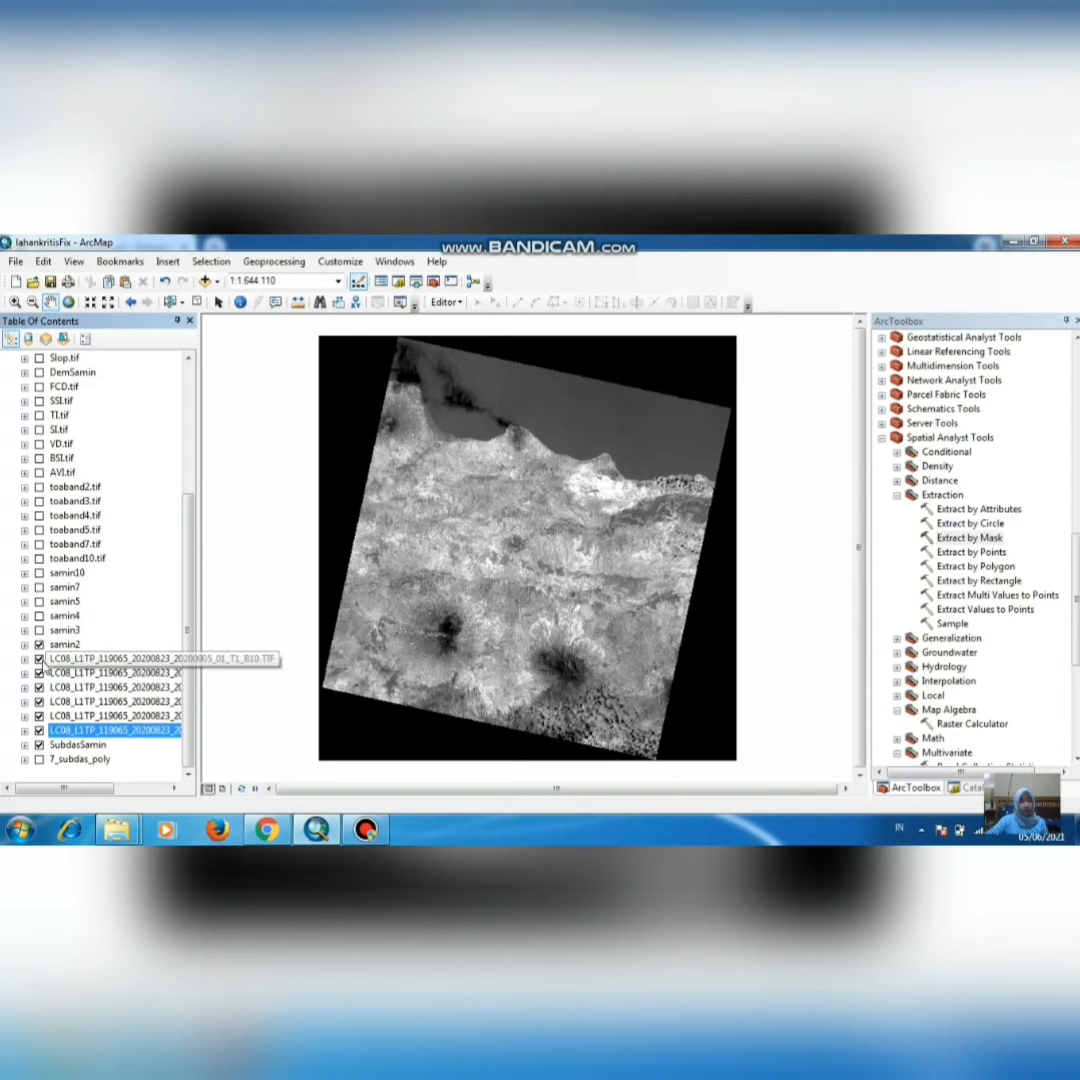
click(38, 658)
click(39, 673)
click(39, 687)
click(39, 701)
click(39, 716)
click(39, 731)
Step: Turn on the clipped band layers samin3, samin4, samin5, samin7 and samin10
click(48, 616)
click(39, 616)
click(39, 601)
click(39, 587)
click(39, 573)
Step: Zoom to the extent of the samin10 layer and hide SubdasSamin
right_click(65, 573)
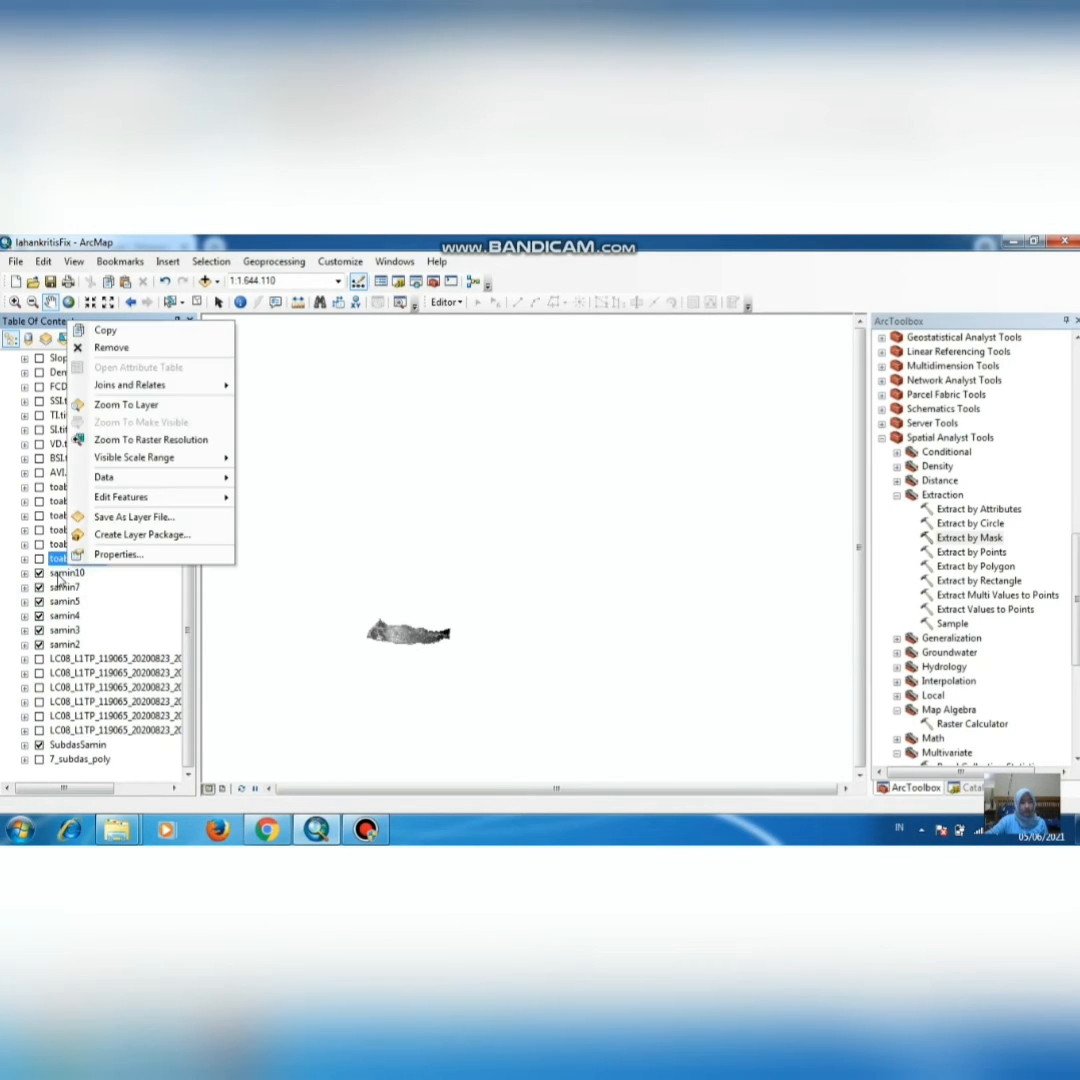
click(130, 413)
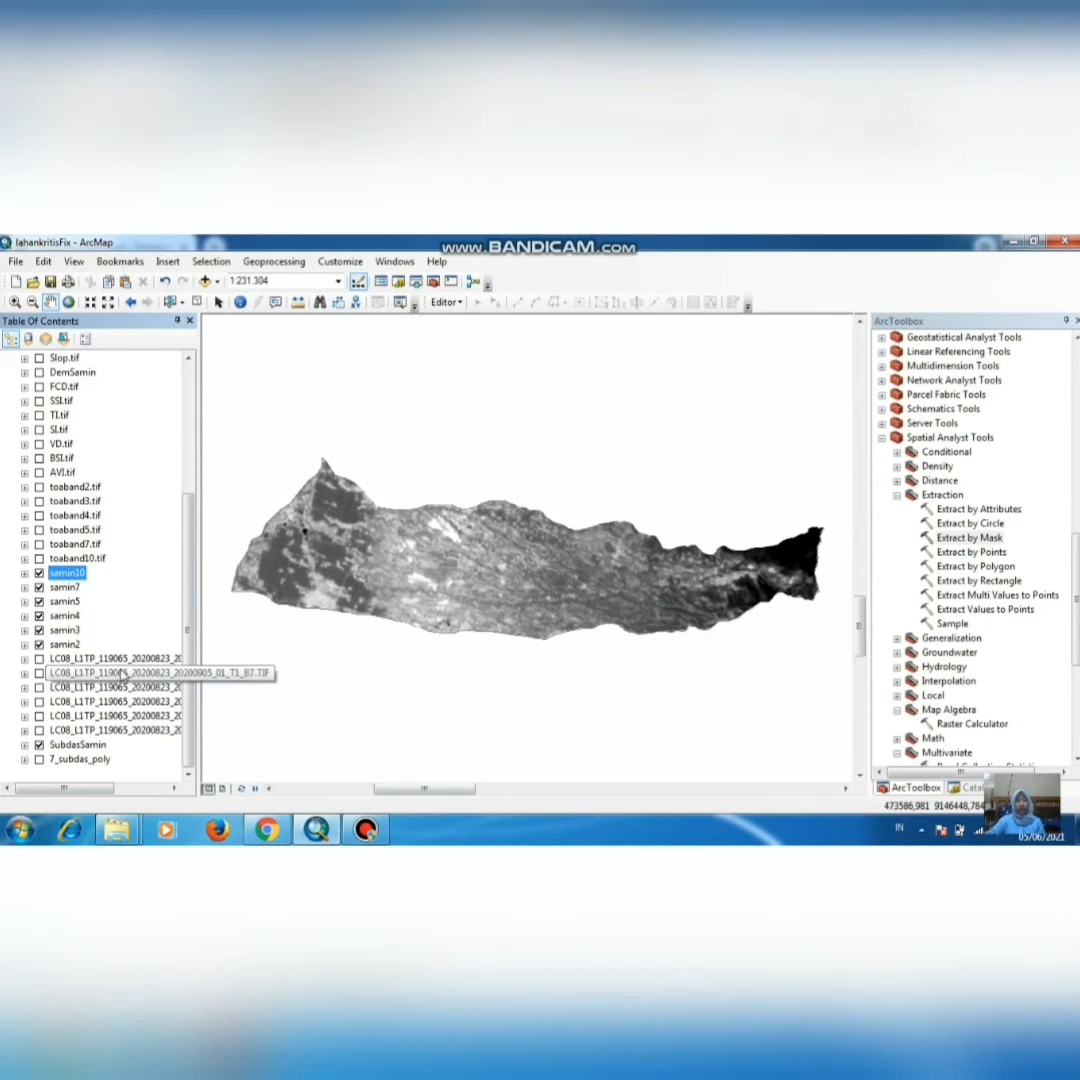
click(39, 745)
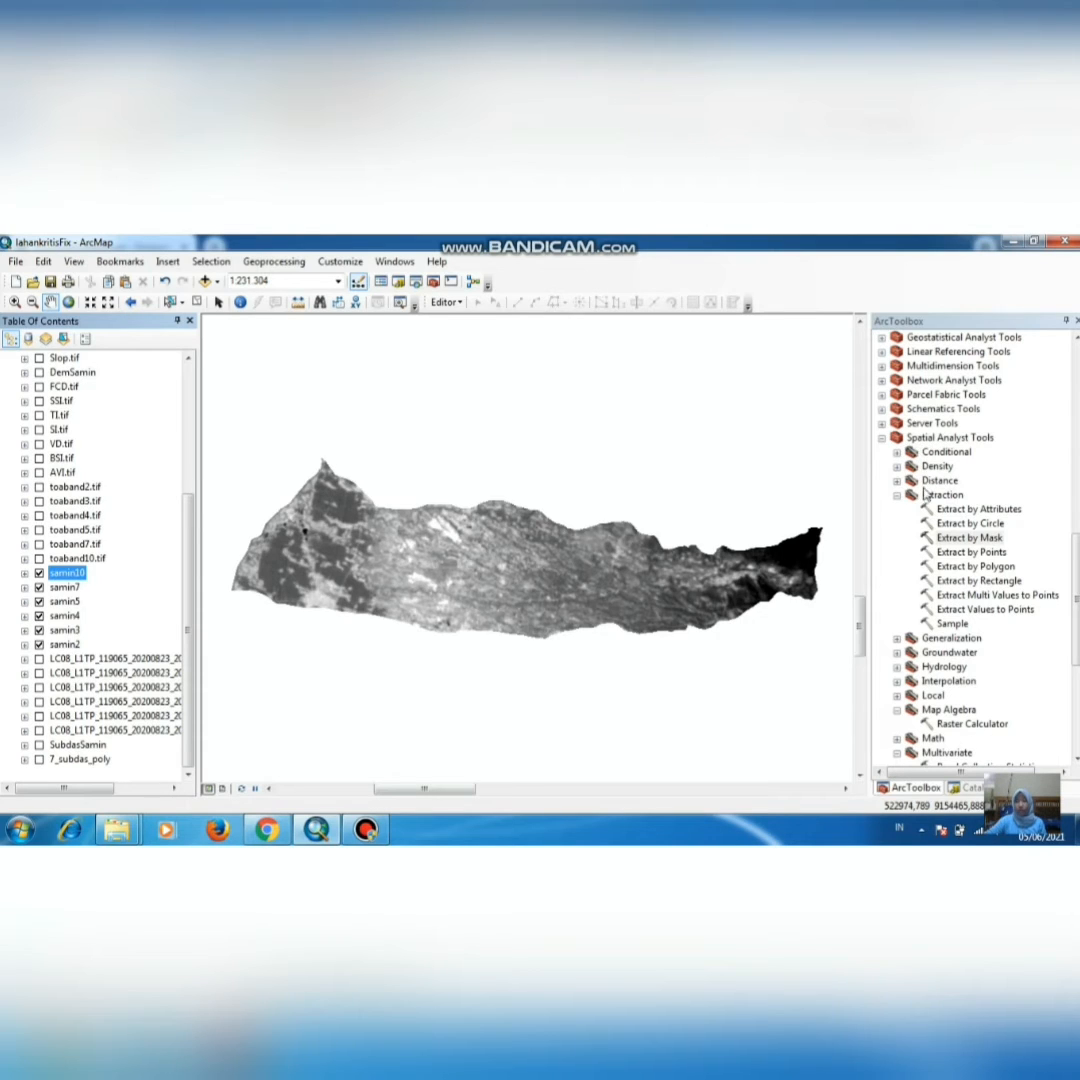
Step: Build the expression "toaband10.tif" * 0.0002 - 0.1 in the Raster Calculator
click(935, 710)
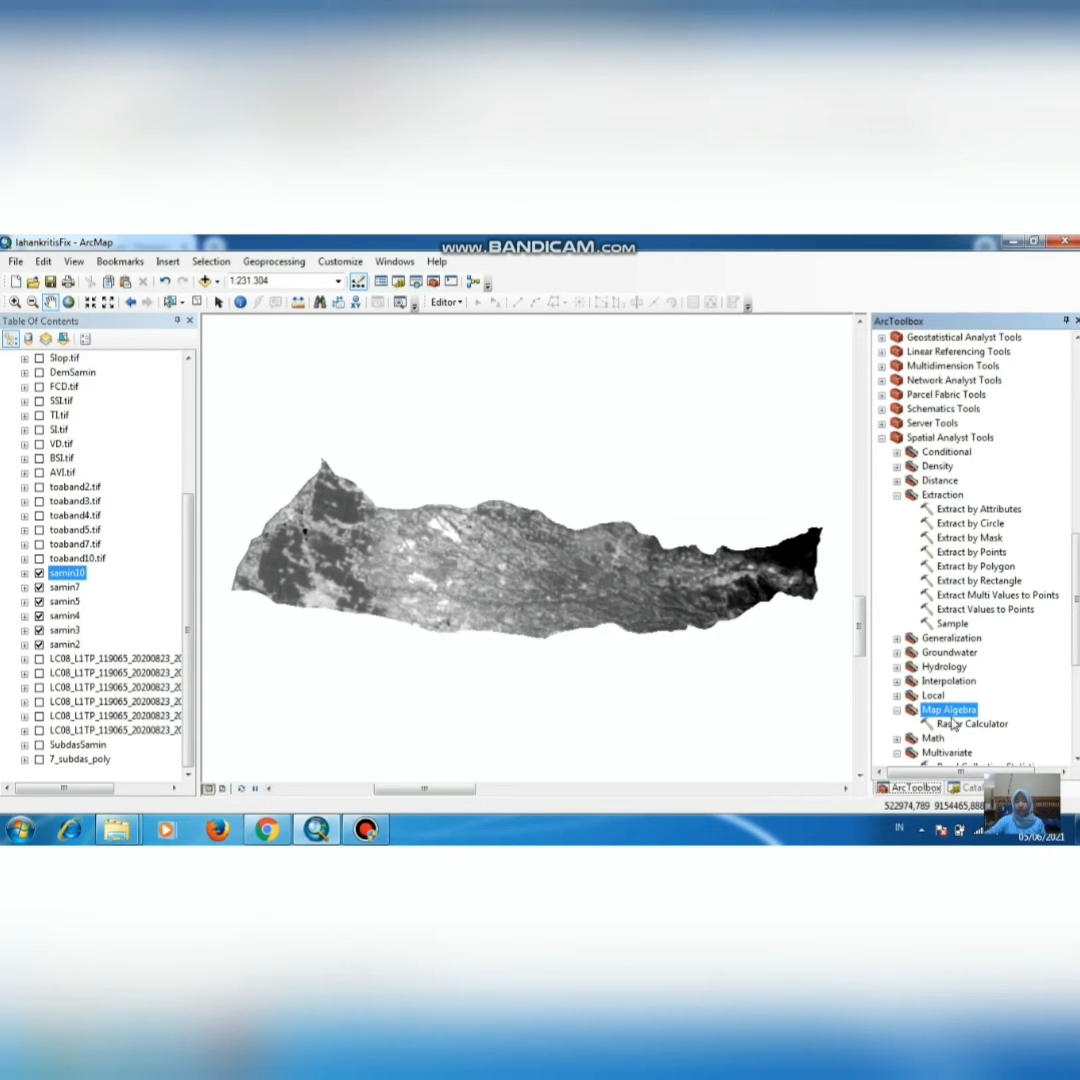
double_click(960, 724)
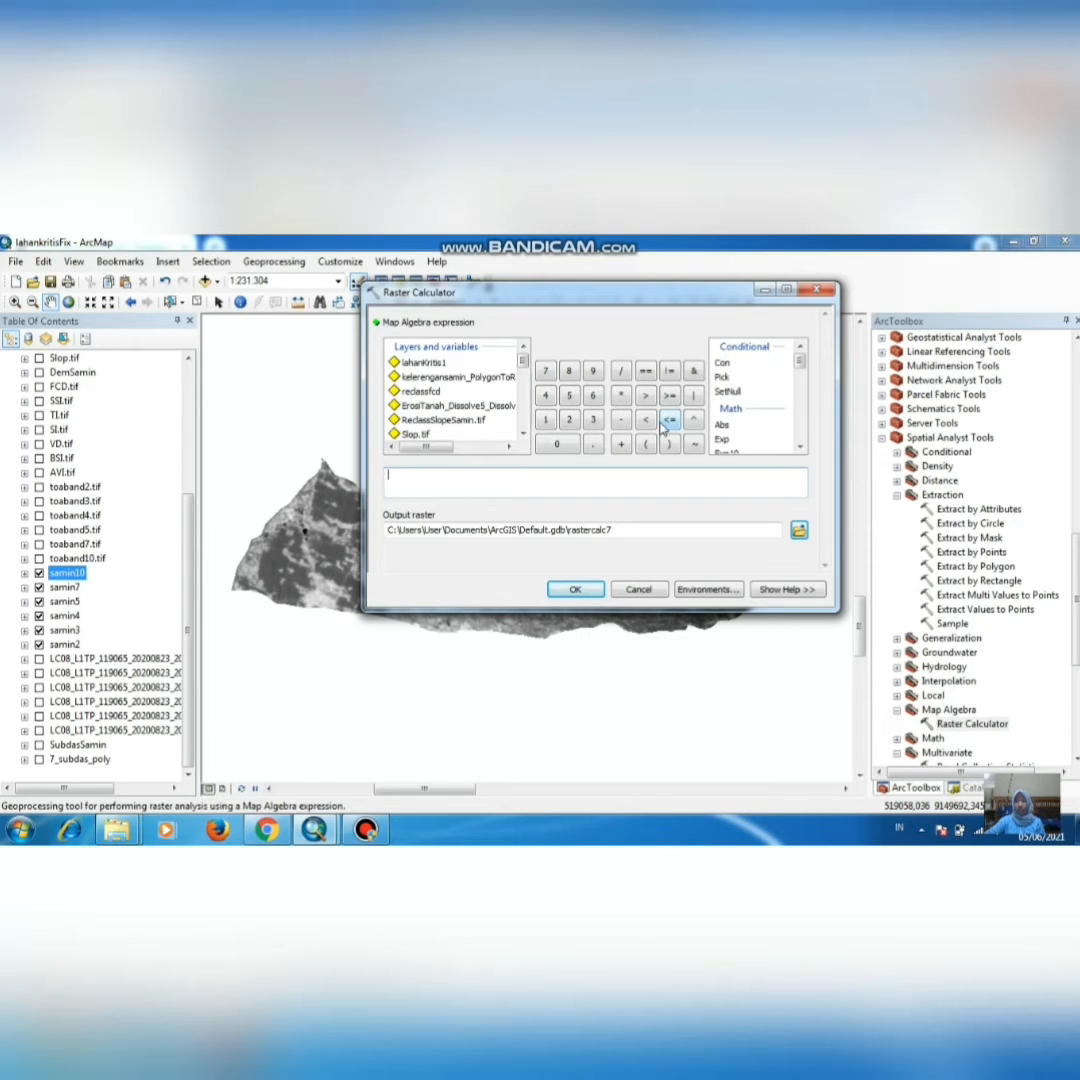
scroll(445, 410, down, 5)
double_click(442, 394)
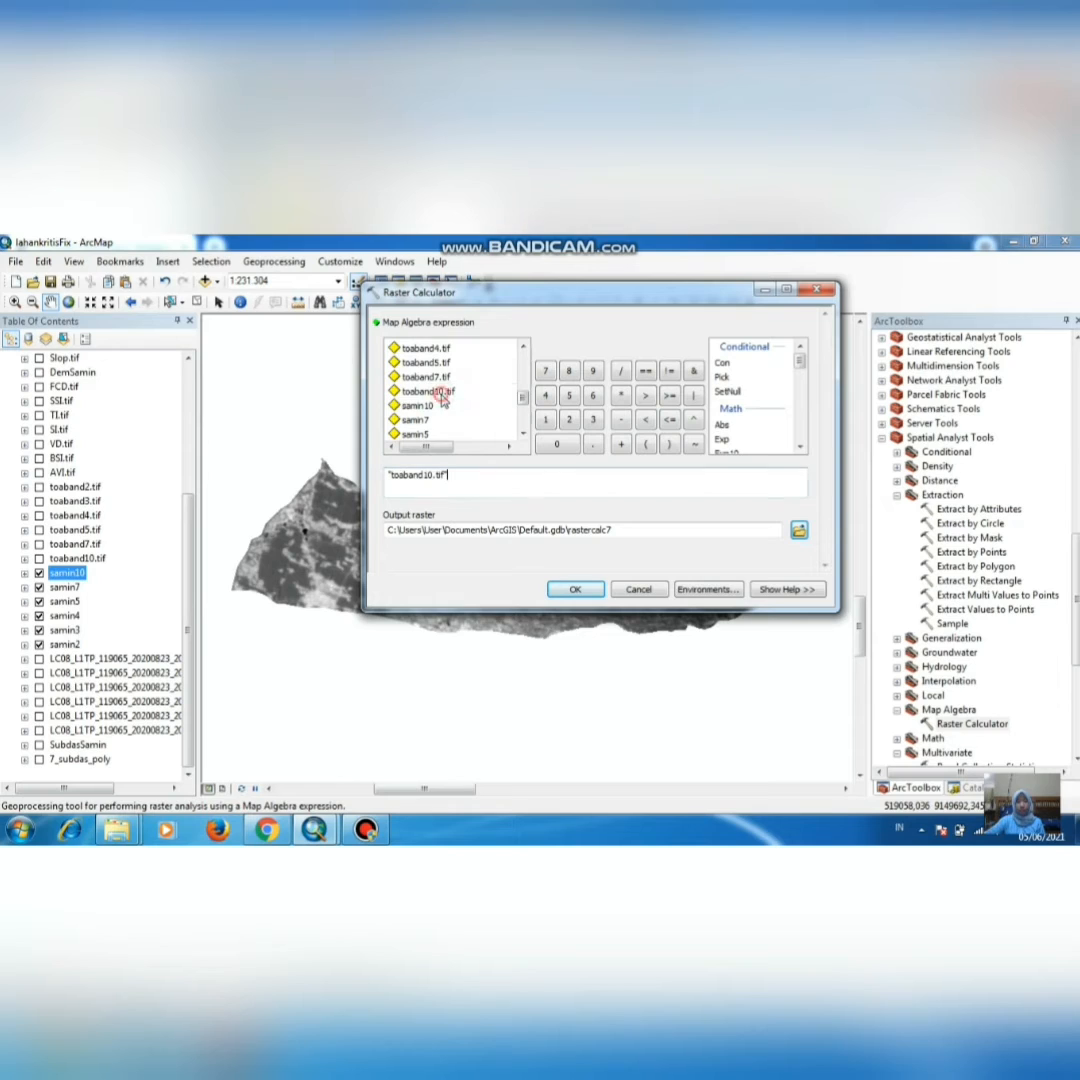
click(620, 396)
click(558, 443)
click(593, 443)
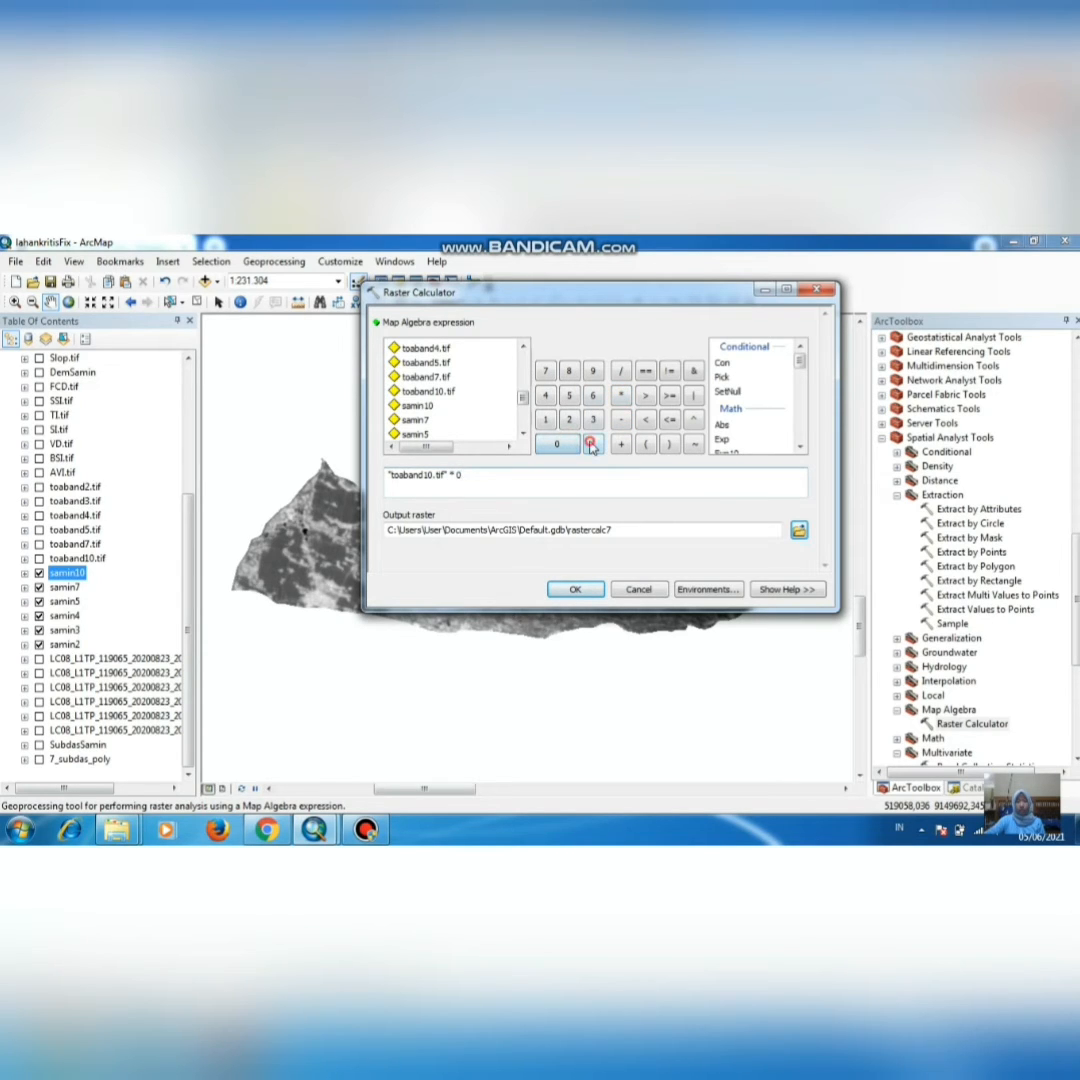
click(558, 445)
click(558, 445)
click(558, 445)
click(569, 420)
click(620, 420)
click(570, 444)
click(546, 420)
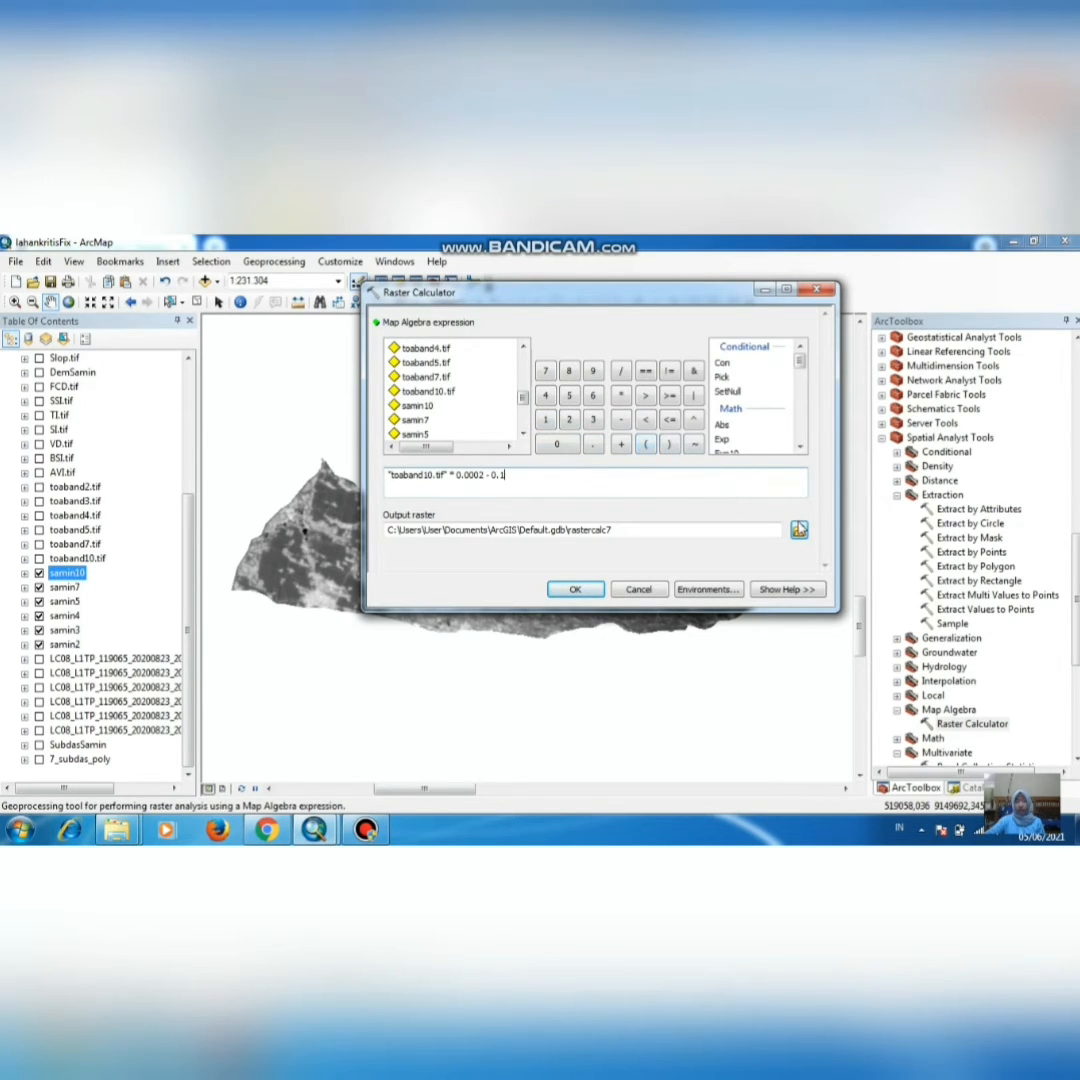
Step: Name the output raster toaband10 in the raster folder, and close the Raster Calculator without running it
click(799, 531)
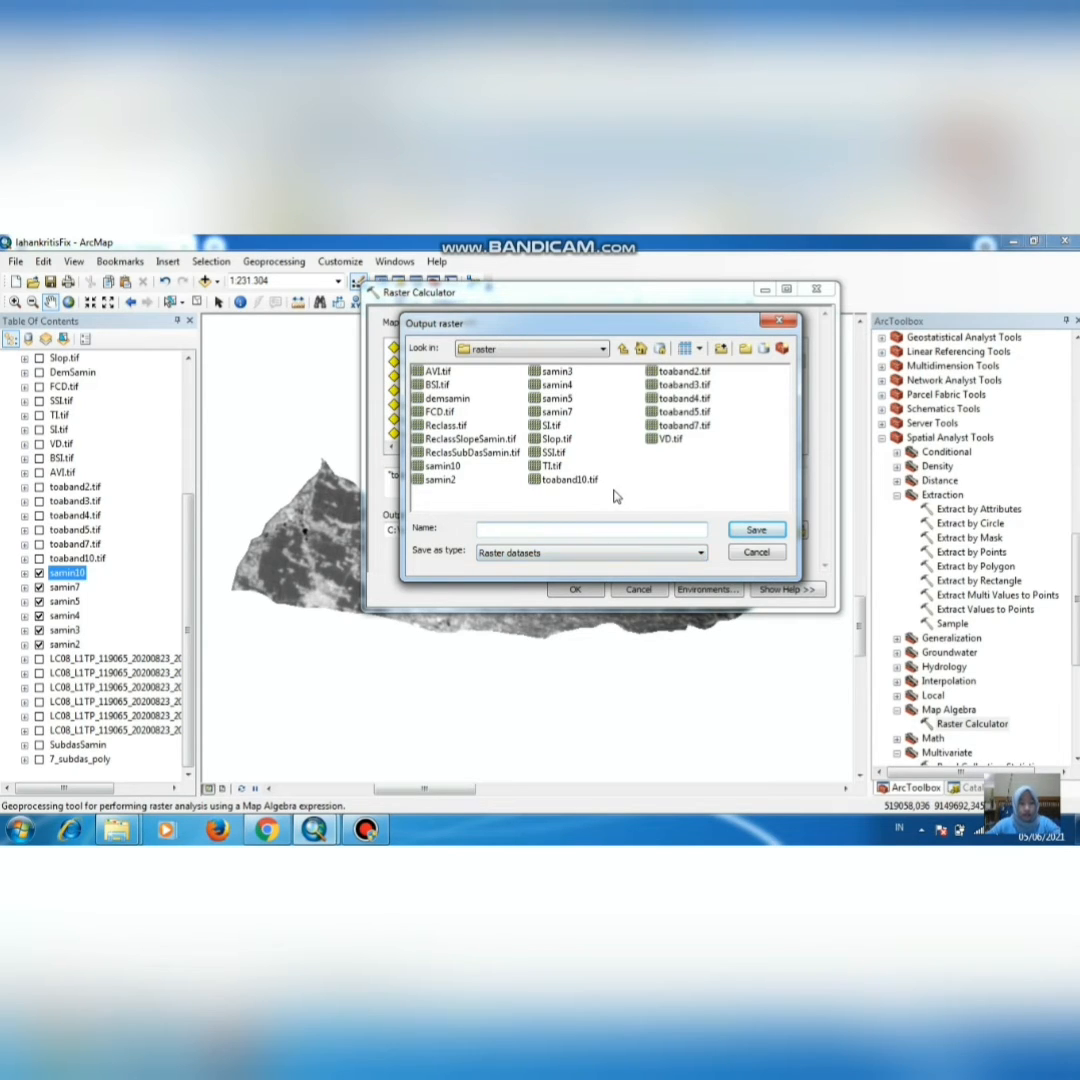
drag(575, 322, 684, 394)
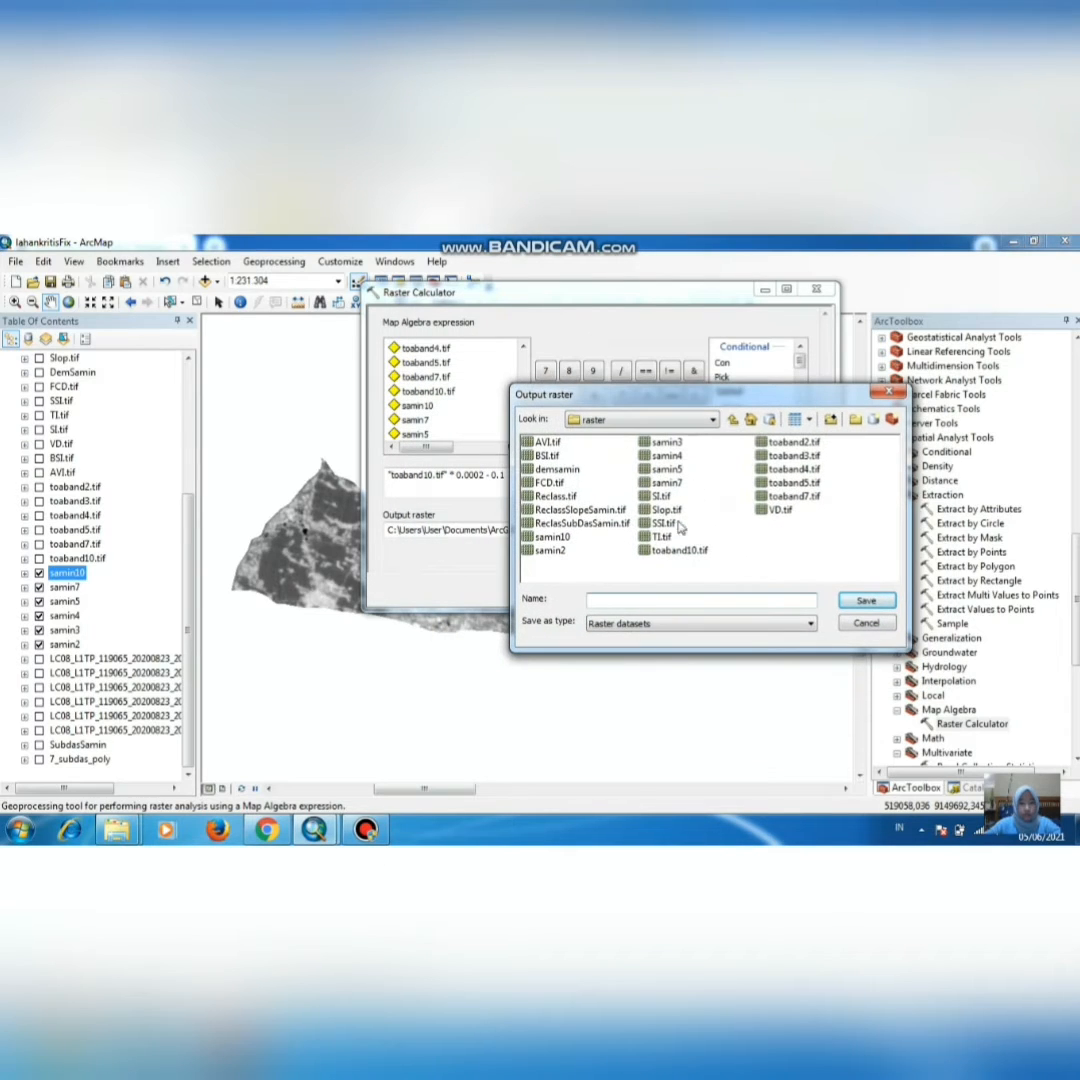
text(toaband10)
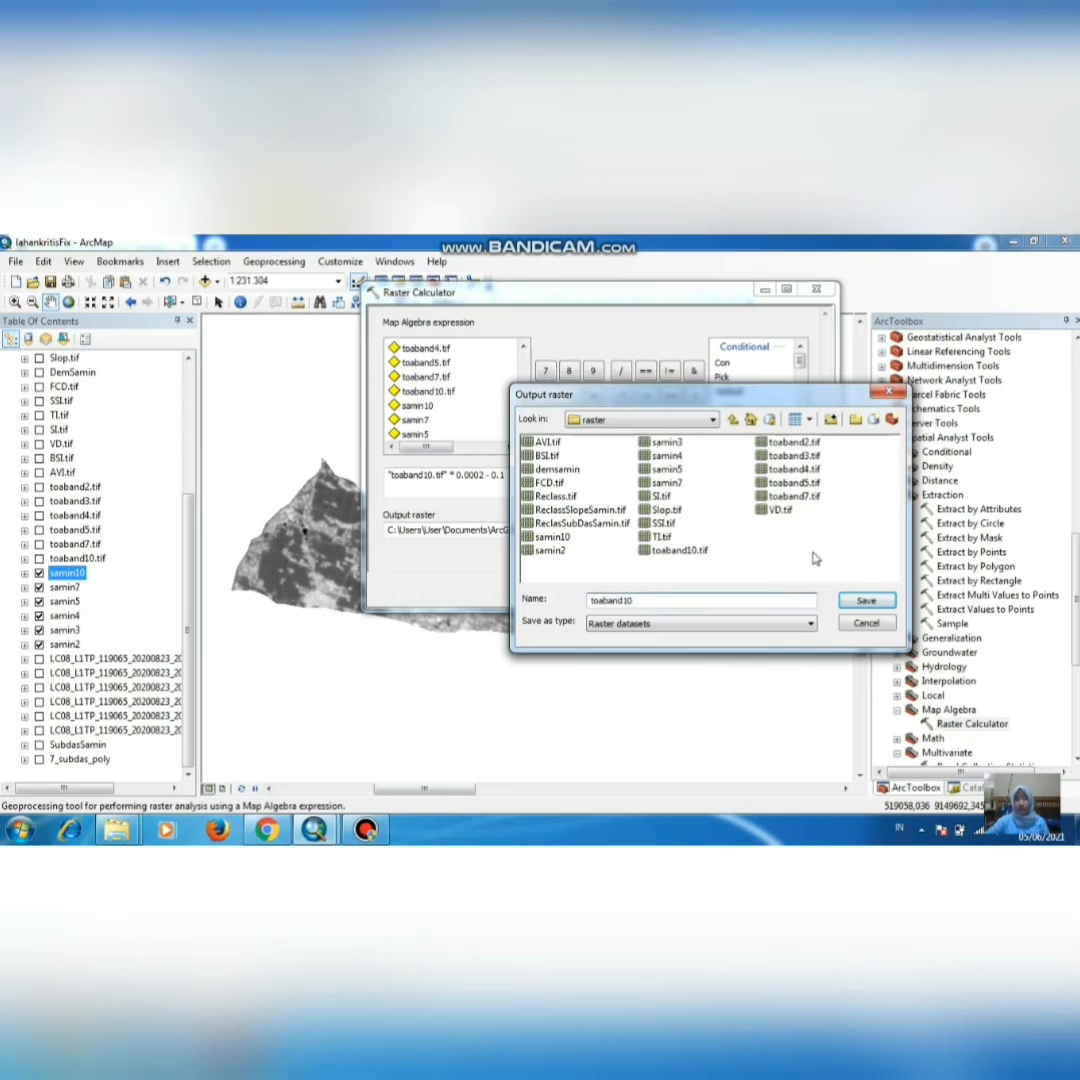
click(866, 600)
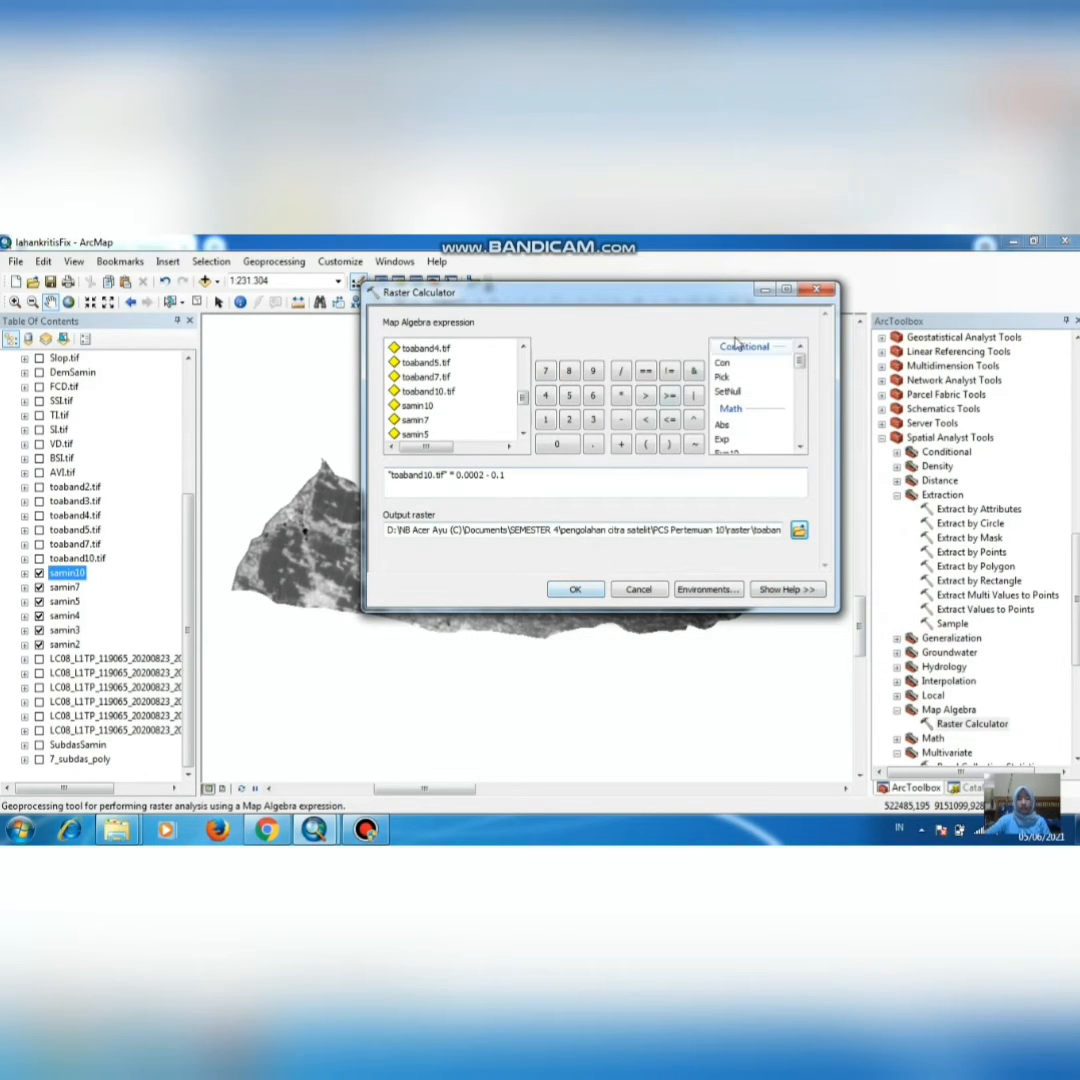
click(813, 291)
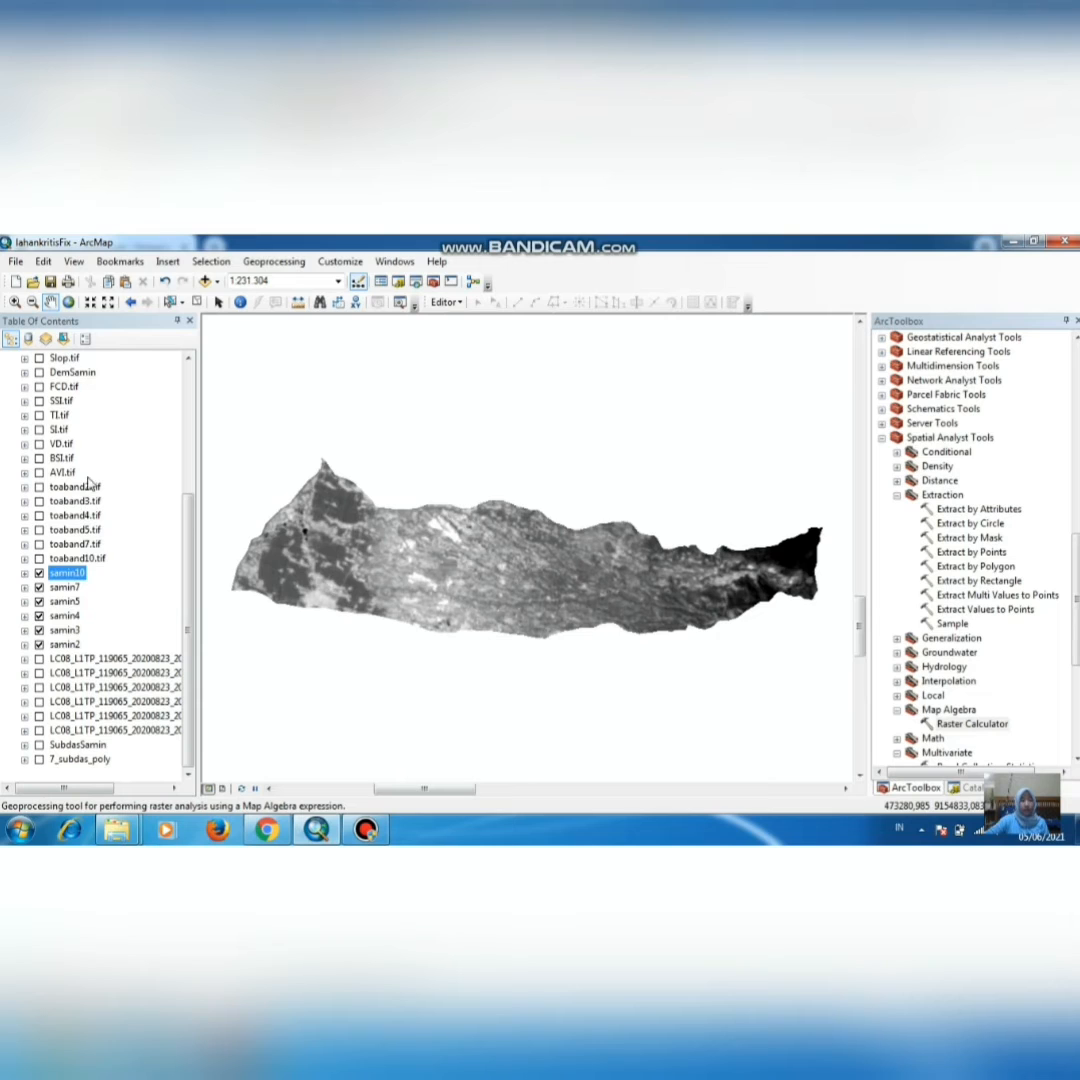
Step: Turn on the layers toaband10.tif, toaband7.tif, toaband5.tif, toaband4.tif, toaband3.tif and toaband2.tif
click(39, 558)
click(39, 544)
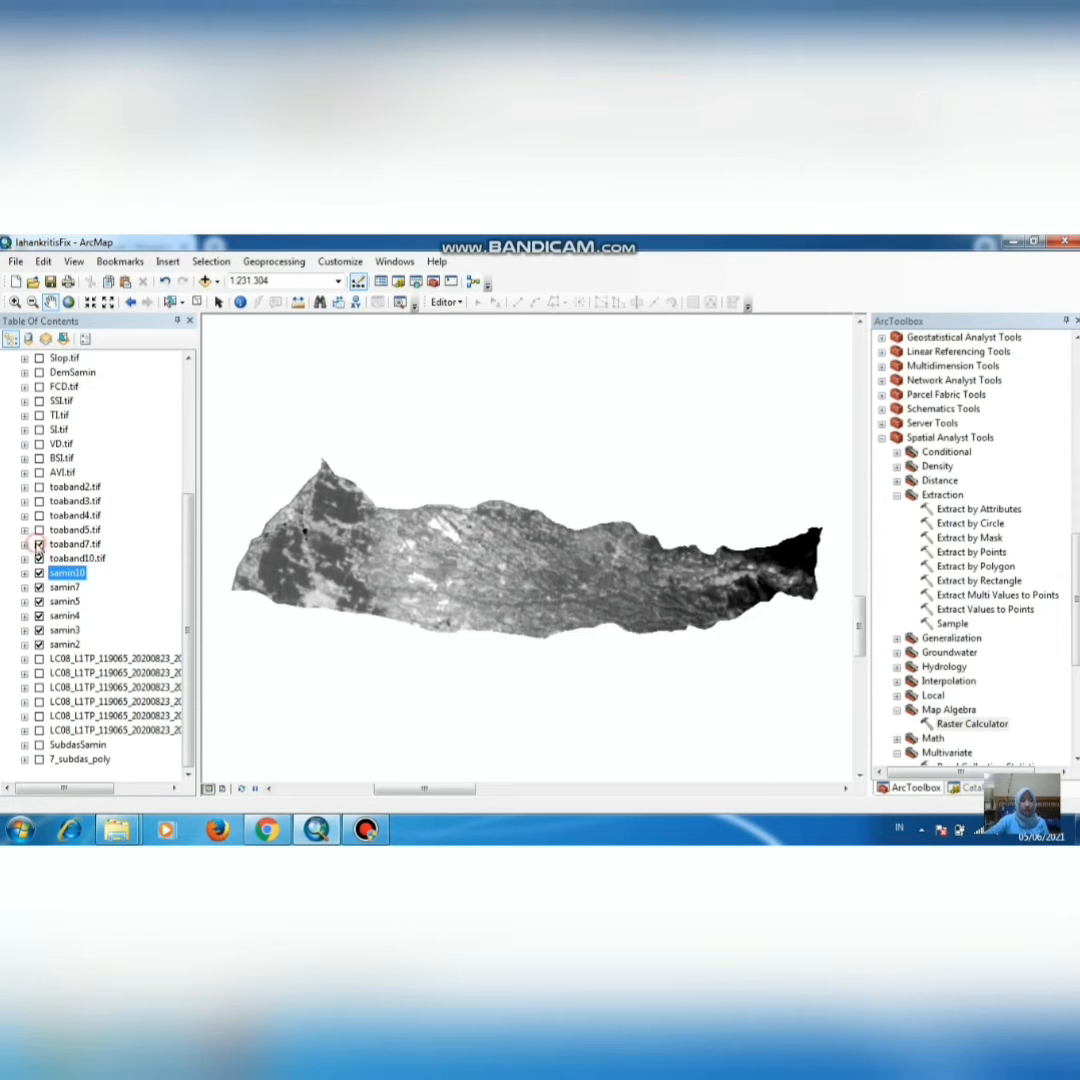
click(39, 529)
click(39, 515)
click(39, 501)
click(39, 487)
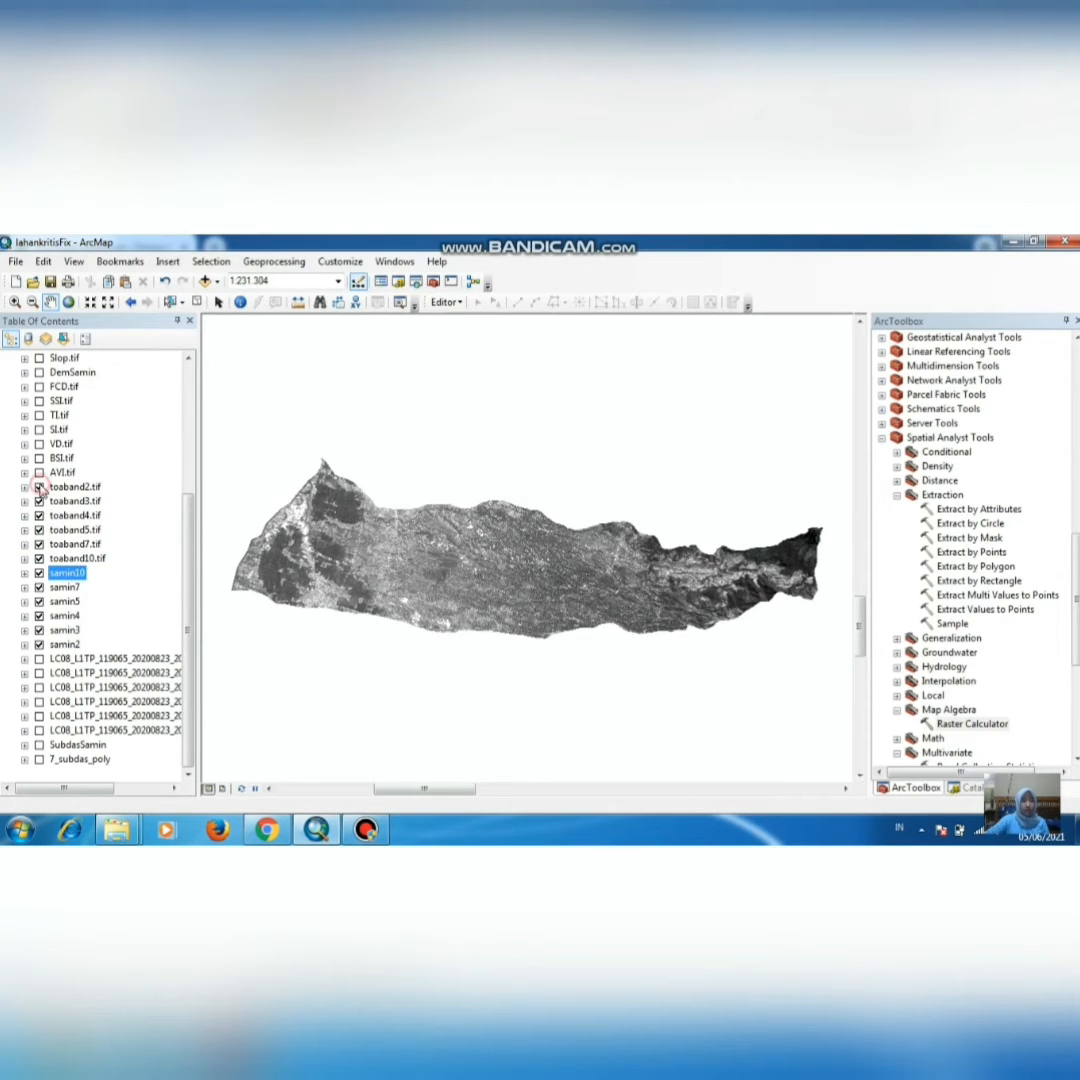
Step: Hide the clipped band layers samin10, samin7, samin5, samin4, samin3 and samin2
click(39, 573)
click(39, 587)
click(39, 601)
click(39, 615)
click(39, 630)
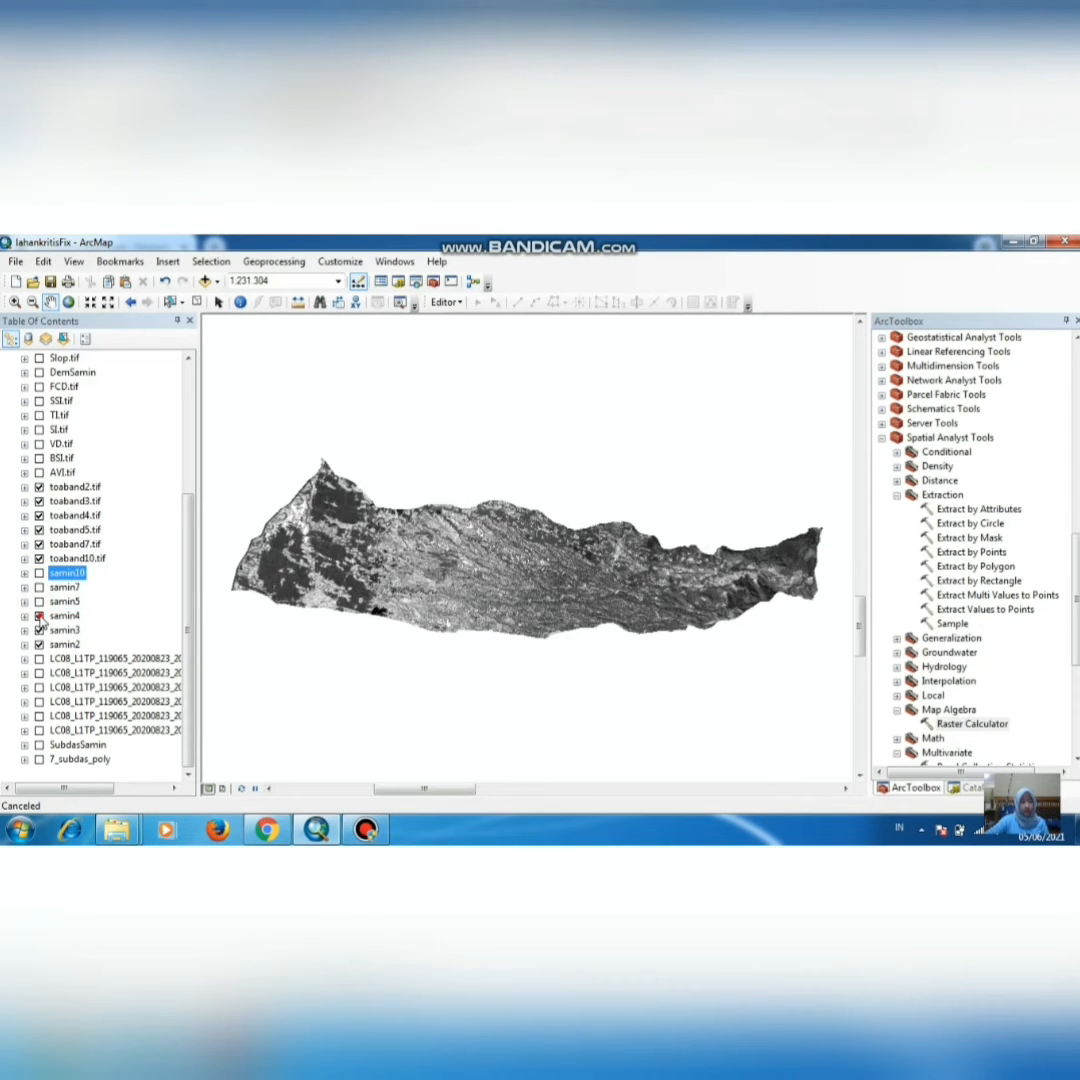
click(39, 644)
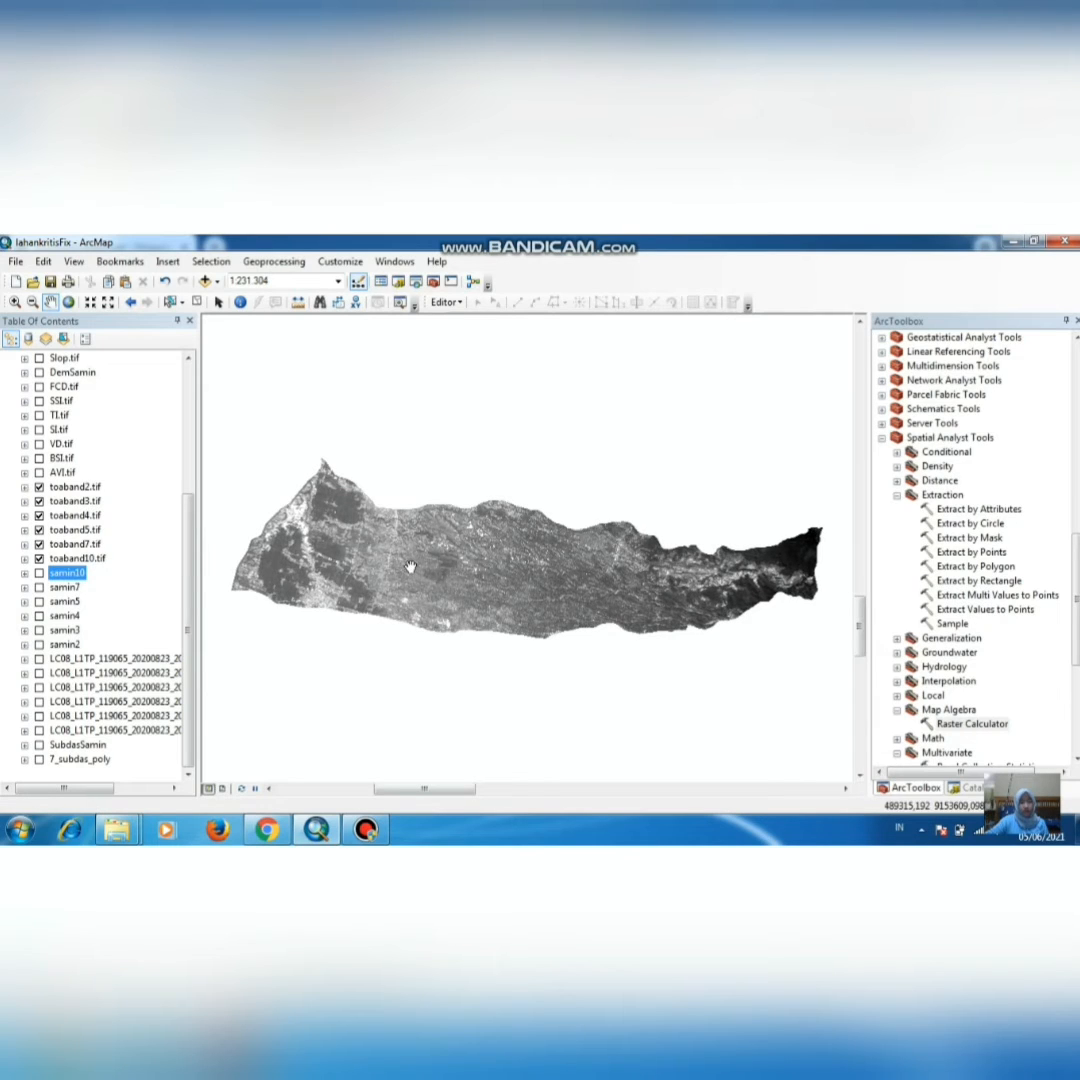
Step: Expand the legends of the toaband layers, starting from toaband2.tif, to show their value ranges
click(24, 487)
click(24, 573)
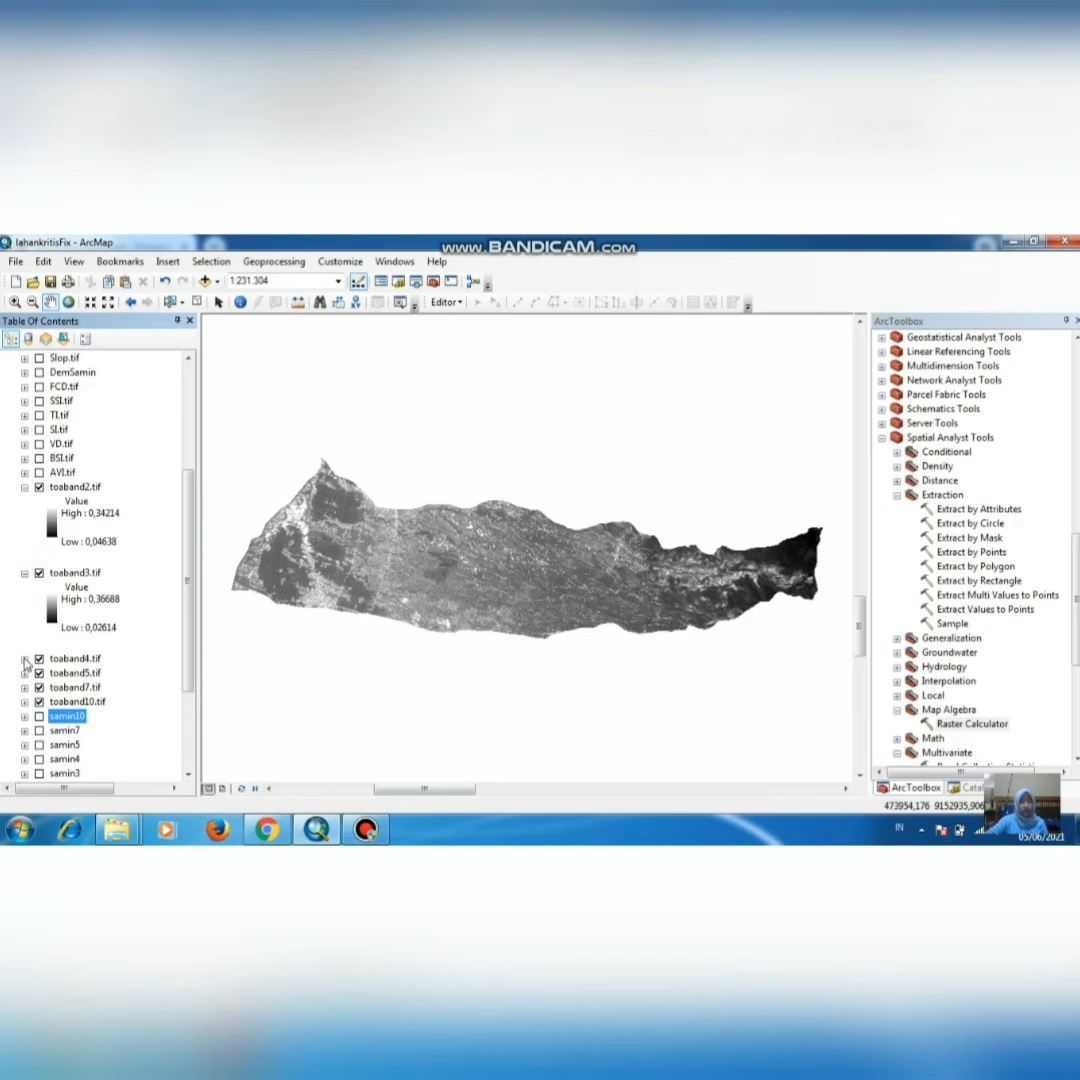
click(24, 659)
scroll(30, 716, down, 1)
click(24, 709)
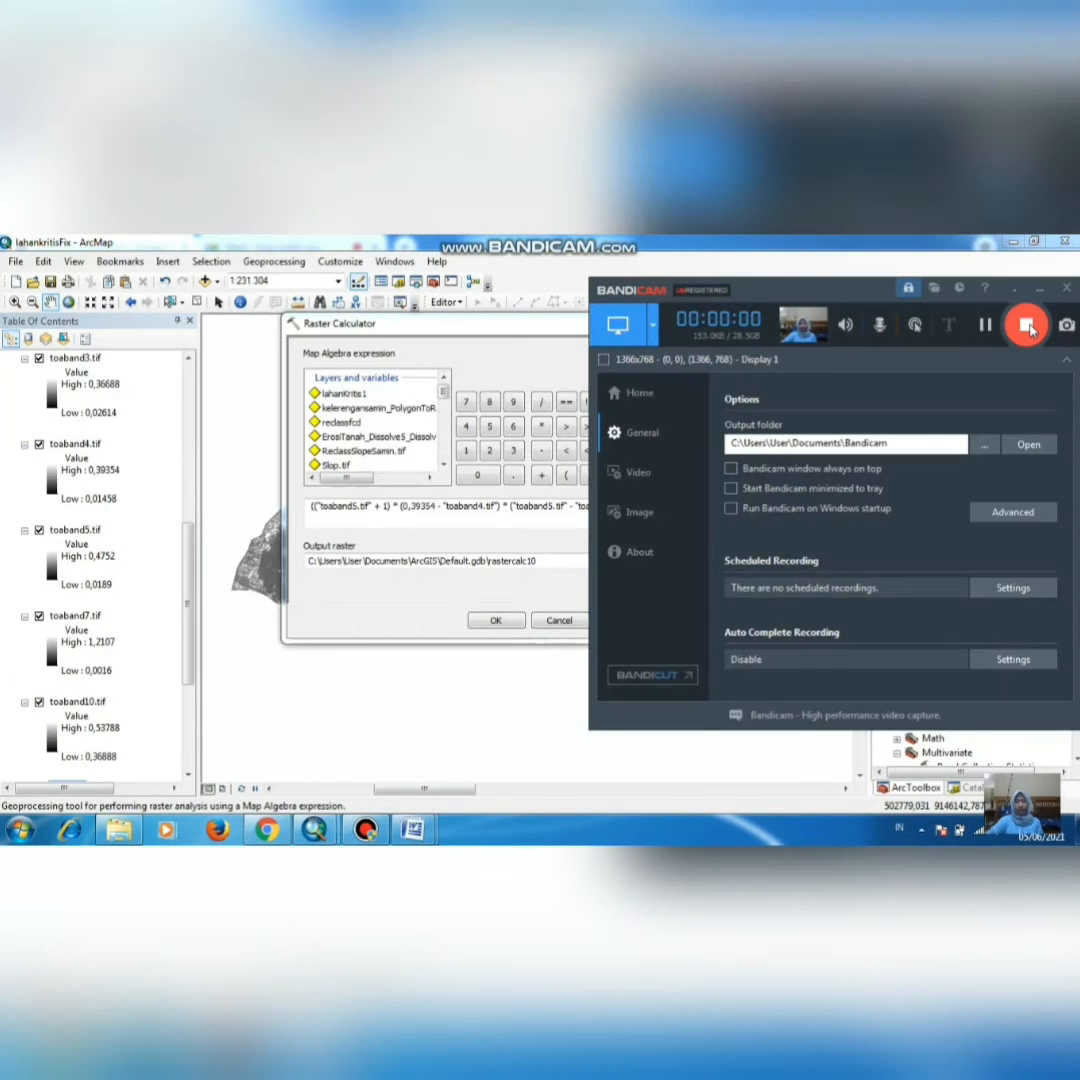
click(1041, 290)
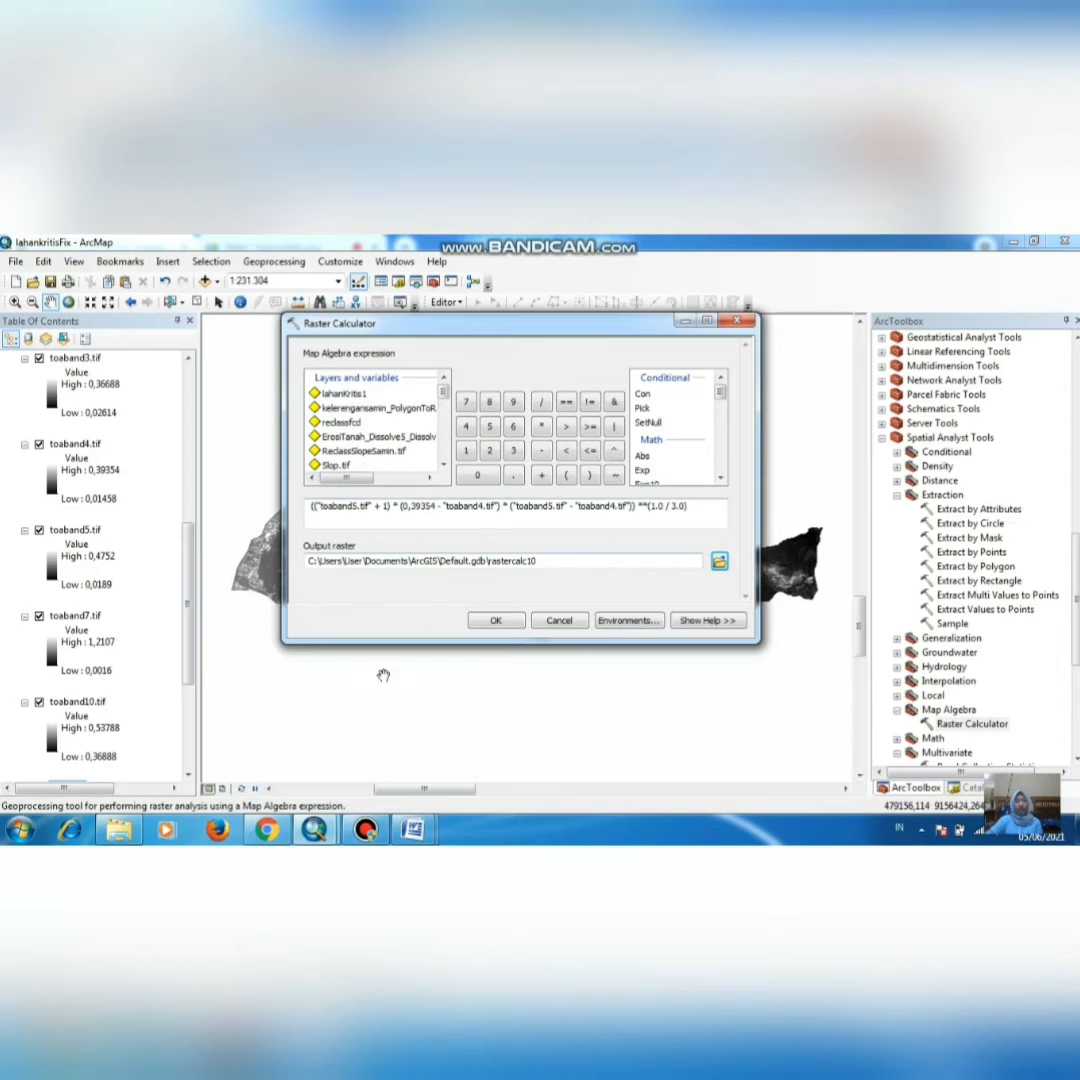
mouse_move(279, 836)
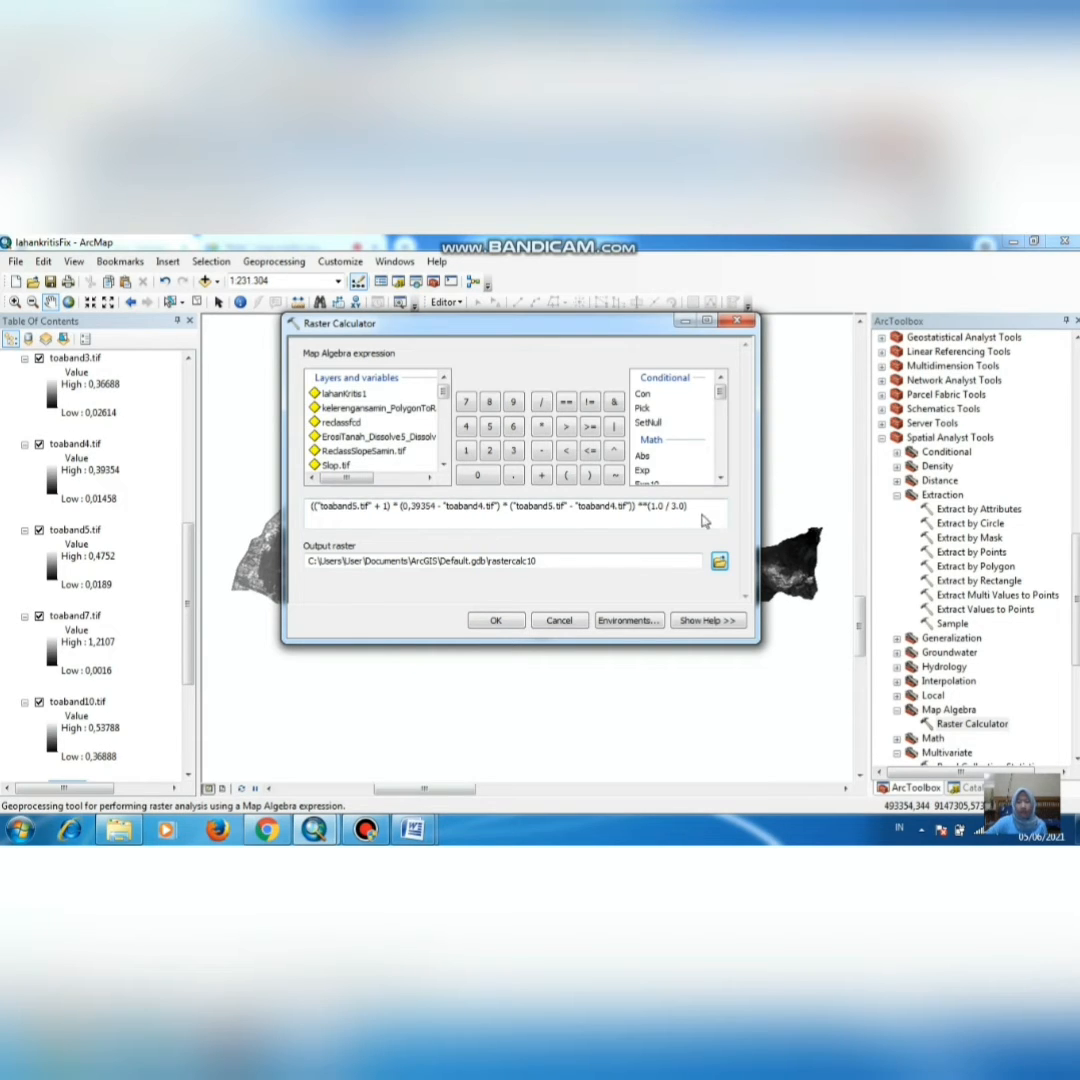
click(955, 438)
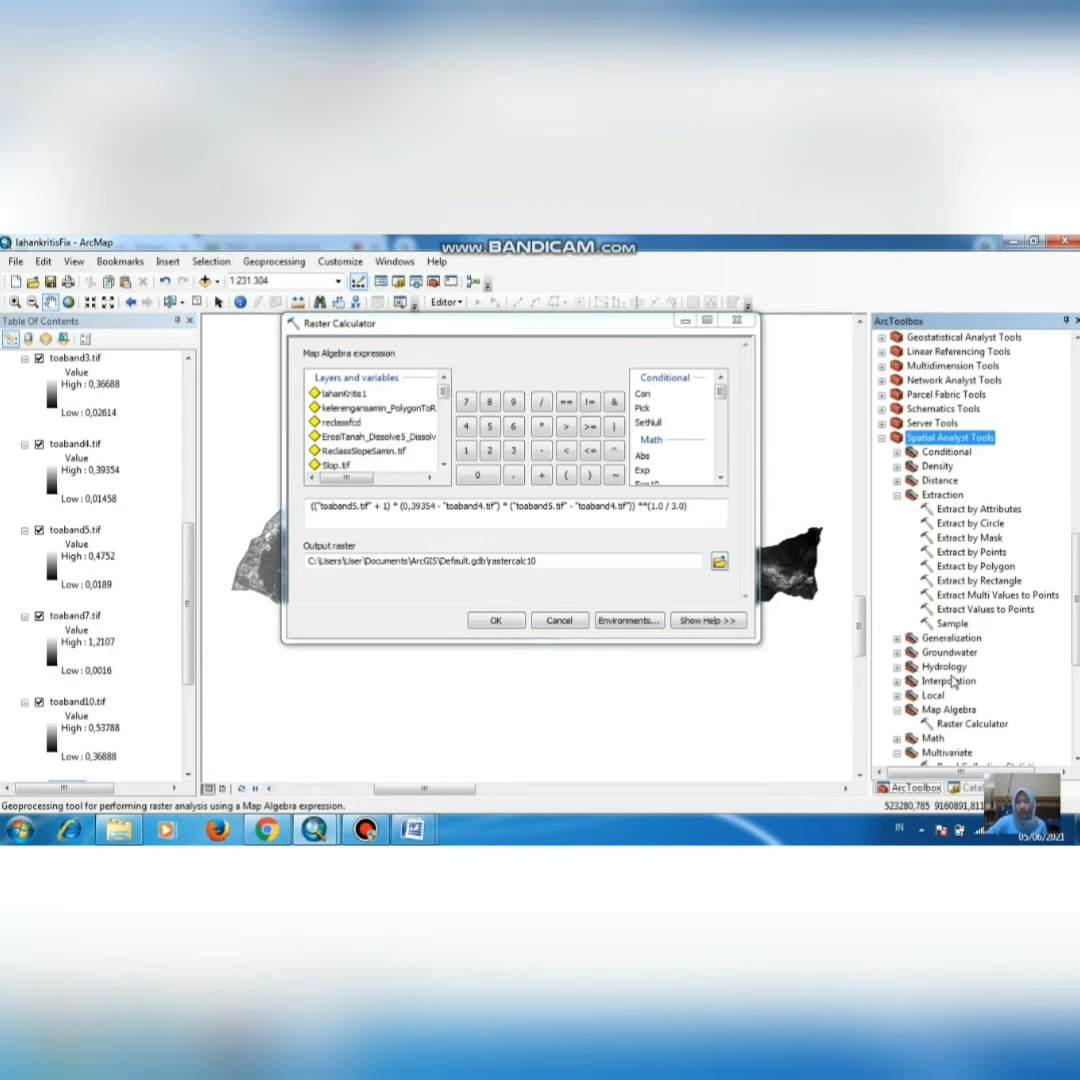
click(944, 711)
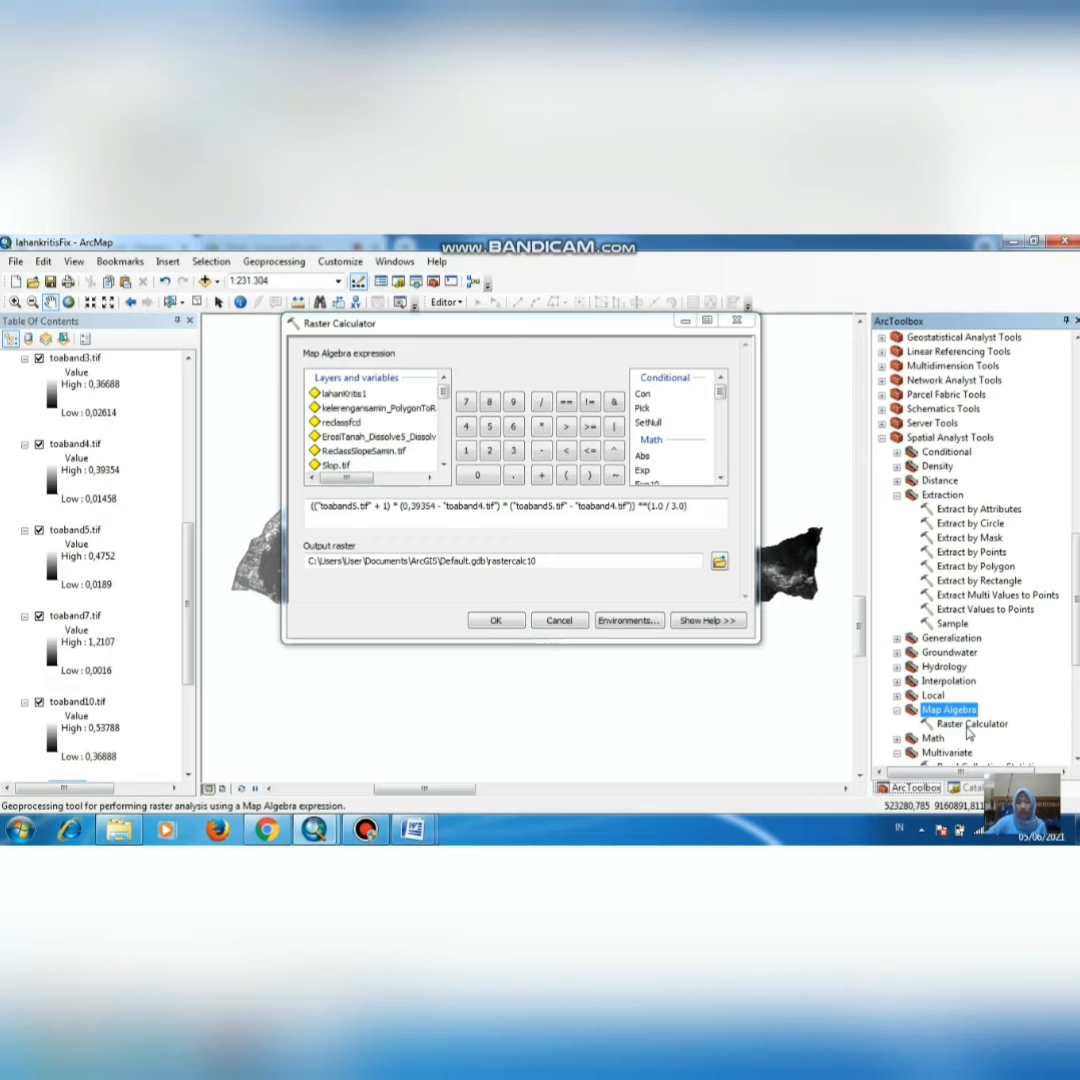
click(969, 726)
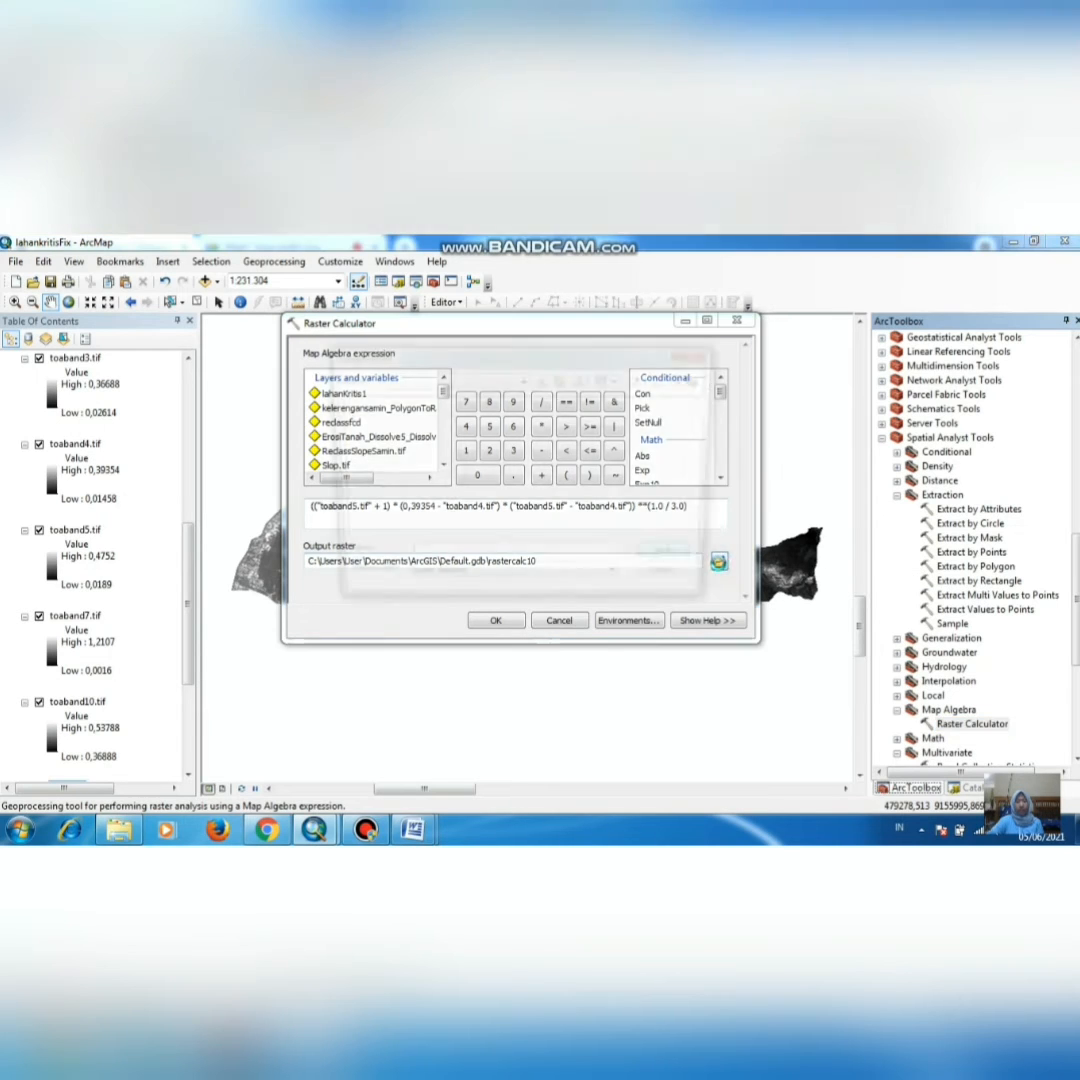
Step: Set the vegetation index expression's output raster to avii in the raster folder and run the Raster Calculator
click(719, 563)
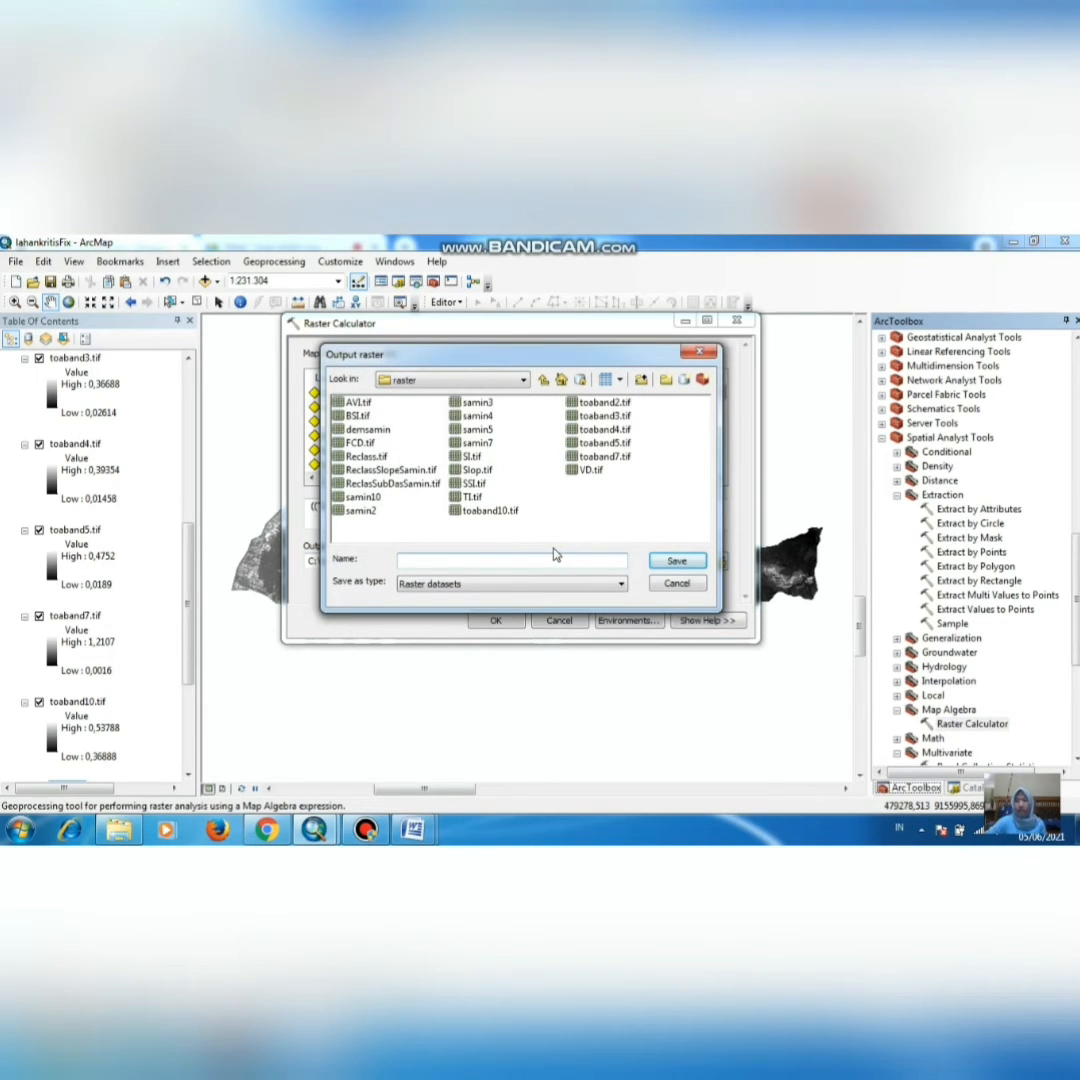
text(avi)
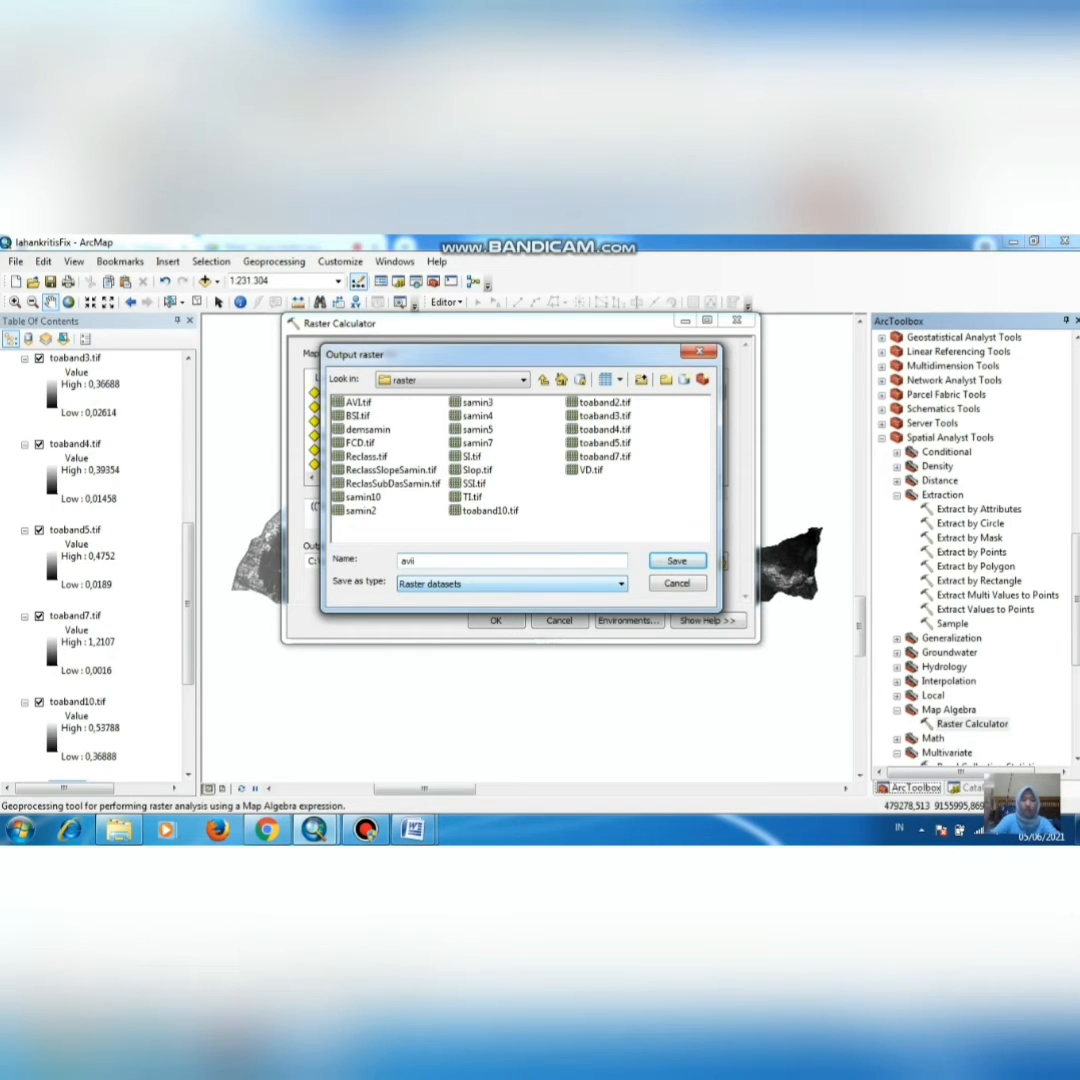
click(670, 561)
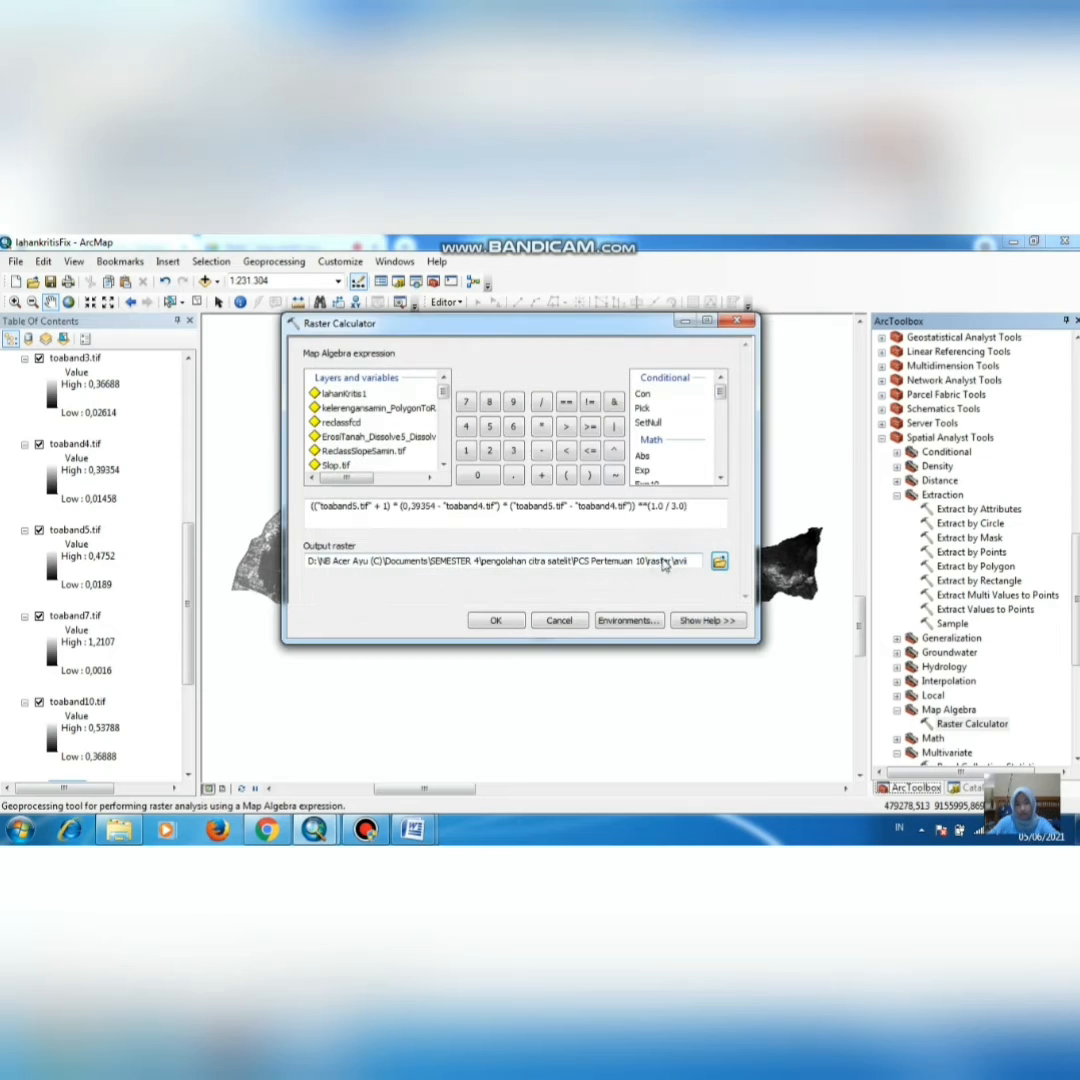
click(495, 622)
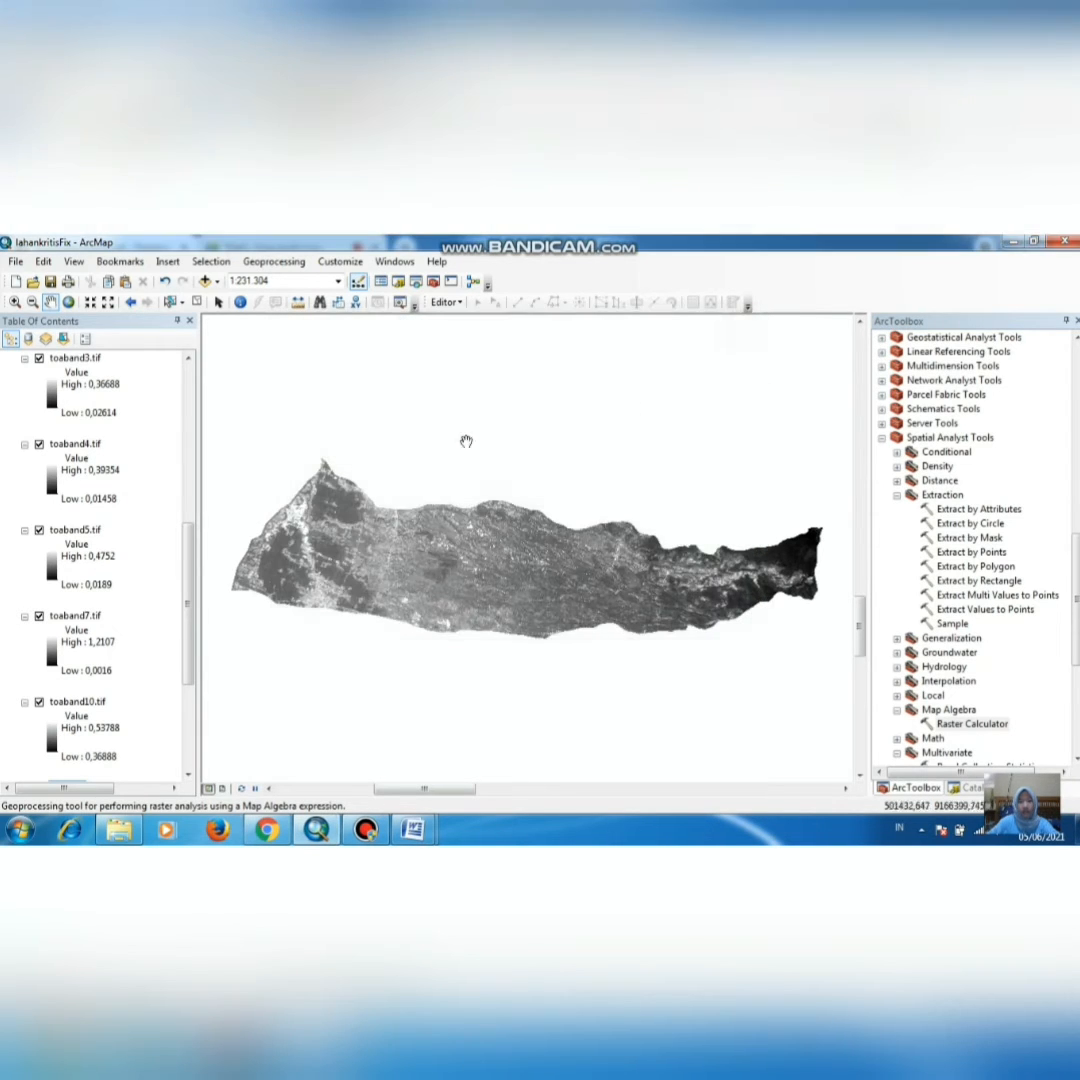
Step: Turn on the AVI.tif layer and expand its legend
scroll(170, 535, up, 5)
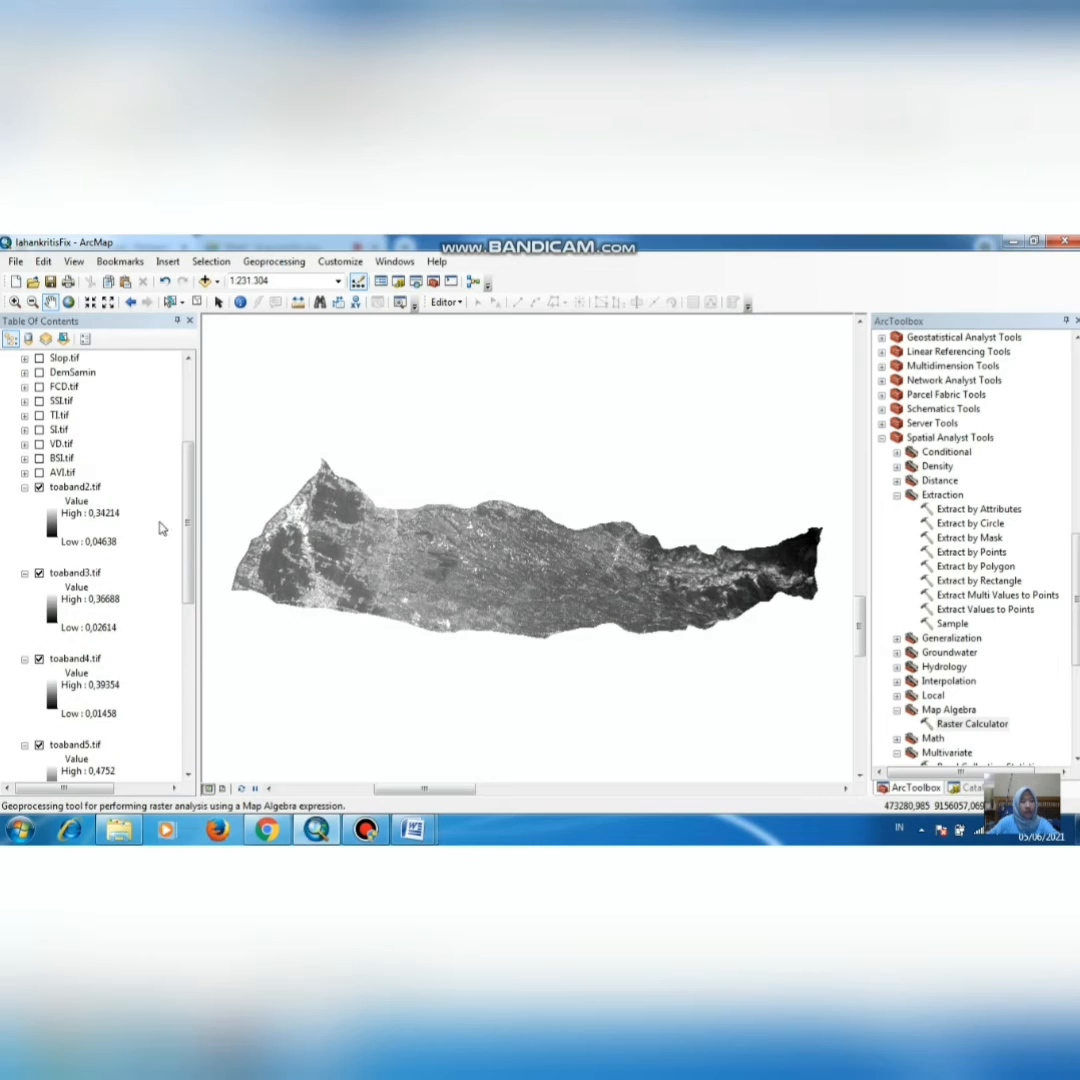
click(39, 473)
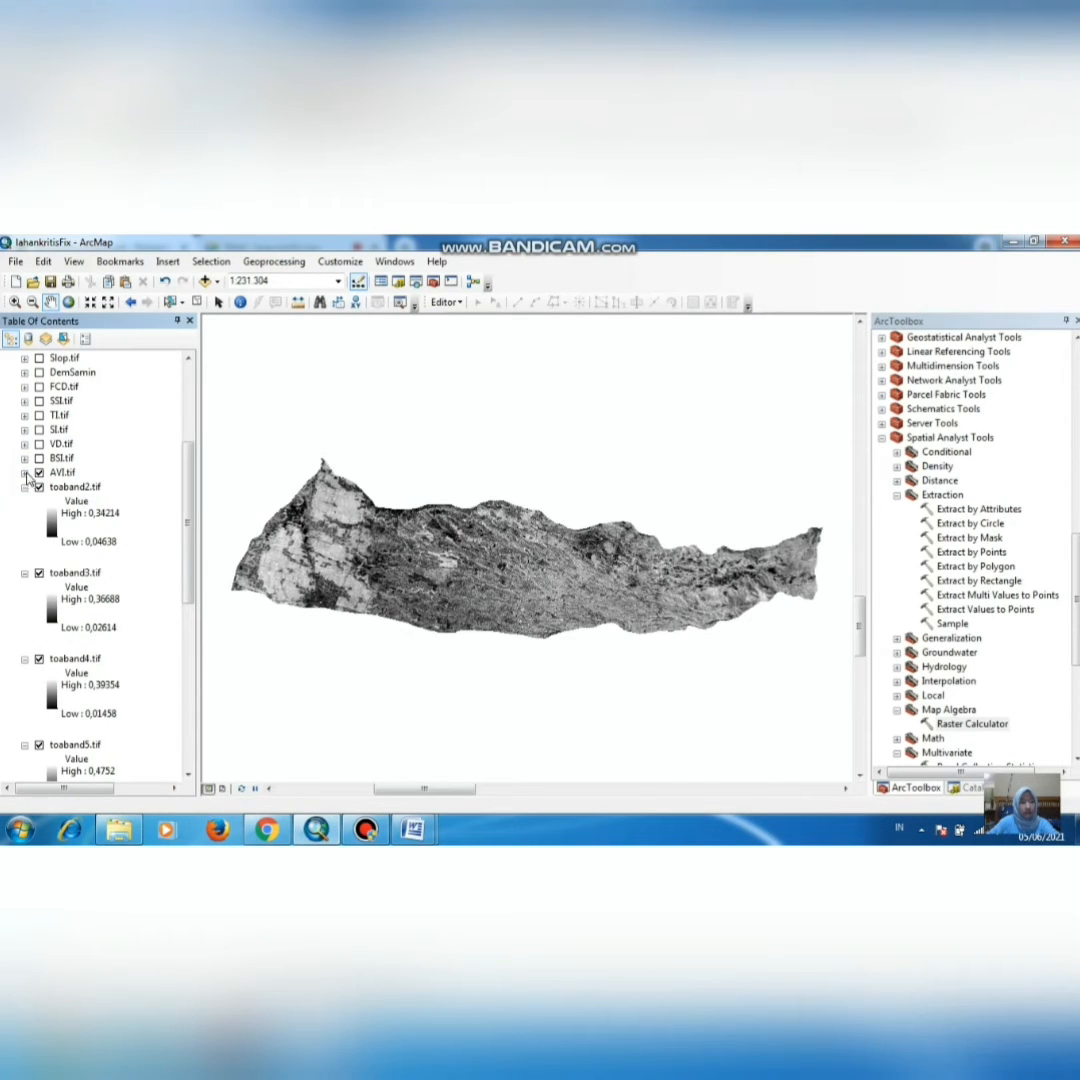
click(24, 473)
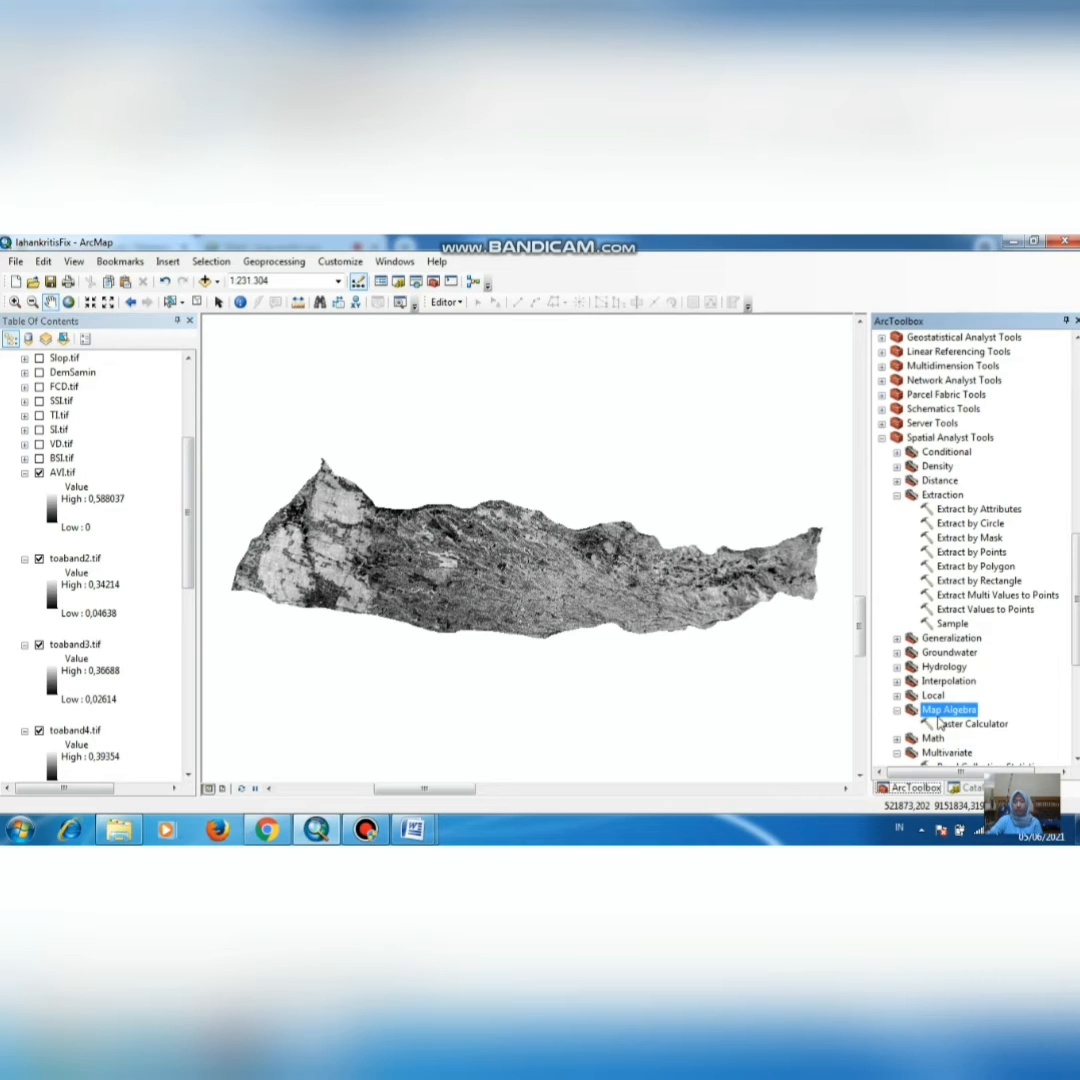
Step: Open a new Raster Calculator, and look up the Bare Soil Index formula on page 34 of the PDF in Chrome
double_click(955, 724)
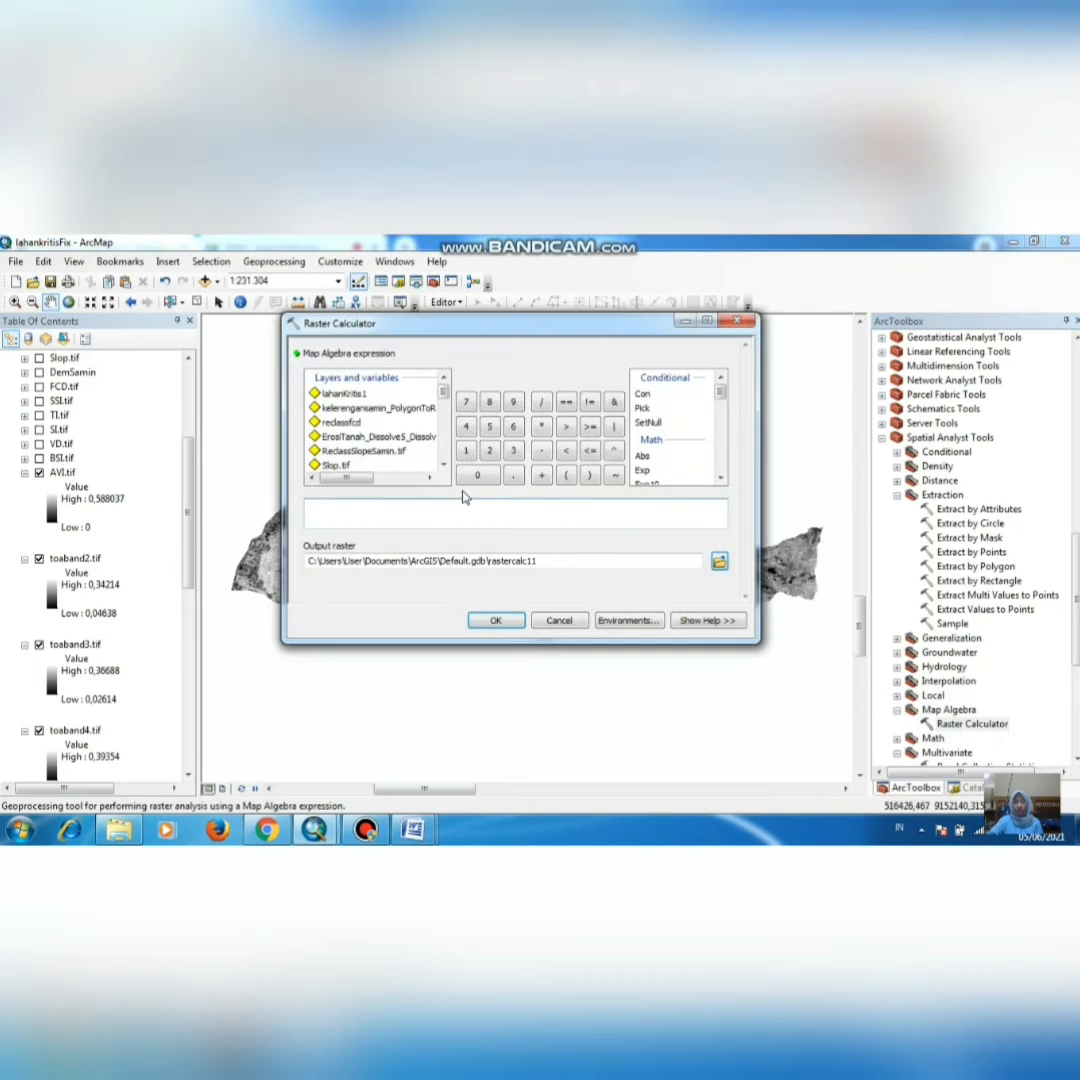
click(270, 831)
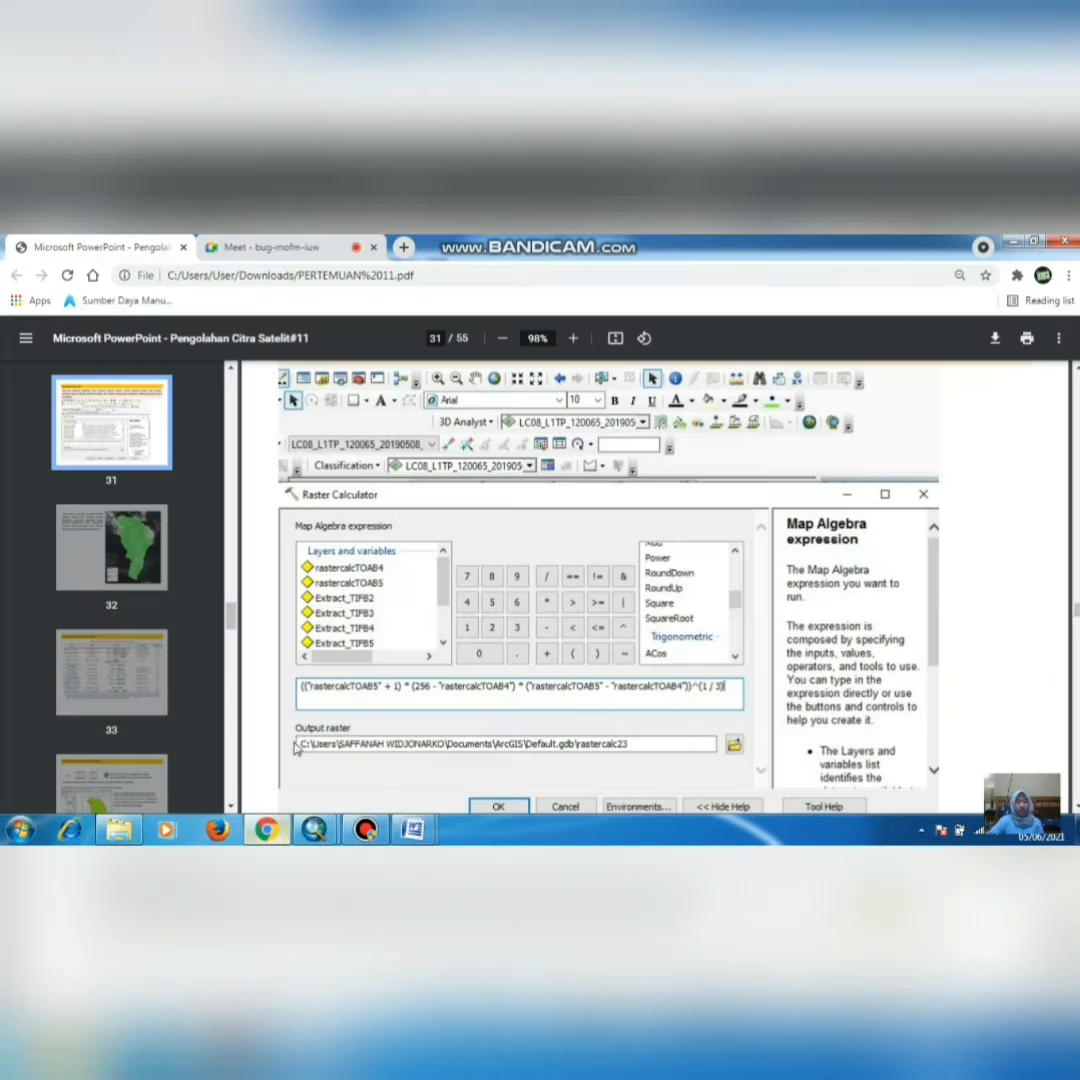
scroll(480, 620, down, 3)
scroll(533, 660, down, 10)
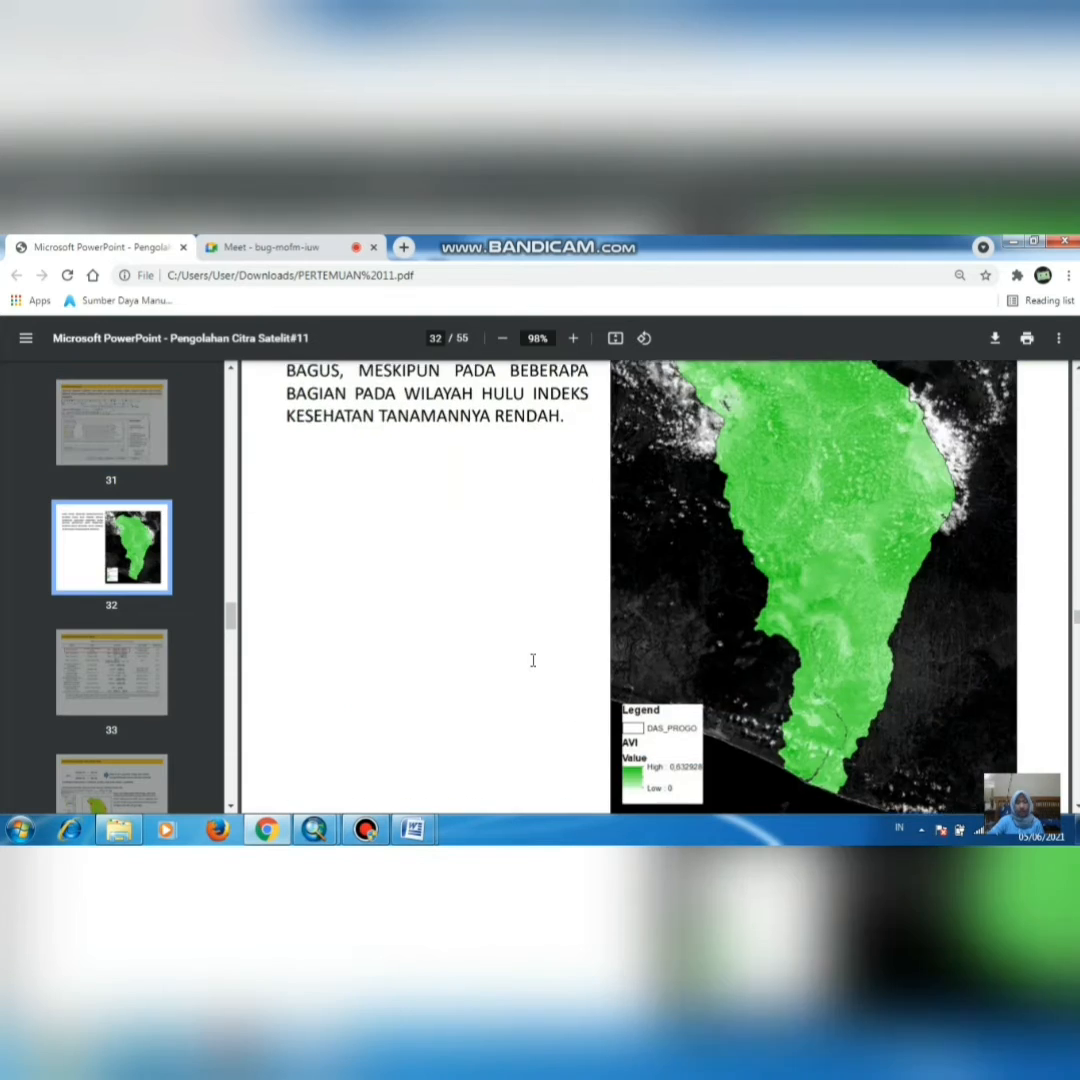
scroll(533, 660, down, 2)
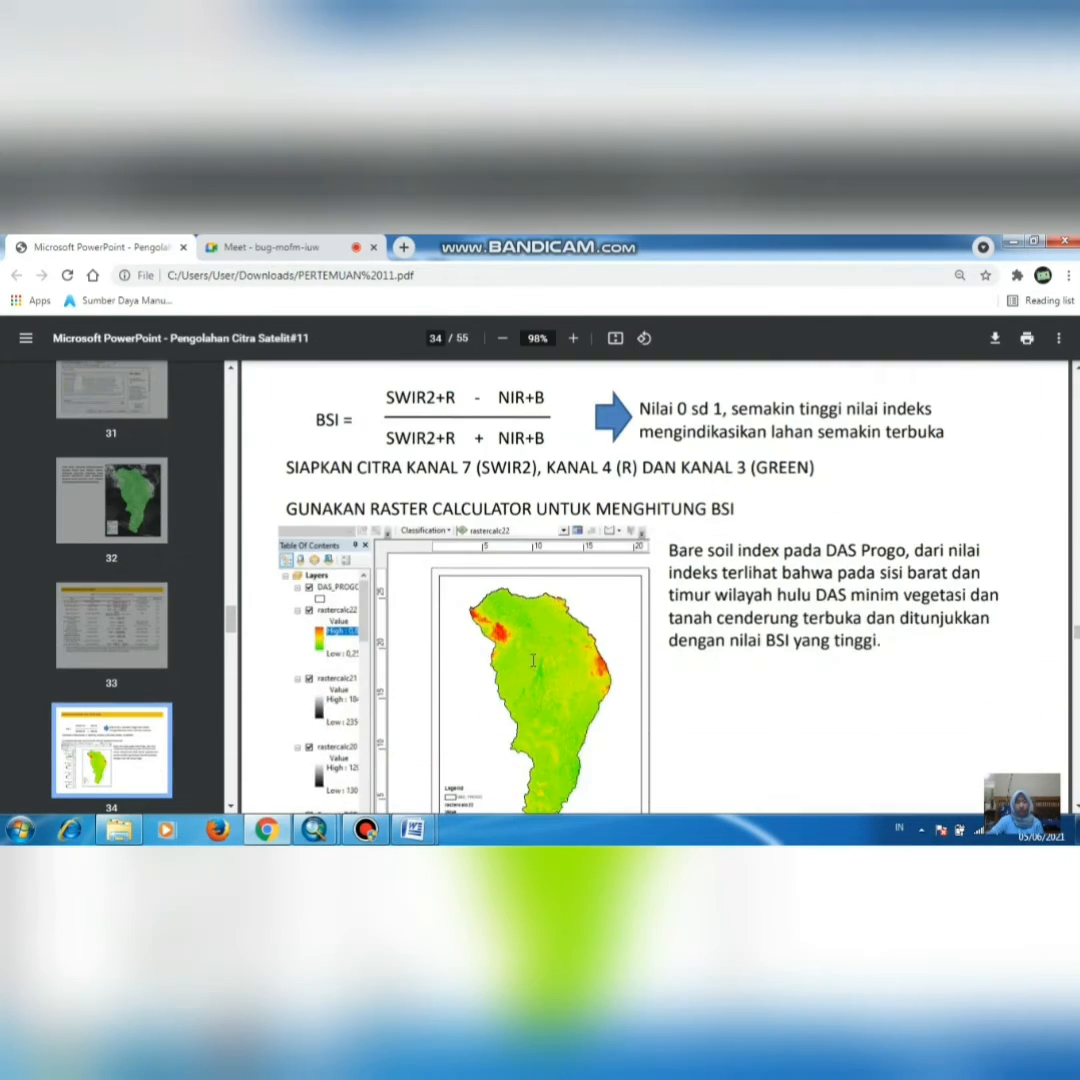
scroll(507, 627, up, 1)
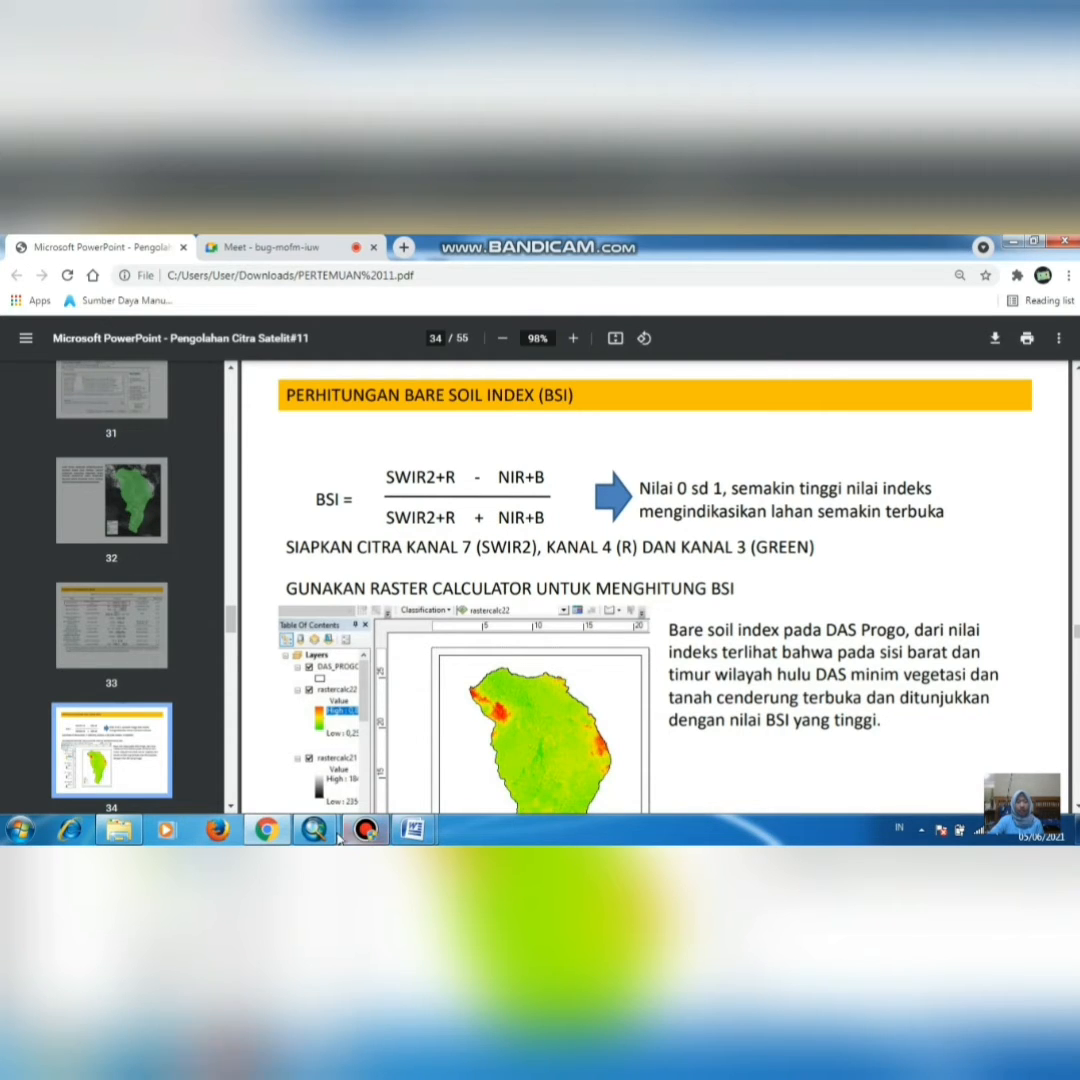
Step: Switch back to ArcMap and start the Bare Soil Index expression with (("toaband7.tif" + "toaband4.tif")
mouse_move(314, 829)
click(296, 771)
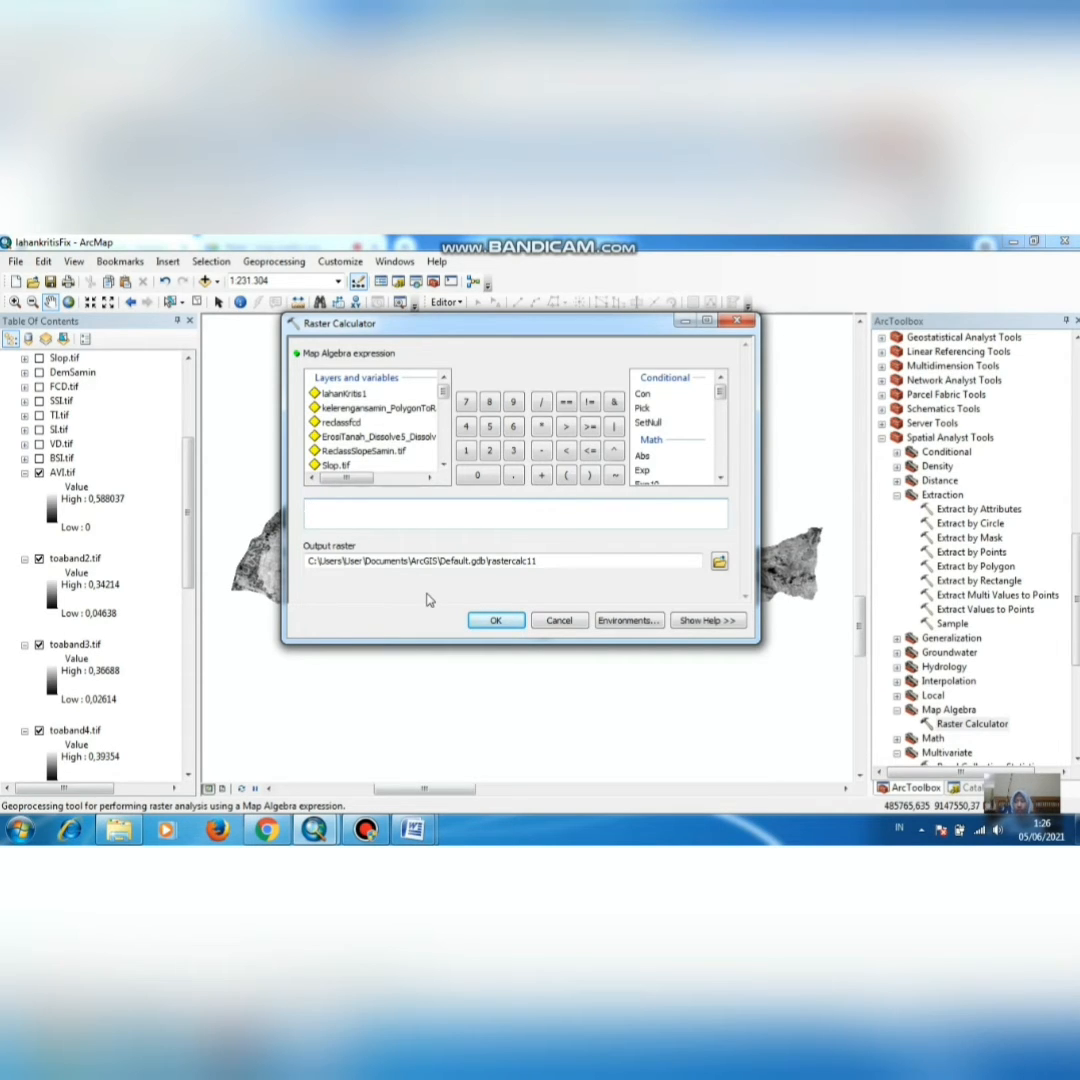
click(565, 475)
scroll(363, 442, down, 4)
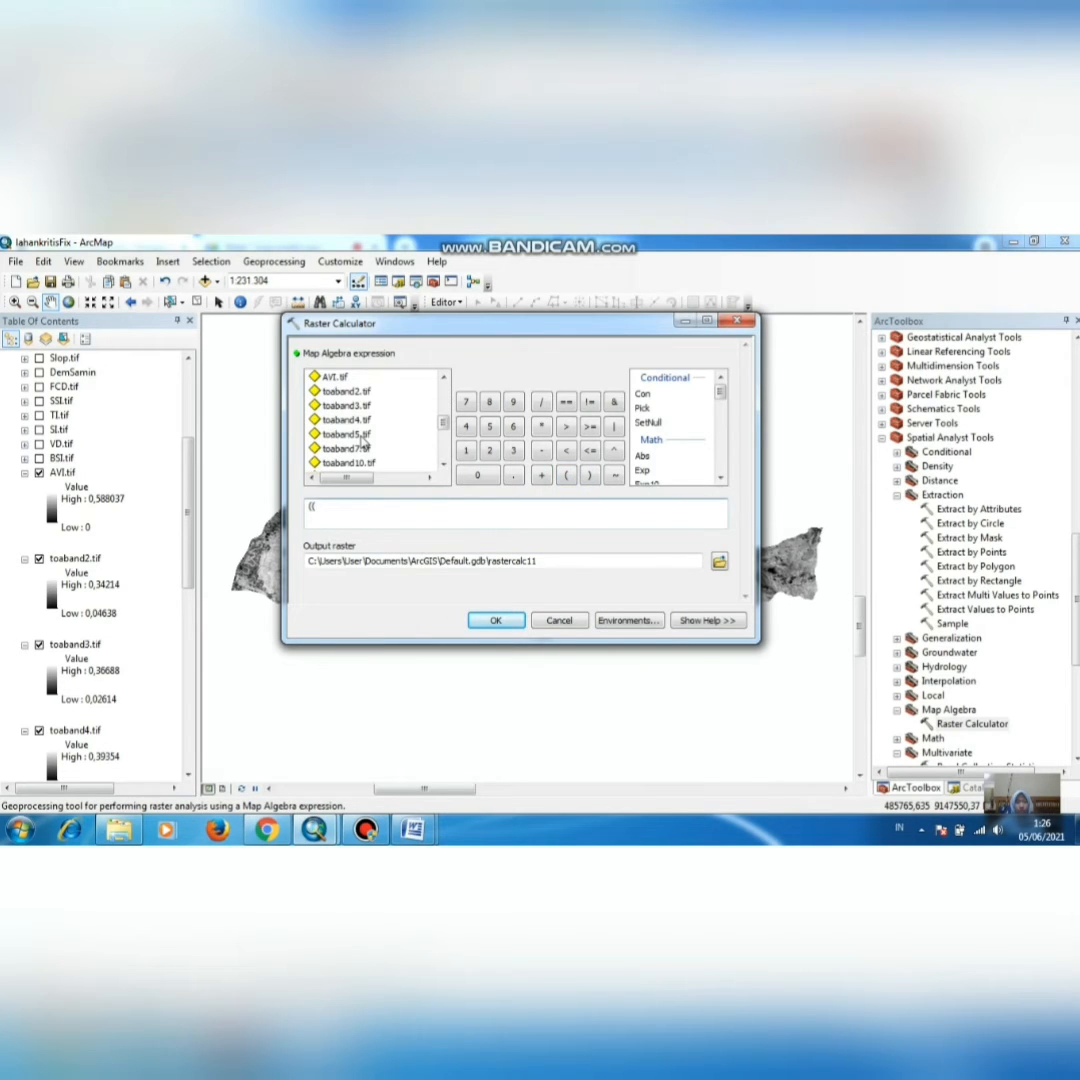
double_click(352, 448)
click(541, 475)
double_click(346, 420)
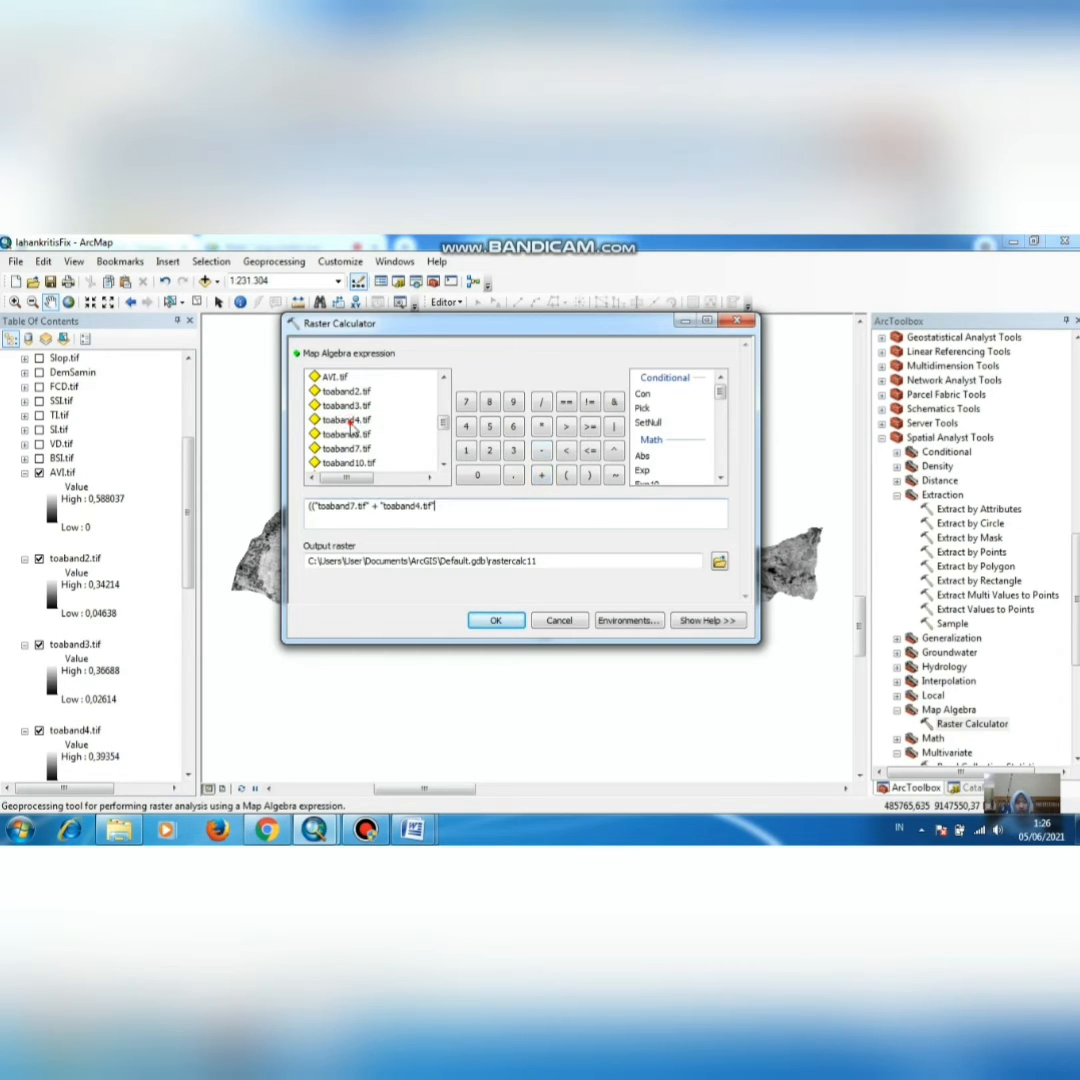
click(588, 476)
Step: Complete the numerator by subtracting ("toaband5.tif" + "toaband2.tif"), close its brackets and add the division sign
click(541, 451)
click(564, 477)
double_click(356, 436)
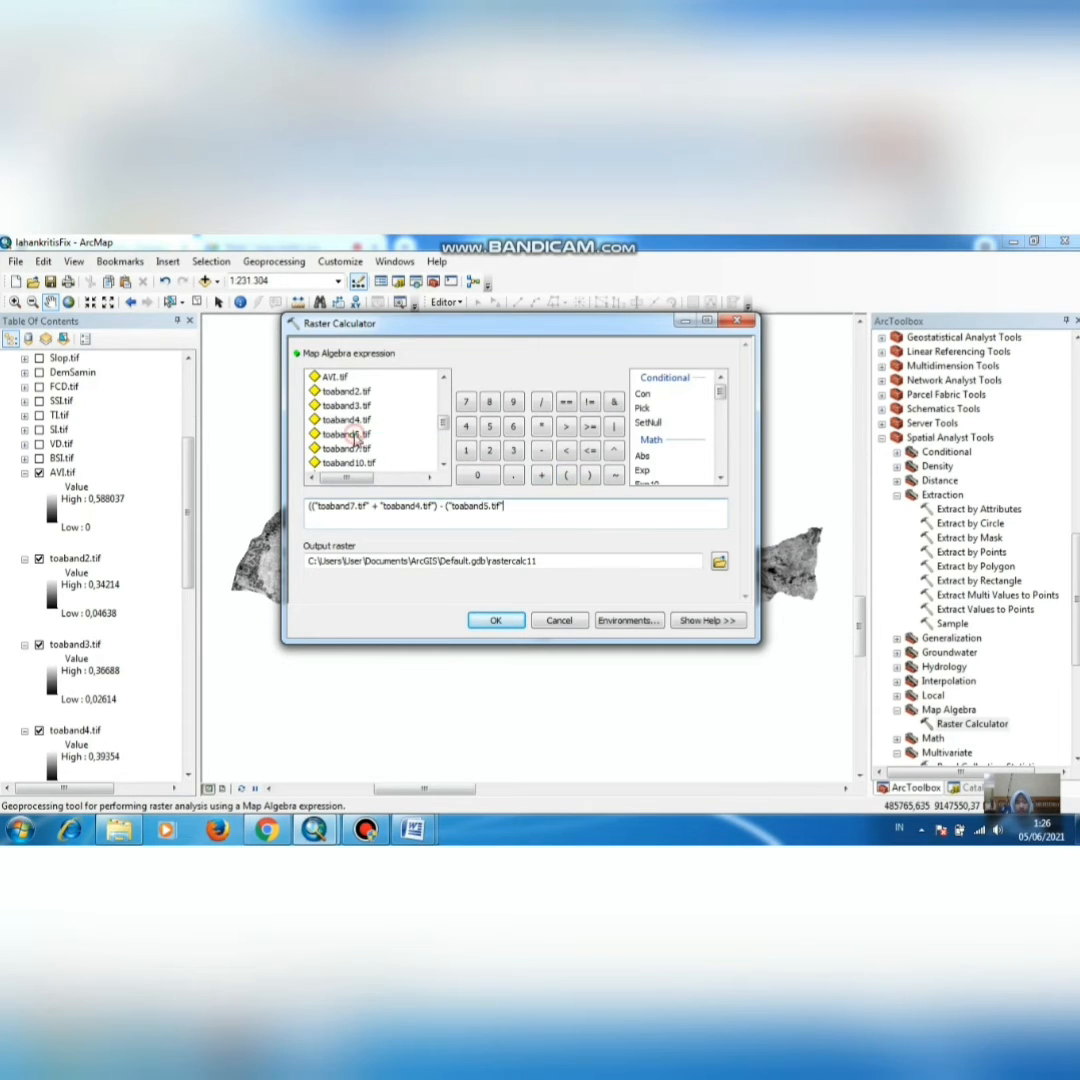
click(541, 476)
double_click(340, 391)
click(589, 477)
click(589, 477)
click(541, 402)
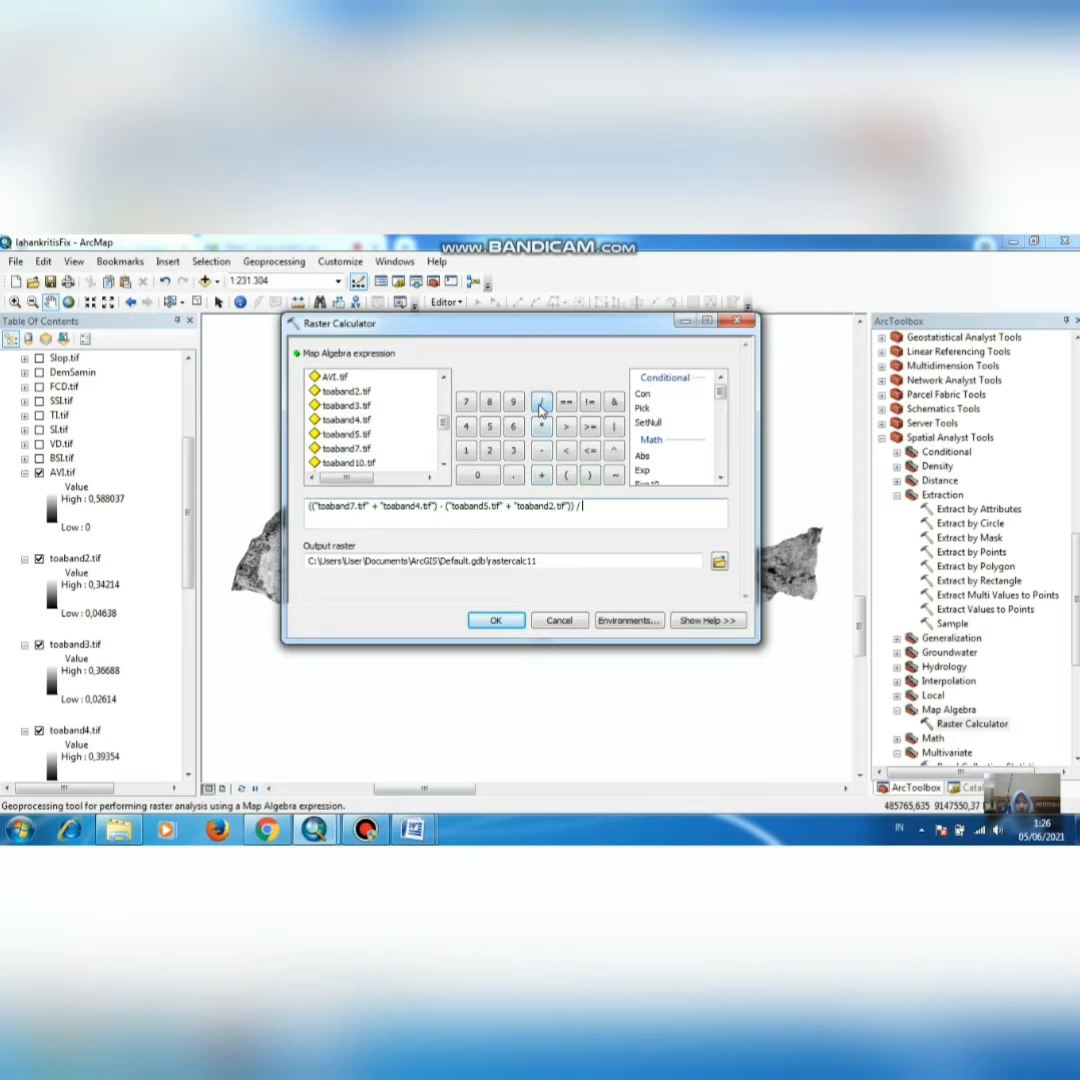
Step: Start the denominator with (("toaband7.tif" + "toaband4.tif")
click(566, 476)
click(566, 476)
double_click(350, 448)
click(541, 475)
double_click(345, 419)
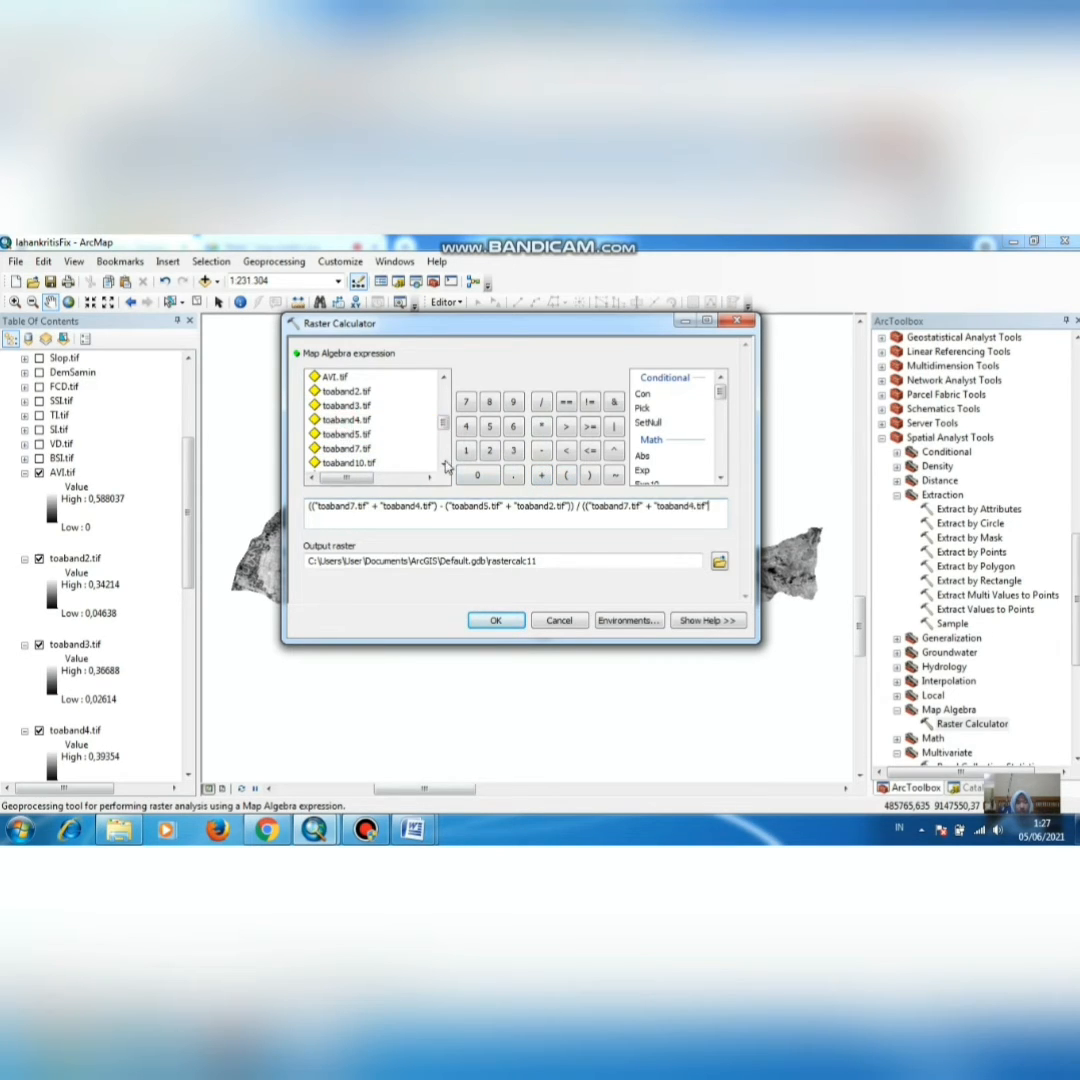
click(587, 476)
Step: Complete the denominator by adding ("toaband5.tif" + "toaband4.tif") and closing the outer bracket
click(541, 475)
click(566, 477)
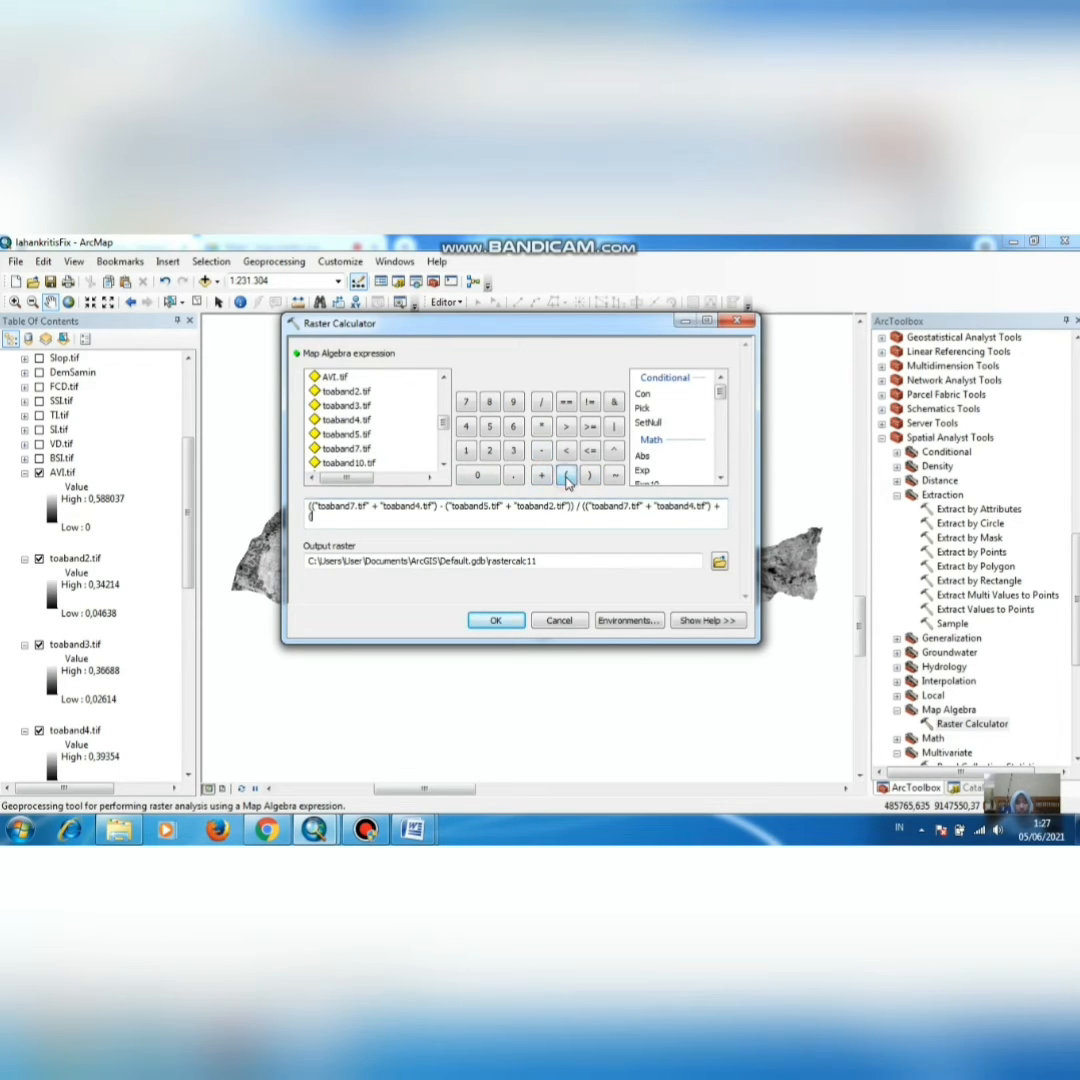
double_click(346, 434)
click(541, 475)
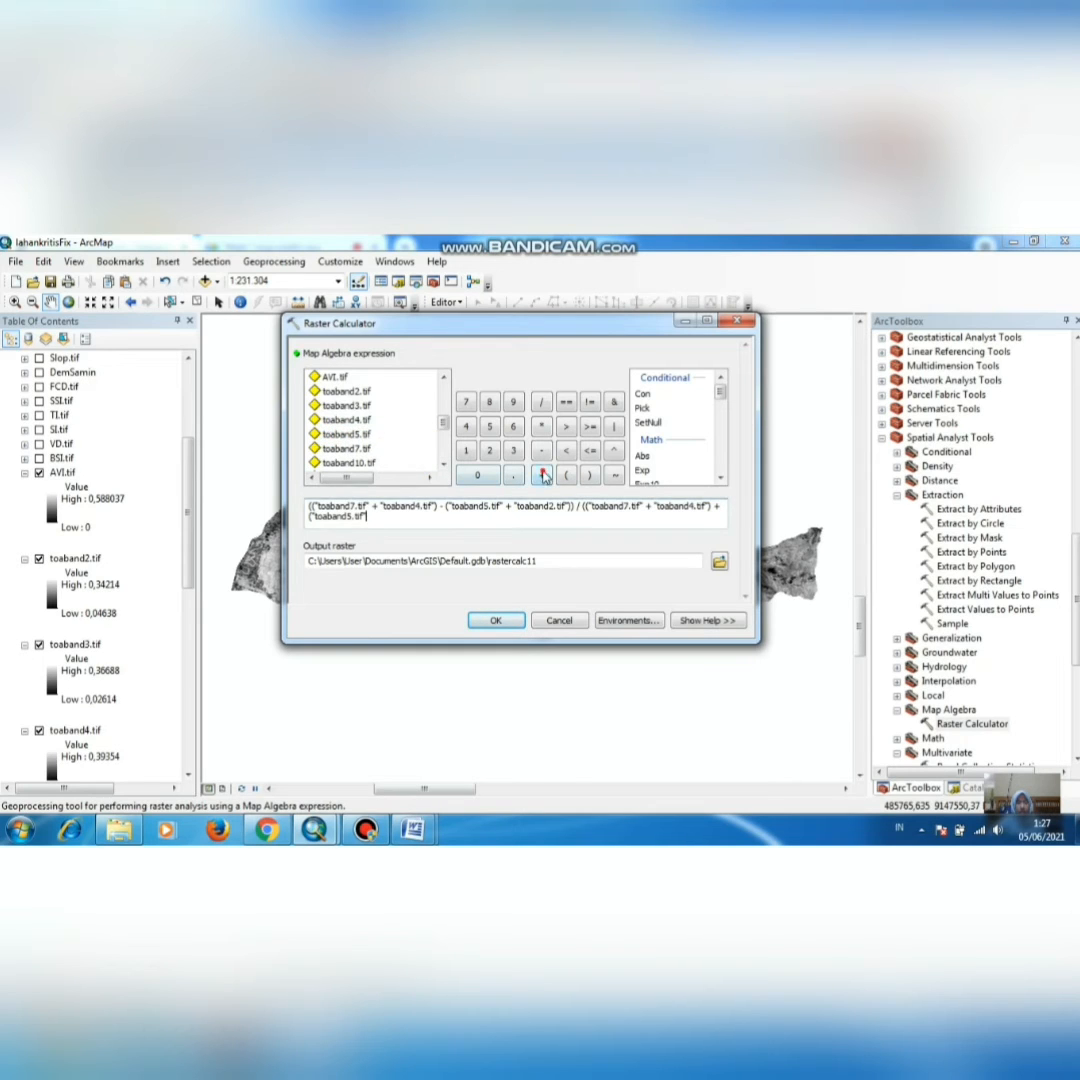
double_click(350, 420)
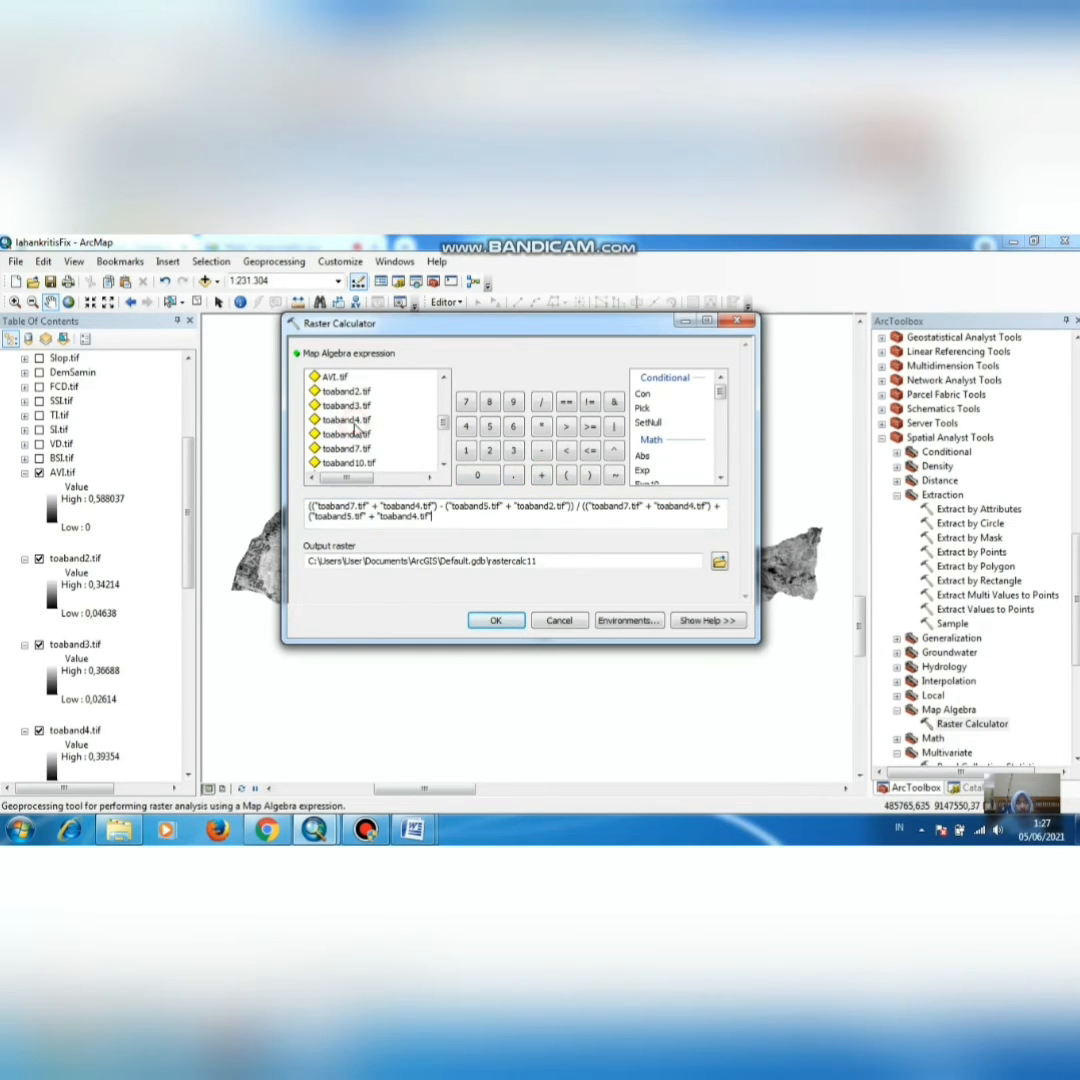
click(589, 475)
click(589, 475)
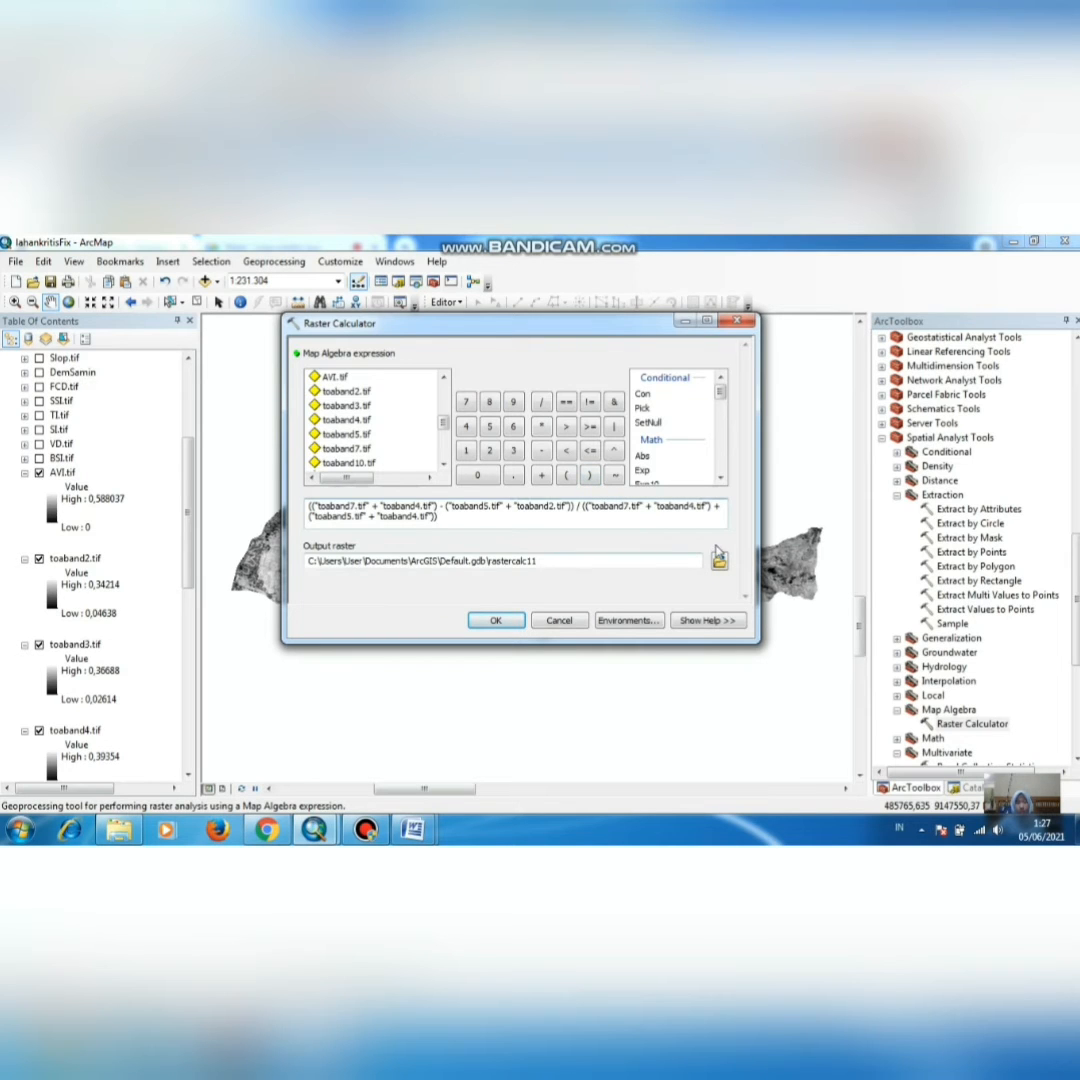
Step: Set the Bare Soil Index output raster to bsi in the raster folder and close the Raster Calculator
click(719, 559)
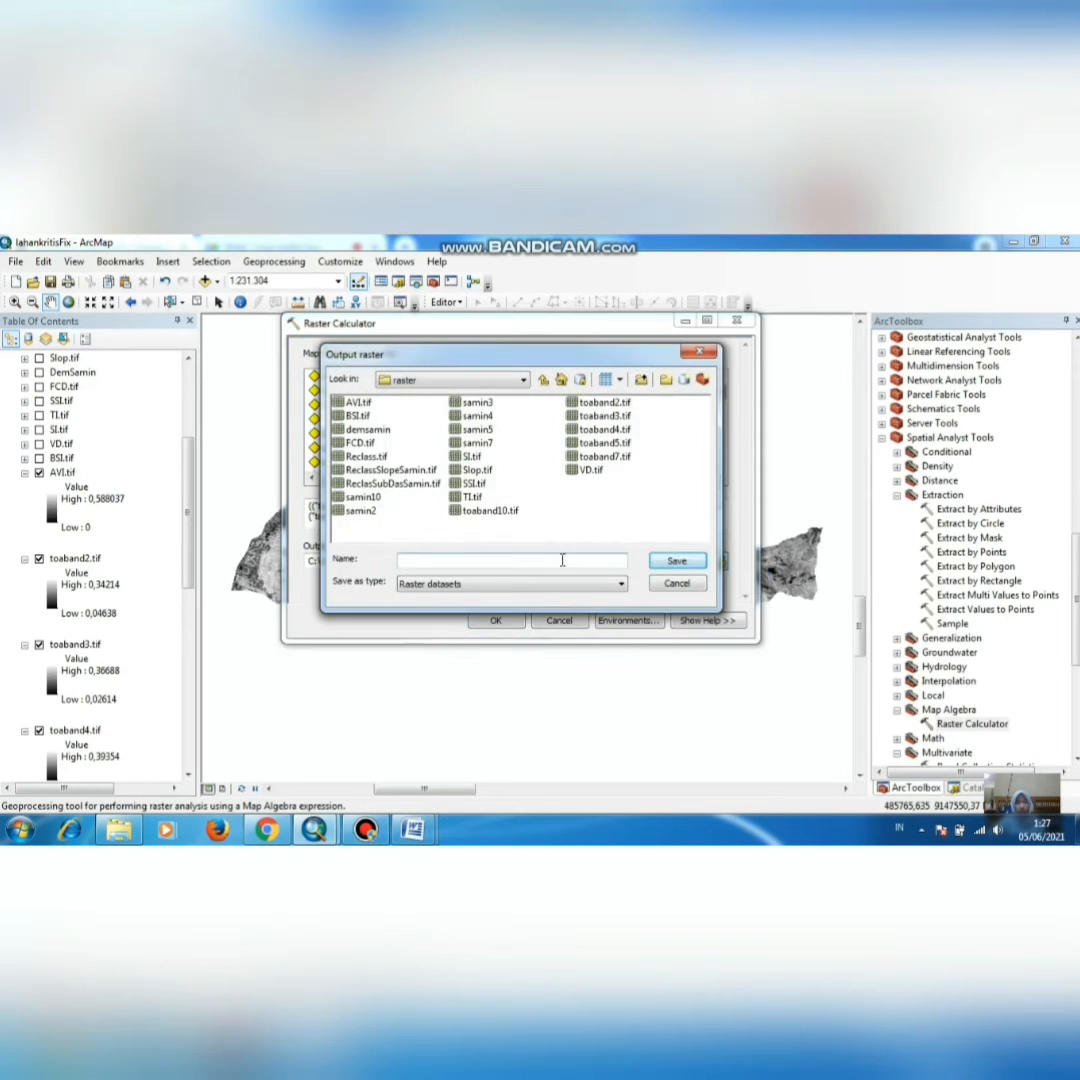
text(bsi)
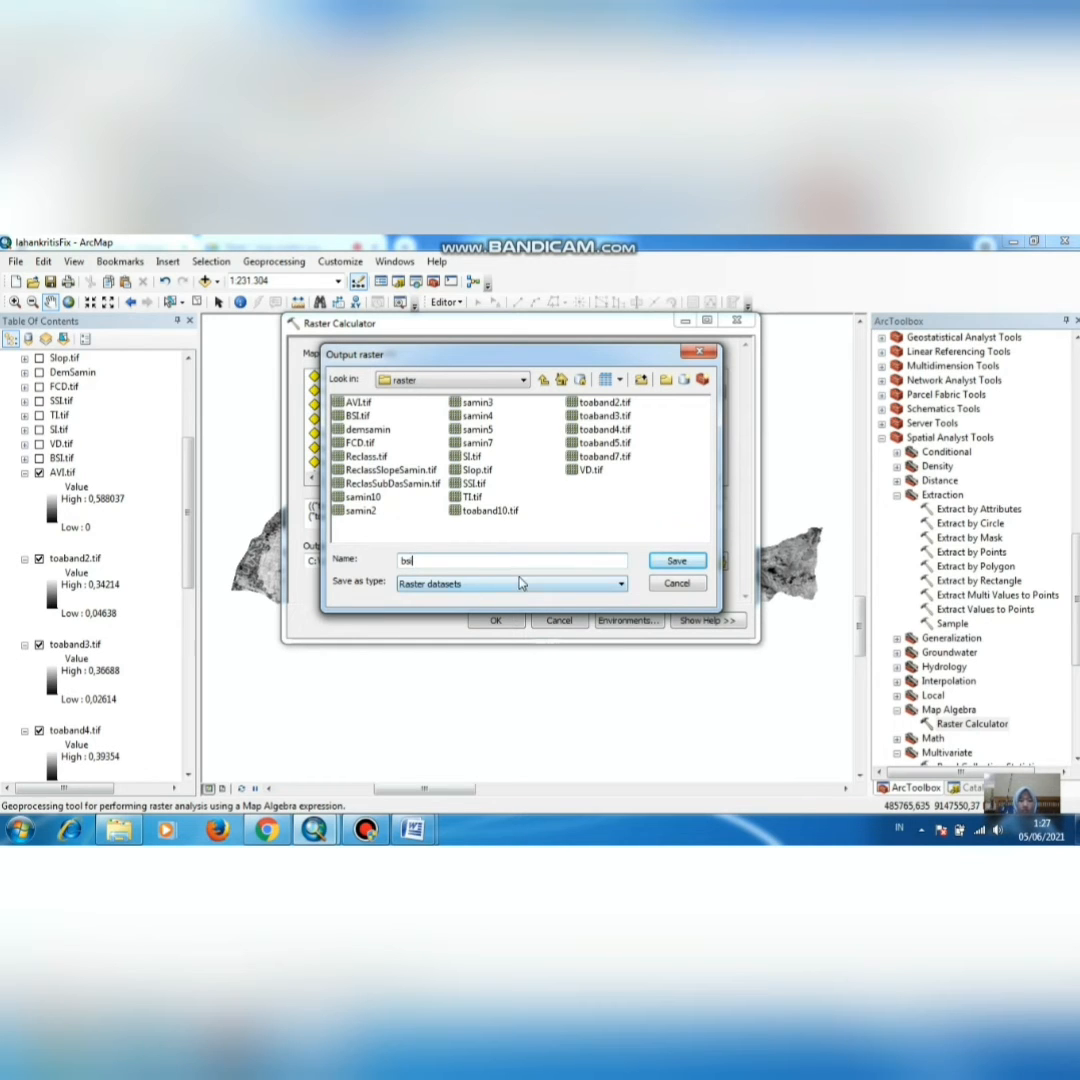
click(678, 560)
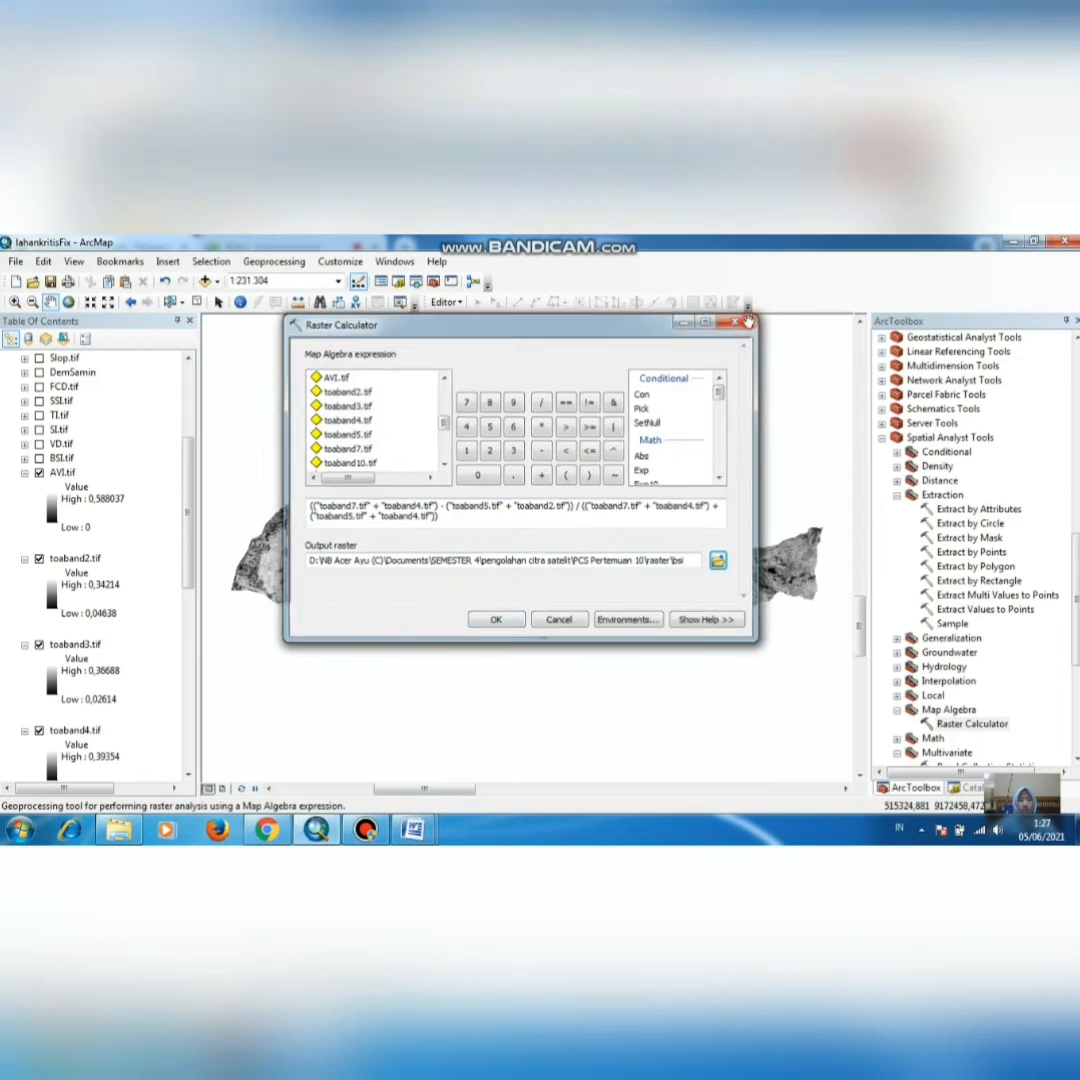
click(497, 621)
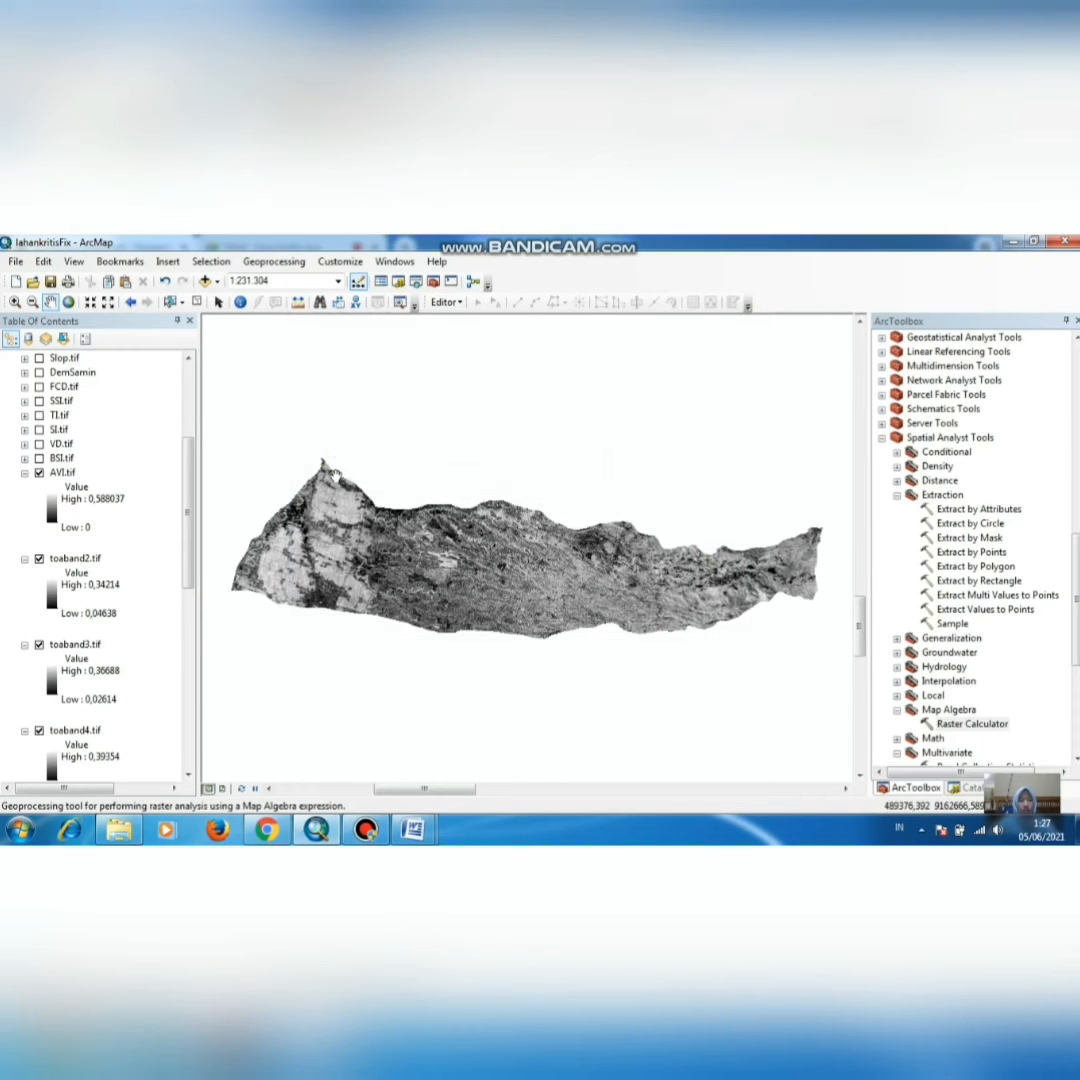
Step: Turn on the BSI.tif layer, switch AVI.tif's visibility to compare them, and expand the BSI.tif legend
click(39, 458)
click(38, 473)
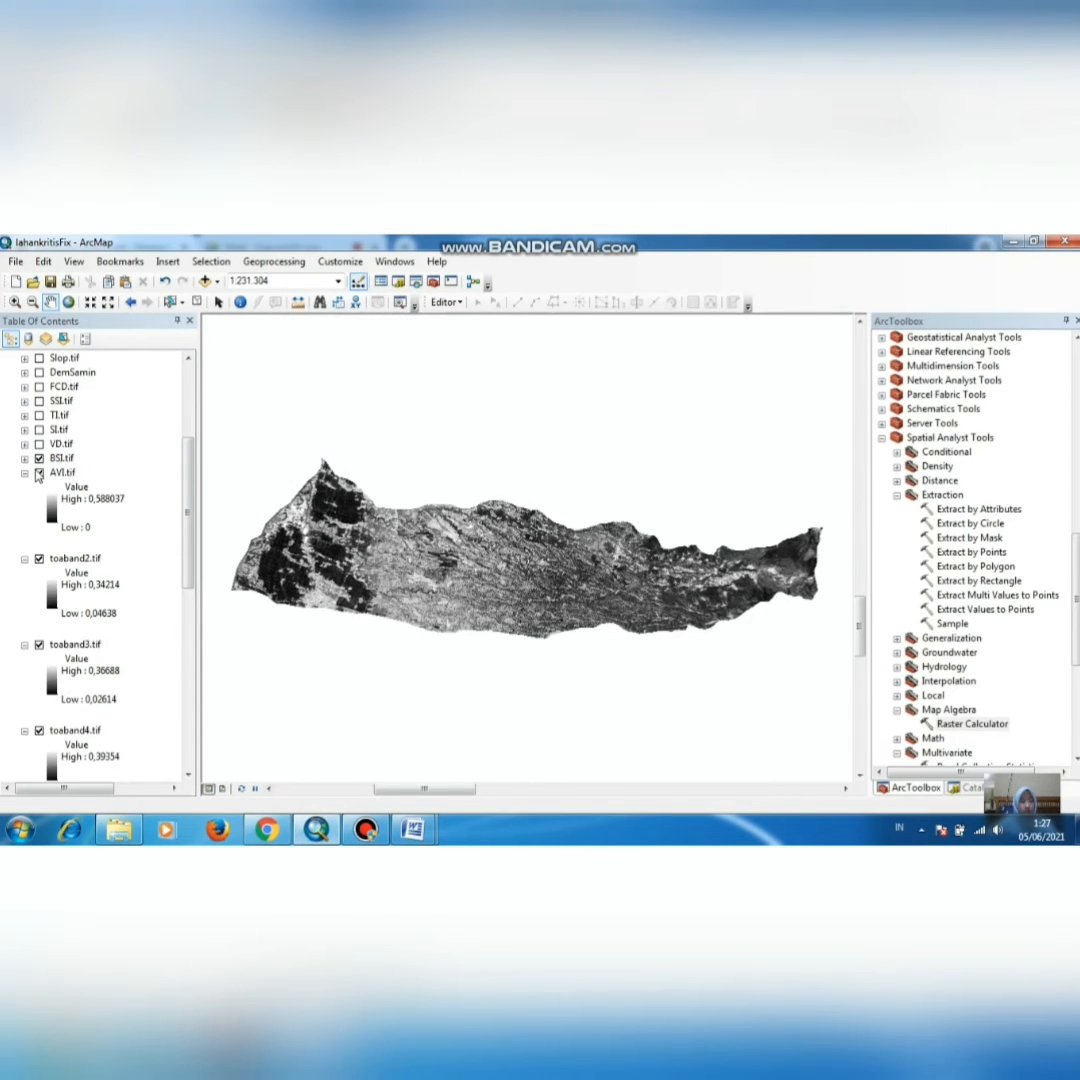
click(39, 473)
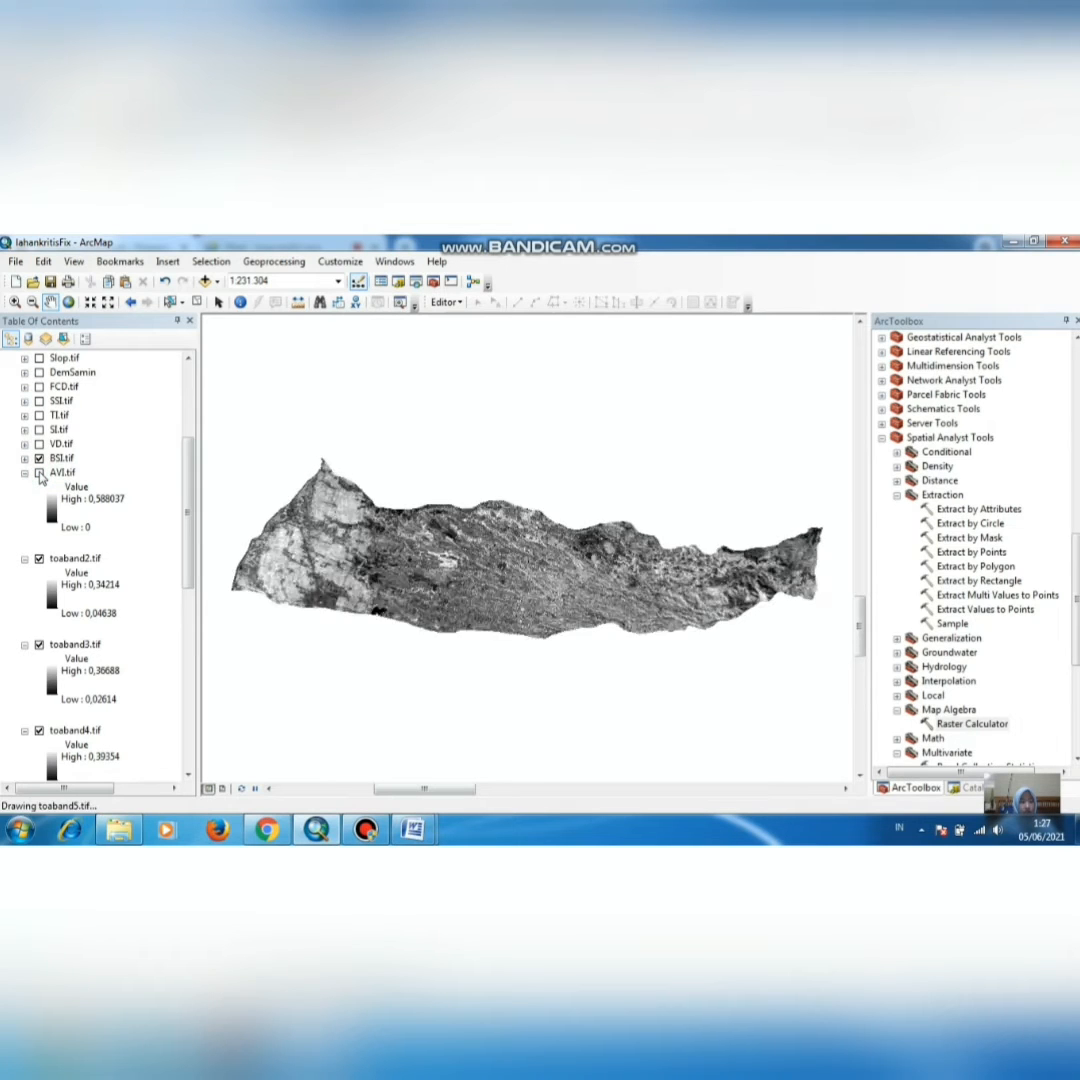
click(39, 473)
click(24, 458)
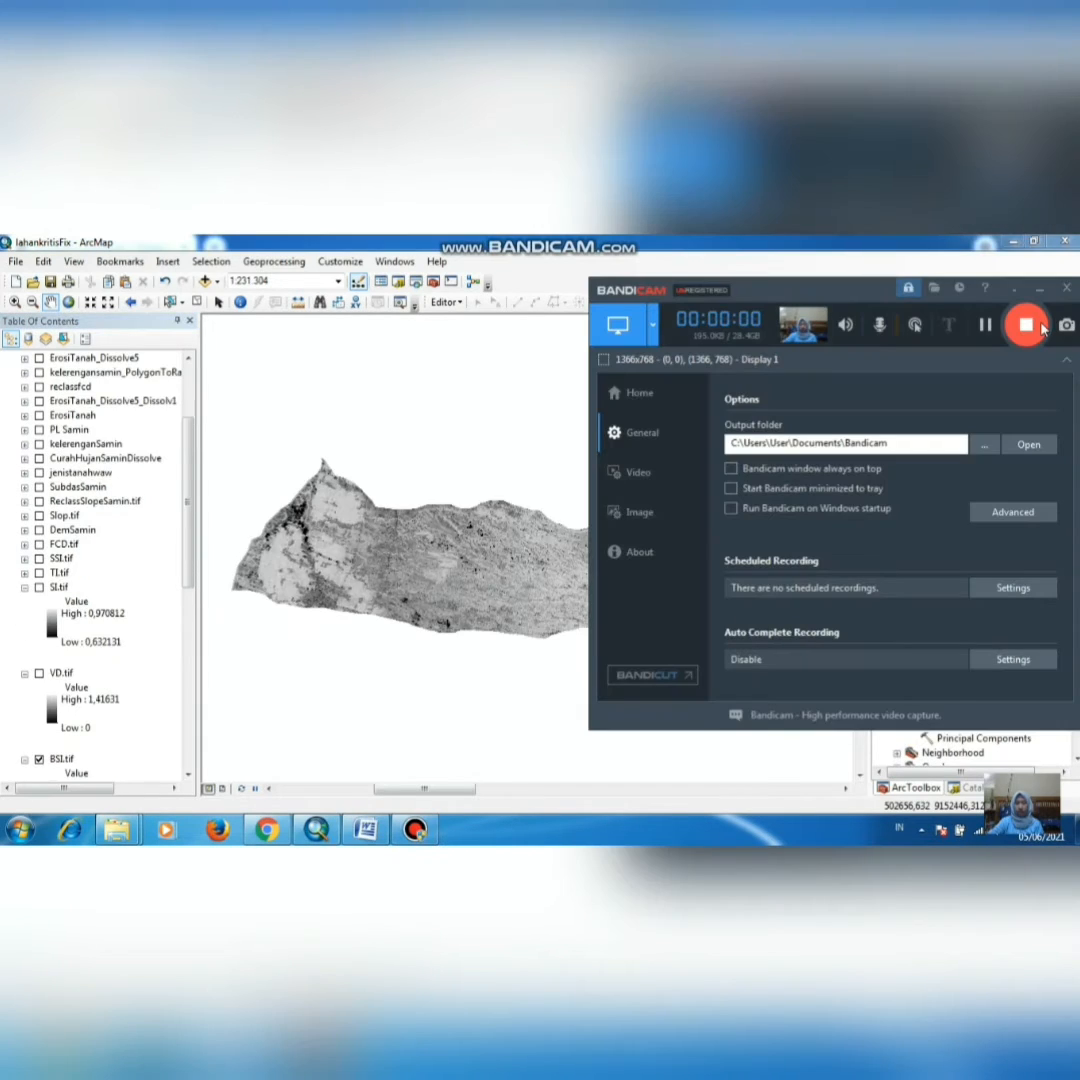
Step: Open the Principal Components tool from the Multivariate toolset and add AVI.tif and BSI.tif as input raster bands
click(1039, 289)
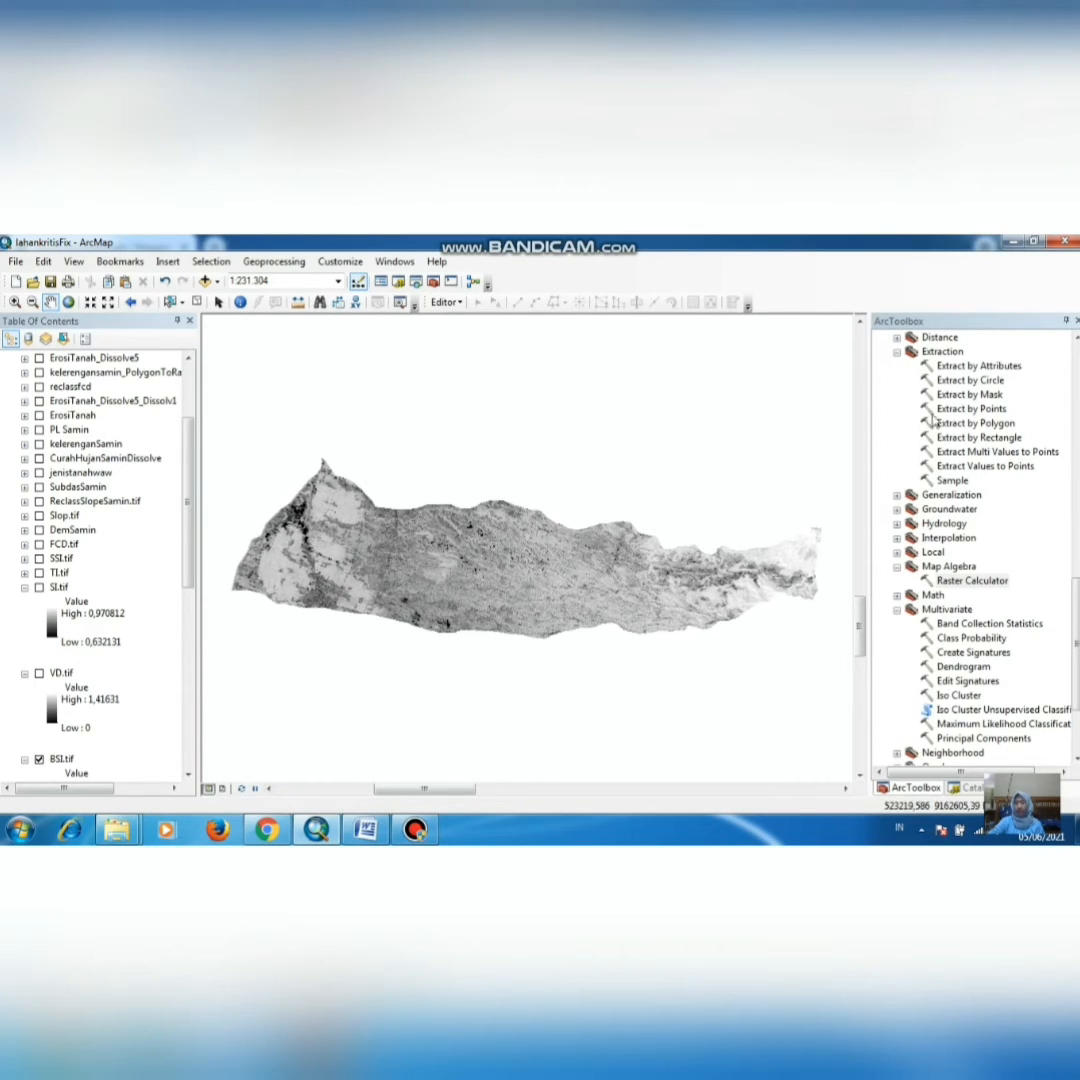
scroll(930, 375, up, 1)
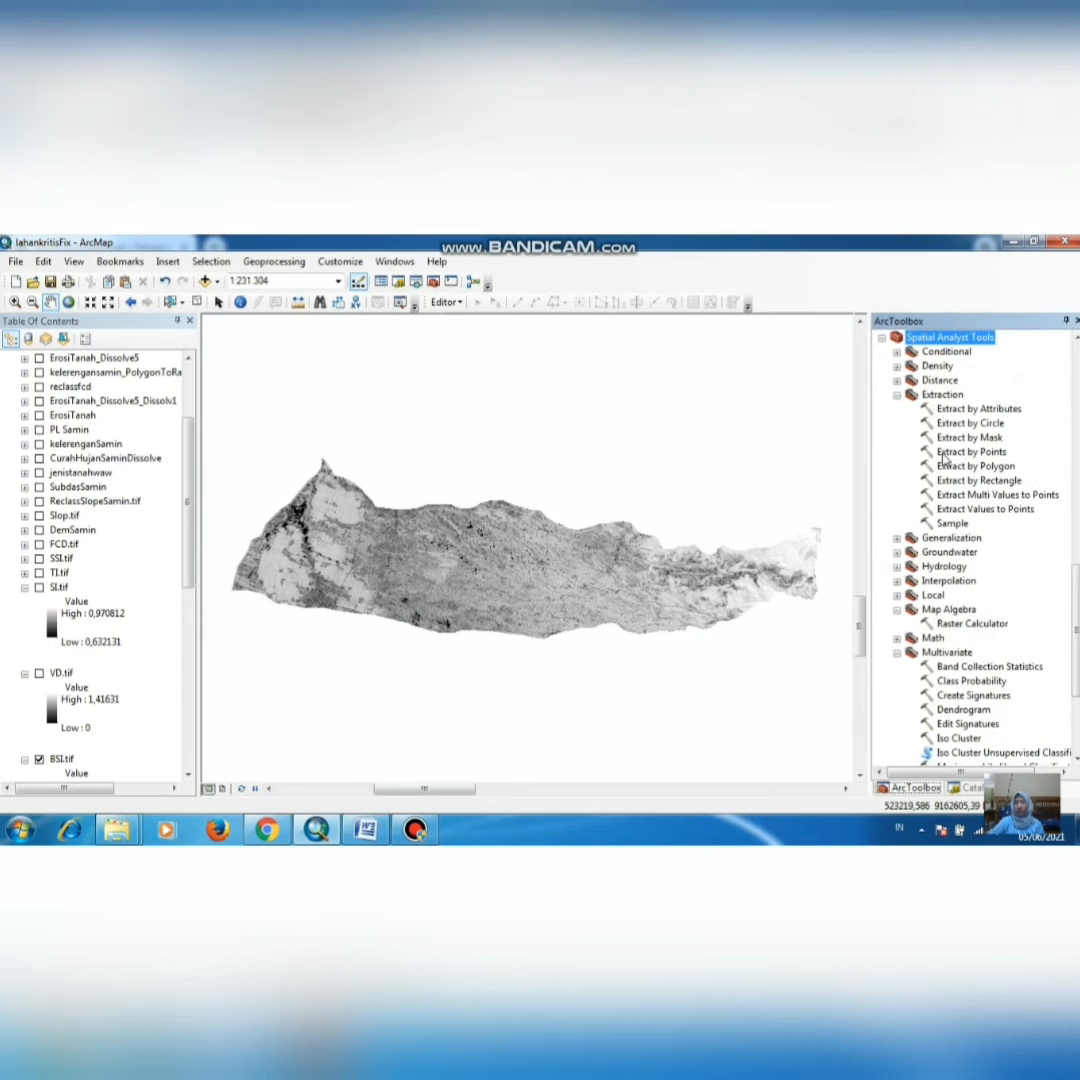
scroll(950, 560, down, 1)
click(950, 611)
scroll(960, 640, down, 1)
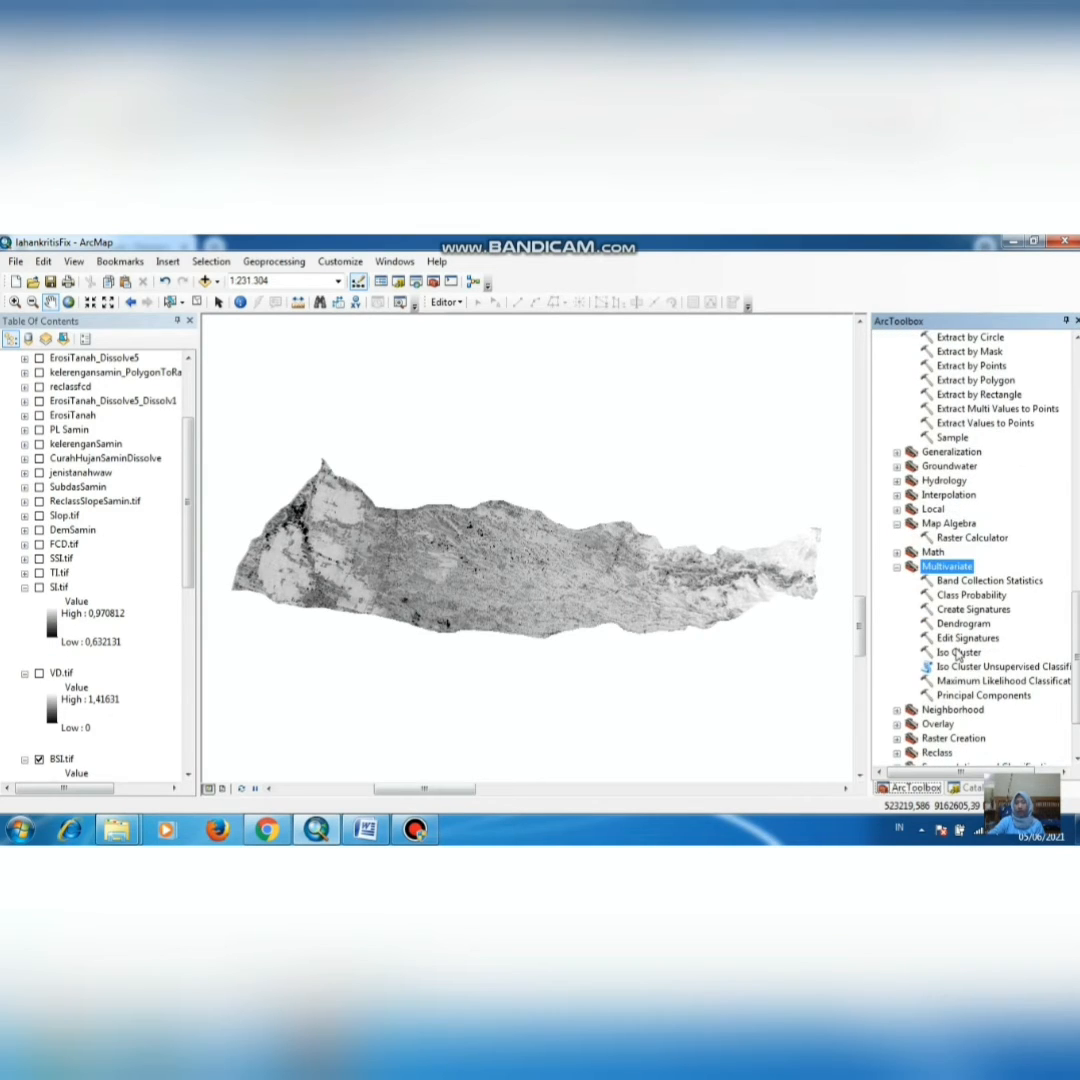
double_click(983, 696)
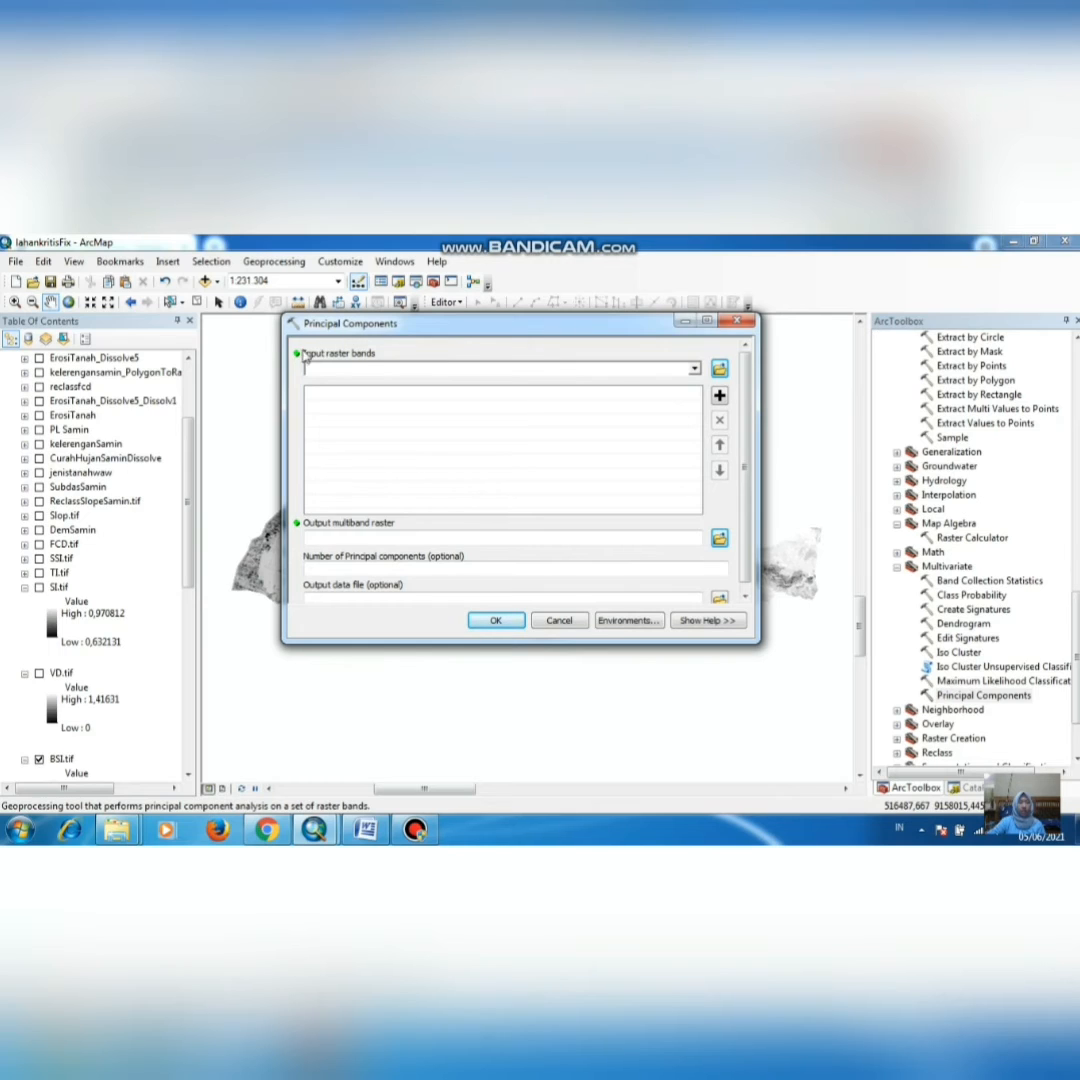
click(693, 372)
scroll(429, 497, down, 2)
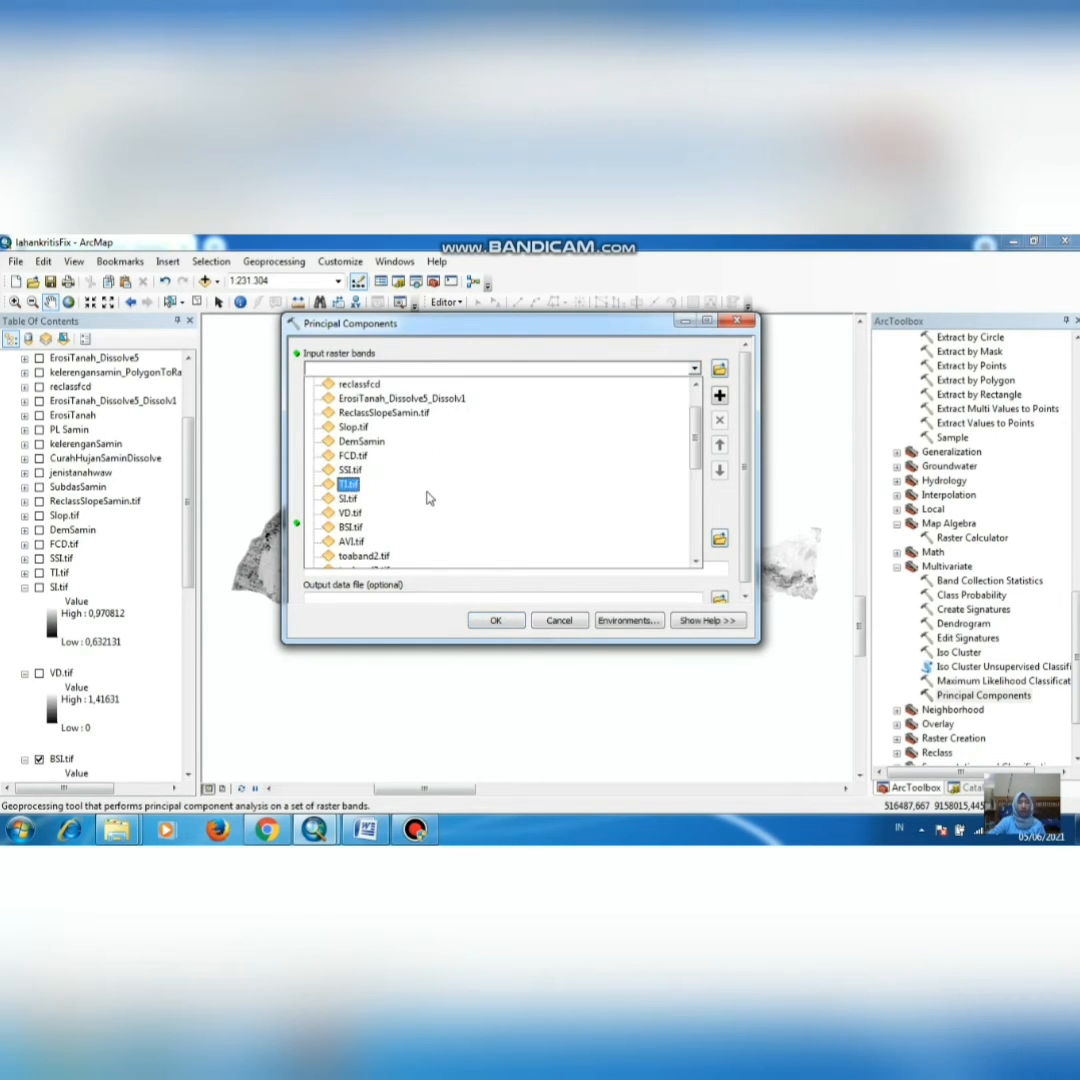
click(352, 545)
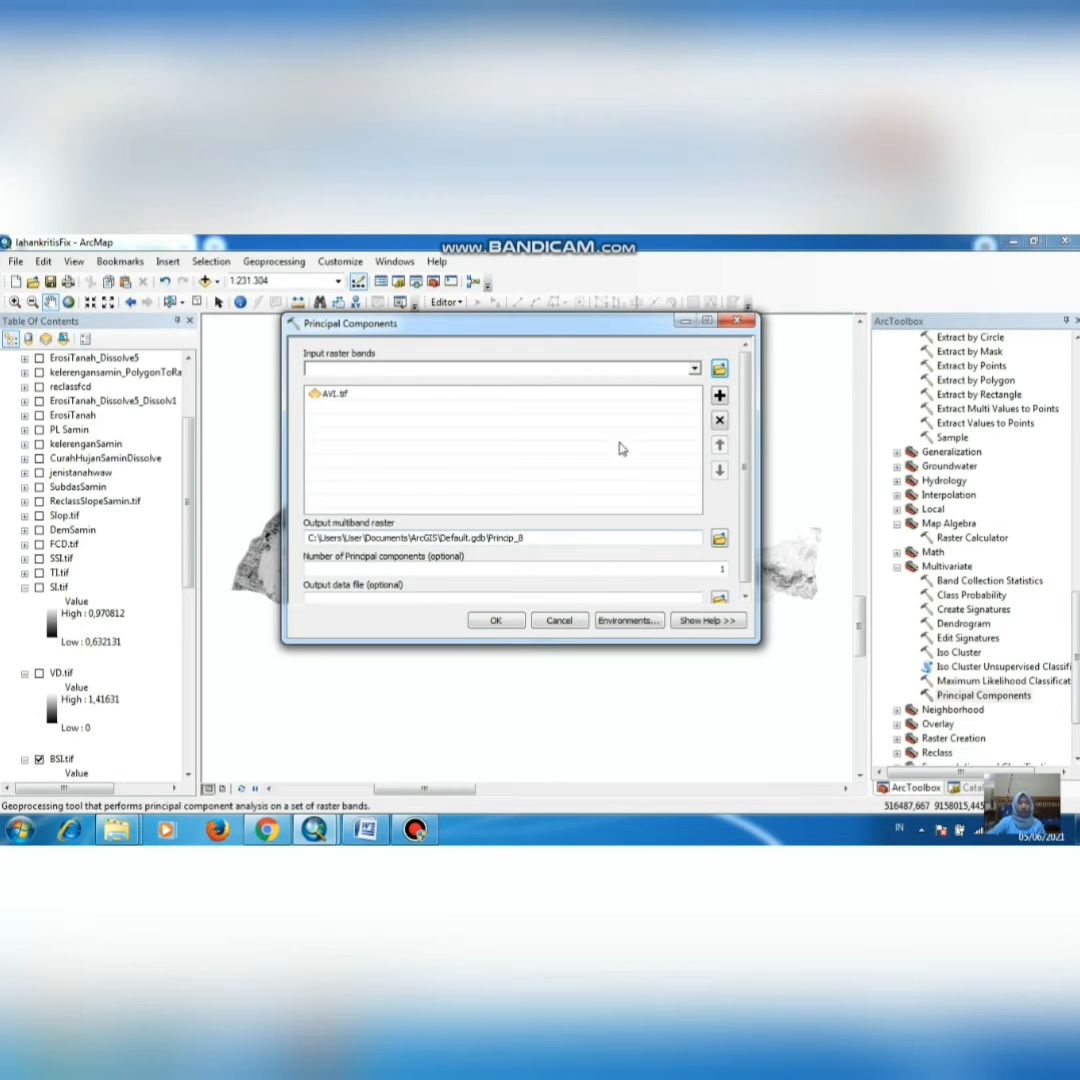
click(697, 372)
click(350, 525)
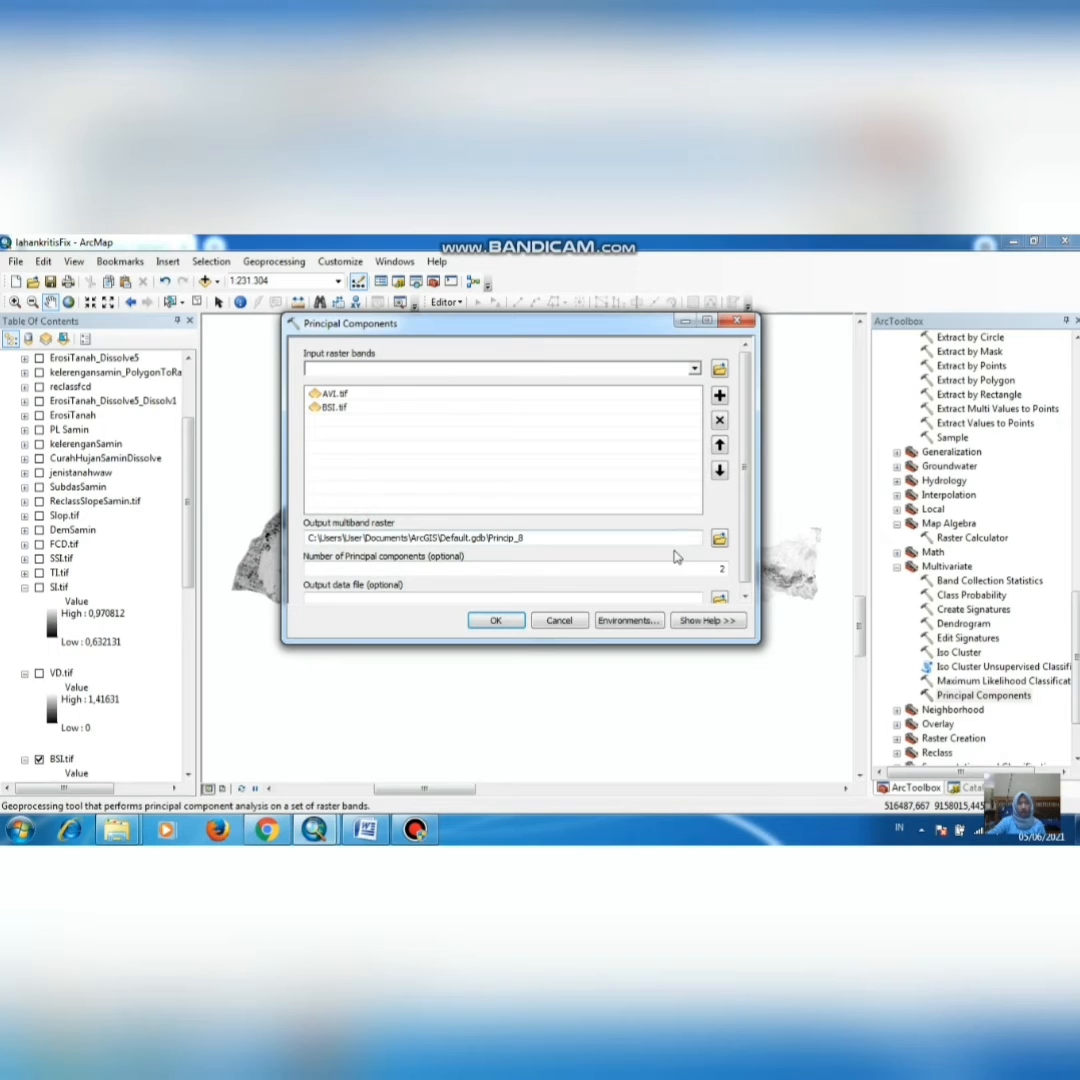
Step: Set the principal component analysis's output multiband raster to vd in the raster folder
click(719, 538)
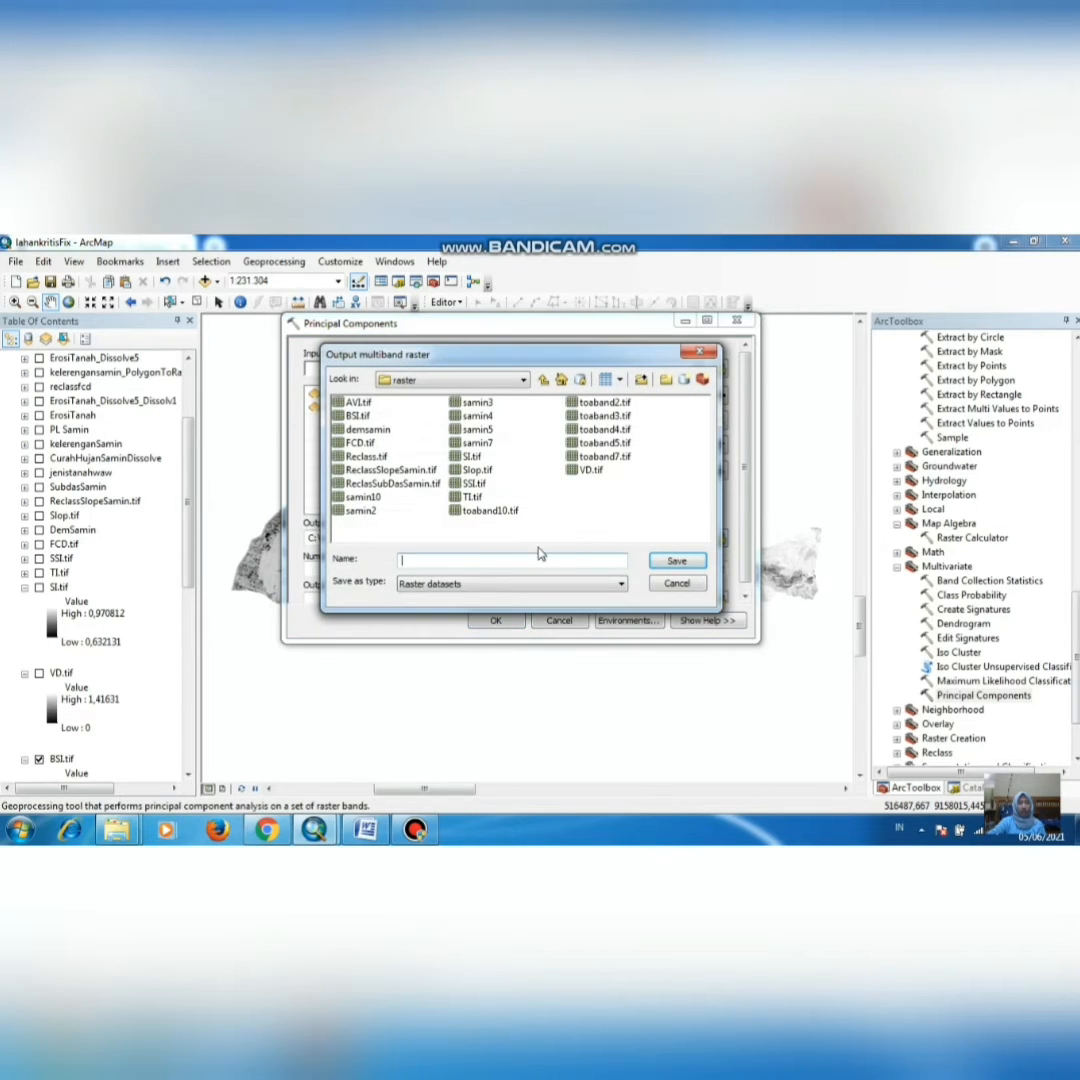
text(vd)
click(677, 561)
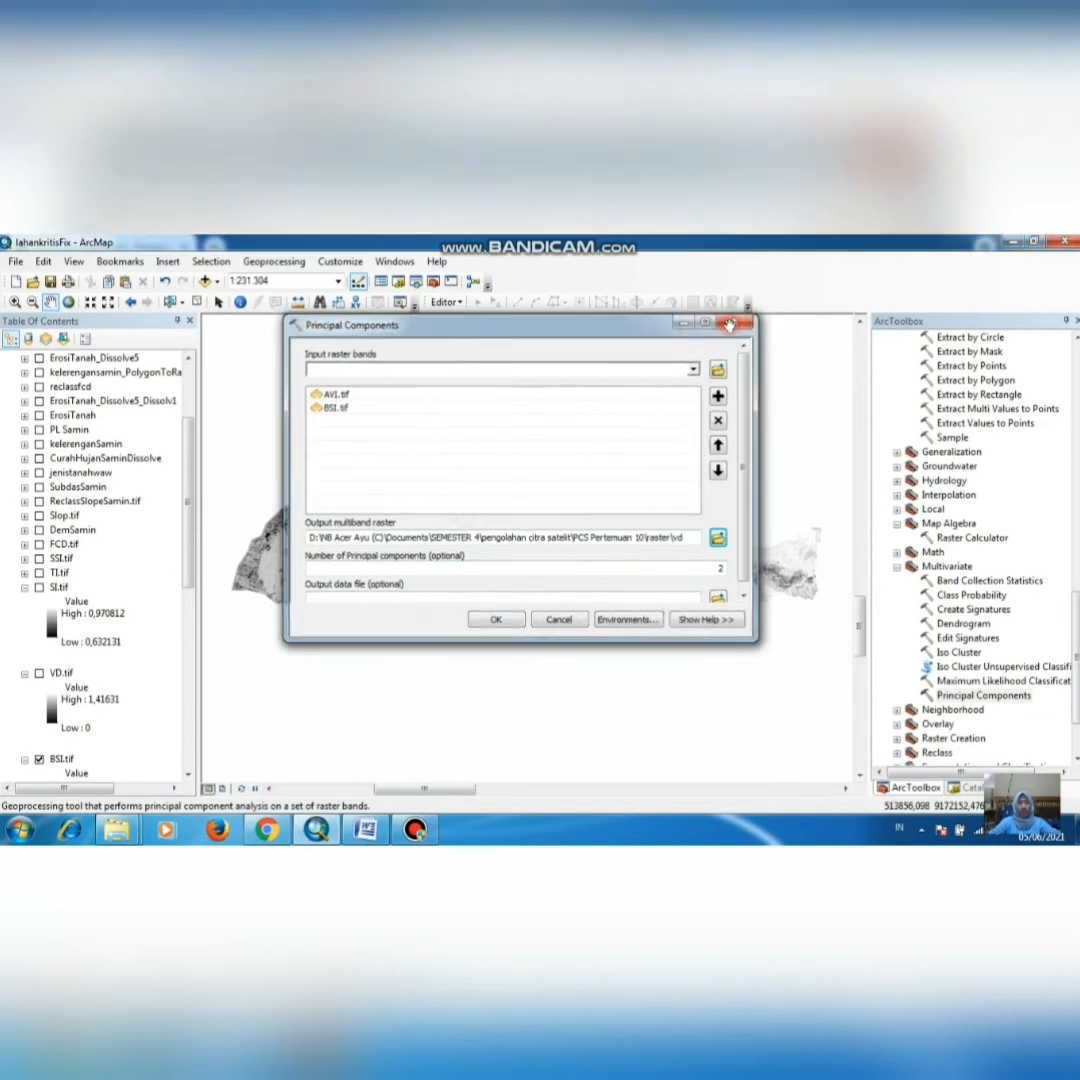
Step: Close the Principal Components tool and turn on the VD.tif layer
click(737, 321)
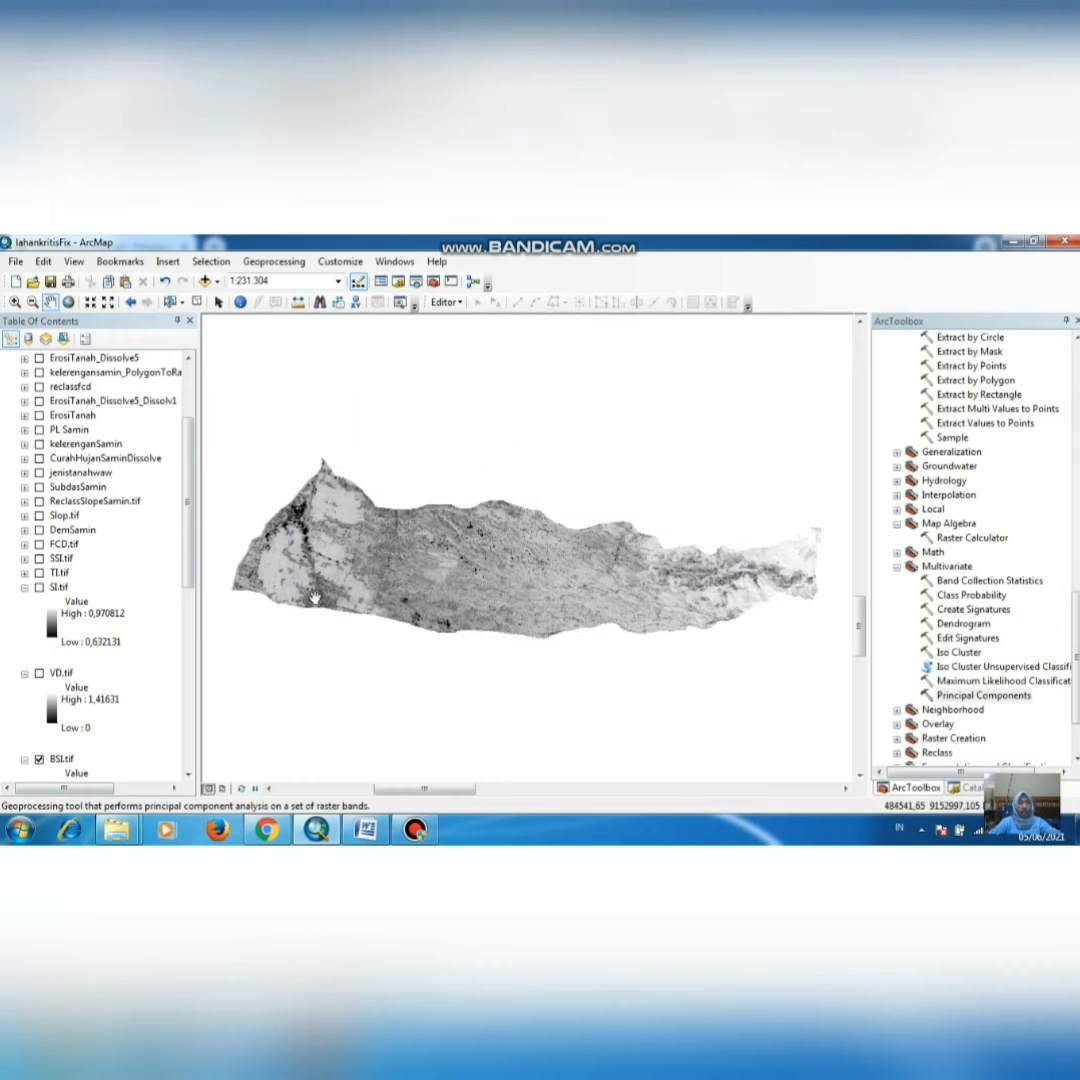
click(39, 674)
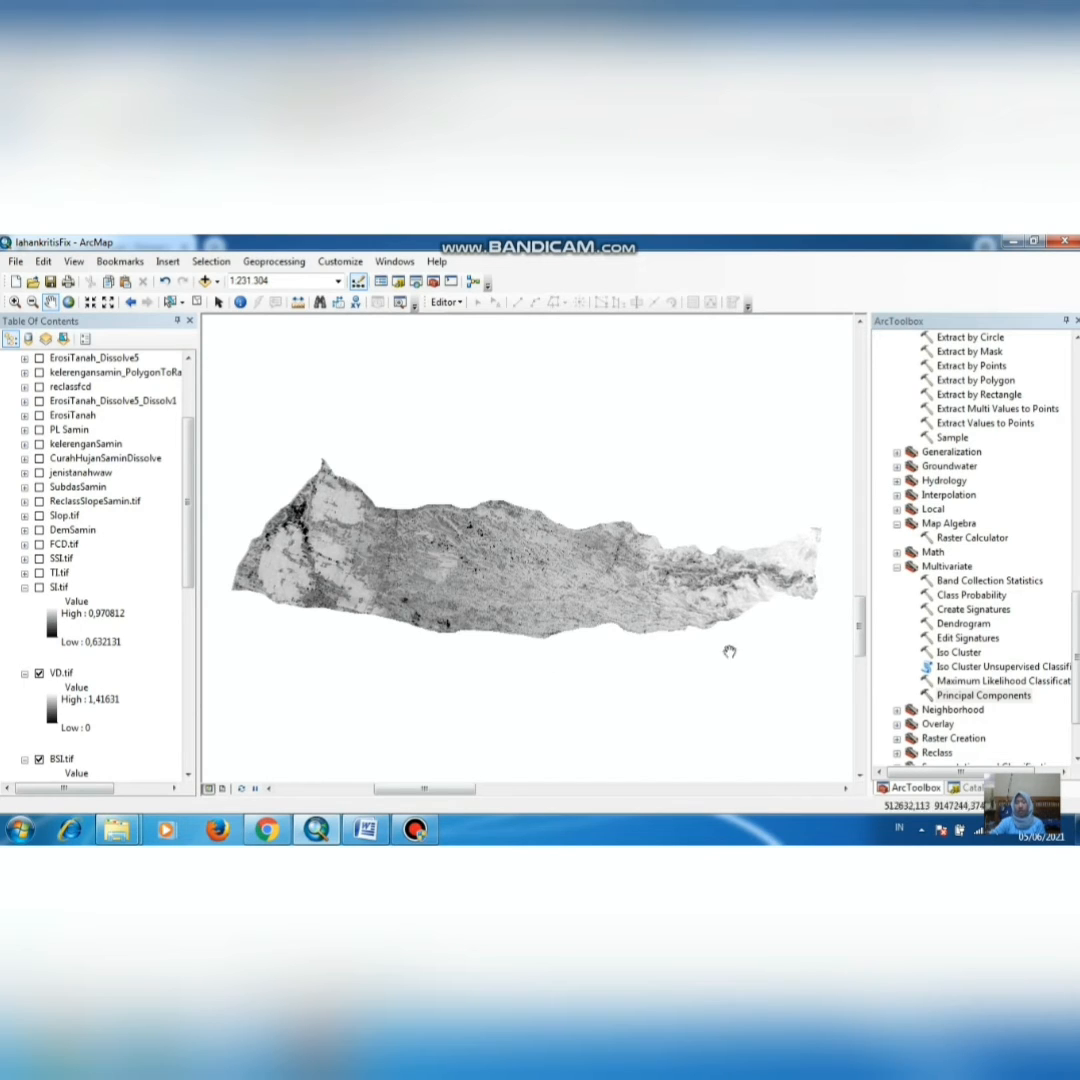
Step: Open the Raster Calculator from the Map Algebra toolset and begin the expression with ((1 - "toaband4.tif")
drag(1076, 645, 1076, 580)
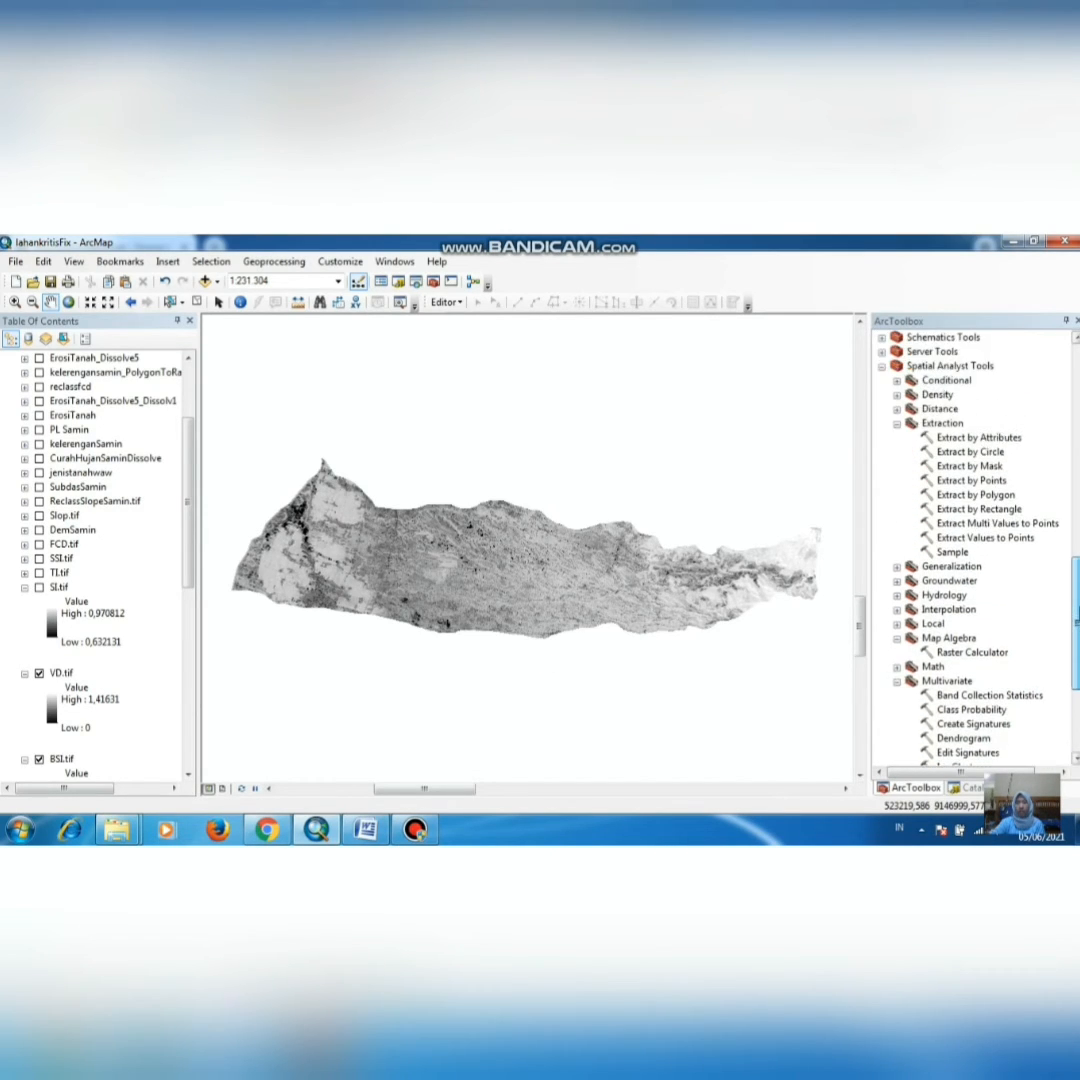
click(930, 367)
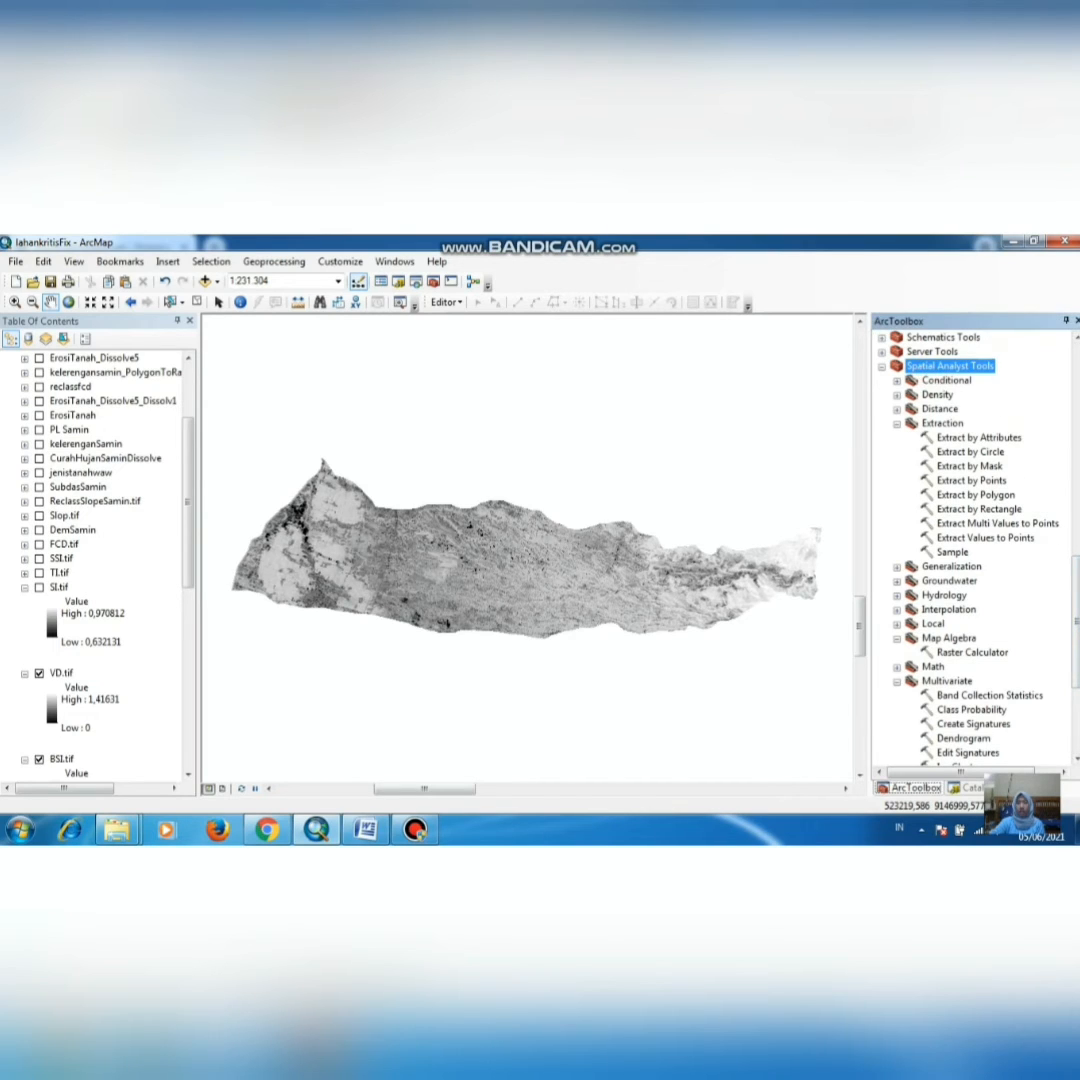
click(948, 638)
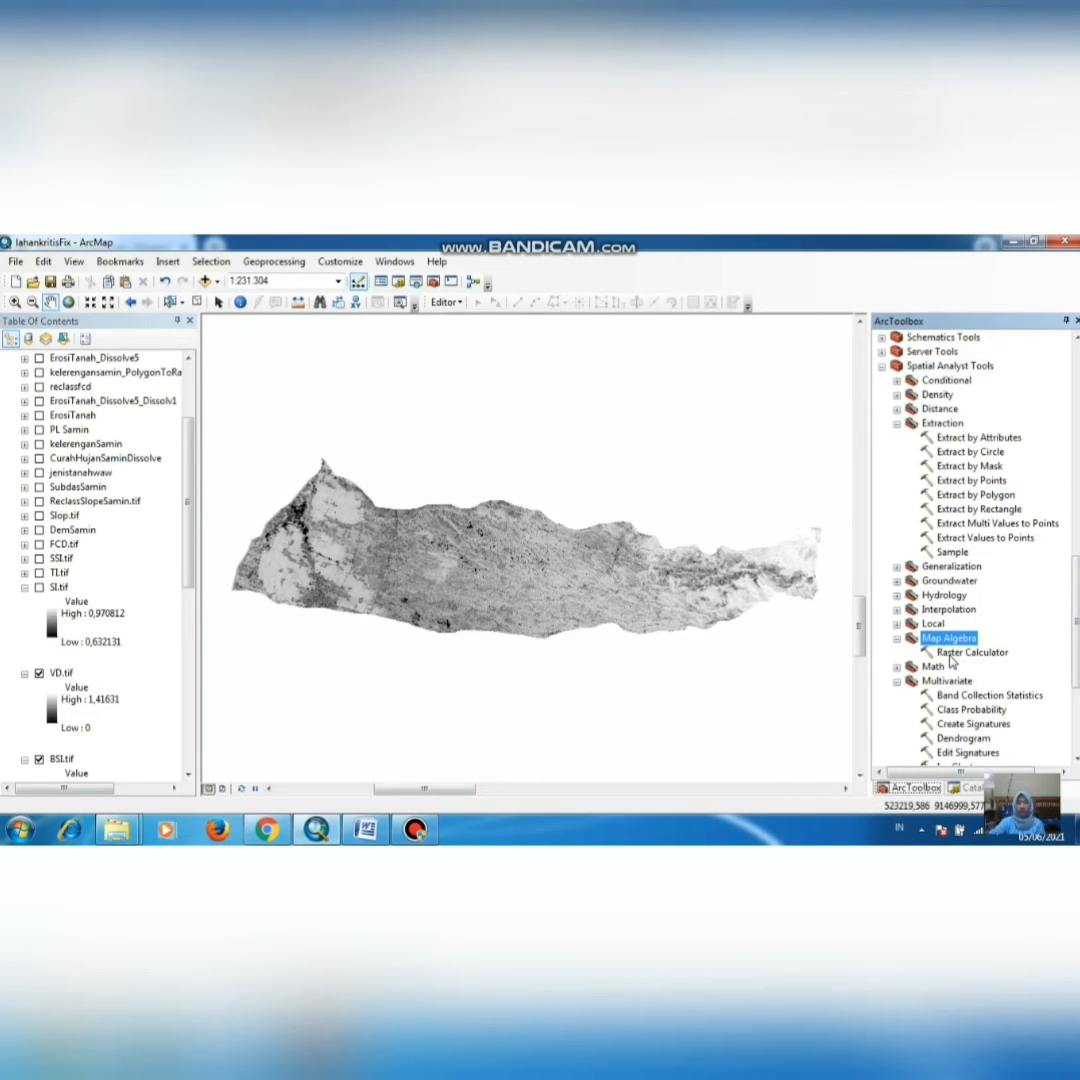
click(955, 653)
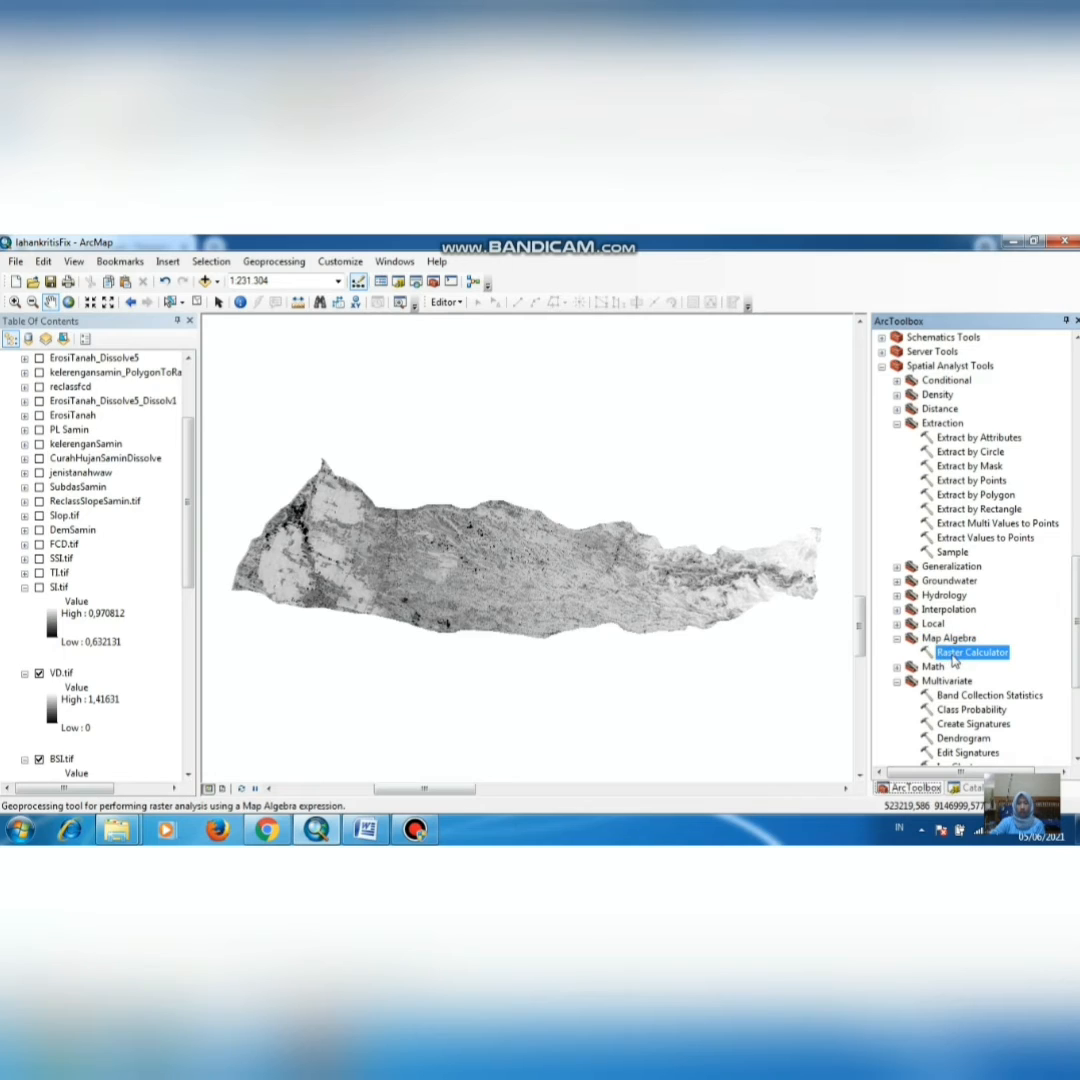
double_click(968, 654)
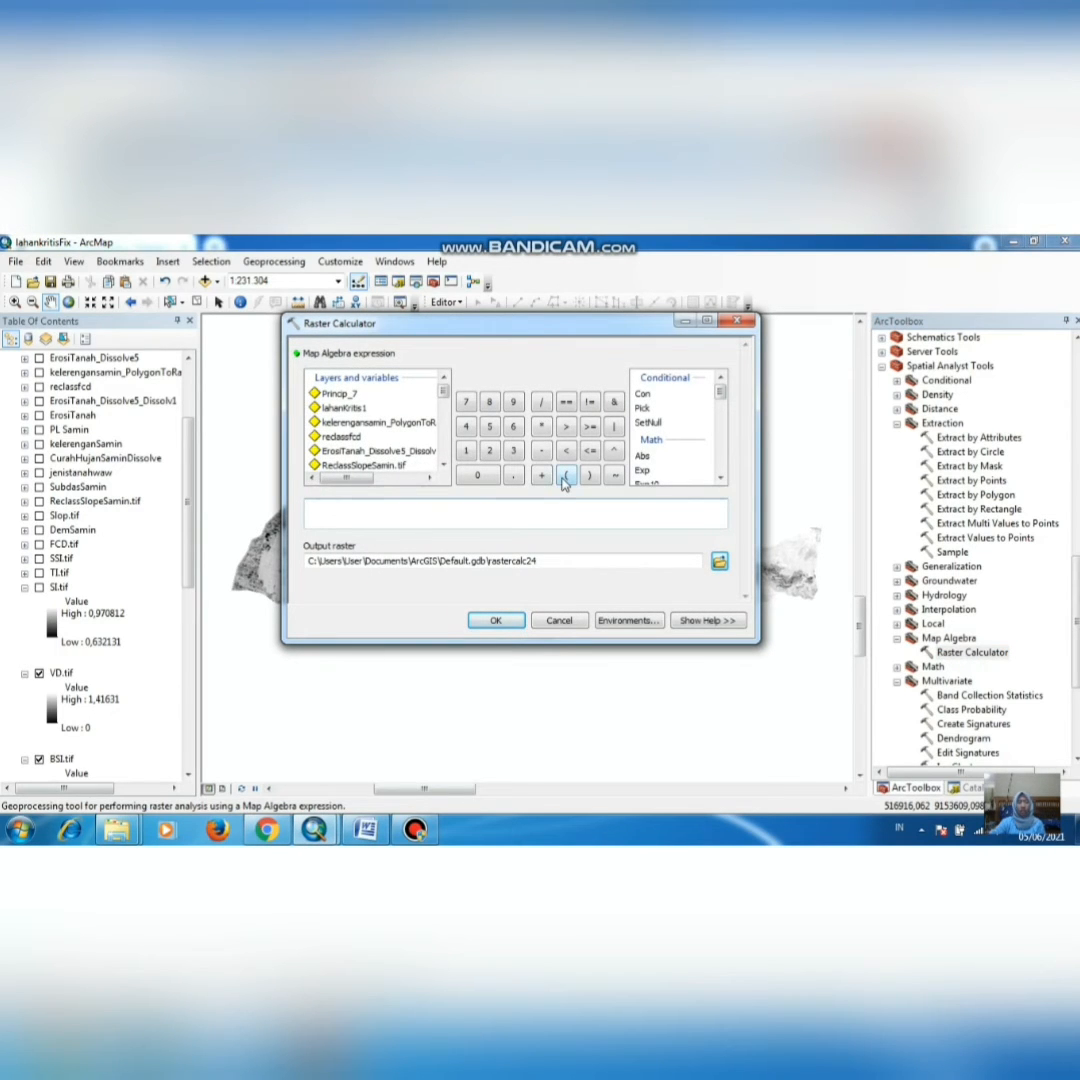
click(564, 476)
click(566, 479)
click(470, 453)
click(541, 452)
scroll(422, 458, down, 6)
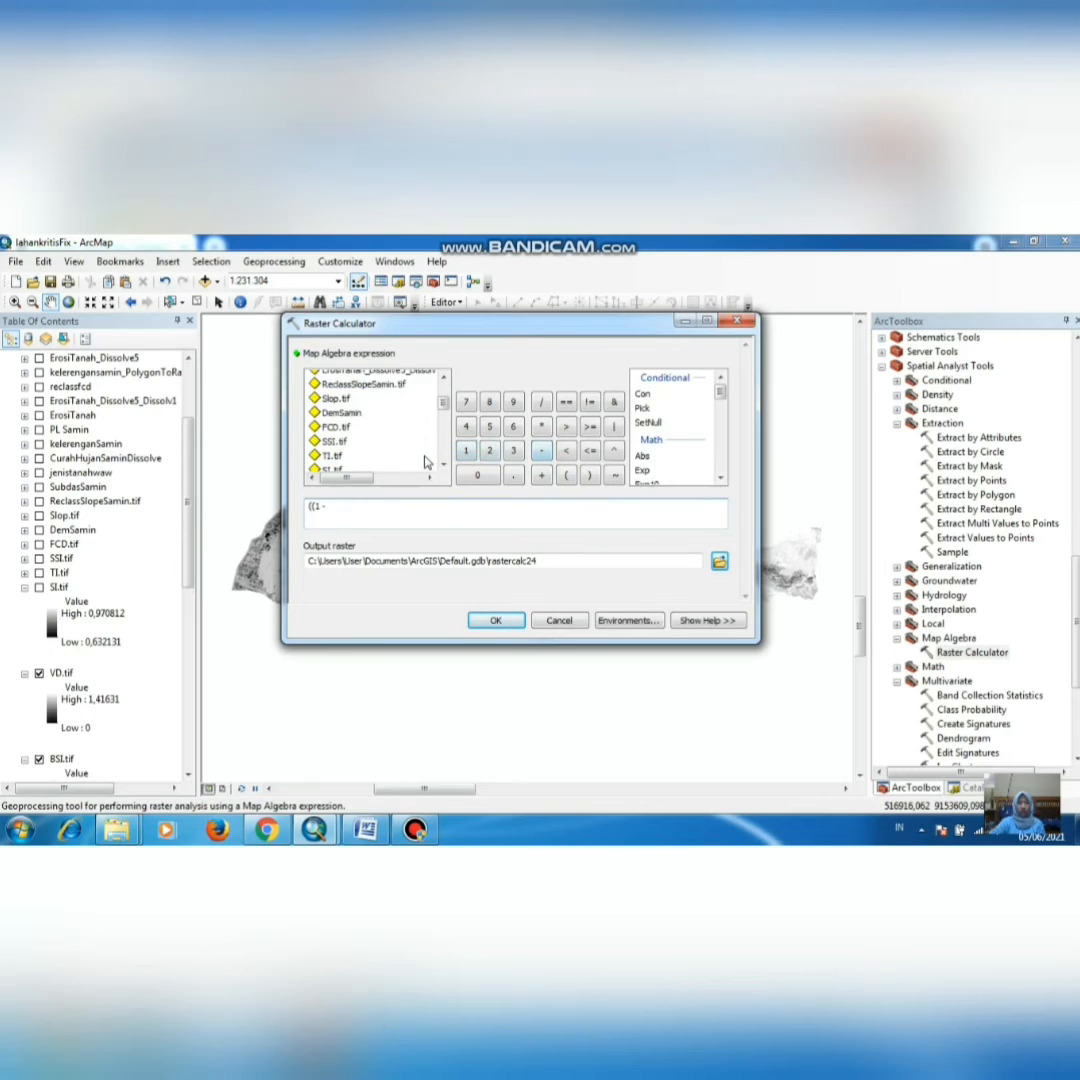
scroll(390, 425, up, 1)
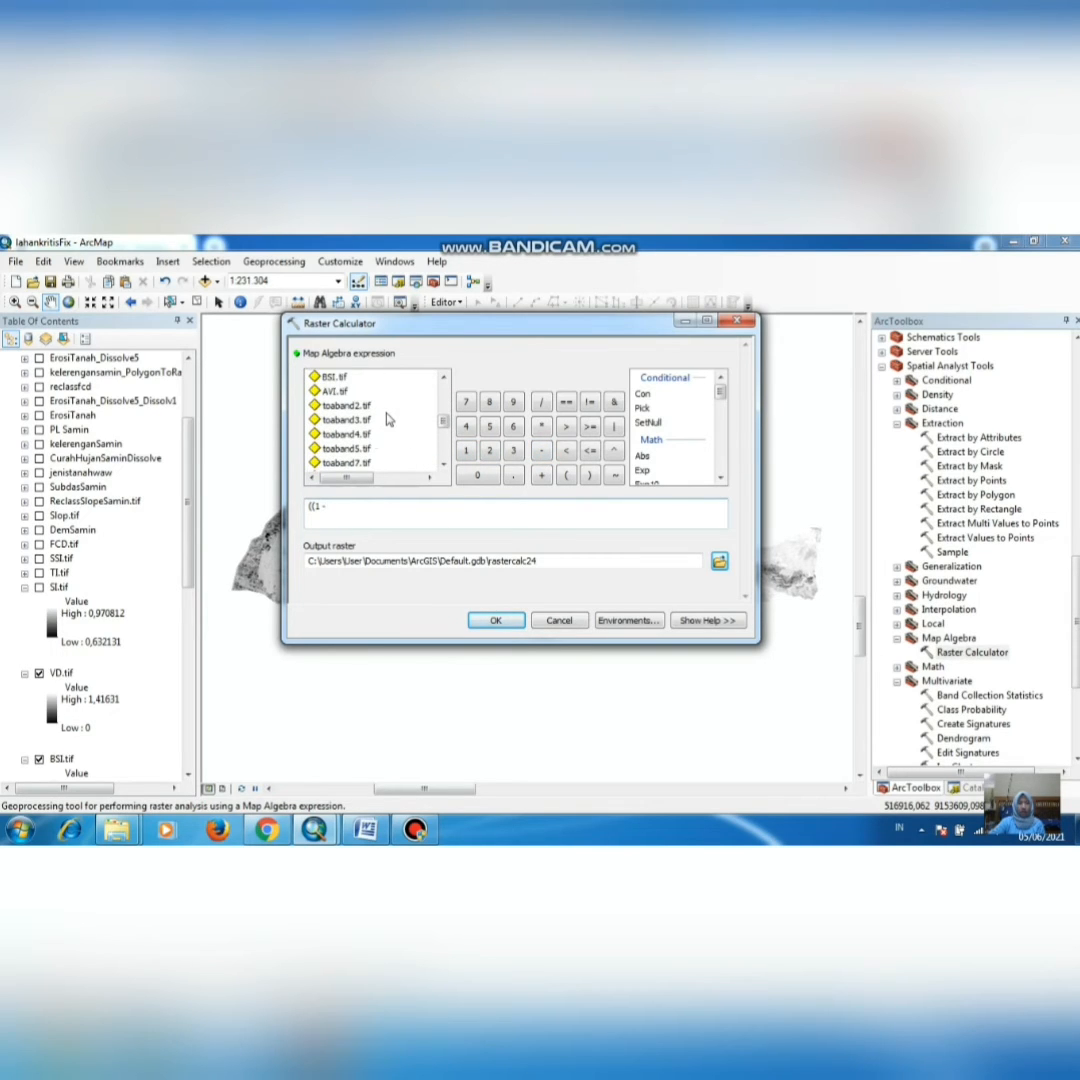
double_click(364, 437)
click(589, 475)
Step: Multiply the Raster Calculator expression by a second factor, (1 - "toaband3.tif")
click(541, 425)
click(566, 475)
click(465, 450)
click(540, 451)
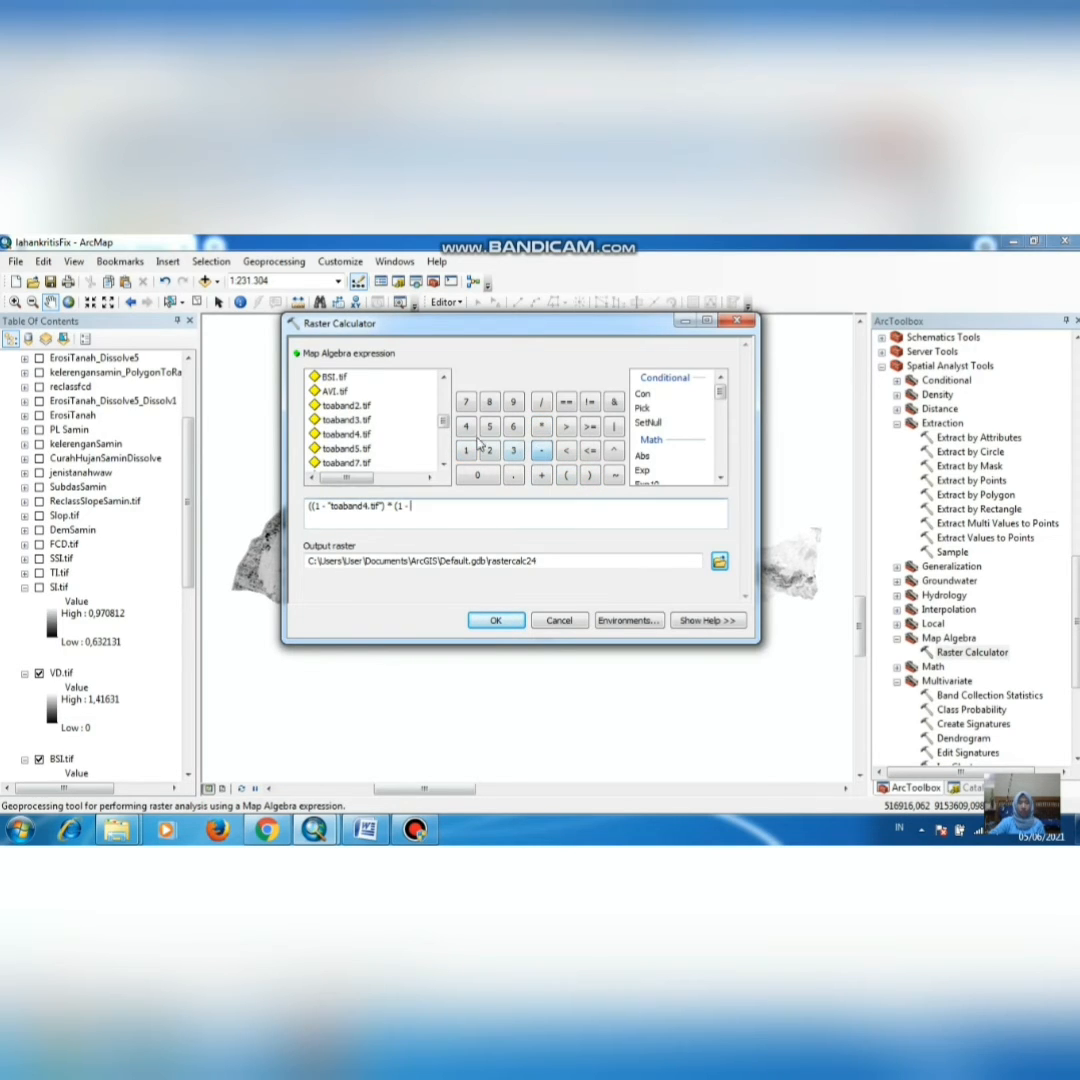
double_click(362, 421)
click(589, 475)
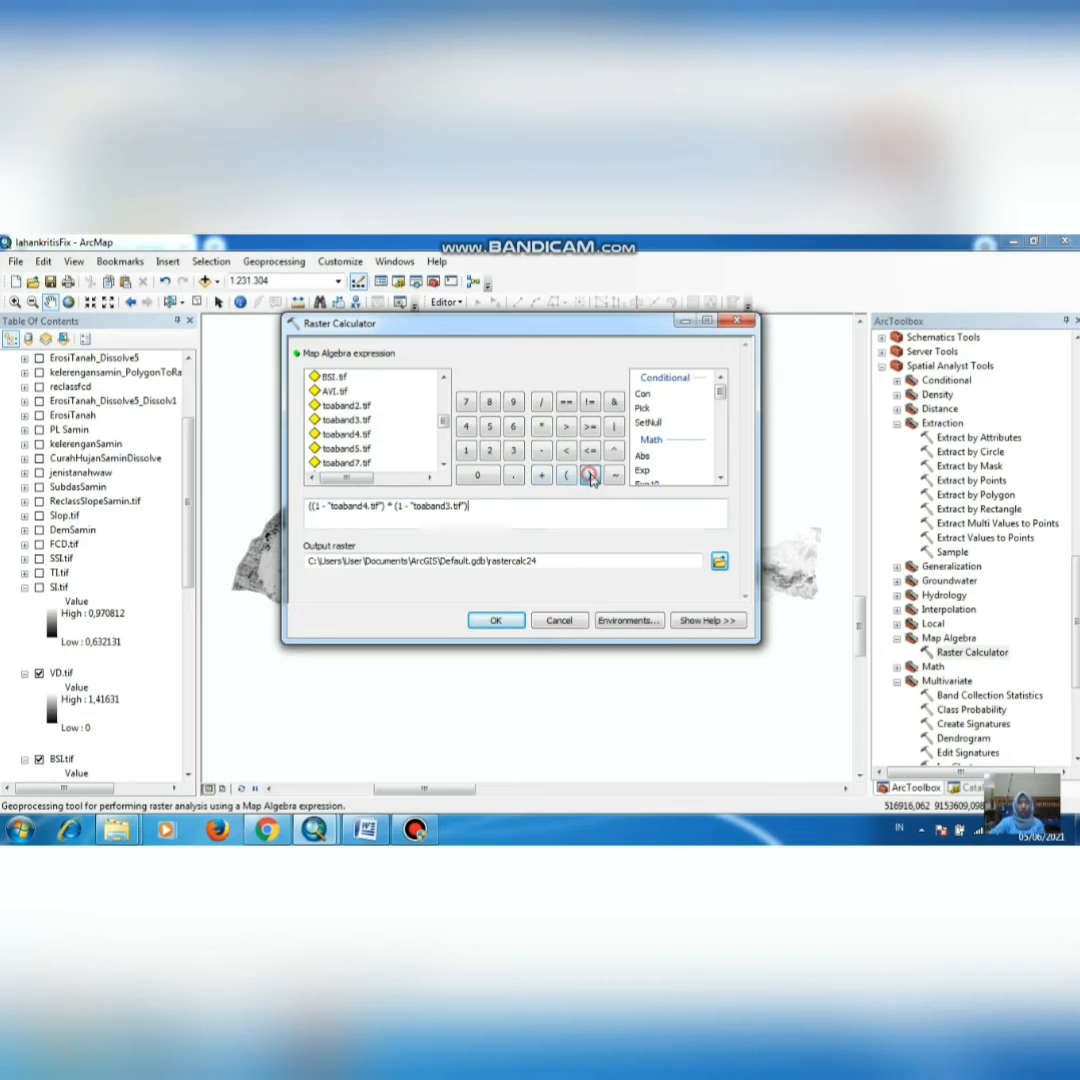
Step: Multiply the expression by a third factor, (1 - "toaband2.tif"), and close the outer parenthesis
click(544, 427)
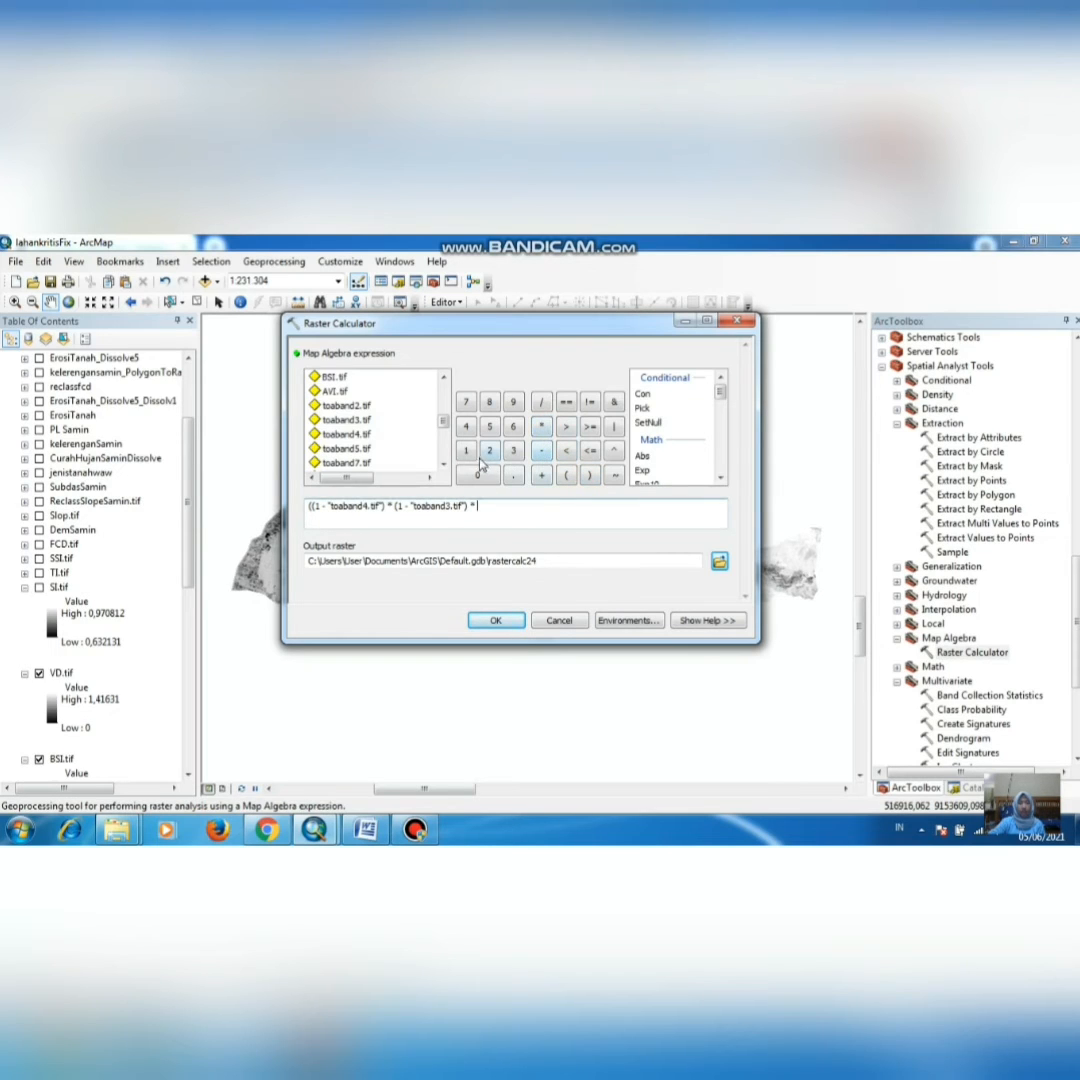
click(566, 475)
click(467, 451)
click(541, 450)
double_click(358, 407)
click(590, 476)
click(589, 476)
Step: Raise the bracketed product to the cube-root power by appending **(1.0 / 3.0), with no space between the two asterisks
click(542, 428)
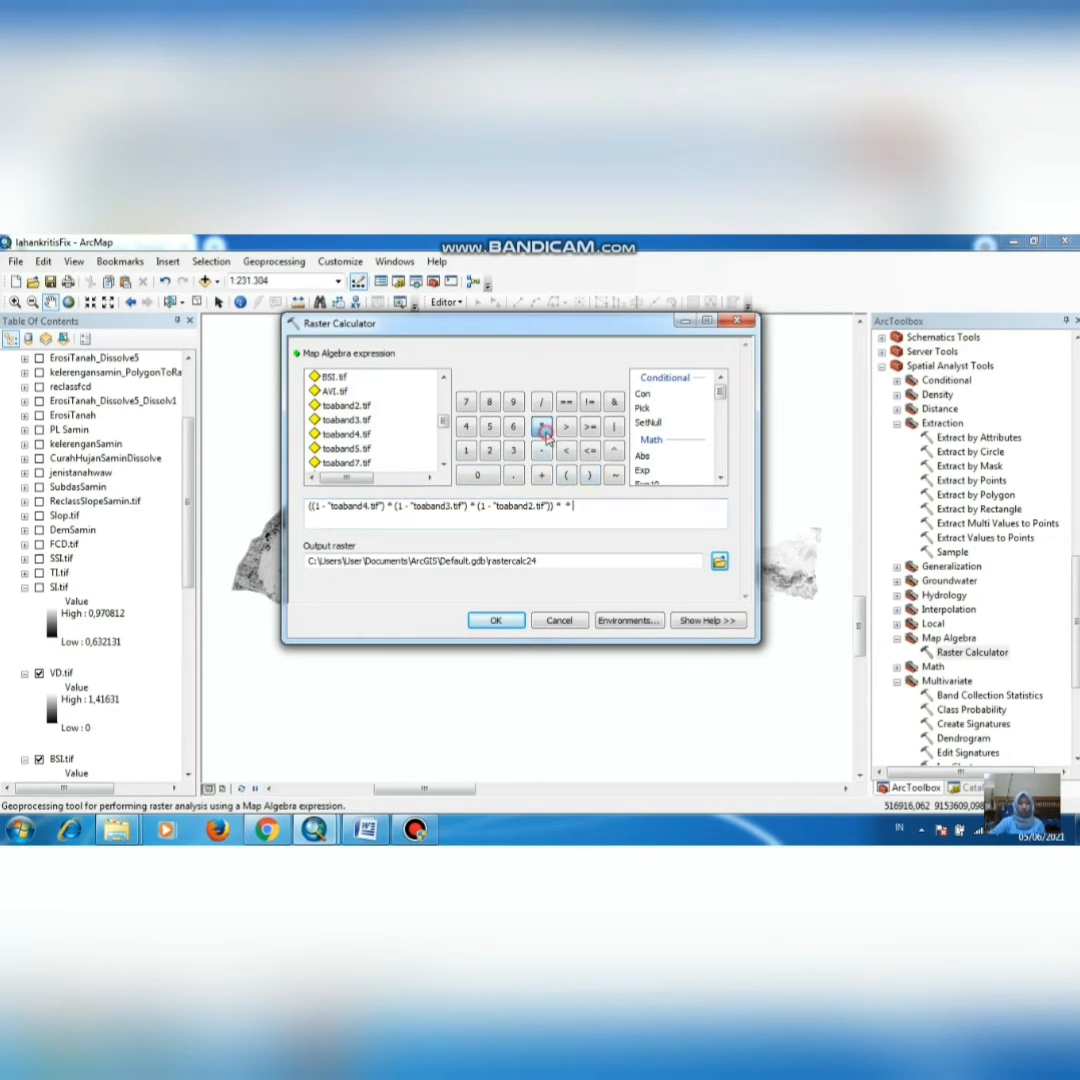
click(567, 507)
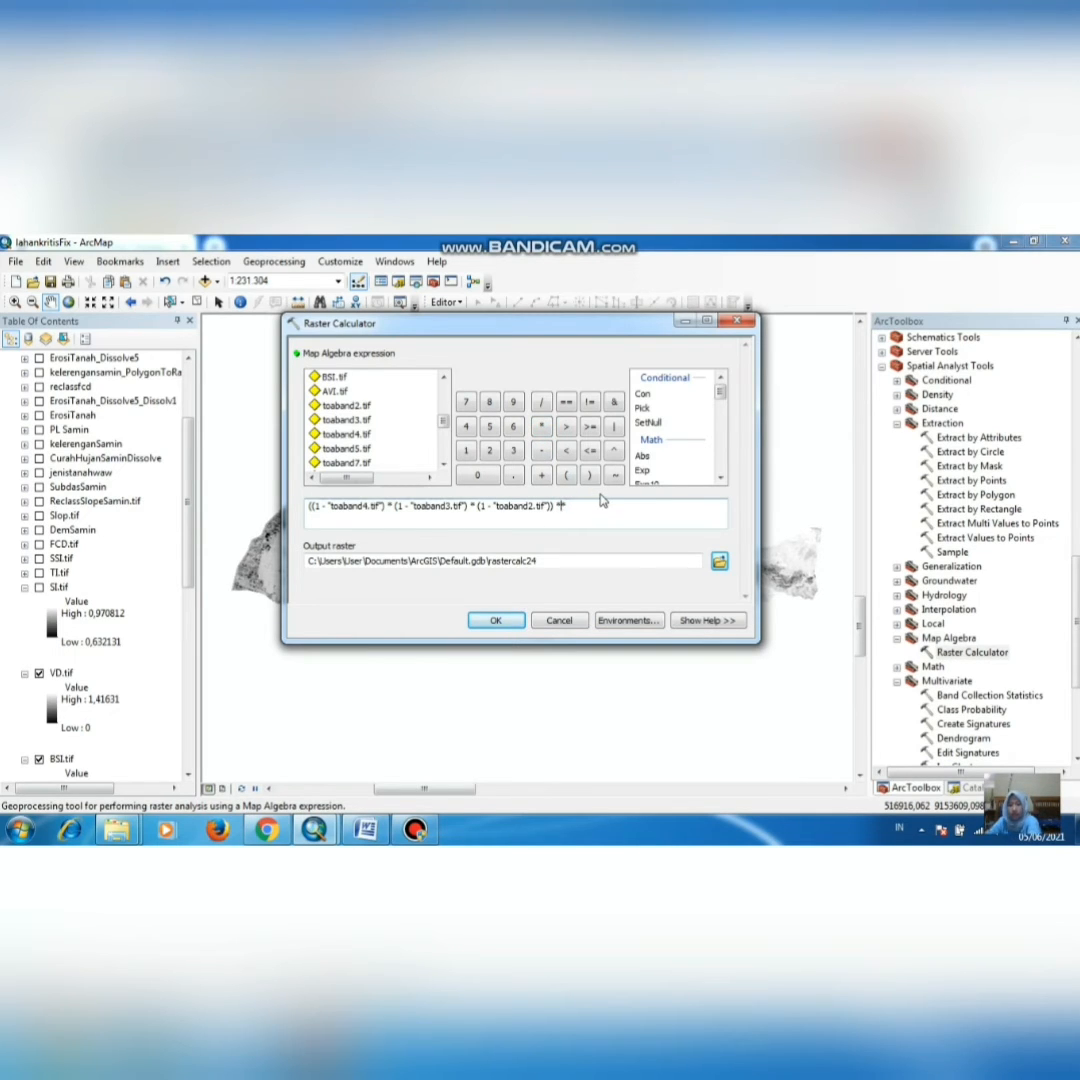
click(566, 476)
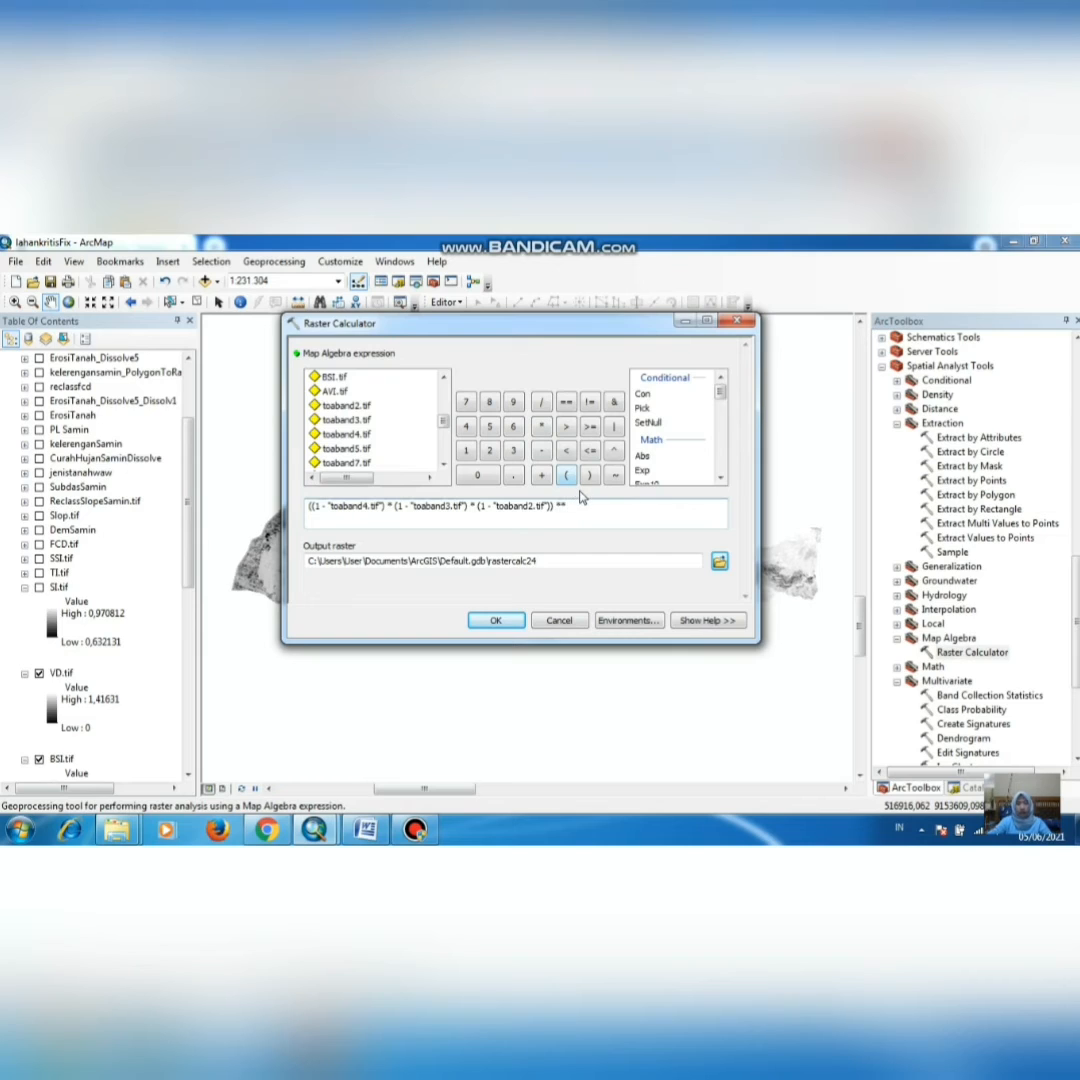
click(566, 476)
click(465, 451)
click(513, 476)
click(477, 476)
click(540, 401)
click(513, 451)
click(513, 476)
click(477, 476)
click(589, 476)
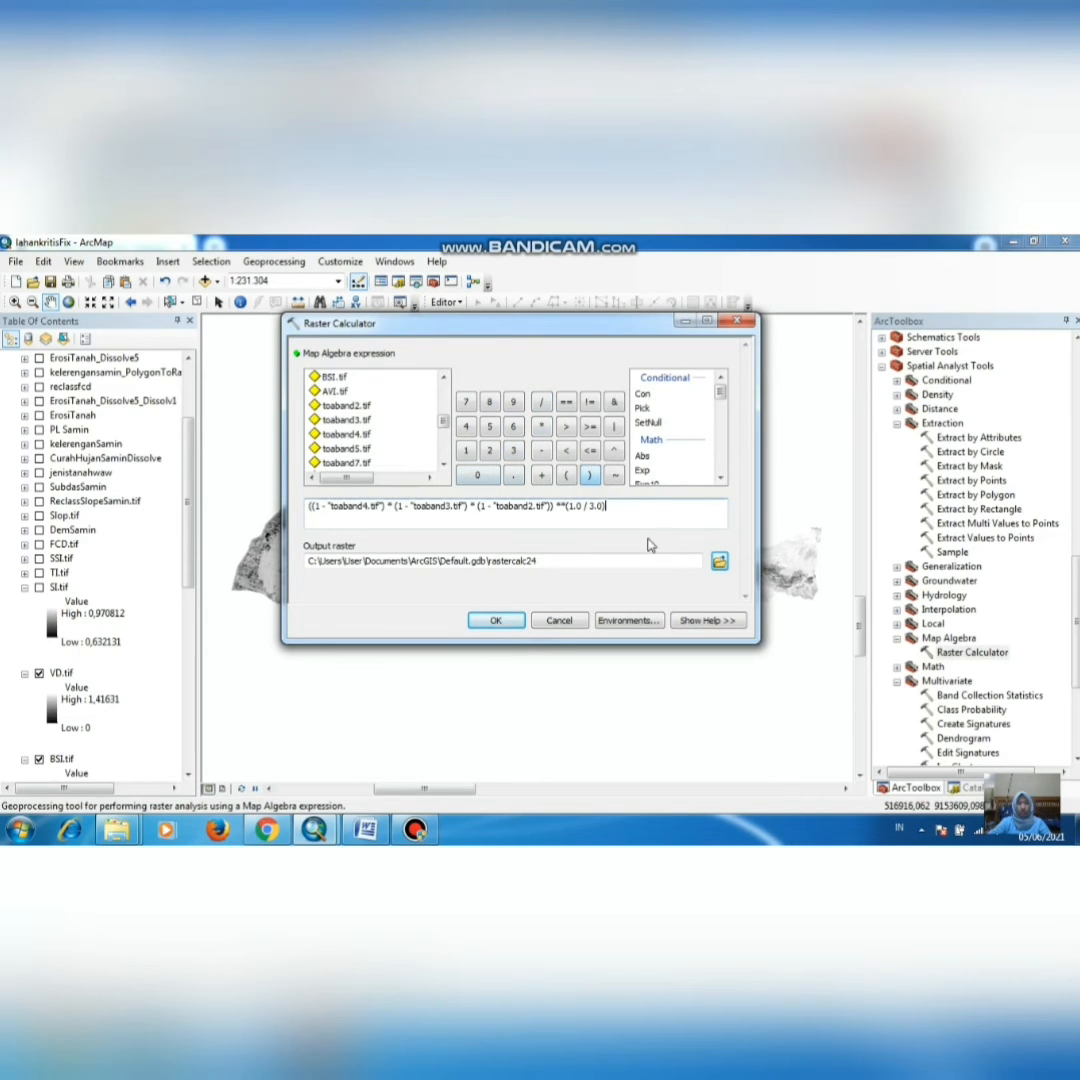
Step: Set the shadow index calculation's output raster to si in the raster folder and close the Raster Calculator
click(720, 563)
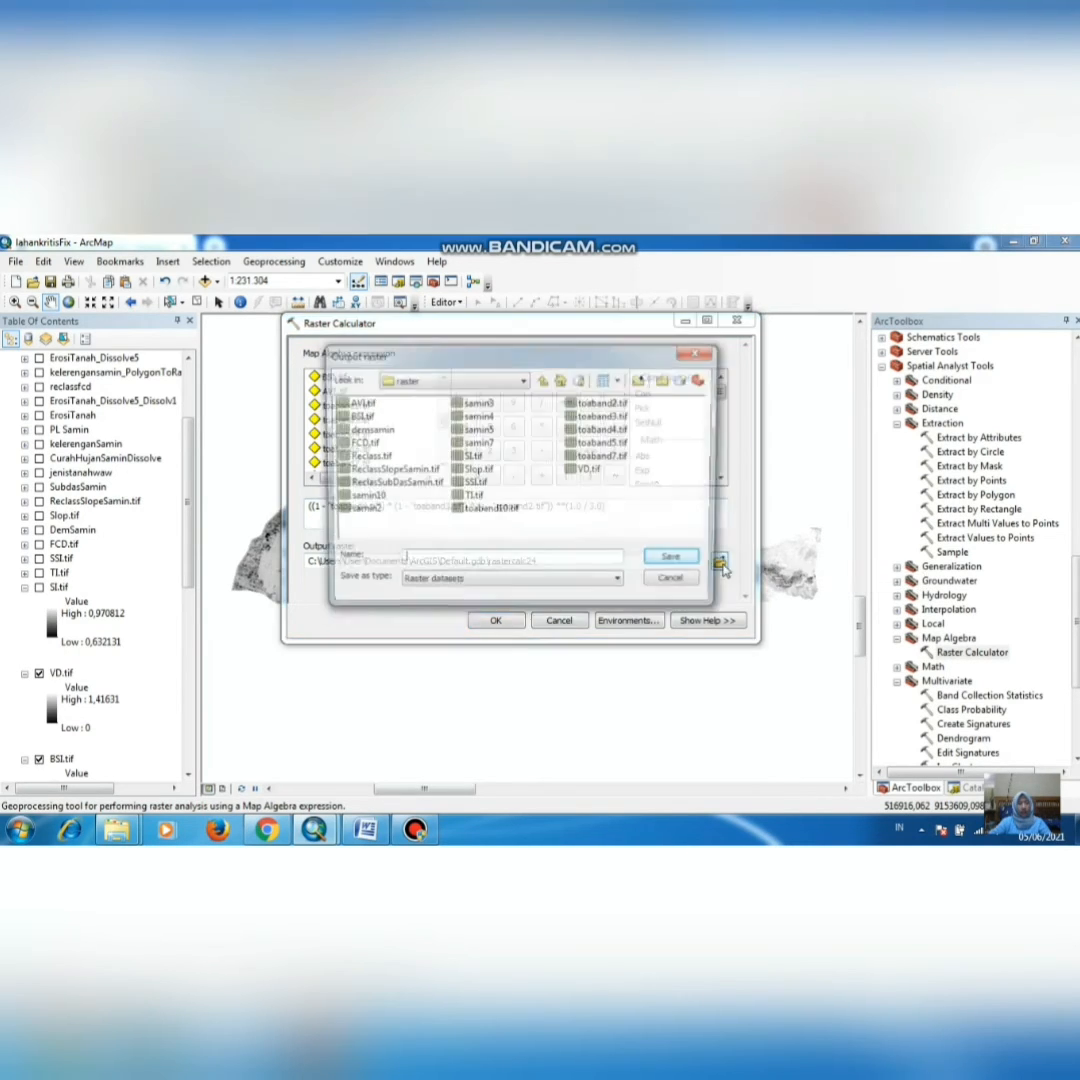
text(si)
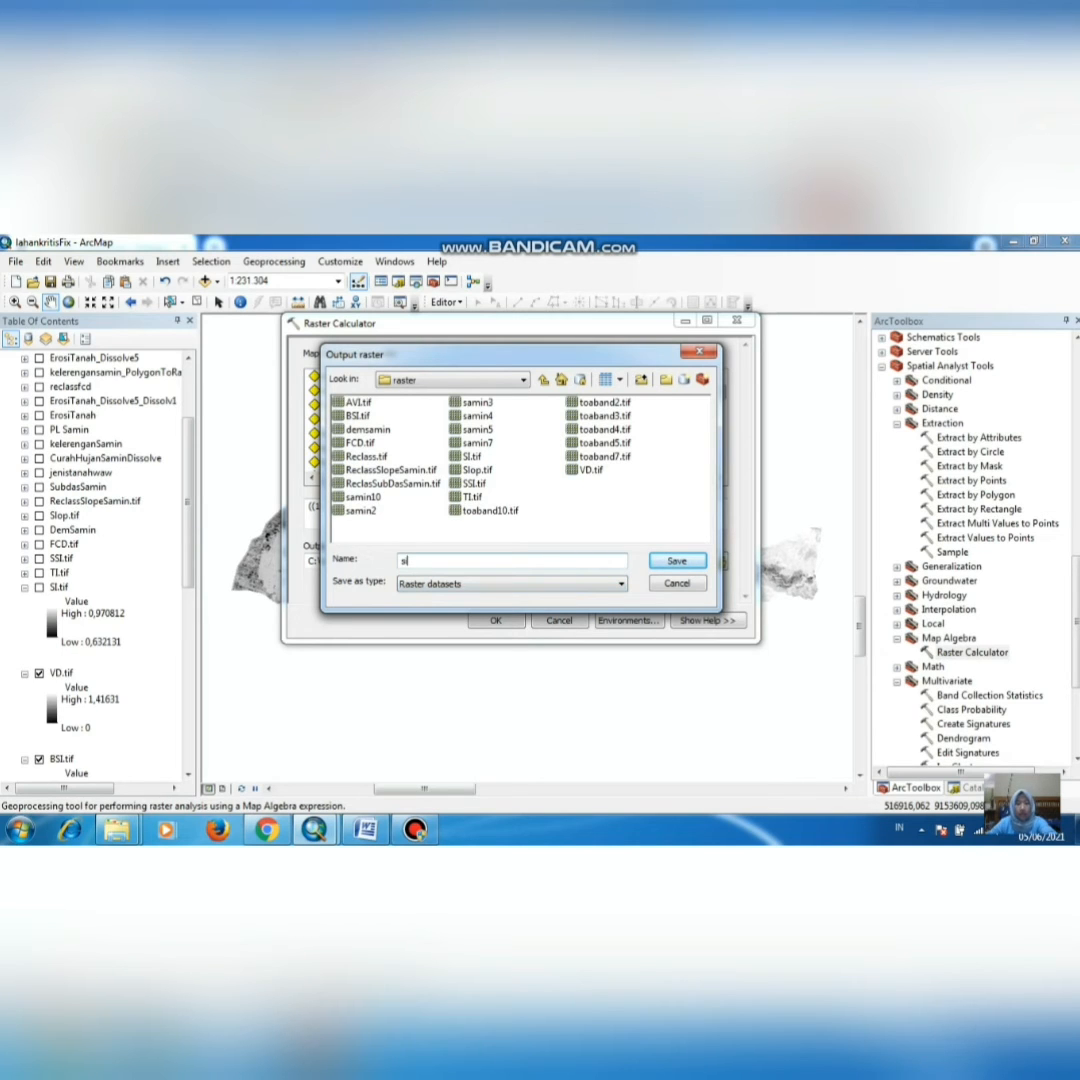
click(688, 564)
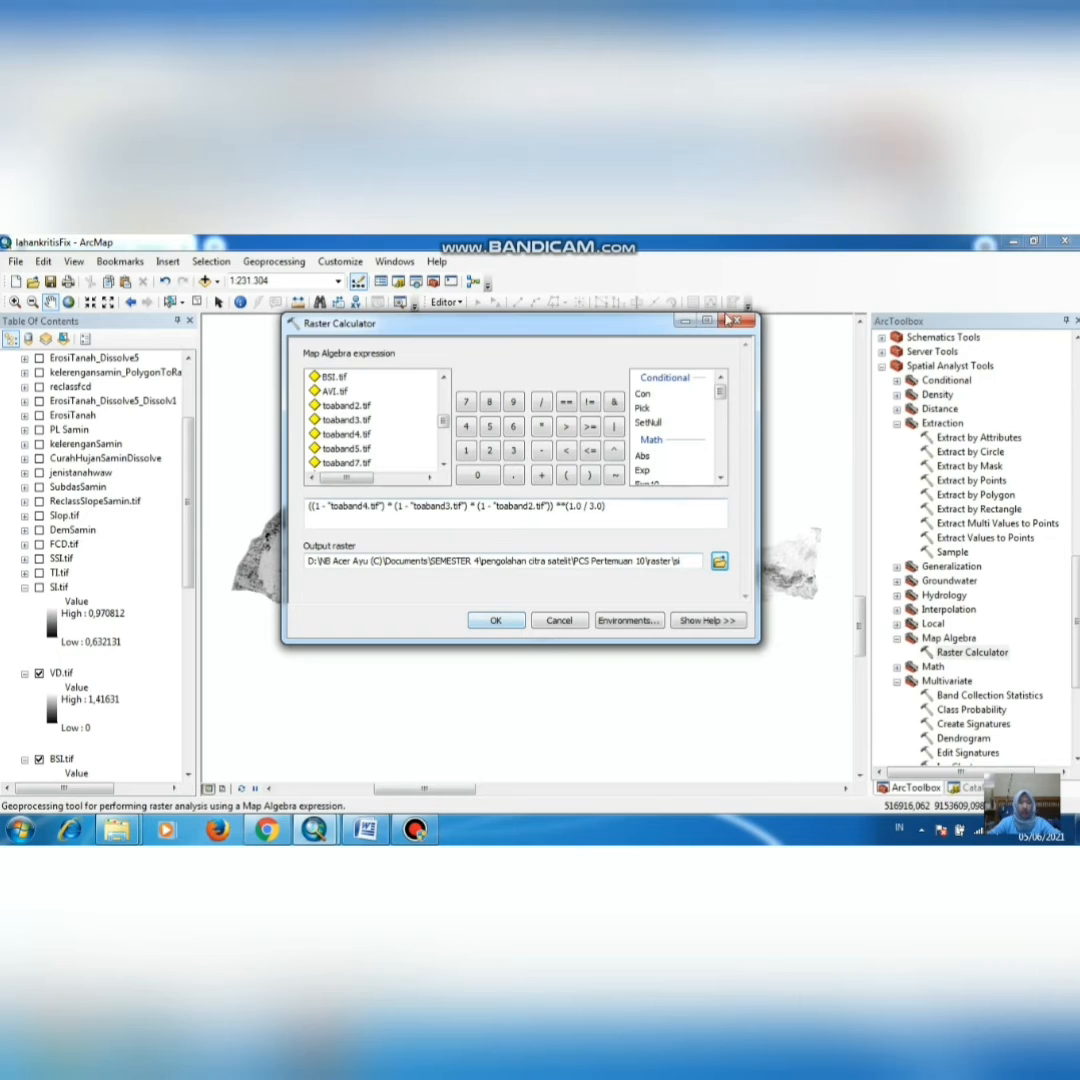
click(736, 322)
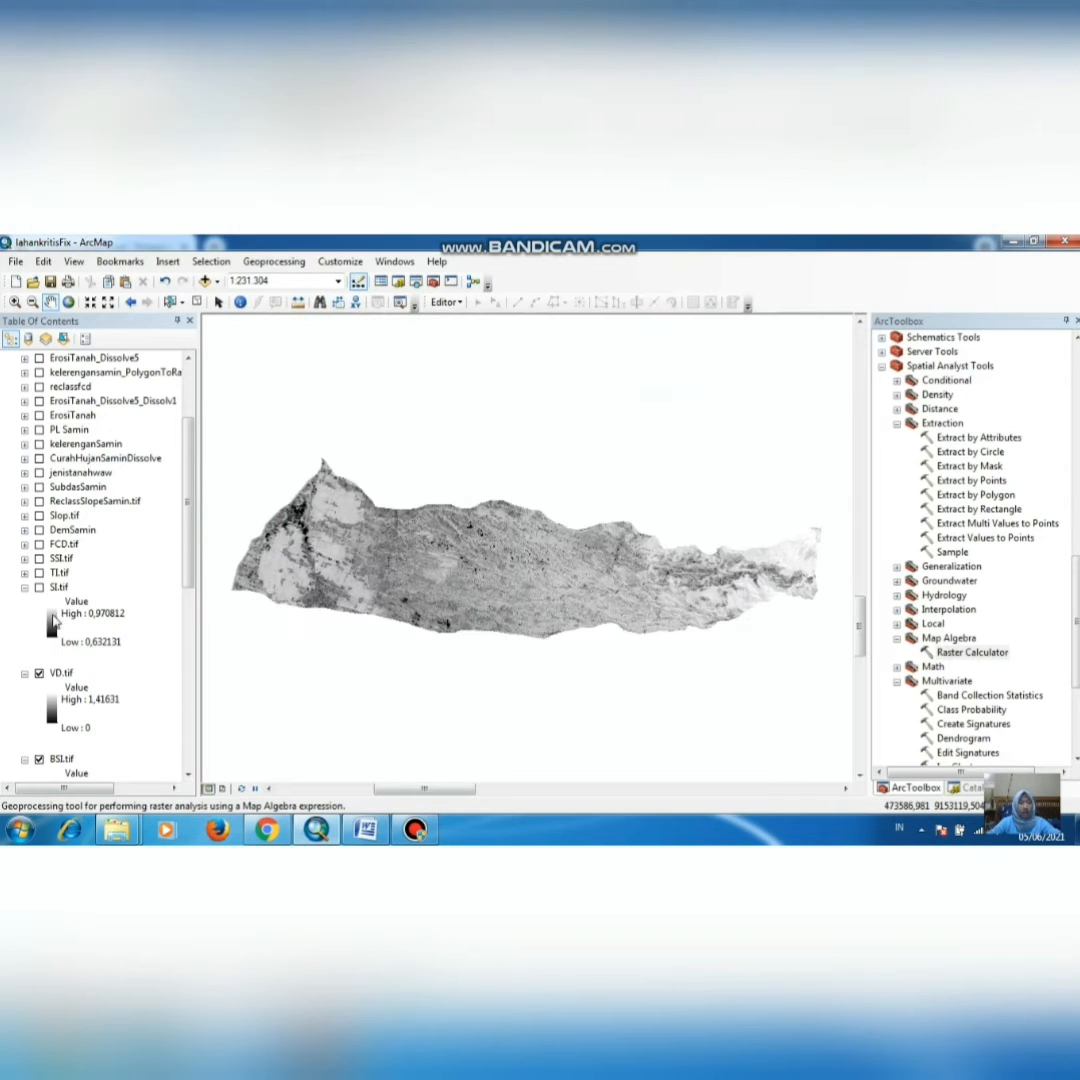
Step: Turn on the SI.tif layer and reopen the Raster Calculator from the Map Algebra toolset
click(39, 588)
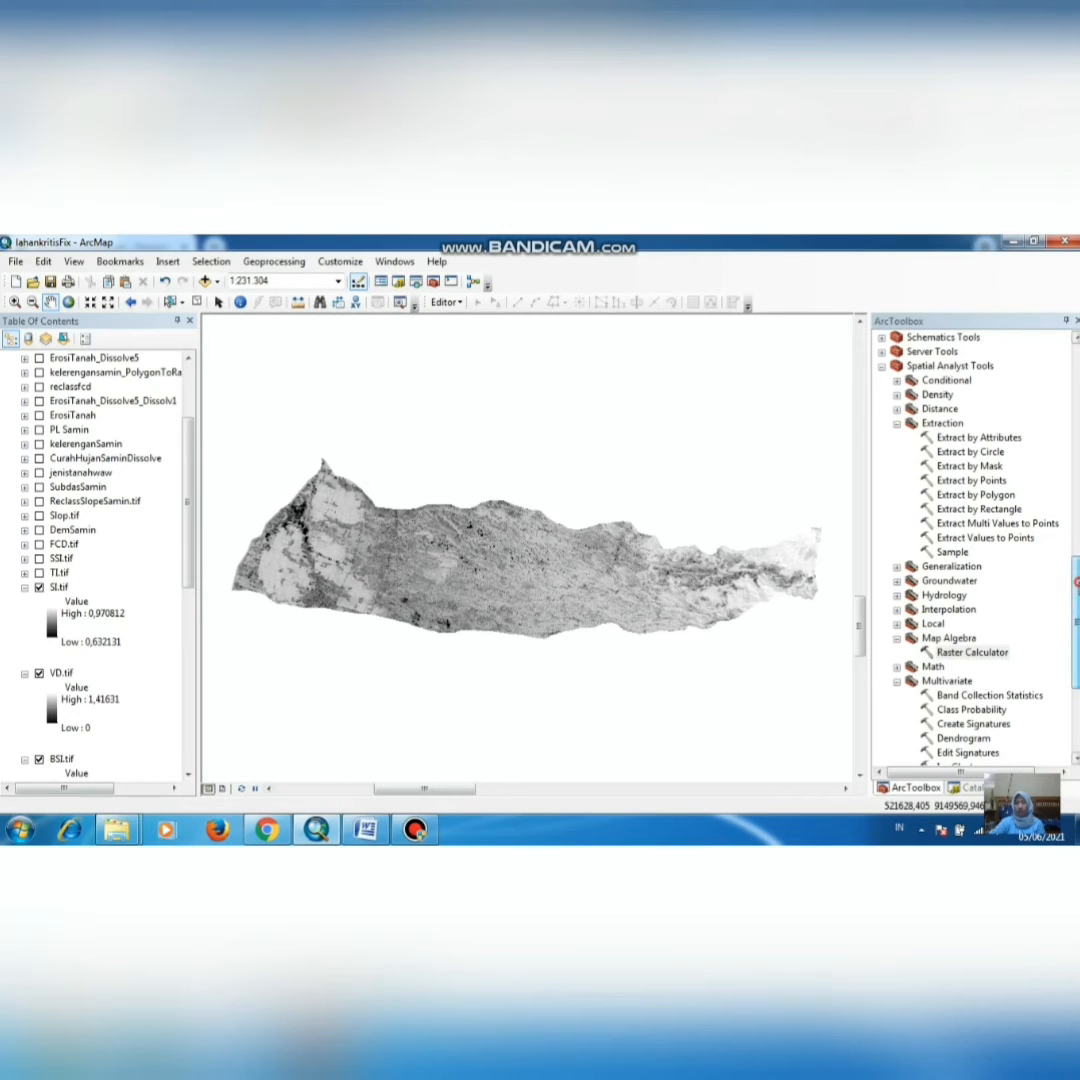
scroll(1043, 563, up, 1)
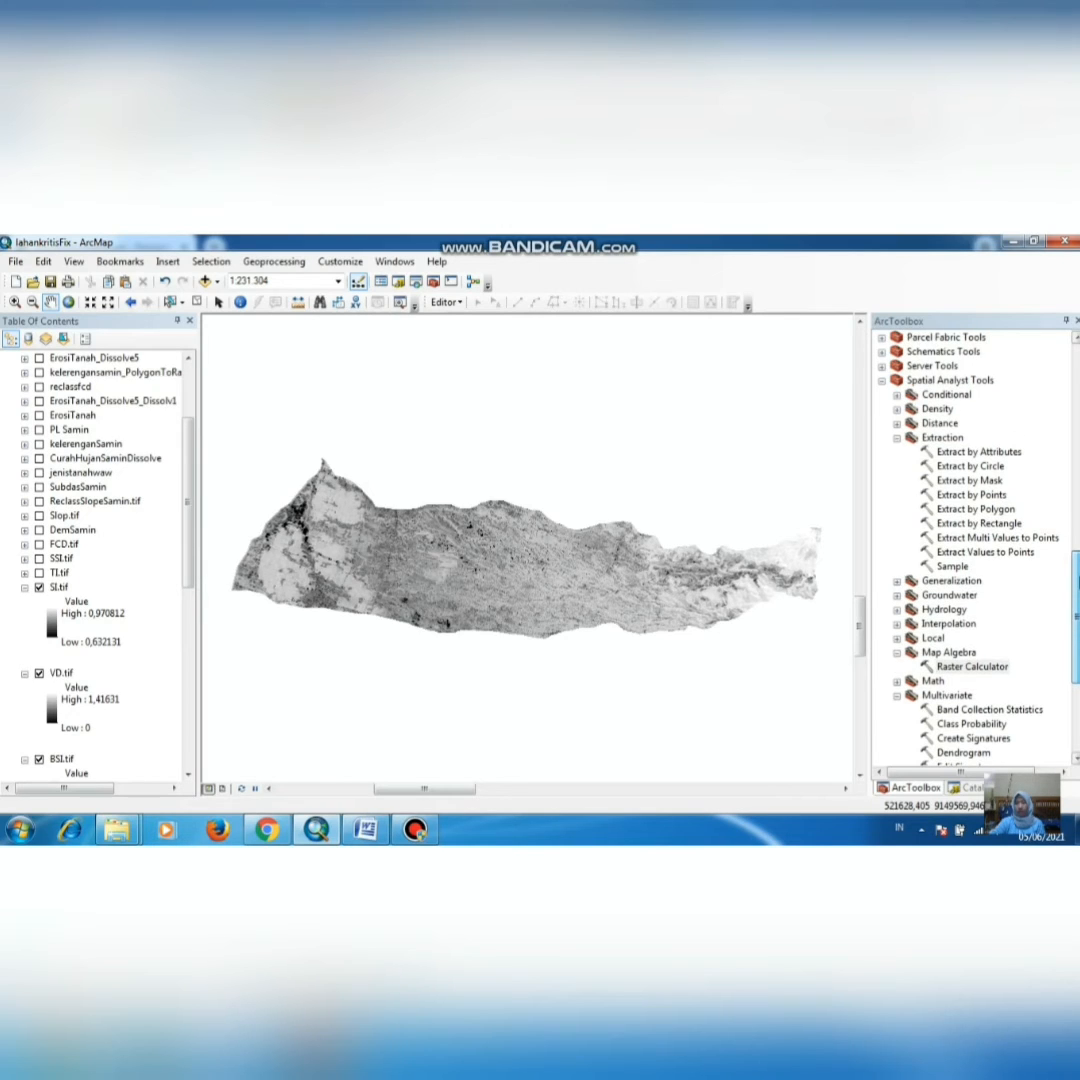
click(950, 380)
scroll(975, 520, down, 2)
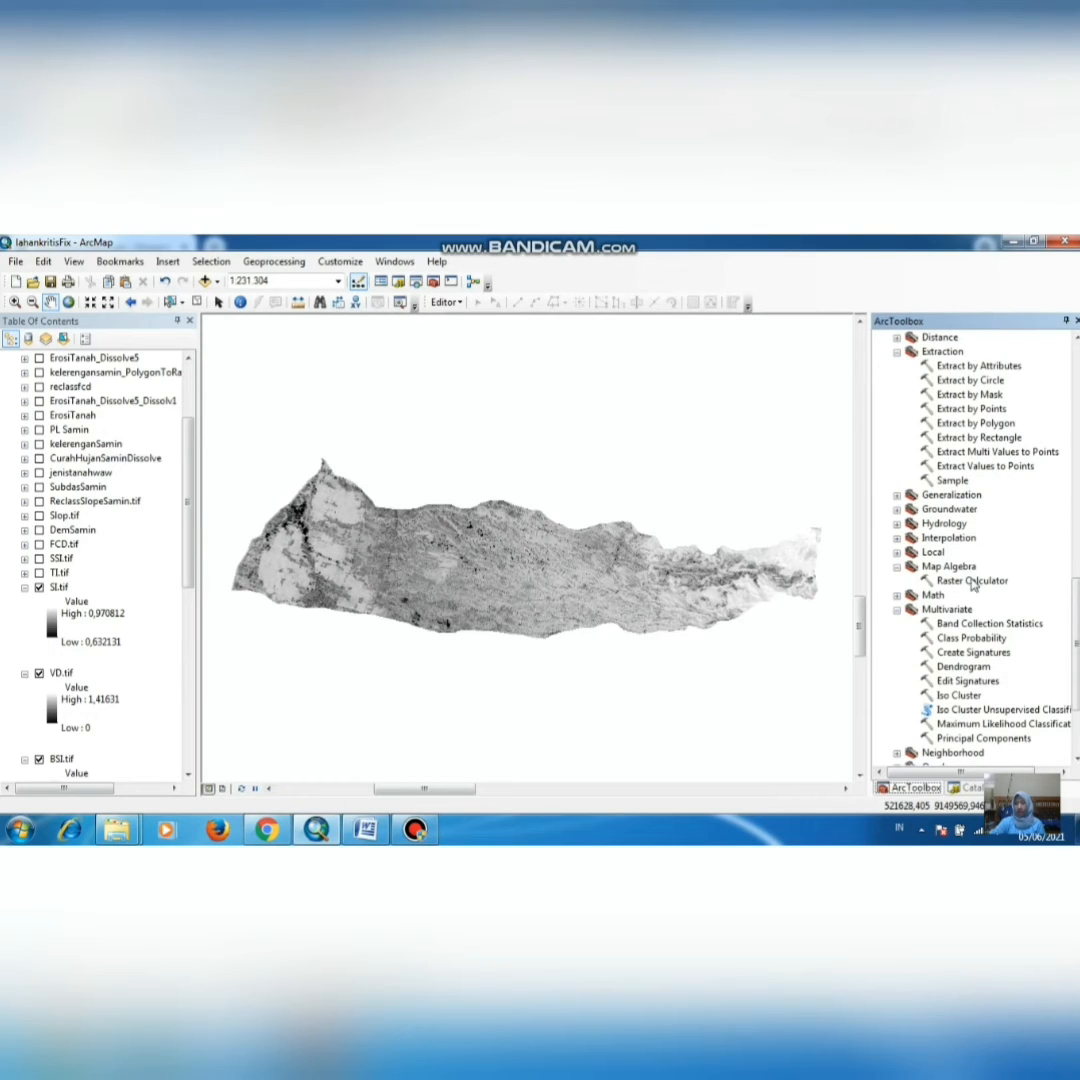
click(962, 567)
double_click(968, 581)
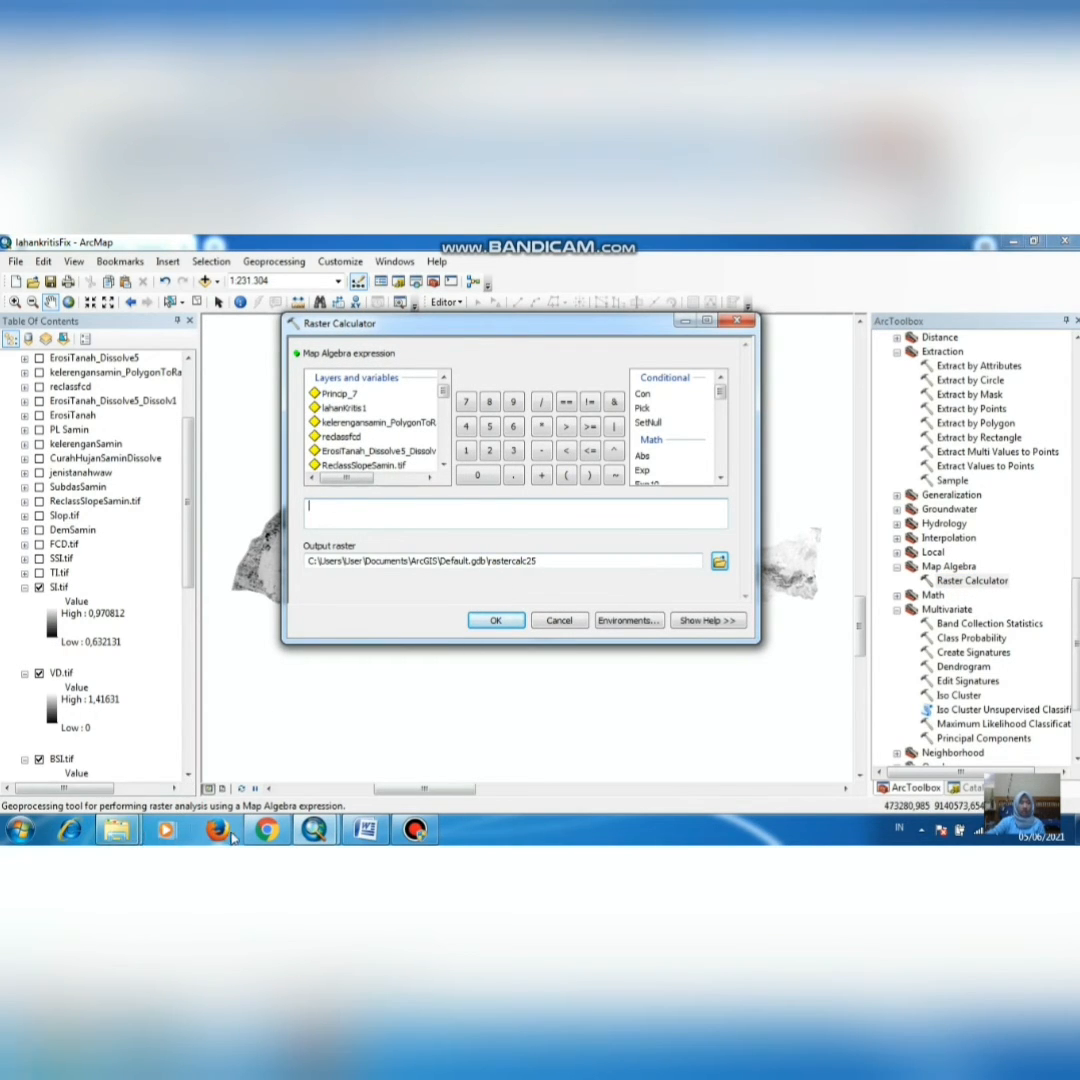
Step: Switch to the lecture PDF in Chrome and read the temperature index formula and band 10 radiance values on page 39
mouse_move(267, 831)
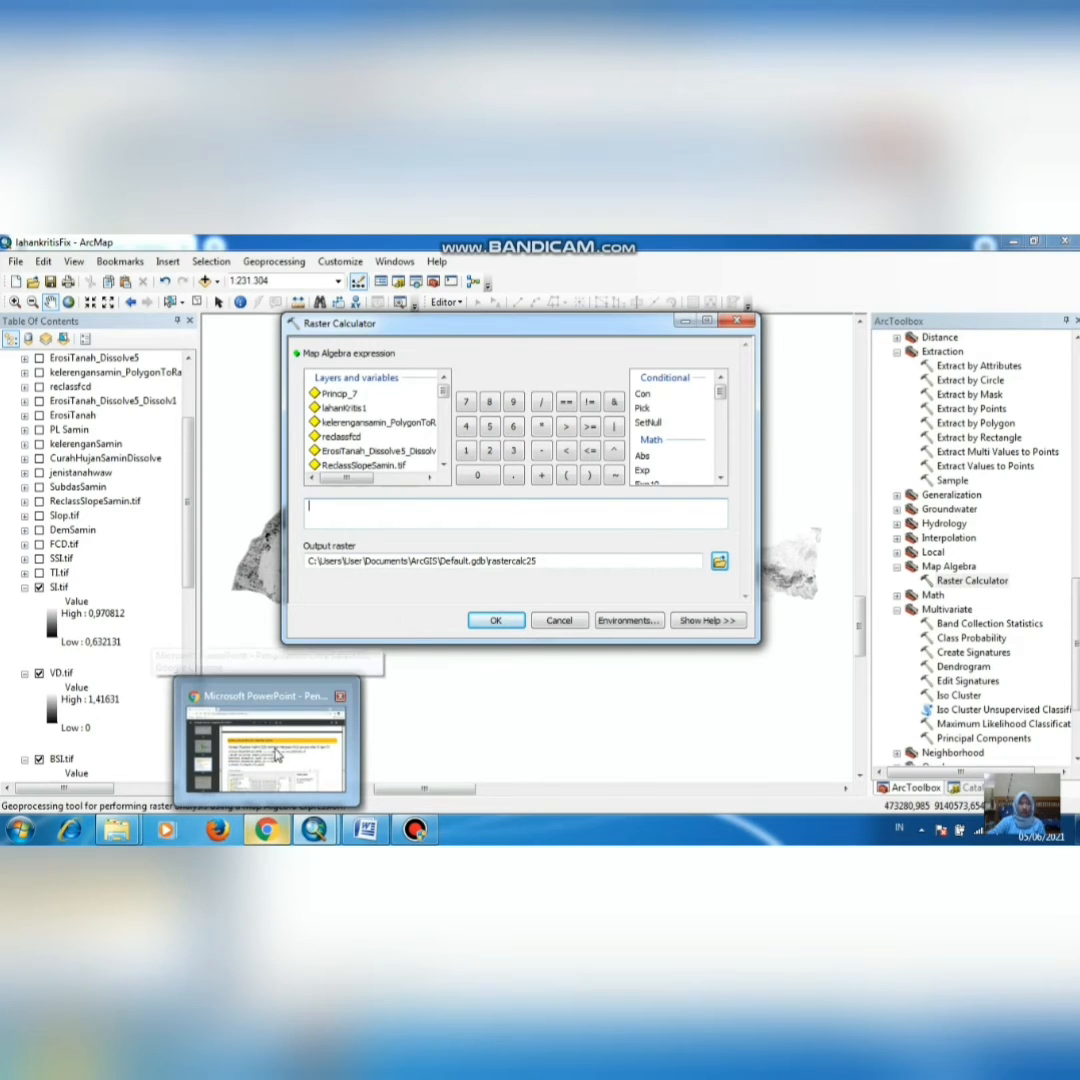
click(228, 705)
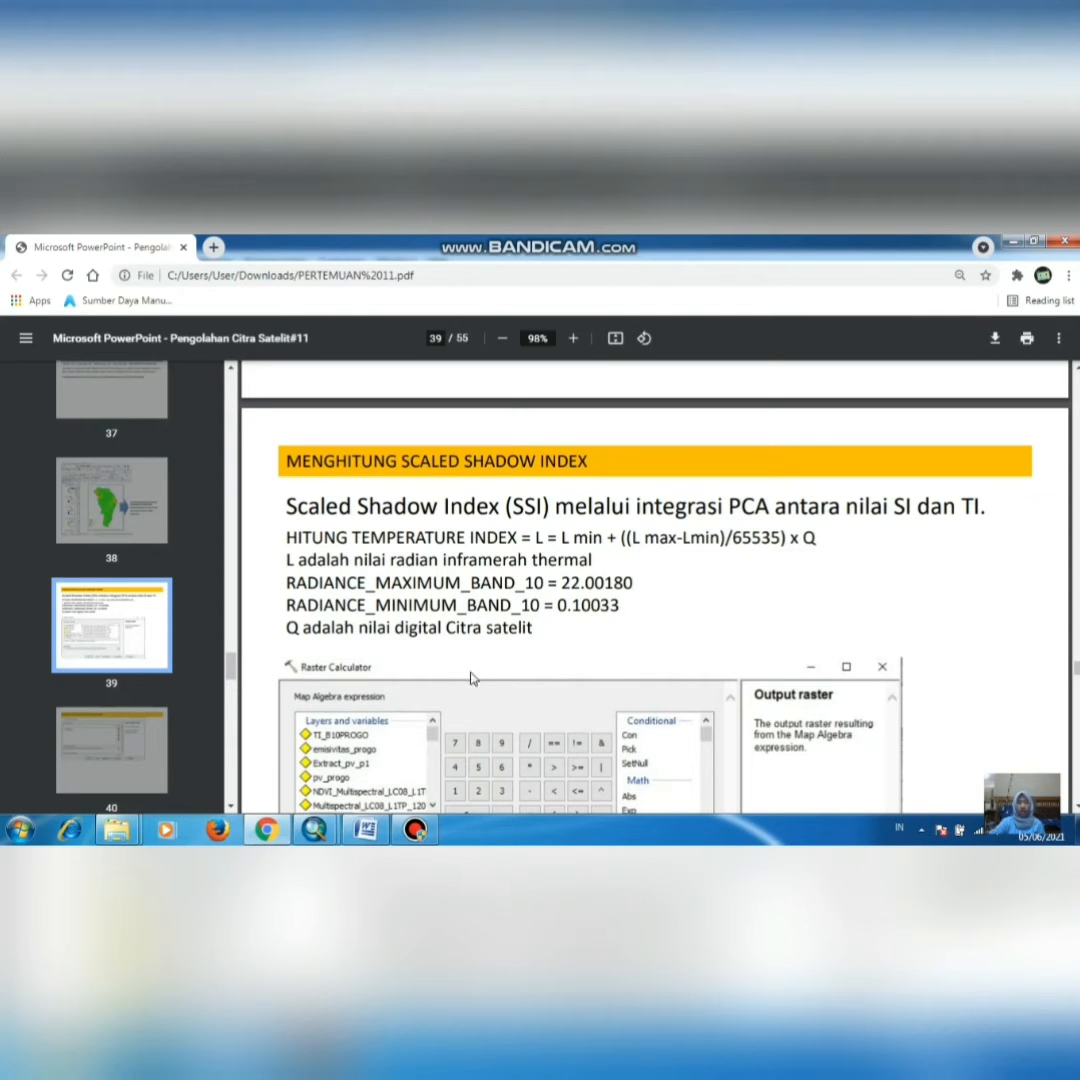
mouse_move(314, 828)
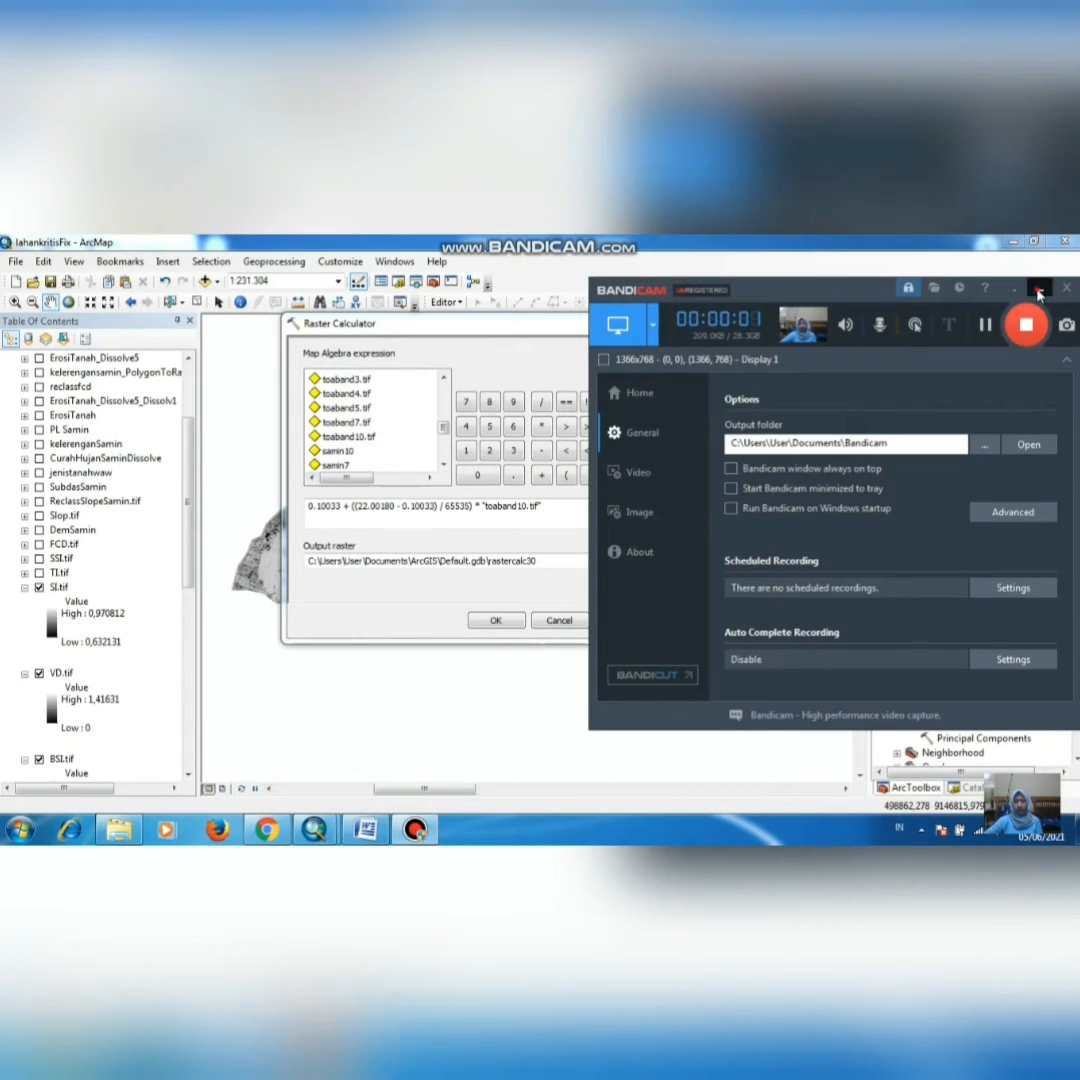
Step: Set the temperature index calculation's output raster to ti in the raster folder
click(1039, 291)
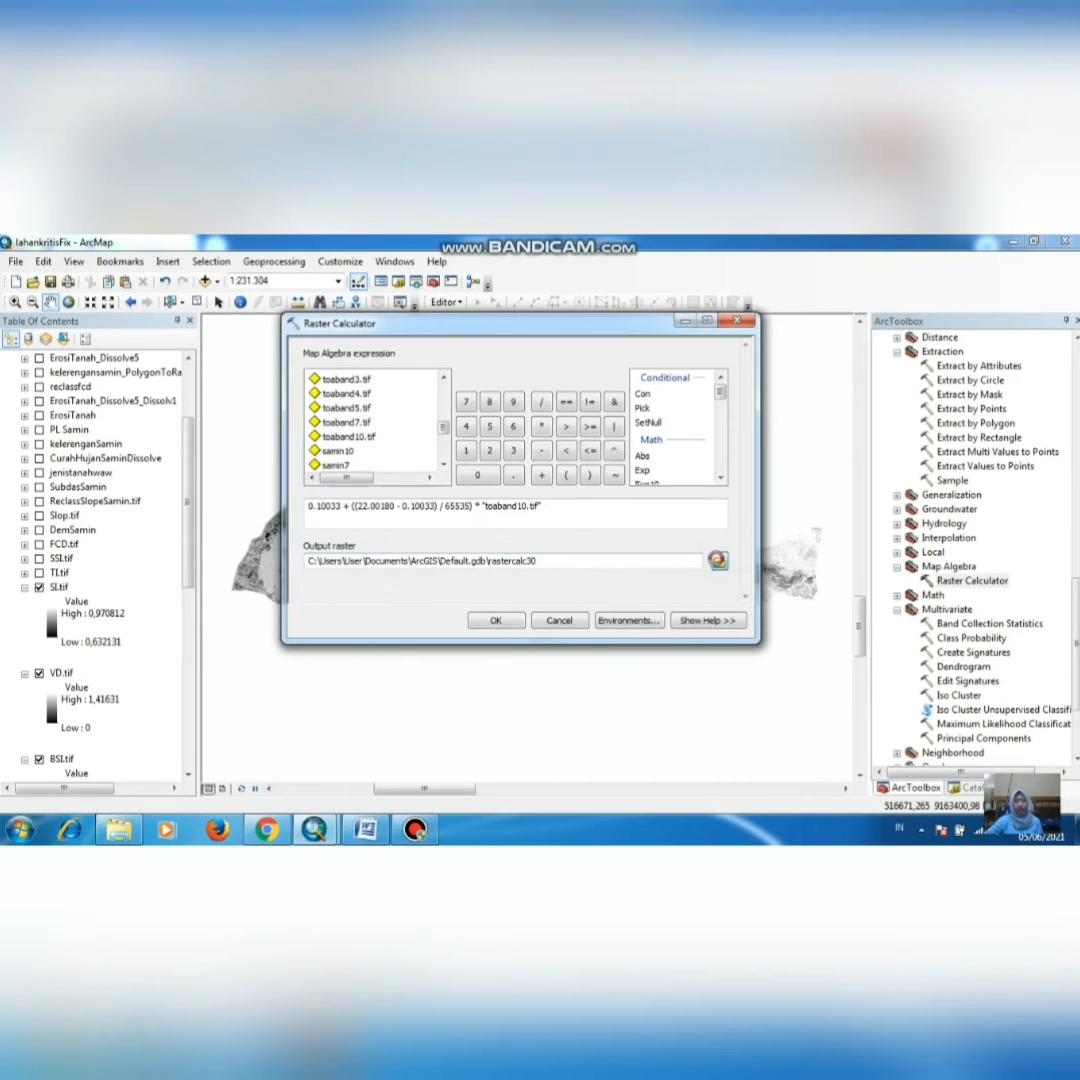
click(719, 563)
click(468, 557)
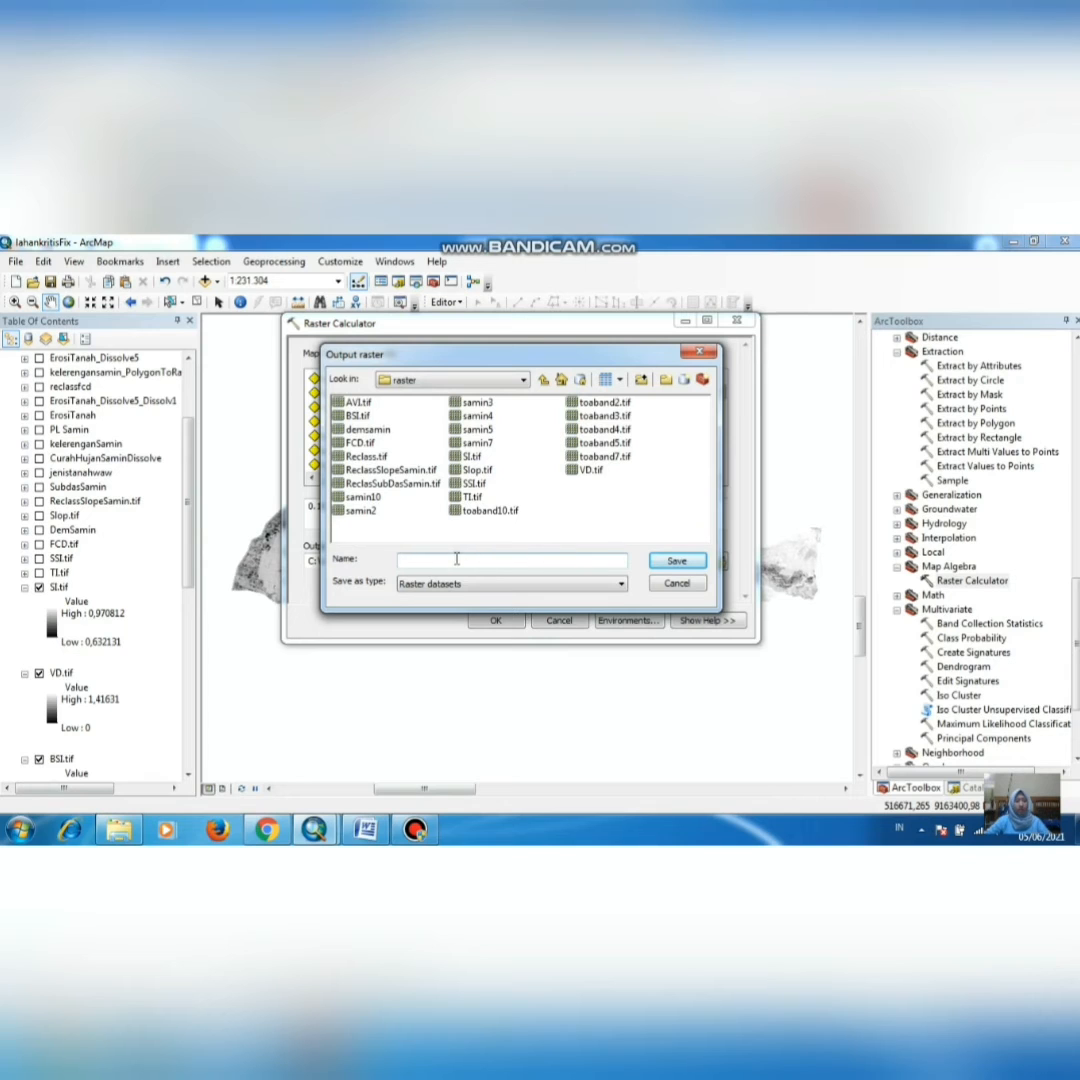
text(ti)
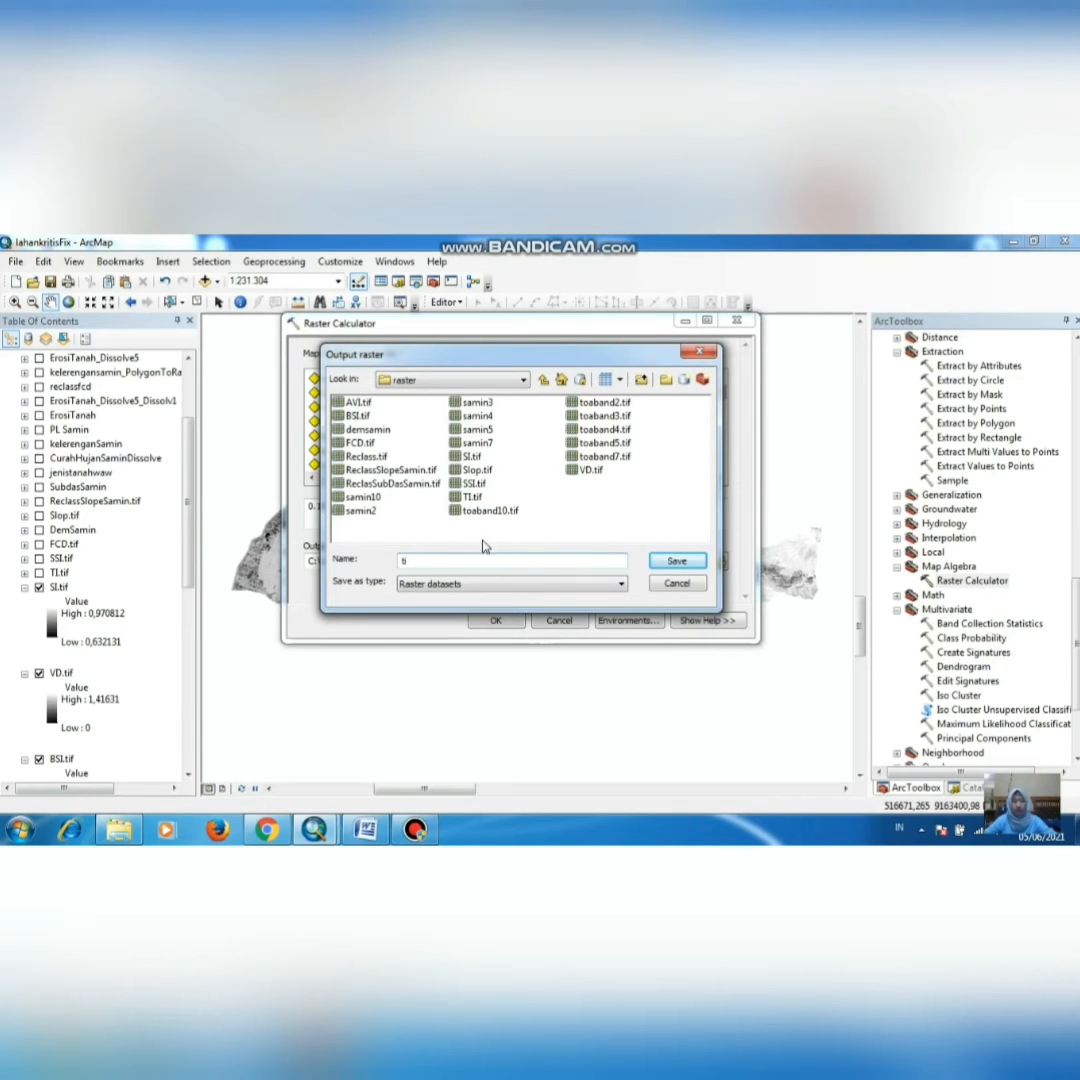
click(660, 562)
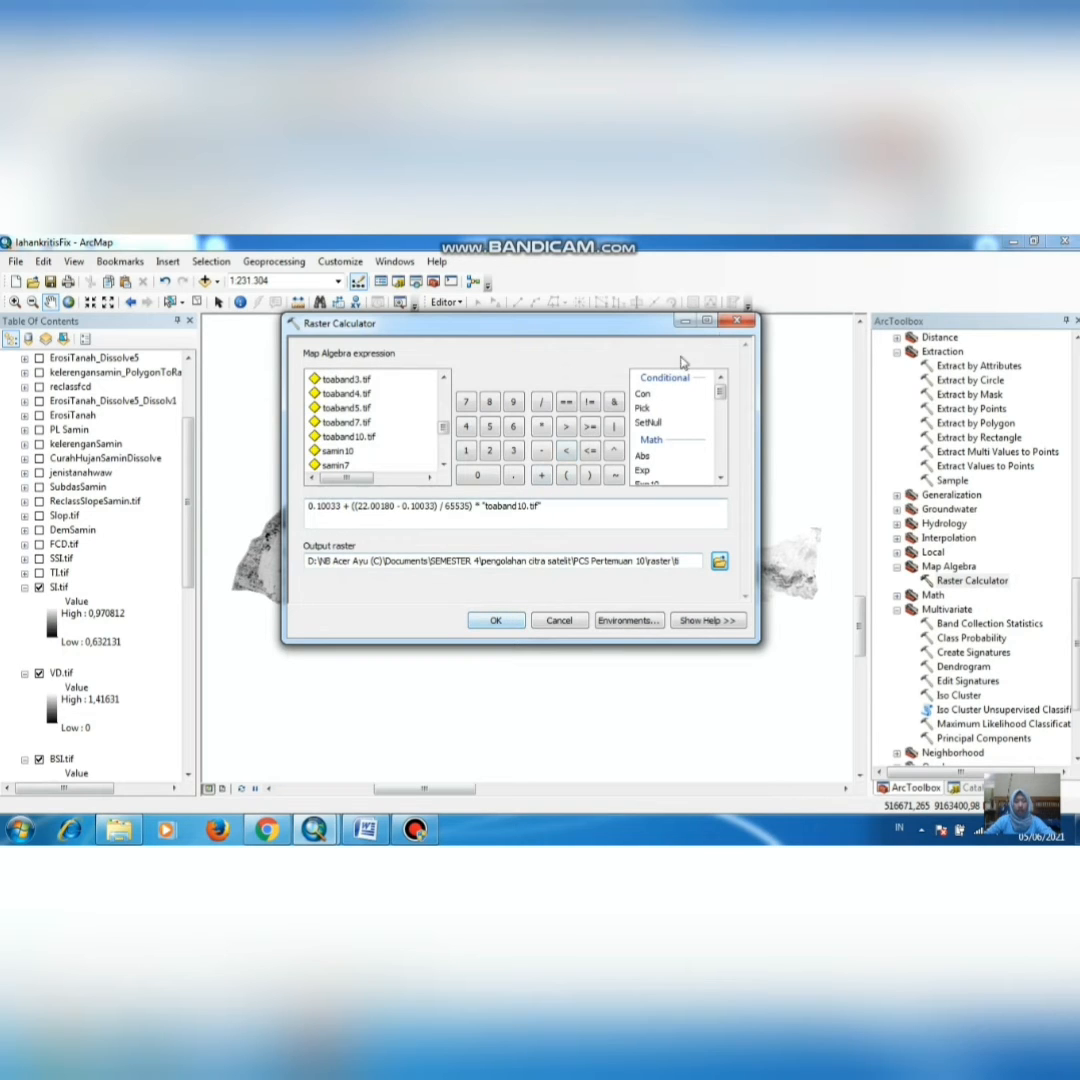
Step: Close the Raster Calculator, then turn on the TI.tif layer and expand its legend
click(736, 324)
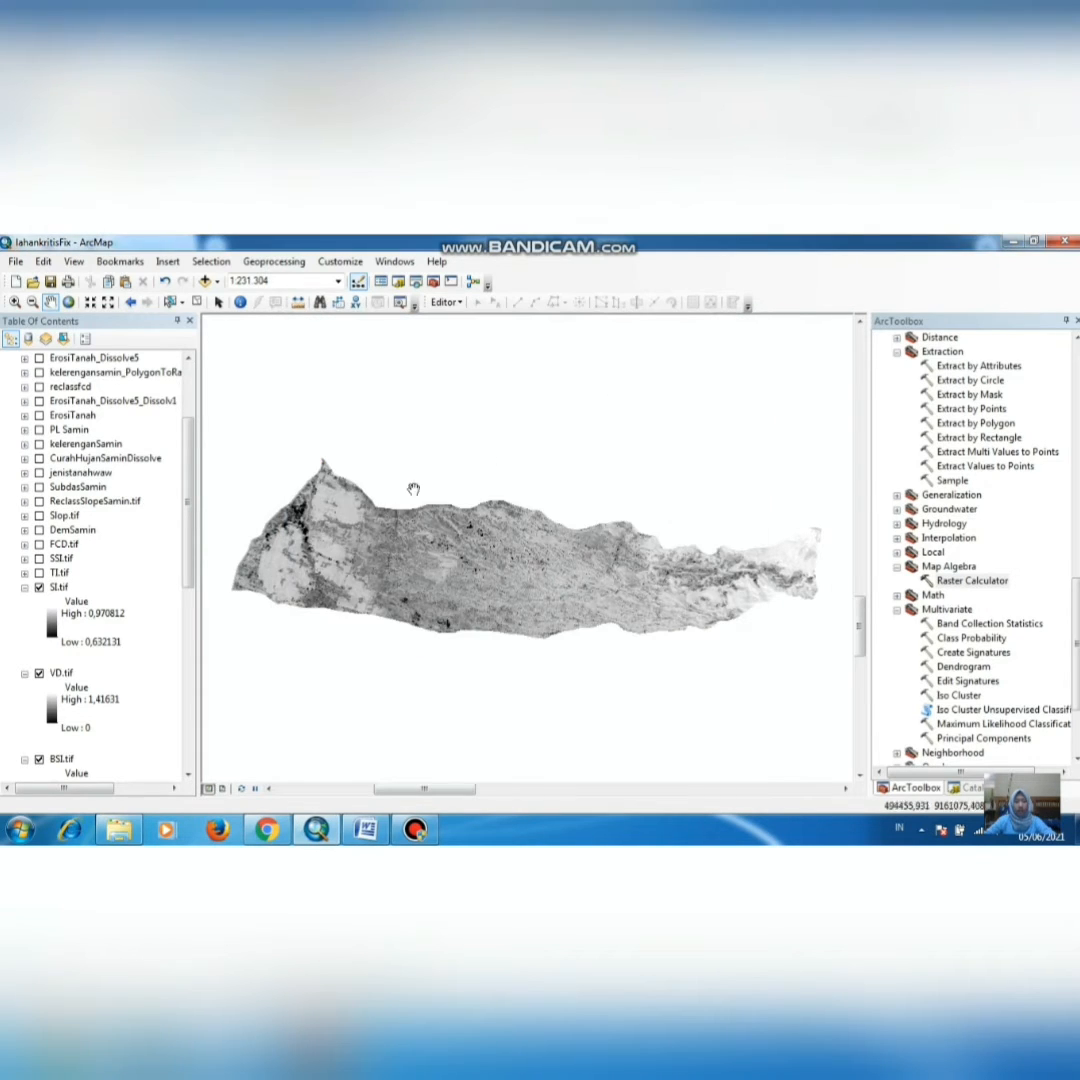
click(39, 573)
click(24, 573)
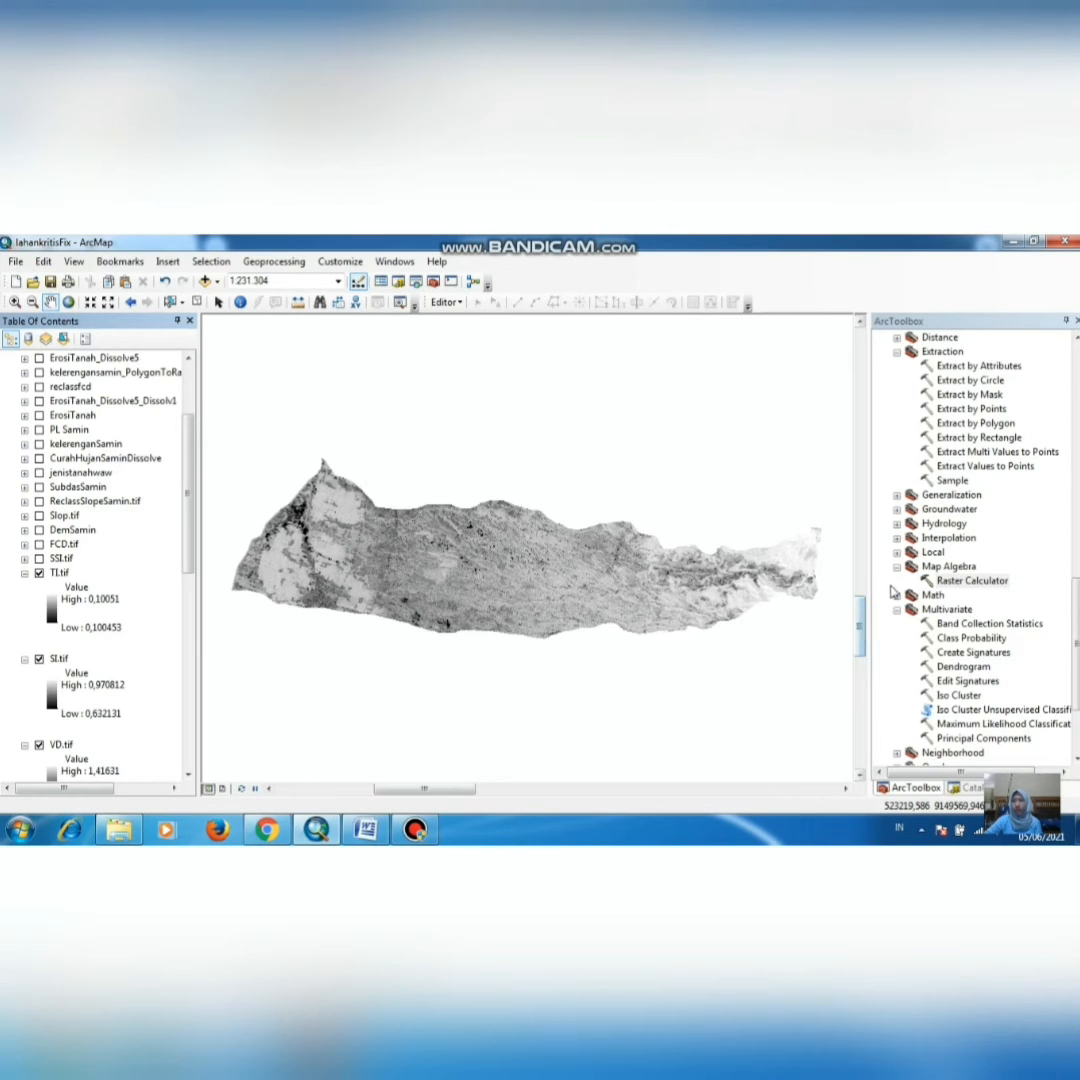
Step: Open the Principal Components tool from the Multivariate toolset and add TI.tif and SI.tif as its input raster bands
scroll(990, 505, up, 2)
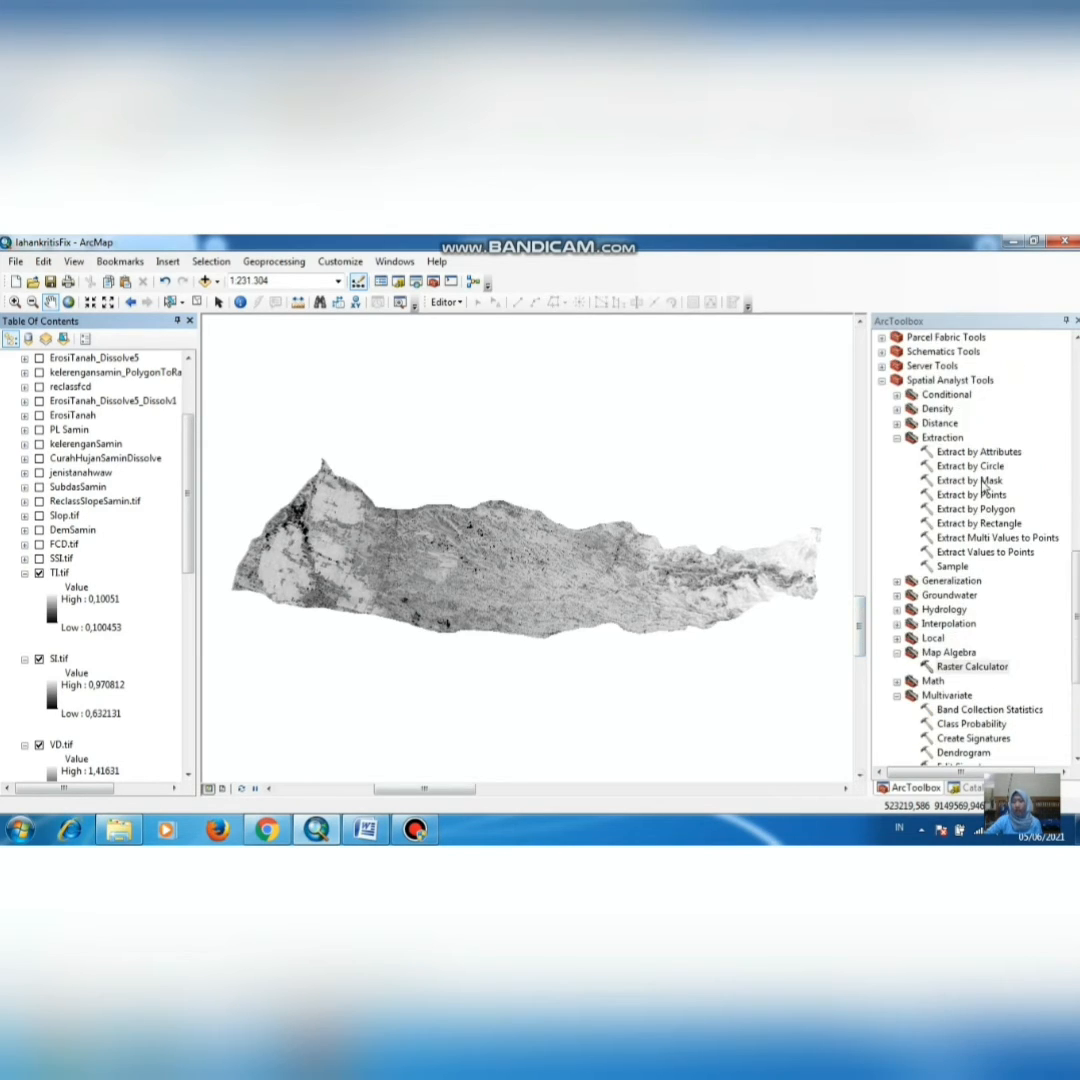
click(945, 380)
scroll(960, 450, down, 3)
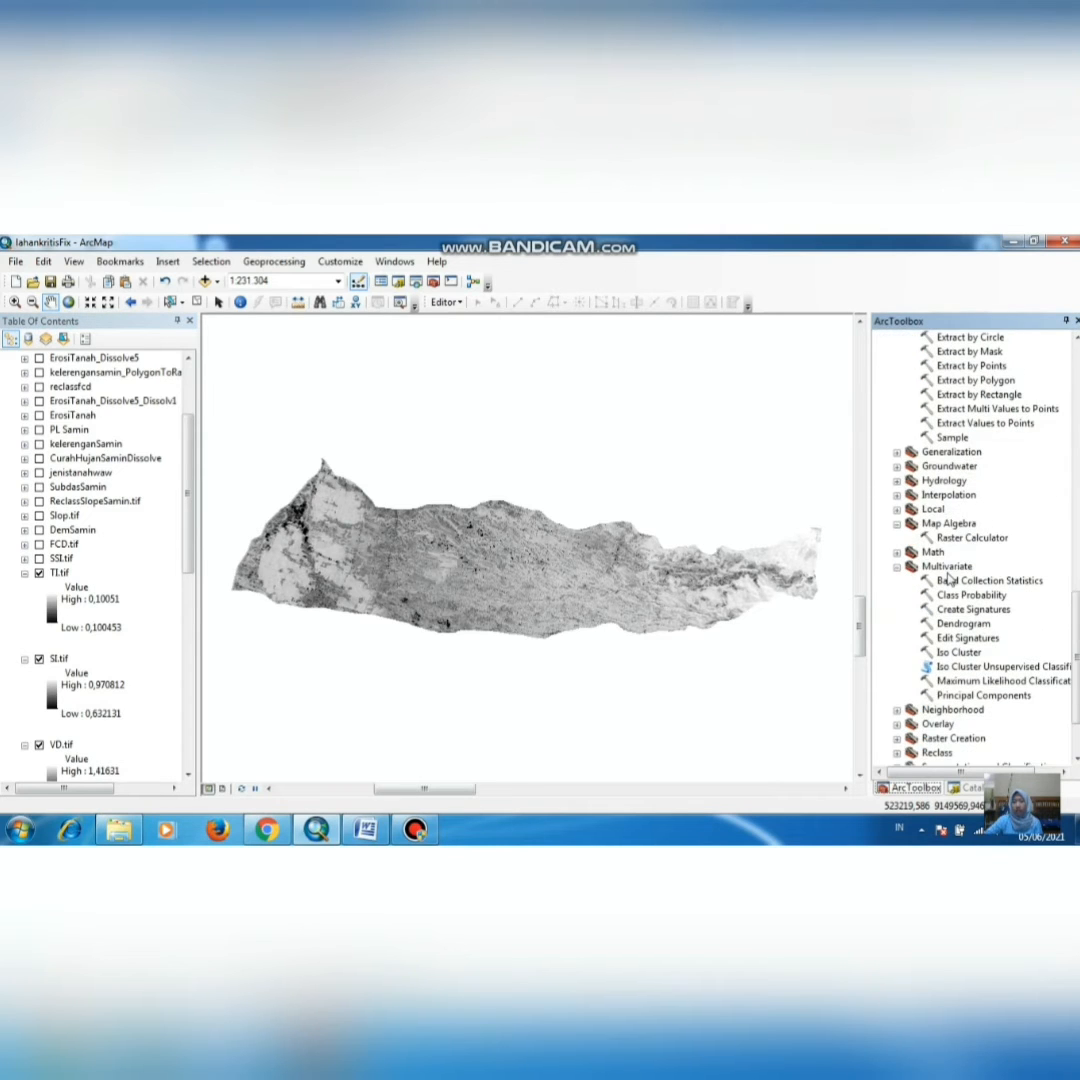
click(946, 567)
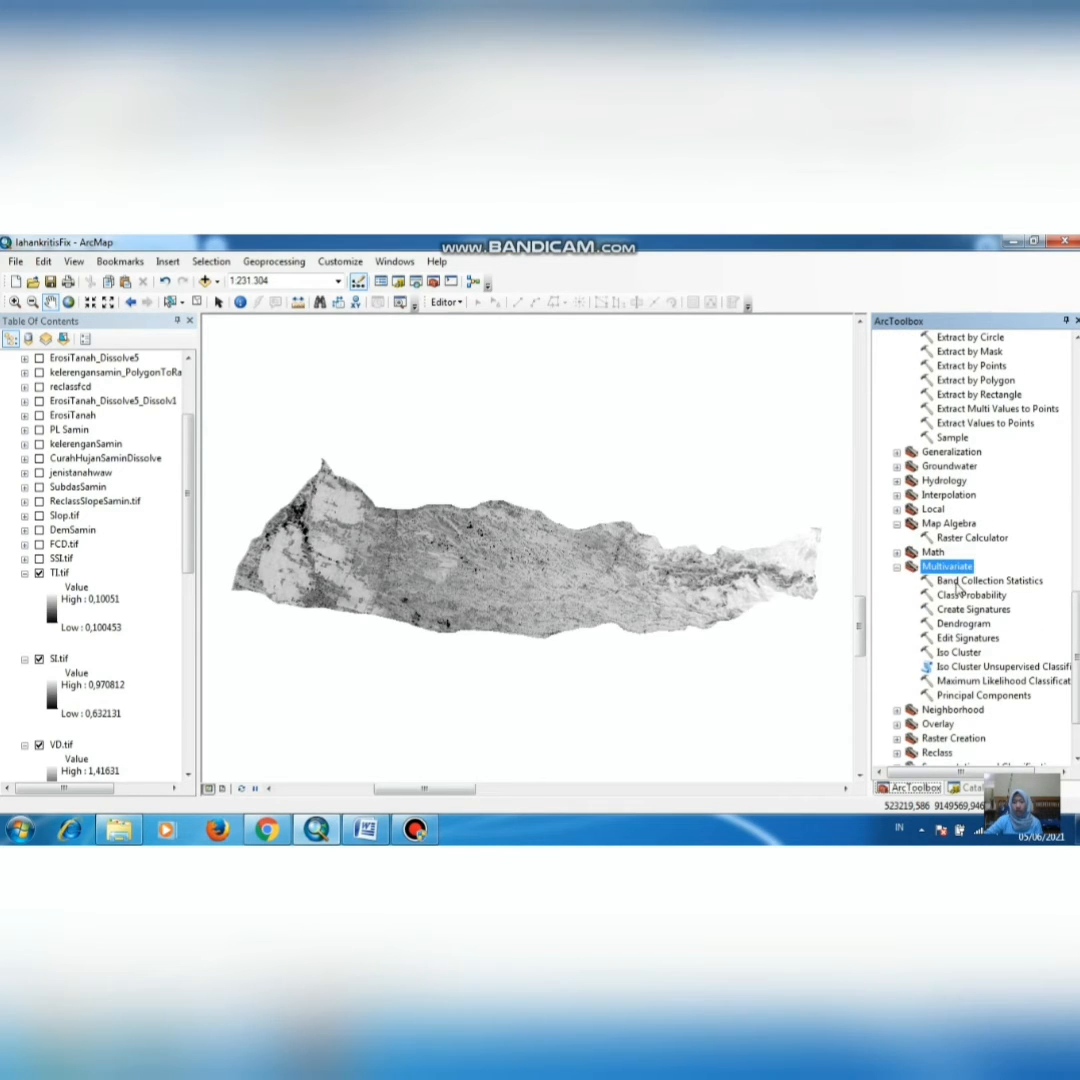
double_click(974, 696)
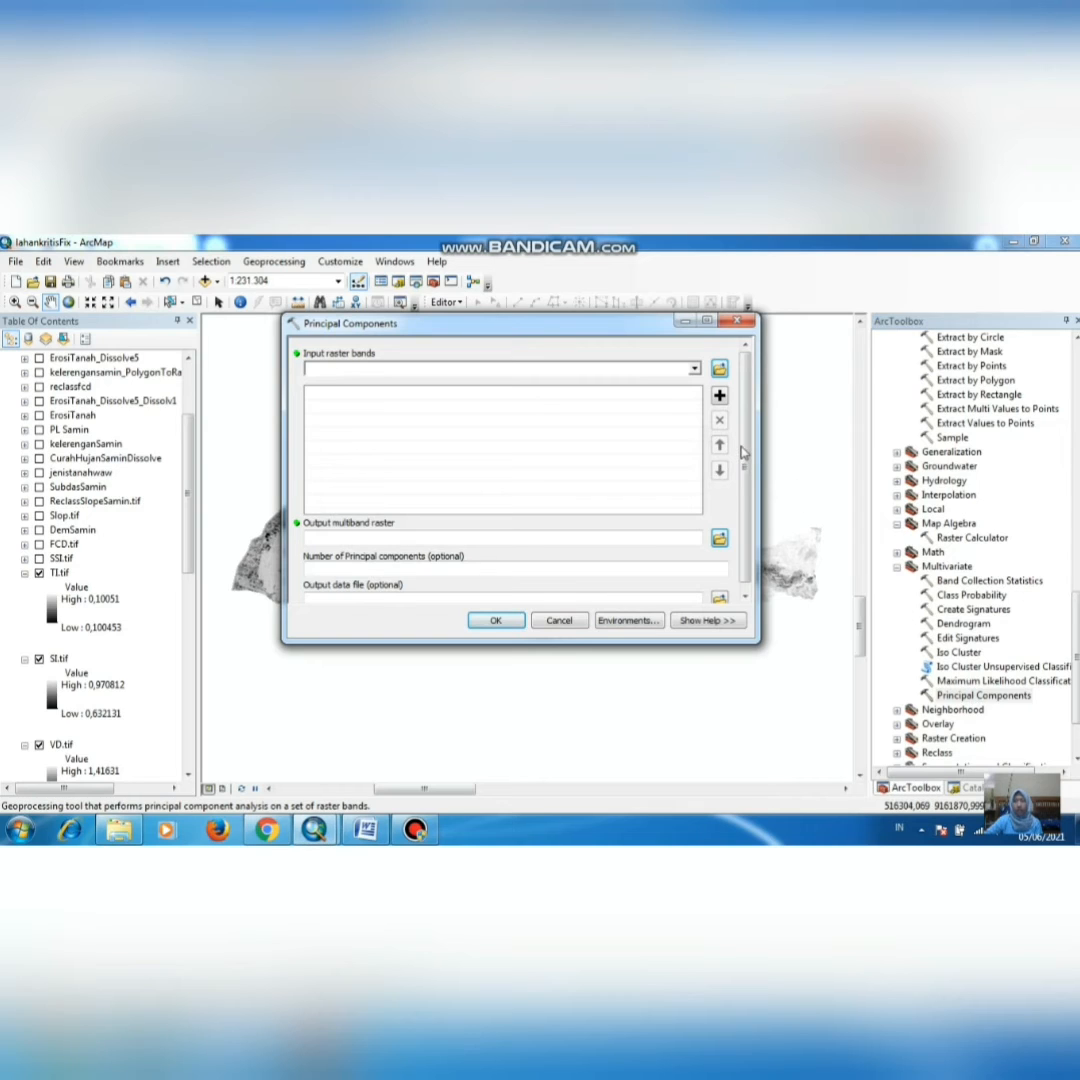
click(694, 369)
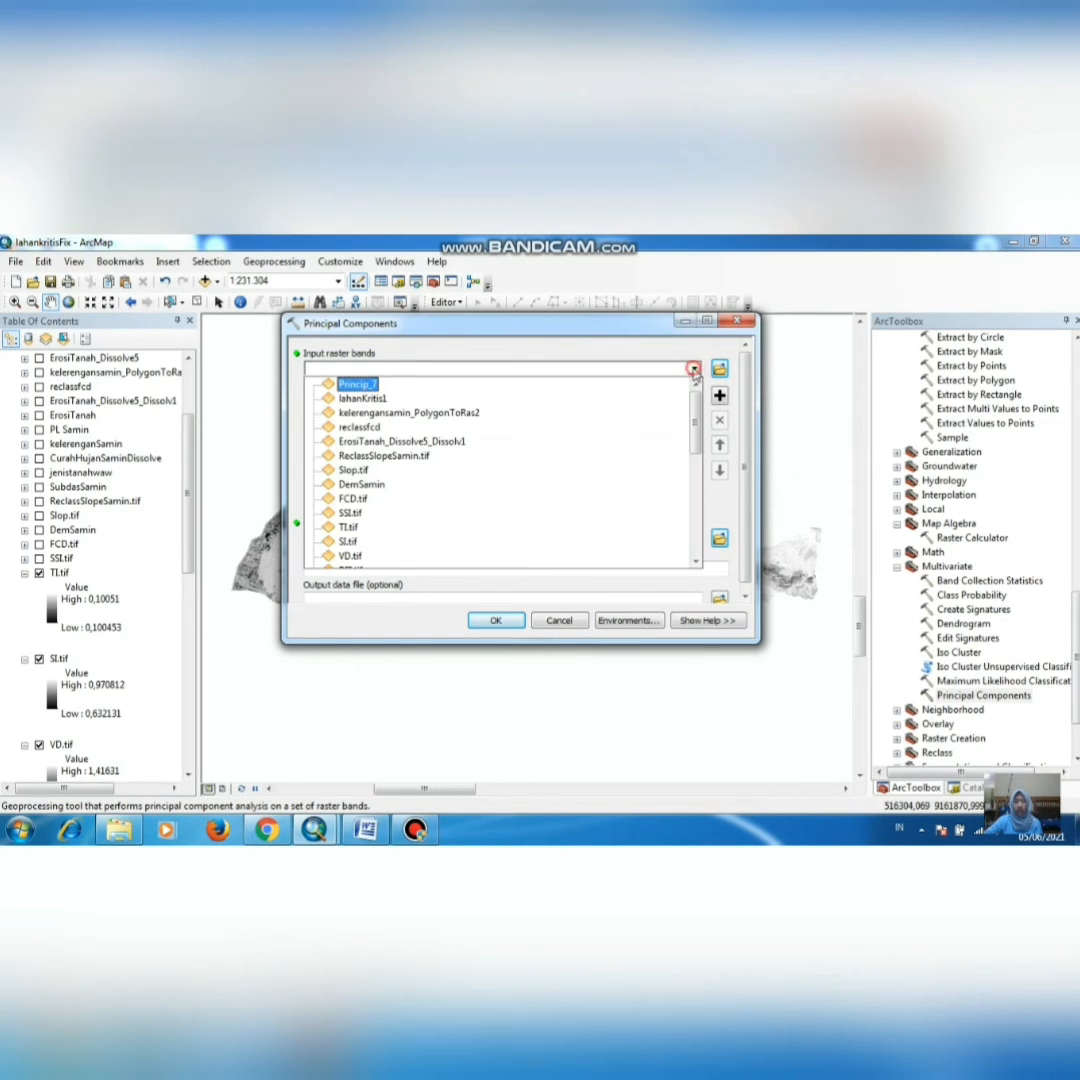
click(360, 527)
click(694, 369)
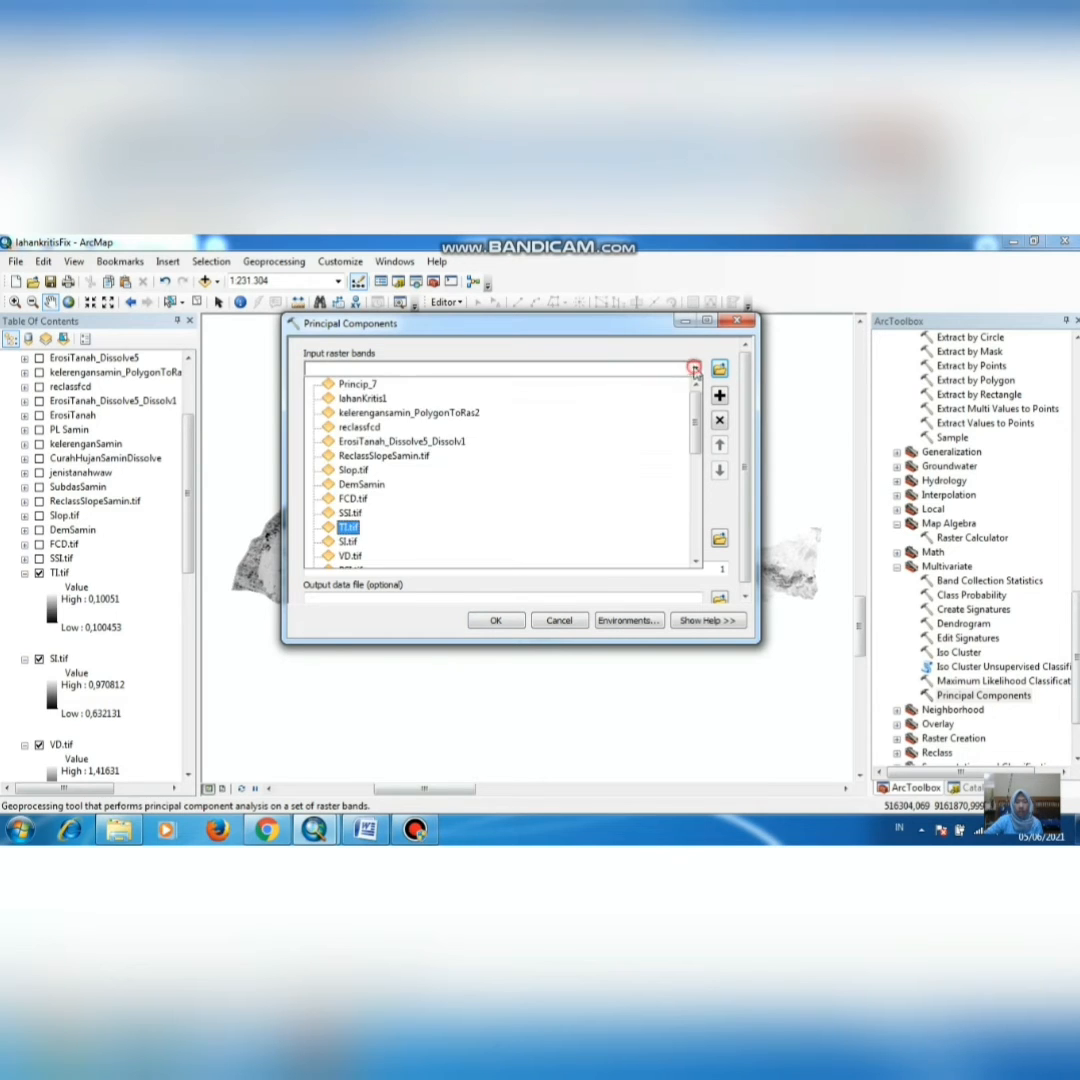
click(356, 541)
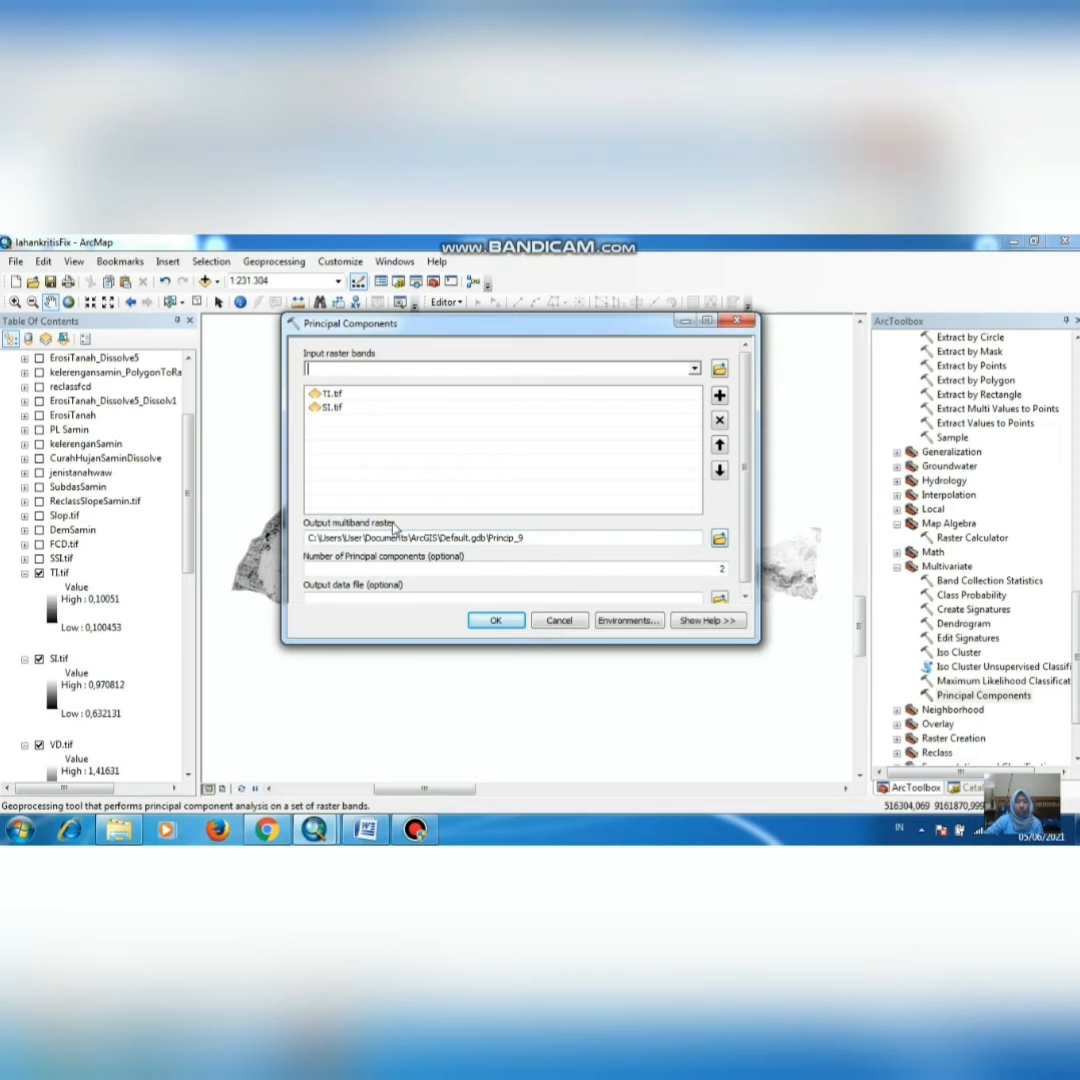
Step: Set the principal components output multiband raster to ssi in the raster folder
click(721, 538)
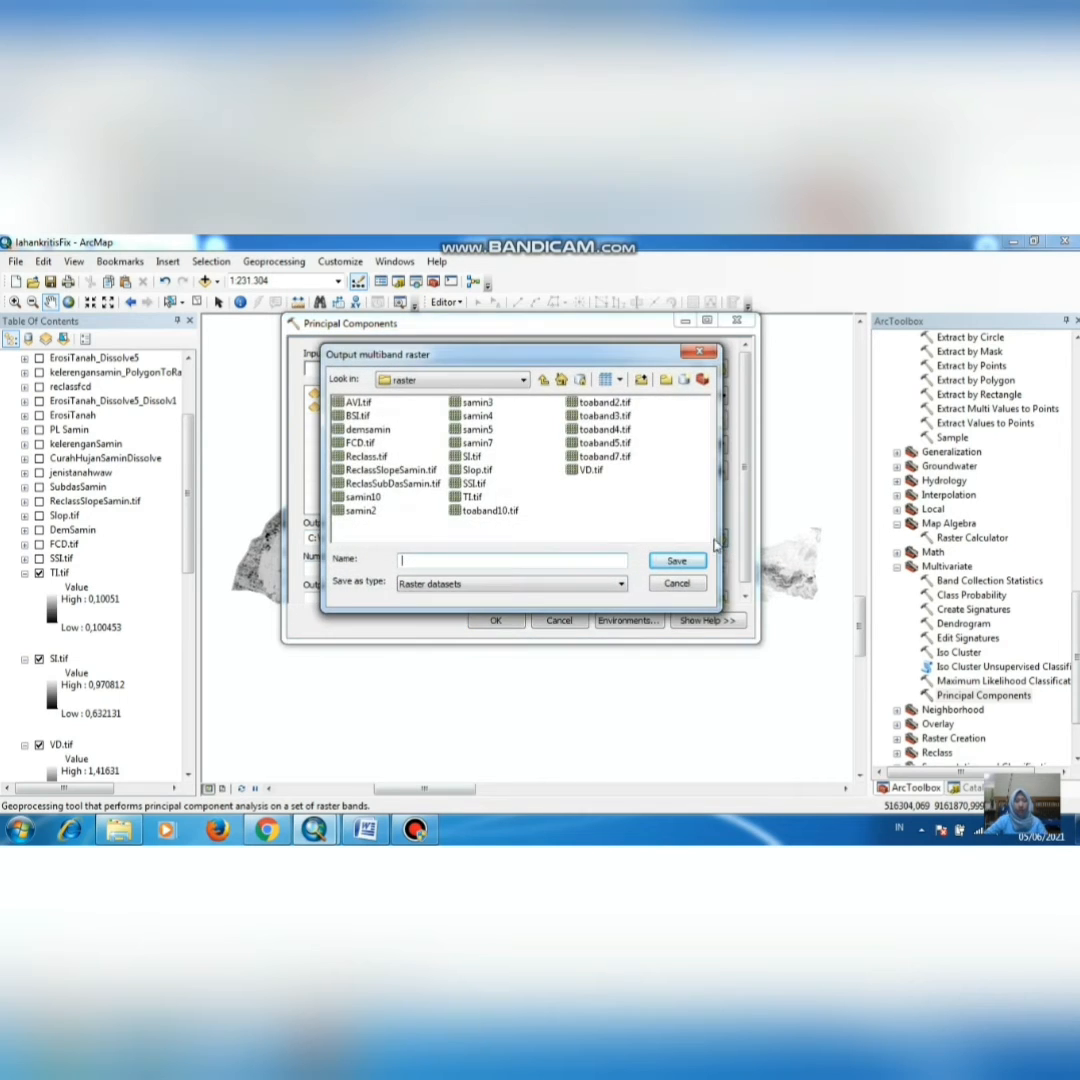
text(ssi)
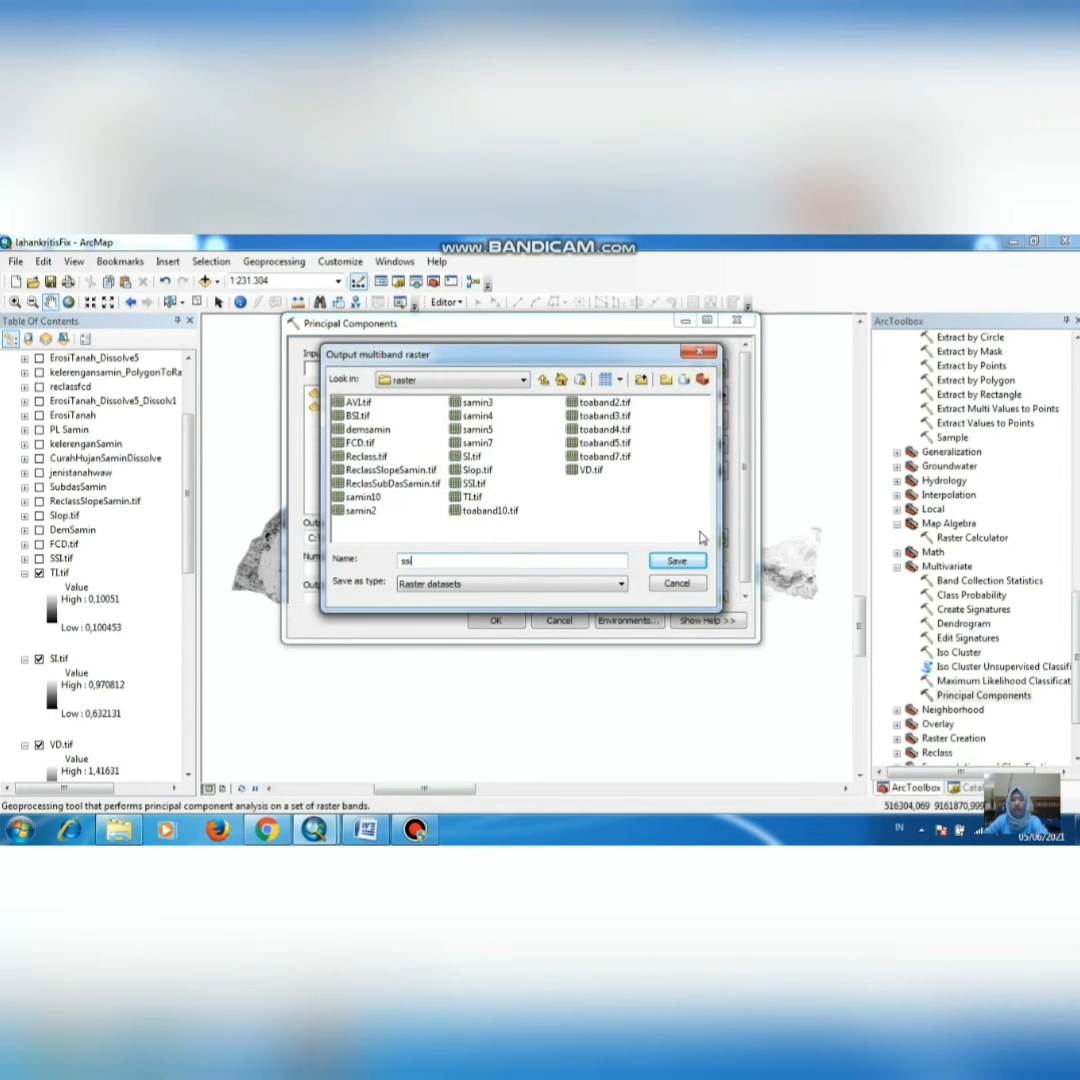
click(677, 560)
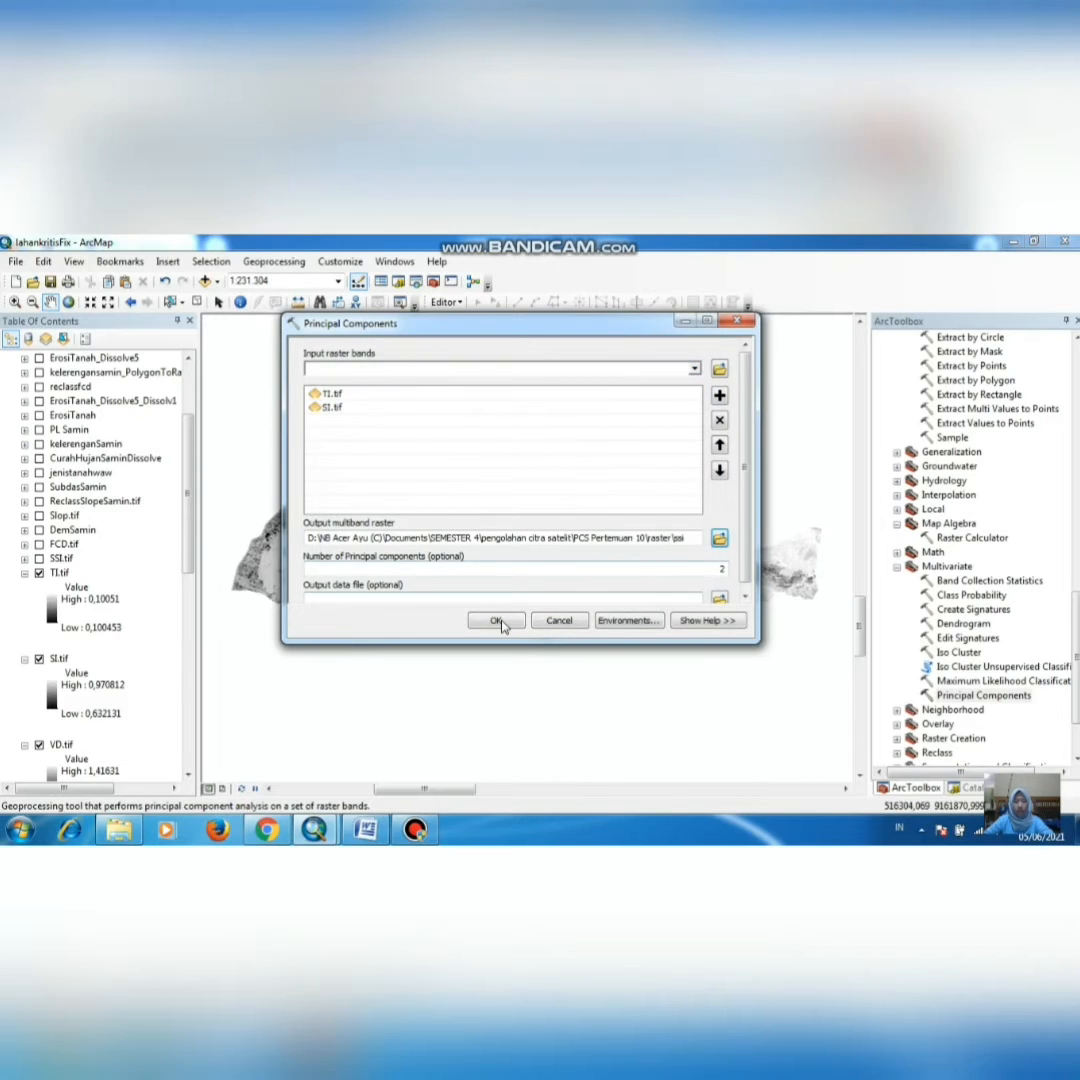
Step: Close the Principal Components tool, turn on the SSI.tif layer and expand its legend
click(729, 321)
click(39, 558)
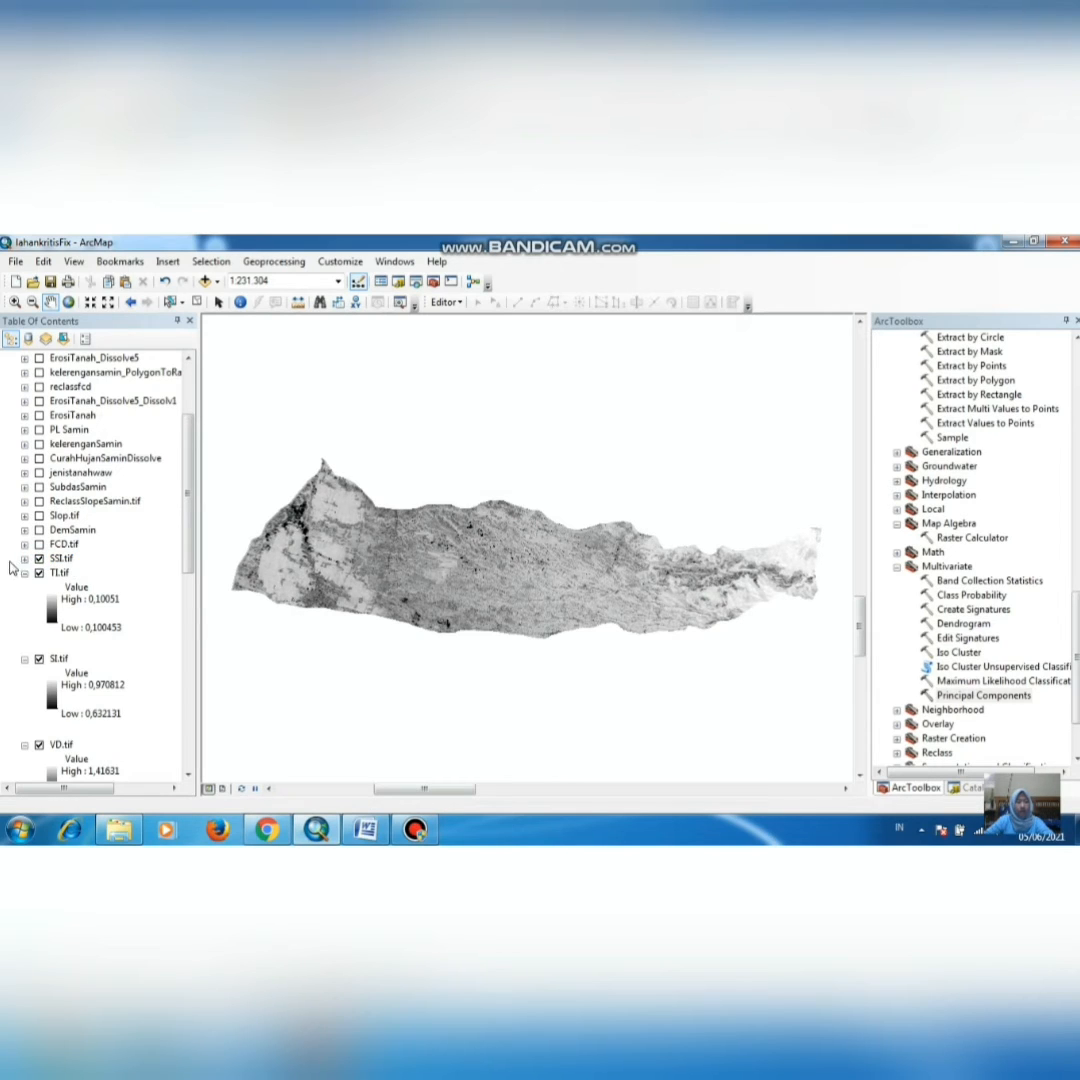
click(25, 559)
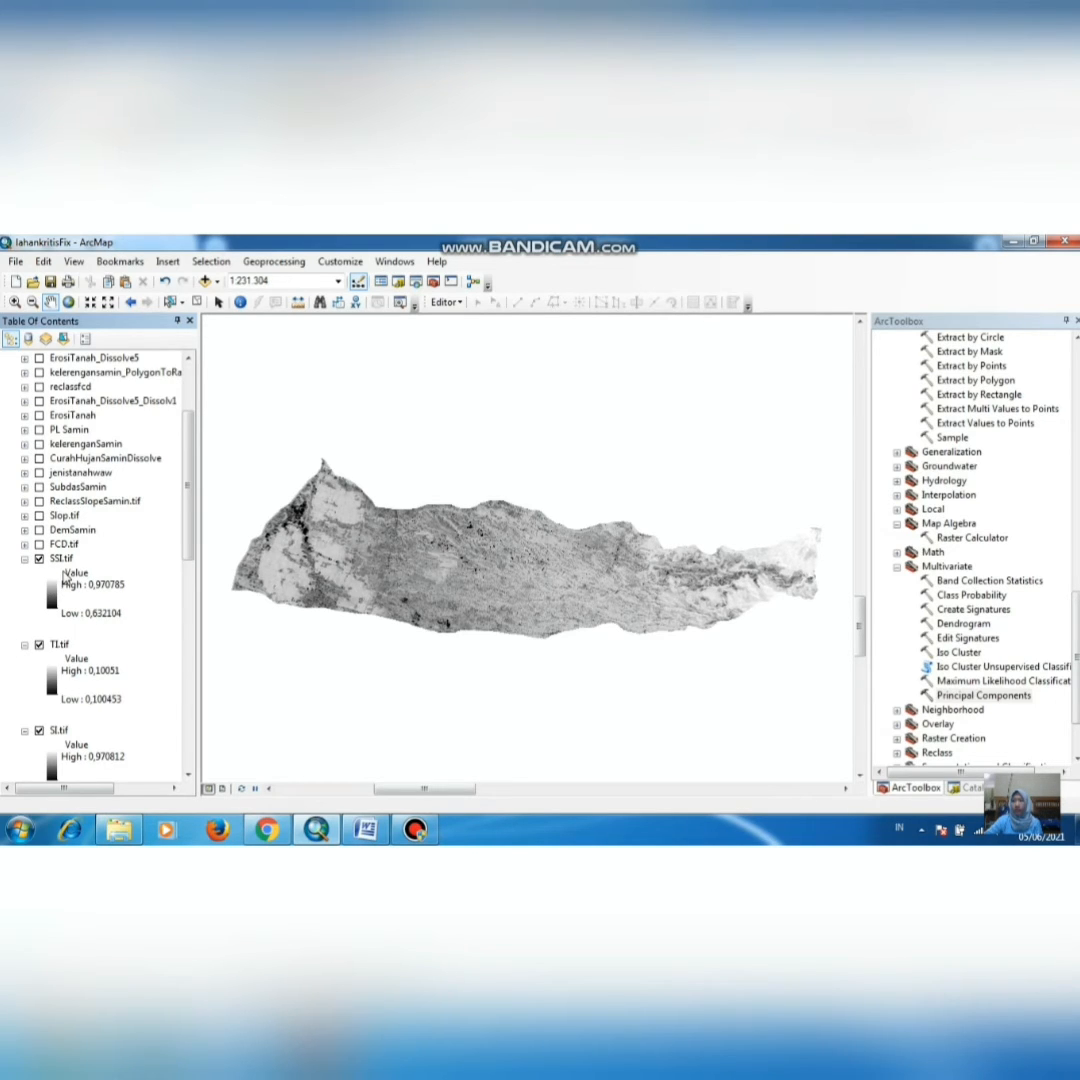
Step: Open the Raster Calculator from the Map Algebra toolset in Spatial Analyst Tools
scroll(940, 380, up, 2)
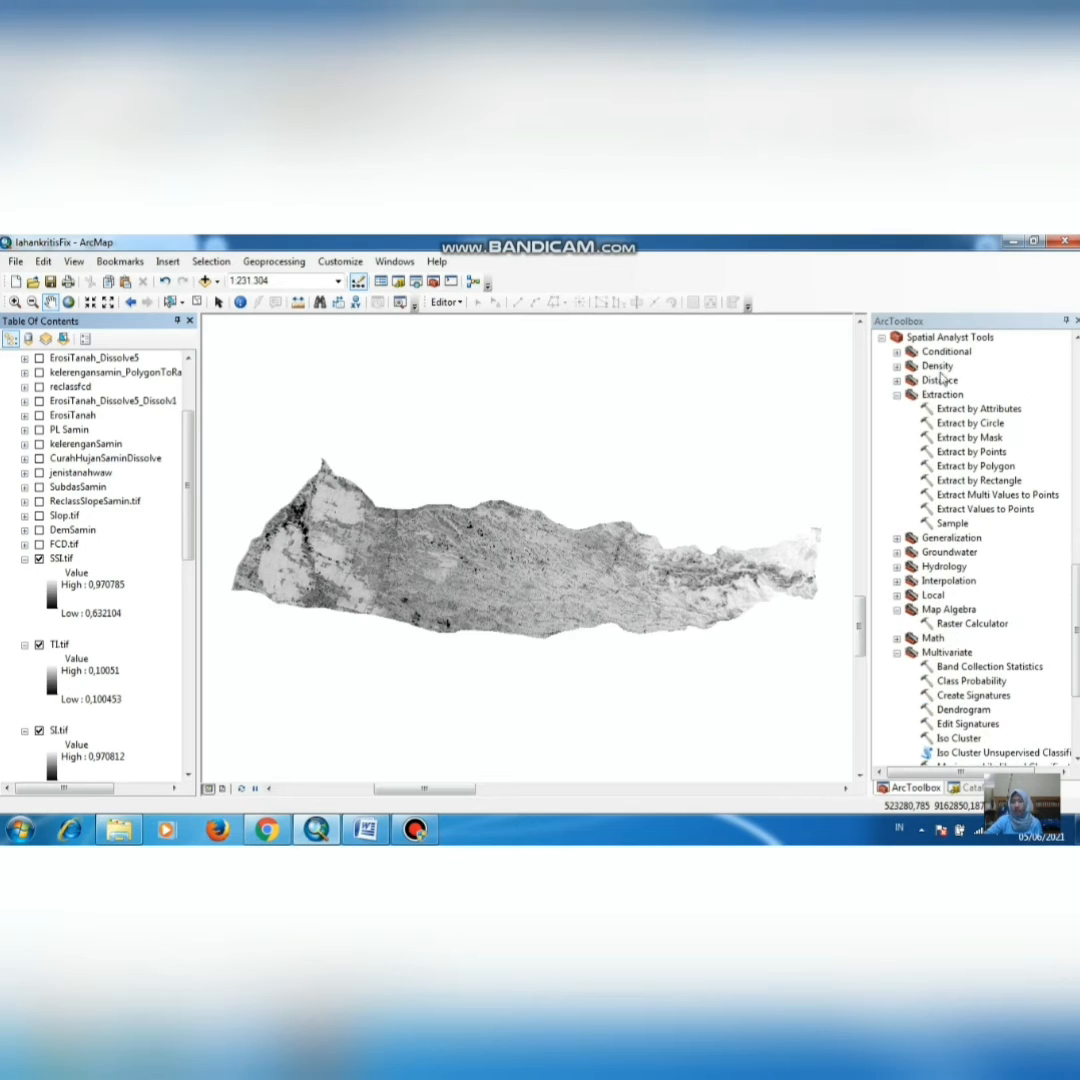
click(931, 339)
scroll(958, 583, down, 1)
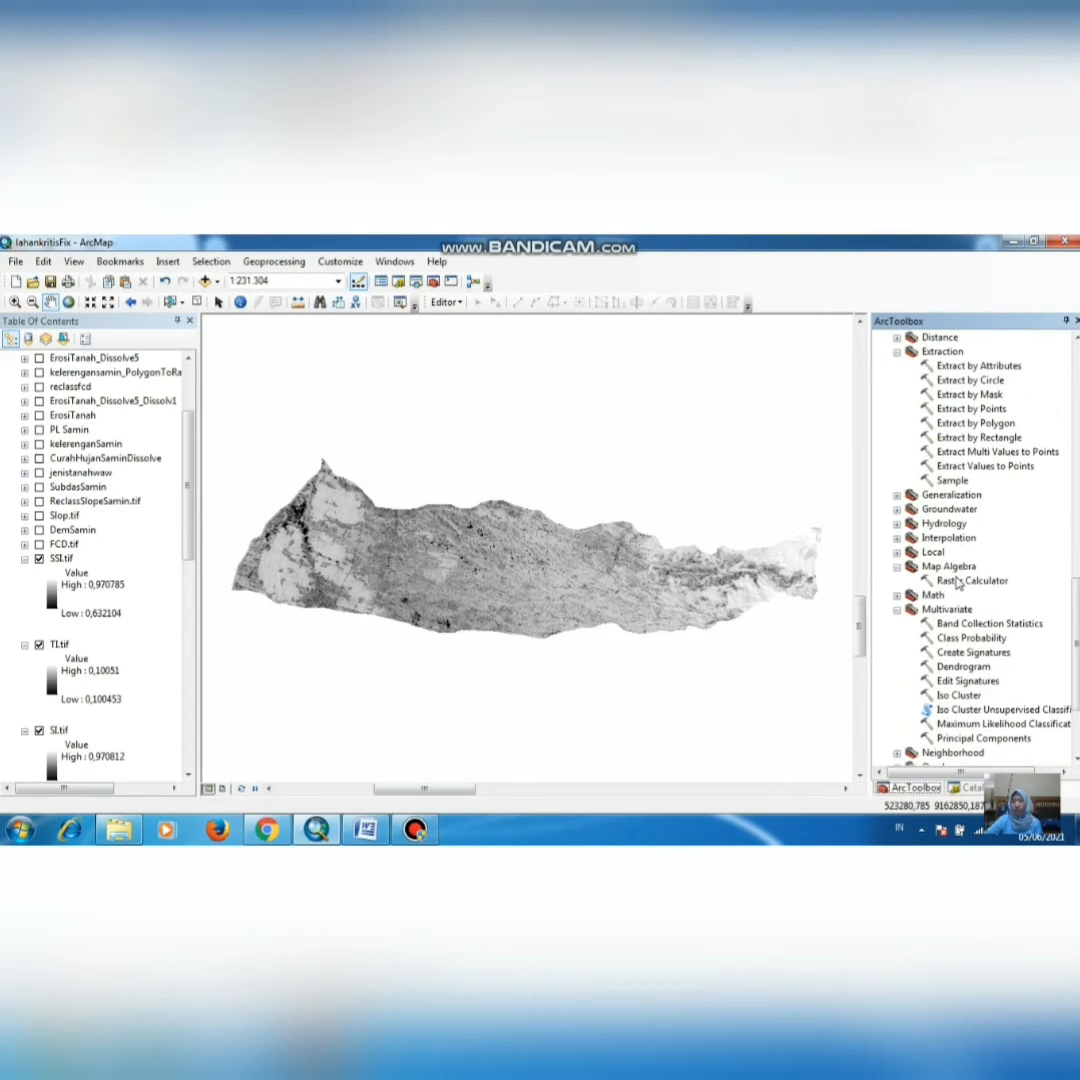
click(950, 567)
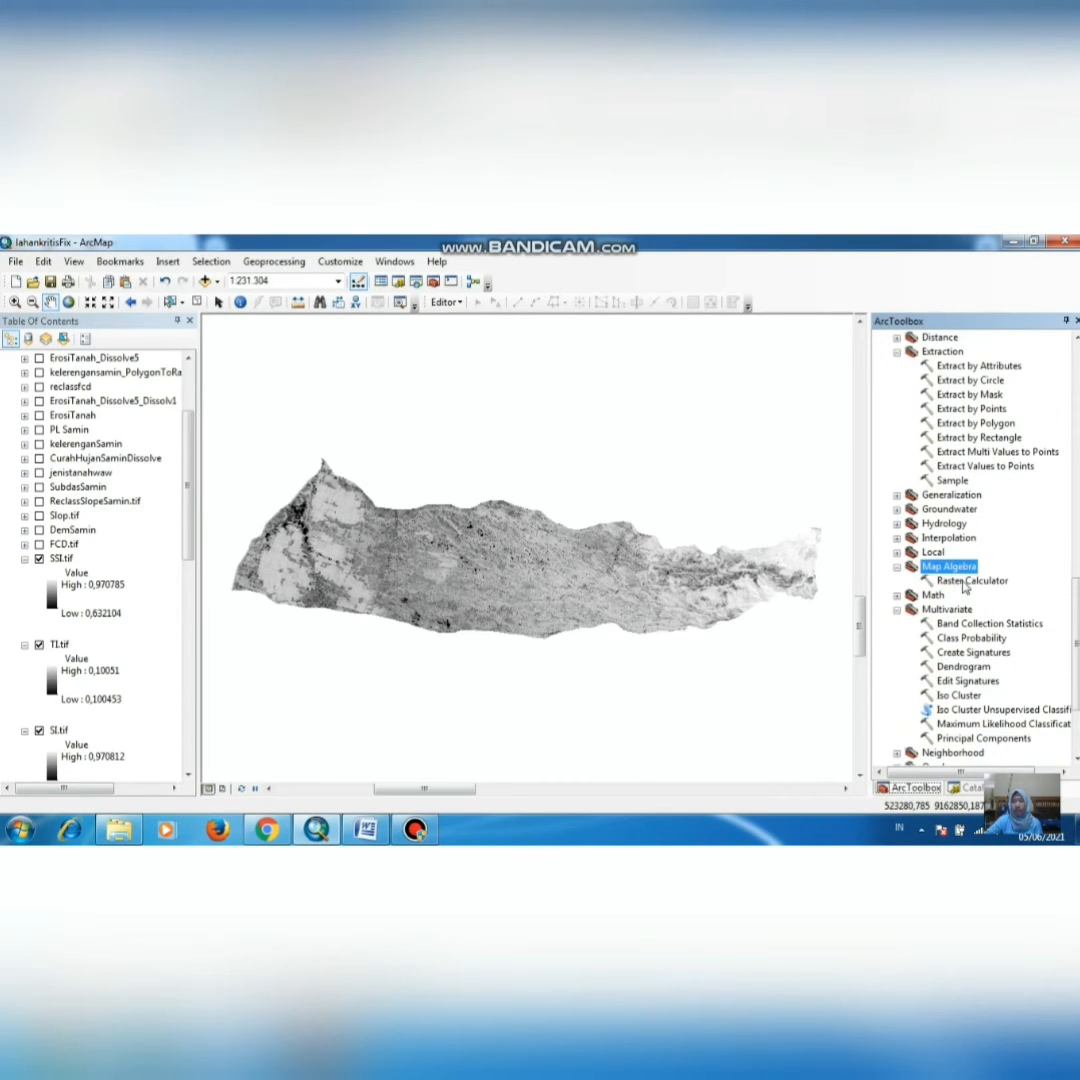
double_click(966, 584)
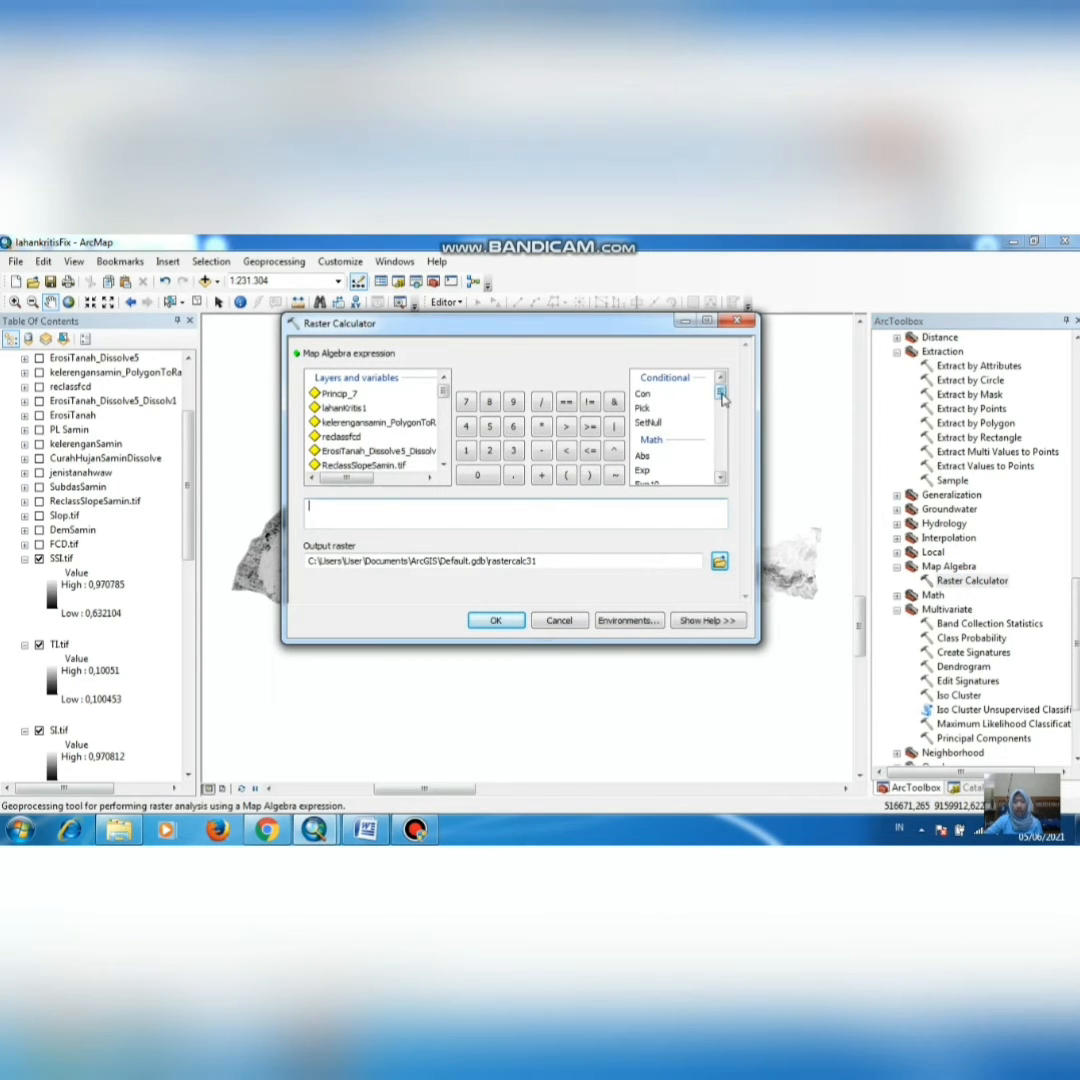
Step: Build the forest canopy density expression SquareRoot("SSI.tif" + "VD.tif" + 1)
mouse_move(722, 393)
mouse_down()
mouse_move(728, 434)
mouse_move(721, 427)
mouse_up()
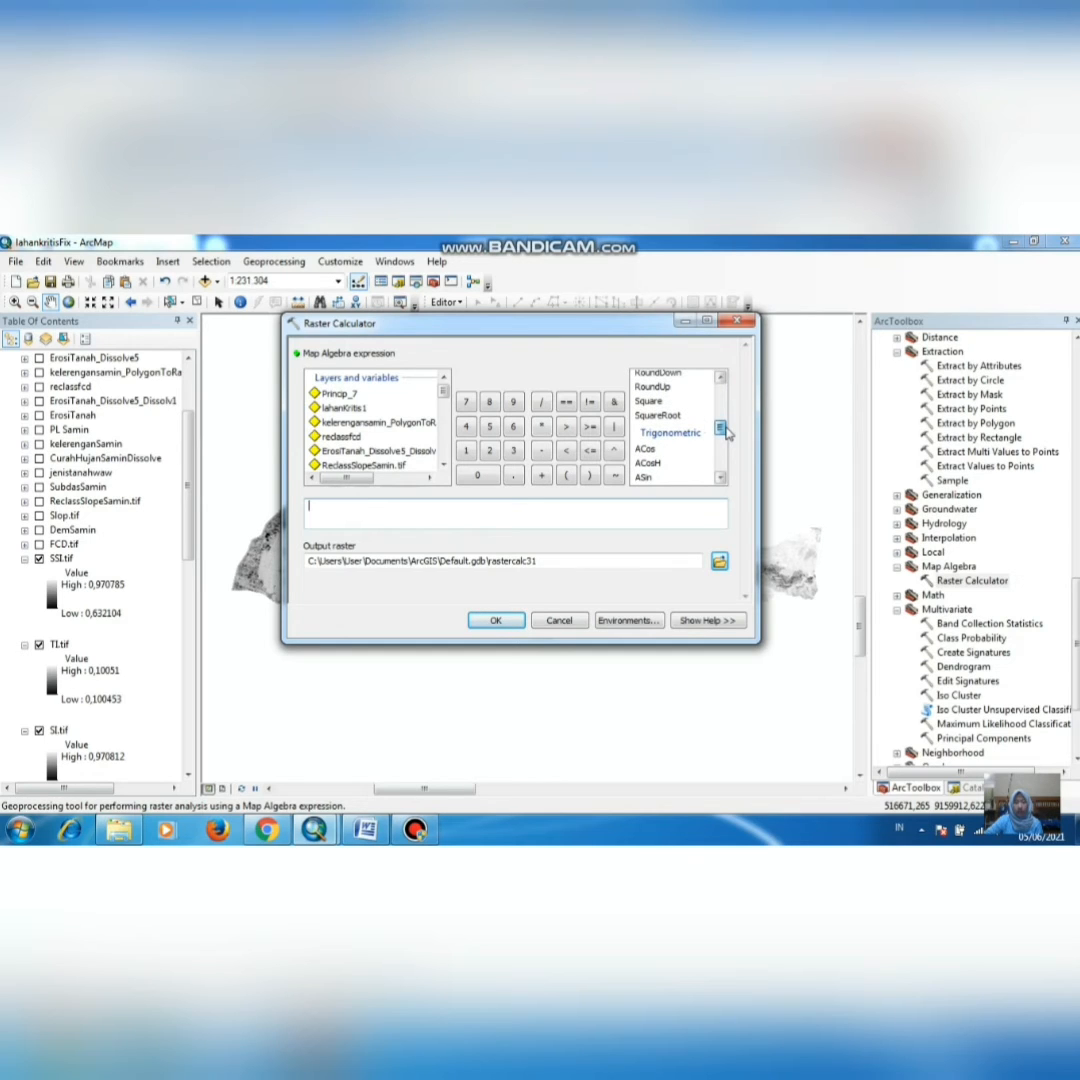
double_click(662, 416)
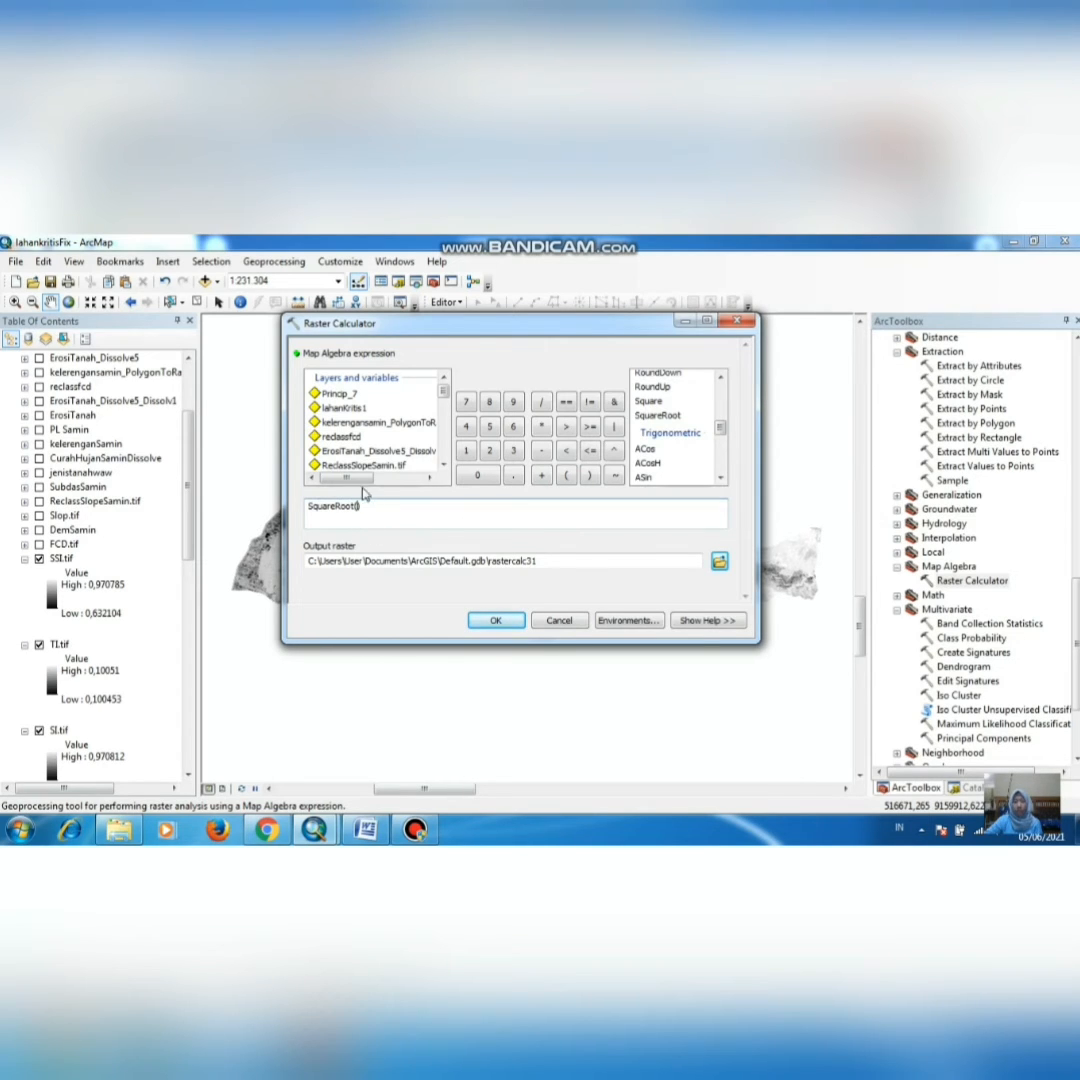
scroll(380, 432, down, 3)
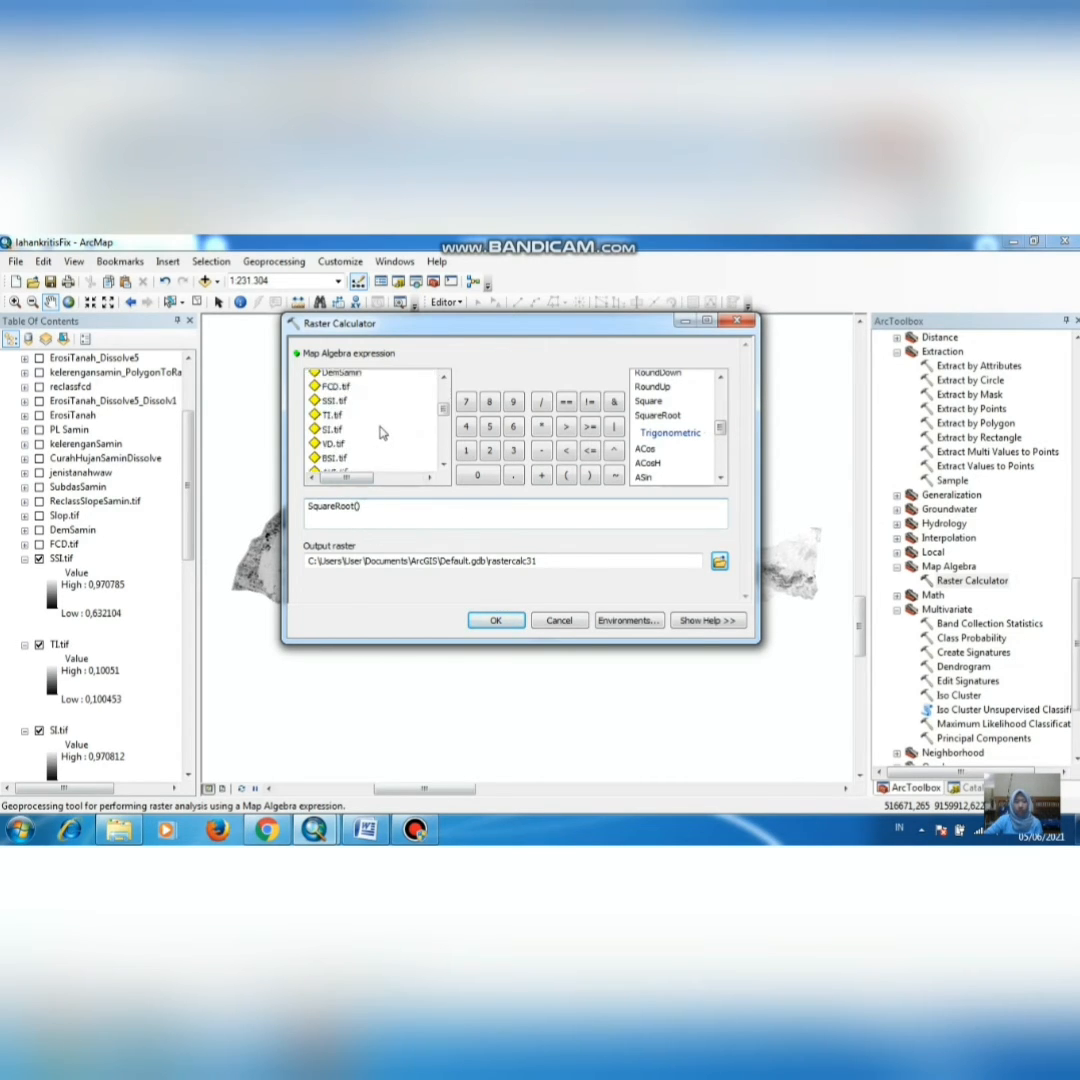
double_click(333, 401)
click(541, 475)
double_click(335, 443)
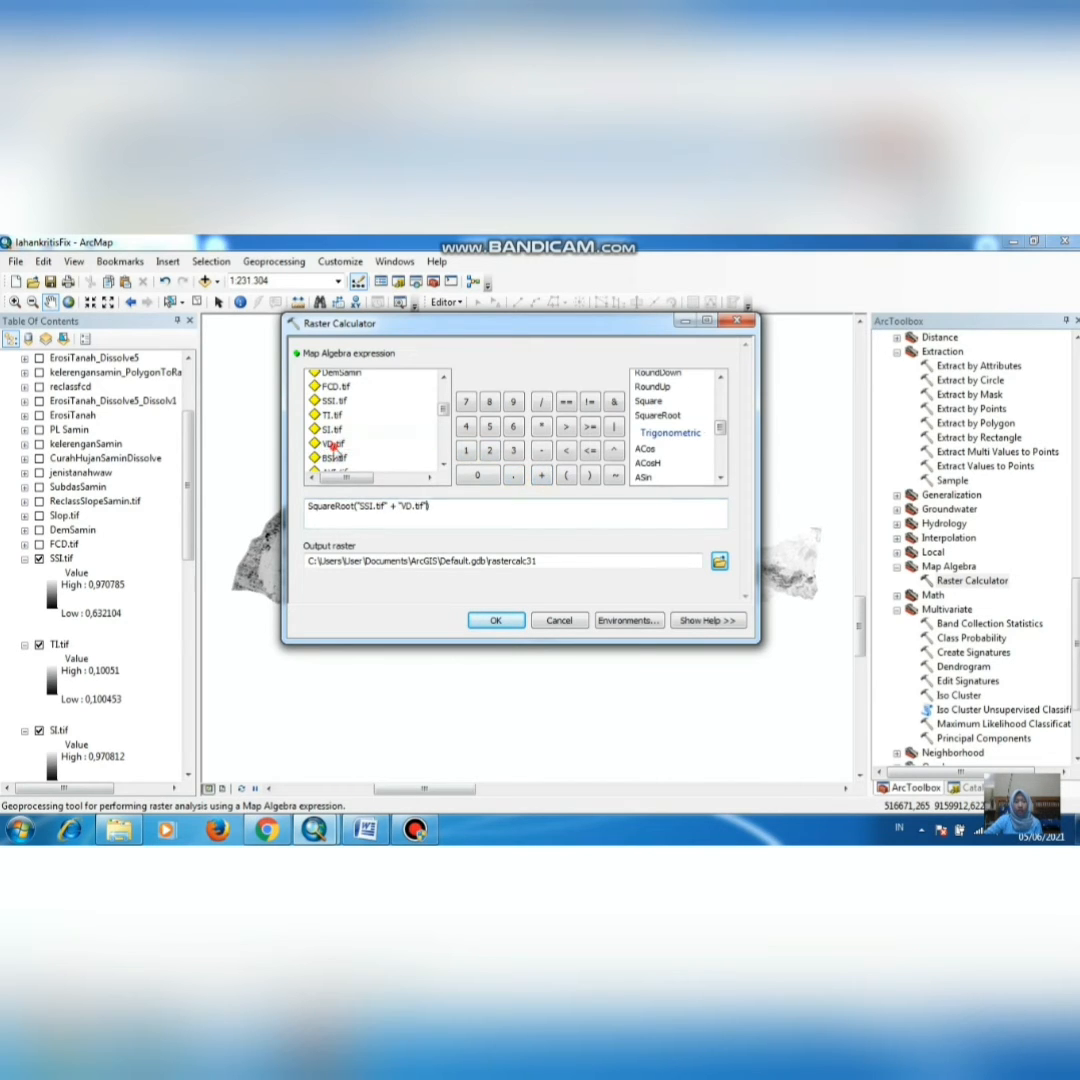
click(541, 475)
click(466, 450)
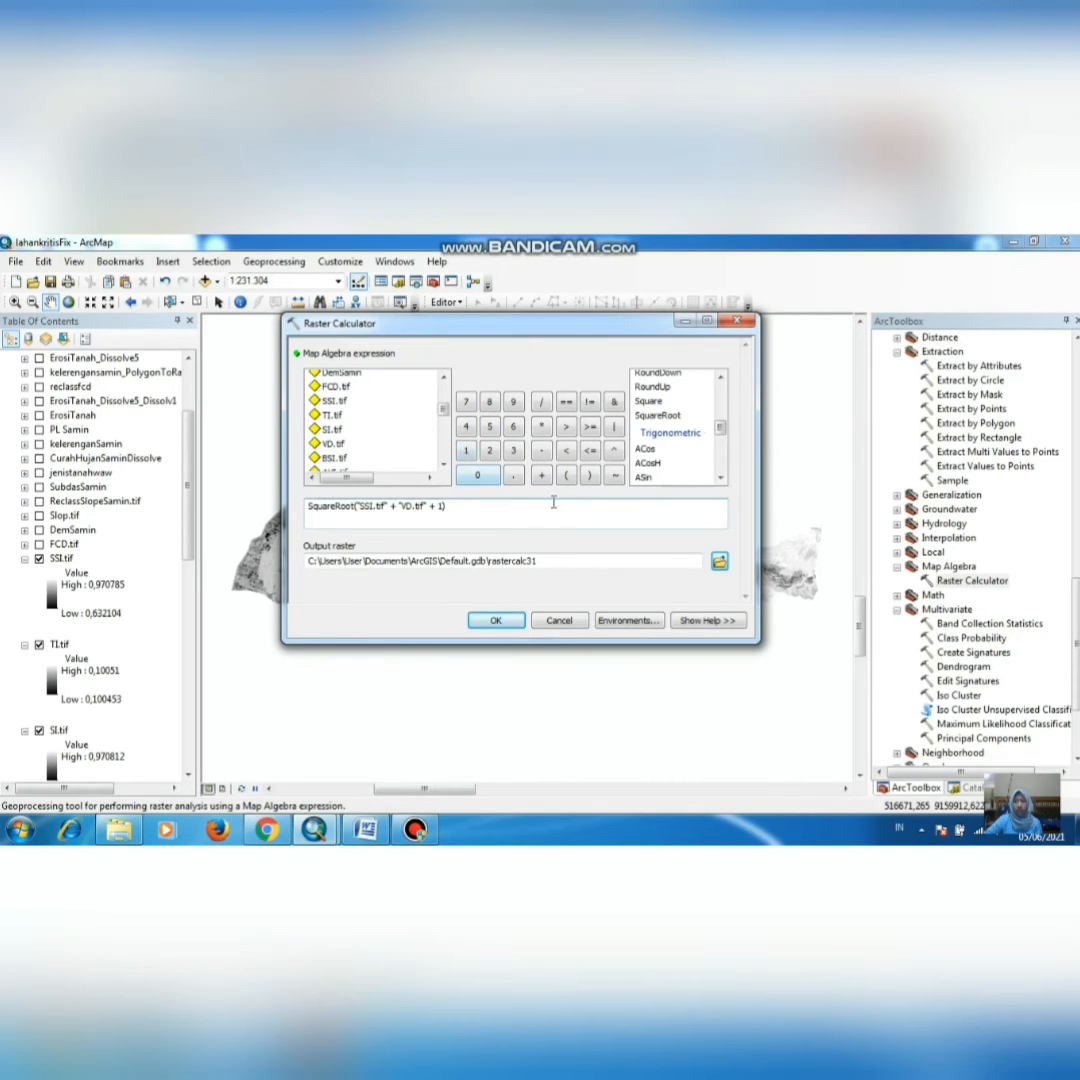
Step: Set the square root calculation's output raster to fcd in the raster folder
click(720, 562)
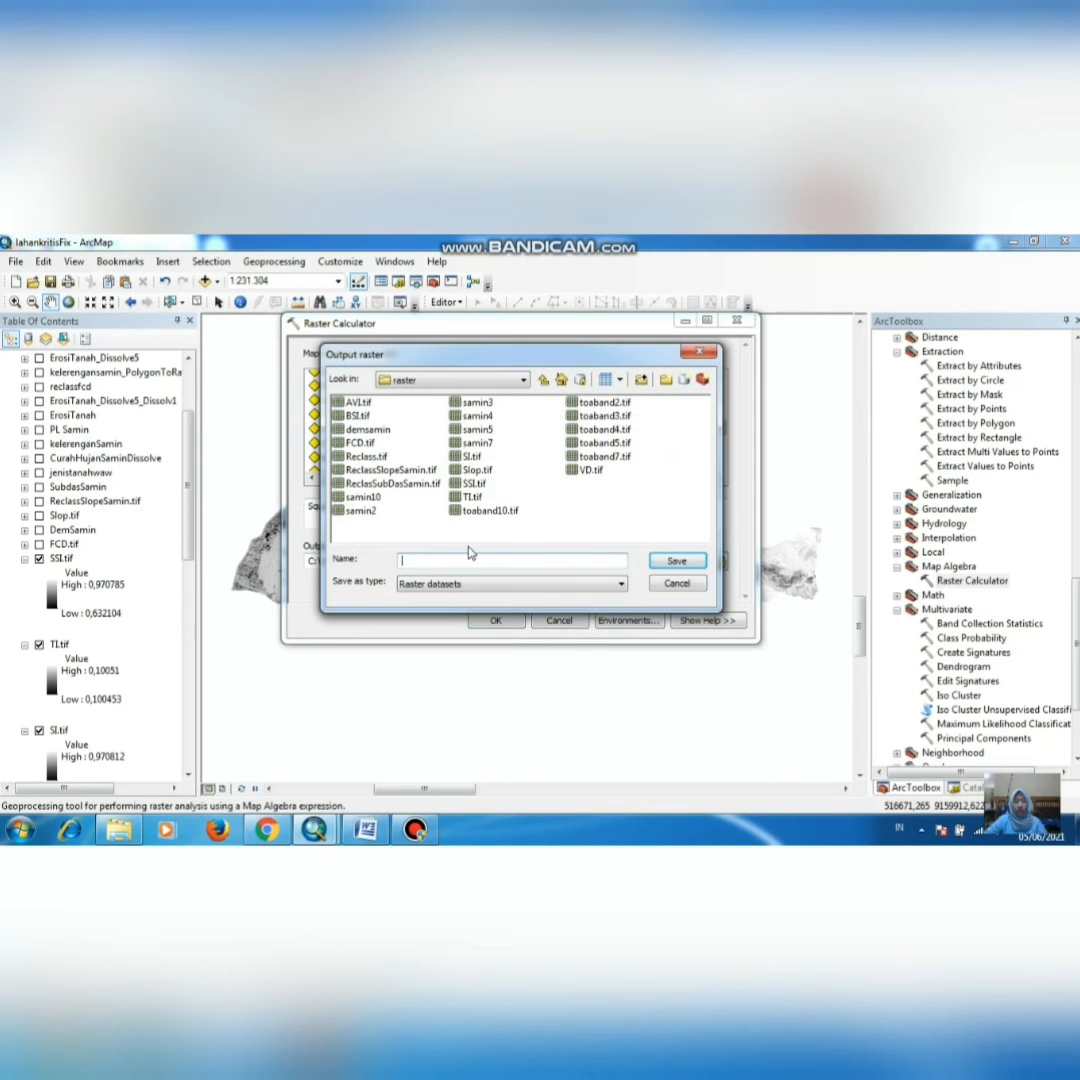
text(fcd)
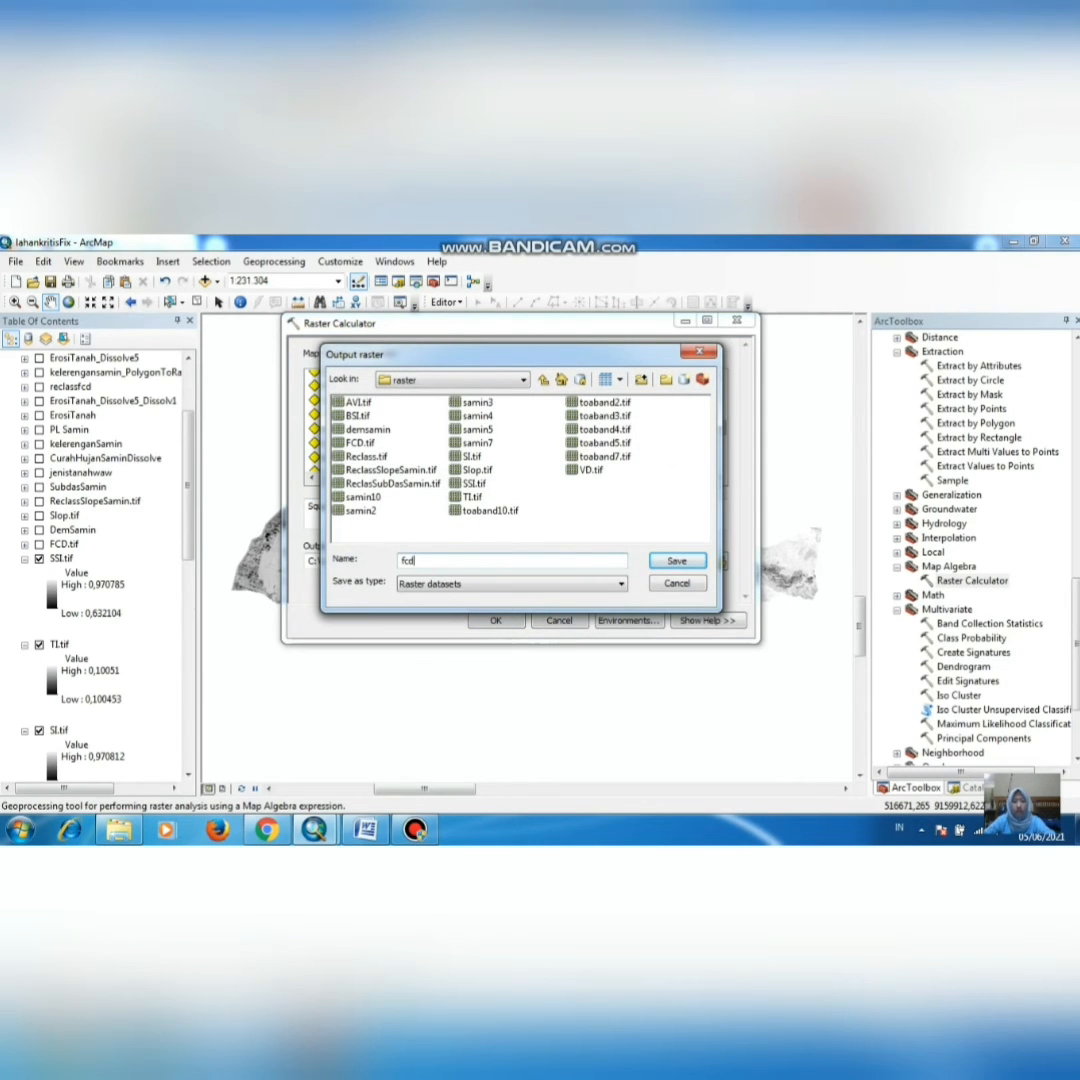
click(658, 566)
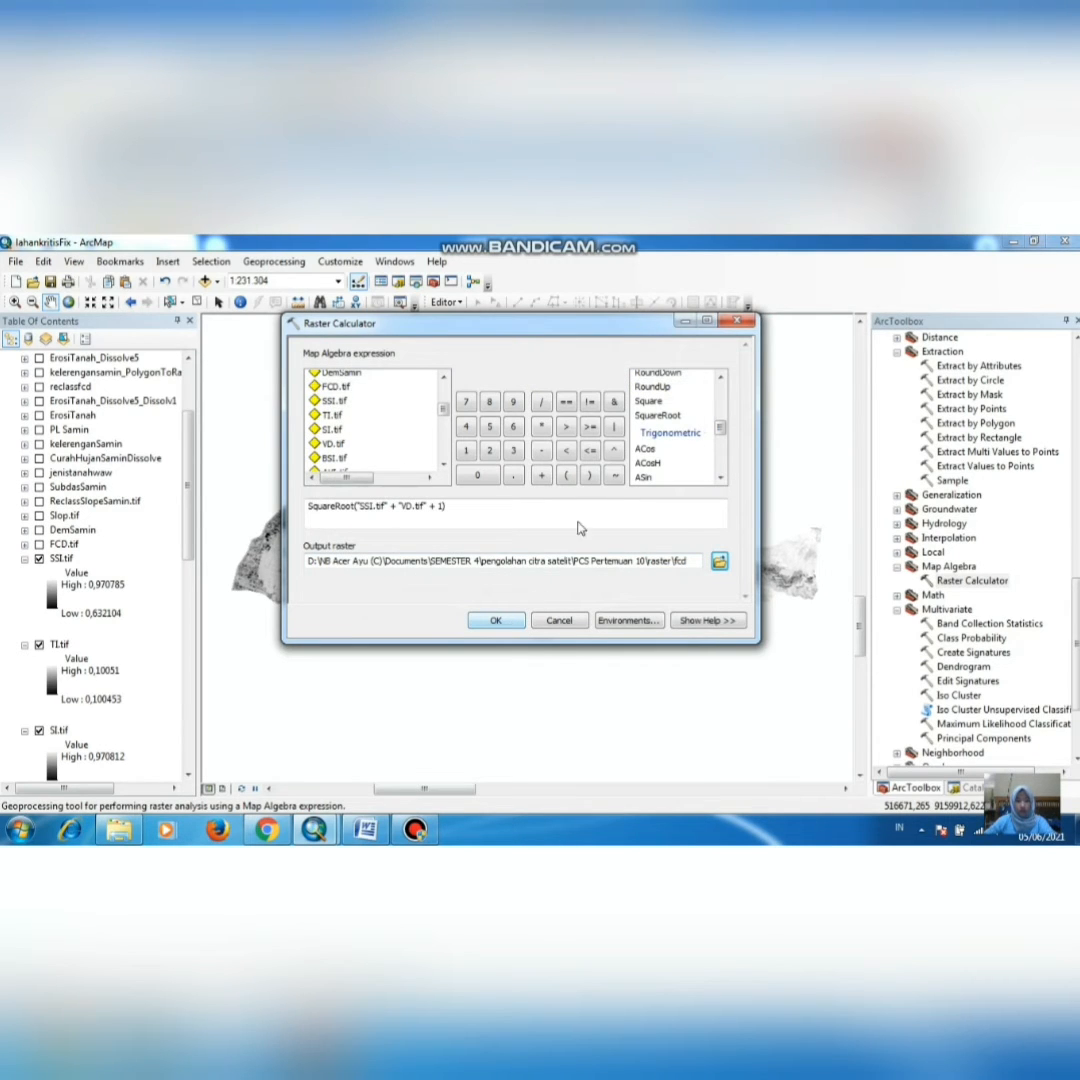
Step: Close the Raster Calculator, turn on the FCD.tif layer and expand its legend
click(740, 323)
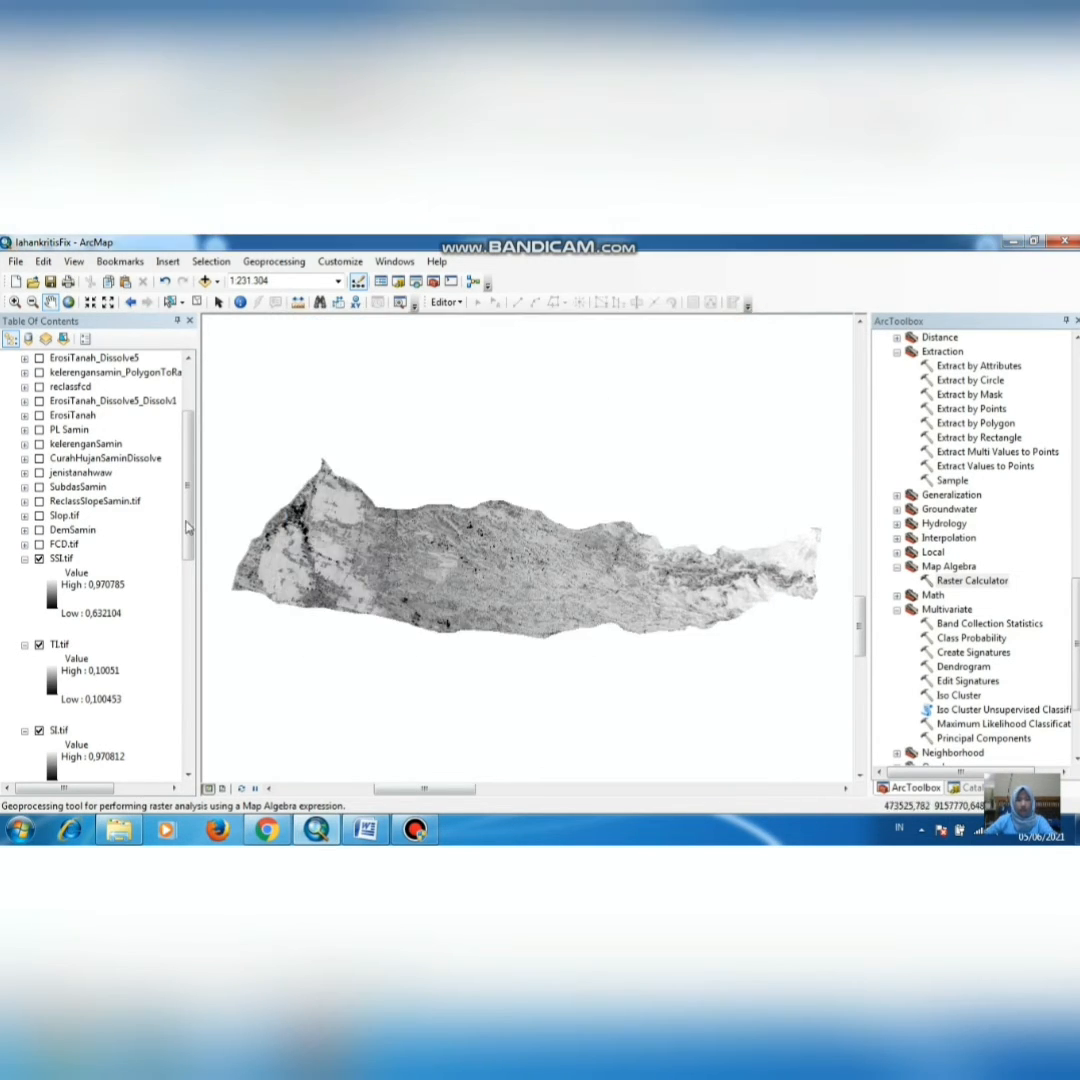
click(39, 545)
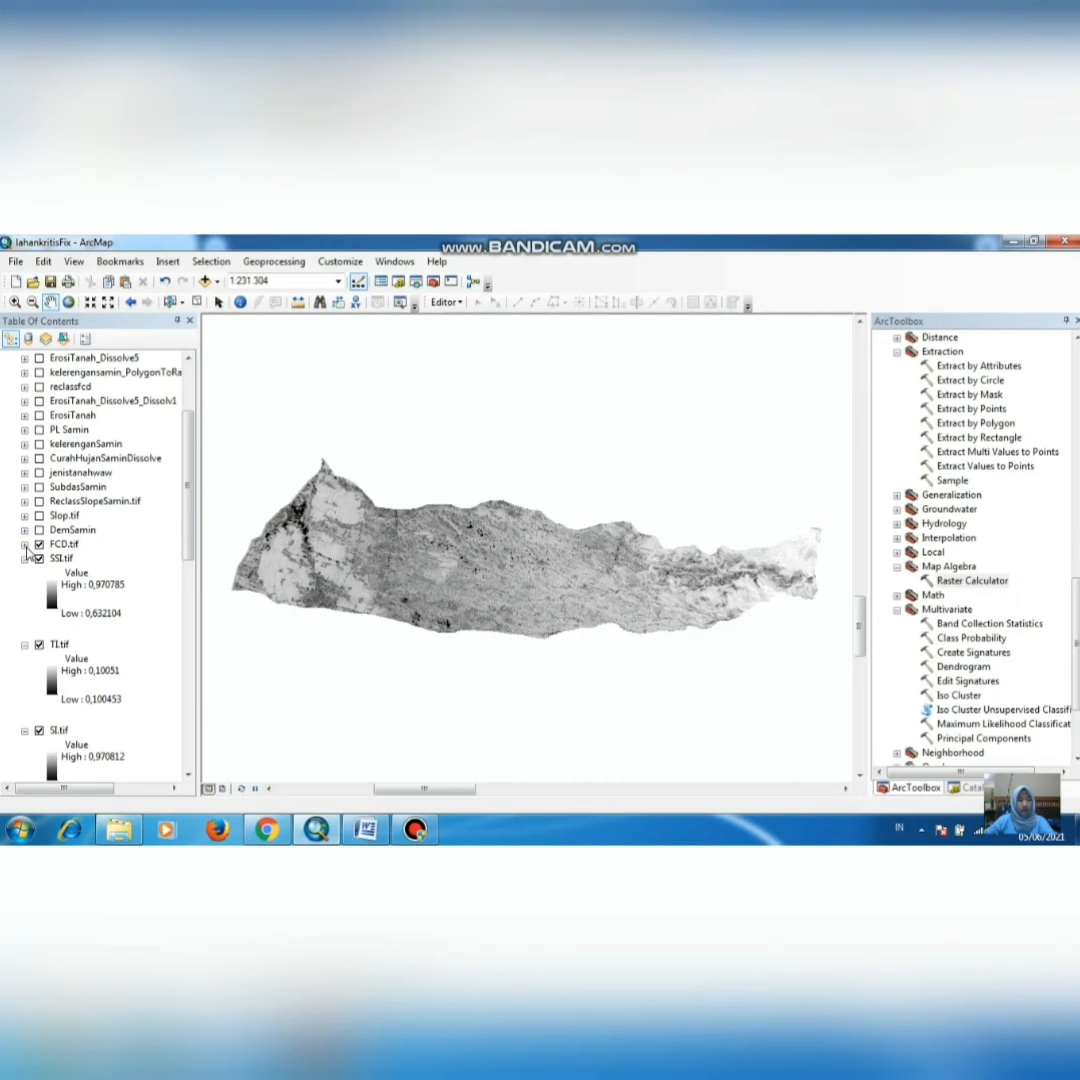
click(24, 545)
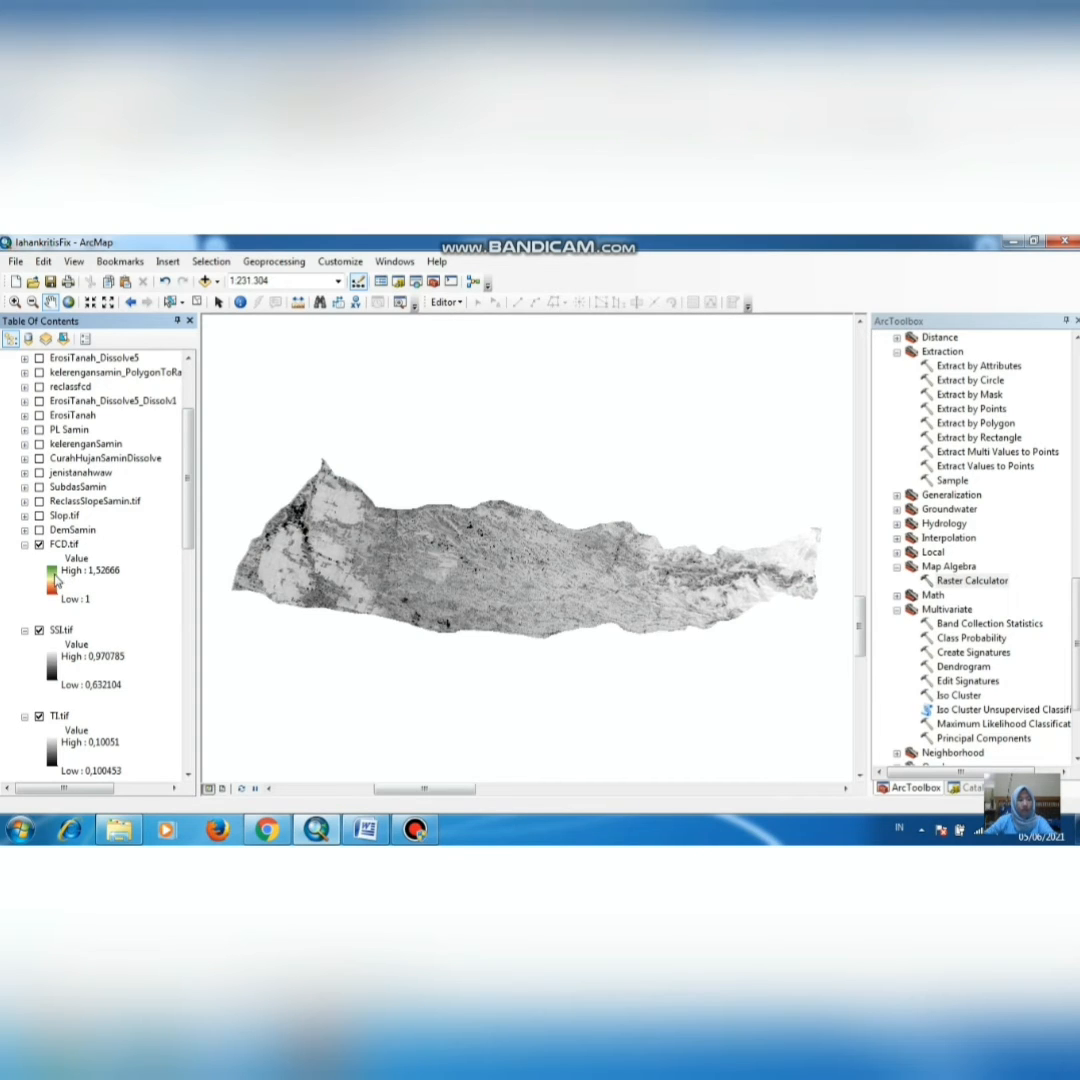
click(52, 578)
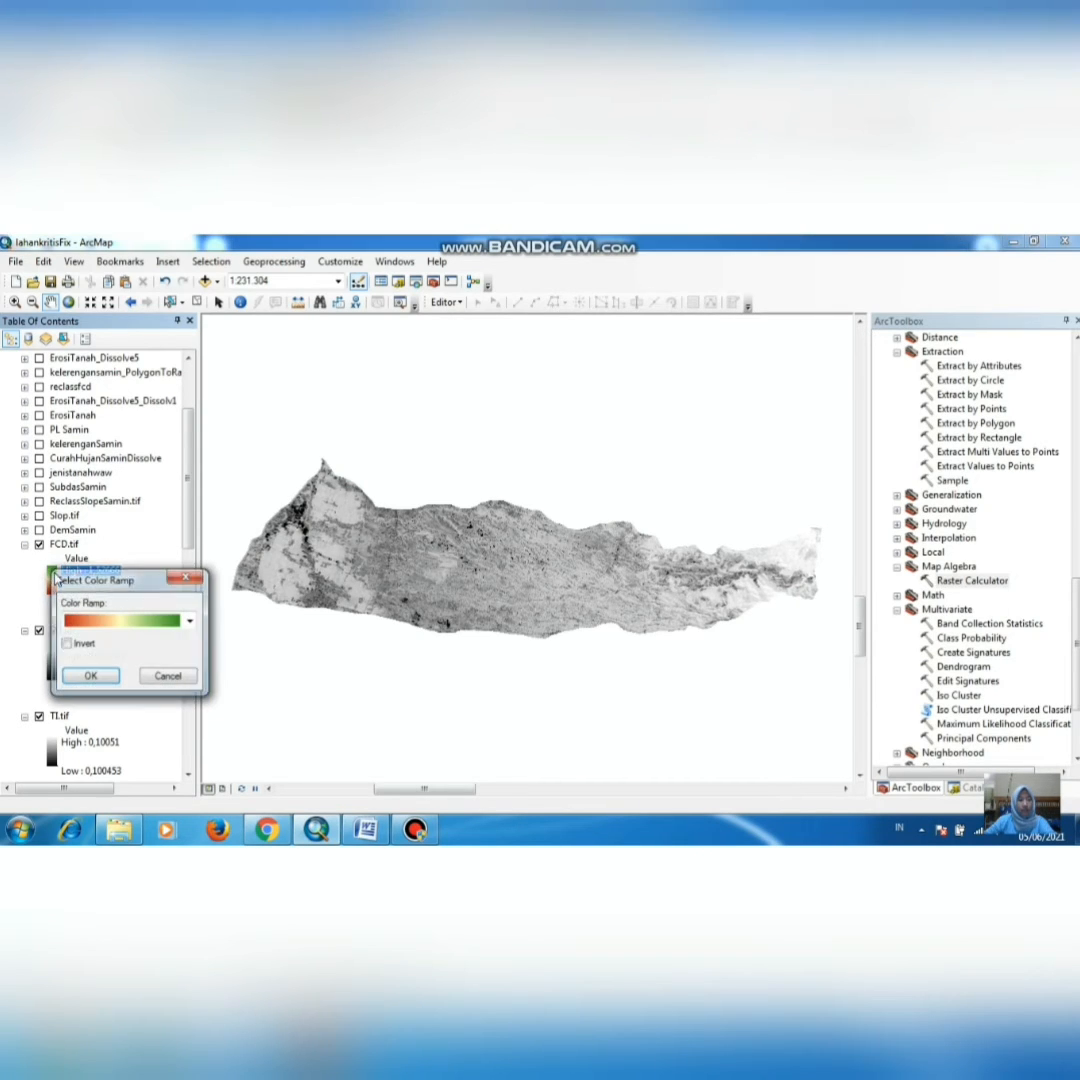
click(190, 621)
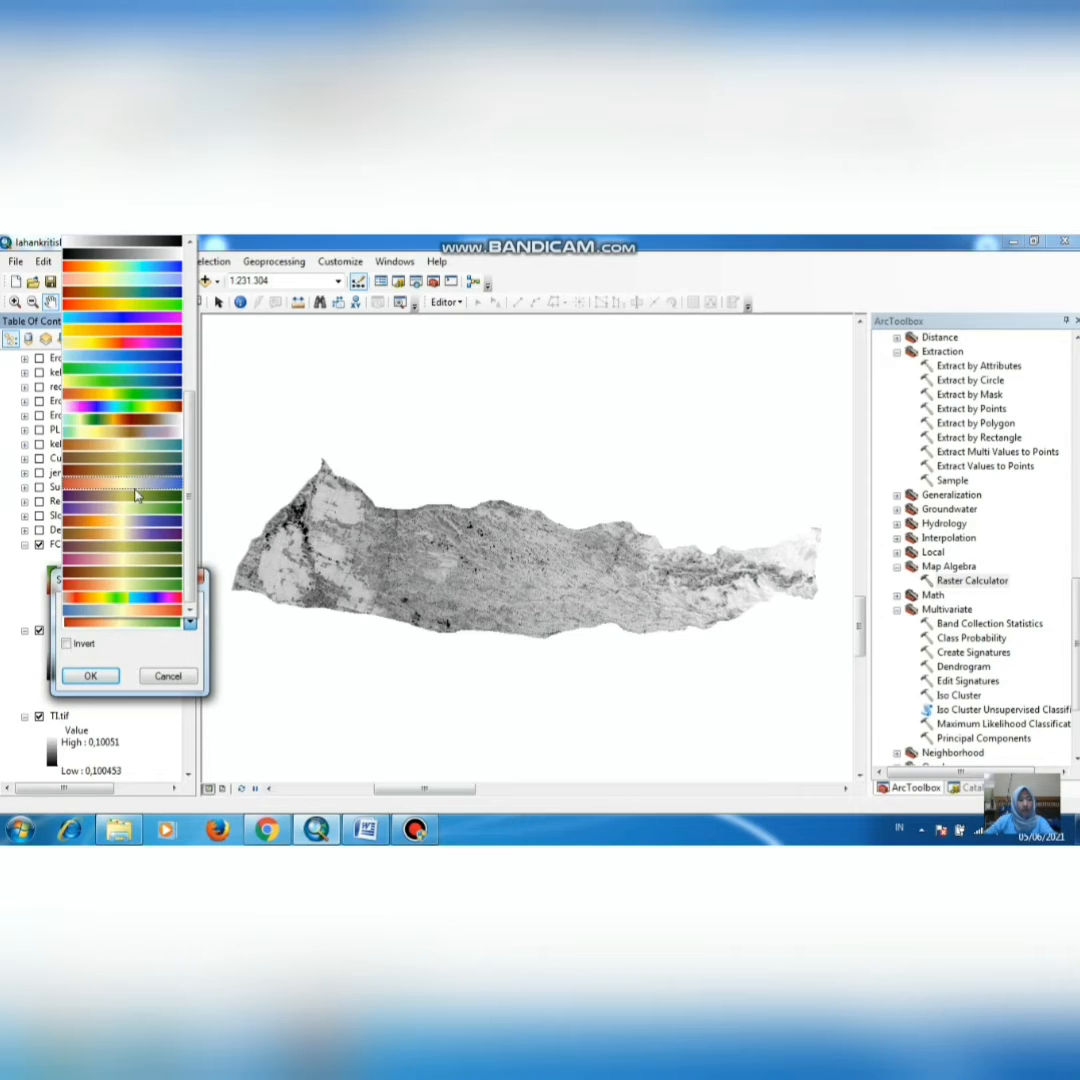
click(152, 545)
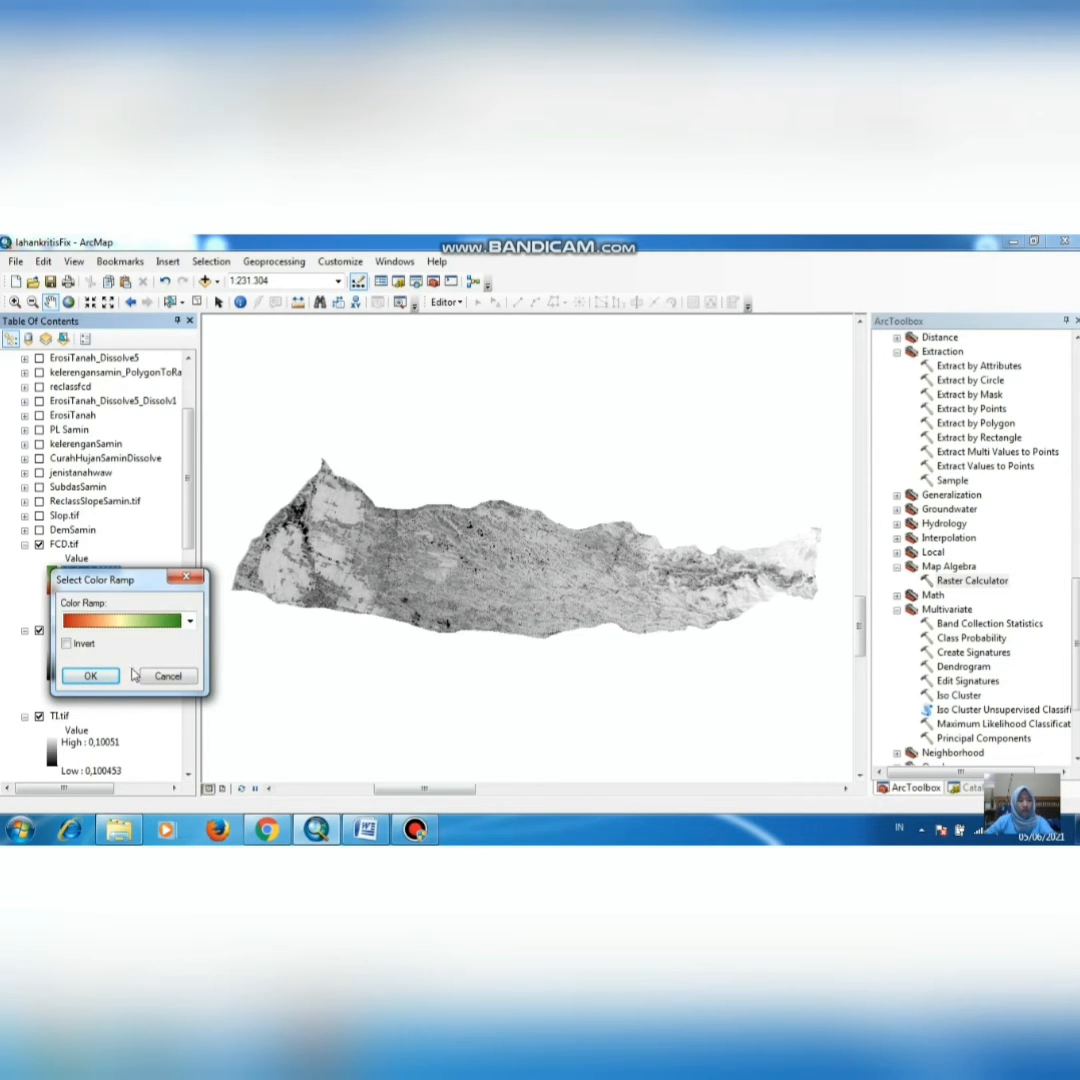
click(187, 582)
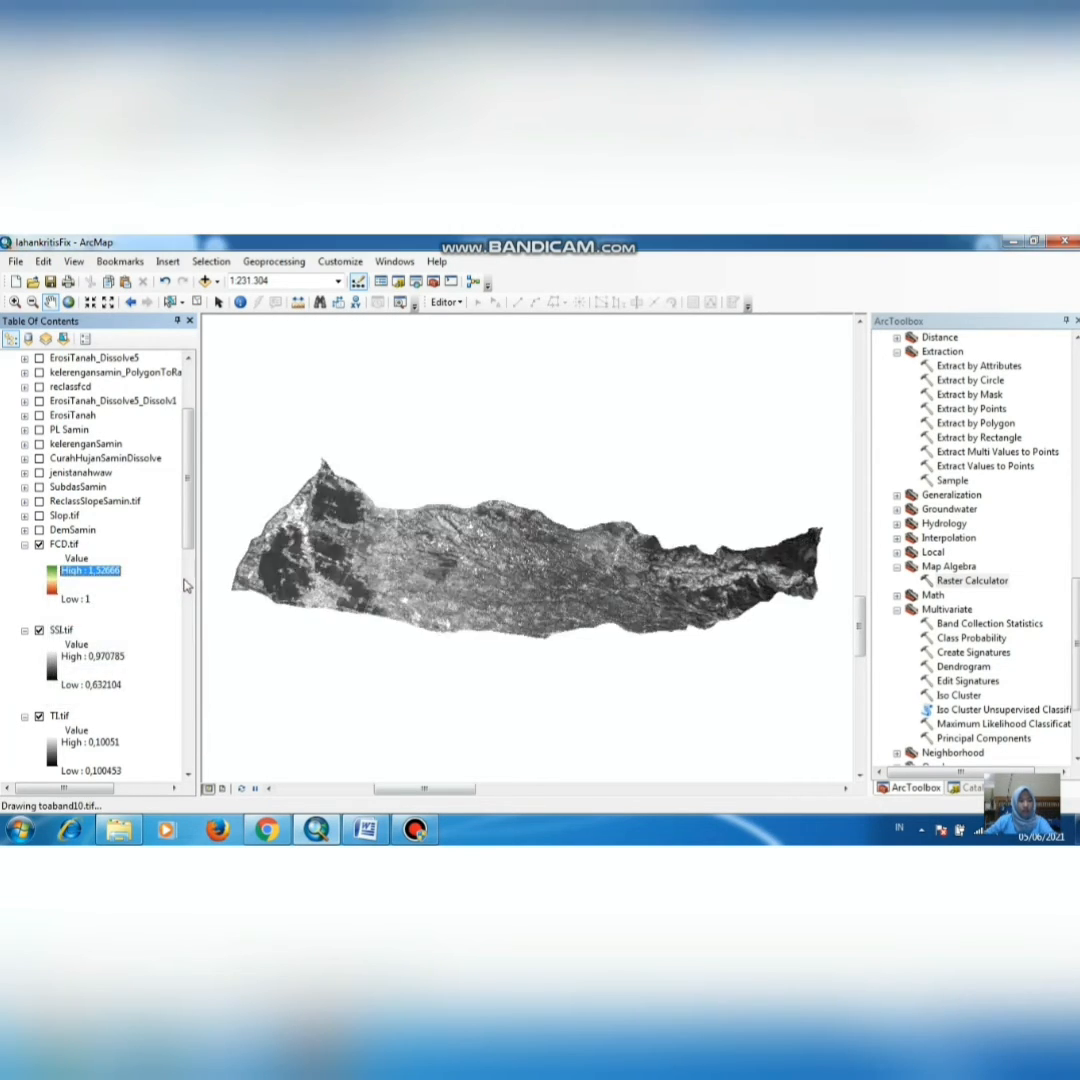
click(119, 555)
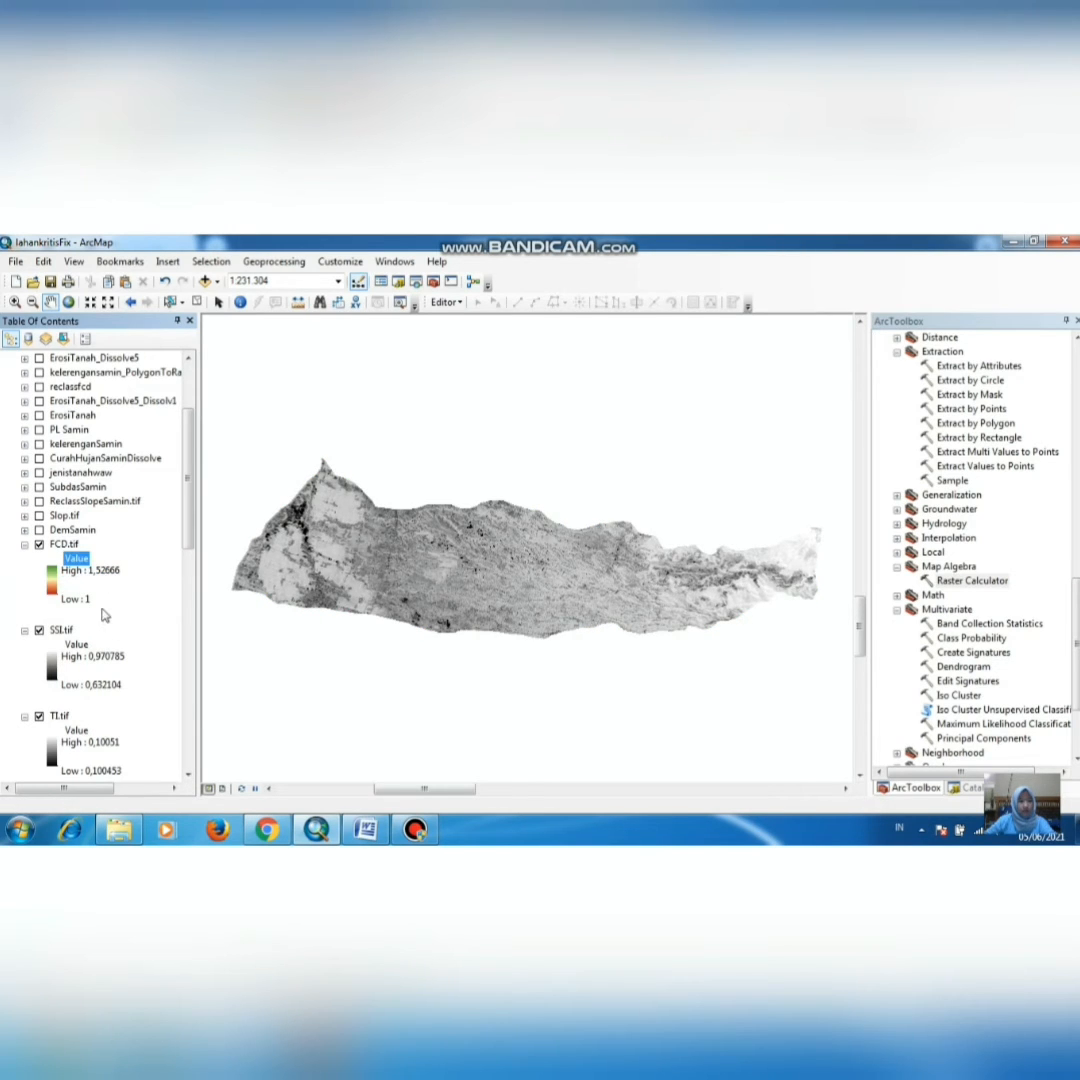
click(415, 830)
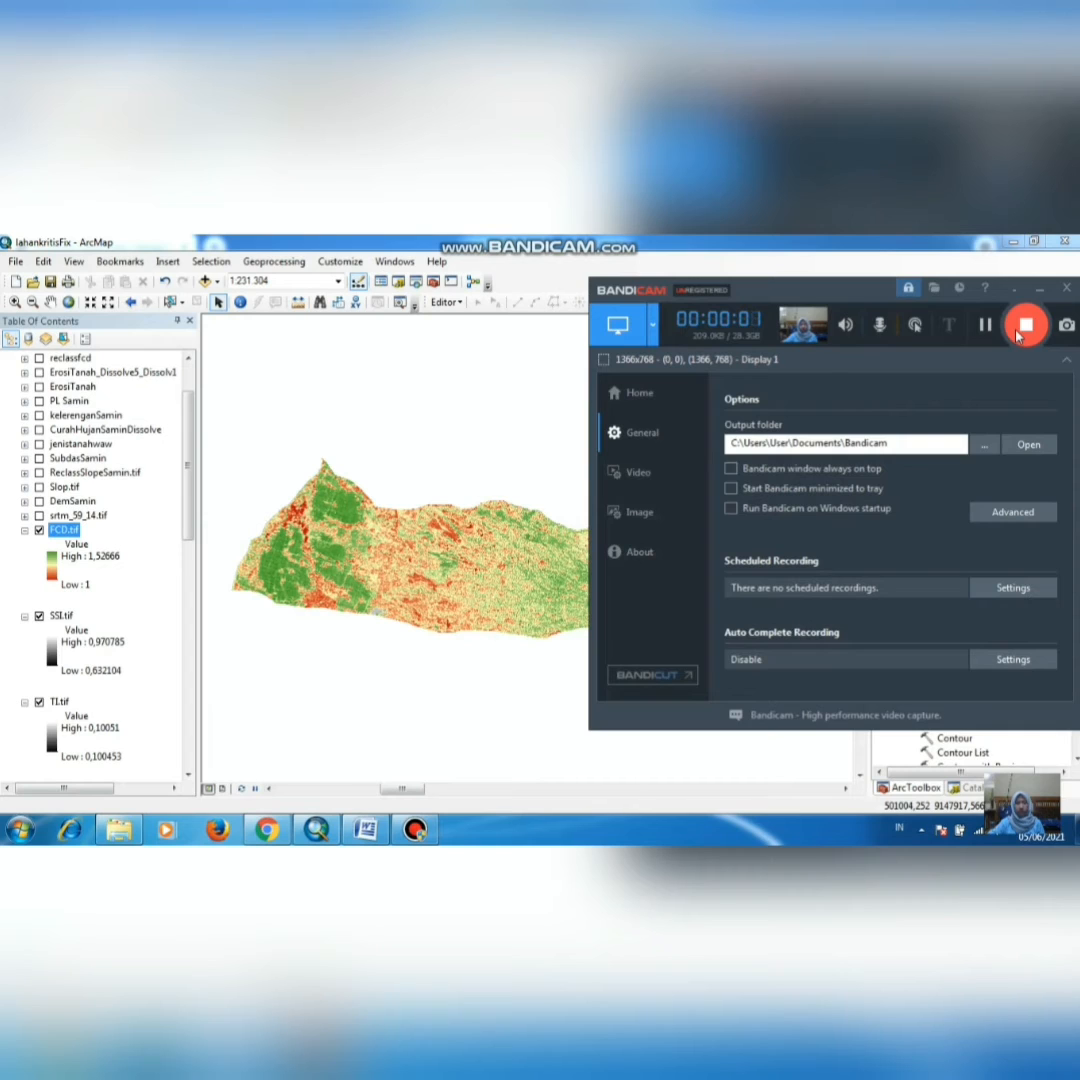
click(1040, 290)
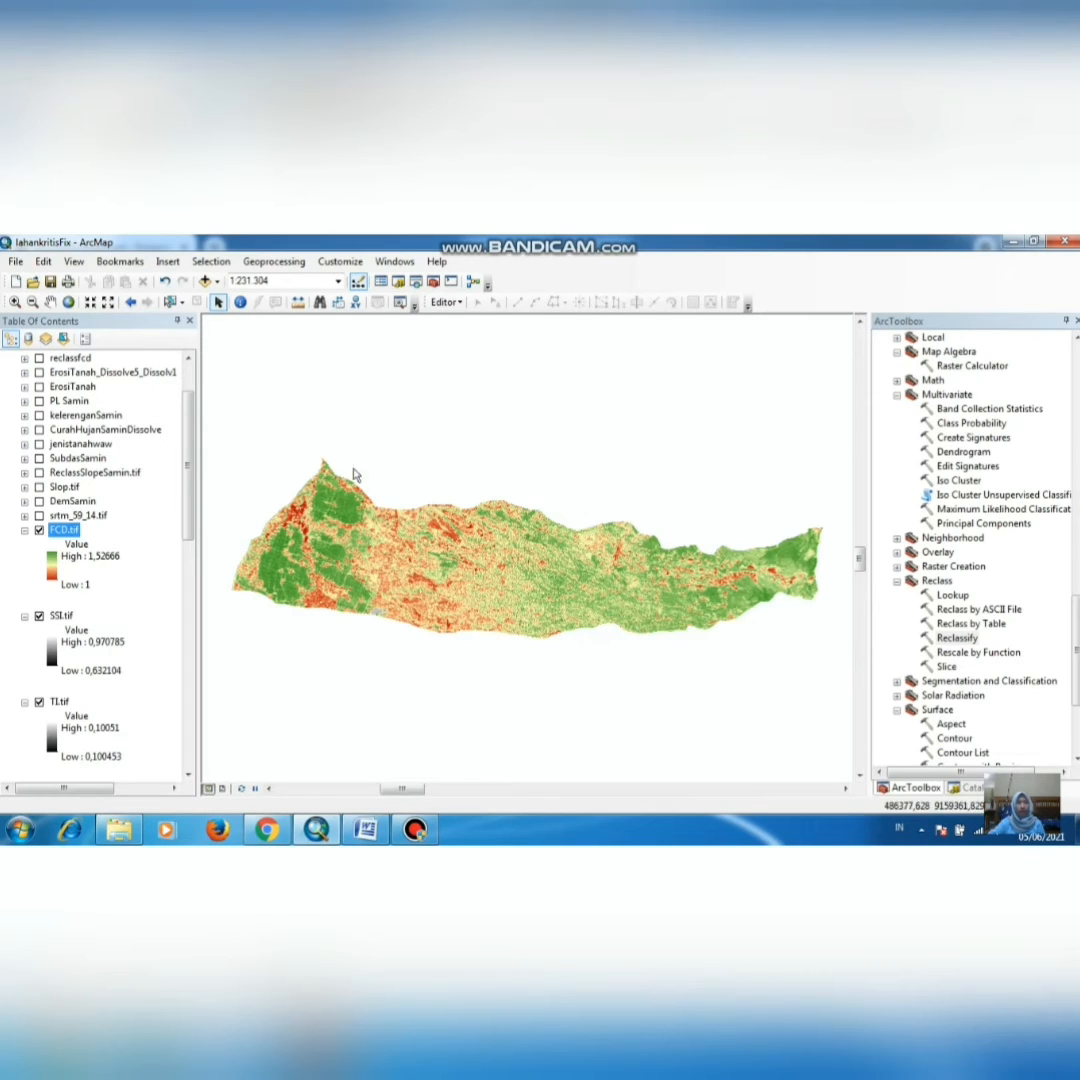
click(82, 516)
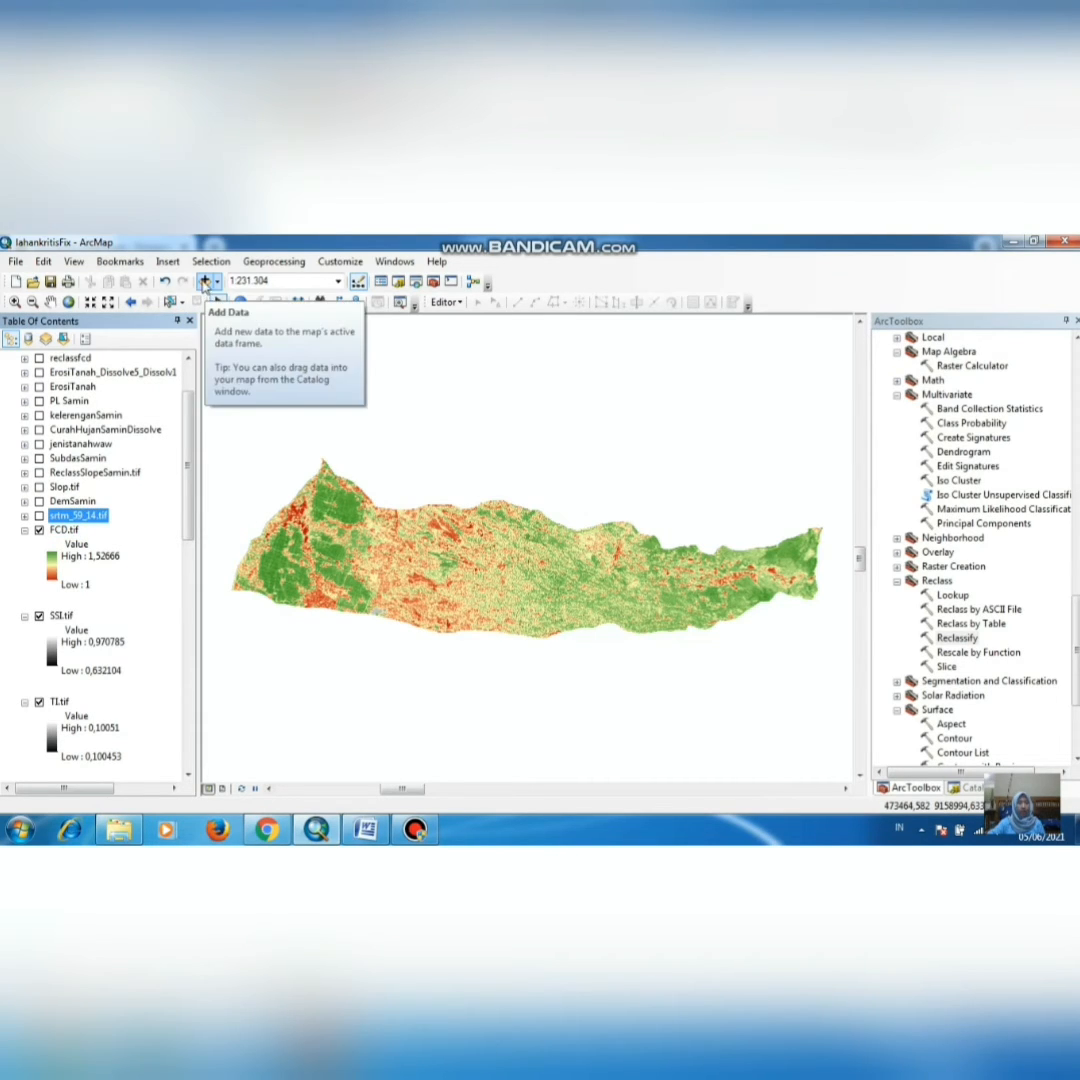
click(204, 281)
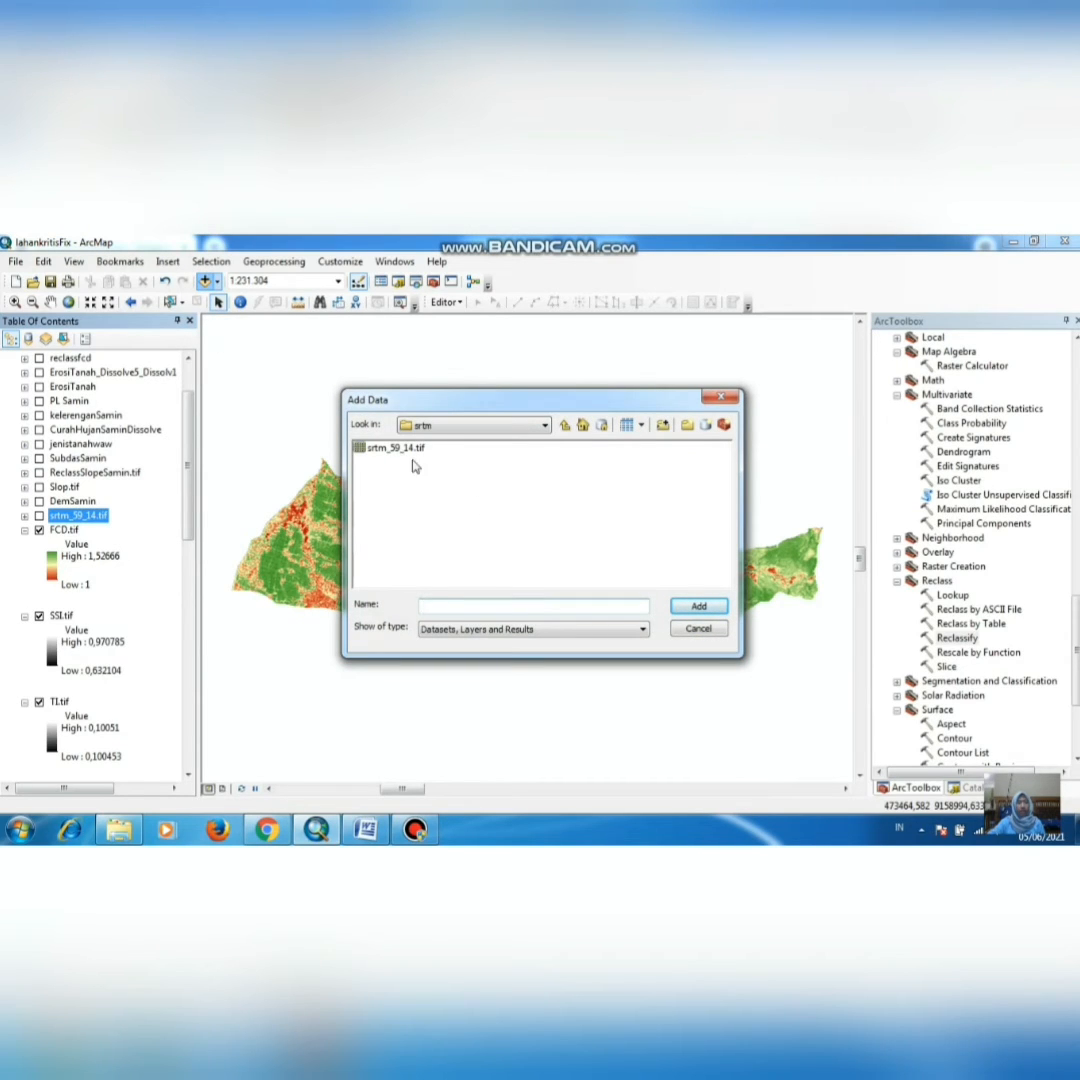
click(704, 628)
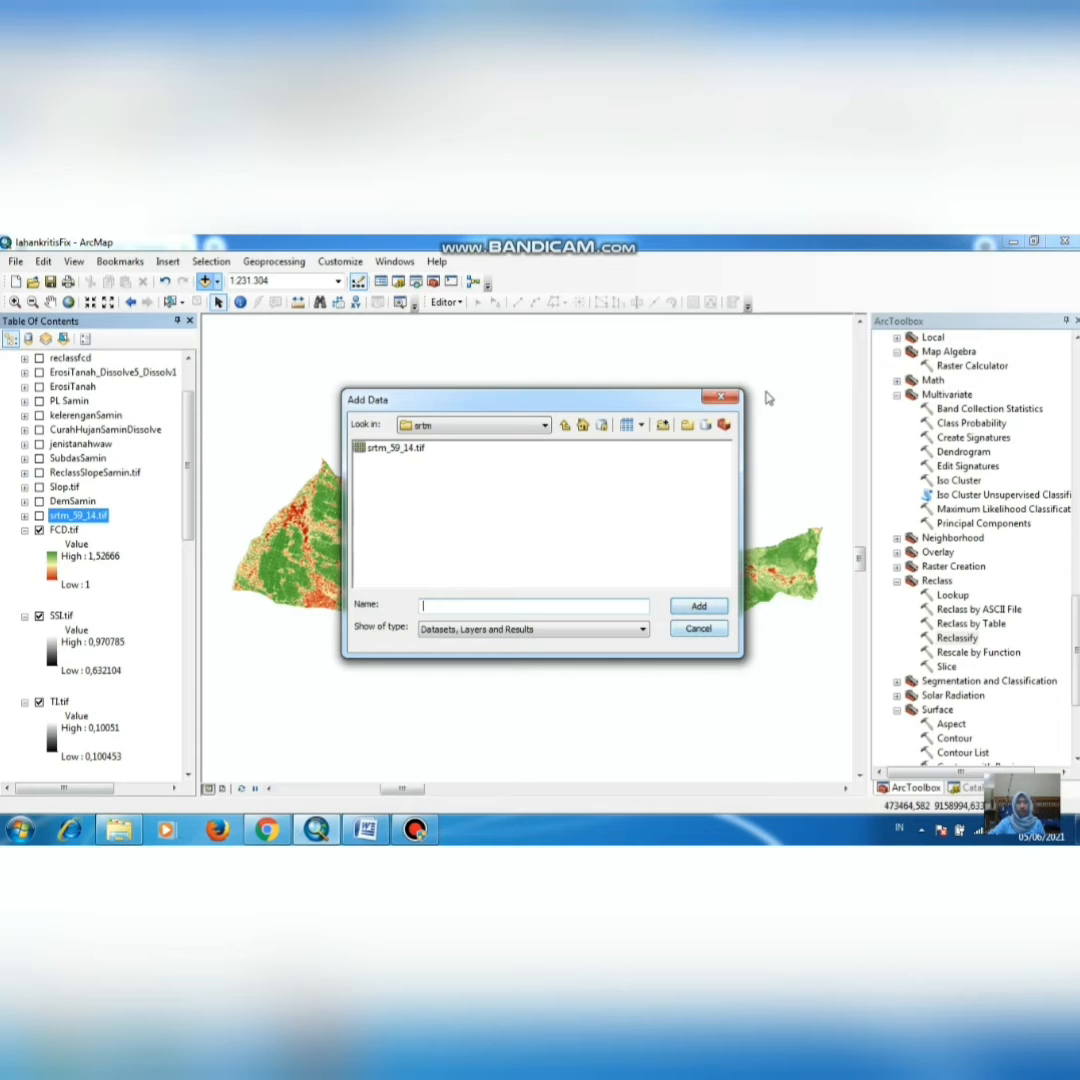
Step: Turn on the srtm_59_14.tif layer and zoom the map to its full extent
click(40, 516)
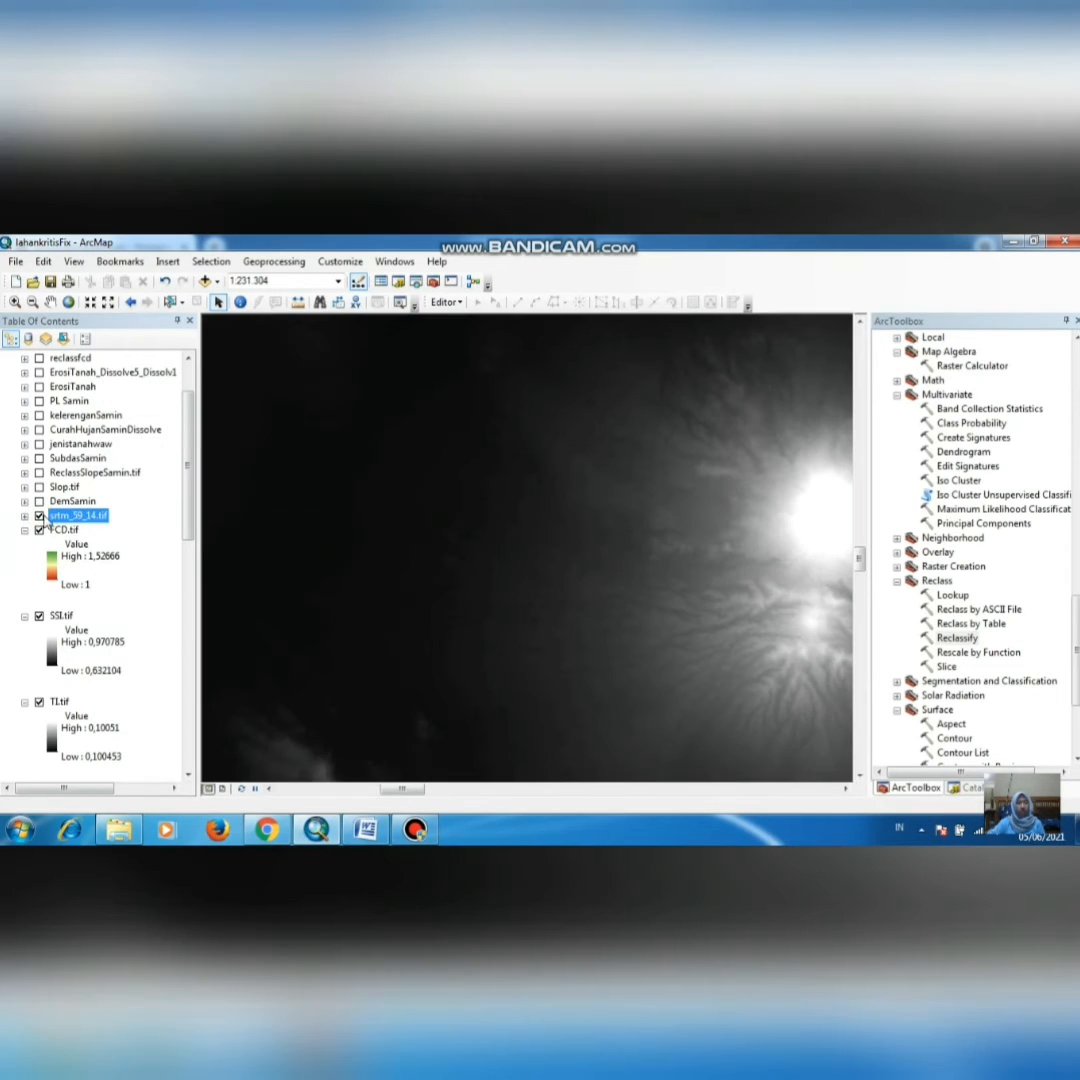
right_click(65, 516)
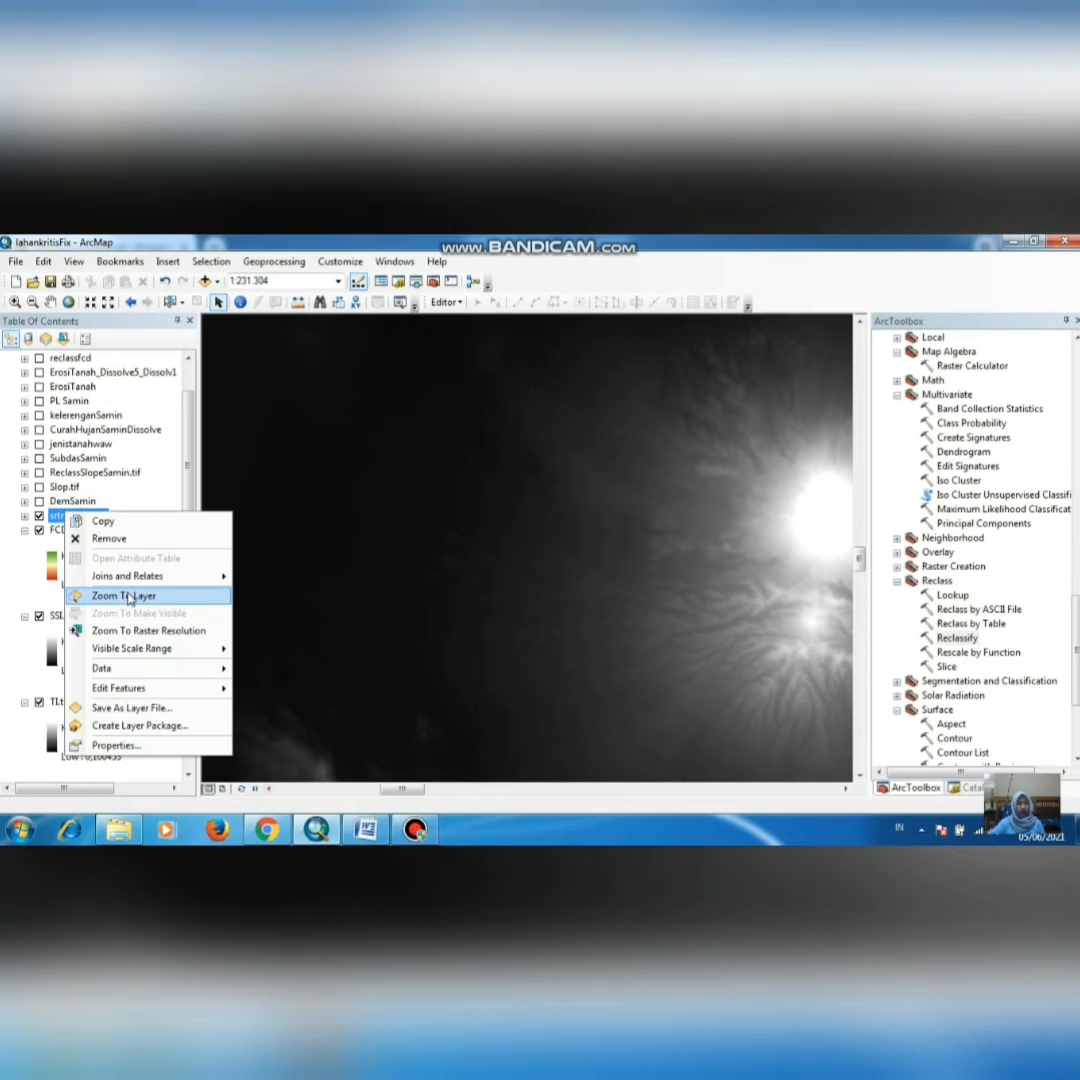
click(129, 593)
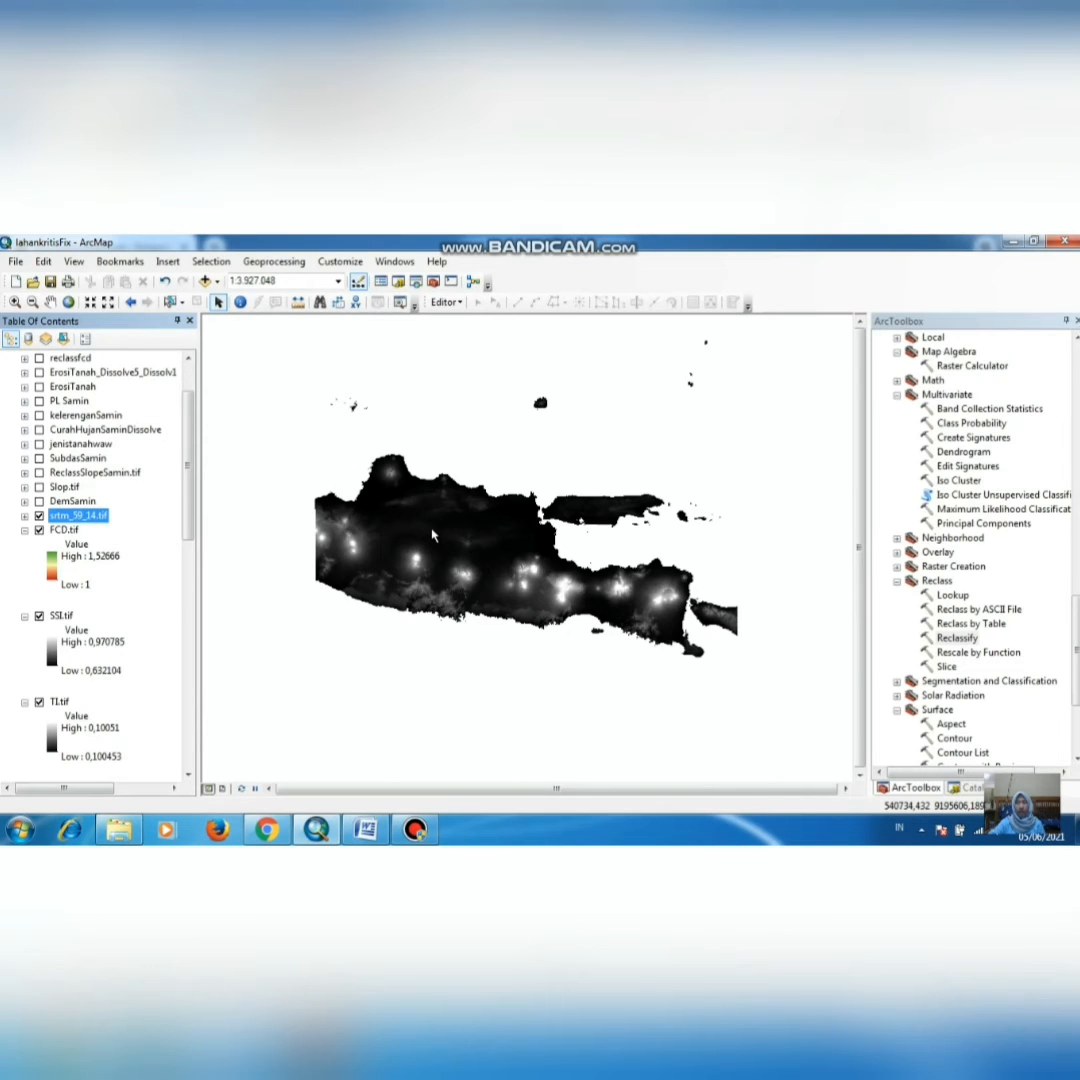
Step: Open the Extract by Mask tool from the Extraction toolset in Spatial Analyst Tools
scroll(975, 485, up, 1)
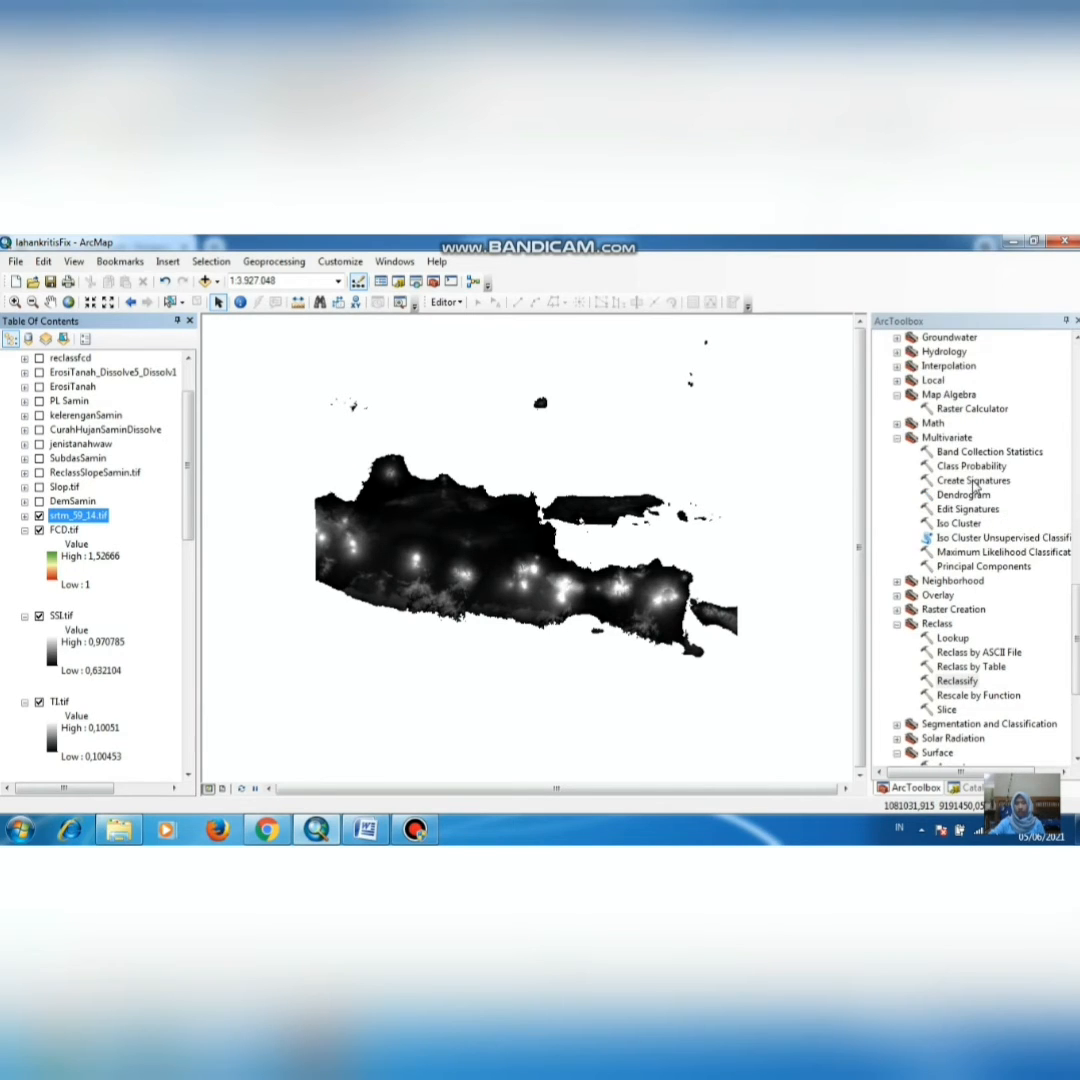
scroll(975, 485, up, 6)
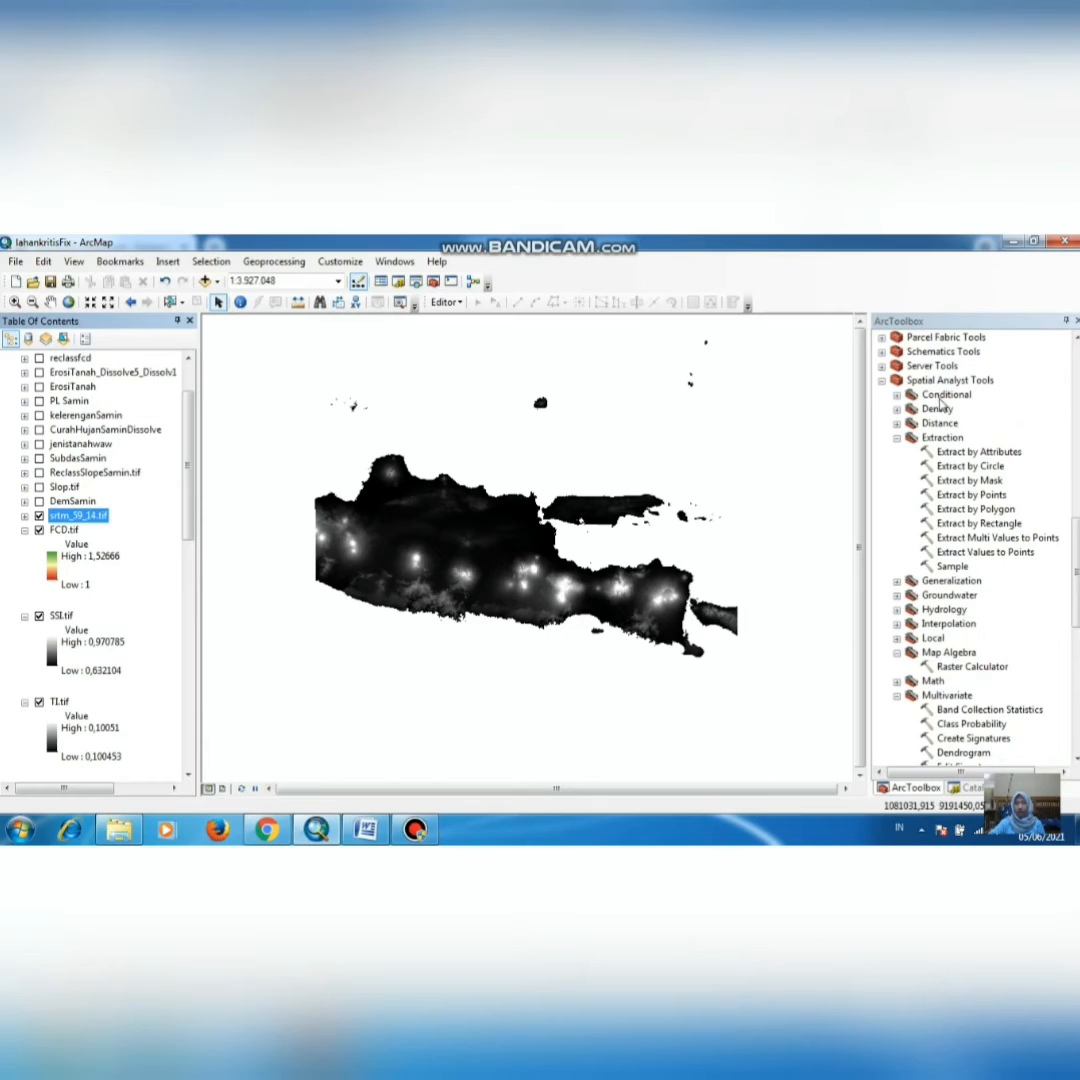
click(945, 381)
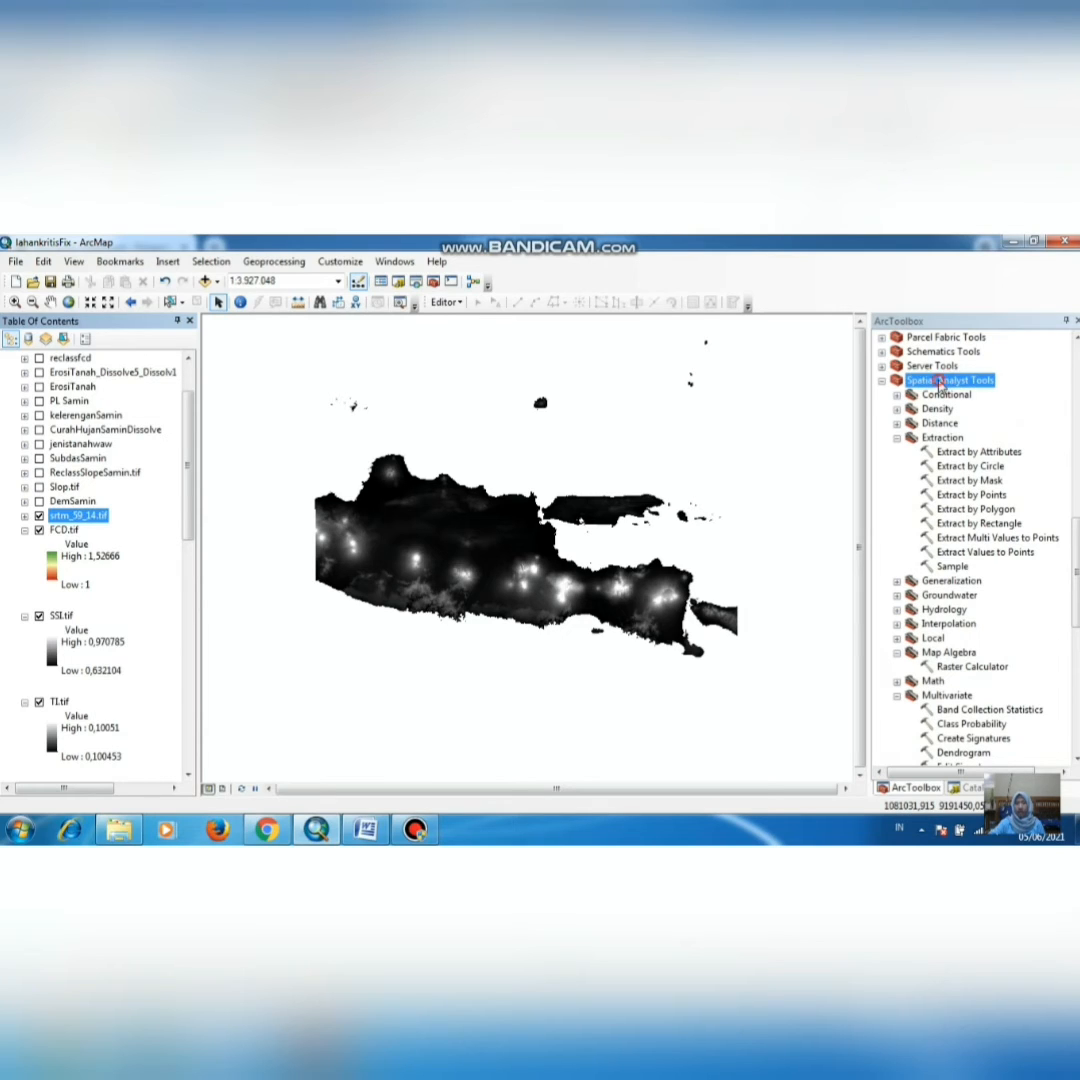
click(941, 440)
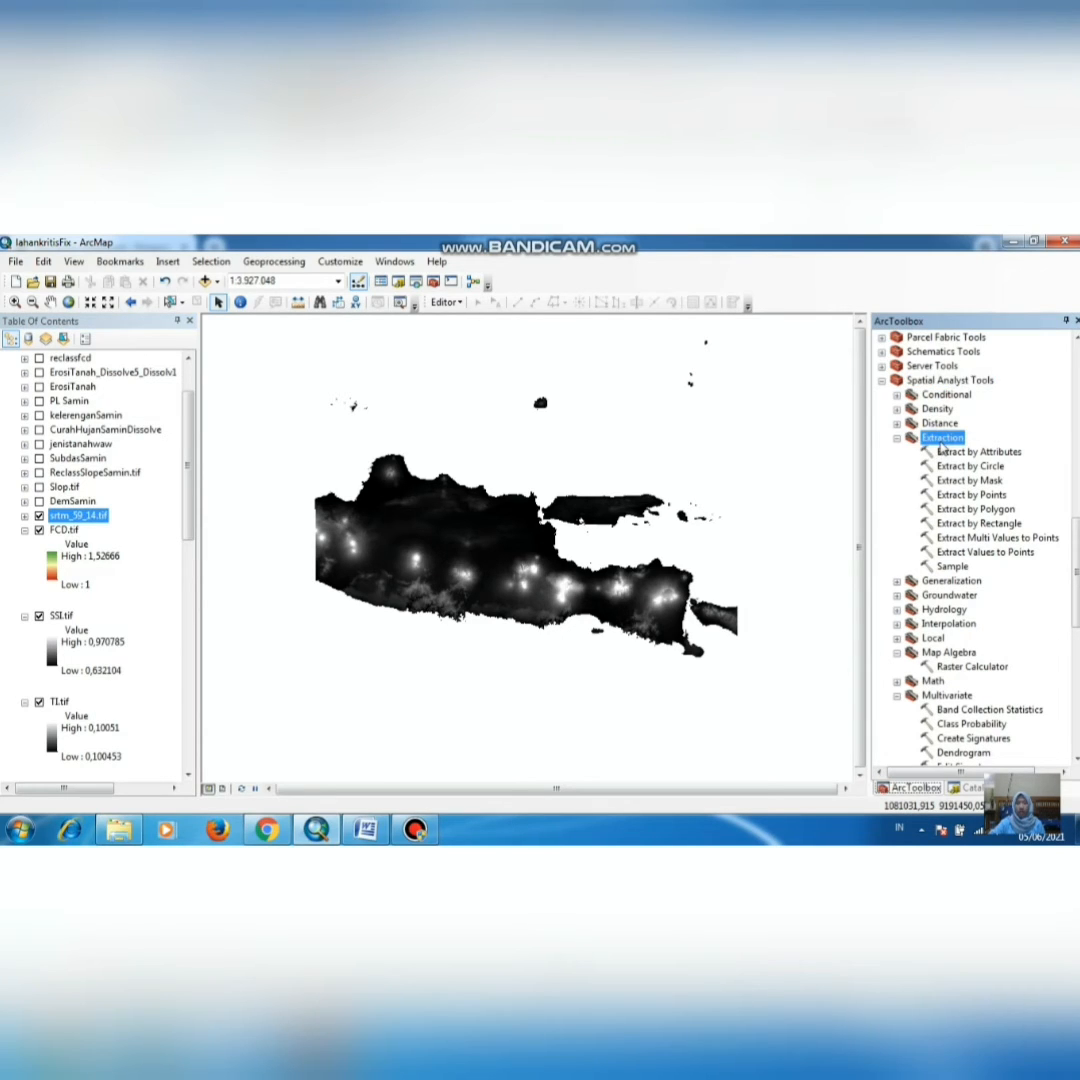
double_click(978, 483)
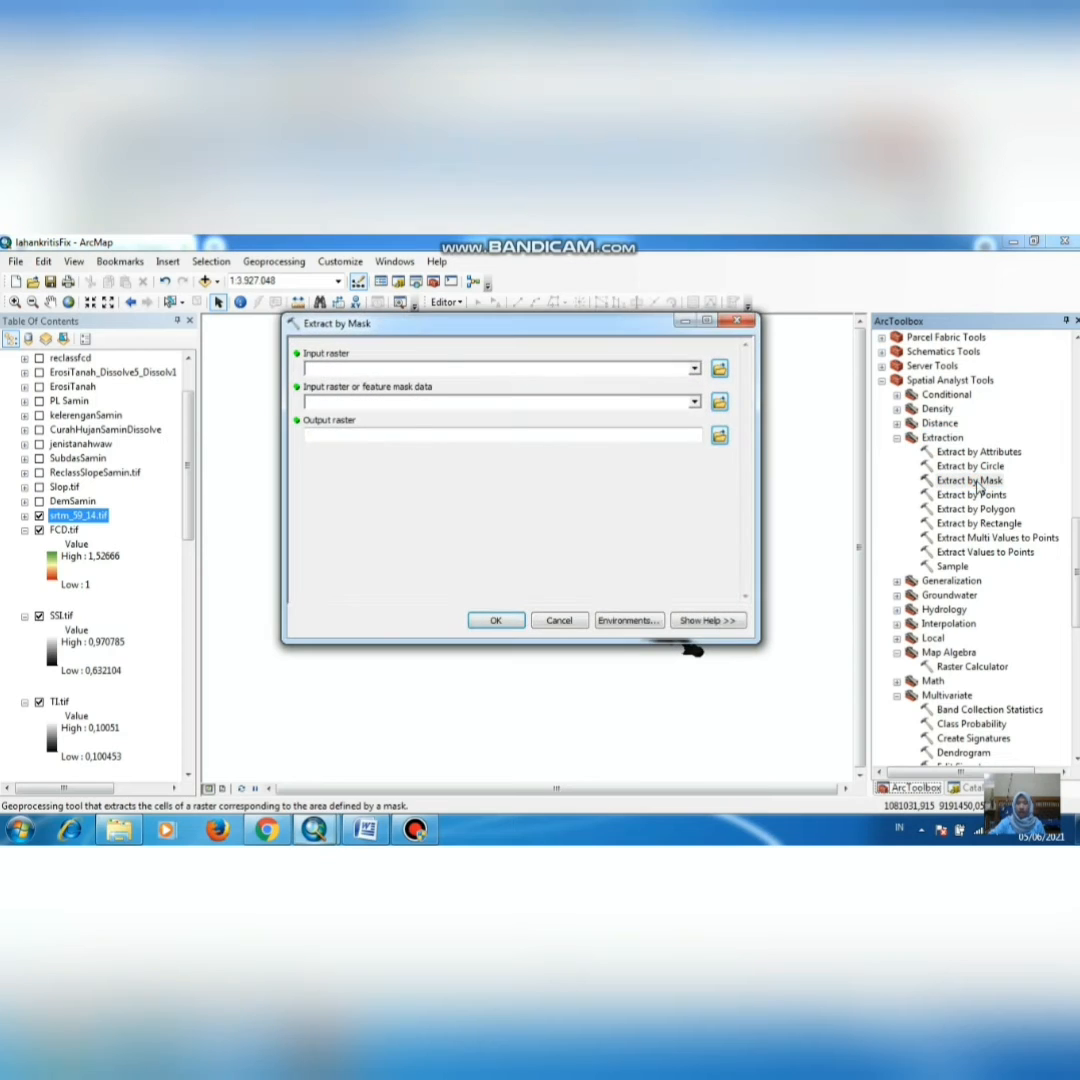
Step: Set srtm_59_14.tif as the input raster and SubdasSamin as the mask for the extraction
click(695, 371)
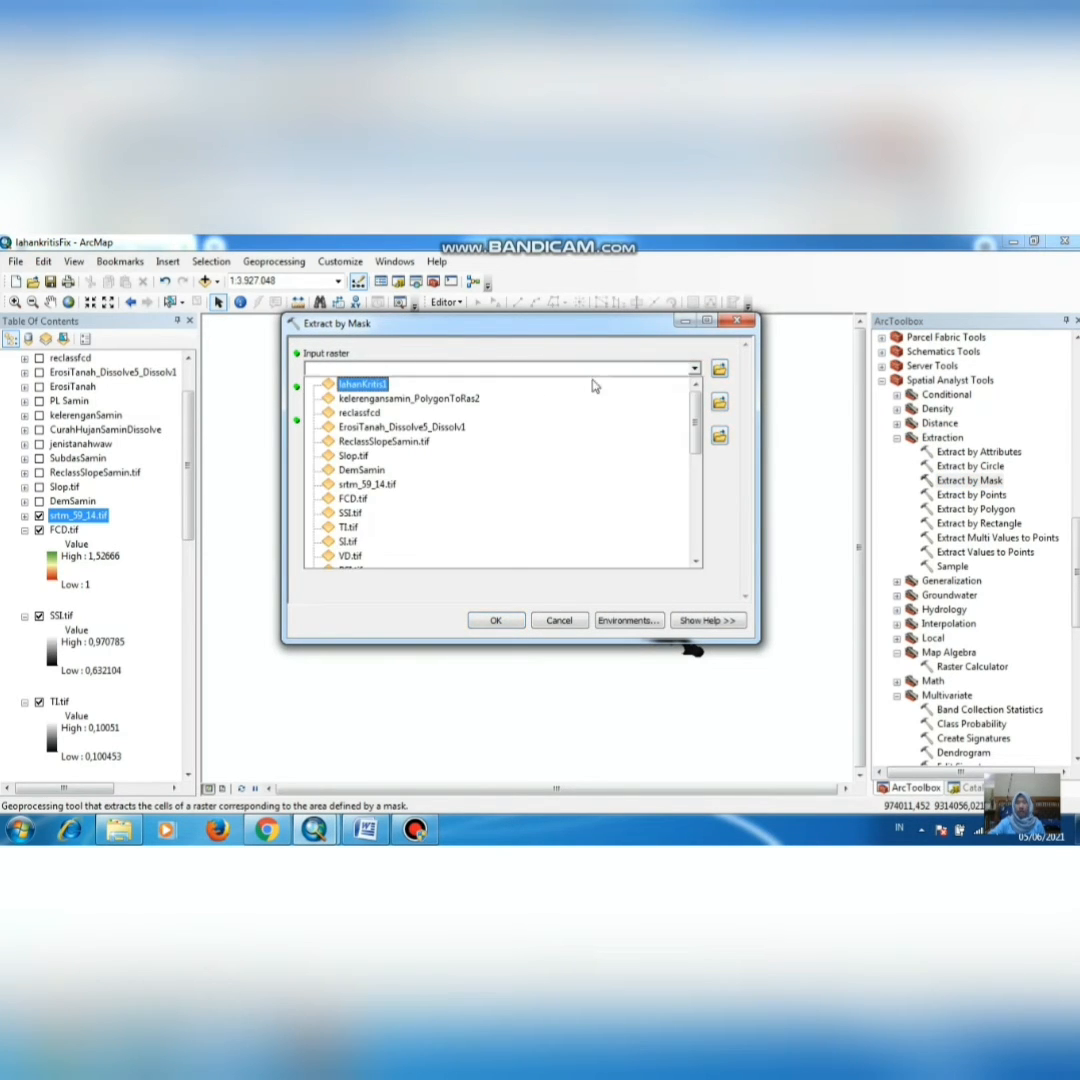
click(388, 484)
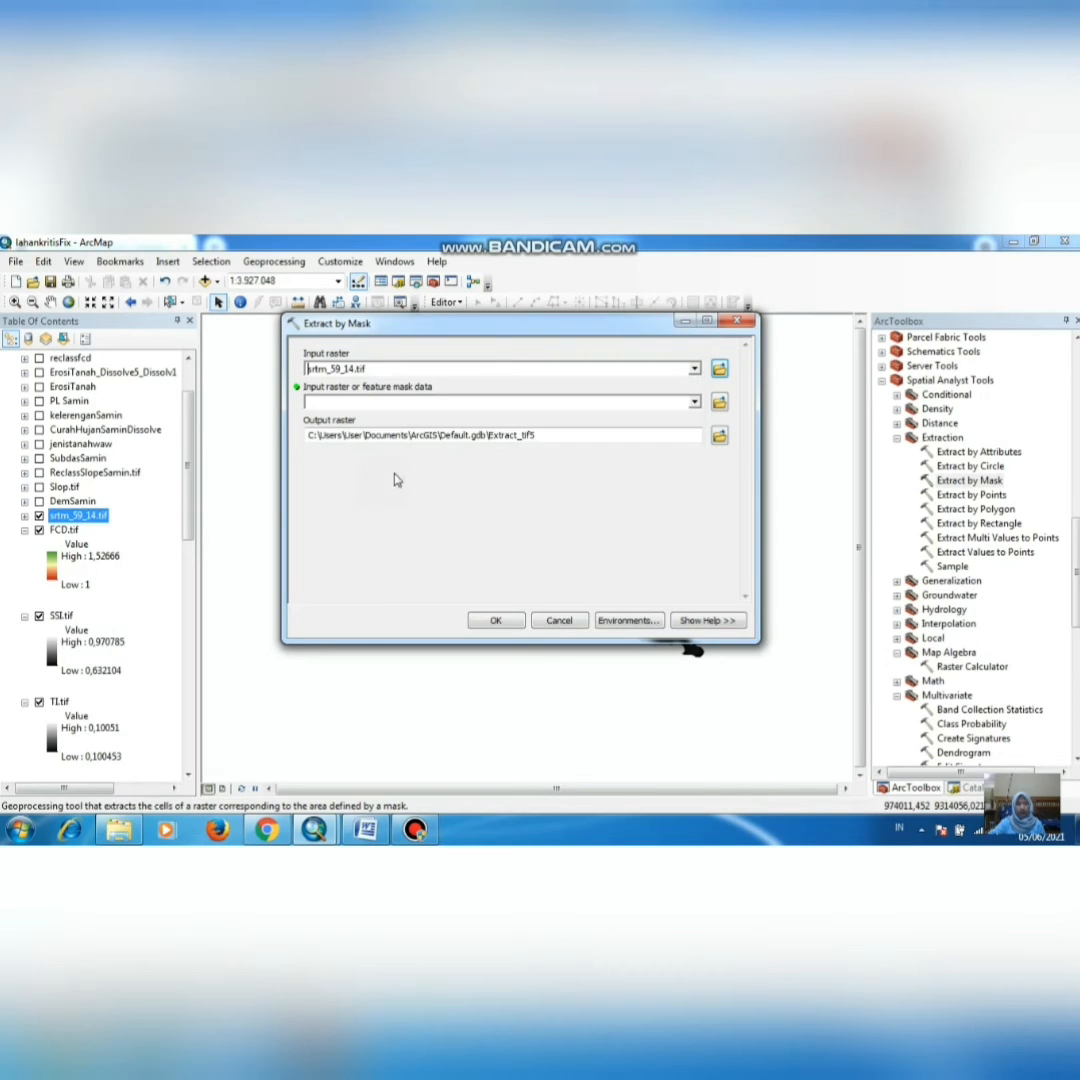
click(694, 402)
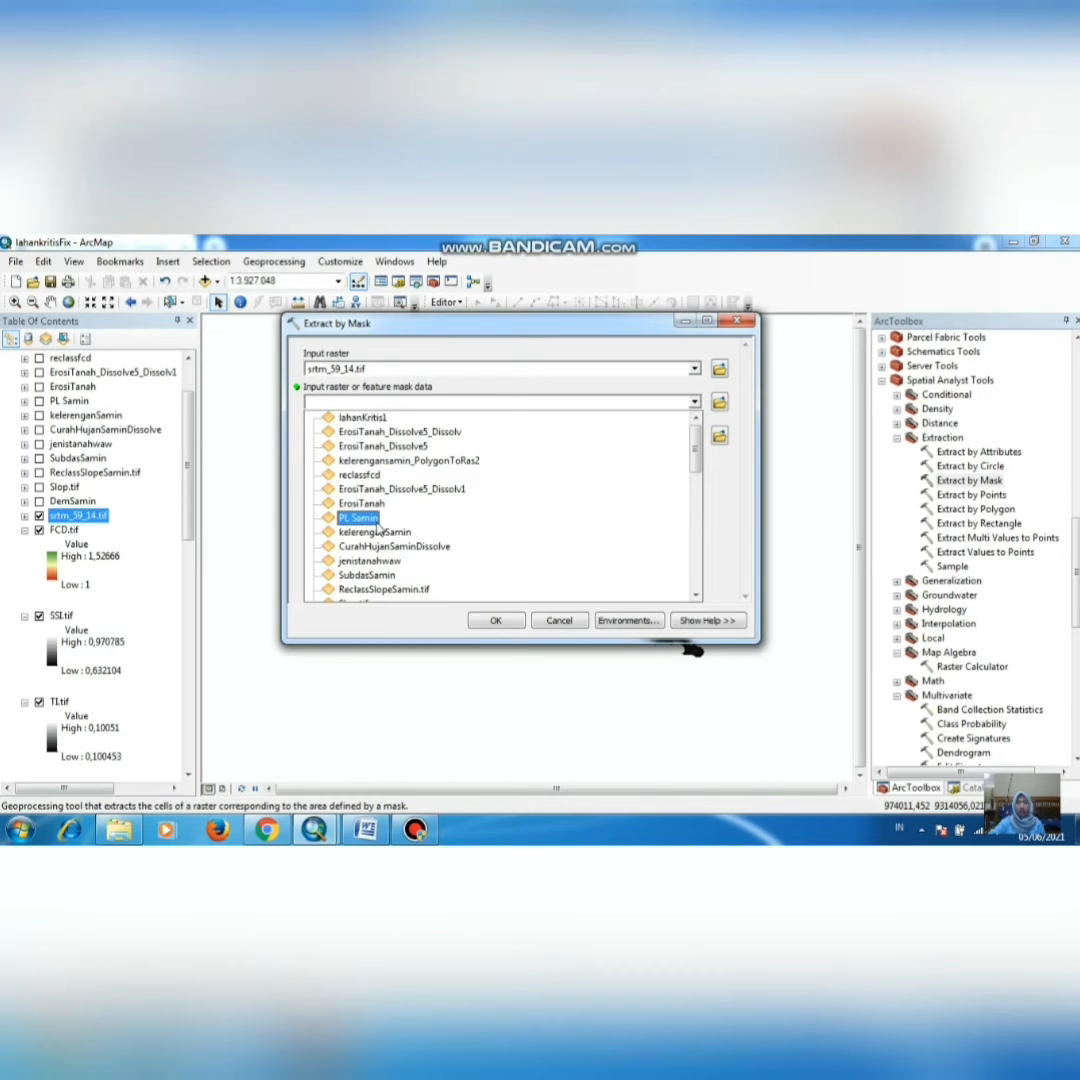
scroll(378, 530, down, 5)
scroll(378, 530, up, 1)
scroll(380, 540, down, 2)
scroll(379, 555, down, 3)
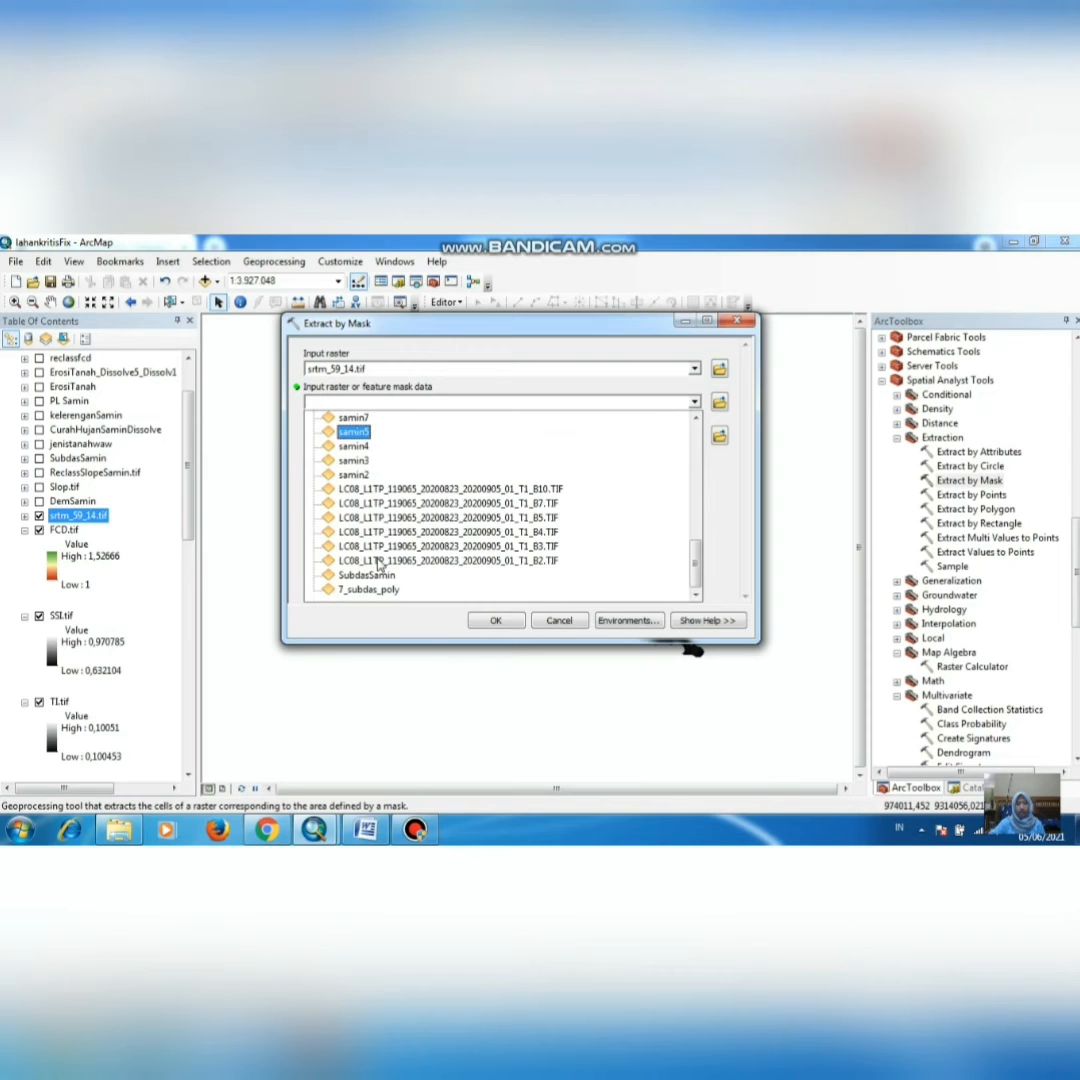
click(388, 578)
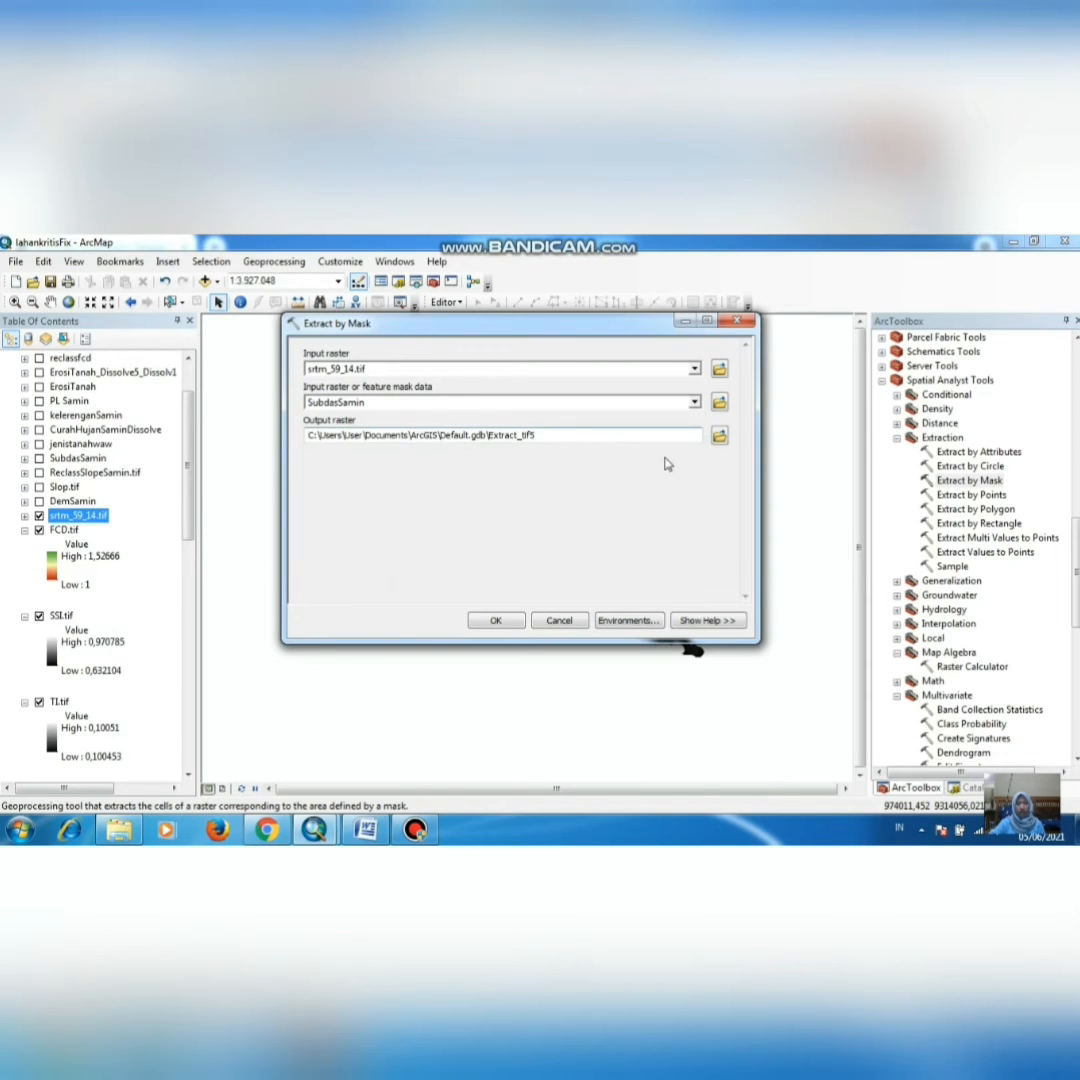
Step: Try to set the extraction's output raster to demsamin in the raster folder
click(718, 438)
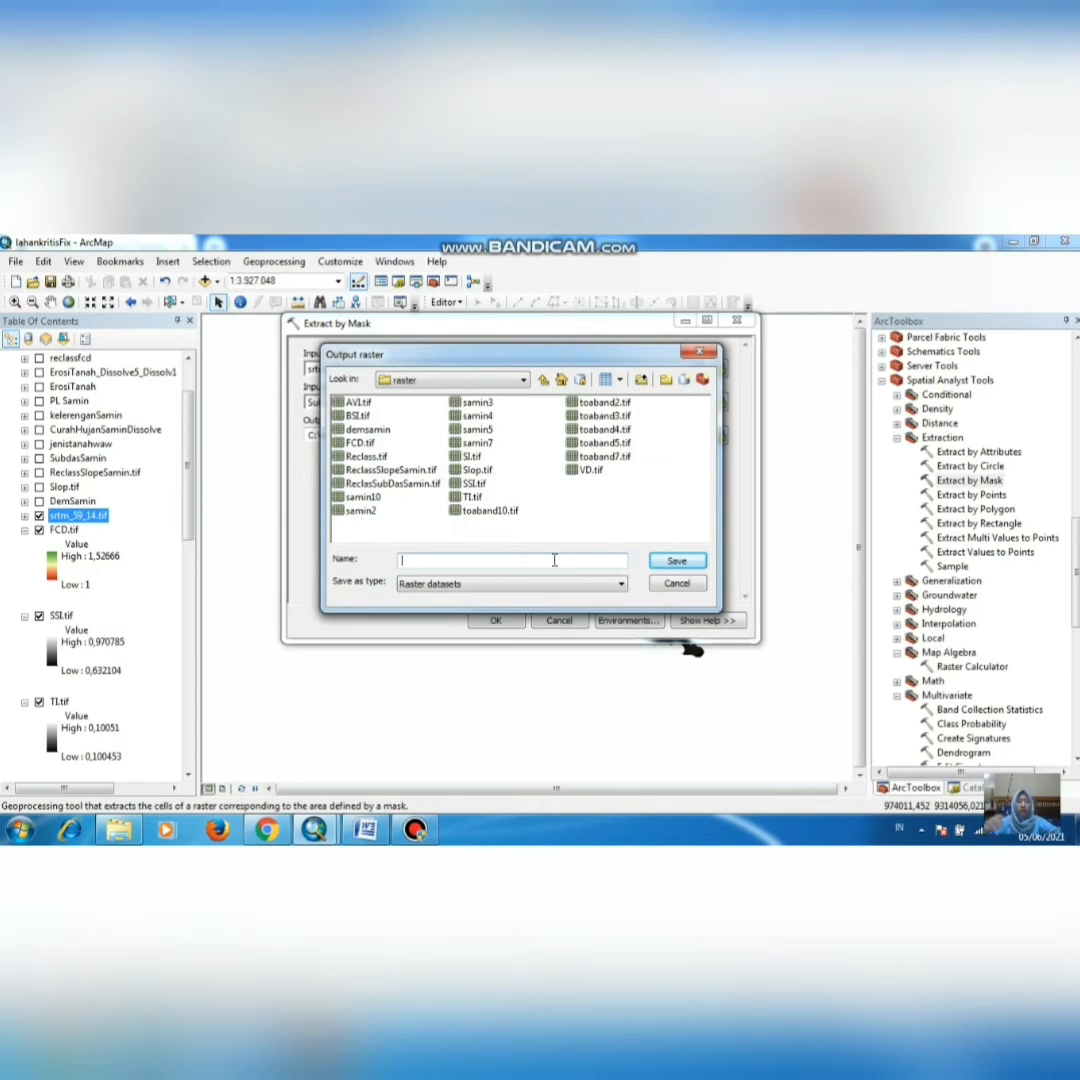
text(demsamin)
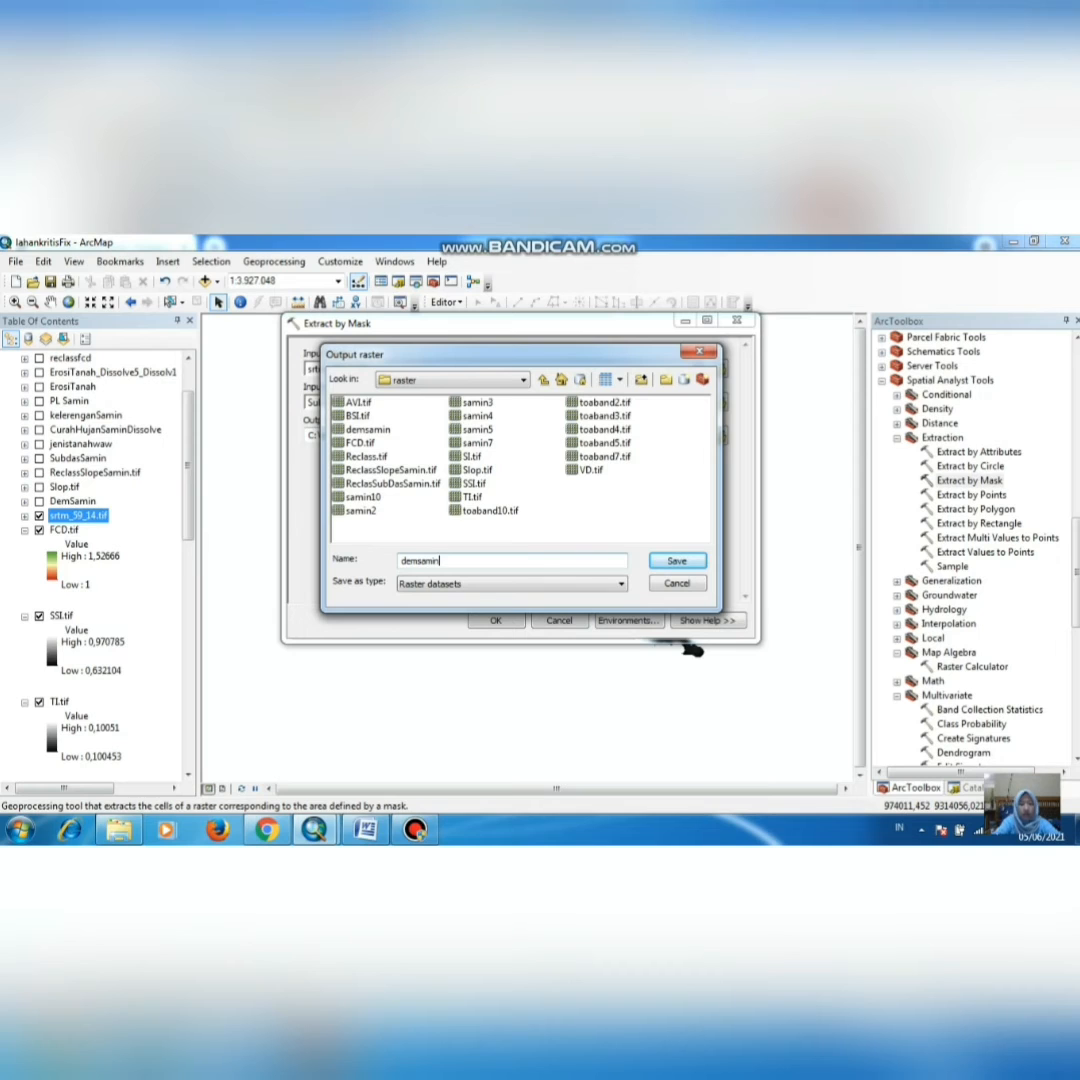
click(677, 562)
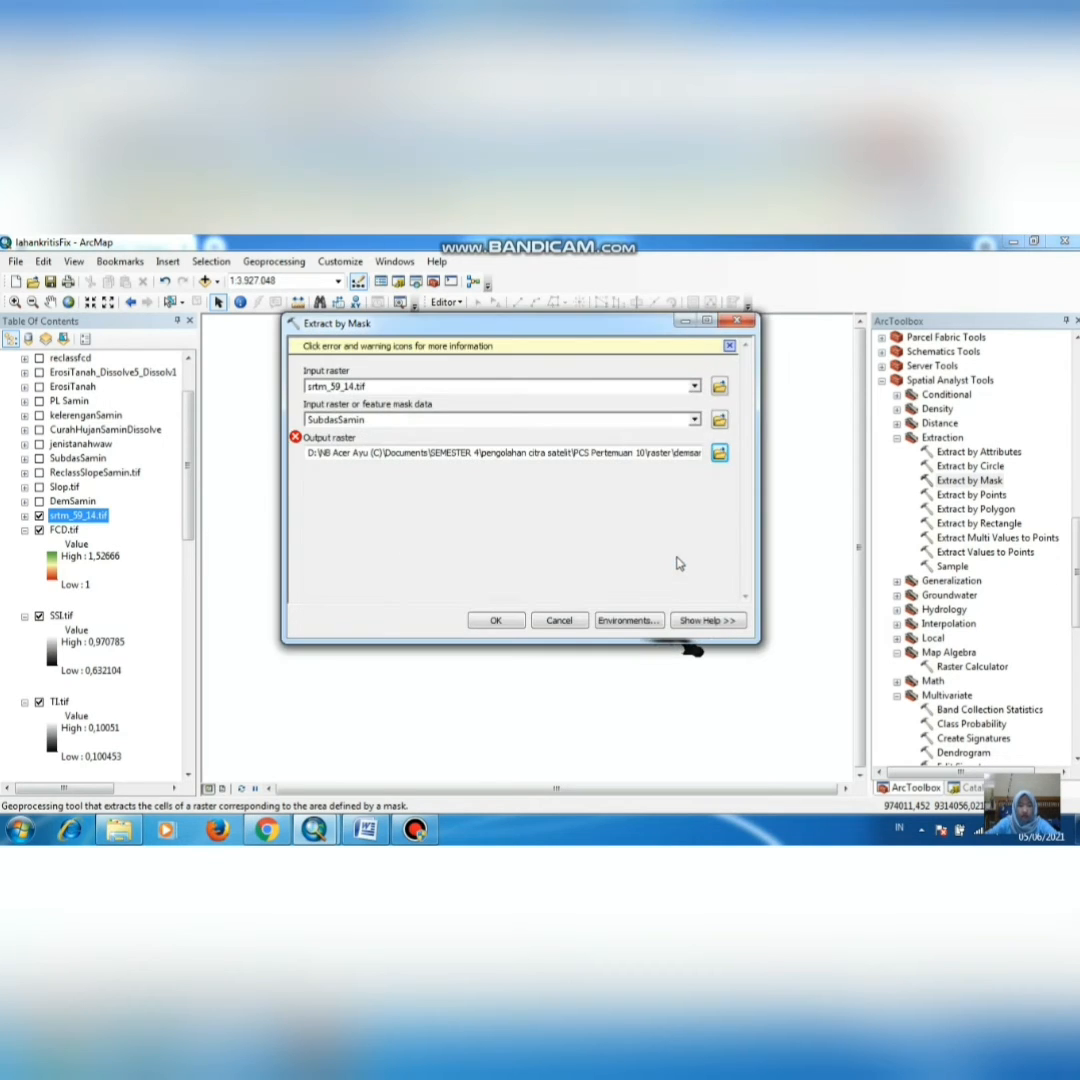
Step: Set the extraction's output raster to dem in the raster folder
click(720, 454)
text(dem)
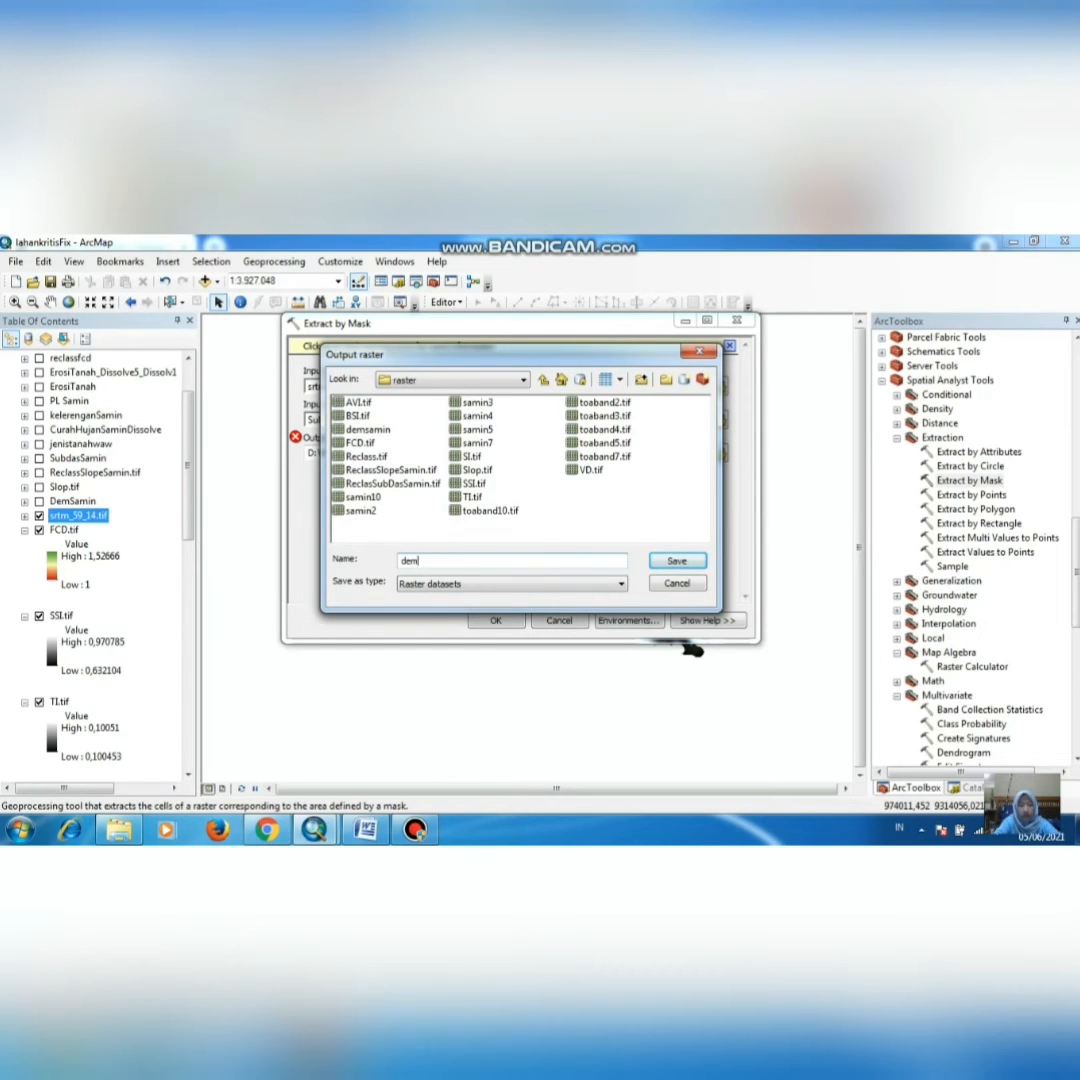
click(677, 562)
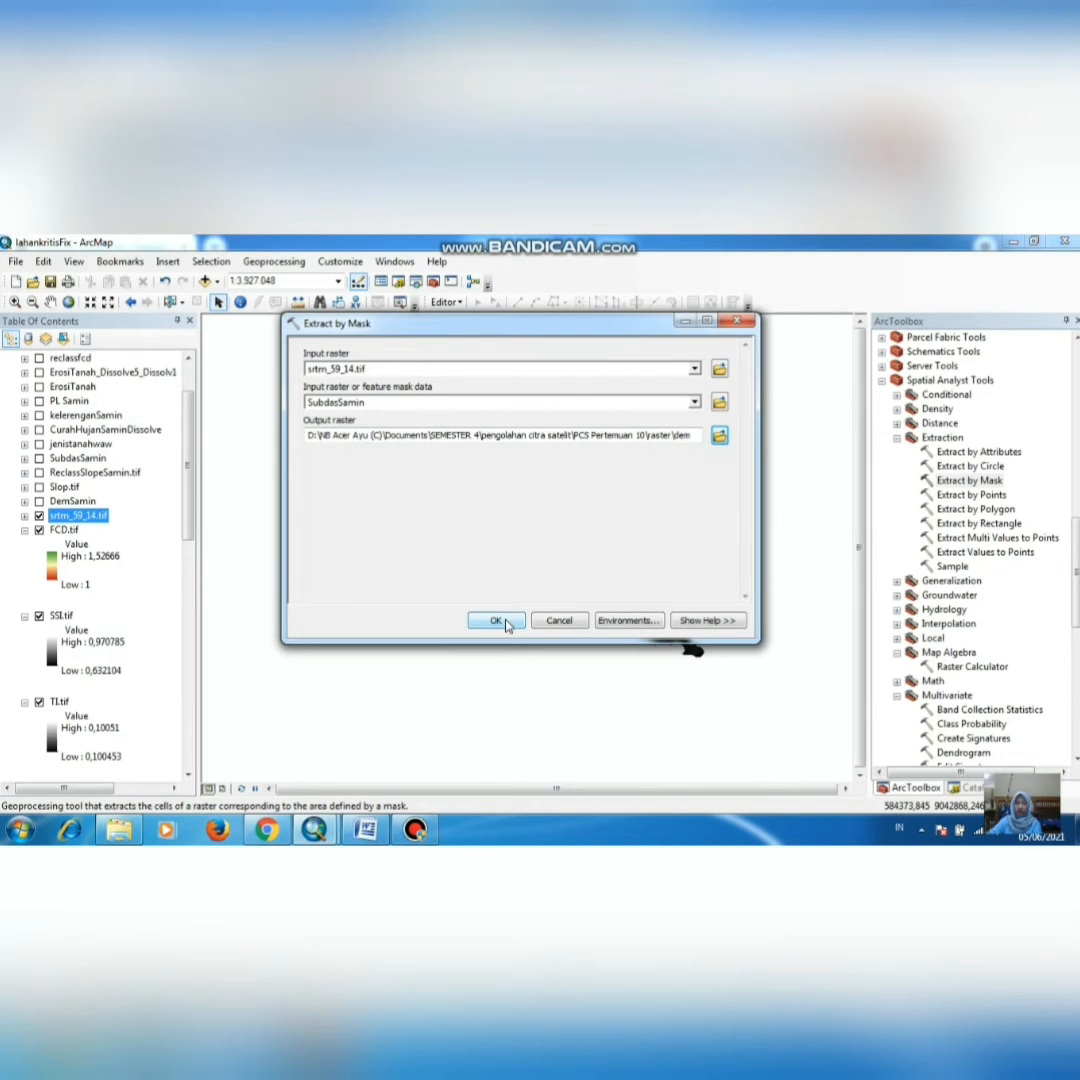
Step: Set the environment's output coordinate system to Same as Layer "SubdasSamin" and close the Extract by Mask dialog
click(610, 621)
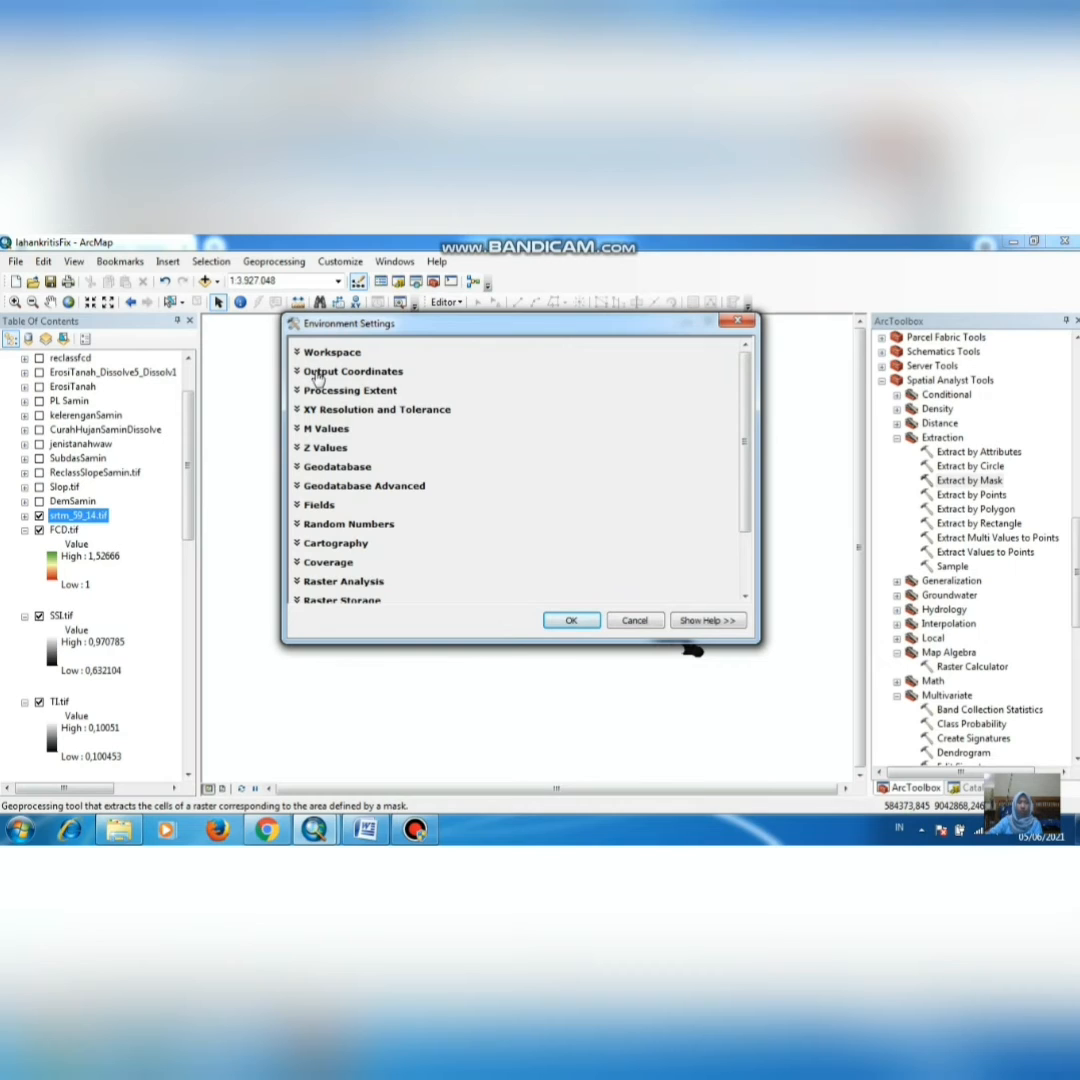
click(322, 372)
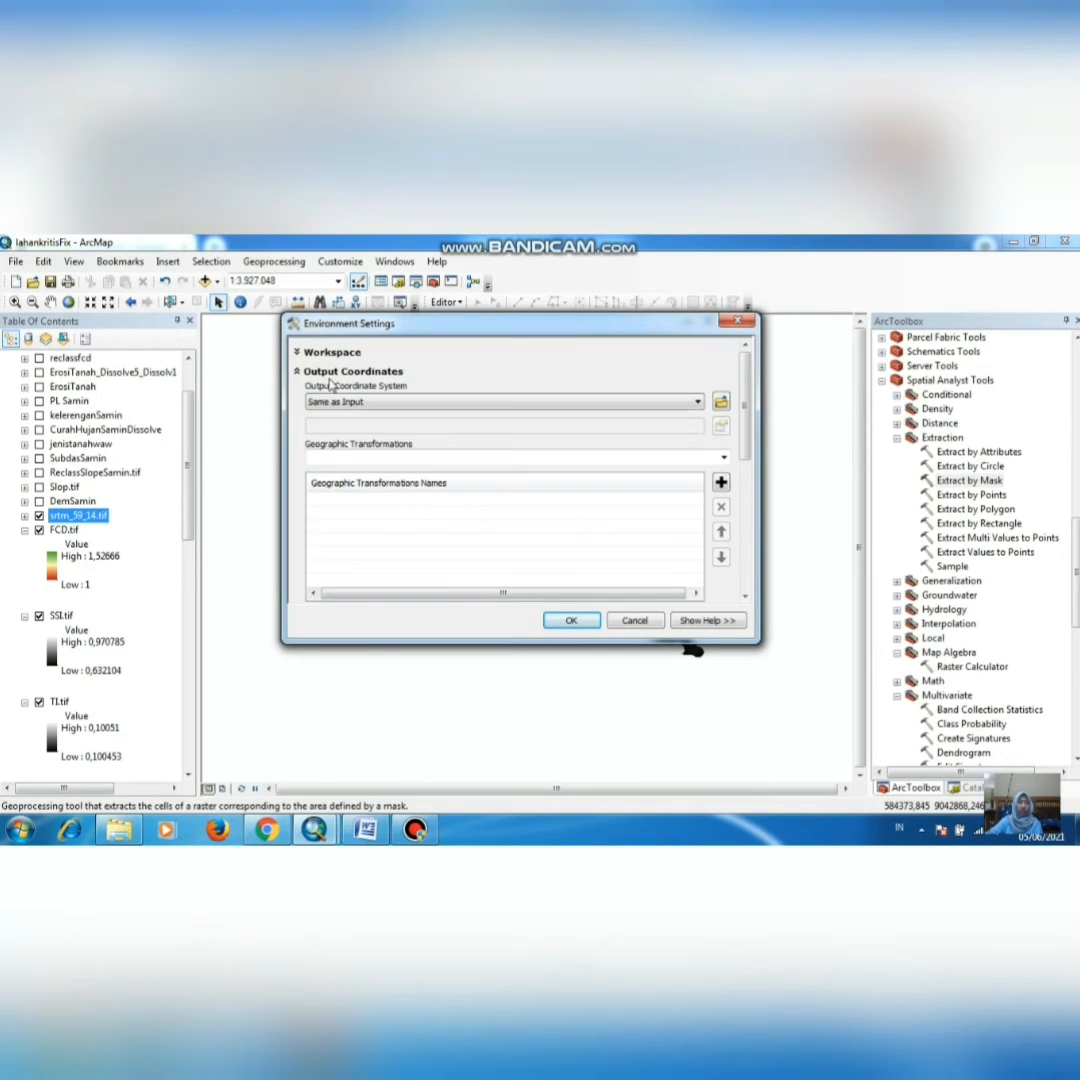
click(697, 403)
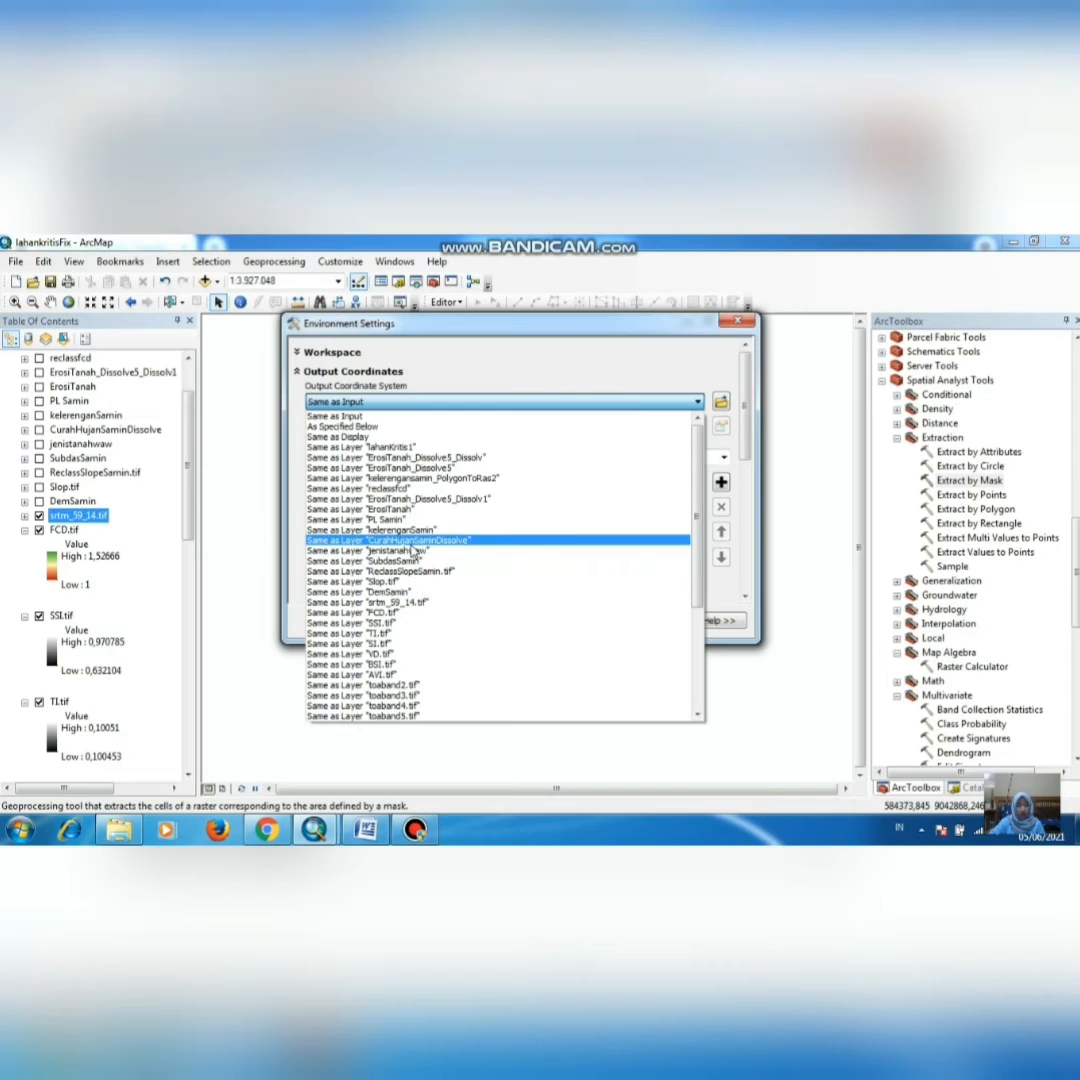
click(410, 561)
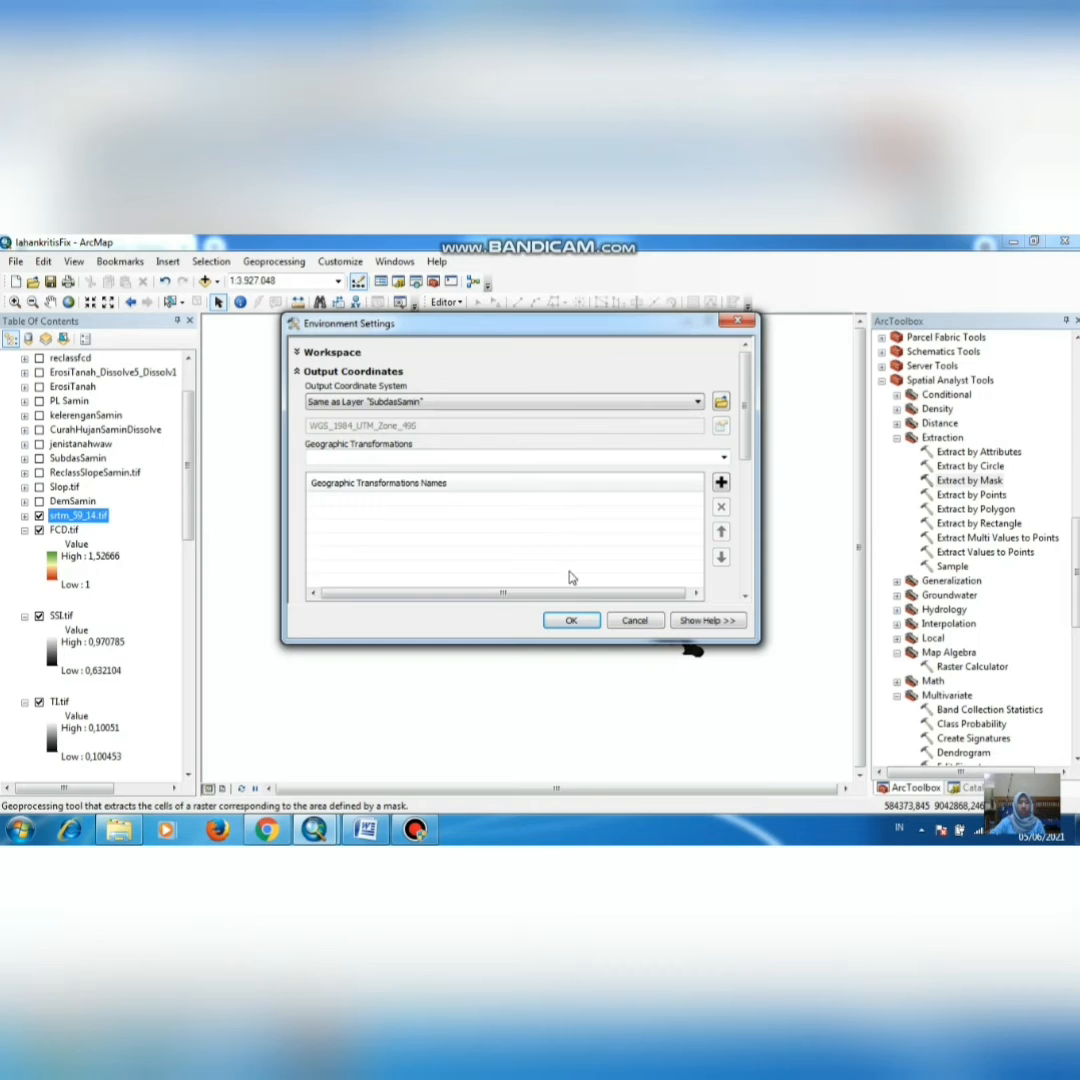
click(573, 621)
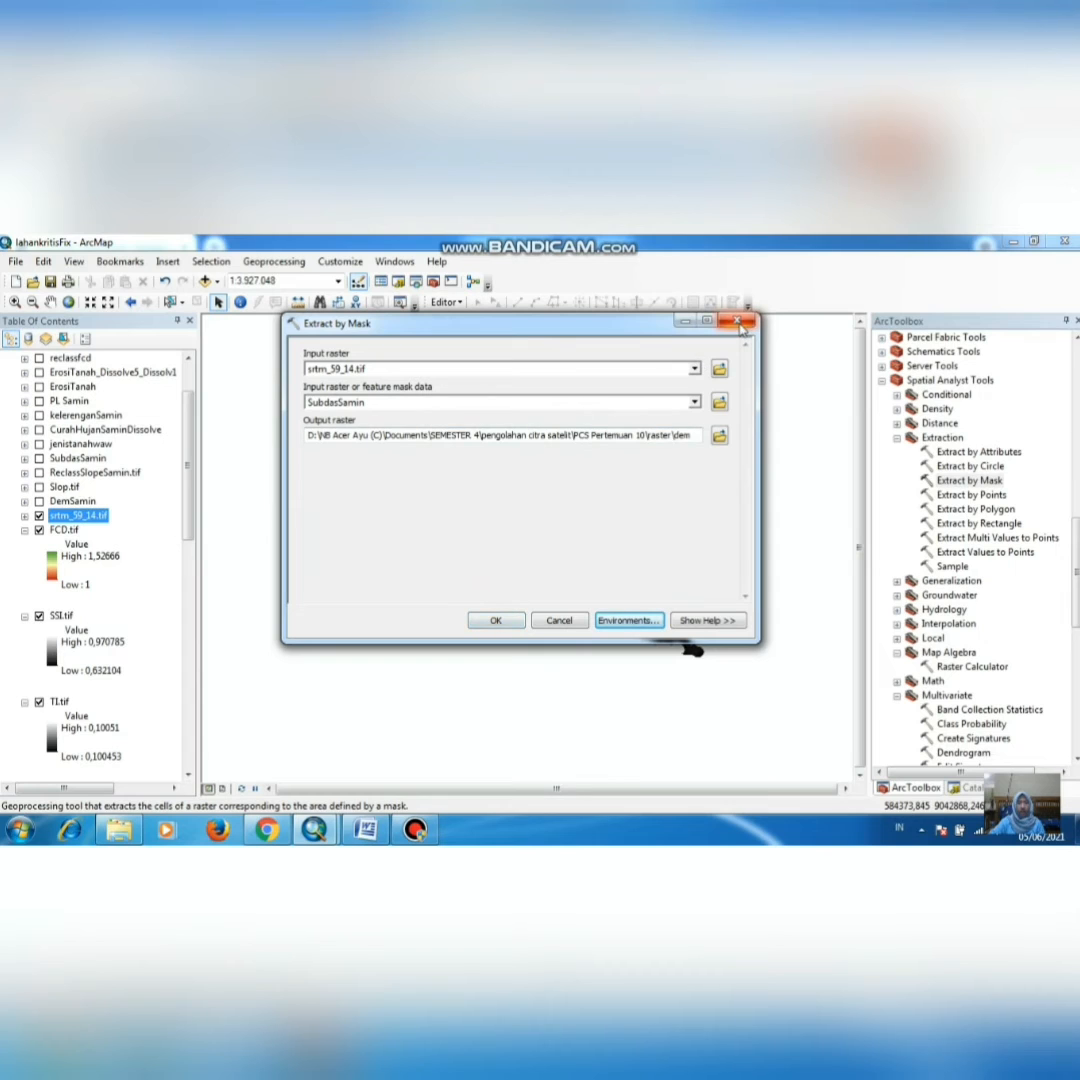
click(494, 621)
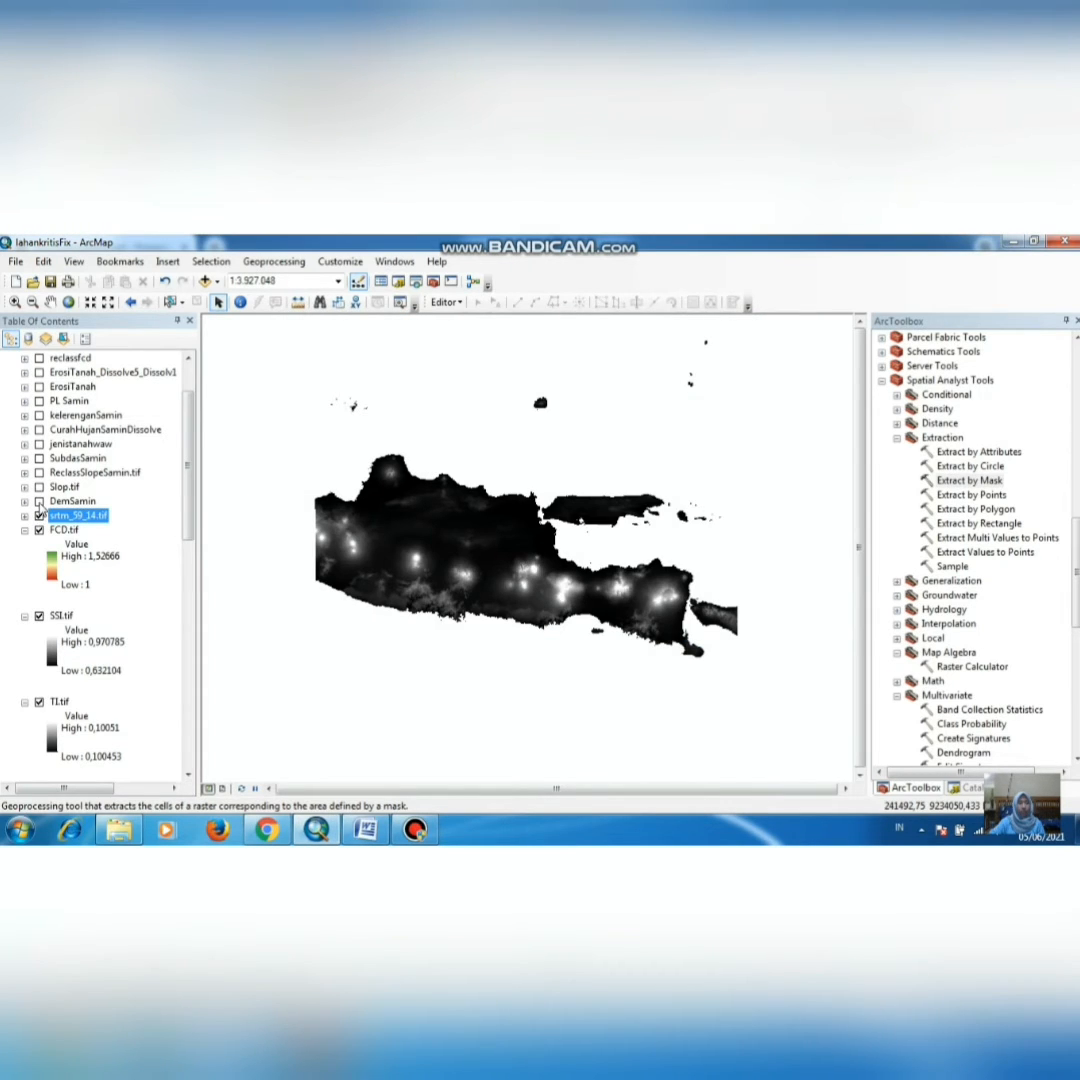
Step: Show the DemSamin layer zoomed to its extent and compare it with srtm_59_14.tif, leaving the SRTM layer hidden
click(39, 501)
click(39, 515)
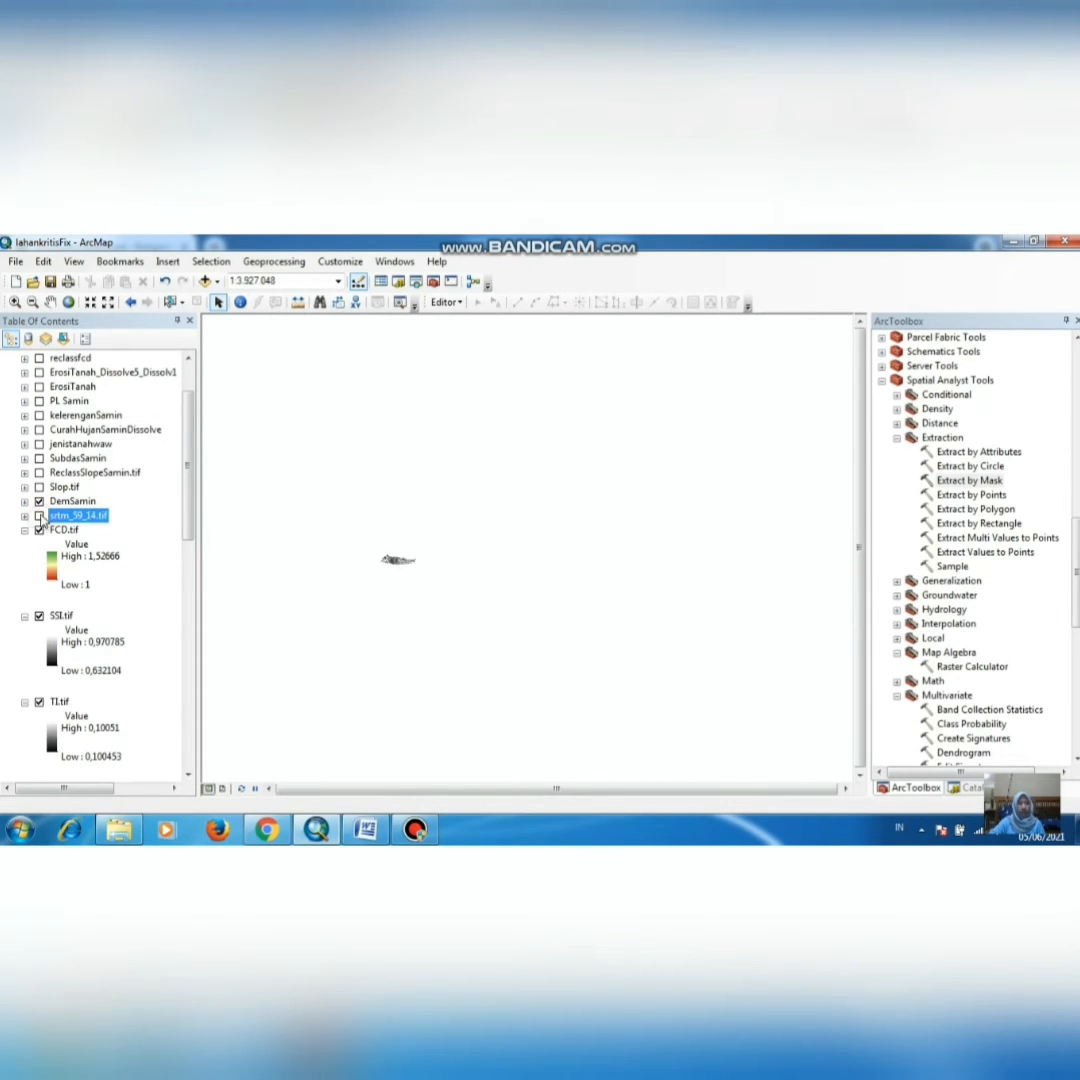
right_click(62, 501)
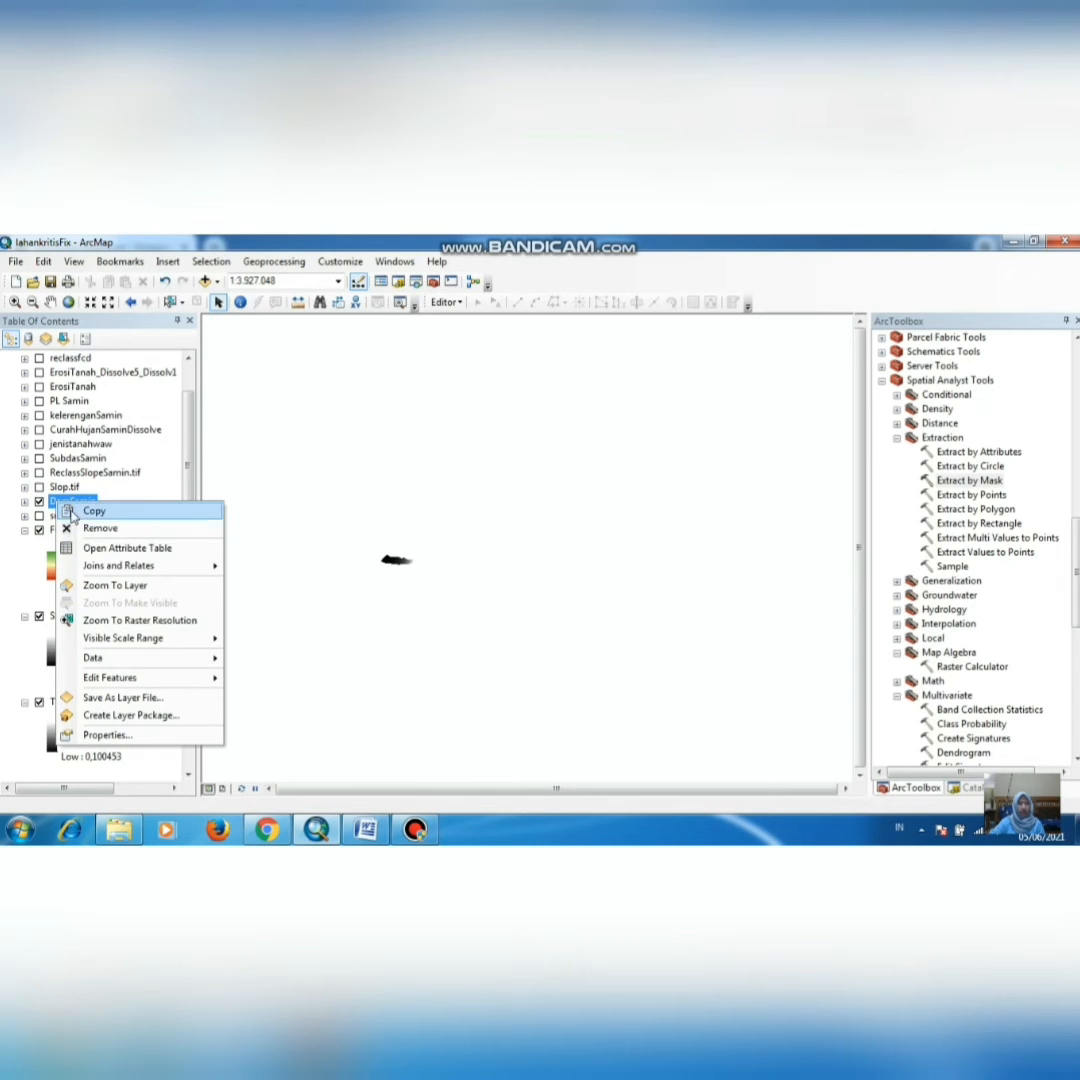
click(106, 585)
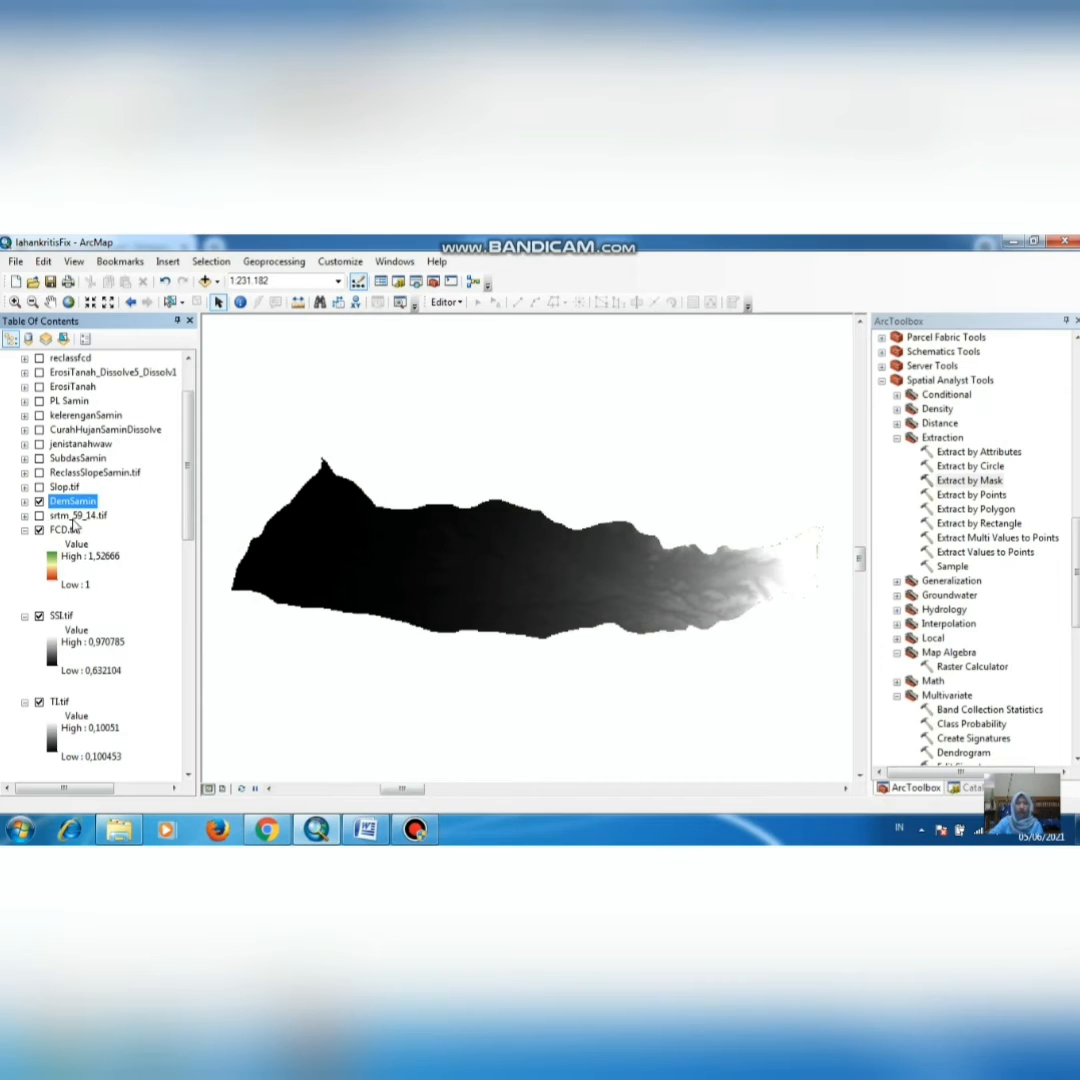
click(39, 515)
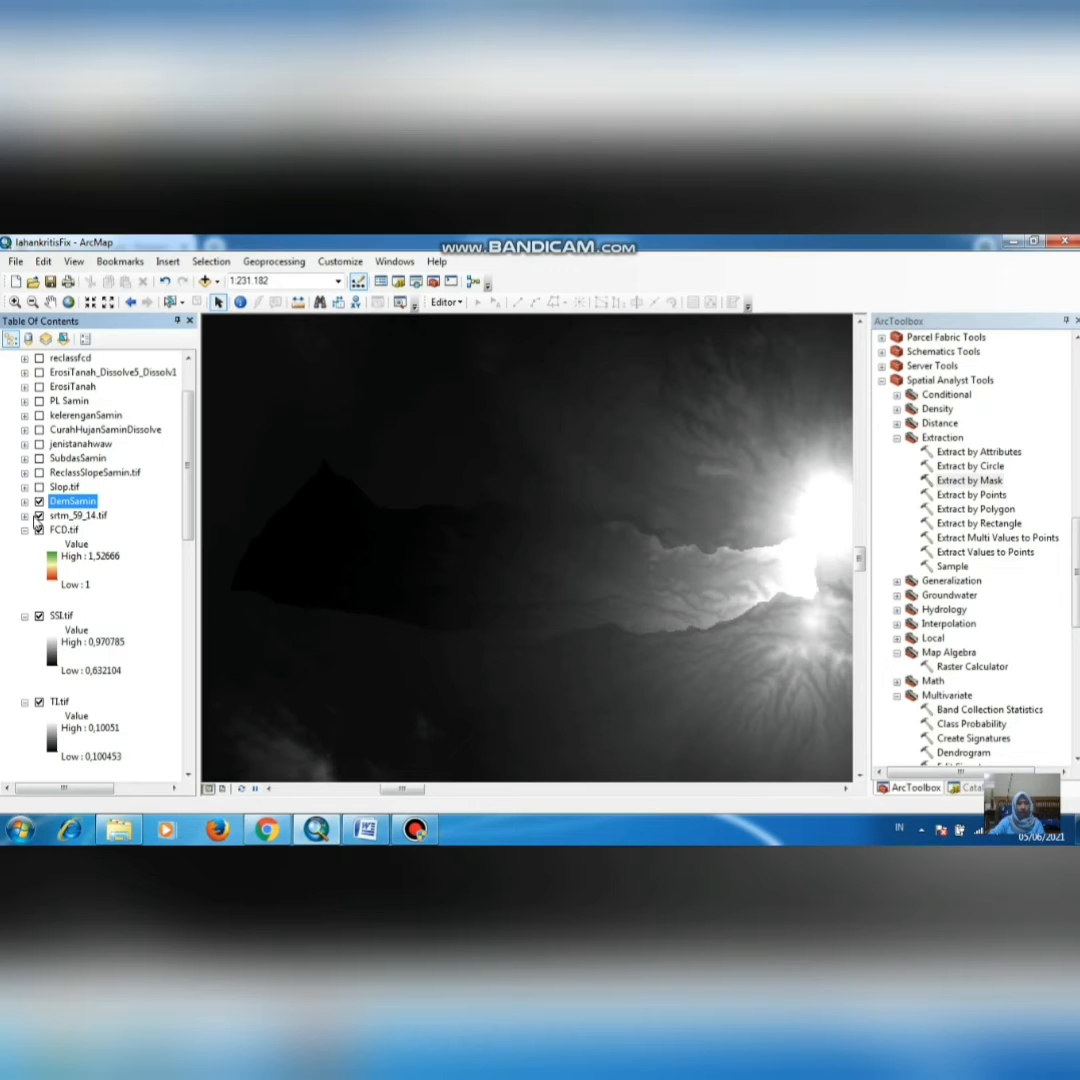
click(39, 515)
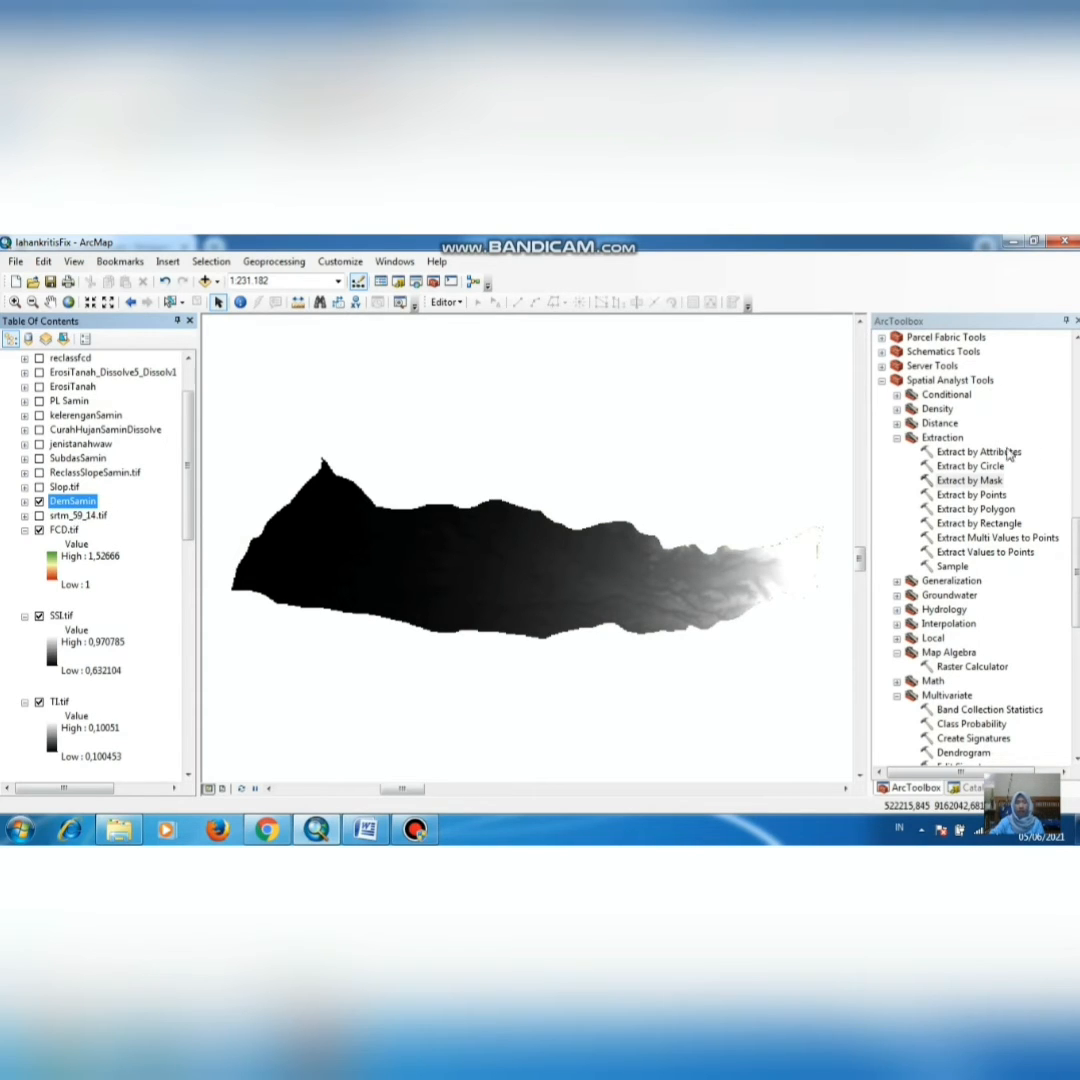
Step: Open the Spatial Analyst Slope tool and set DemSamin as its input raster
scroll(970, 468, up, 2)
scroll(970, 468, up, 3)
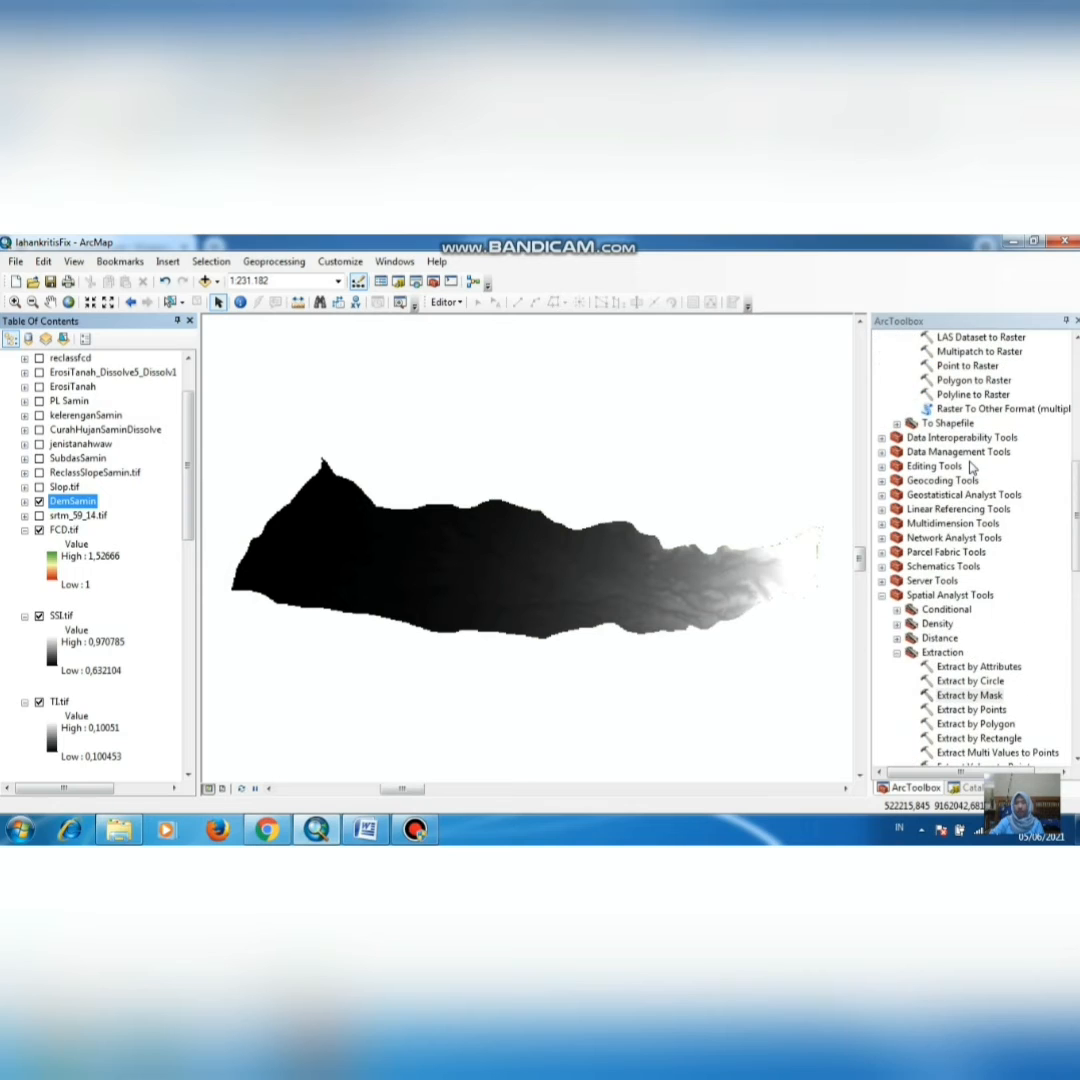
scroll(970, 468, down, 3)
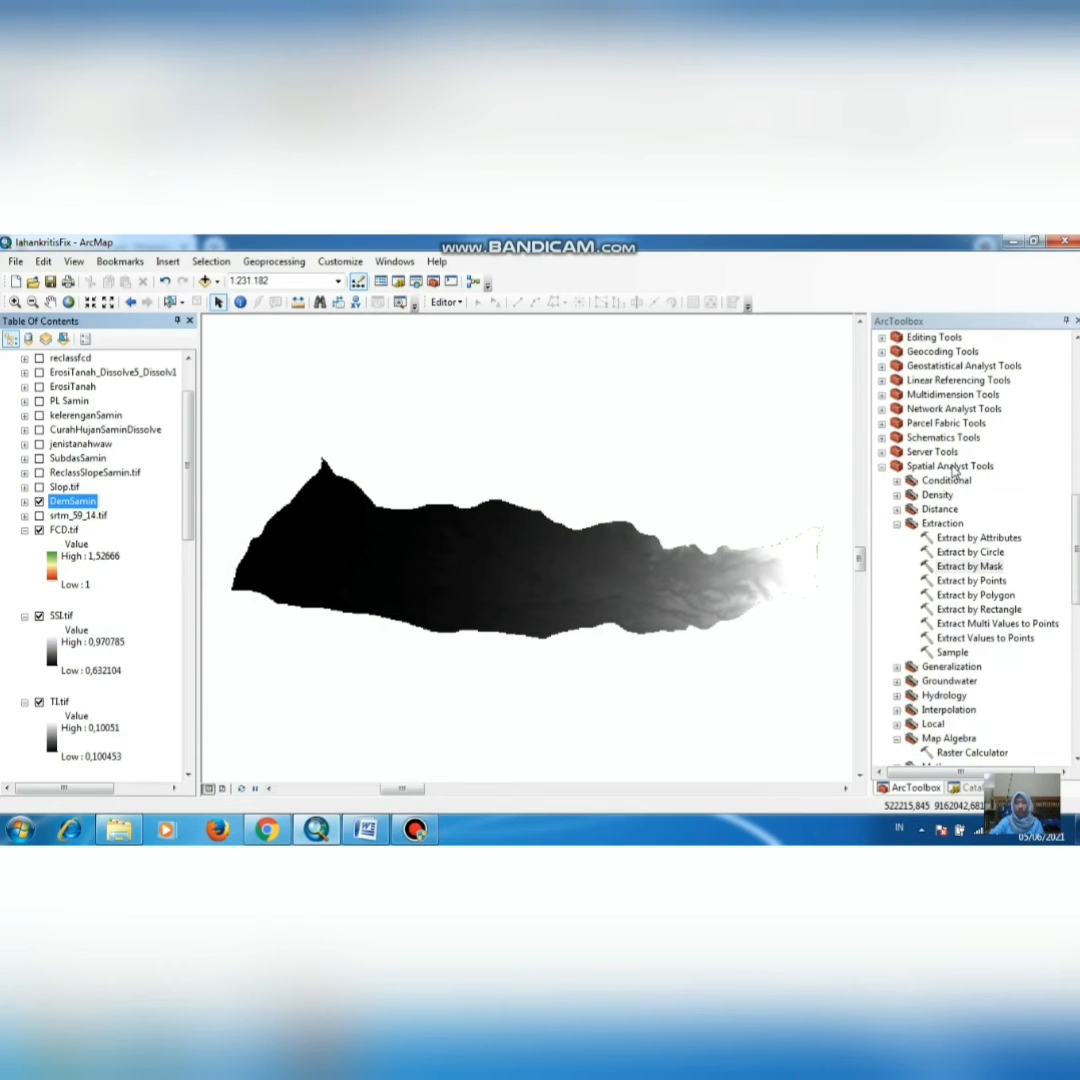
click(953, 467)
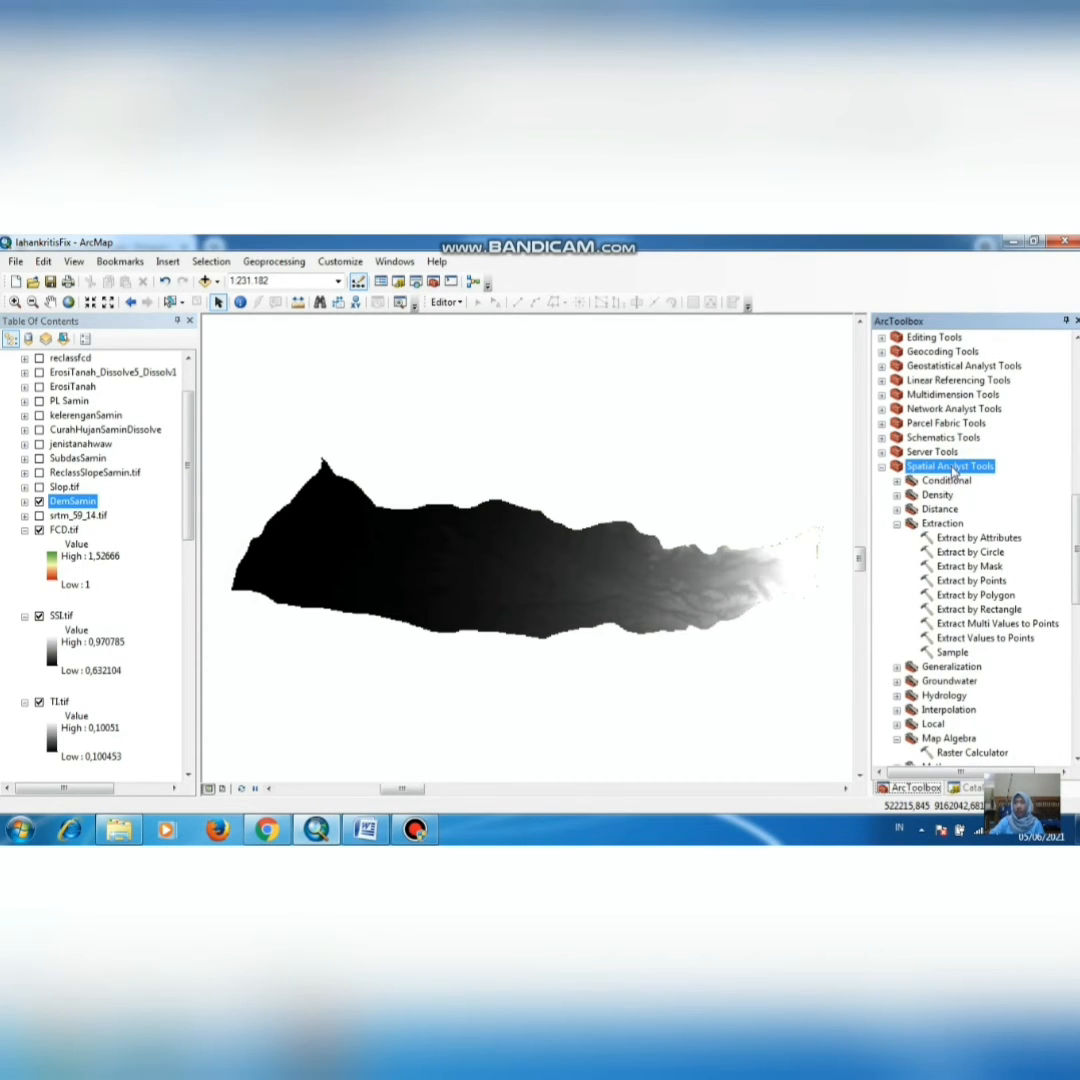
scroll(953, 470, down, 8)
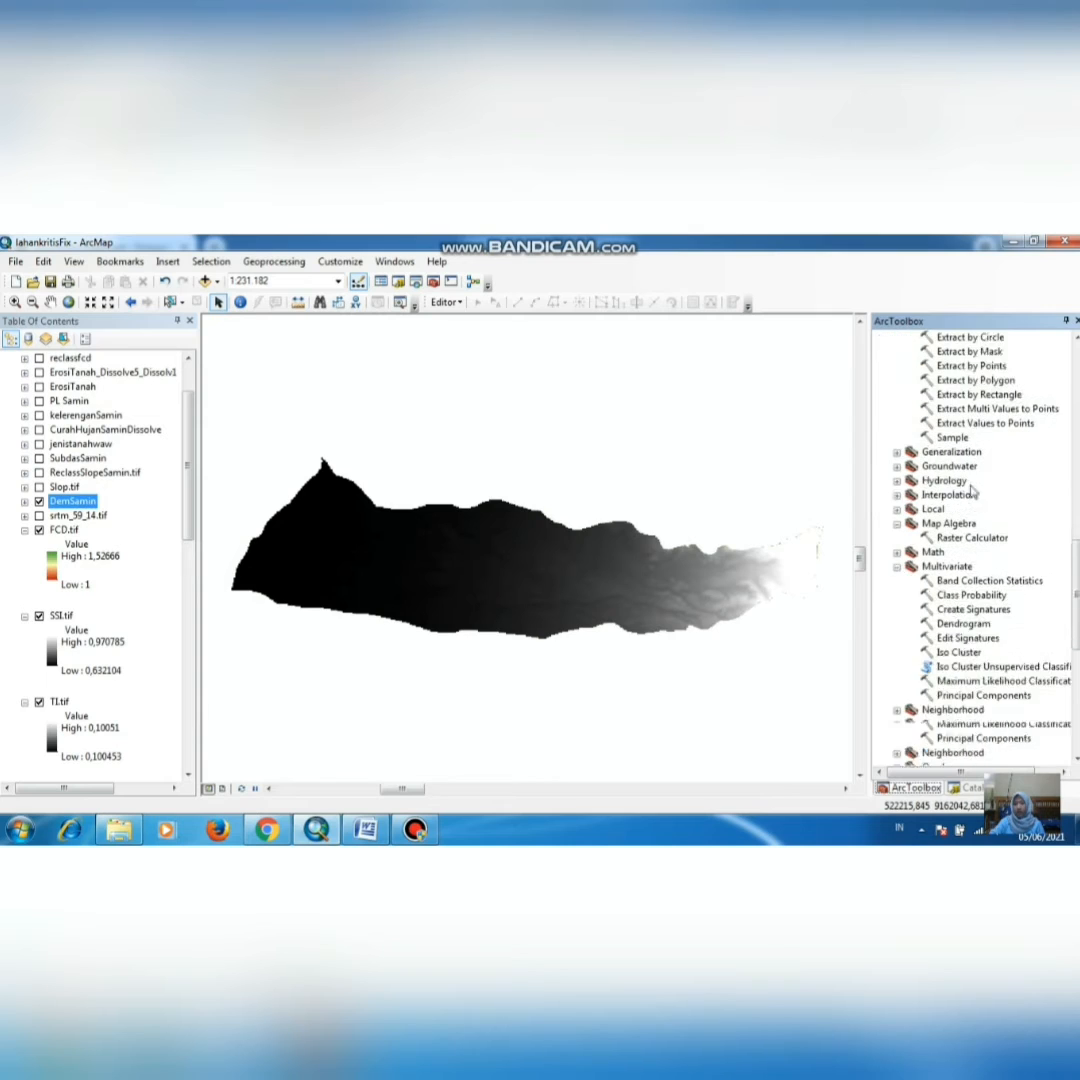
scroll(970, 488, down, 4)
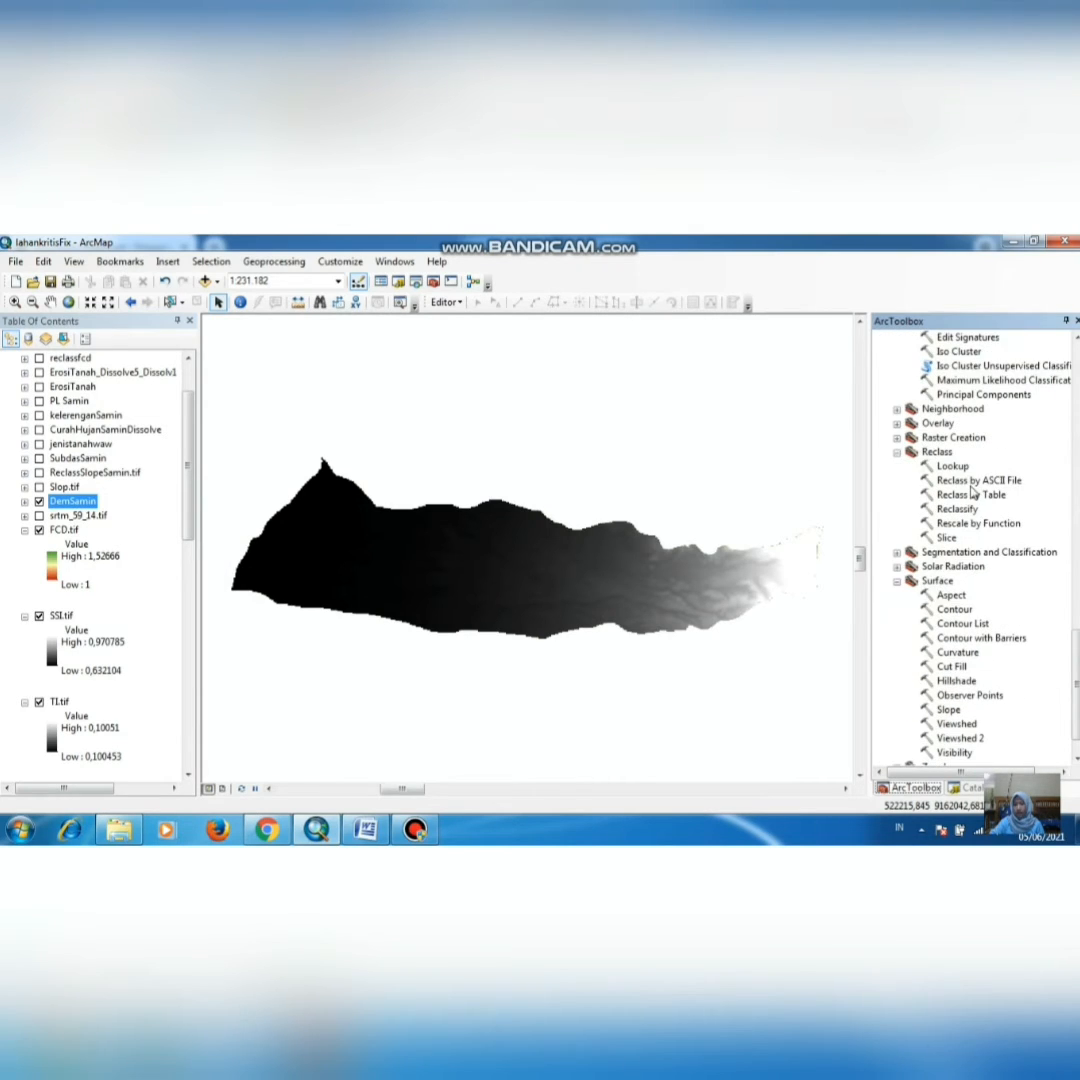
click(949, 583)
scroll(968, 645, down, 1)
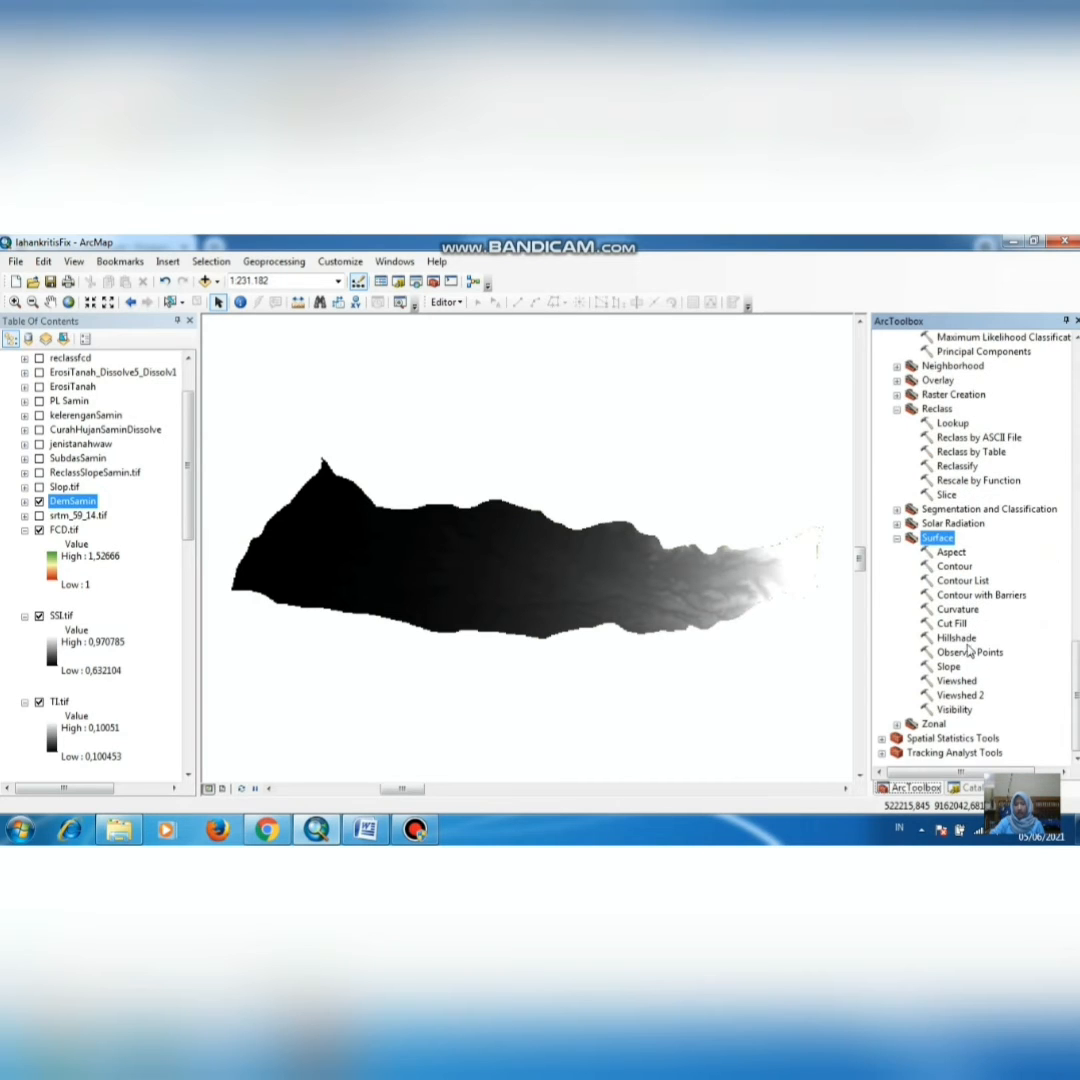
double_click(950, 667)
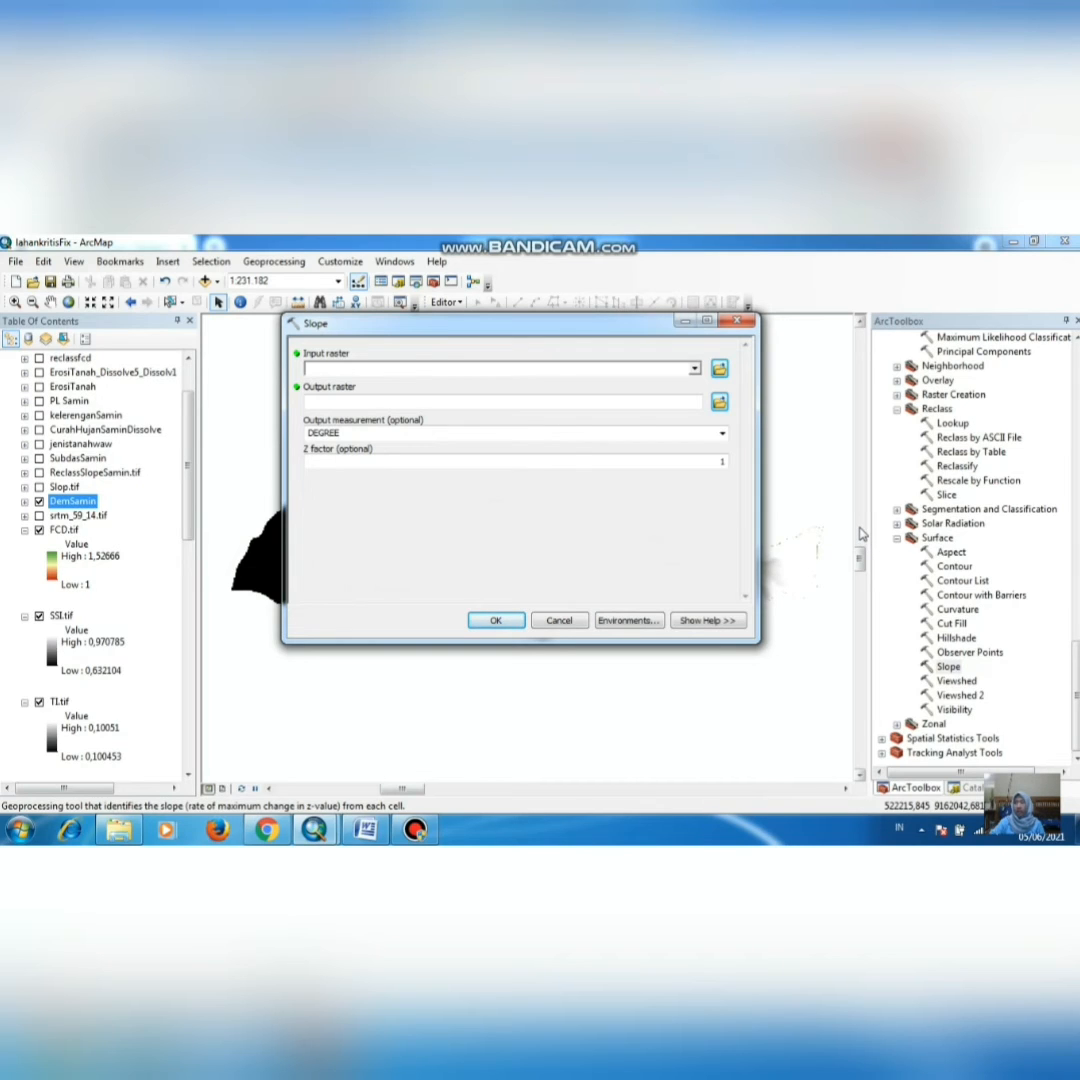
click(695, 370)
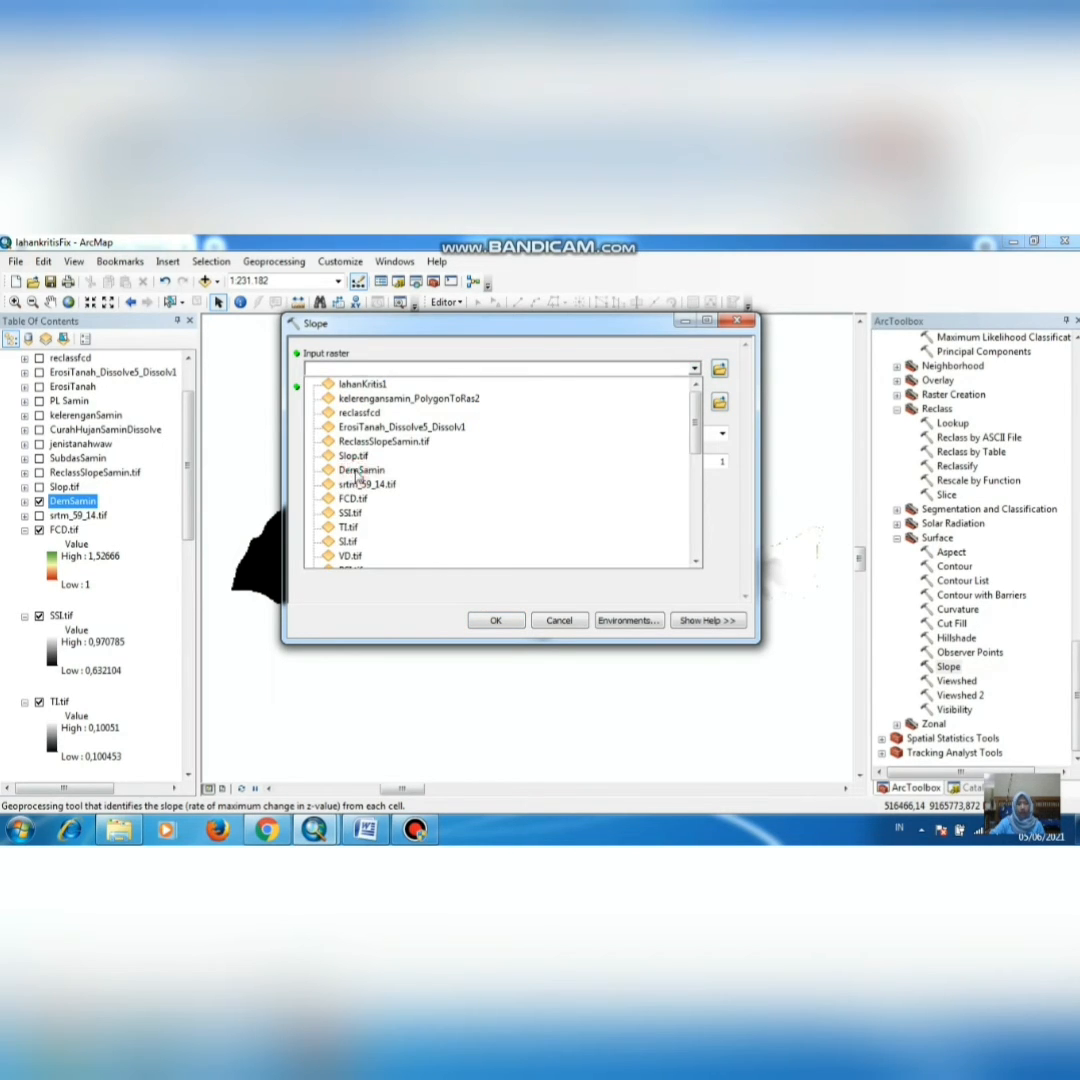
click(360, 470)
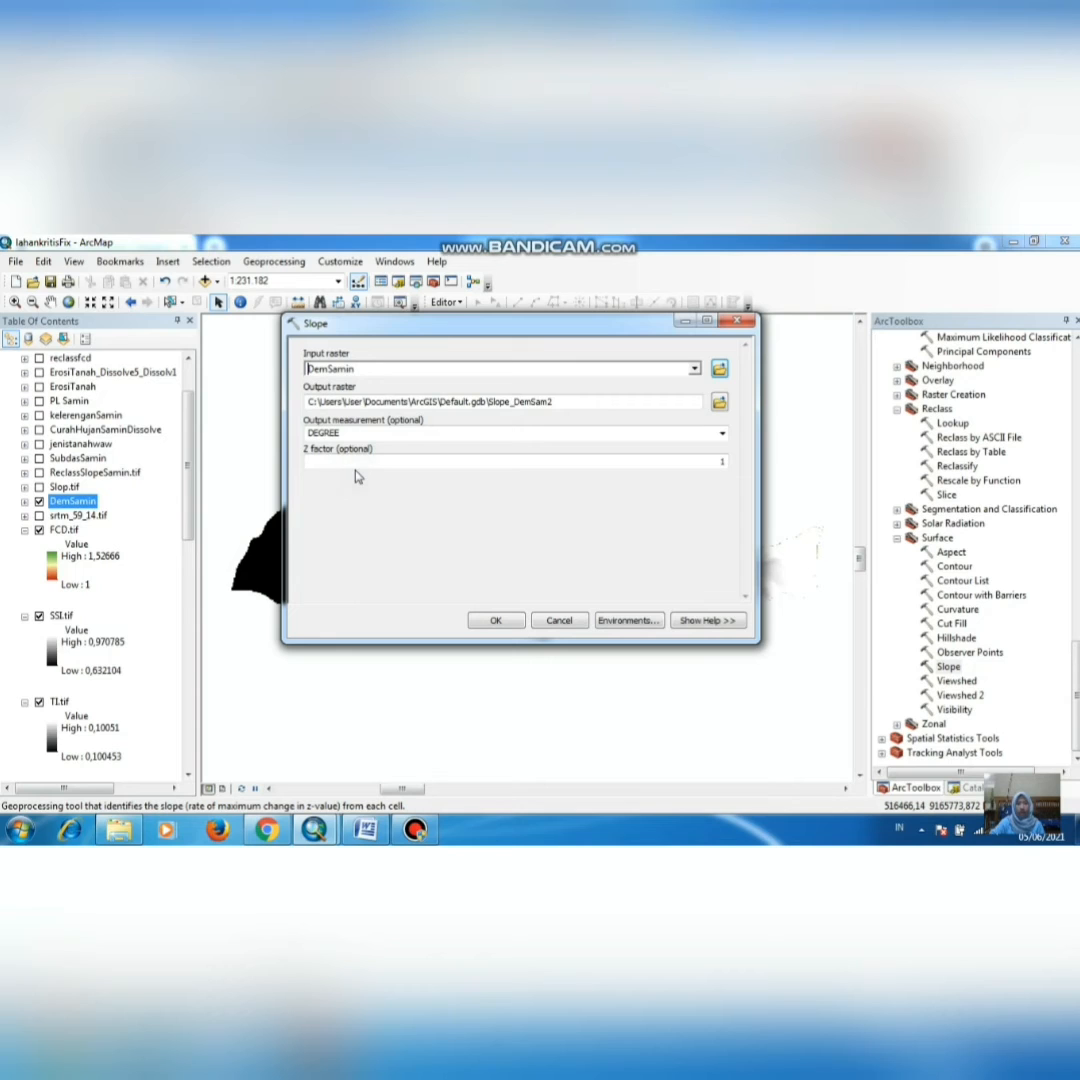
Step: Set the slope output raster to slop in the raster folder, then close the Slope dialog
click(719, 403)
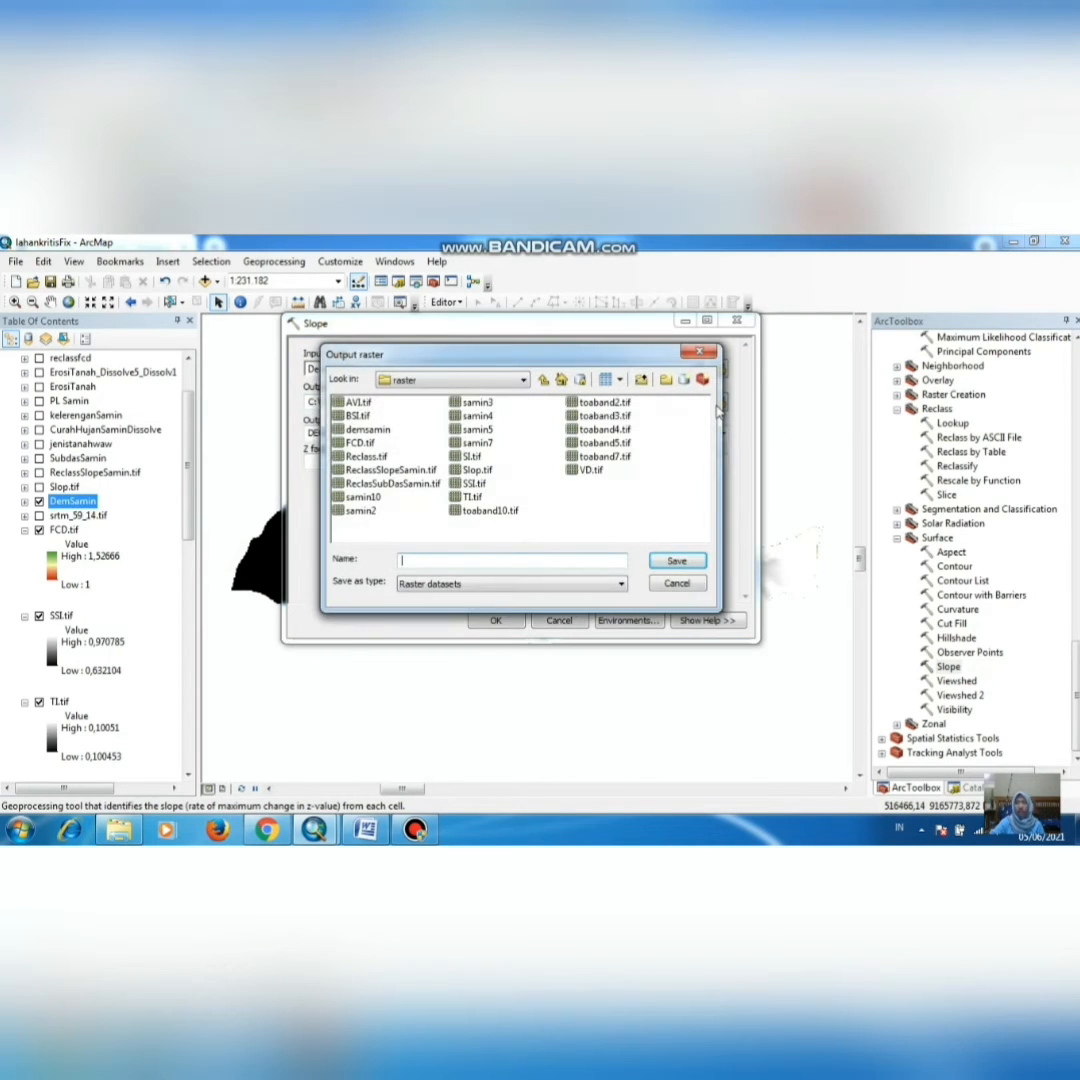
text(slop)
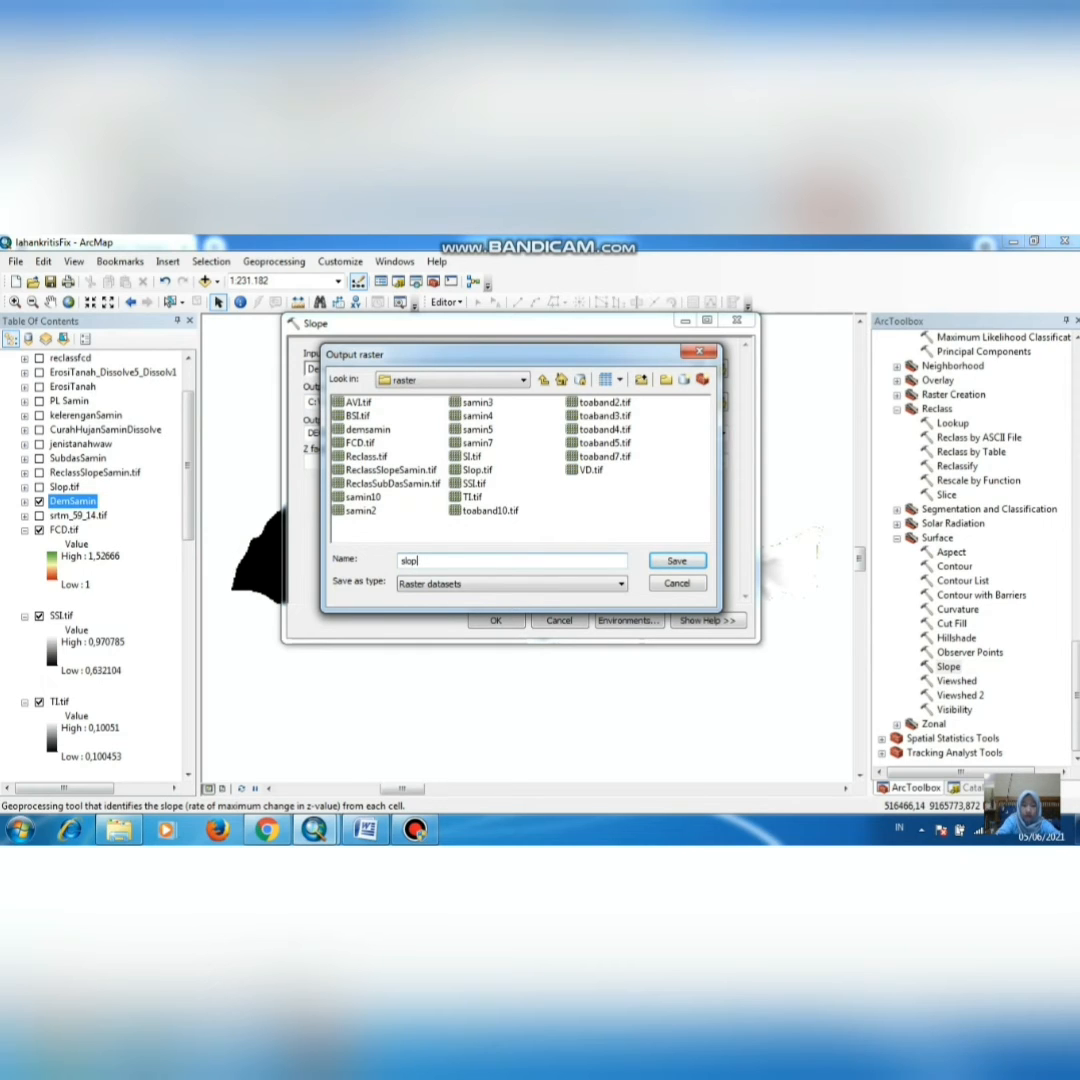
click(663, 561)
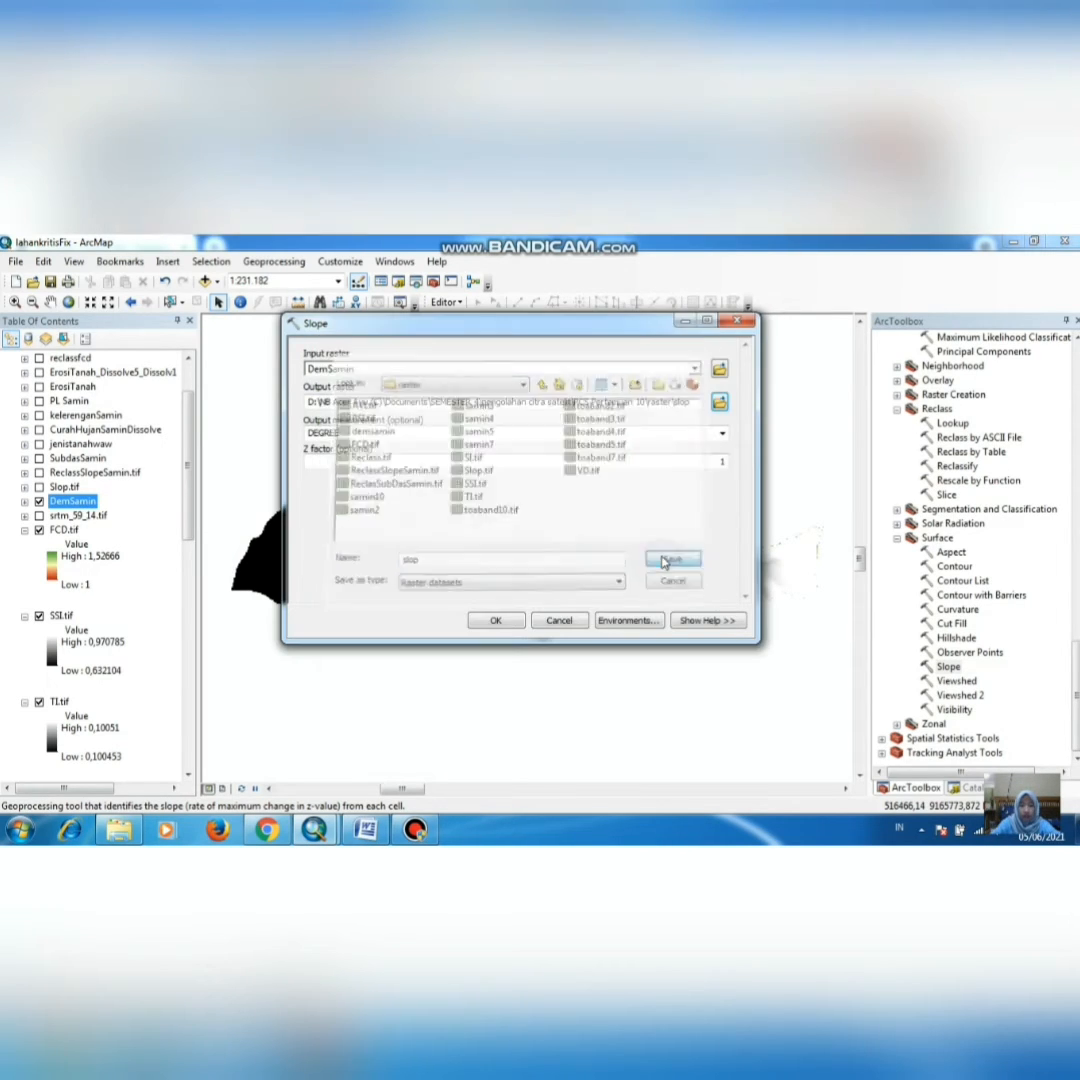
click(491, 621)
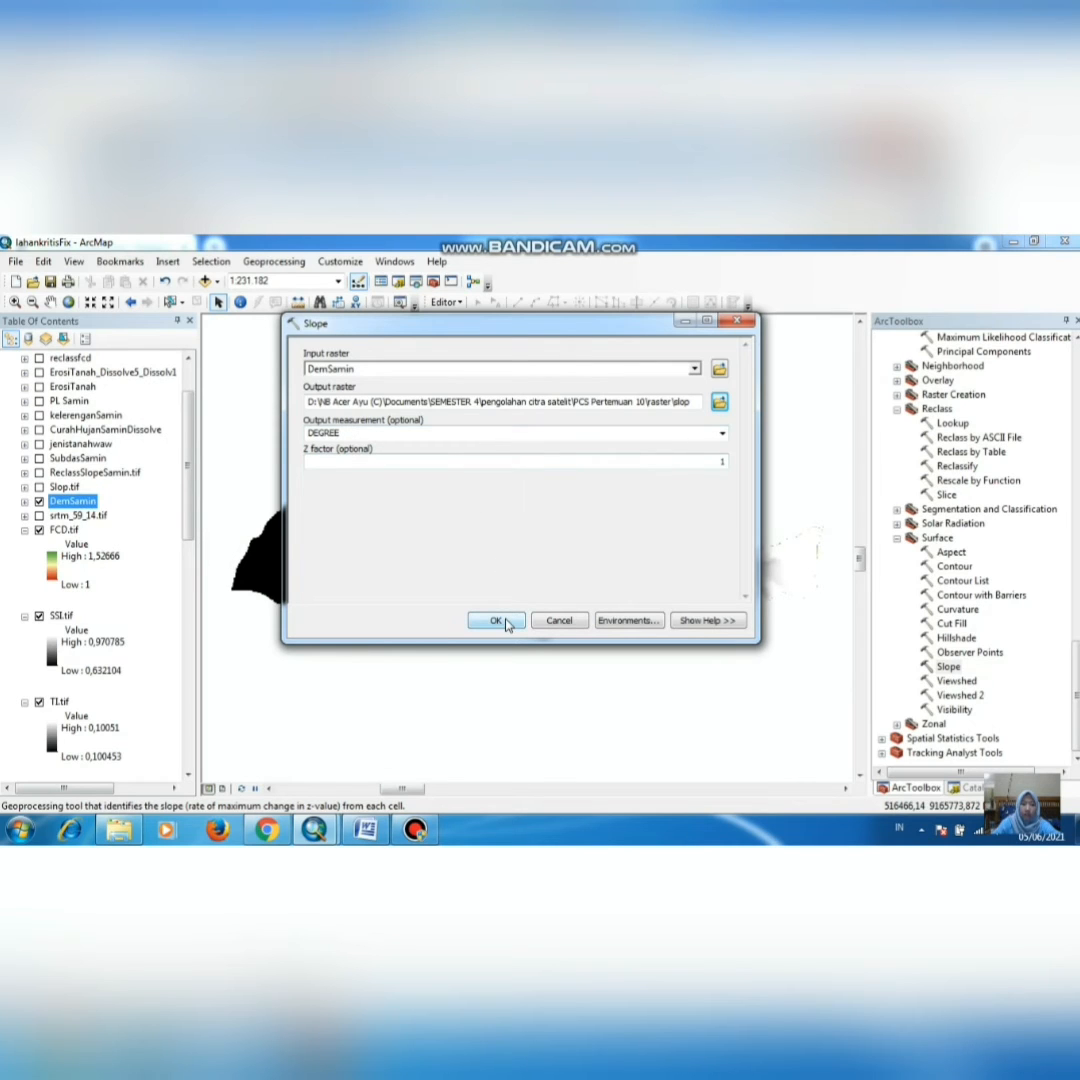
click(737, 320)
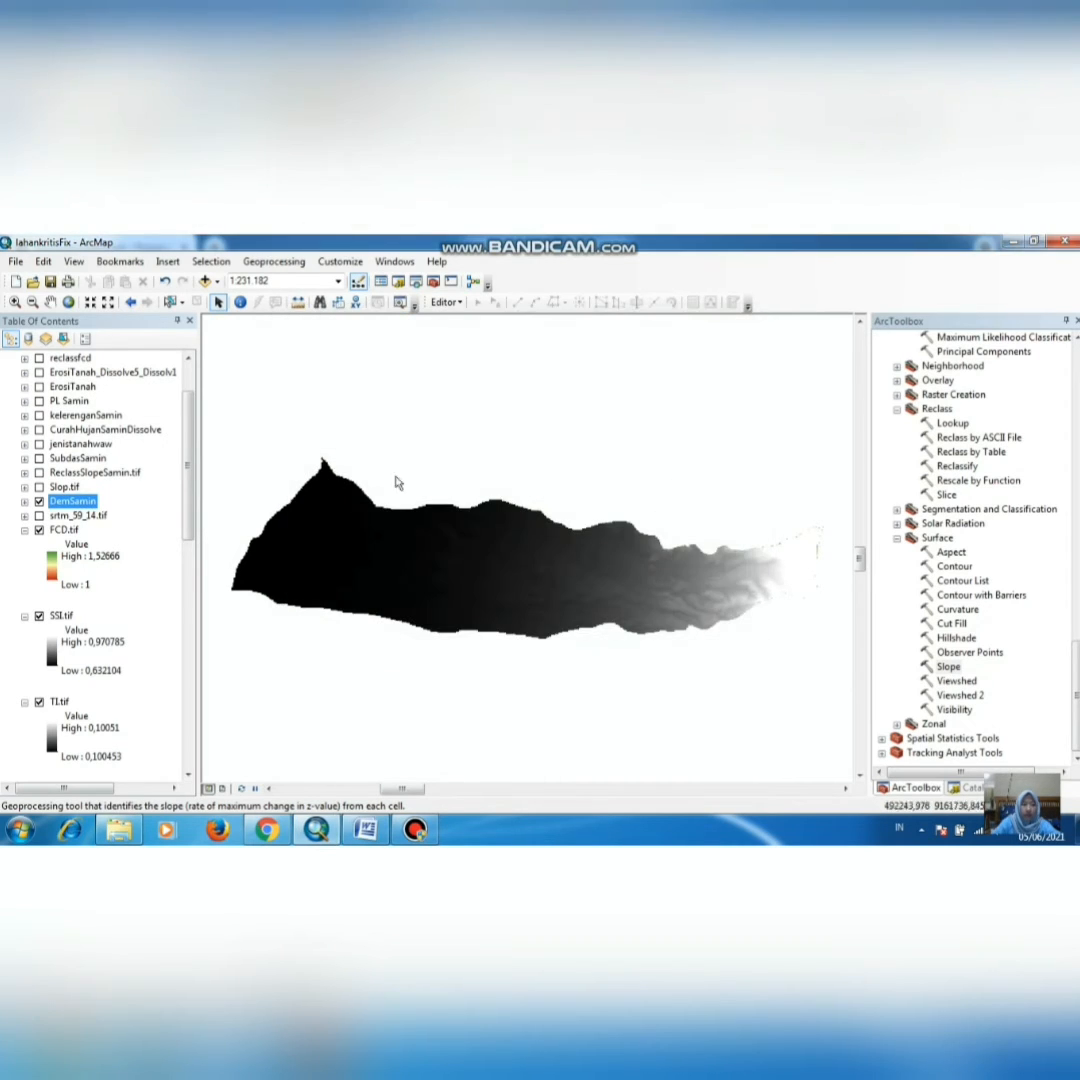
Step: Show the existing Slop.tif layer on the map and expand its legend classes
click(39, 487)
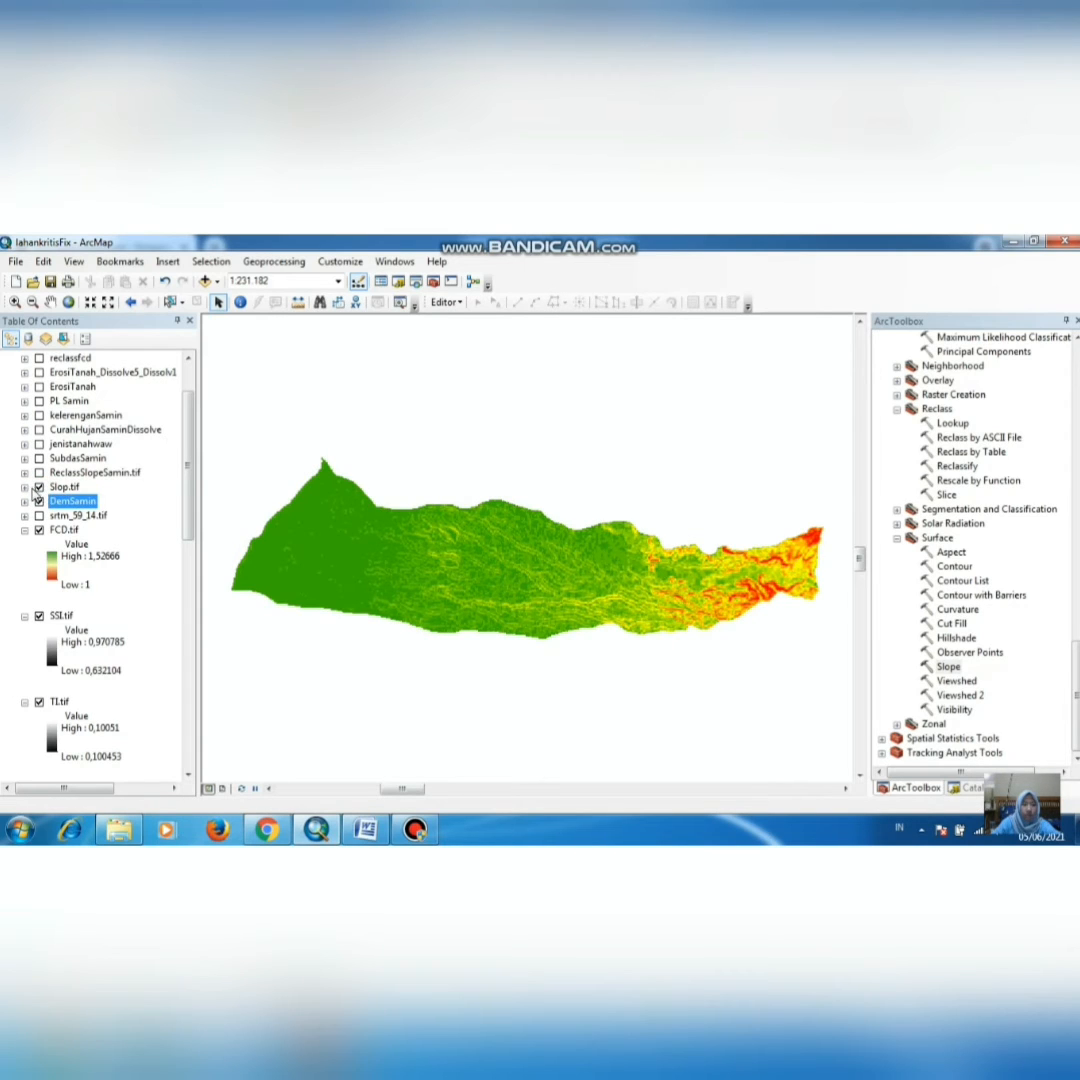
click(25, 487)
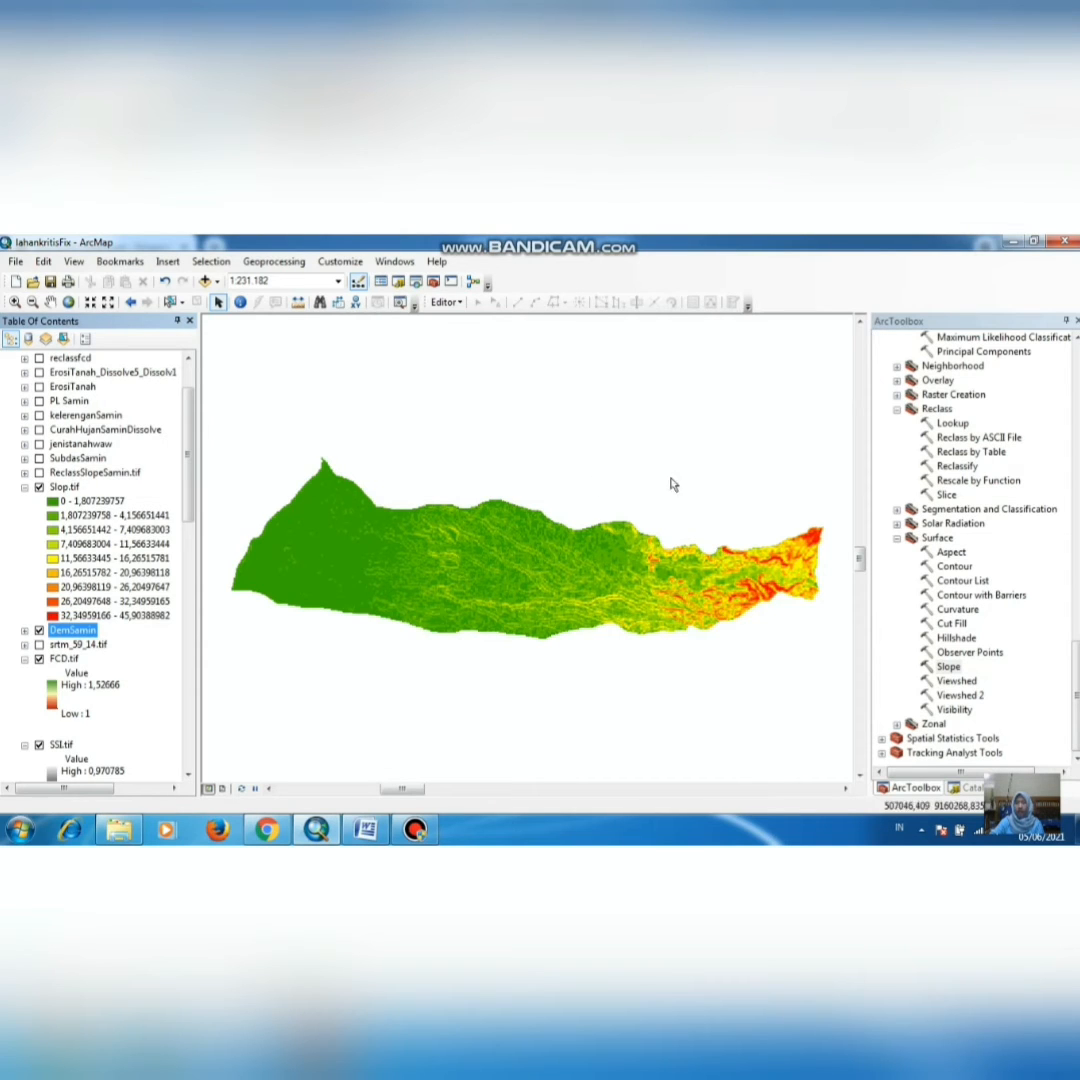
Step: Open the Spatial Analyst Reclassify tool and set Slop.tif as its input raster
scroll(1047, 469, up, 10)
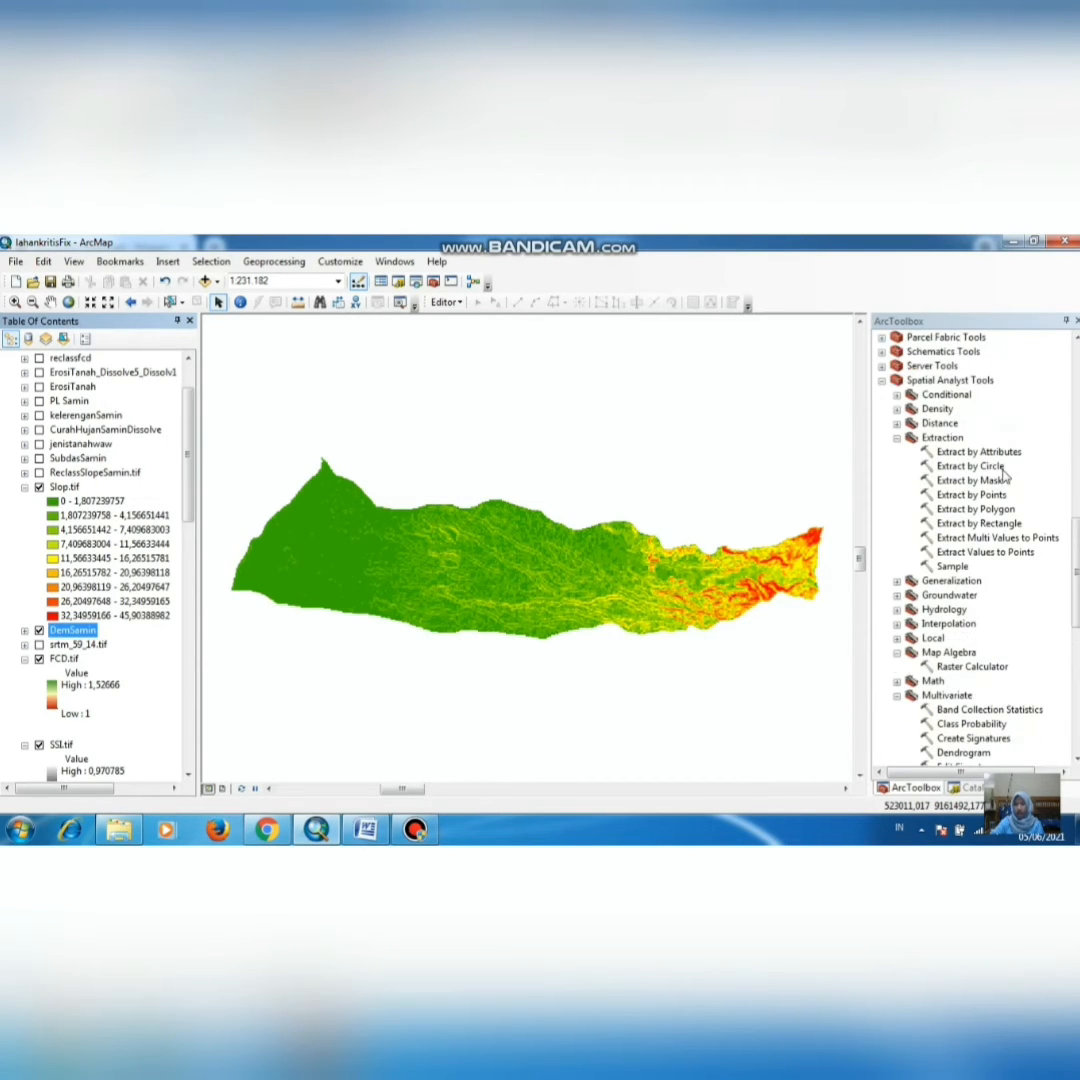
click(946, 384)
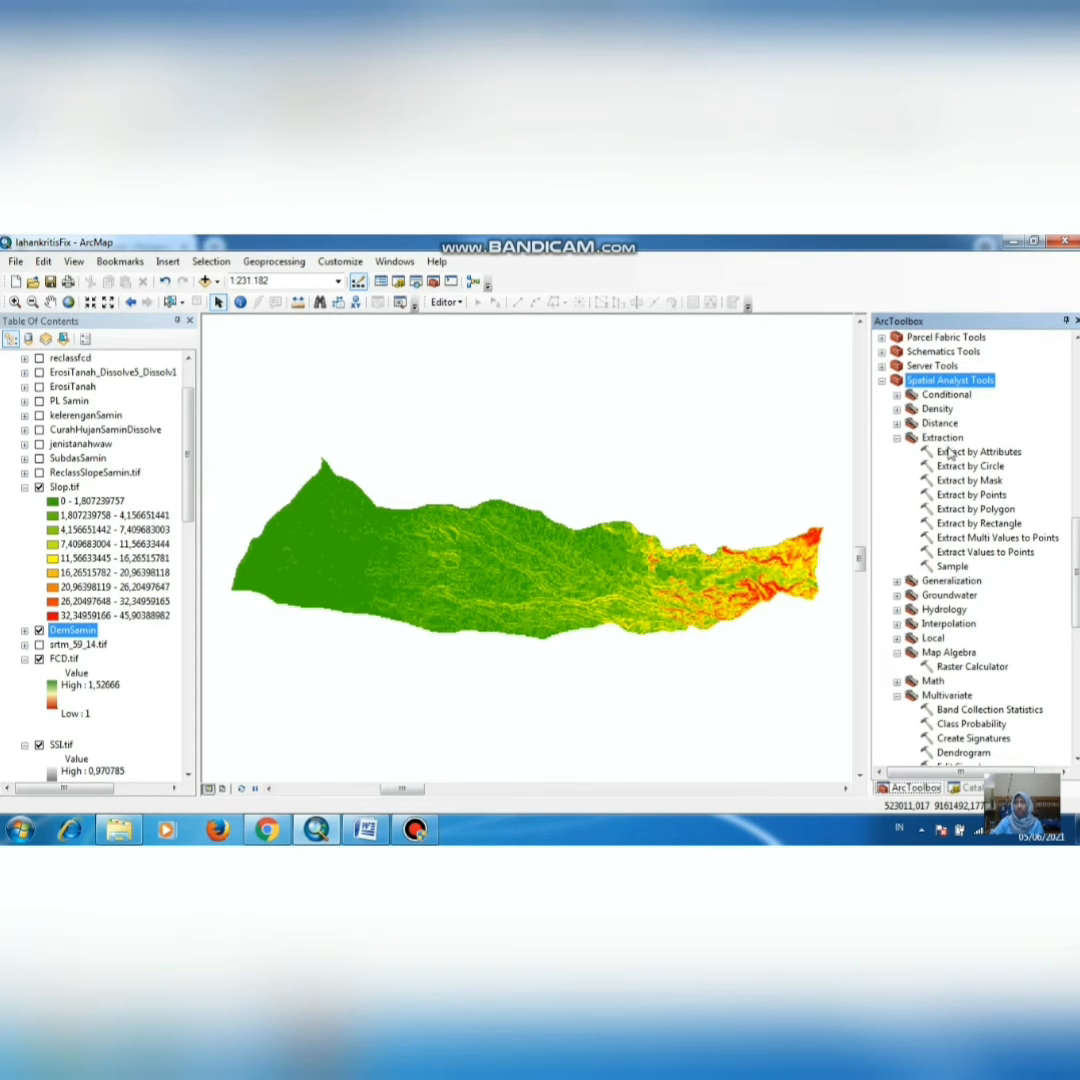
scroll(950, 460, down, 4)
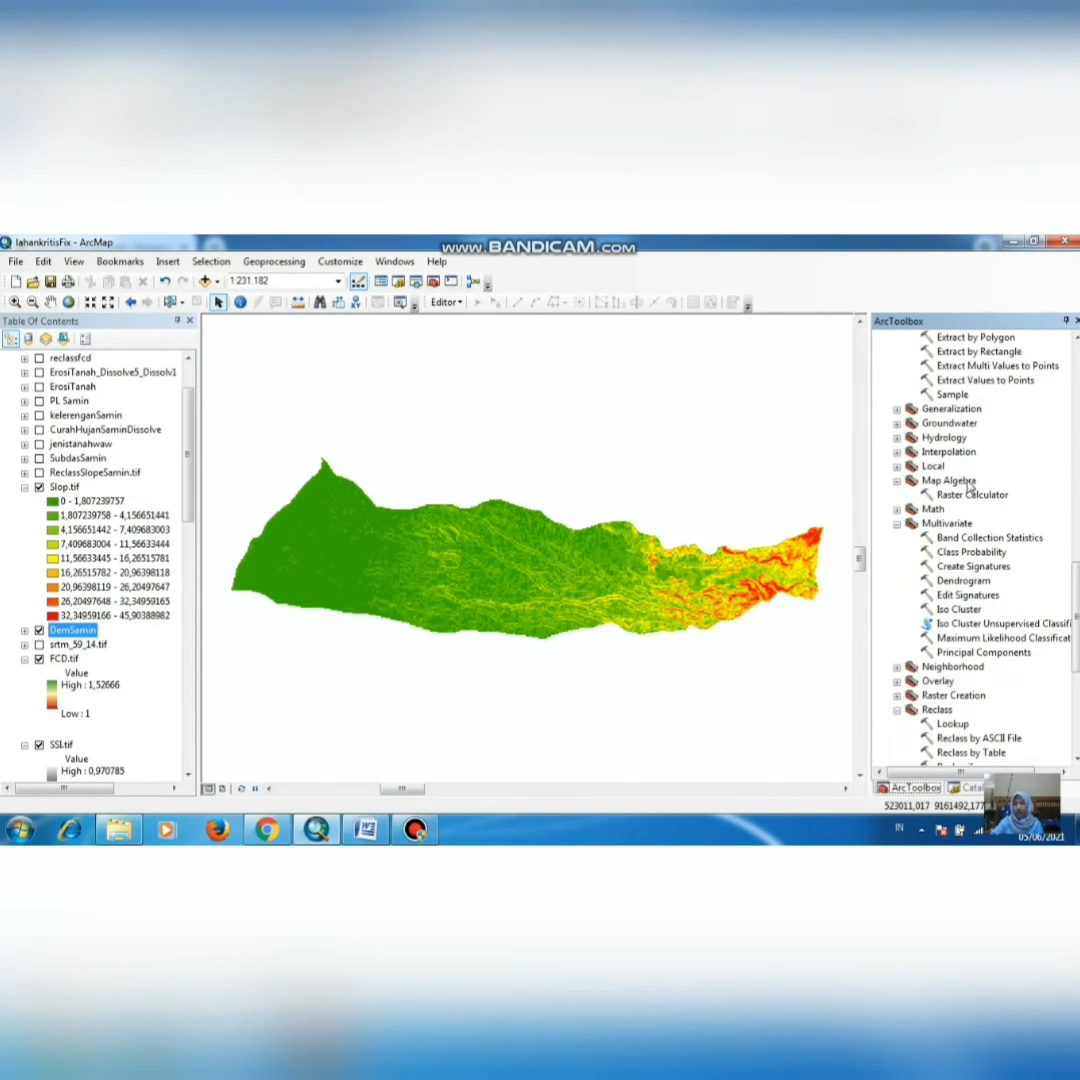
scroll(970, 500, down, 3)
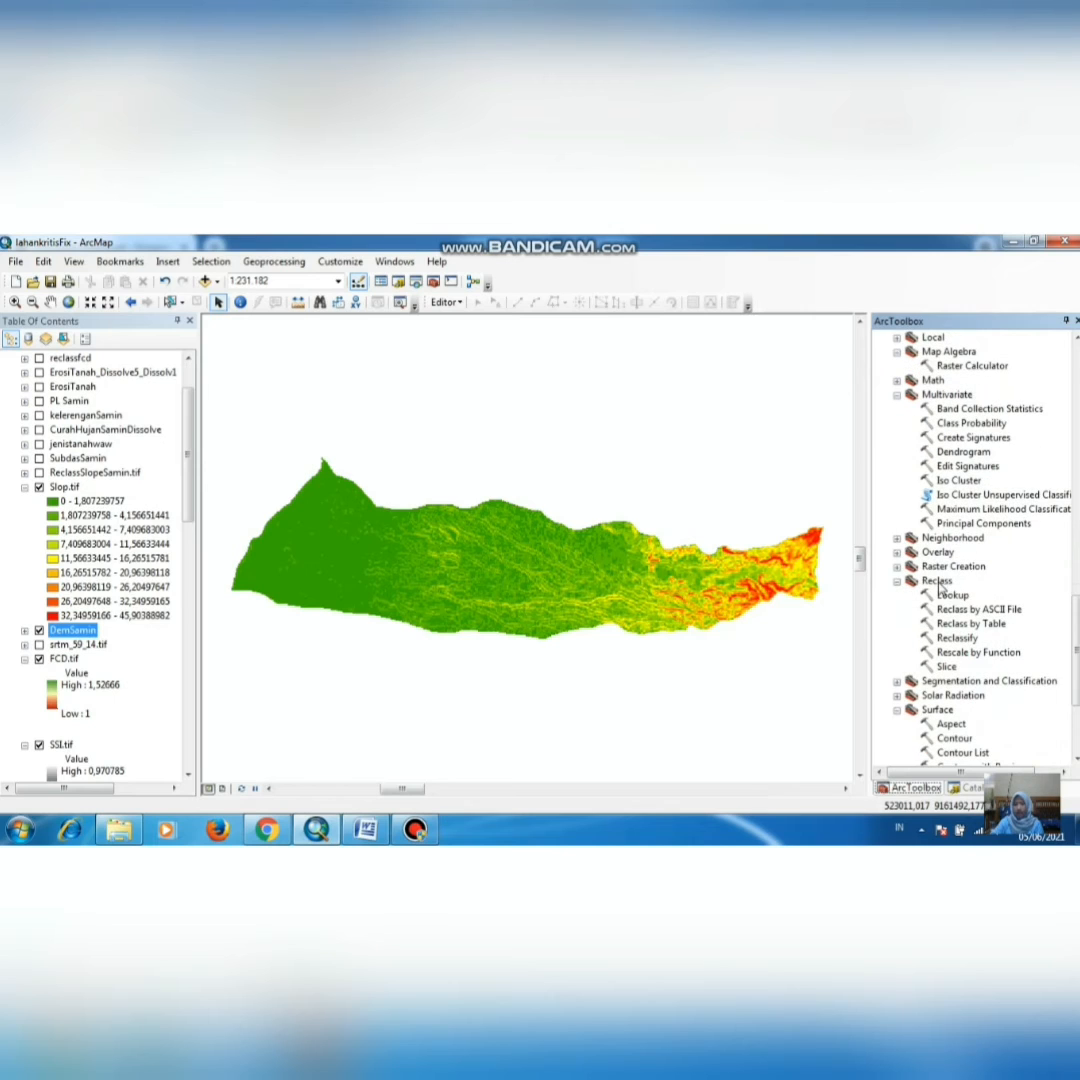
double_click(955, 638)
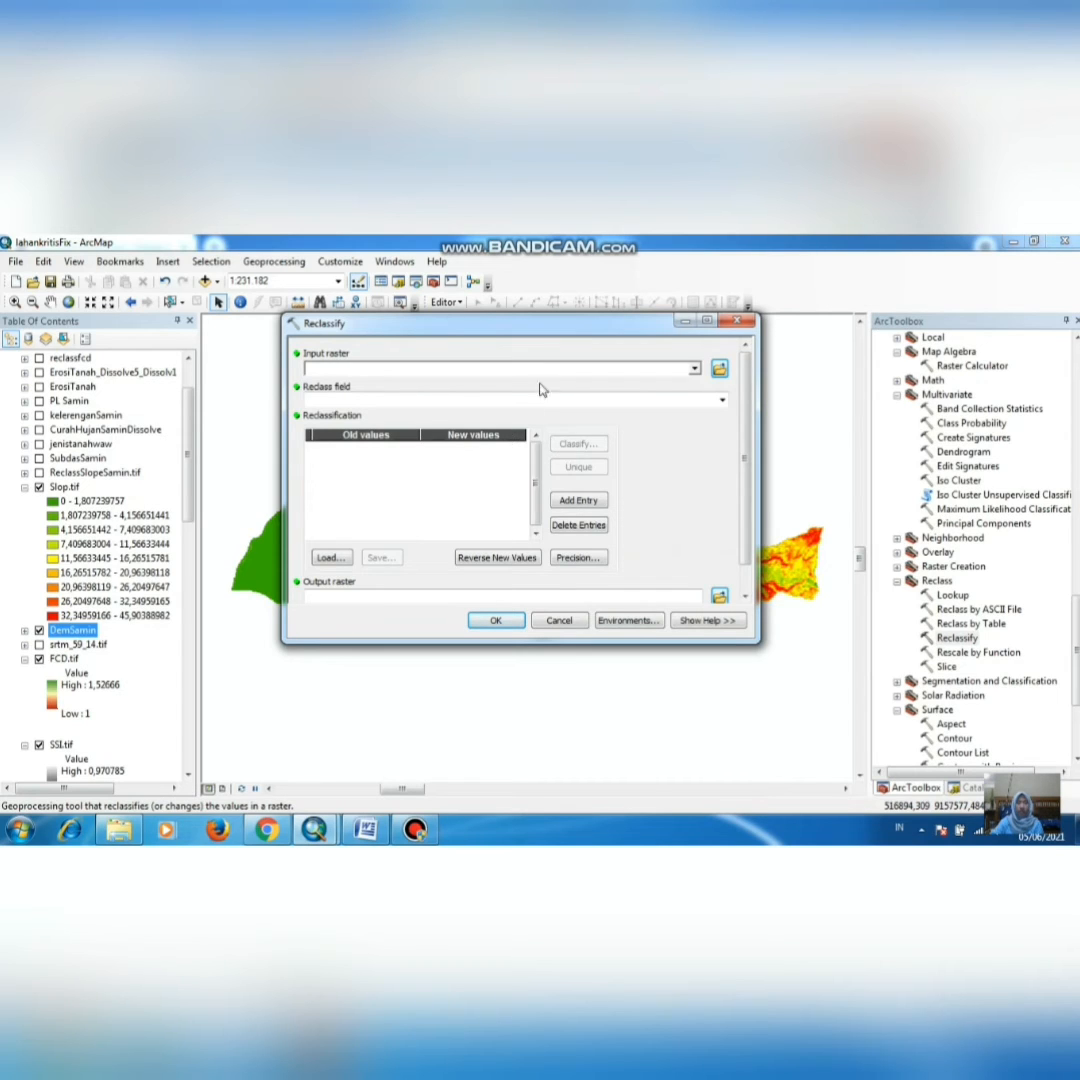
click(693, 371)
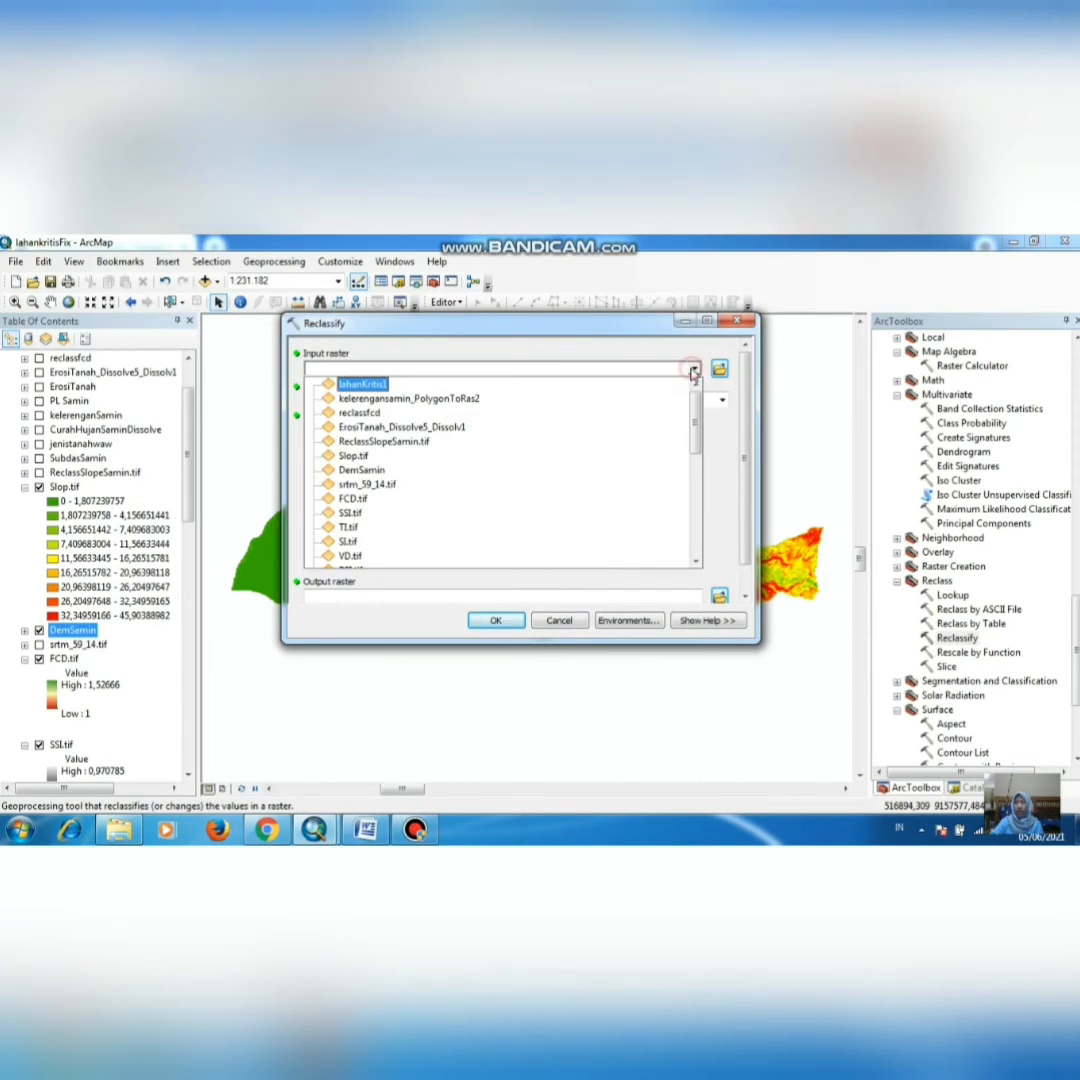
click(363, 456)
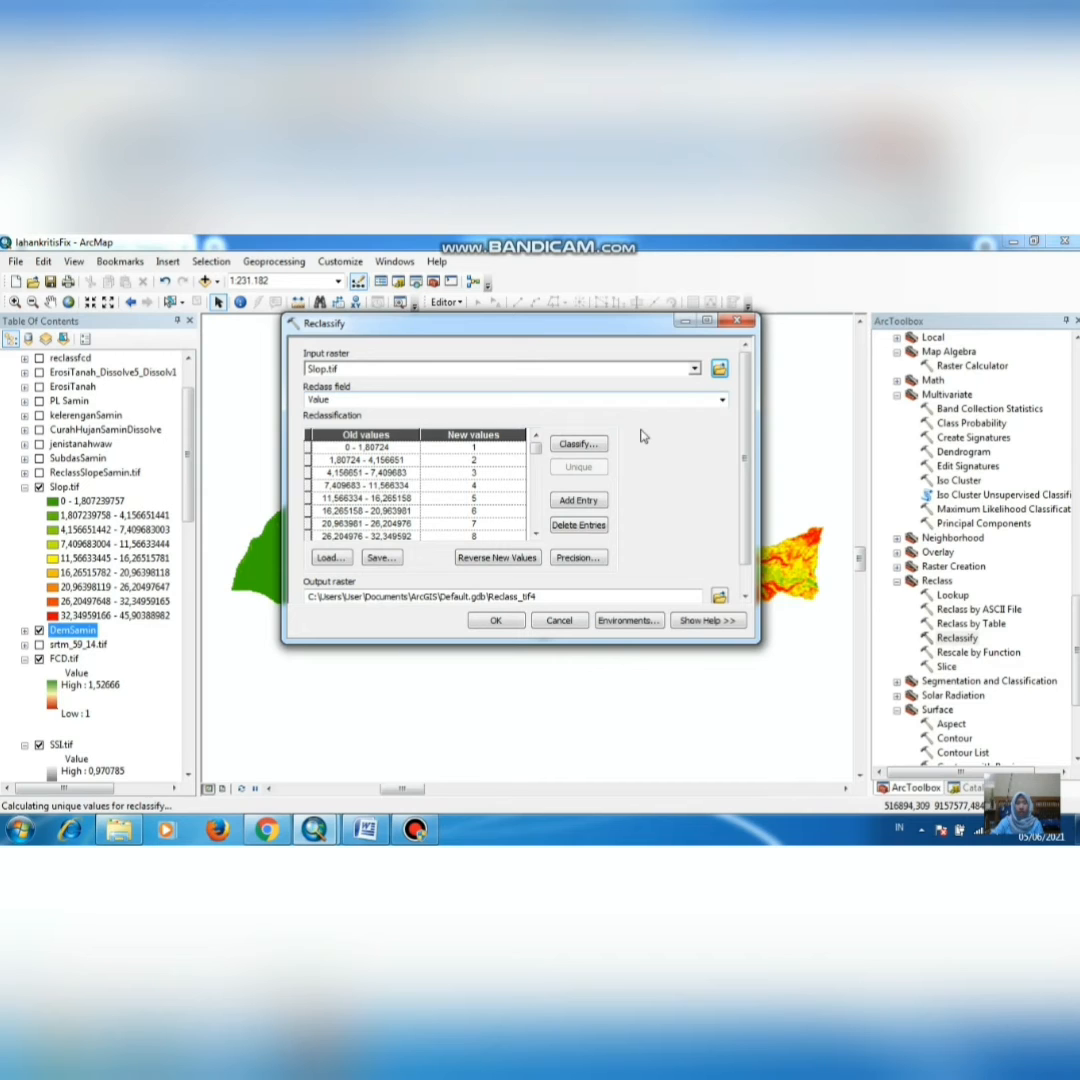
Step: Open the classification settings for the slope reclassification and set the number of classes to 5
click(576, 444)
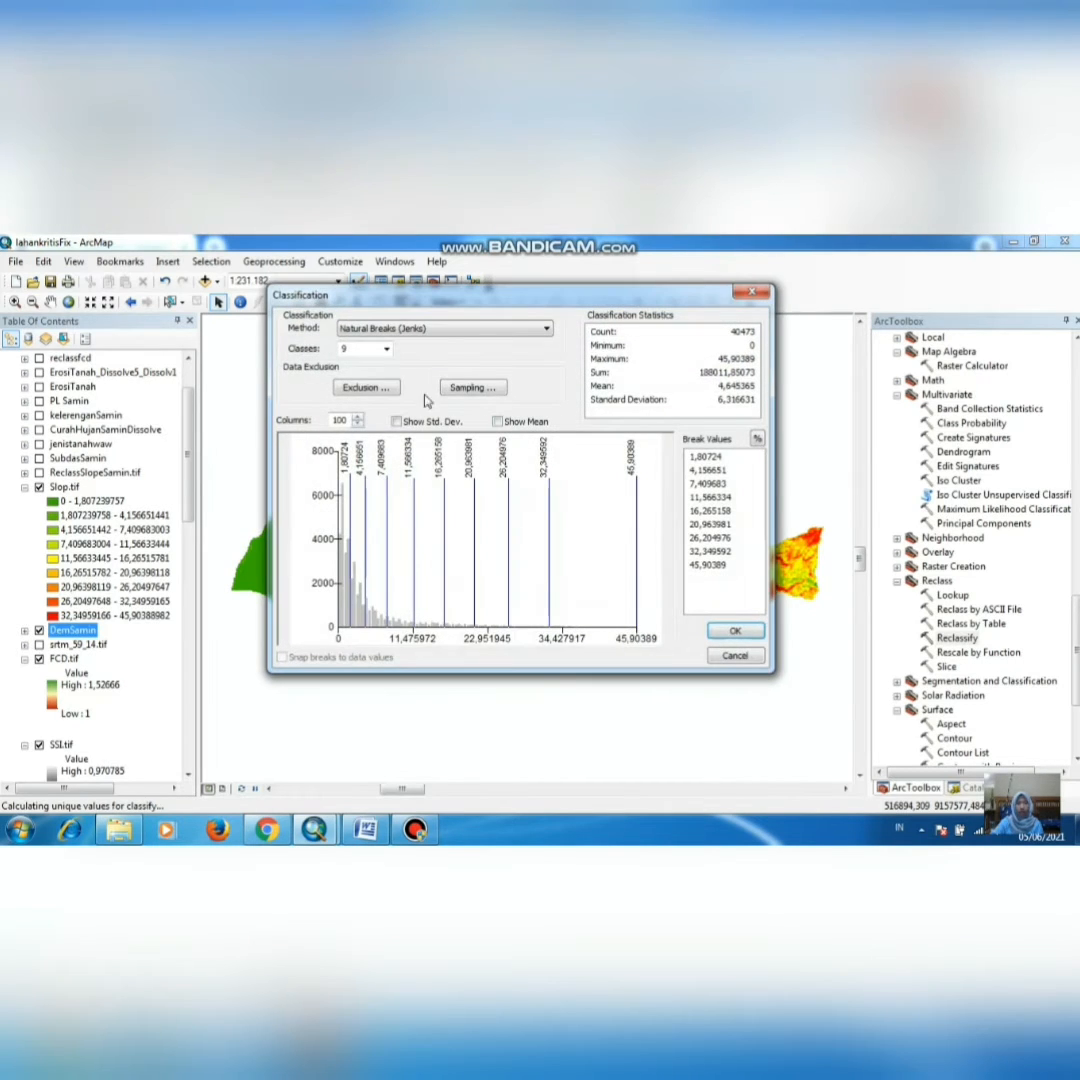
click(386, 349)
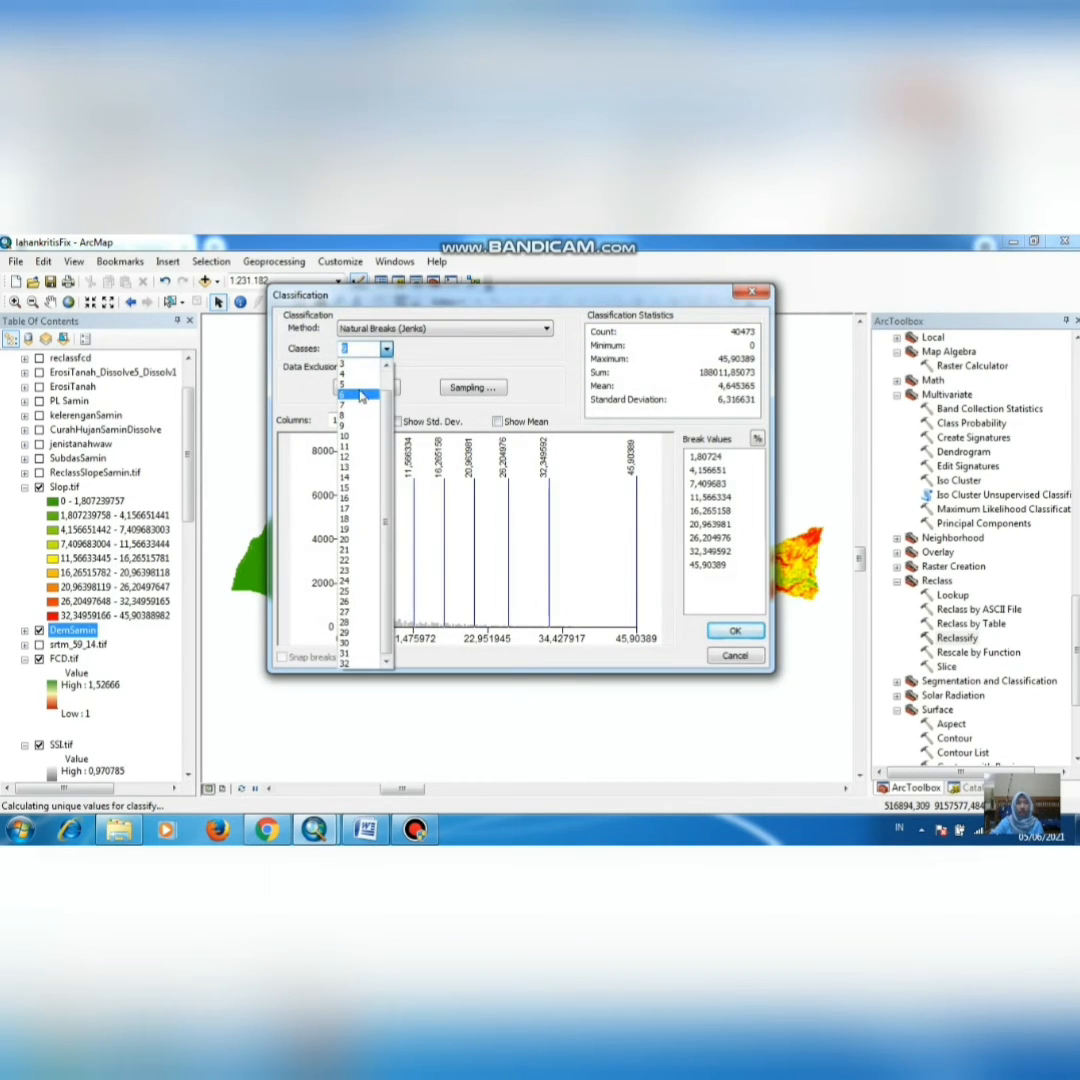
click(361, 388)
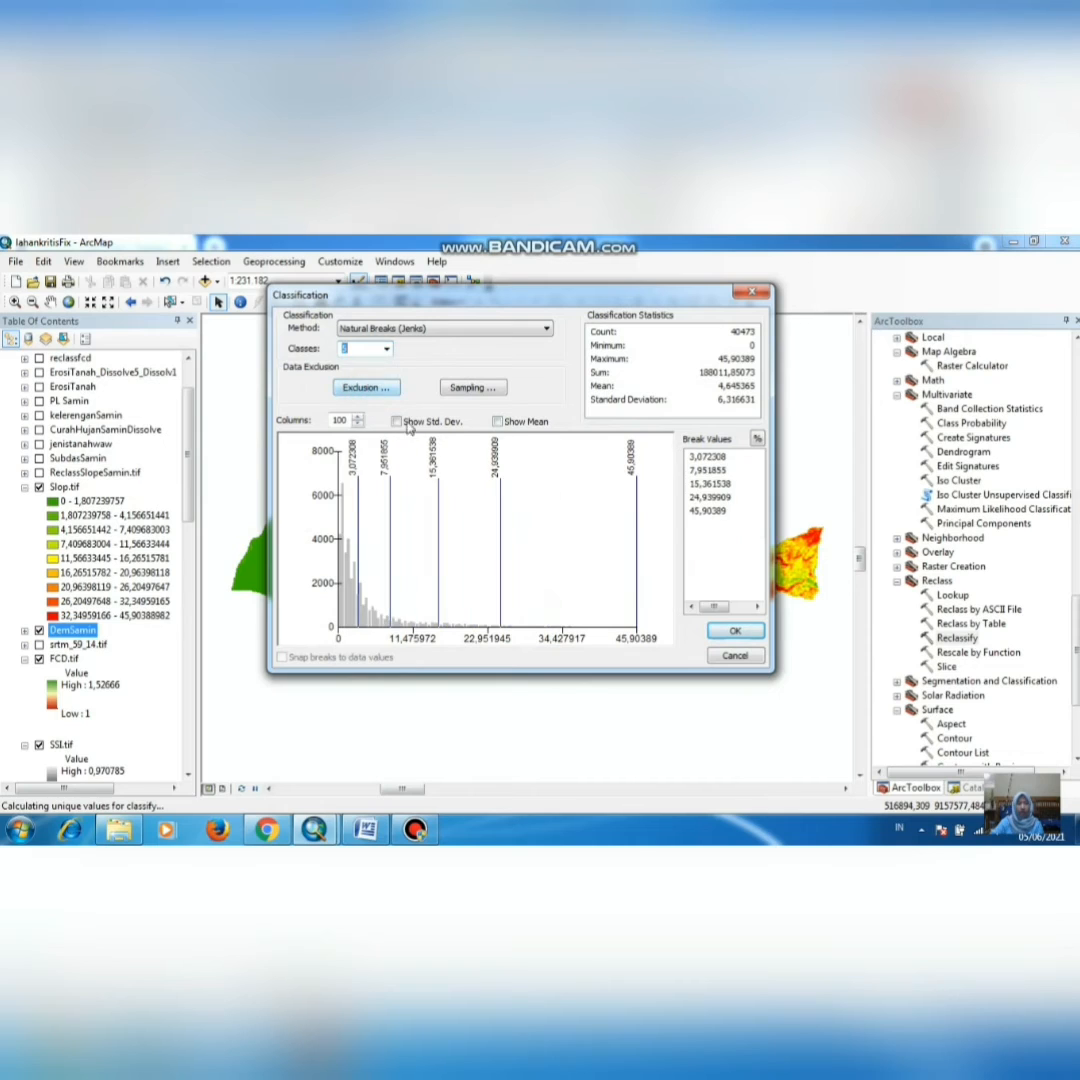
Step: Set the first four slope break values to 4, 8, 11 and 17 and accept the classification
click(713, 457)
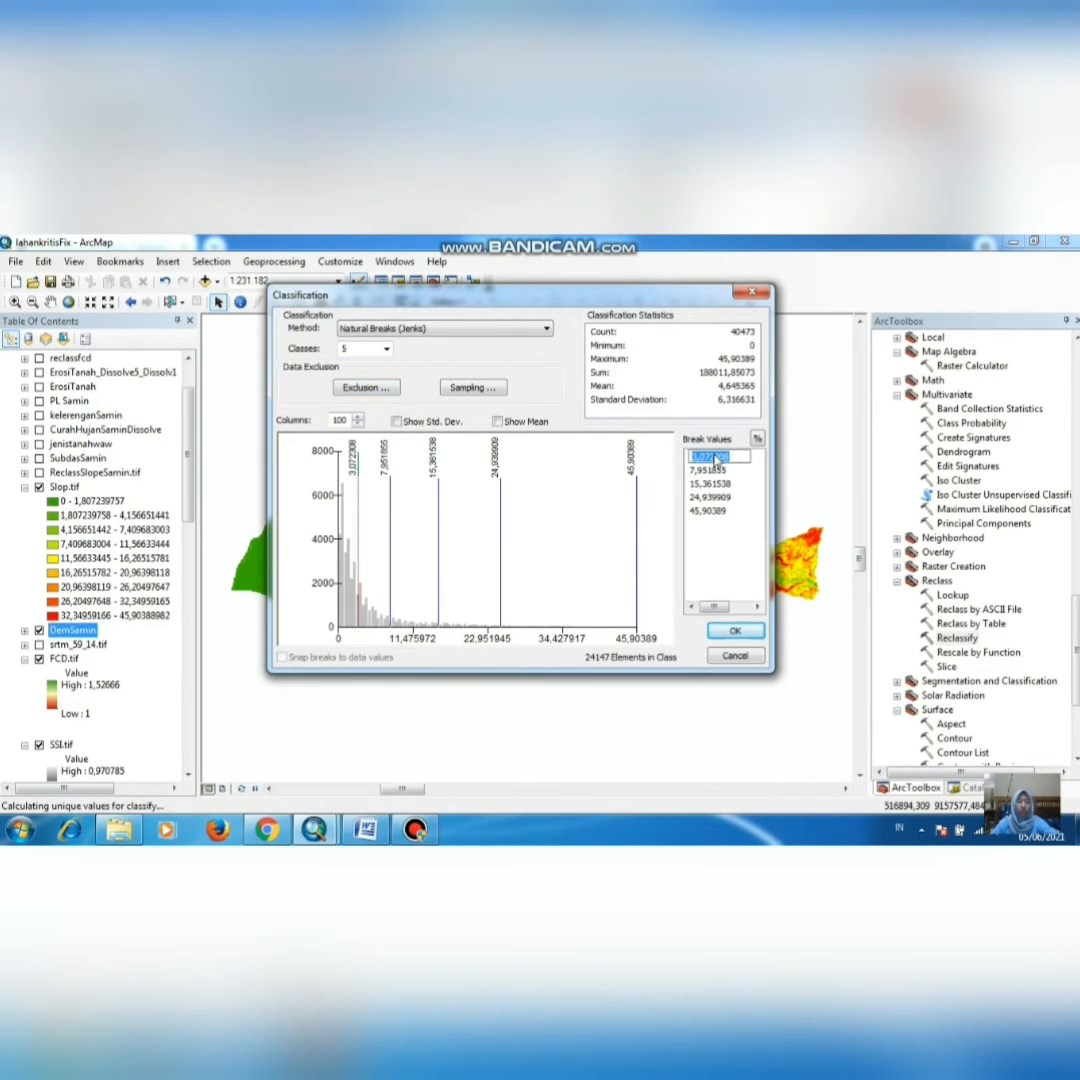
text(4)
click(720, 470)
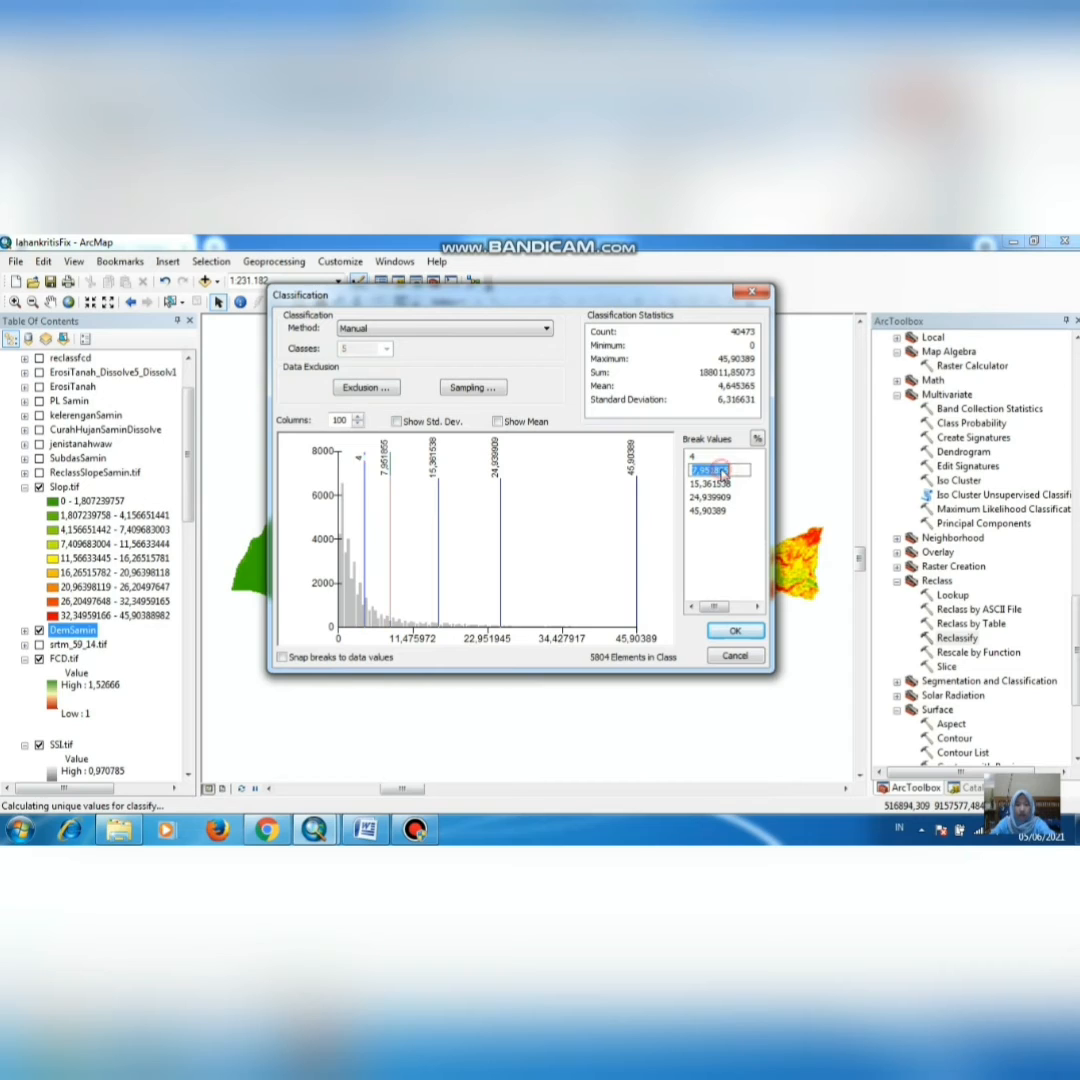
text(8)
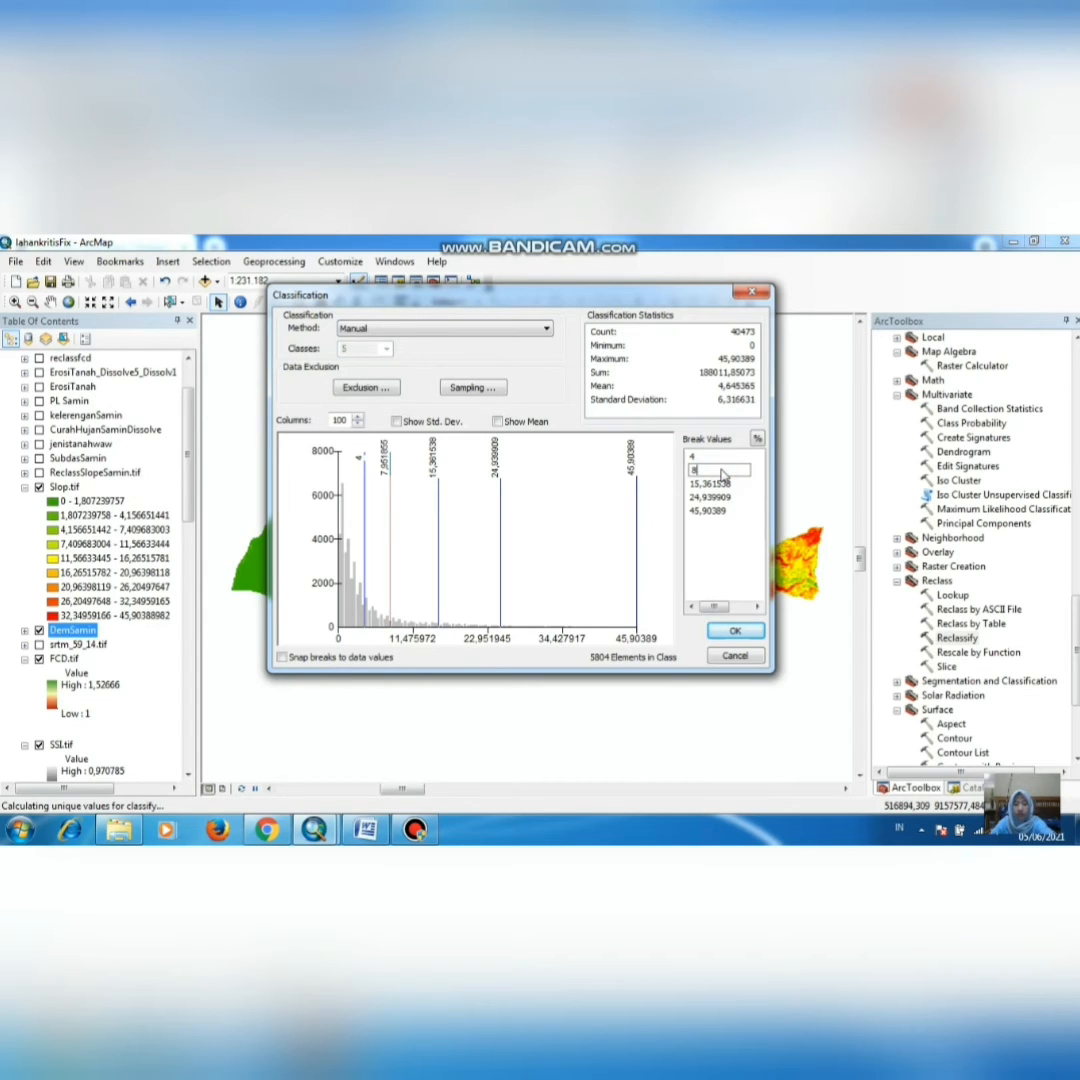
click(710, 484)
text(11)
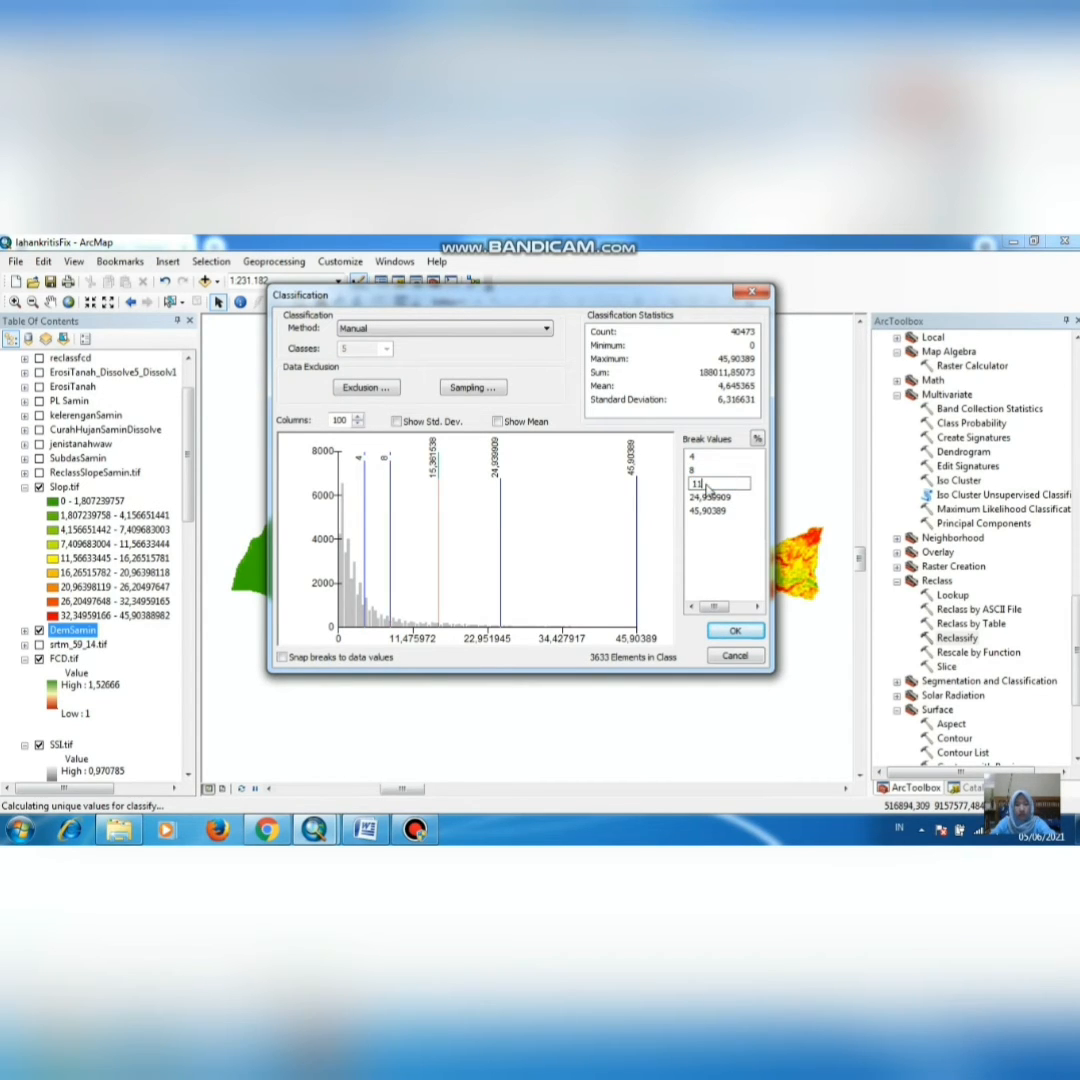
click(708, 497)
text(17)
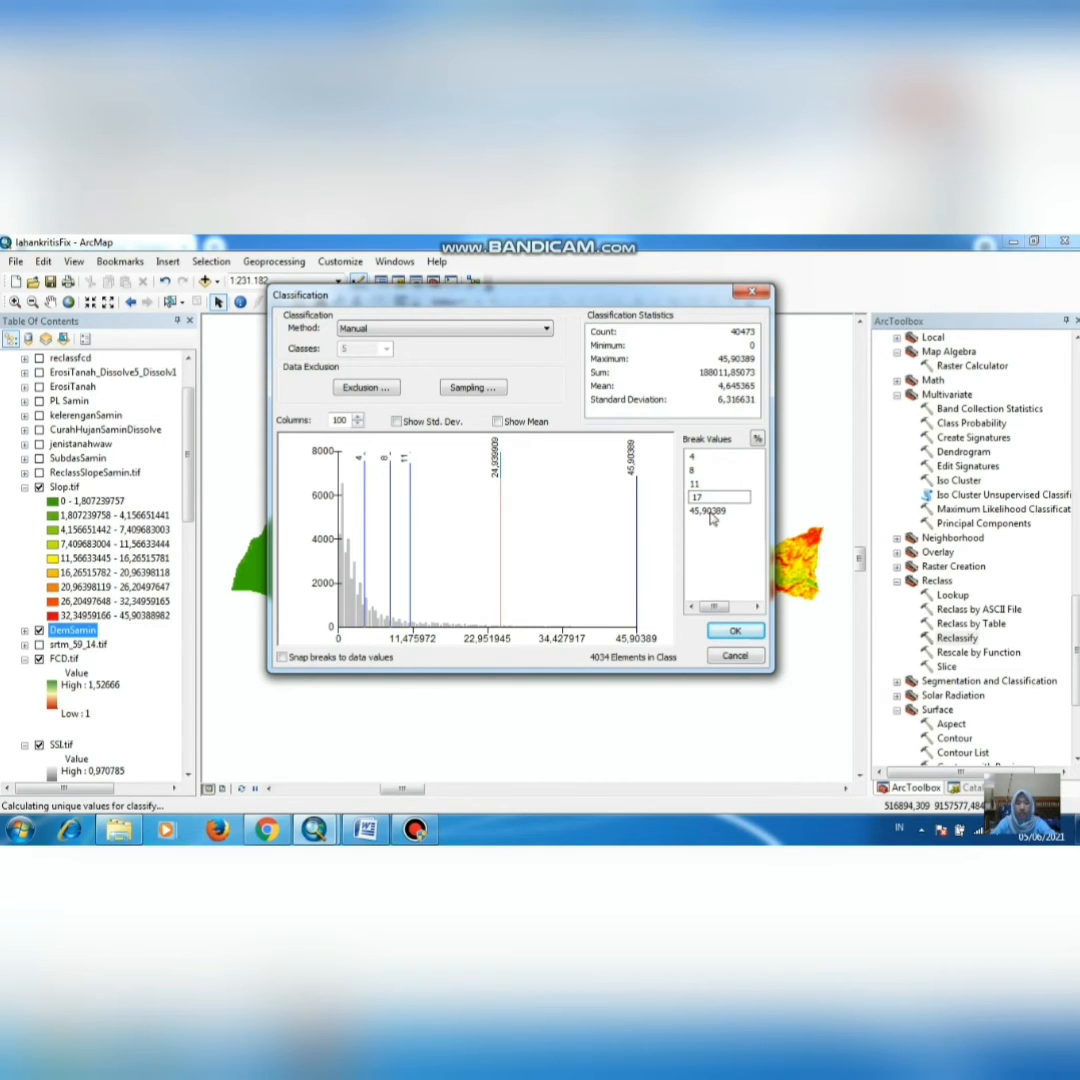
click(737, 635)
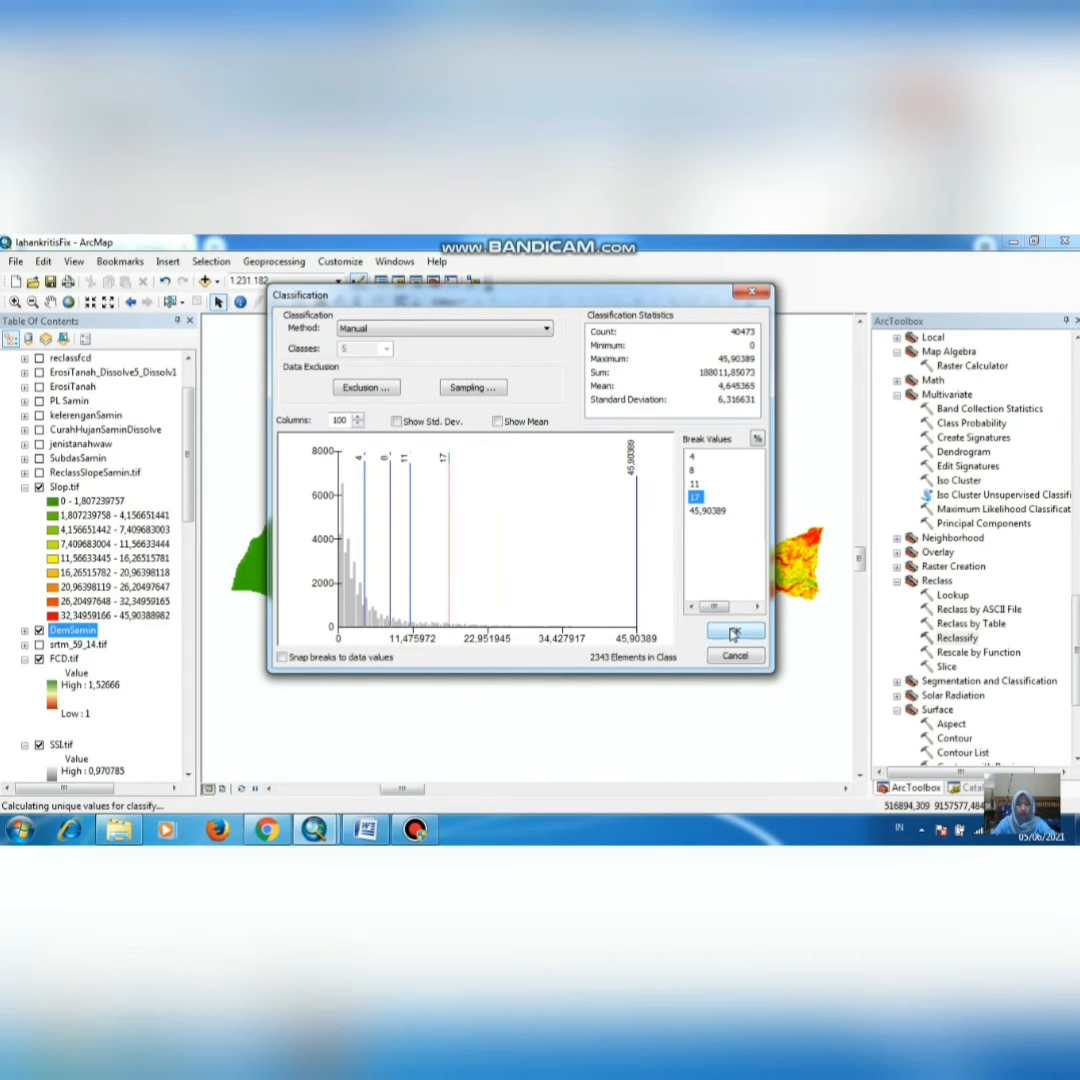
click(735, 635)
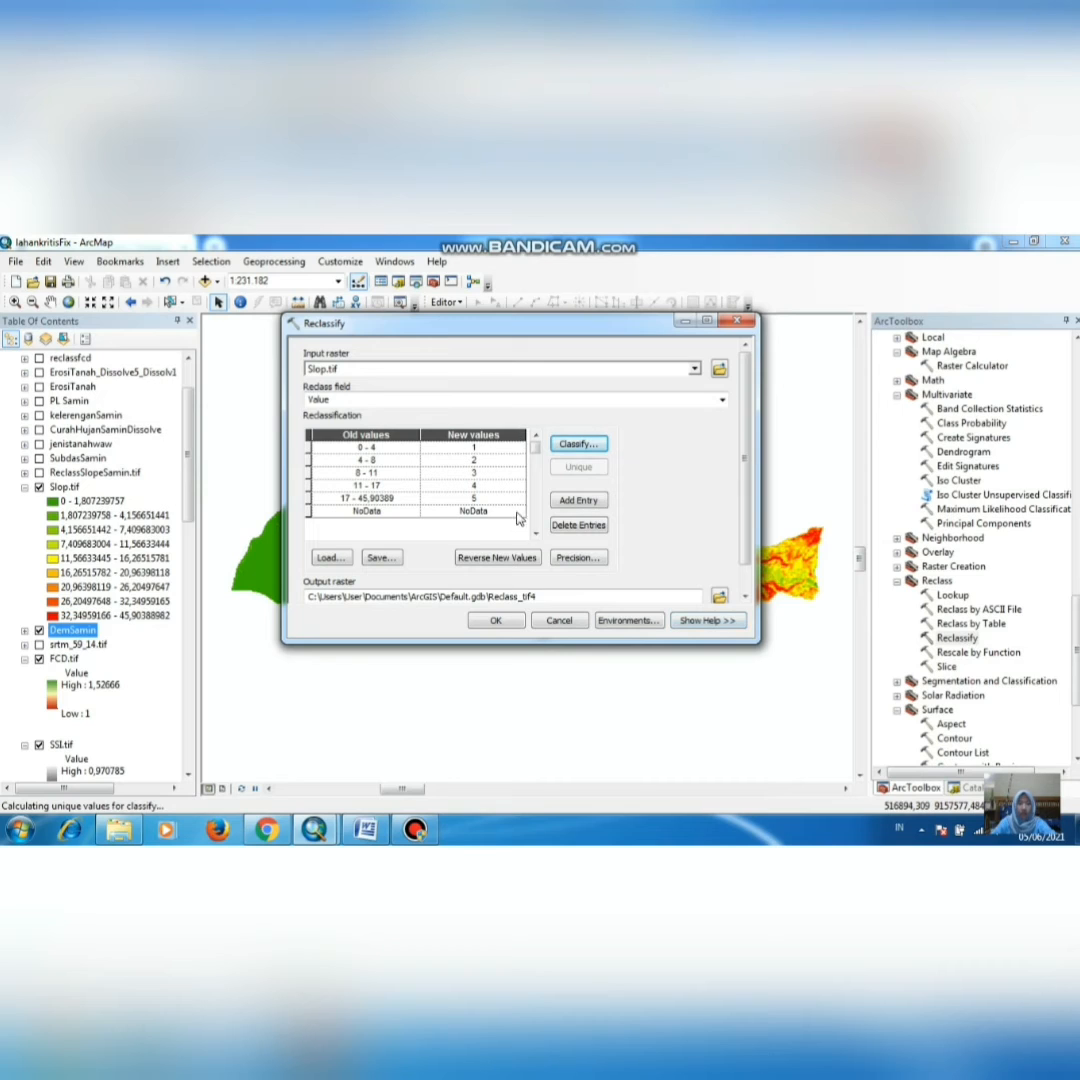
Step: Try to name the Reclassify output raster reclassslopesamin in the raster folder
click(720, 597)
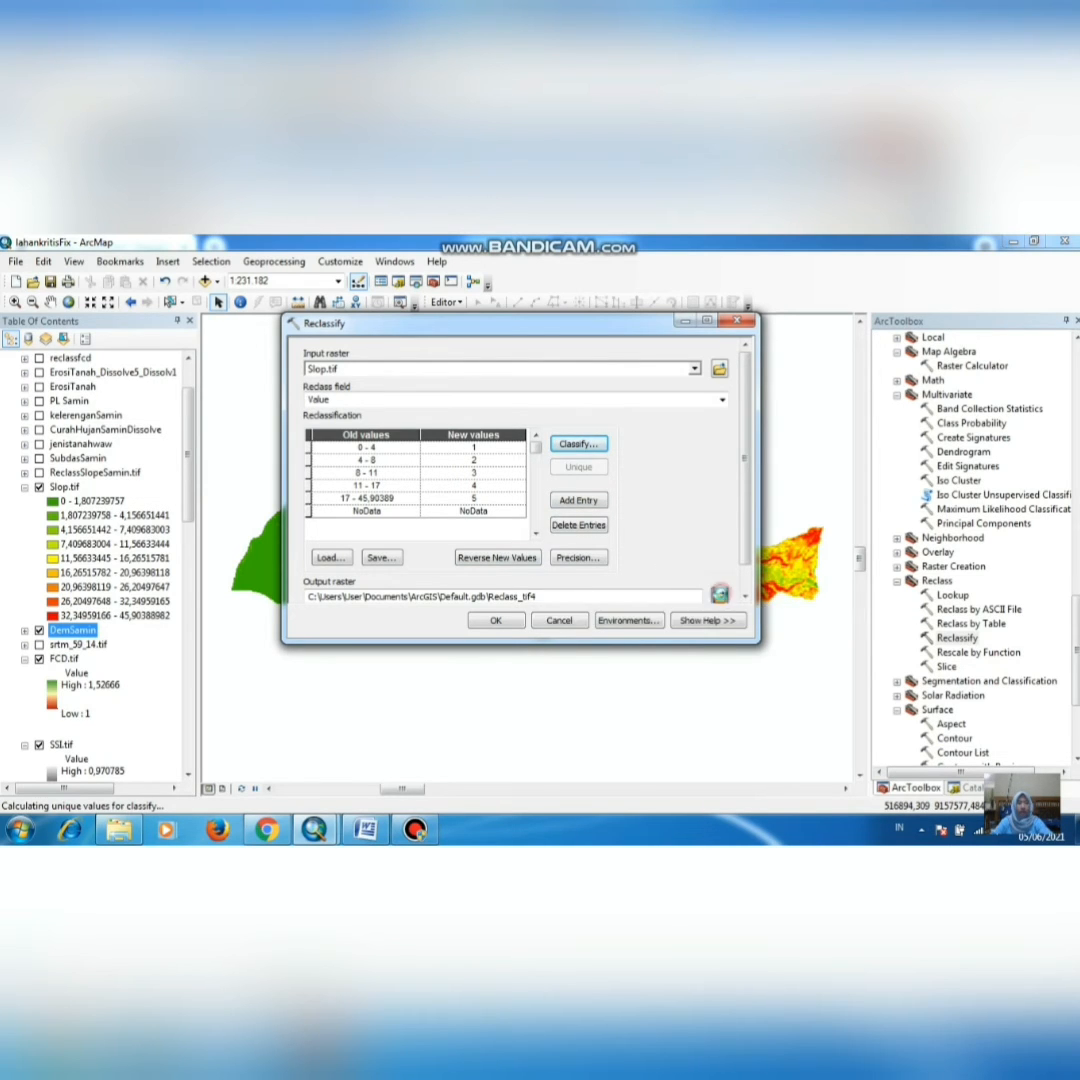
text(reclass)
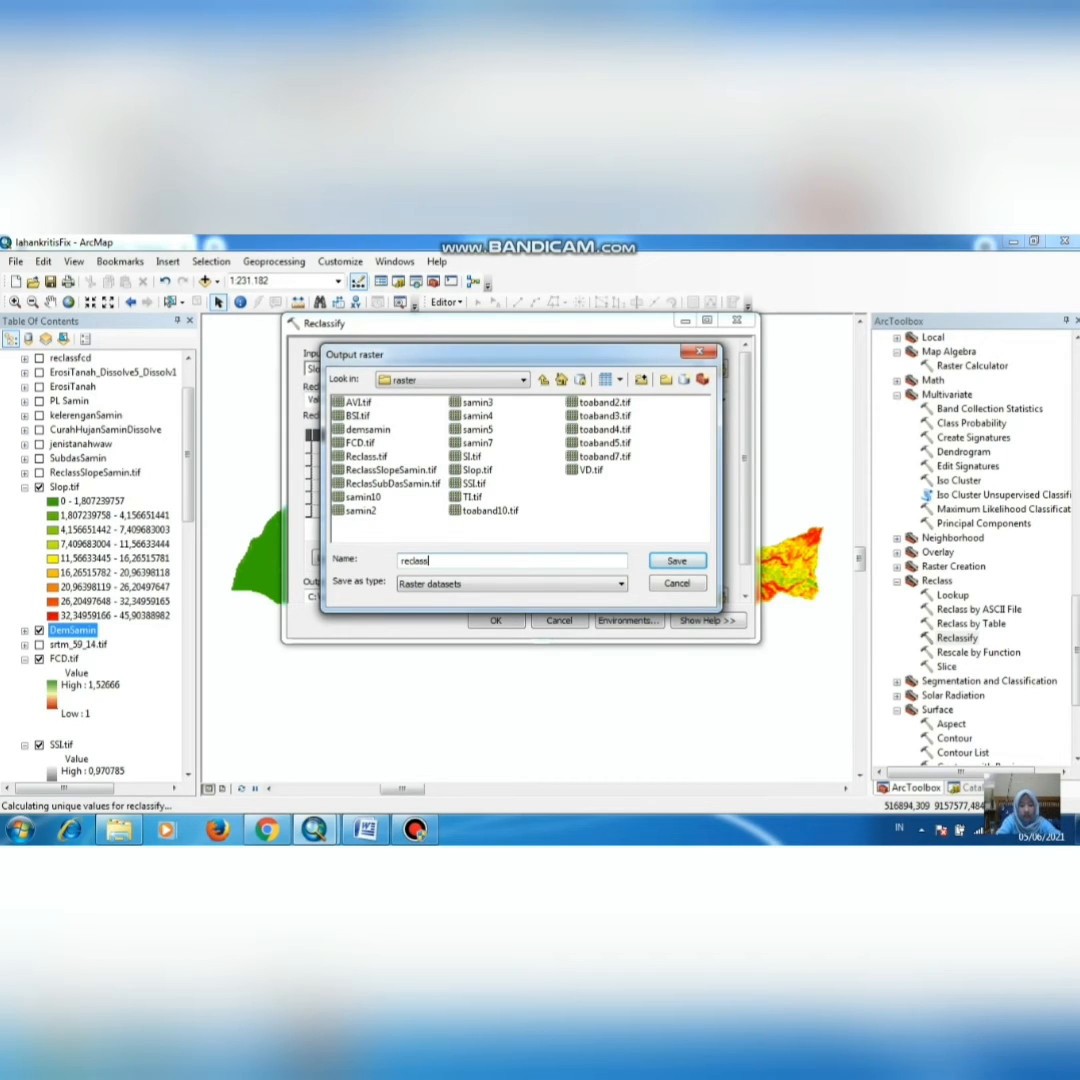
text(slopesamin)
click(675, 563)
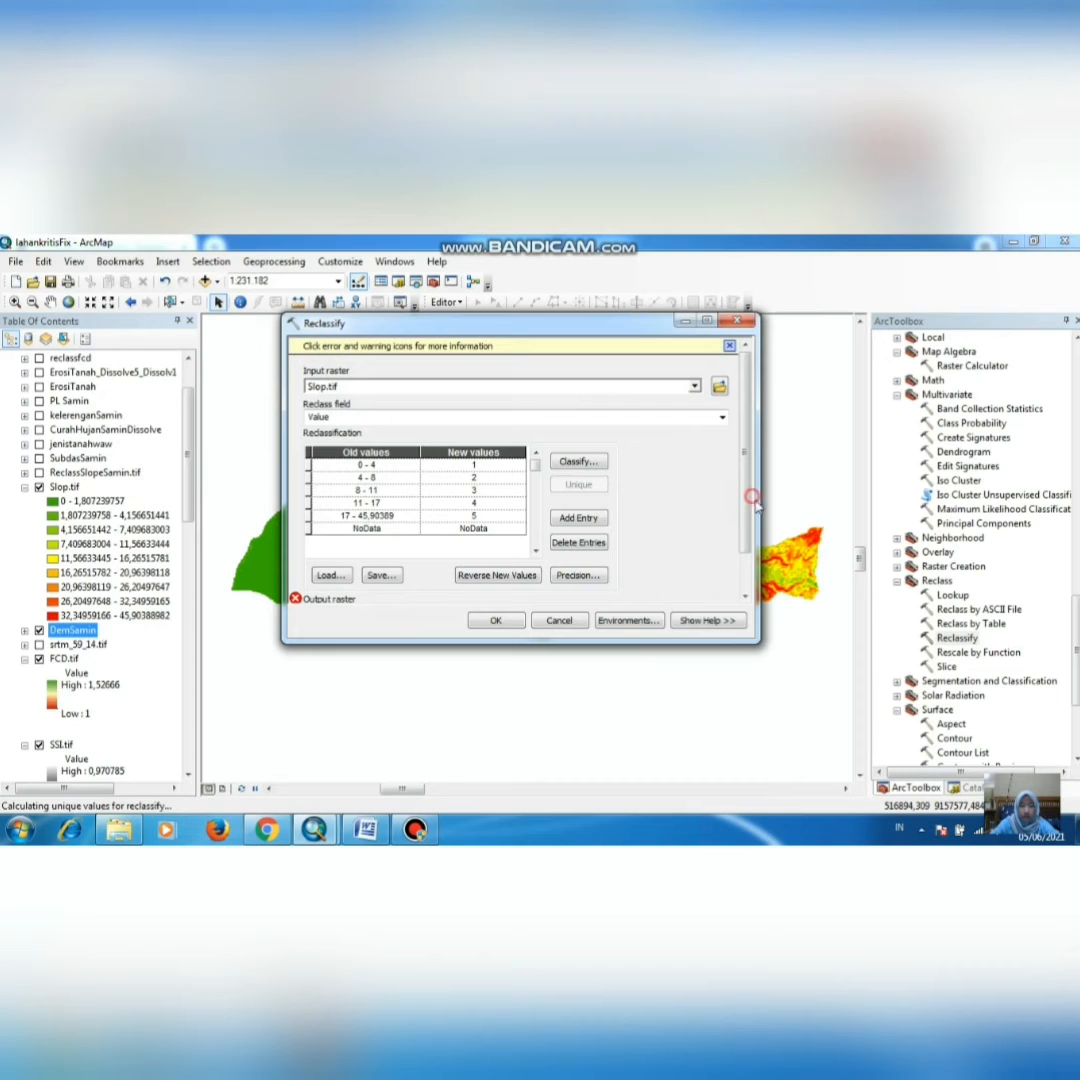
Step: Set the Reclassify output raster to reclasssamin in the raster folder and finish with the tool dialog
scroll(745, 542, down, 2)
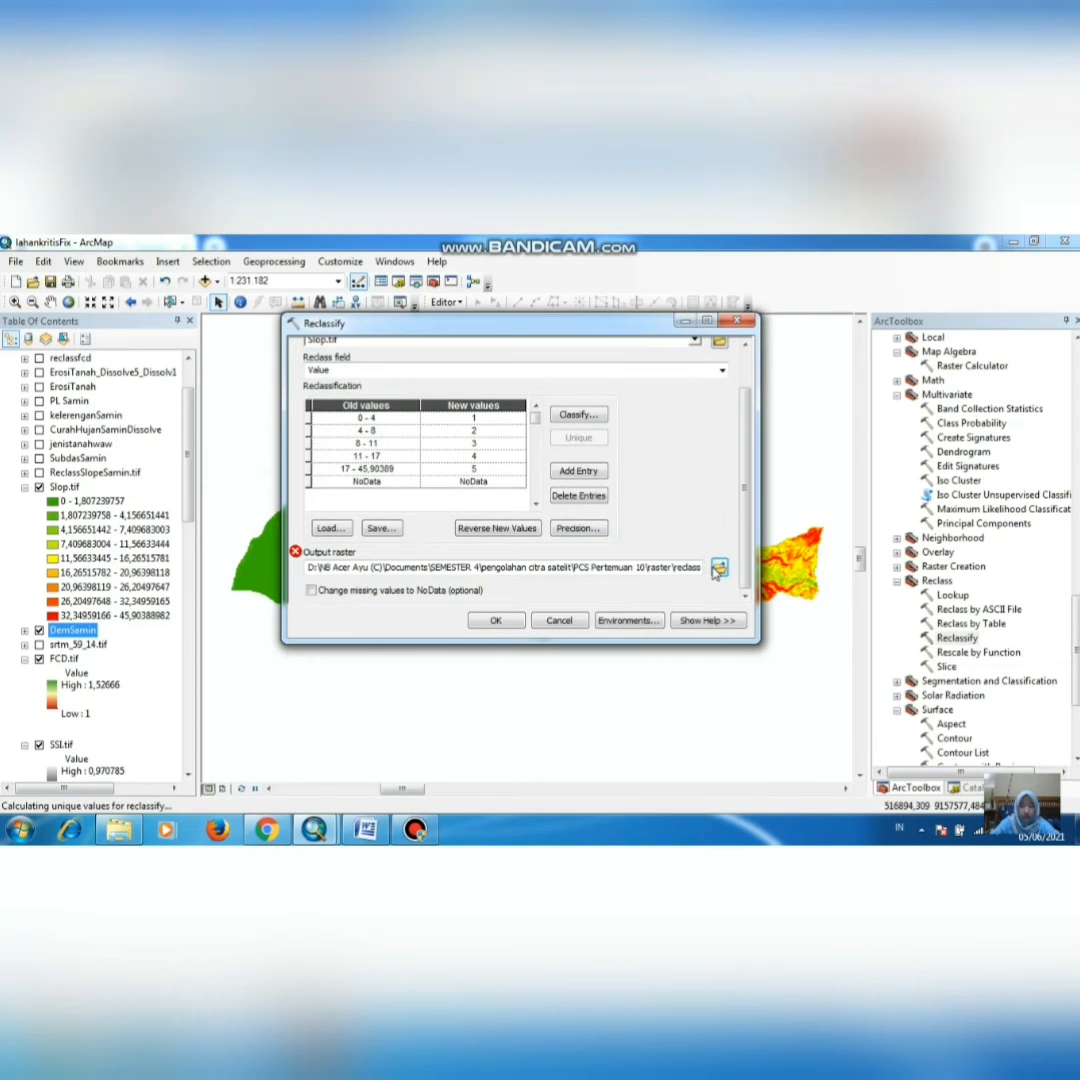
click(719, 569)
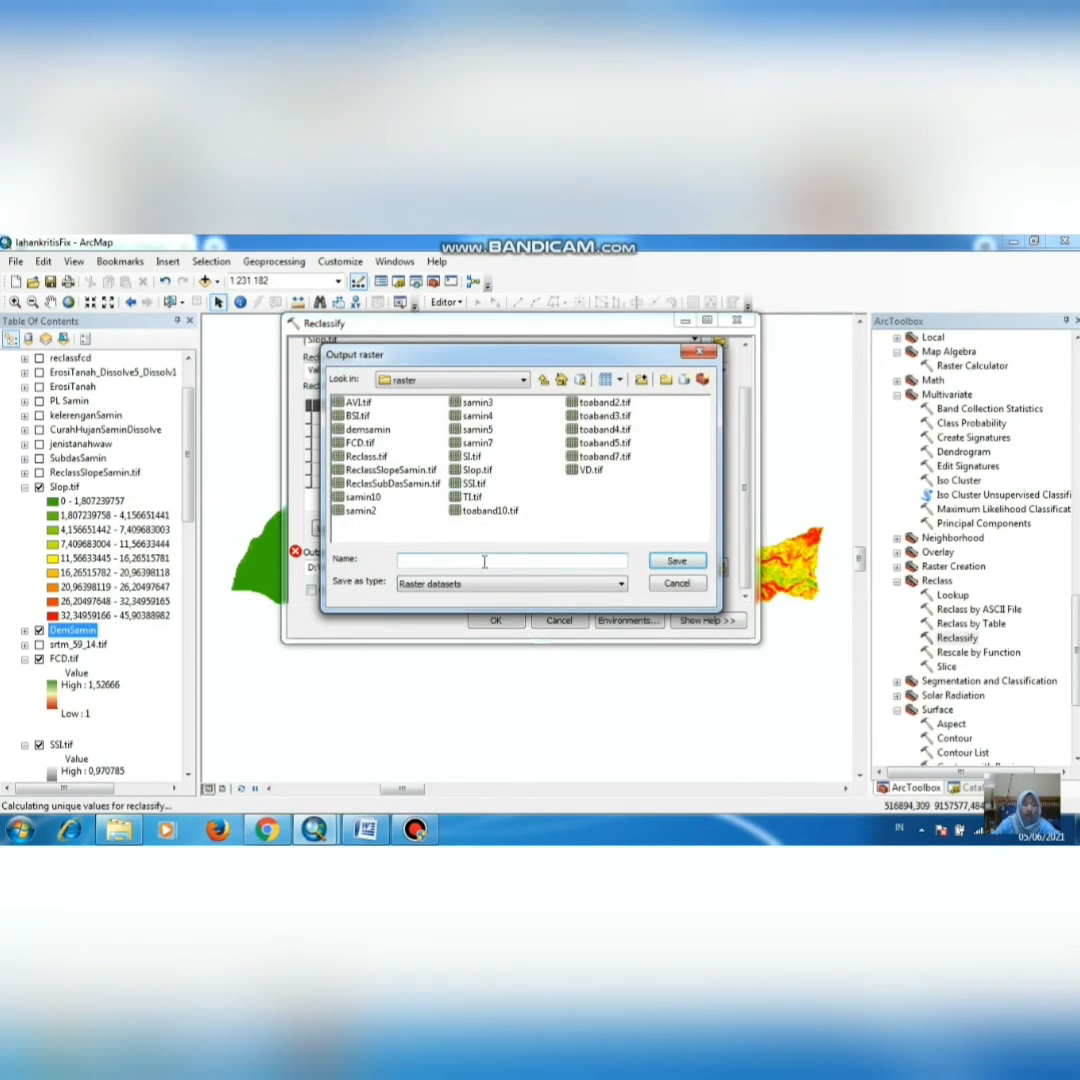
text(reclasssamin)
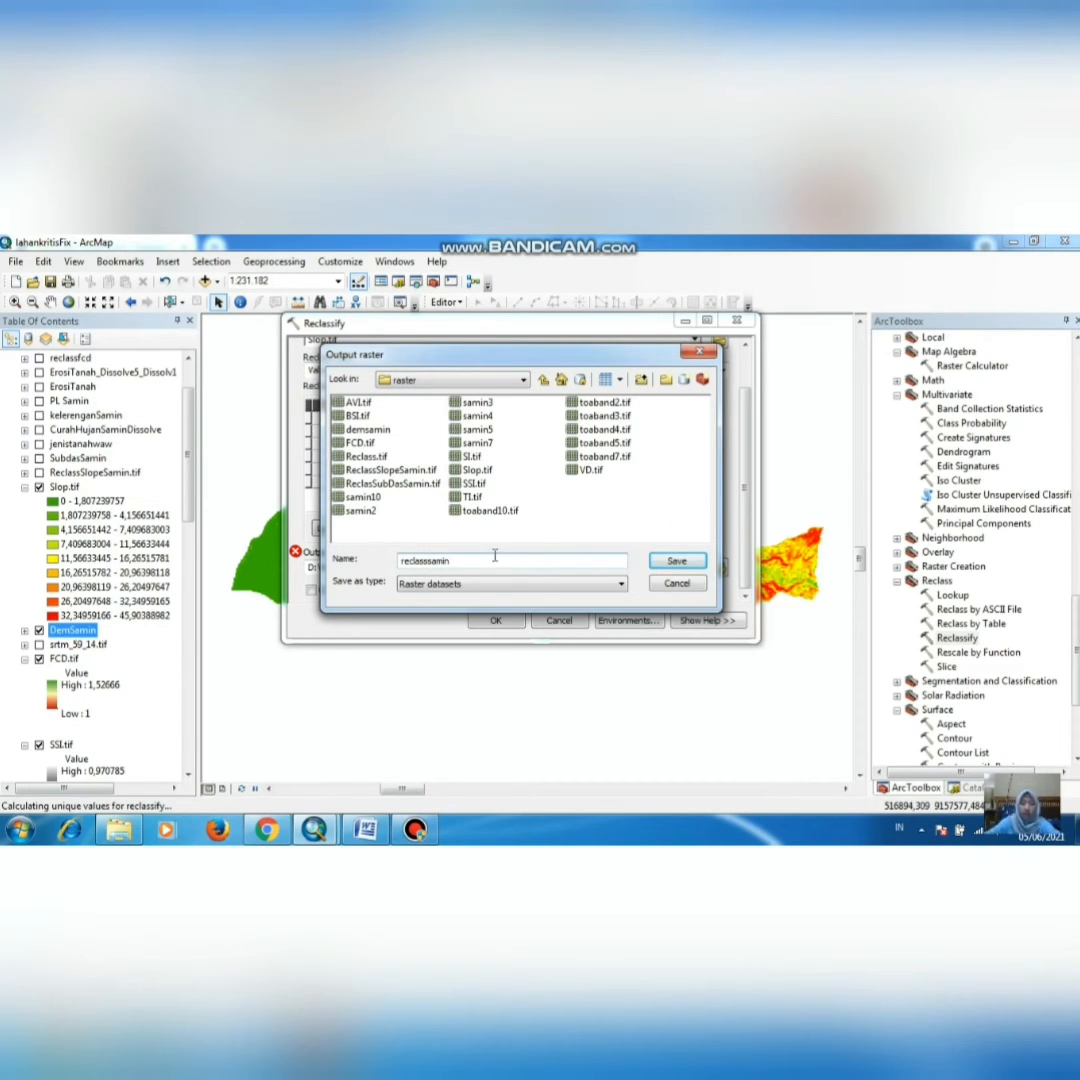
click(683, 562)
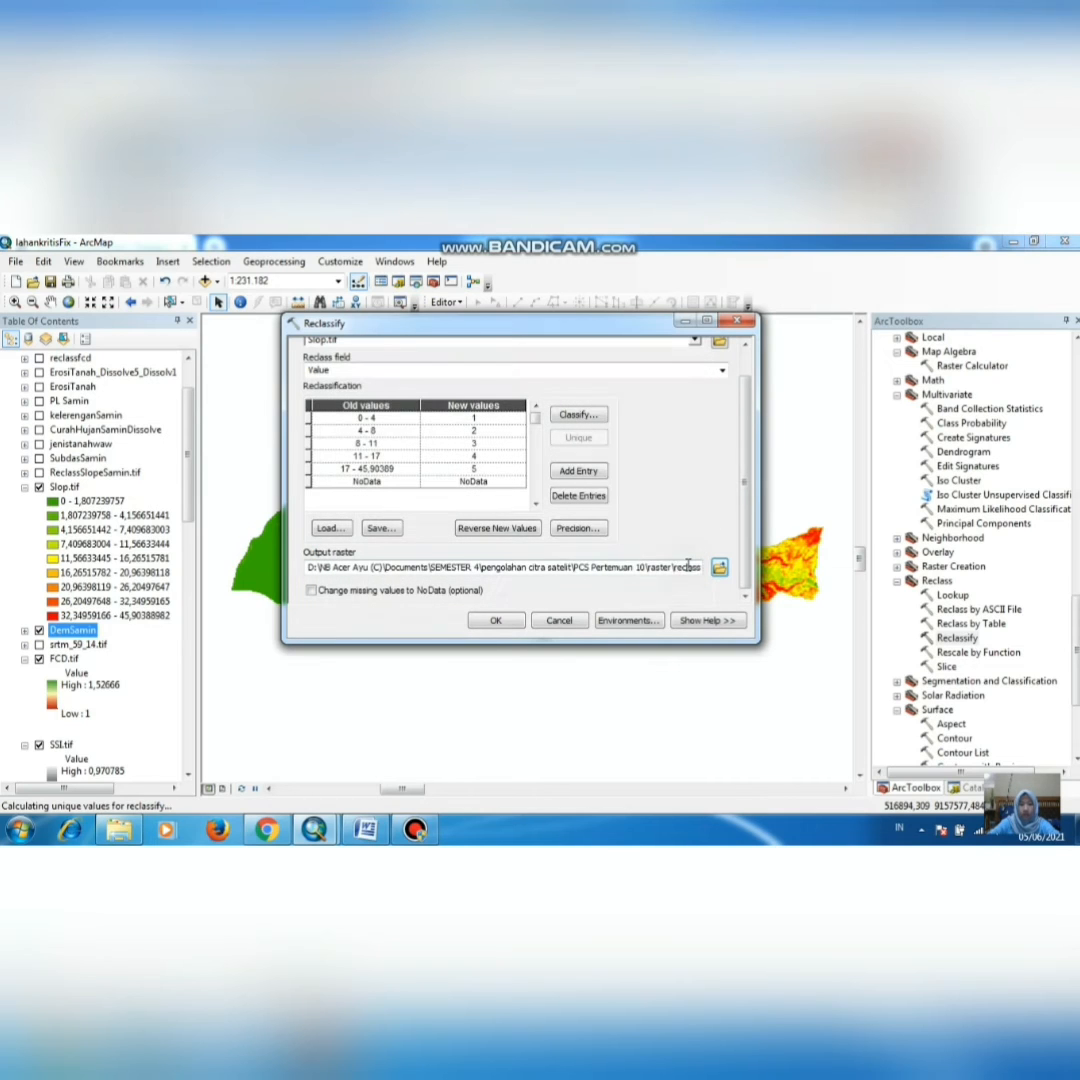
click(502, 621)
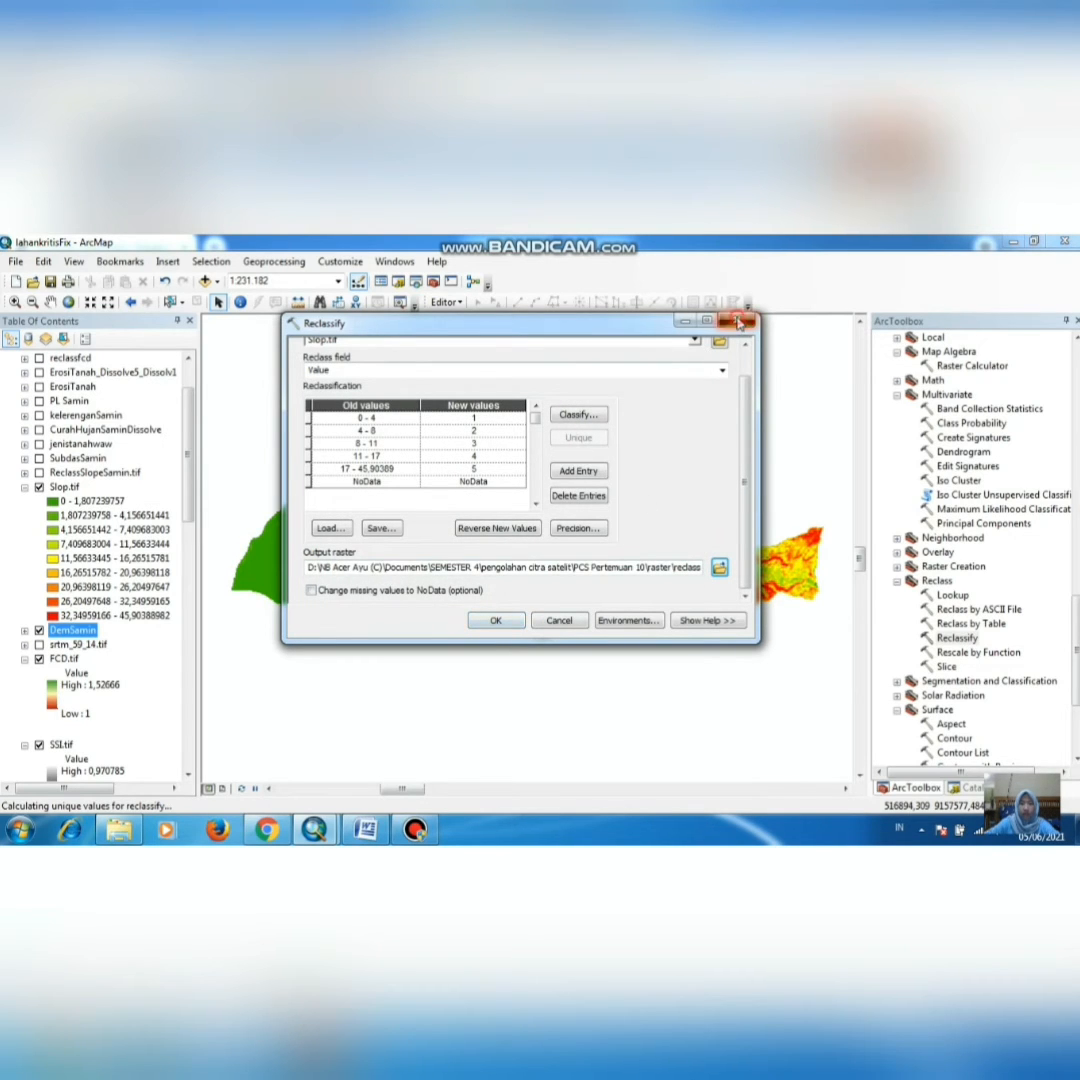
Step: Show the existing ReclassSlopeSamin.tif layer with its legend classes and open its attribute table
click(38, 473)
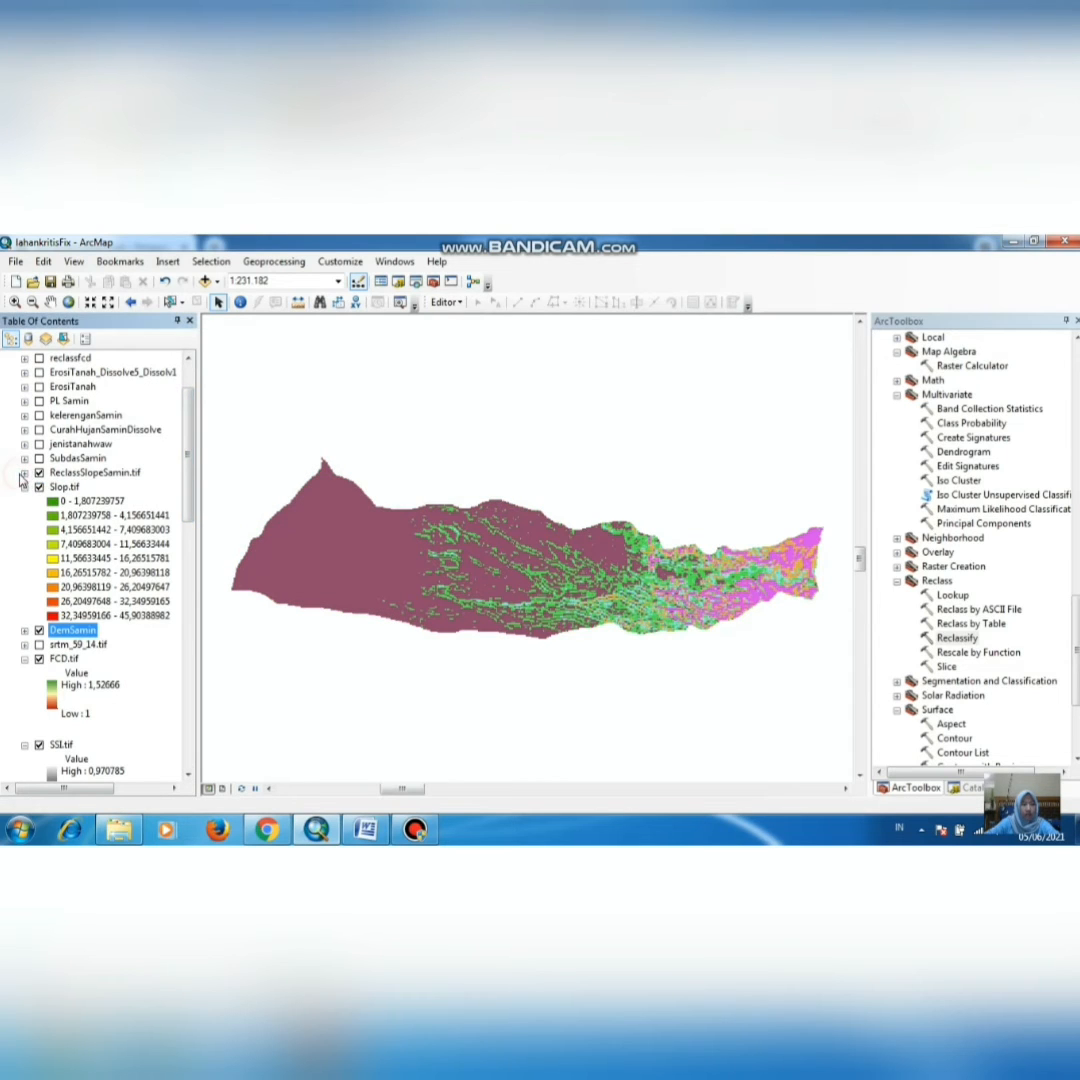
click(24, 473)
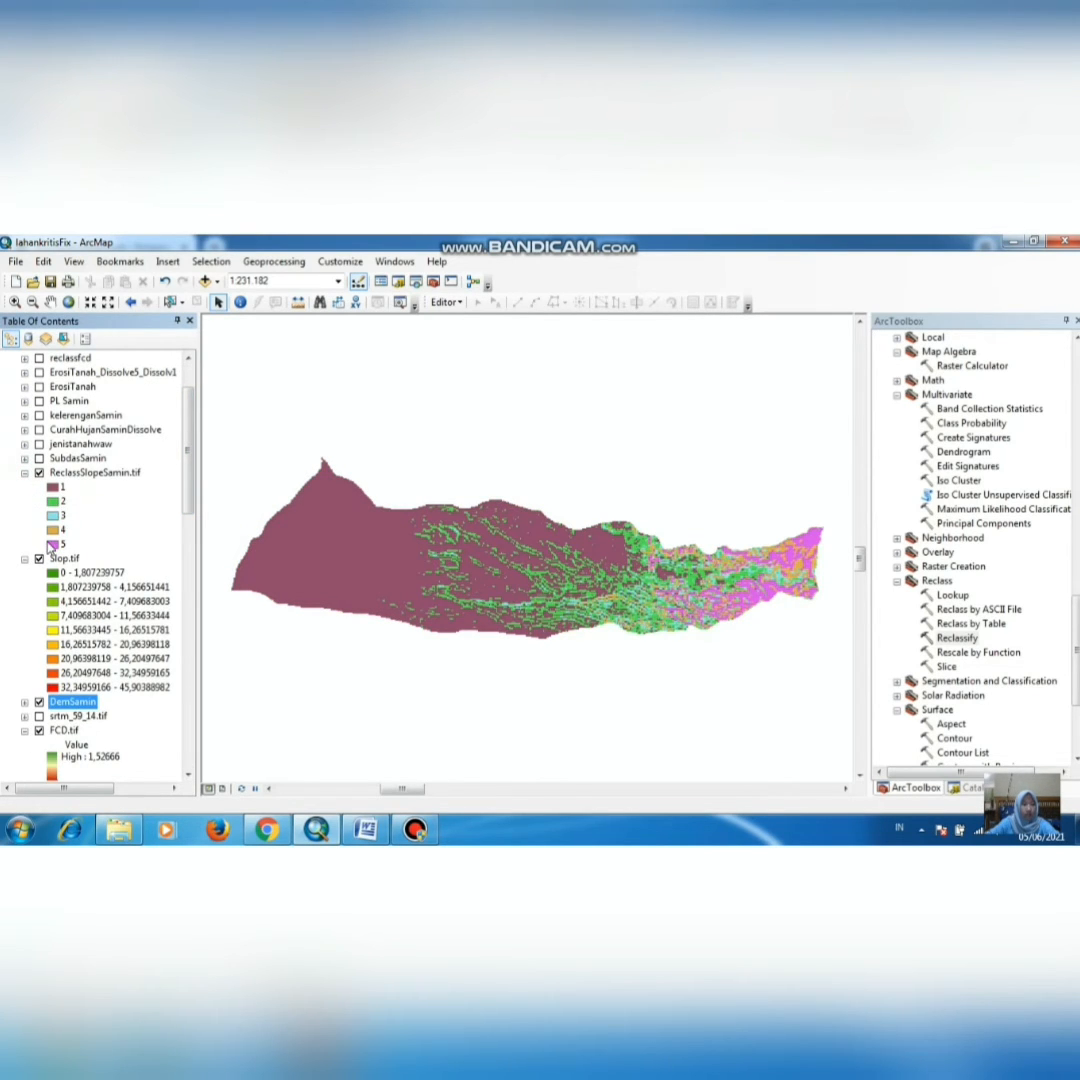
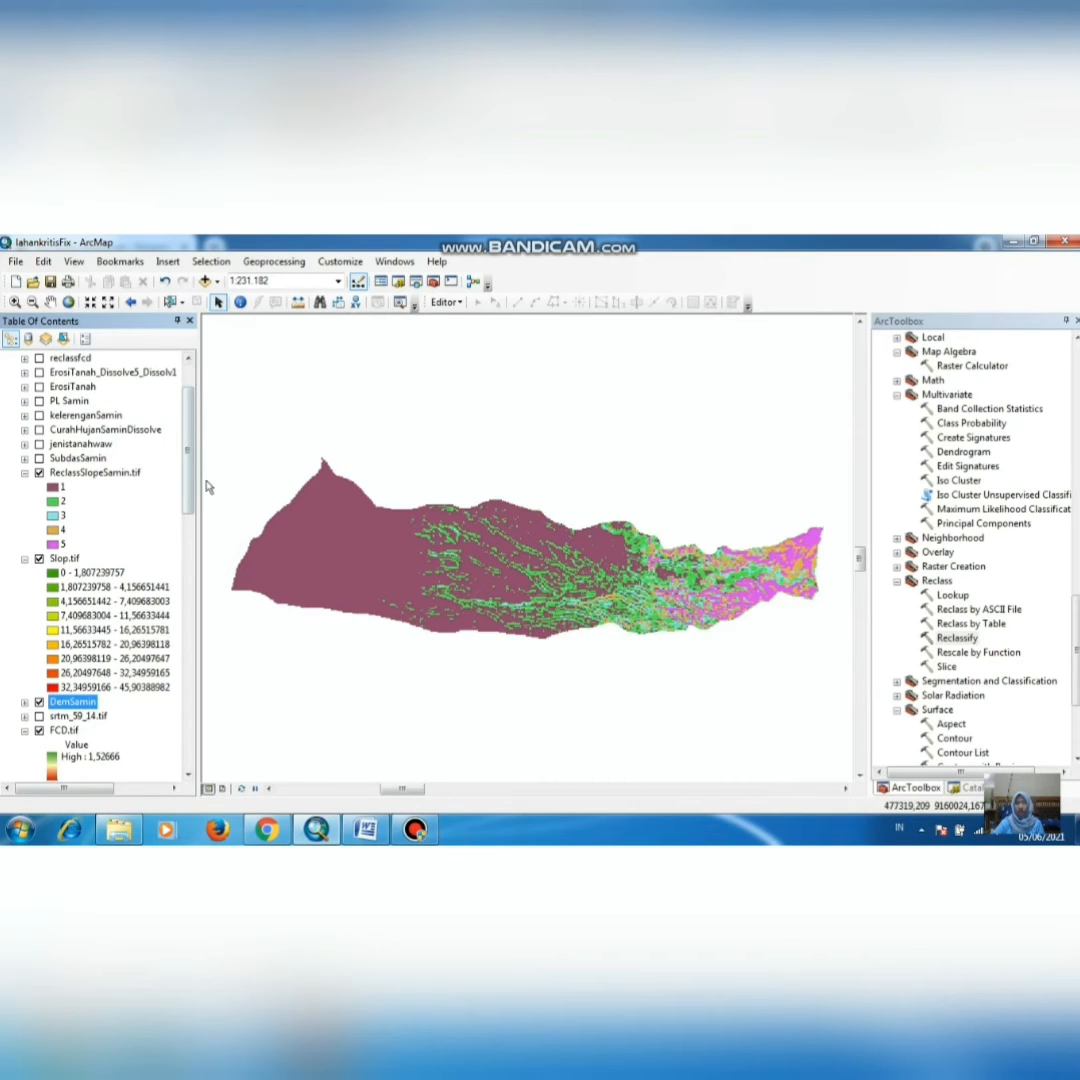
right_click(104, 475)
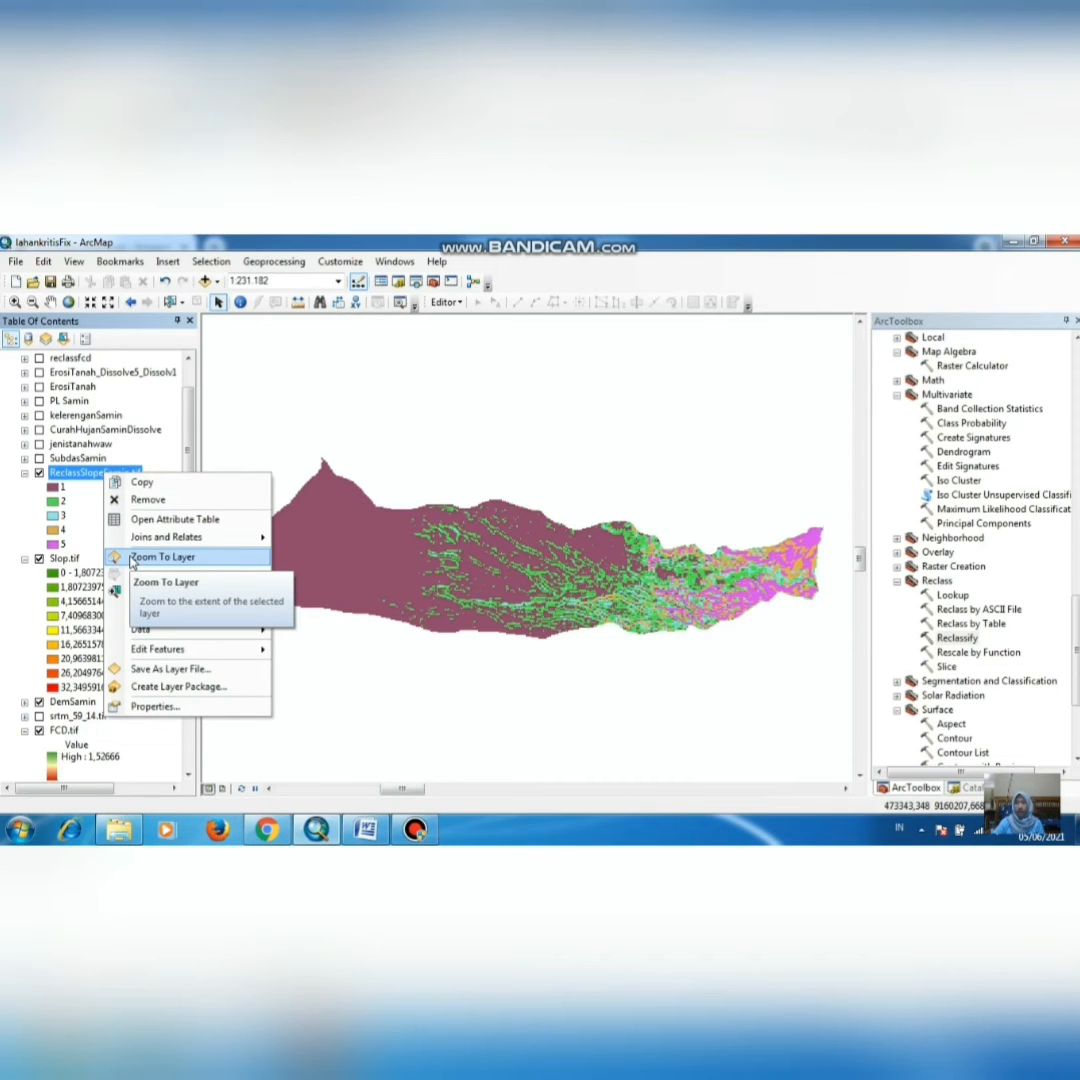
click(150, 519)
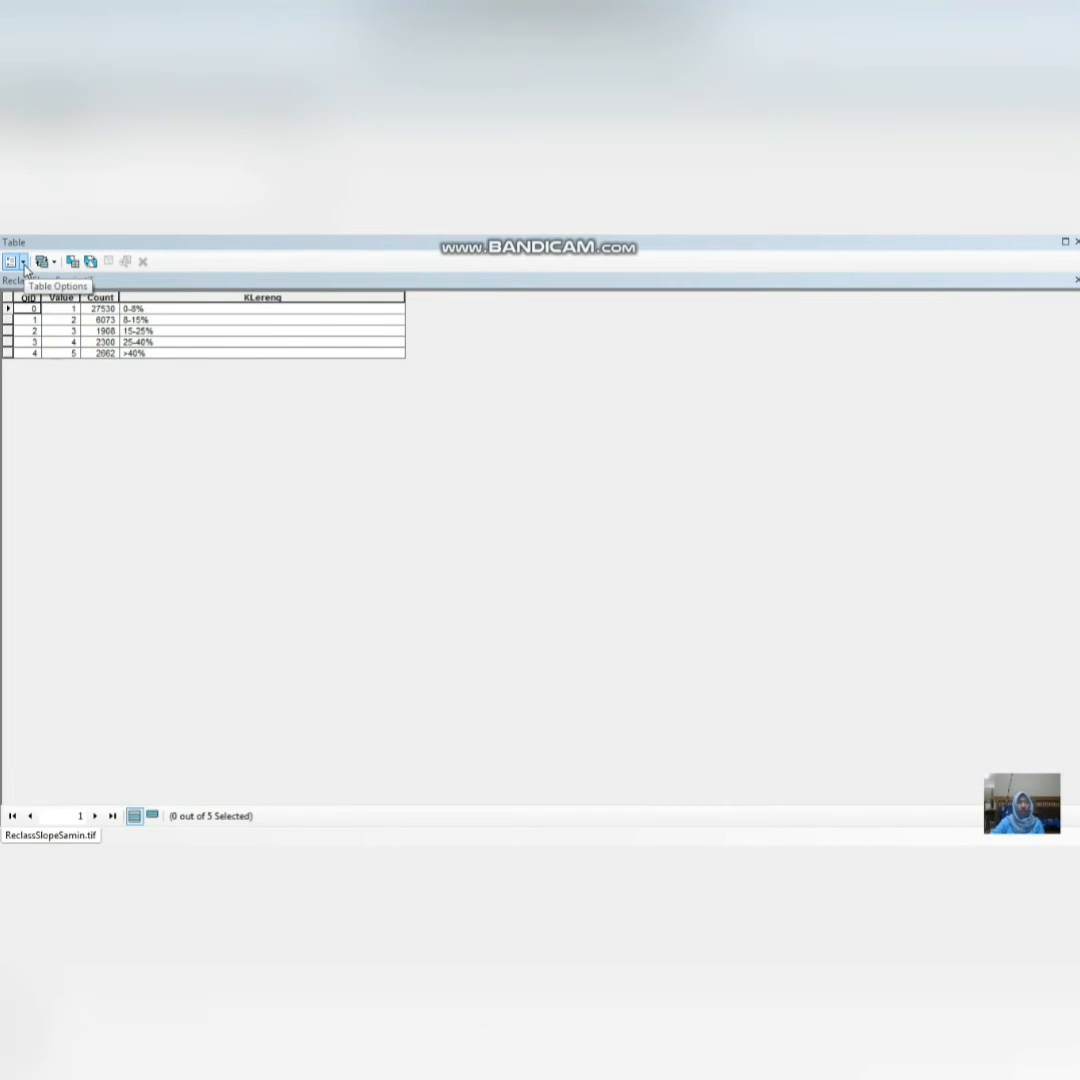
Step: Set up a new Text field named "kla lereng" in the attribute table, cancel it and close the table
click(23, 263)
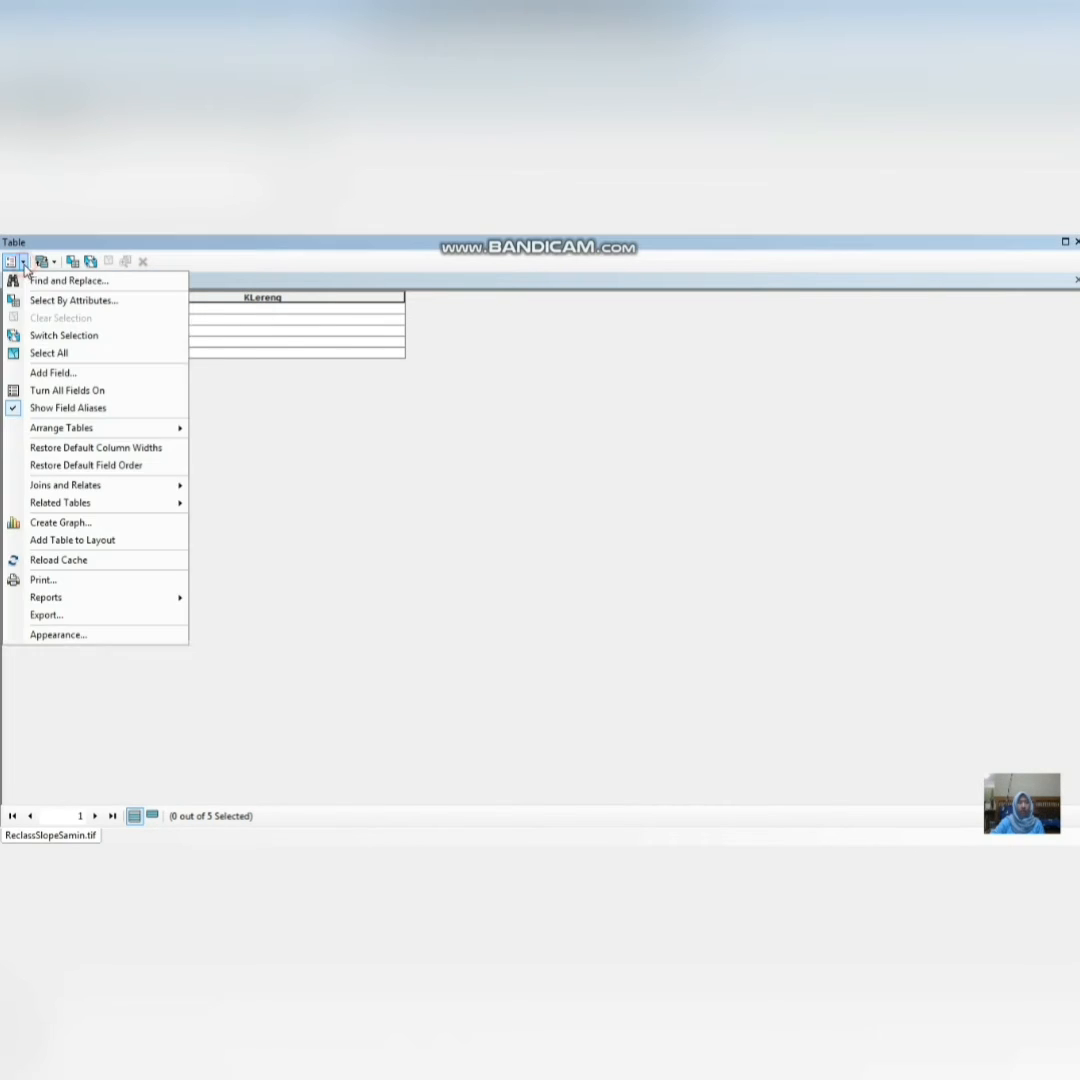
click(53, 372)
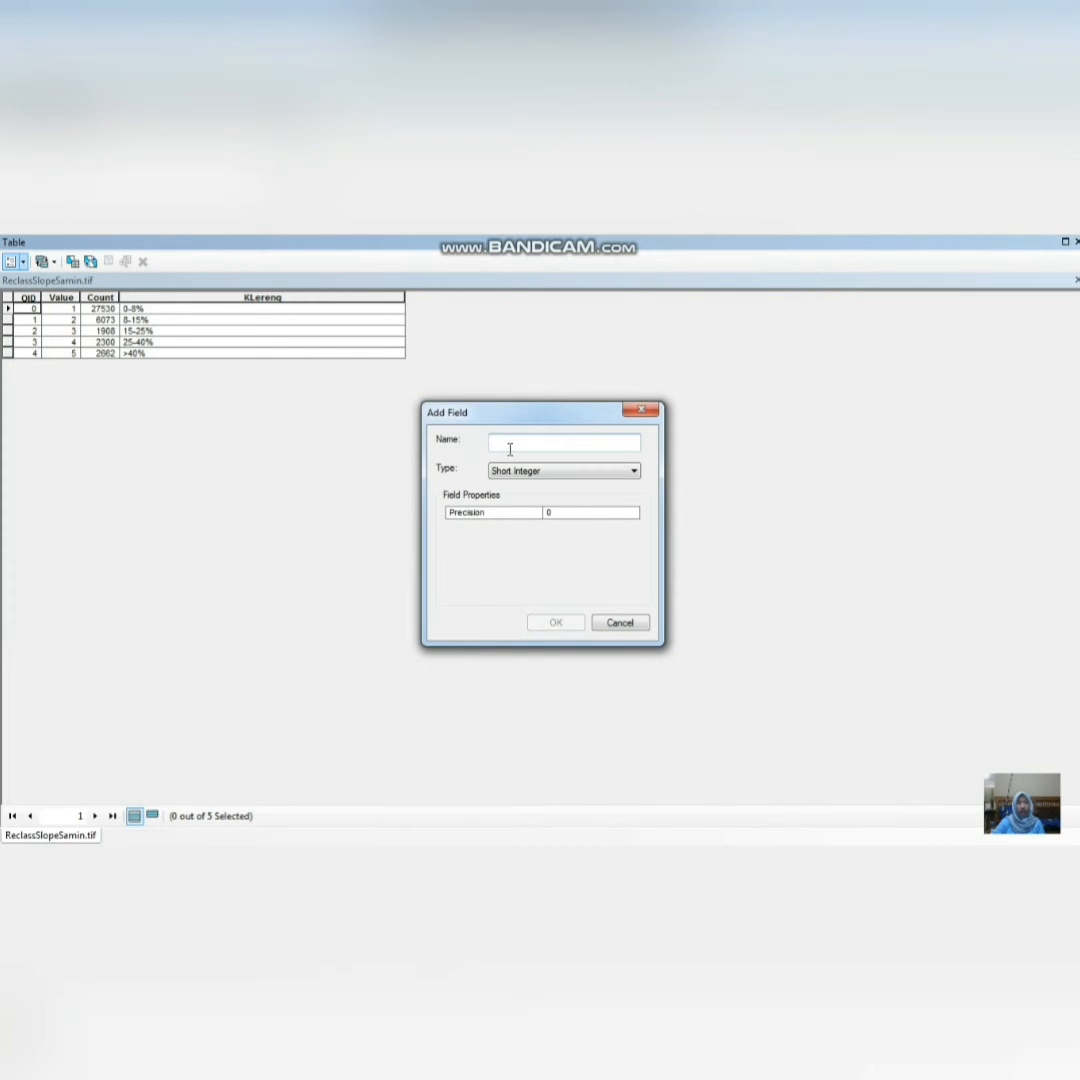
text(kl)
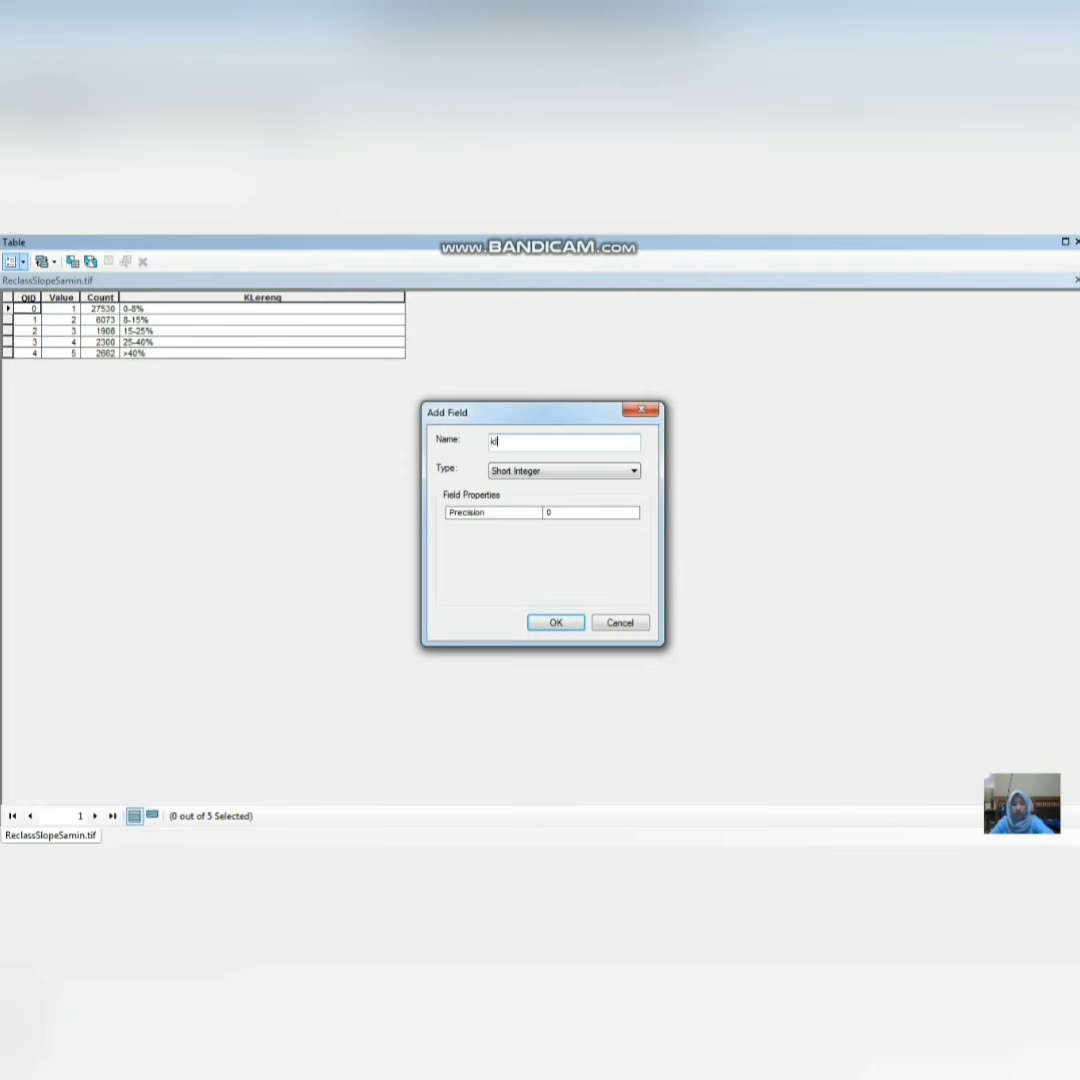
text(a)
text( lere)
text(ng)
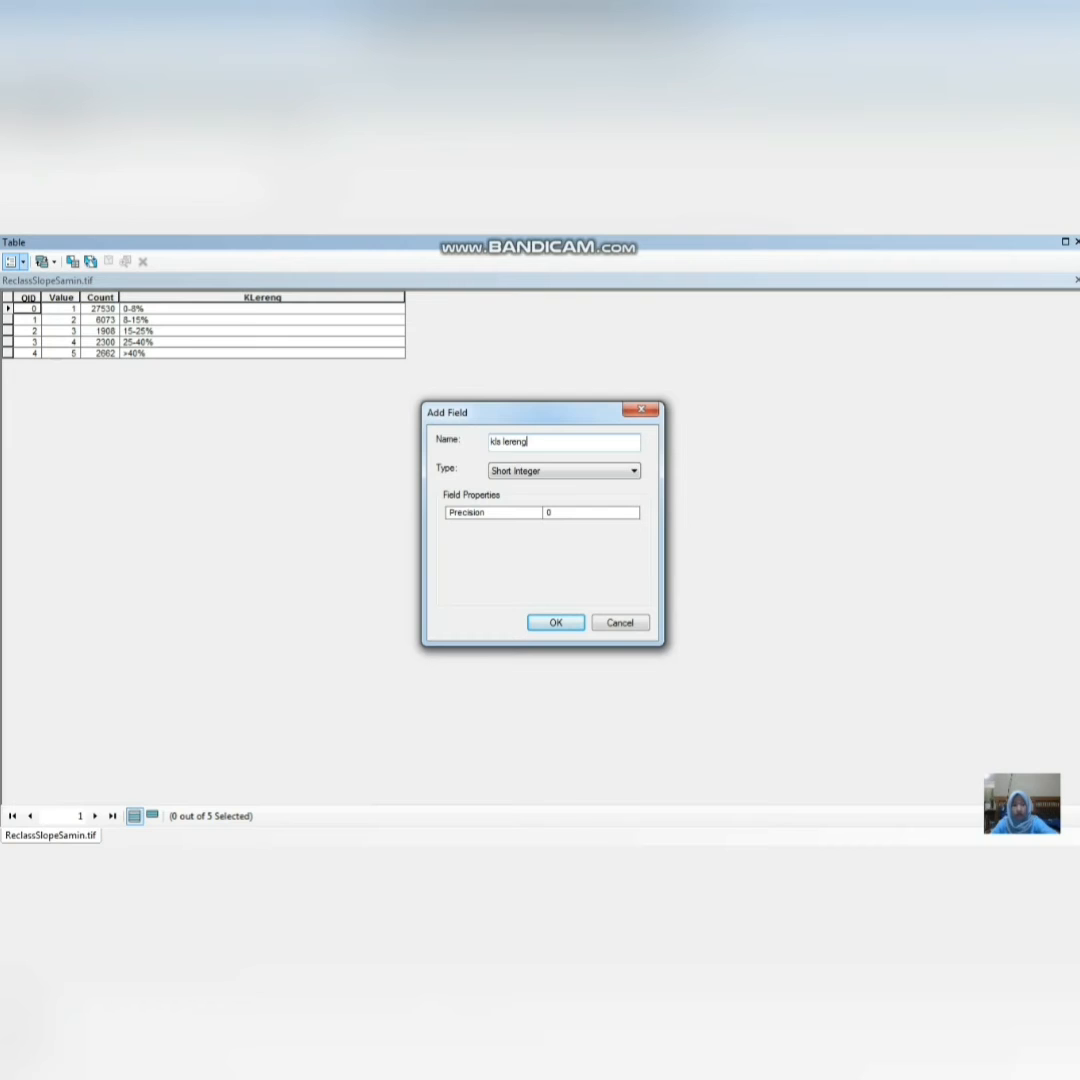
click(547, 471)
click(535, 527)
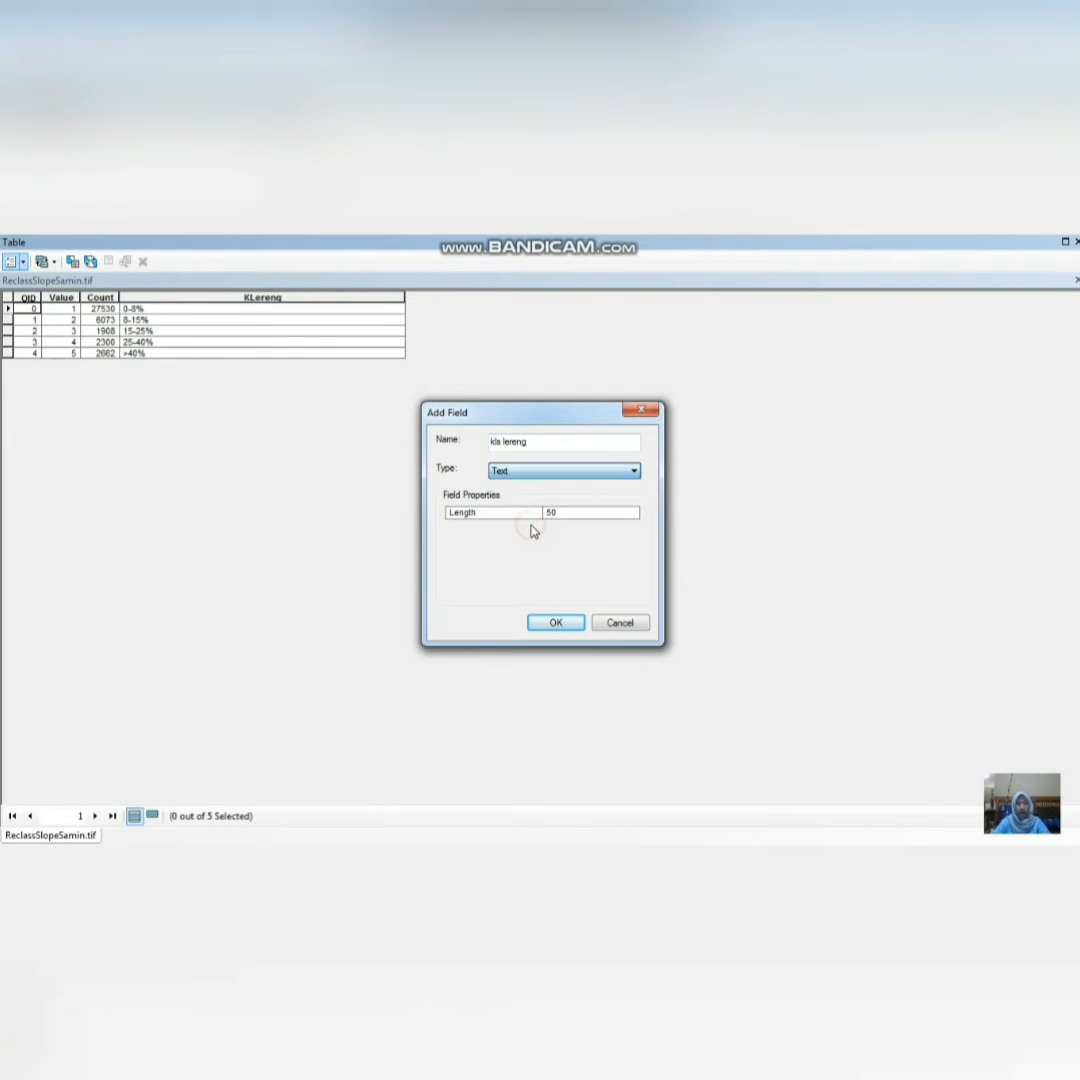
click(616, 624)
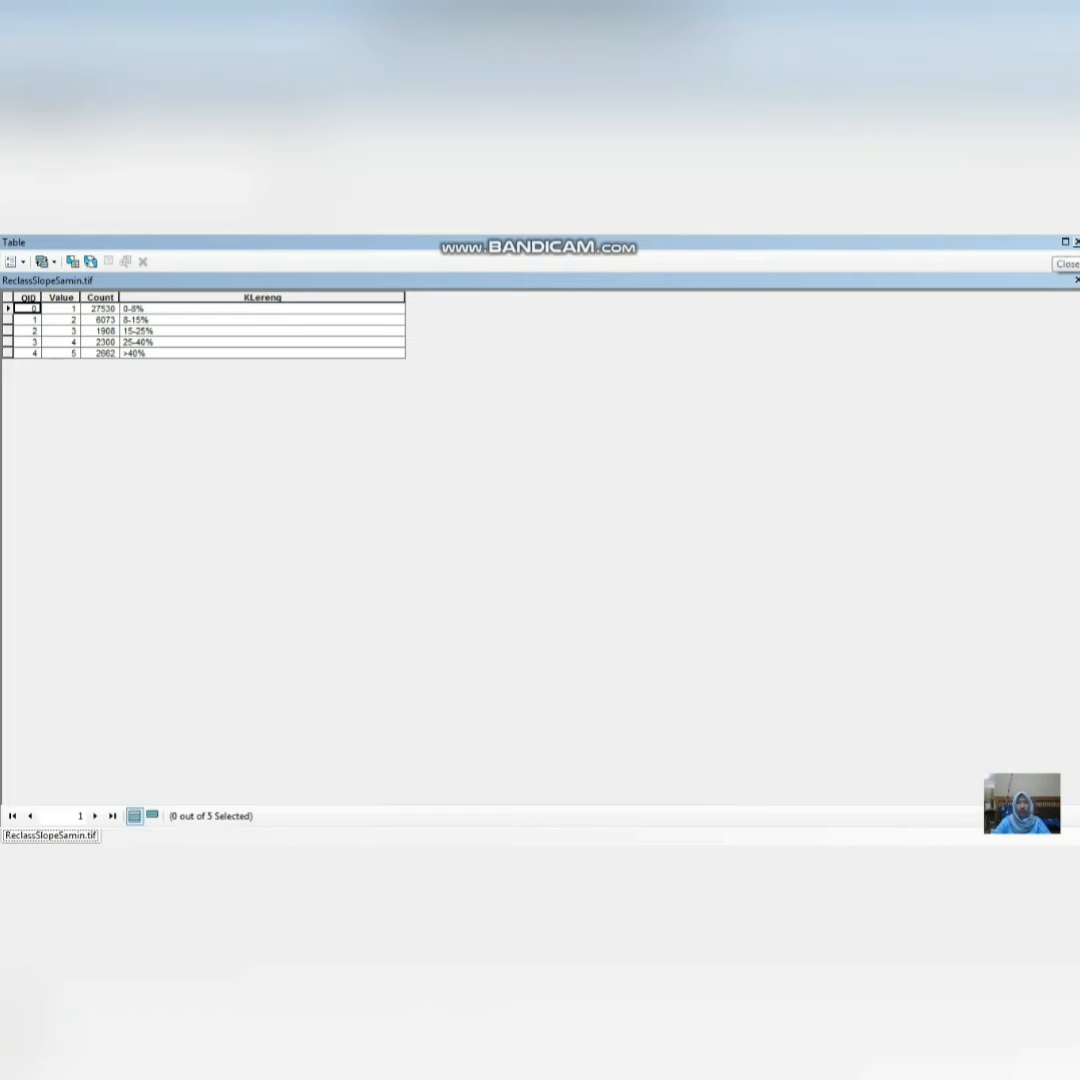
click(1076, 241)
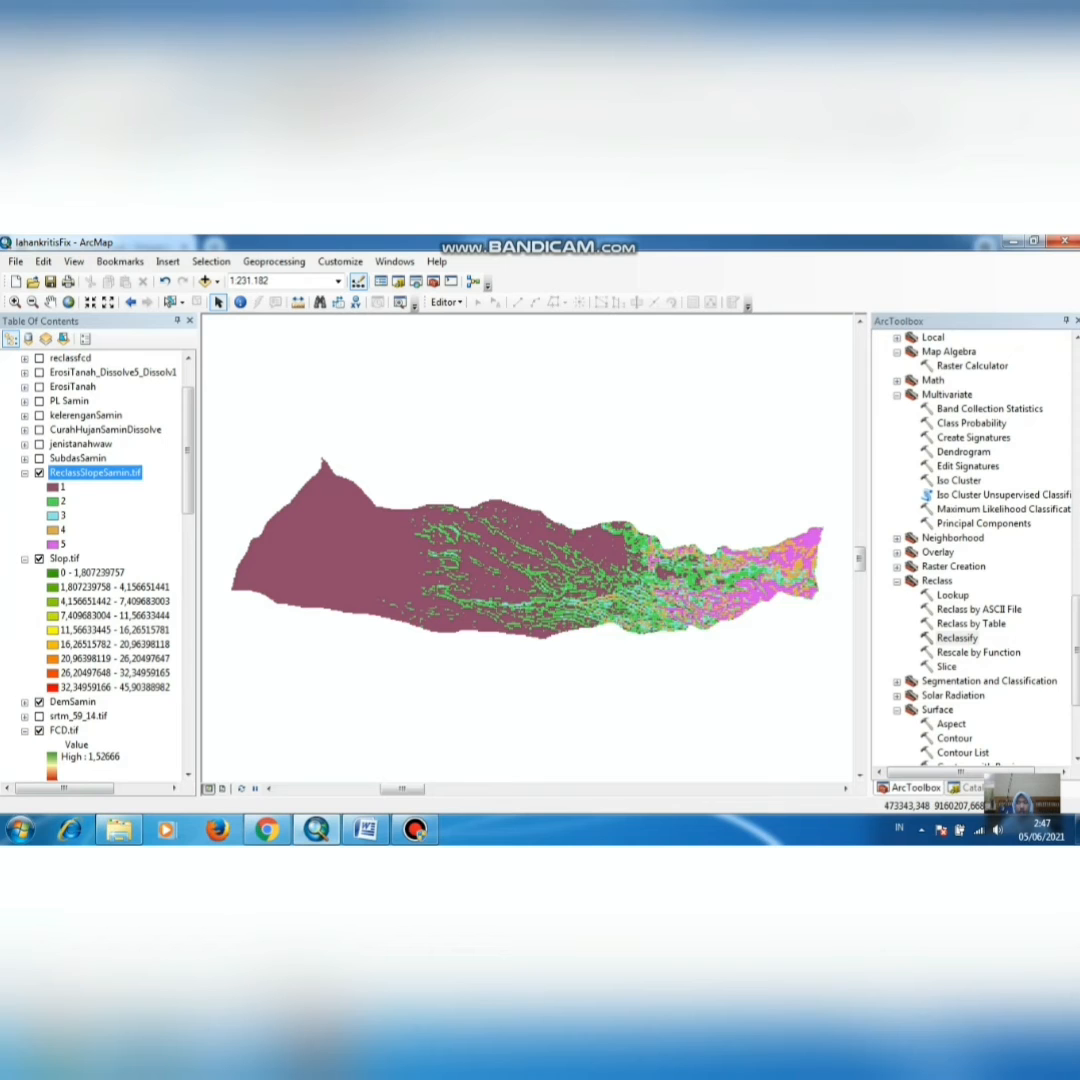
Step: Start an edit session on ReclassSlopeSamin.tif despite the layer warnings, and stop editing
right_click(66, 480)
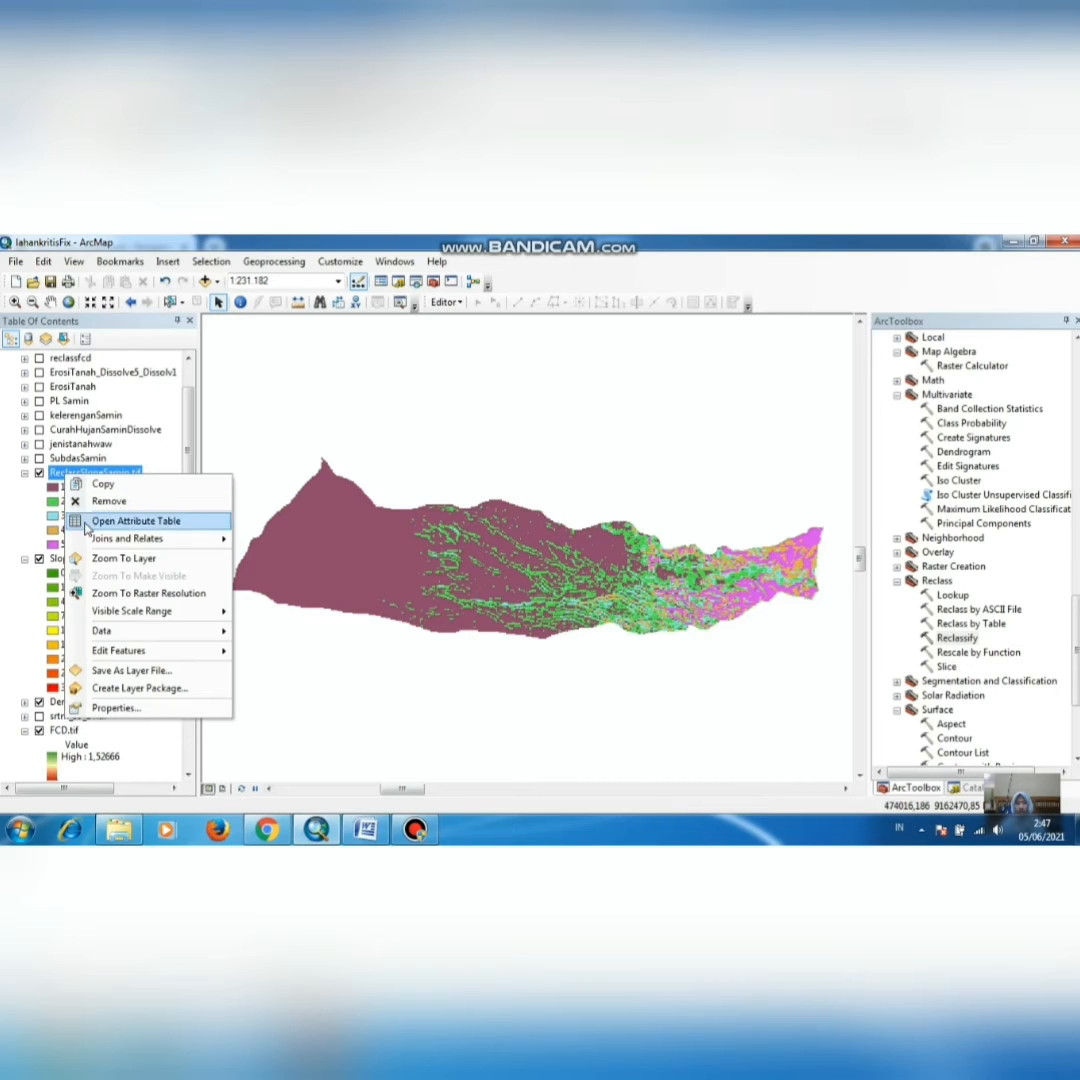
mouse_move(130, 655)
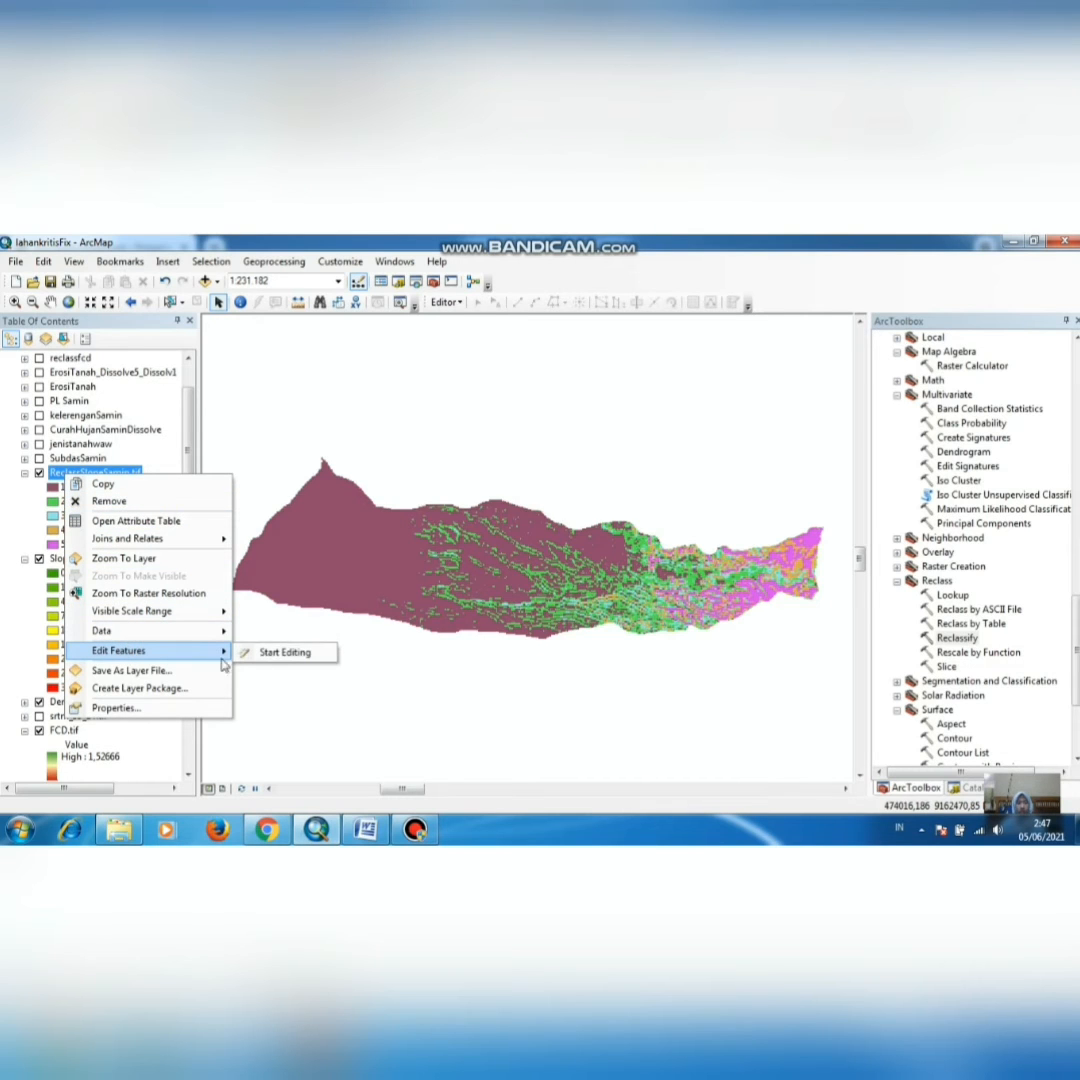
click(274, 656)
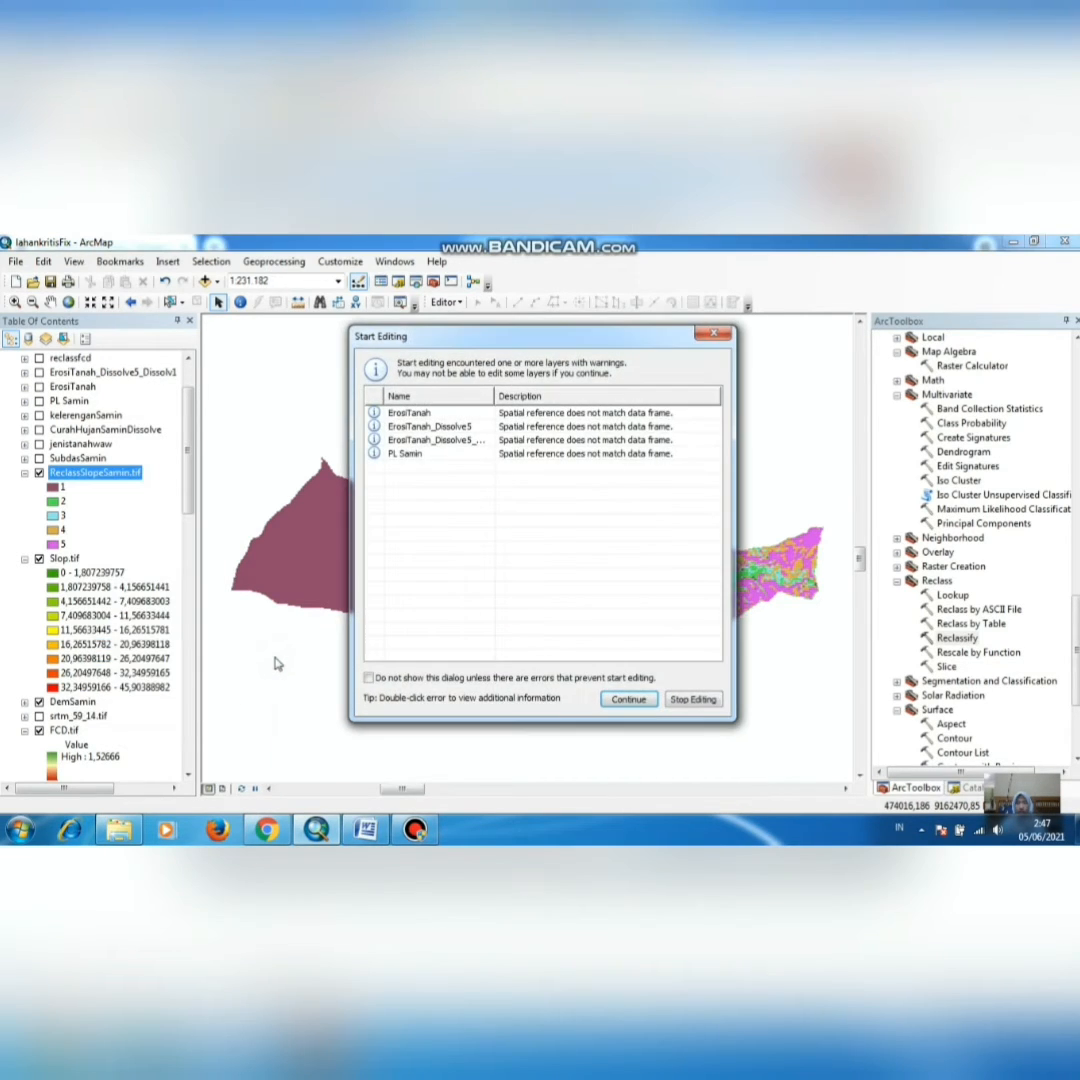
click(624, 699)
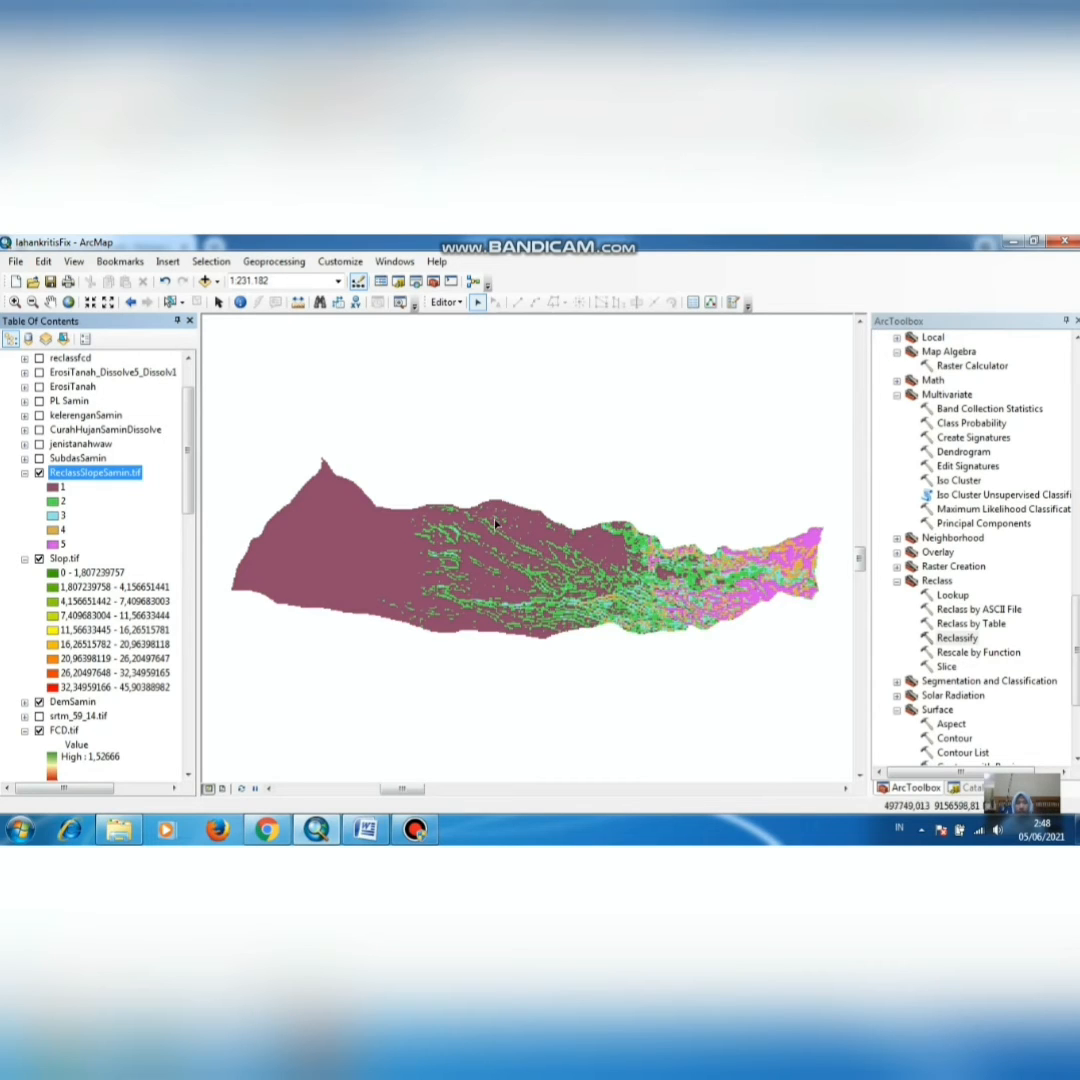
click(459, 304)
click(456, 341)
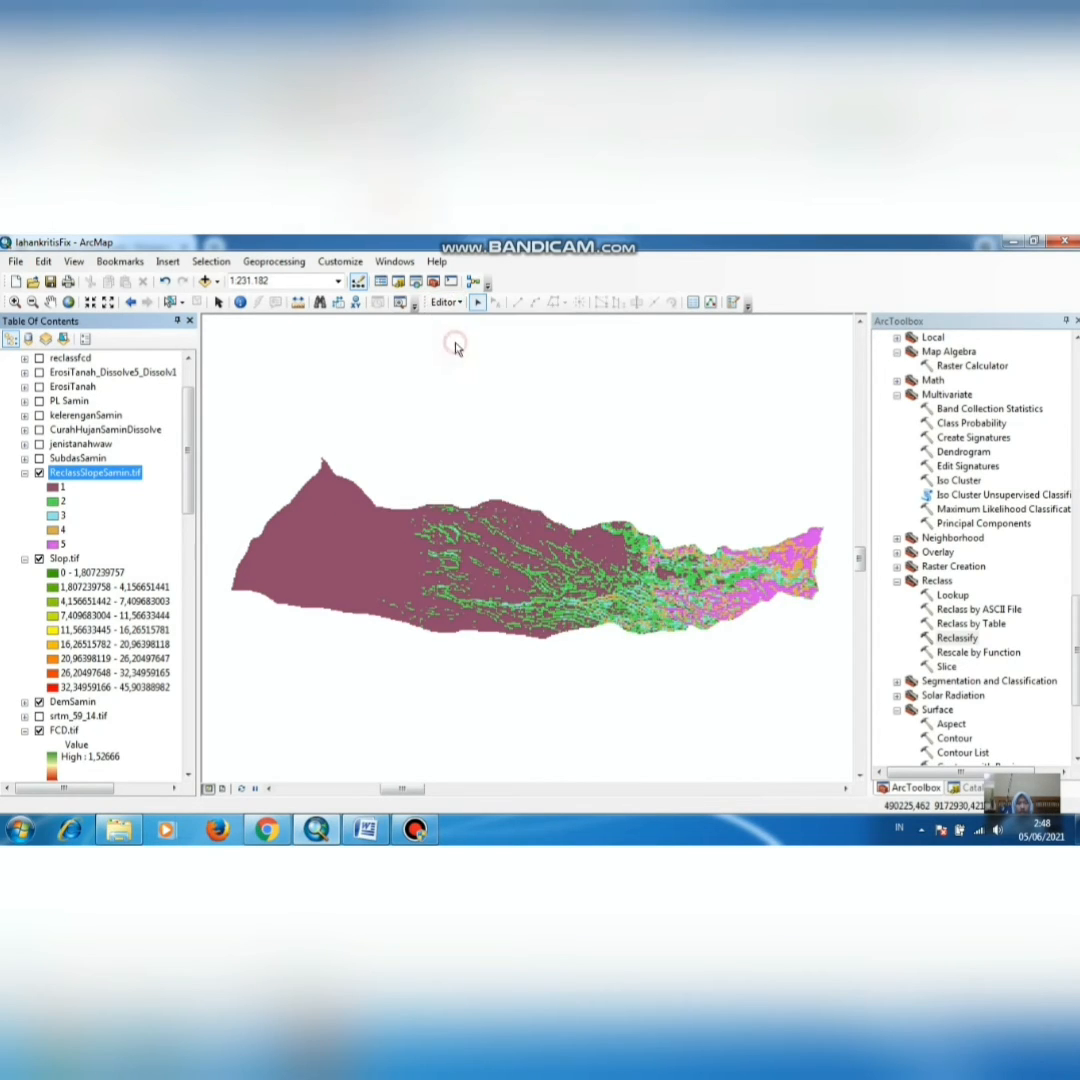
Step: Review the KLereng slope class of each value in the ReclassSlopeSamin.tif attribute table and close the table
right_click(102, 474)
click(150, 519)
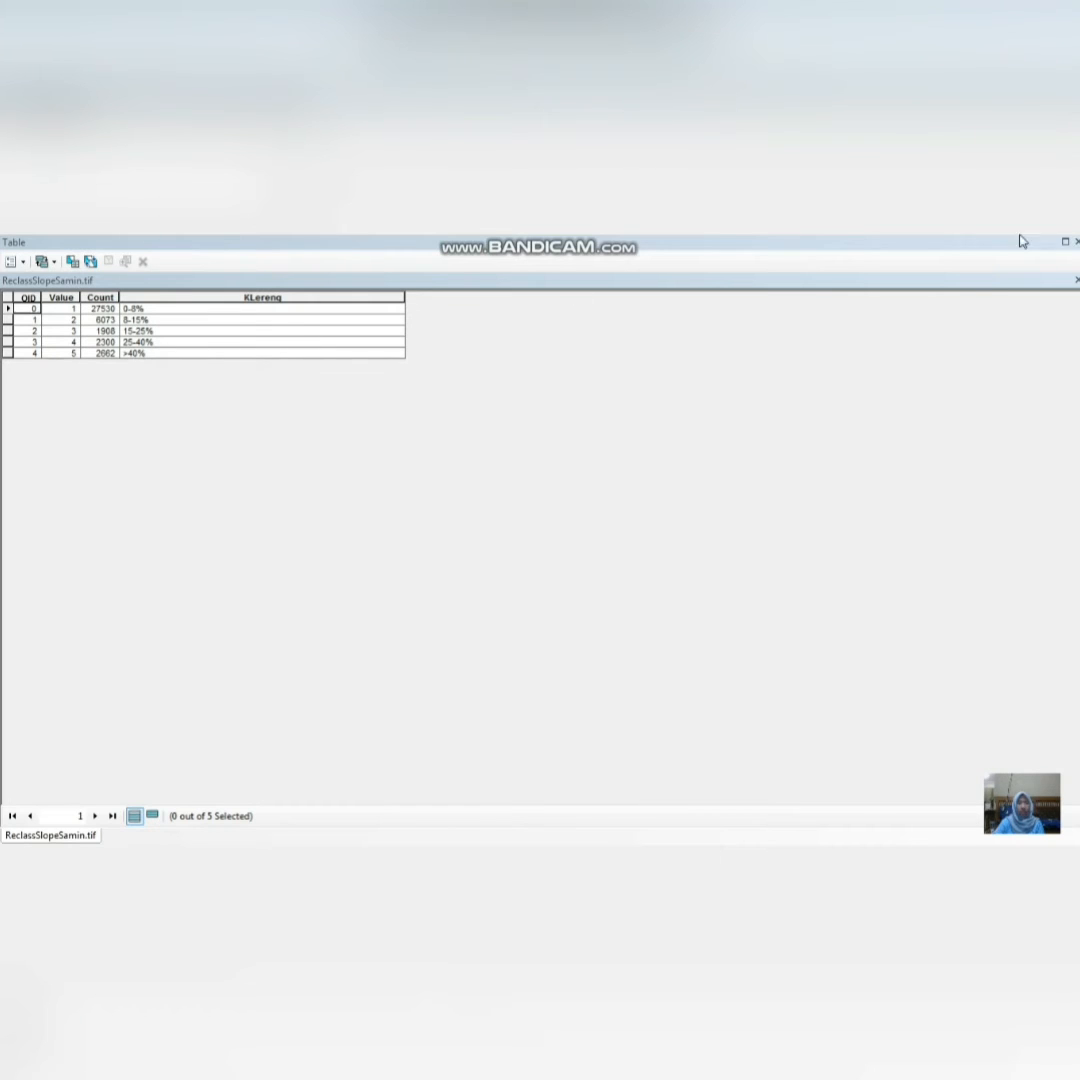
click(1076, 242)
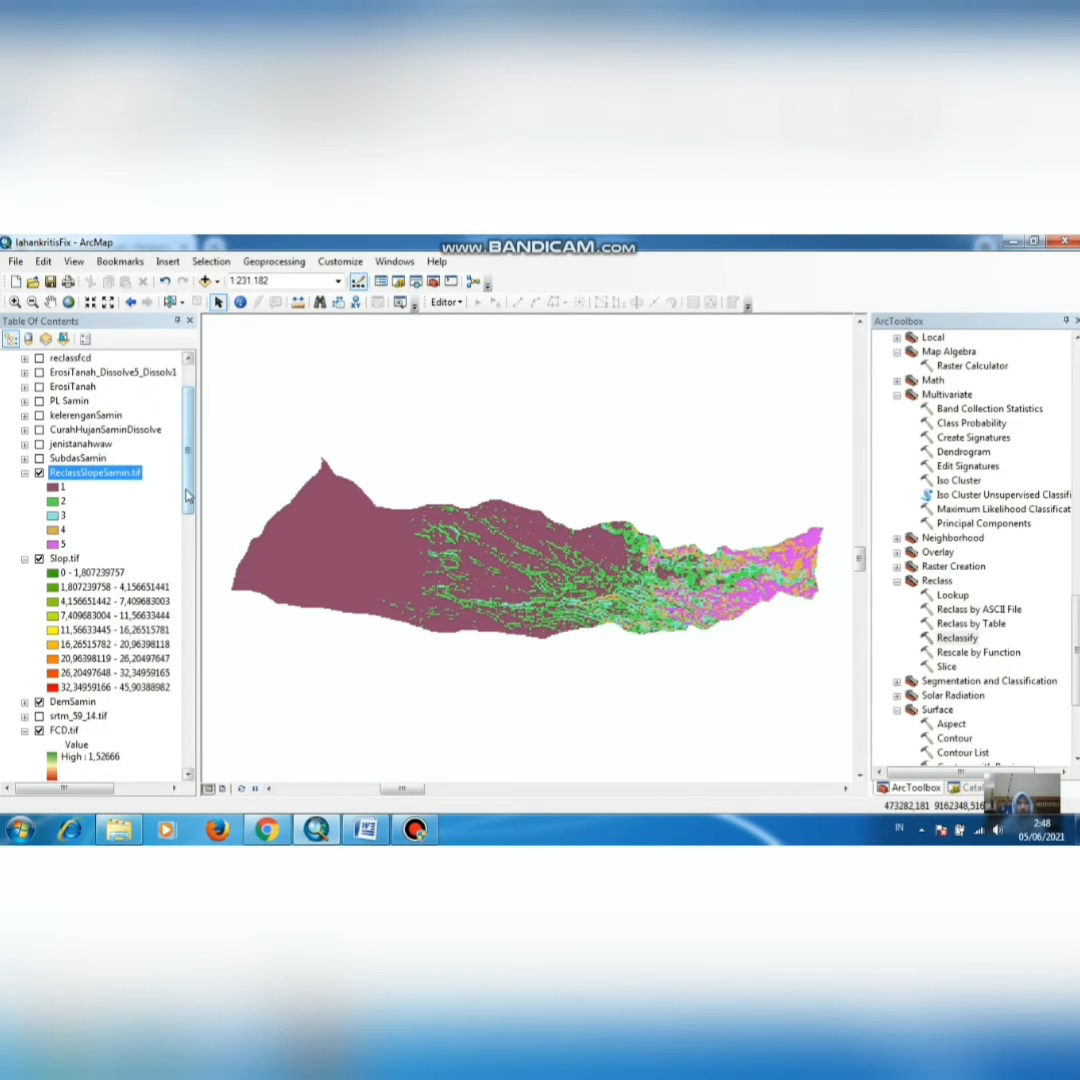
scroll(188, 486, down, 1)
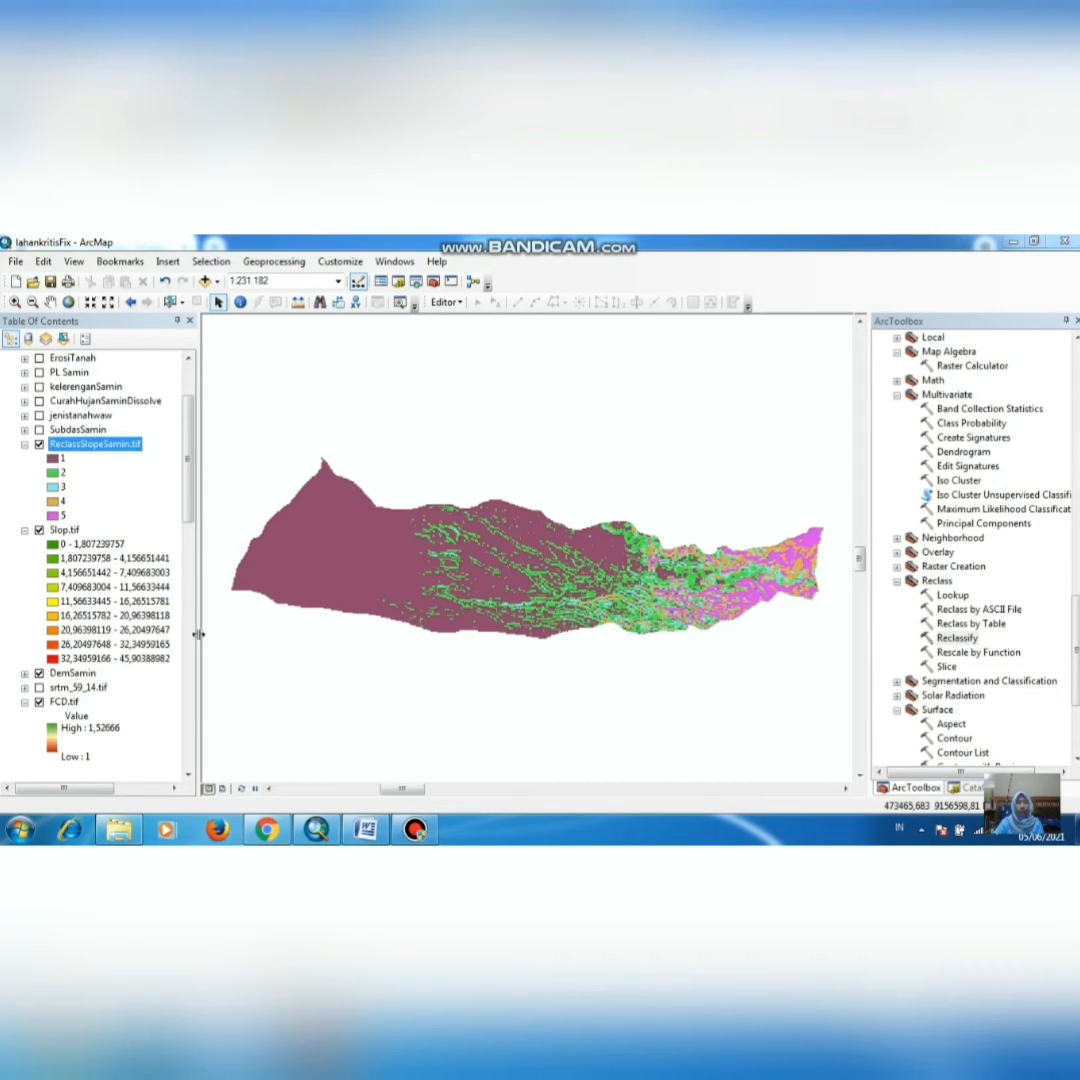
mouse_move(414, 830)
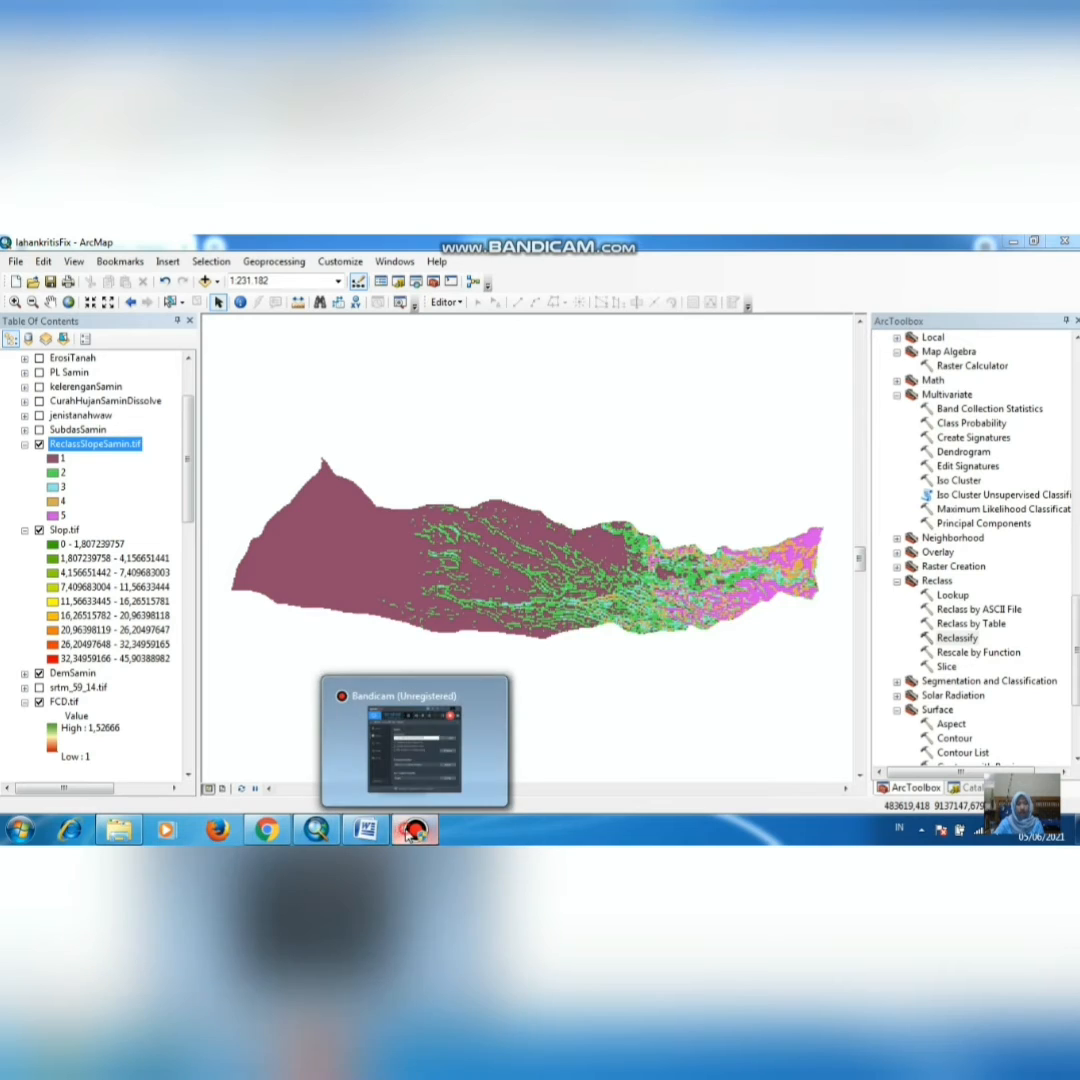
click(460, 740)
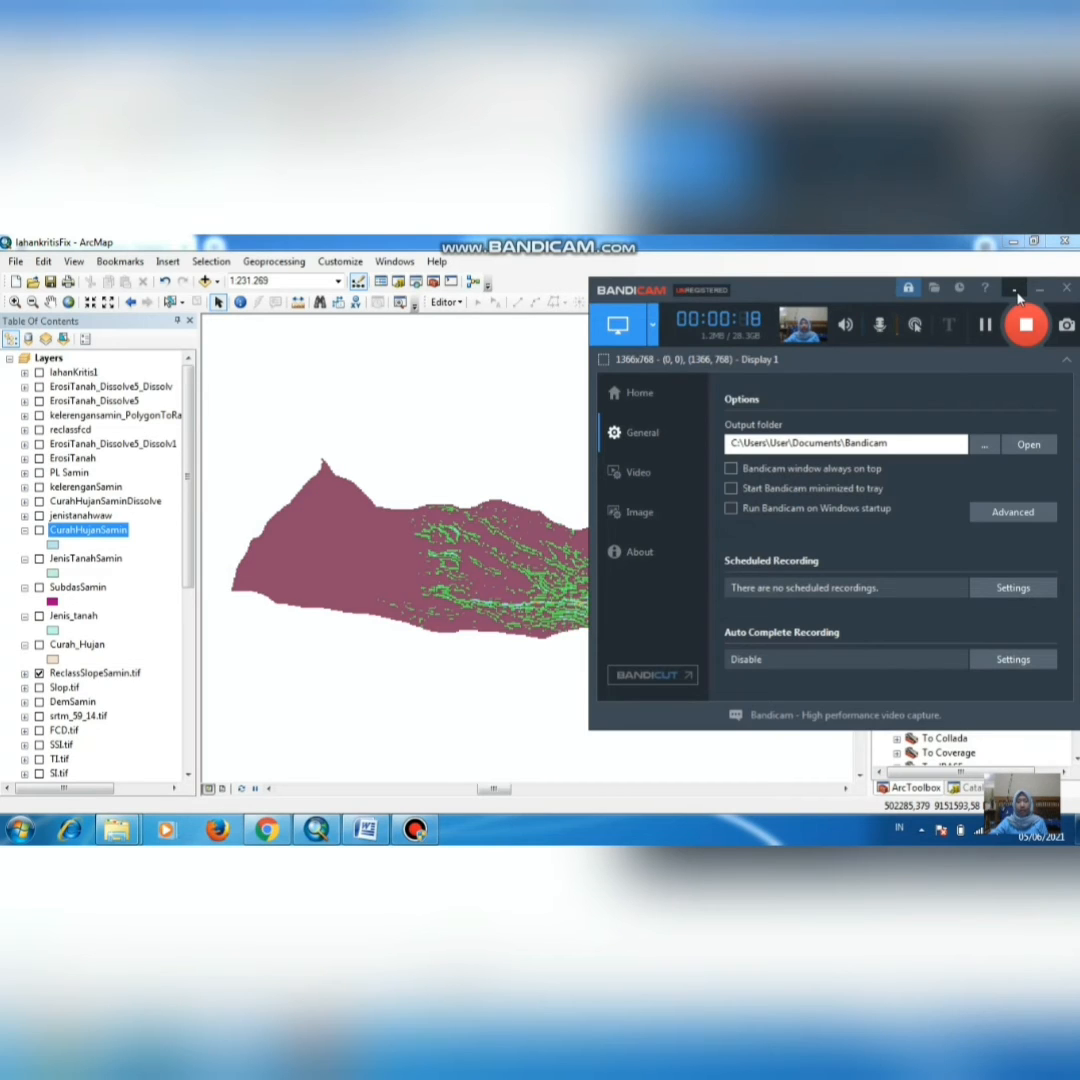
Step: Switch to Chrome and read the land erosion formula and its factors on page 45 of the course PDF
click(257, 836)
scroll(427, 612, up, 5)
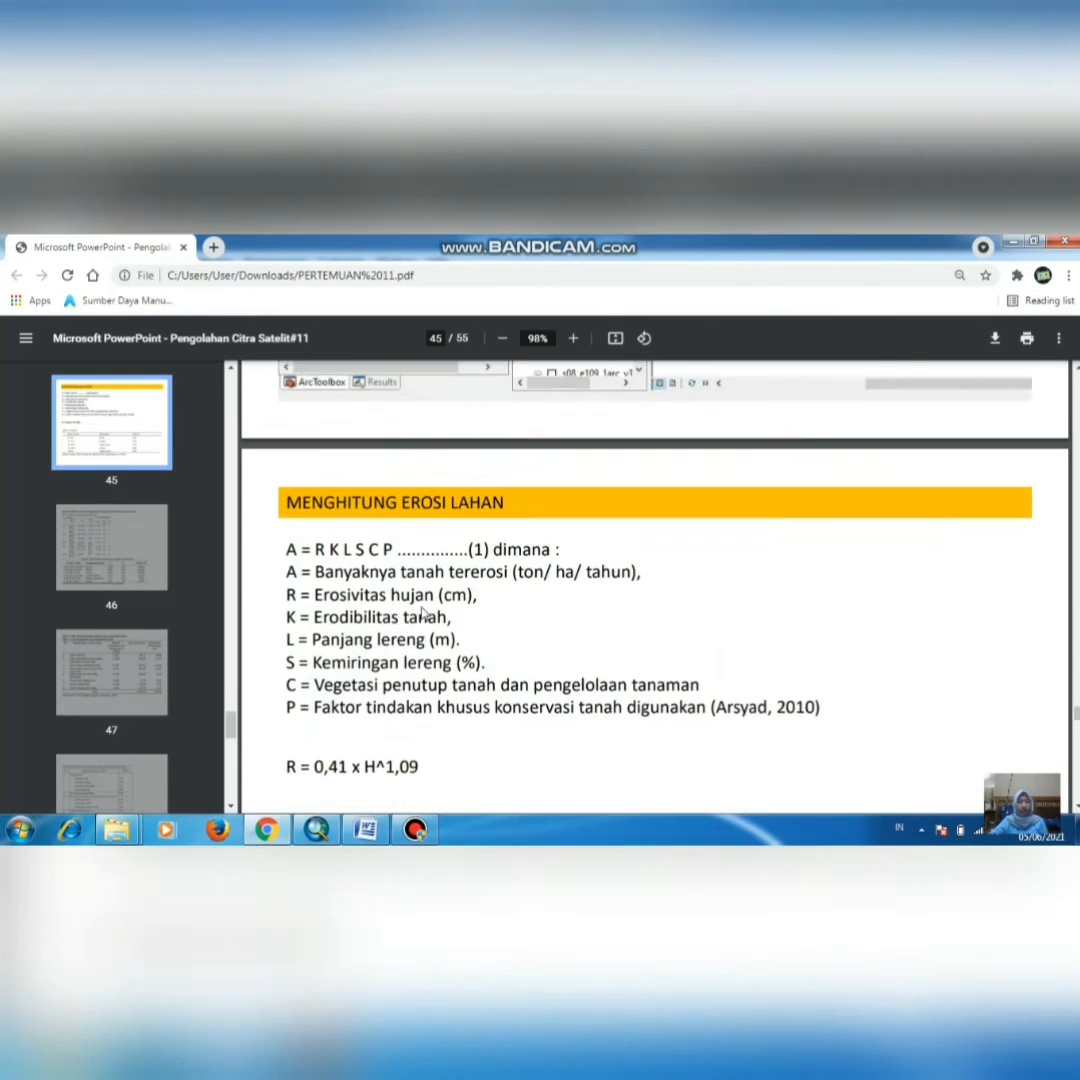
scroll(423, 612, down, 1)
scroll(390, 570, up, 1)
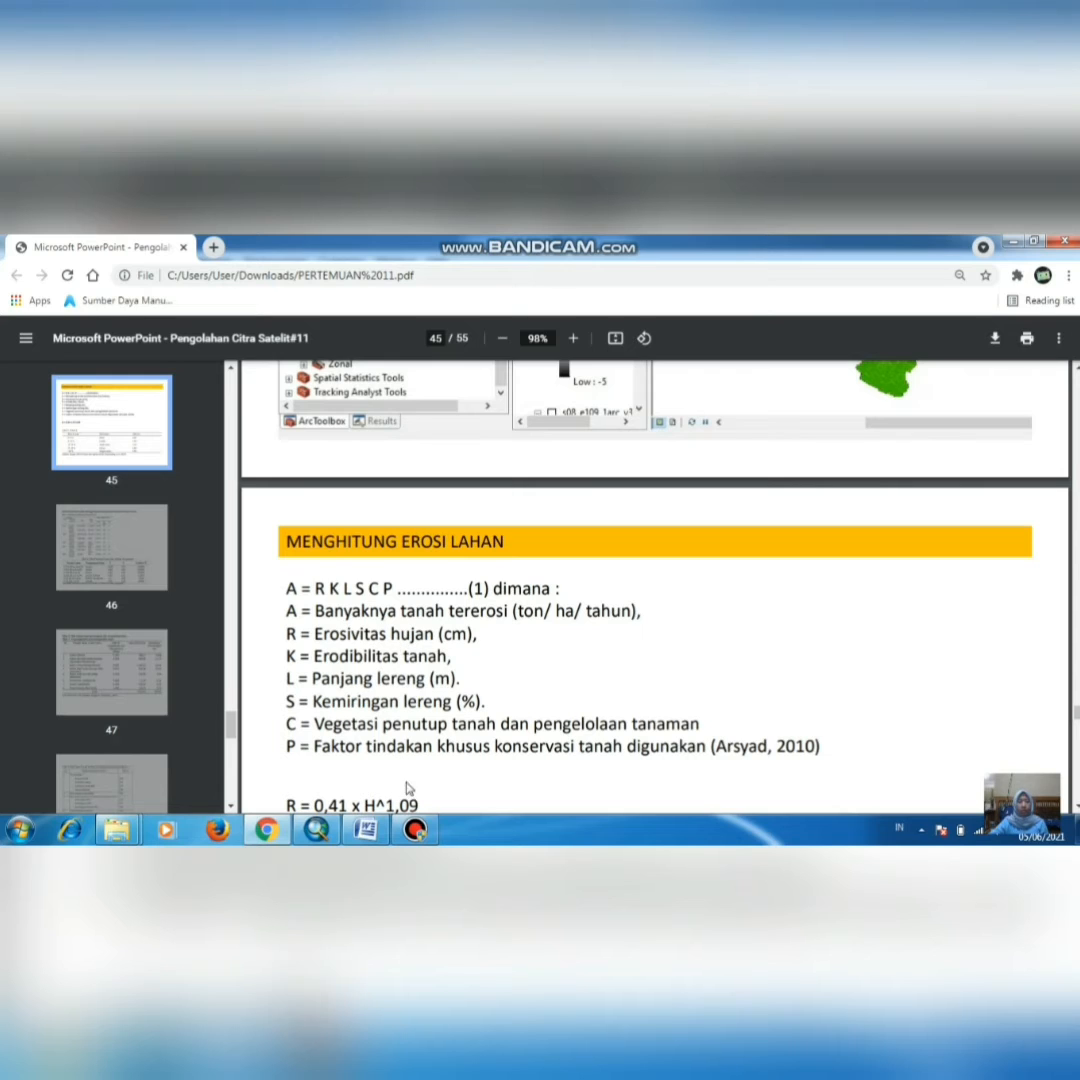
Step: Switch back to ArcMap and show the Curah_Hujan and Jenis_tanah layers on the map
click(318, 830)
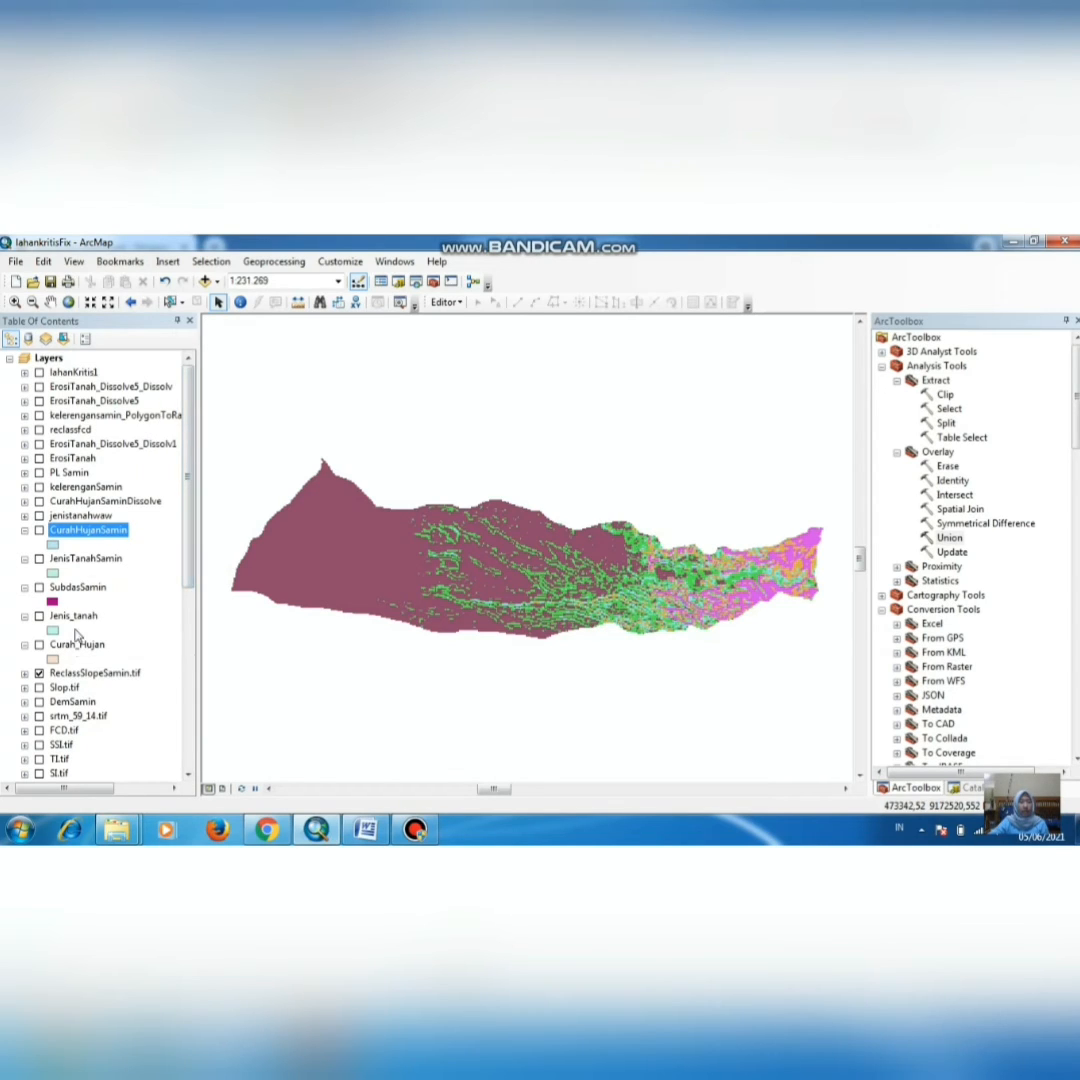
click(39, 645)
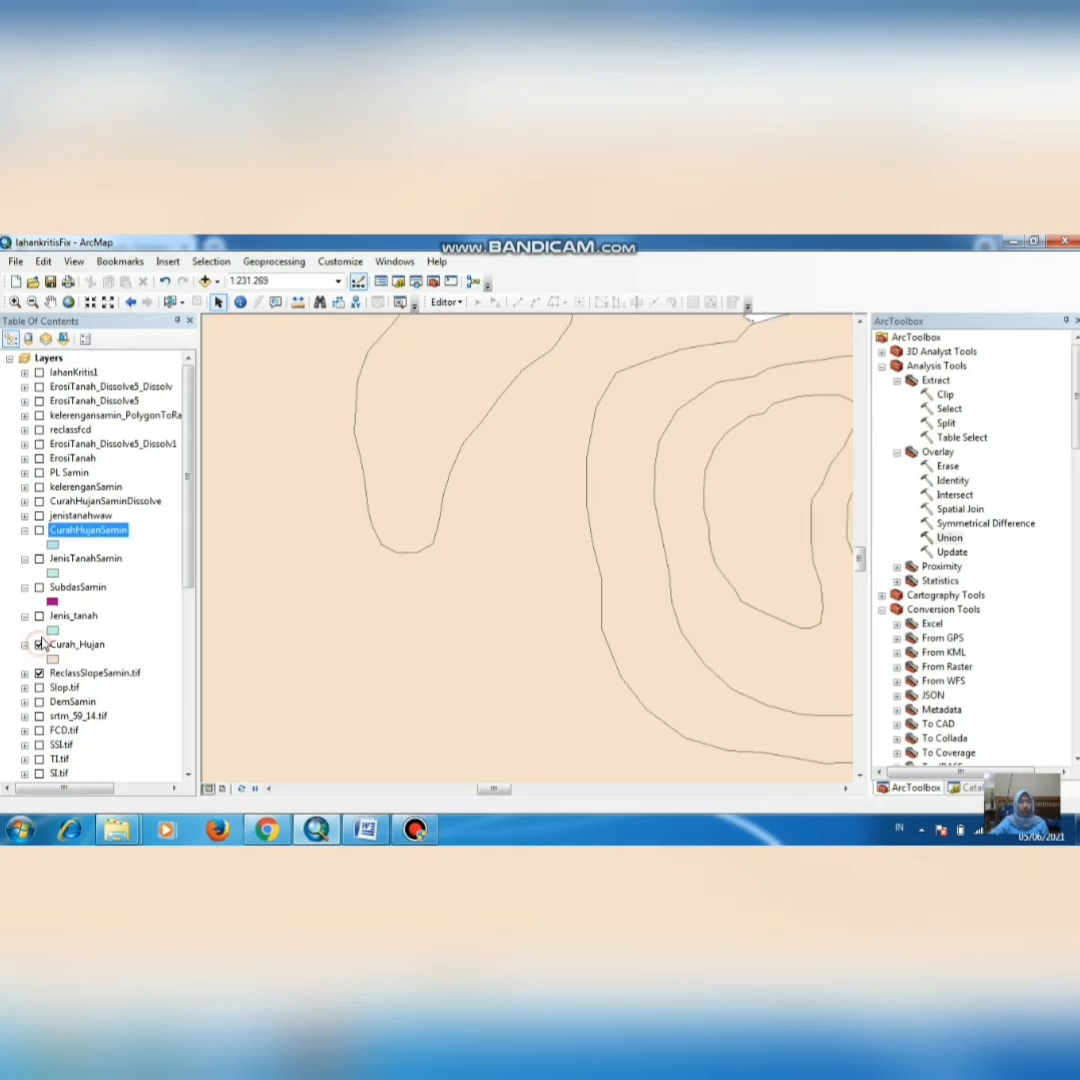
click(56, 616)
click(39, 616)
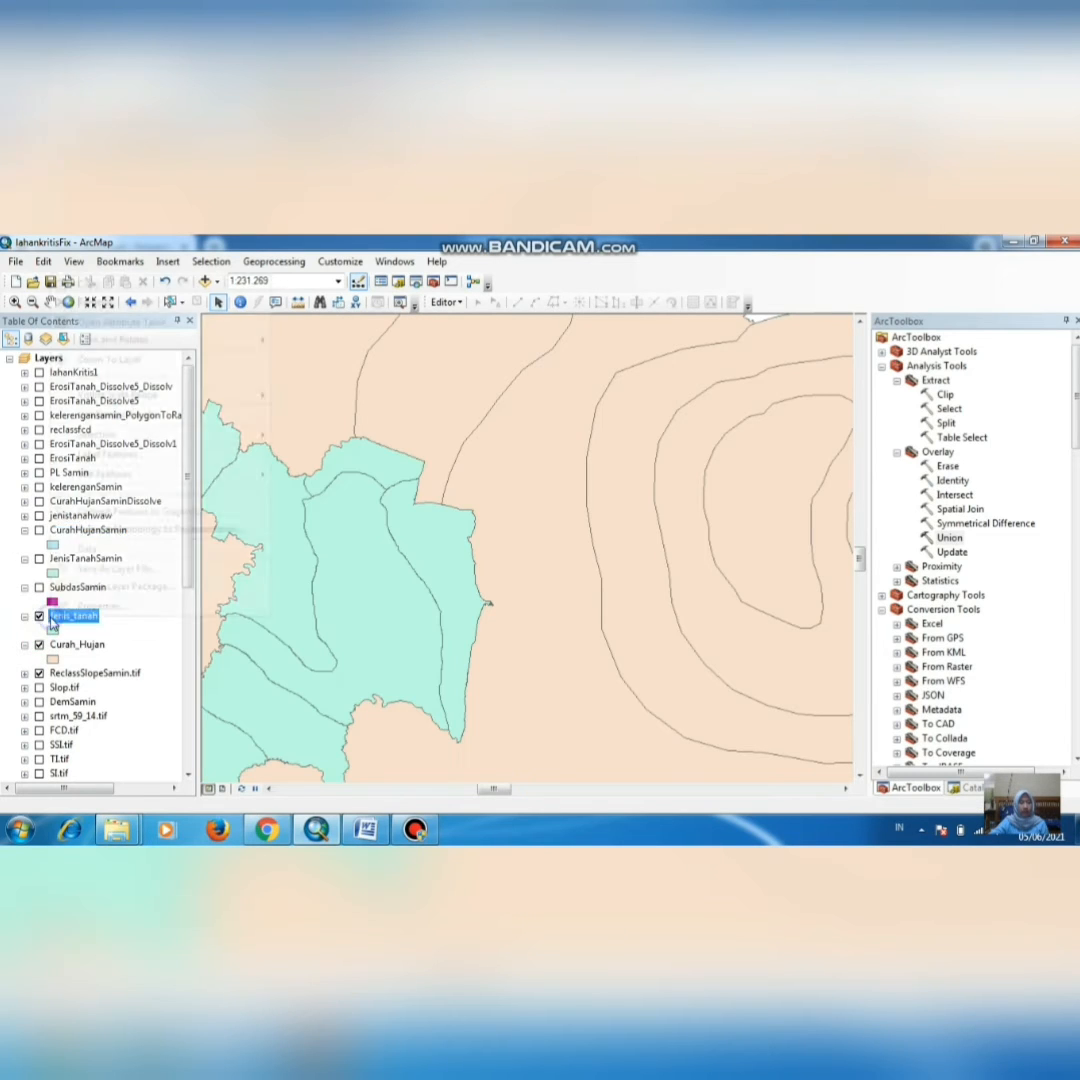
Step: Zoom the map to the full extent of the Curah_Hujan layer
right_click(51, 618)
right_click(77, 672)
right_click(66, 646)
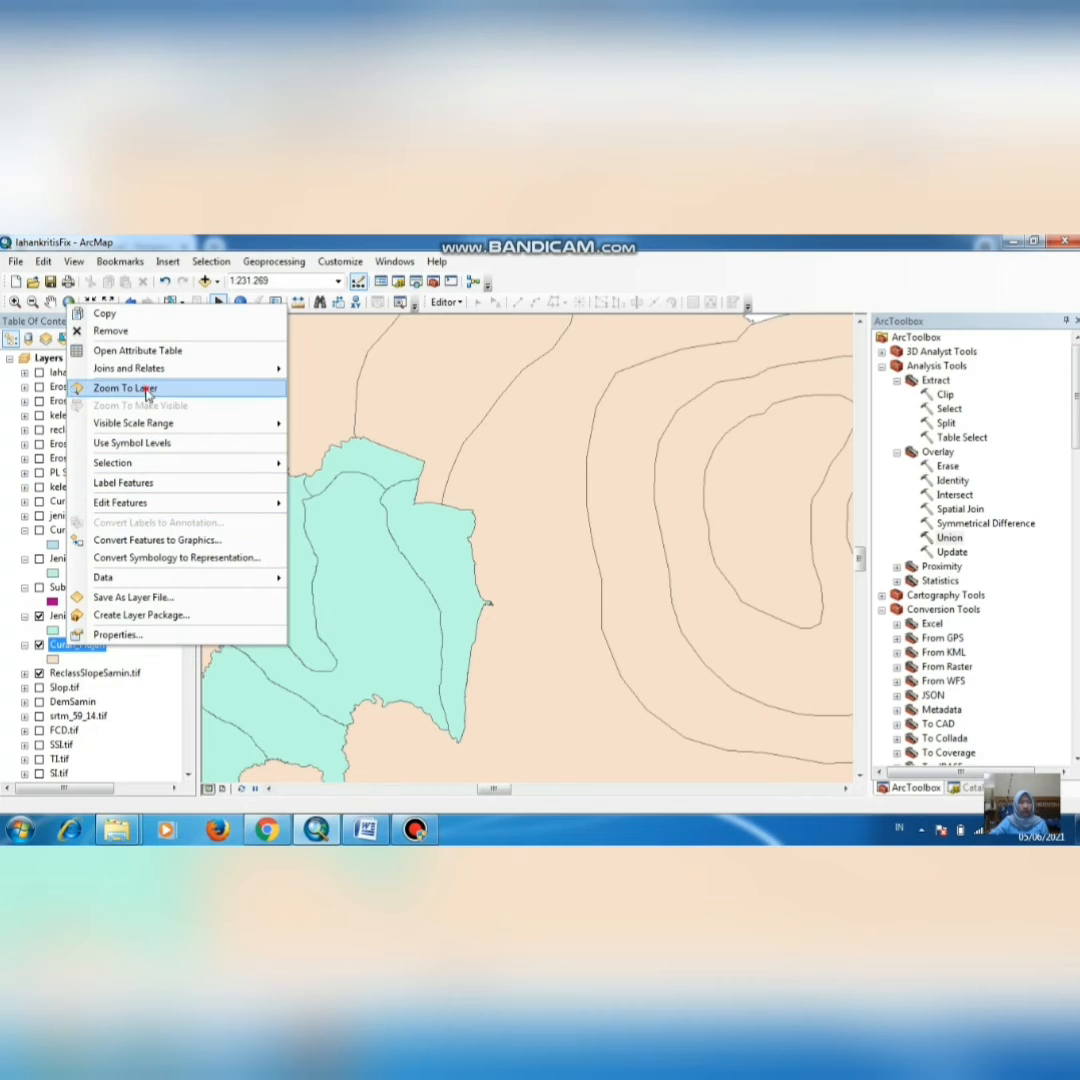
click(124, 388)
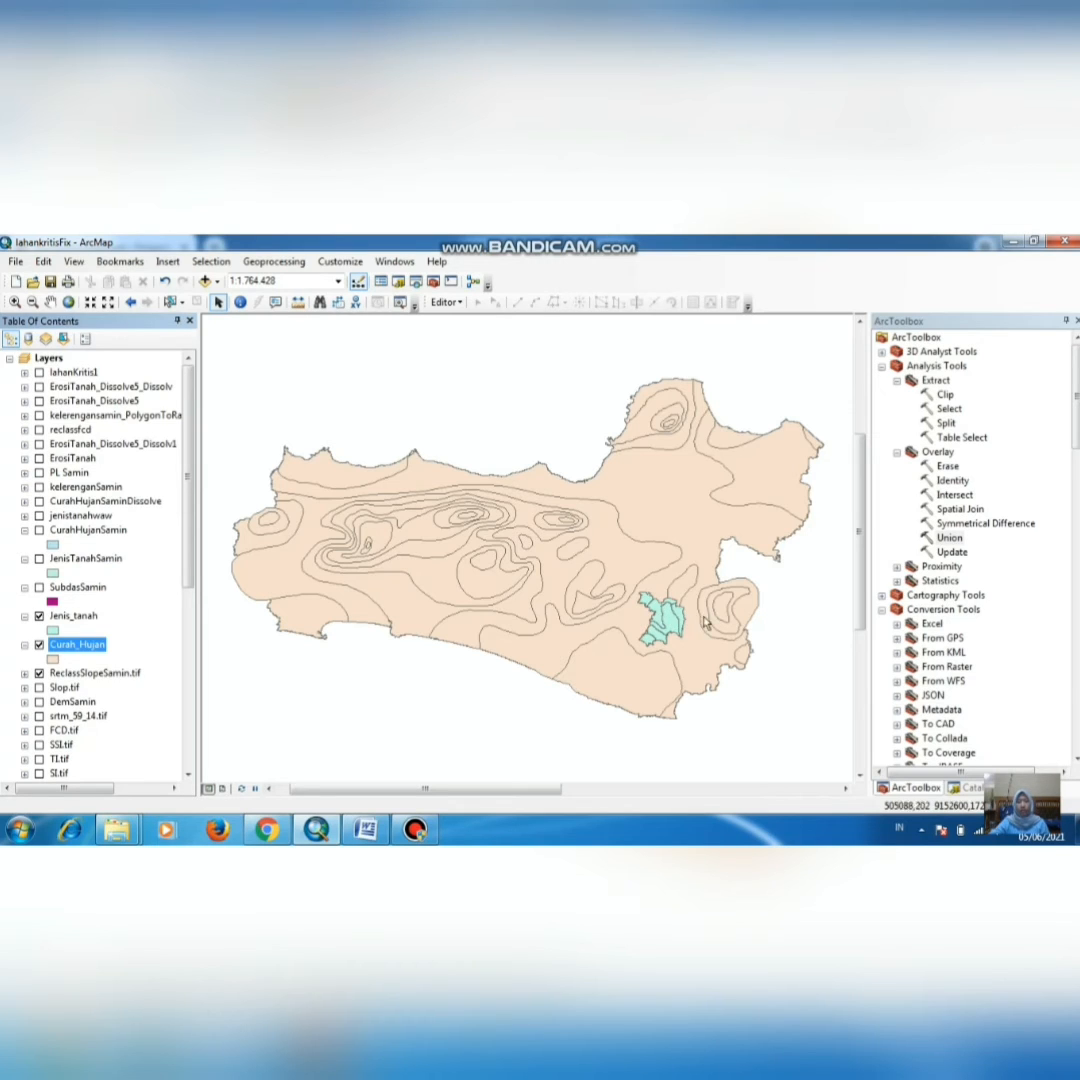
Step: Set up the Clip analysis tool with Curah_Hujan as input features and SubdasSamin as clip features
click(928, 366)
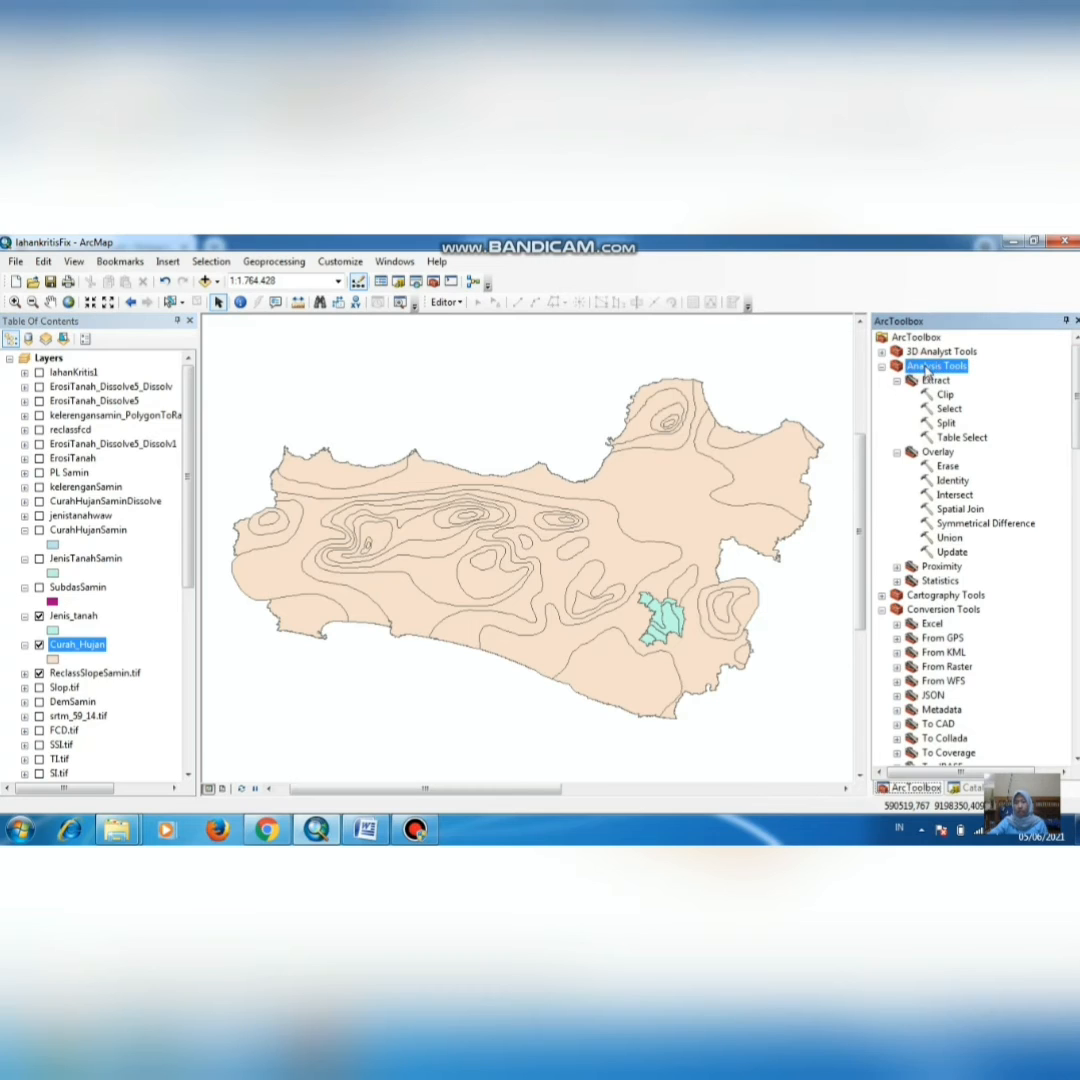
click(936, 381)
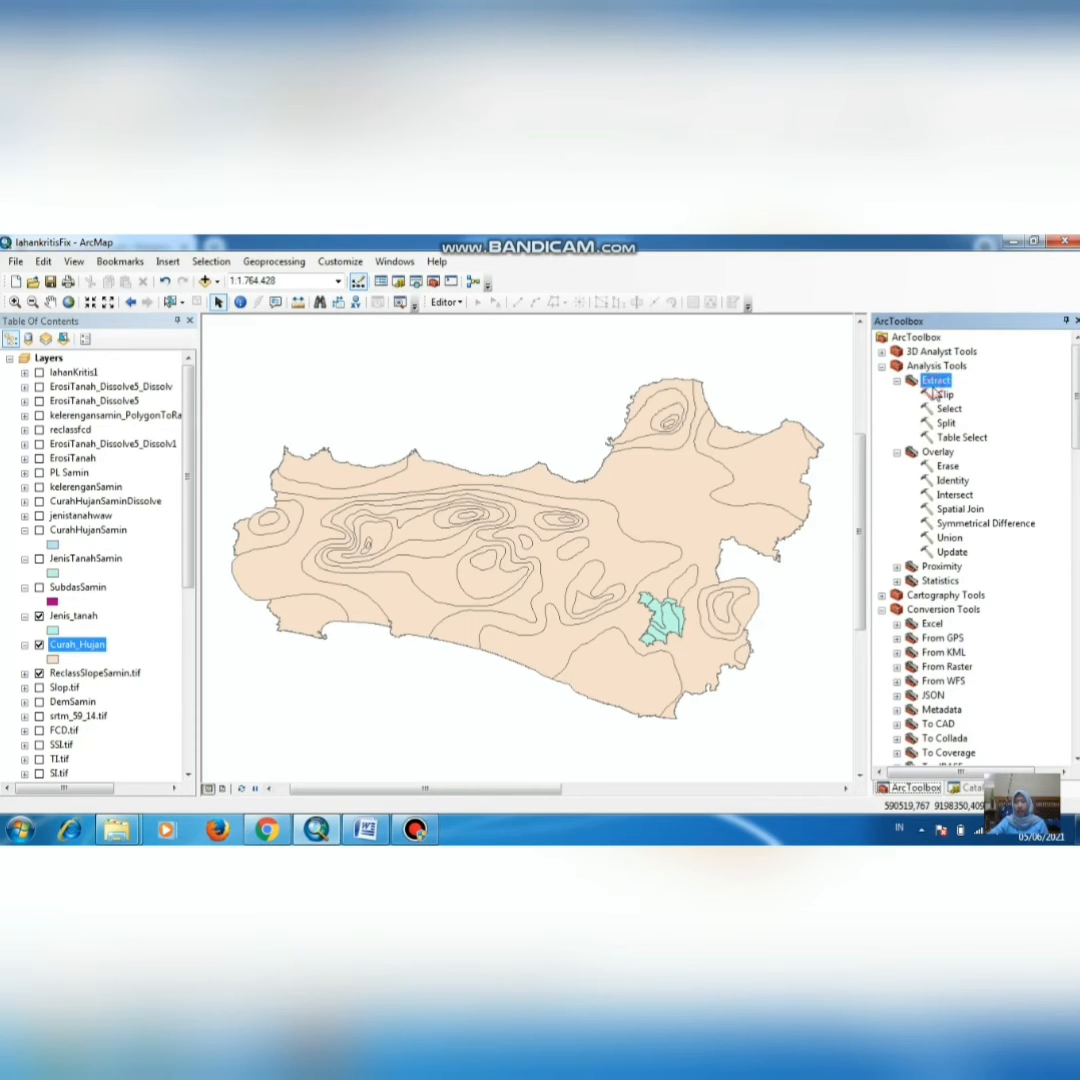
double_click(944, 396)
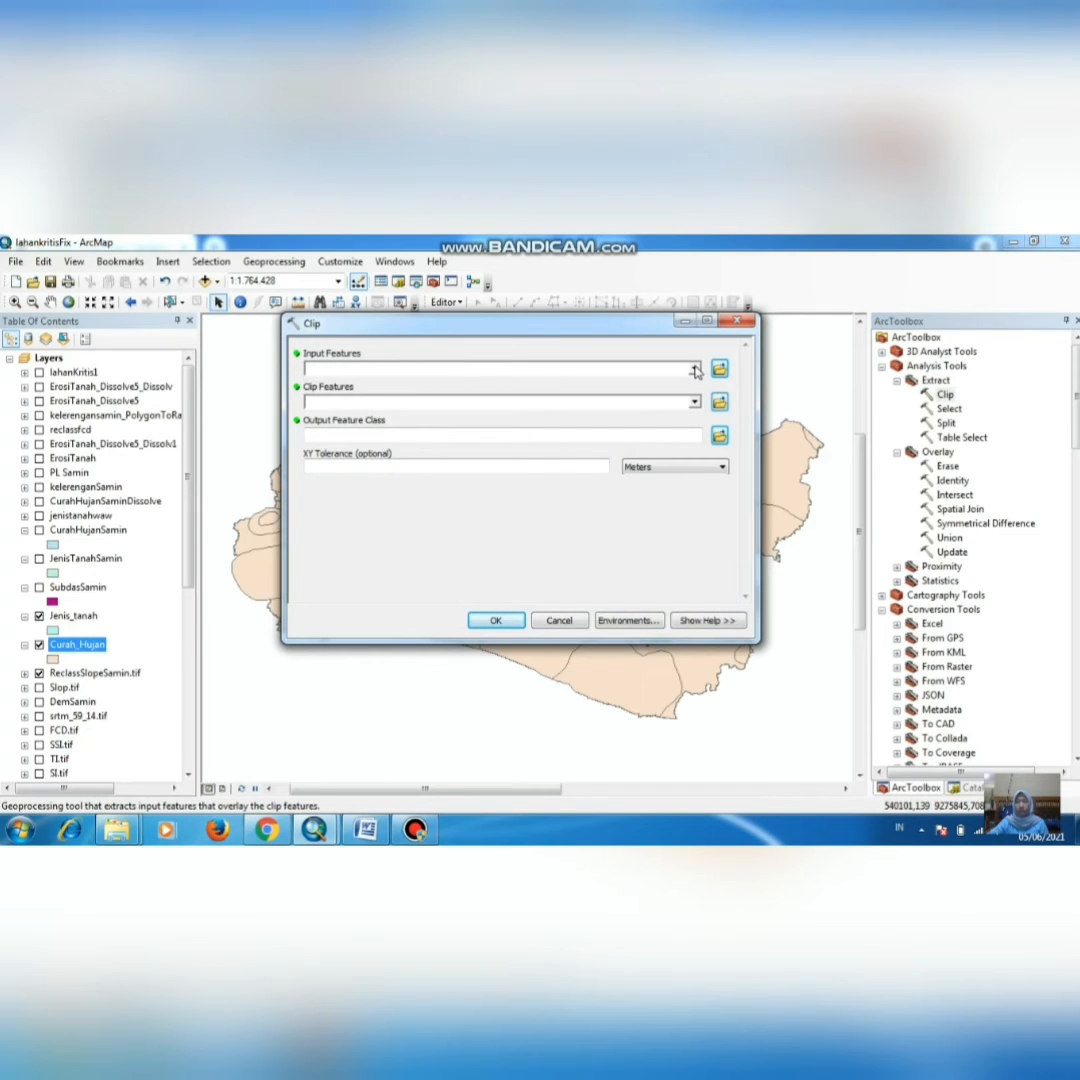
click(694, 370)
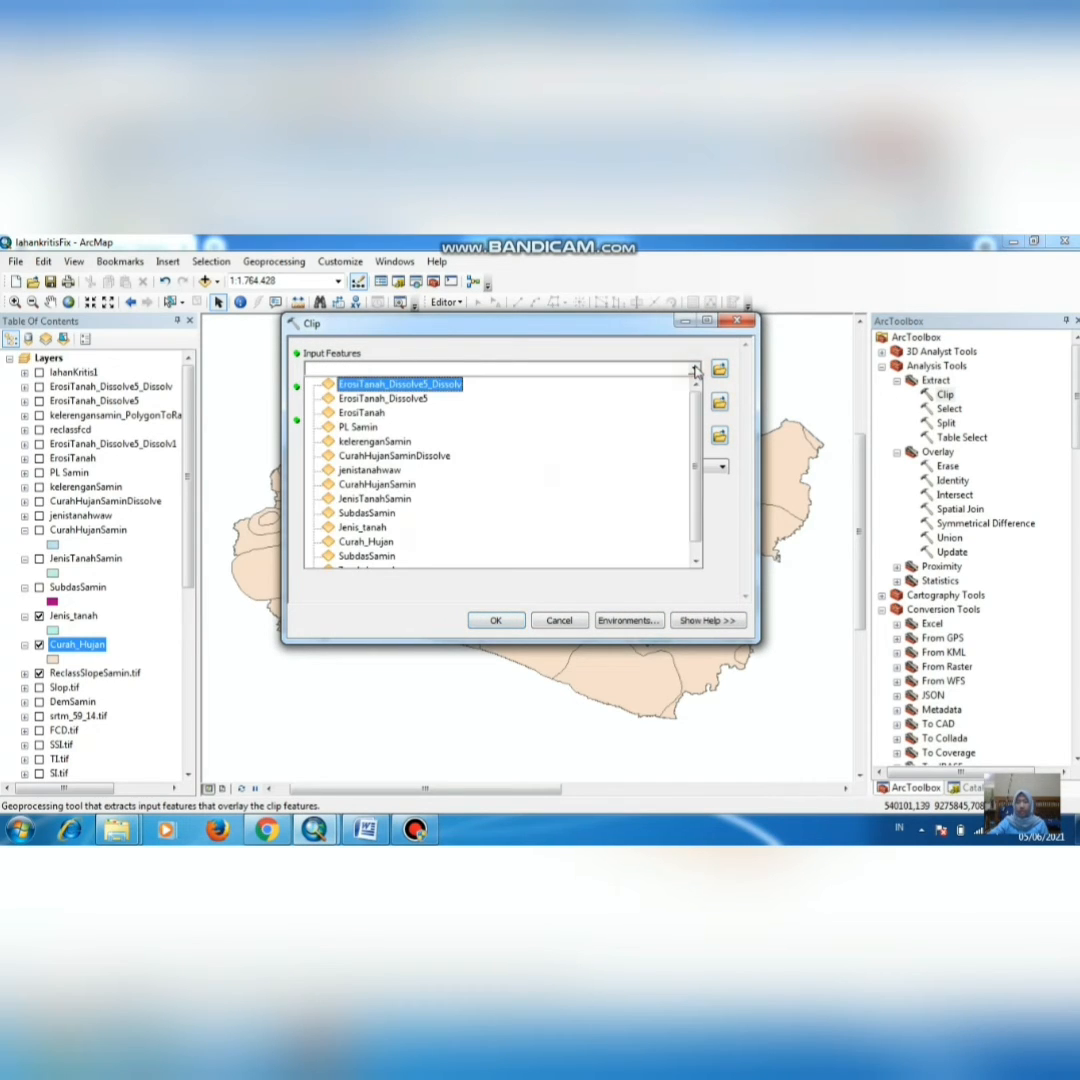
click(377, 544)
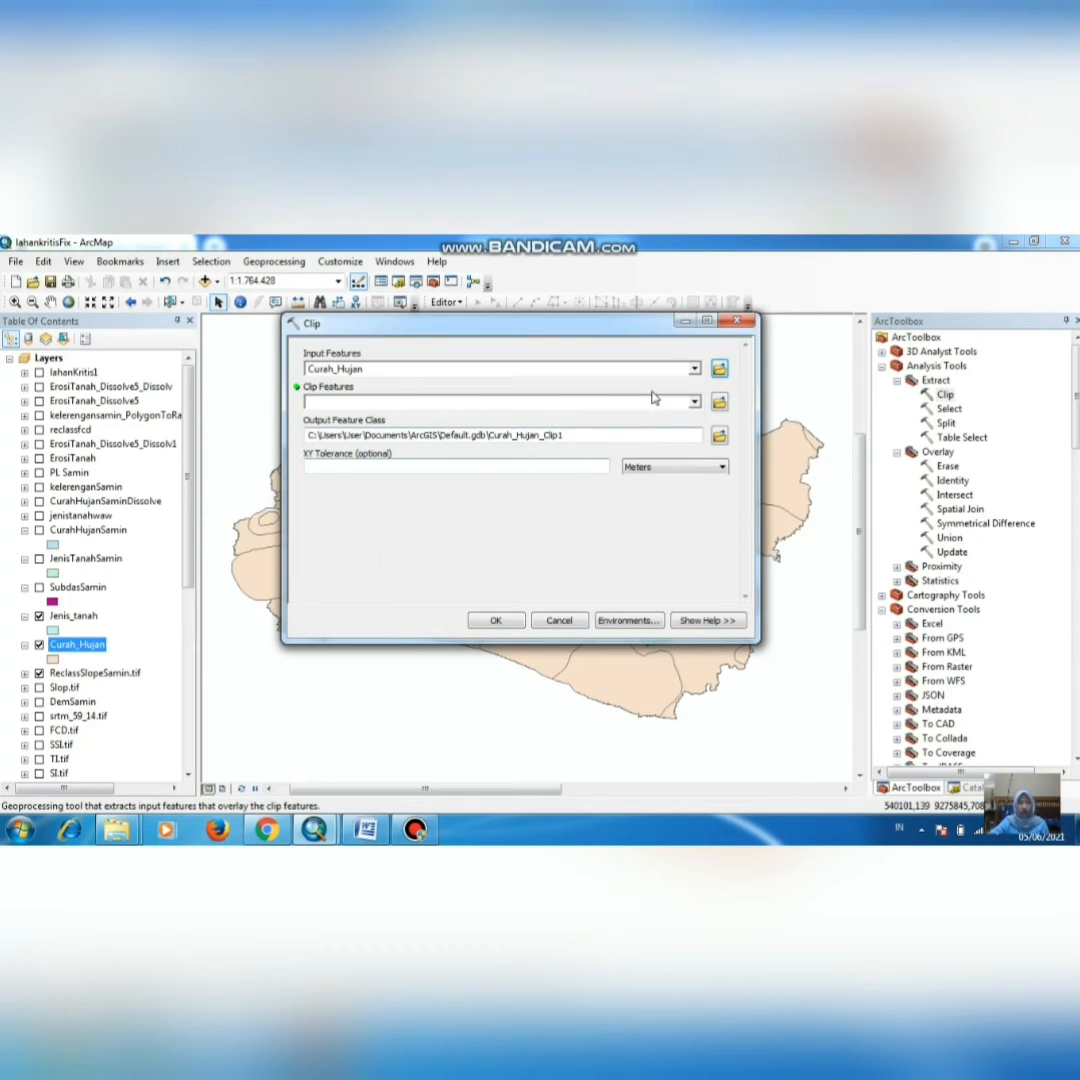
click(694, 403)
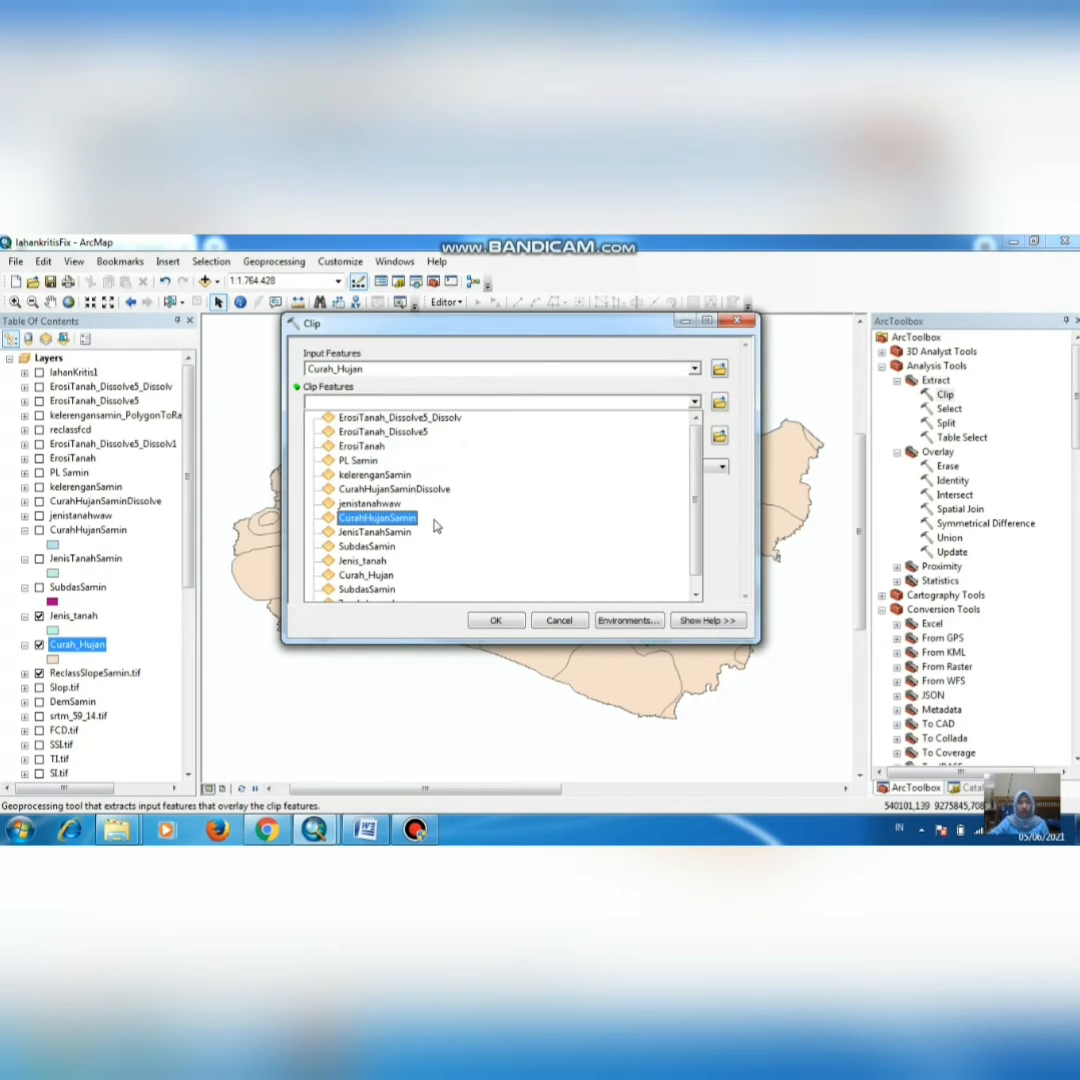
click(389, 551)
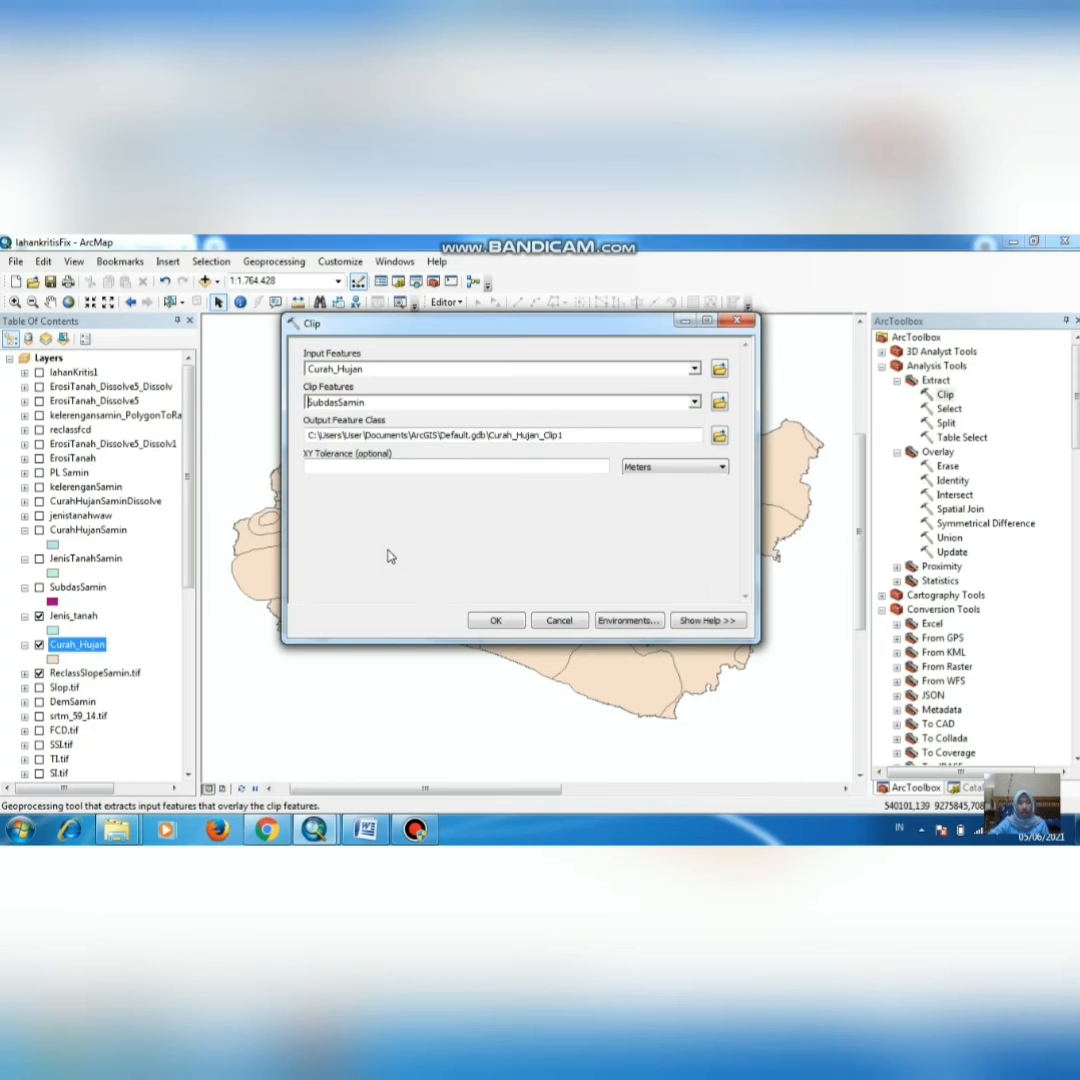
Step: Set the clip output feature class to curahhujansamin in the raster folder
click(719, 436)
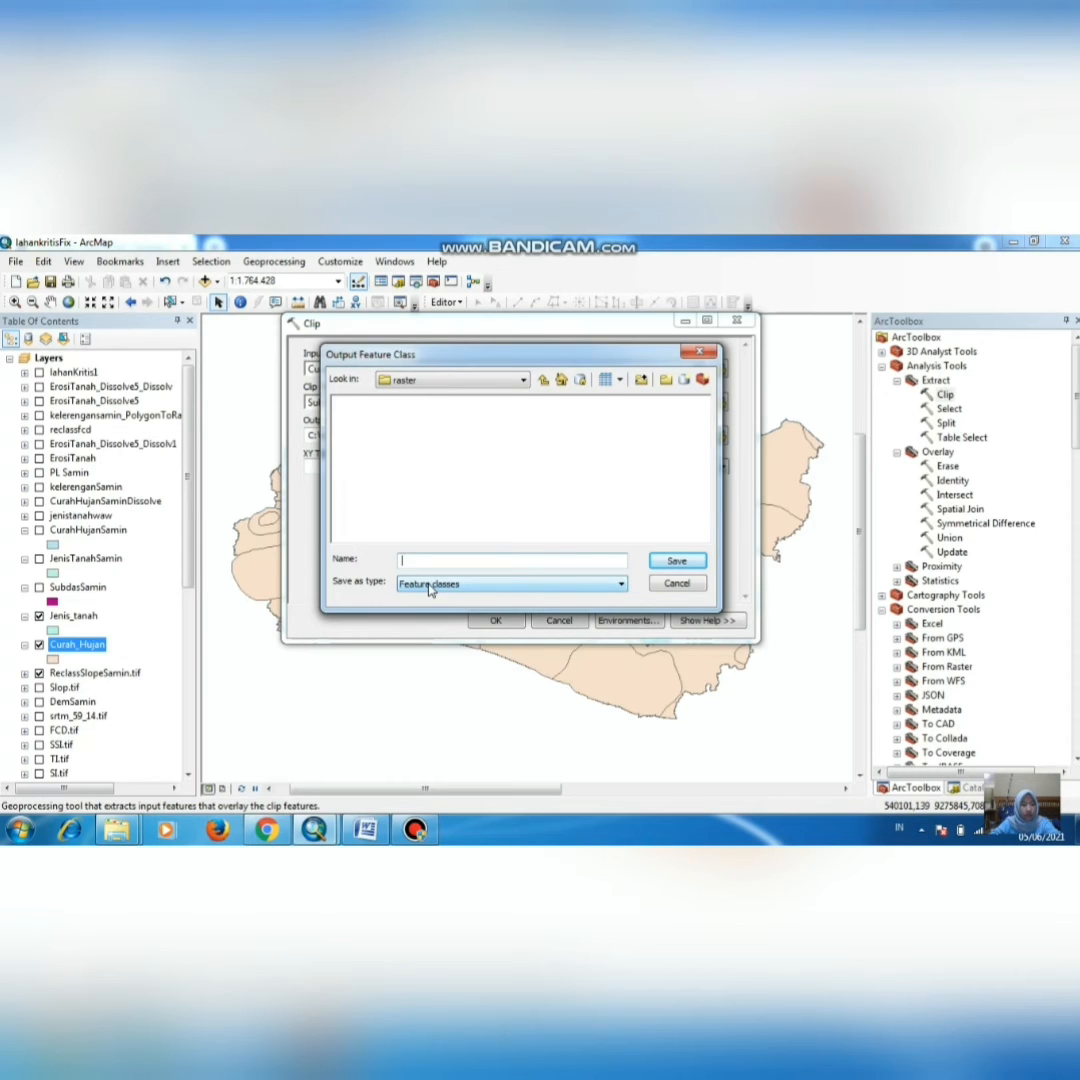
text(curahhuj)
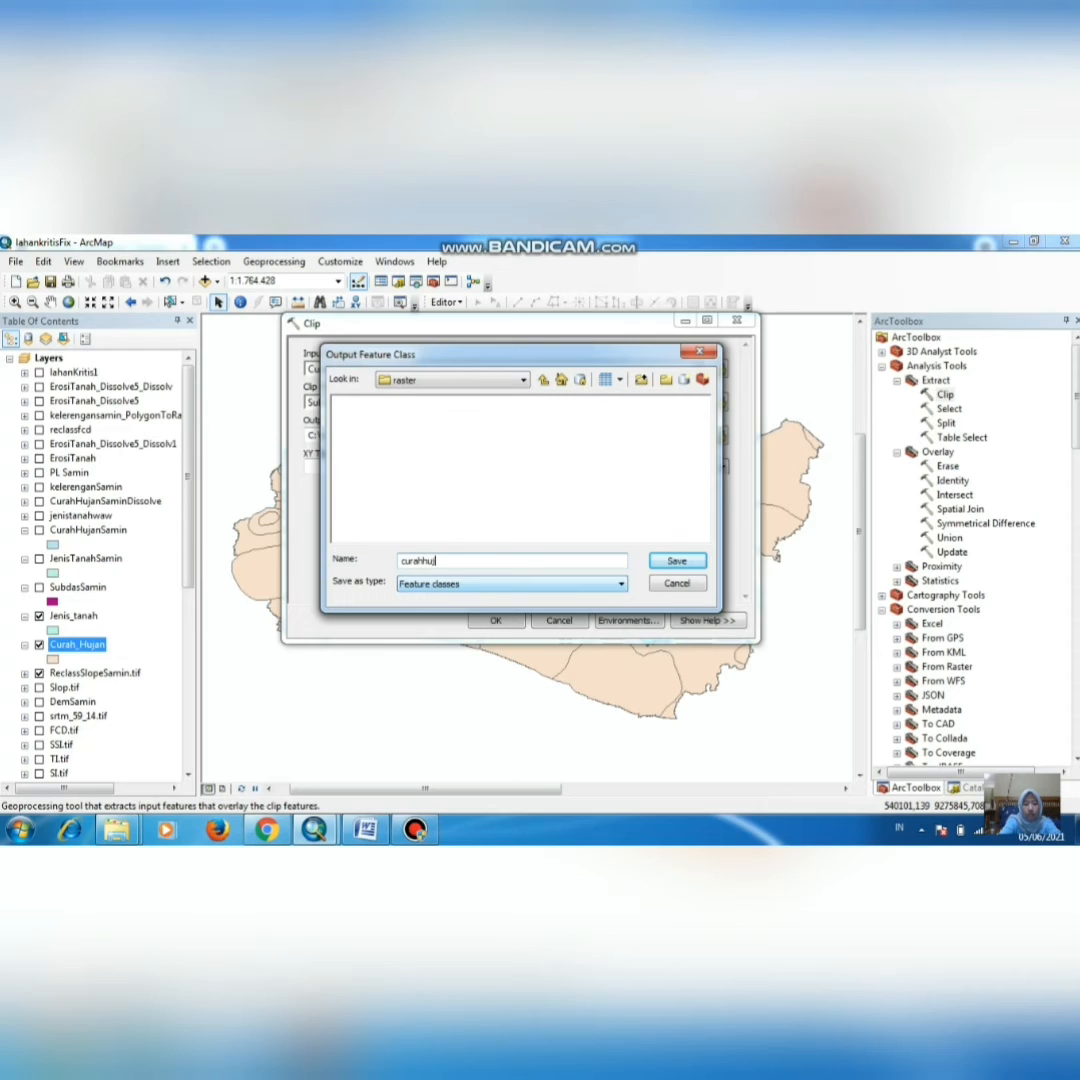
text(ansamin)
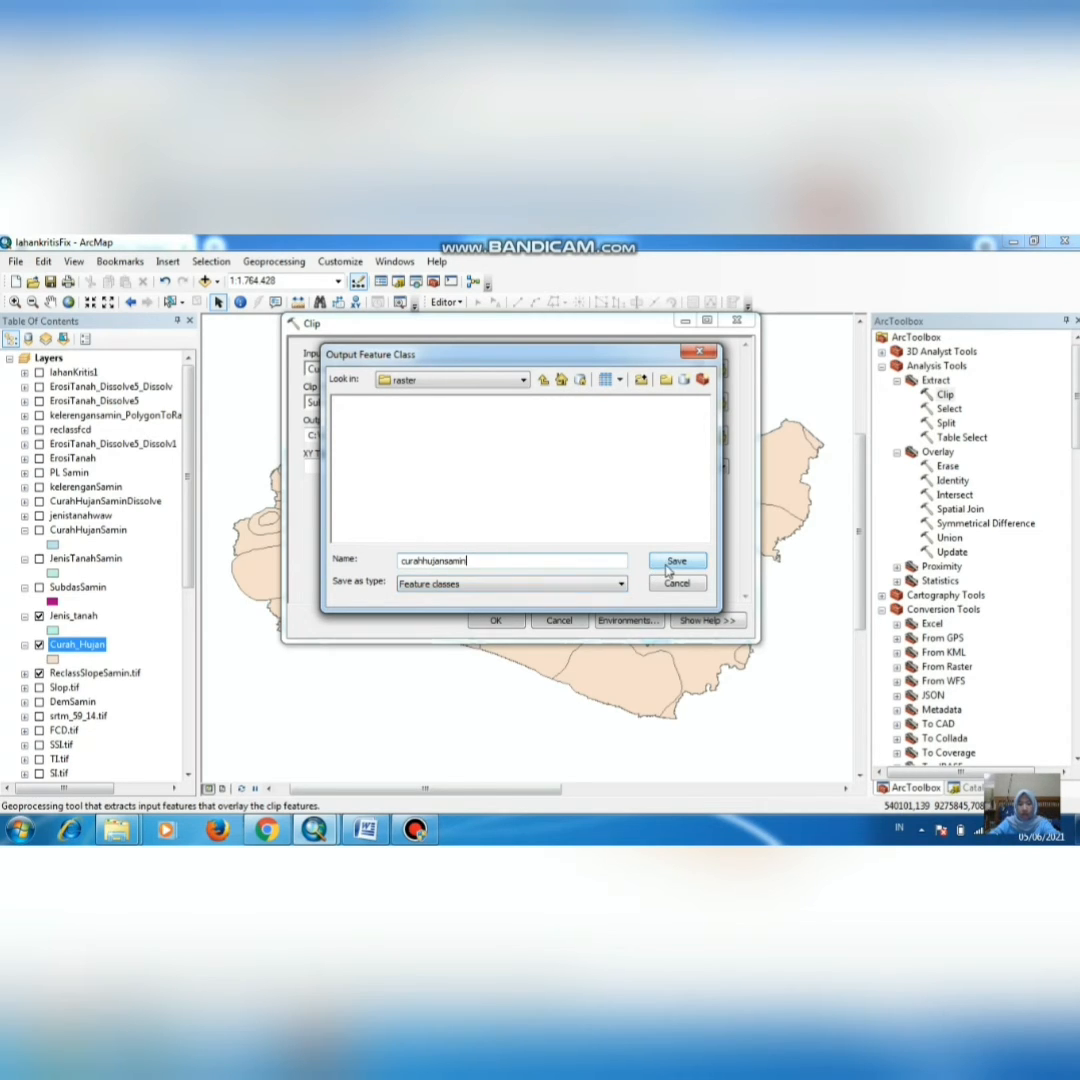
key(Return)
Step: Set the clip's output coordinate system to match layer SubdasSamin, and close the Clip tool without running it
click(625, 621)
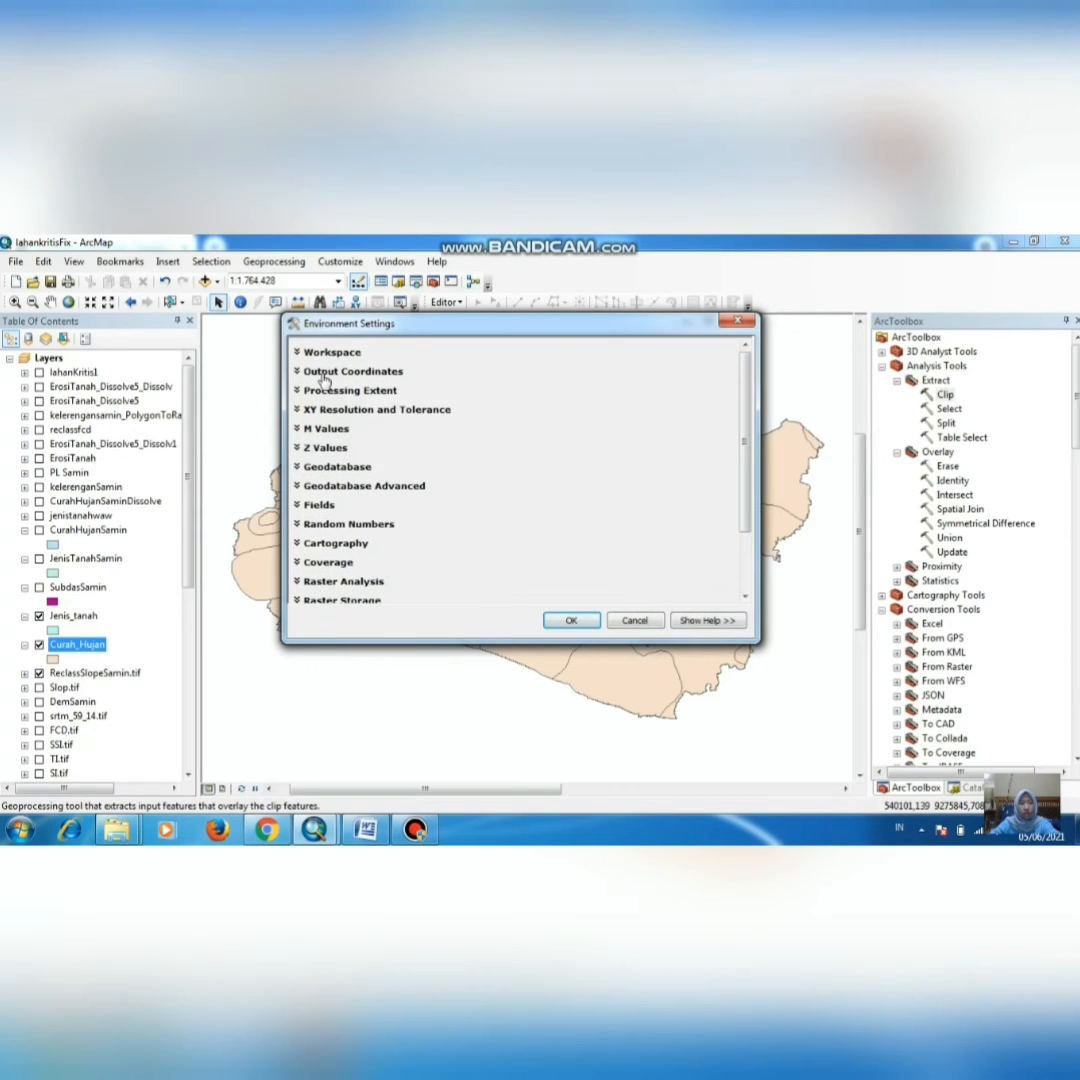
click(323, 375)
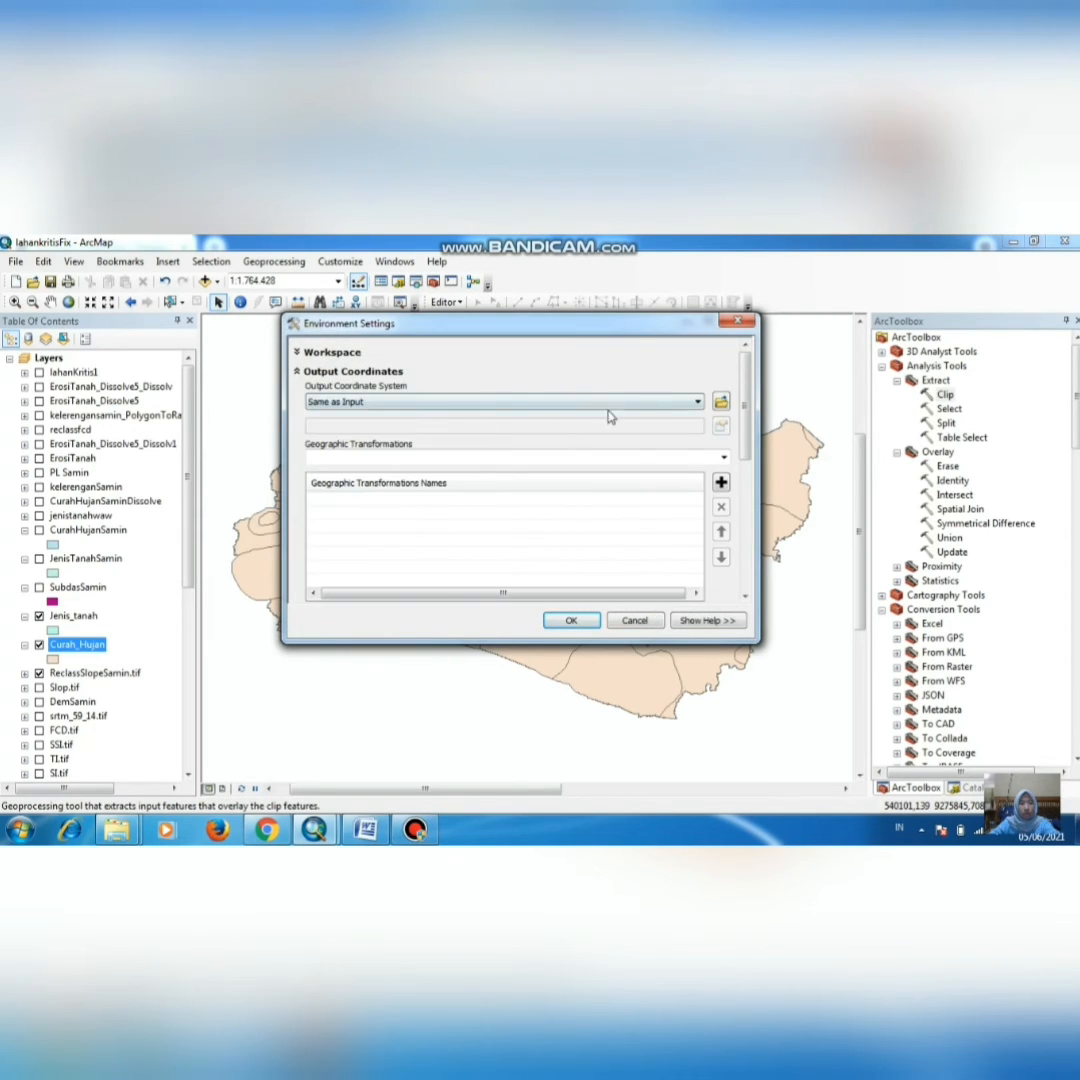
click(690, 402)
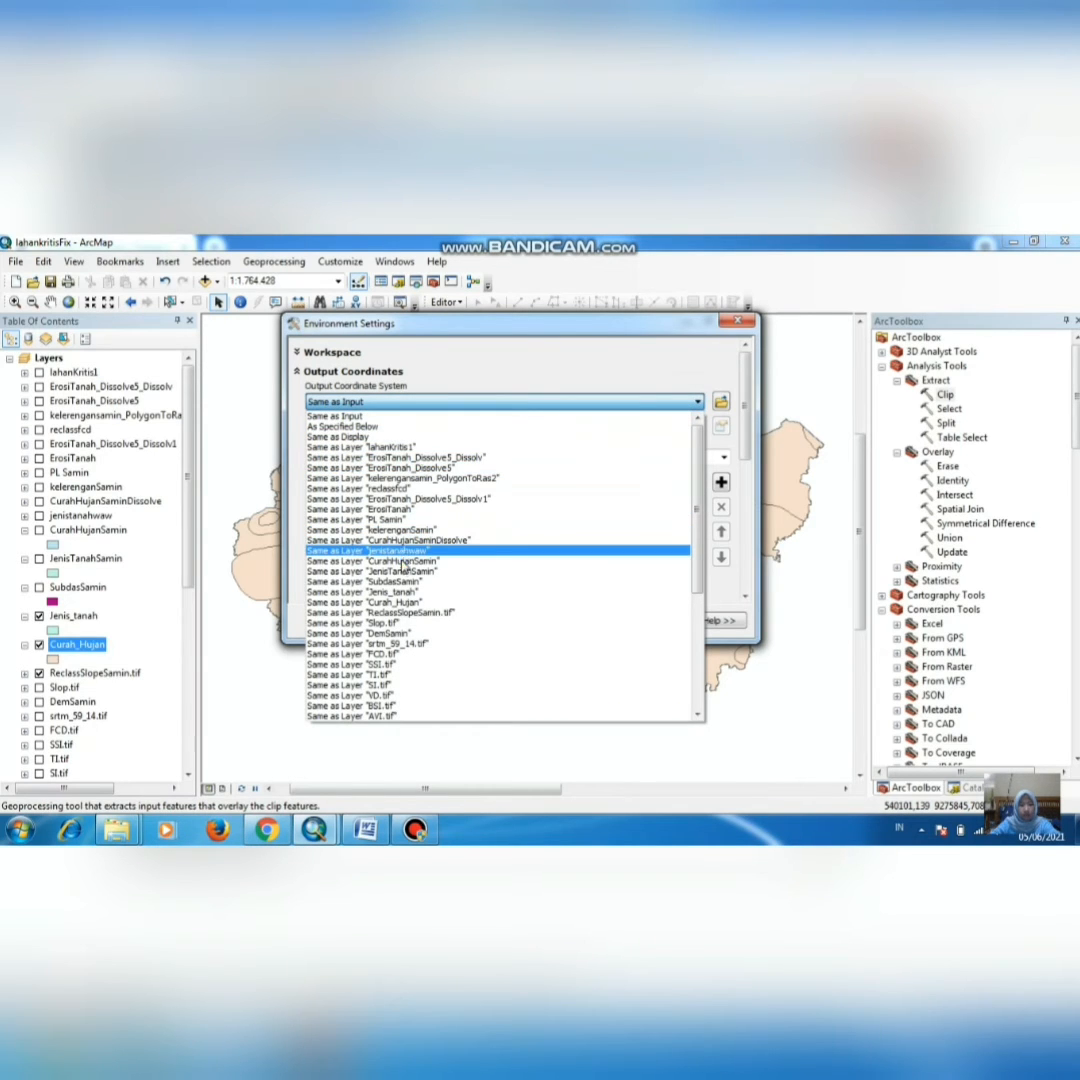
click(380, 581)
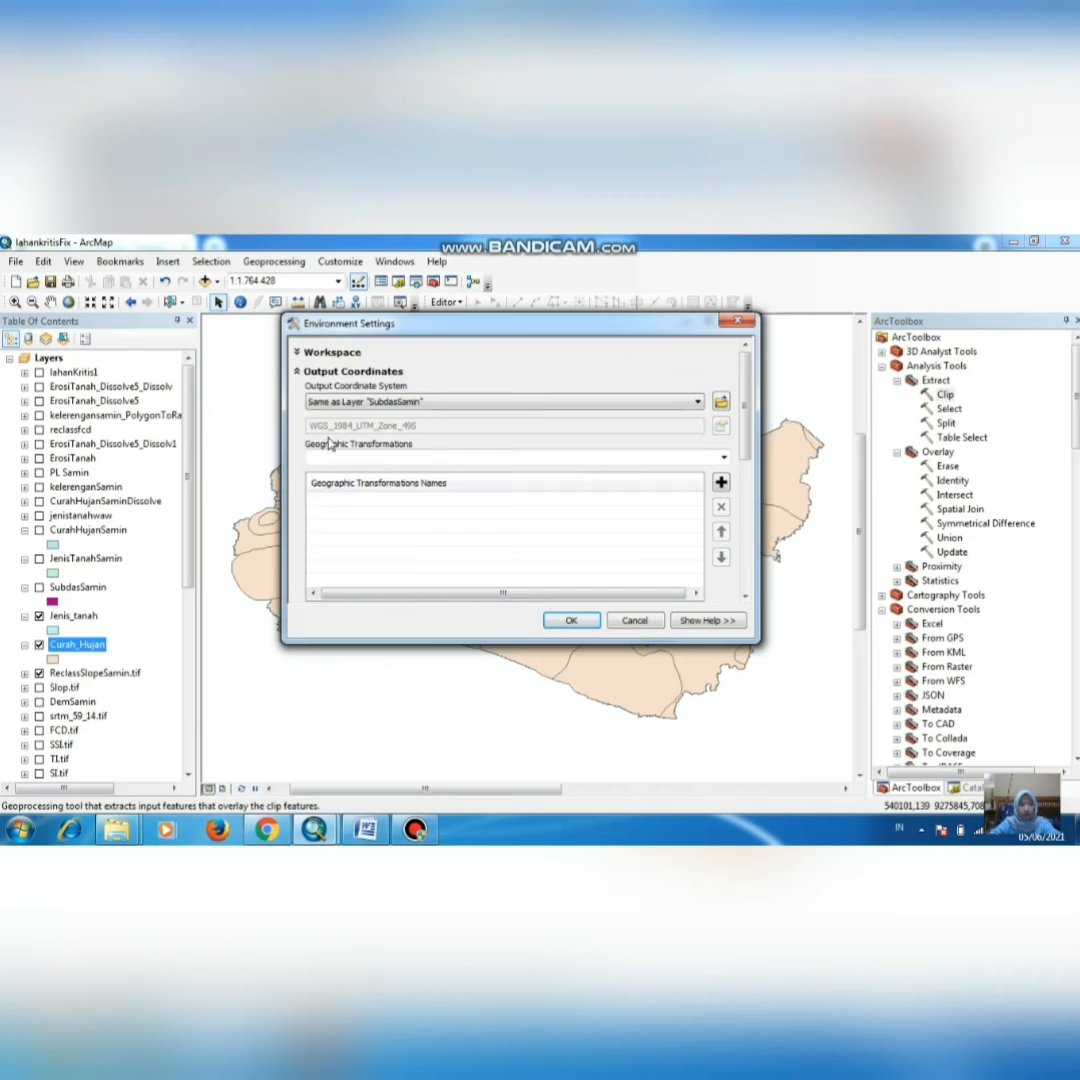
click(572, 623)
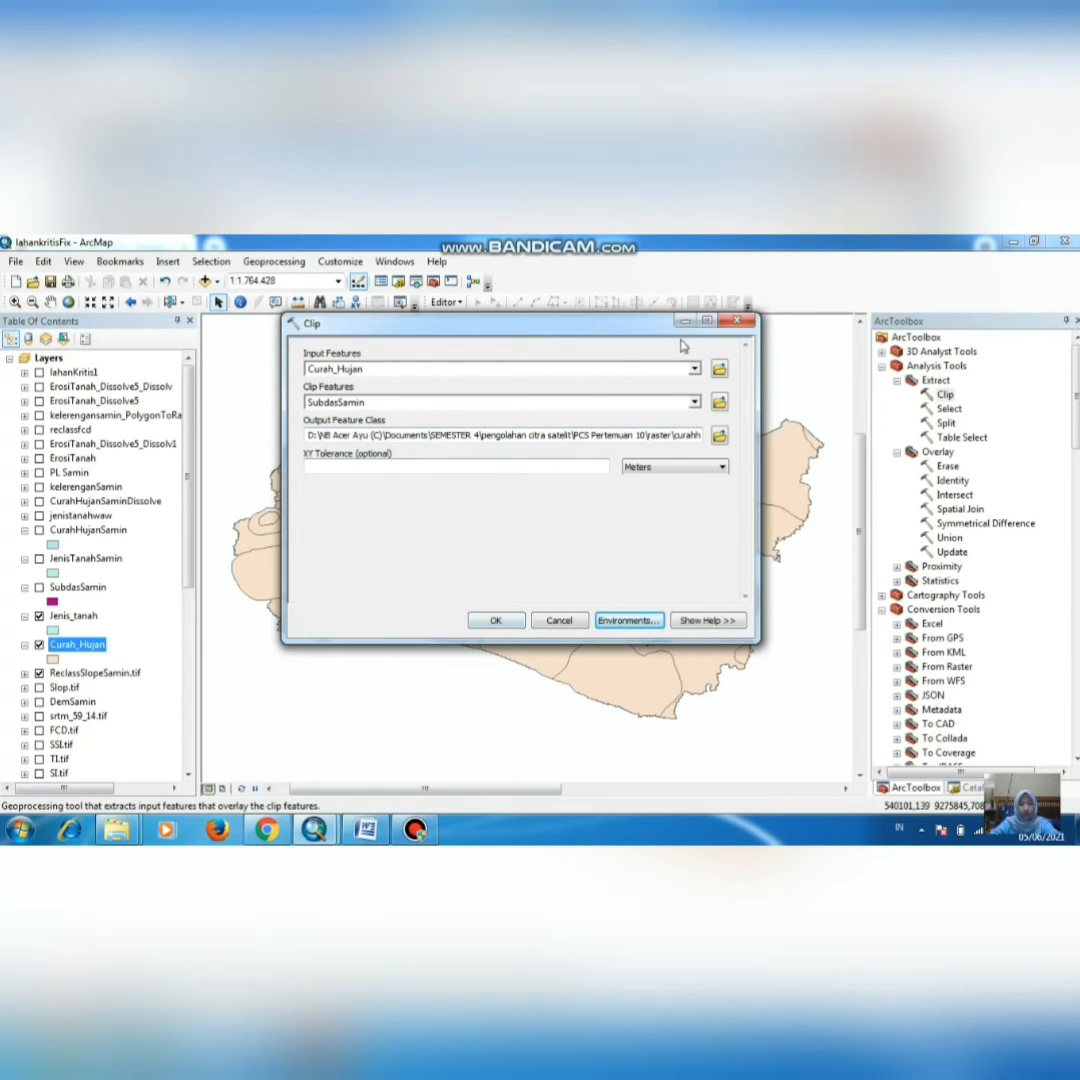
click(730, 322)
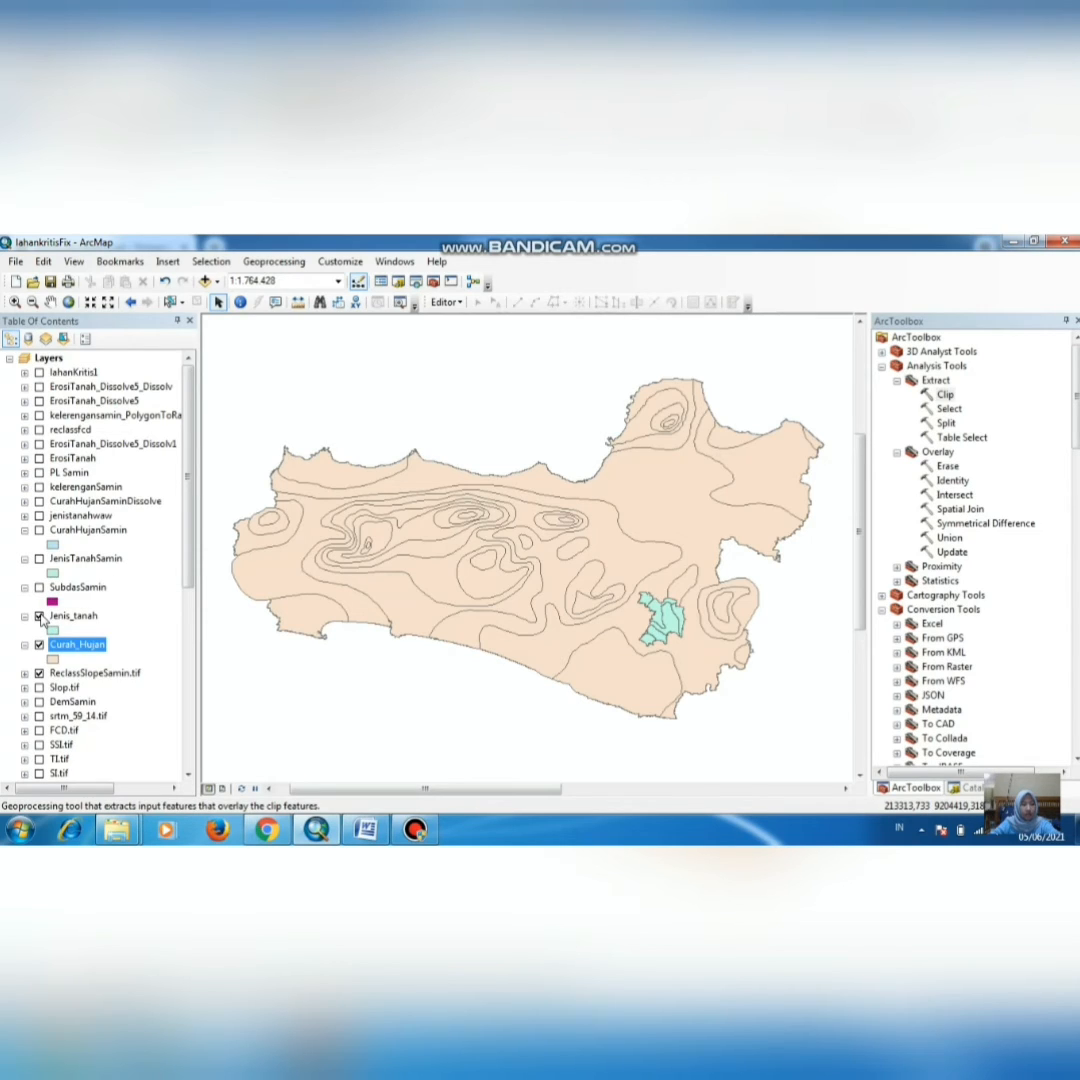
Step: Show the JenisTanahSamin and CurahHujanSamin layers and zoom the map to JenisTanahSamin
click(39, 616)
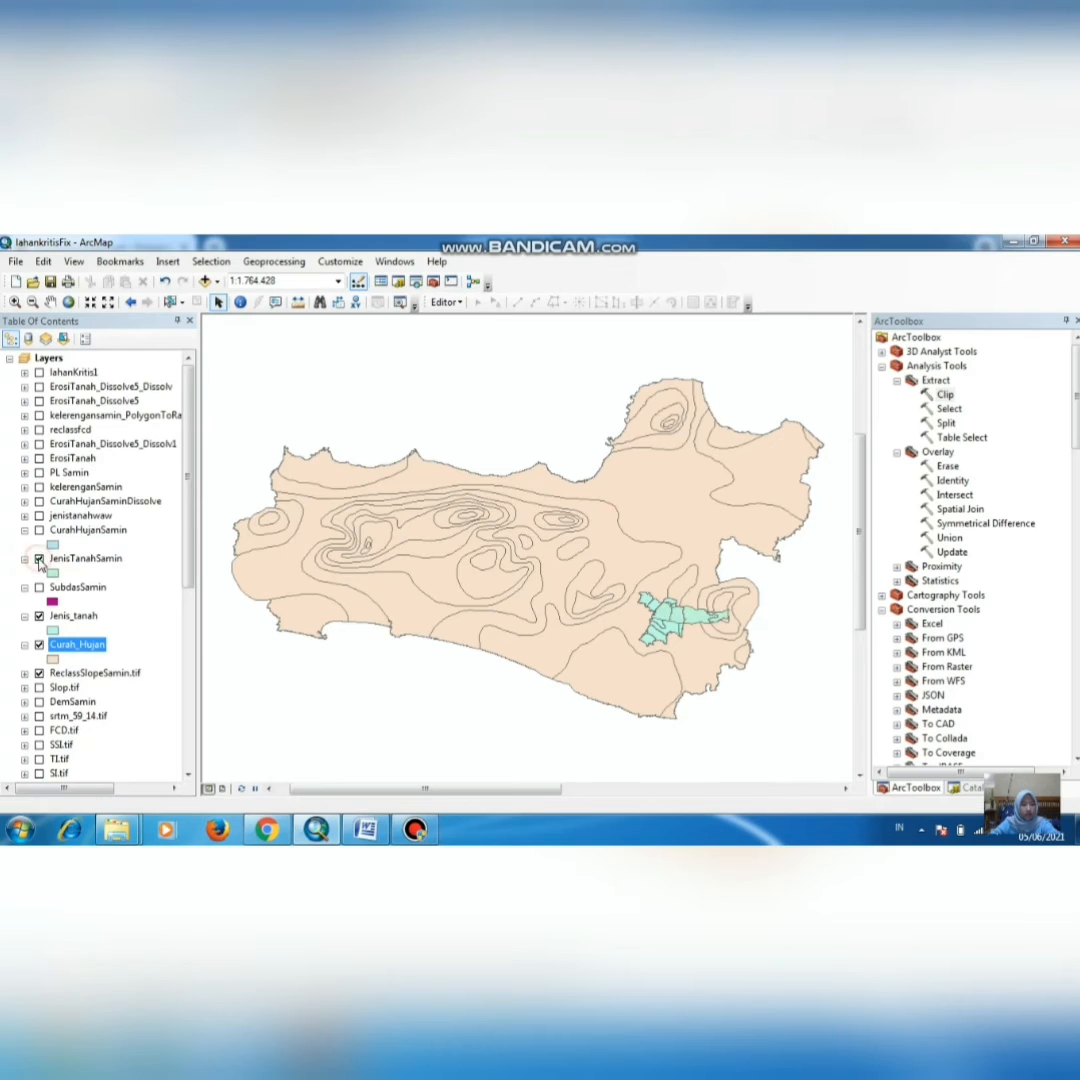
click(39, 531)
right_click(72, 572)
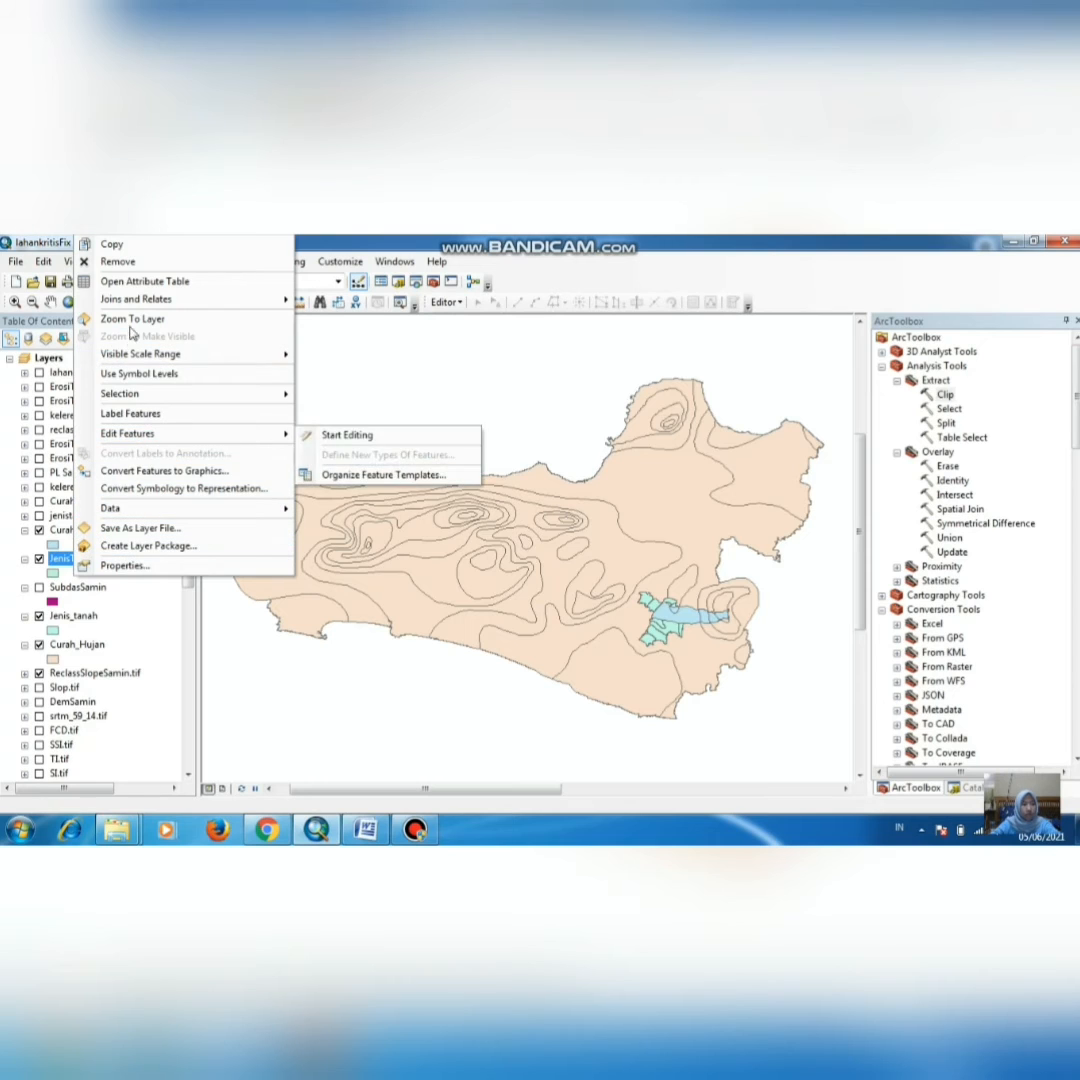
click(130, 318)
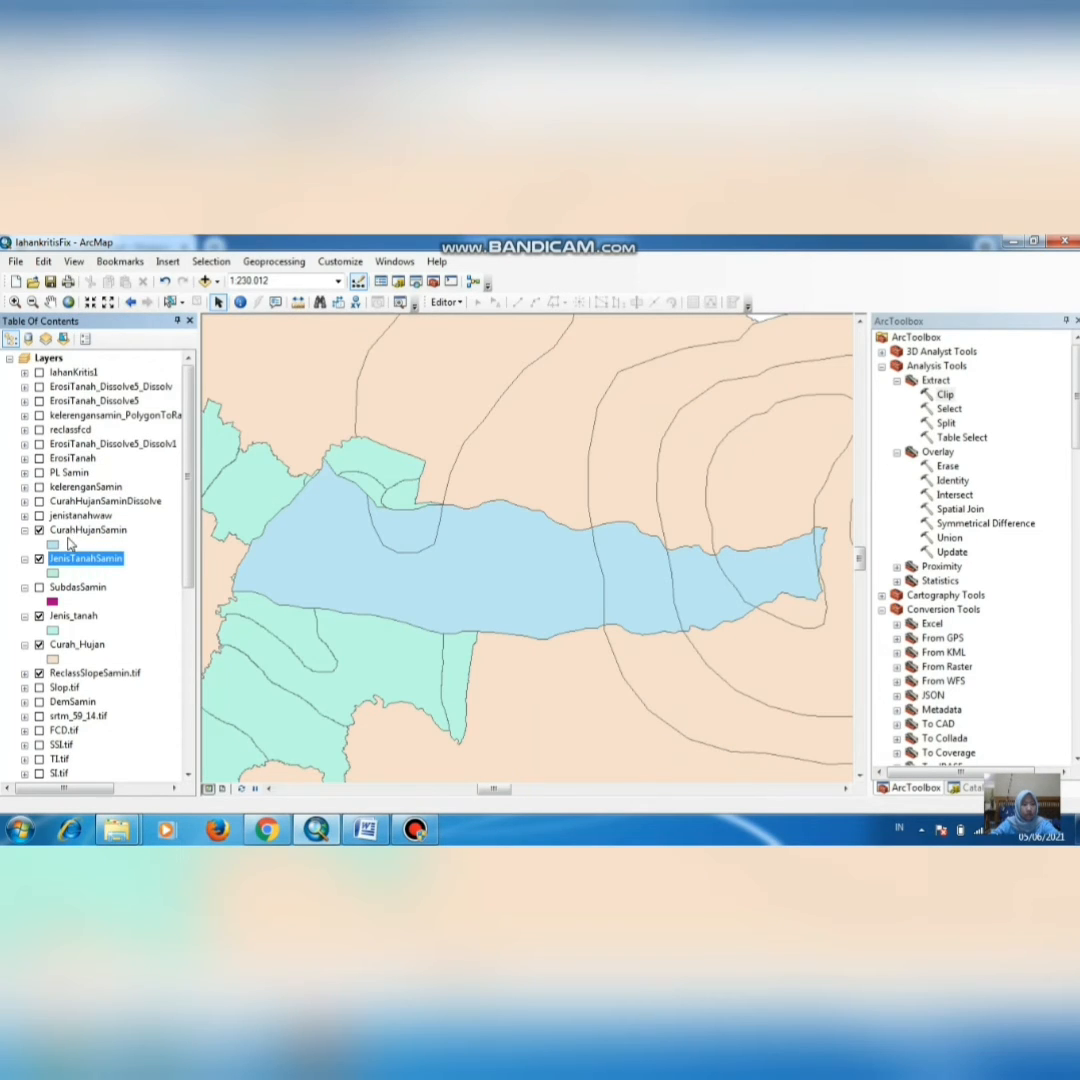
Step: Hide the Jenis_tanah, Curah_Hujan and ReclassSlopeSamin.tif layers
click(39, 616)
click(39, 645)
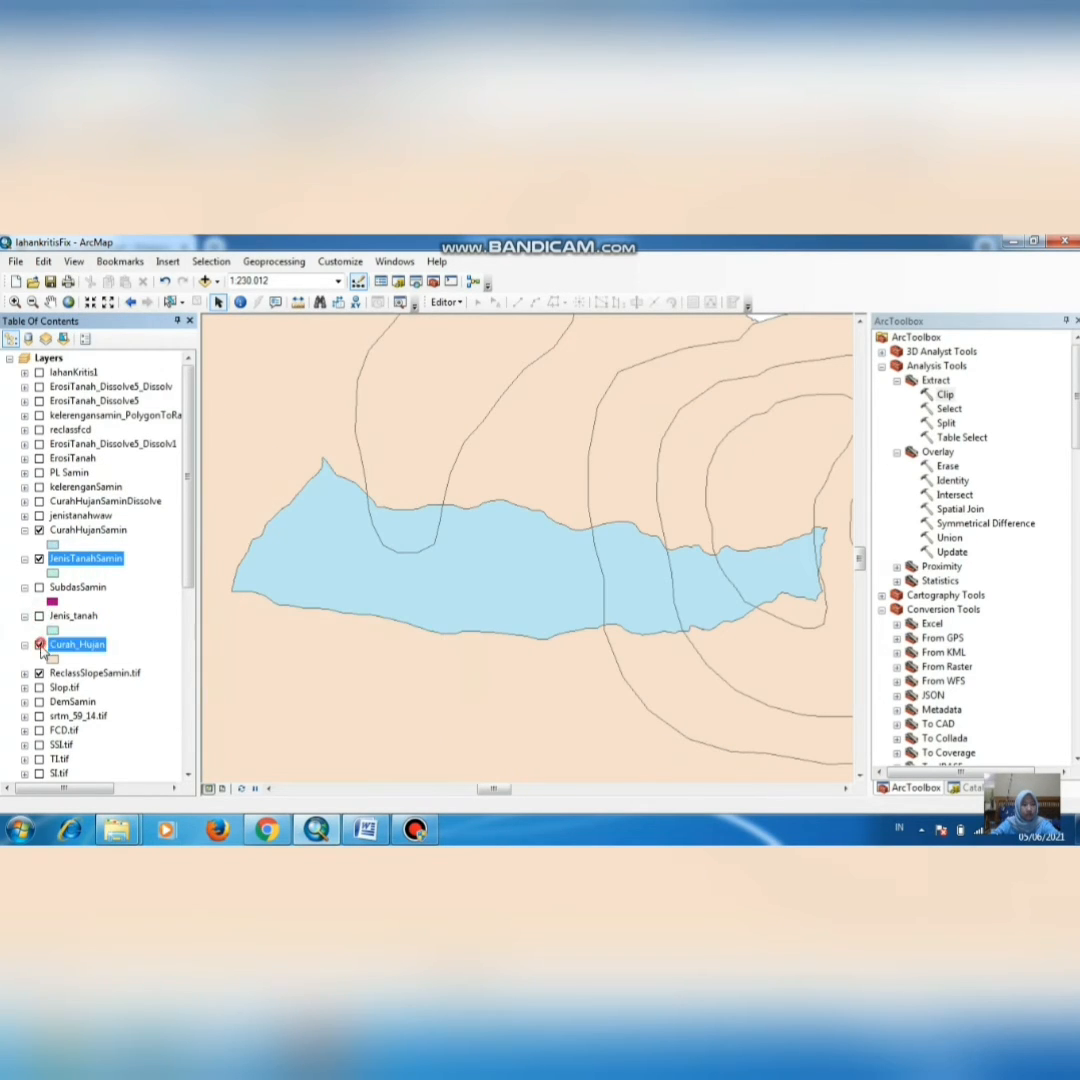
click(39, 673)
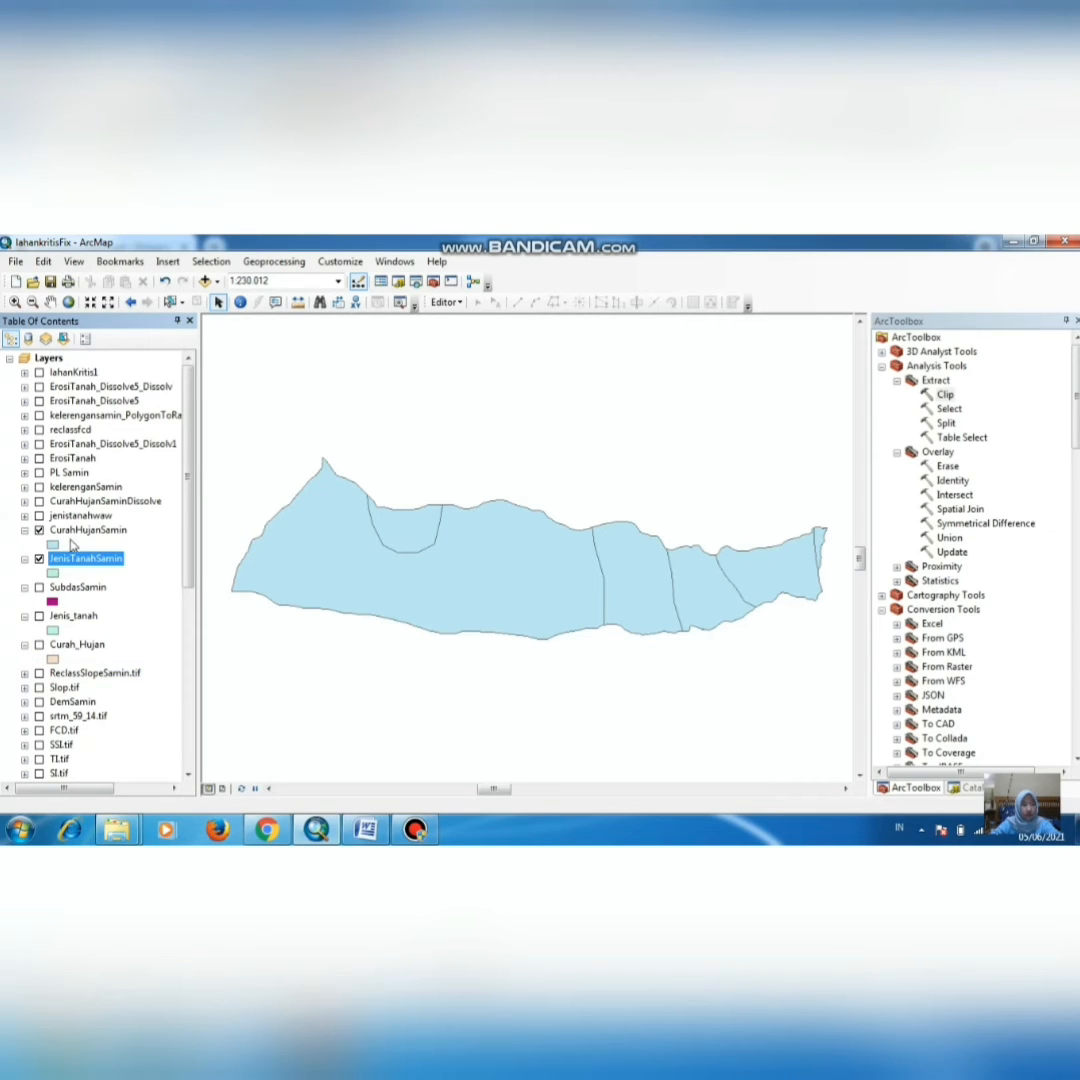
Step: View the CurahHujanSamin and JenisTanahSamin layers separately, leaving only JenisTanahSamin and SubdasSamin shown
click(38, 530)
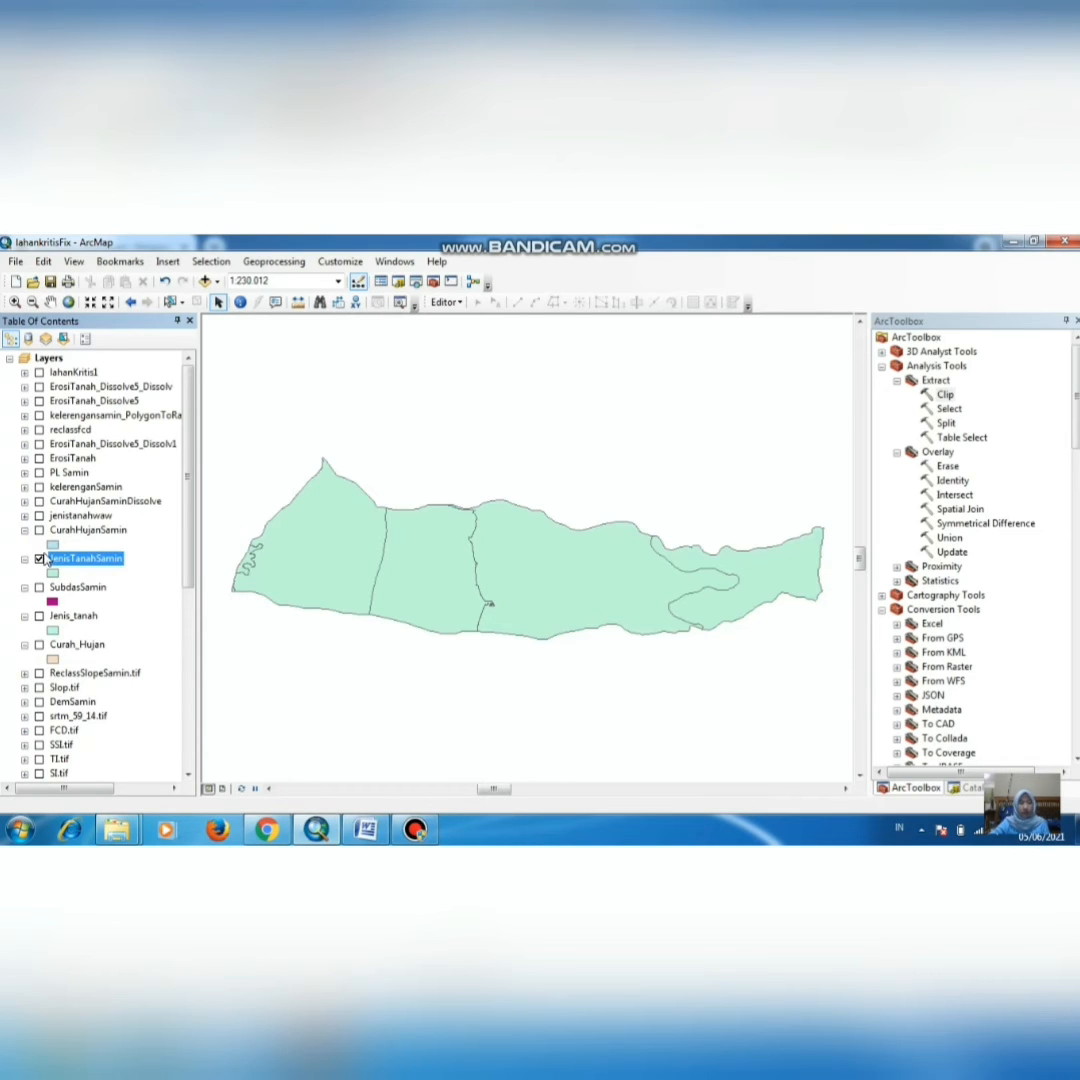
click(38, 530)
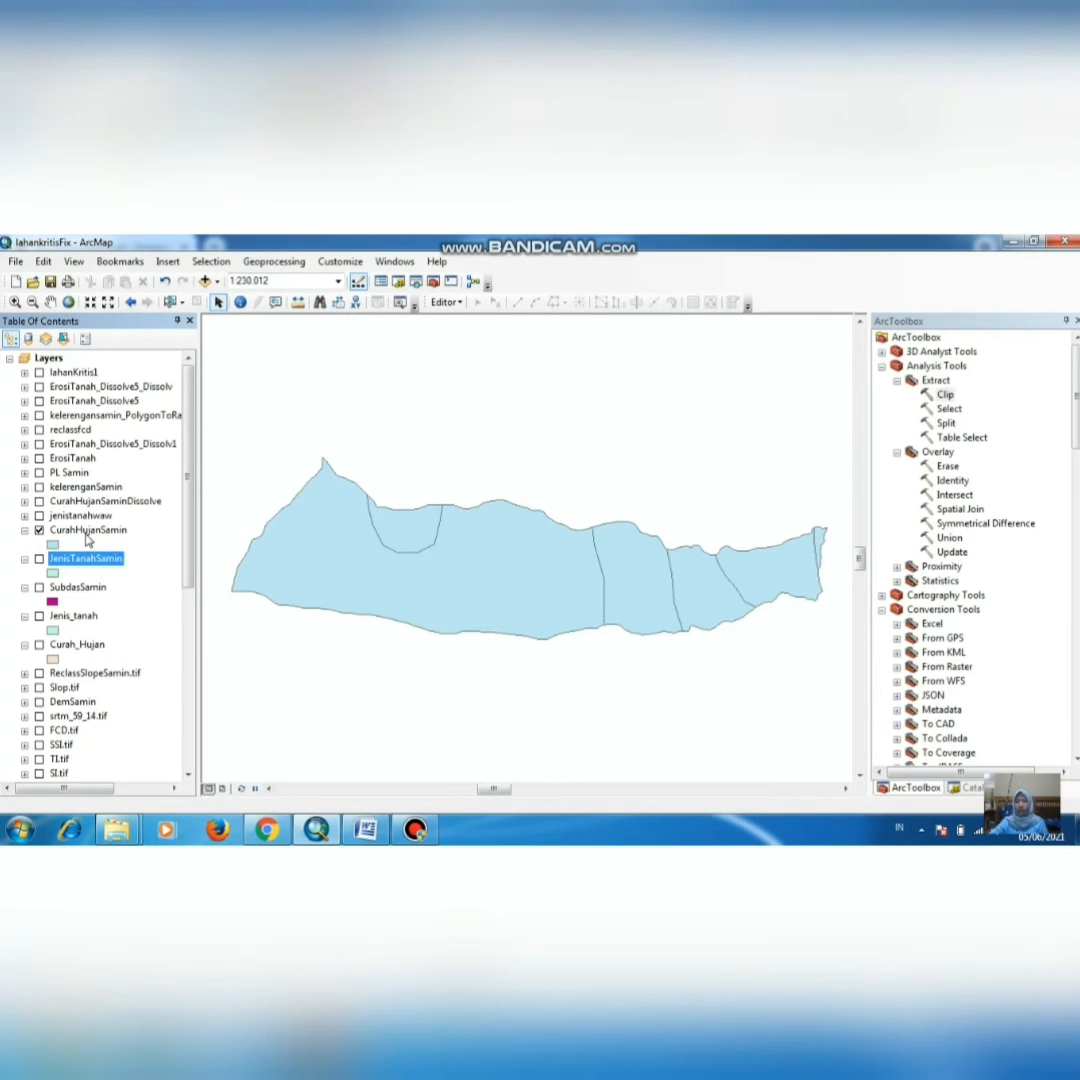
click(39, 531)
click(39, 531)
click(39, 559)
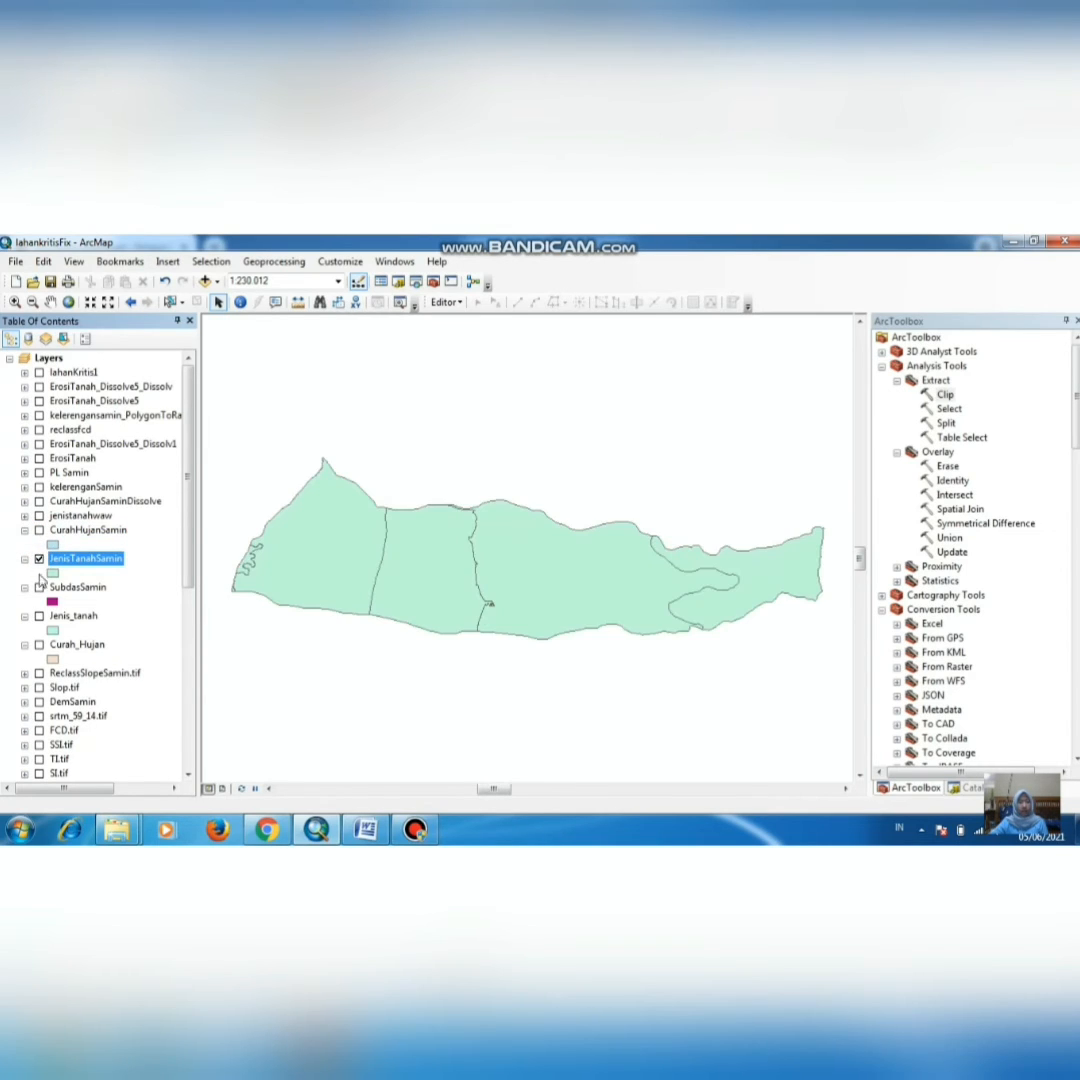
click(39, 588)
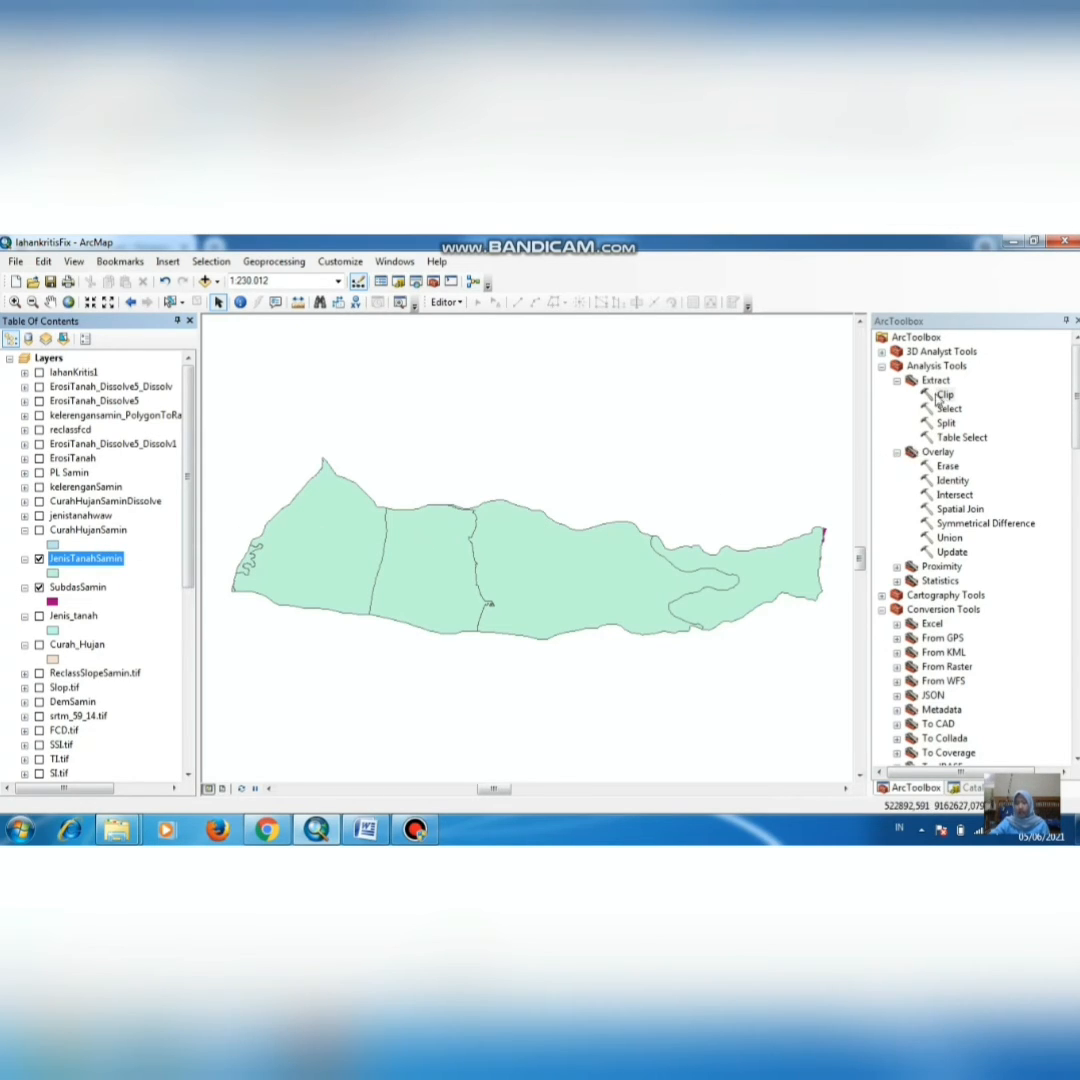
Step: Open the Union overlay tool and add JenisTanahSamin and SubdasSamin as its input features
click(925, 367)
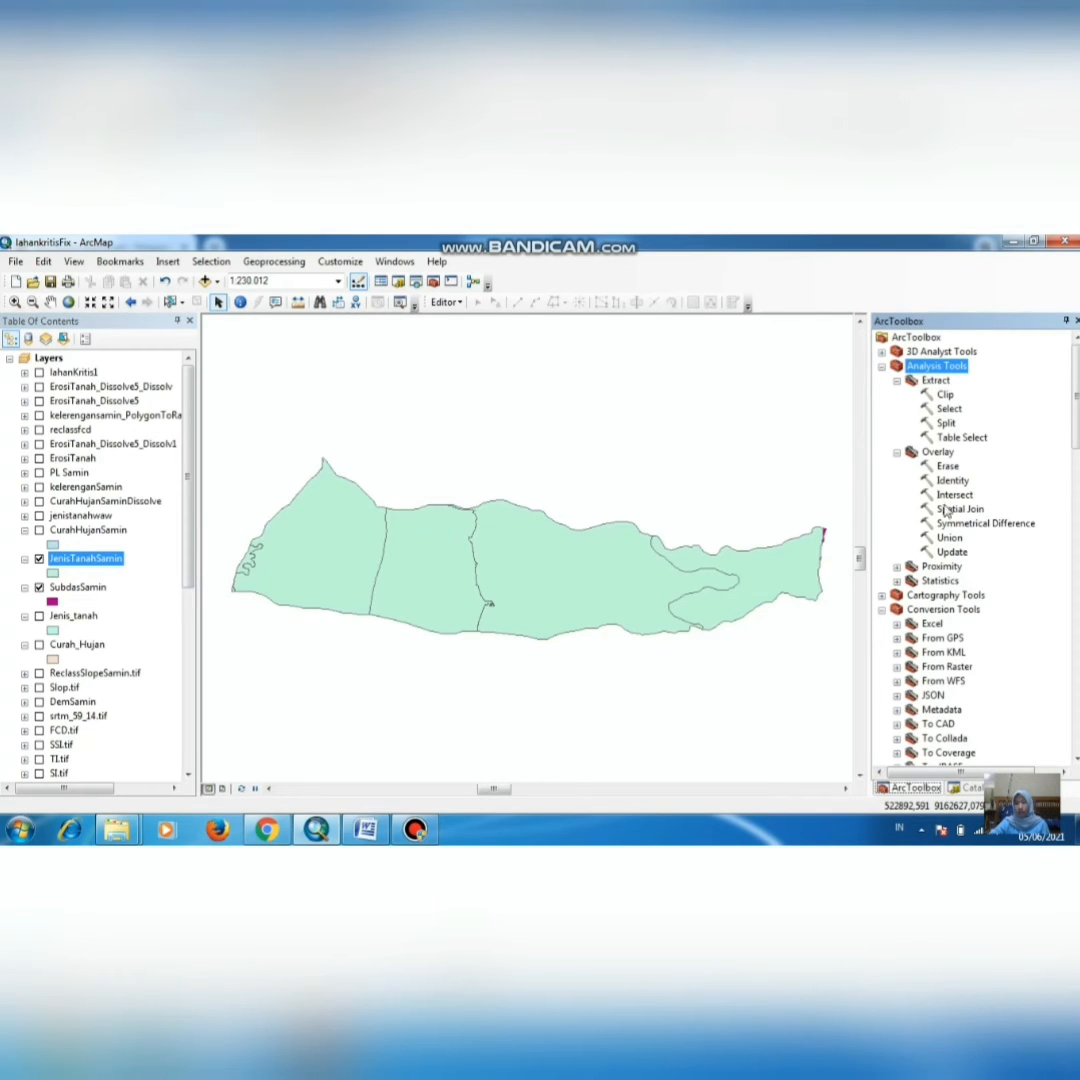
click(938, 452)
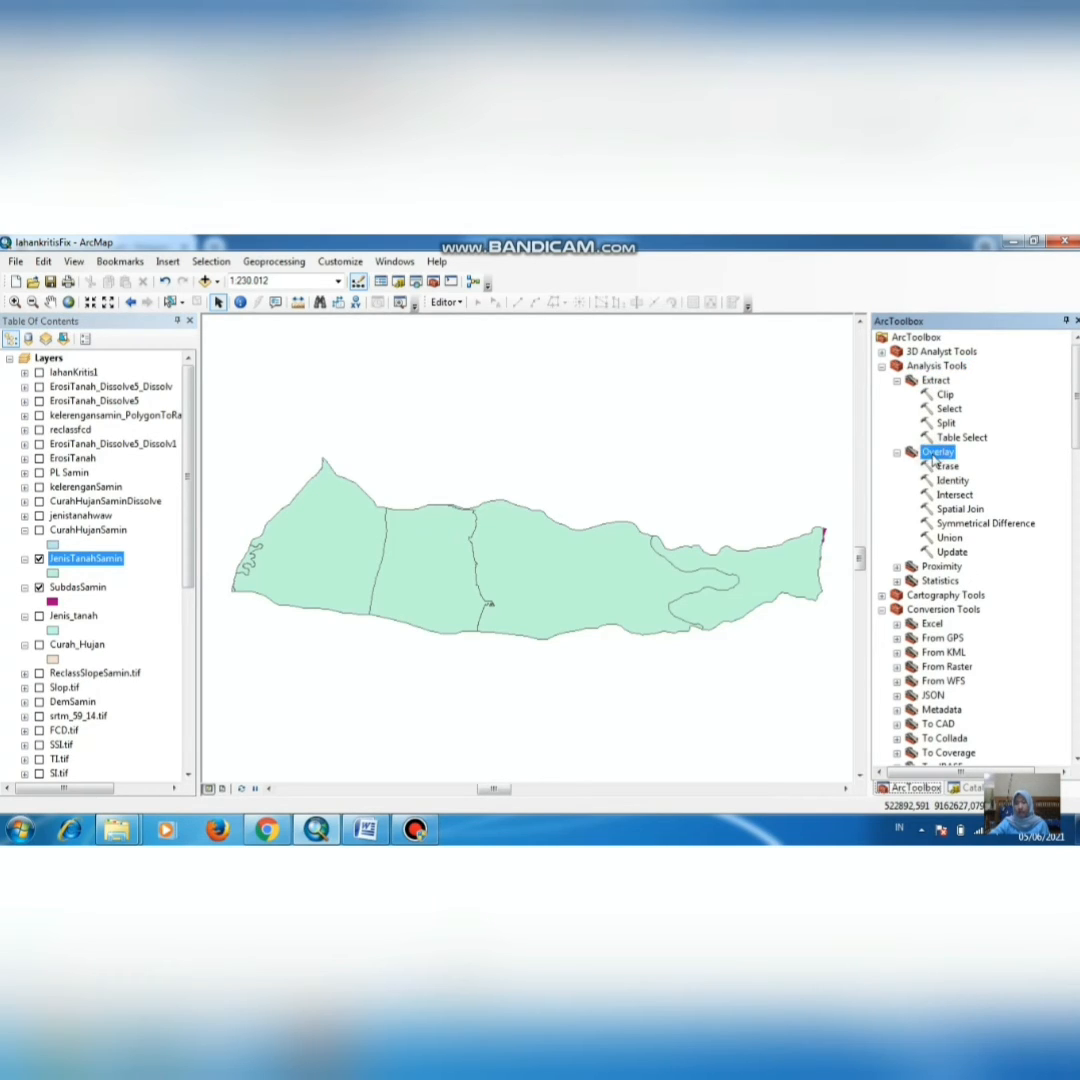
double_click(950, 538)
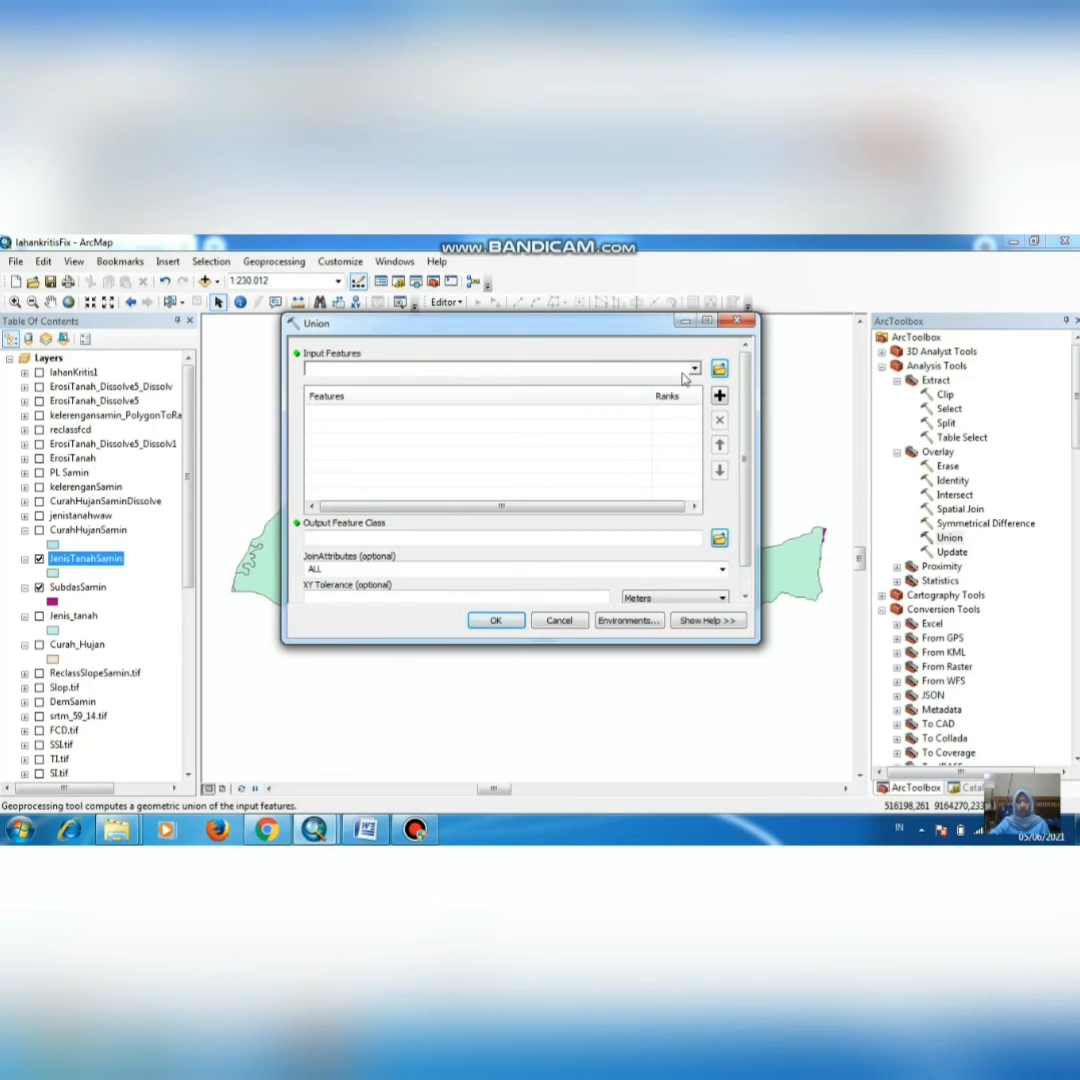
click(694, 372)
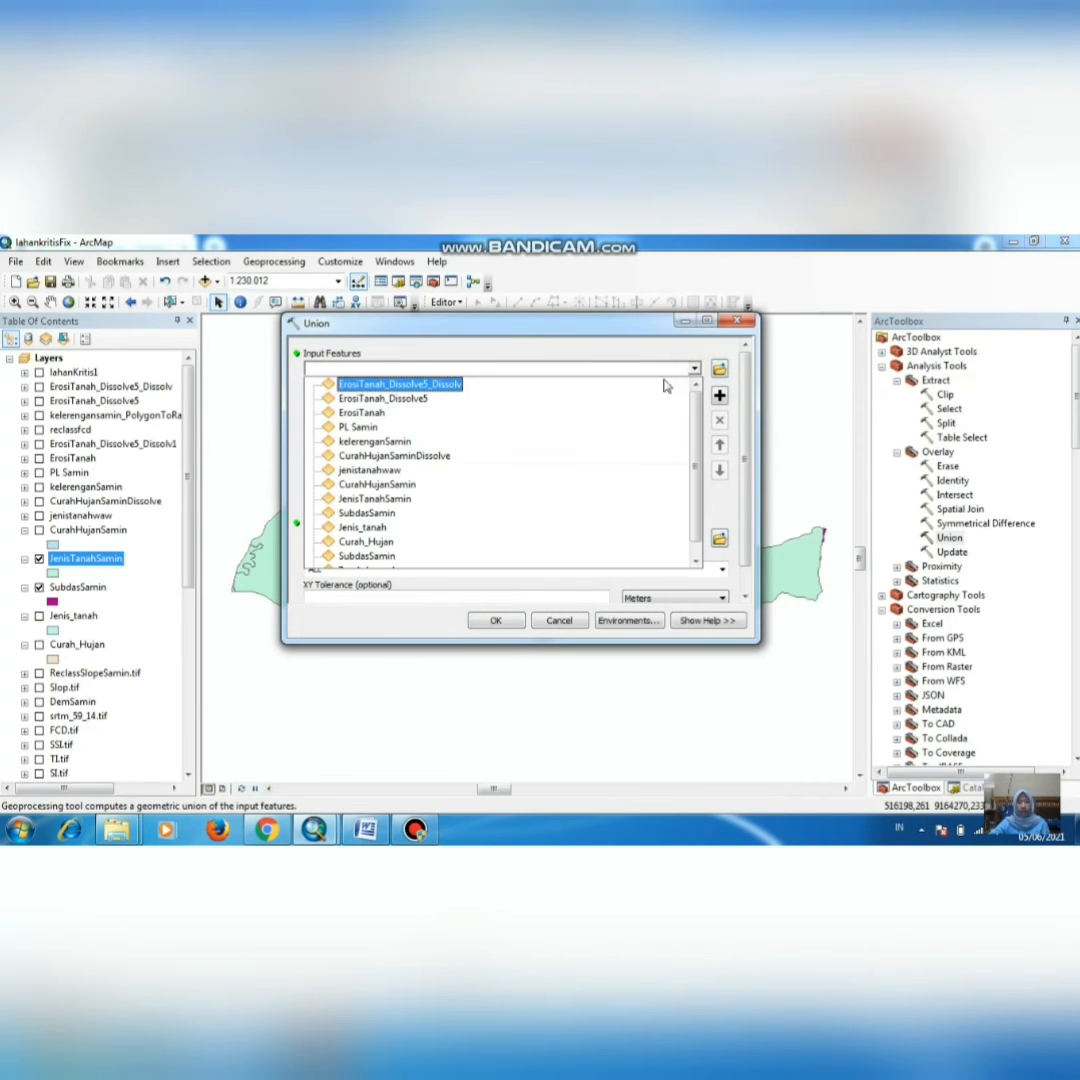
click(403, 500)
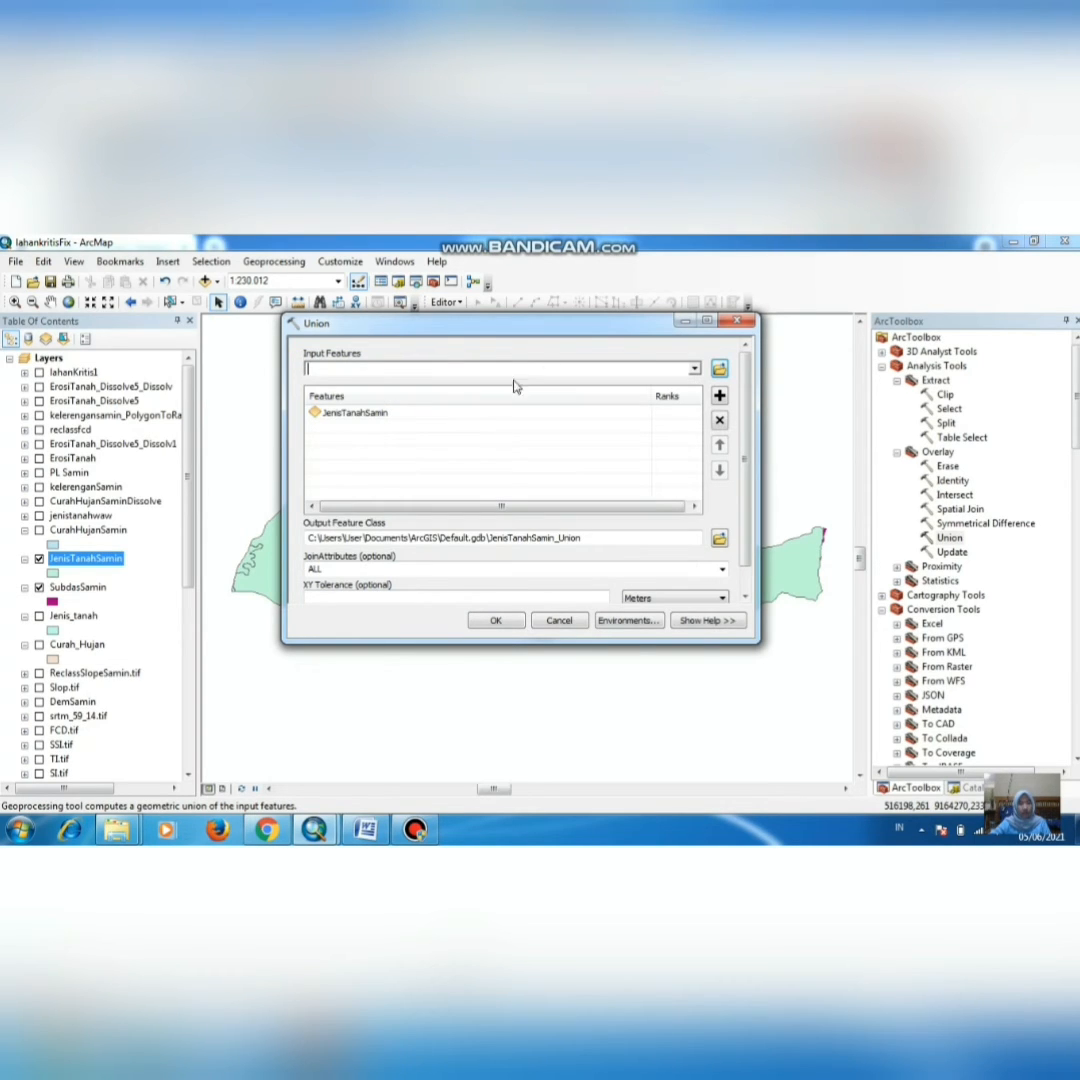
click(694, 370)
click(373, 516)
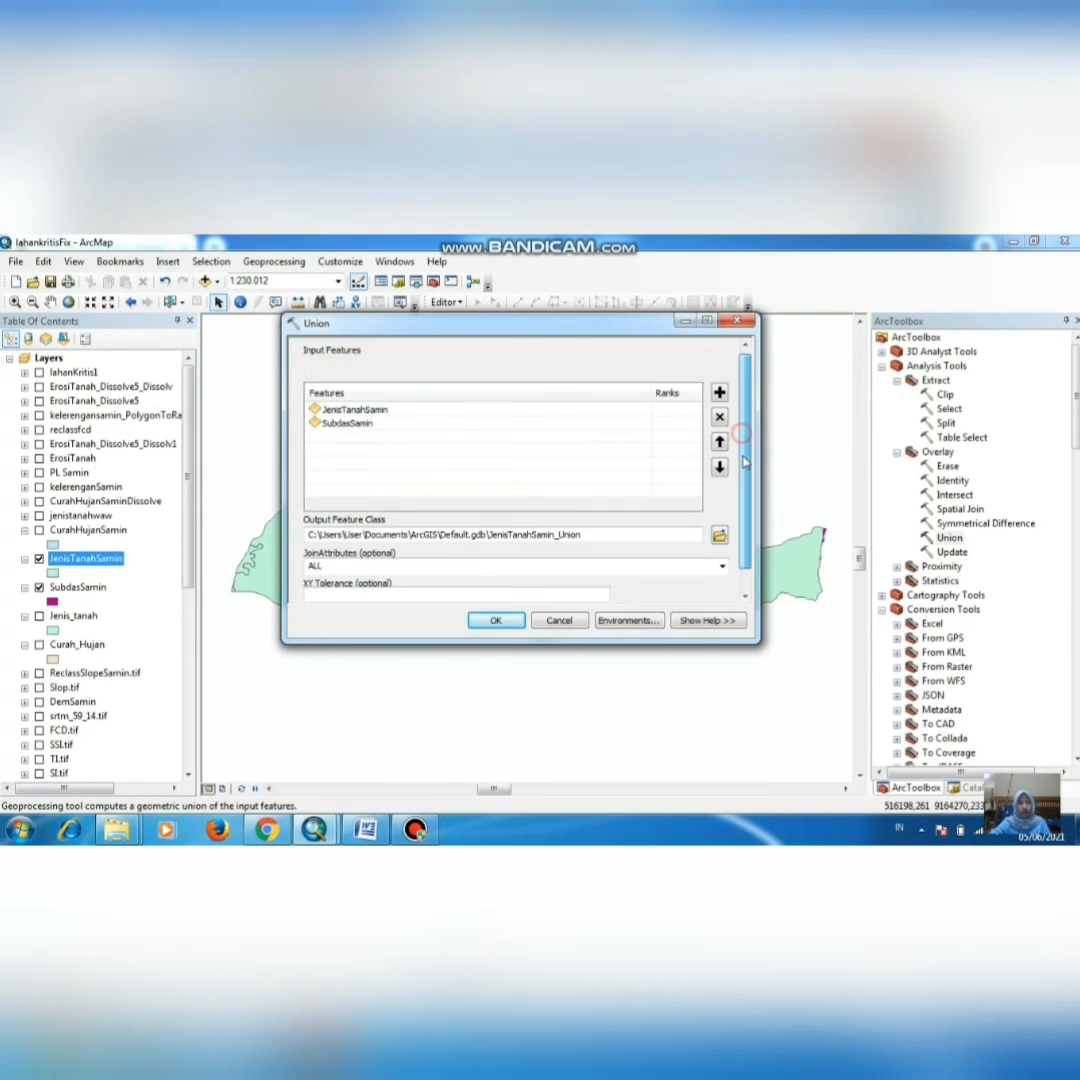
Step: Set the union's output feature class to jenistanahwaw in the raster folder, and close the Union tool without running it
drag(743, 462, 746, 480)
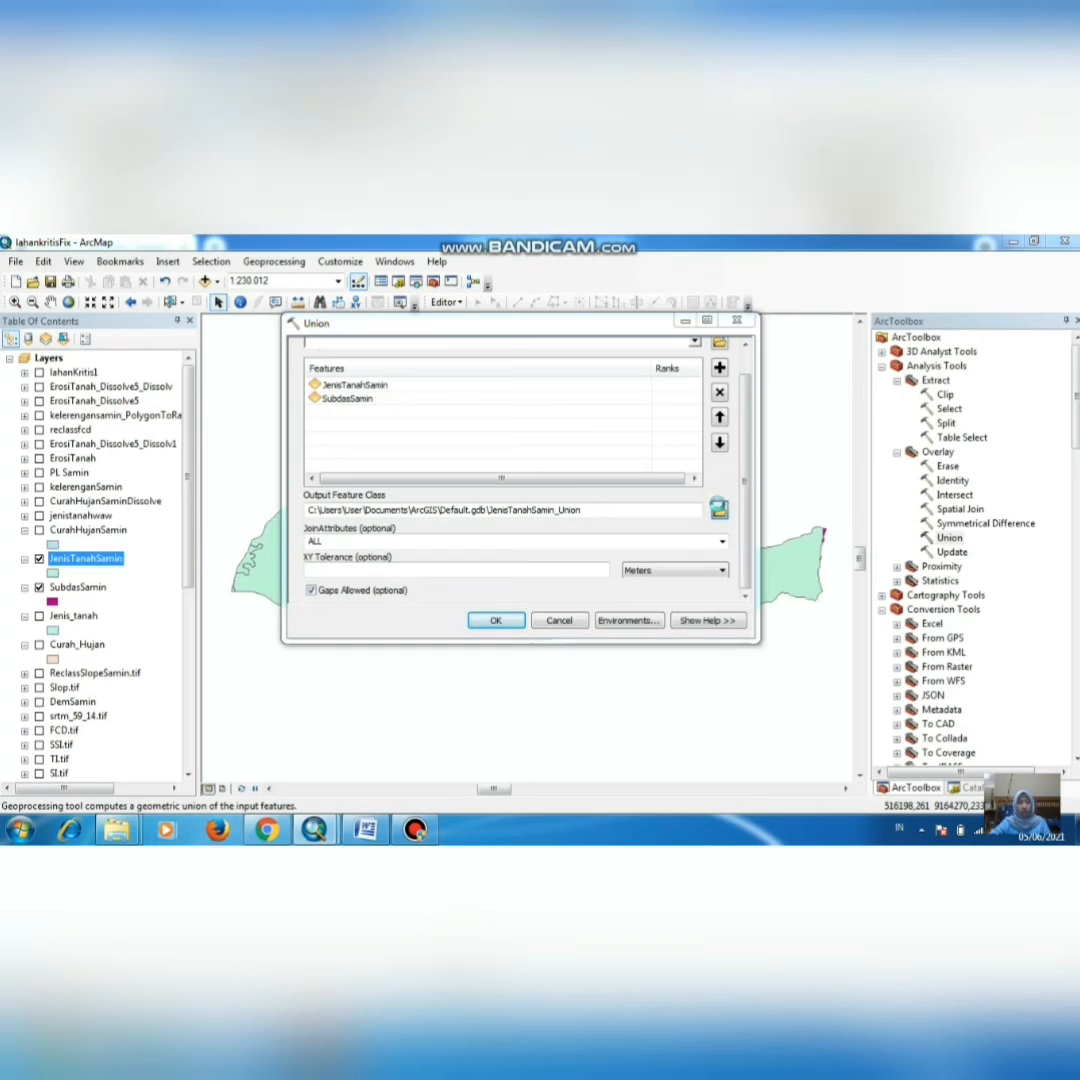
click(719, 509)
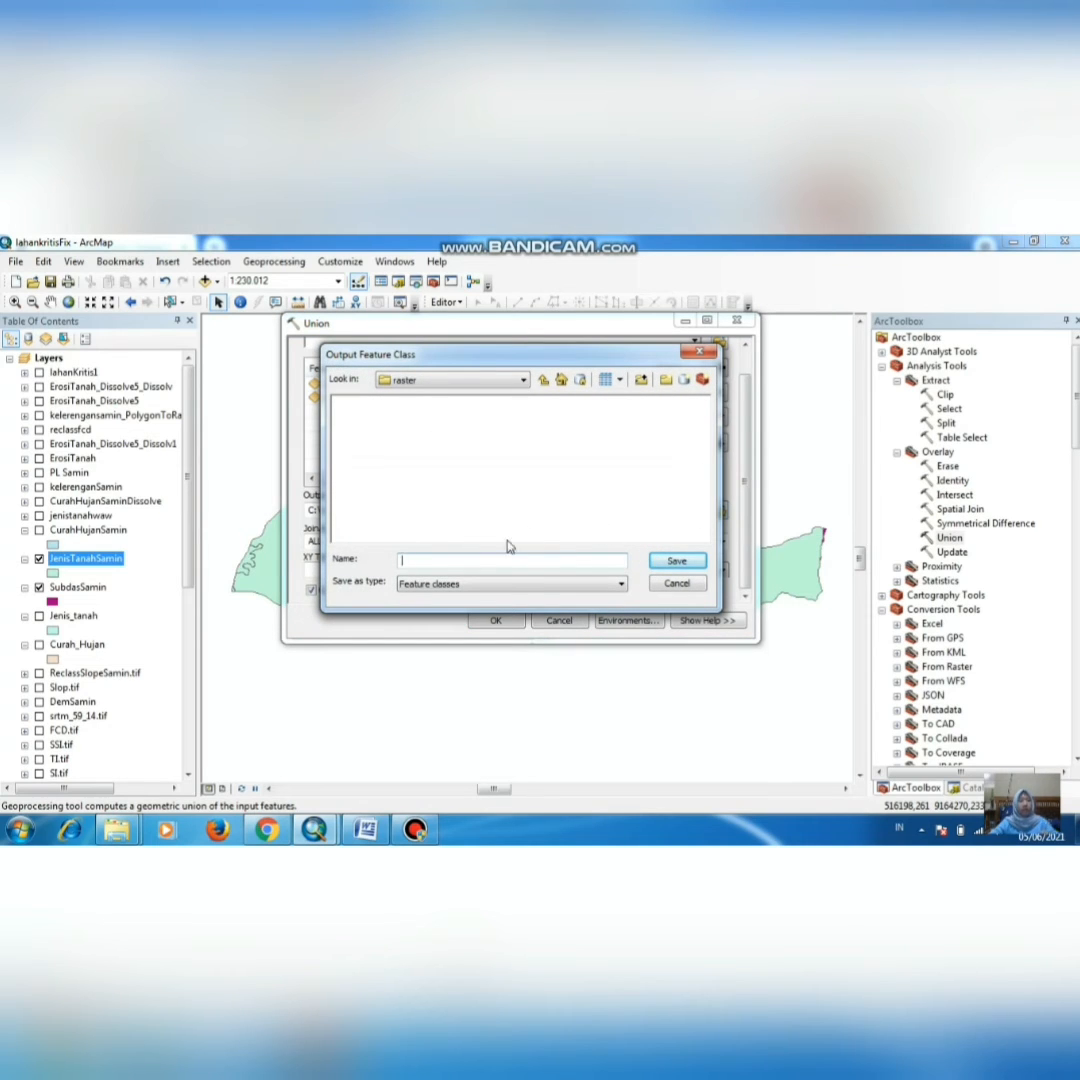
text(jenis)
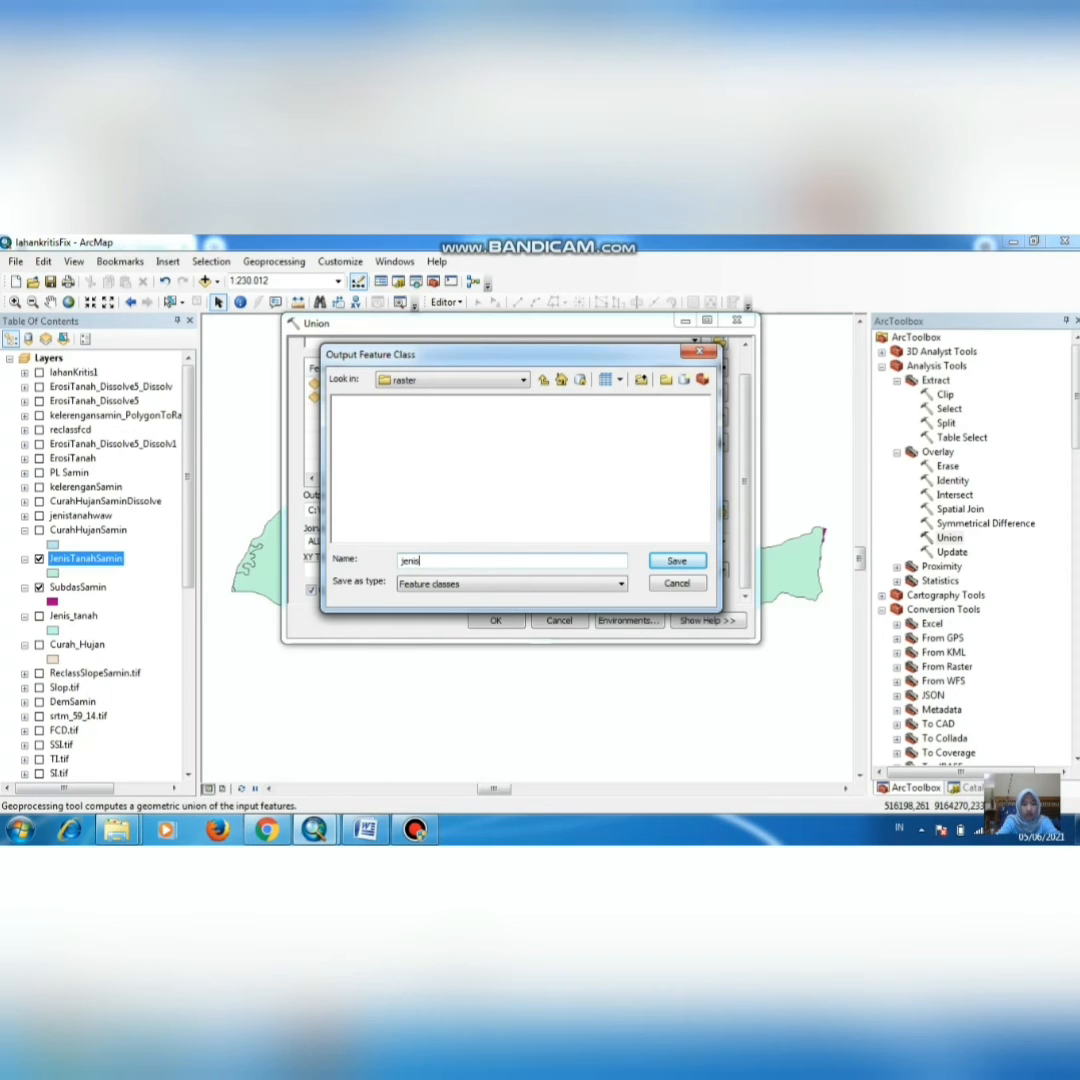
text(t)
text(anahwaw)
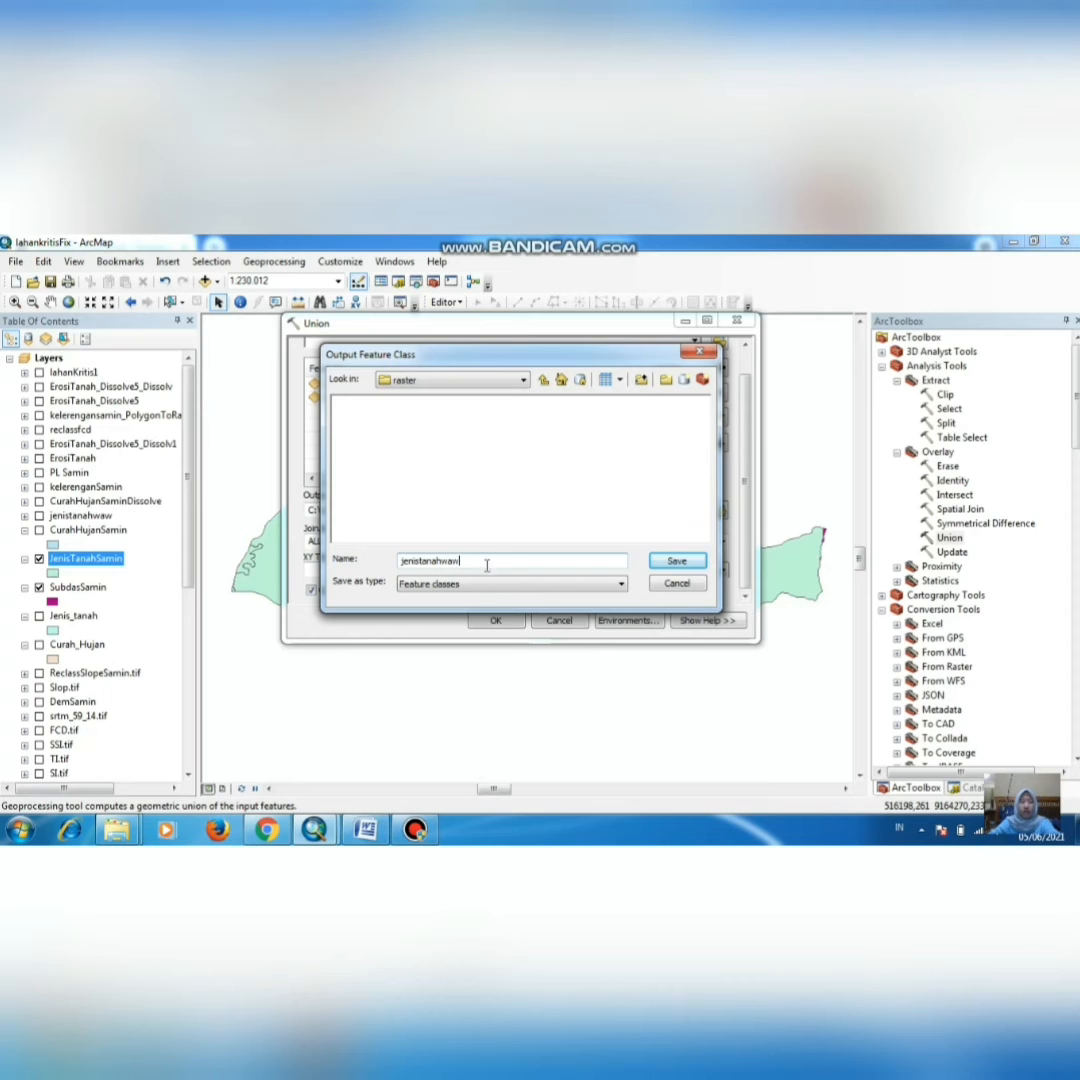
click(672, 561)
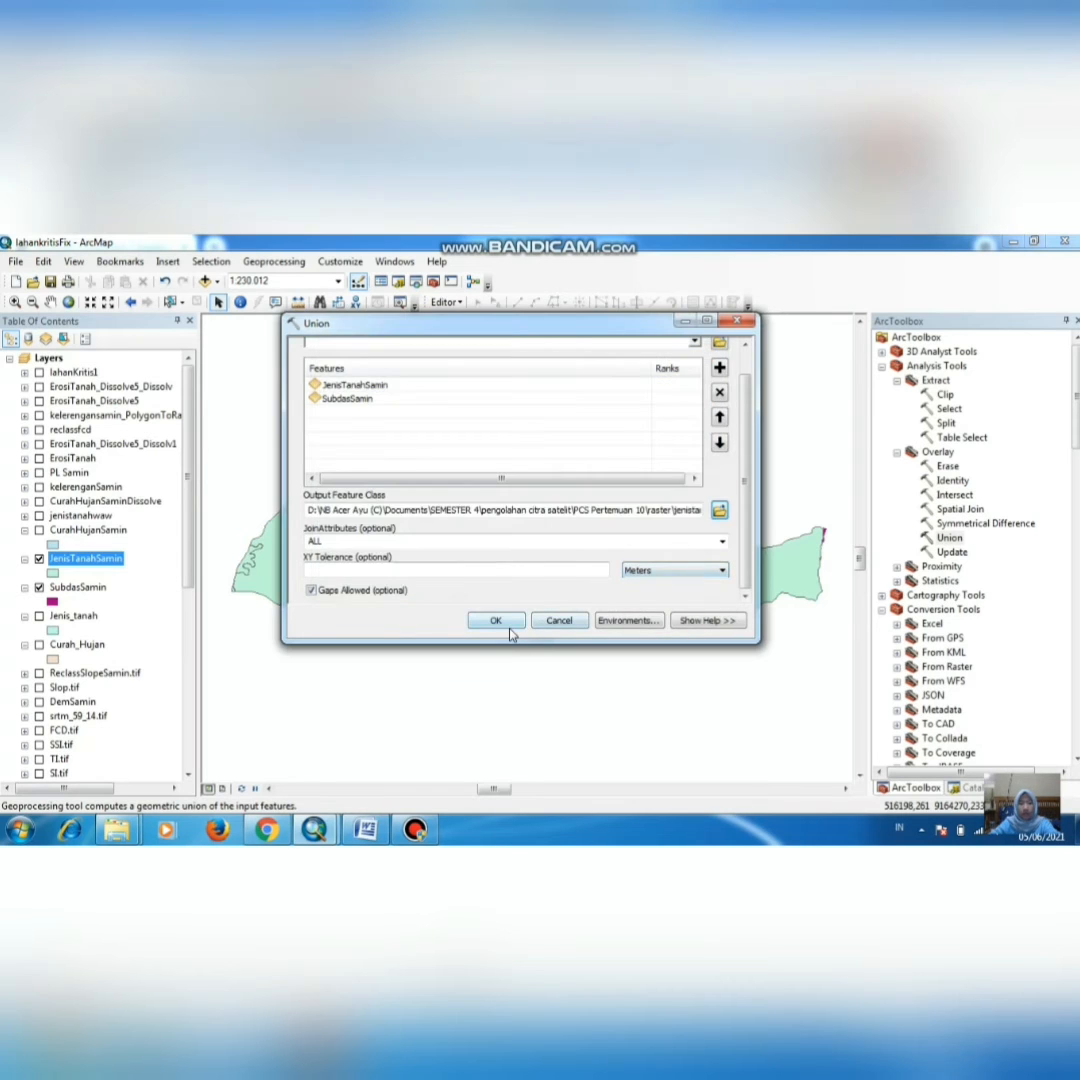
click(737, 321)
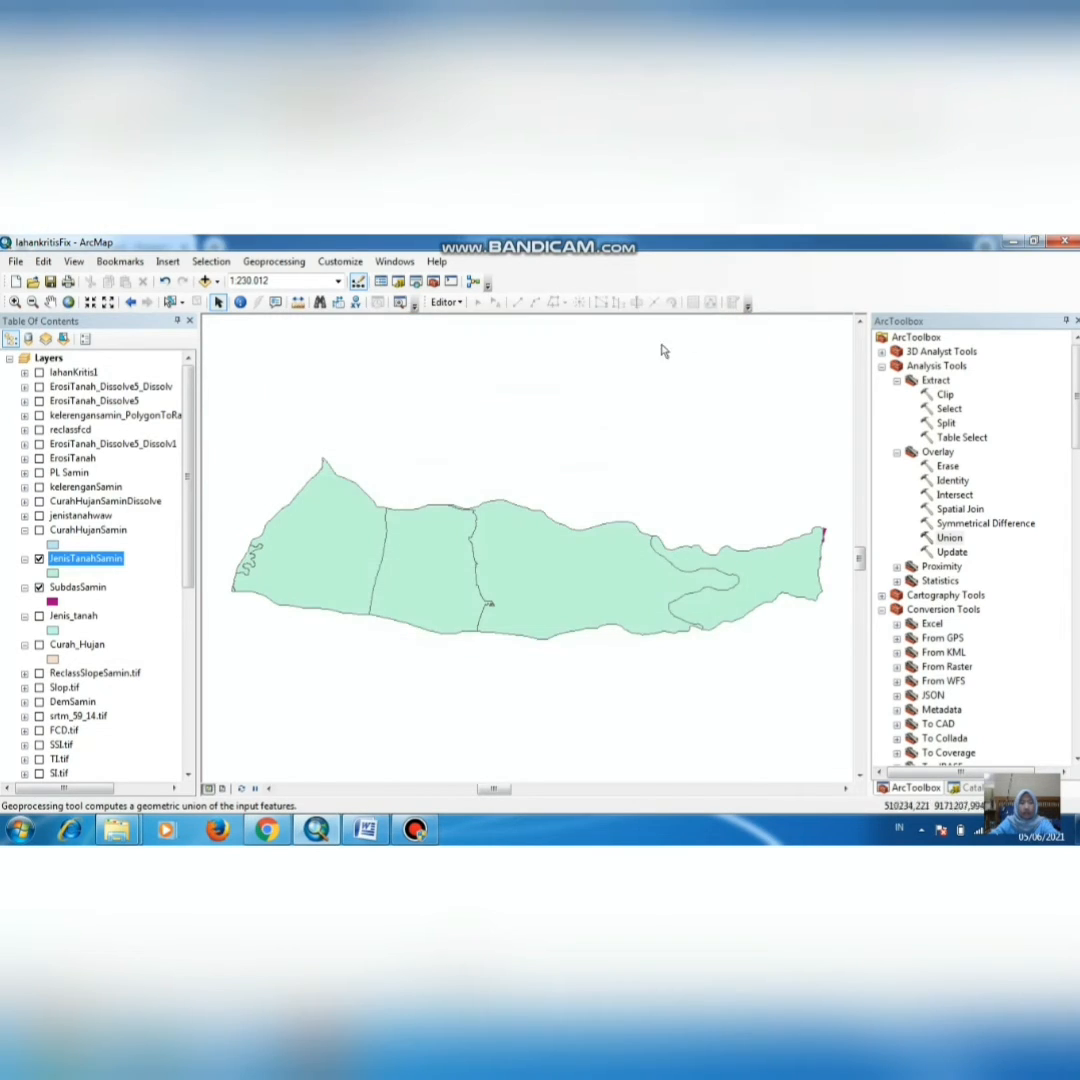
Step: View the jenistanahwaw layer with its legend symbol, and replace it on the map with the CurahHujanSamin layer
click(39, 516)
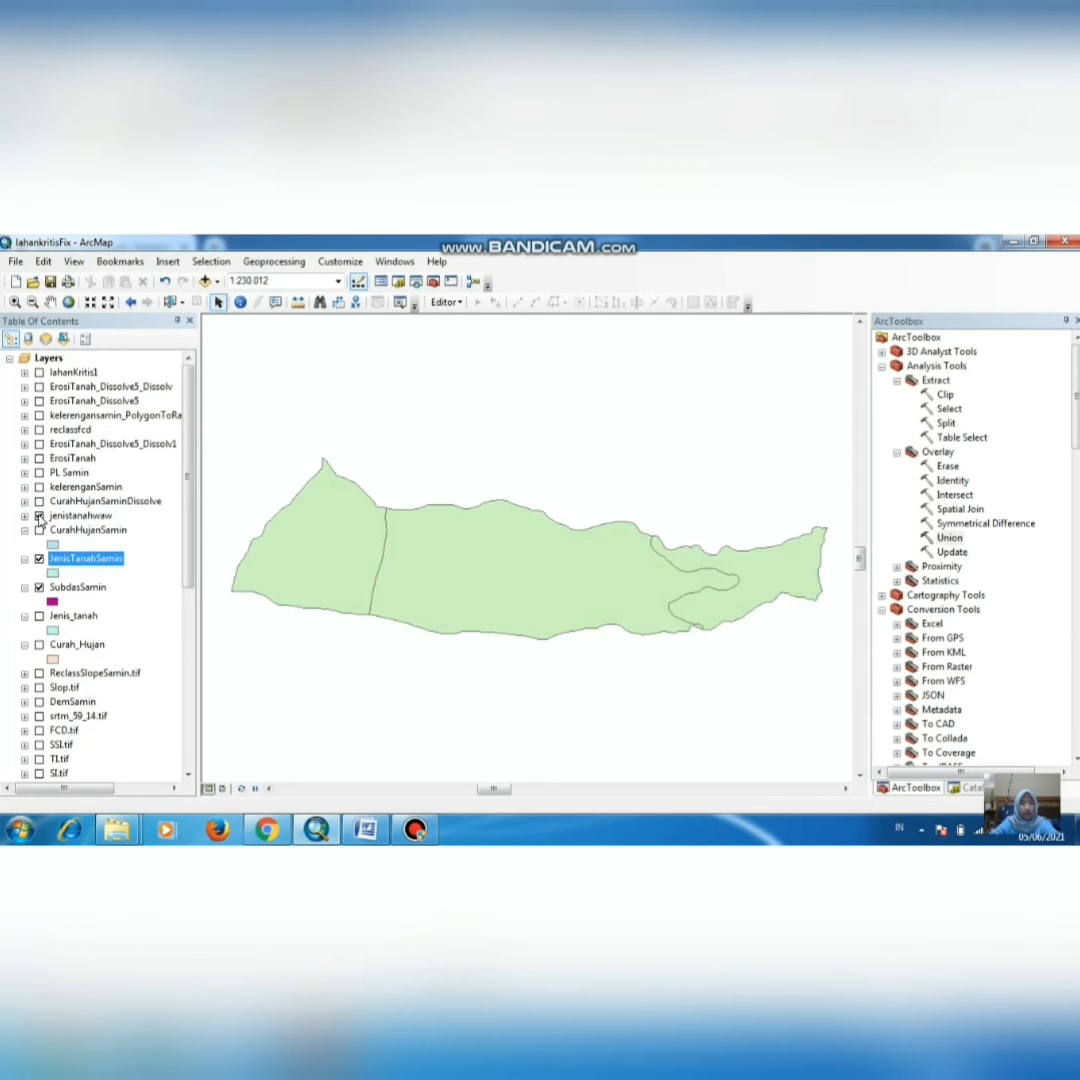
click(24, 516)
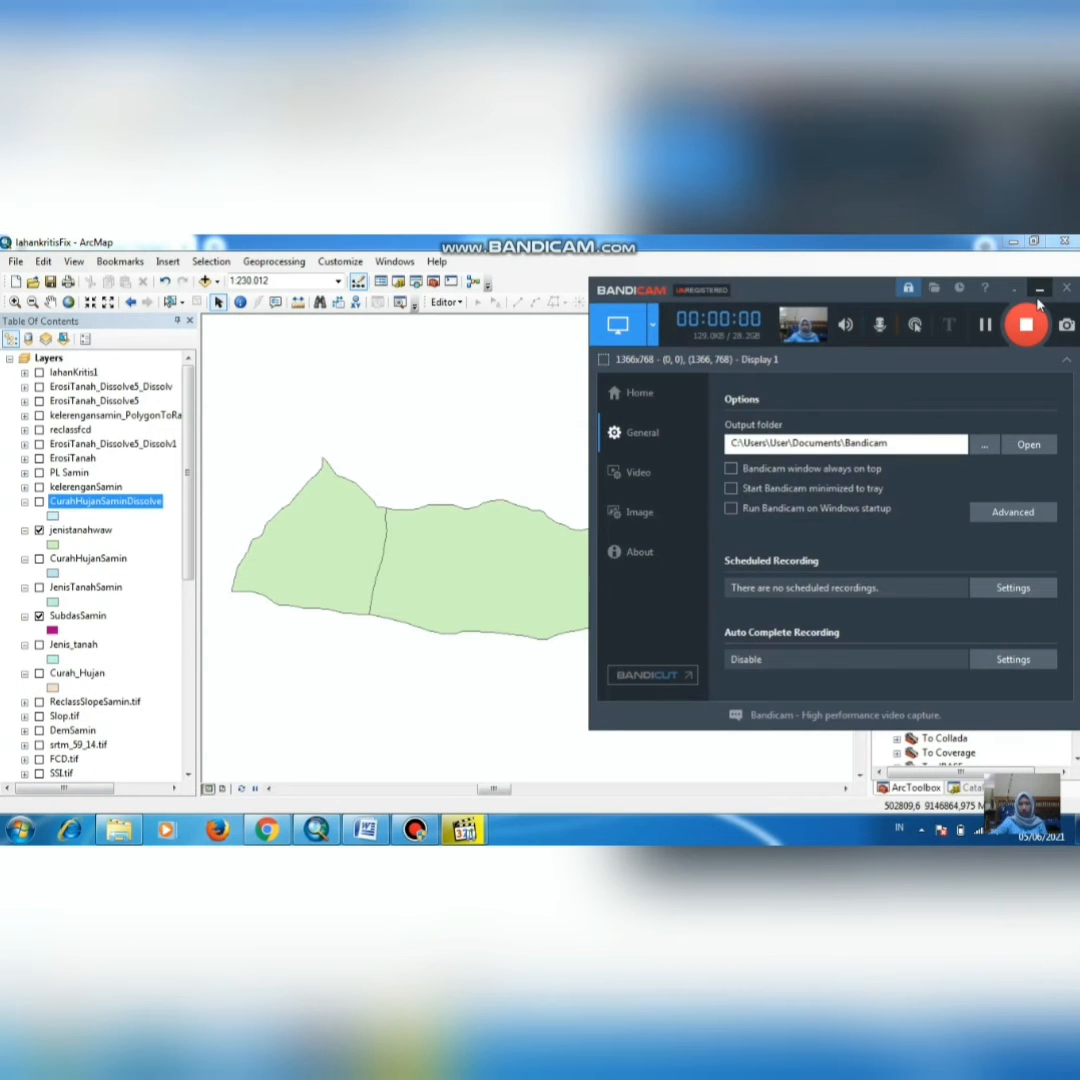
click(1039, 292)
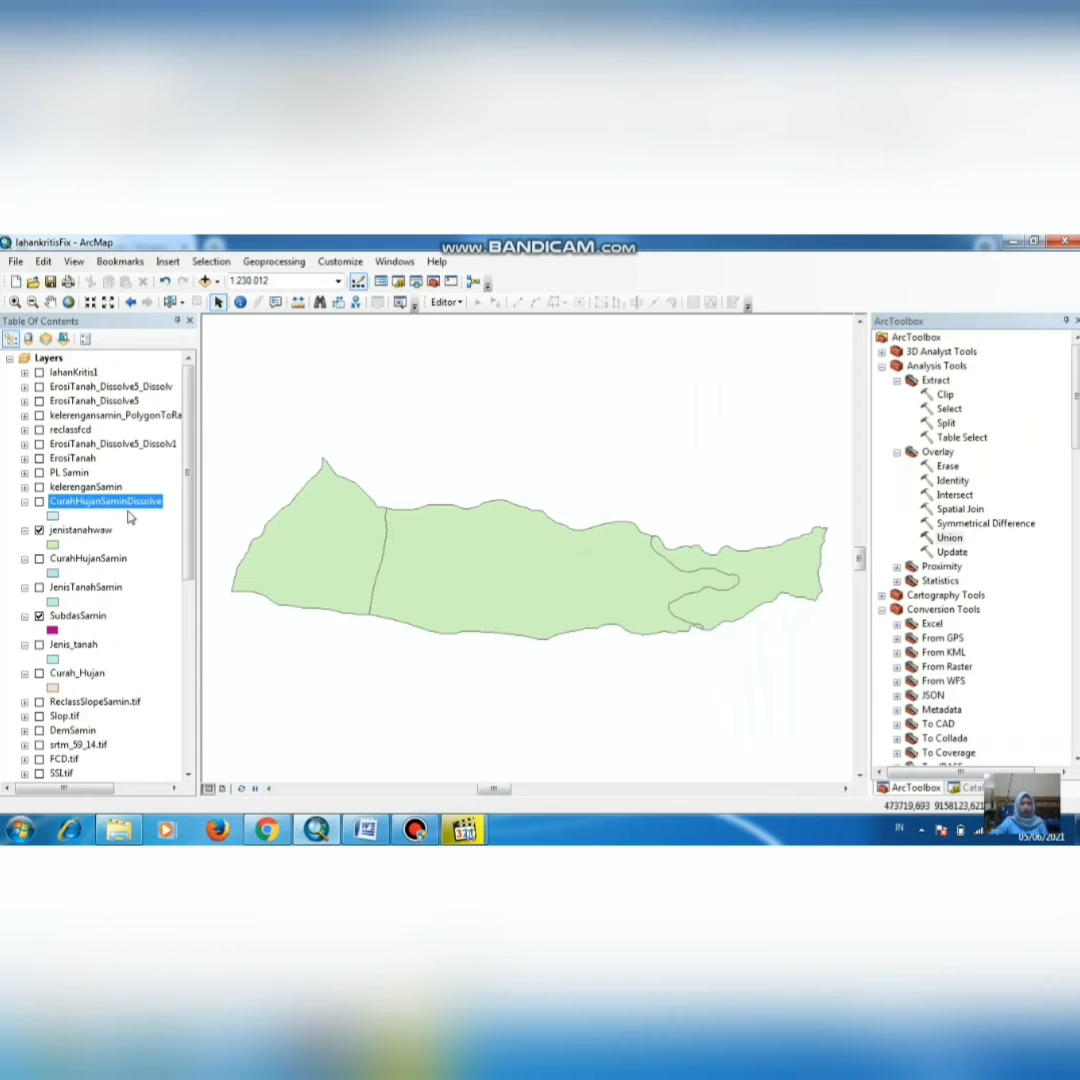
click(39, 559)
click(39, 531)
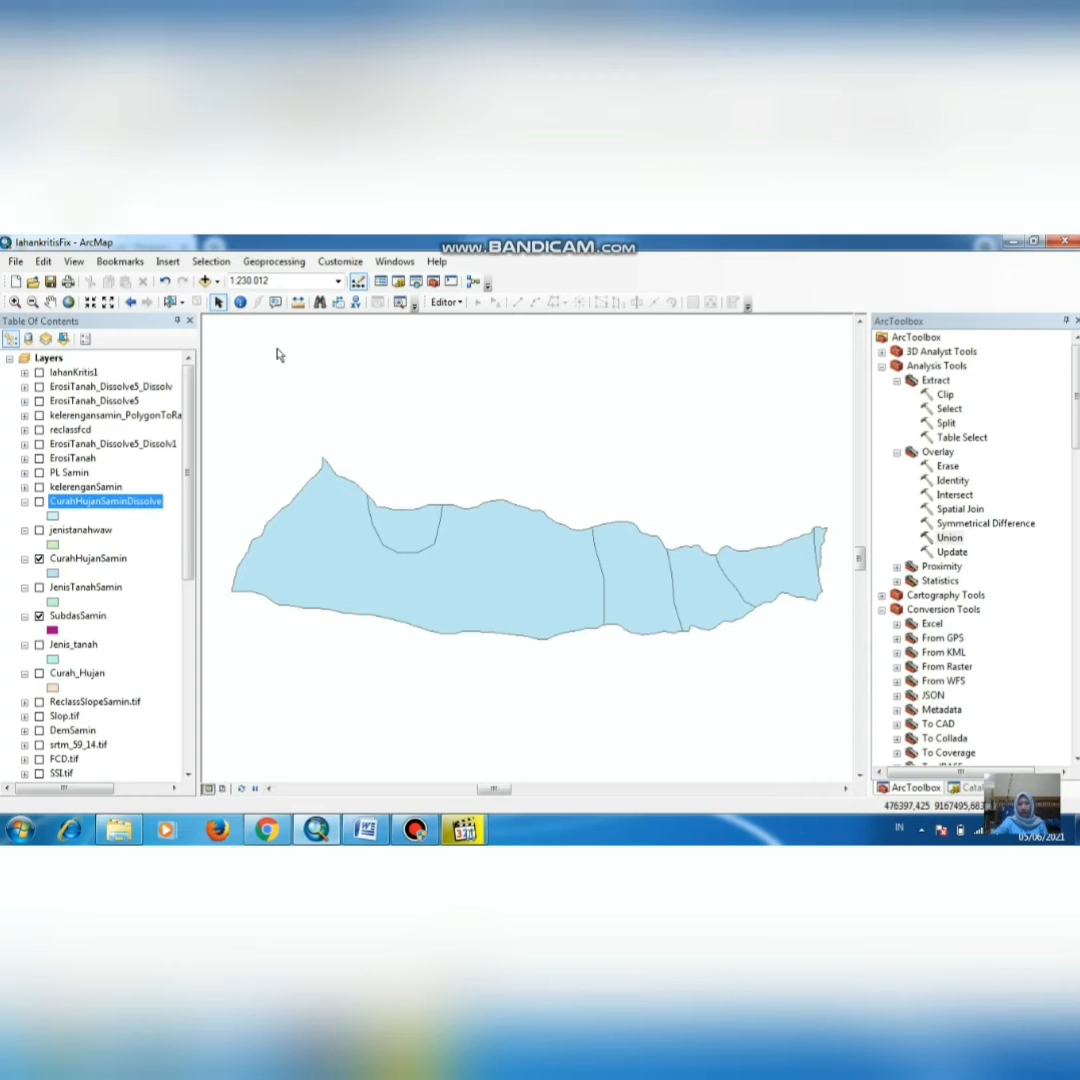
Step: Open the Dissolve geoprocessing tool and set CurahHujanSamin as its input features
click(276, 264)
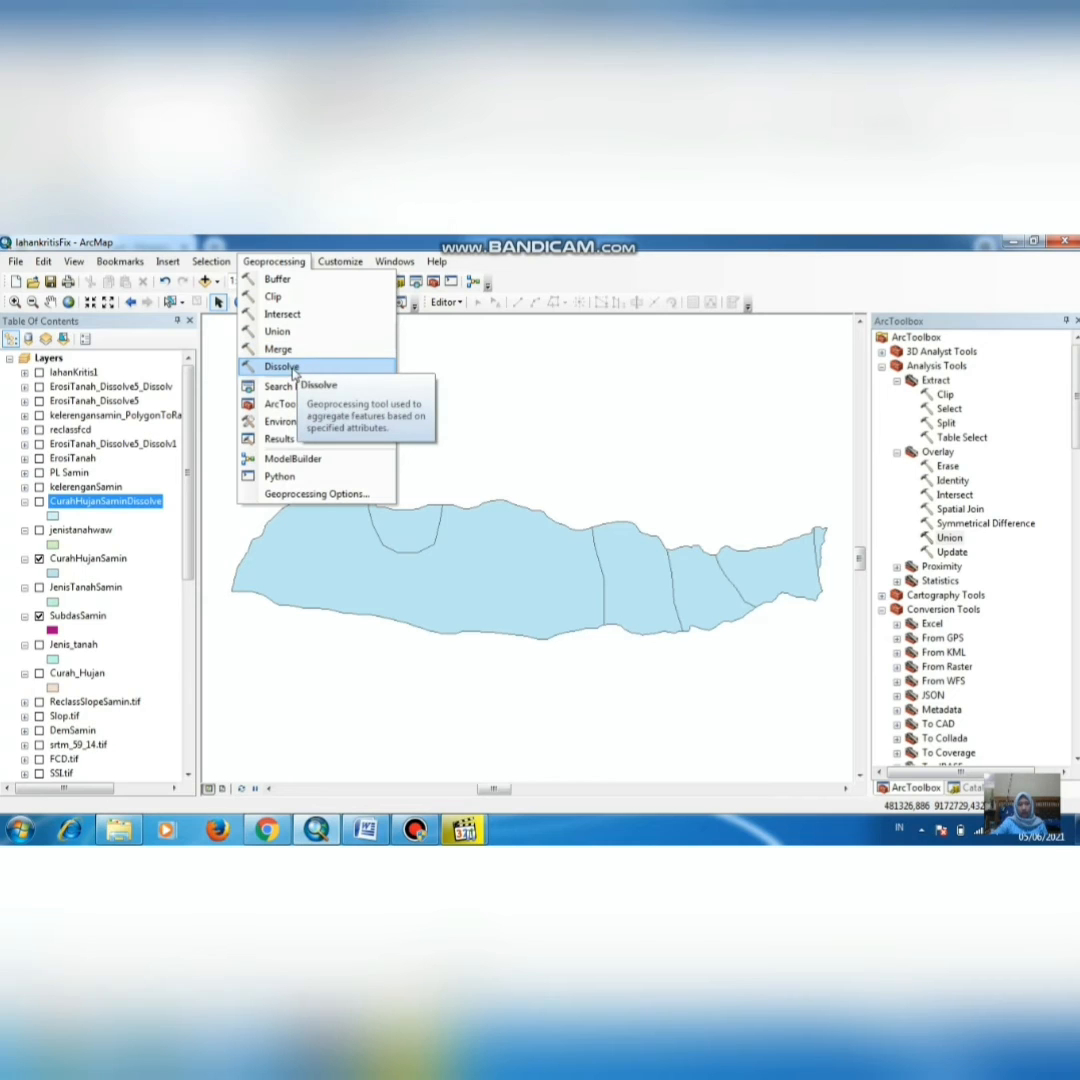
click(282, 367)
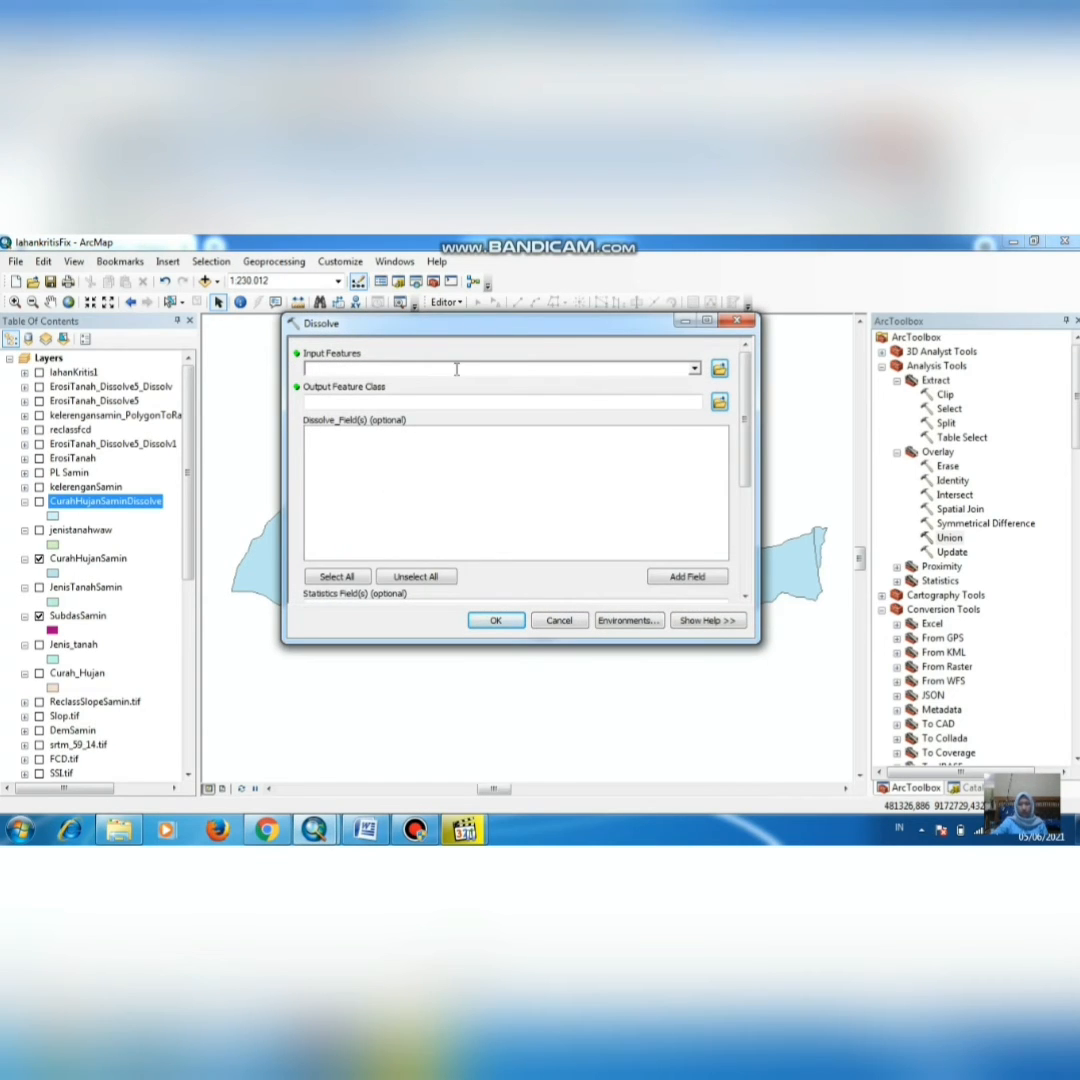
click(695, 369)
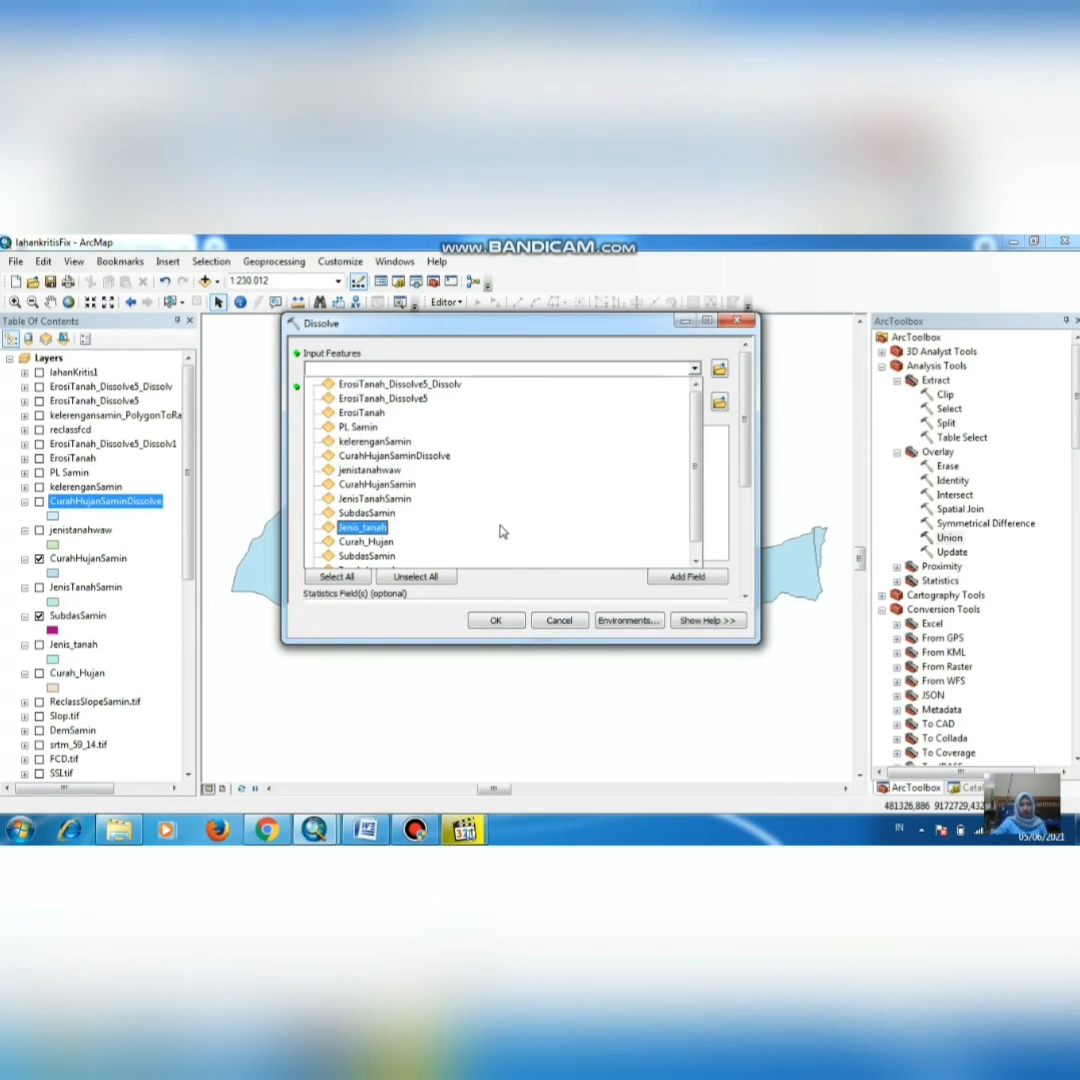
click(385, 484)
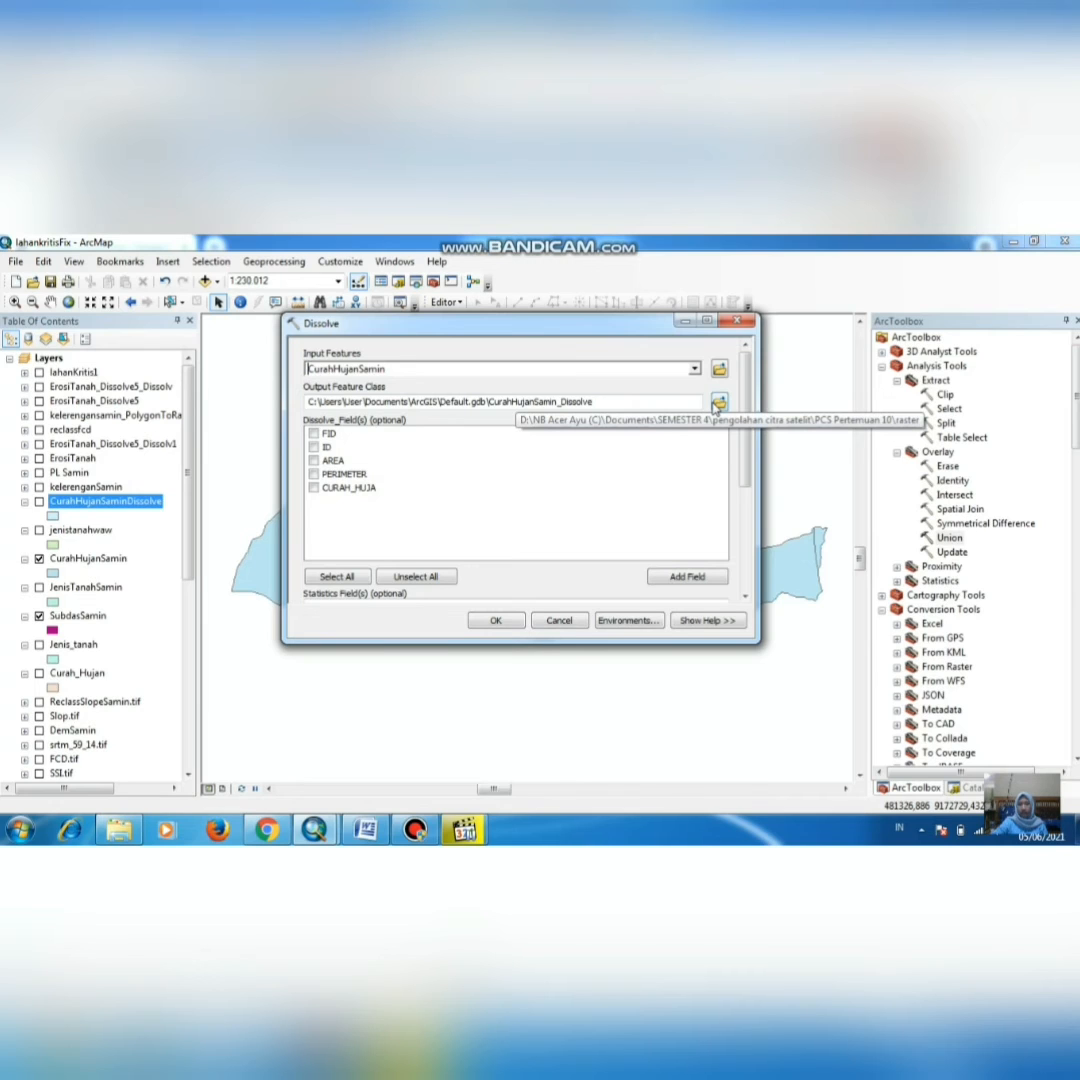
Step: Configure a Dissolve of CurahHujanSamin by CURAH_HUJA with output curahhujandisolve in the raster folder, and close the tool without running it
click(718, 402)
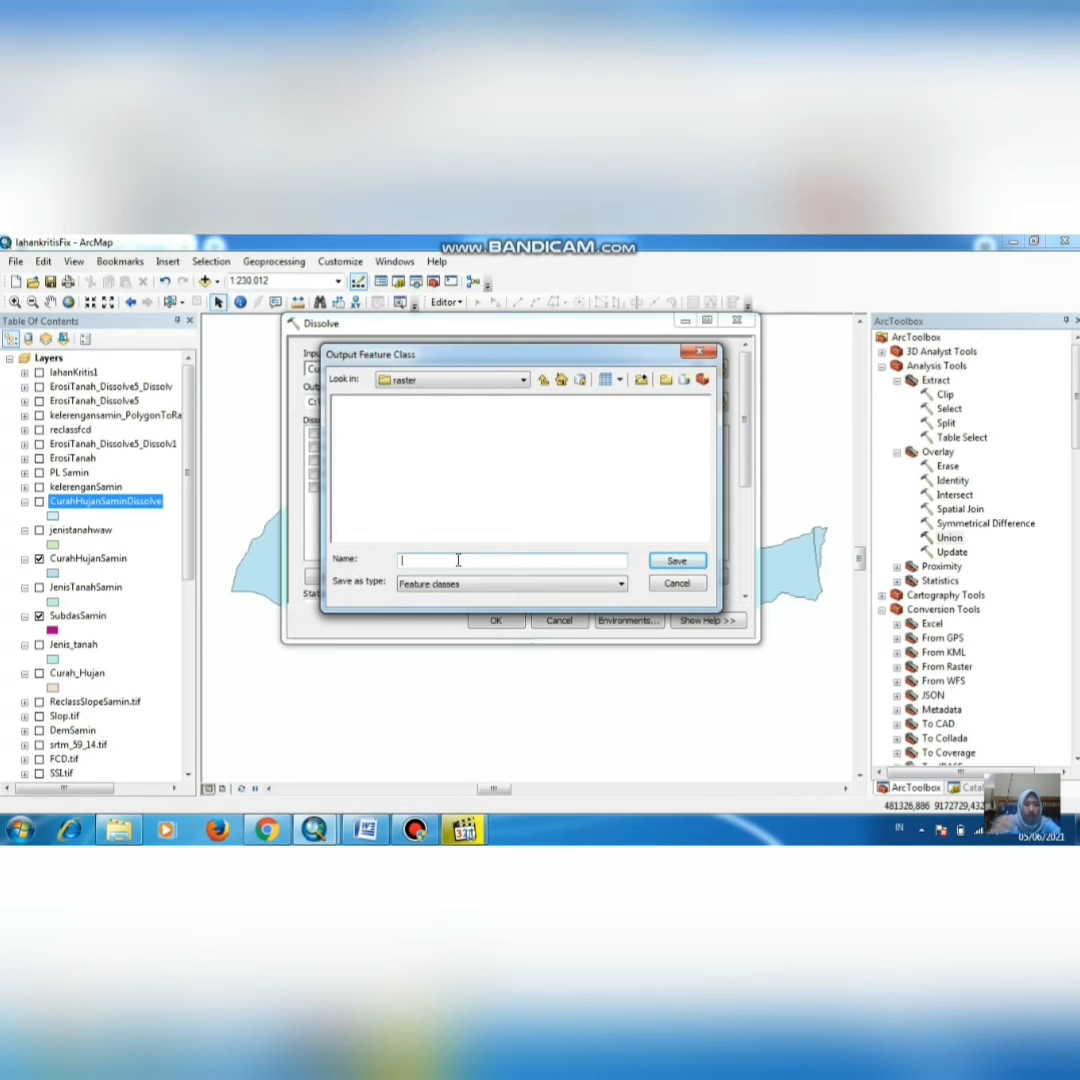
text(curahhujan)
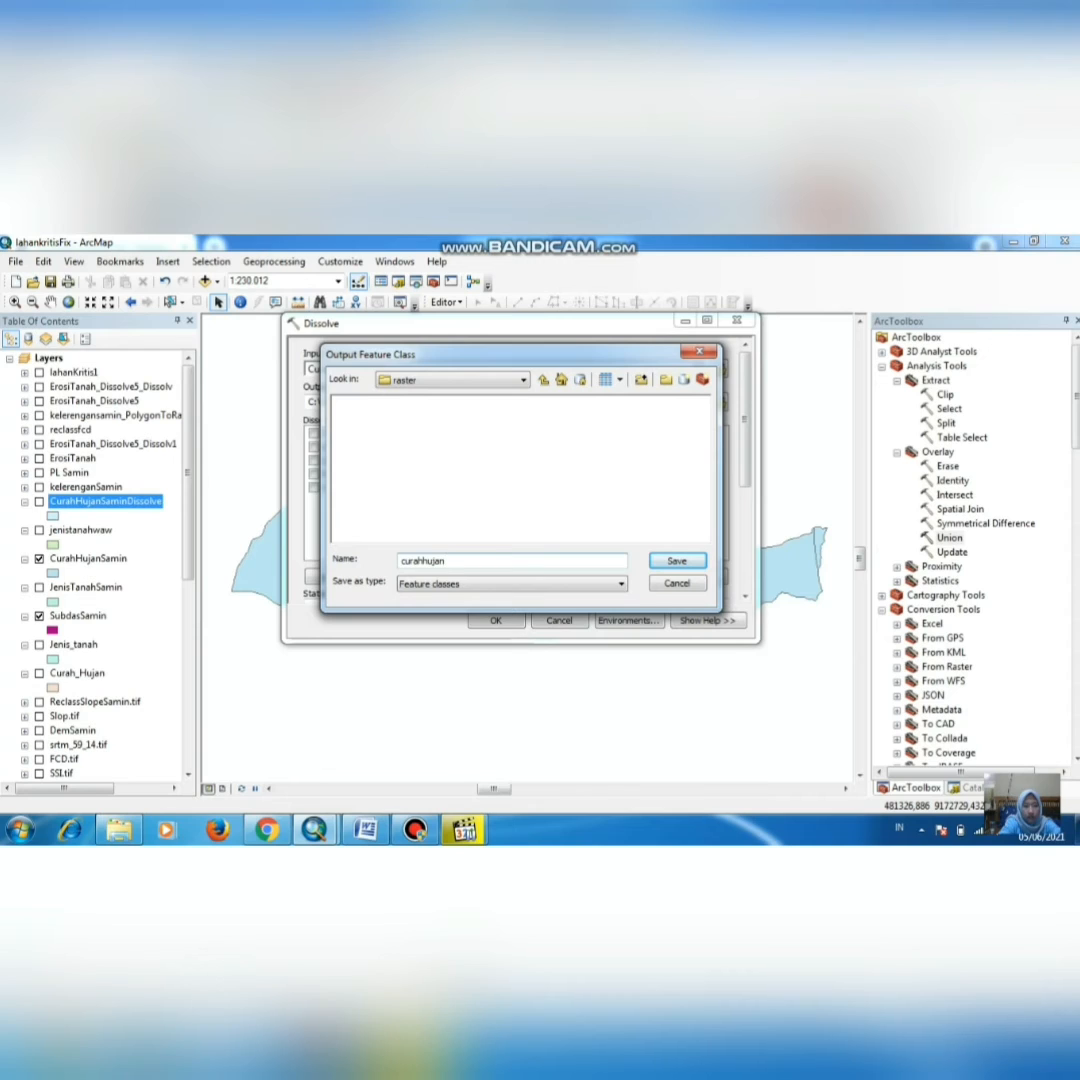
text(disolve)
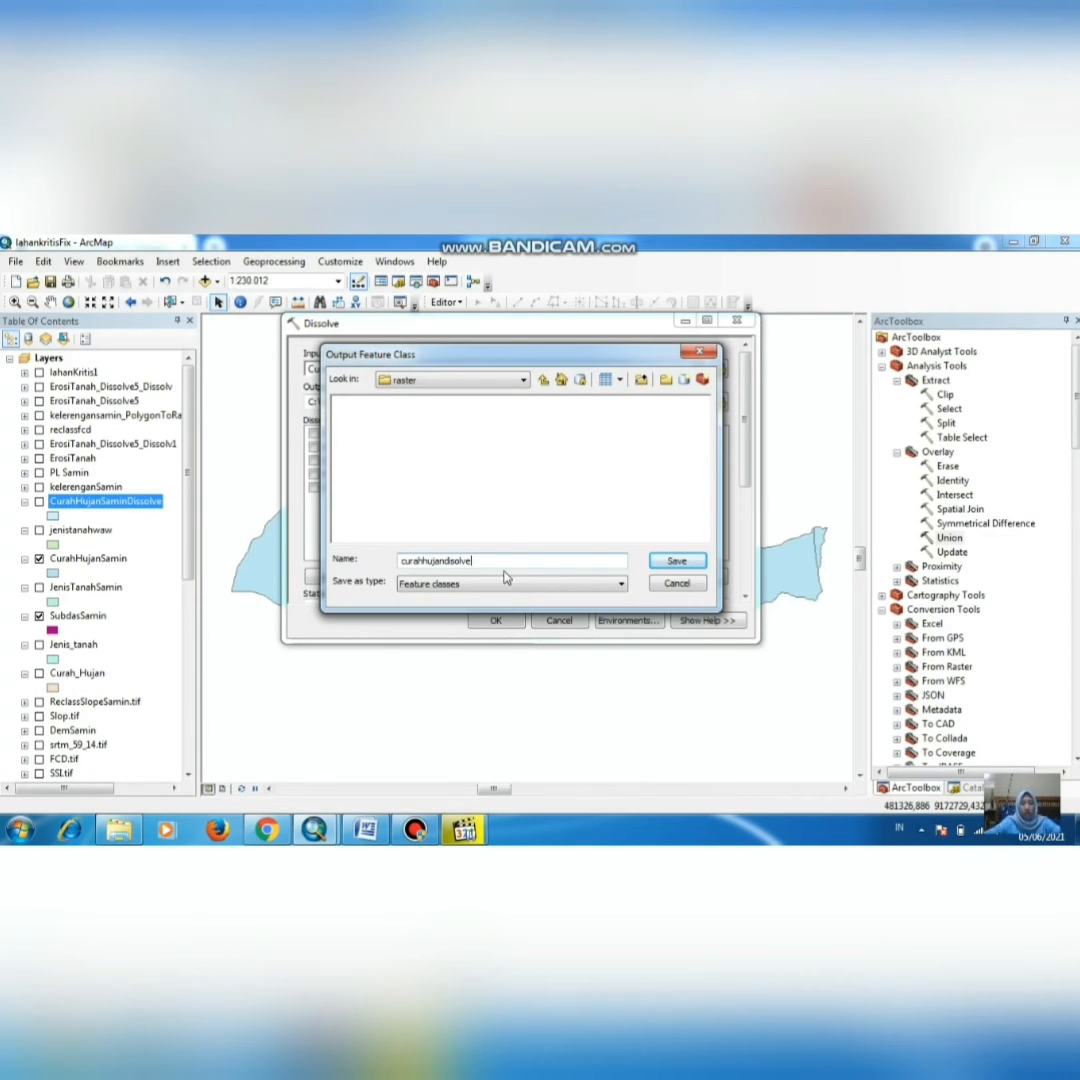
click(677, 562)
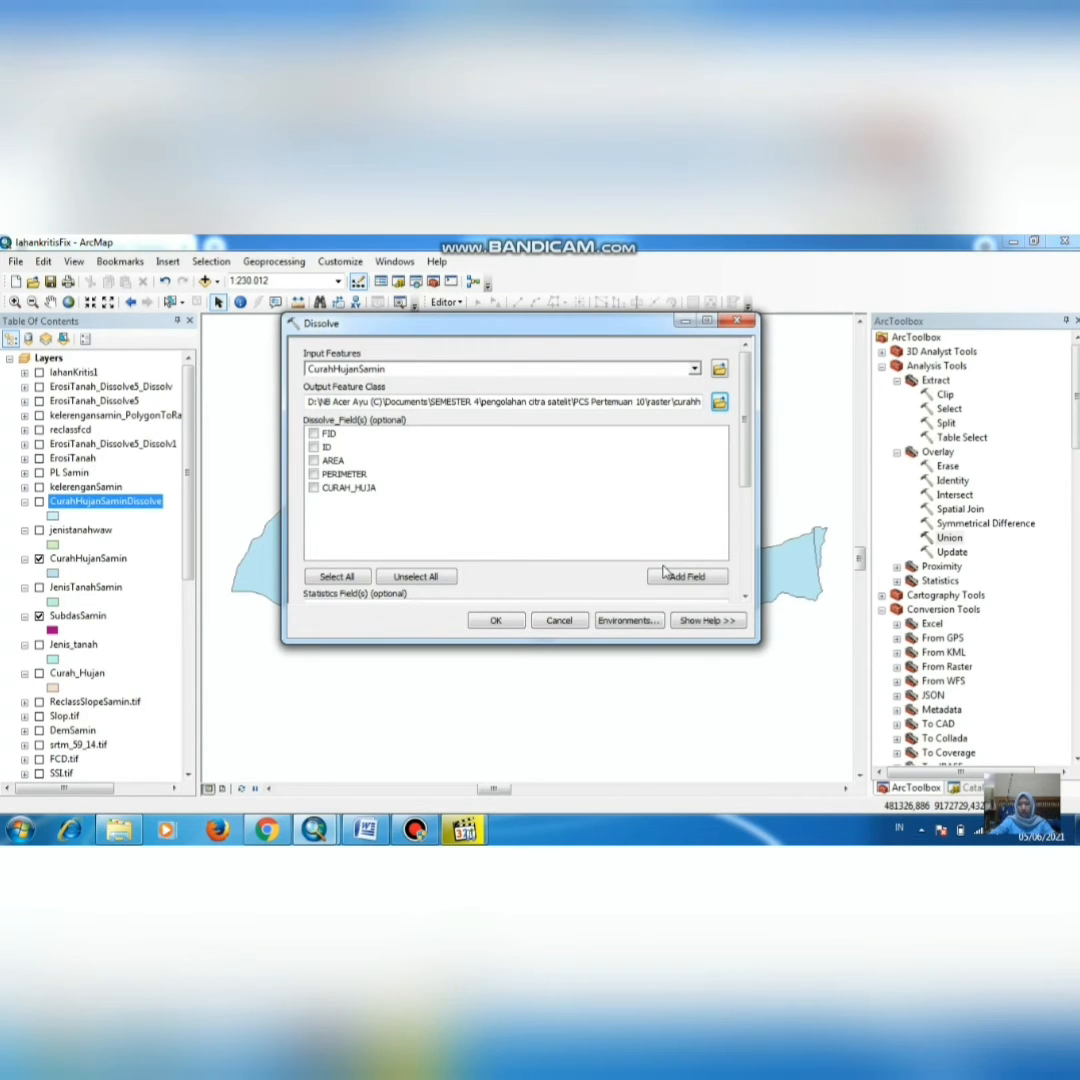
click(320, 497)
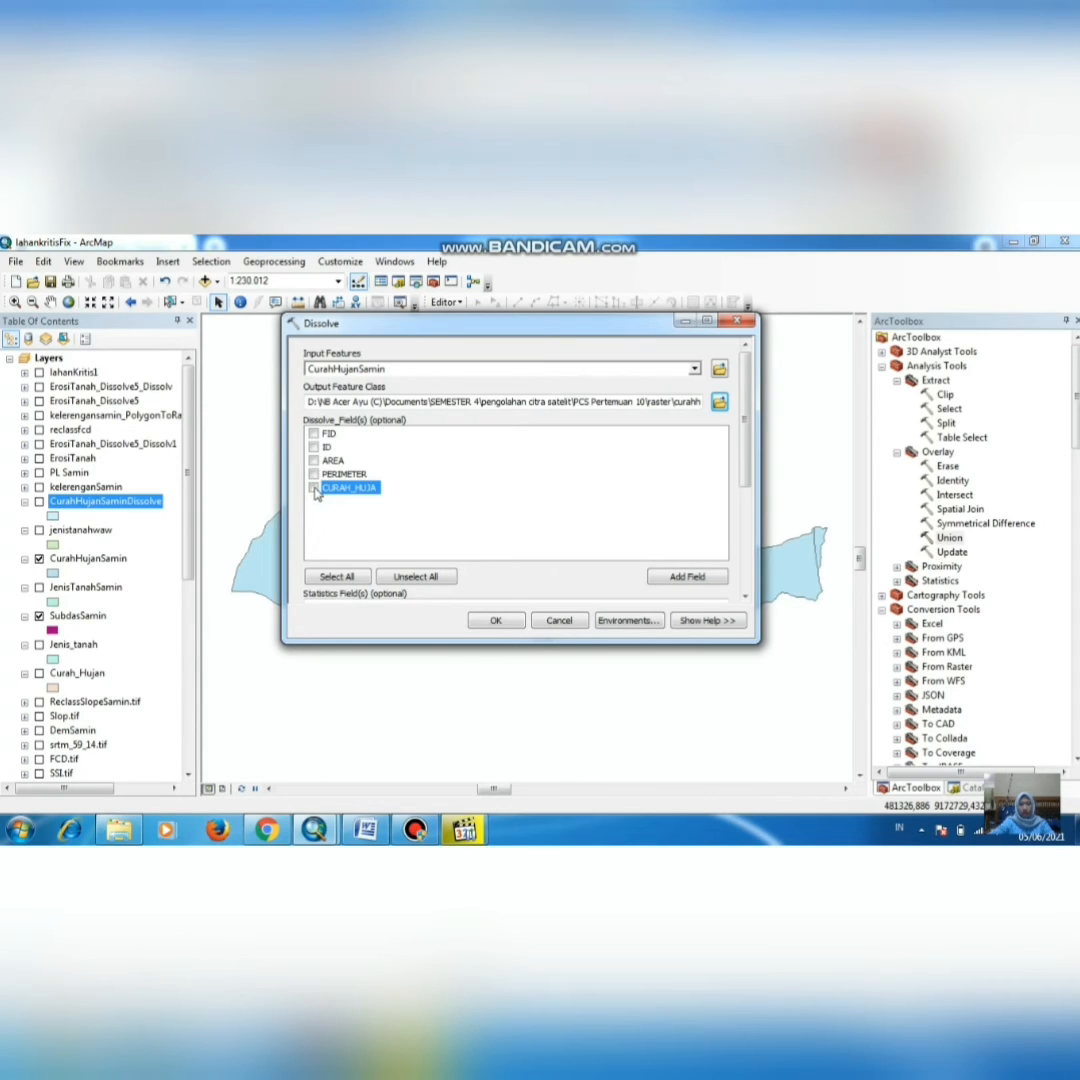
click(314, 488)
click(745, 324)
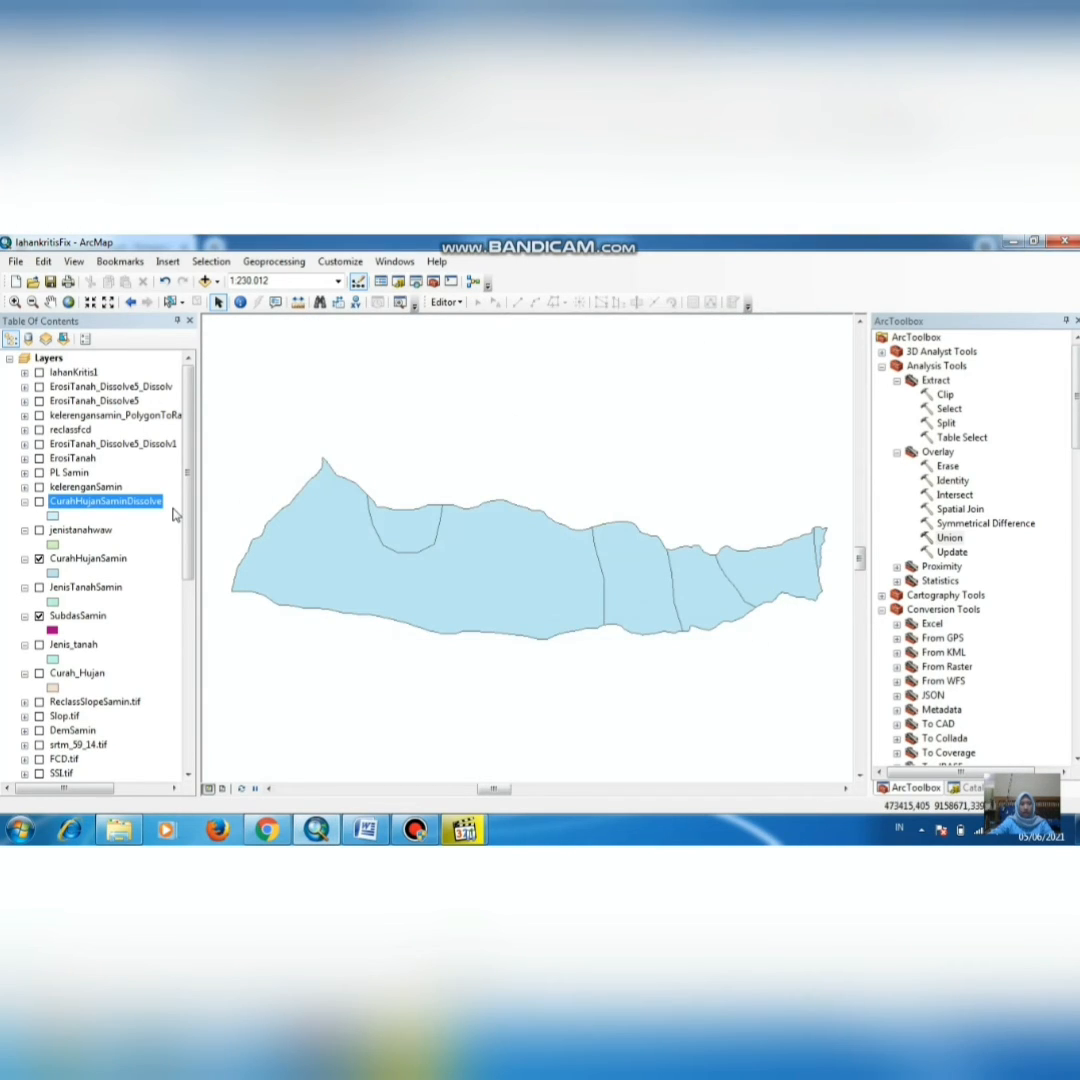
Step: Display the CurahHujanSaminDissolve layer instead of CurahHujanSamin and open its attribute table
click(39, 502)
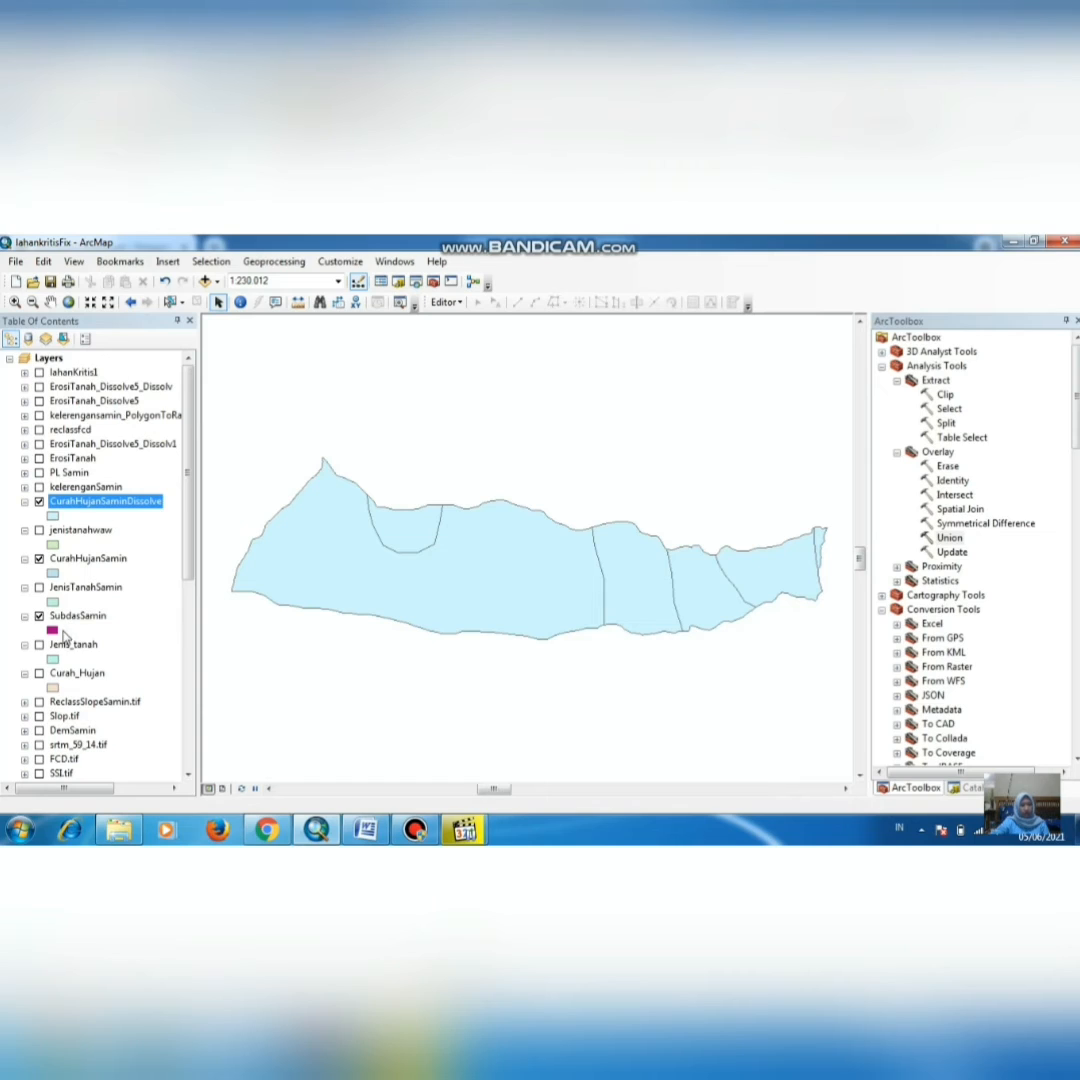
click(40, 560)
right_click(105, 510)
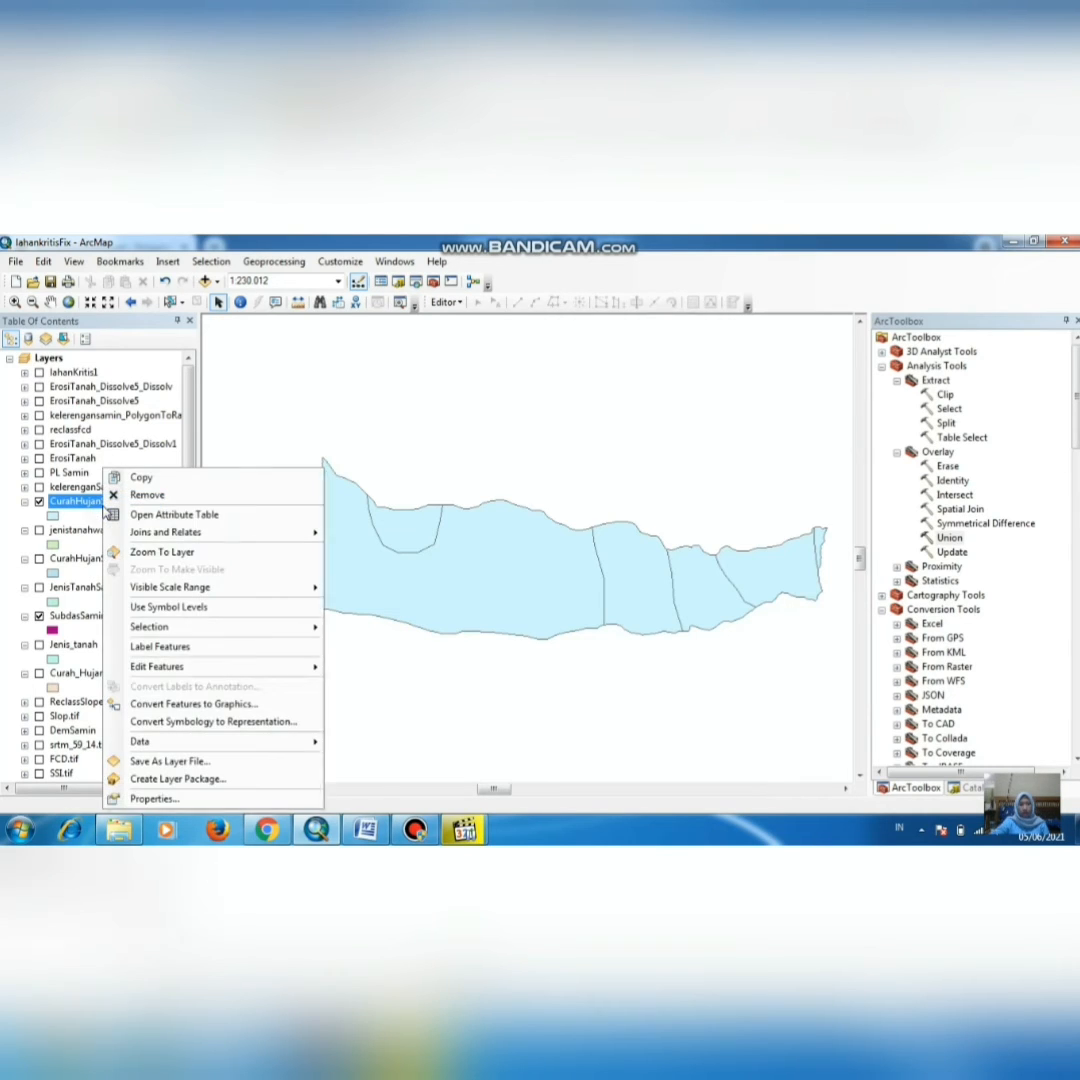
click(155, 516)
Step: Set up a new Double field named n.tengah in the attribute table, discard it, and close the table
click(25, 261)
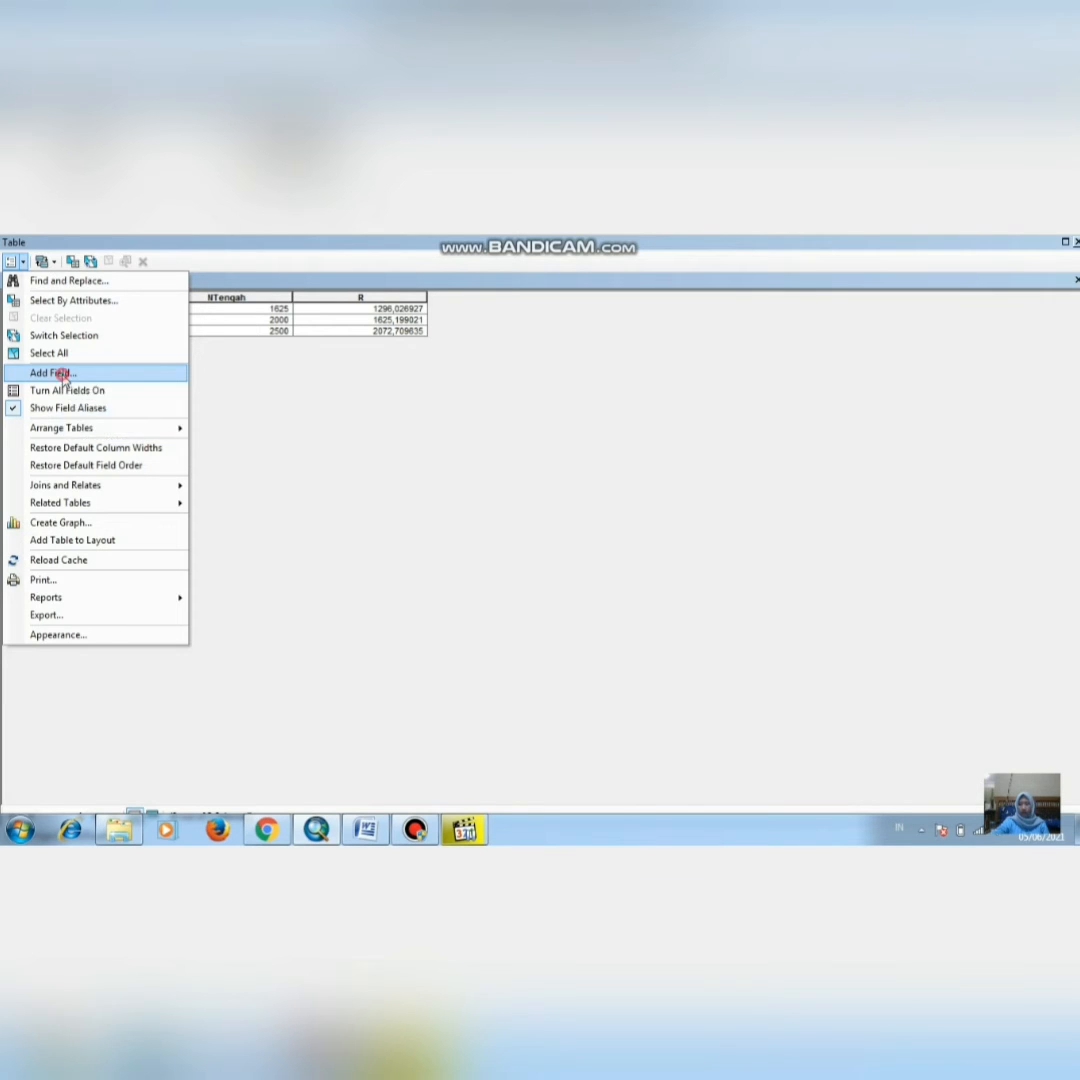
click(62, 373)
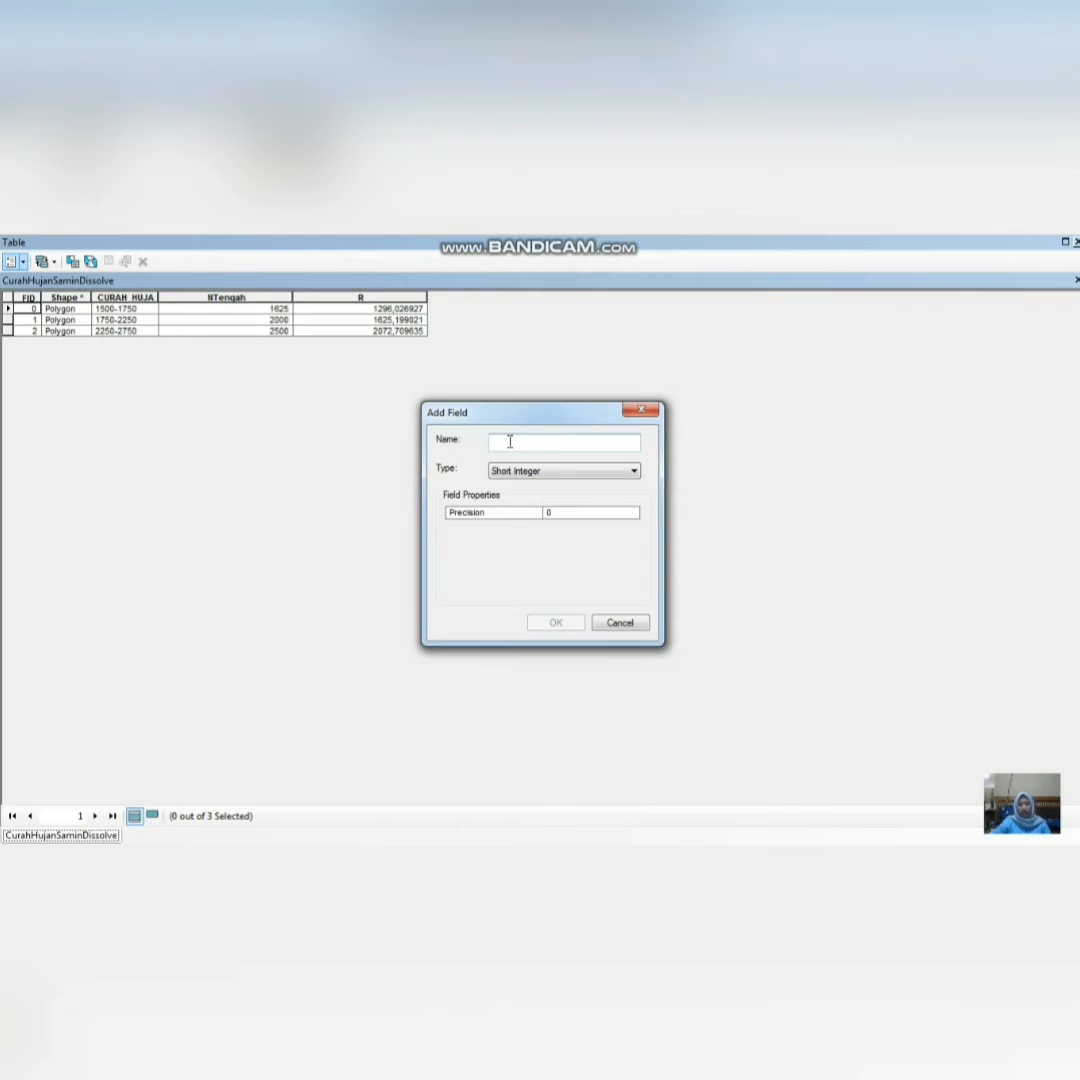
text(n.tengah)
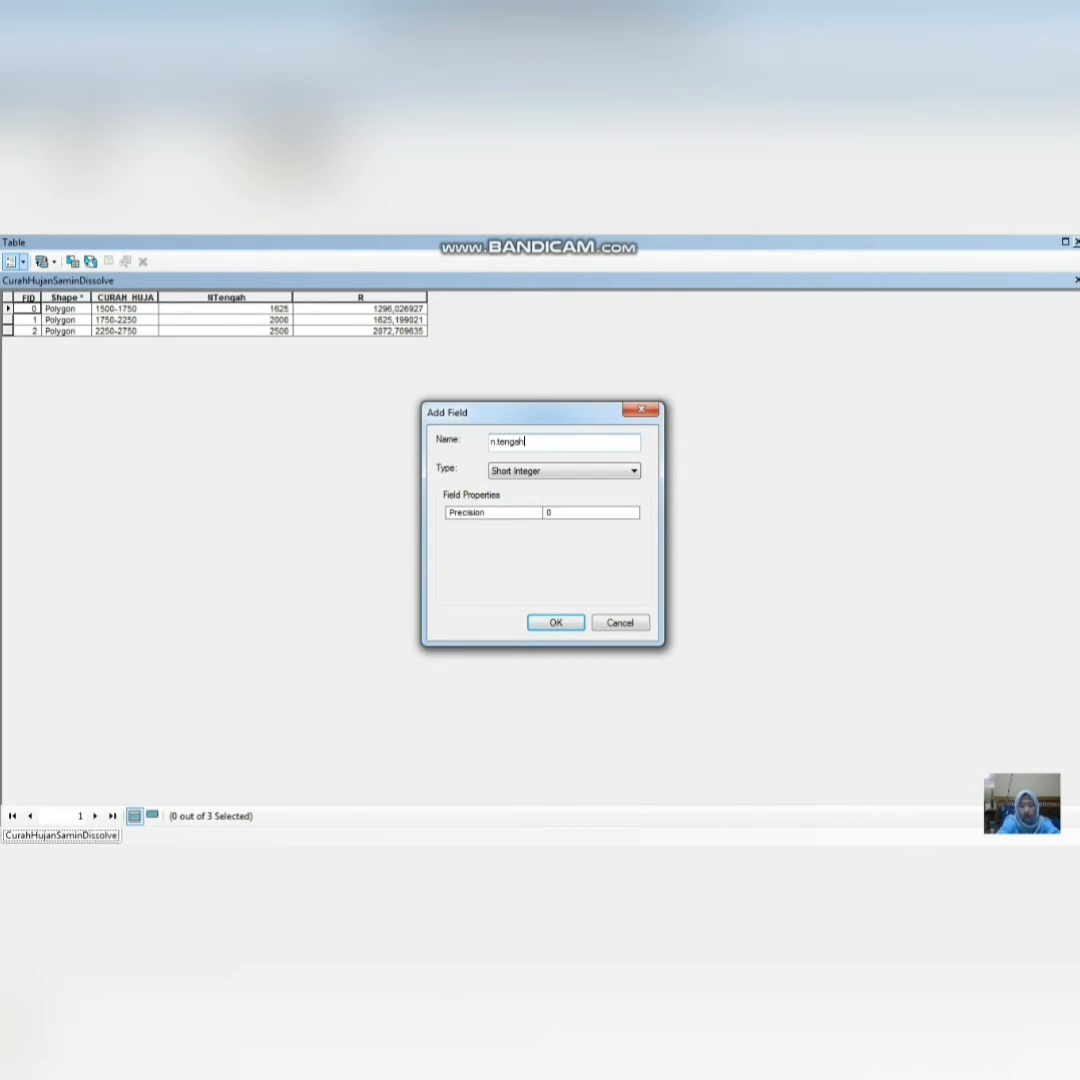
click(561, 475)
click(549, 516)
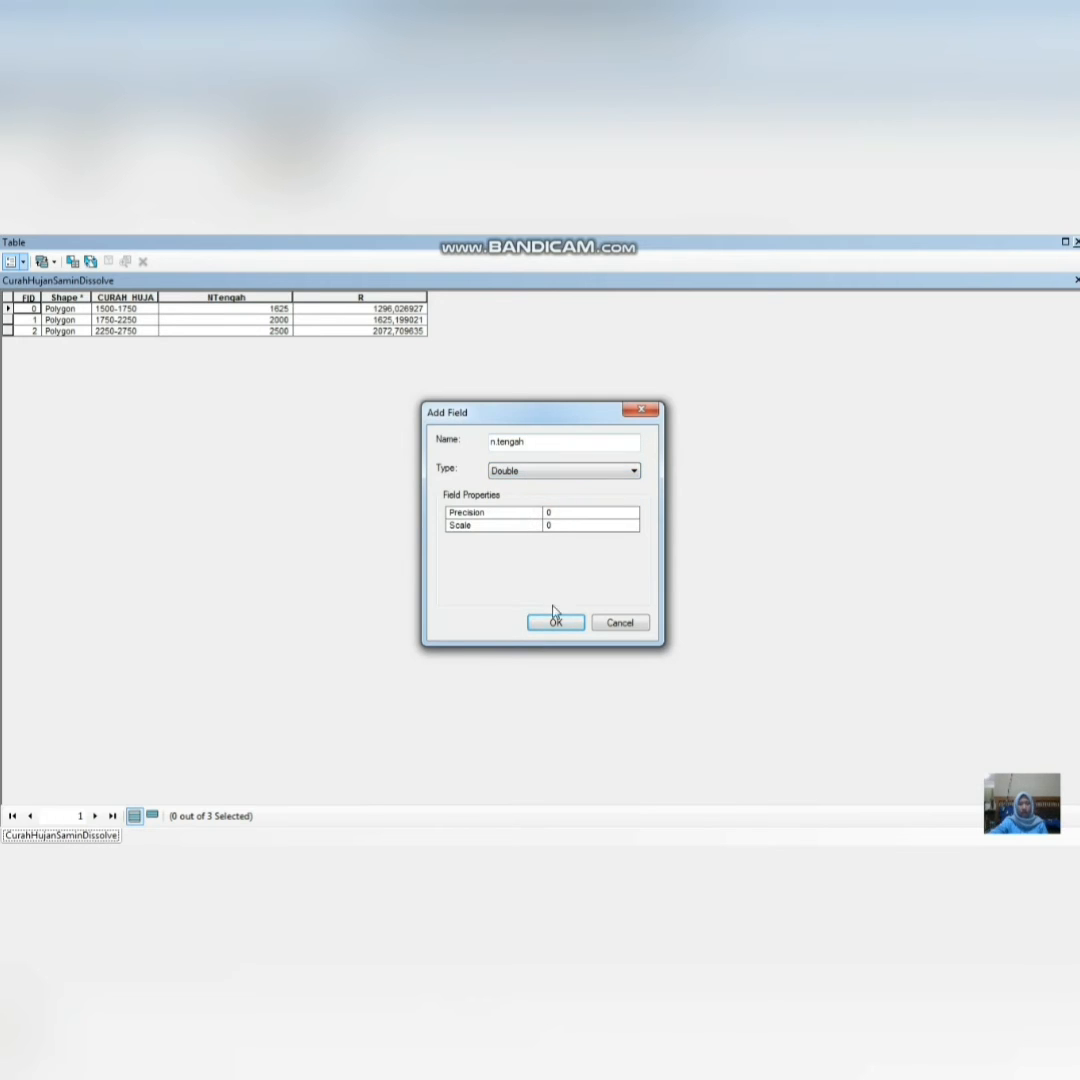
click(612, 622)
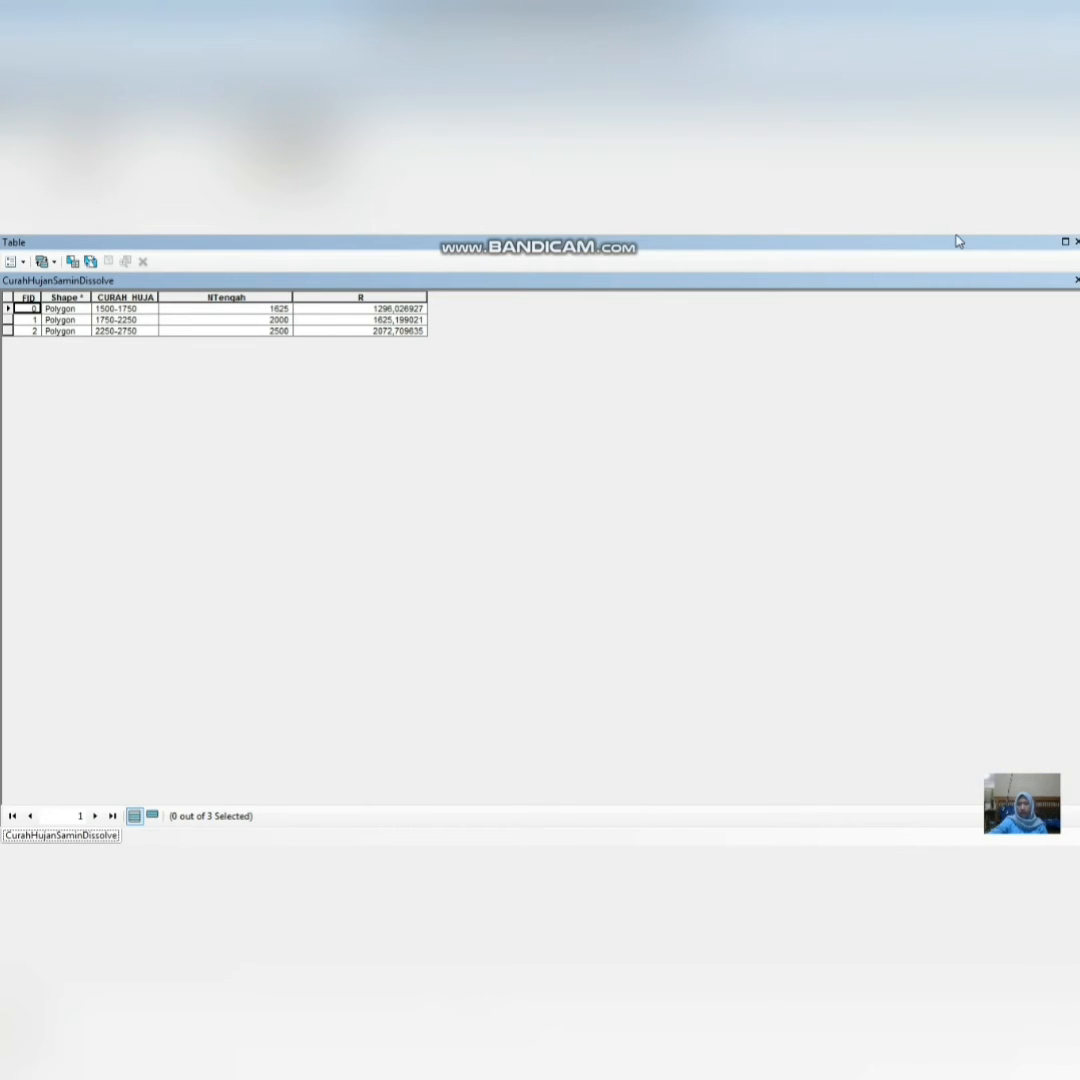
click(1076, 241)
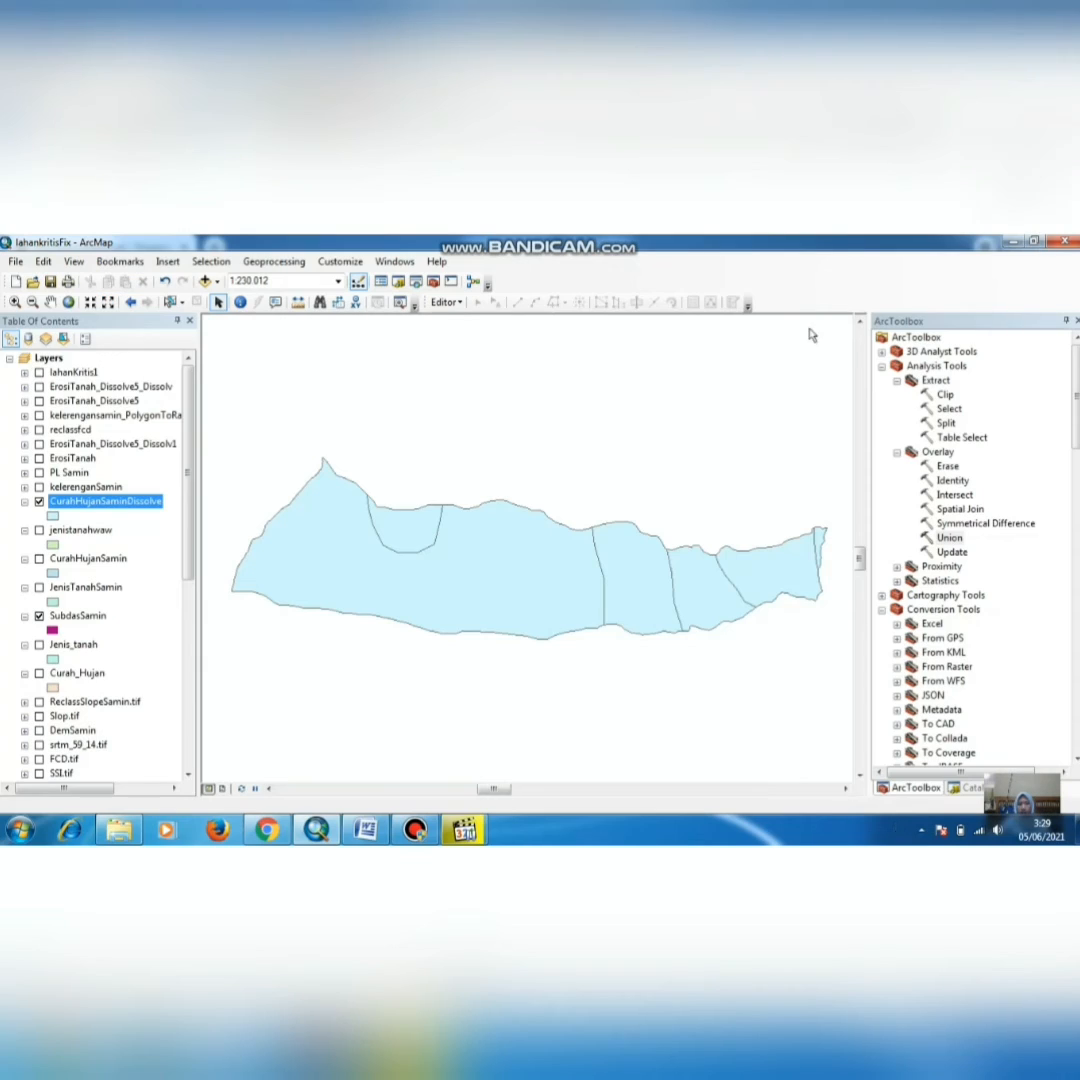
right_click(78, 505)
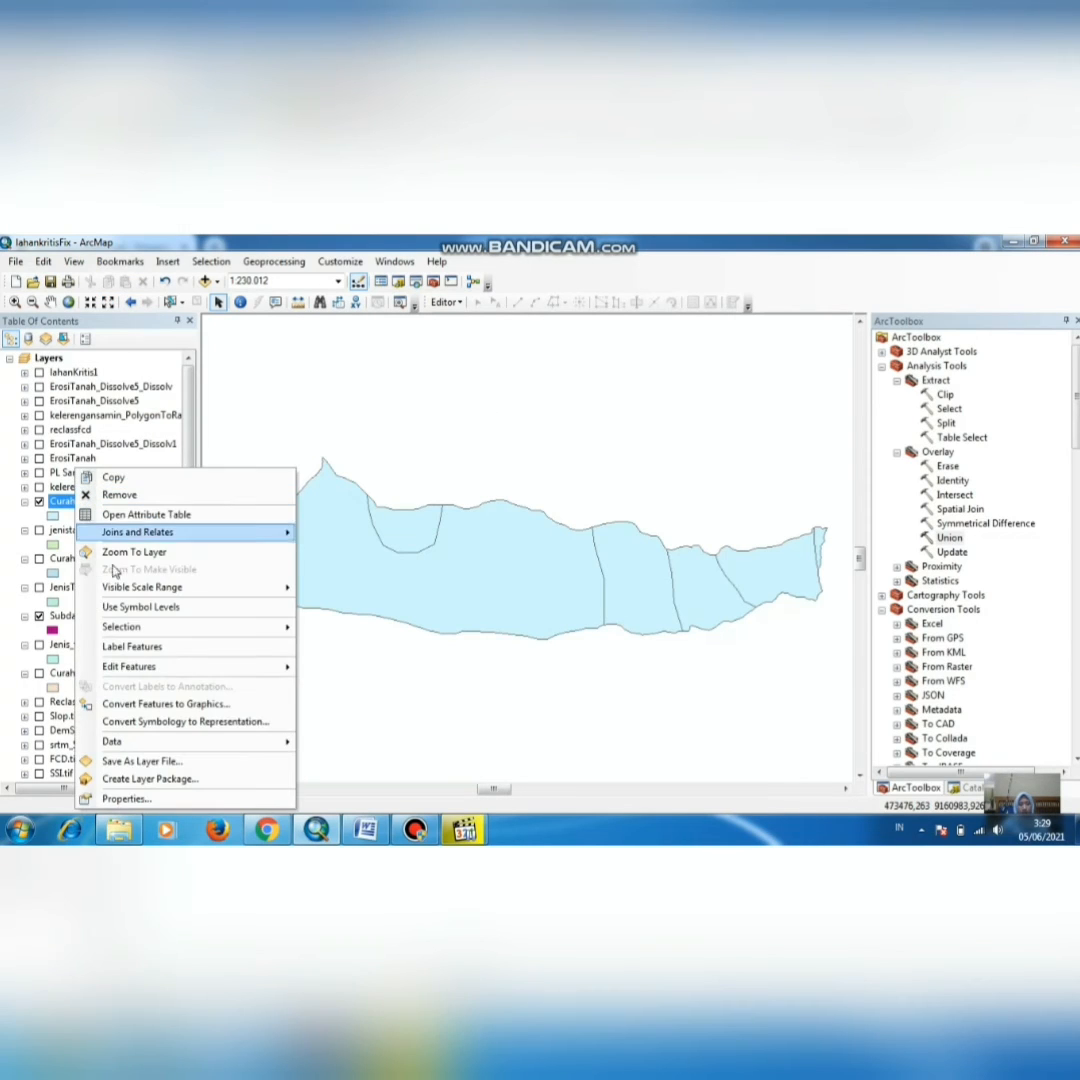
mouse_move(240, 673)
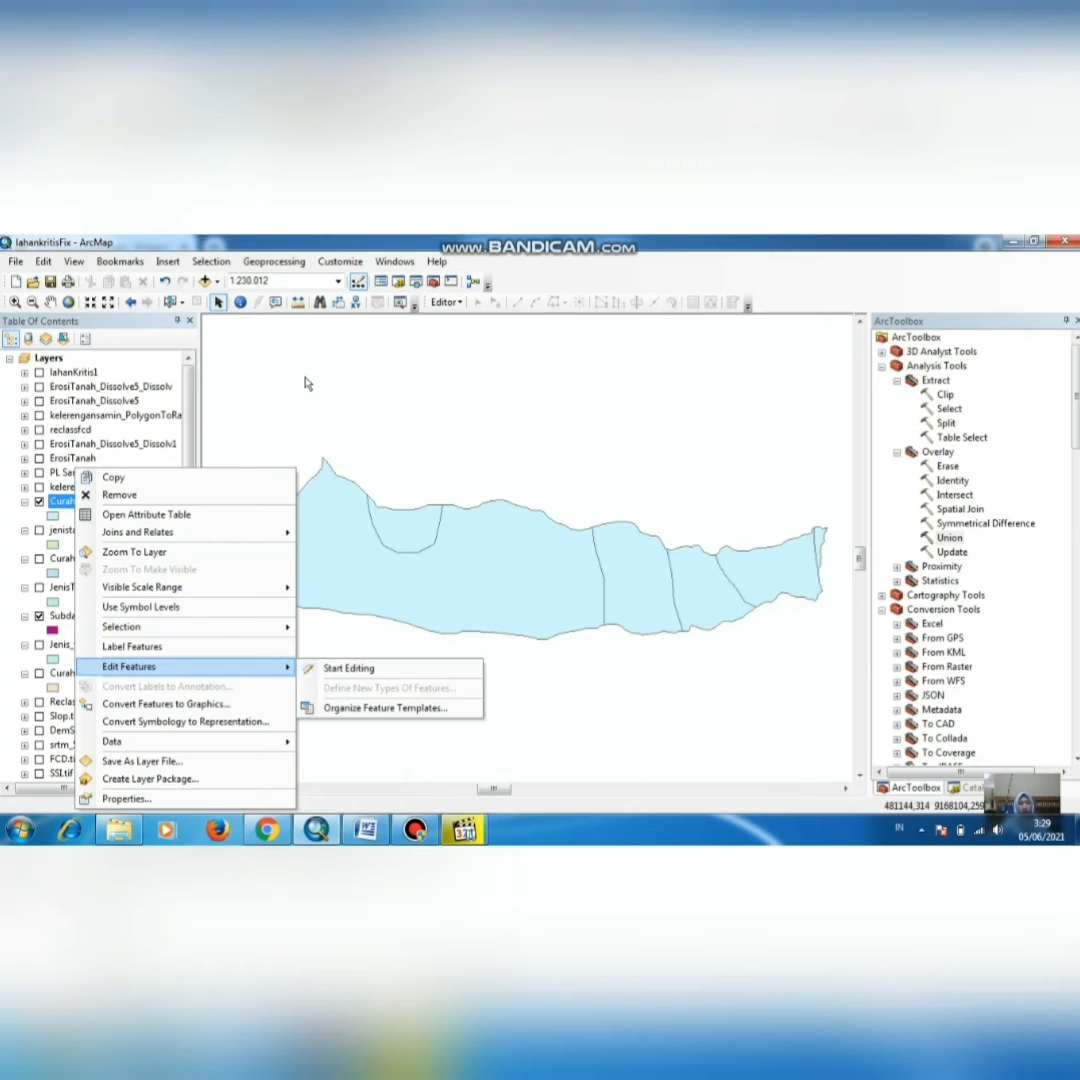
click(110, 514)
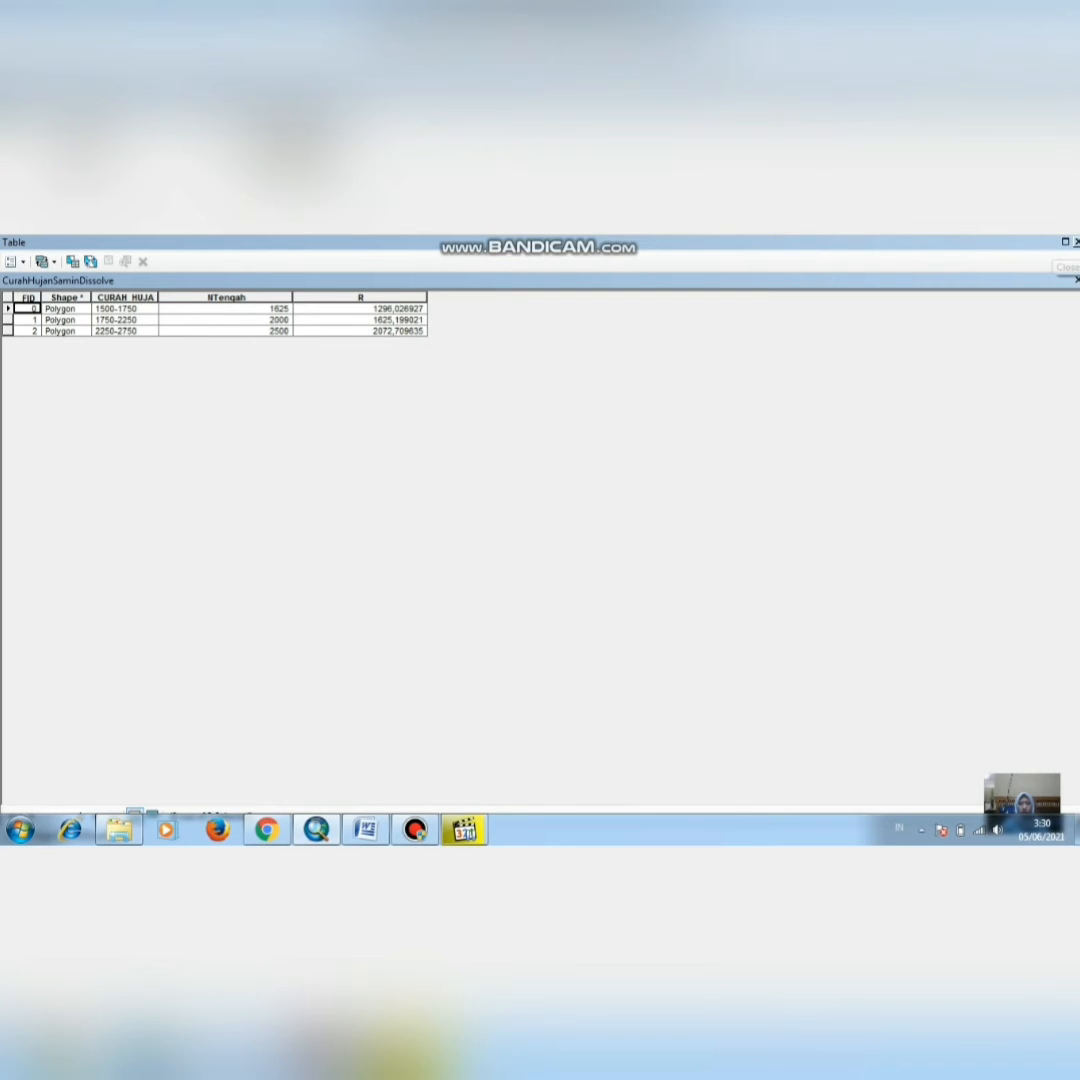
click(1076, 241)
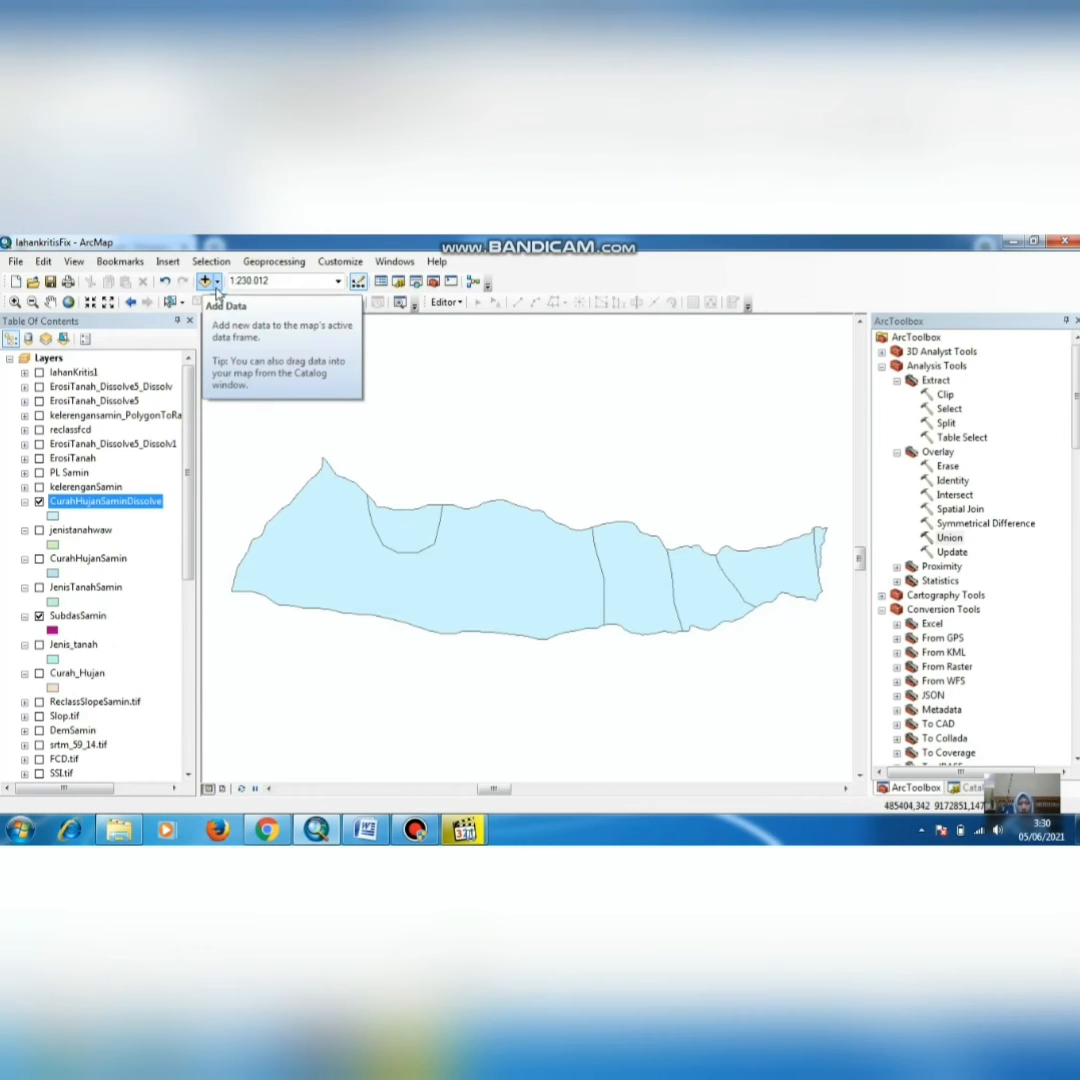
click(457, 305)
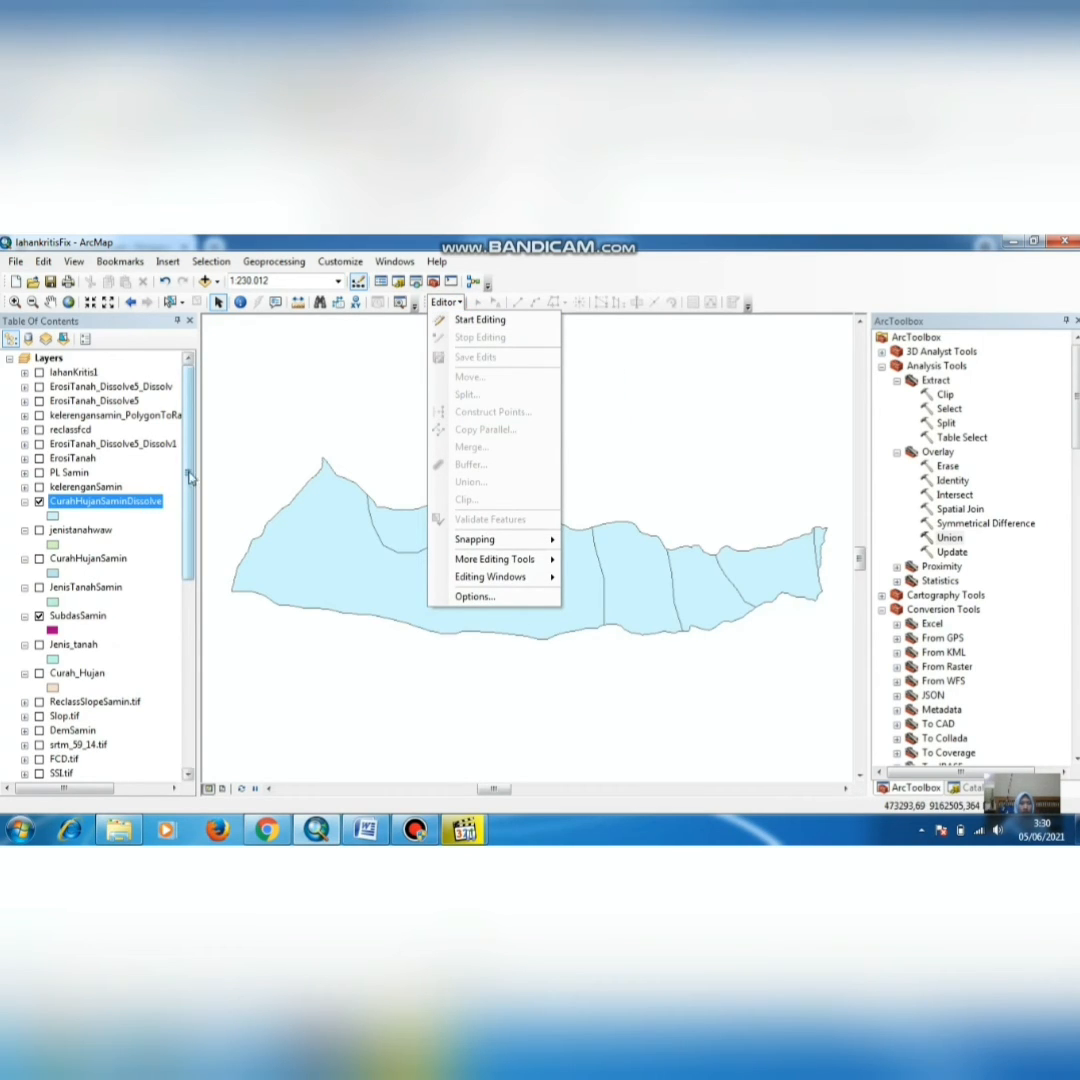
click(155, 488)
Step: Reopen the CurahHujanSaminDissolve attribute table, set up a new Double field named r, and discard it
right_click(122, 505)
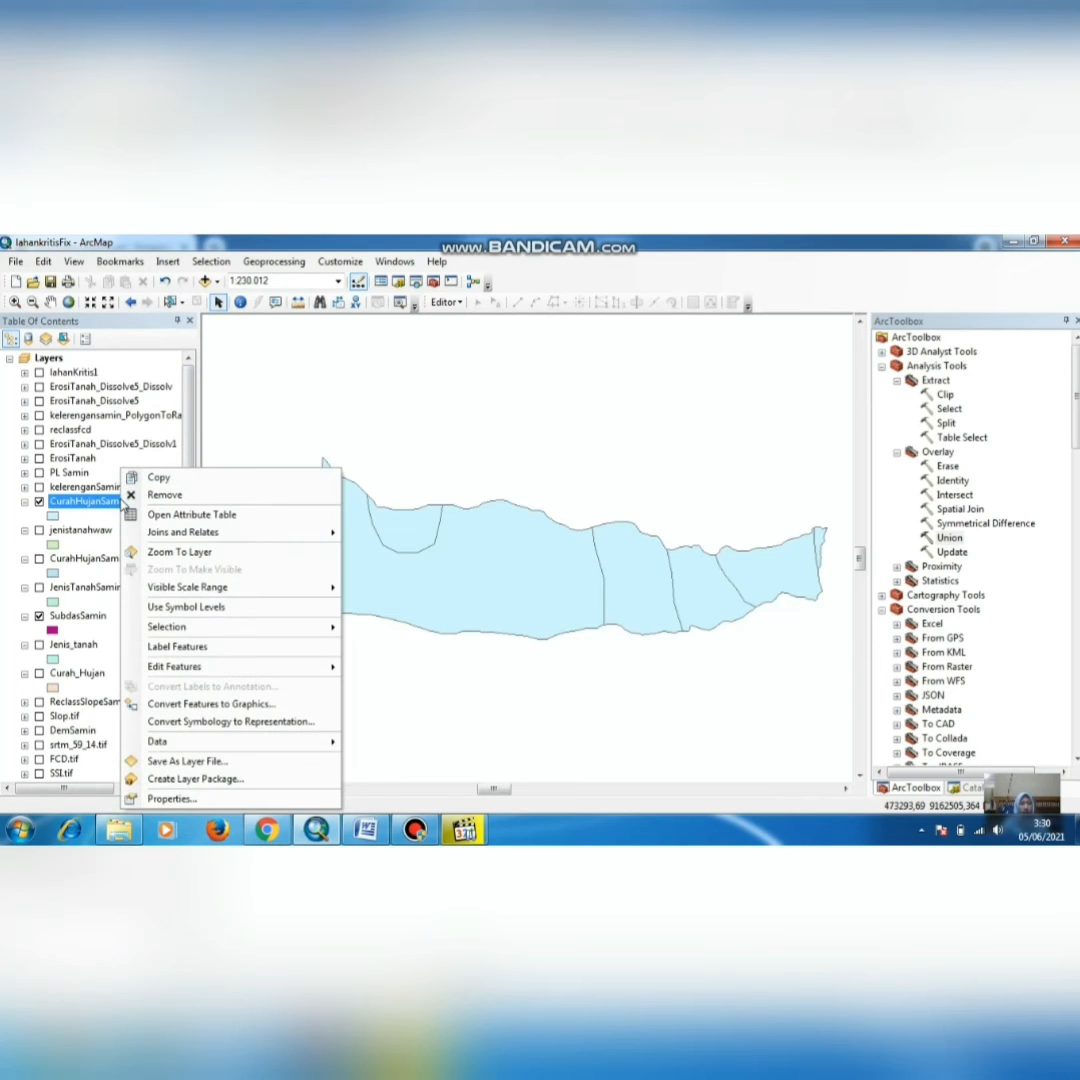
click(166, 517)
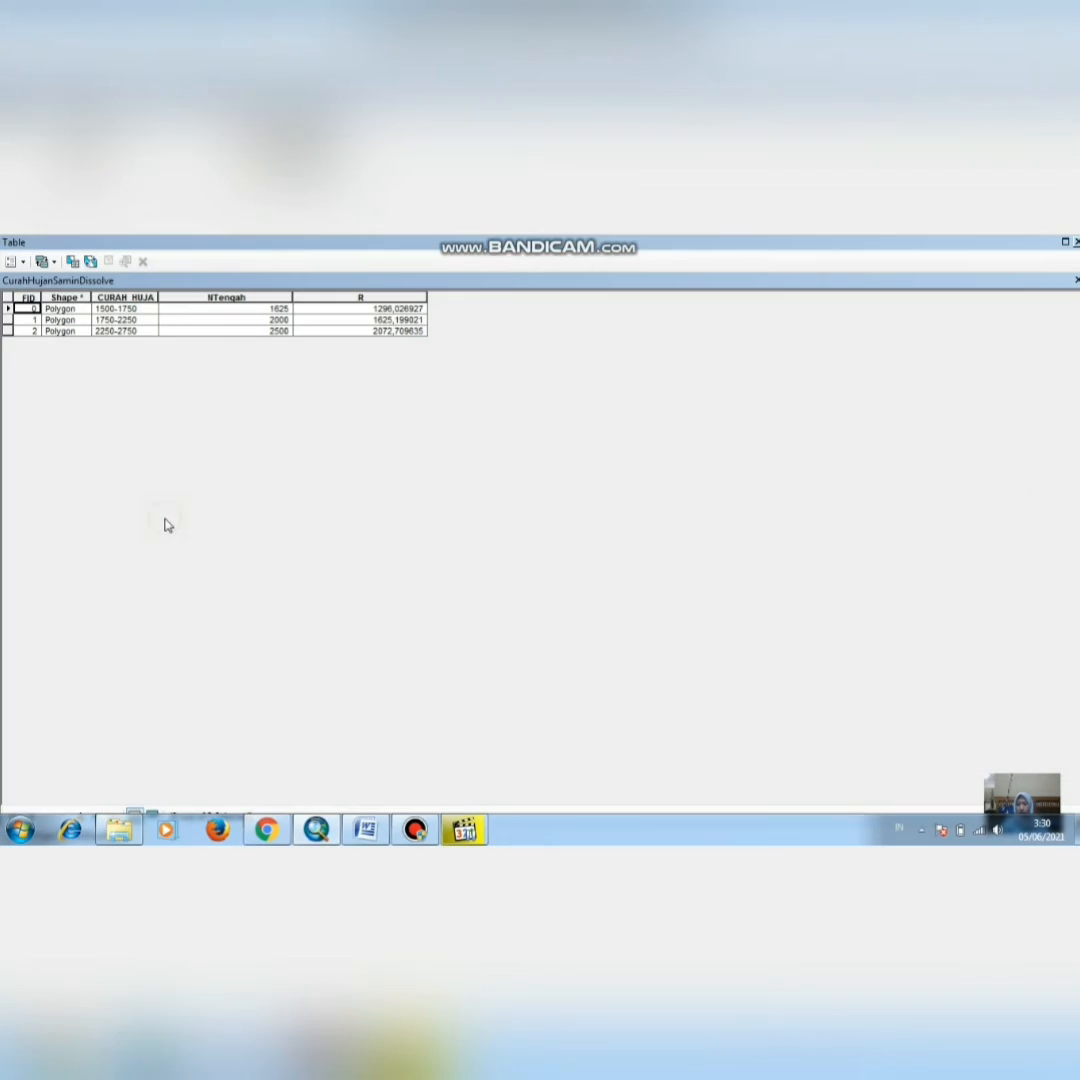
click(24, 265)
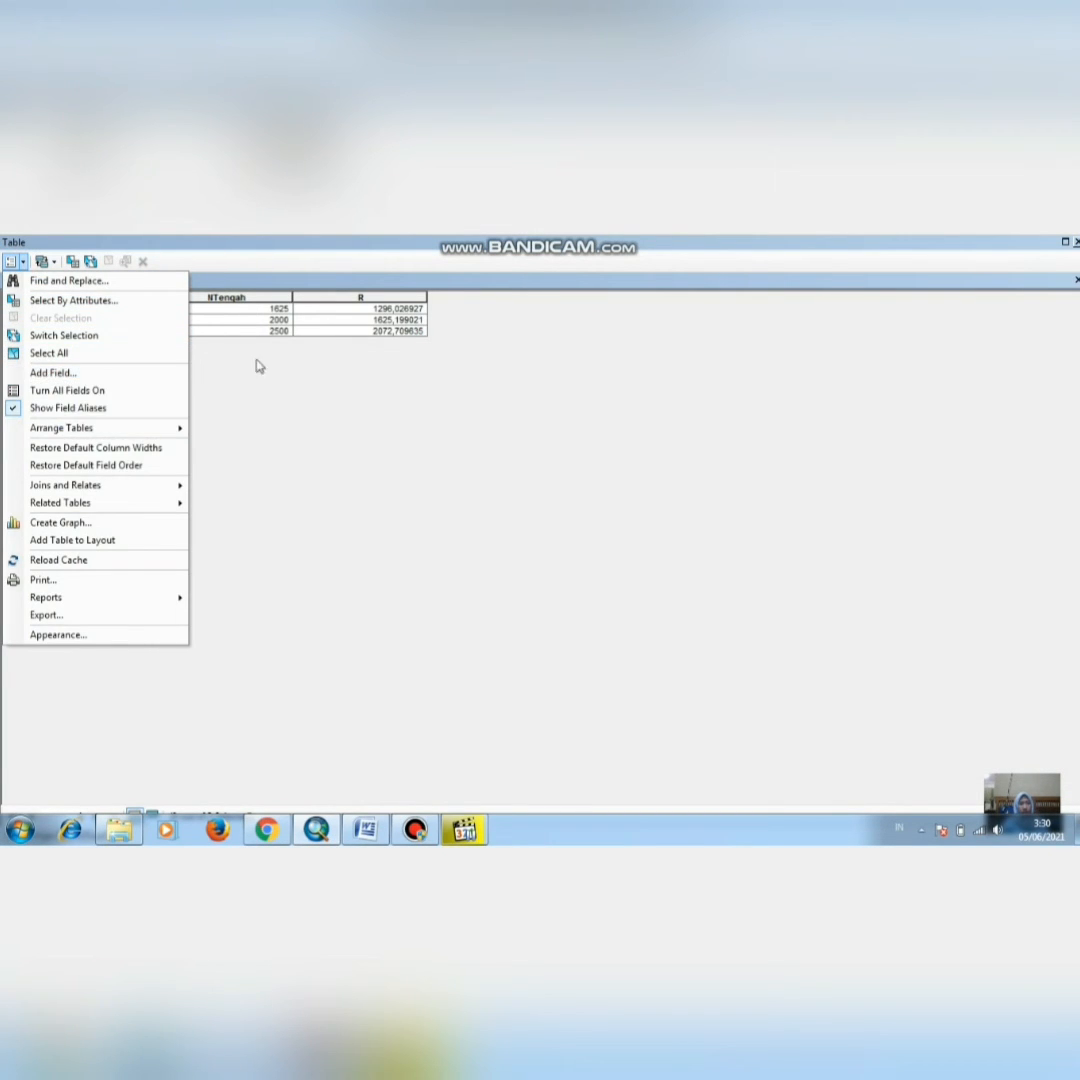
click(334, 393)
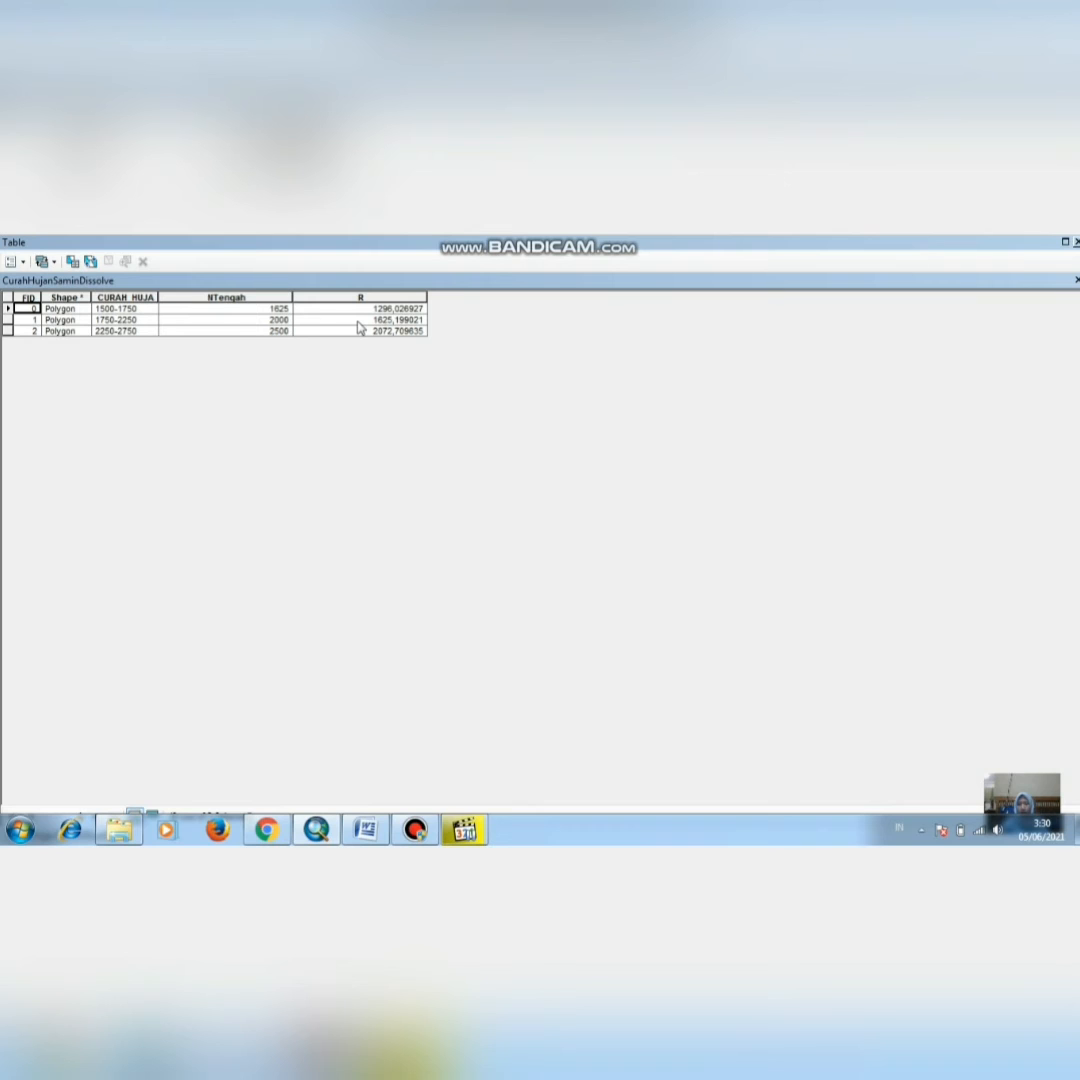
click(11, 261)
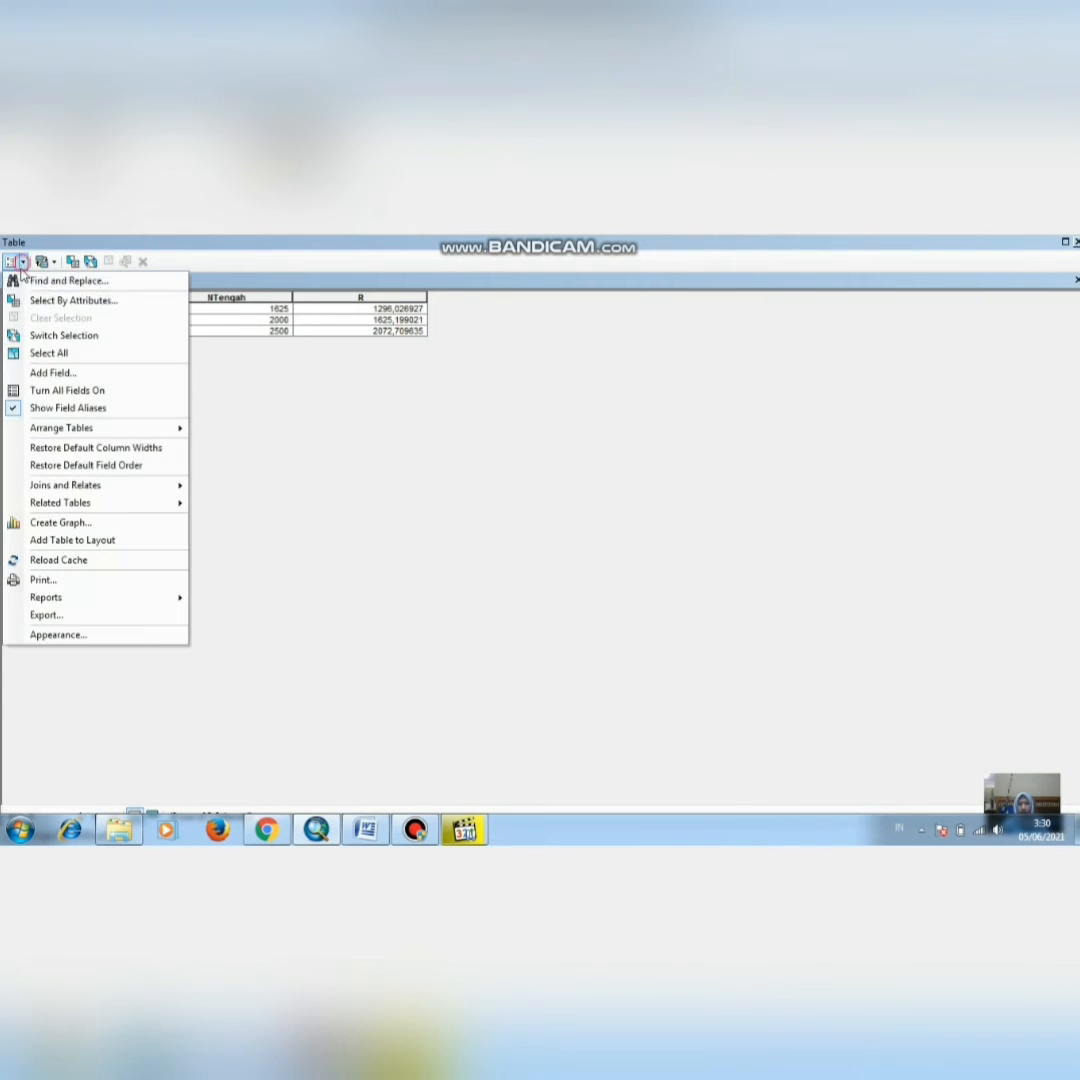
click(55, 372)
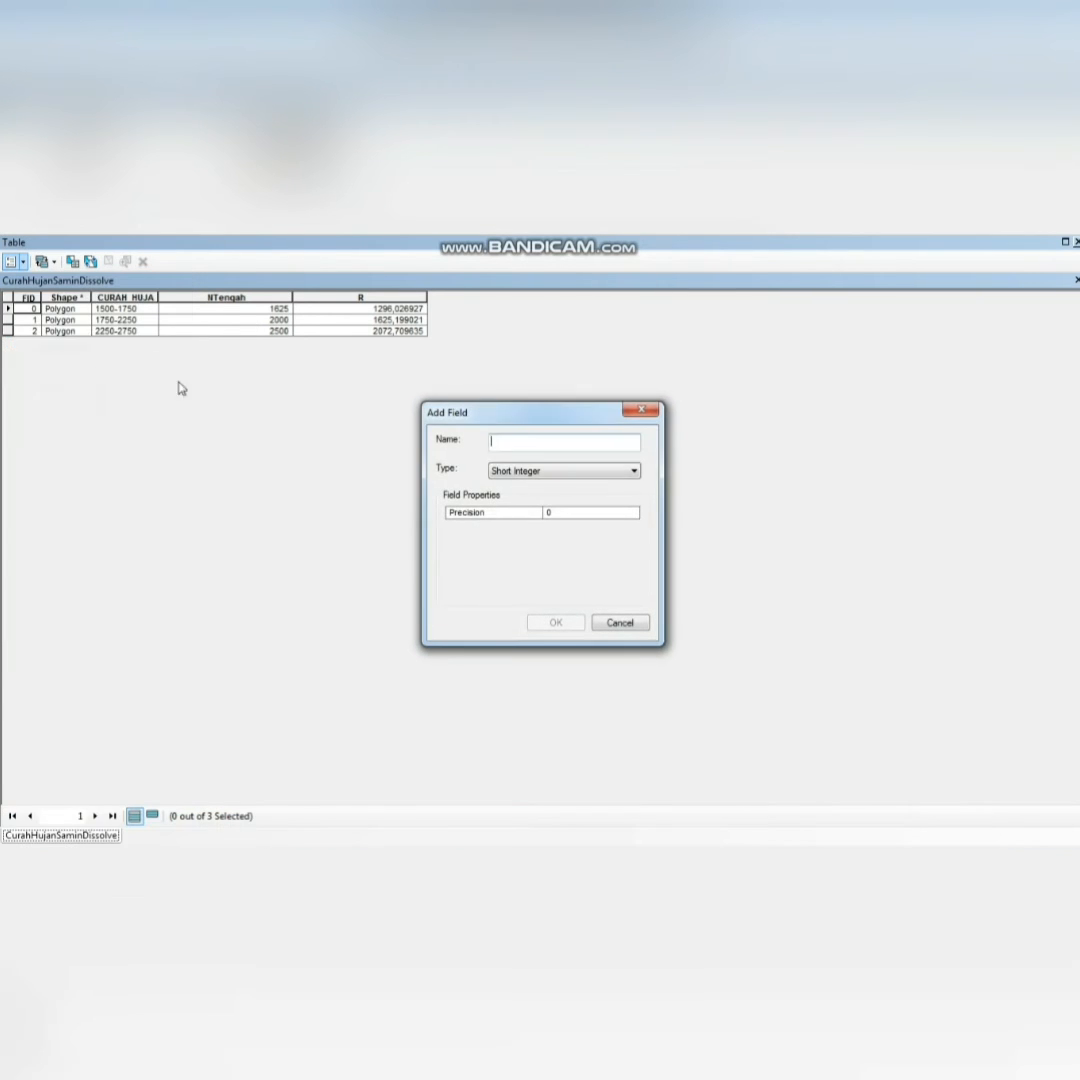
click(543, 471)
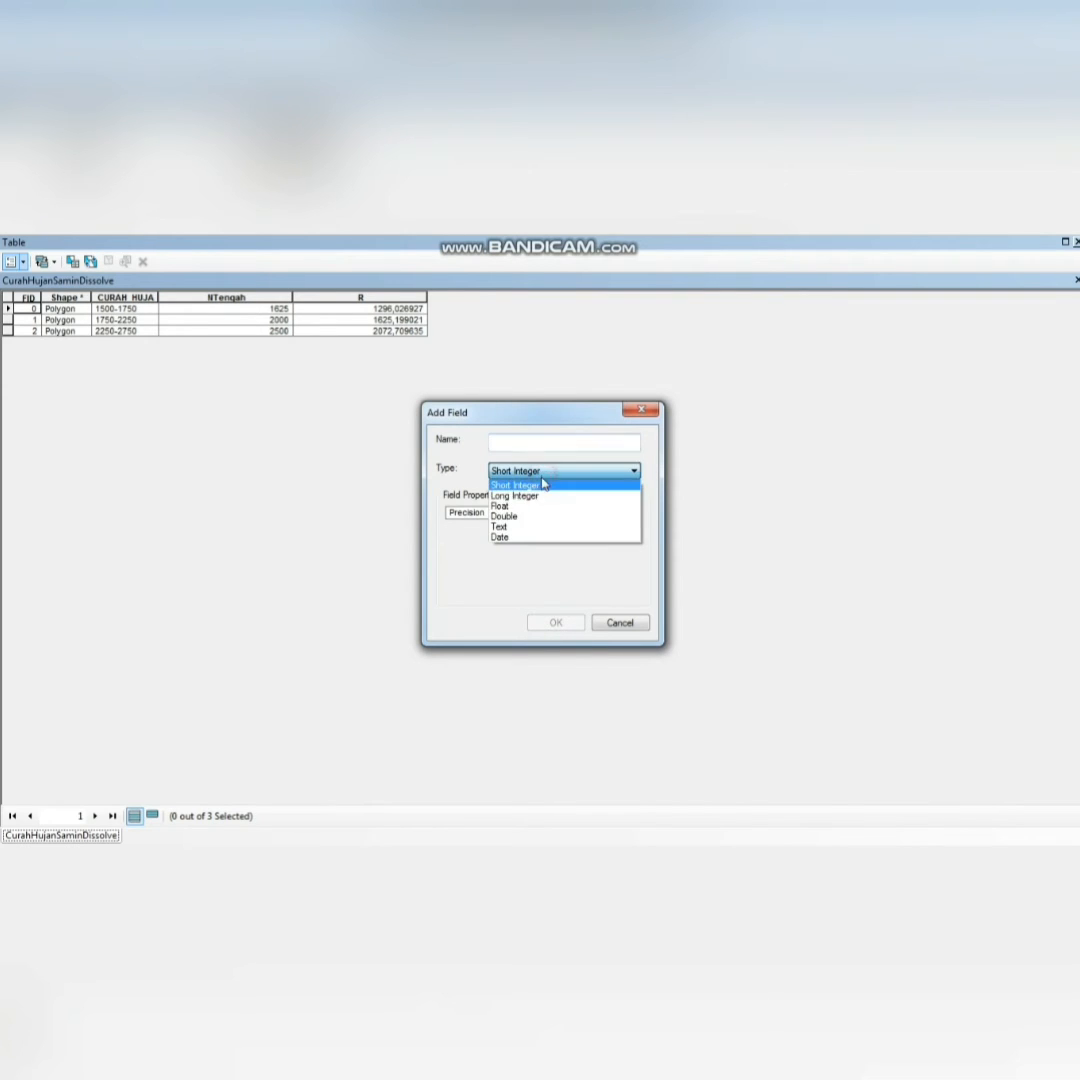
click(533, 518)
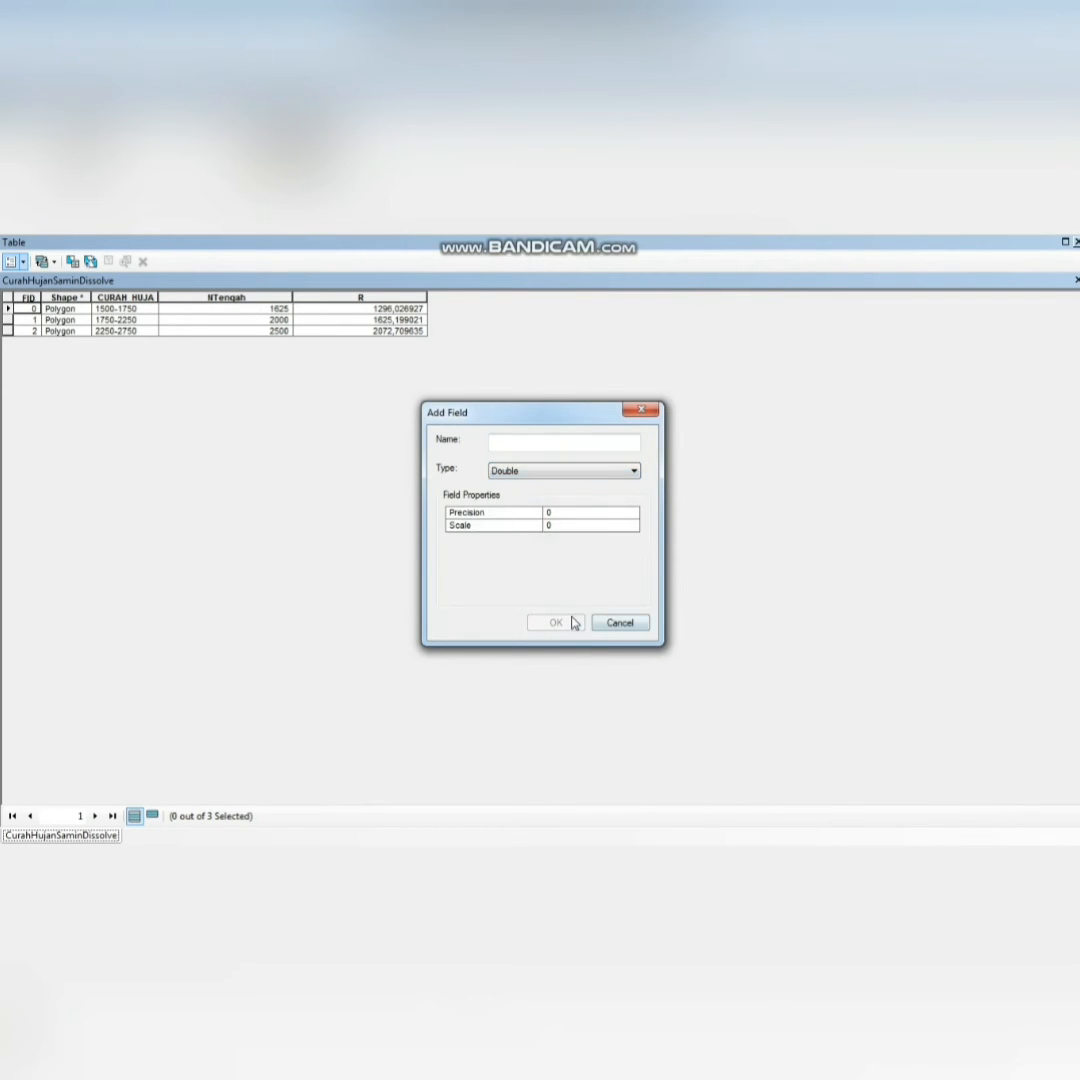
click(529, 447)
text(r)
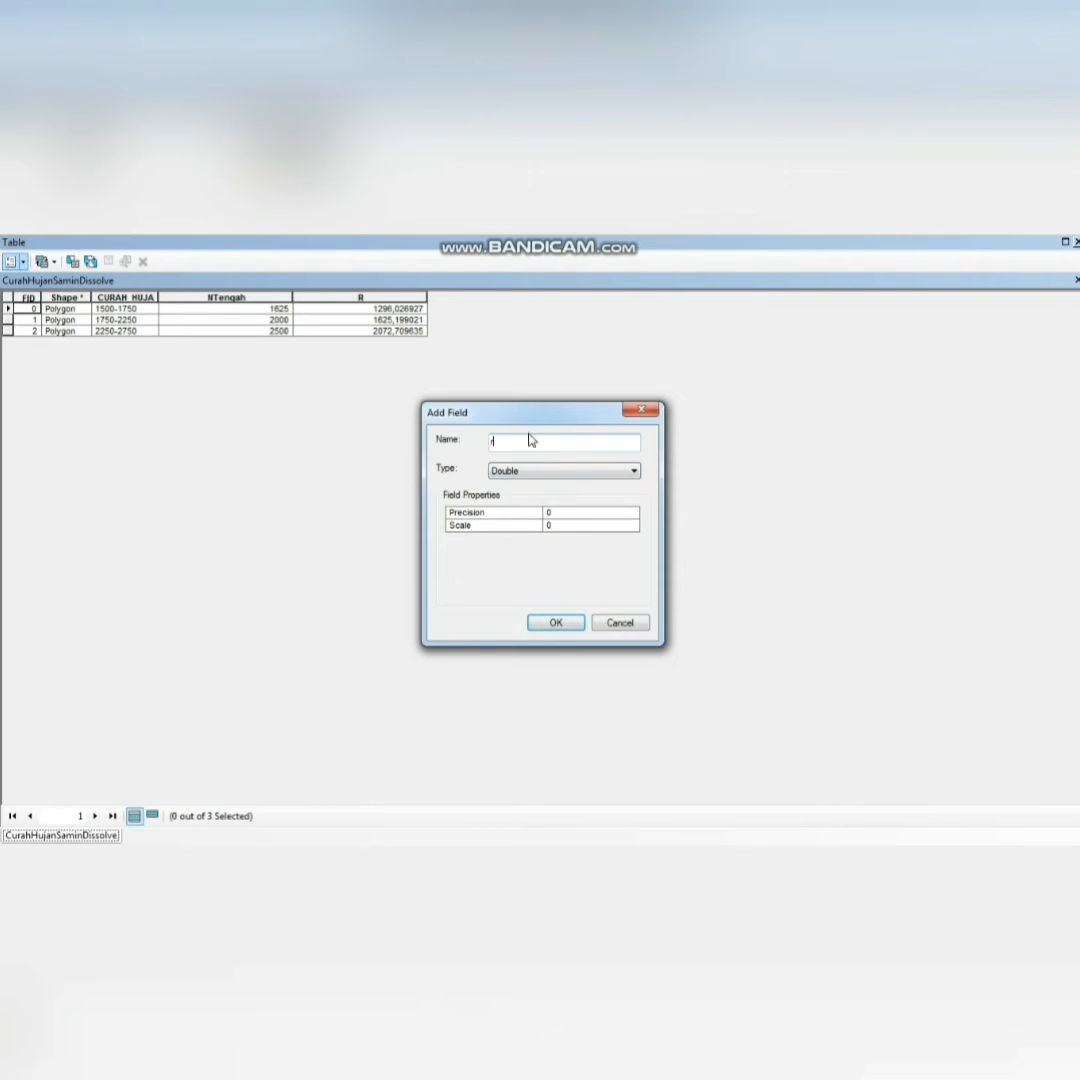
click(641, 412)
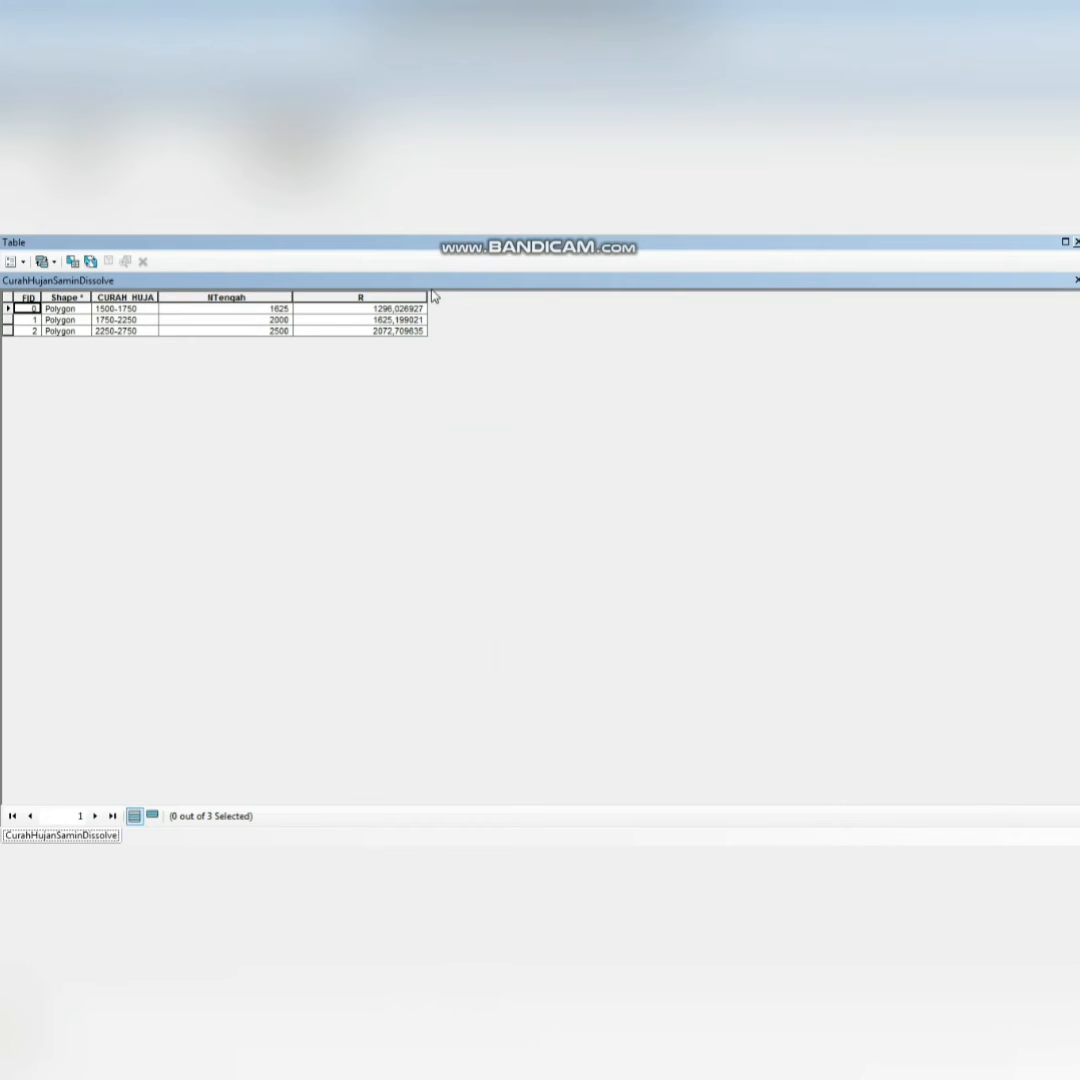
Step: Calculate the R field of CurahHujanSaminDissolve as 0.41* [NTengah]^1,09 outside an edit session and close the attribute table
click(368, 298)
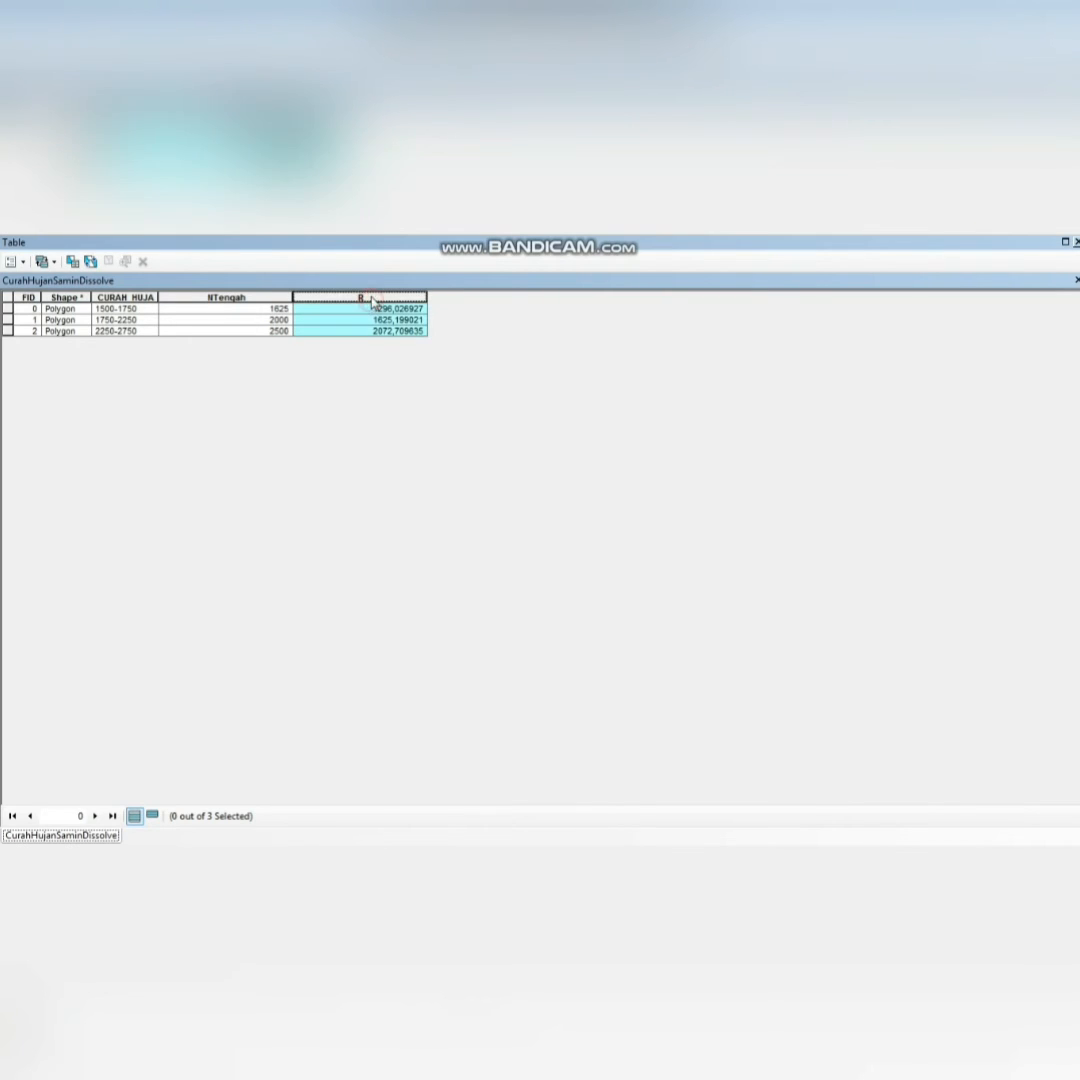
right_click(370, 297)
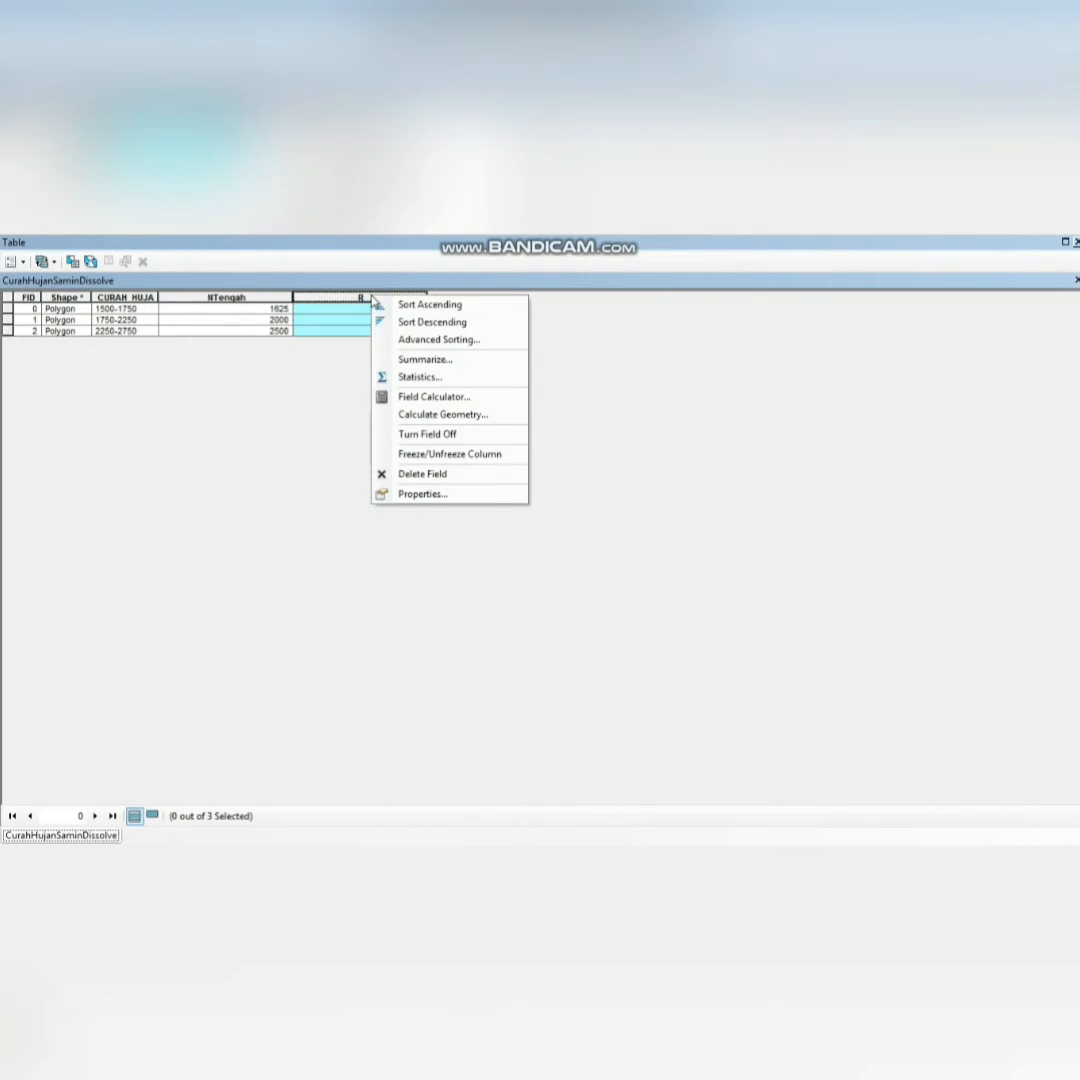
click(432, 396)
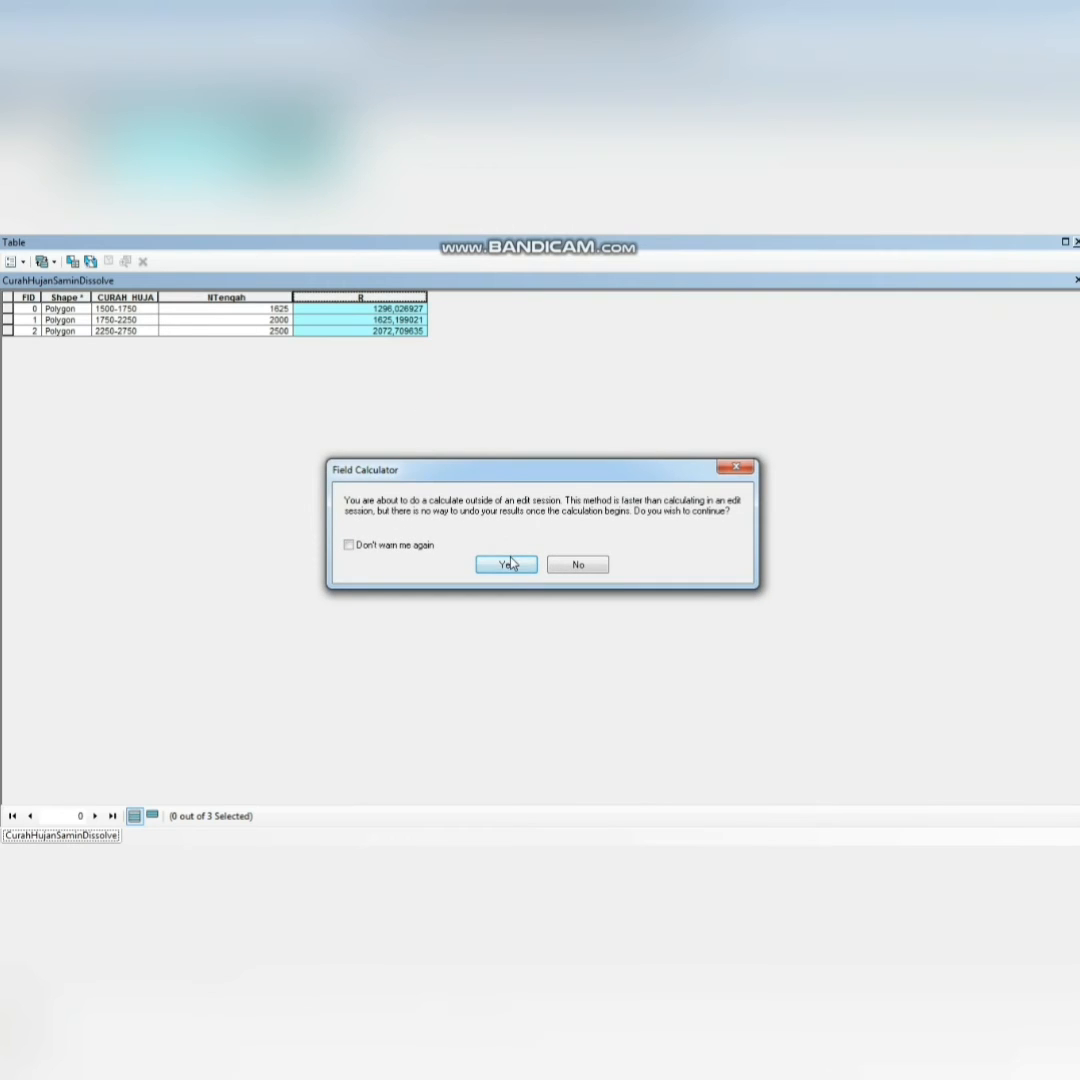
click(506, 564)
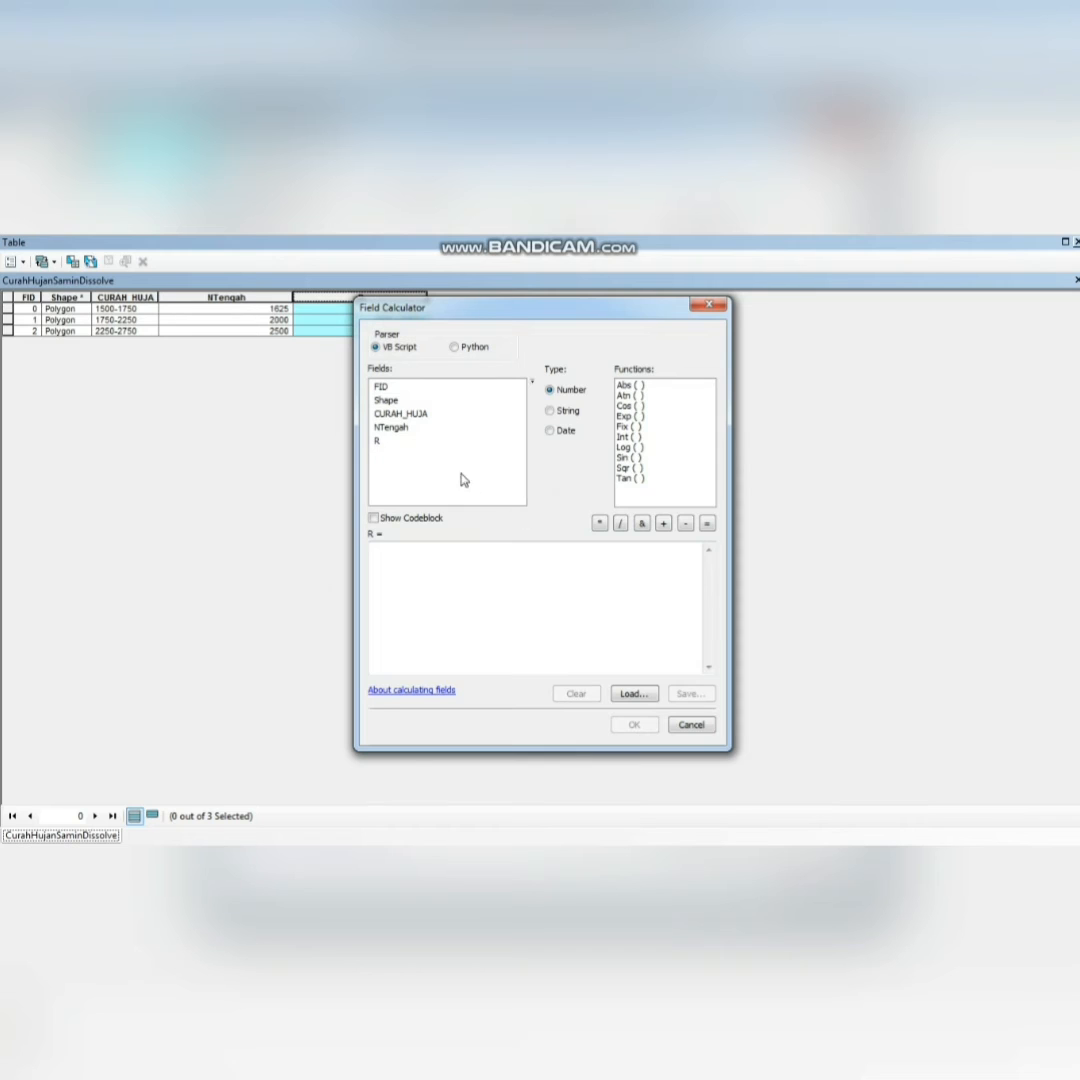
click(434, 566)
text(0)
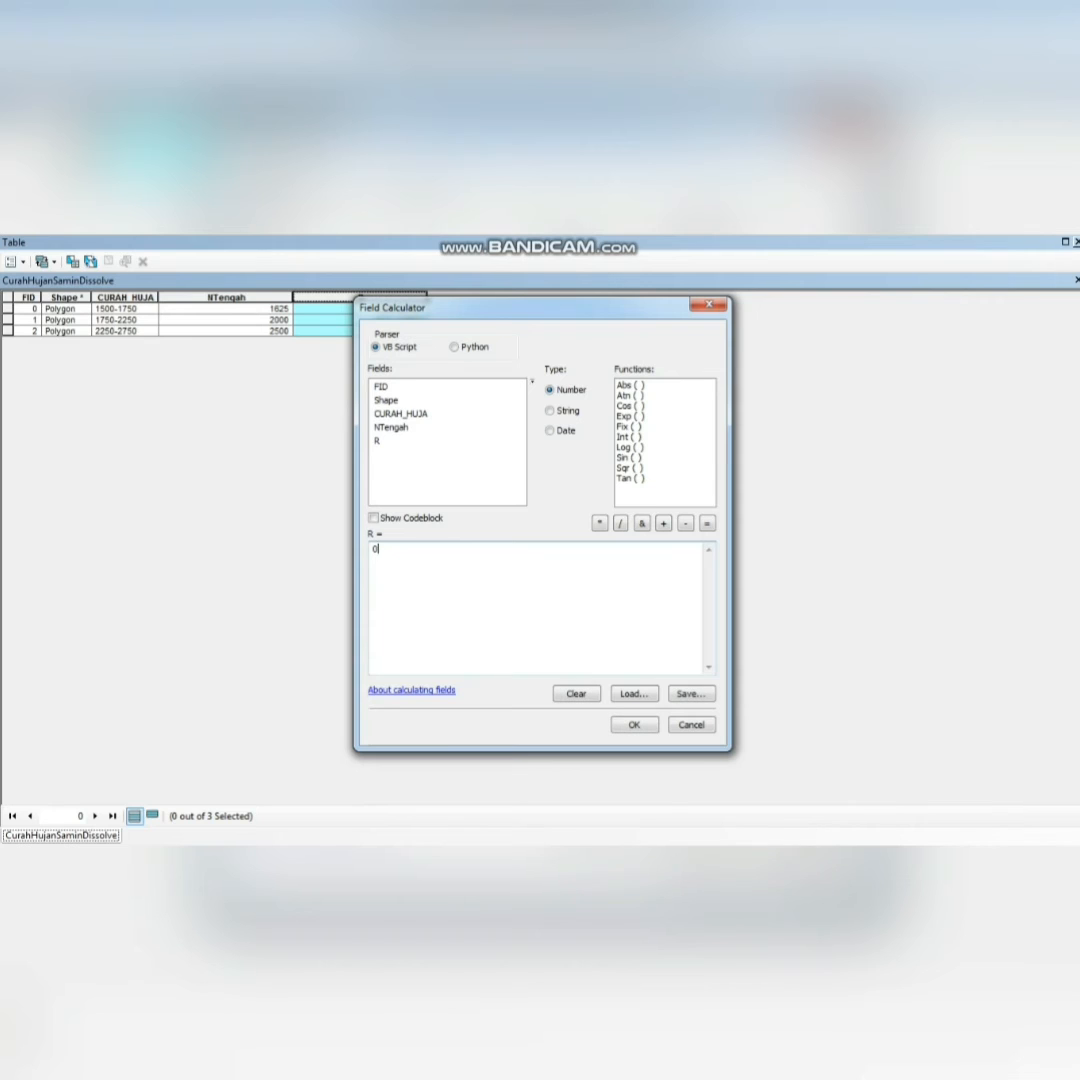
text(.41)
text(*)
double_click(384, 429)
text(^1)
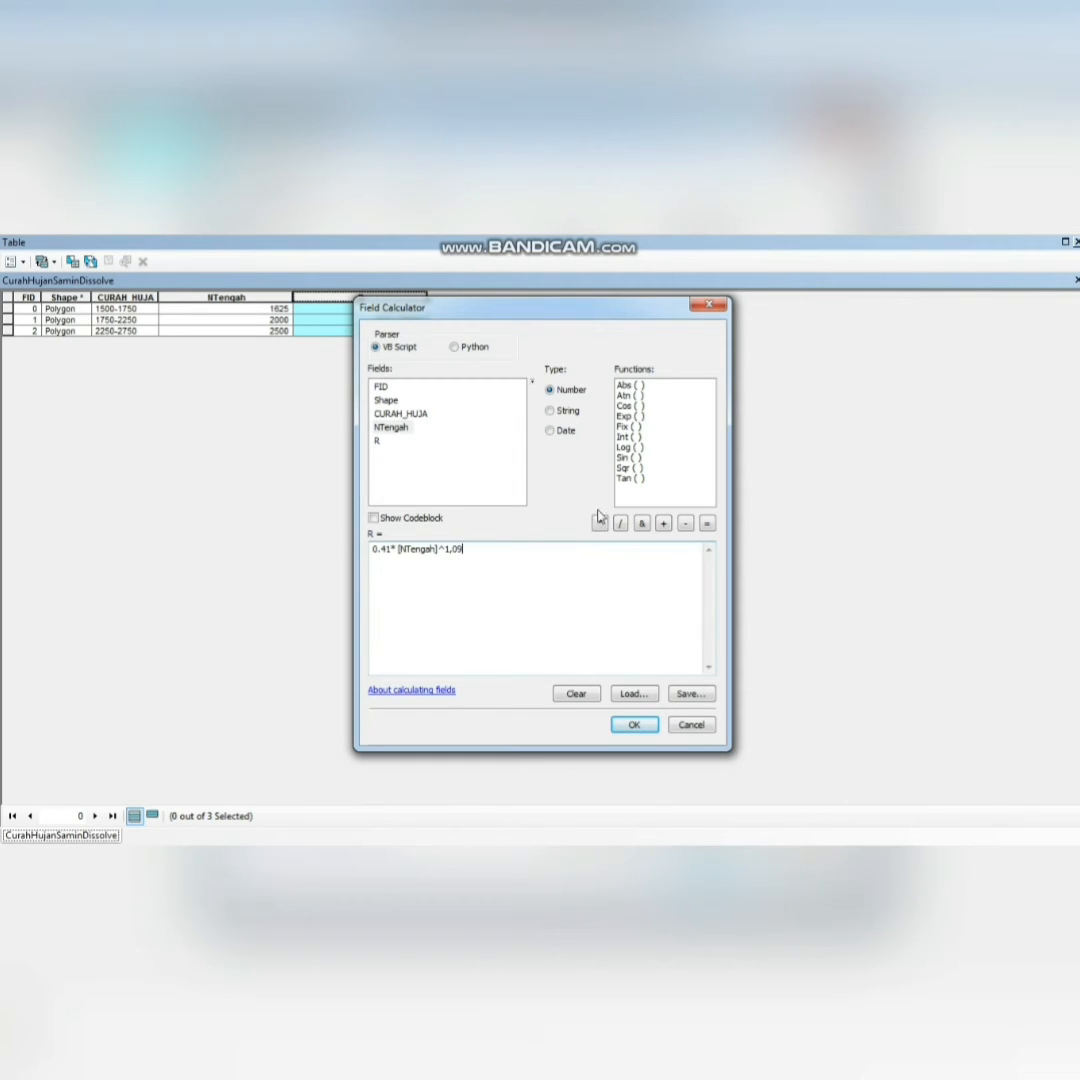
click(632, 729)
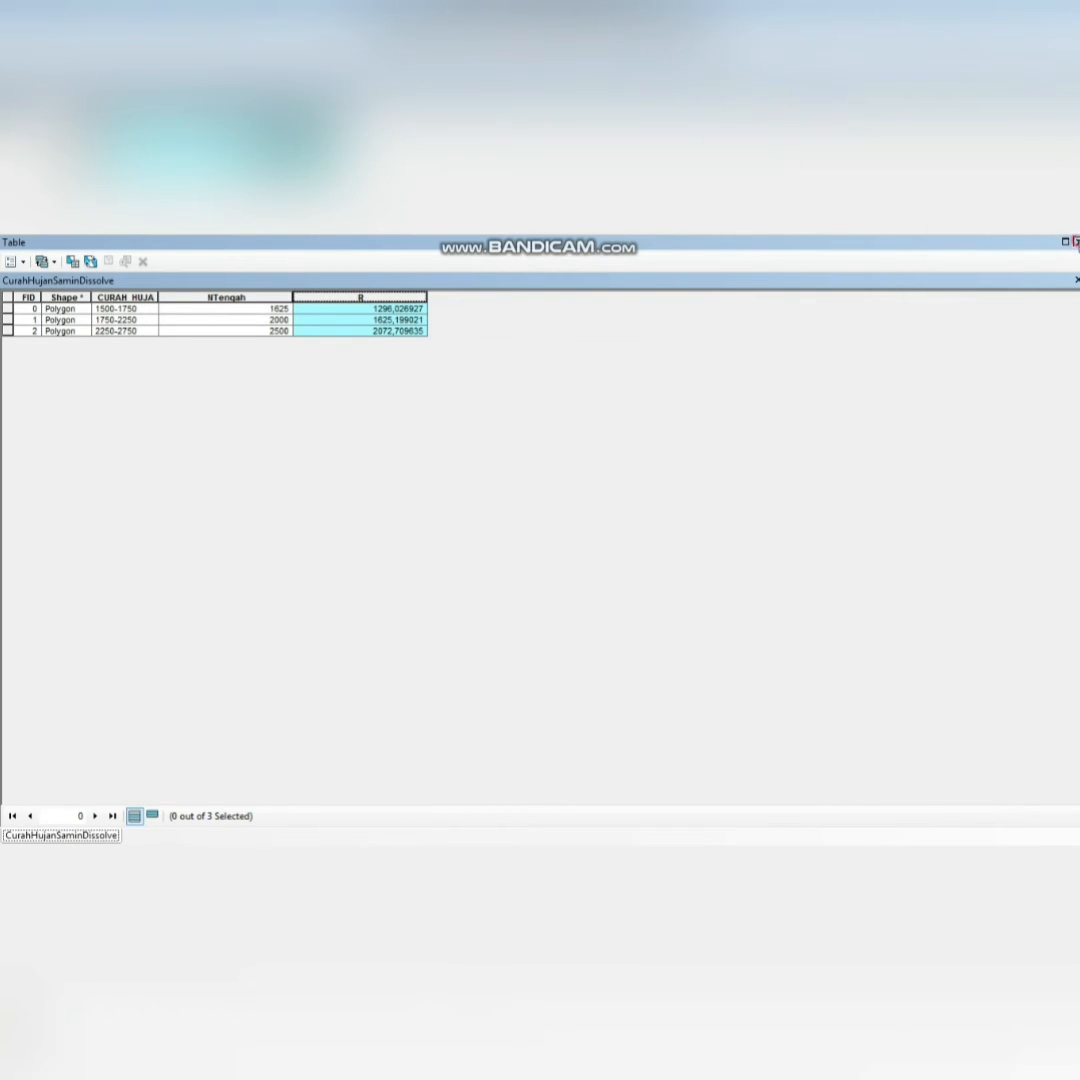
click(1076, 242)
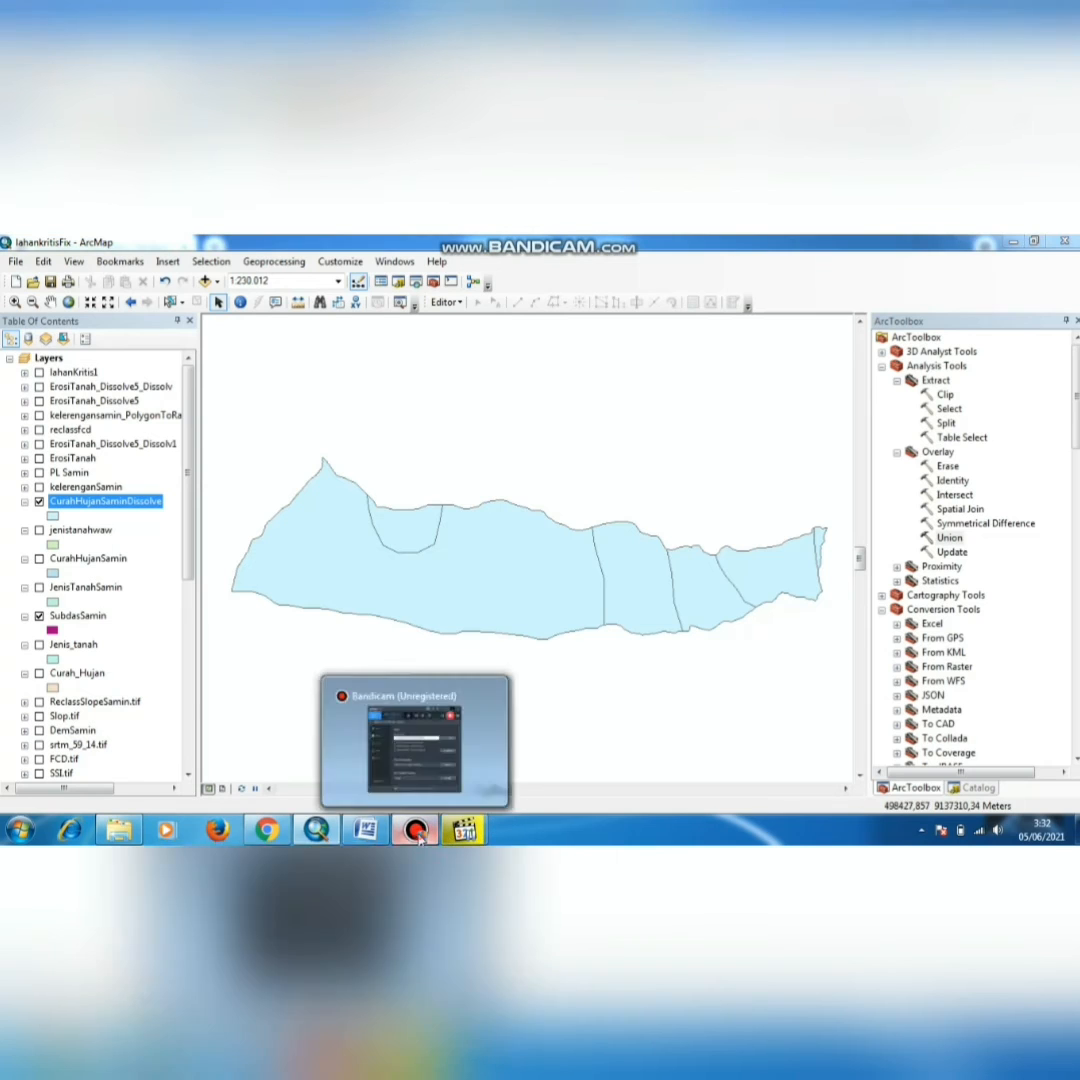
click(416, 832)
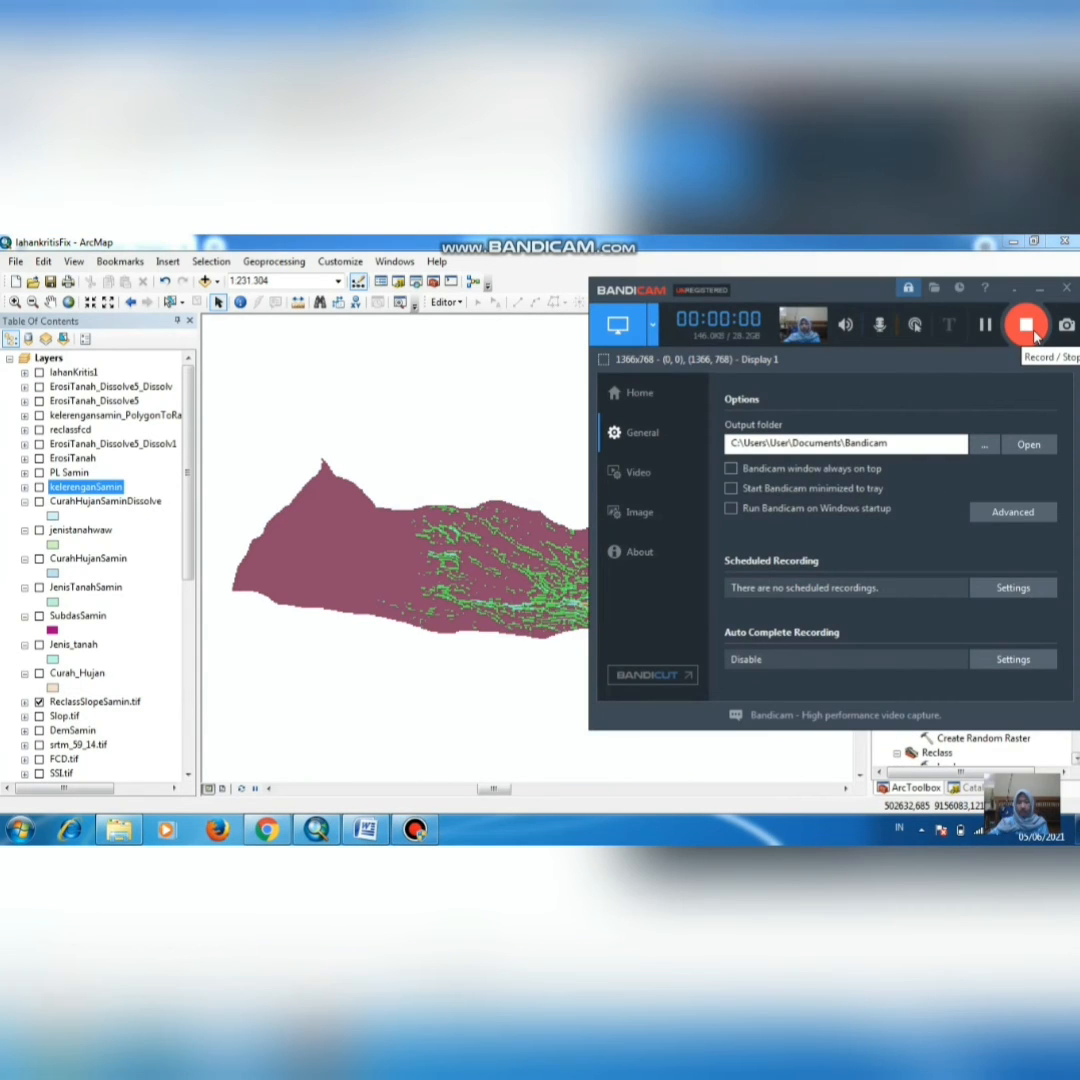
click(1048, 291)
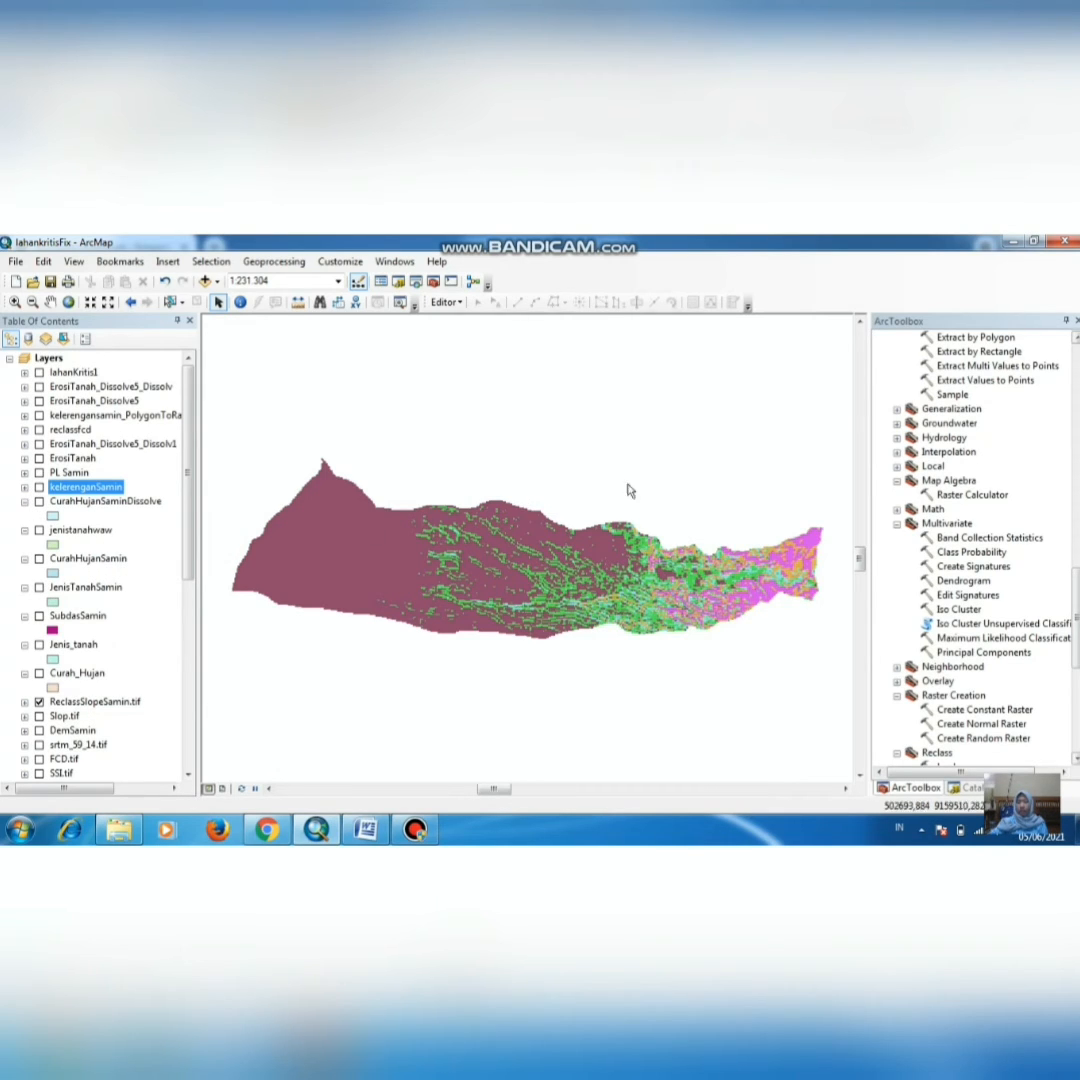
Step: Run Raster to Polygon on ReclassSlopeSamin.tif by KLereng, output KELERENGANSAMIN in the raster folder, and close the tool search
click(415, 283)
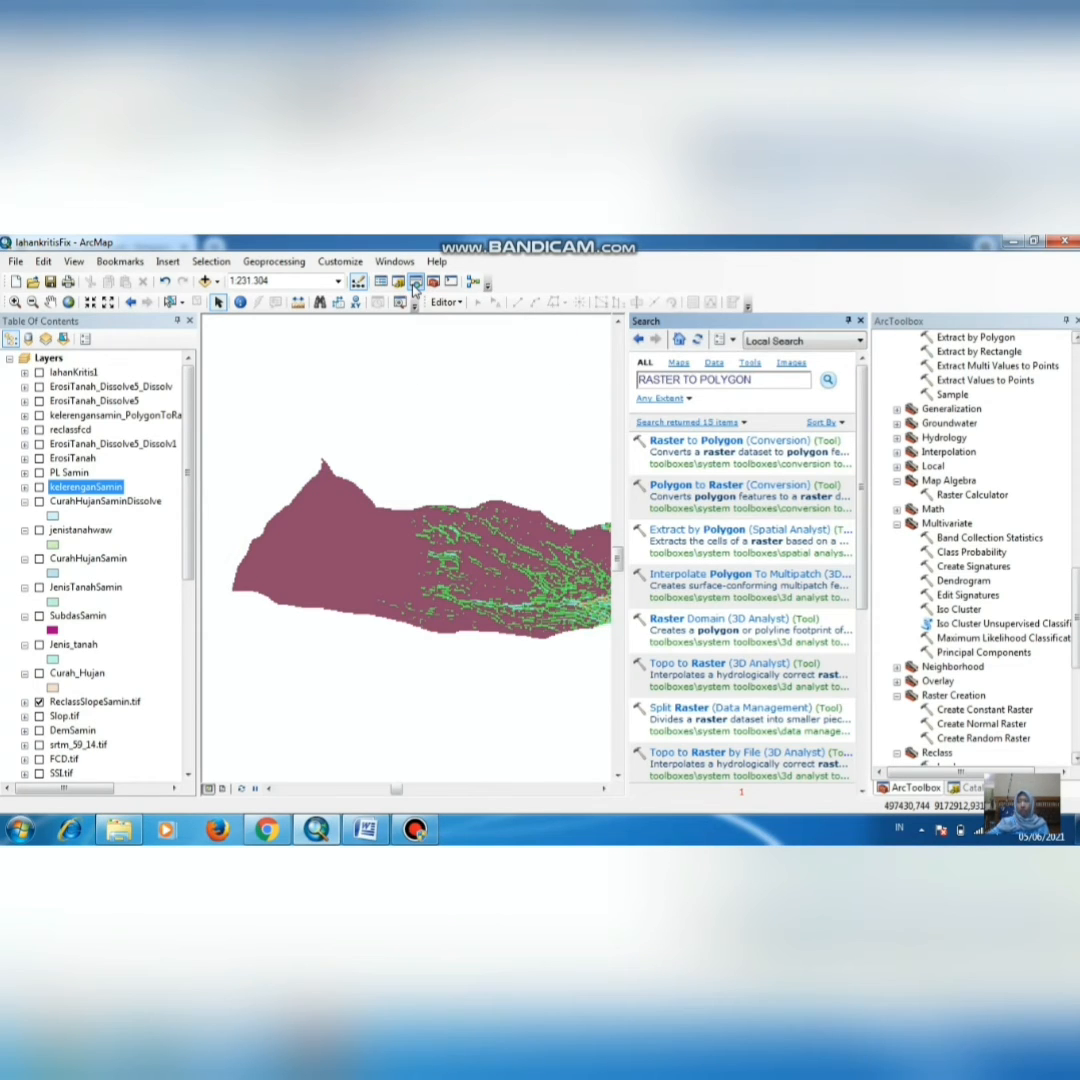
click(726, 443)
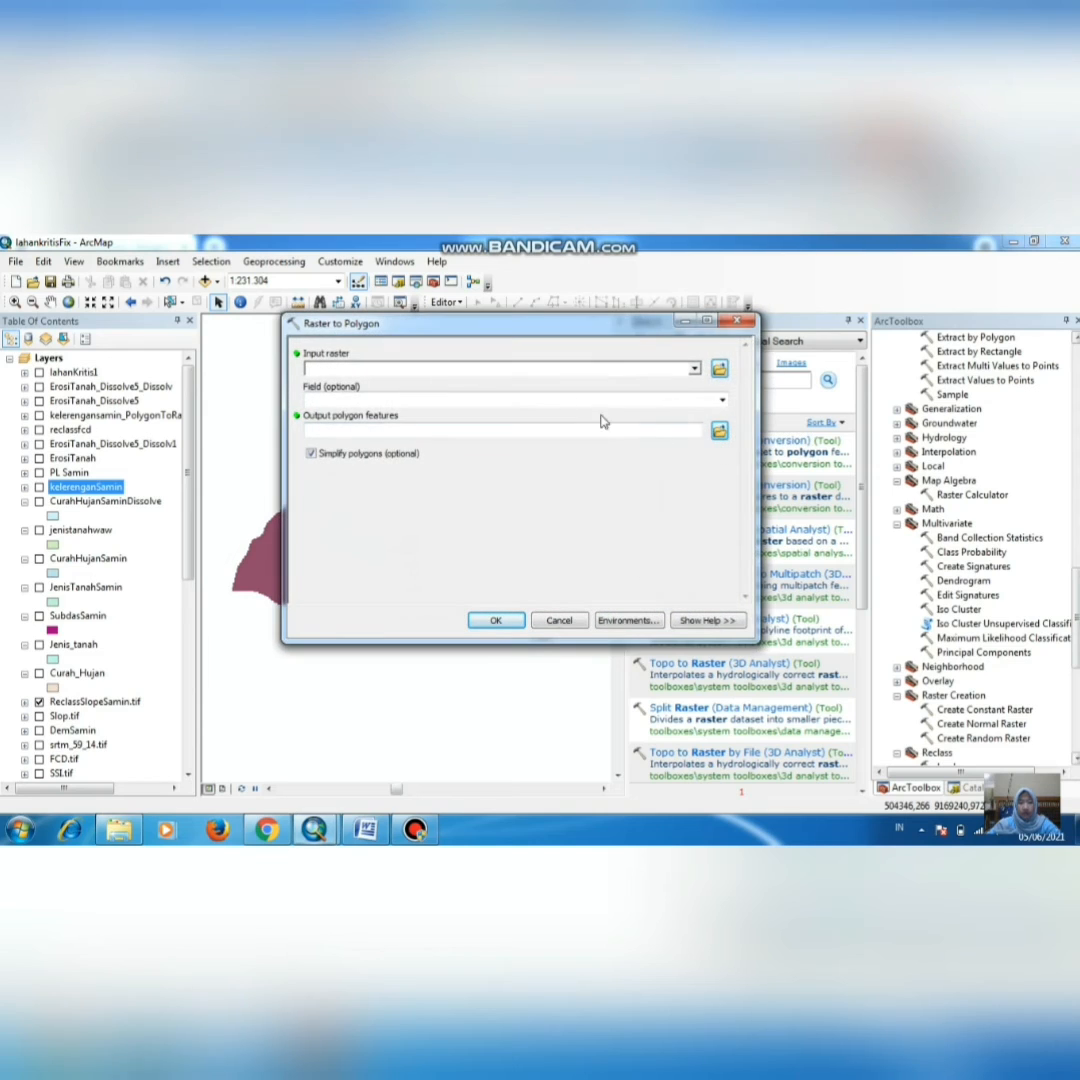
click(695, 370)
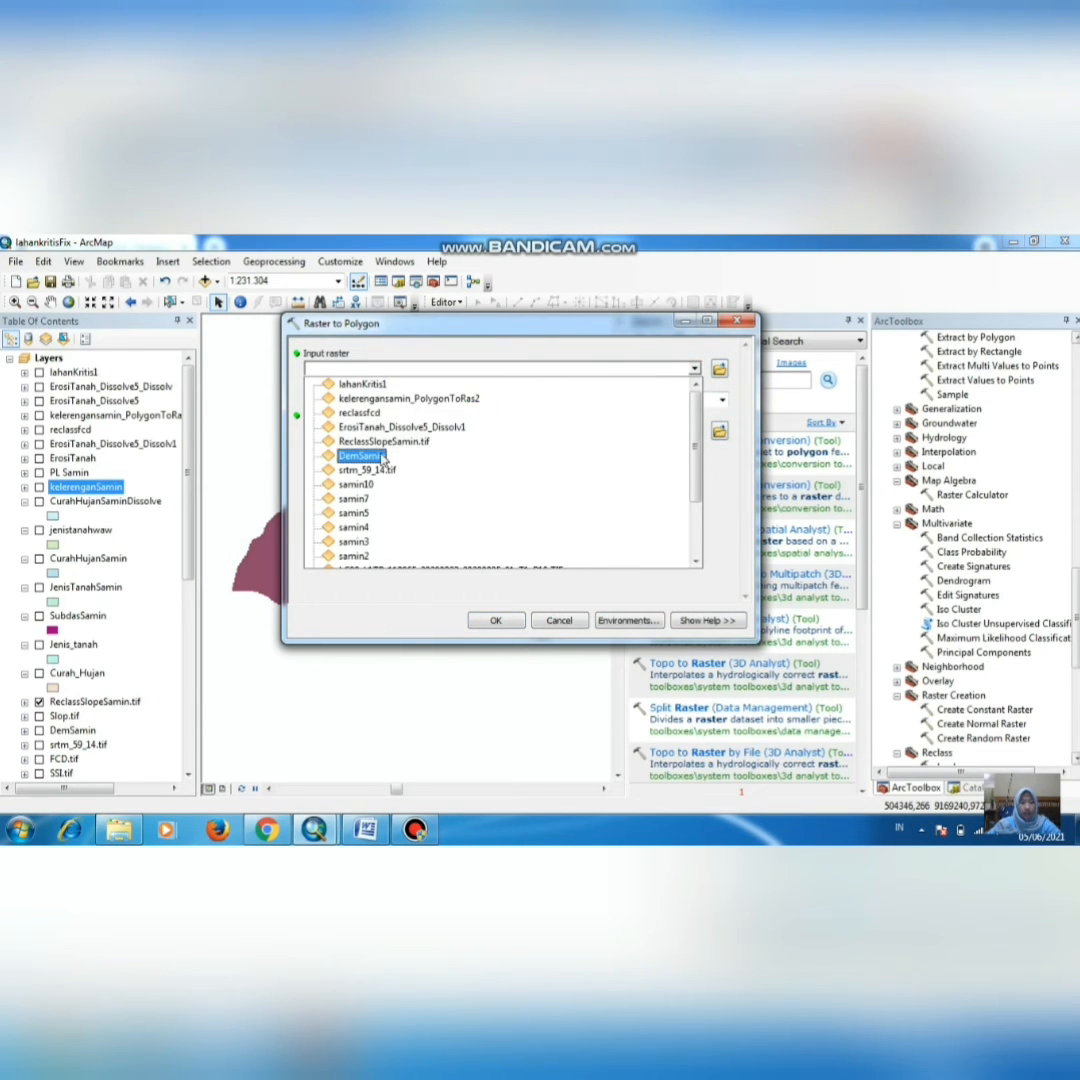
click(372, 442)
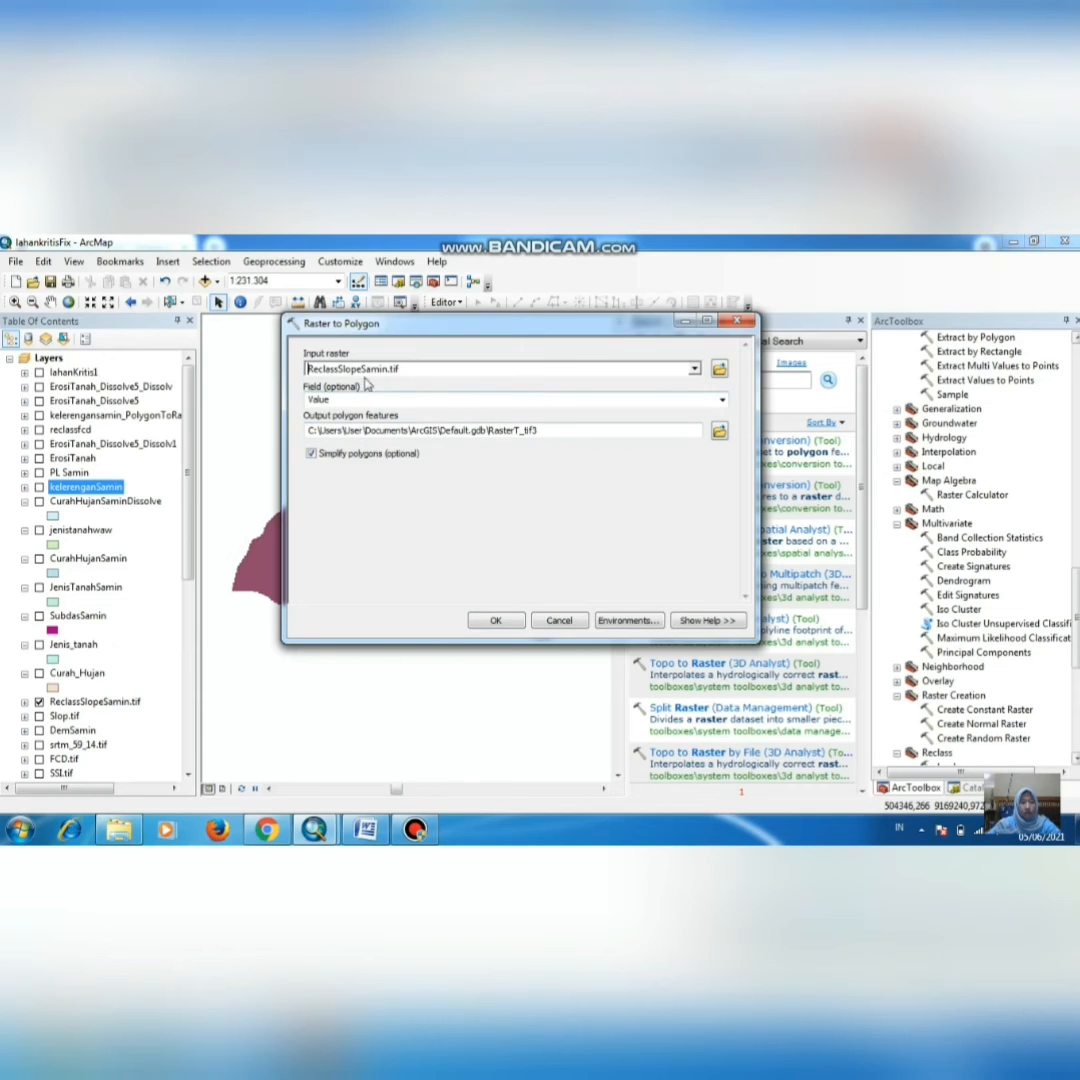
click(720, 399)
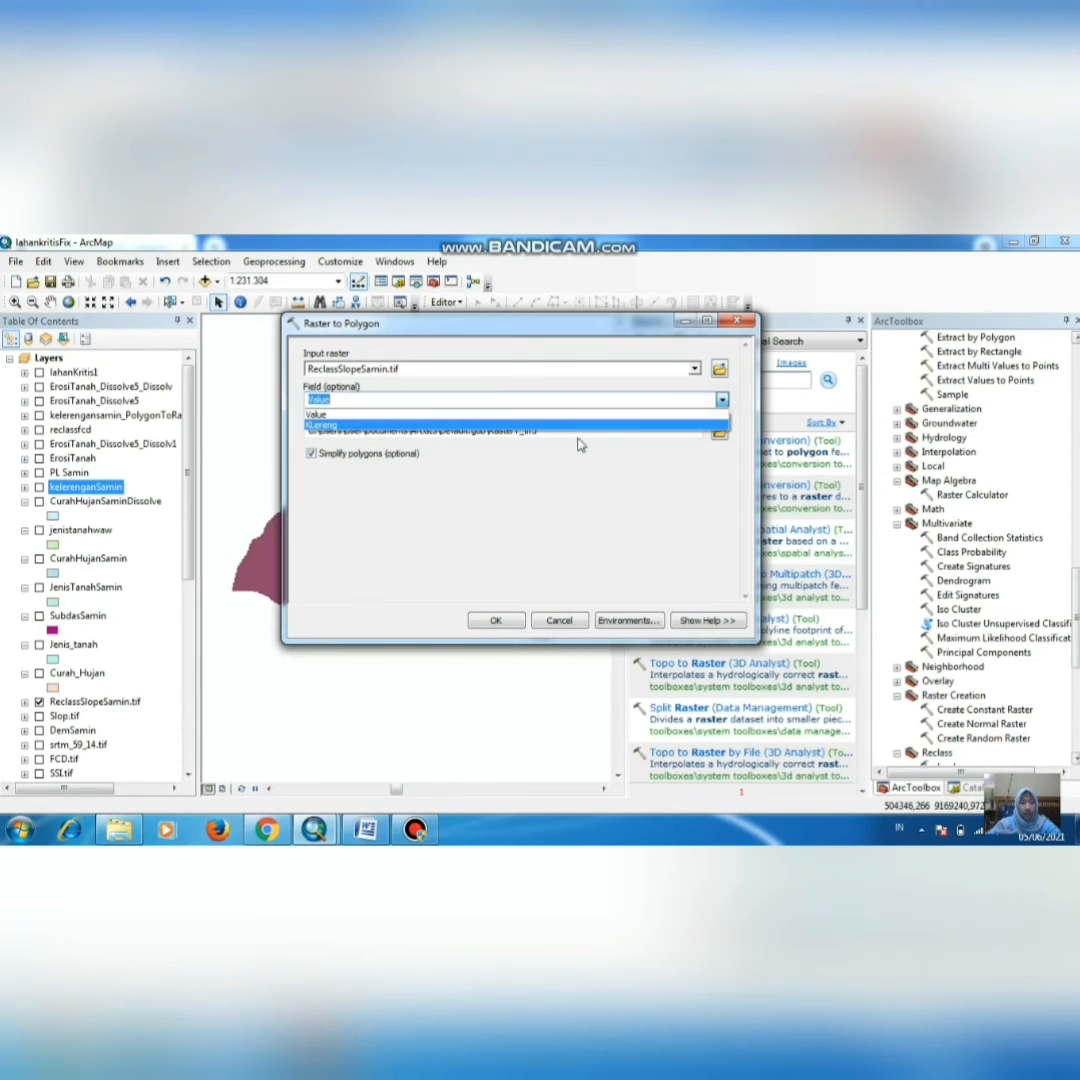
click(413, 428)
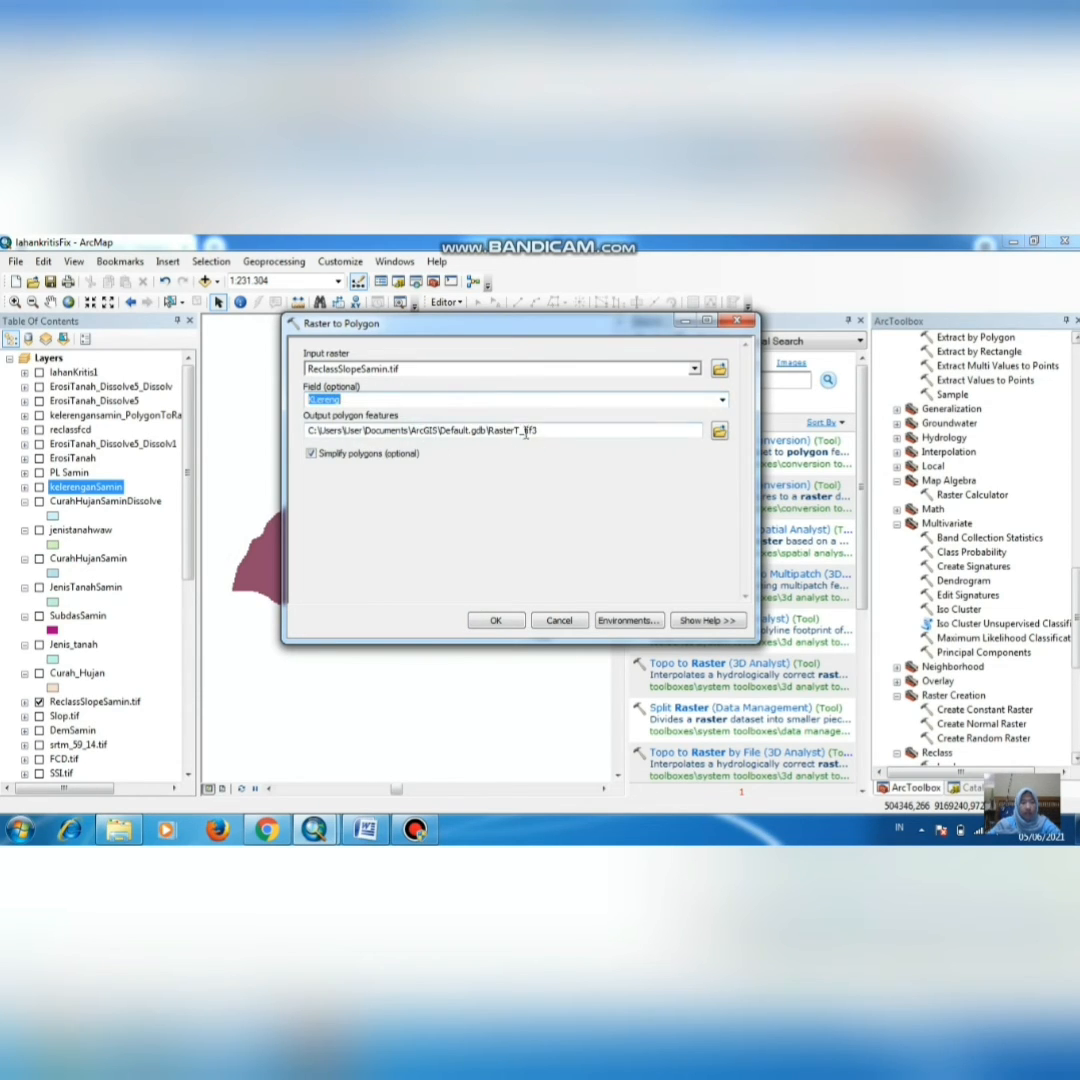
click(719, 431)
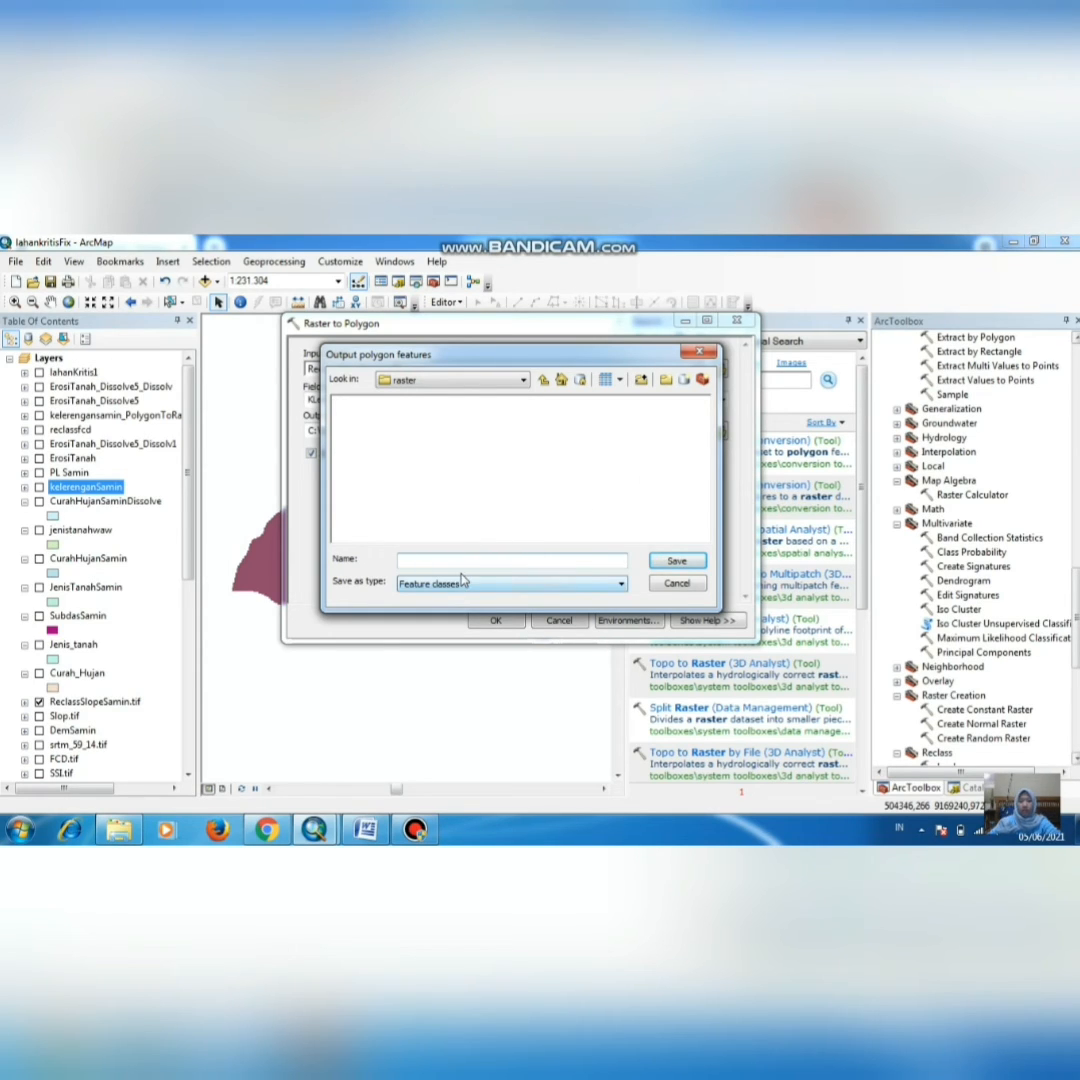
text(KELERENGANSAMIN)
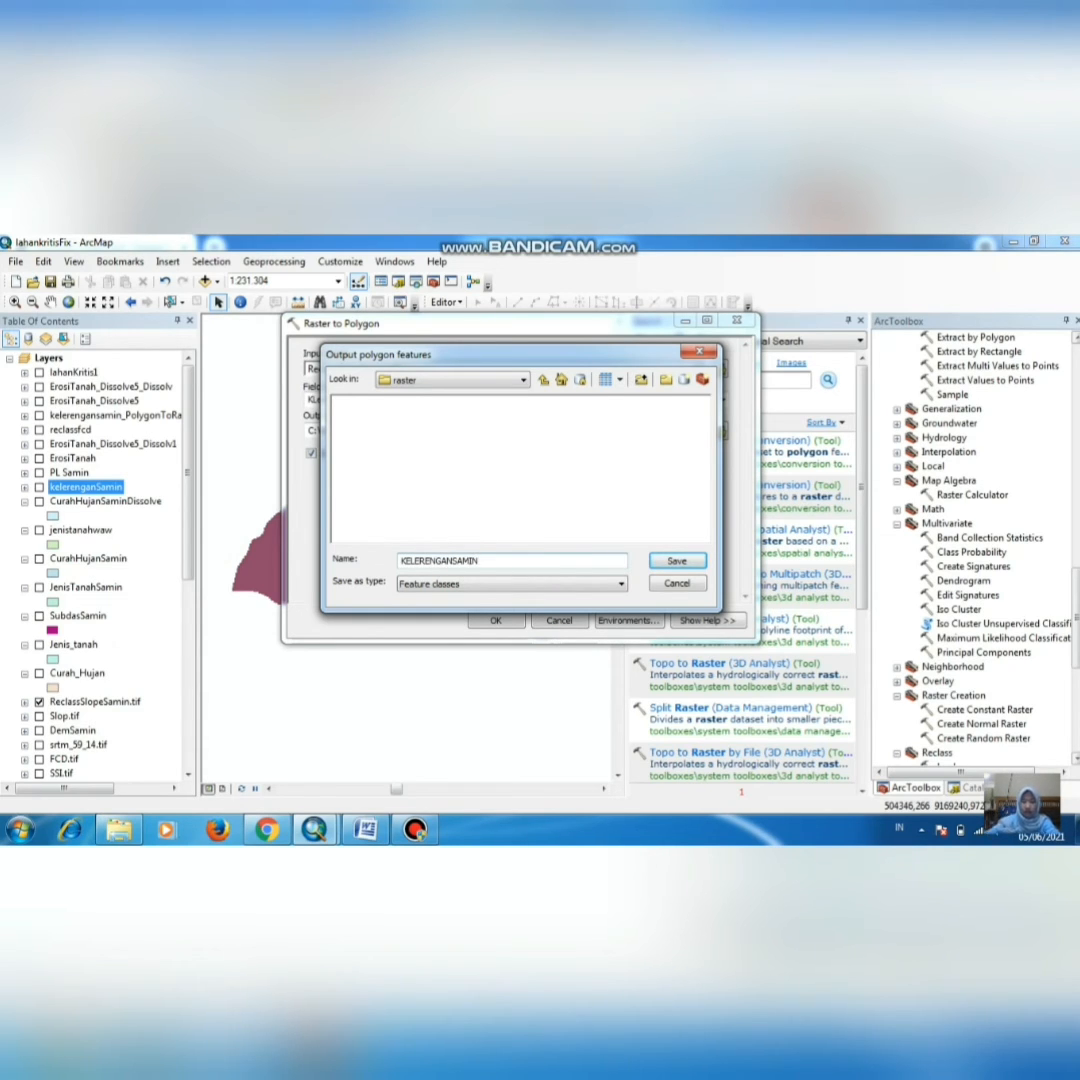
click(677, 563)
click(497, 621)
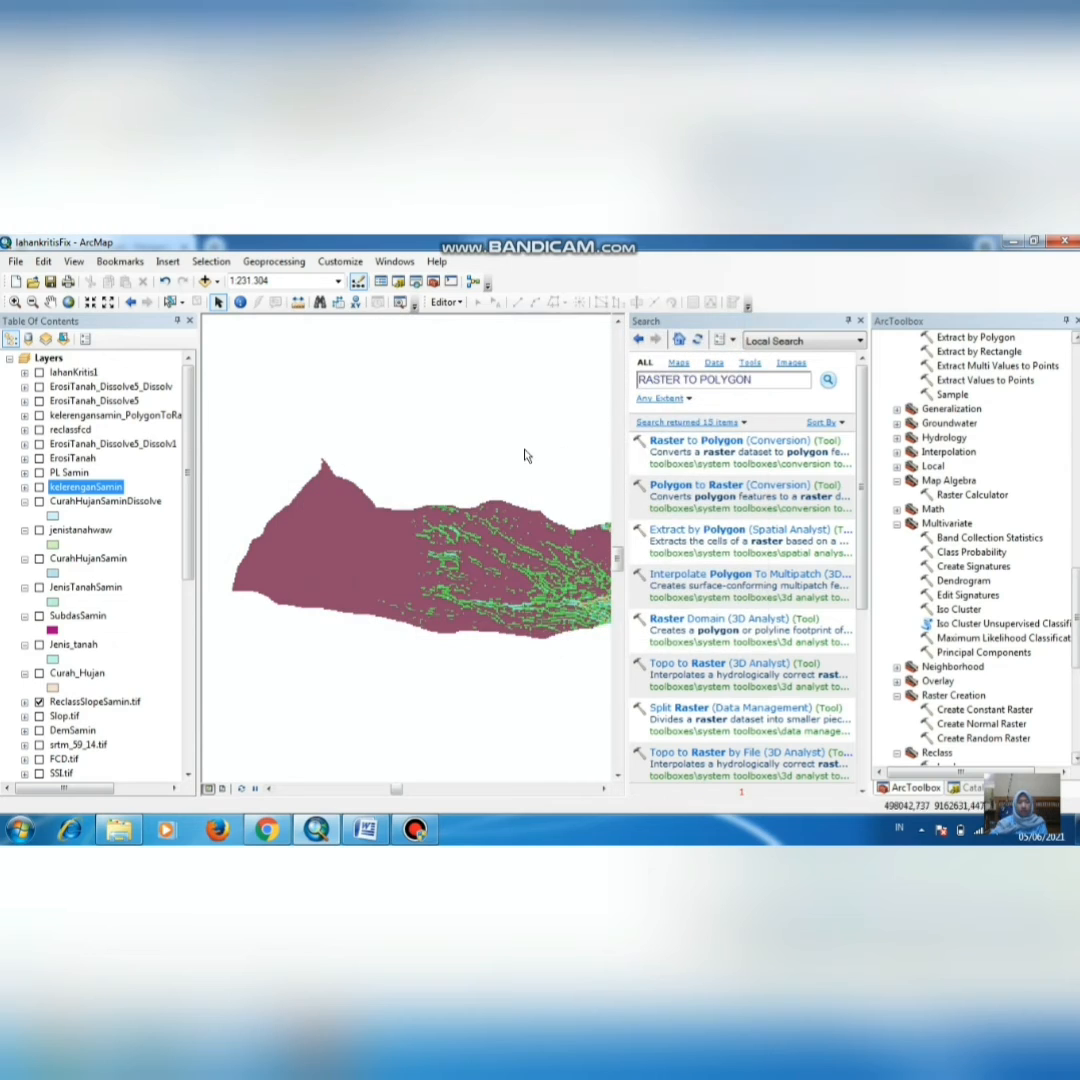
click(860, 321)
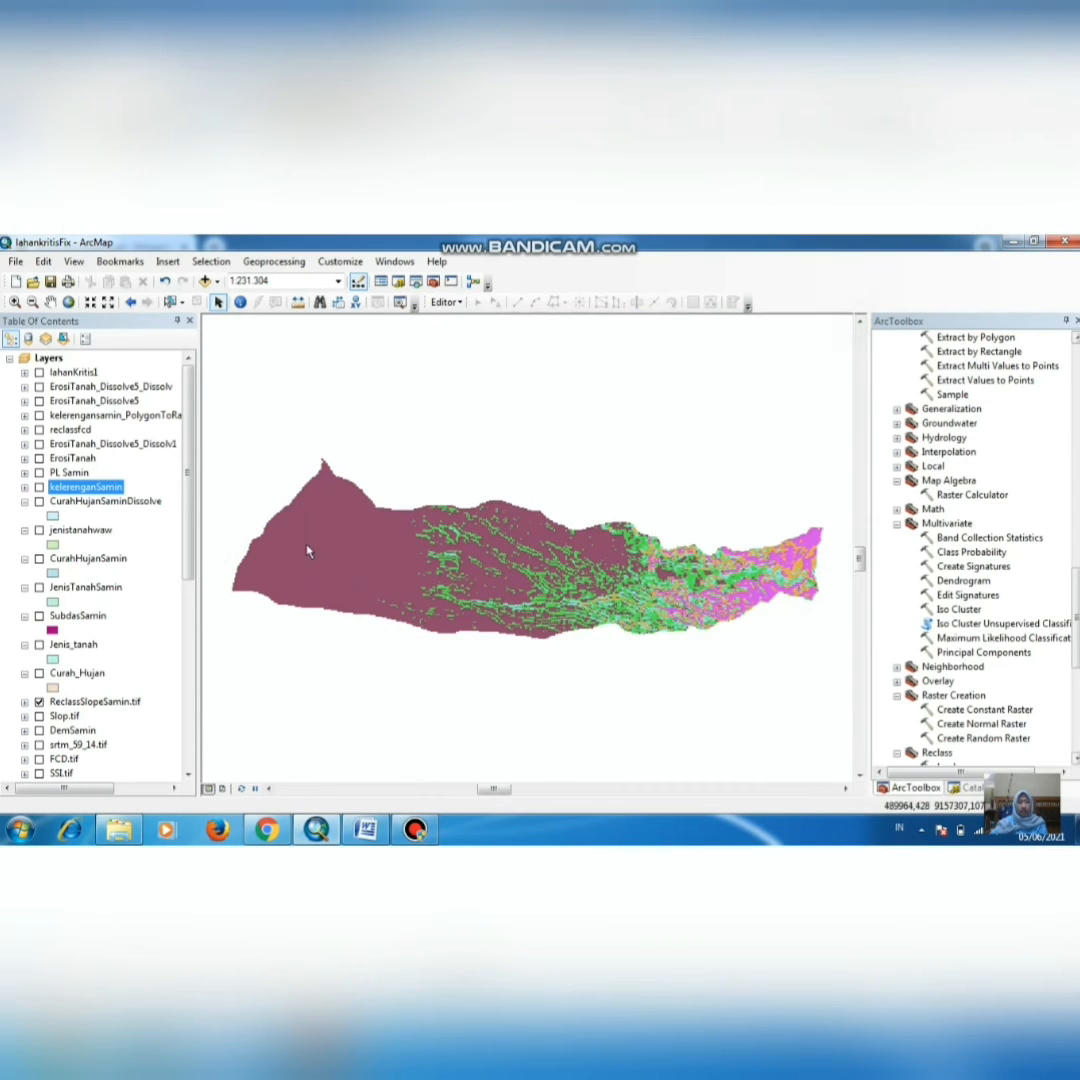
Step: Display the kelerenganSamin layer and open its attribute table
click(39, 487)
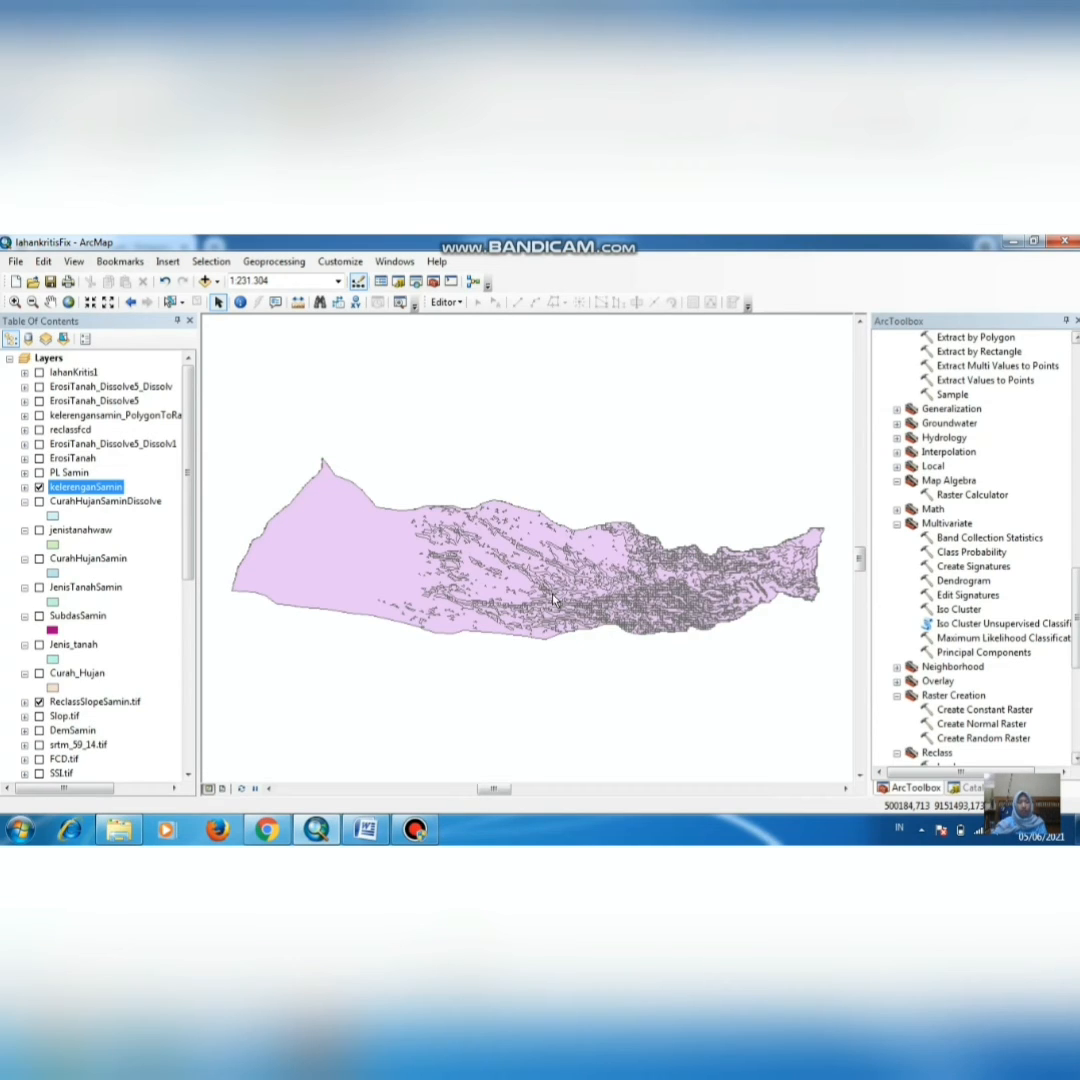
right_click(97, 490)
click(140, 513)
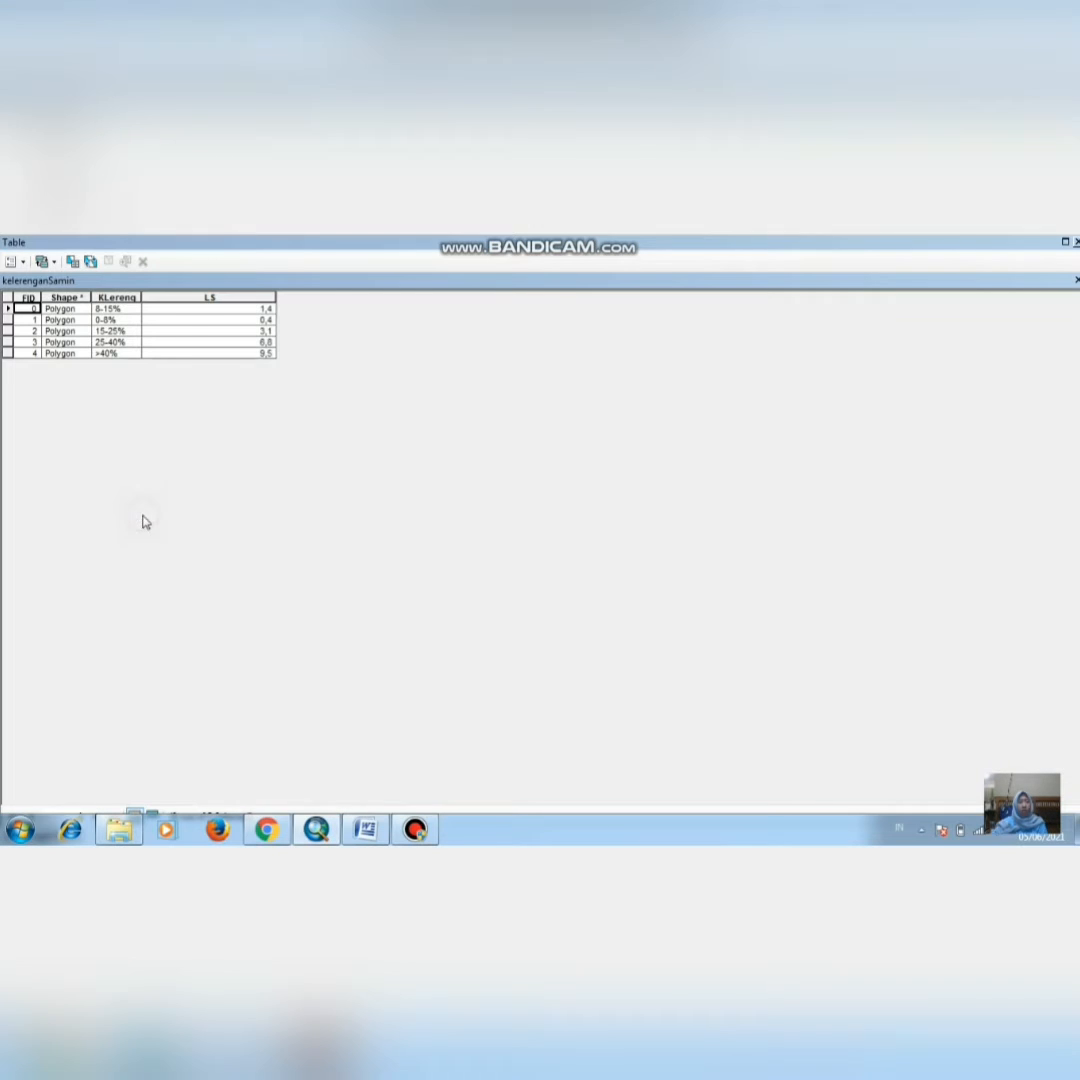
click(14, 262)
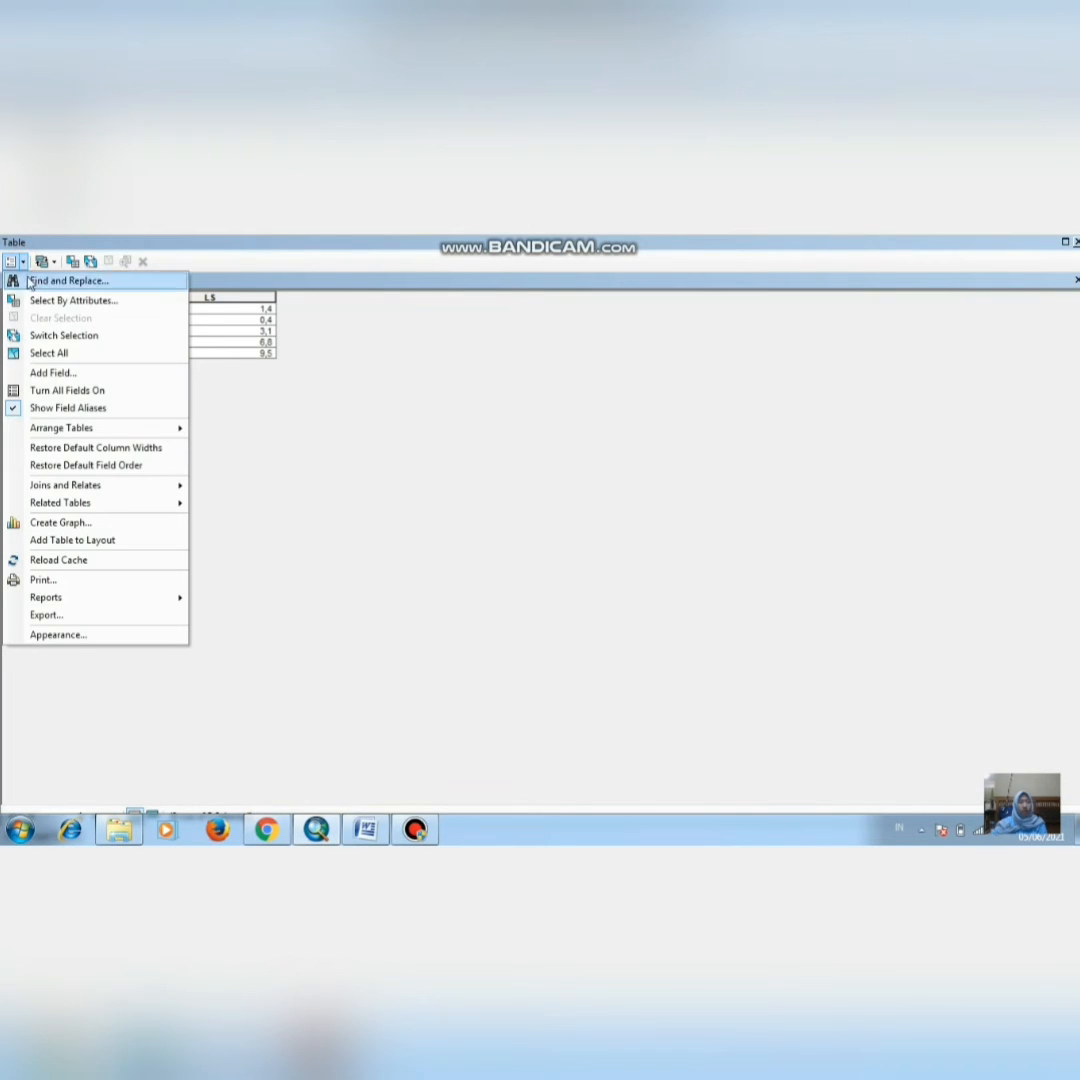
click(79, 374)
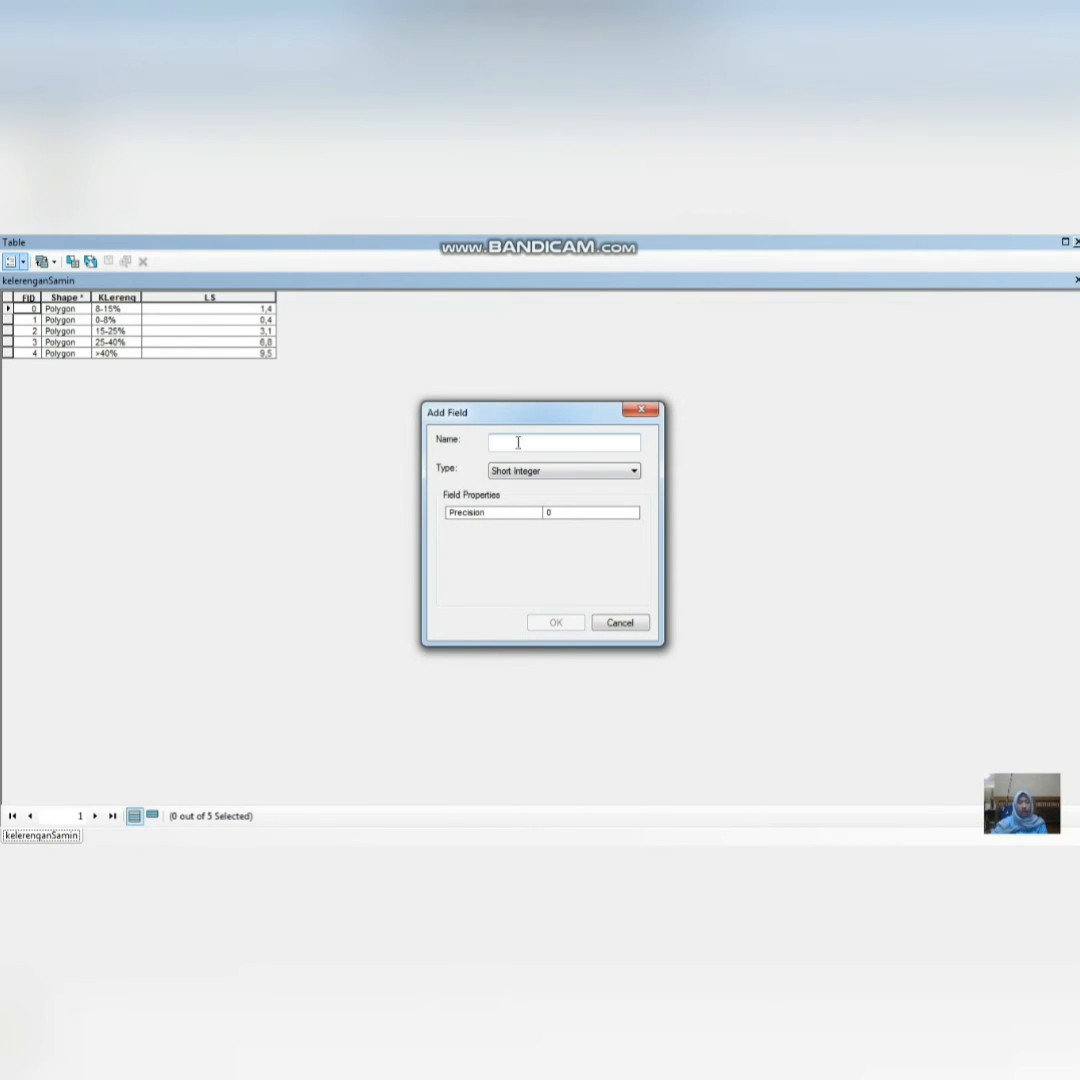
click(640, 411)
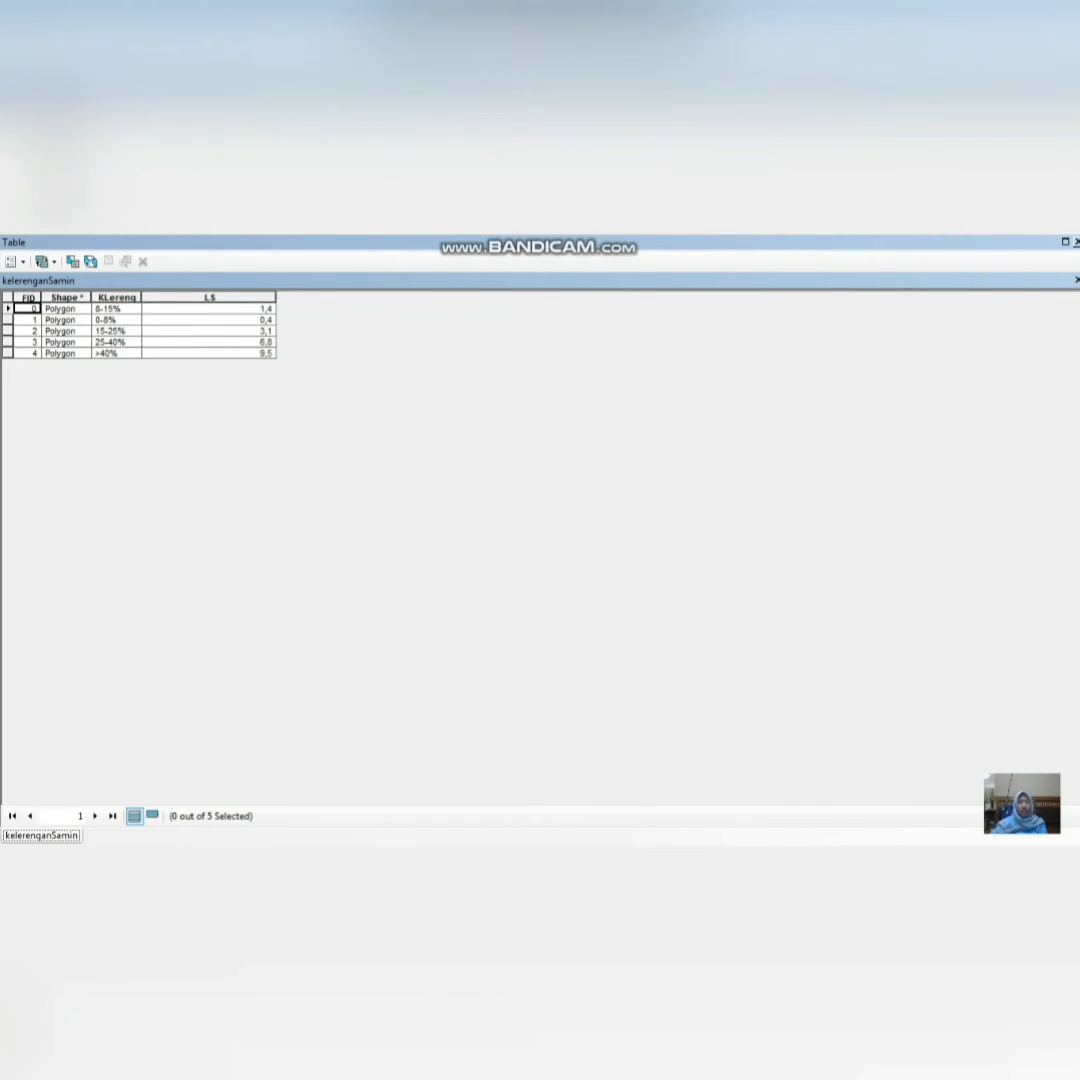
click(1076, 242)
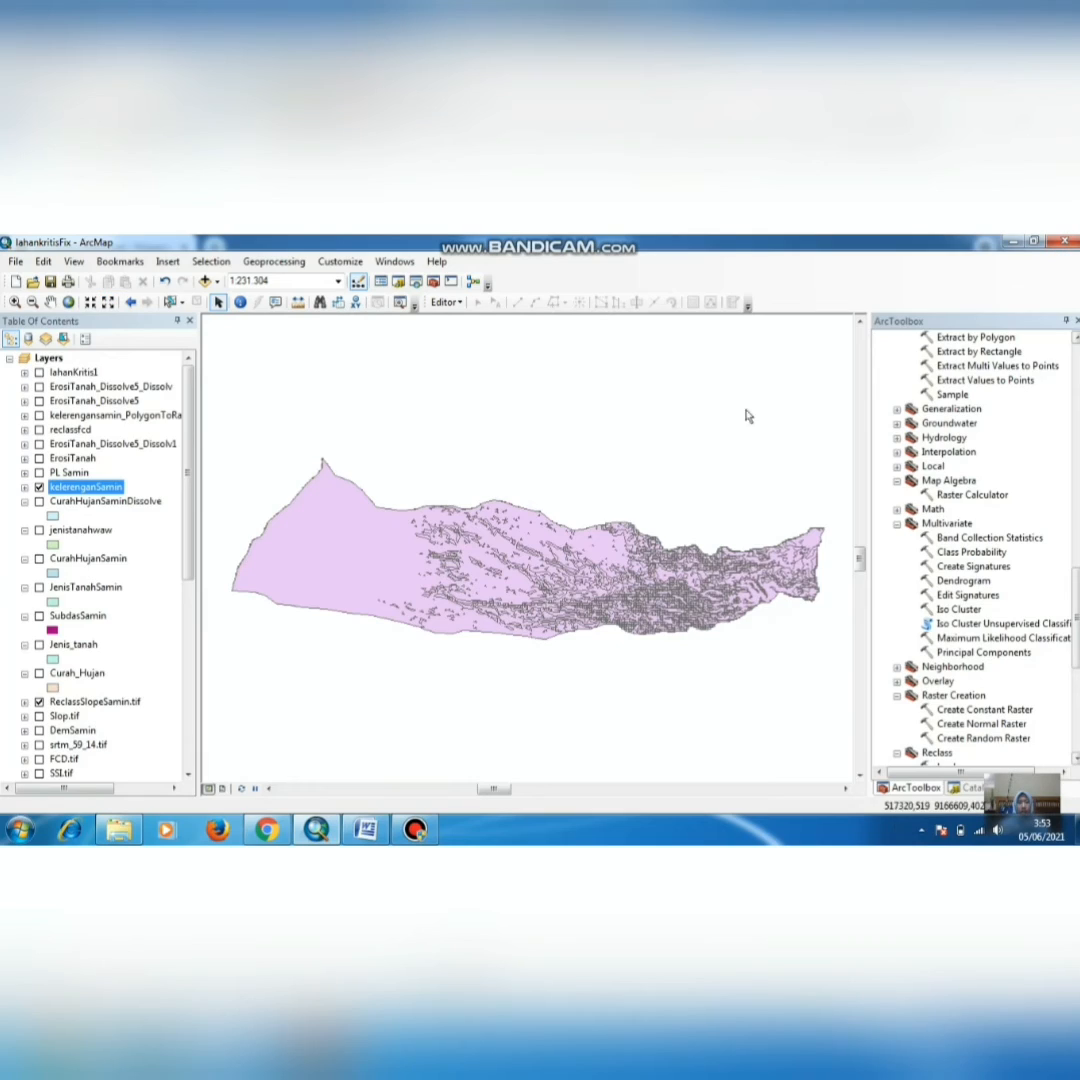
right_click(84, 488)
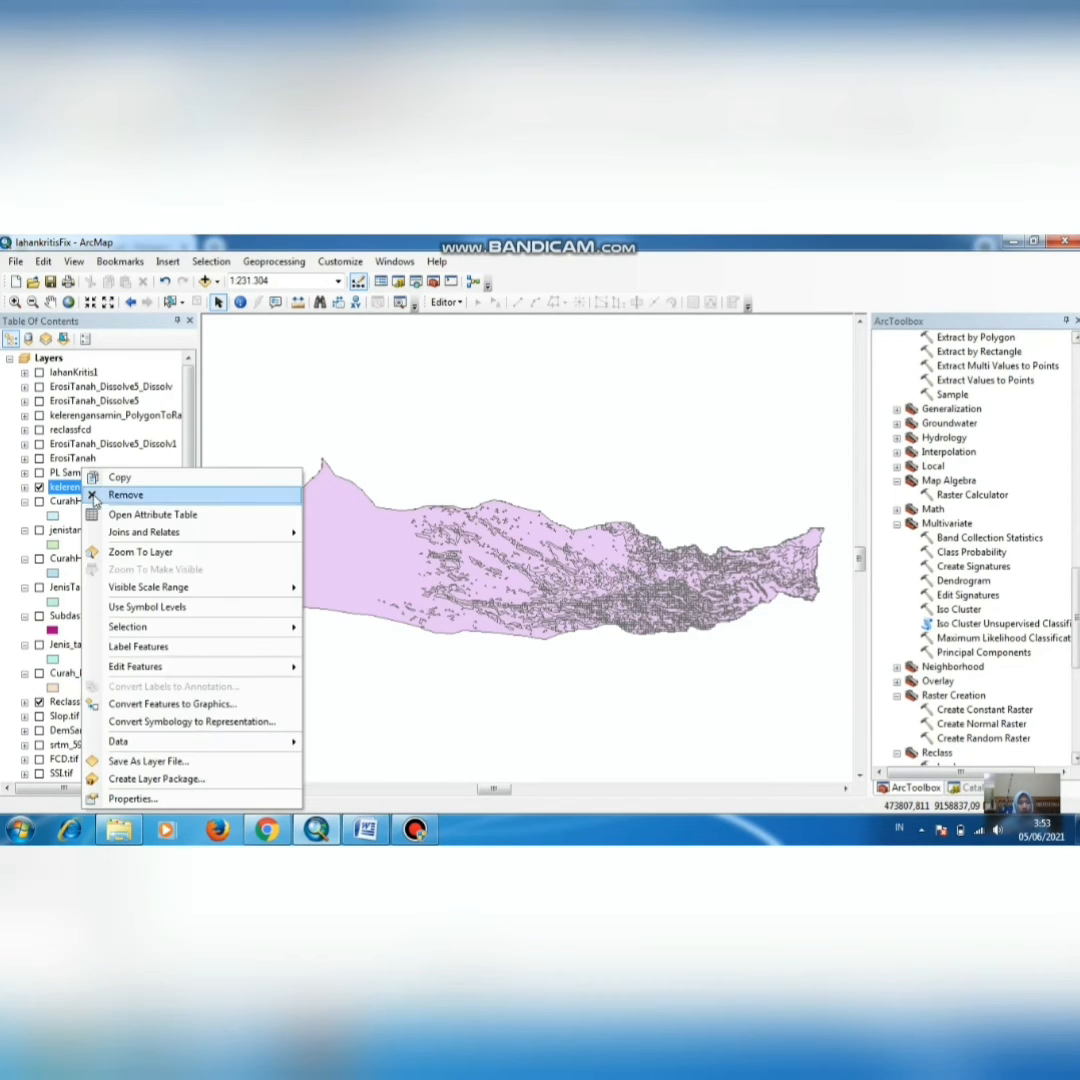
mouse_move(210, 668)
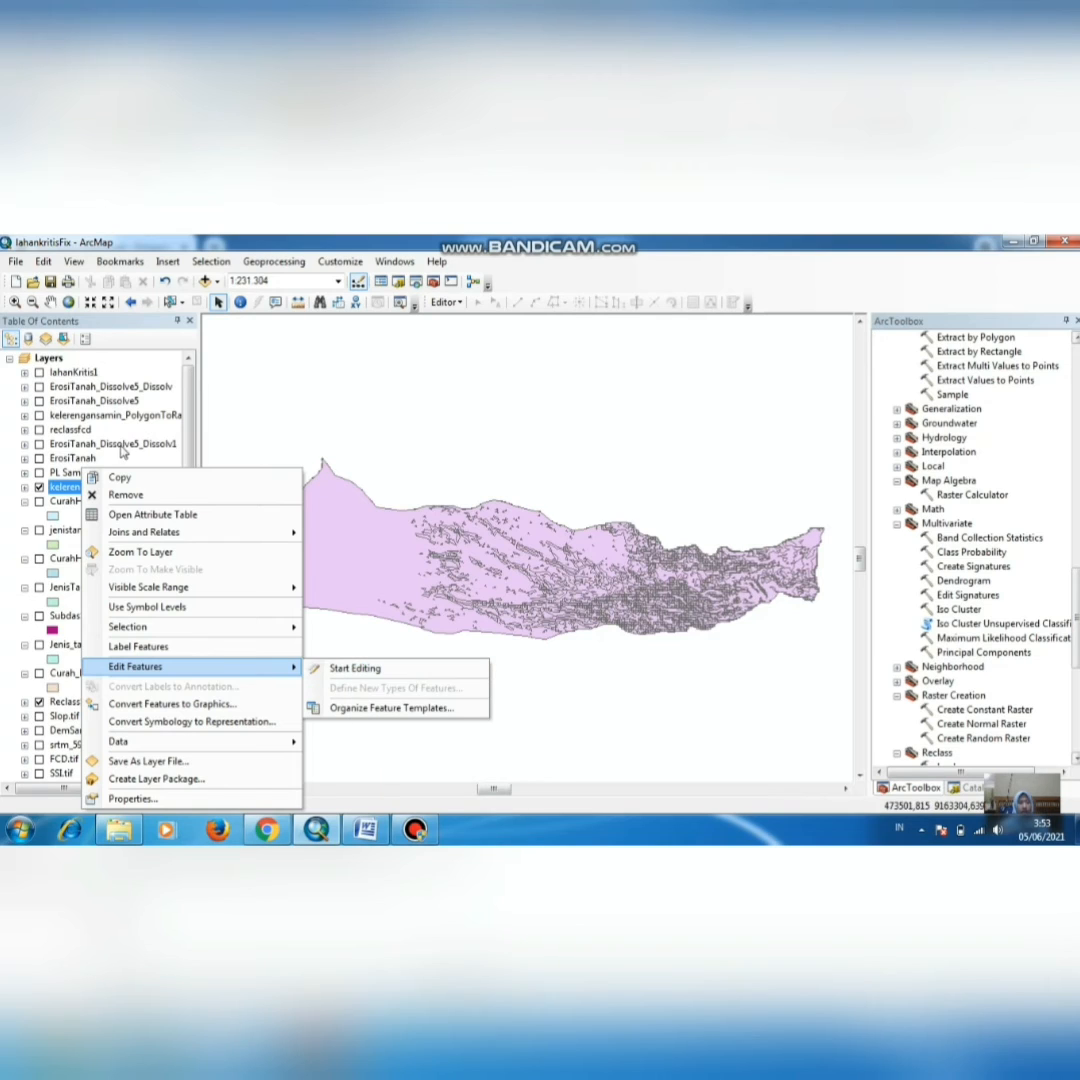
click(186, 396)
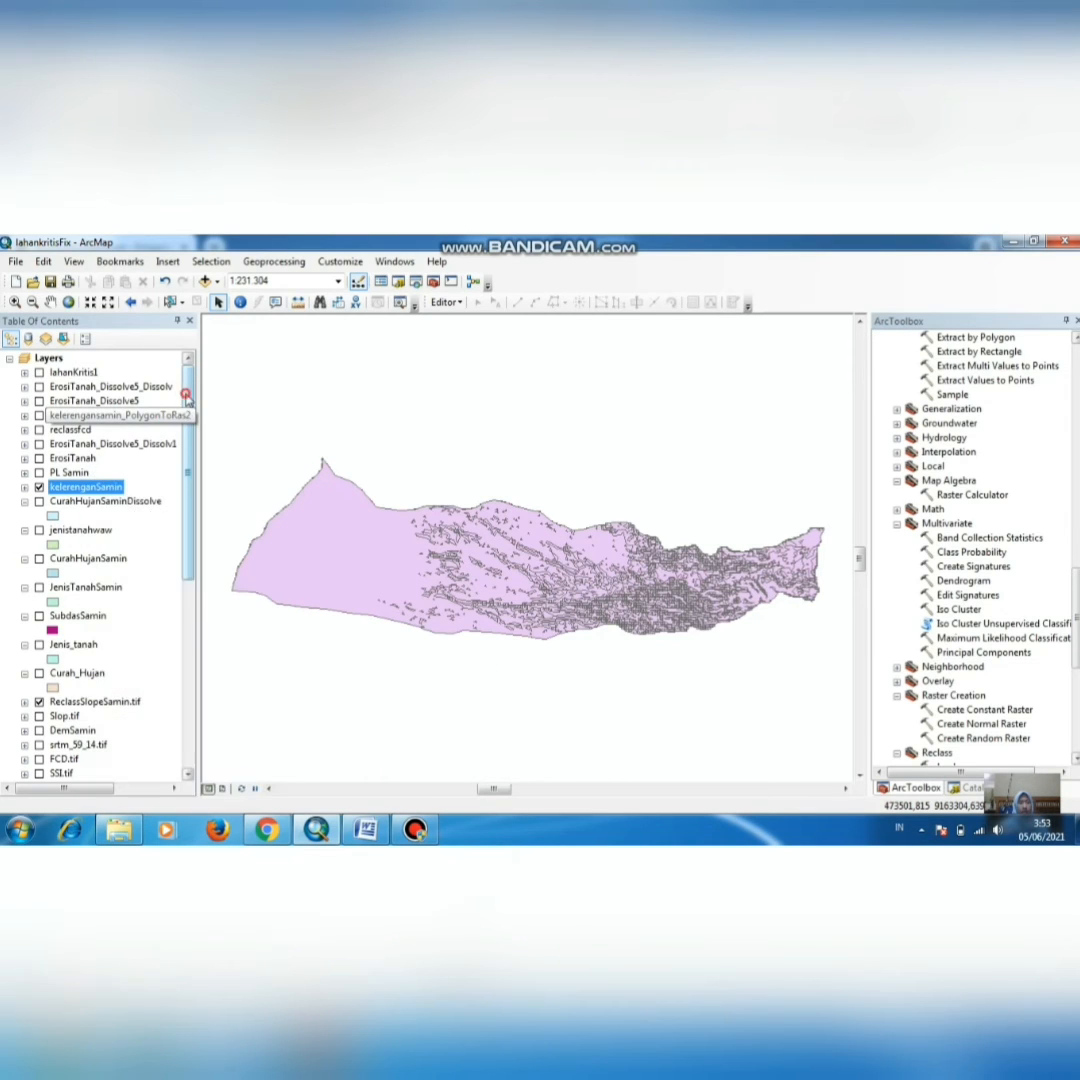
Step: Reopen the kelerenganSamin attribute table for review and bring up the Editor commands
right_click(92, 488)
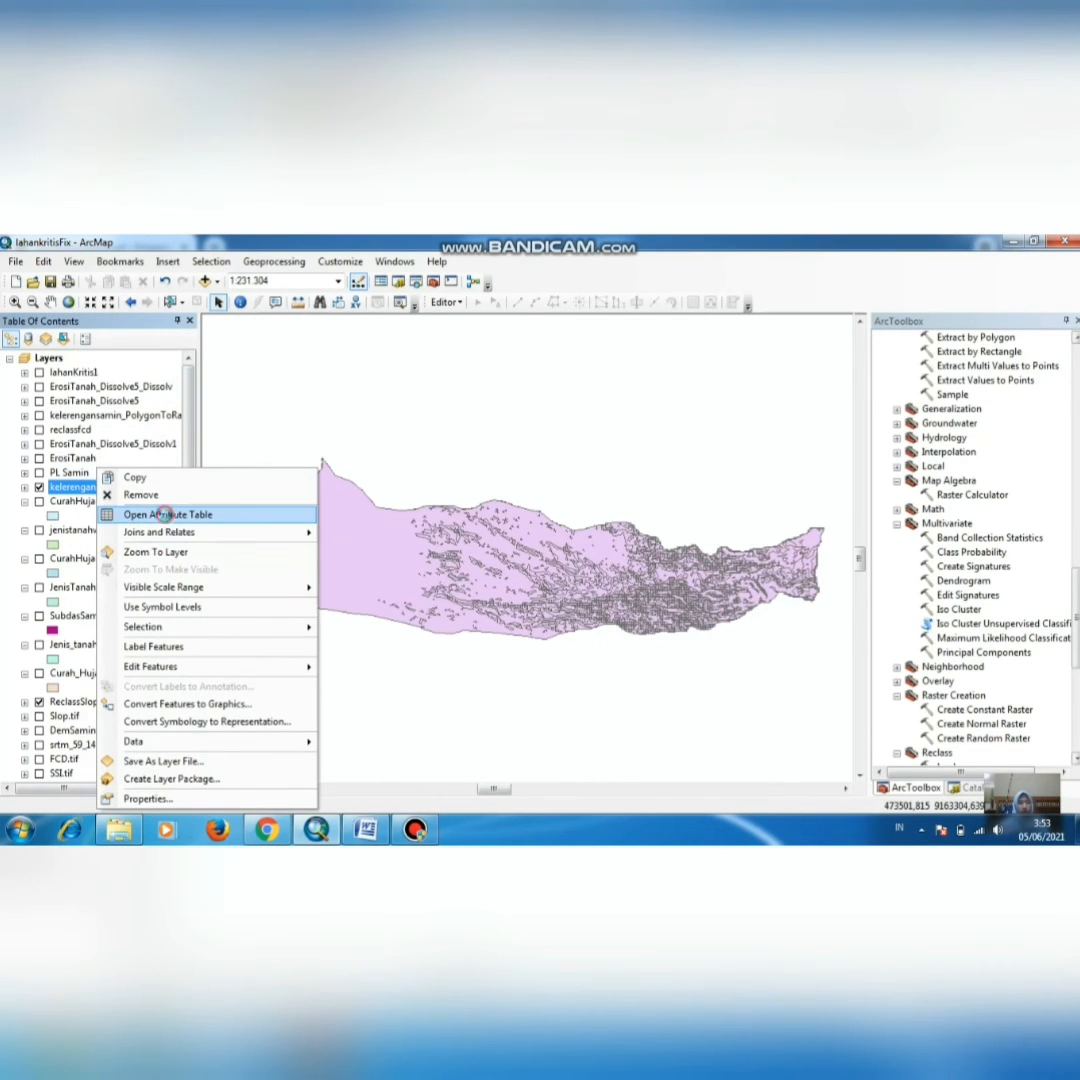
click(161, 513)
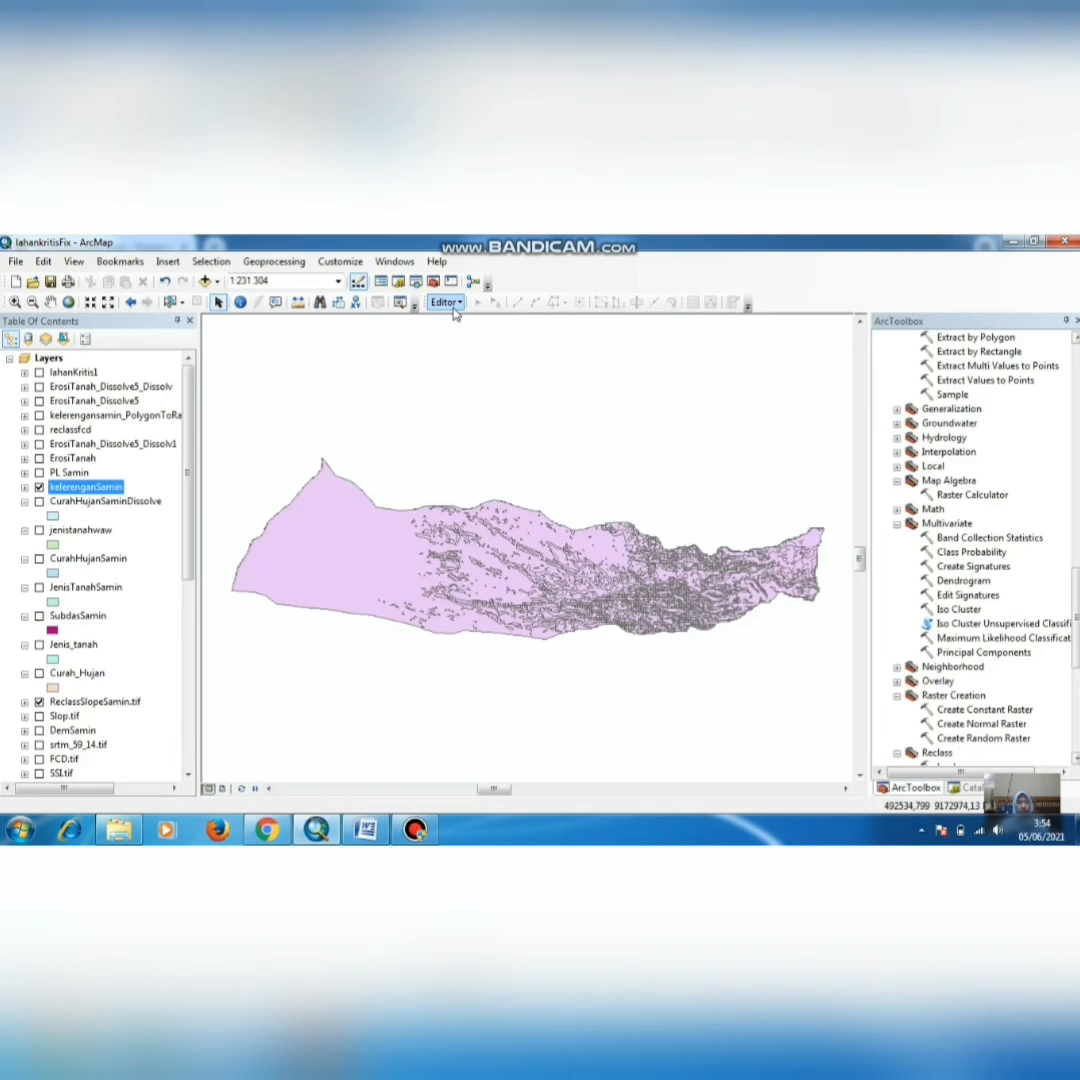
click(447, 303)
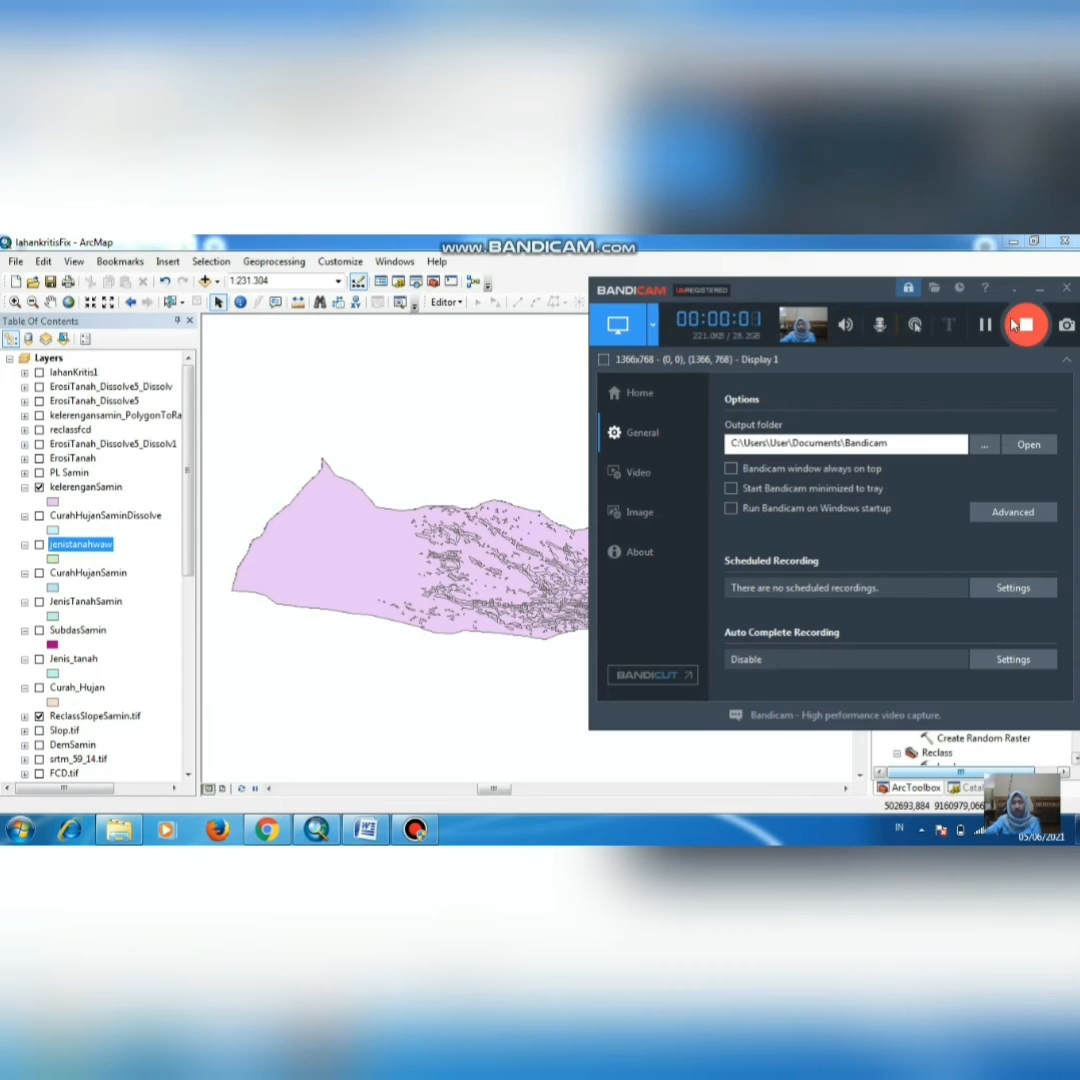
Step: Zoom the map to the extent of the kelerenganSamin layer
click(1036, 292)
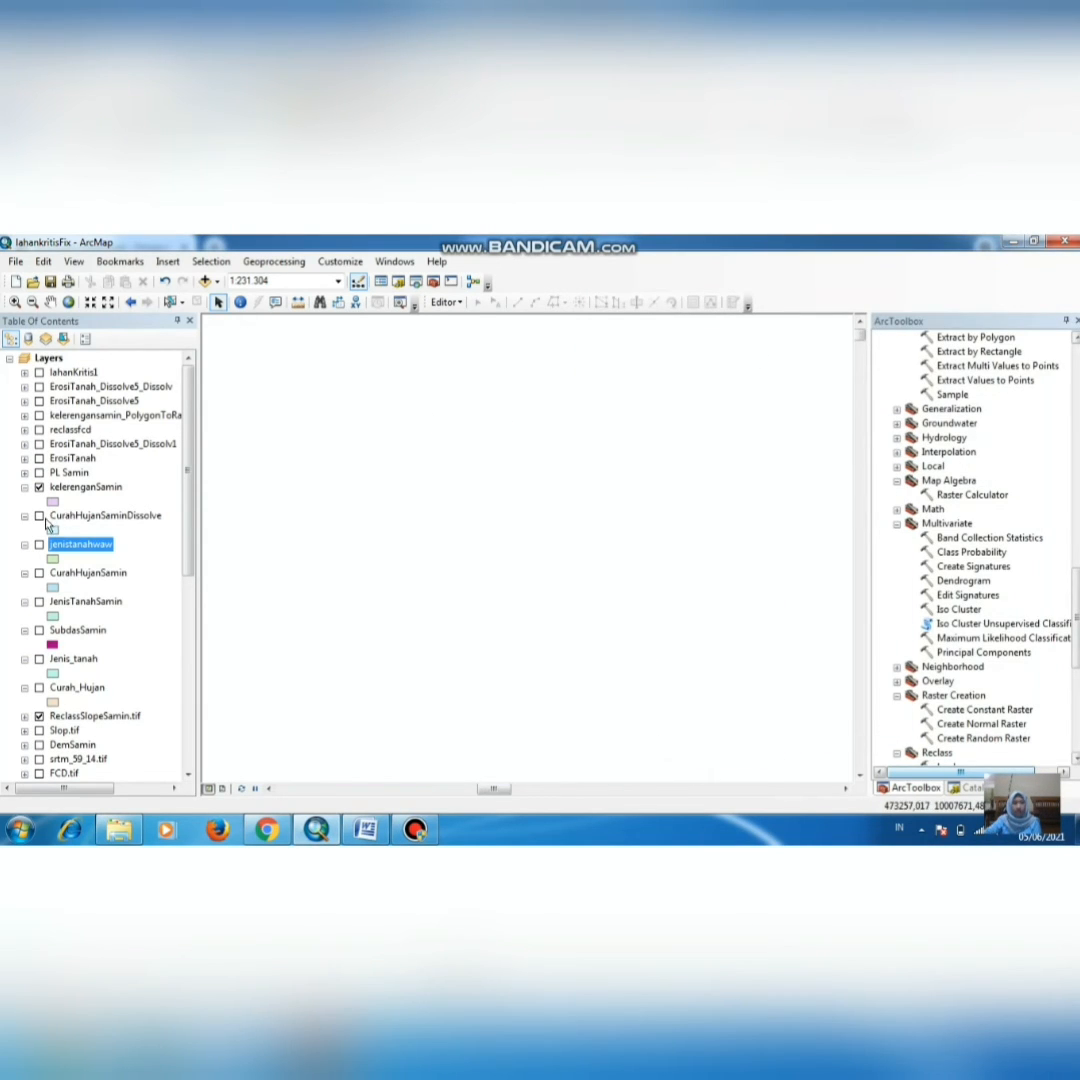
ctrl+click(57, 486)
right_click(57, 486)
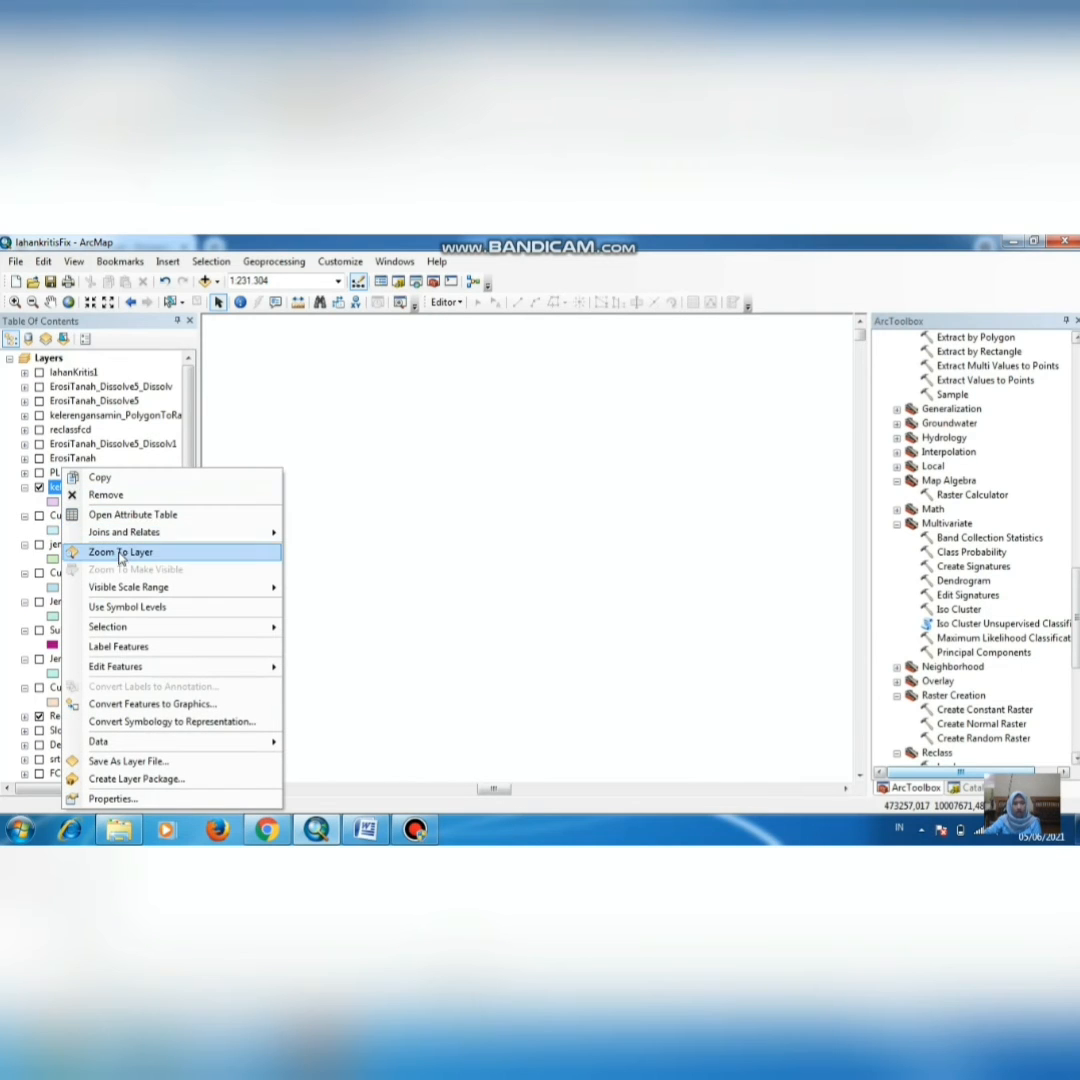
click(116, 550)
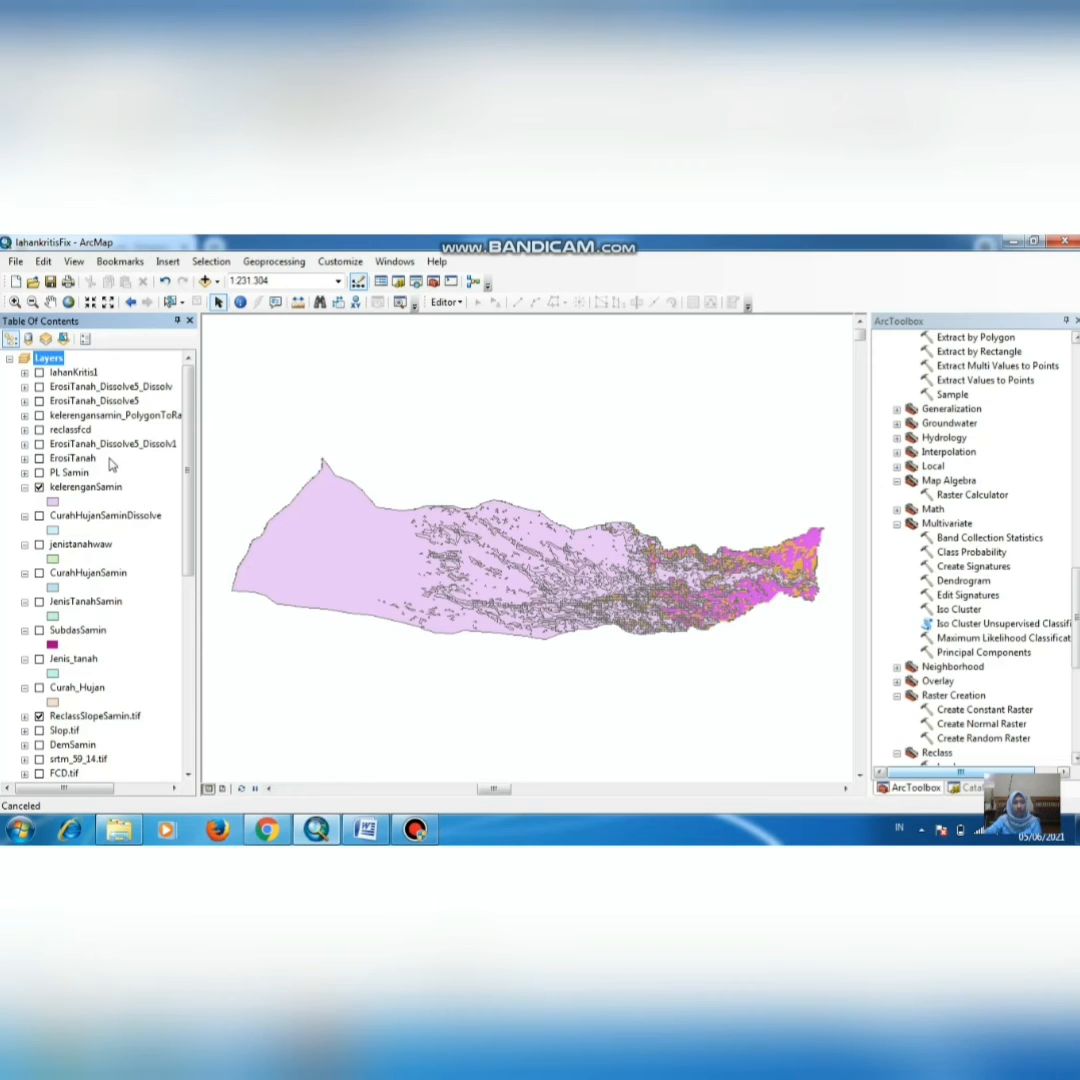
Step: Set up a new Double field named LS in the kelerenganSamin attribute table, dismiss it without adding, and close the table
right_click(95, 489)
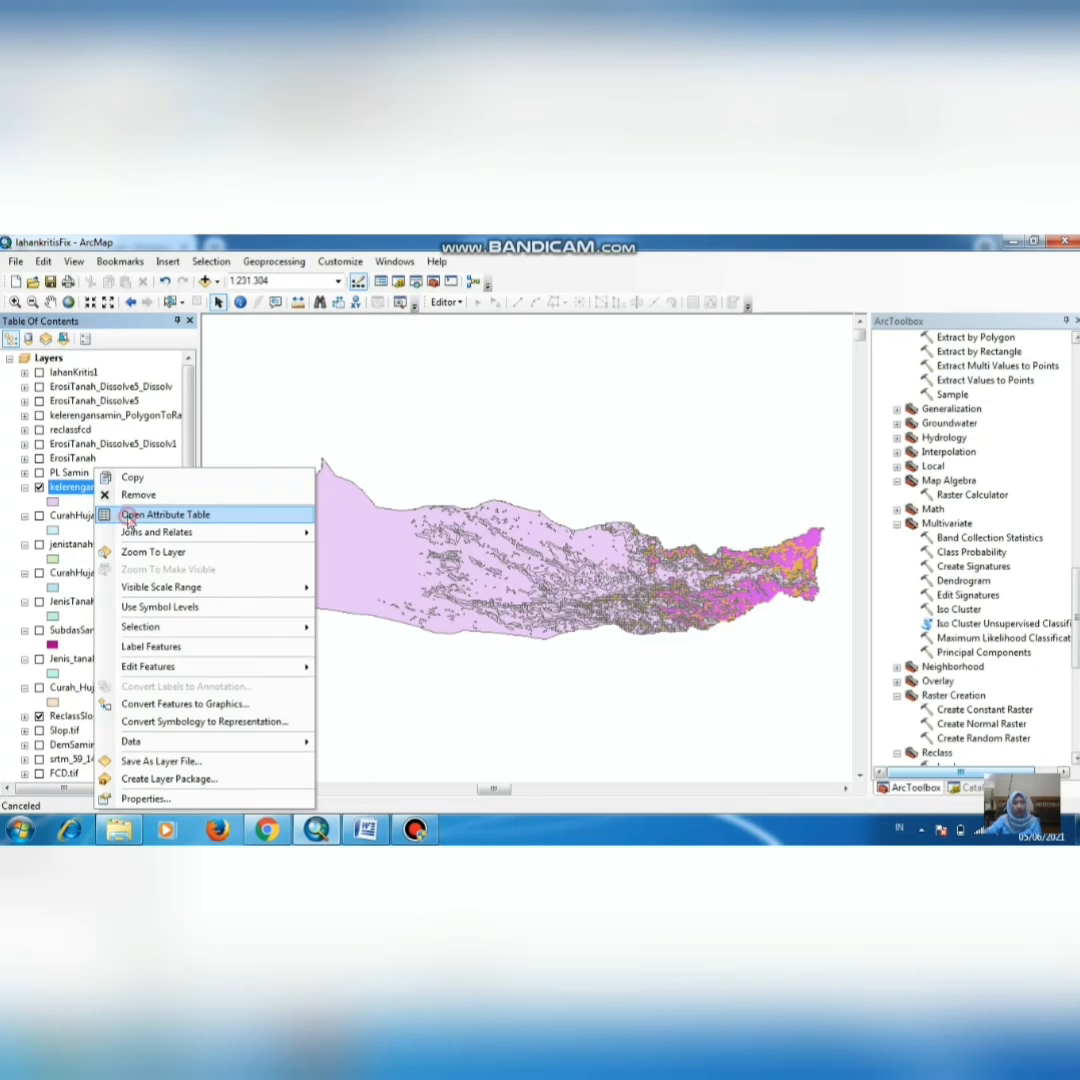
click(128, 517)
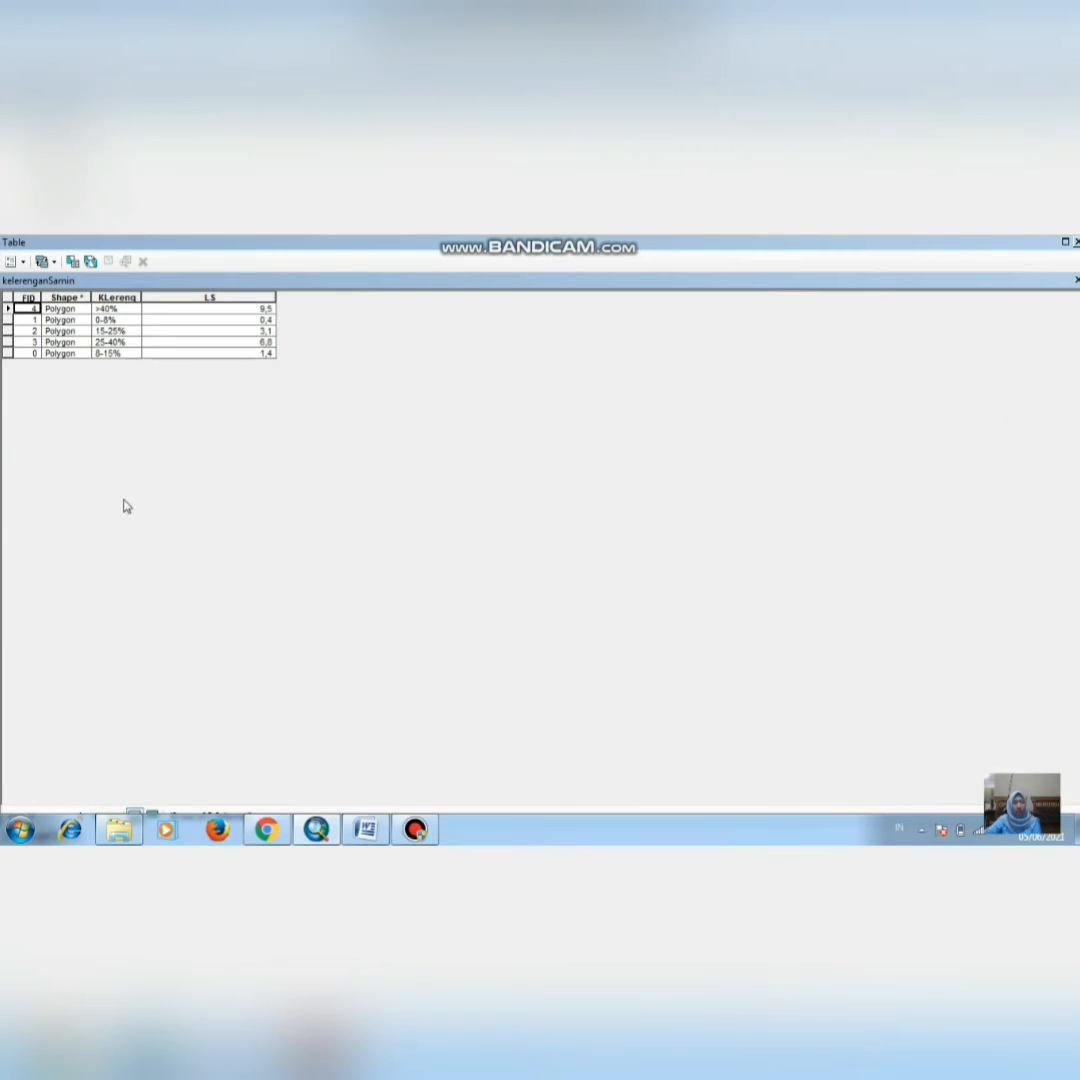
click(16, 261)
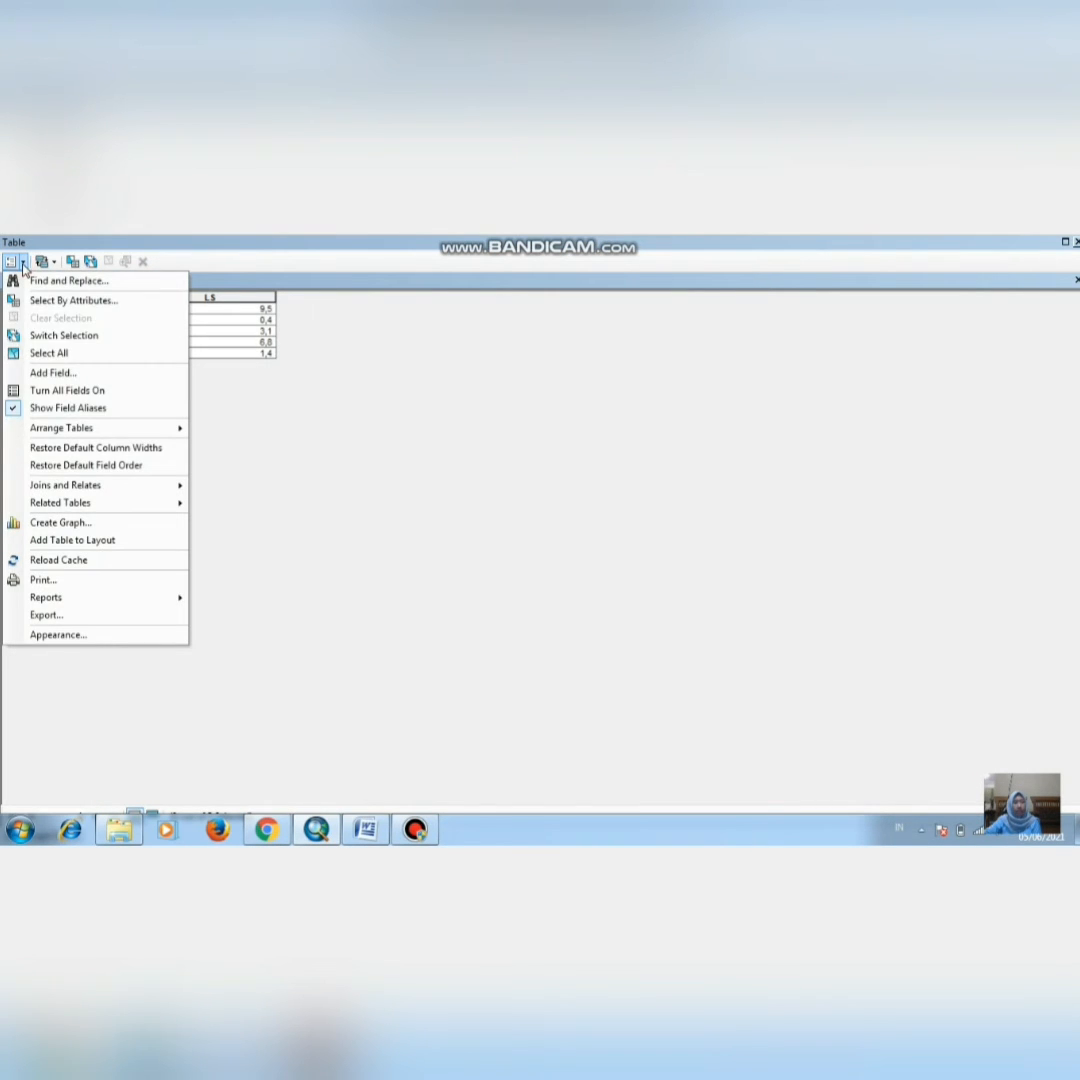
click(52, 372)
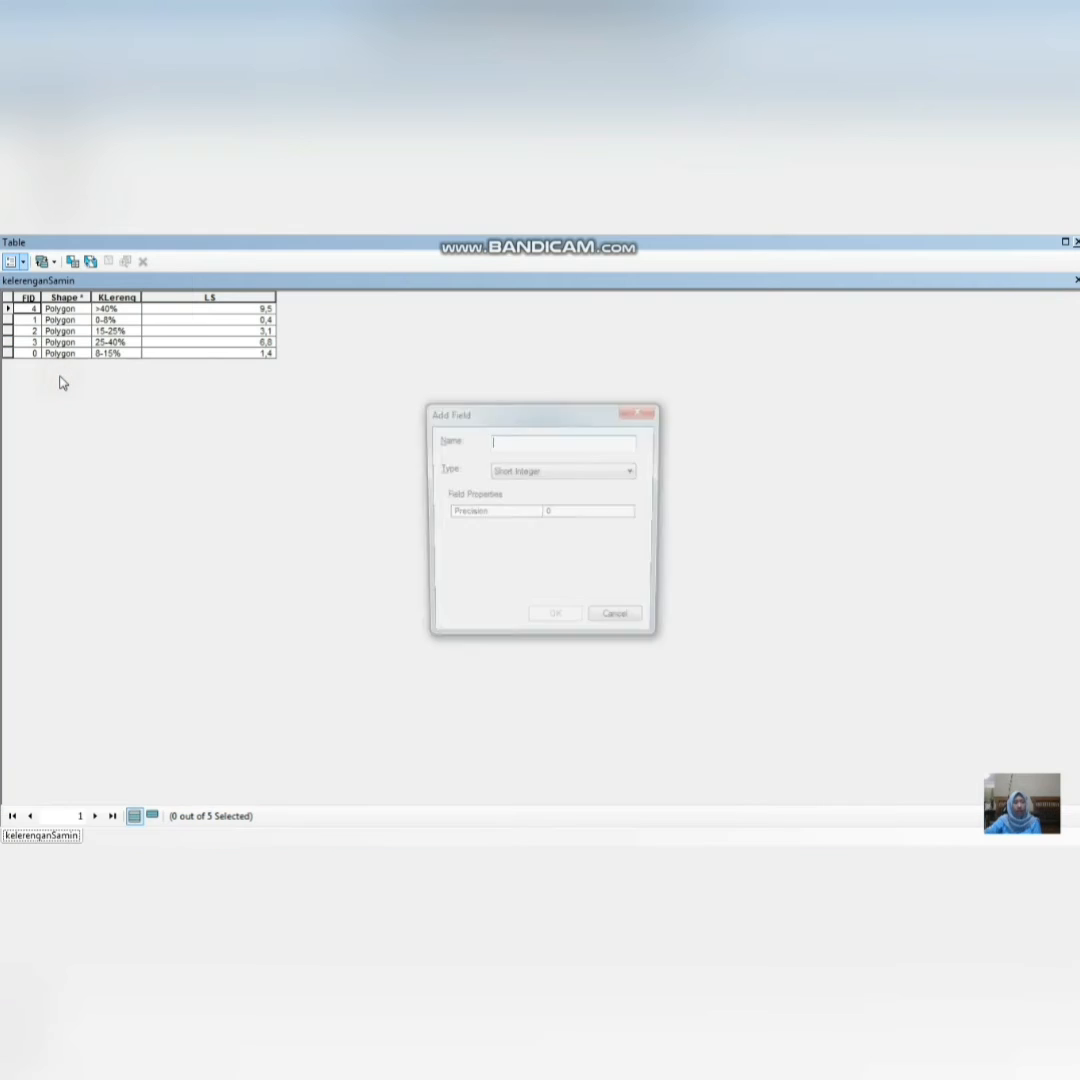
click(545, 443)
text(LS)
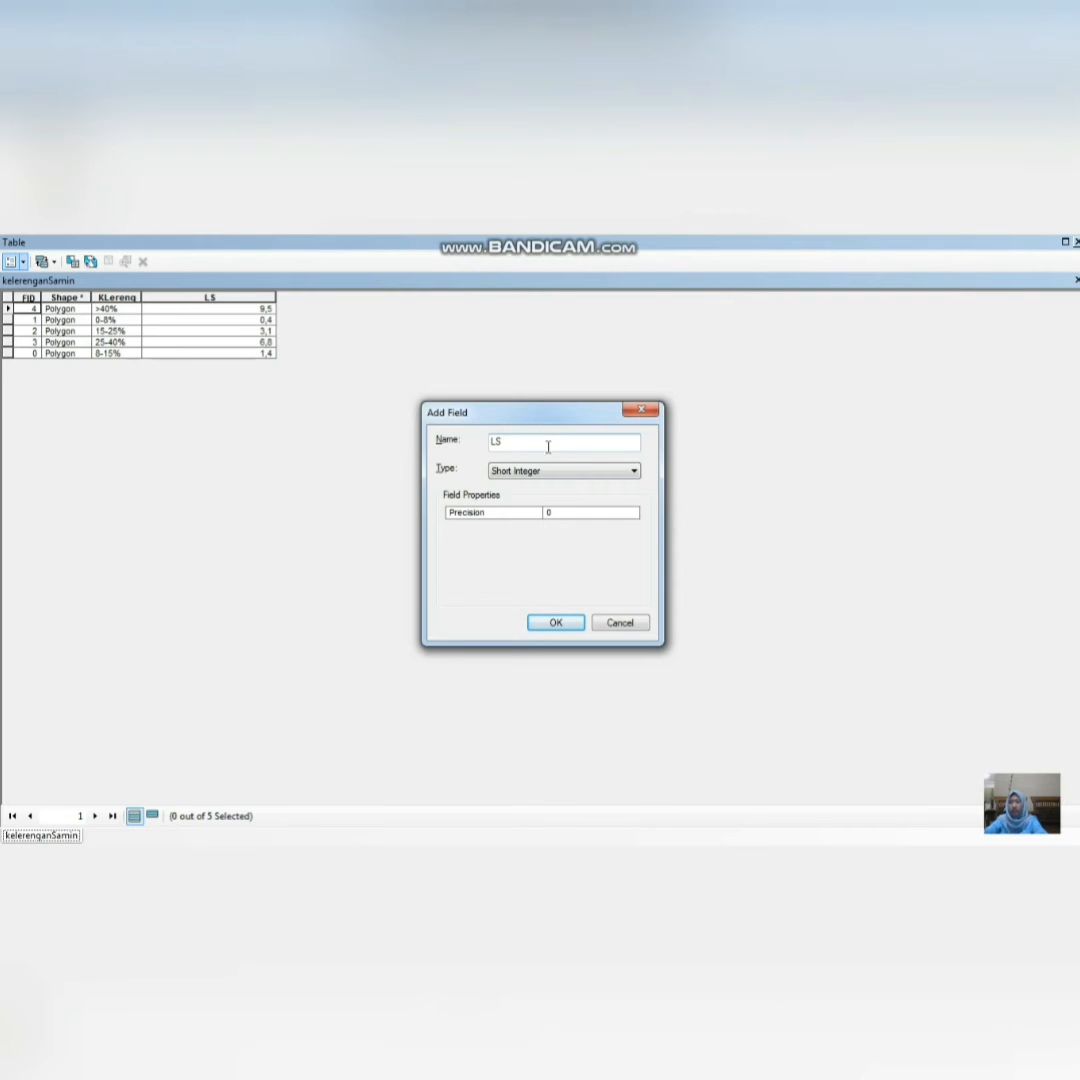
click(577, 472)
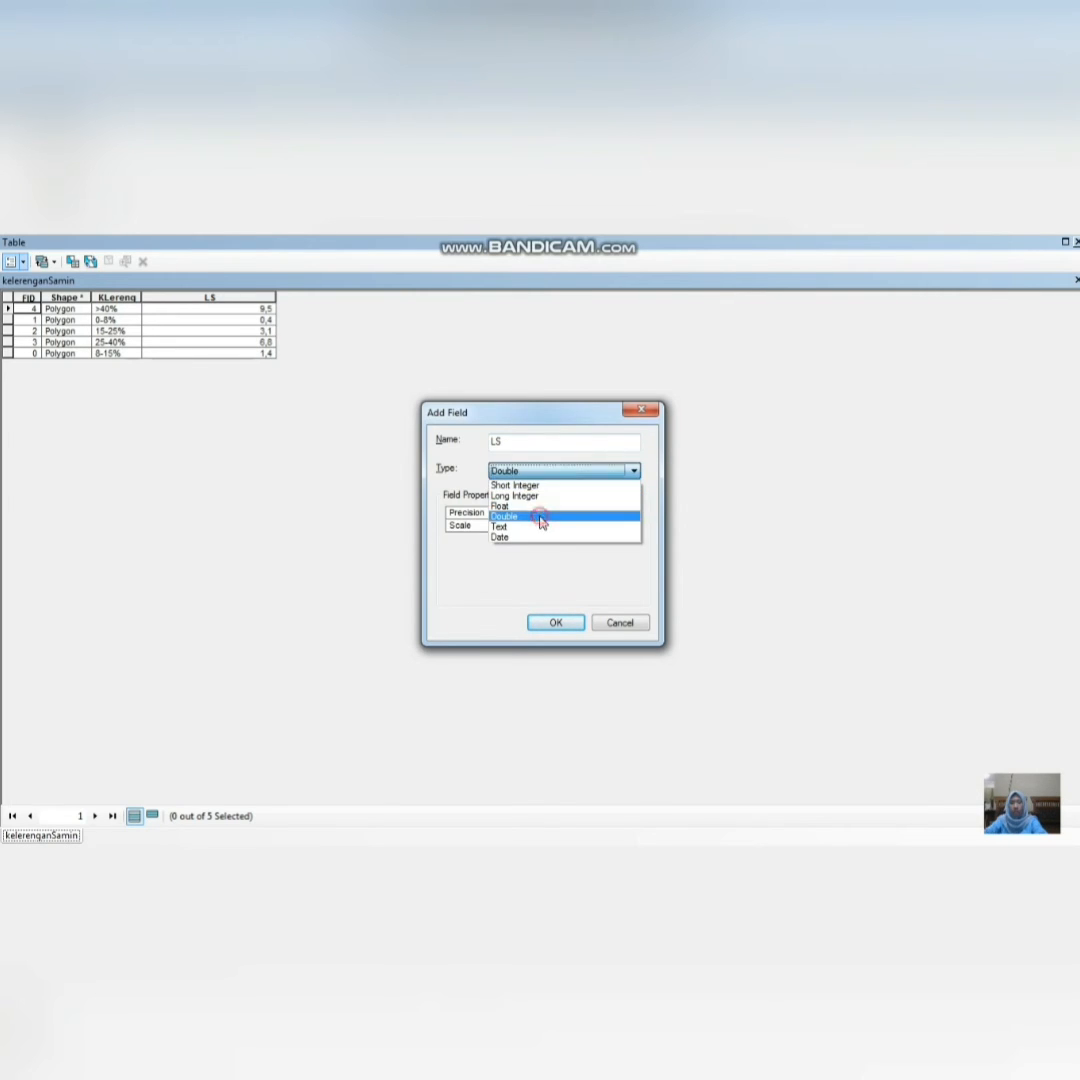
click(540, 517)
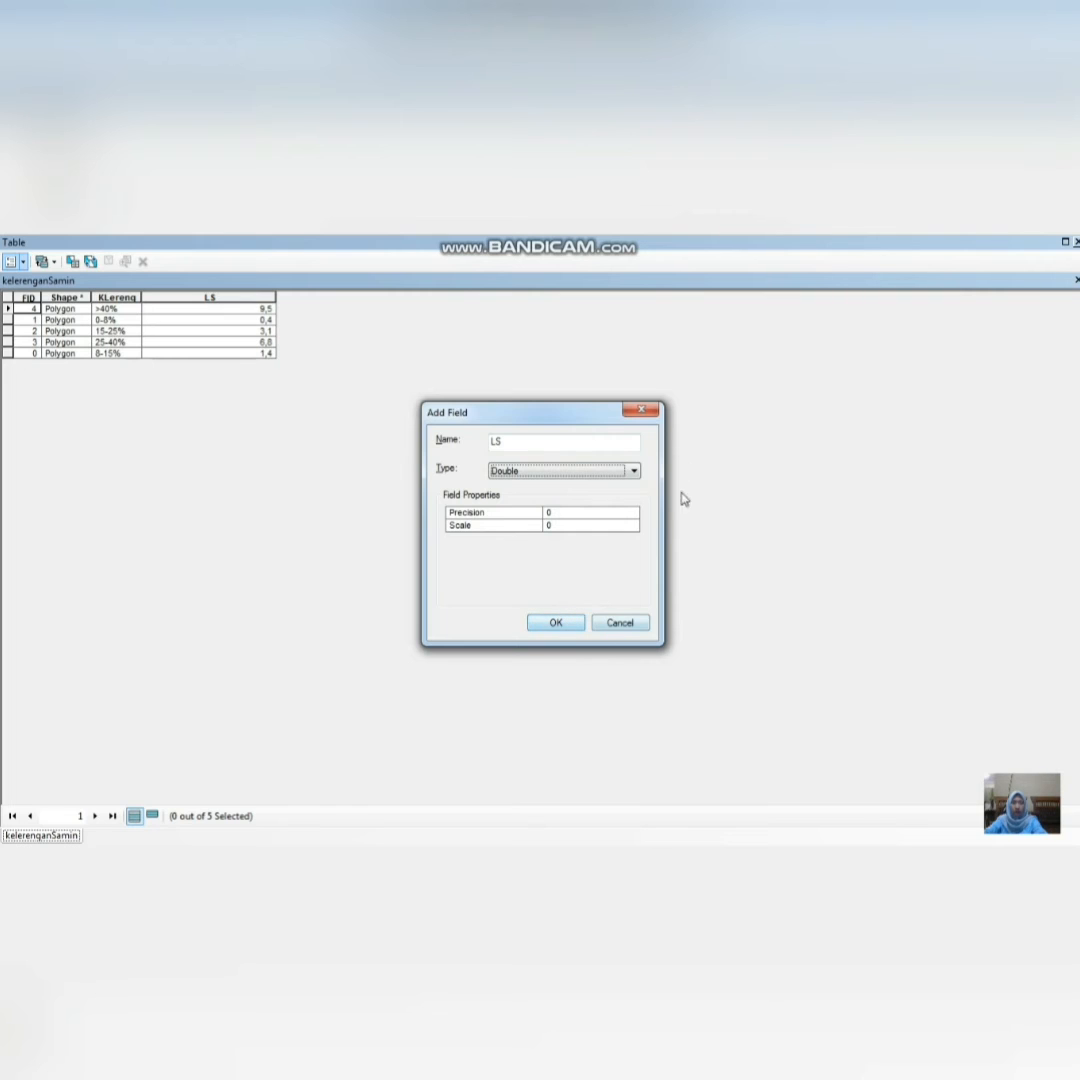
click(641, 410)
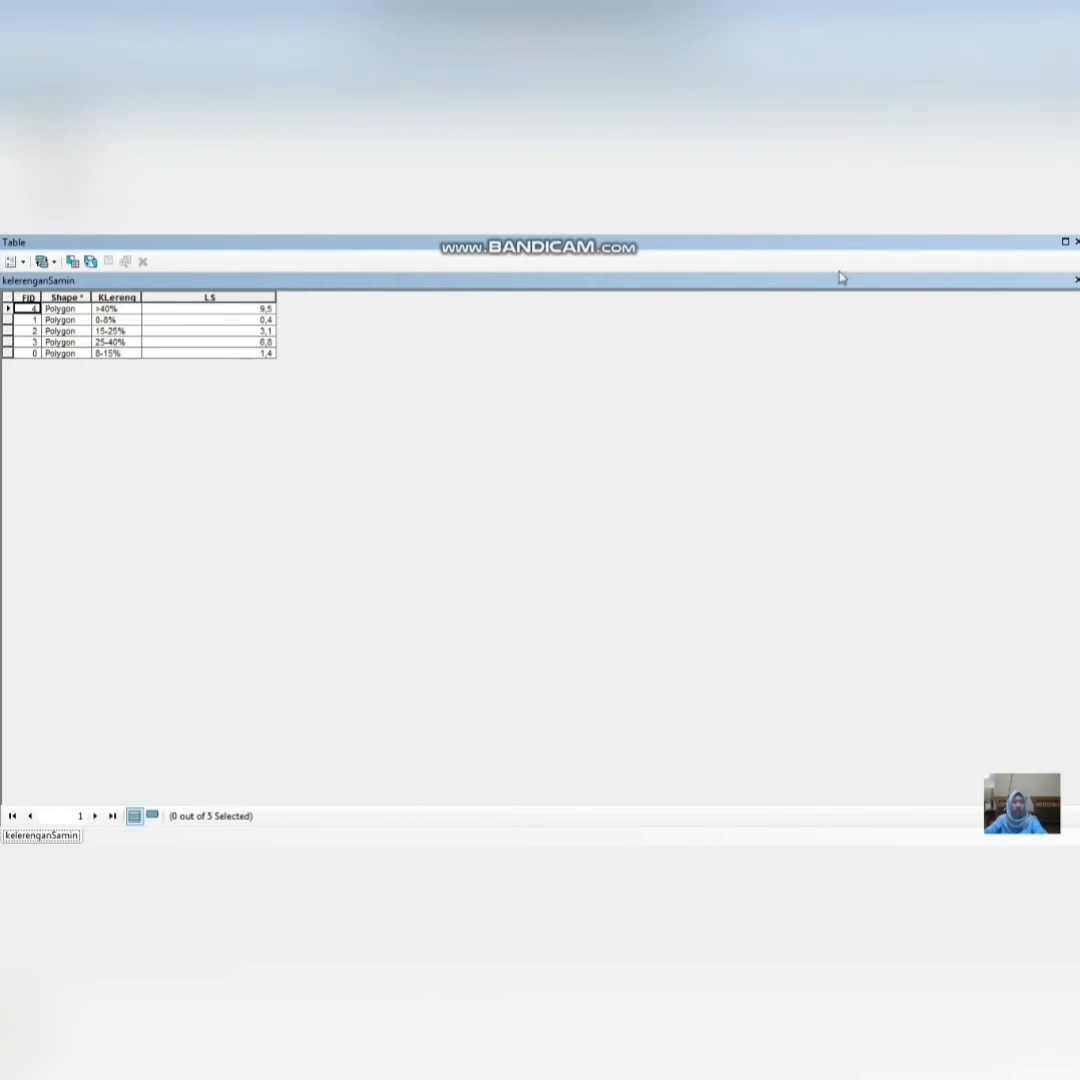
click(1076, 241)
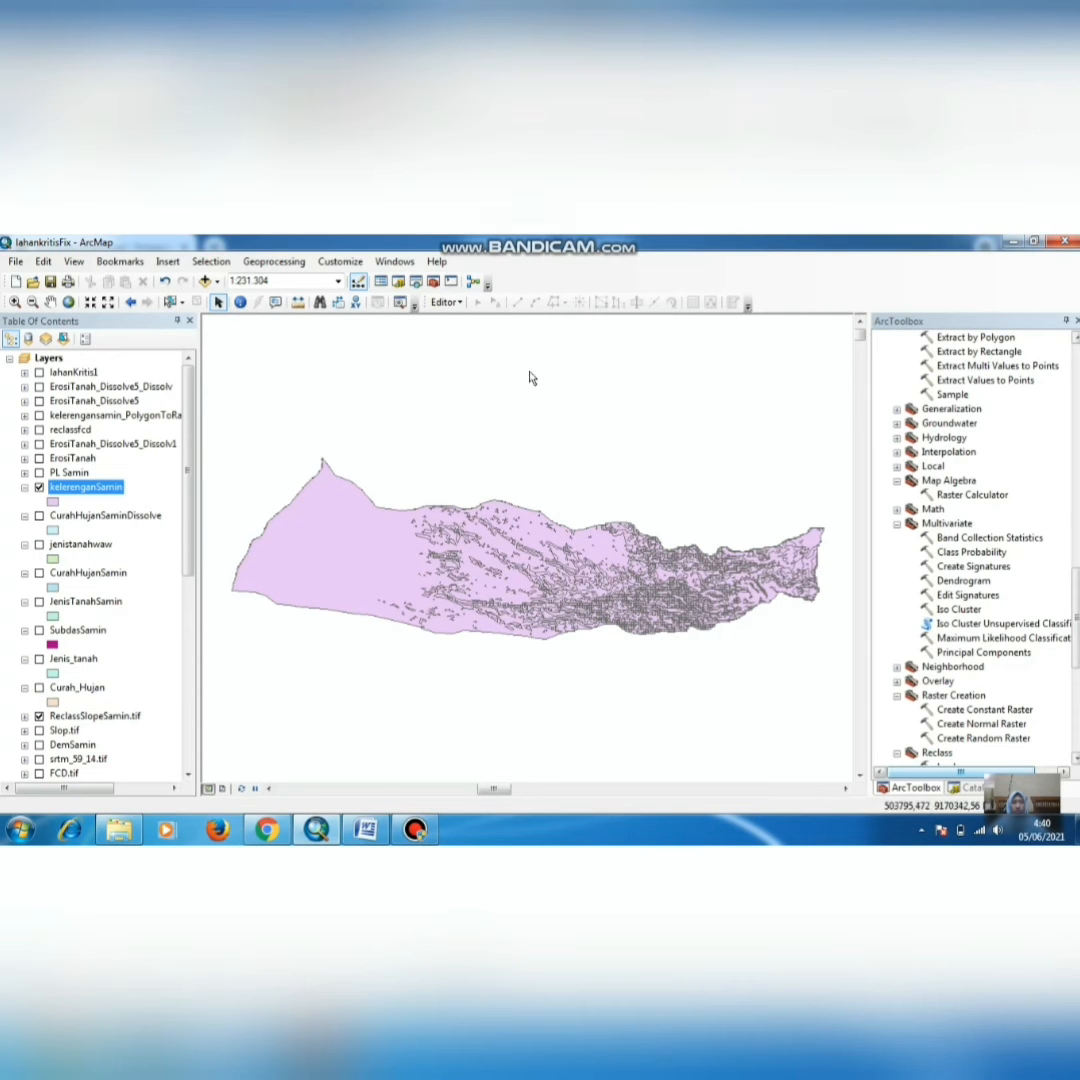
right_click(99, 489)
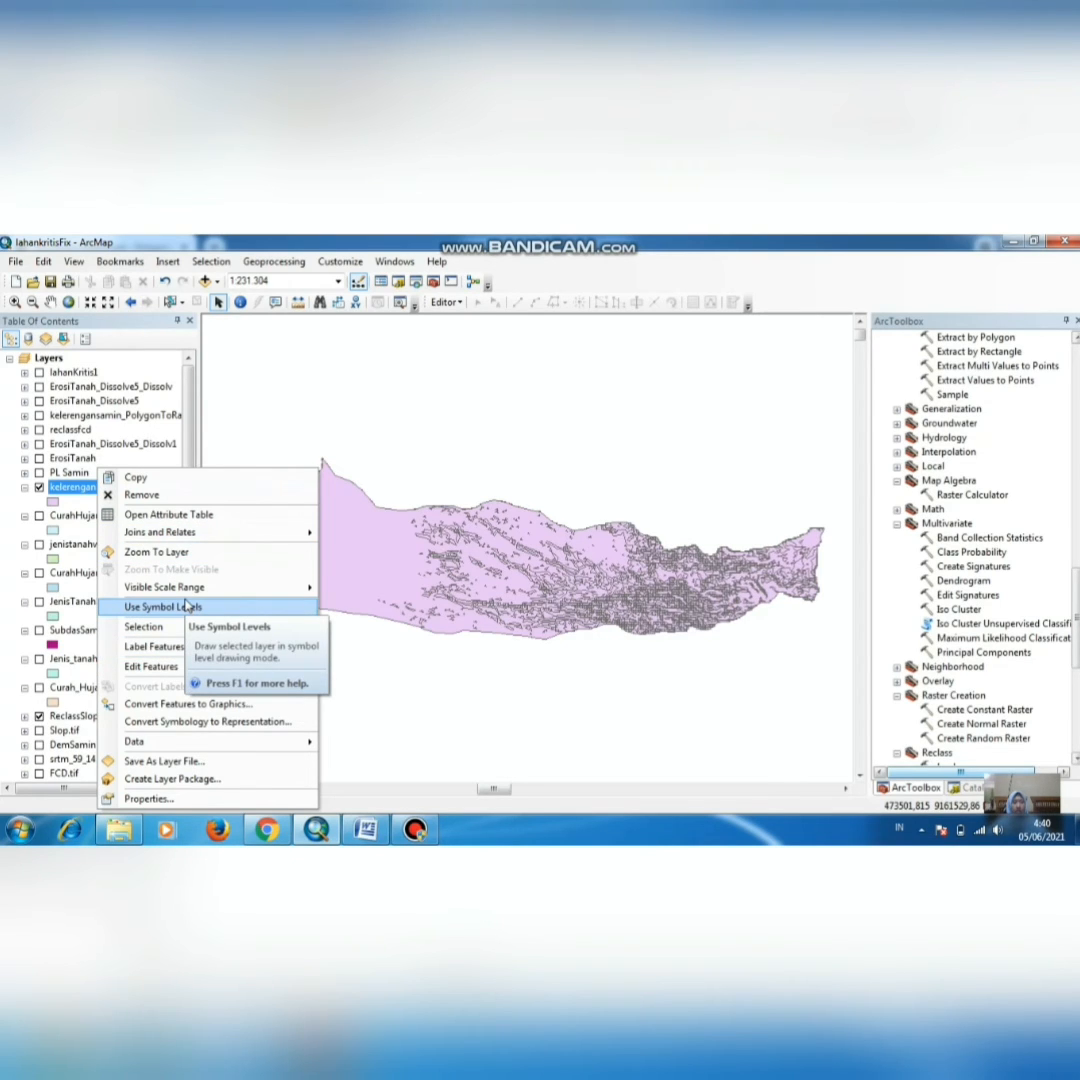
mouse_move(235, 677)
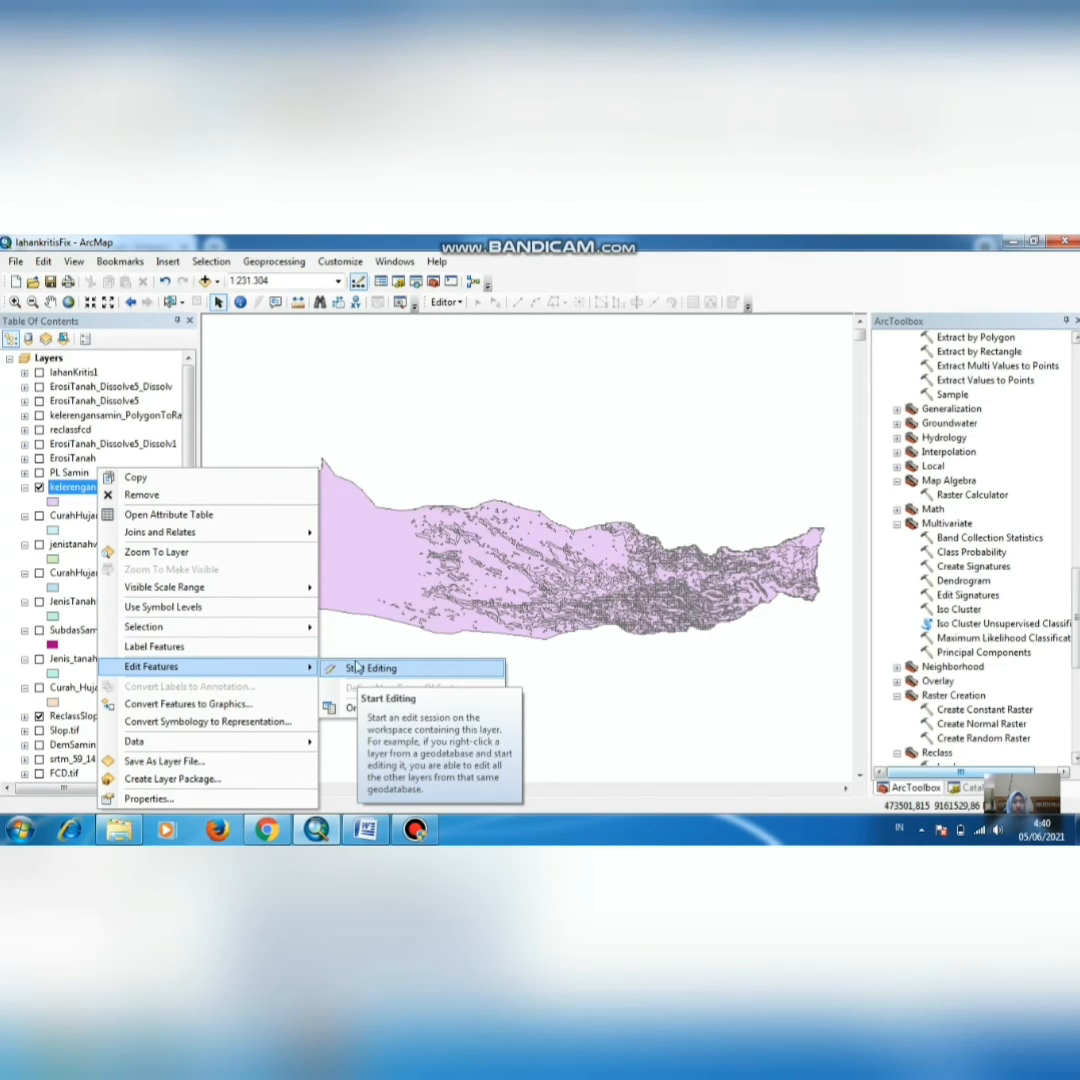
click(191, 339)
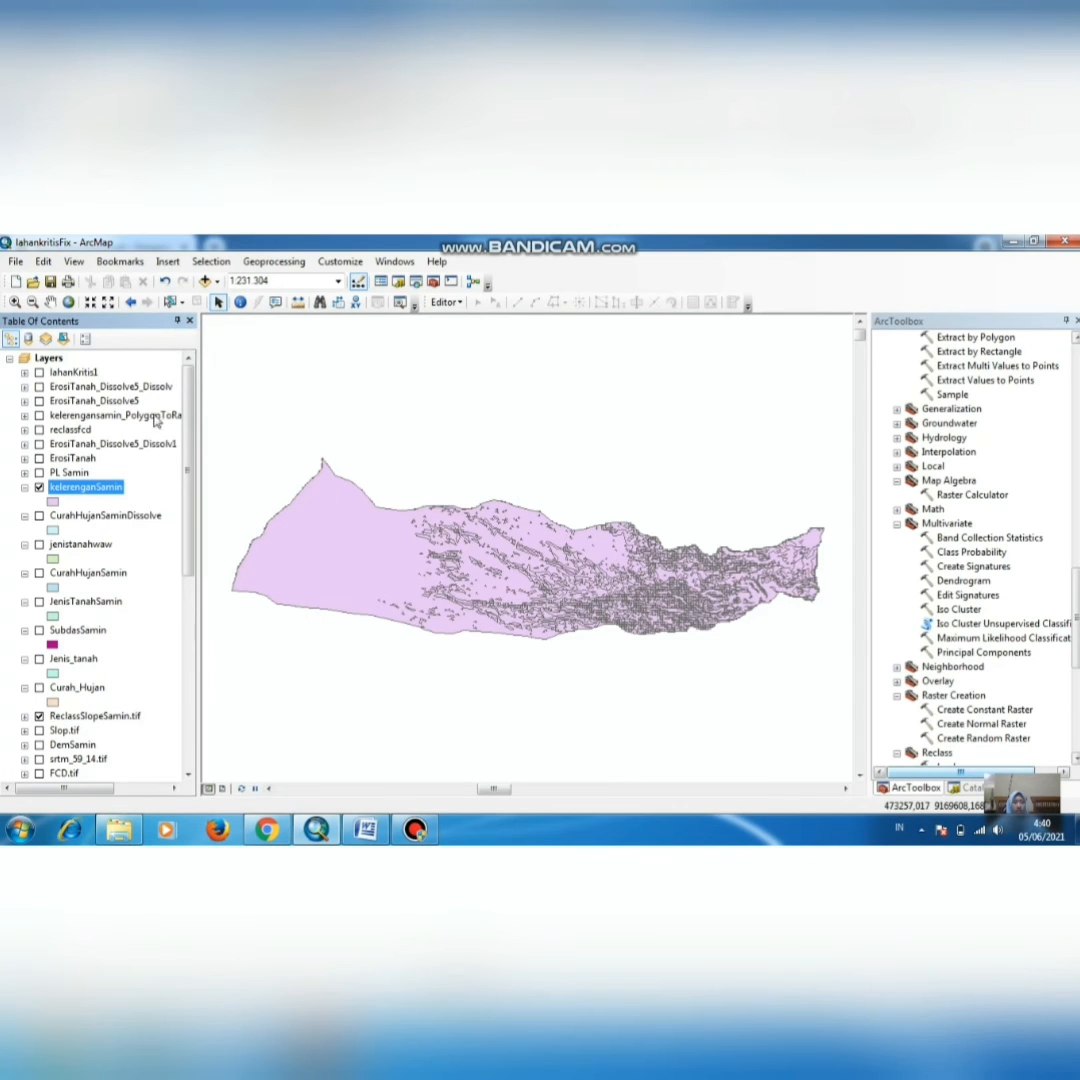
Step: Review the LS value of each slope class in the kelerenganSamin attribute table against Tabel 3 Nilai LS in the Chrome PDF
right_click(93, 492)
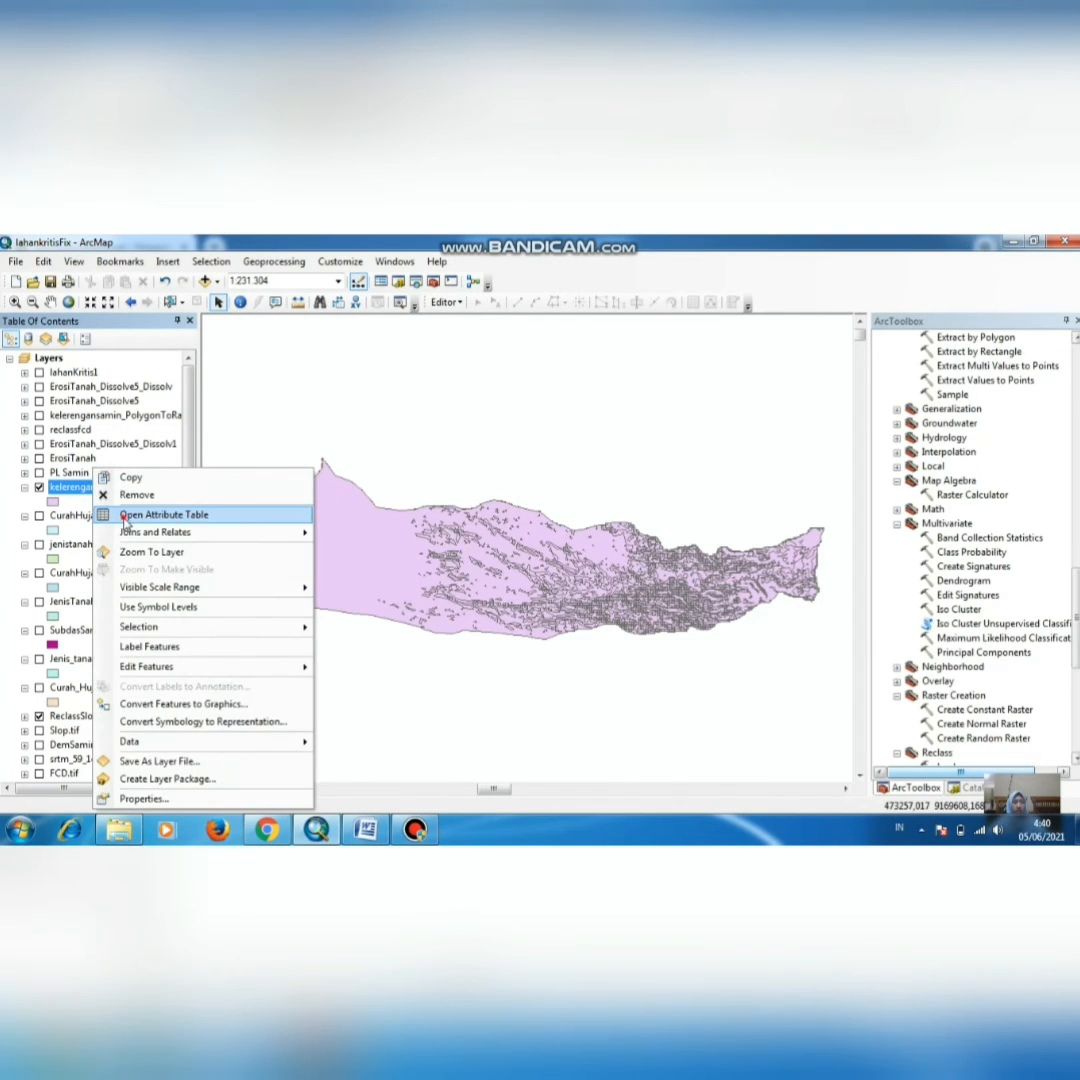
click(112, 514)
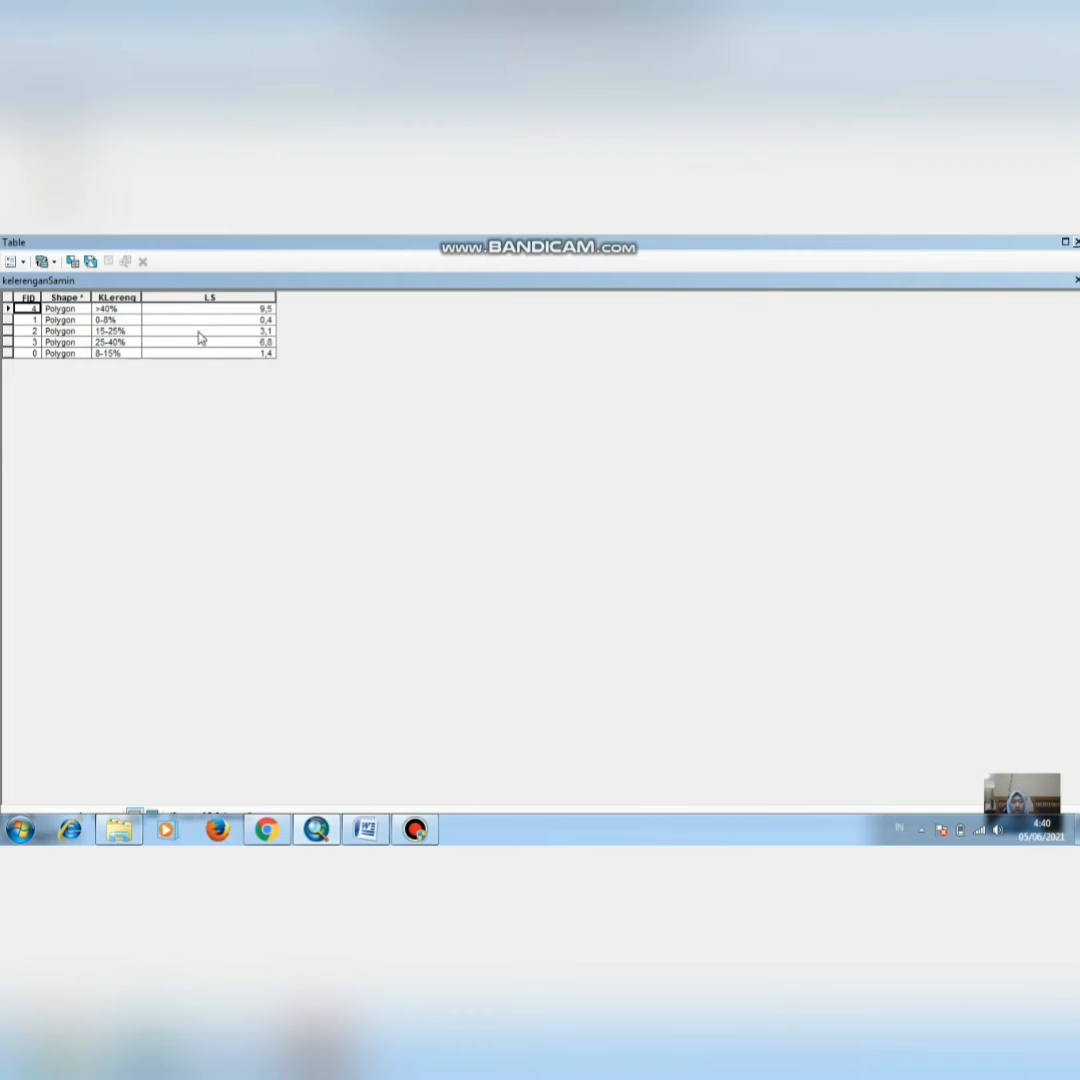
click(265, 827)
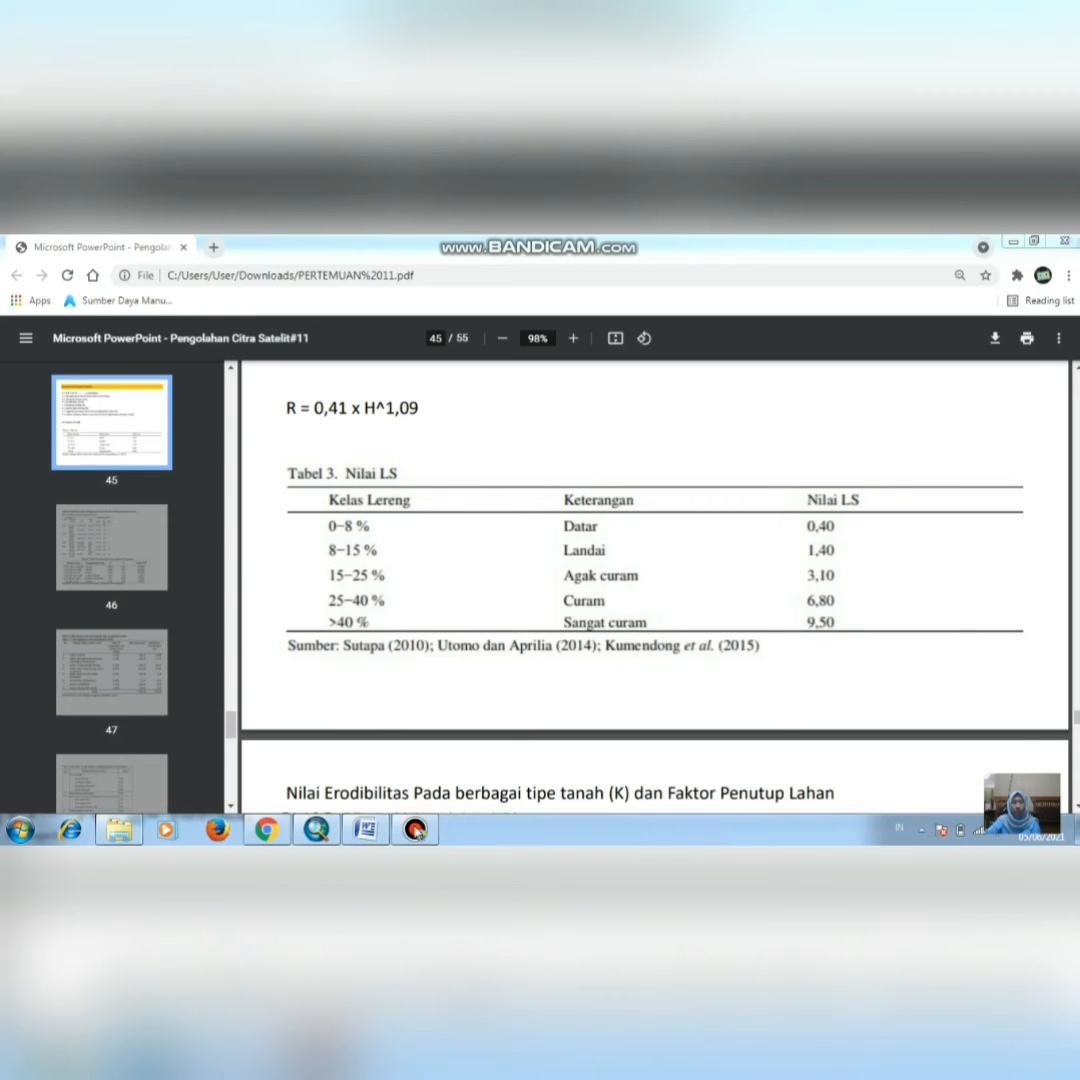
click(322, 835)
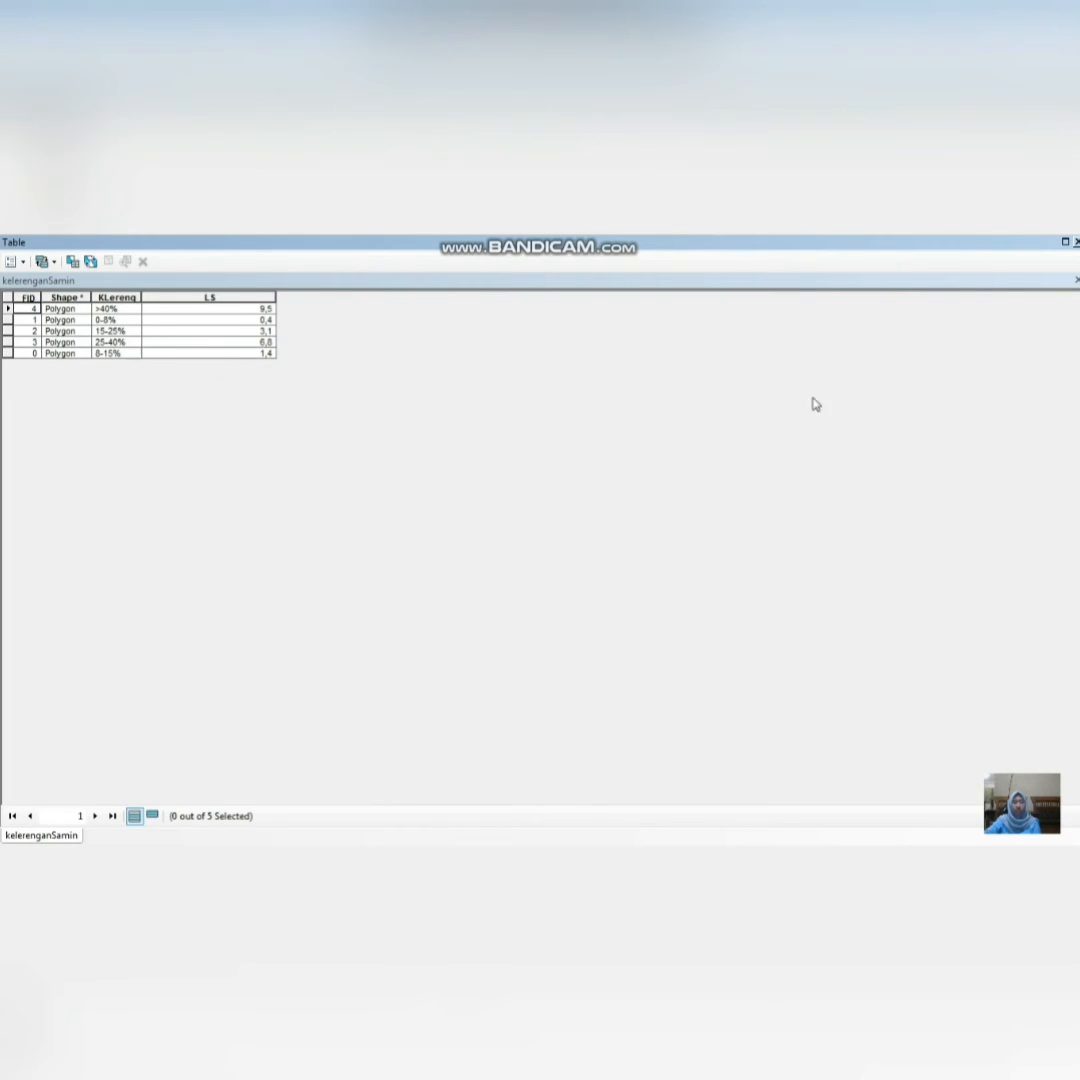
click(1076, 241)
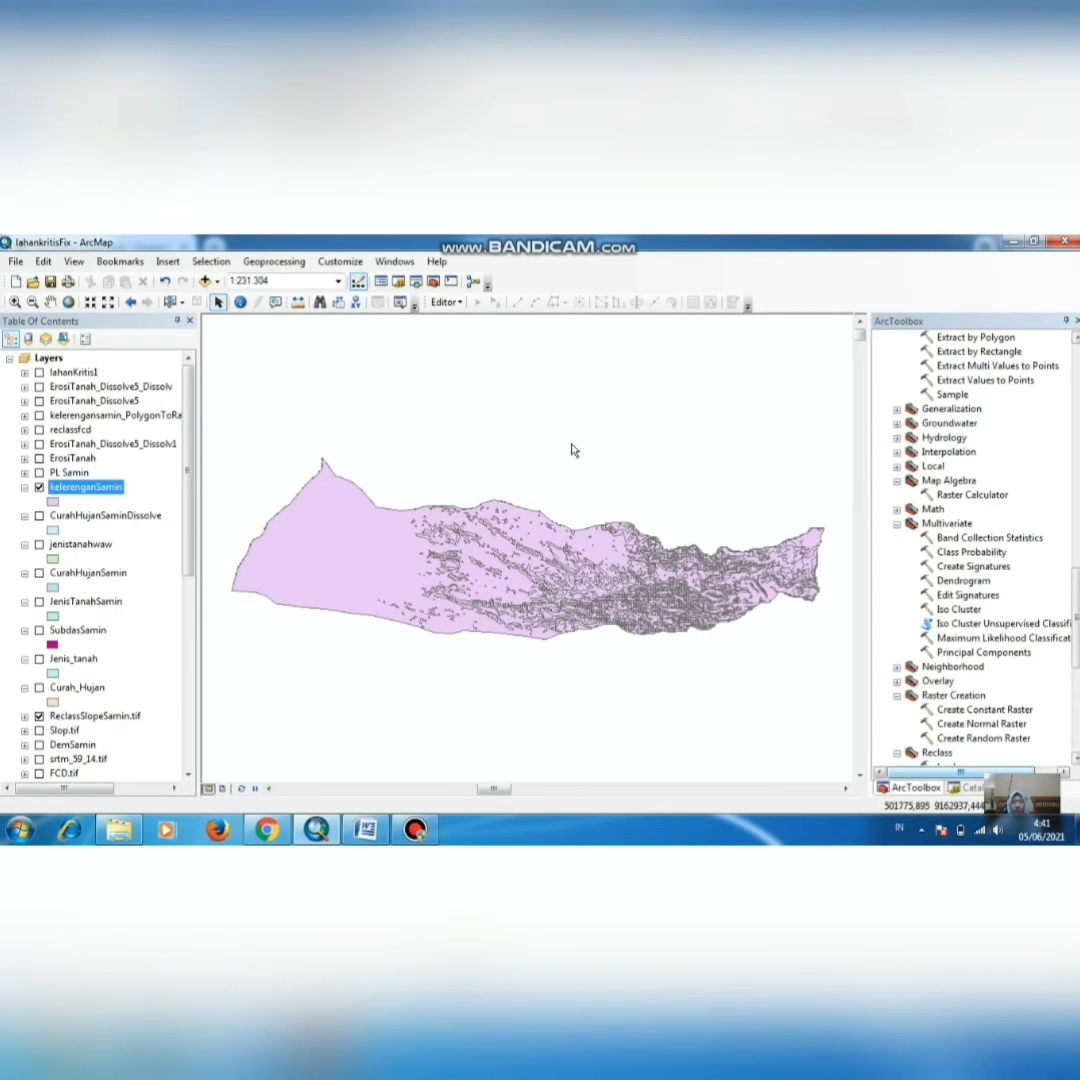
click(445, 302)
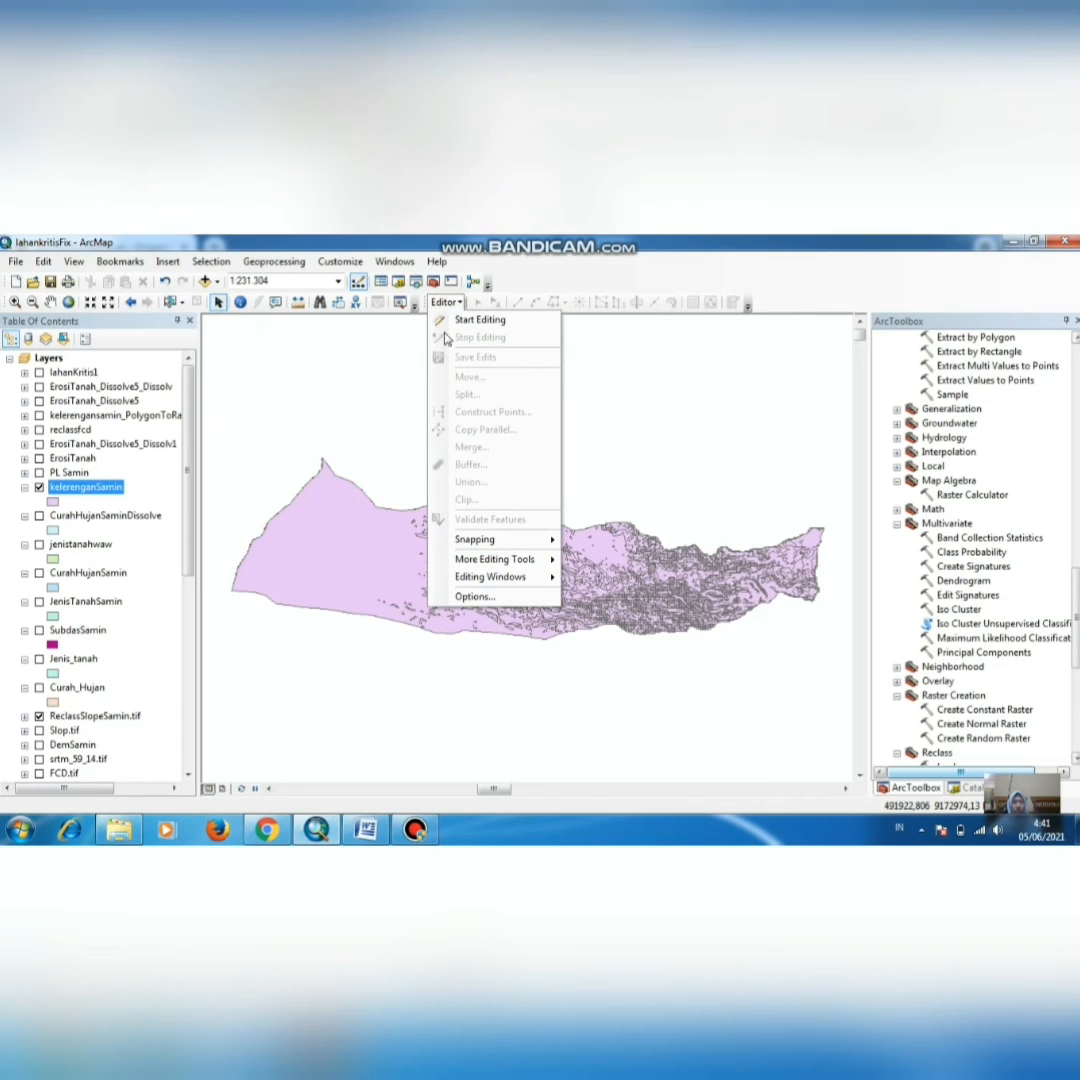
click(652, 280)
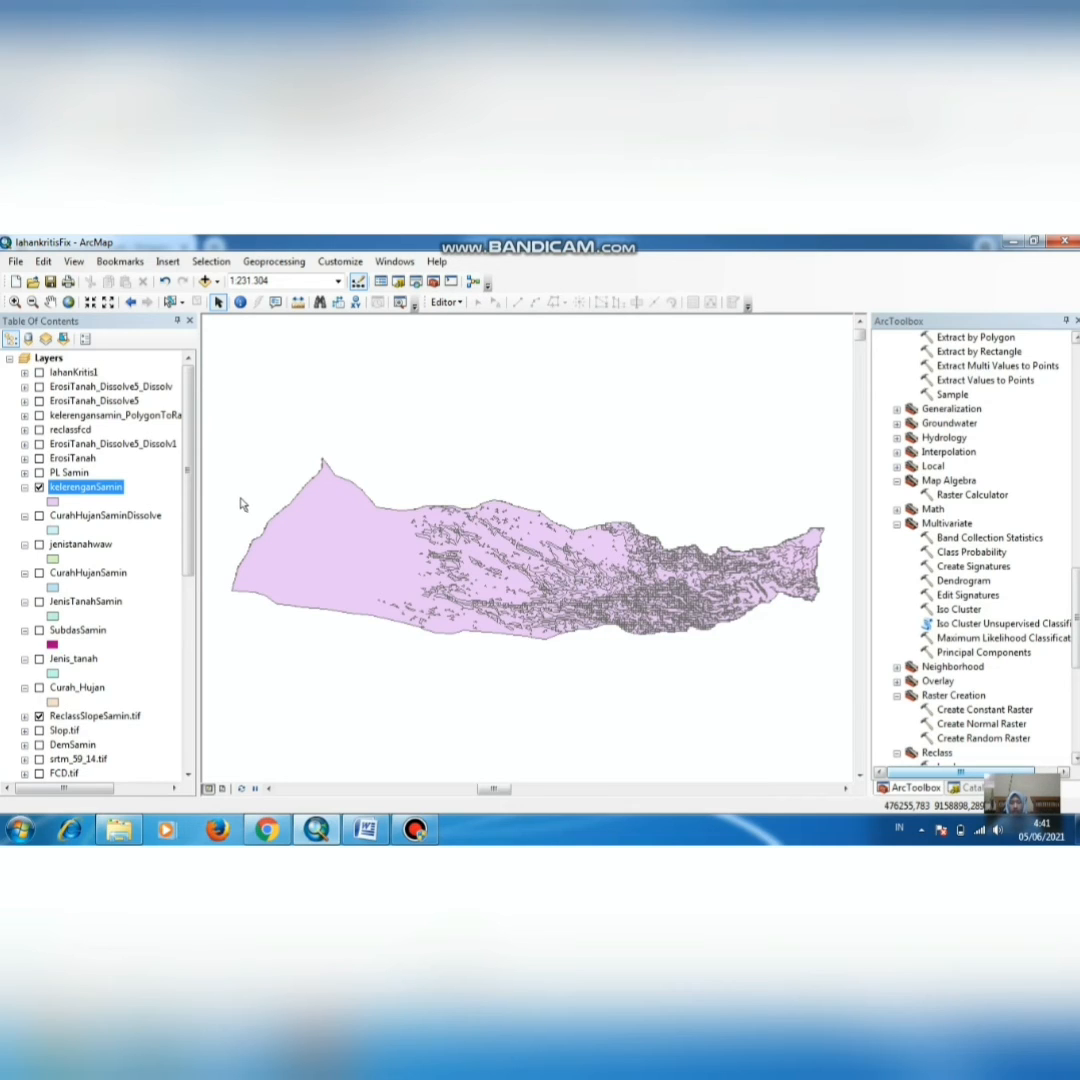
Step: Hide the kelerenganSamin layer, display JenisTanahSamin, and inspect its attribute table before closing it
click(39, 487)
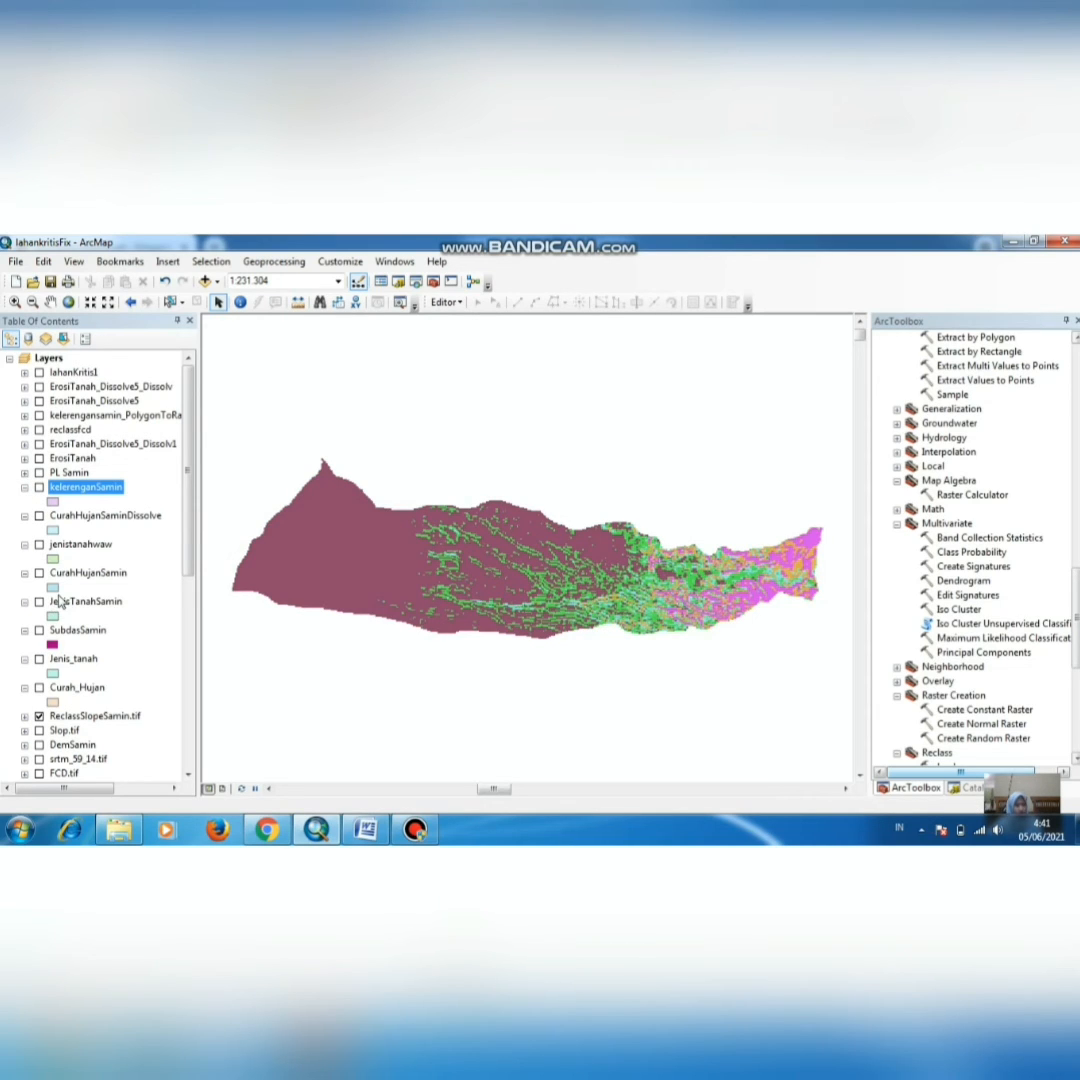
click(39, 602)
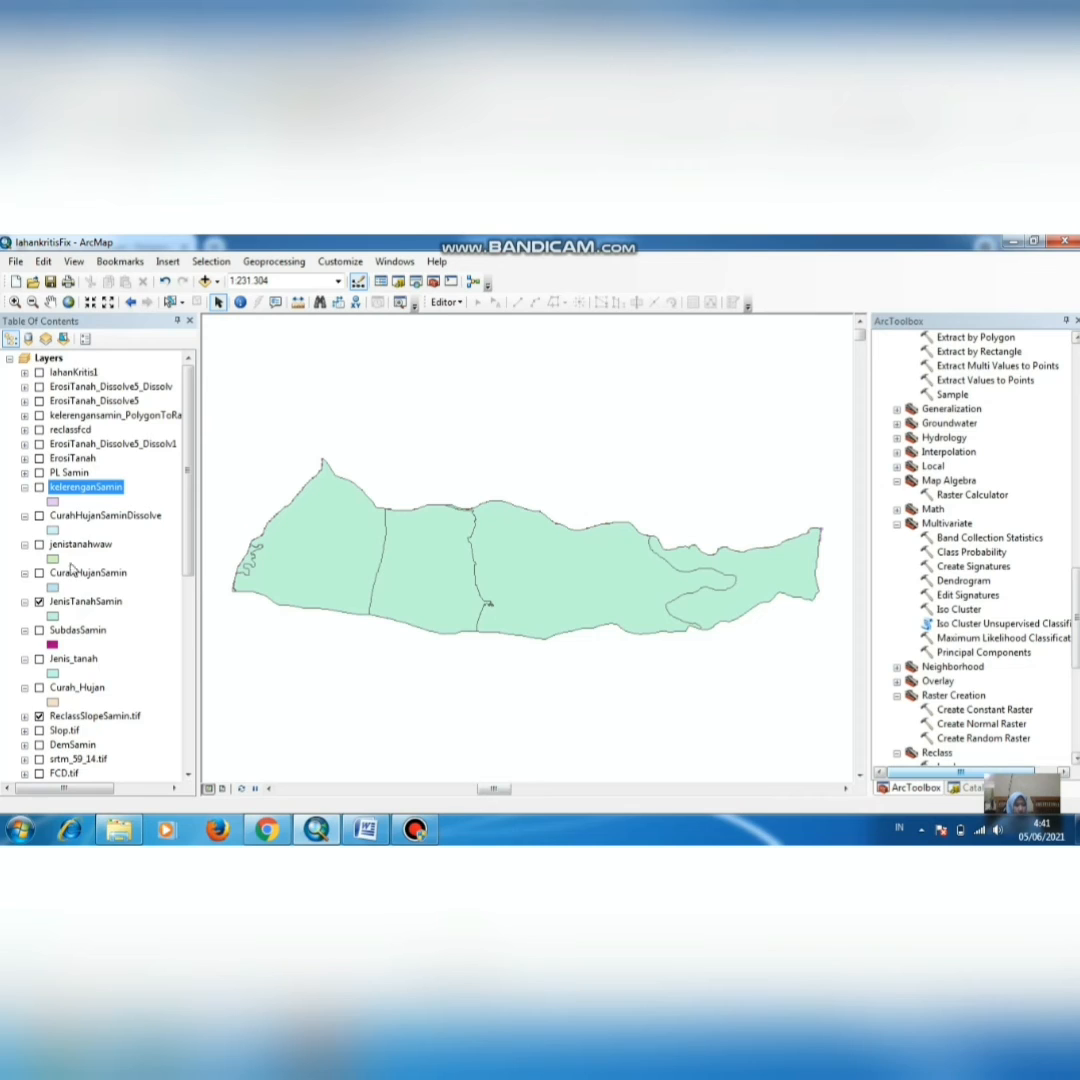
click(86, 606)
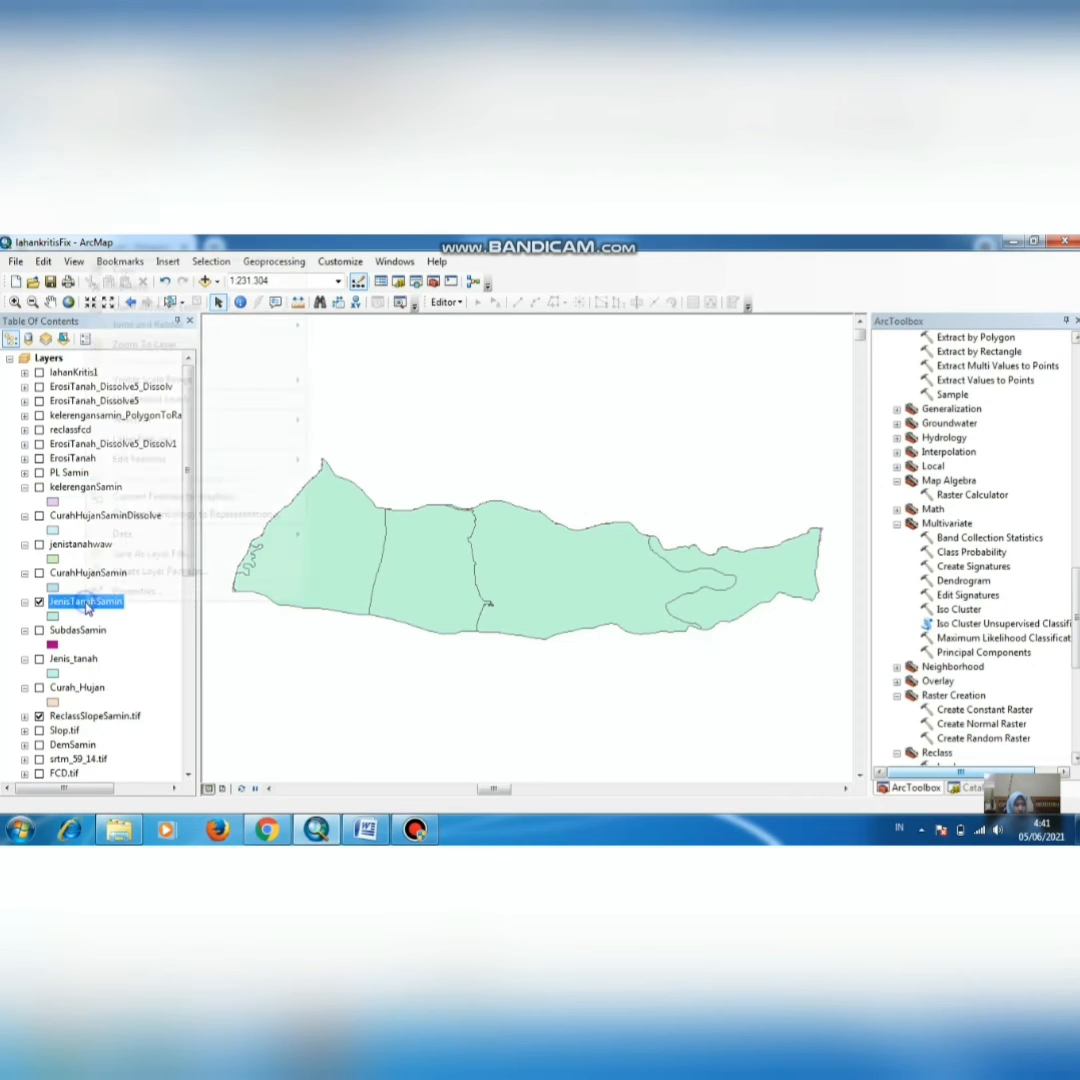
right_click(78, 605)
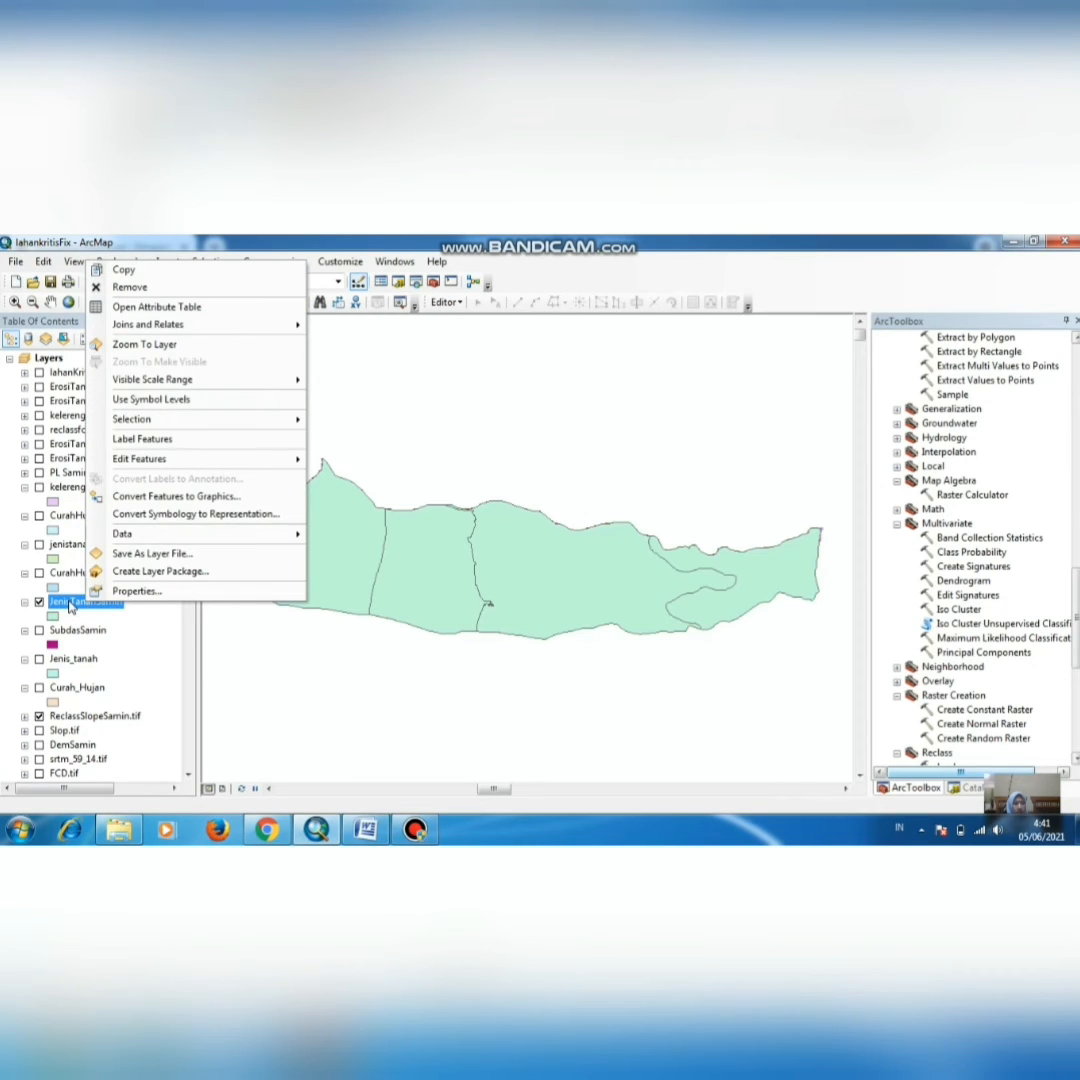
click(70, 606)
click(70, 603)
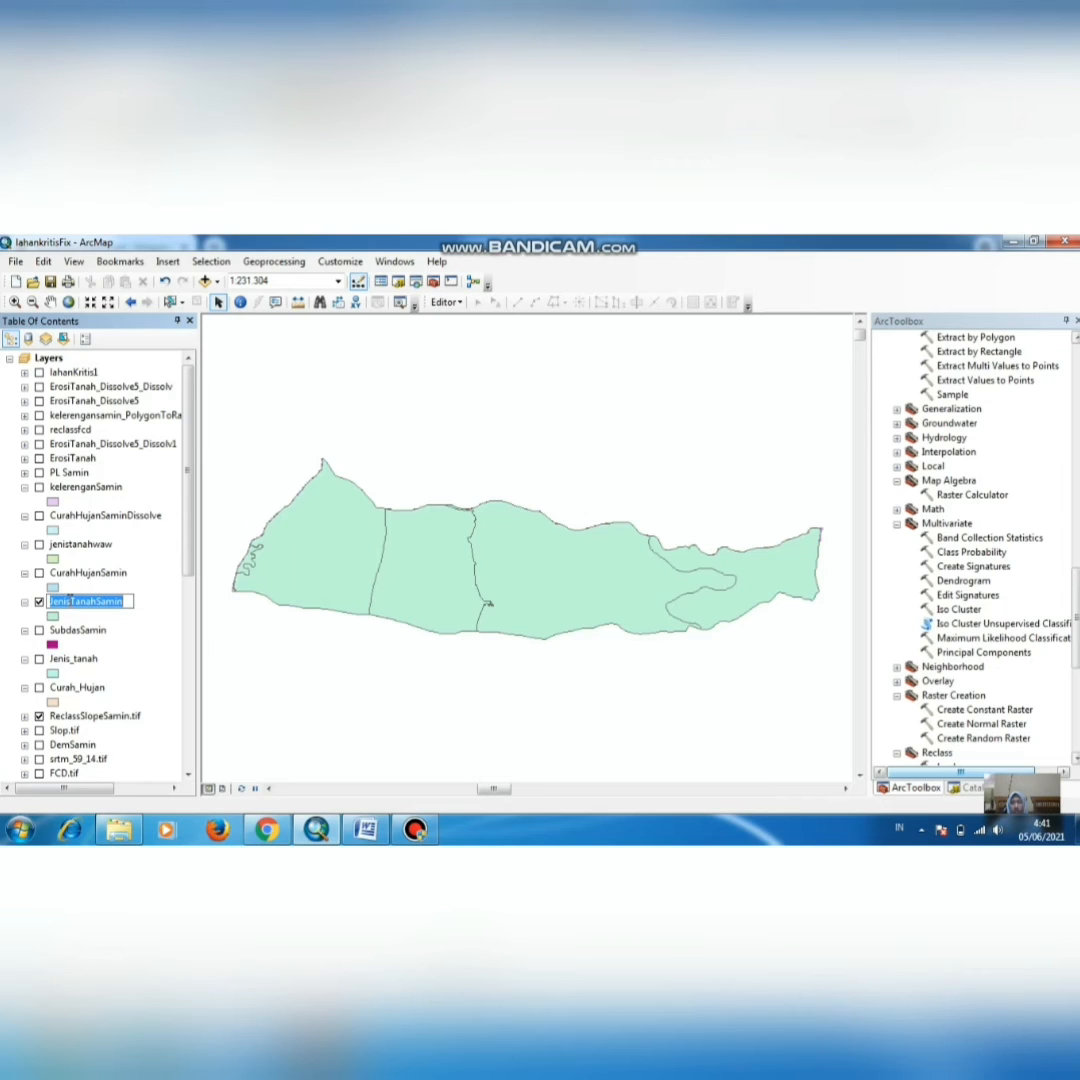
right_click(72, 607)
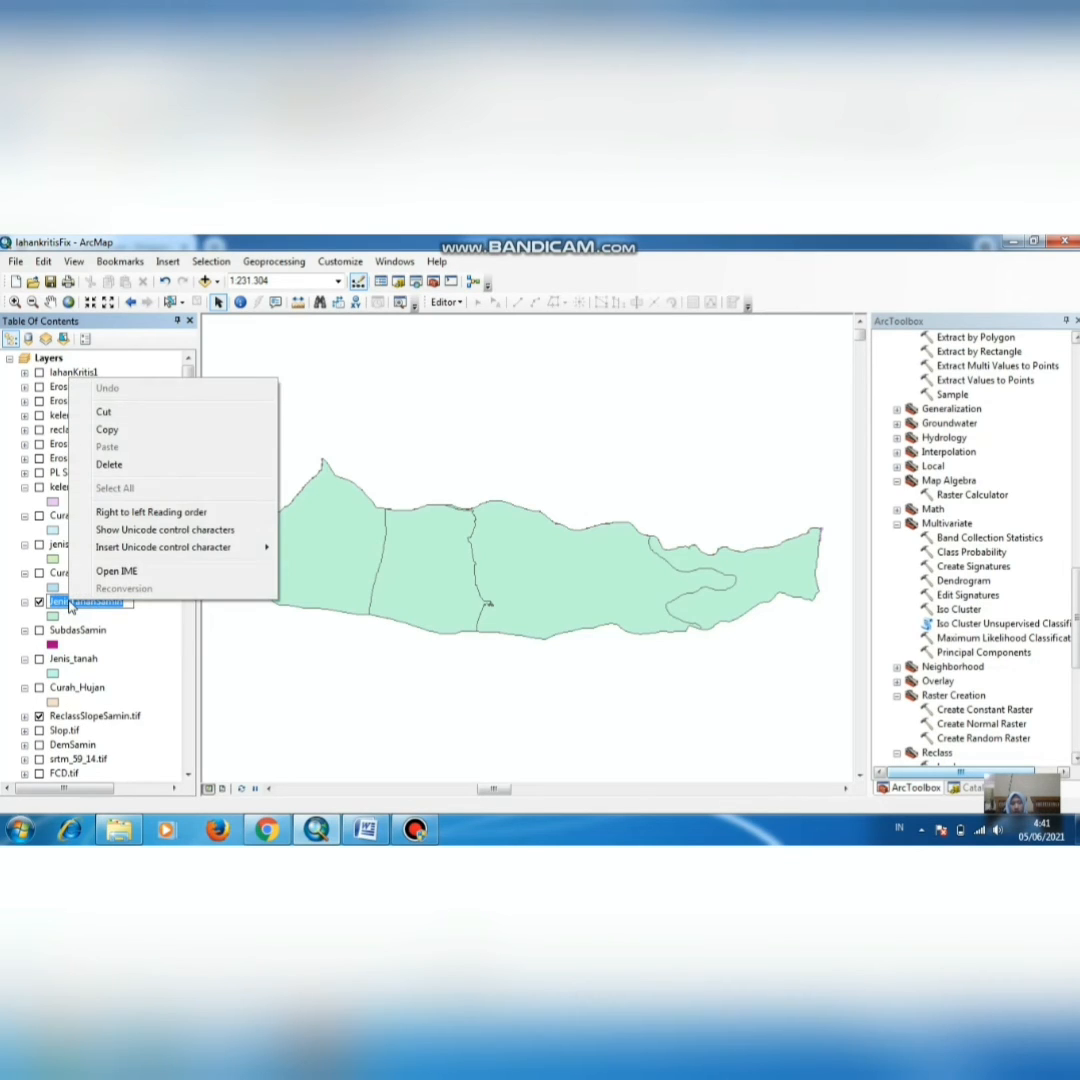
click(118, 652)
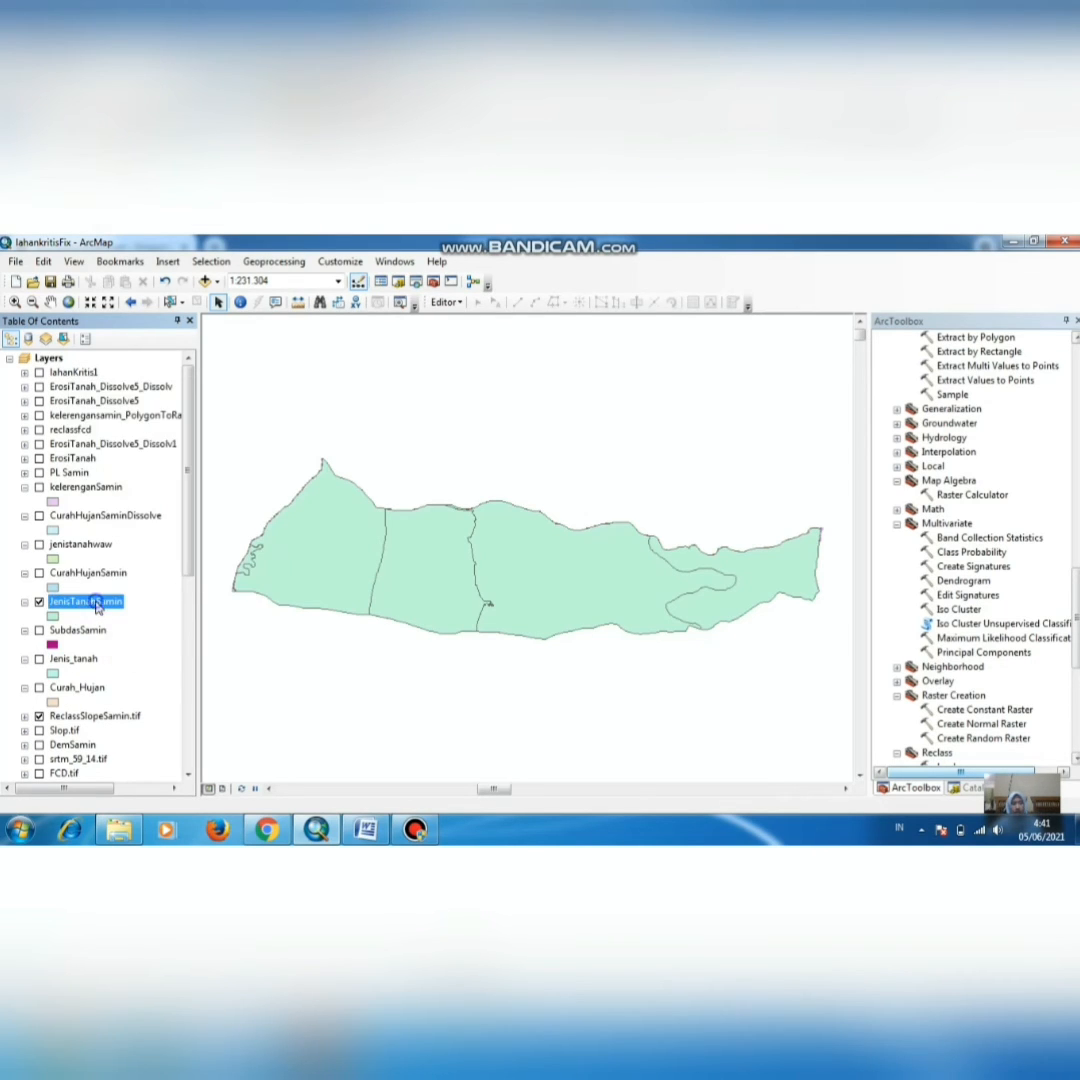
right_click(105, 610)
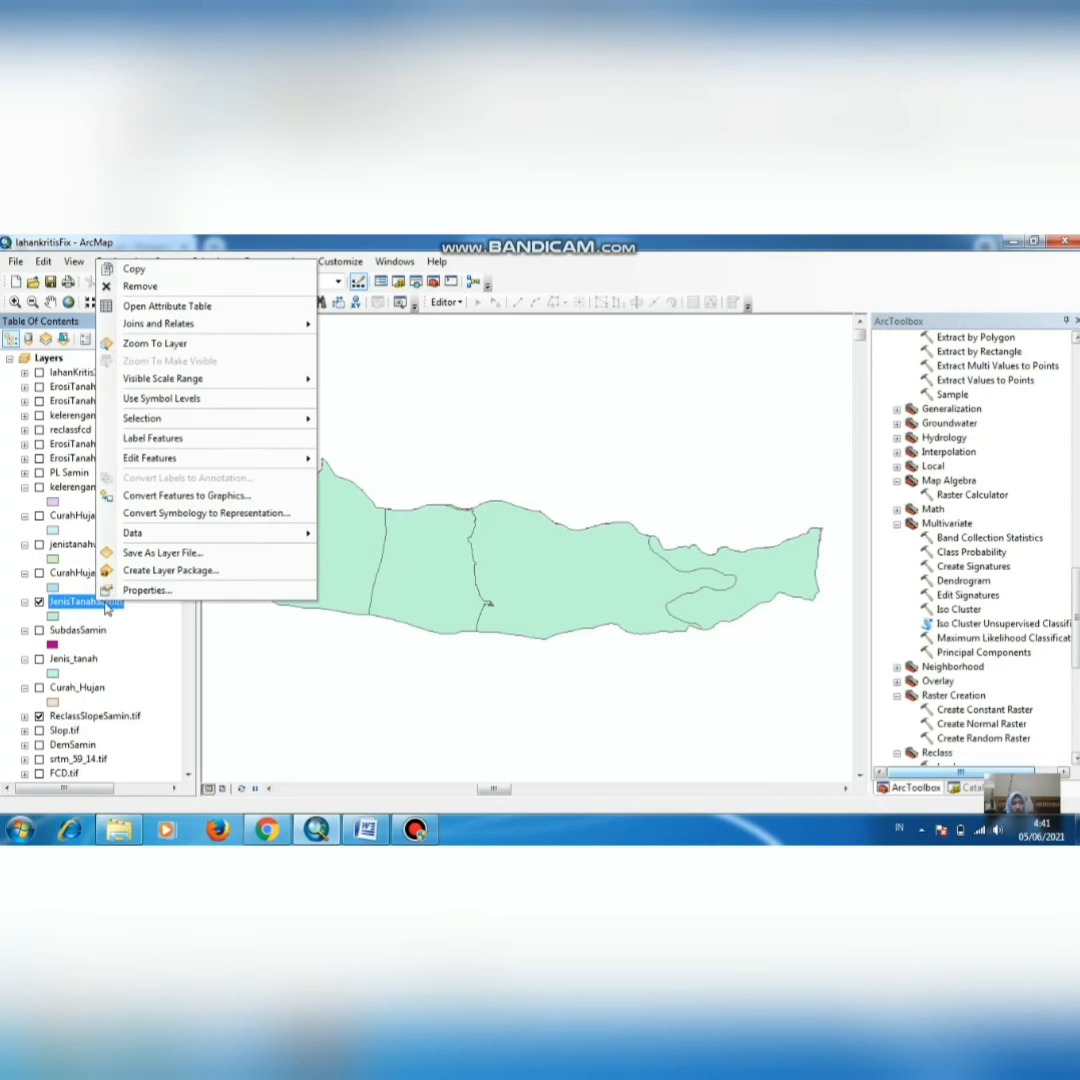
click(180, 305)
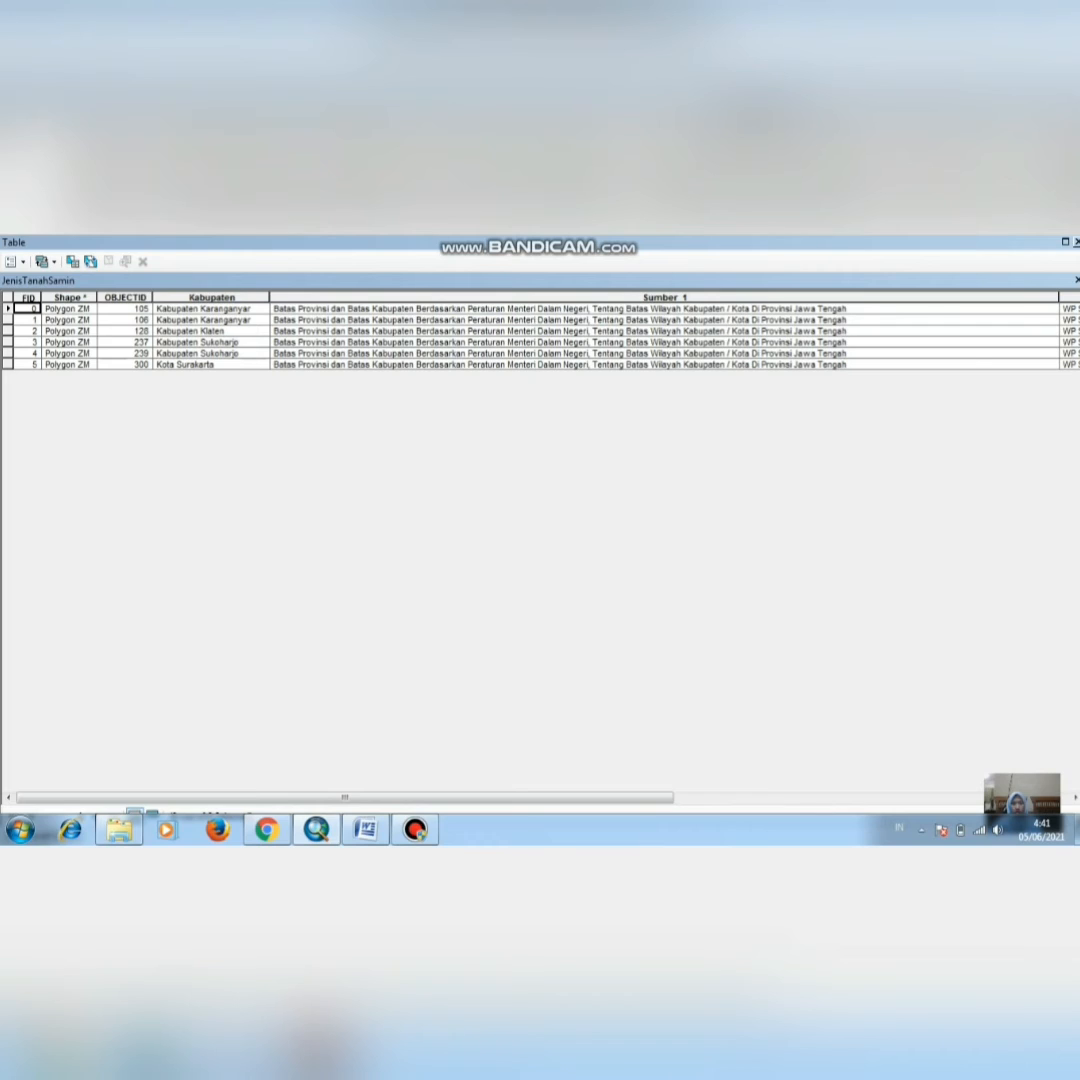
click(1076, 241)
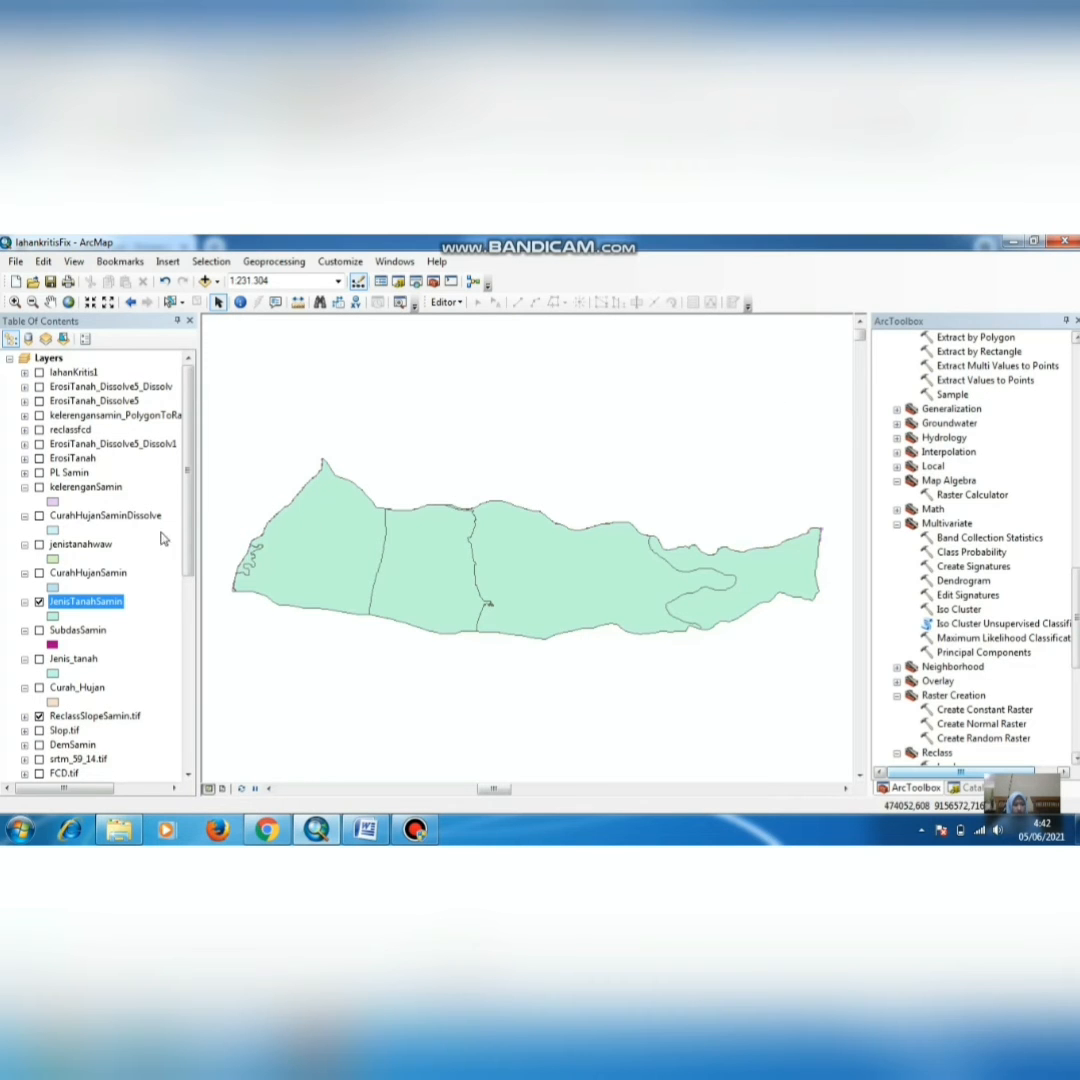
Step: Display the jenistanahwaw layer instead of JenisTanahSamin and review the soil types and K values in its attribute table
click(39, 544)
click(38, 601)
right_click(72, 545)
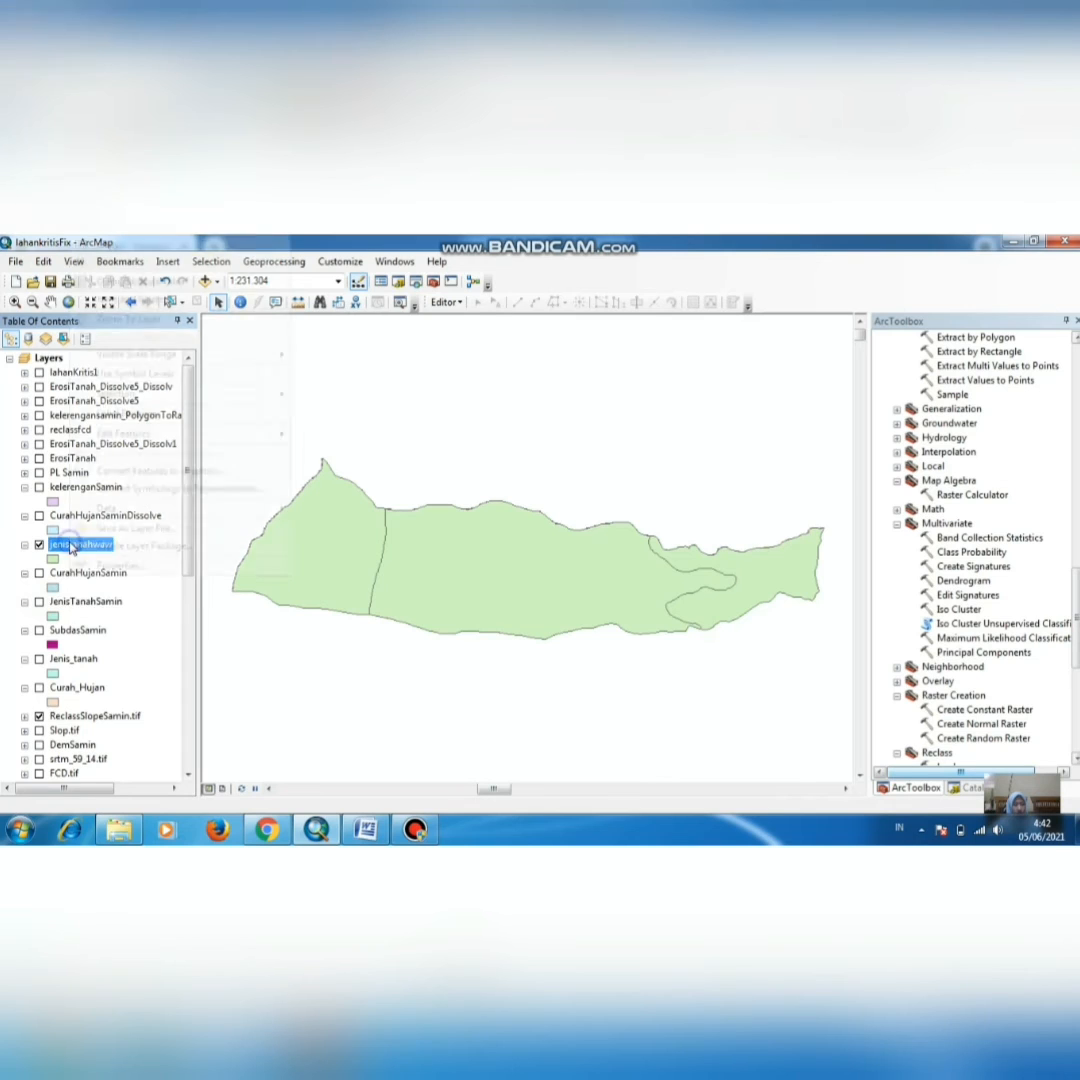
click(197, 282)
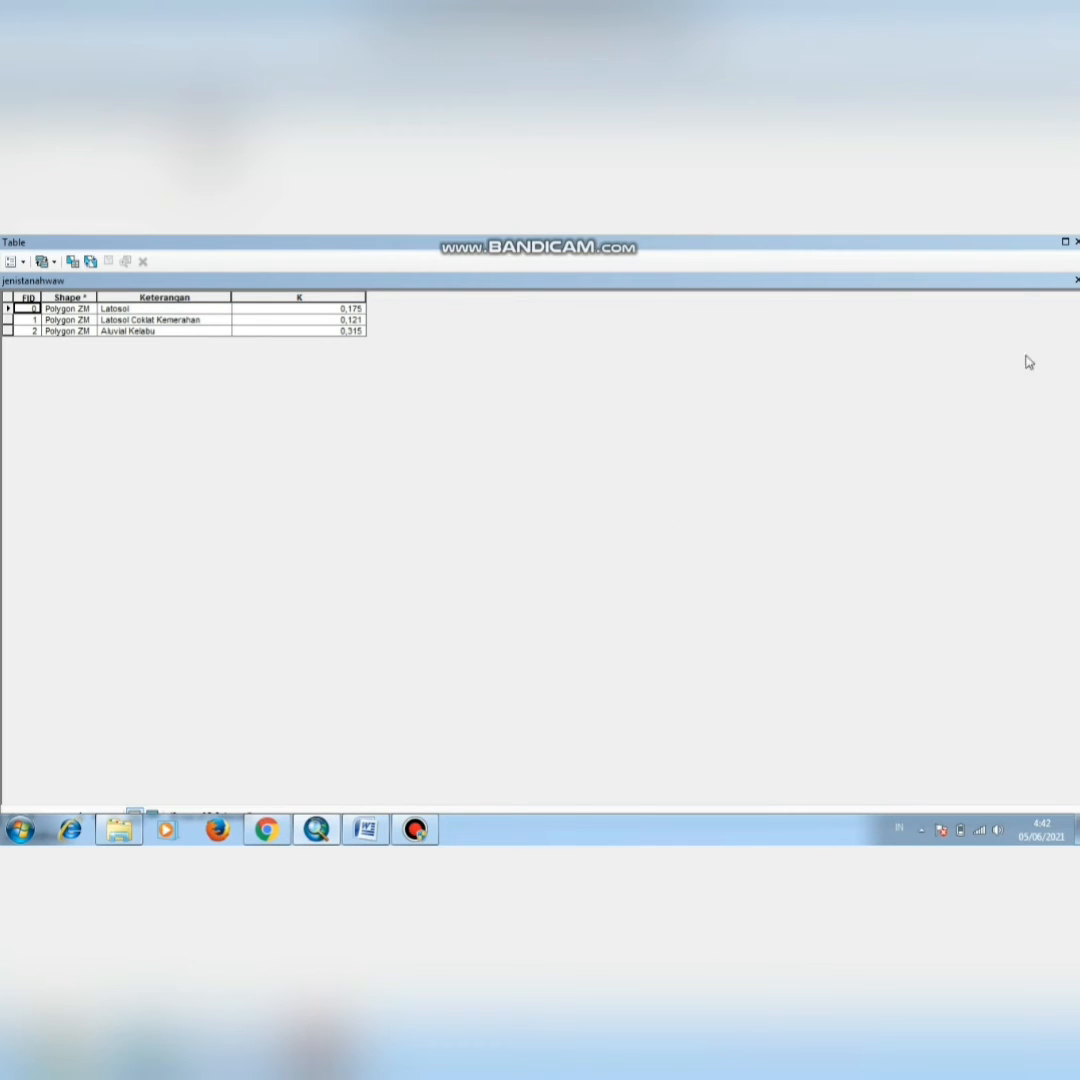
click(1076, 242)
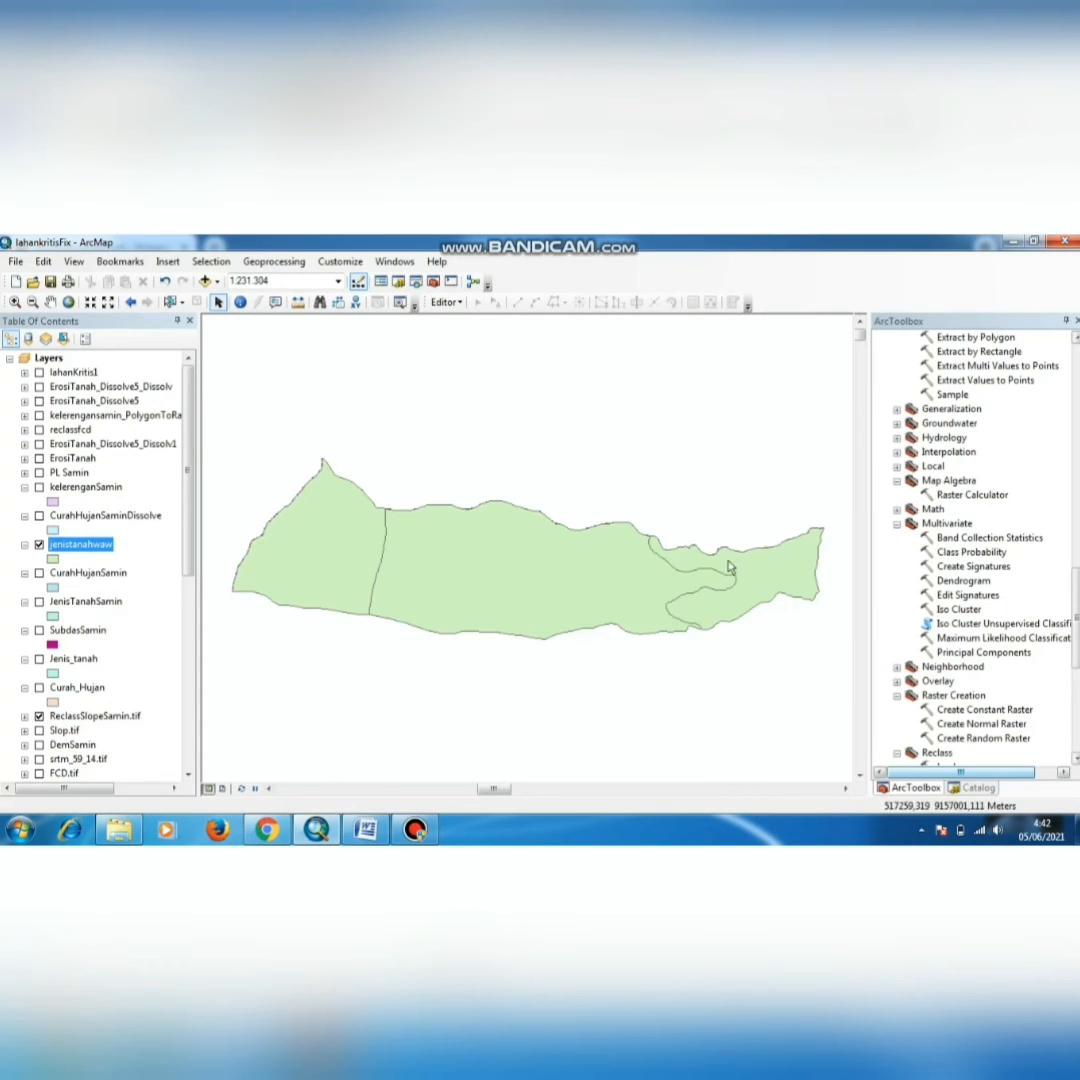
click(414, 831)
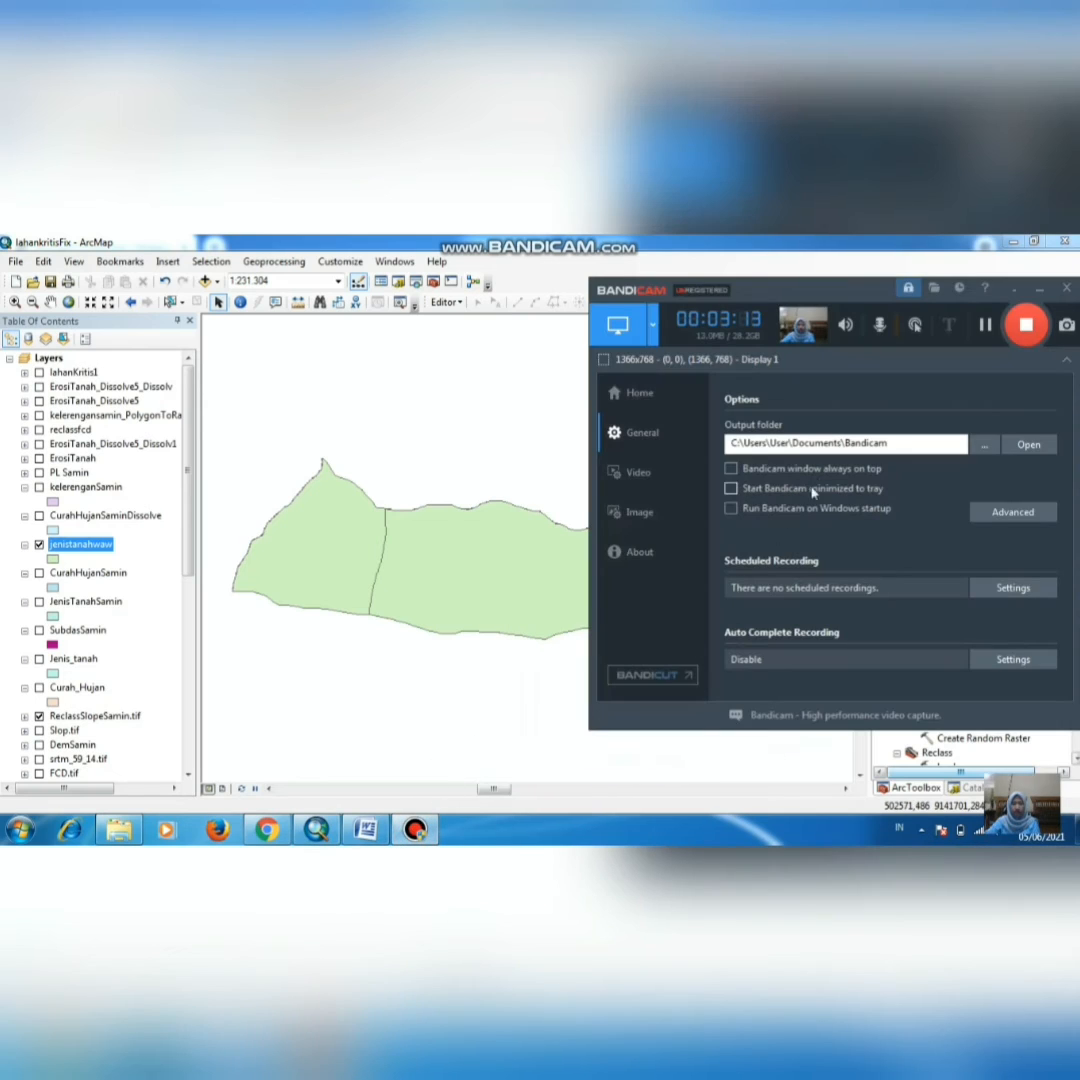
click(1042, 290)
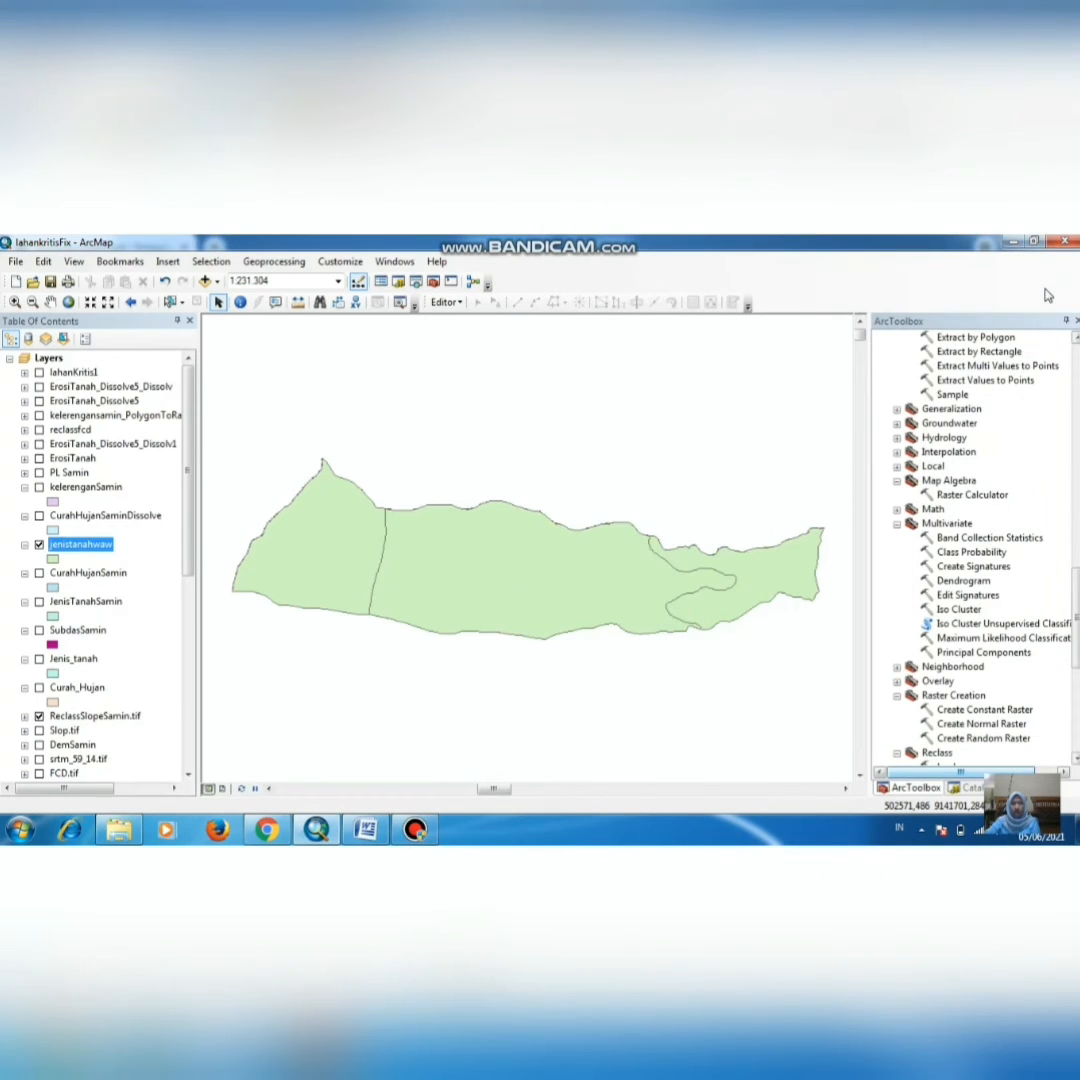
Step: Inspect the soil types and K values in the jenistanahwaw attribute table, and close the table
right_click(80, 547)
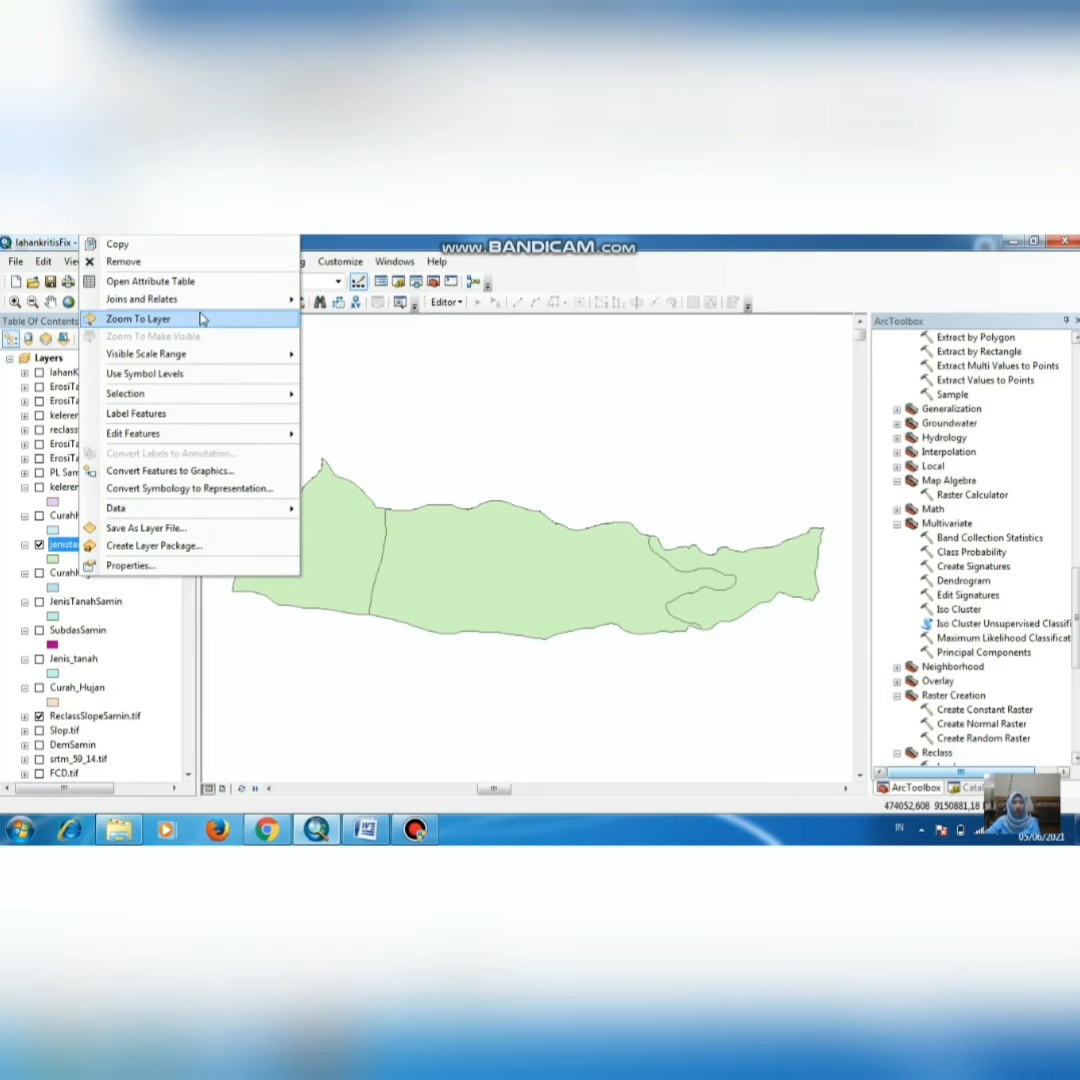
click(200, 281)
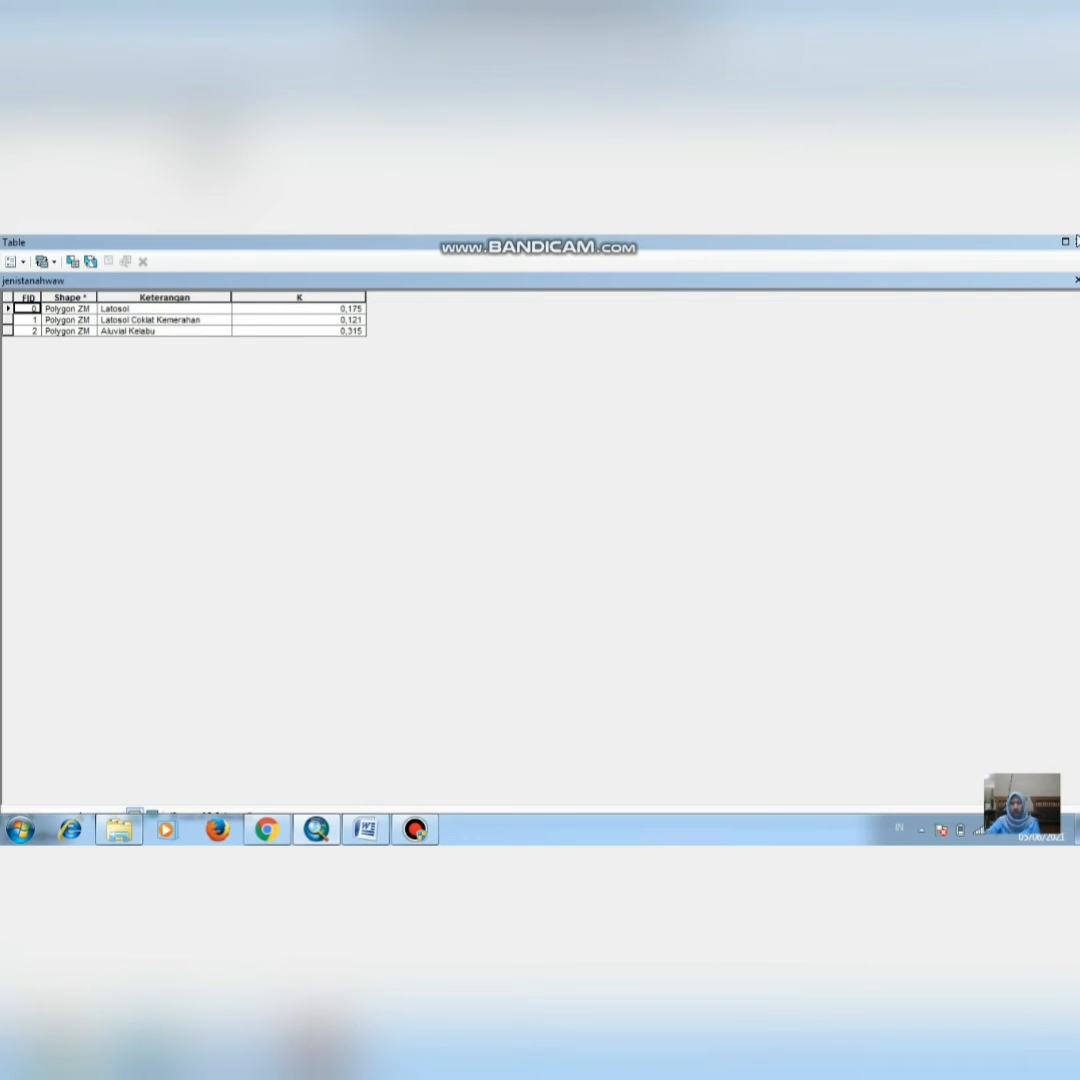
click(1076, 241)
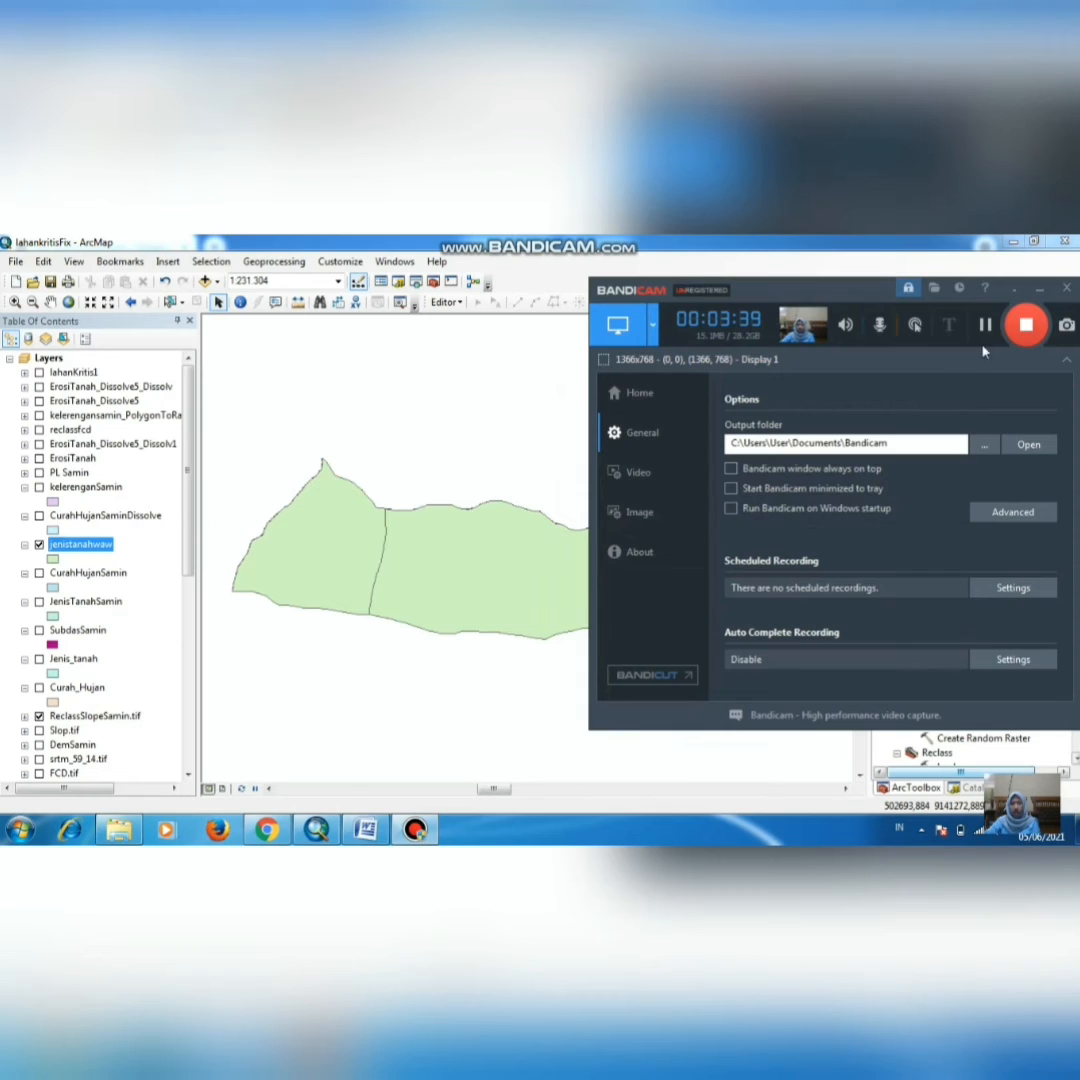
click(1040, 290)
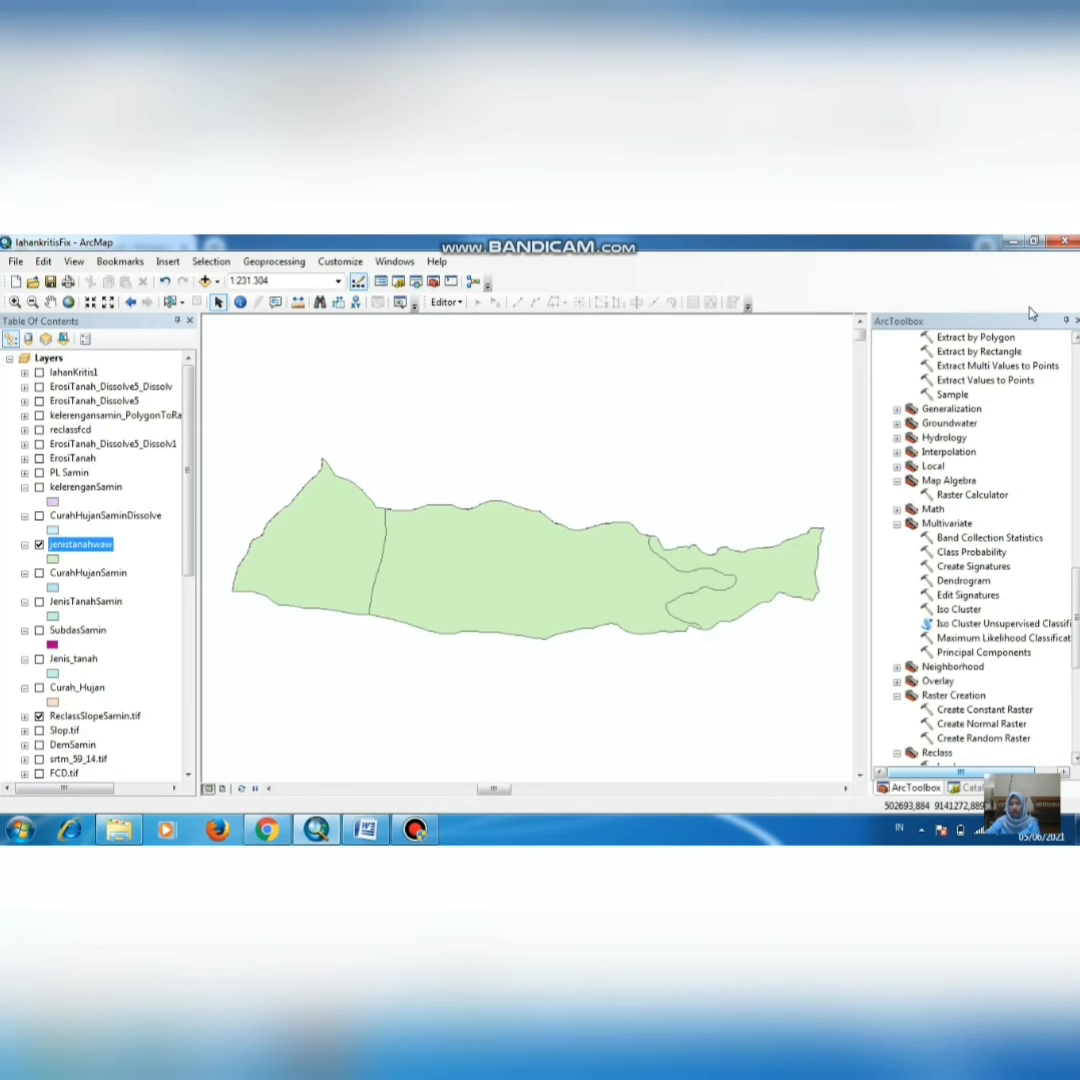
Step: Set up a new Double field named K in the jenistanahwaw attribute table, dismiss it without adding, and close the table
right_click(106, 550)
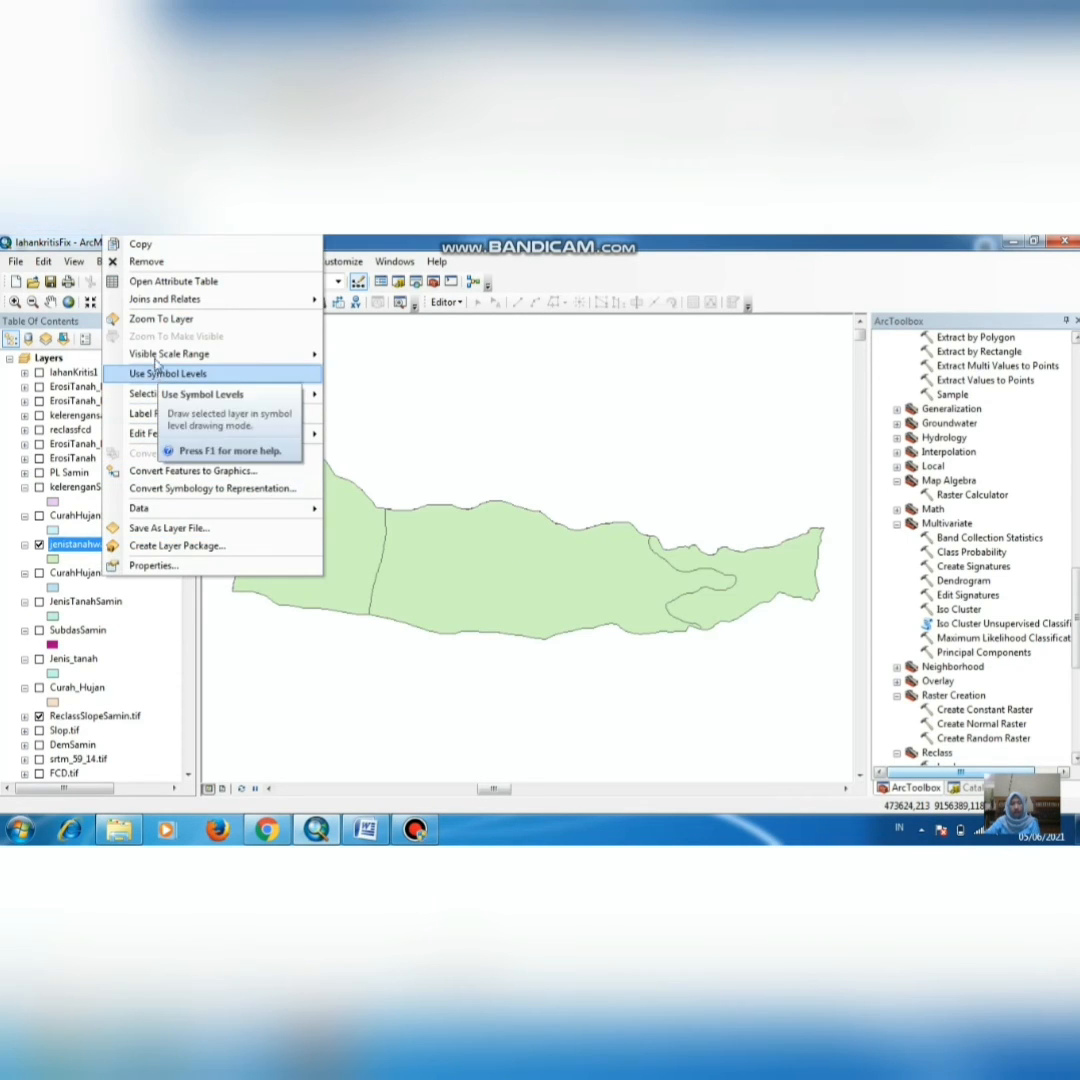
click(176, 282)
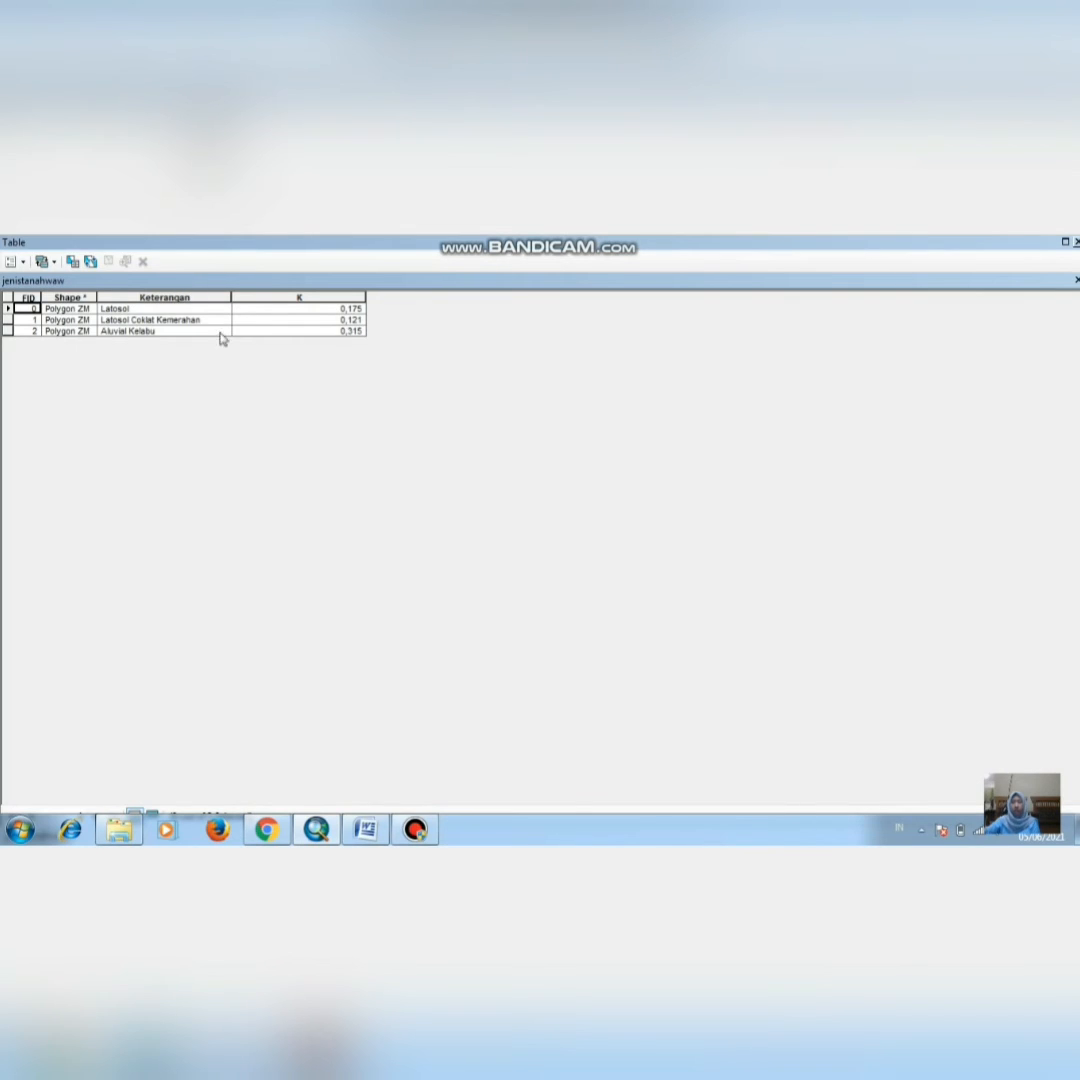
click(21, 264)
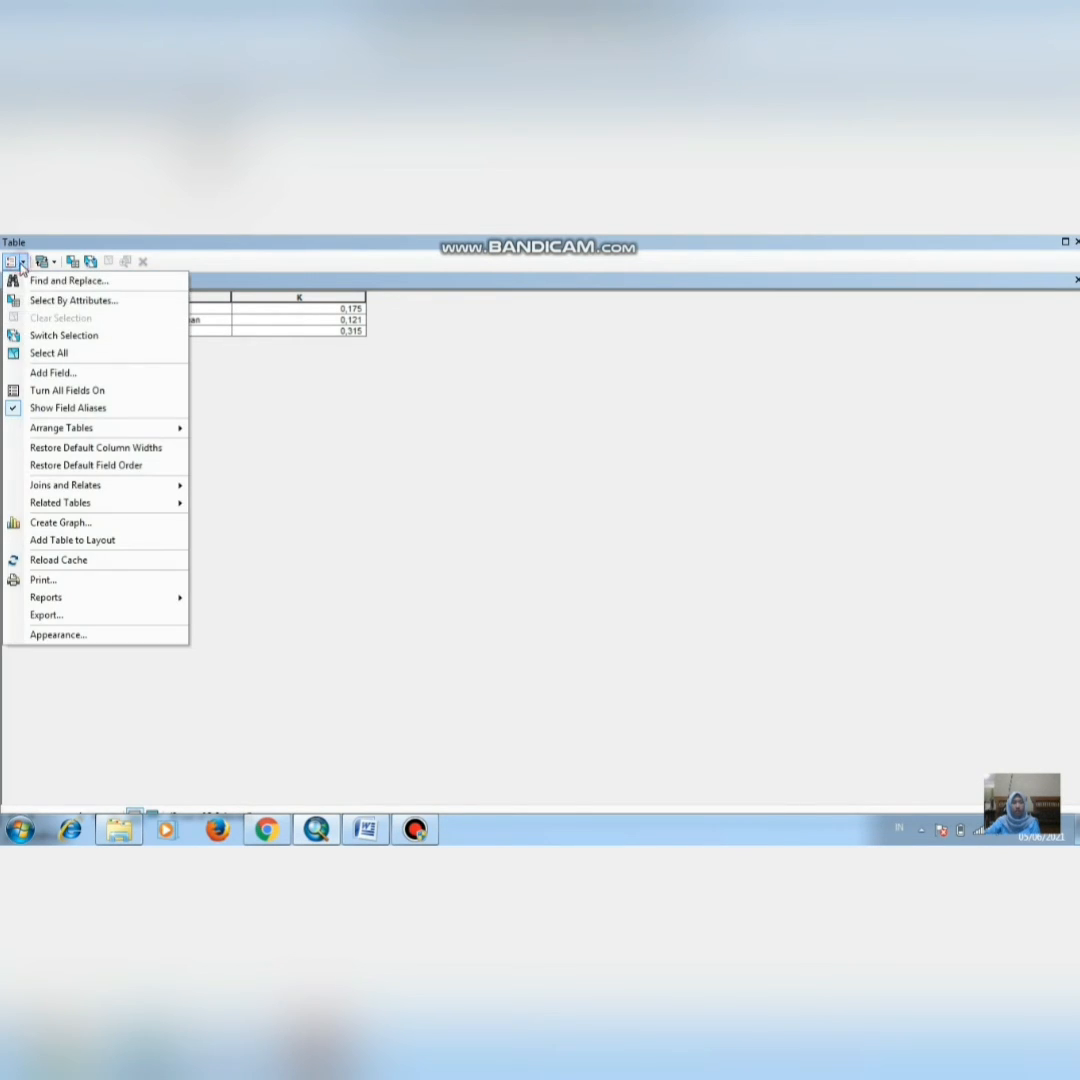
click(50, 372)
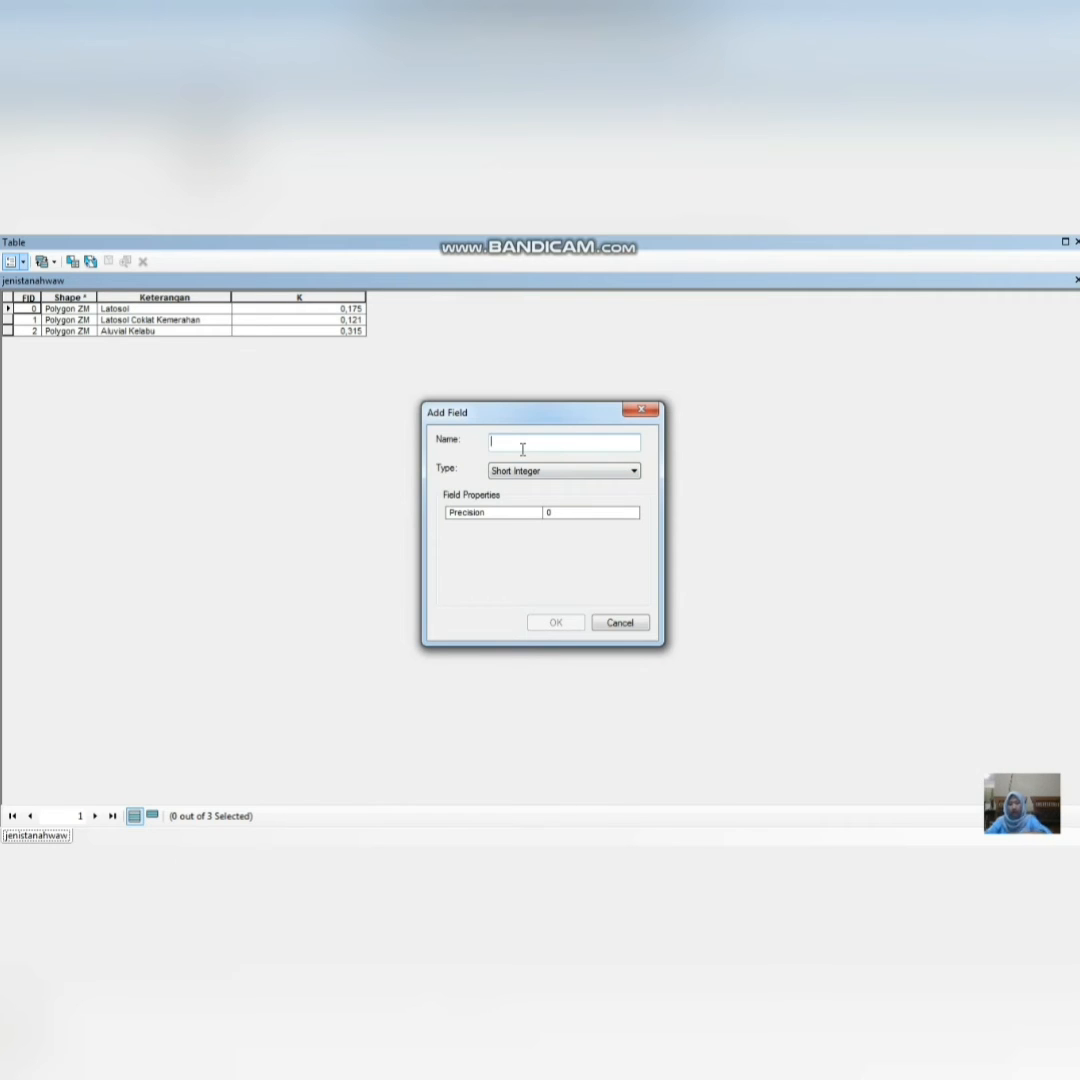
text(K)
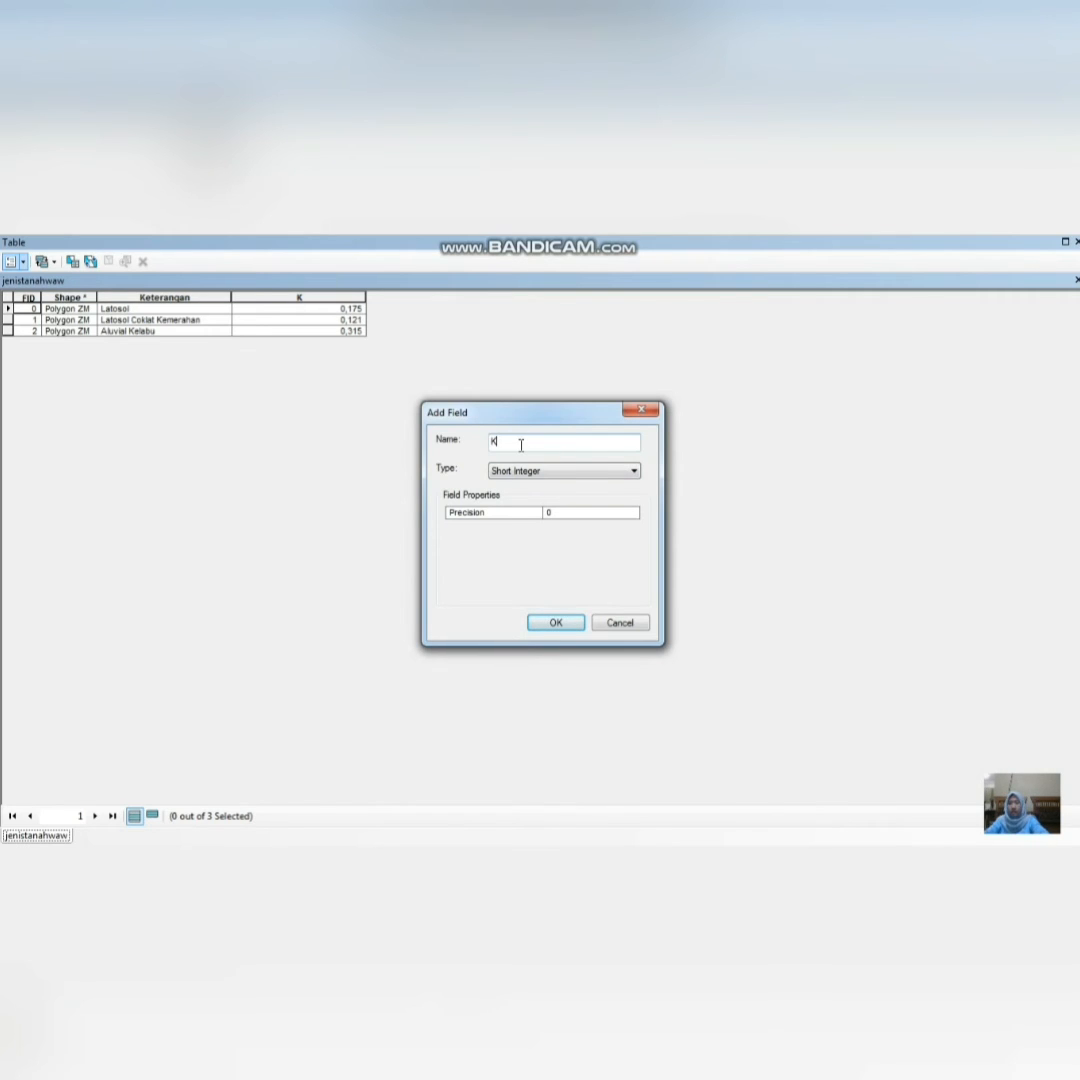
click(549, 471)
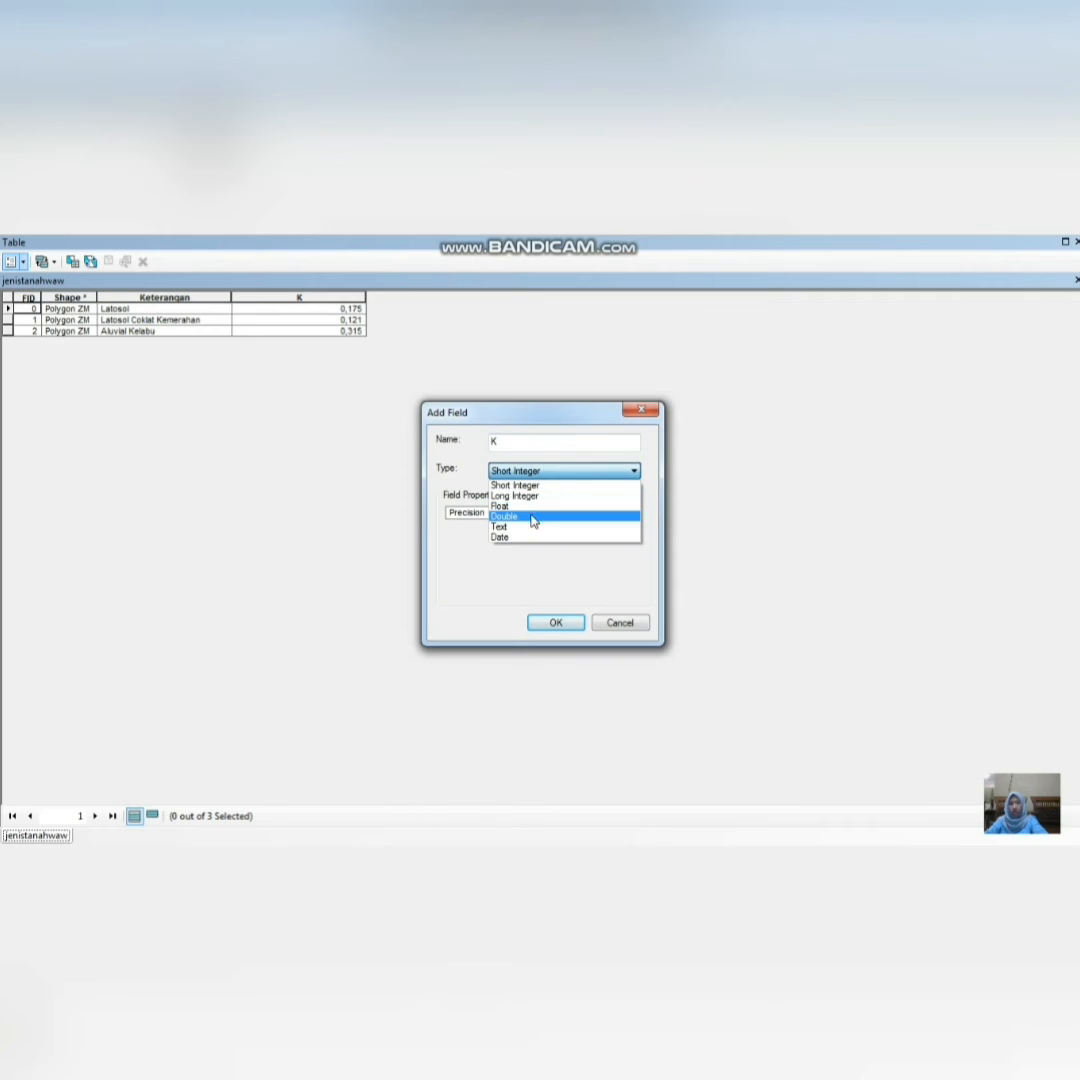
click(533, 516)
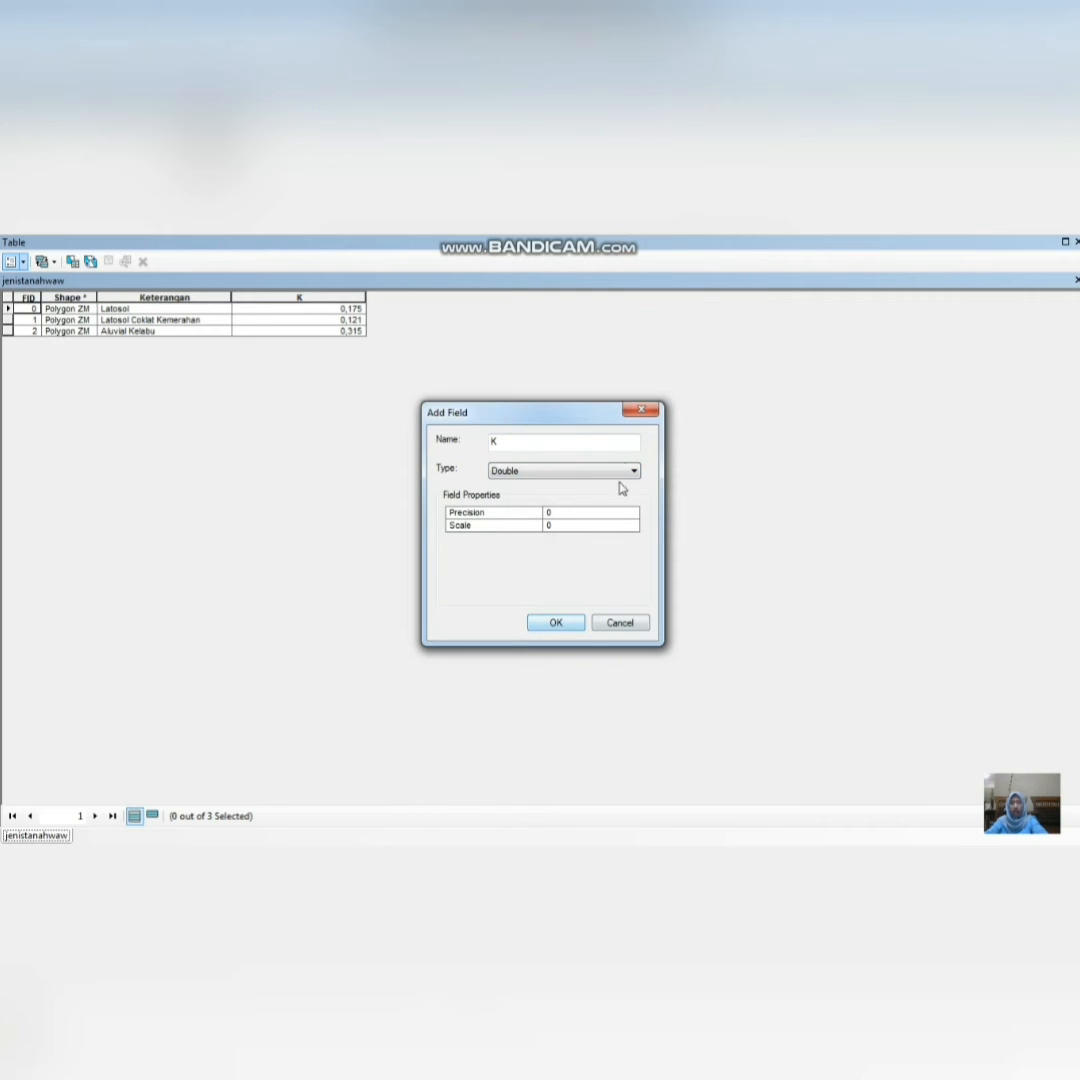
click(641, 410)
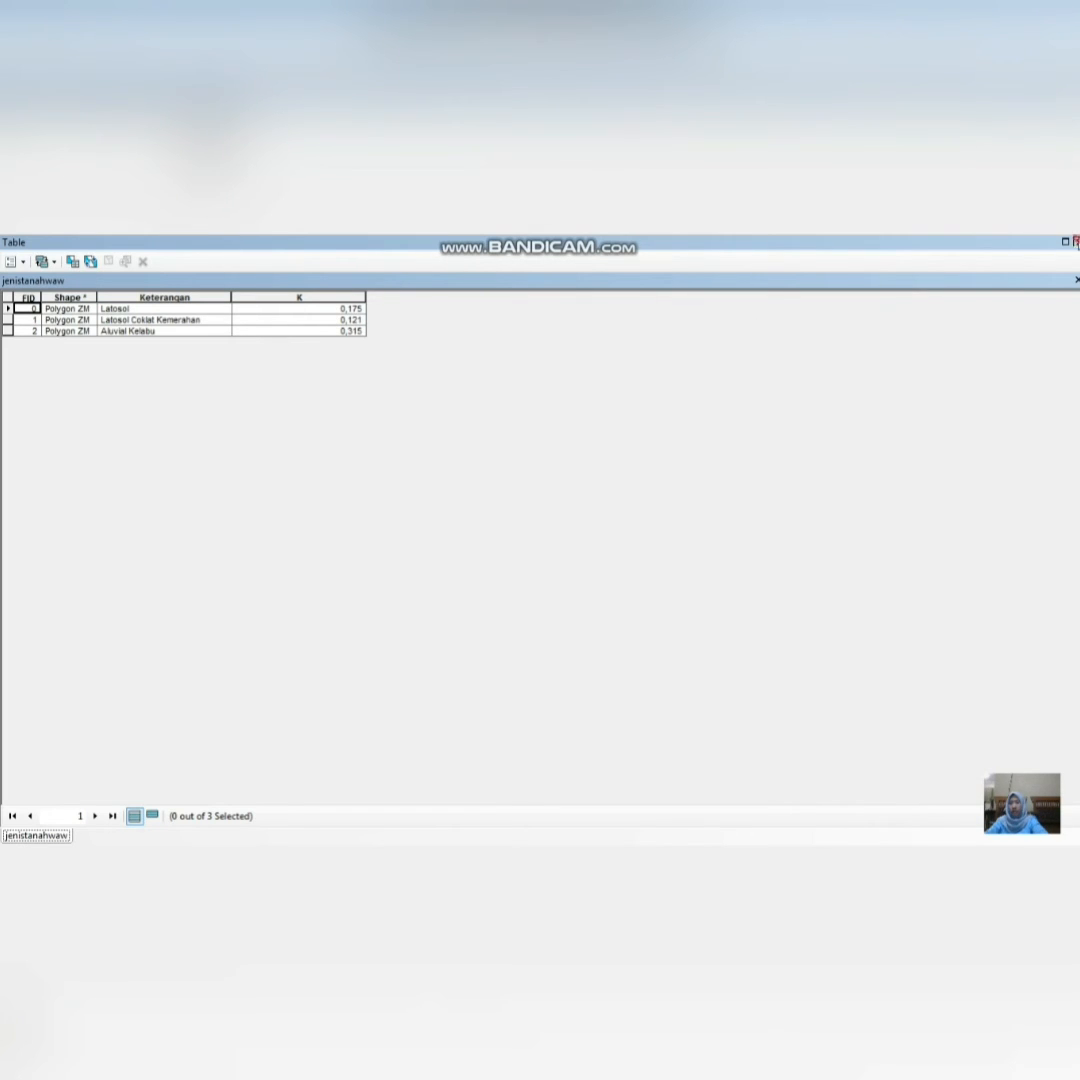
click(1076, 242)
Step: Examine the Start Editing options for the jenistanahwaw layer and check the K value of each soil type in its attribute table
right_click(57, 547)
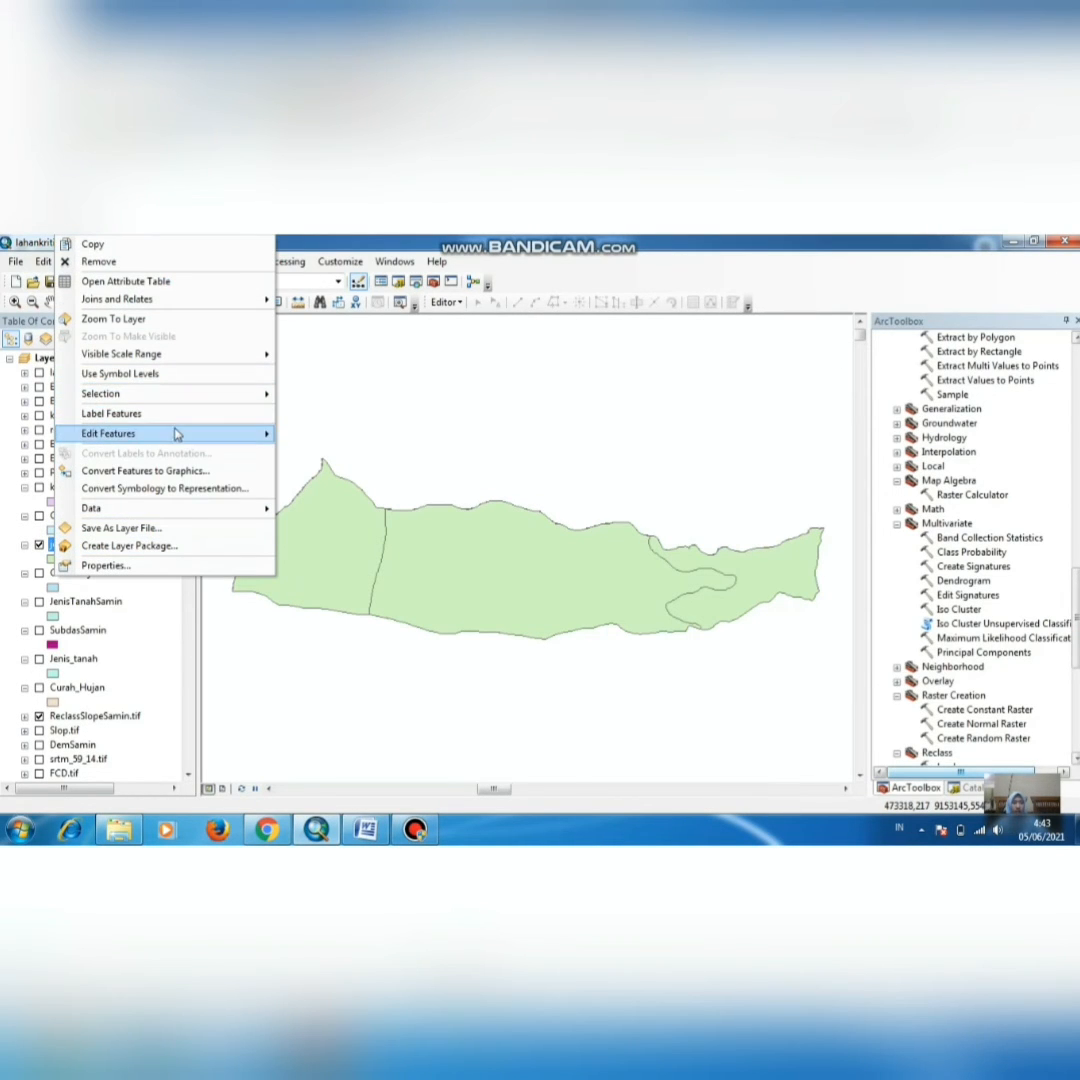
mouse_move(176, 433)
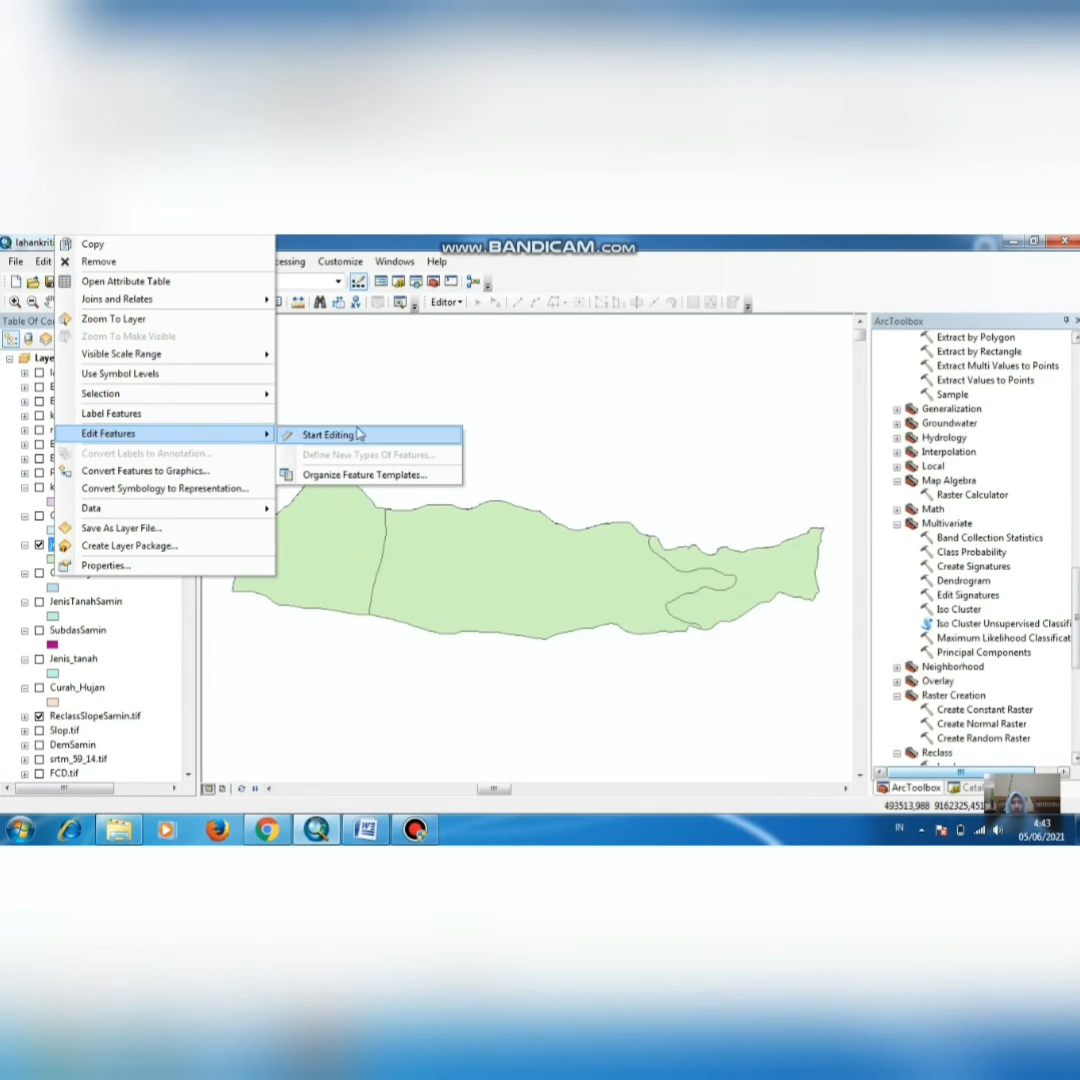
click(445, 385)
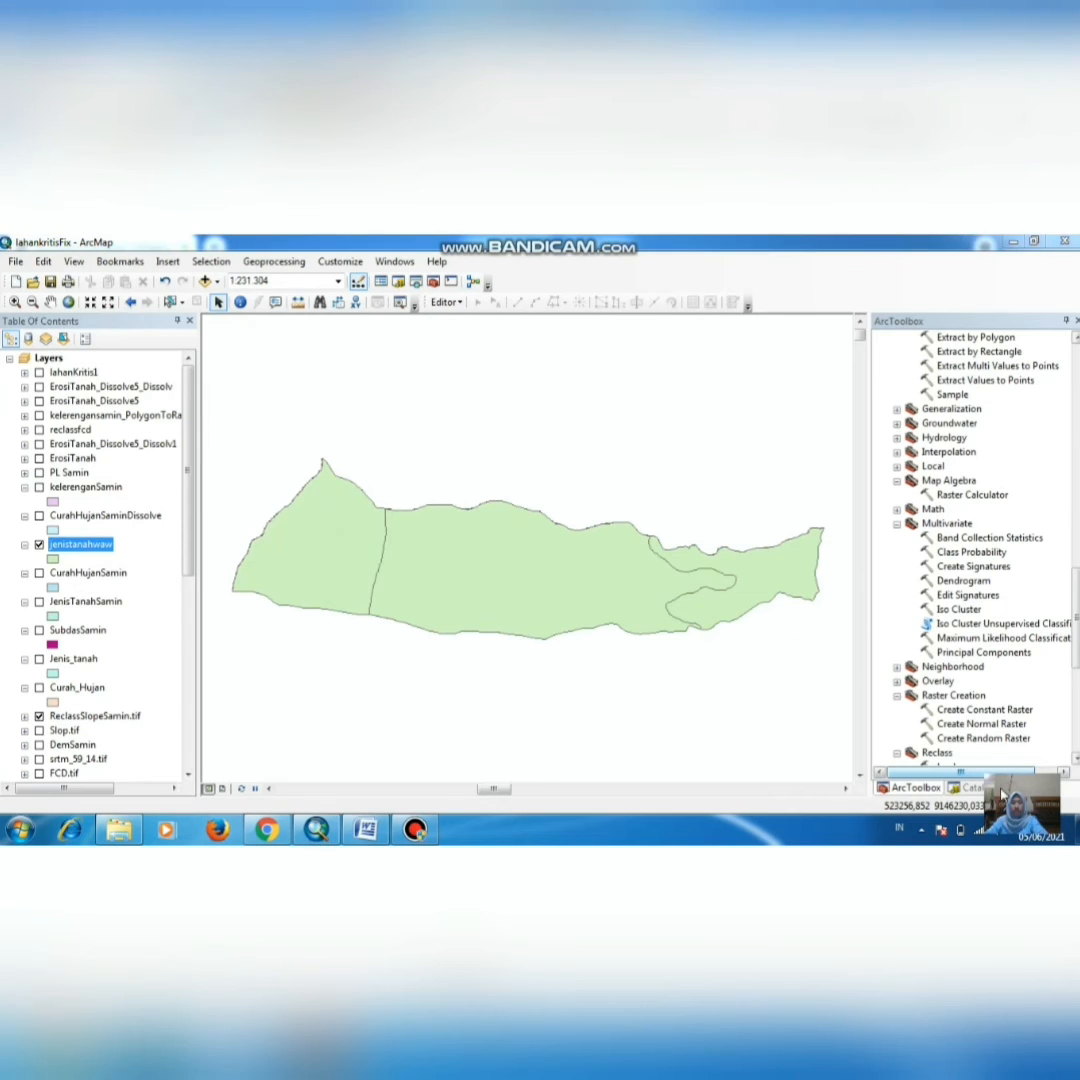
right_click(62, 545)
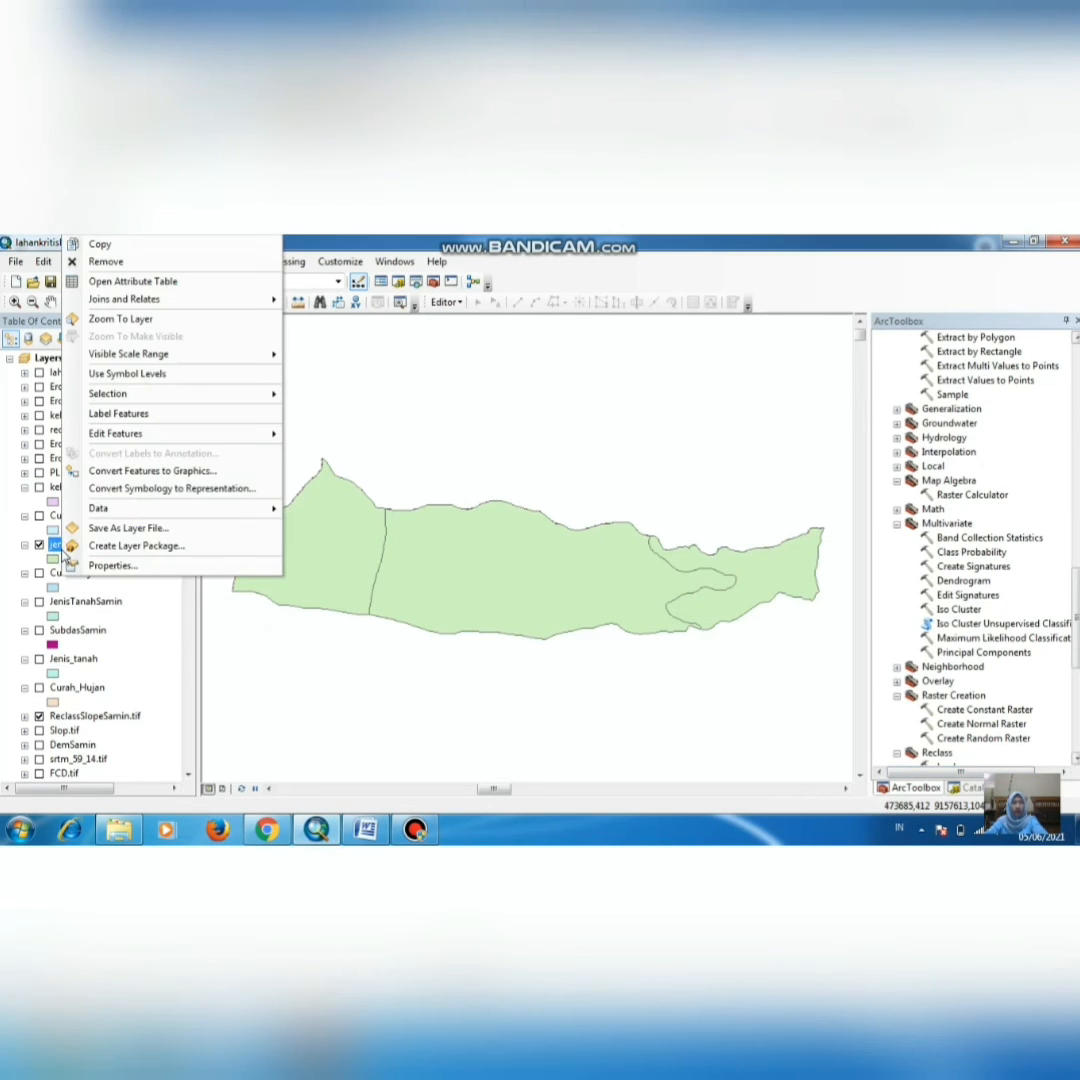
click(140, 283)
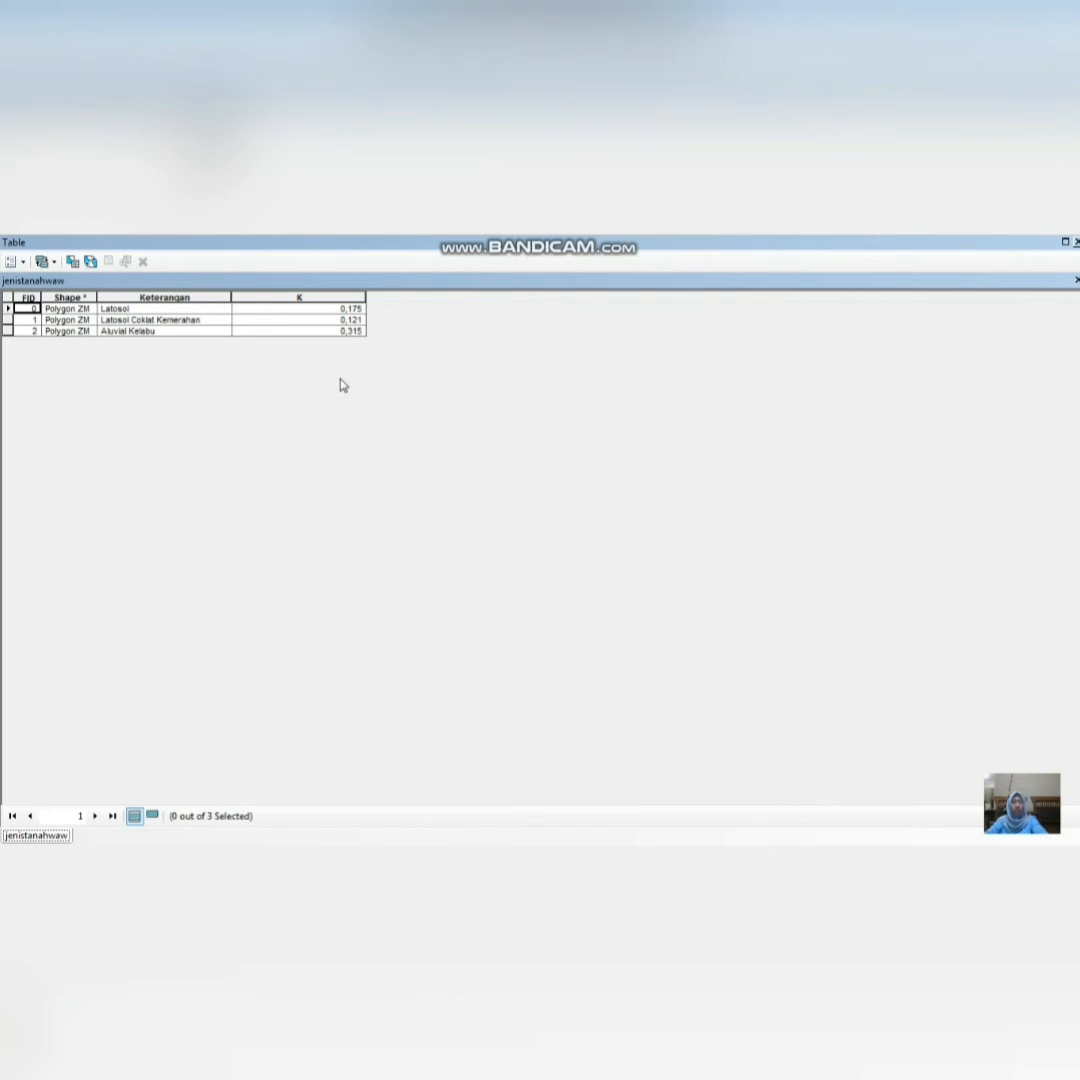
click(1074, 242)
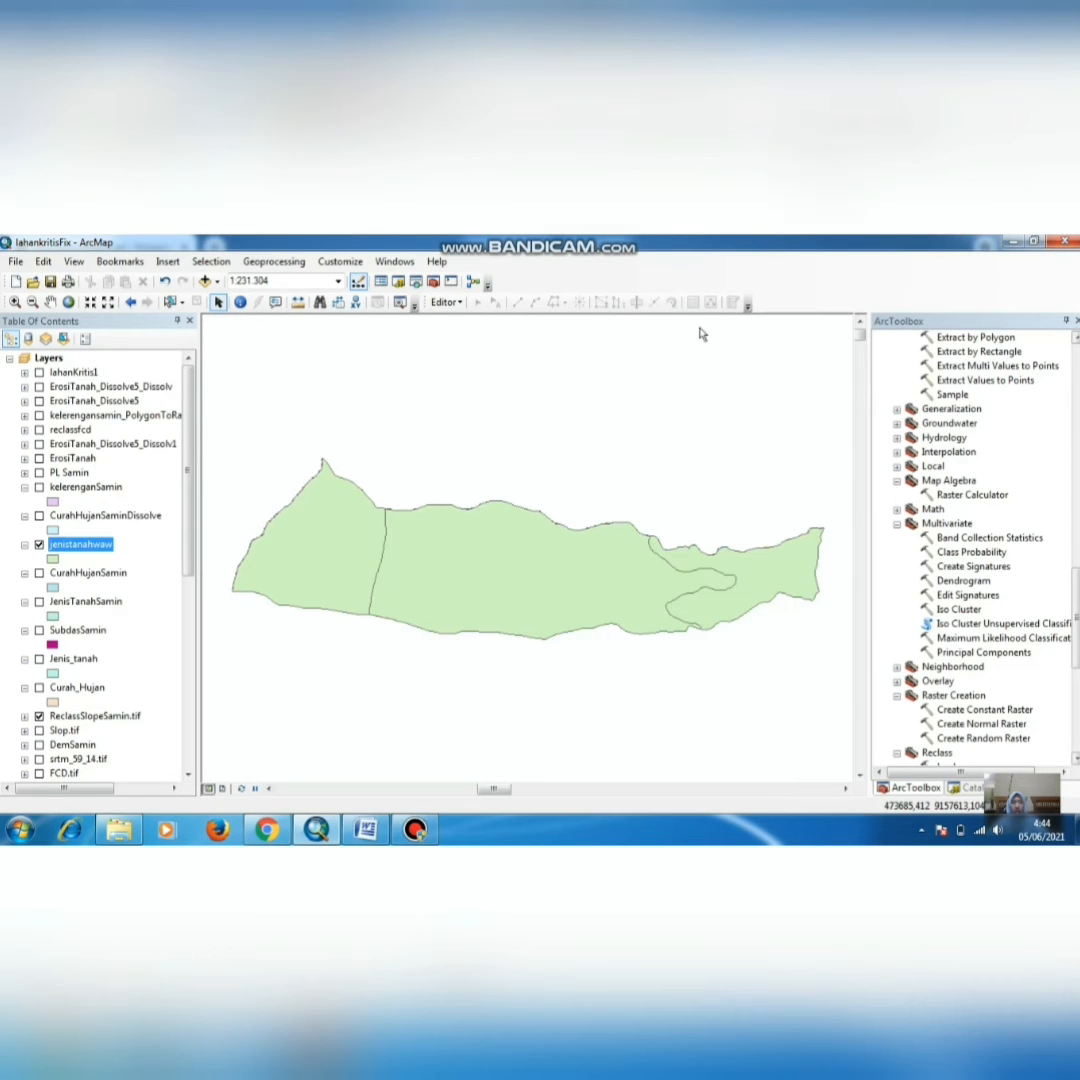
click(459, 302)
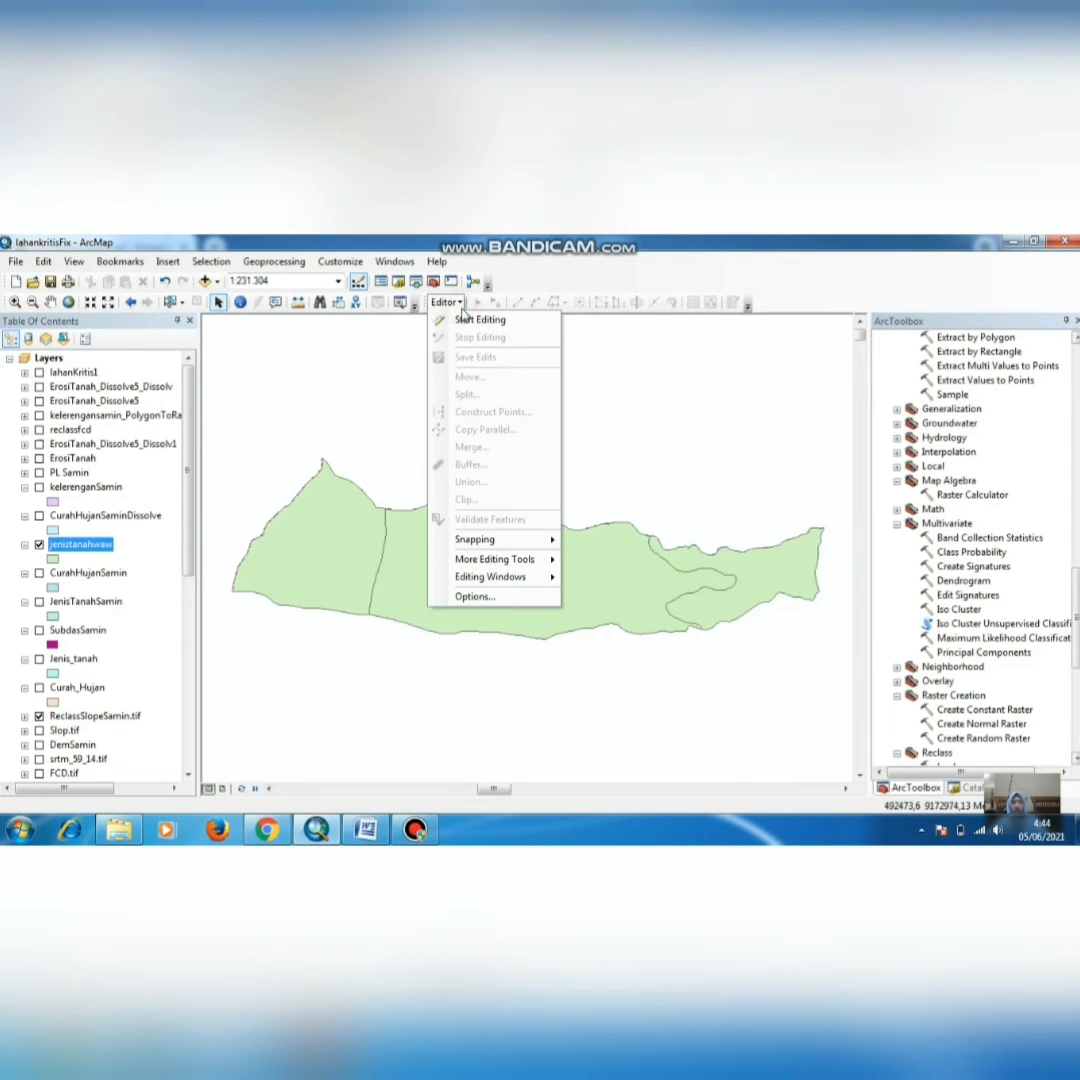
click(1023, 785)
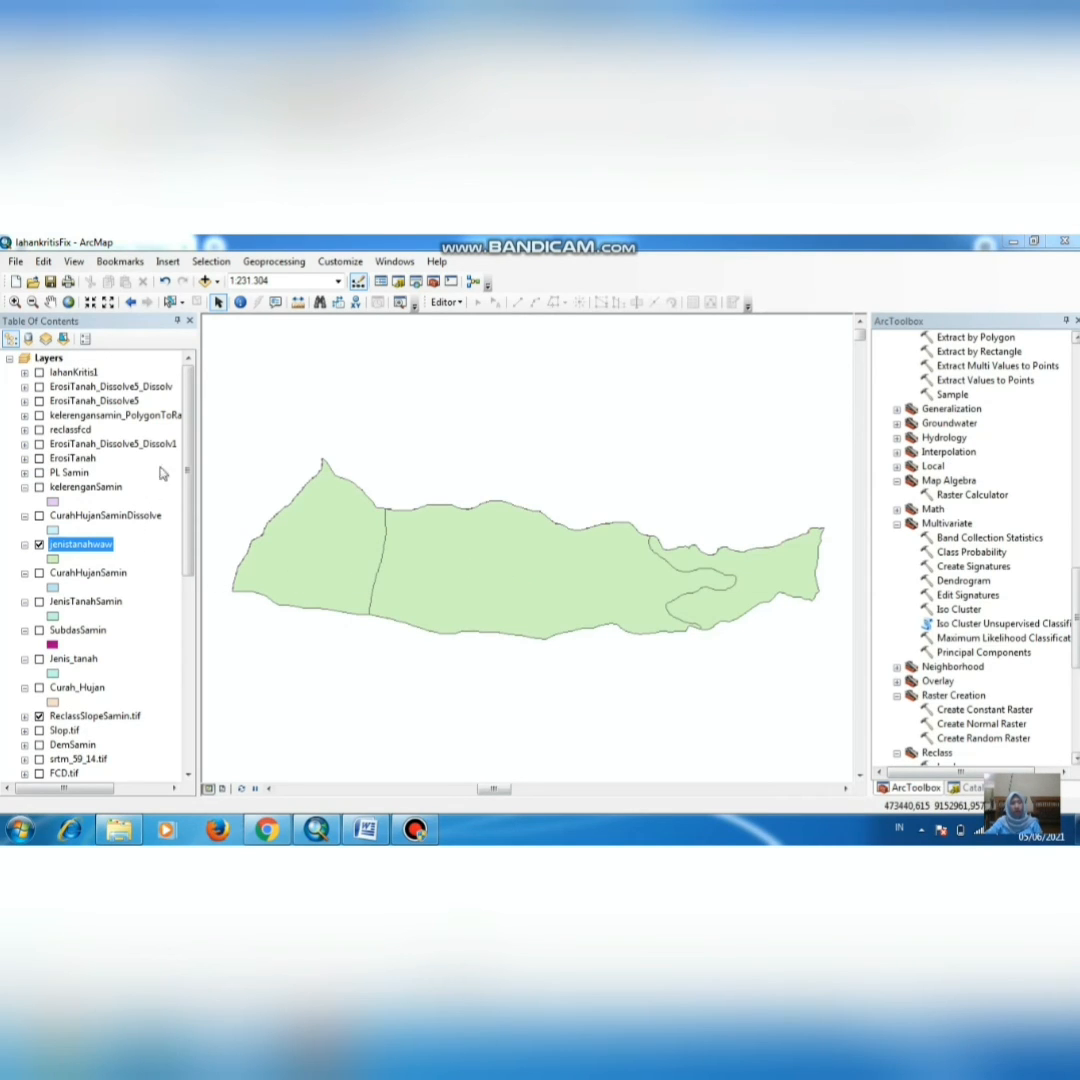
Step: Add the Permukiman_jateng, Sawah_jateng and Vegetasi_jateng2 shapefiles from the PL_JATENG_CCFNR folder to the map
click(205, 282)
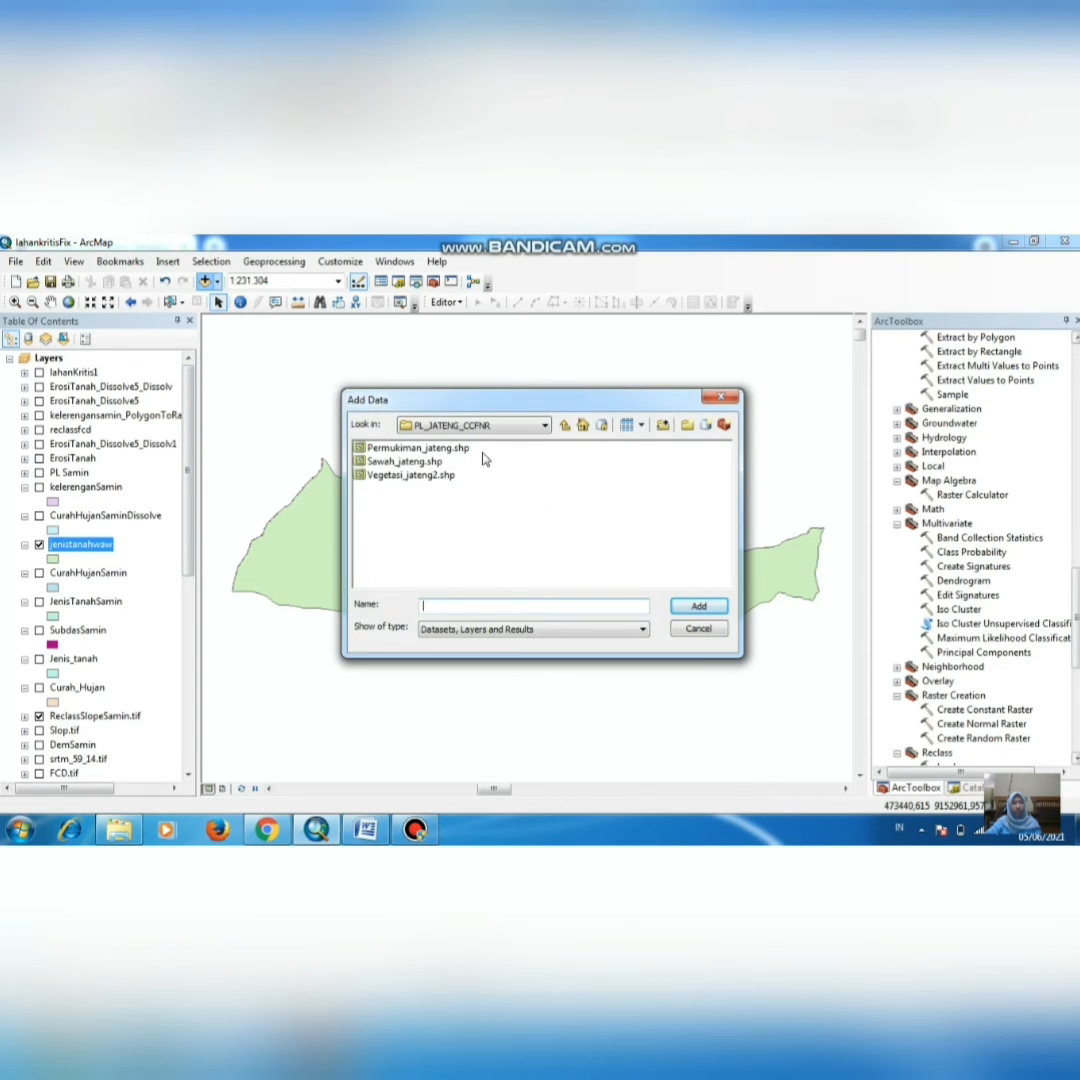
mouse_move(483, 452)
mouse_down()
mouse_move(433, 460)
mouse_move(418, 480)
mouse_move(465, 449)
mouse_move(410, 482)
mouse_up()
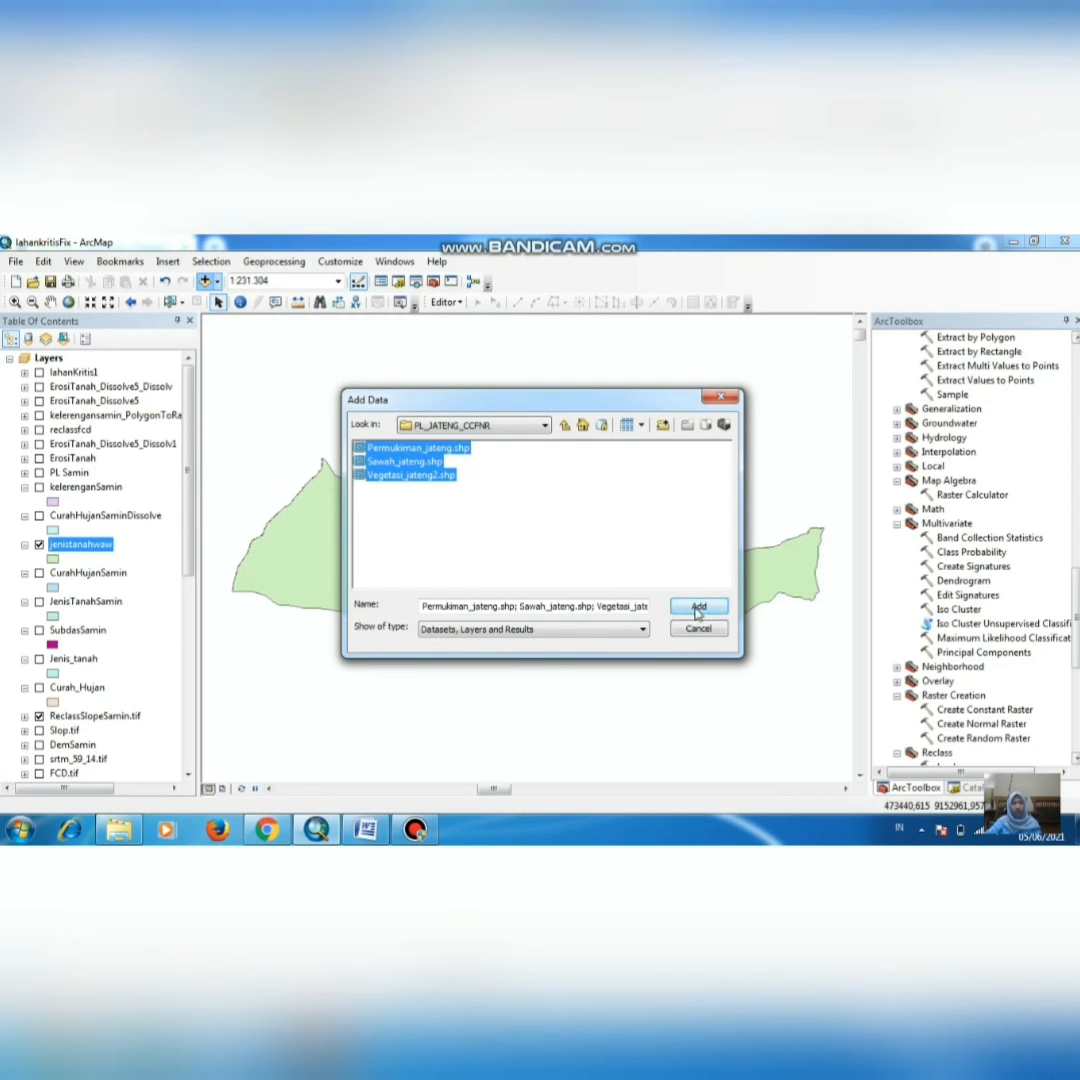
click(697, 606)
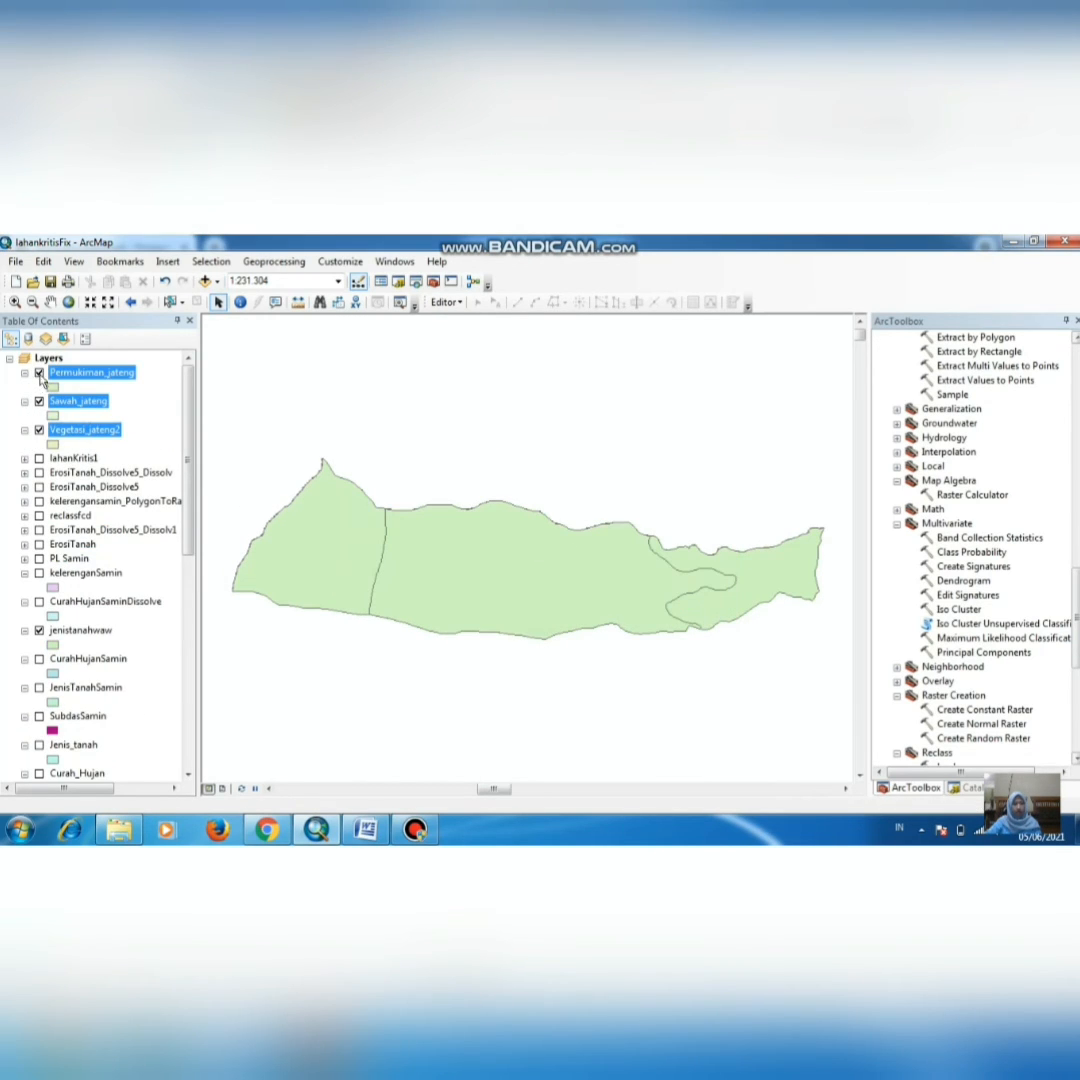
Step: Hide and collapse the Permukiman_jateng, Sawah_jateng and Vegetasi_jateng2 layers, and move them below PL Samin in the layer order
click(39, 373)
click(39, 401)
click(40, 403)
click(39, 403)
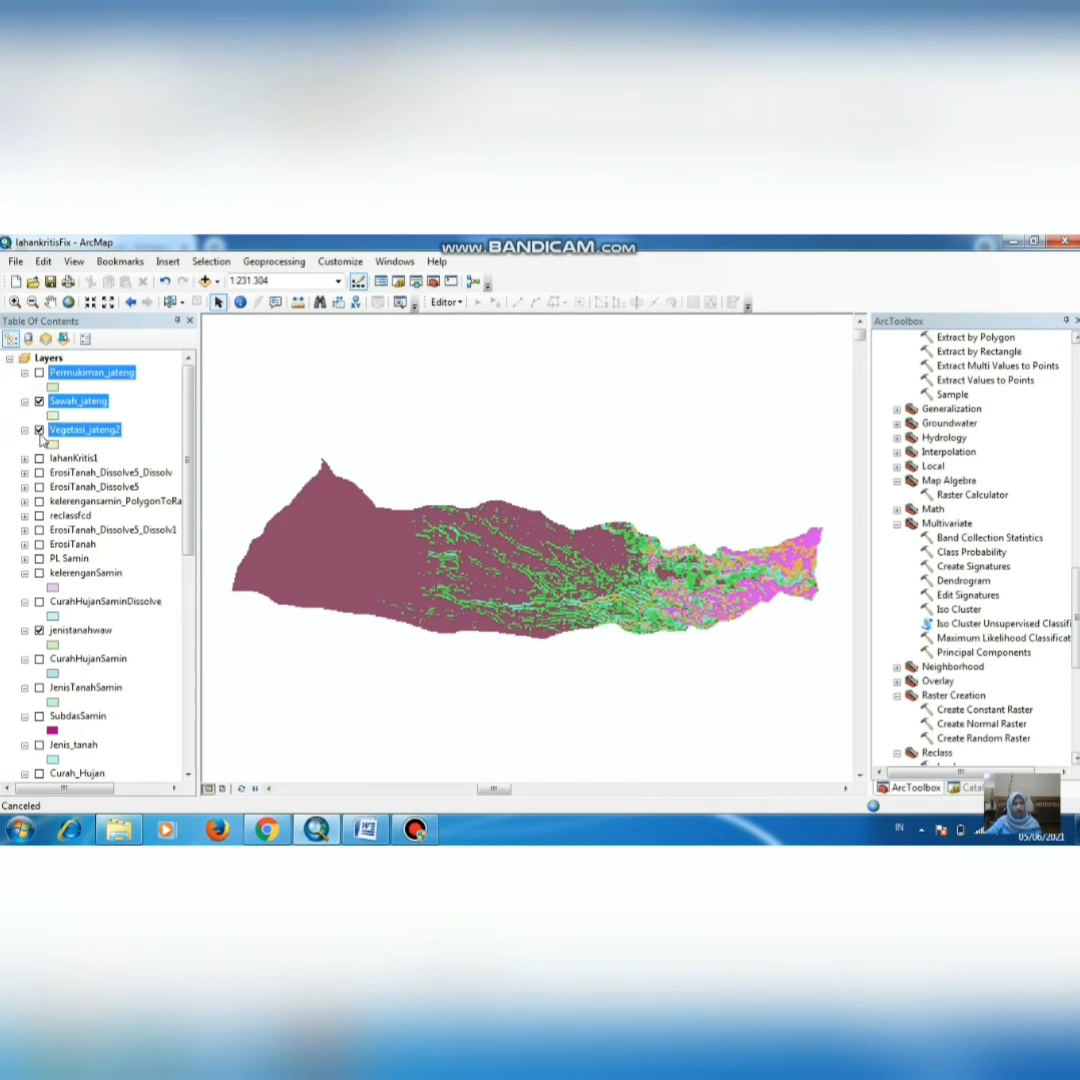
click(40, 430)
click(39, 402)
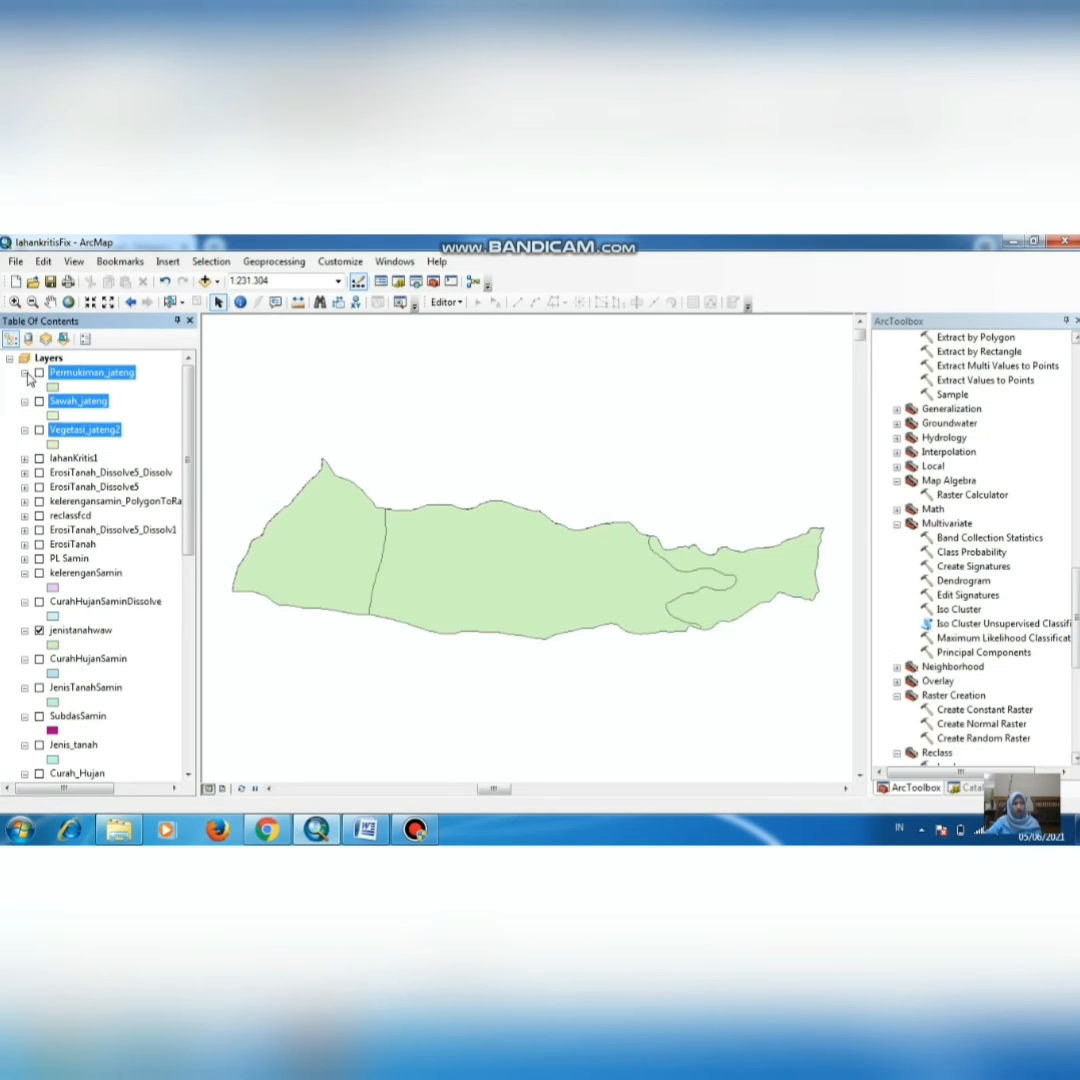
click(24, 372)
click(24, 387)
click(24, 401)
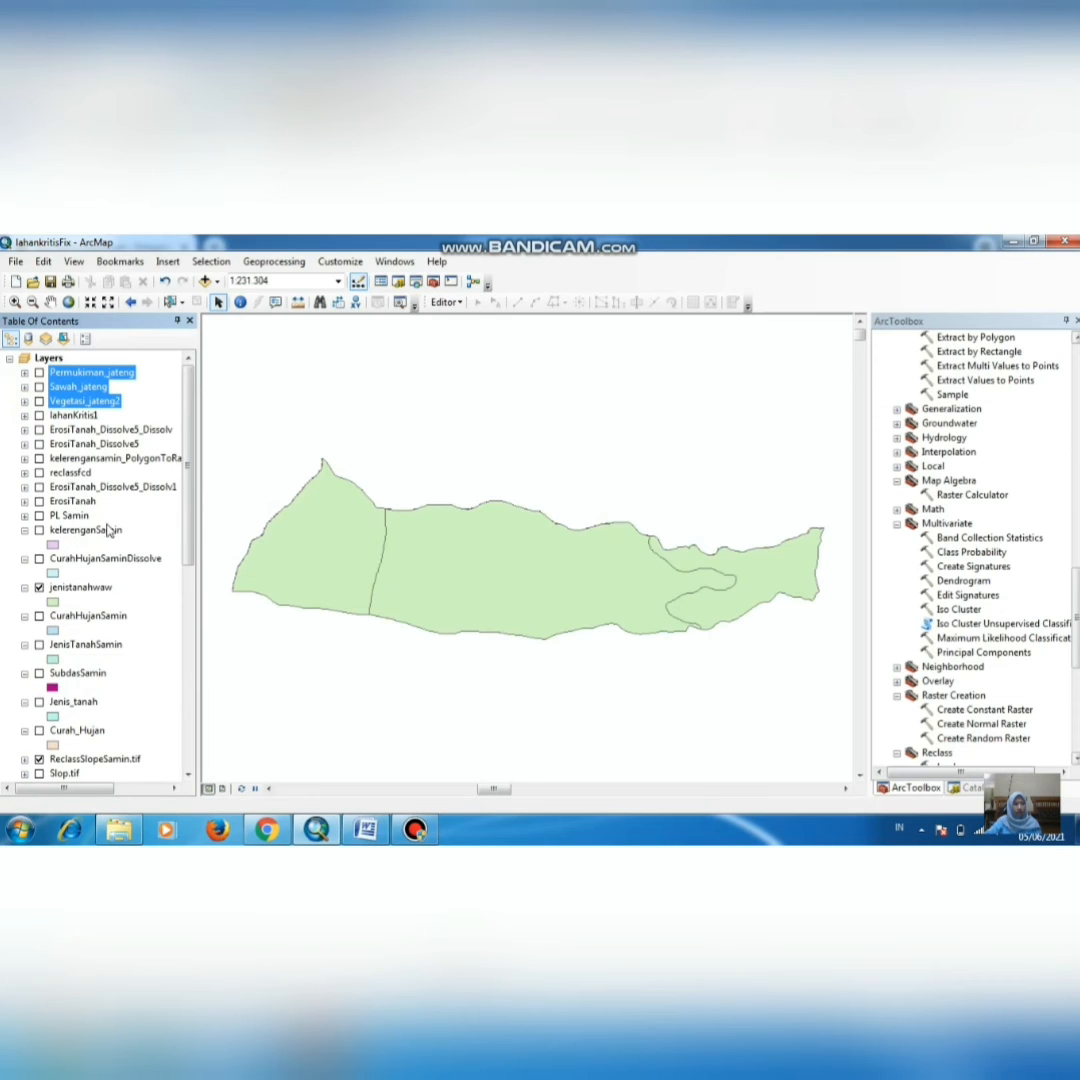
drag(79, 375, 87, 508)
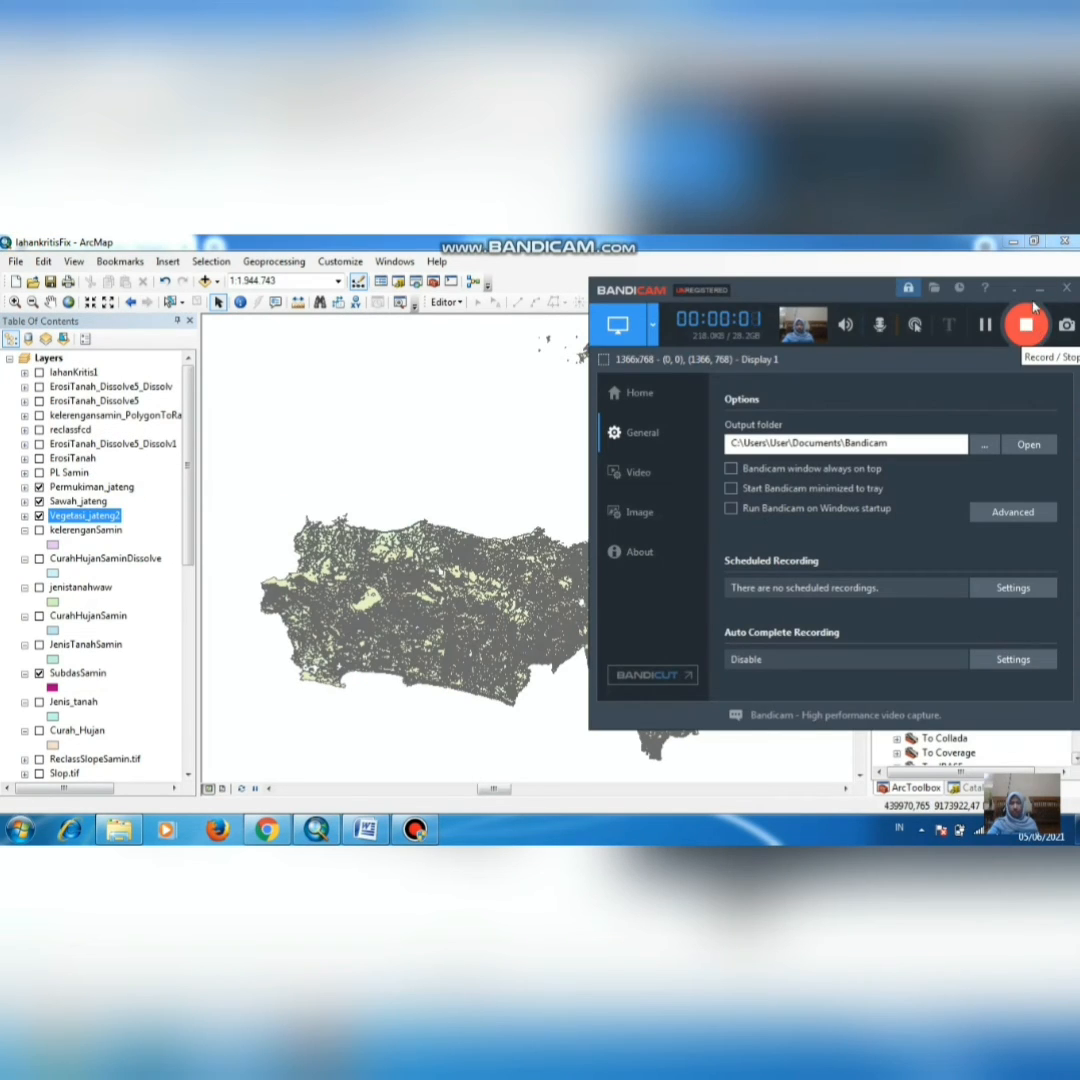
Step: Hide the Permukiman_jateng, Sawah_jateng and Vegetasi_jateng2 layers and zoom the map to the SubdasSamin layer
click(1040, 291)
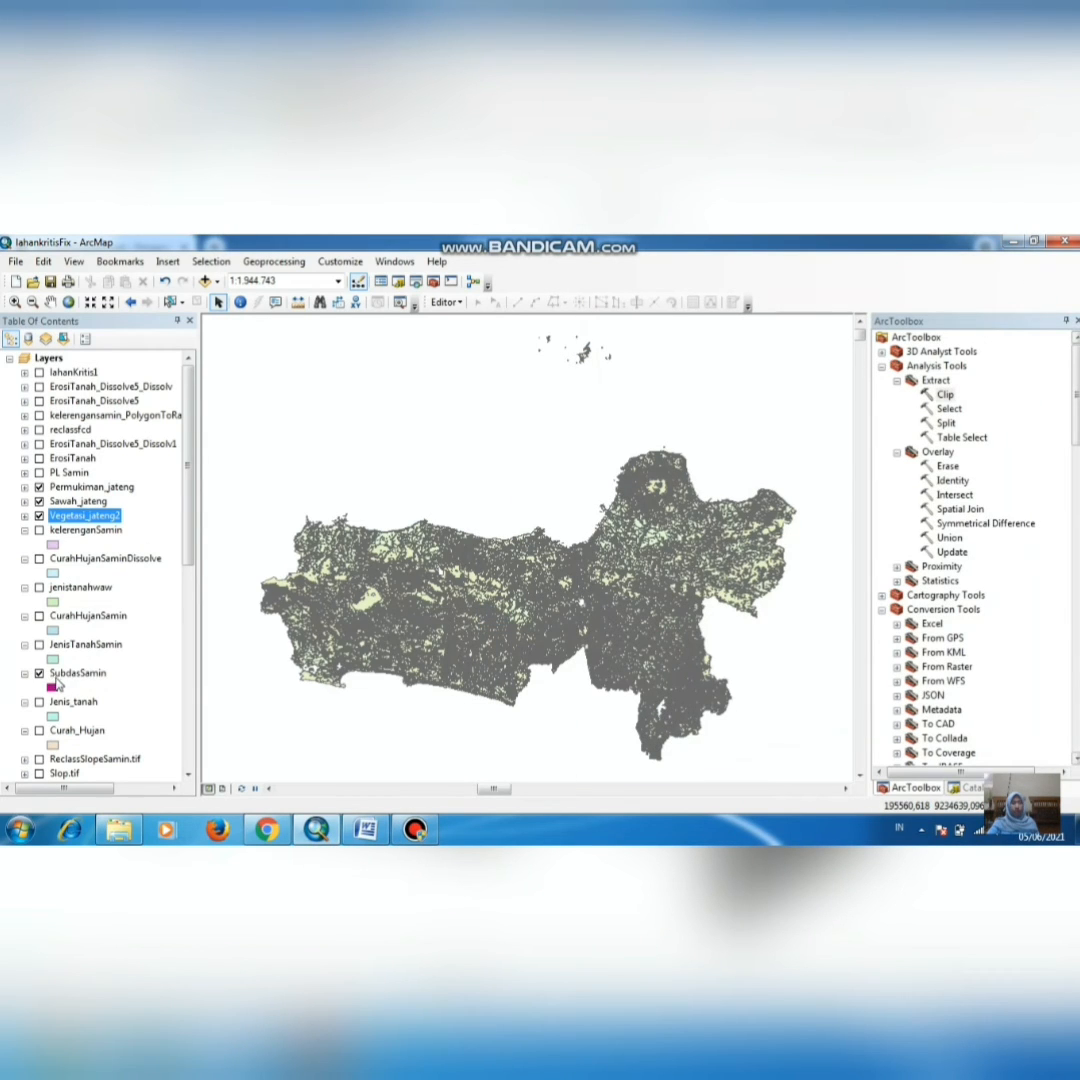
click(39, 487)
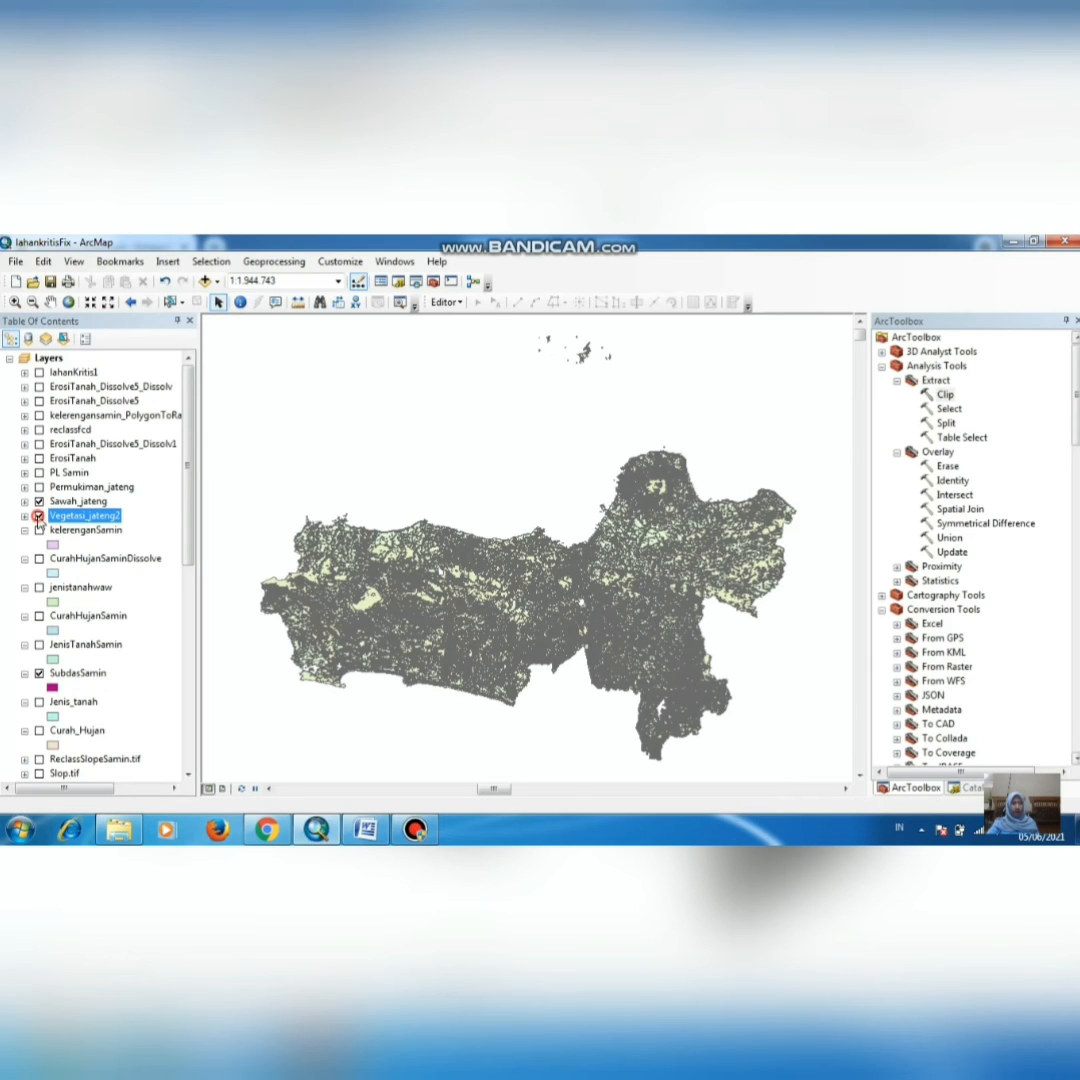
click(38, 516)
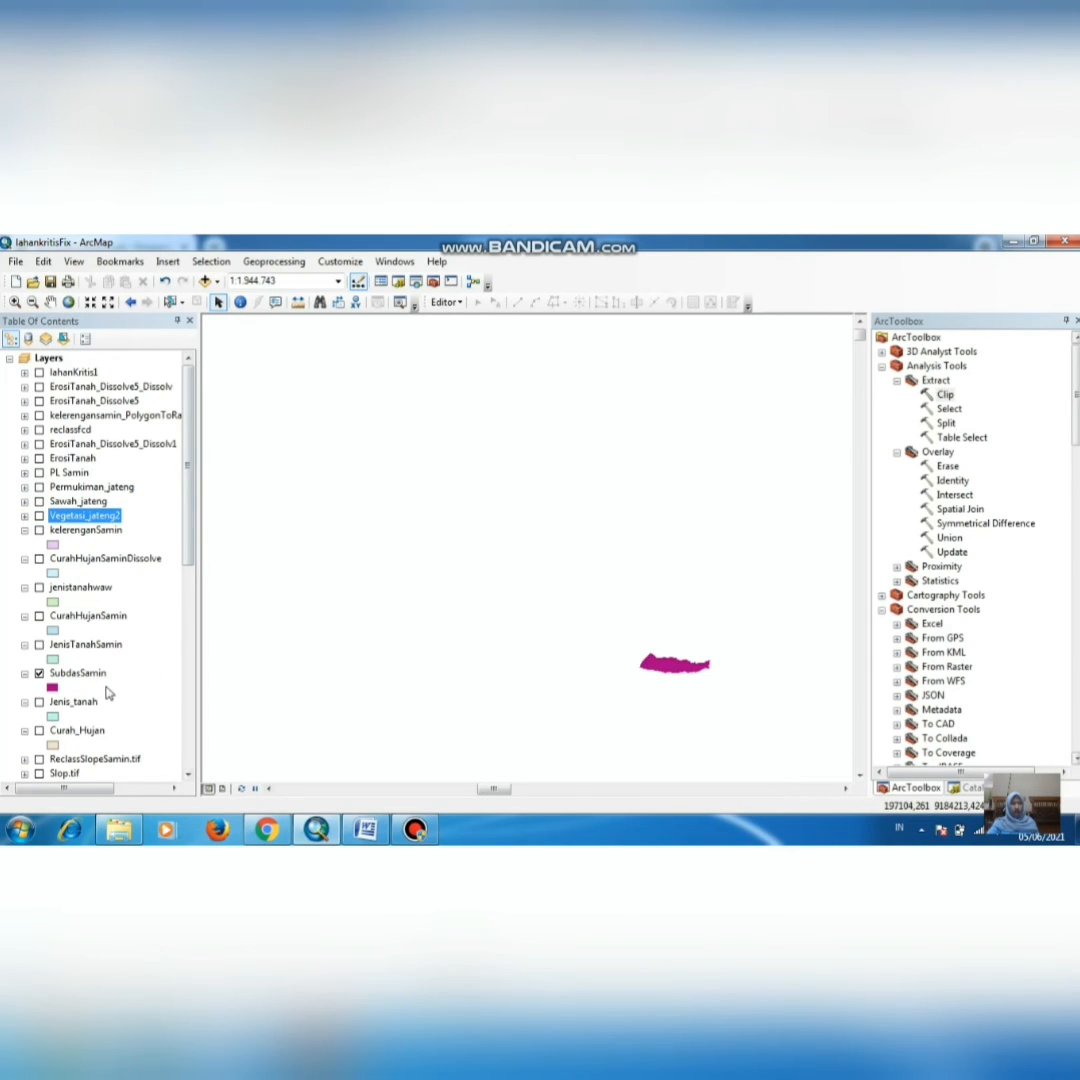
right_click(95, 673)
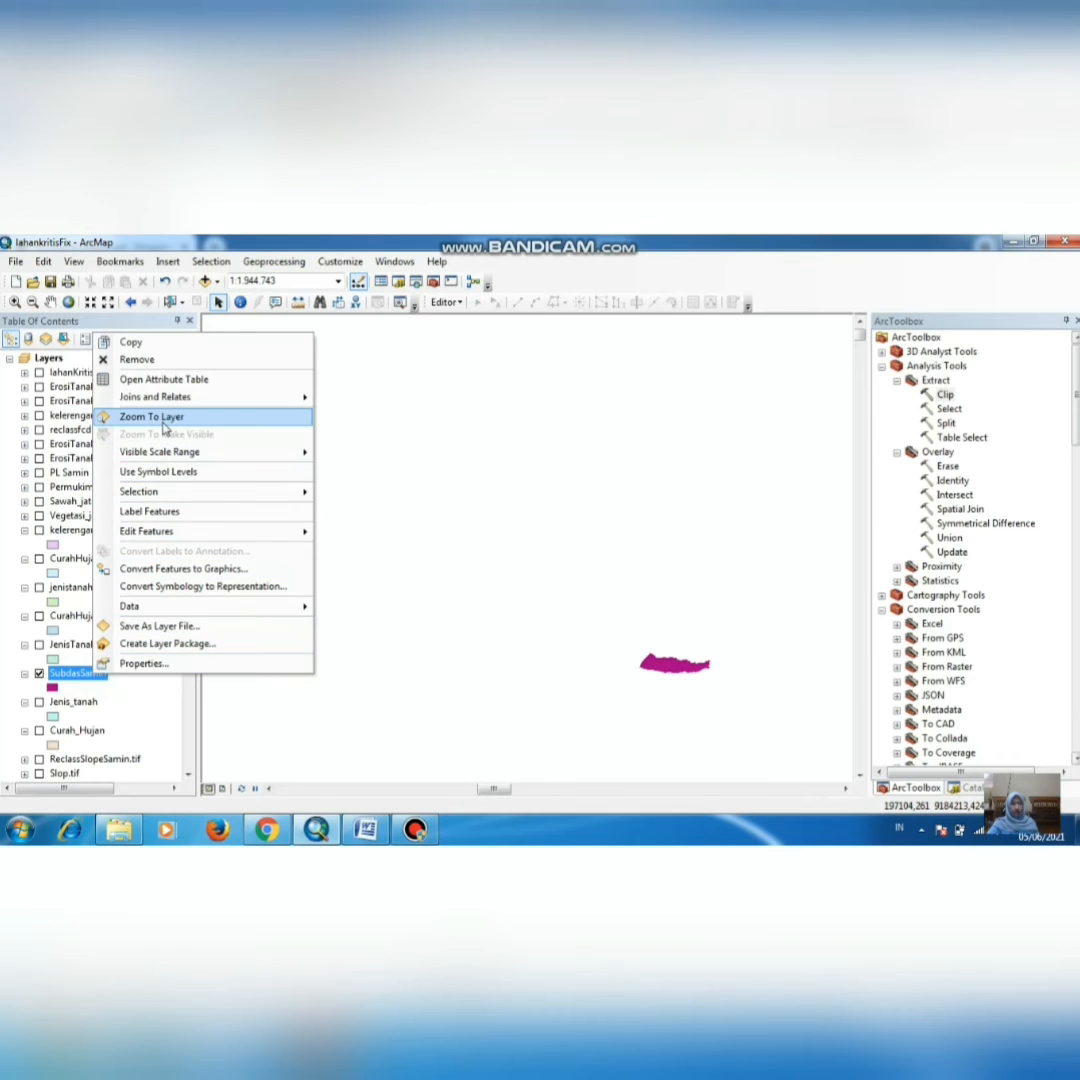
click(152, 416)
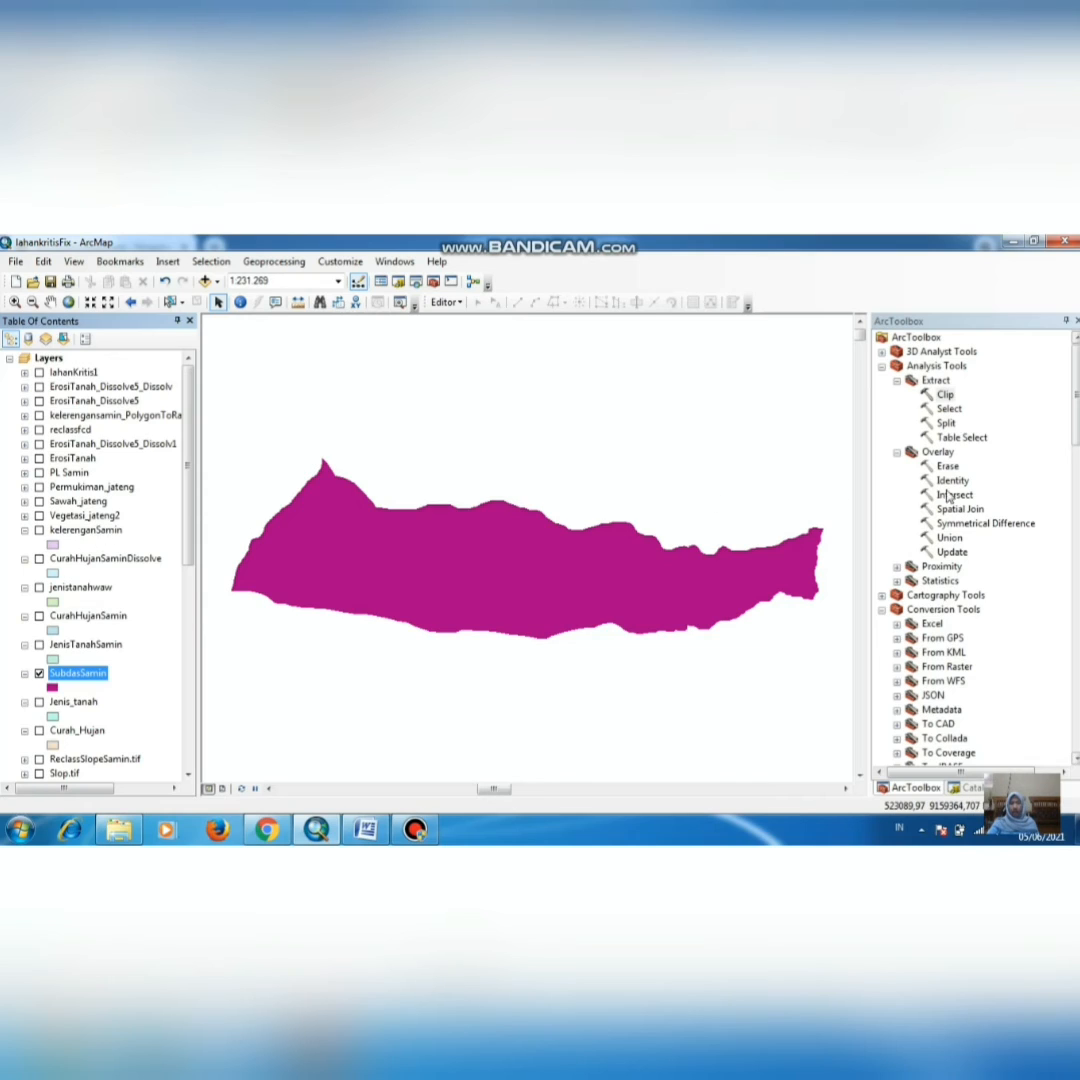
Step: Clip the Permukiman_jateng layer to the SubdasSamin boundary, keeping the default output feature class
click(937, 383)
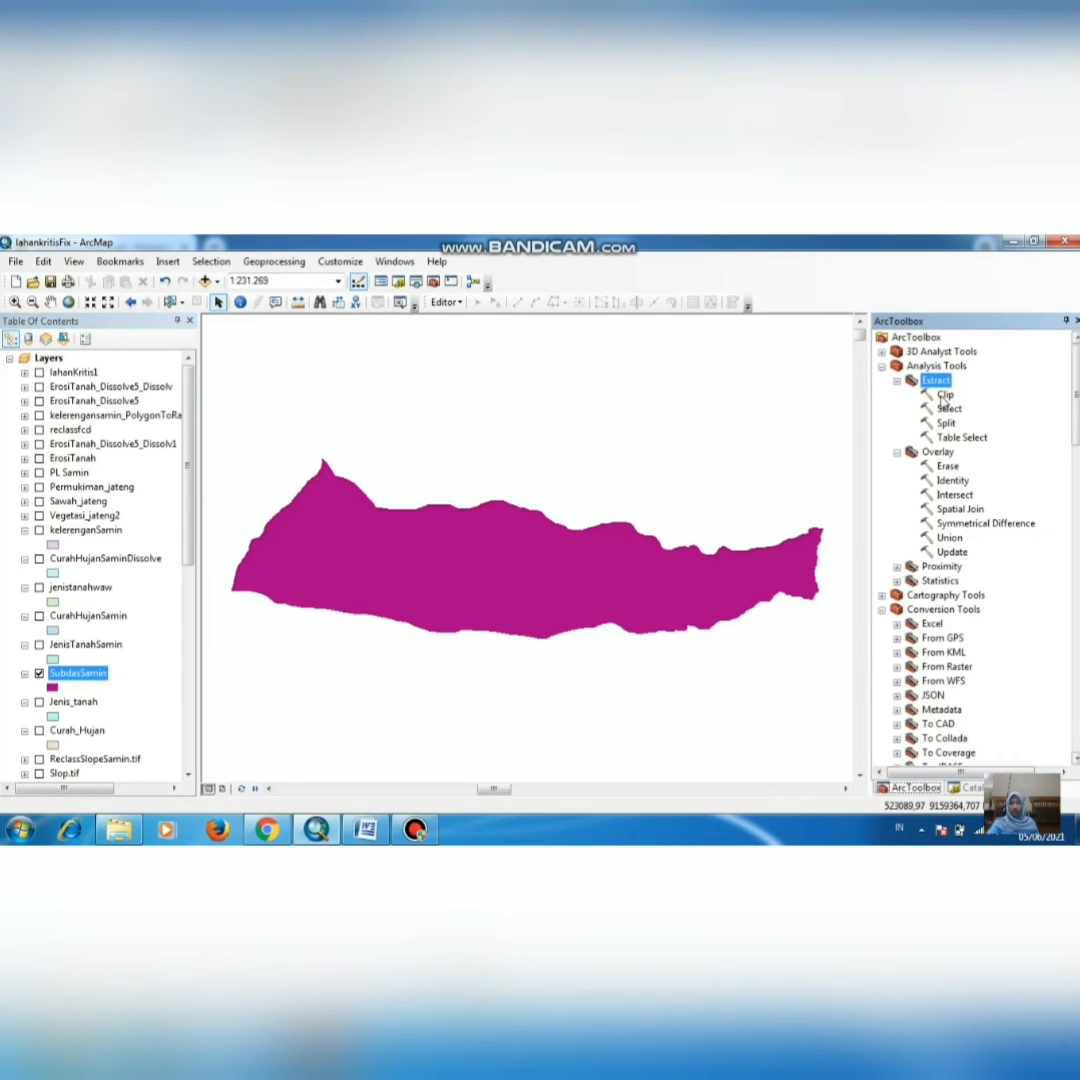
click(943, 396)
double_click(944, 396)
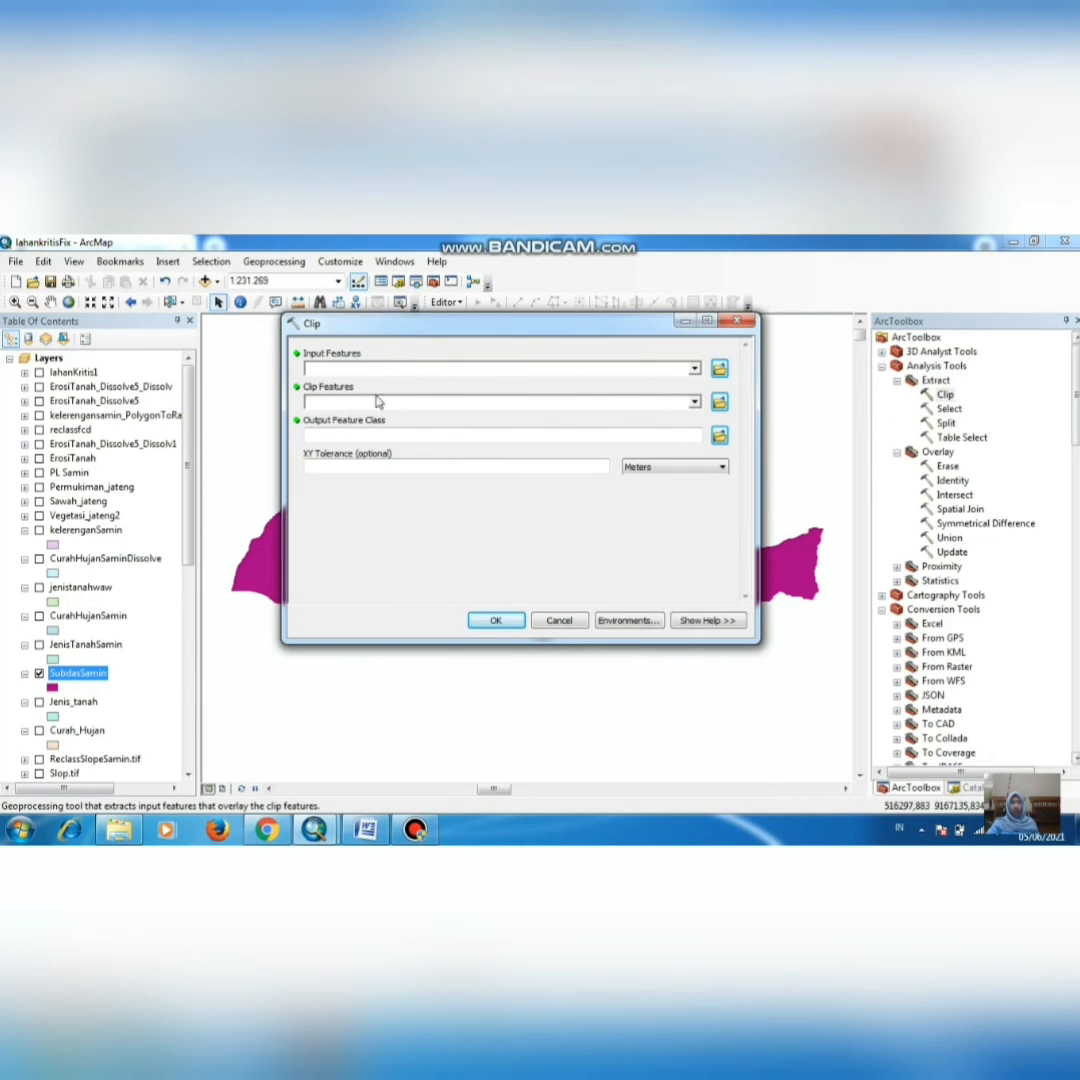
click(694, 369)
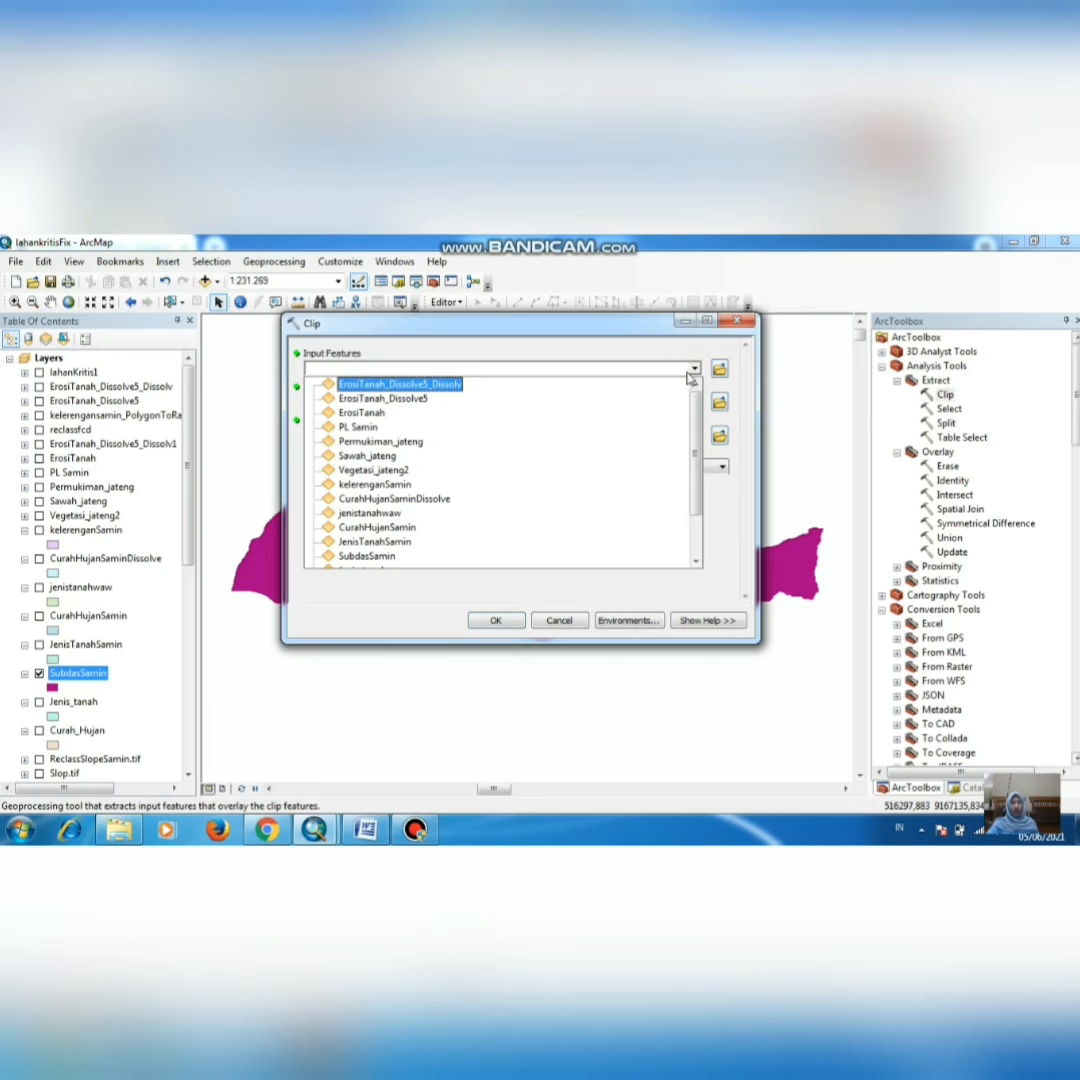
click(403, 450)
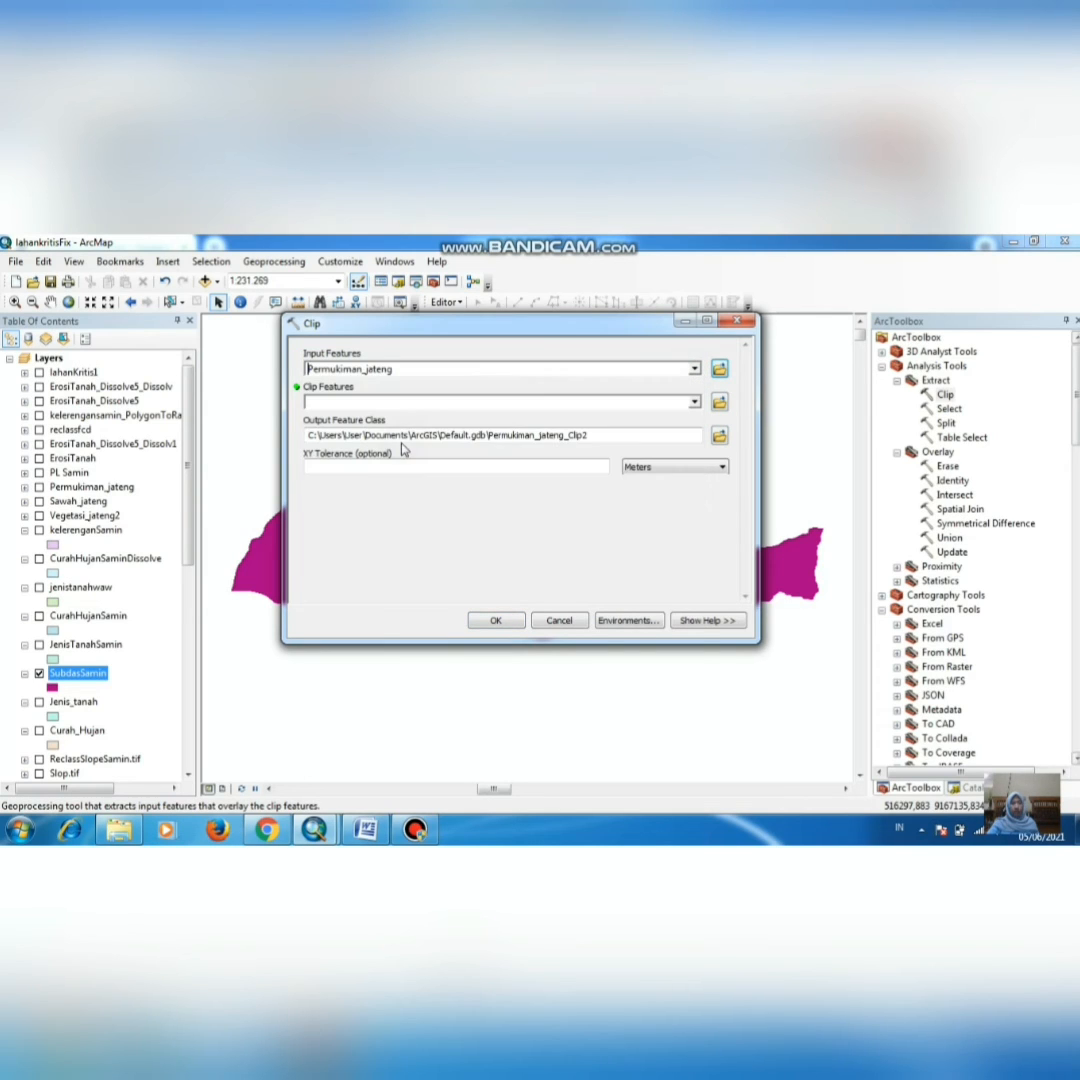
click(696, 403)
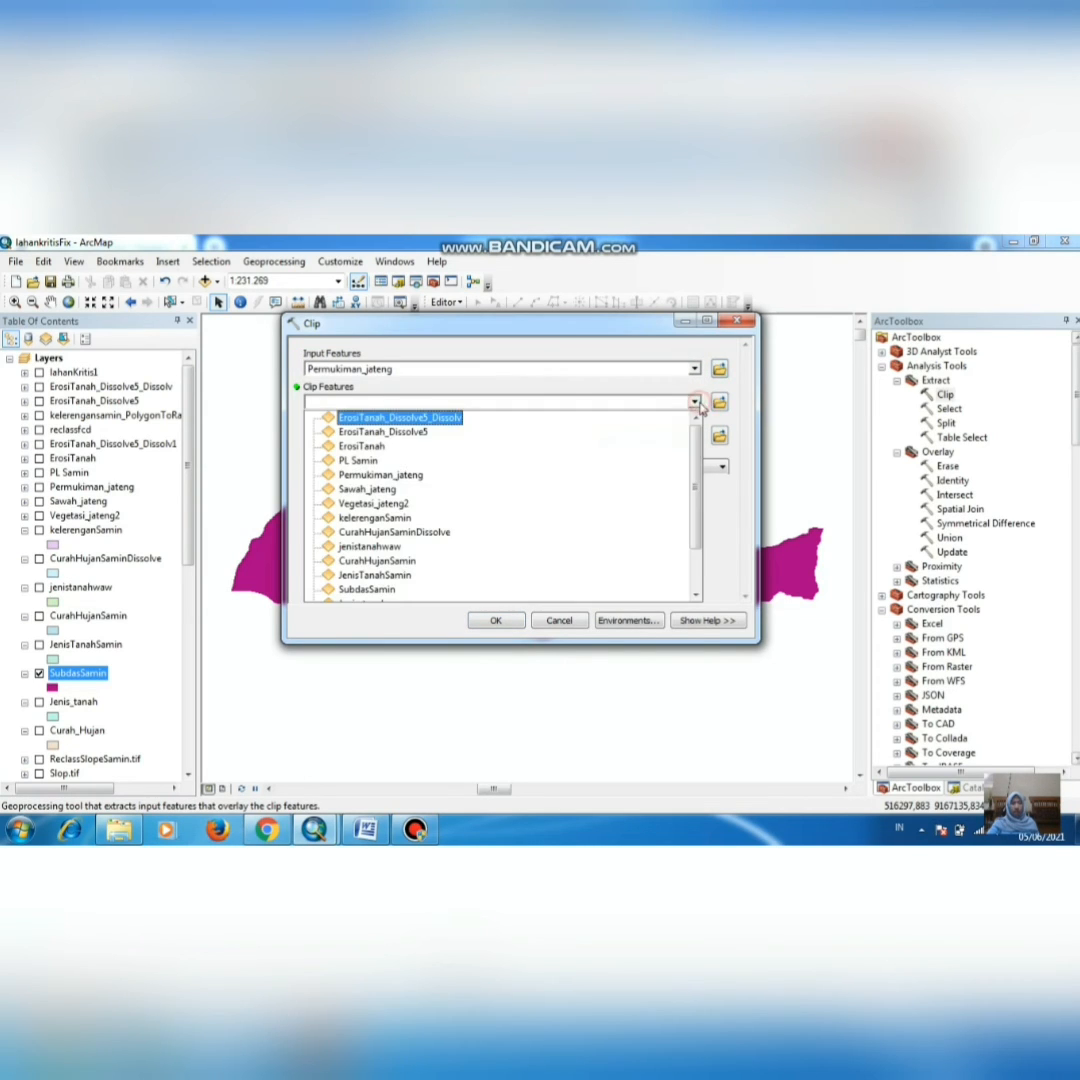
click(387, 599)
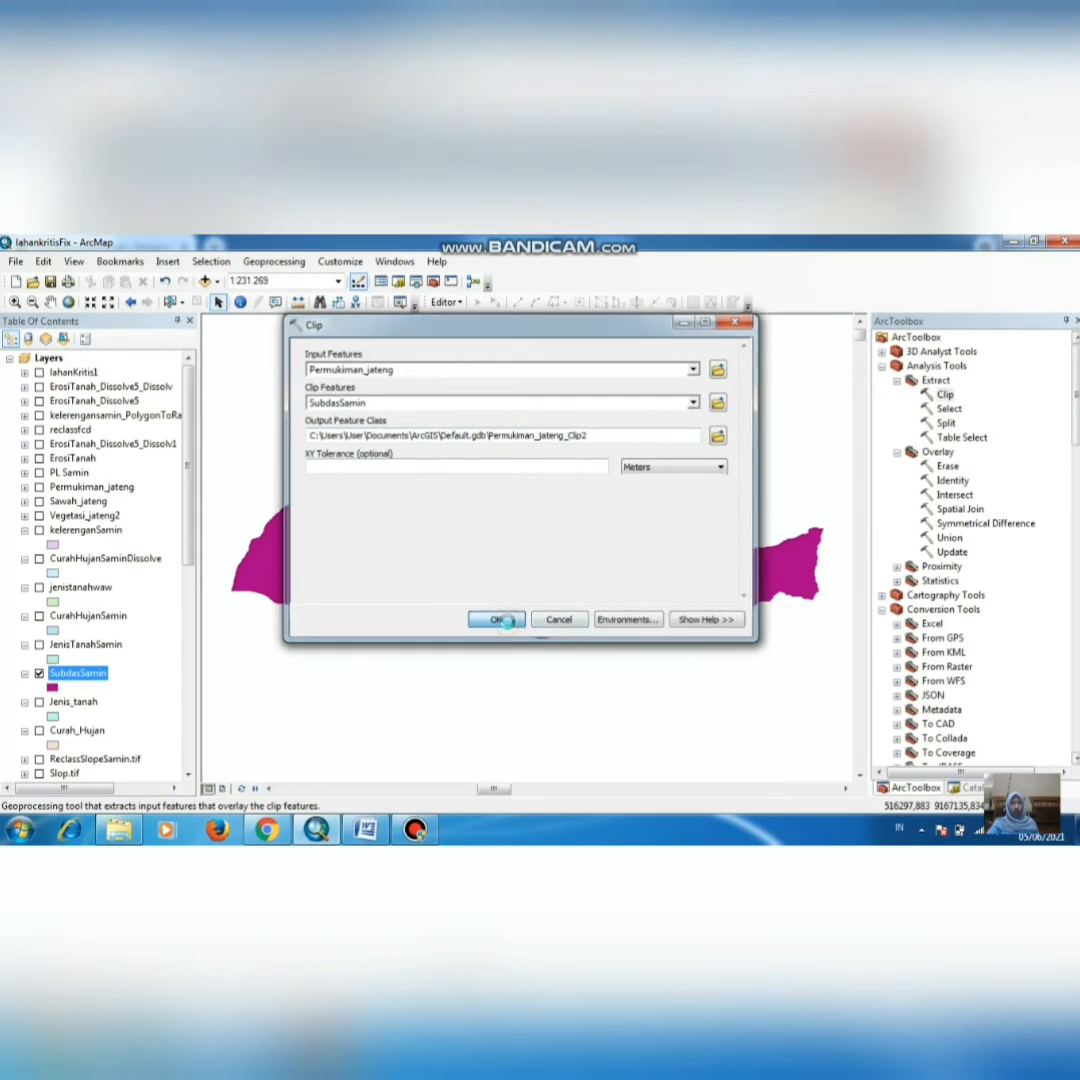
click(496, 621)
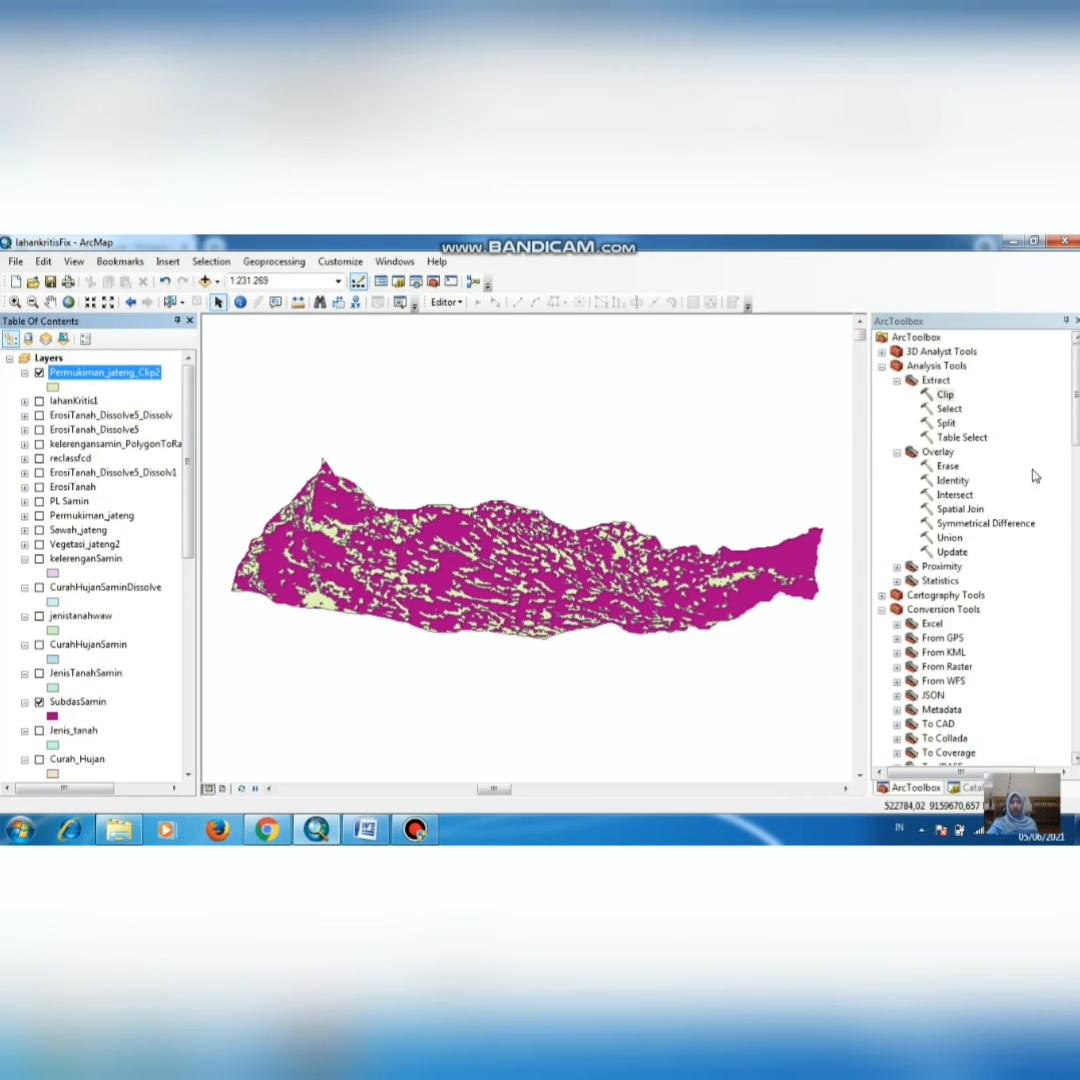
Step: Clip the Sawah_jateng layer using SubdasSamin as the clip features, with the default output location
double_click(944, 396)
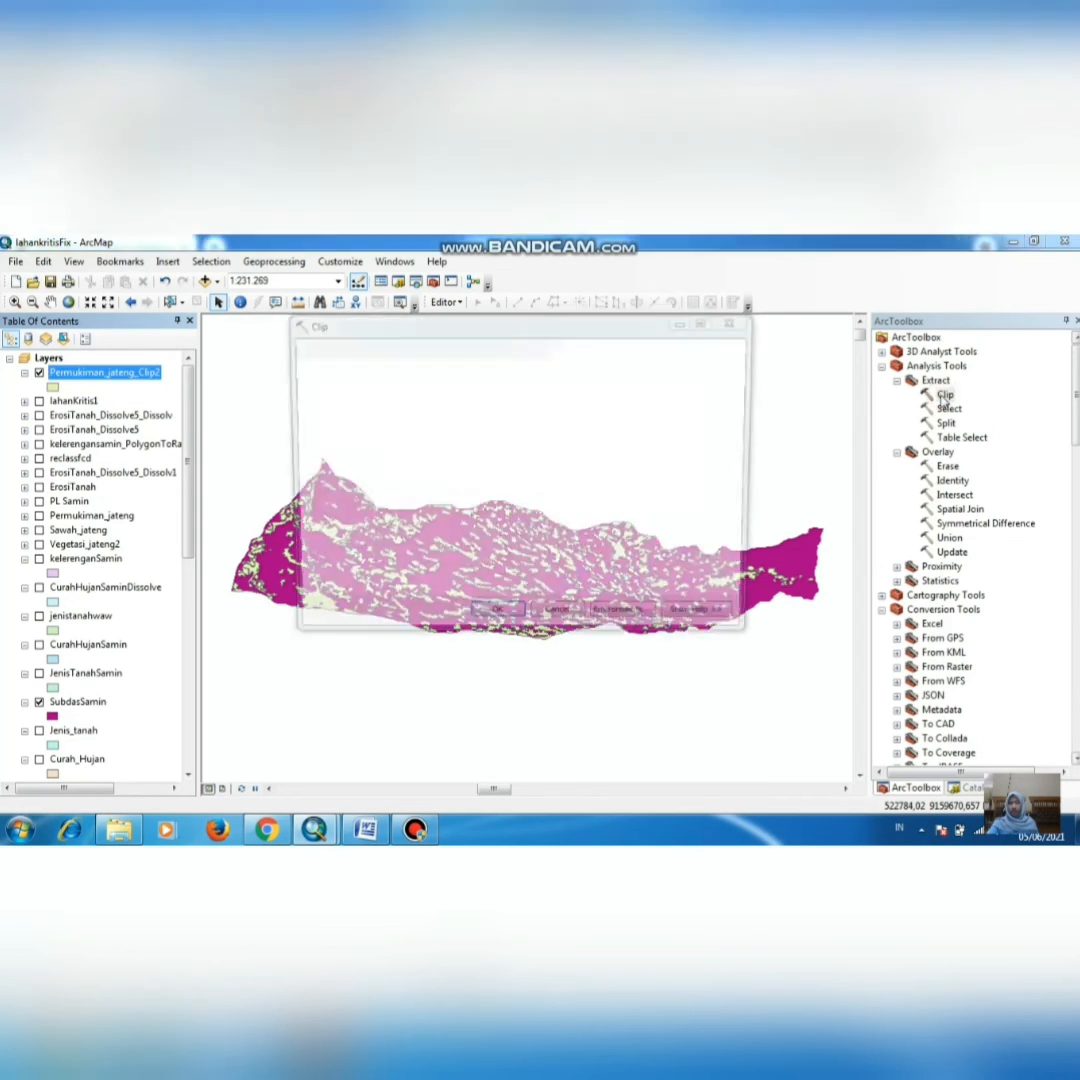
click(693, 370)
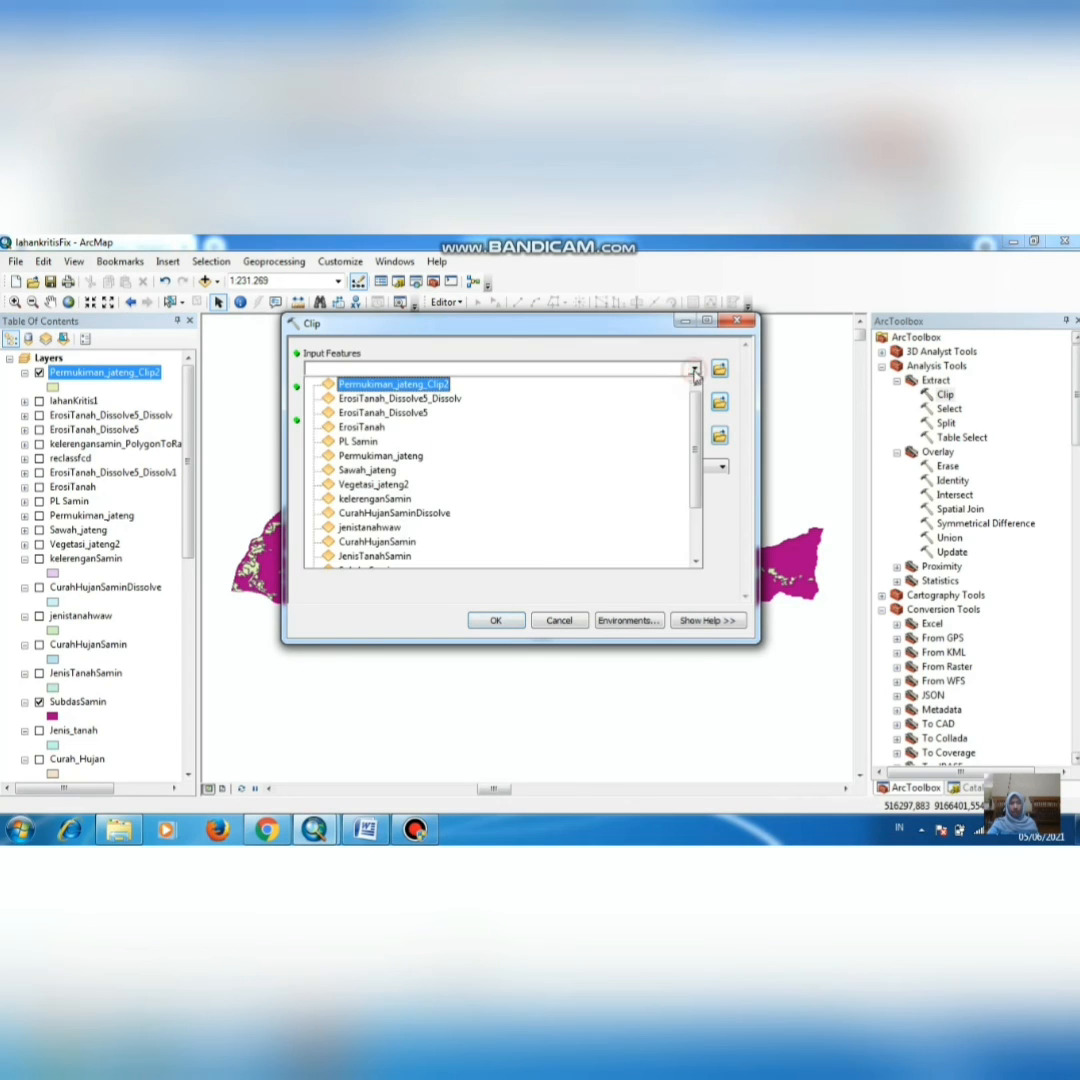
click(420, 470)
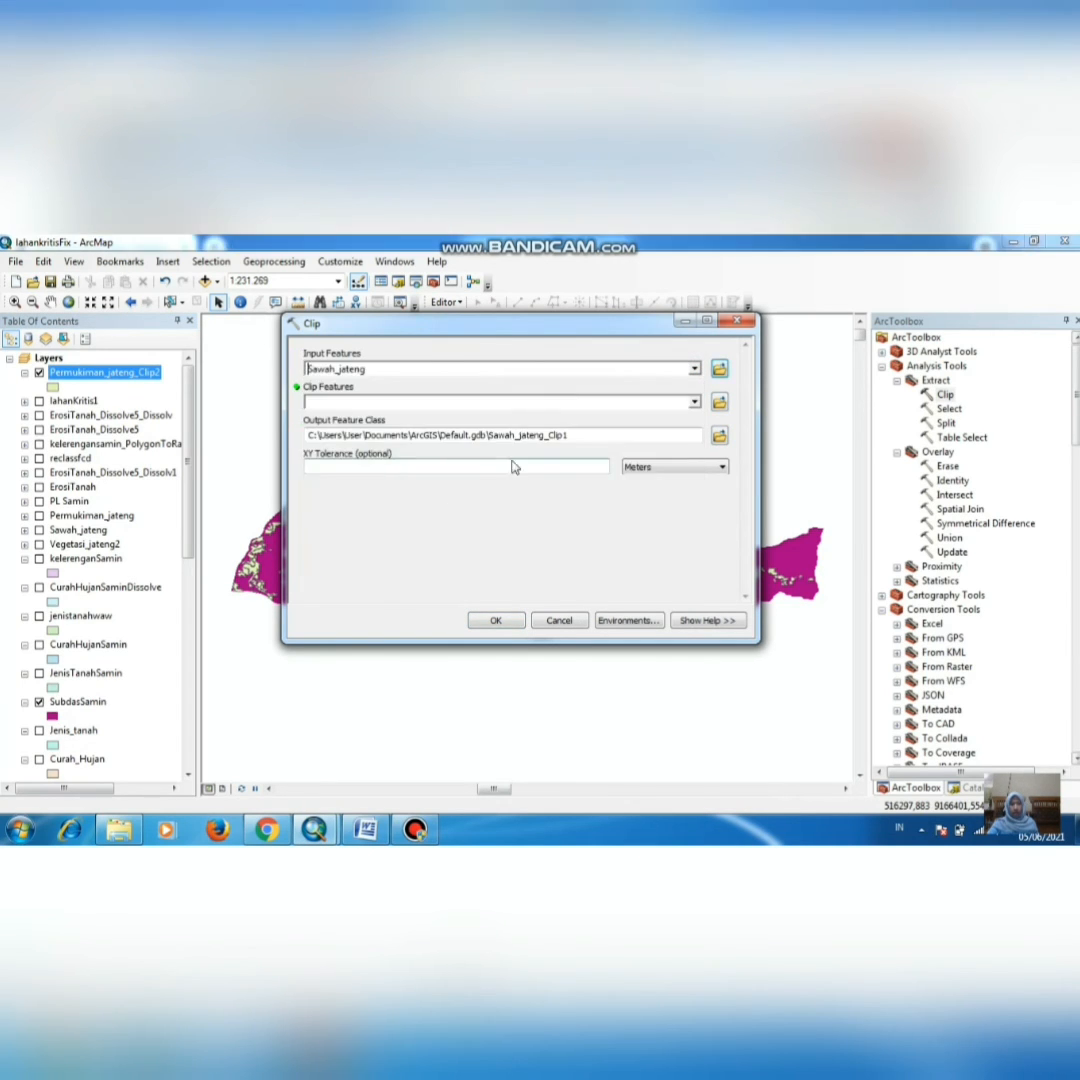
click(695, 403)
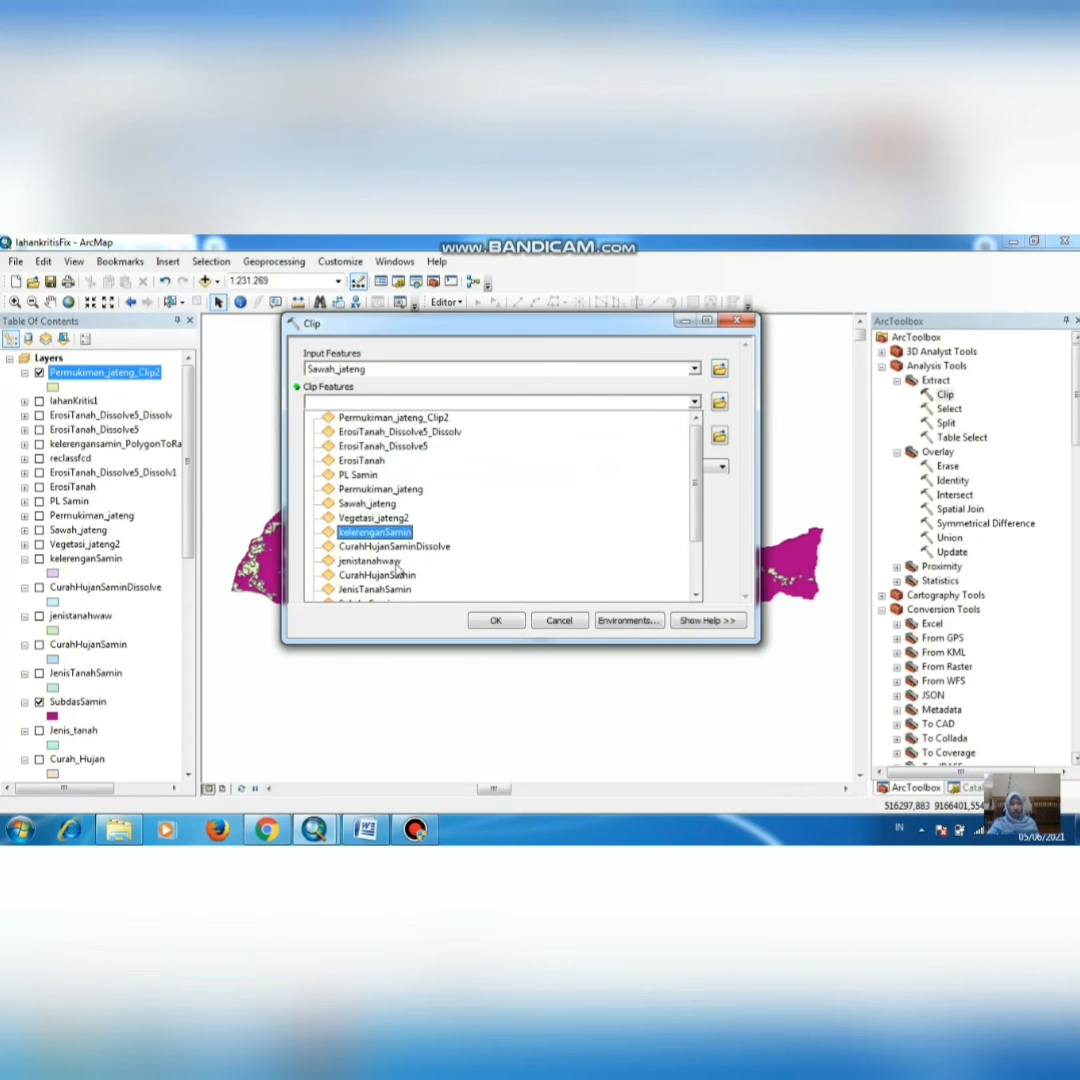
scroll(390, 575, down, 1)
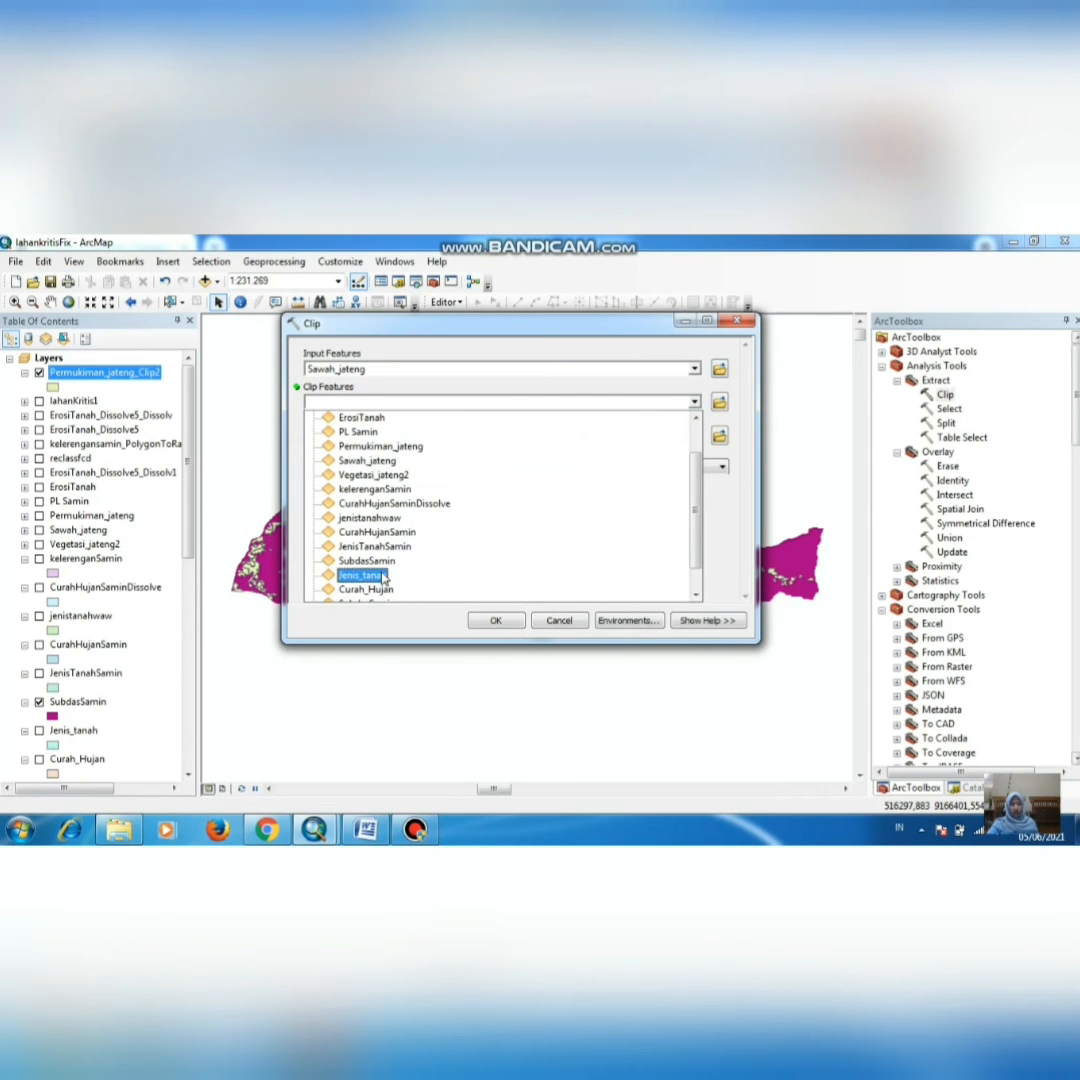
click(380, 561)
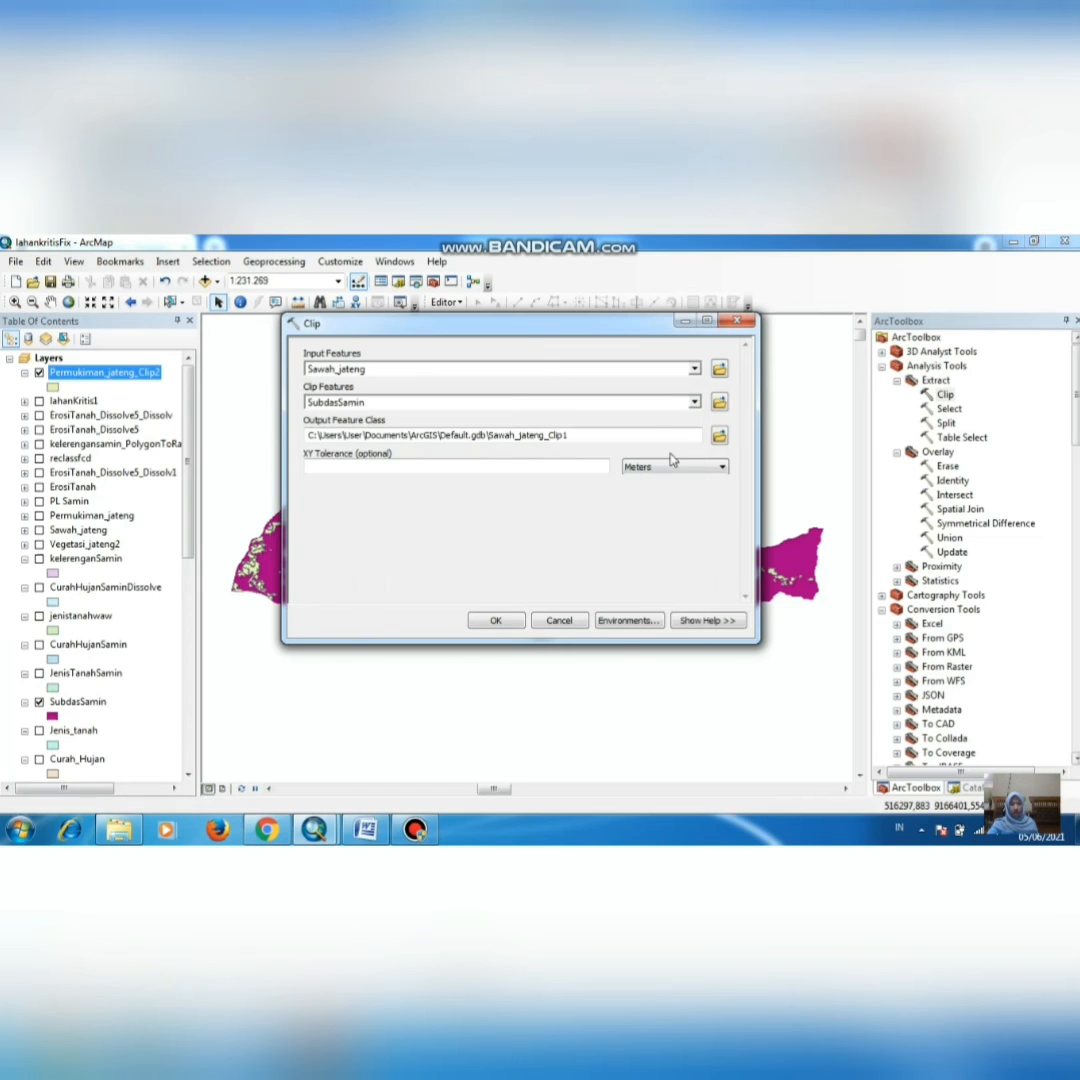
click(498, 621)
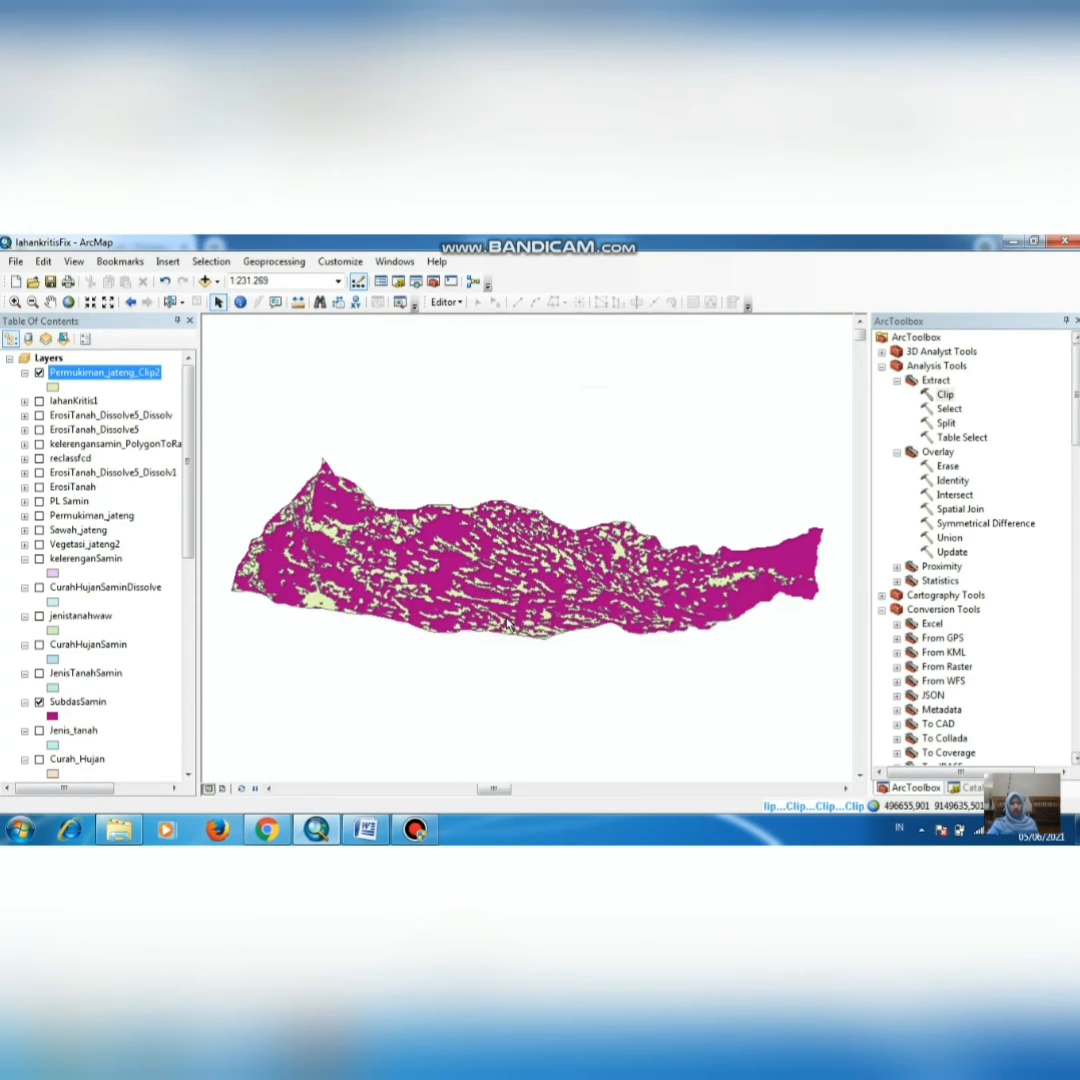
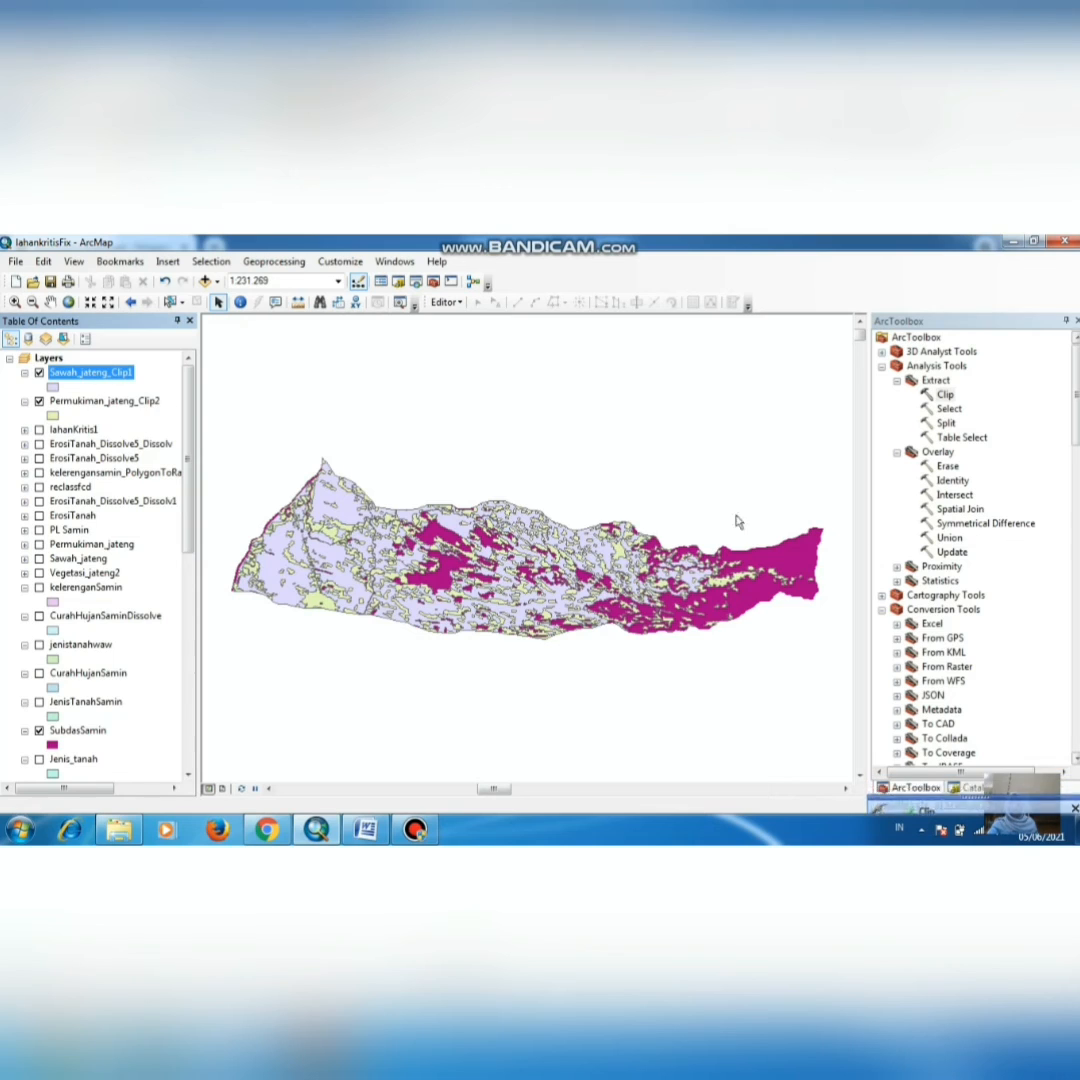
Step: Clip the Vegetasi_jateng2 layer to the SubdasSamin sub-watershed, keeping the default output feature class
double_click(946, 395)
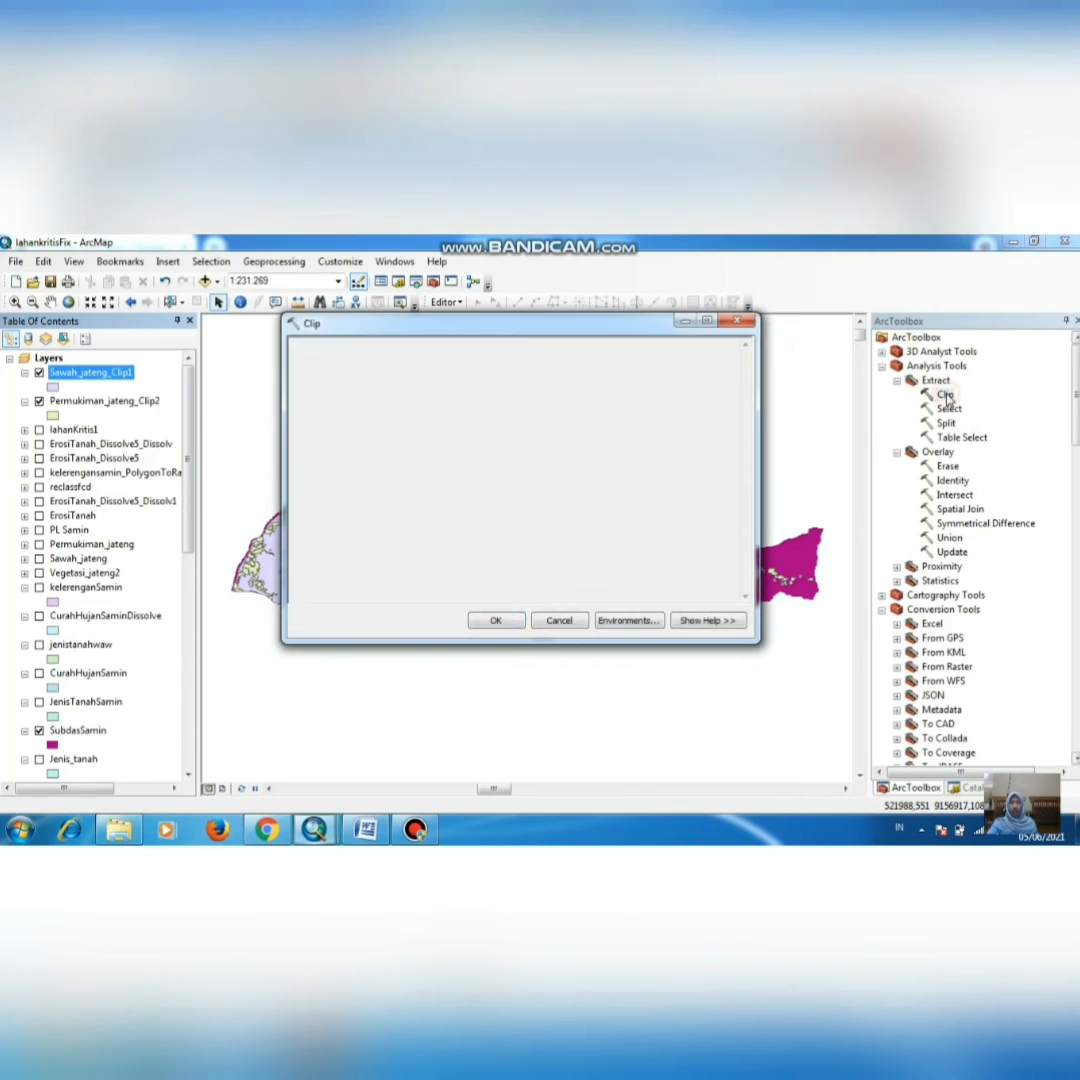
click(694, 369)
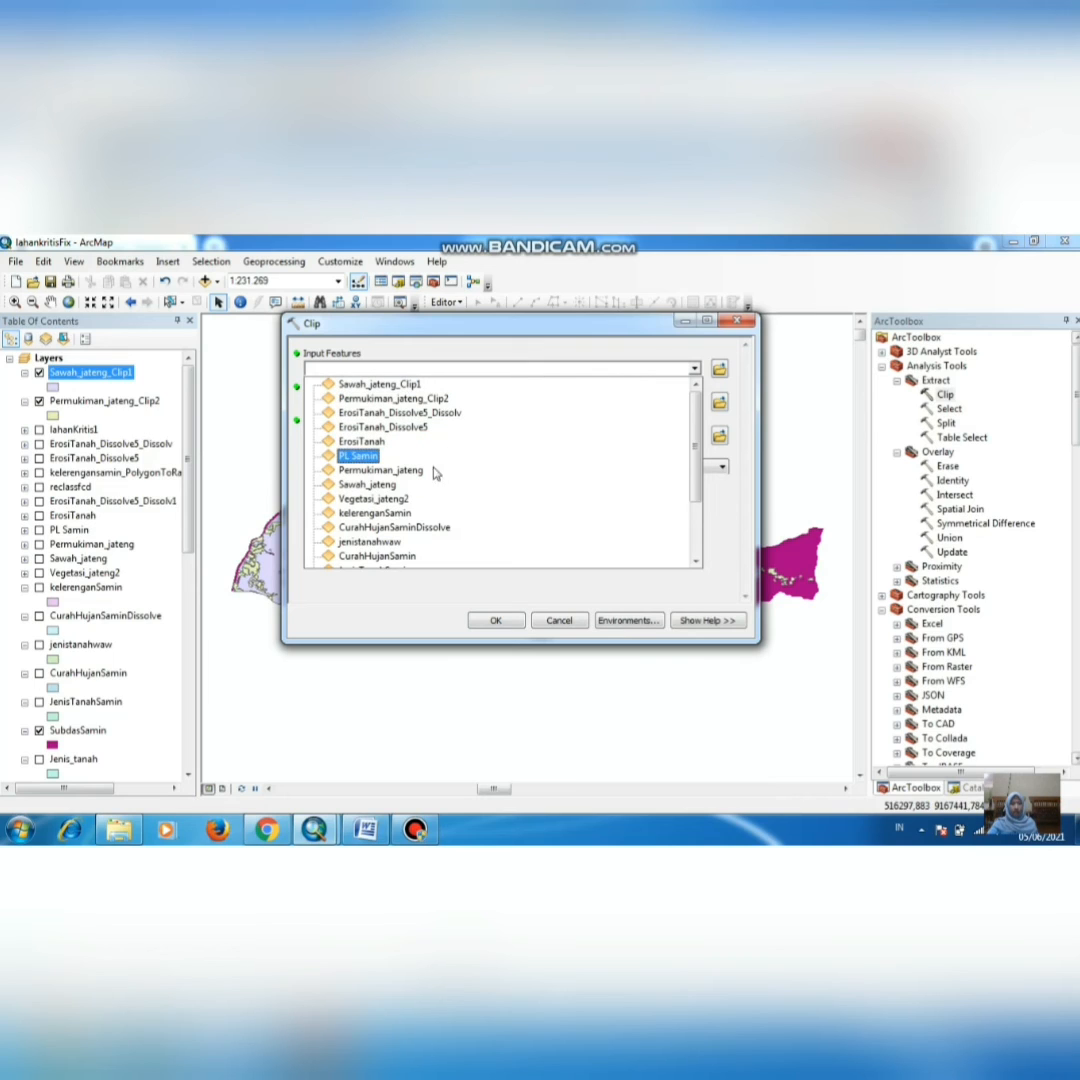
click(388, 498)
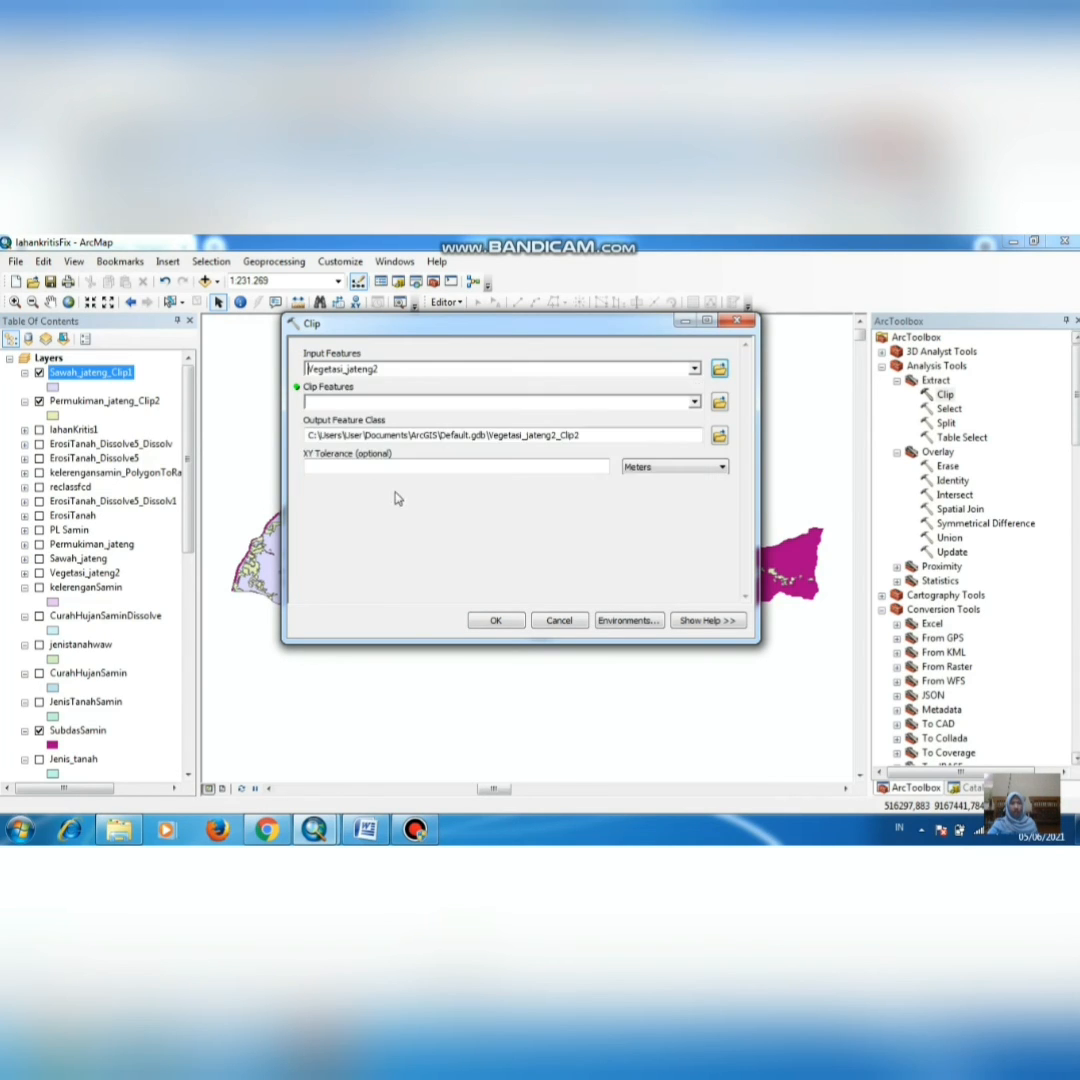
click(694, 404)
scroll(559, 480, down, 2)
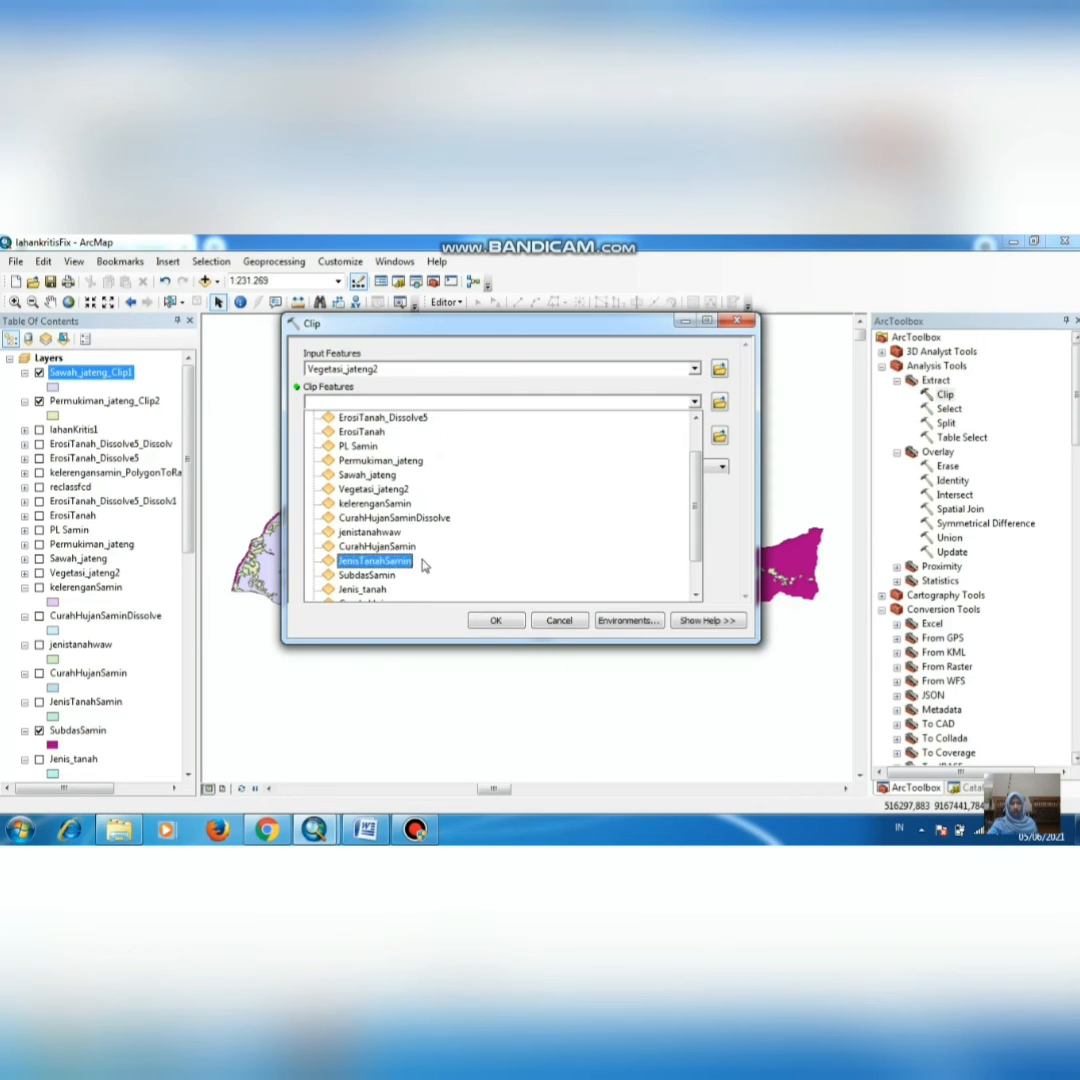
click(386, 582)
click(493, 621)
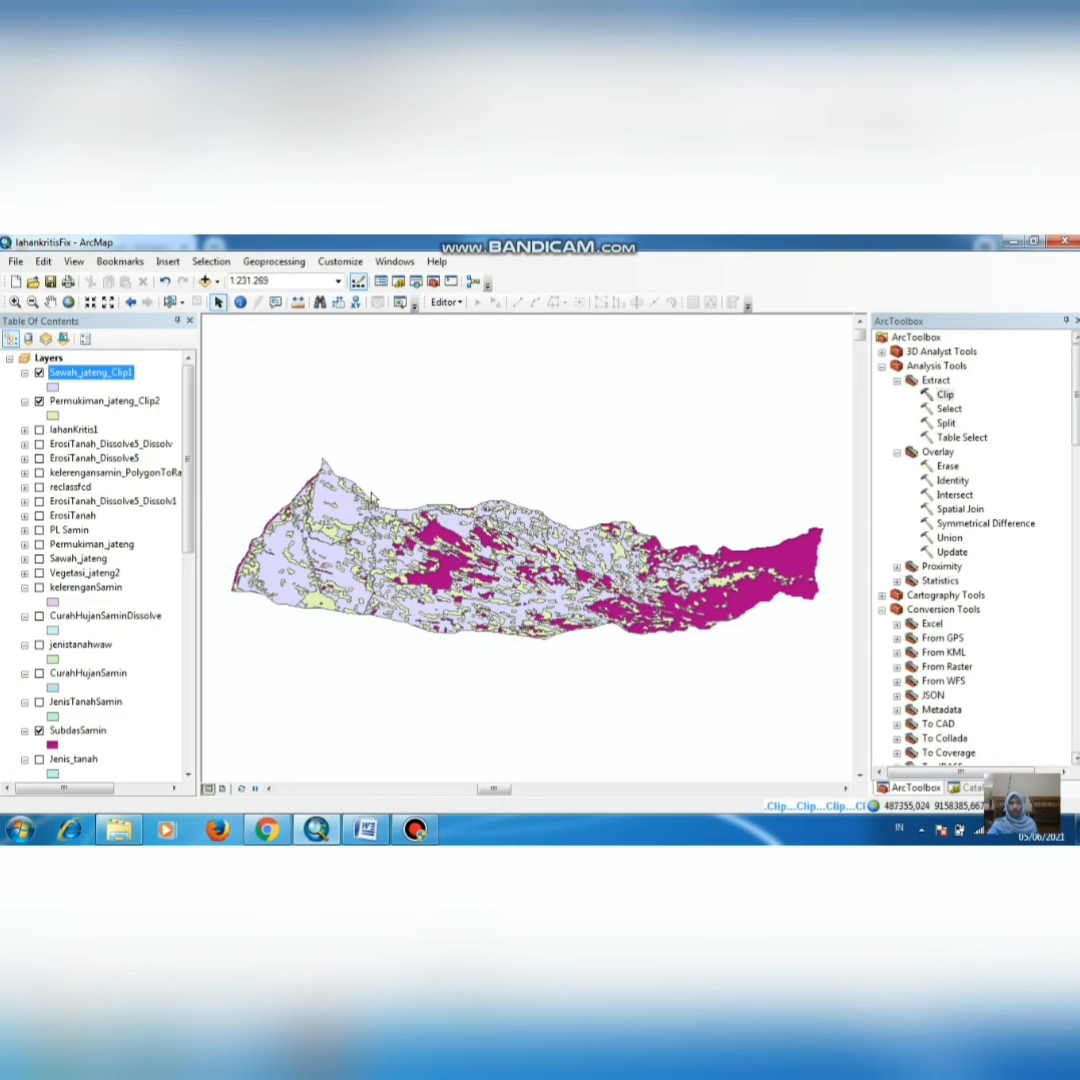
Step: Move the clipped layers directly below PL Samin in the order Vegetasi_jateng2_Clip2, Sawah_jateng_Clip1, Permukiman_jateng_Clip2
click(105, 401)
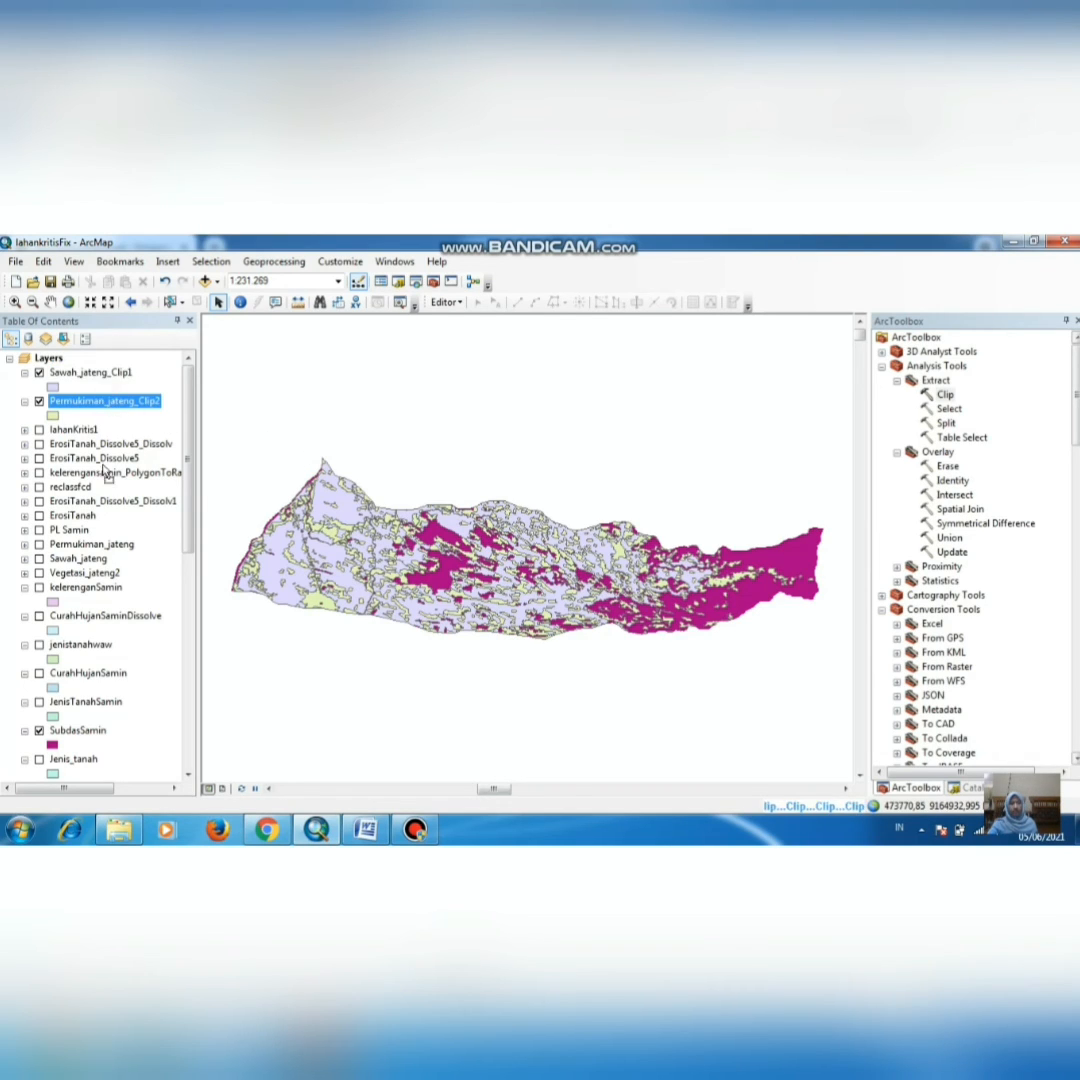
drag(100, 497, 94, 521)
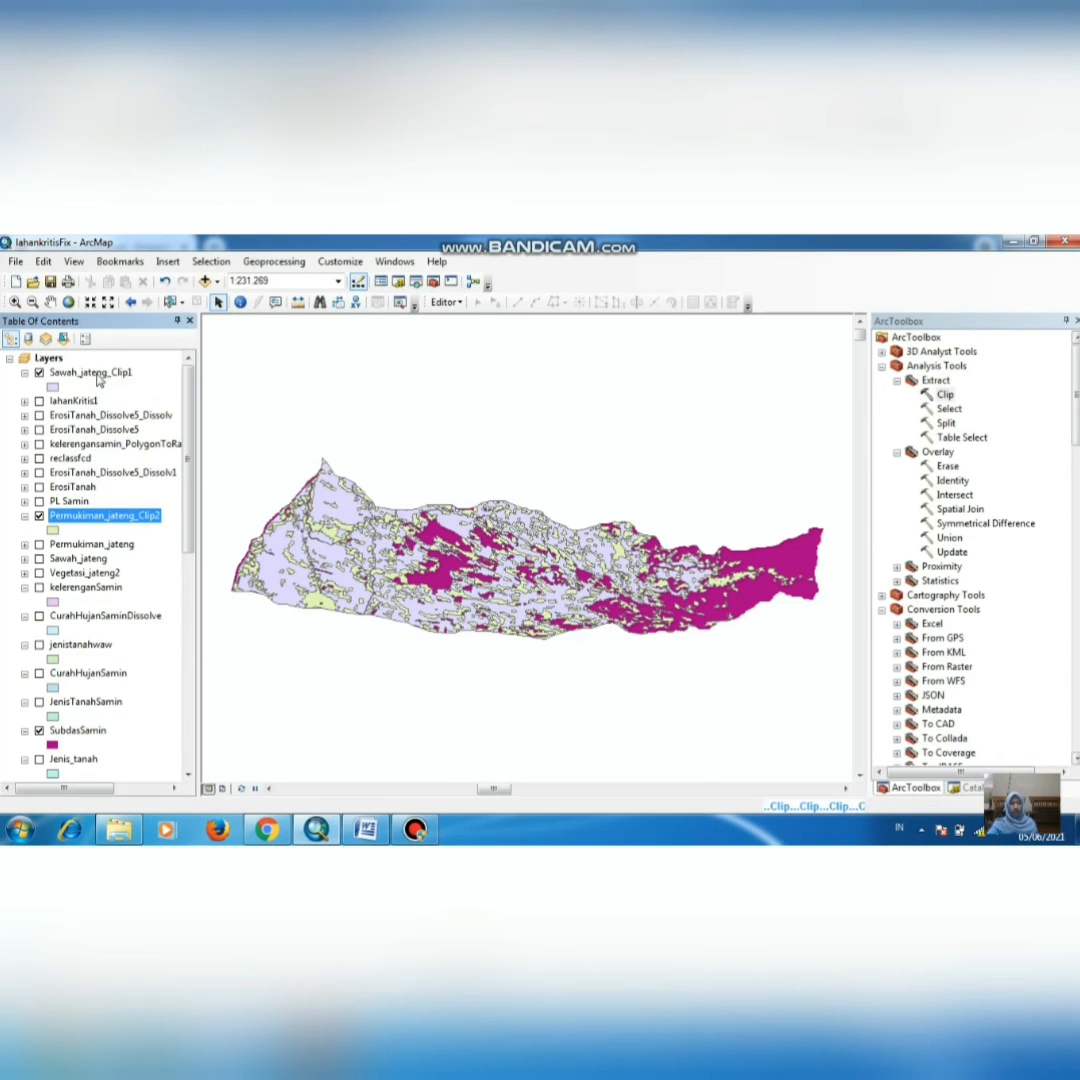
drag(98, 374, 95, 508)
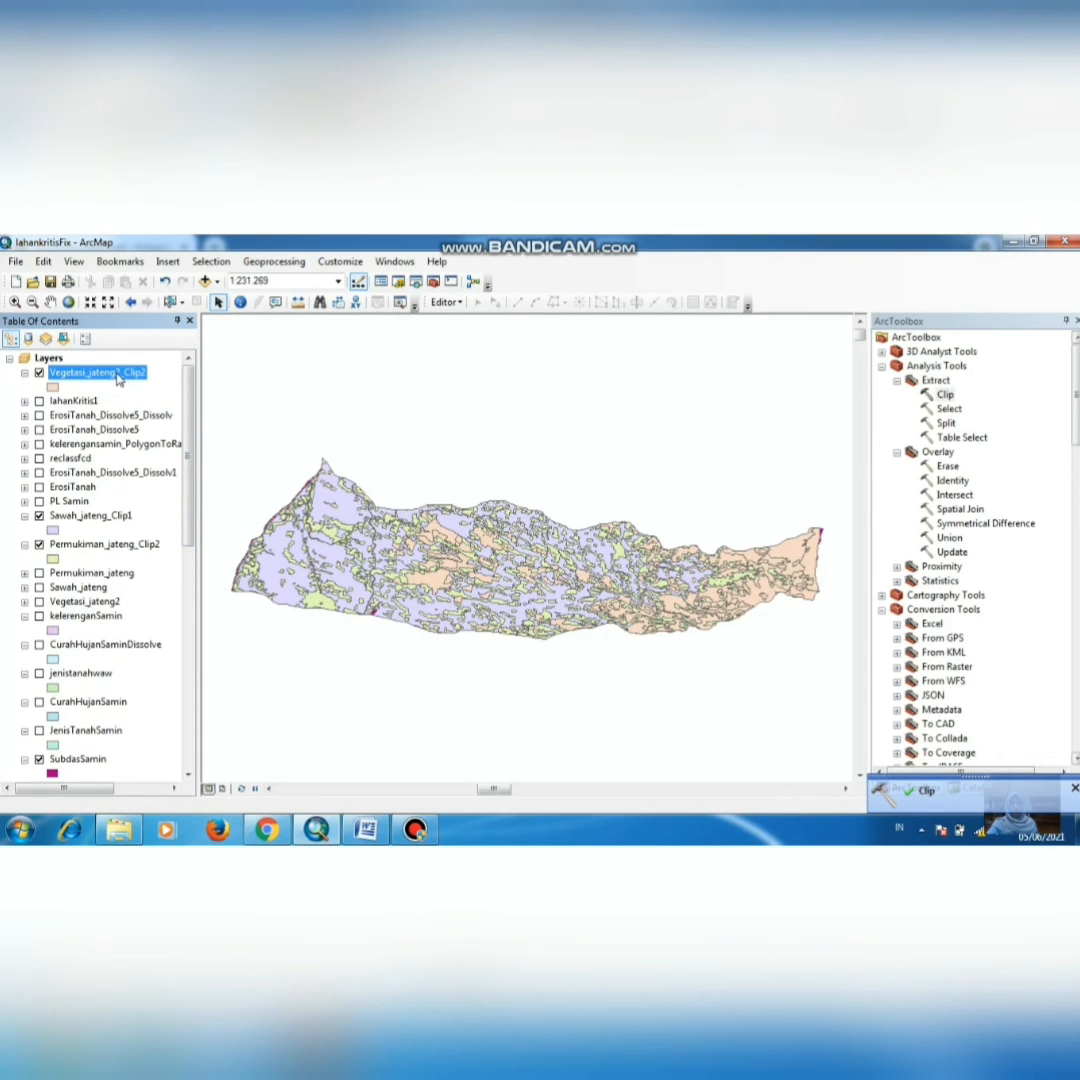
drag(121, 378, 90, 508)
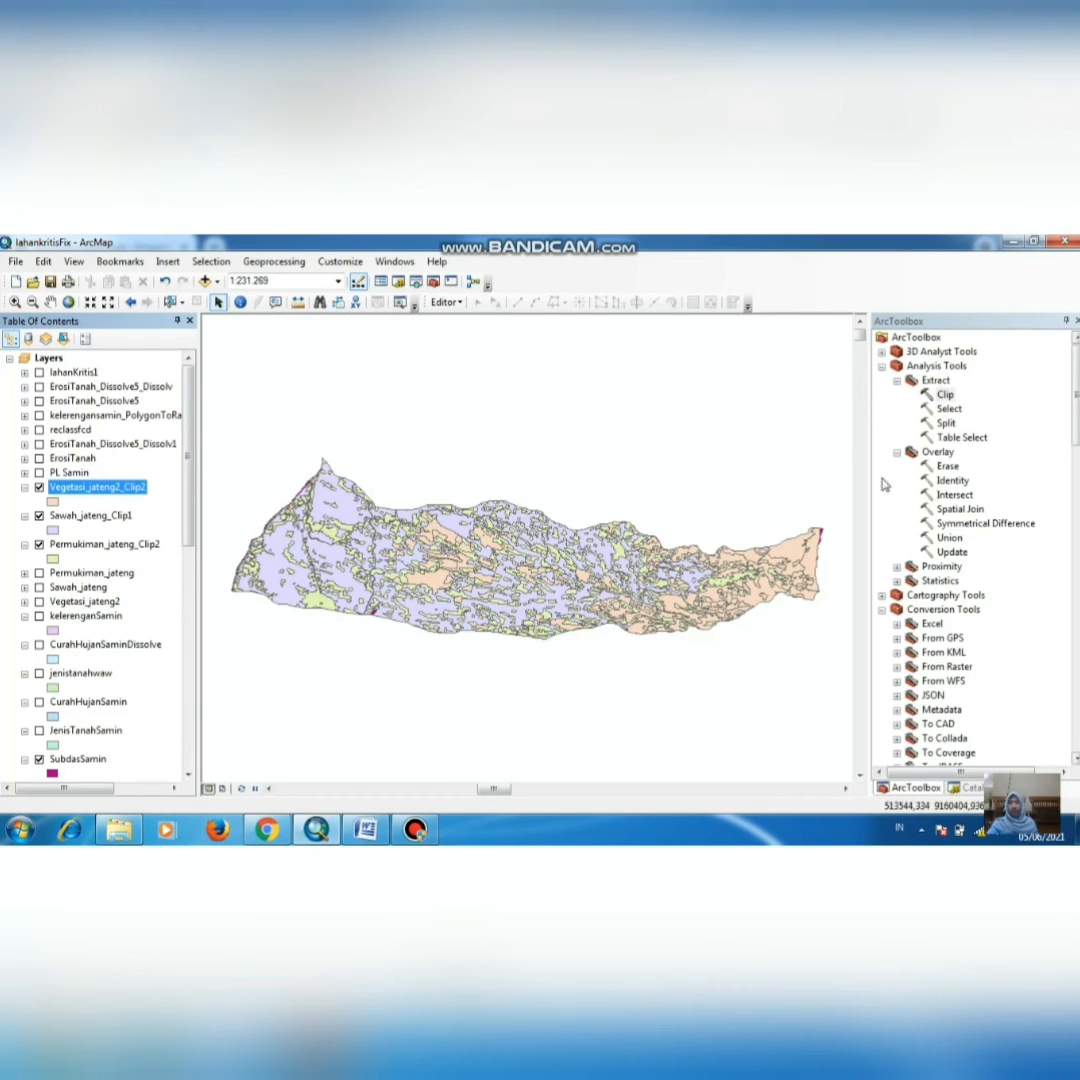
click(948, 372)
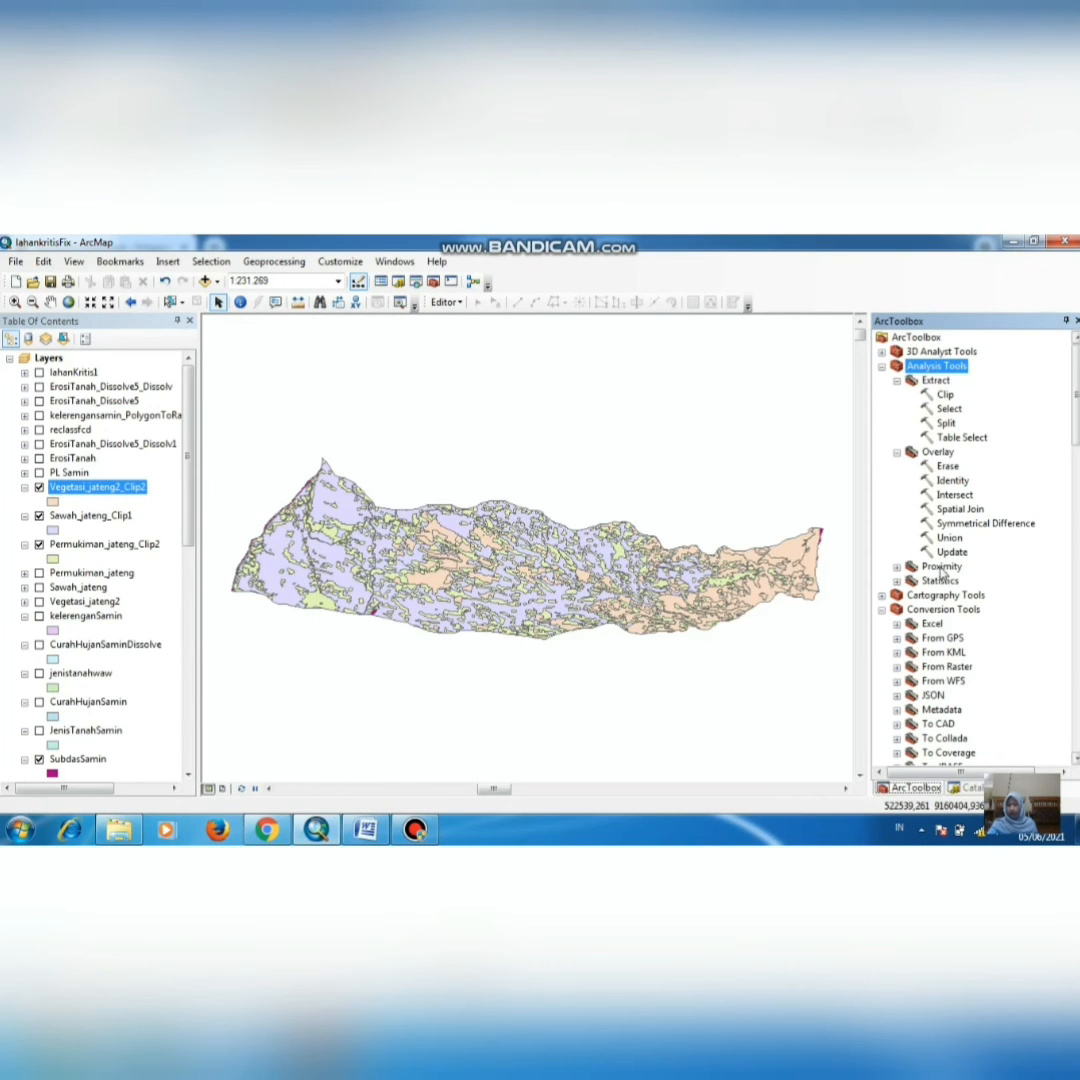
click(937, 453)
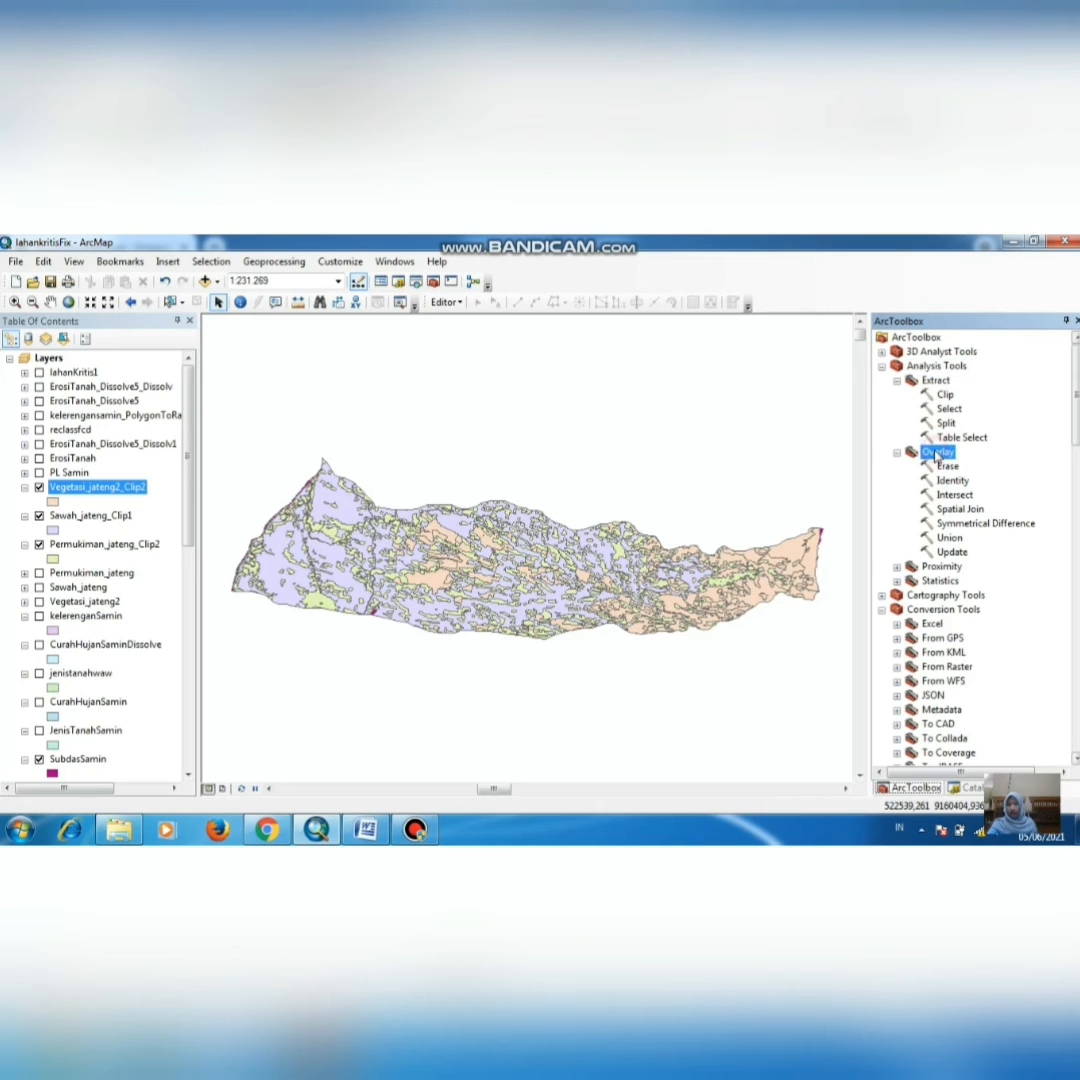
double_click(947, 538)
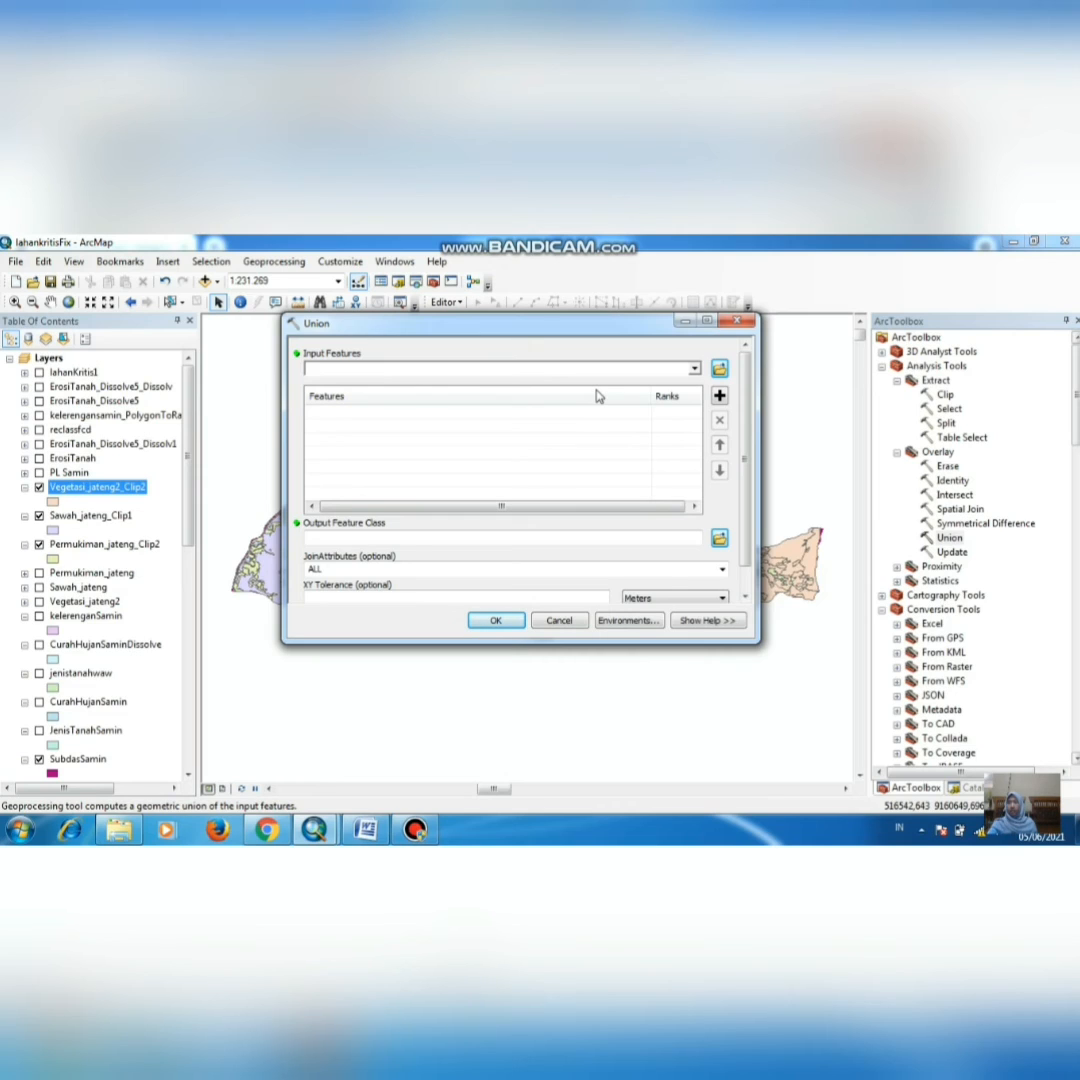
click(694, 369)
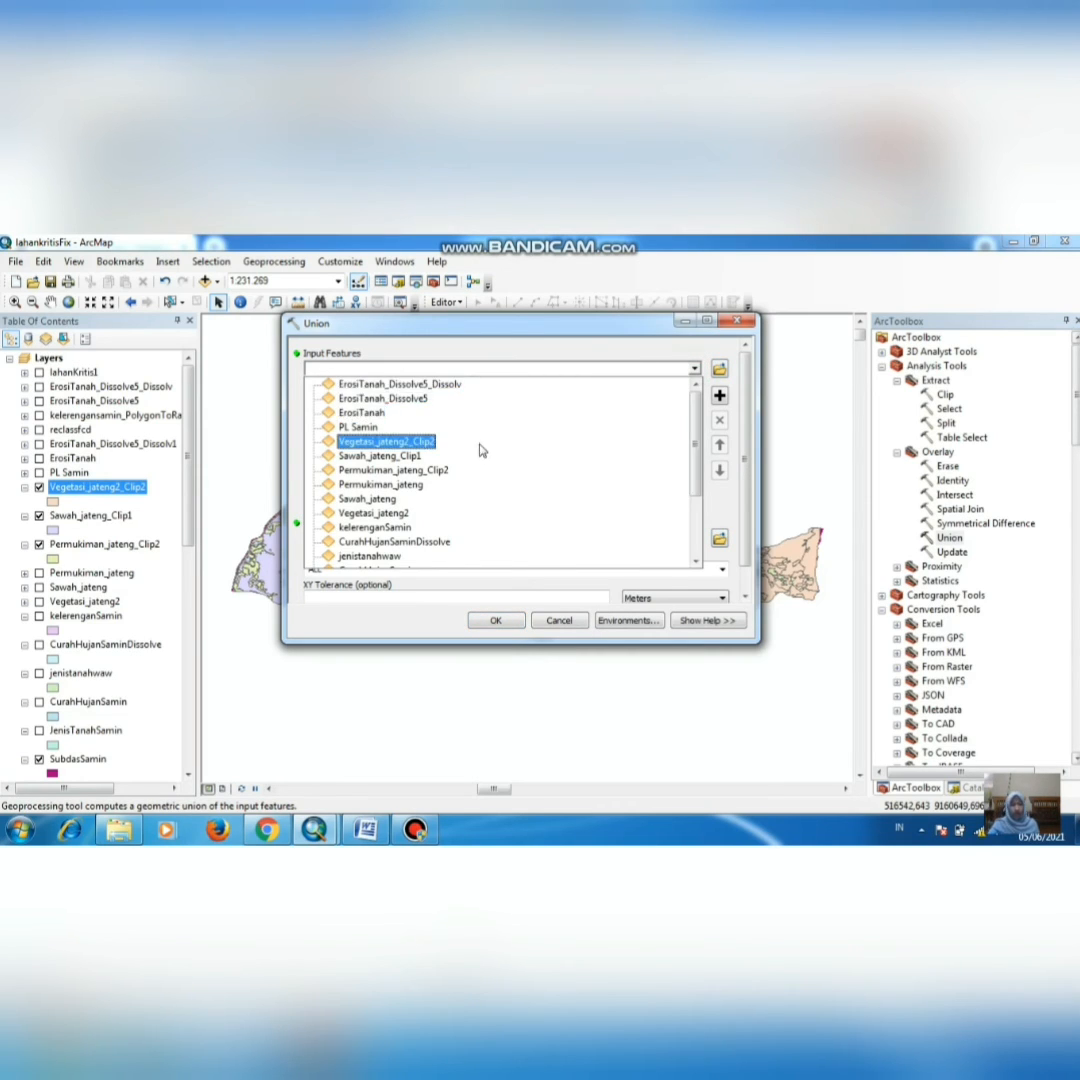
click(418, 472)
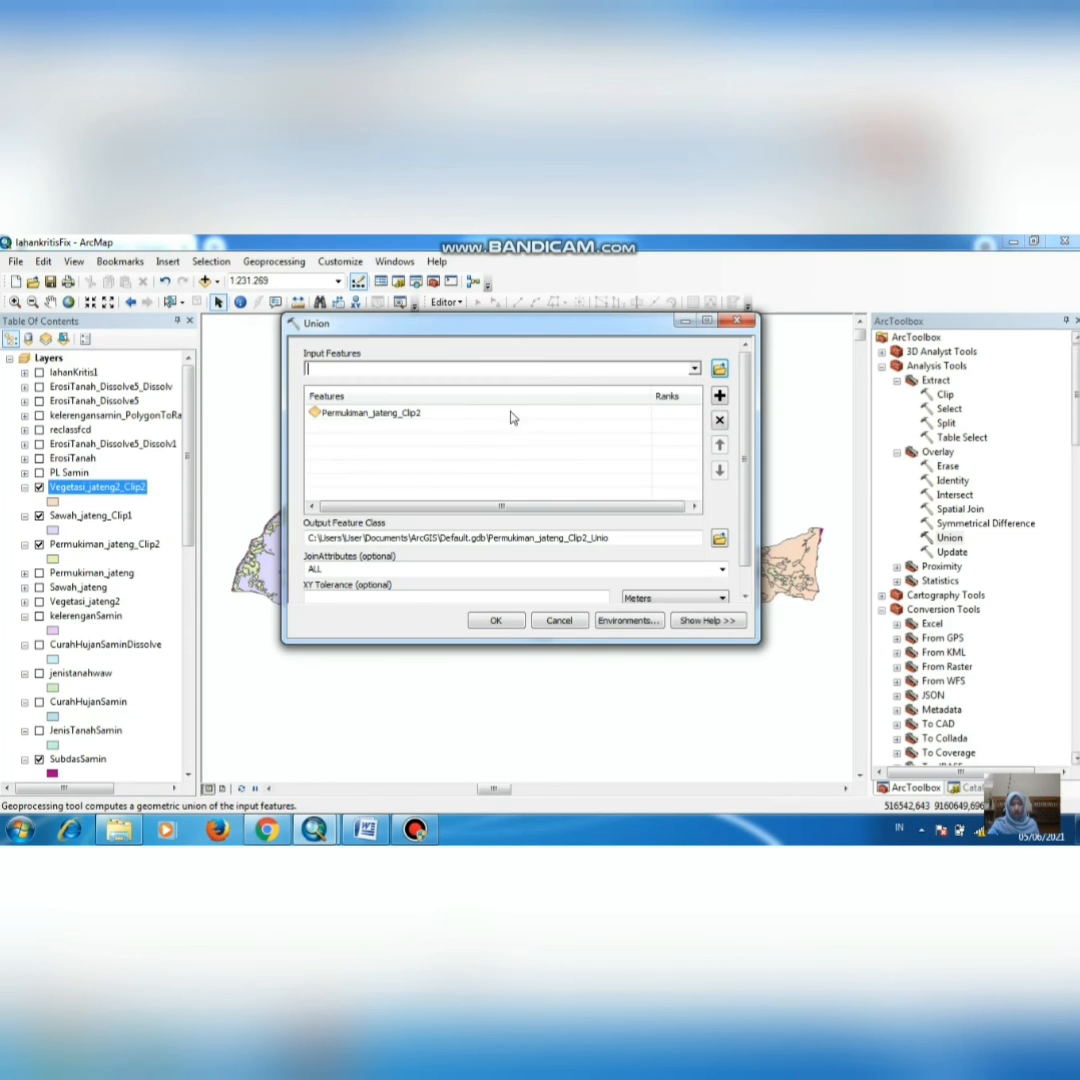
click(694, 370)
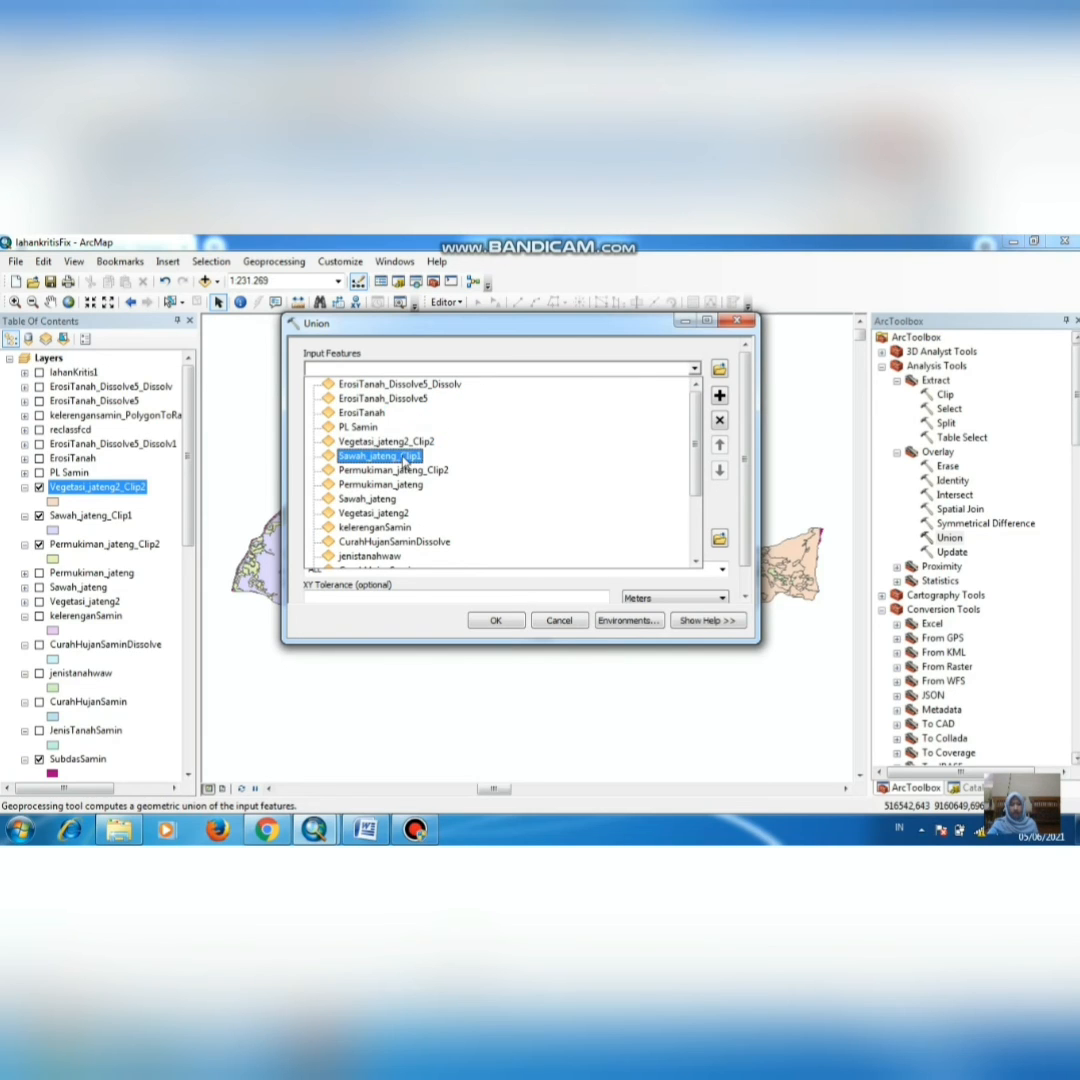
click(404, 458)
click(694, 370)
click(425, 441)
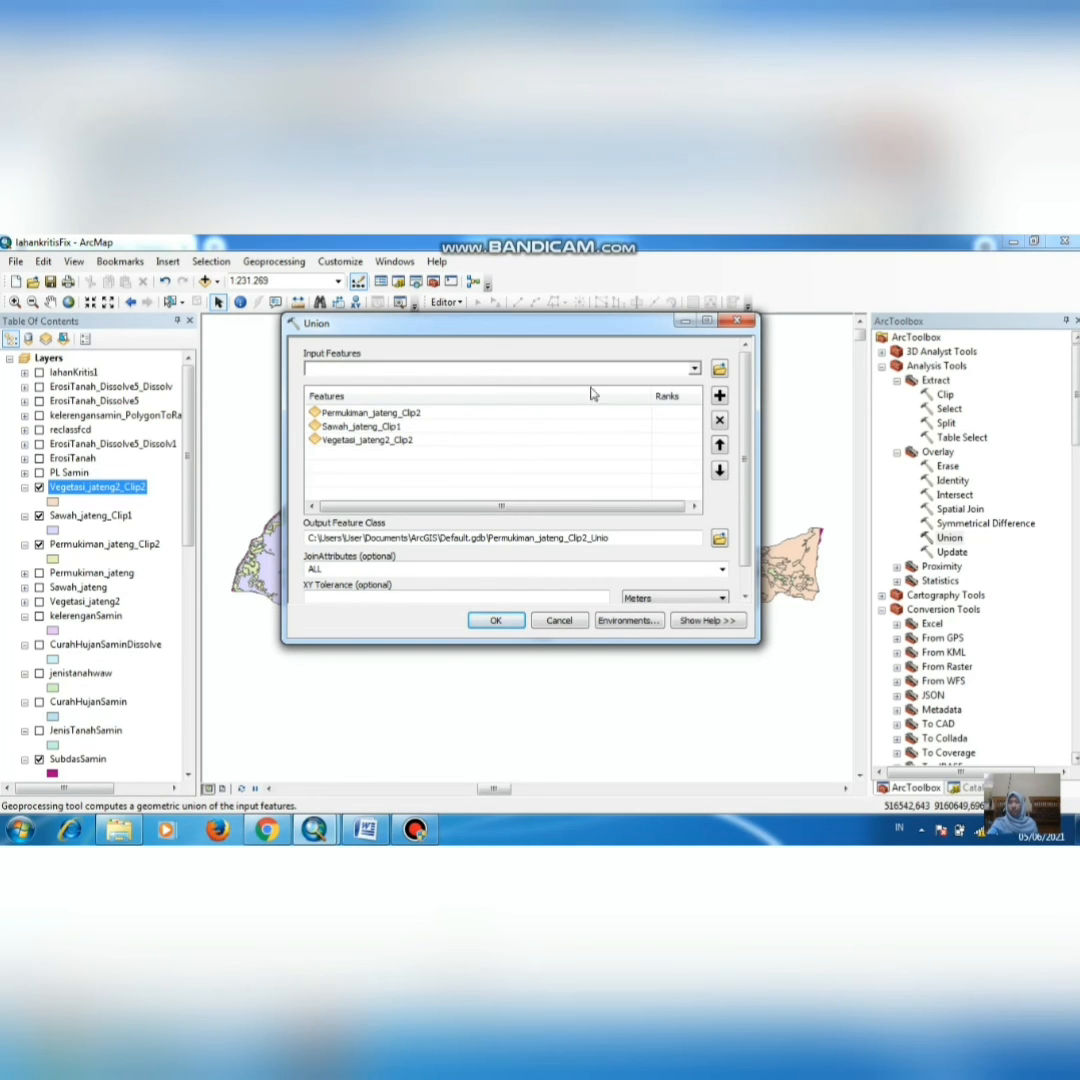
click(696, 370)
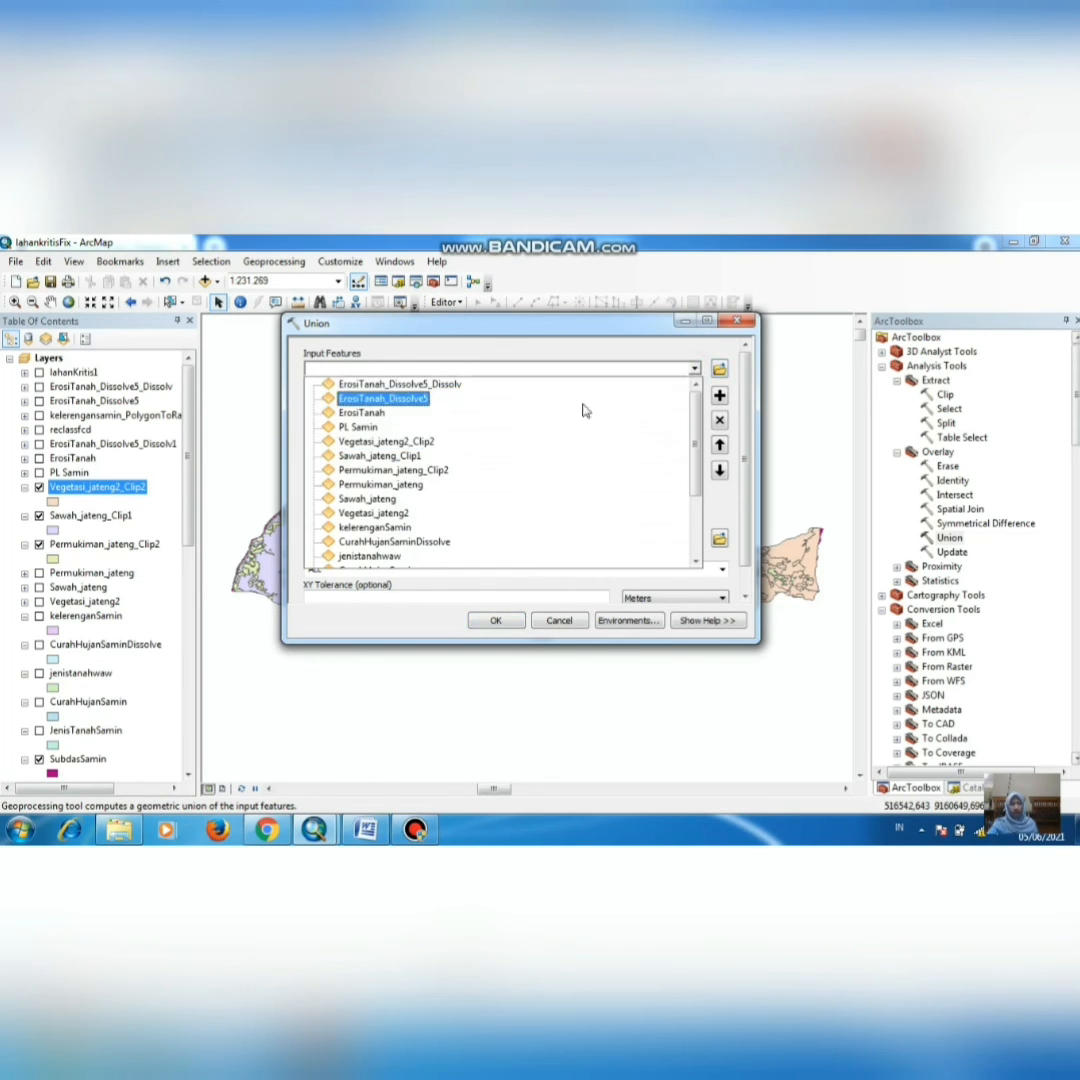
click(371, 430)
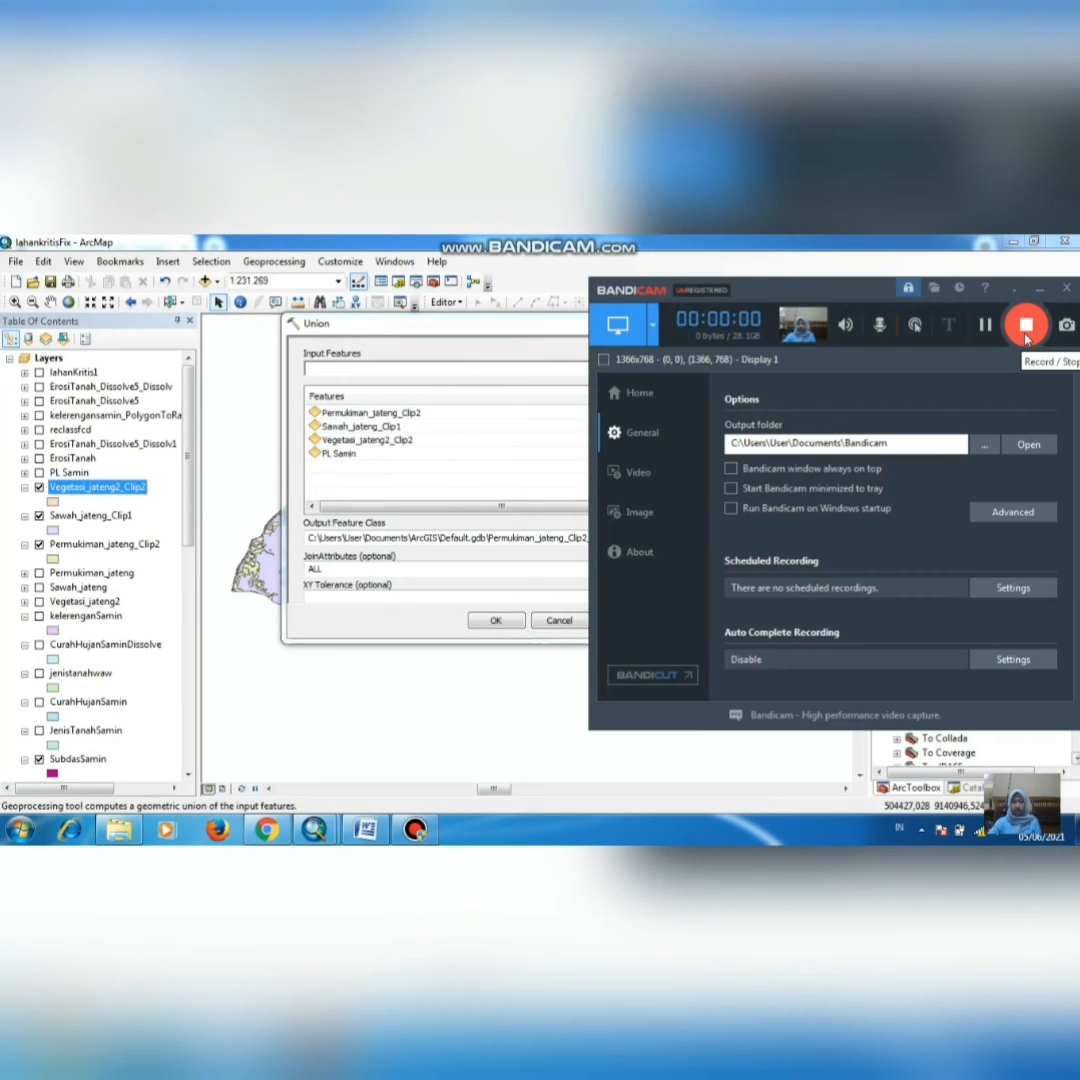
click(1036, 291)
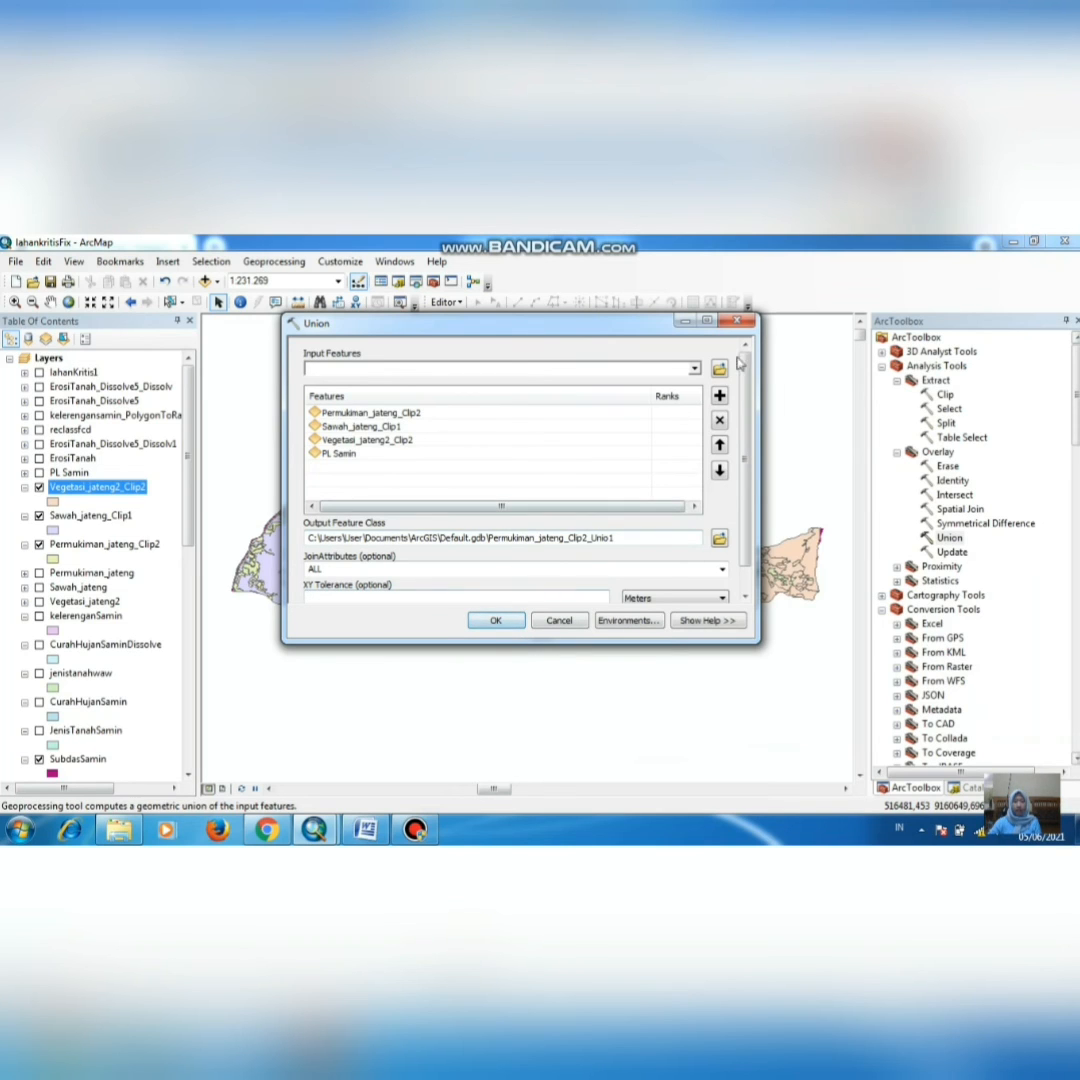
click(739, 323)
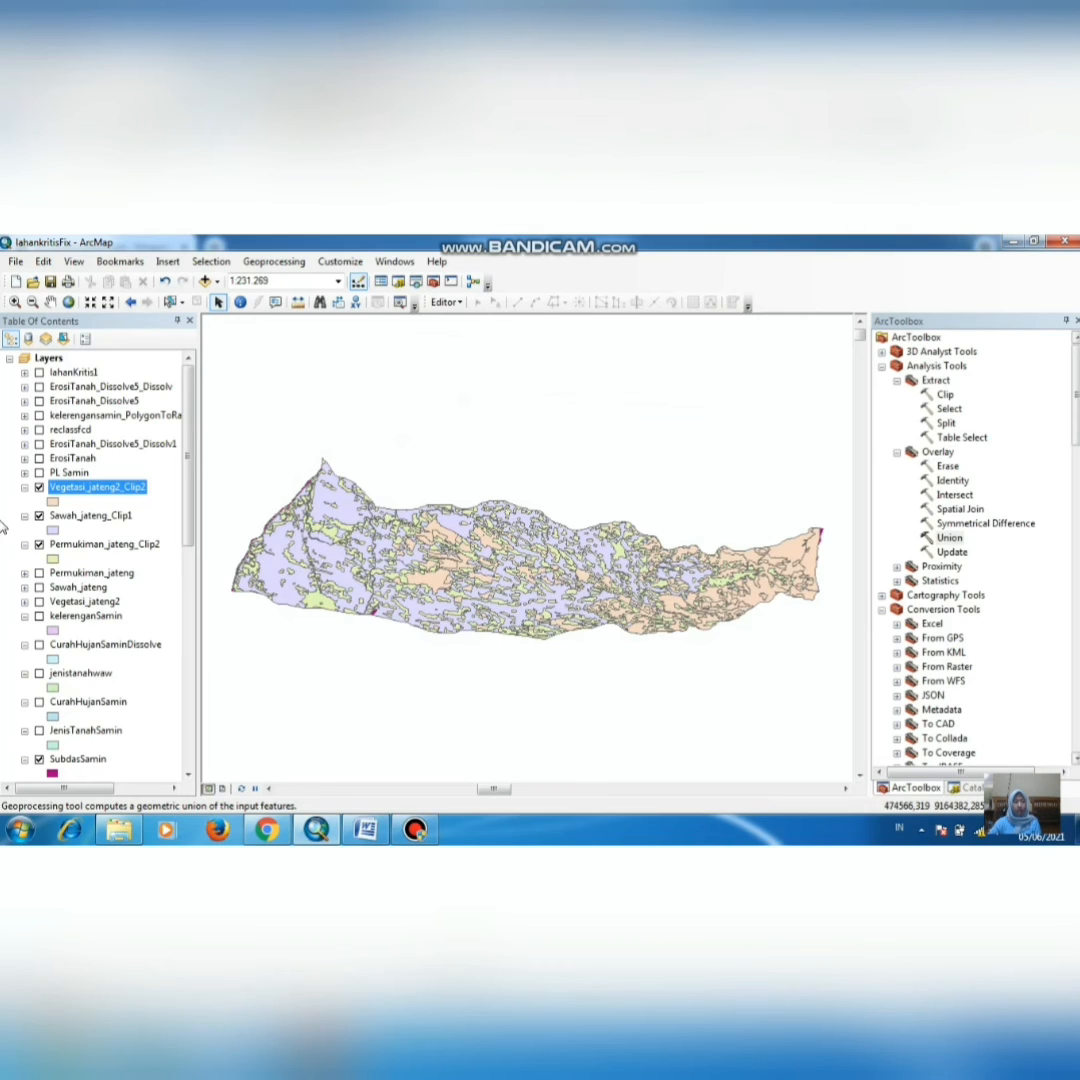
Step: Turn on the PL Samin layer and toggle the vegetation, rice field and settlement clip layers off and back on
click(39, 473)
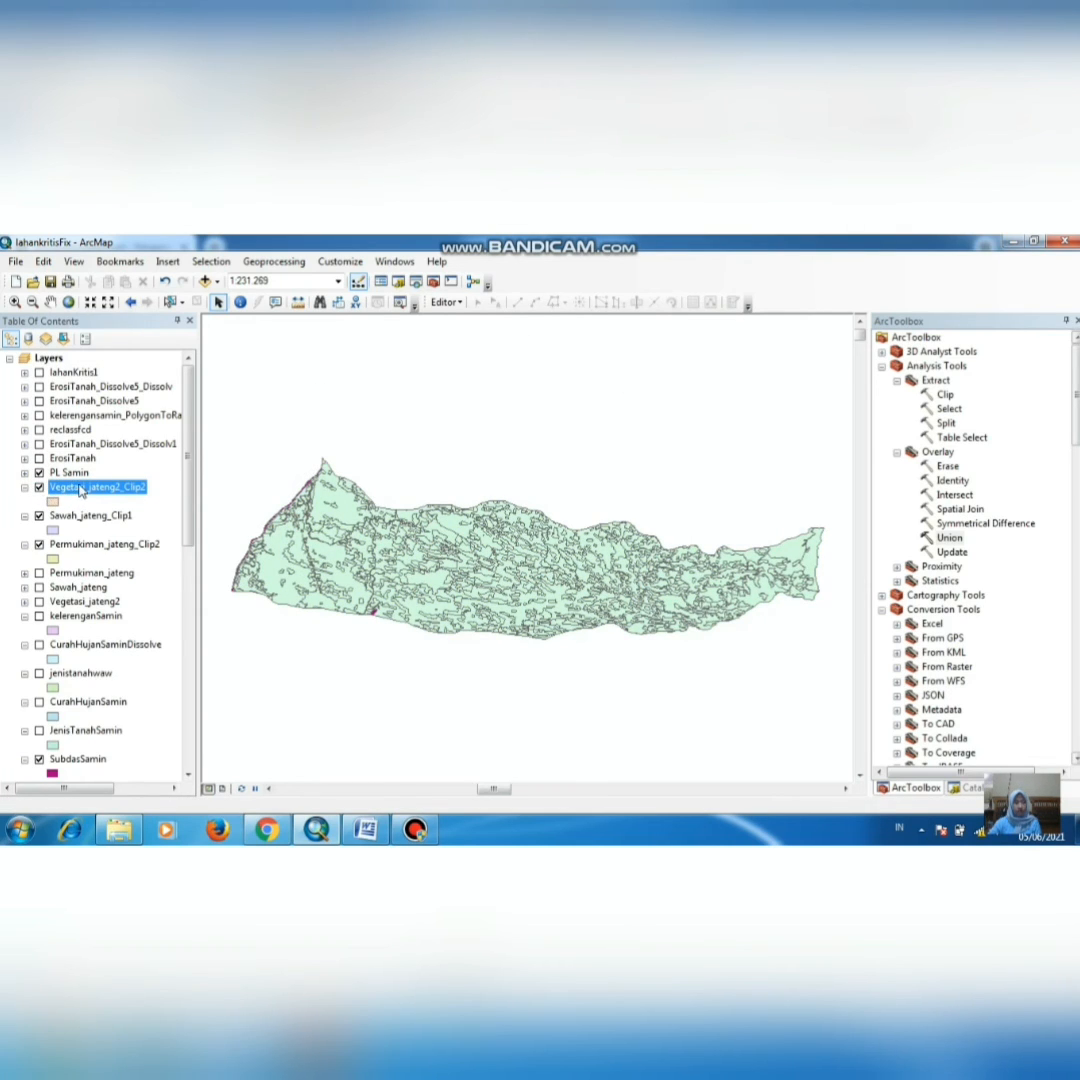
click(39, 487)
click(39, 516)
click(39, 545)
click(39, 487)
click(39, 516)
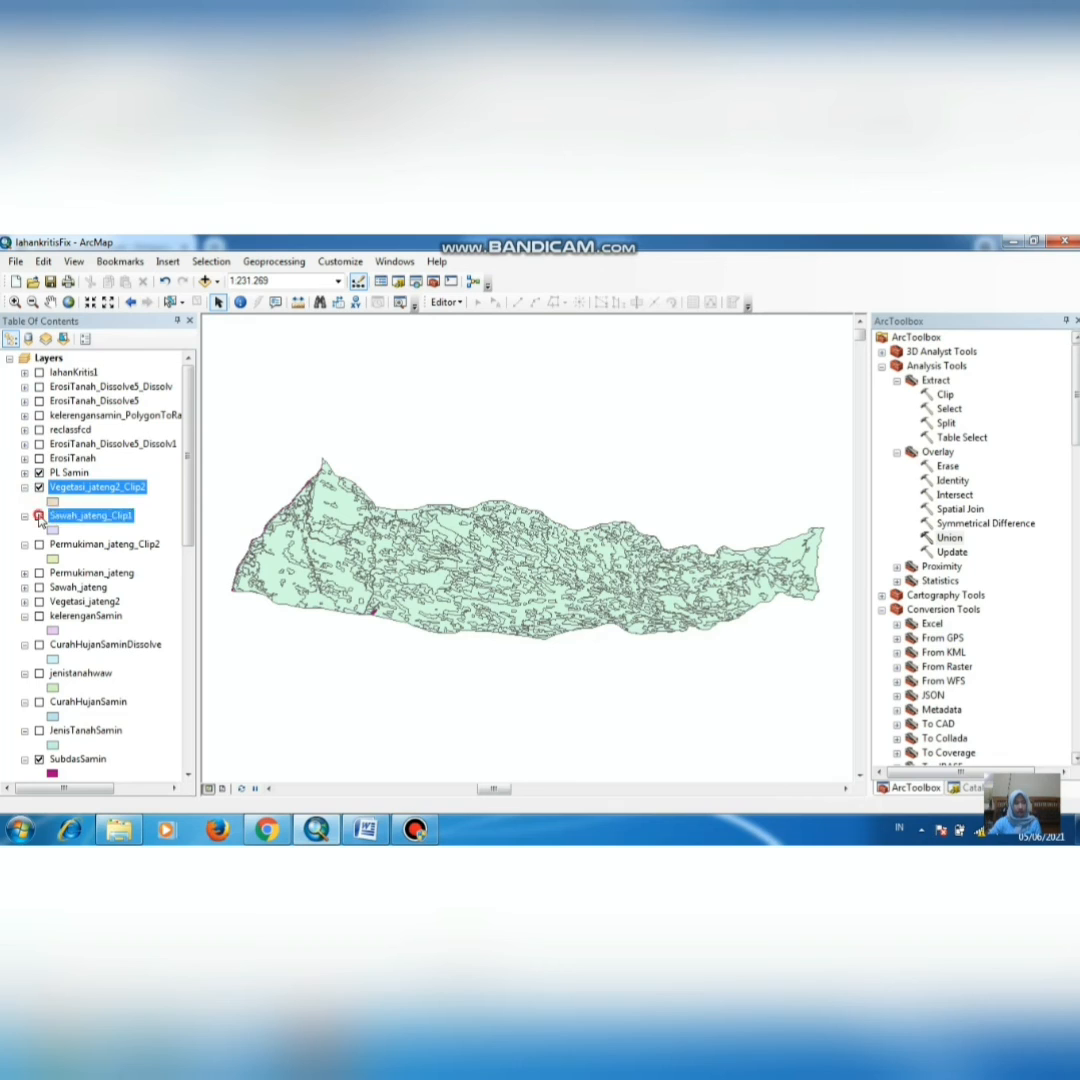
click(39, 545)
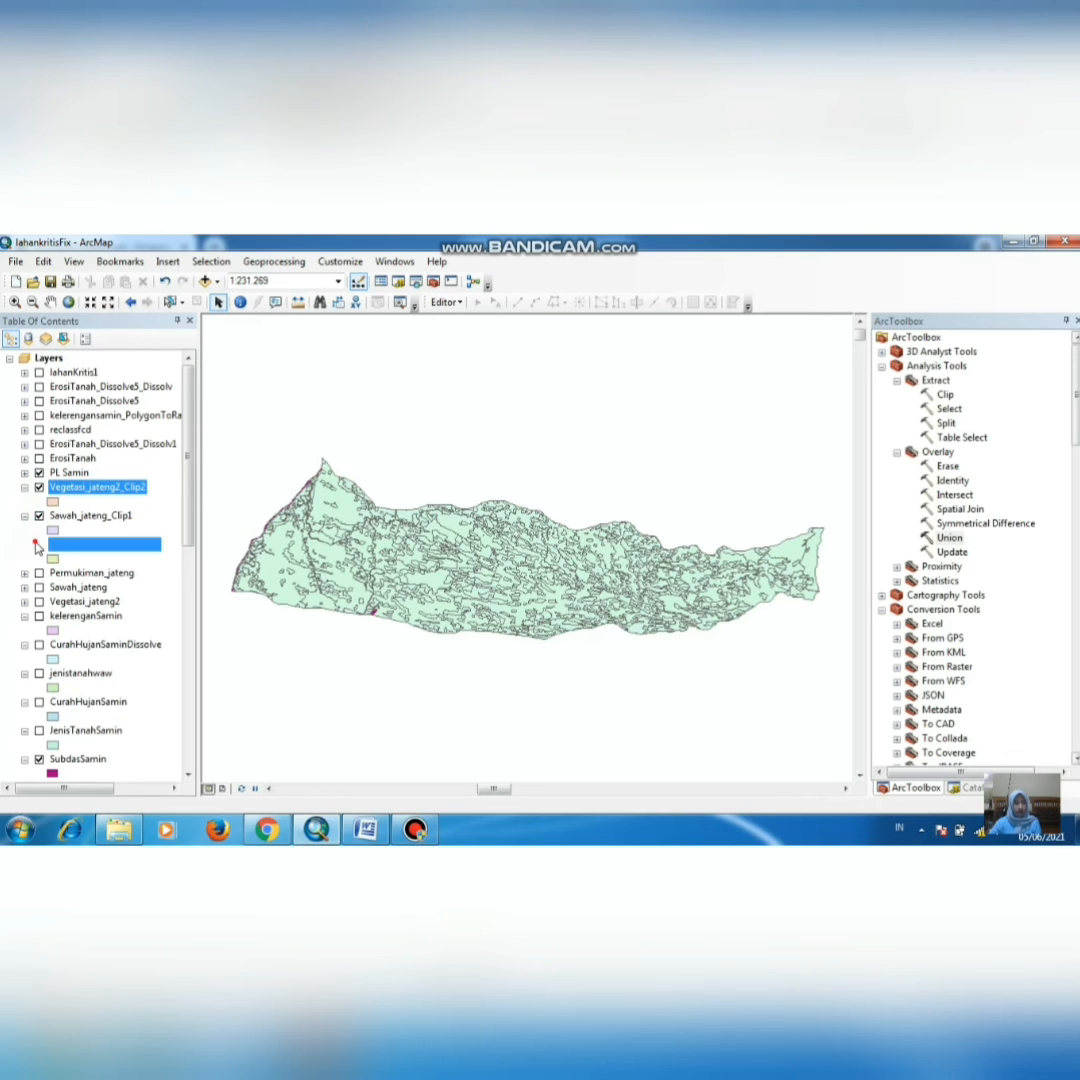
right_click(66, 474)
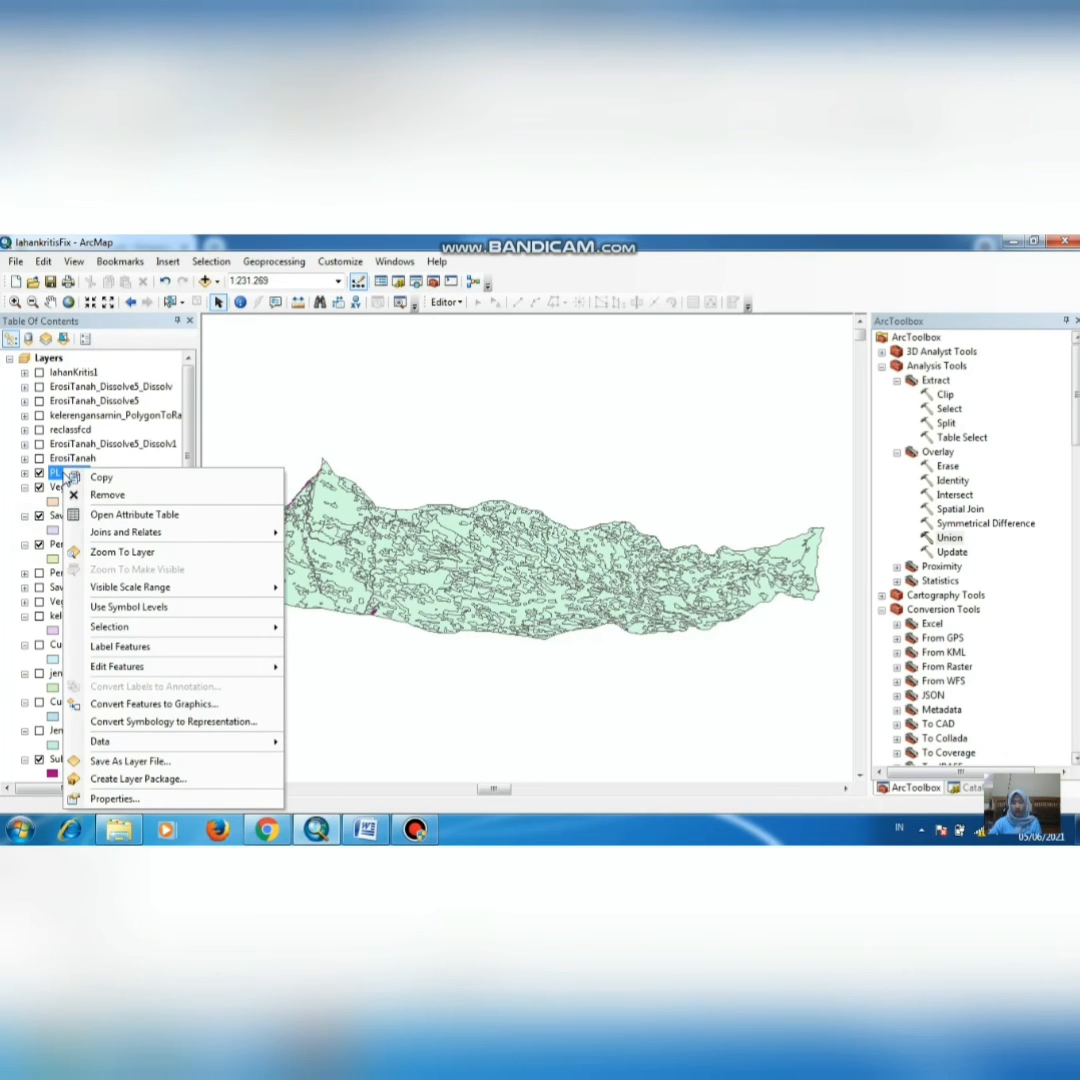
click(120, 514)
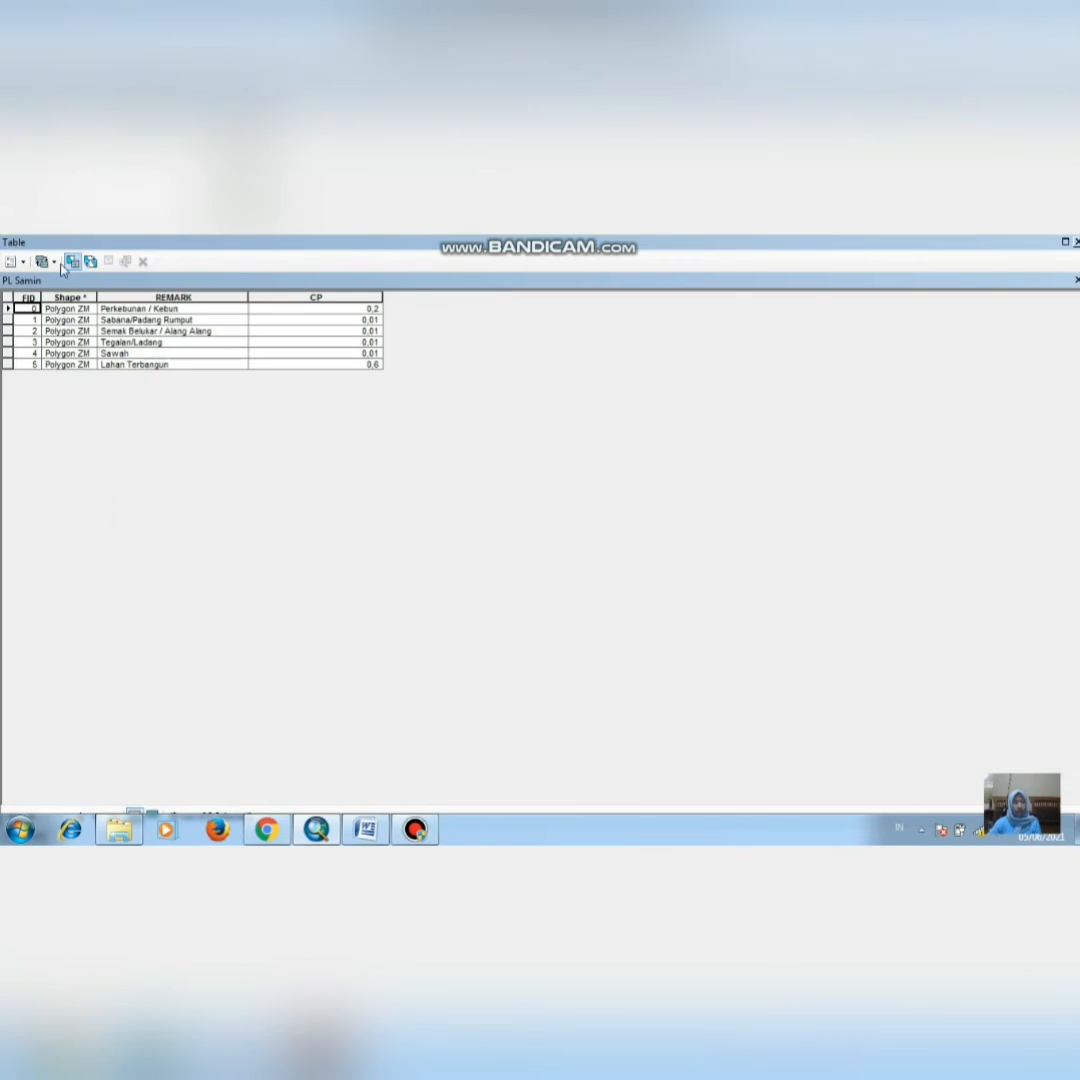
click(15, 261)
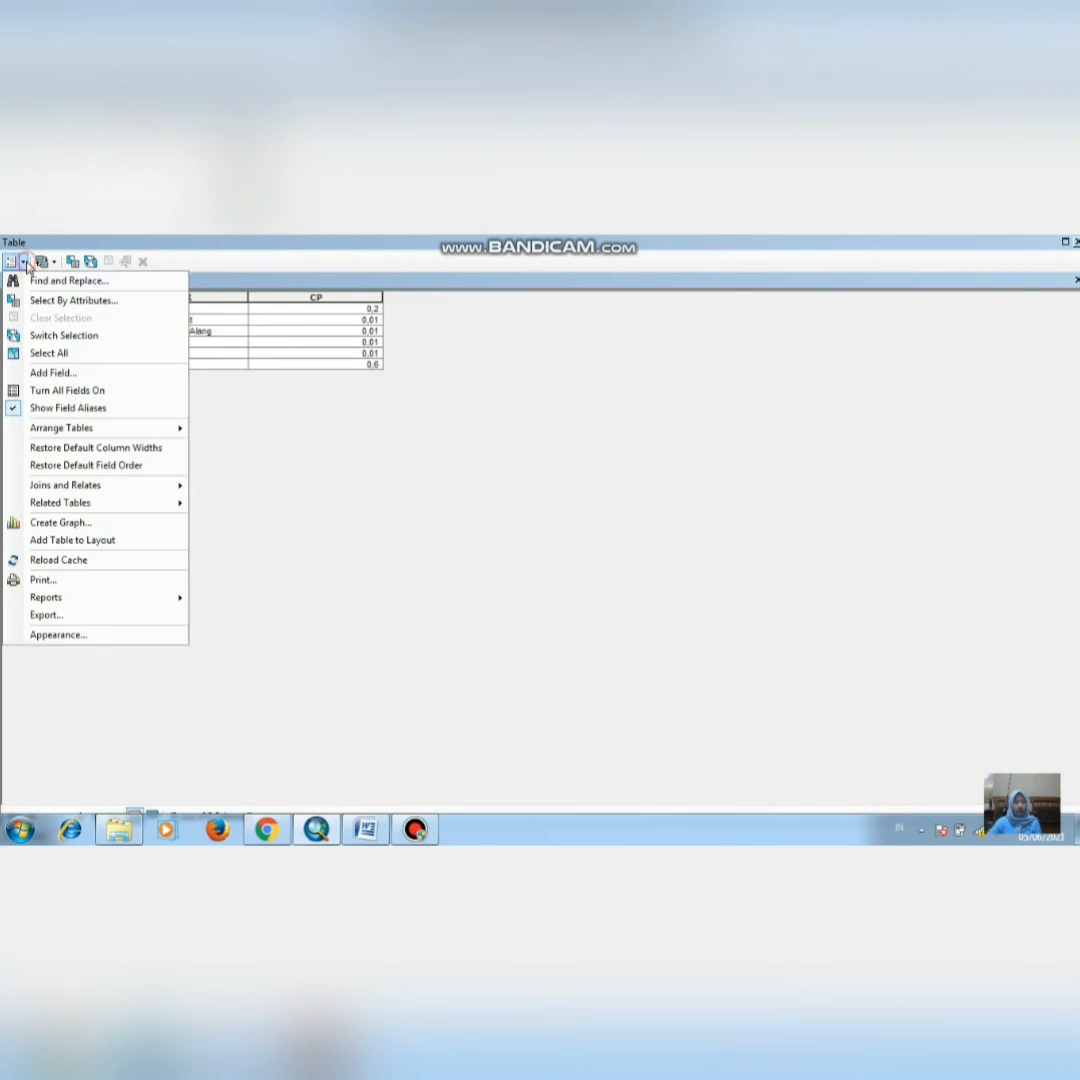
click(60, 374)
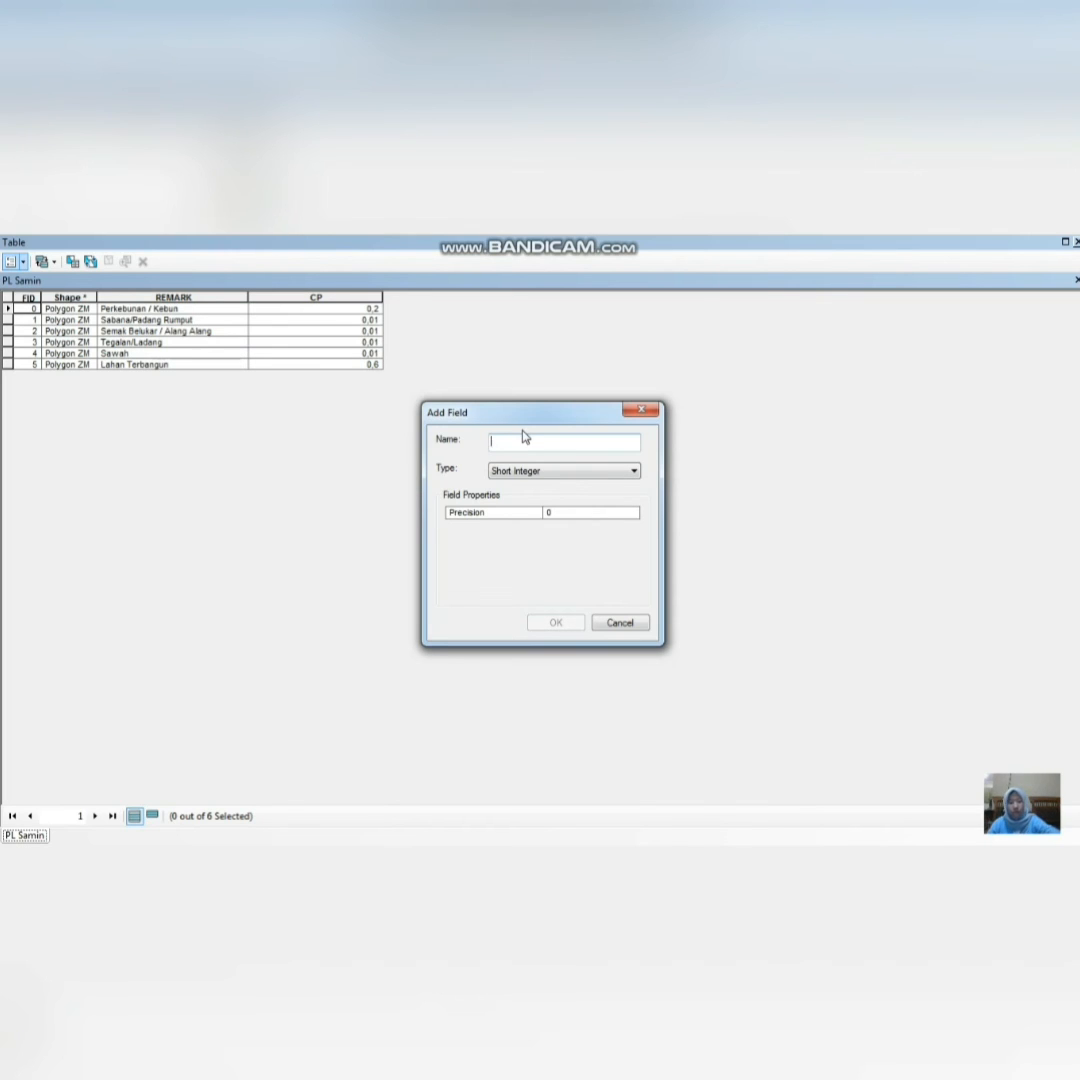
text(CP)
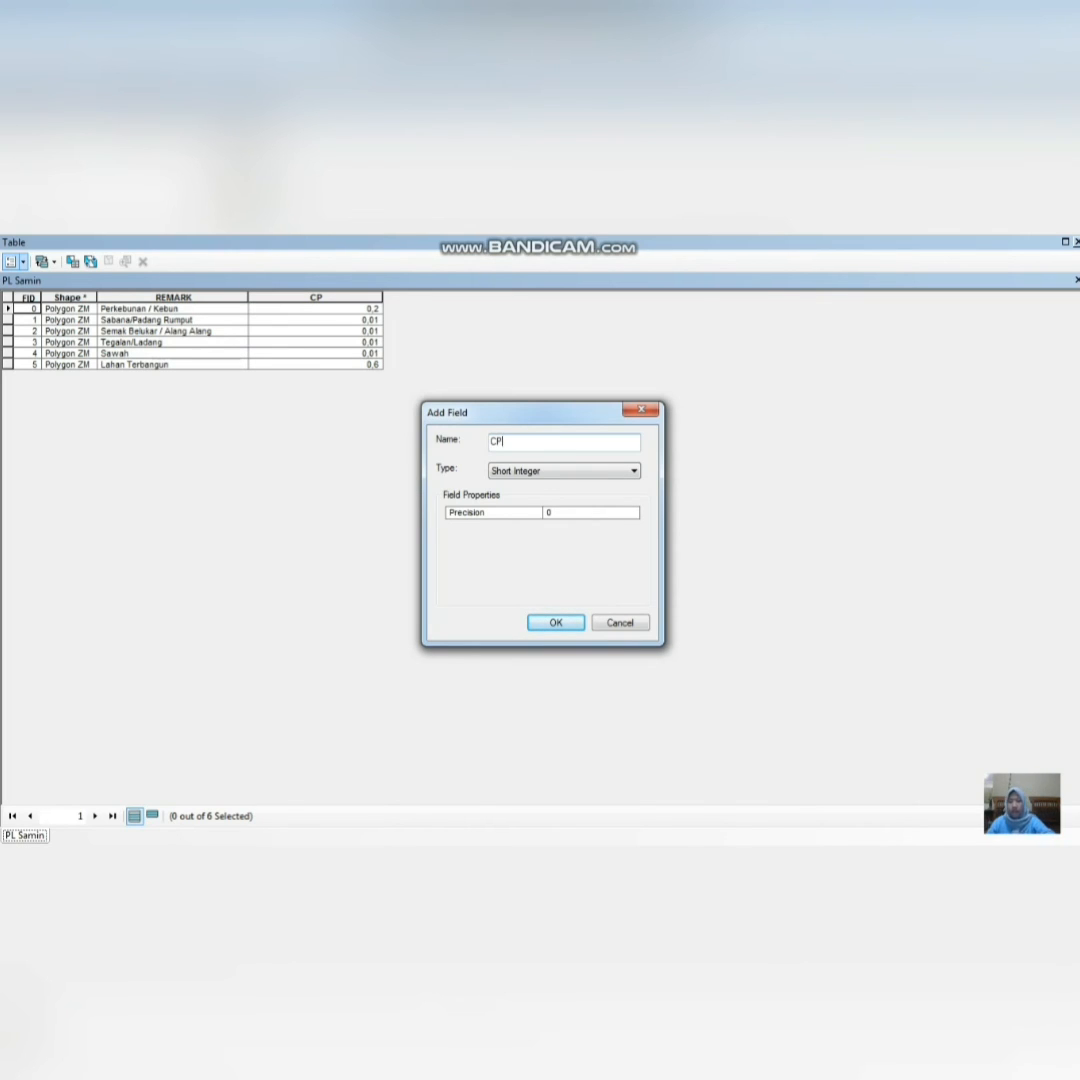
click(550, 474)
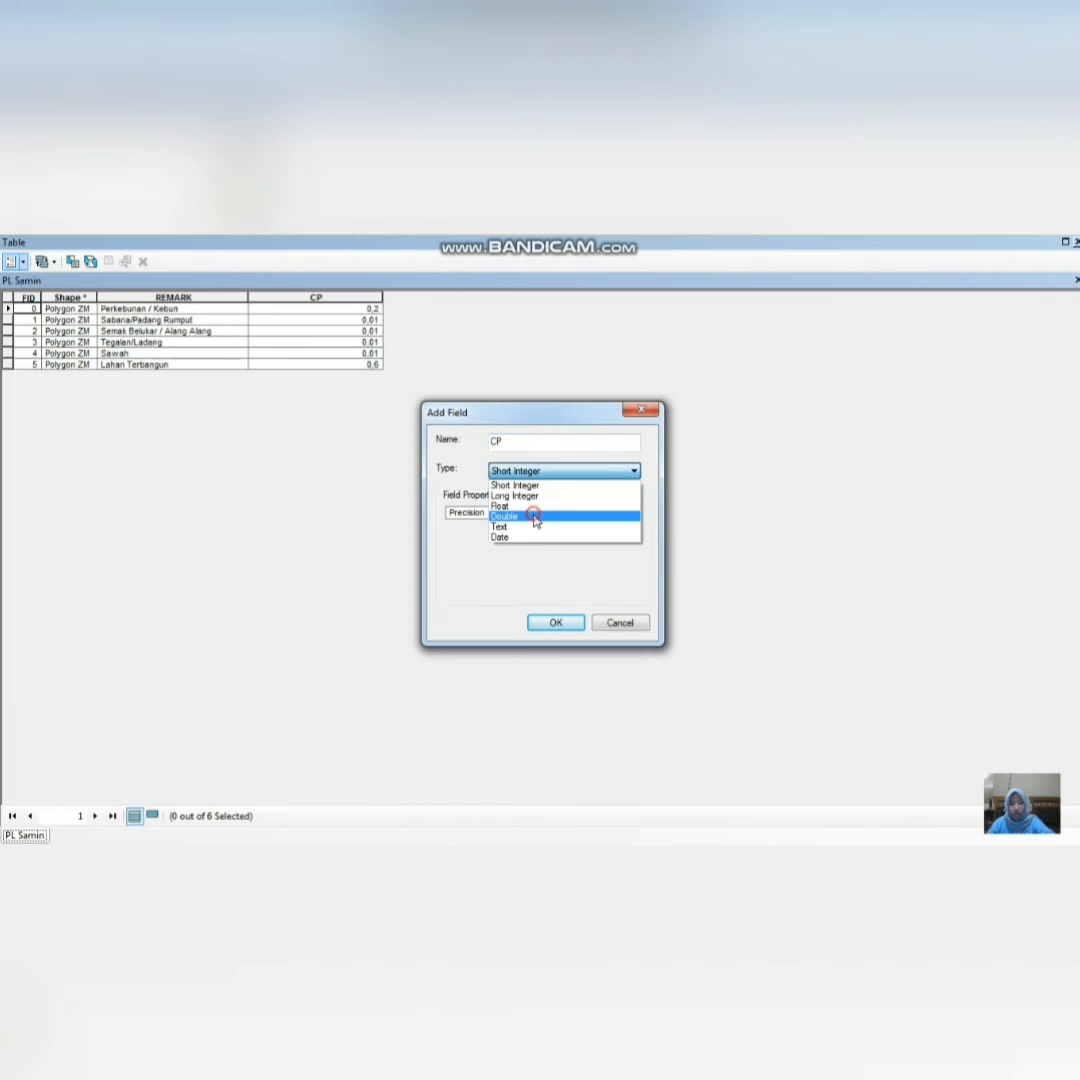
click(535, 514)
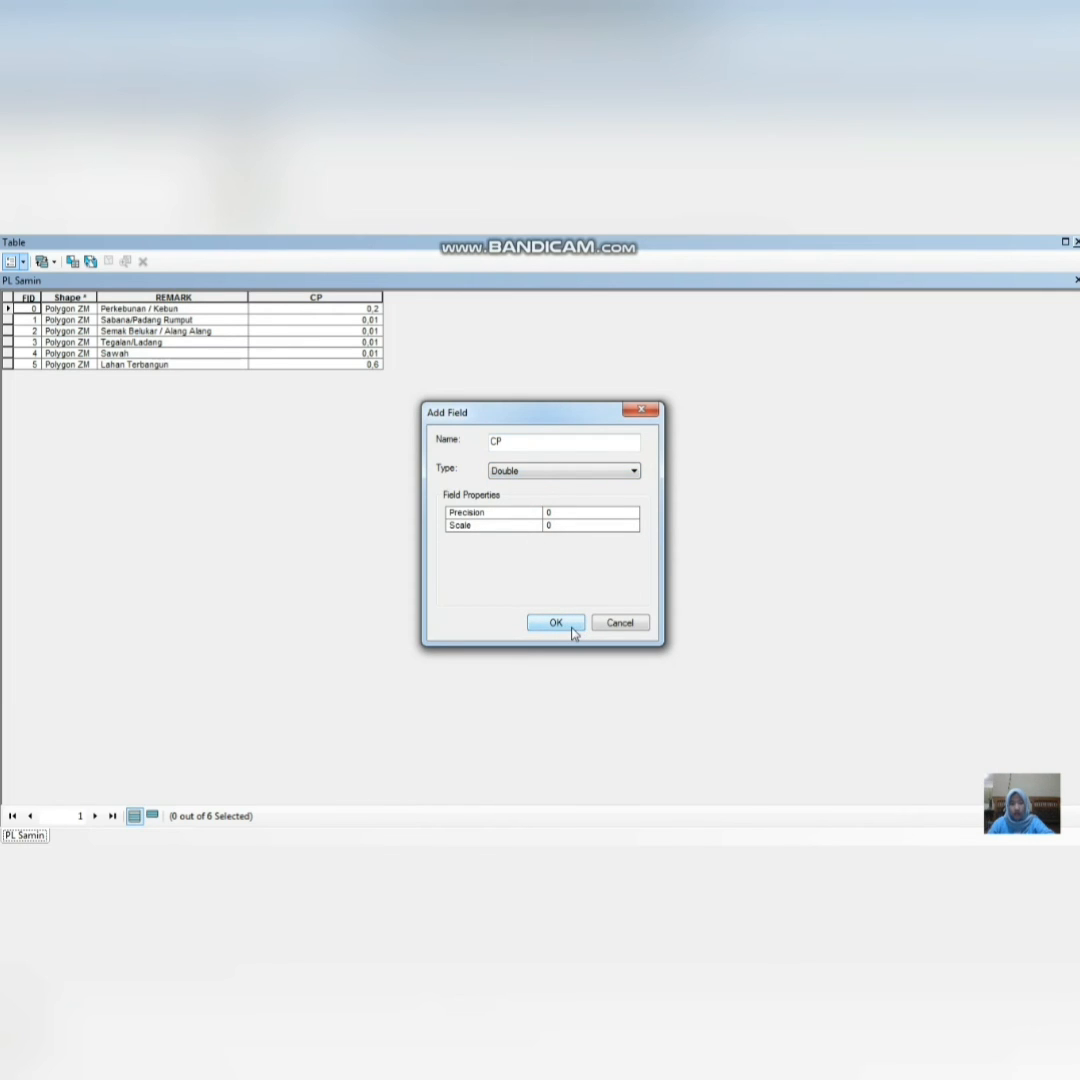
click(640, 411)
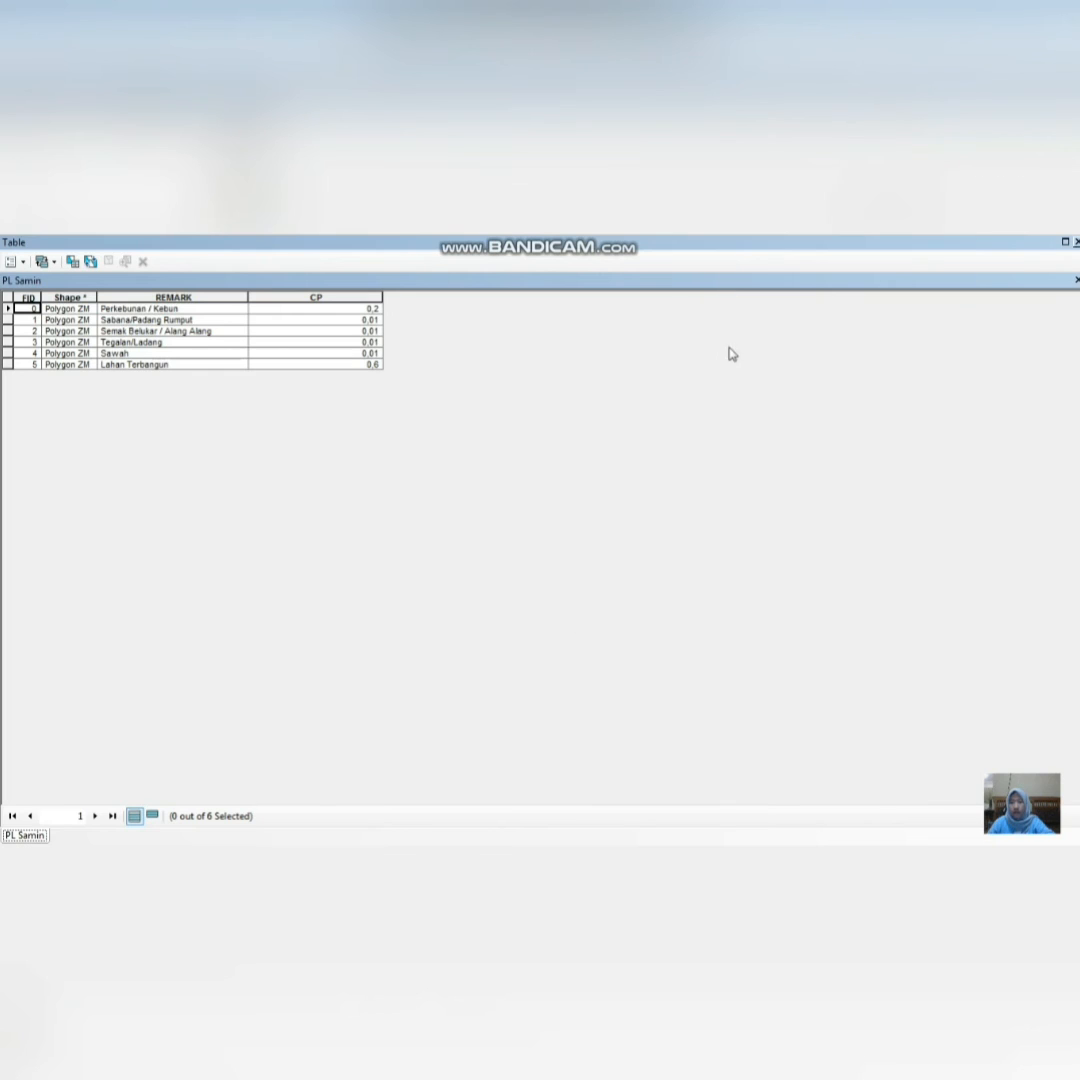
click(1076, 243)
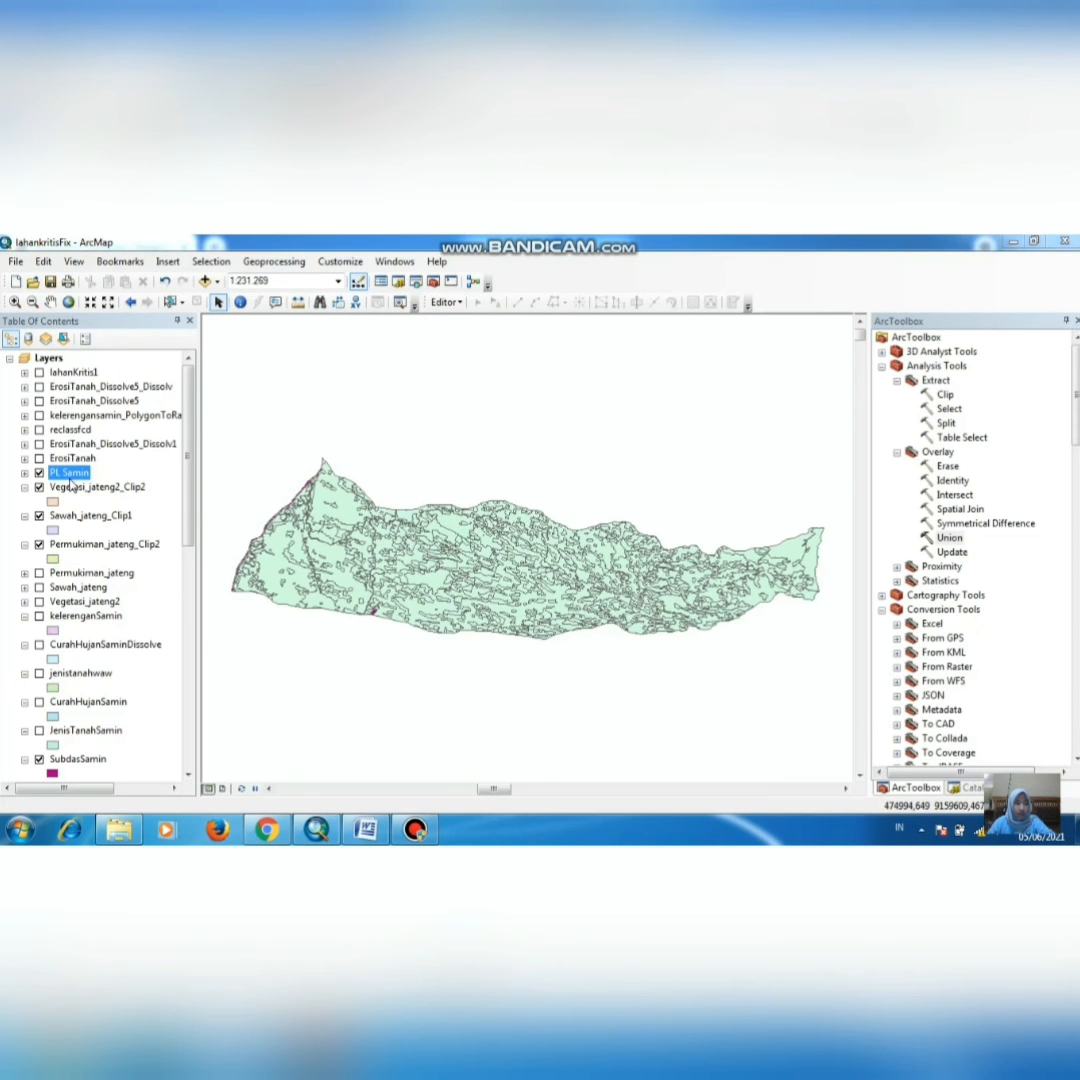
Step: Review the CP value of each land-use class in the PL Samin attribute table, and close the table
right_click(70, 471)
mouse_move(190, 670)
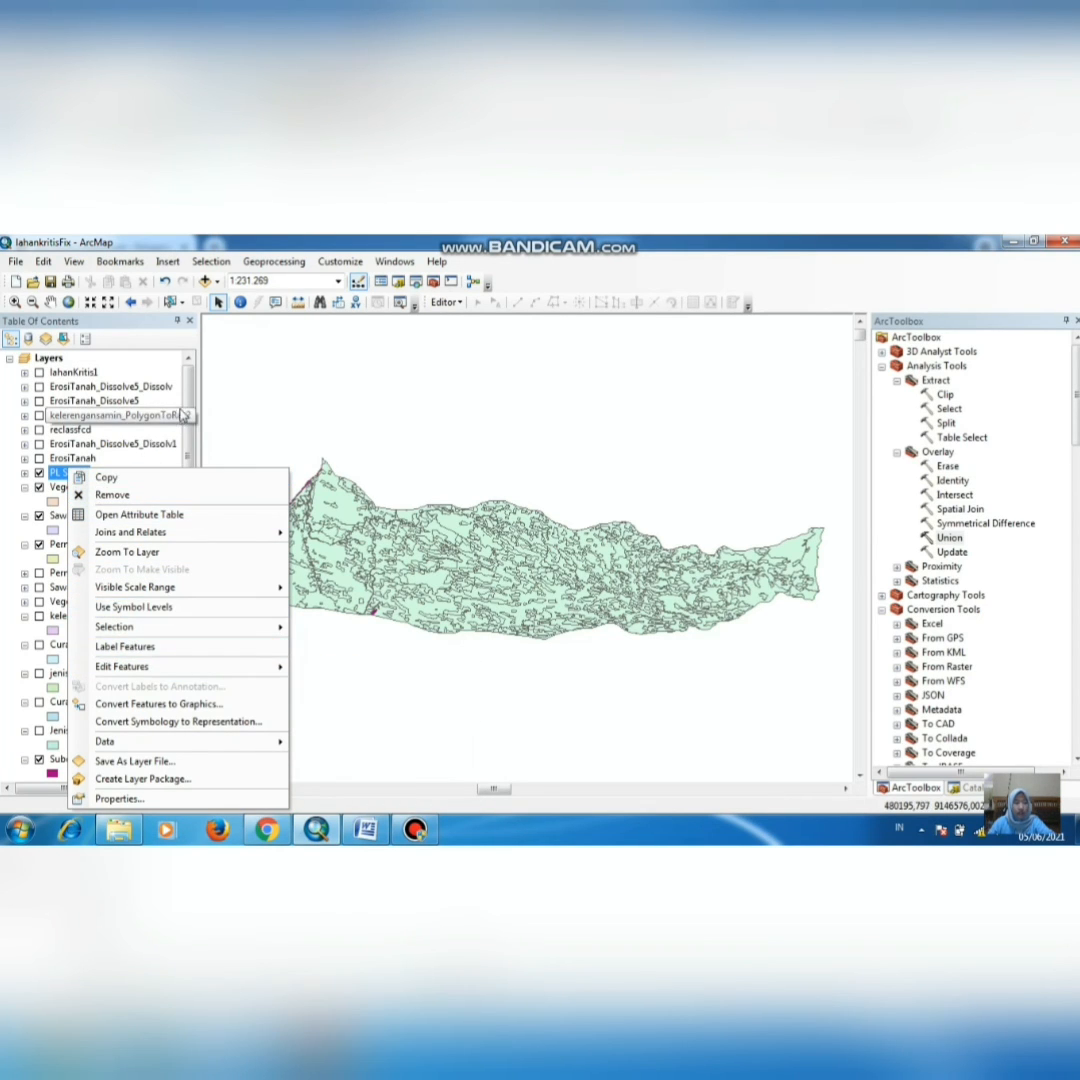
key(Escape)
right_click(73, 474)
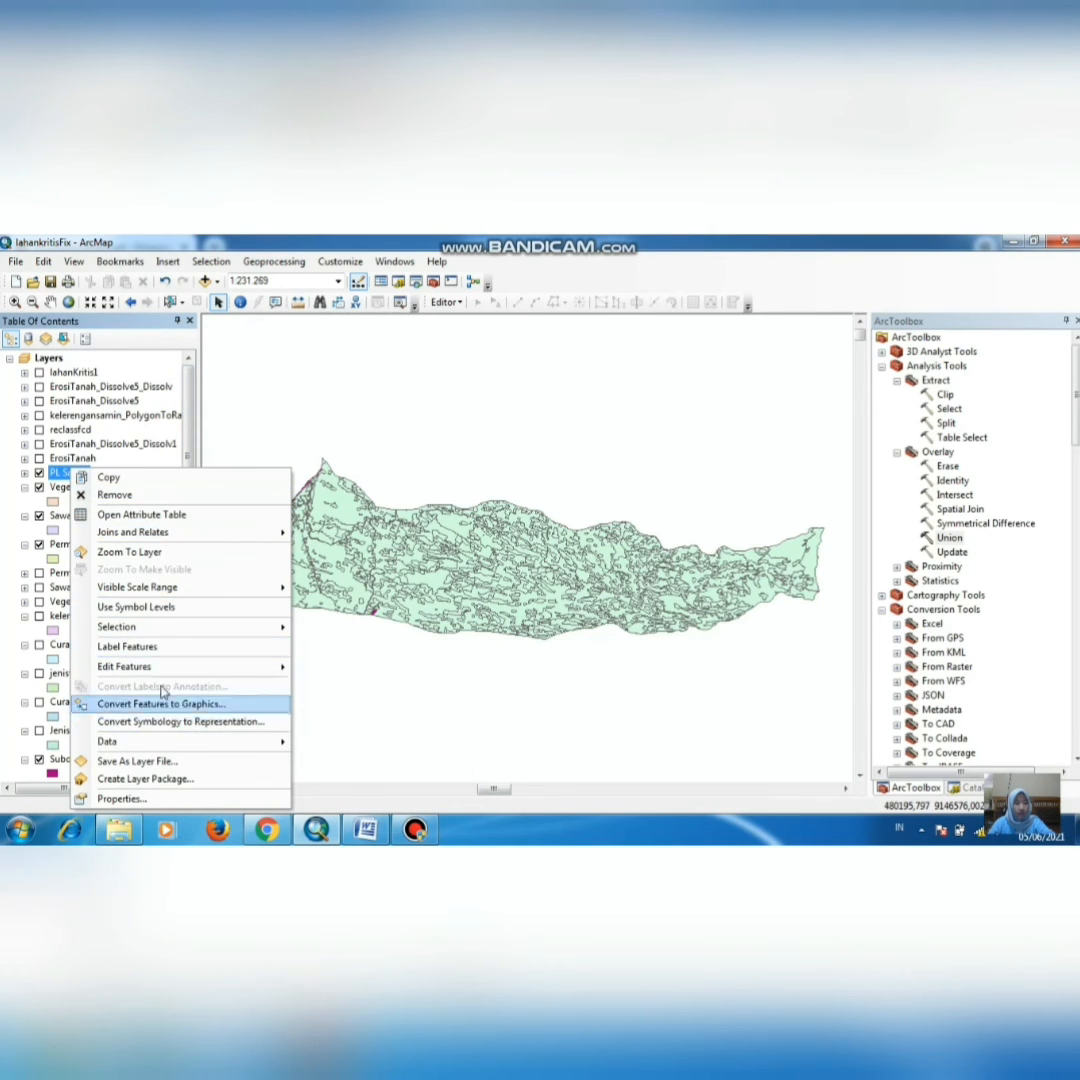
click(150, 514)
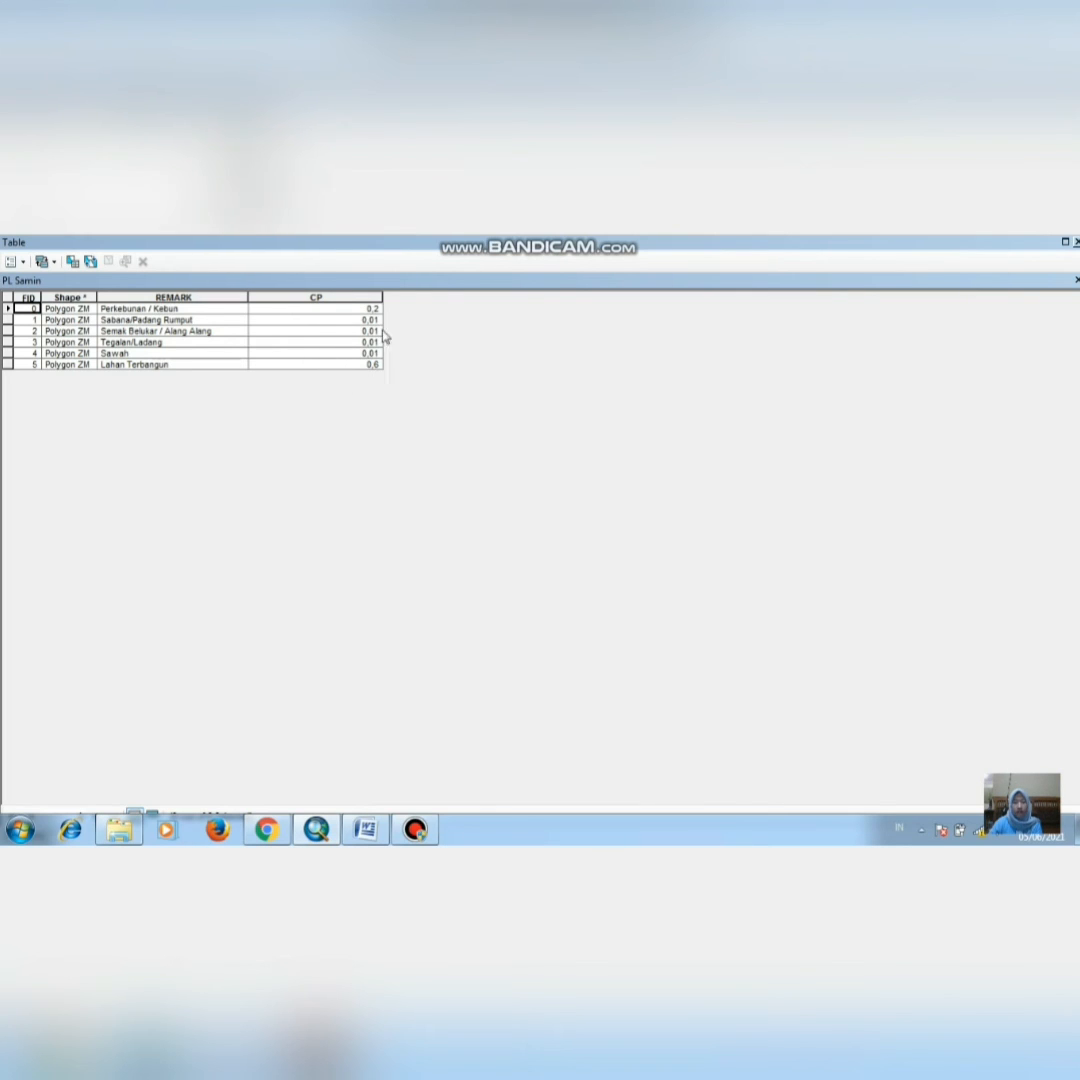
click(1076, 242)
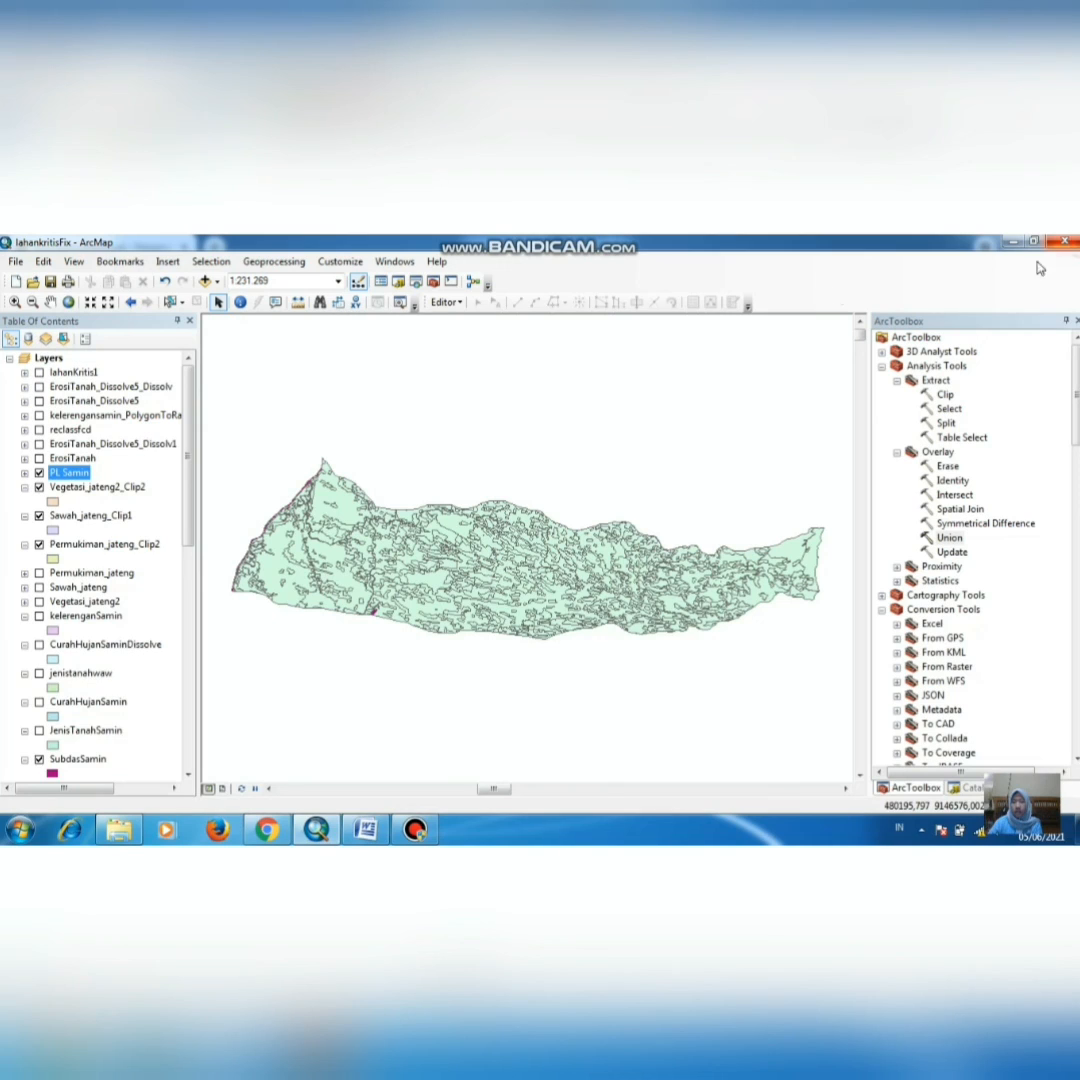
click(450, 303)
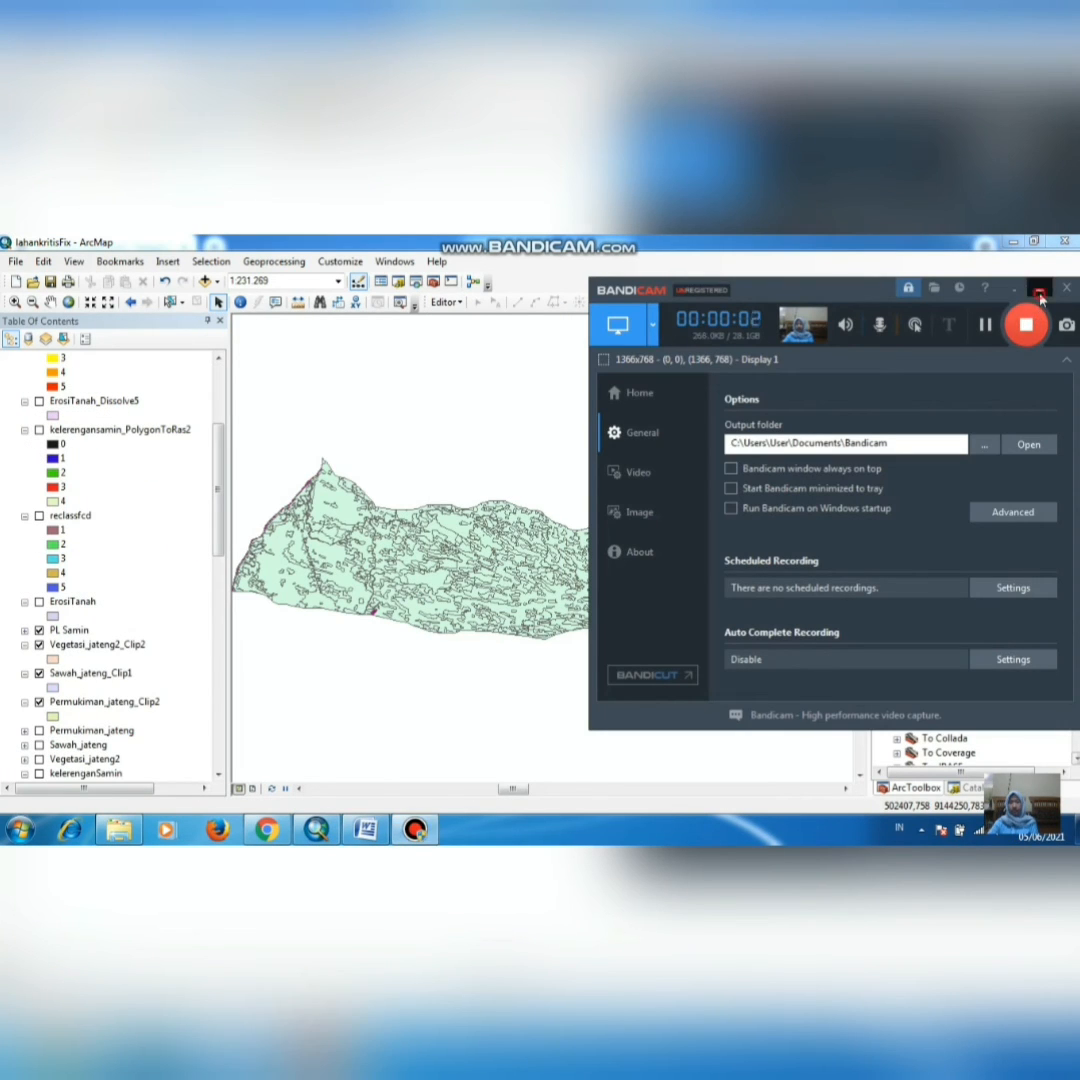
click(1040, 289)
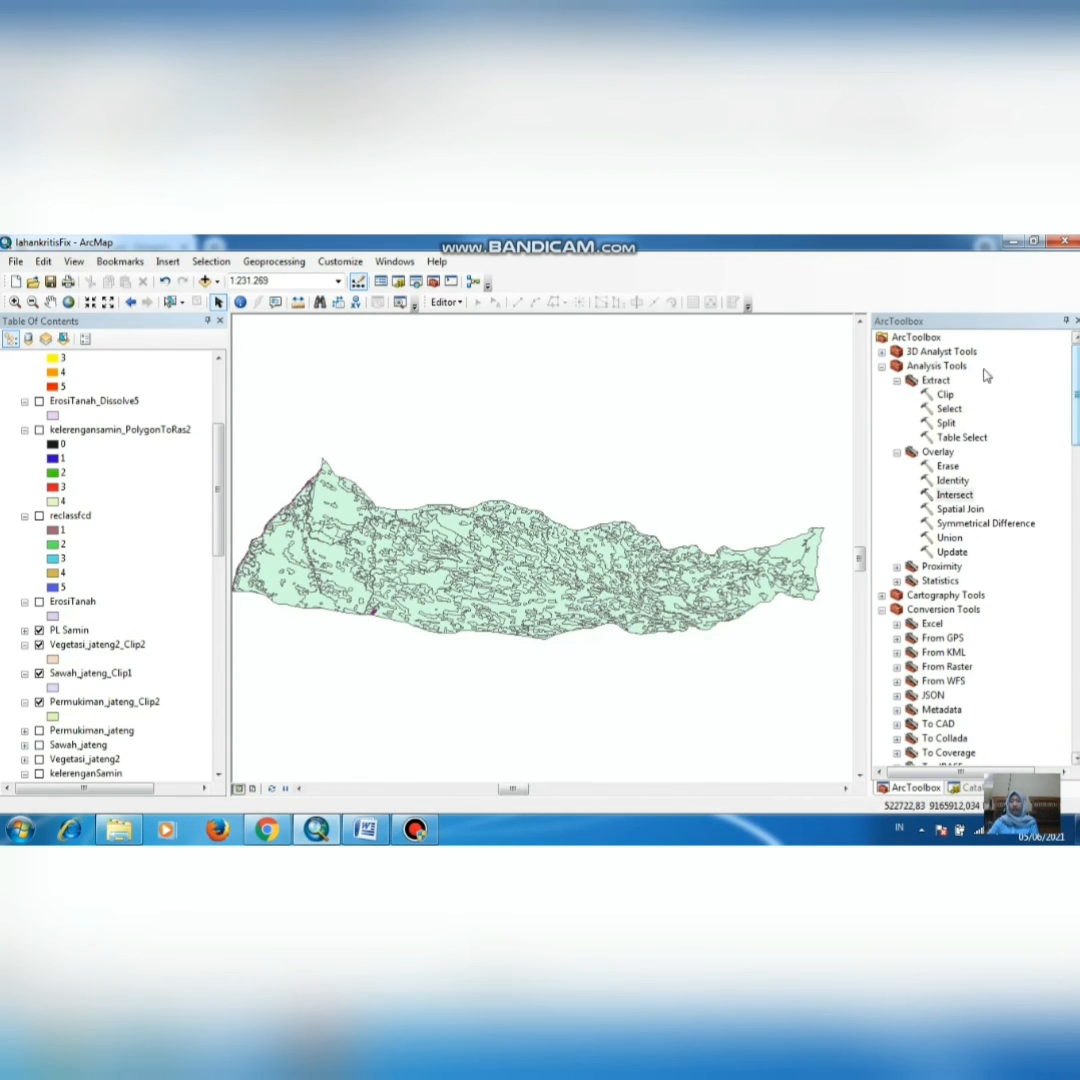
Step: Set up an Intersect overlay with PL Samin, CurahHujanSaminDissolve and jenistanahwaw as the input features
click(936, 367)
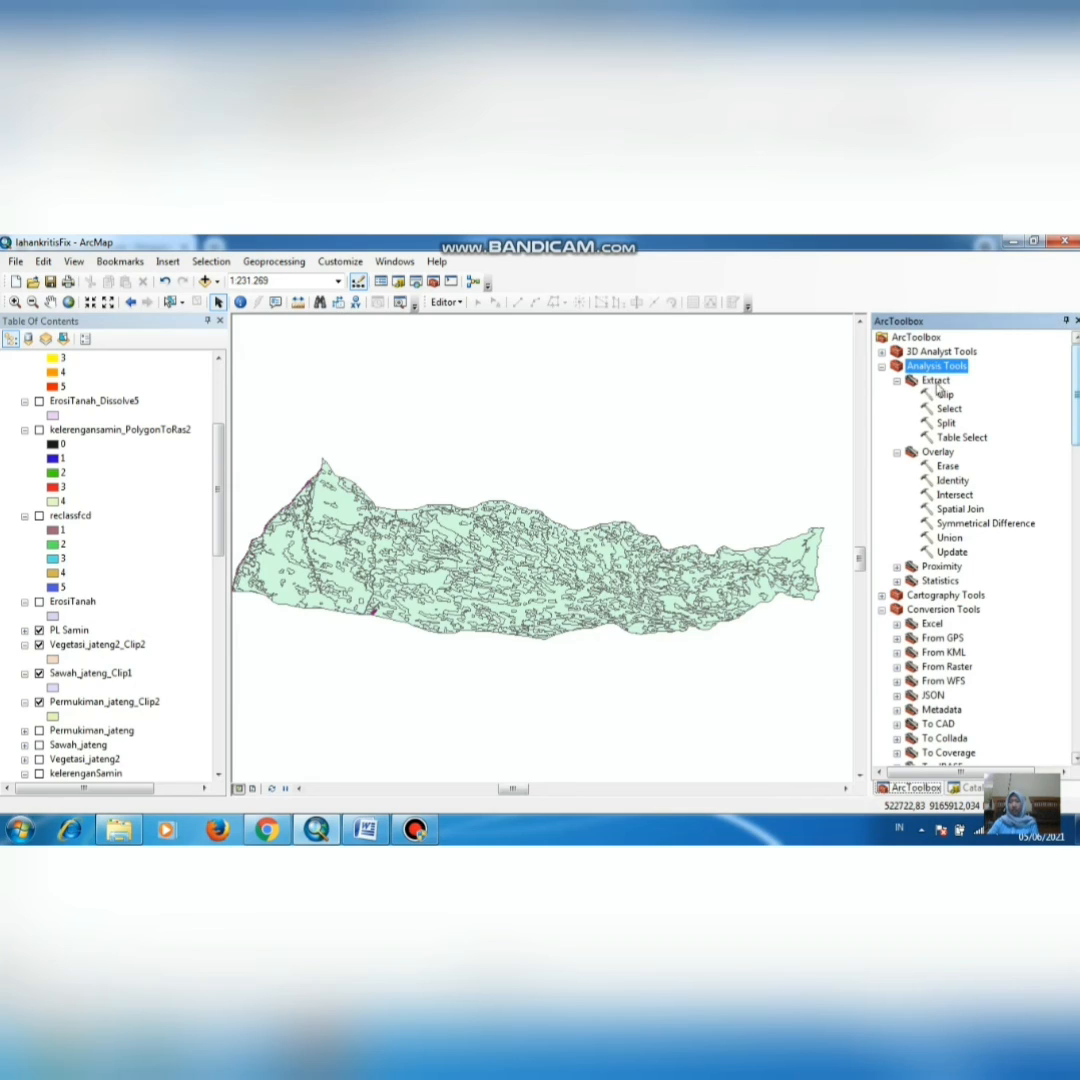
click(937, 452)
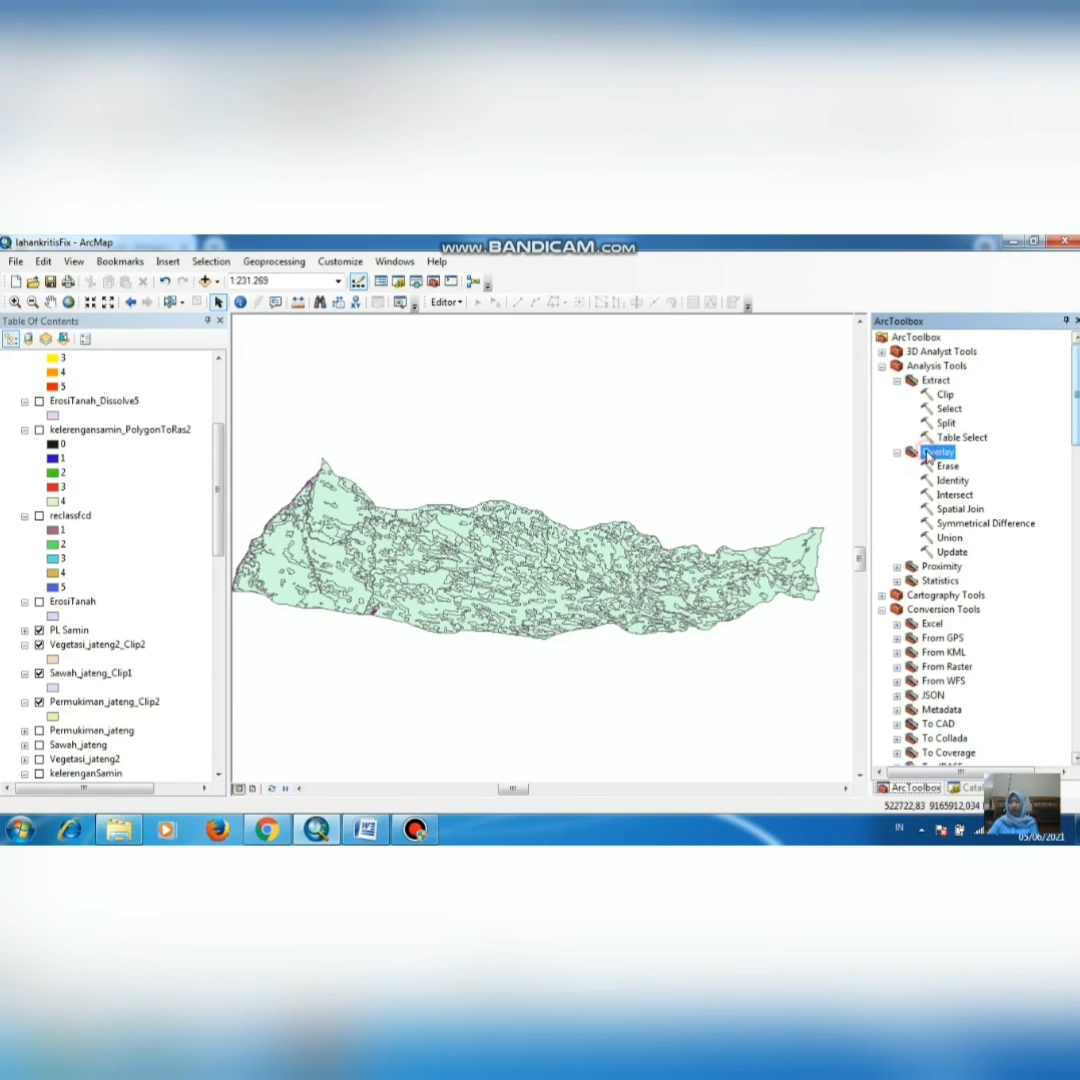
double_click(952, 496)
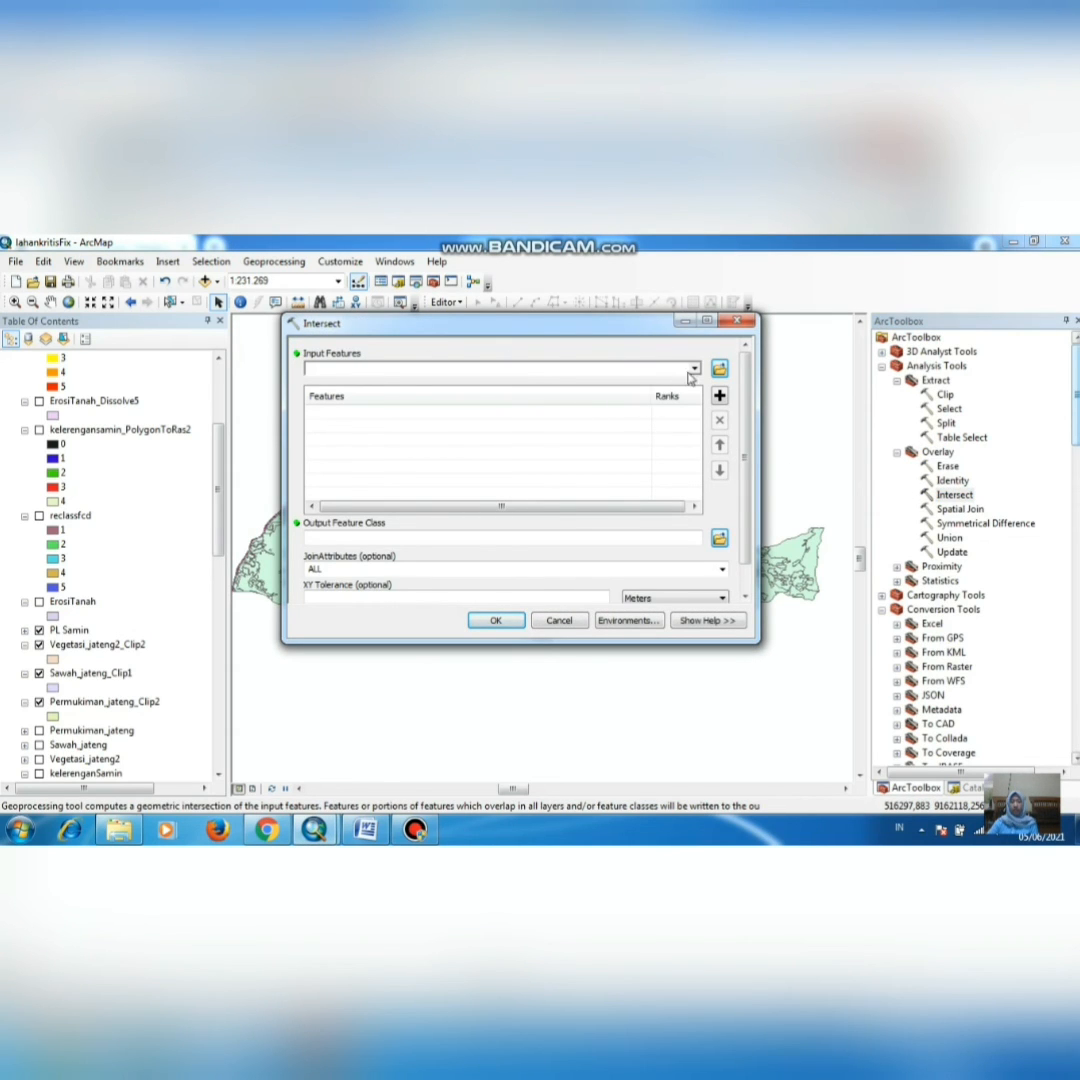
click(692, 369)
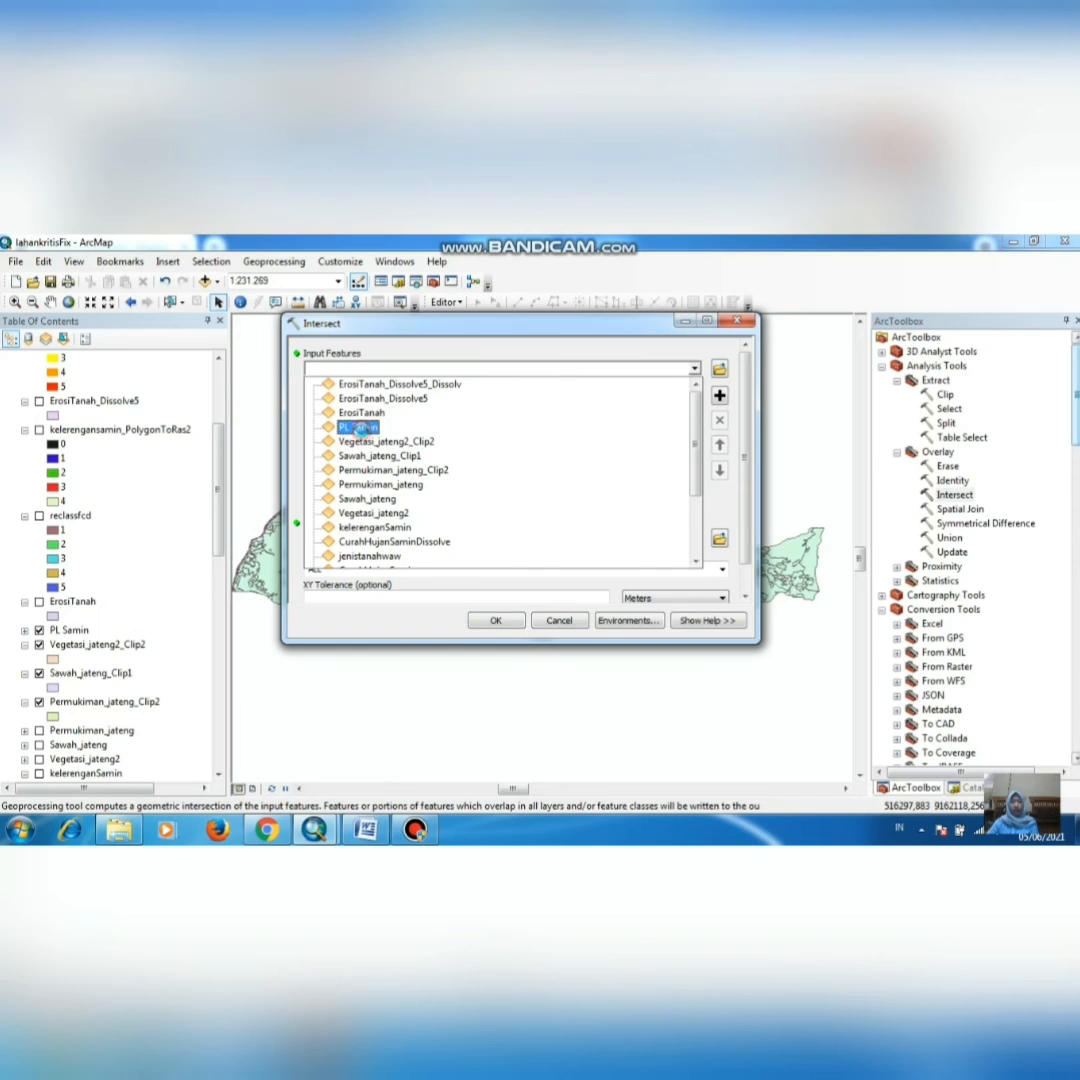
click(399, 428)
click(694, 369)
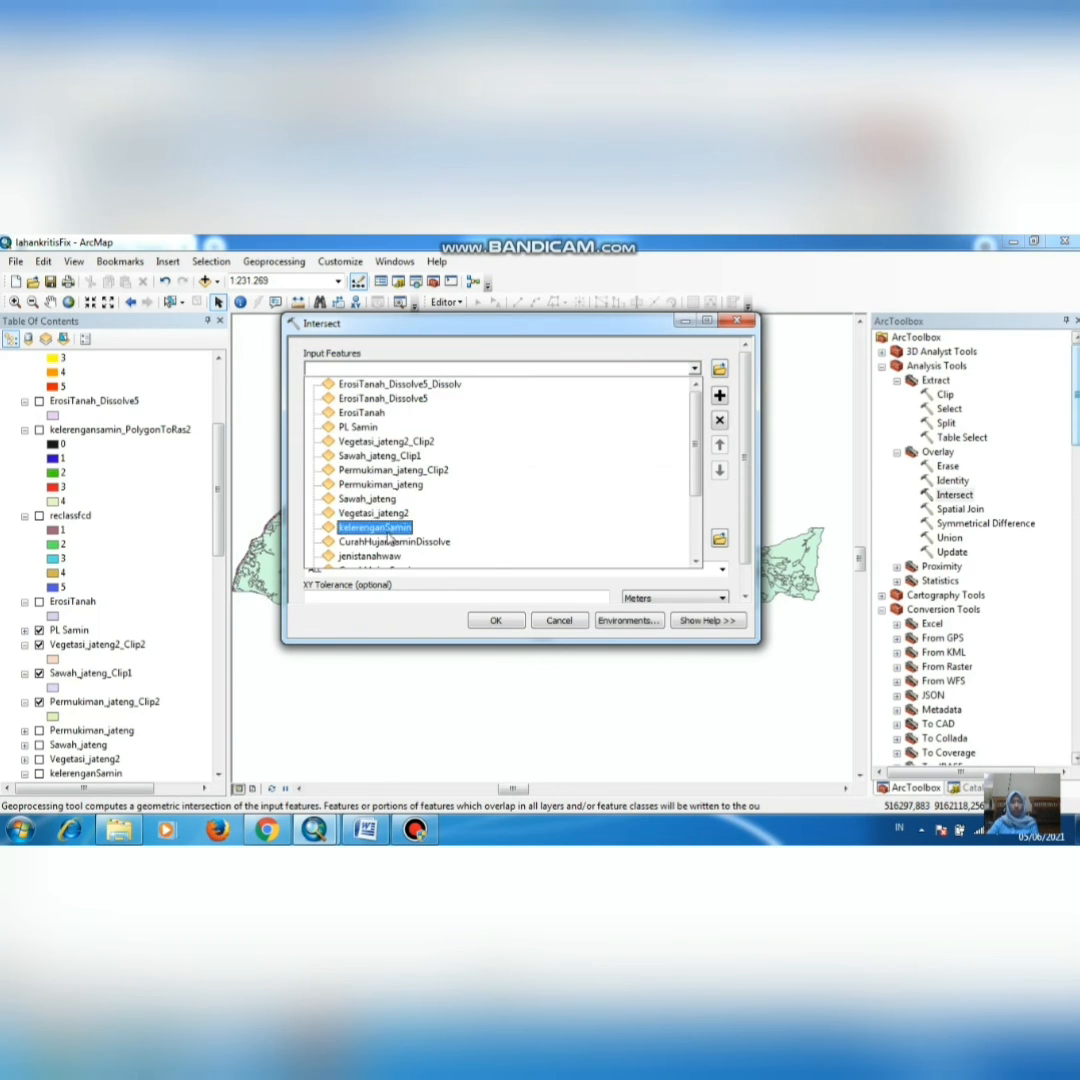
click(388, 546)
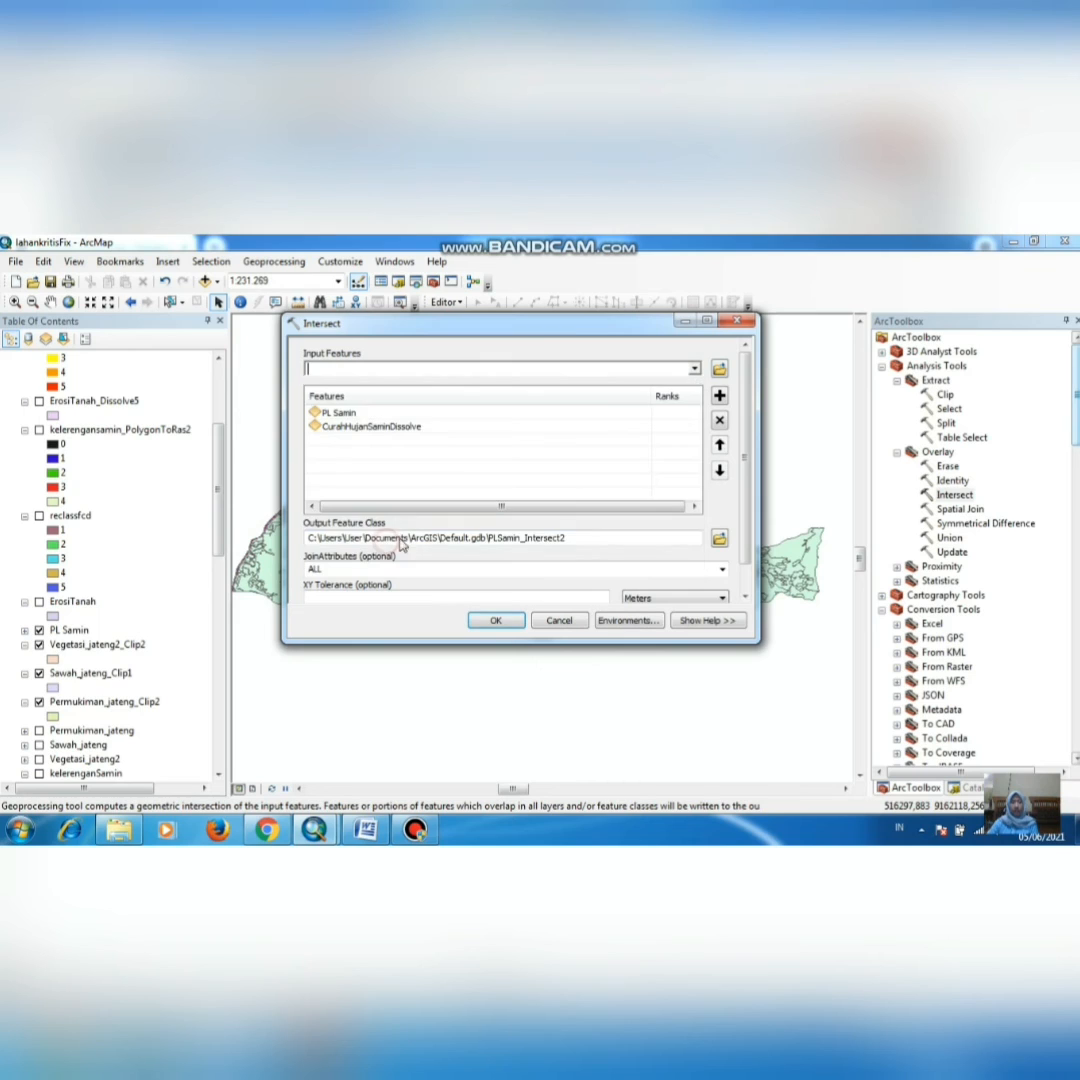
click(694, 369)
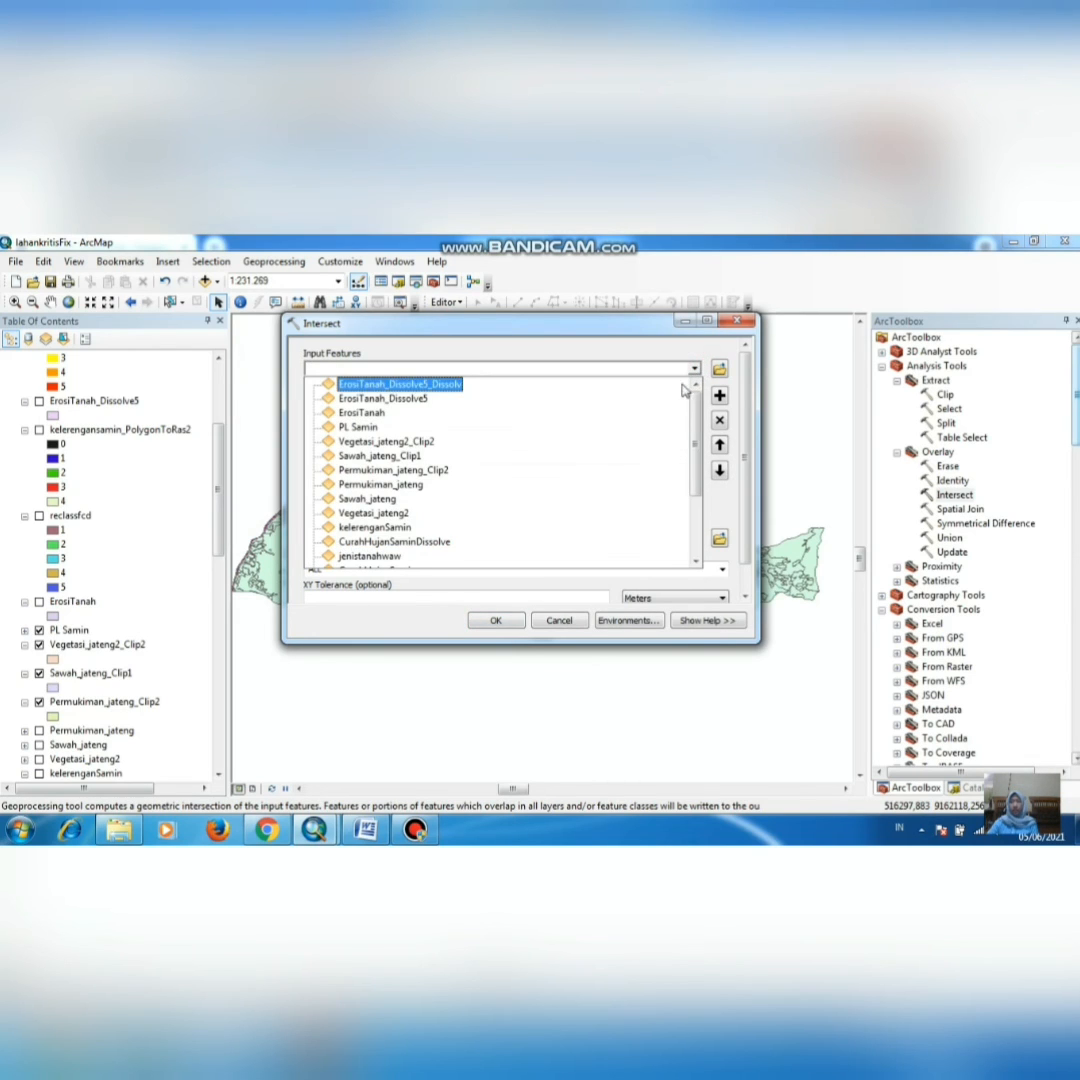
click(368, 556)
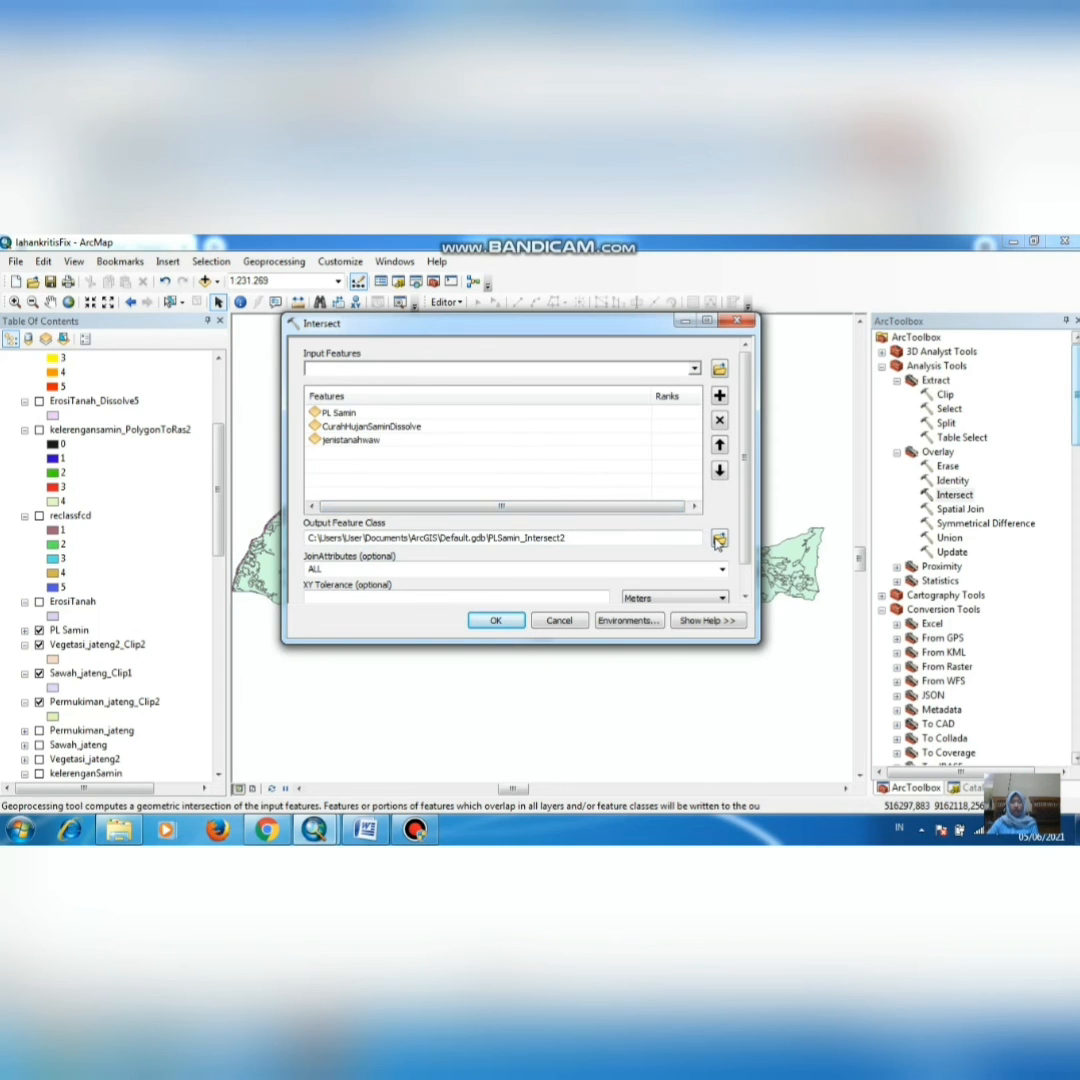
Step: Name the Intersect output feature class EROSITANAH in the raster folder and run the tool
click(719, 540)
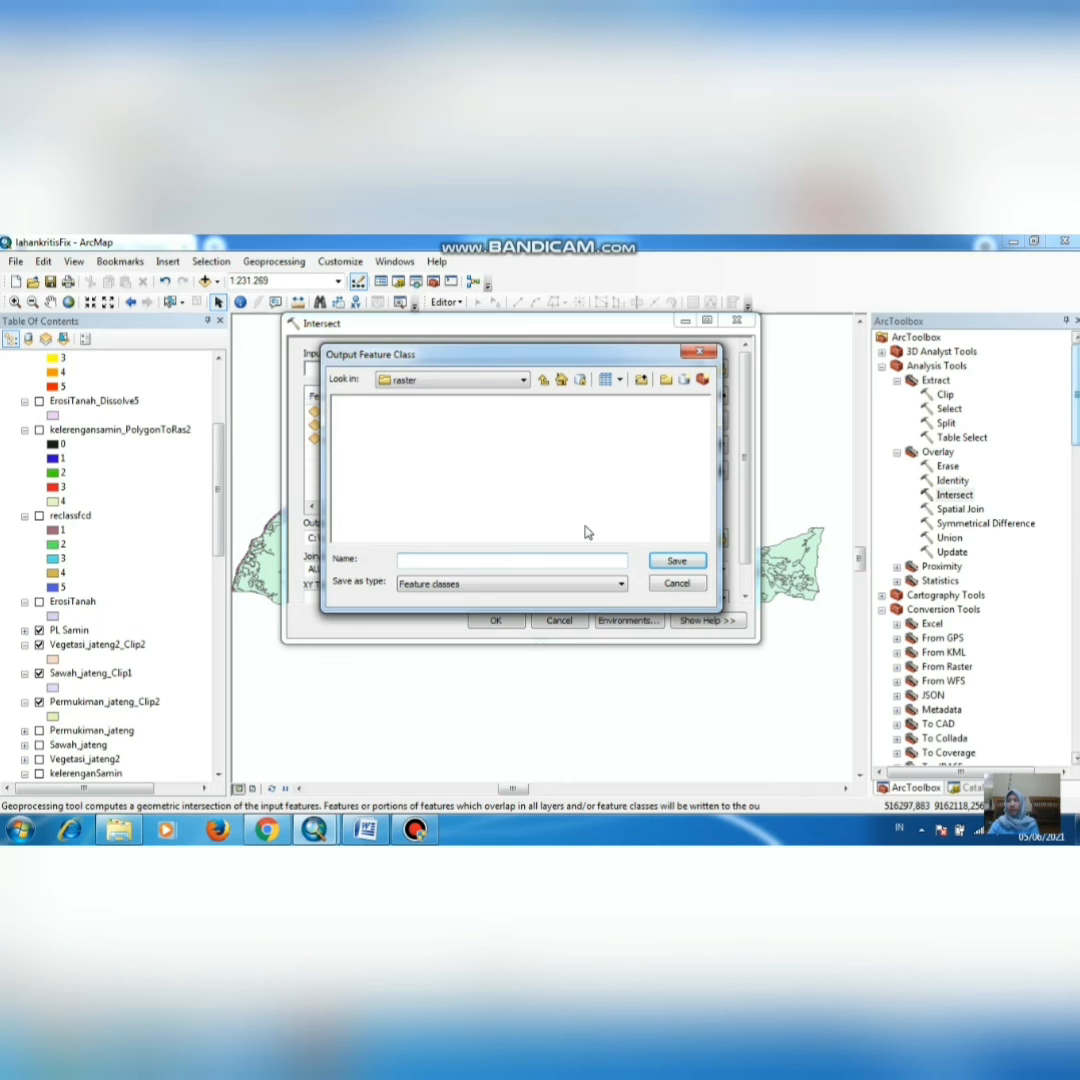
text(EROSI)
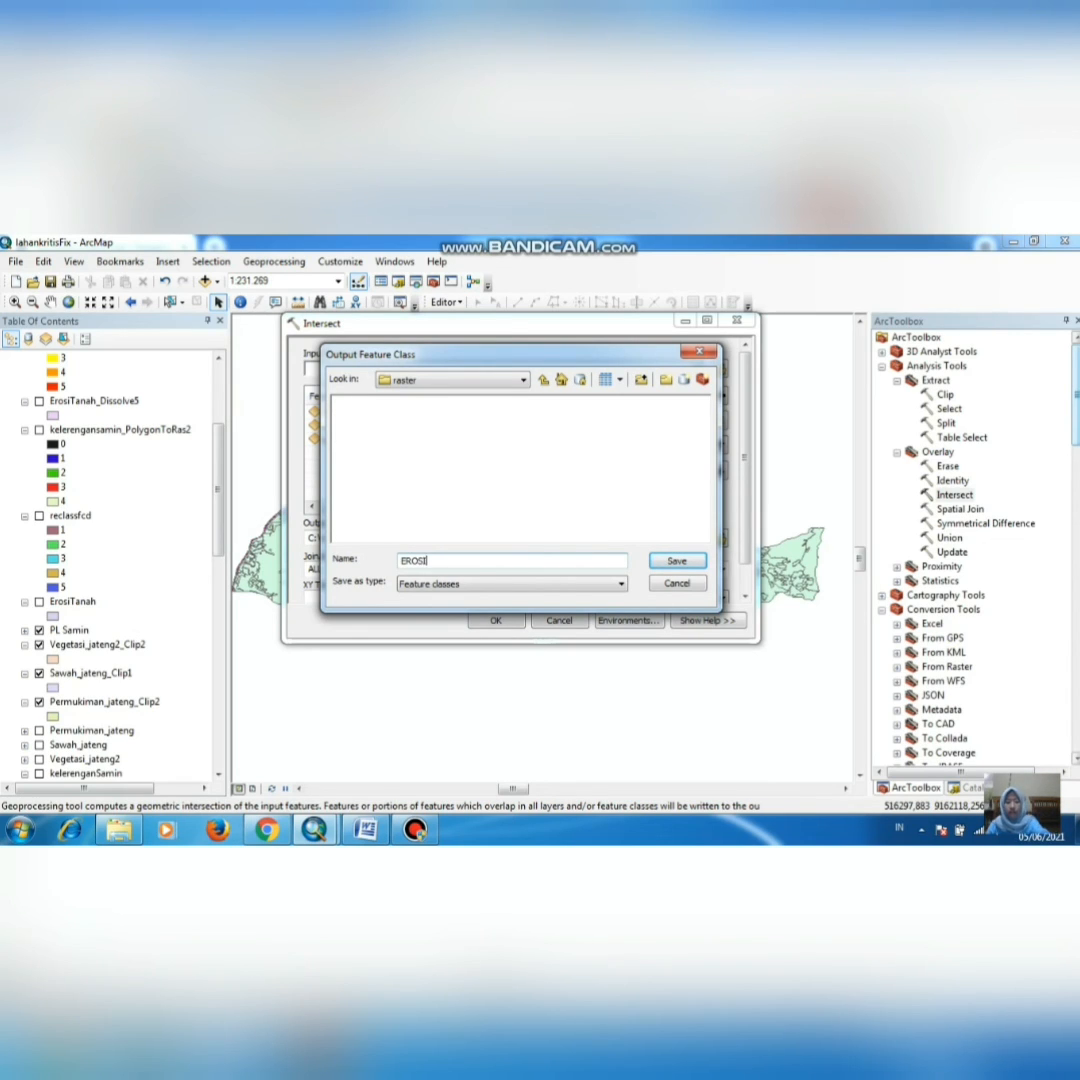
text(TAN)
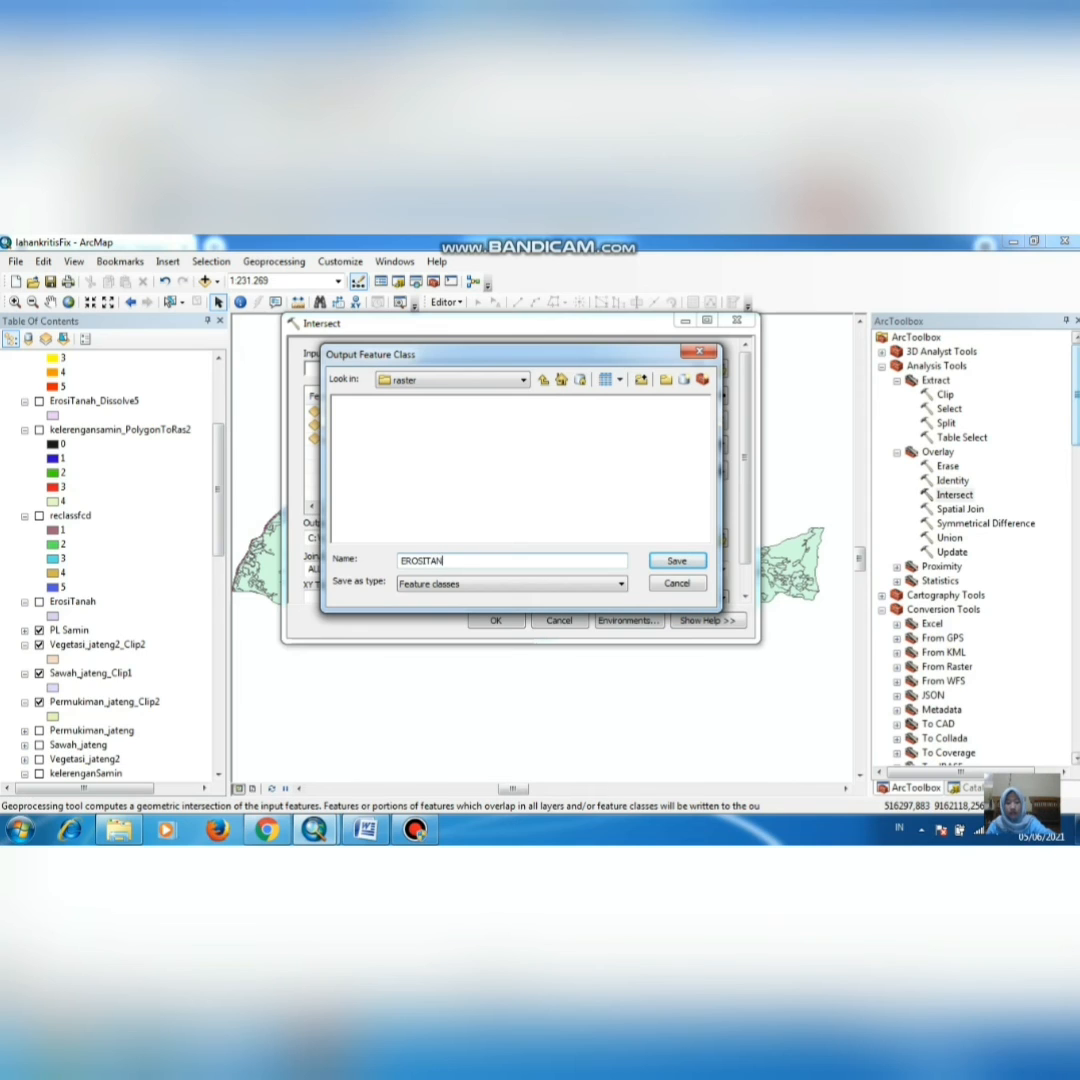
text(AH)
click(674, 561)
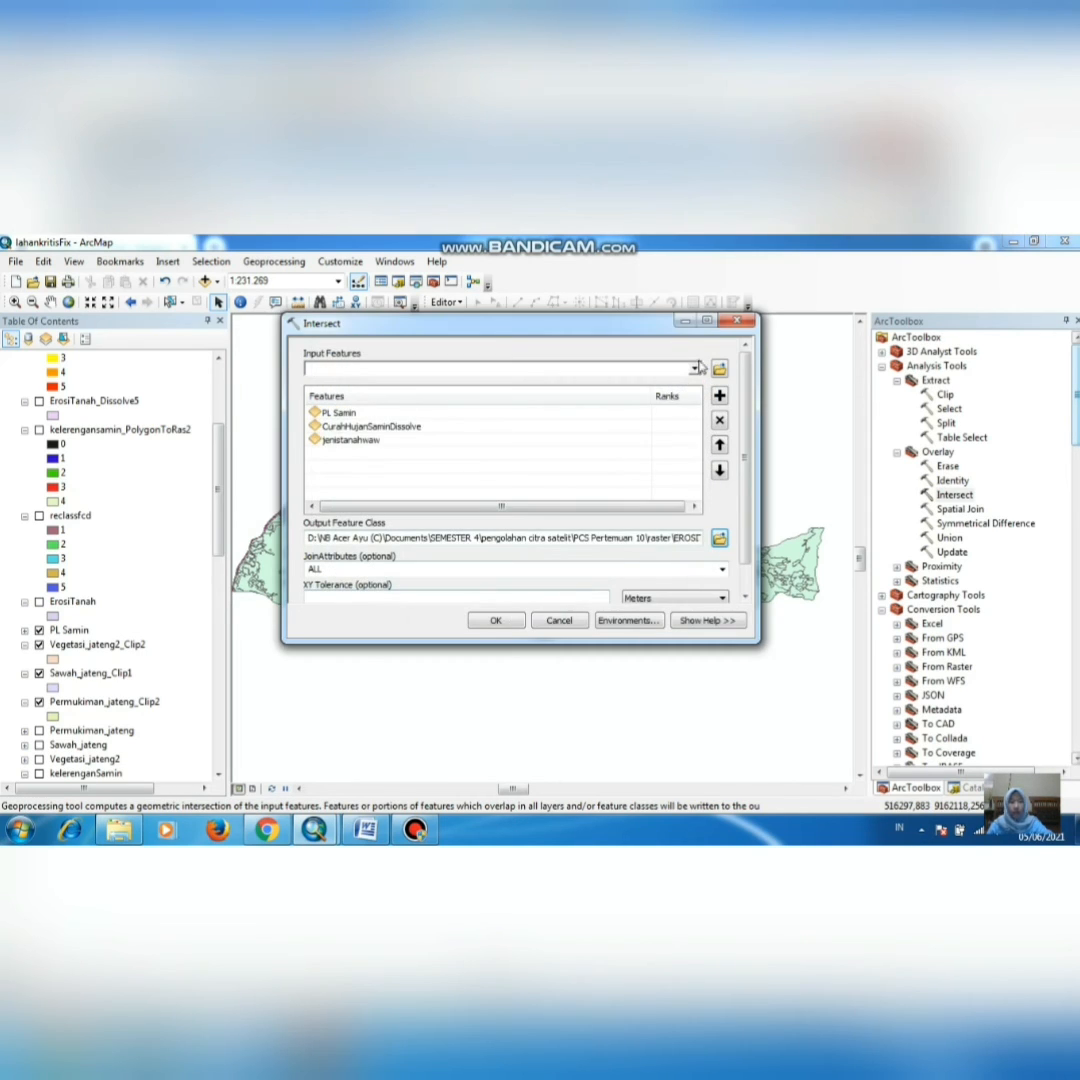
click(505, 620)
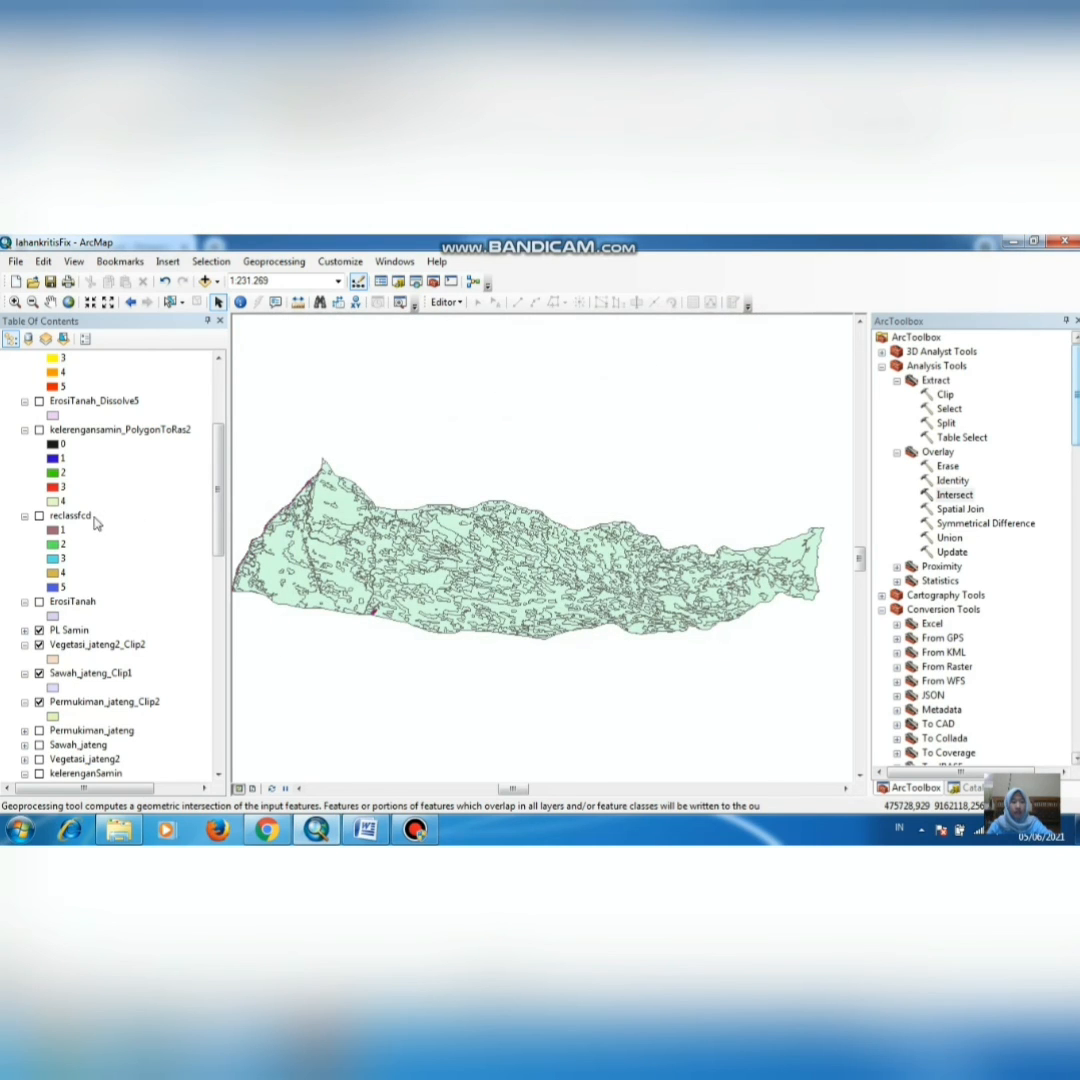
Step: Turn on the ErosiTanah layer and open its attribute table
click(39, 602)
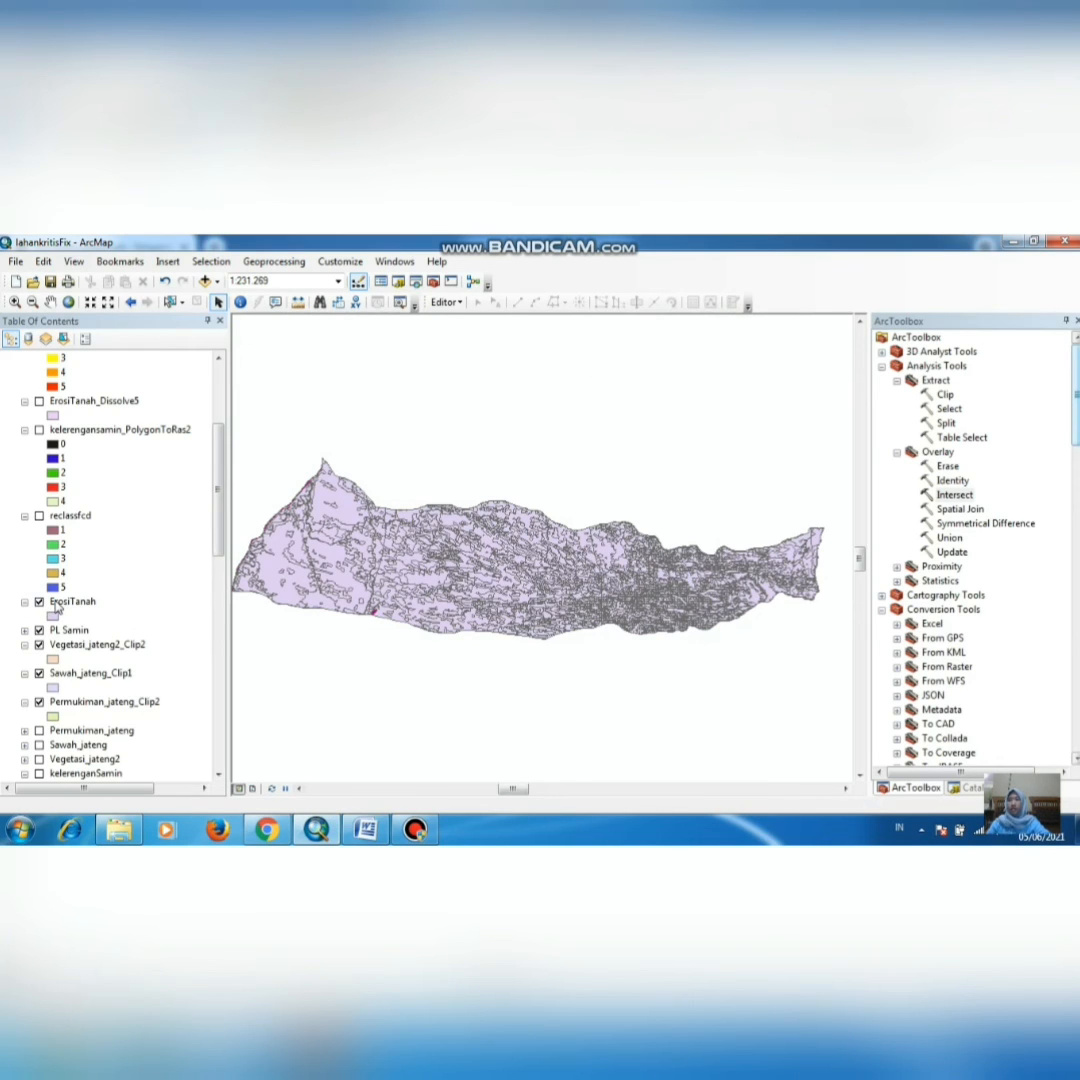
click(72, 603)
right_click(72, 603)
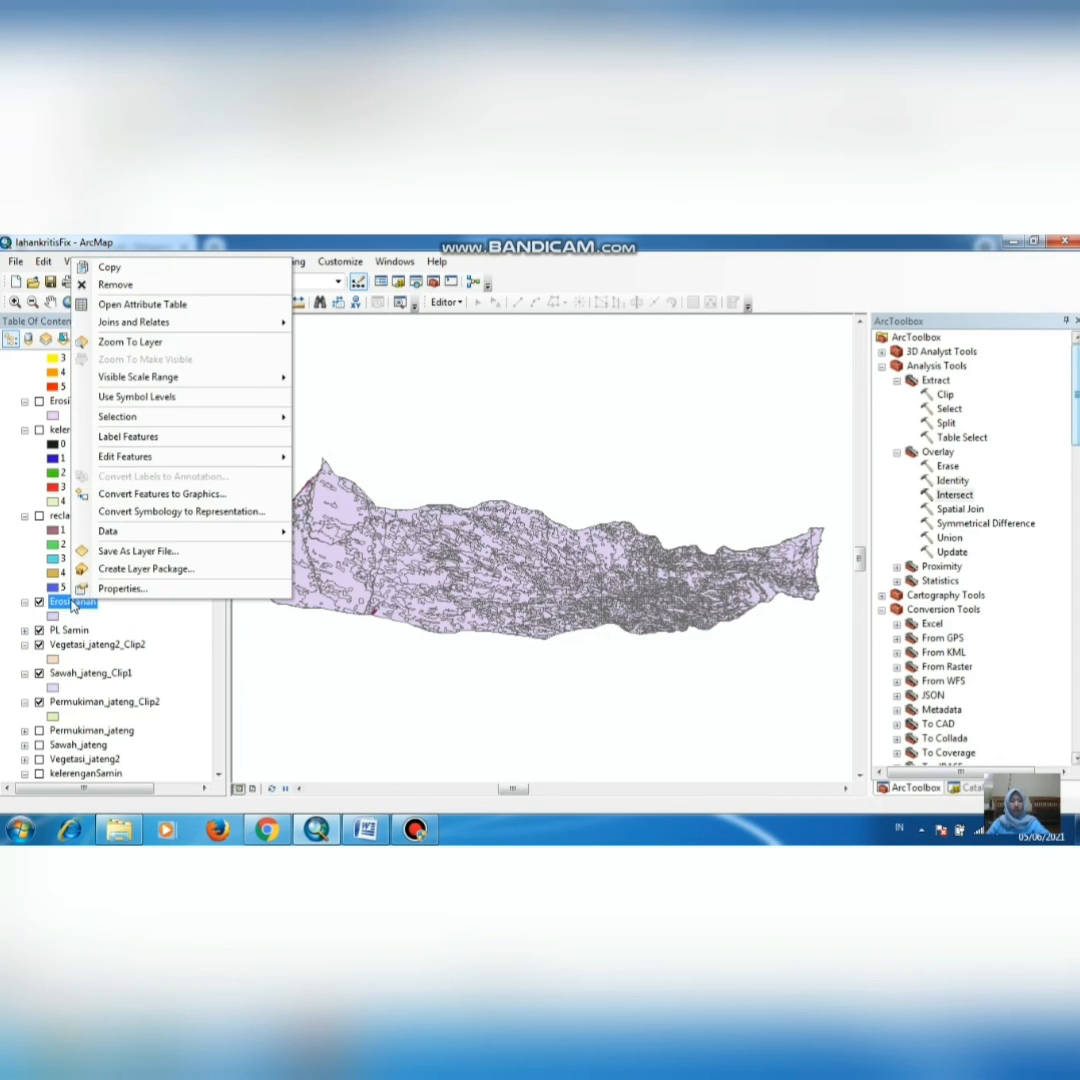
click(145, 304)
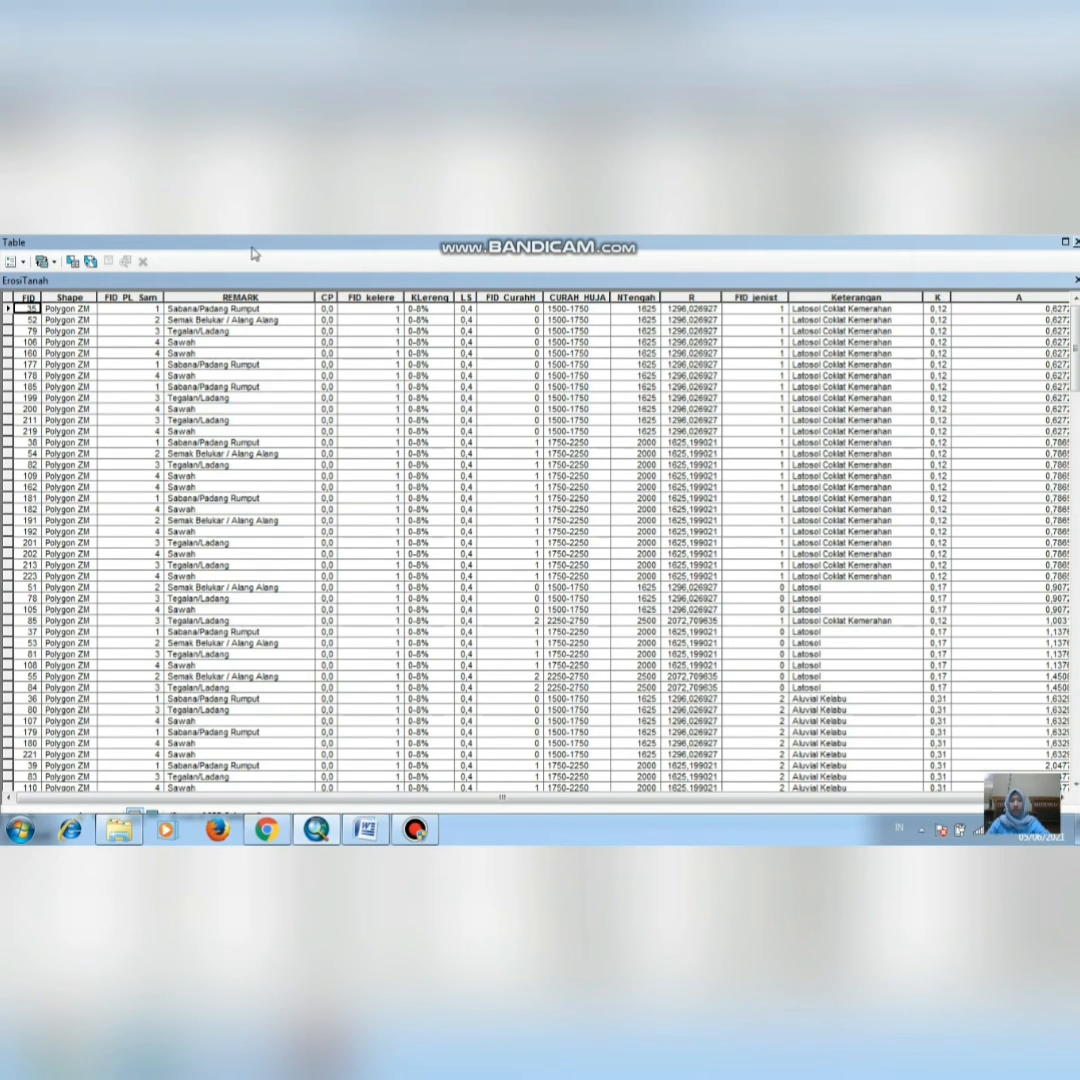
Step: Define a new field named A of type Double for the ErosiTanah table, and dismiss the dialog without adding it
click(14, 261)
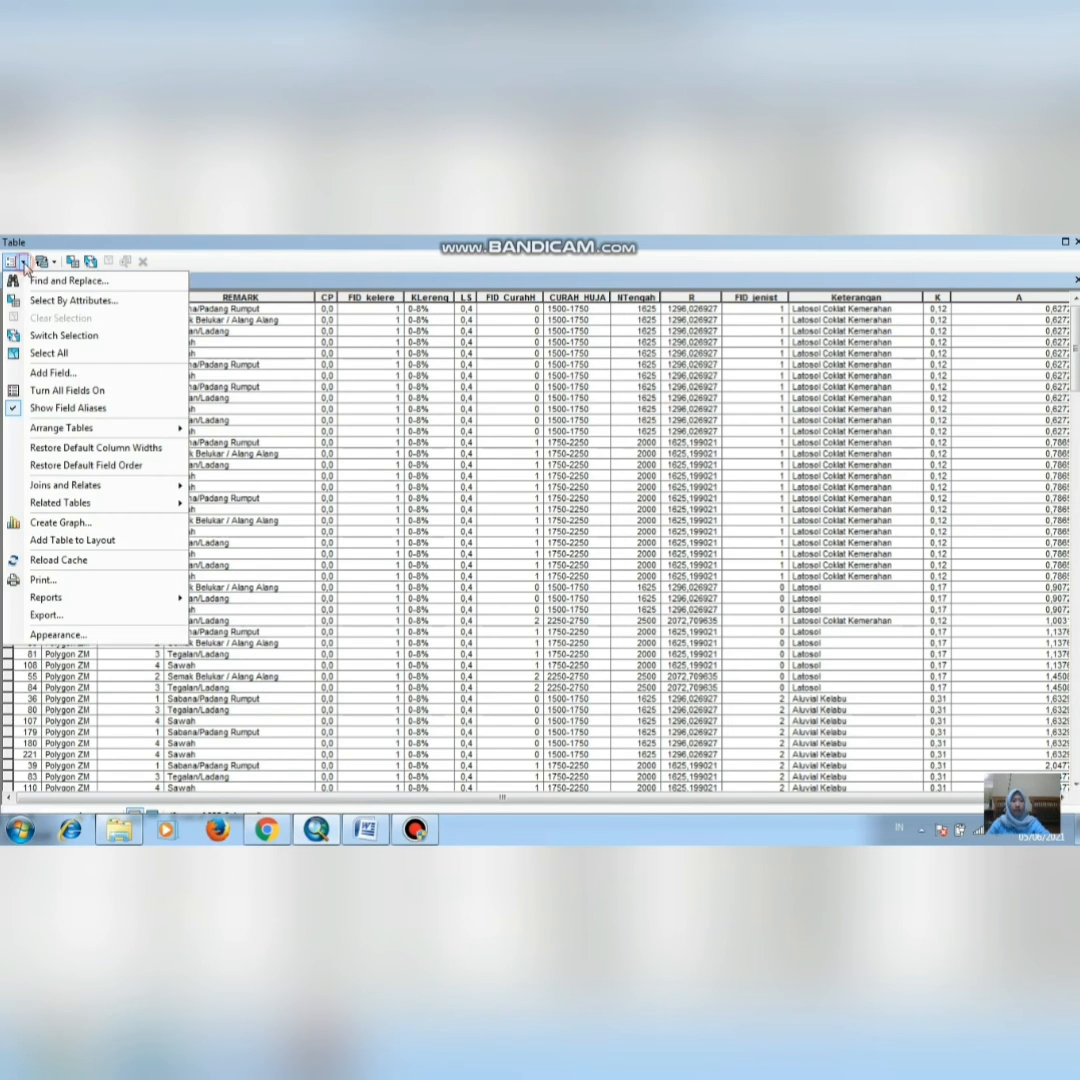
click(53, 373)
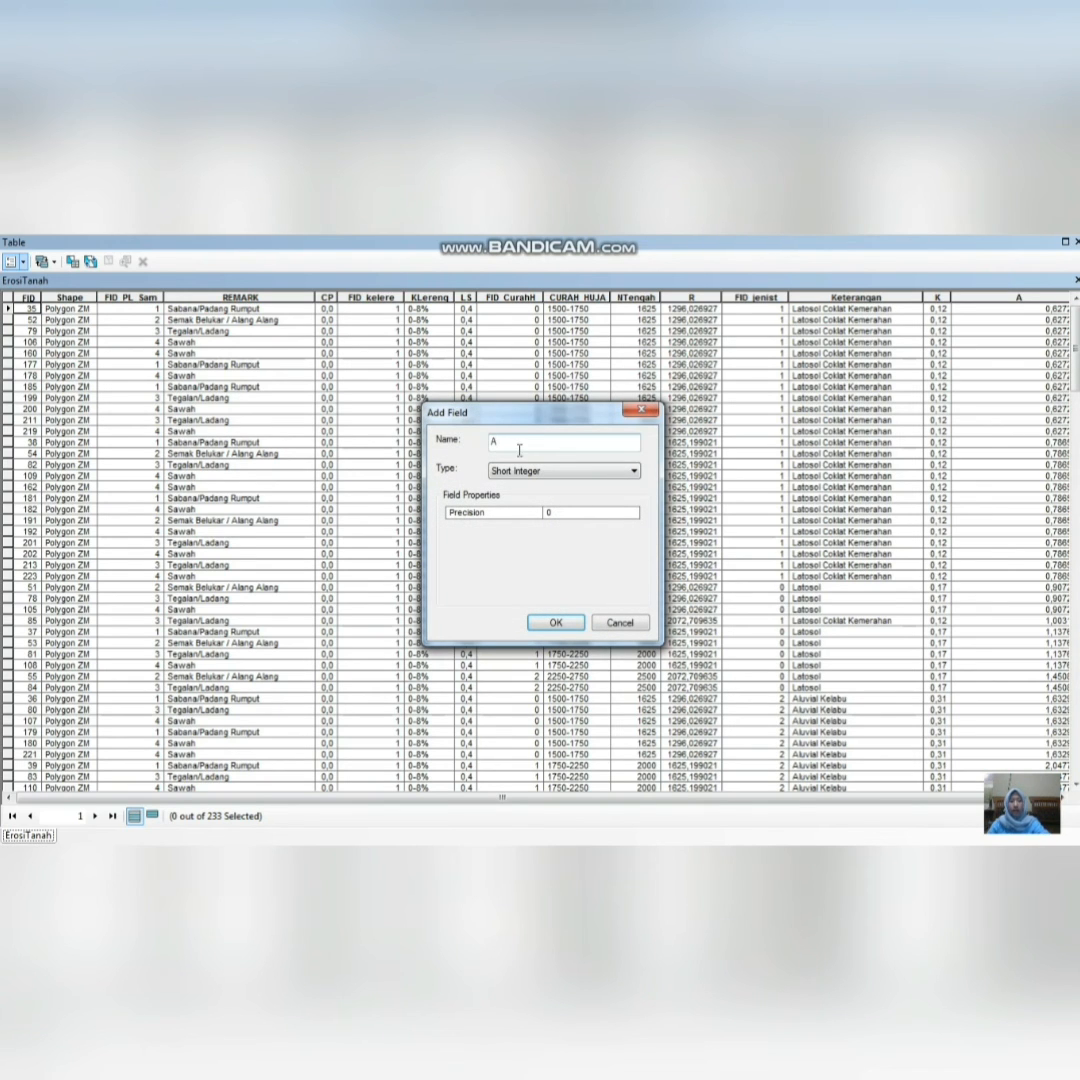
click(537, 475)
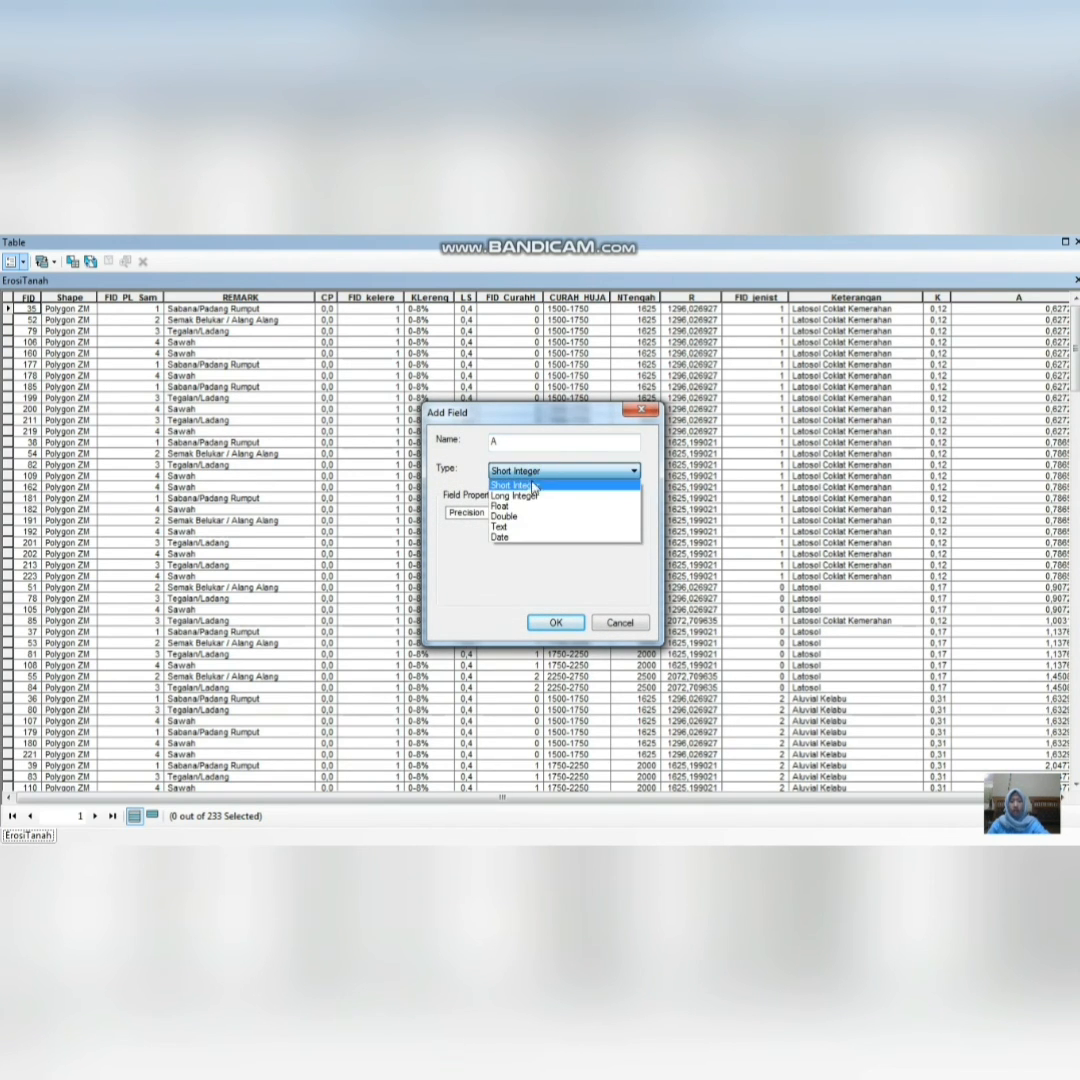
click(511, 514)
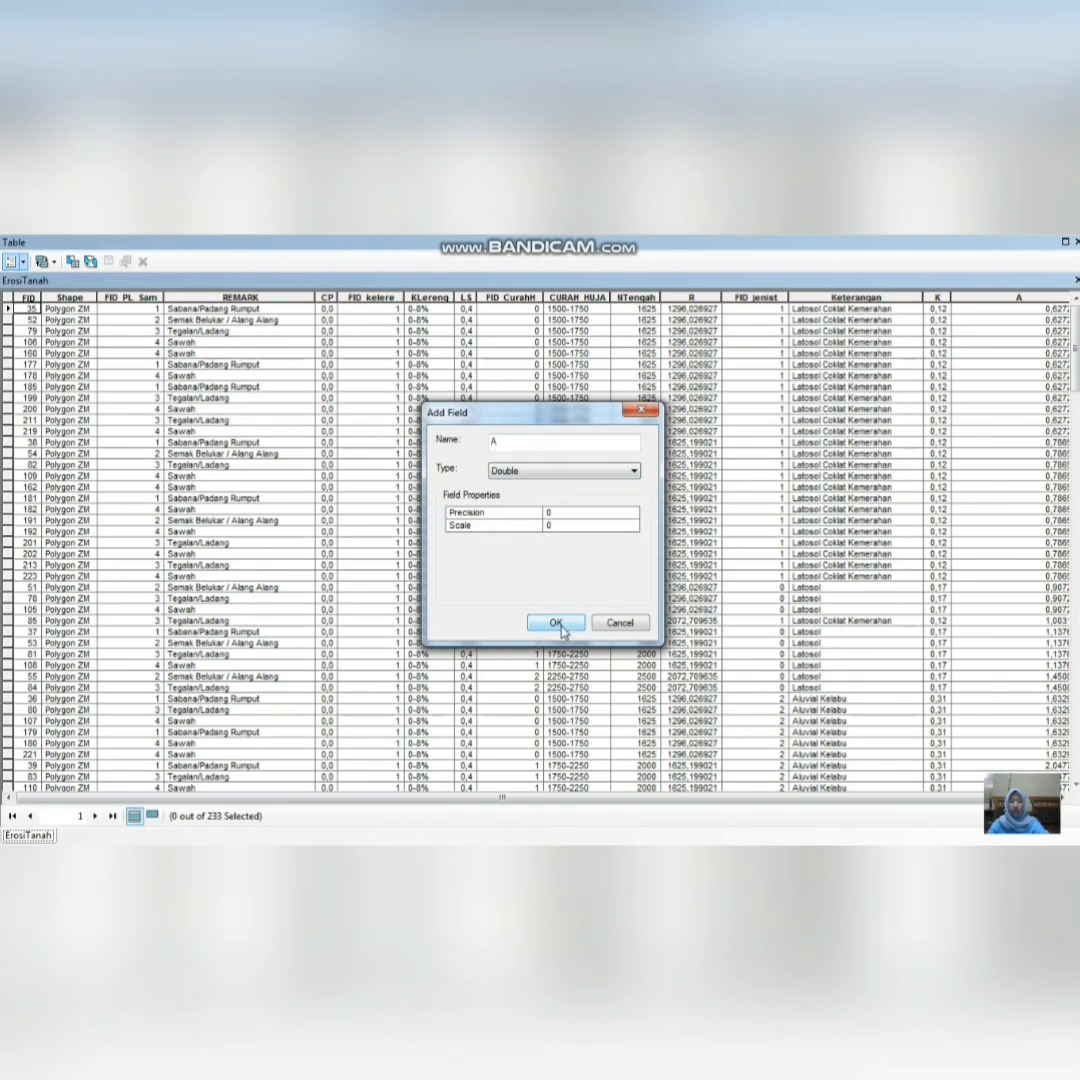
click(644, 414)
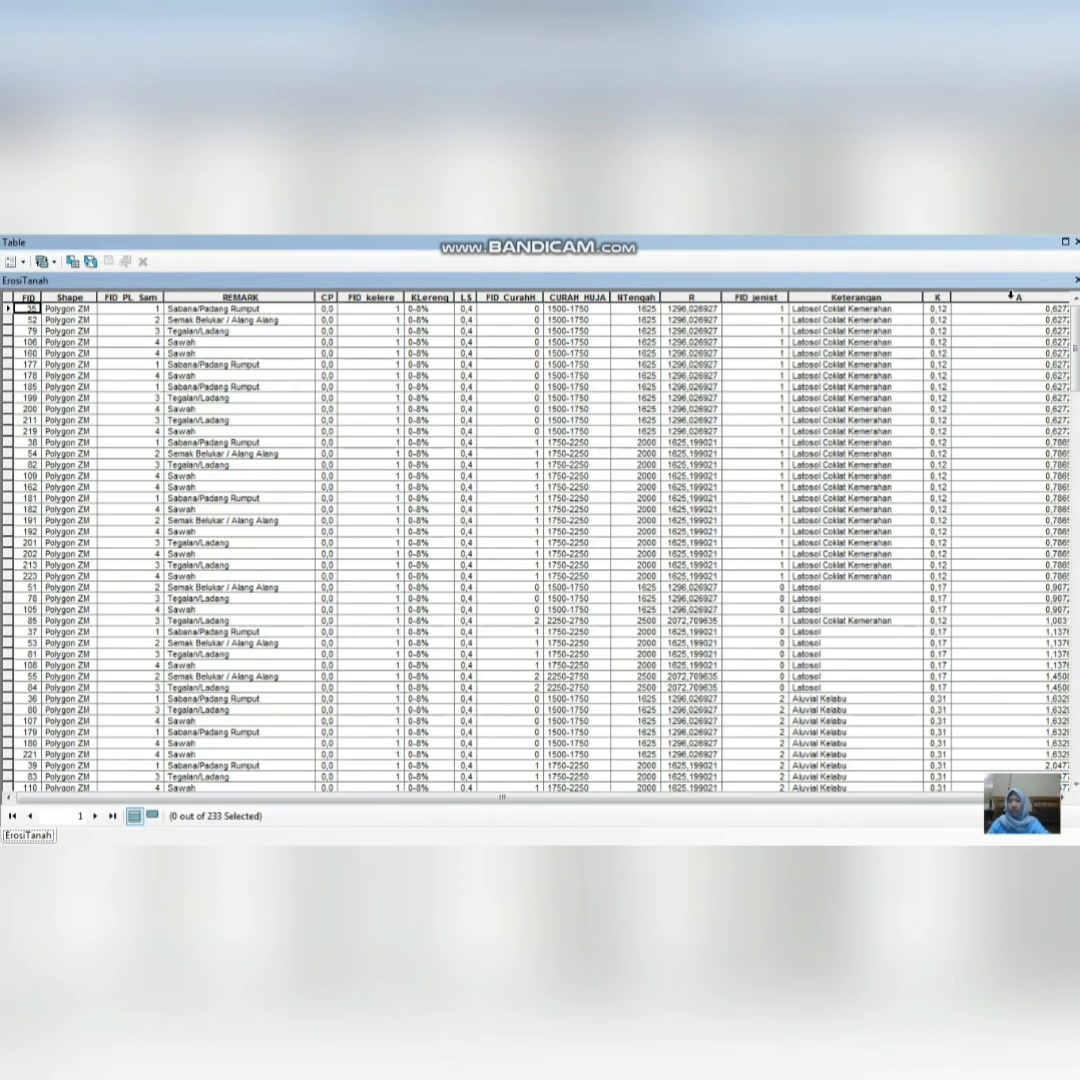
Step: Build the Field Calculator expression [CP] * [LS] * [R] * [K] for field A, and close the calculator without running it
right_click(990, 296)
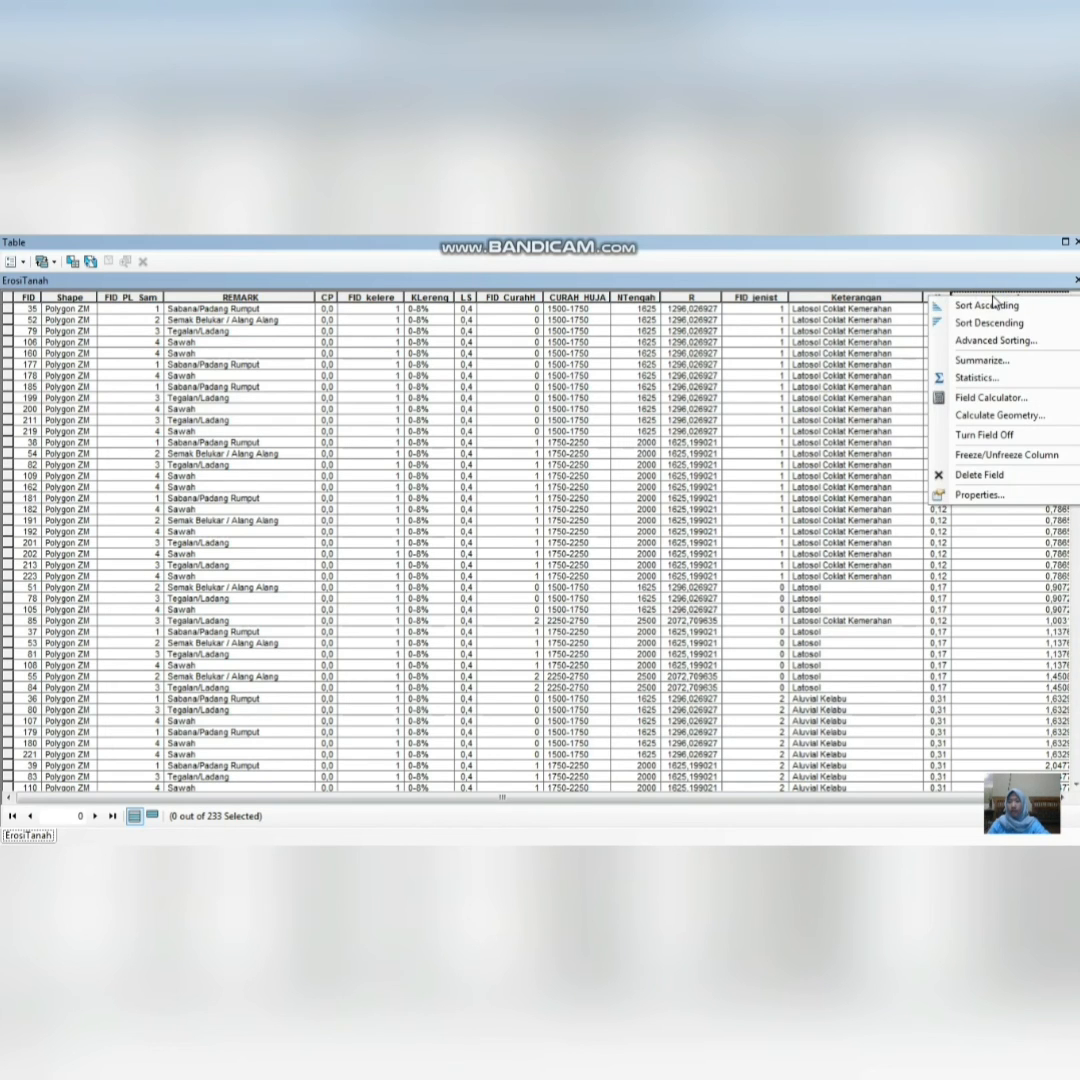
click(988, 398)
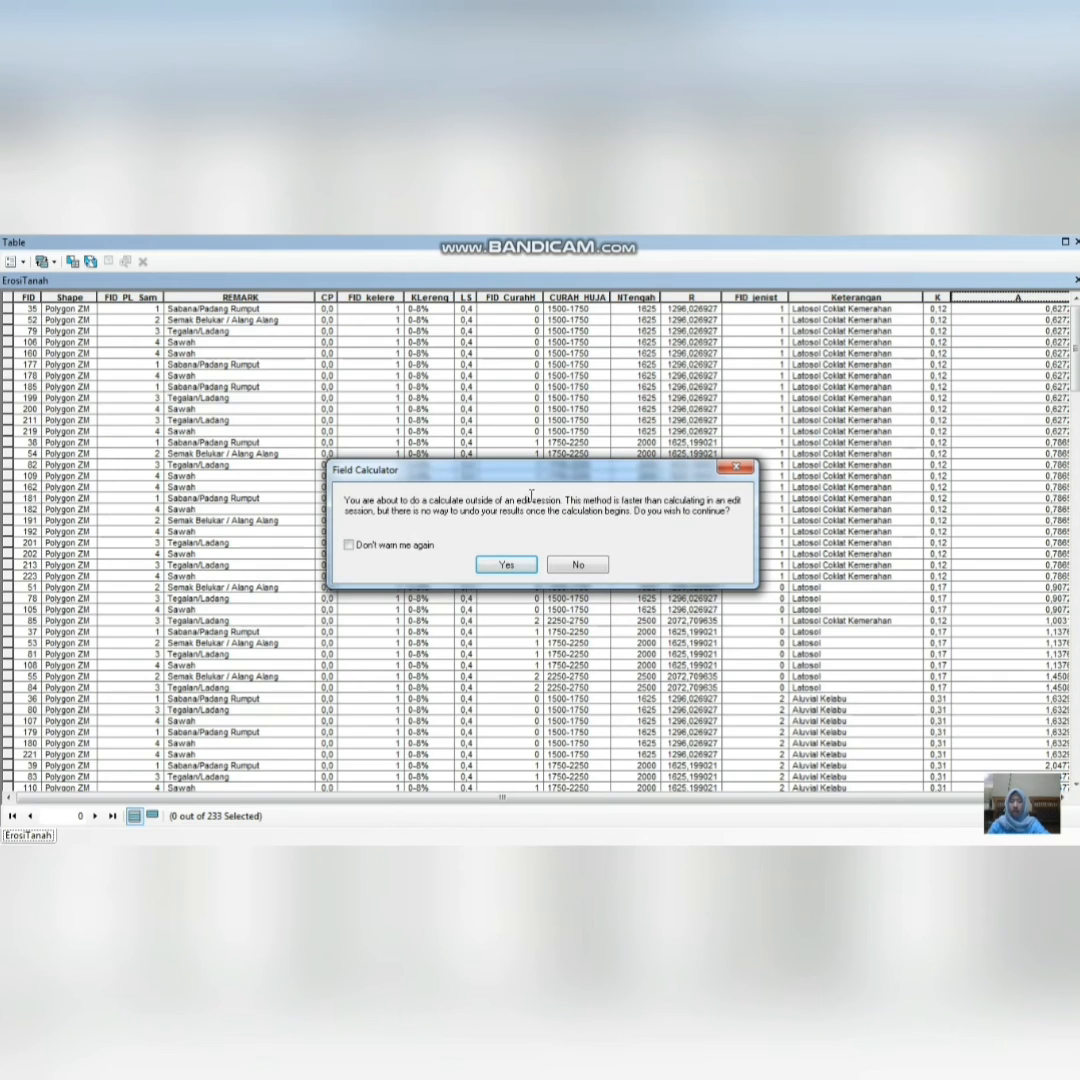
click(500, 565)
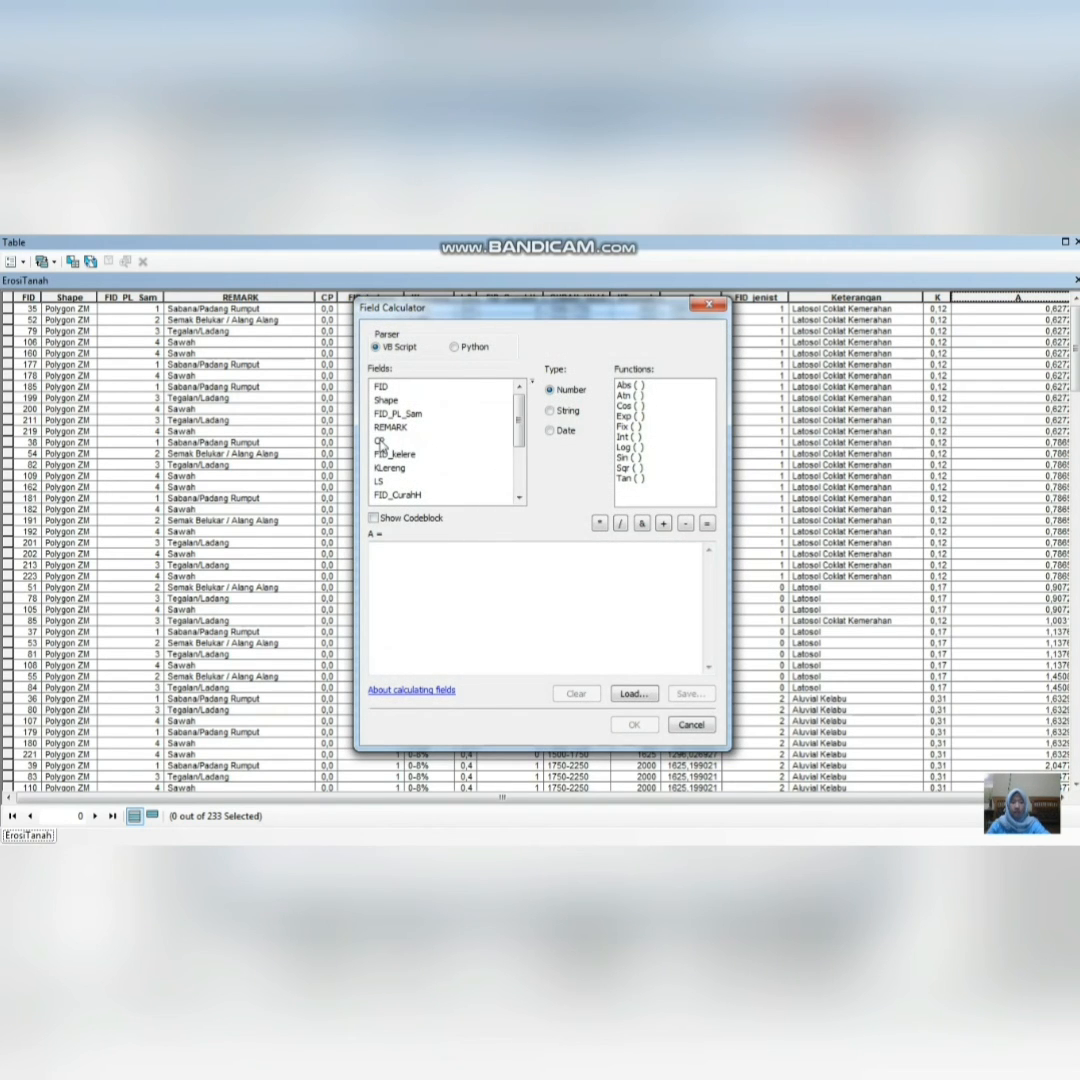
double_click(380, 440)
click(599, 523)
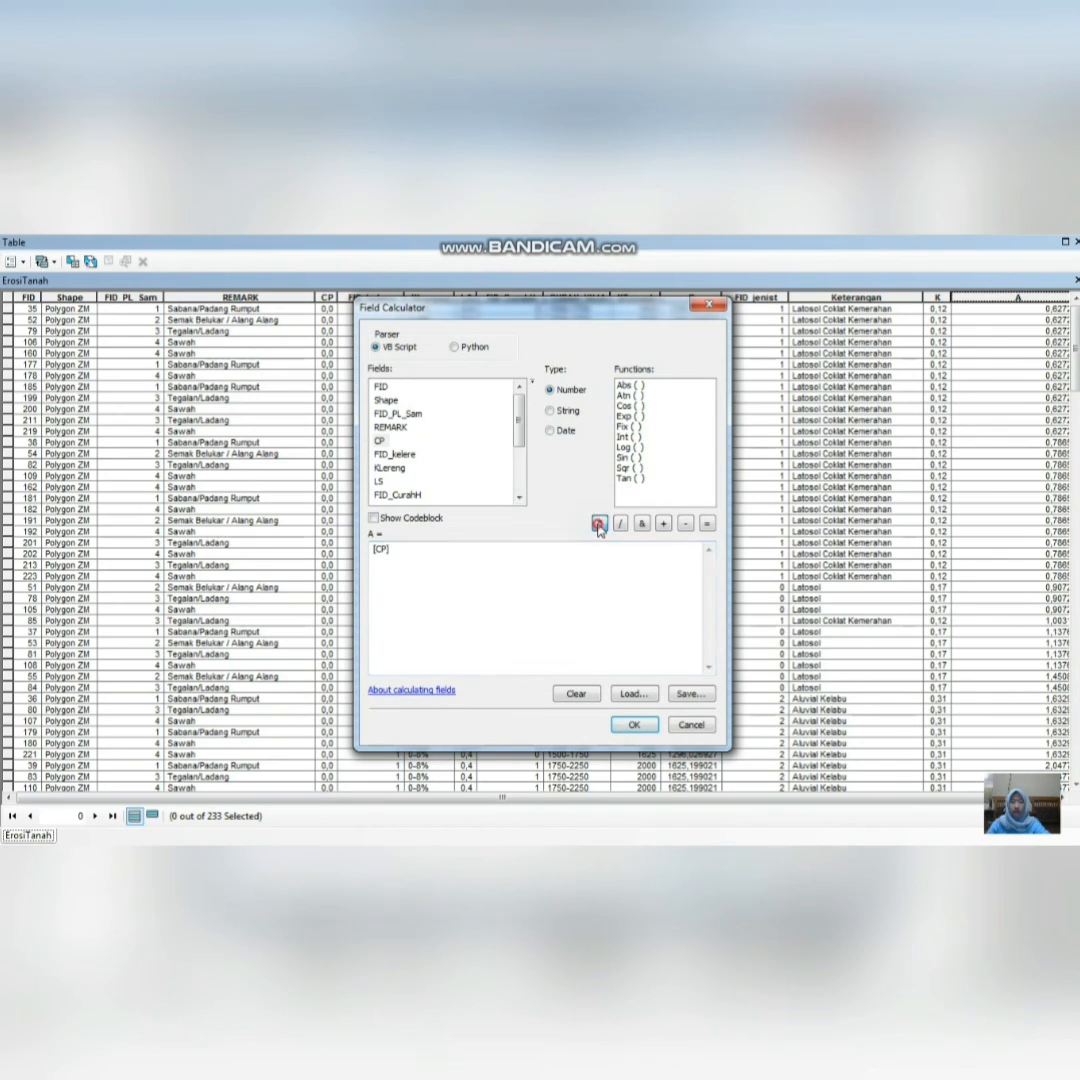
double_click(390, 481)
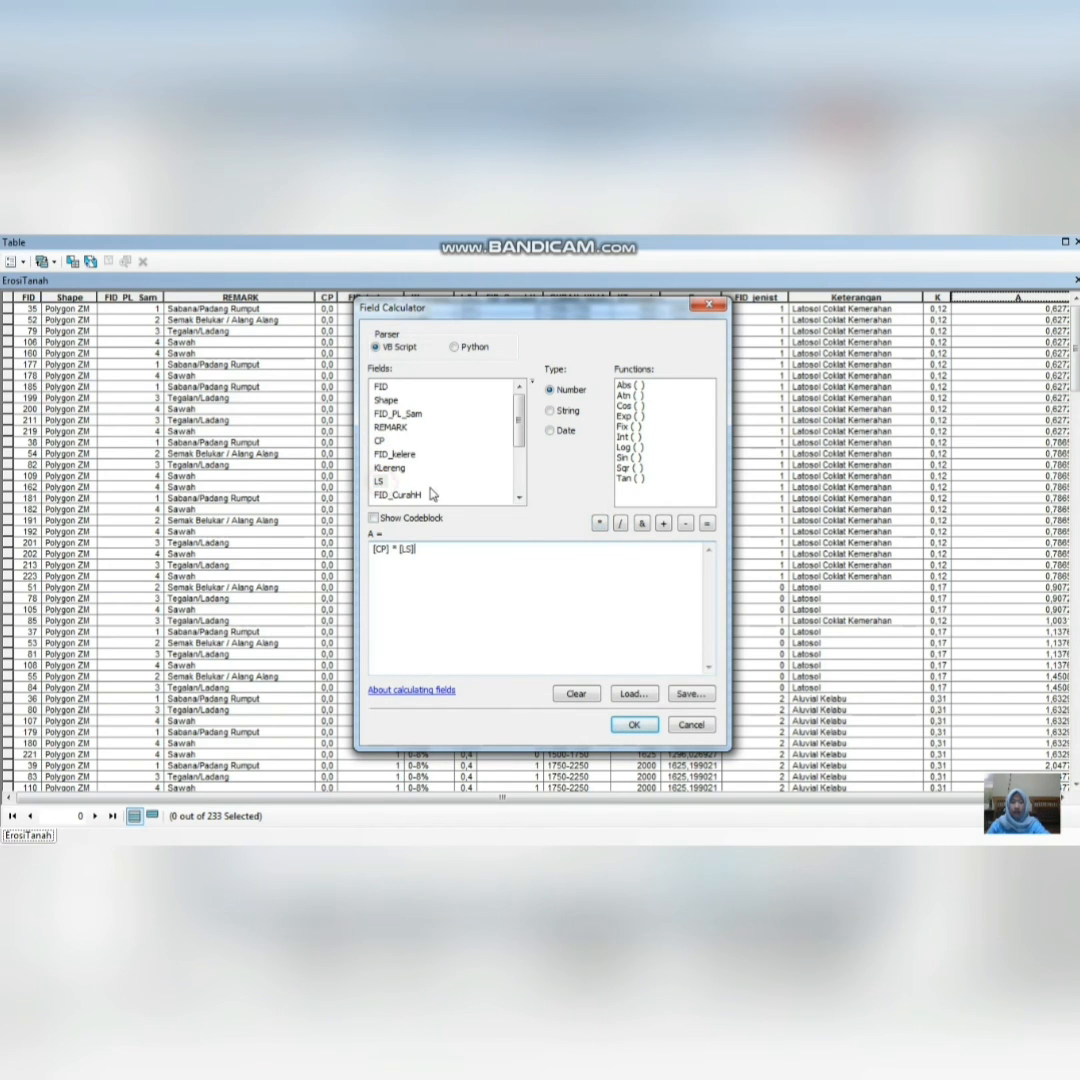
click(599, 523)
drag(519, 422, 526, 470)
click(380, 457)
double_click(380, 457)
click(599, 523)
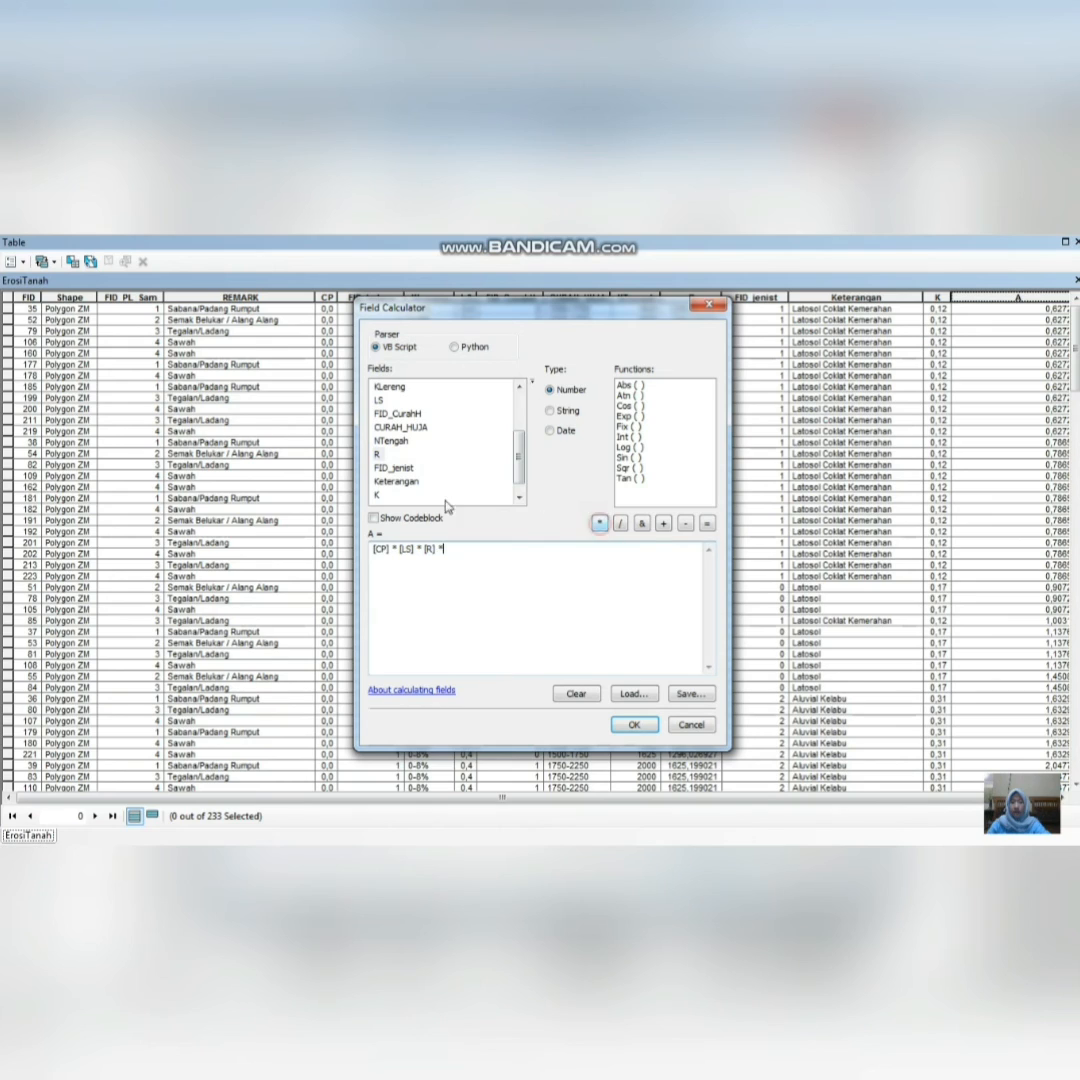
double_click(389, 496)
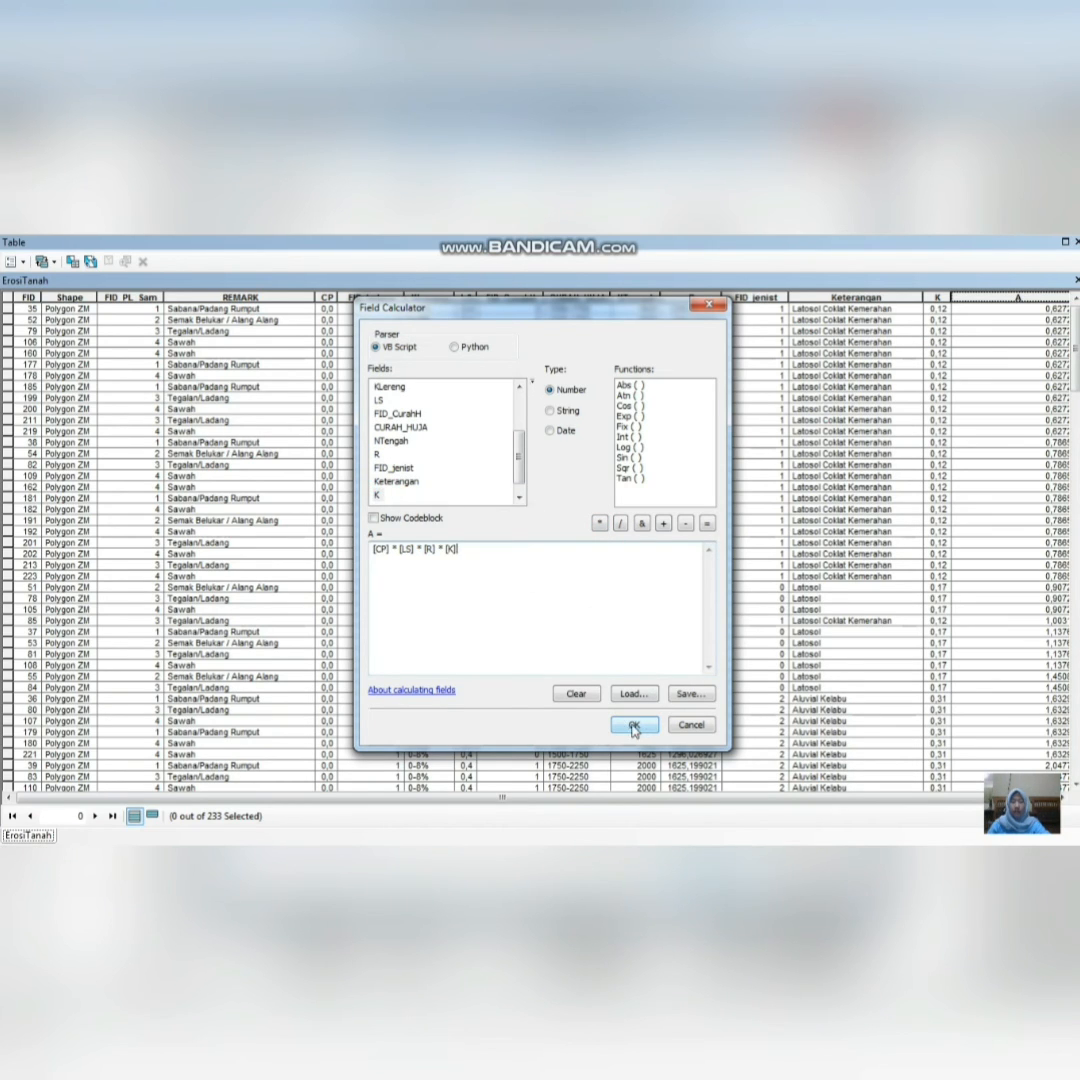
click(706, 308)
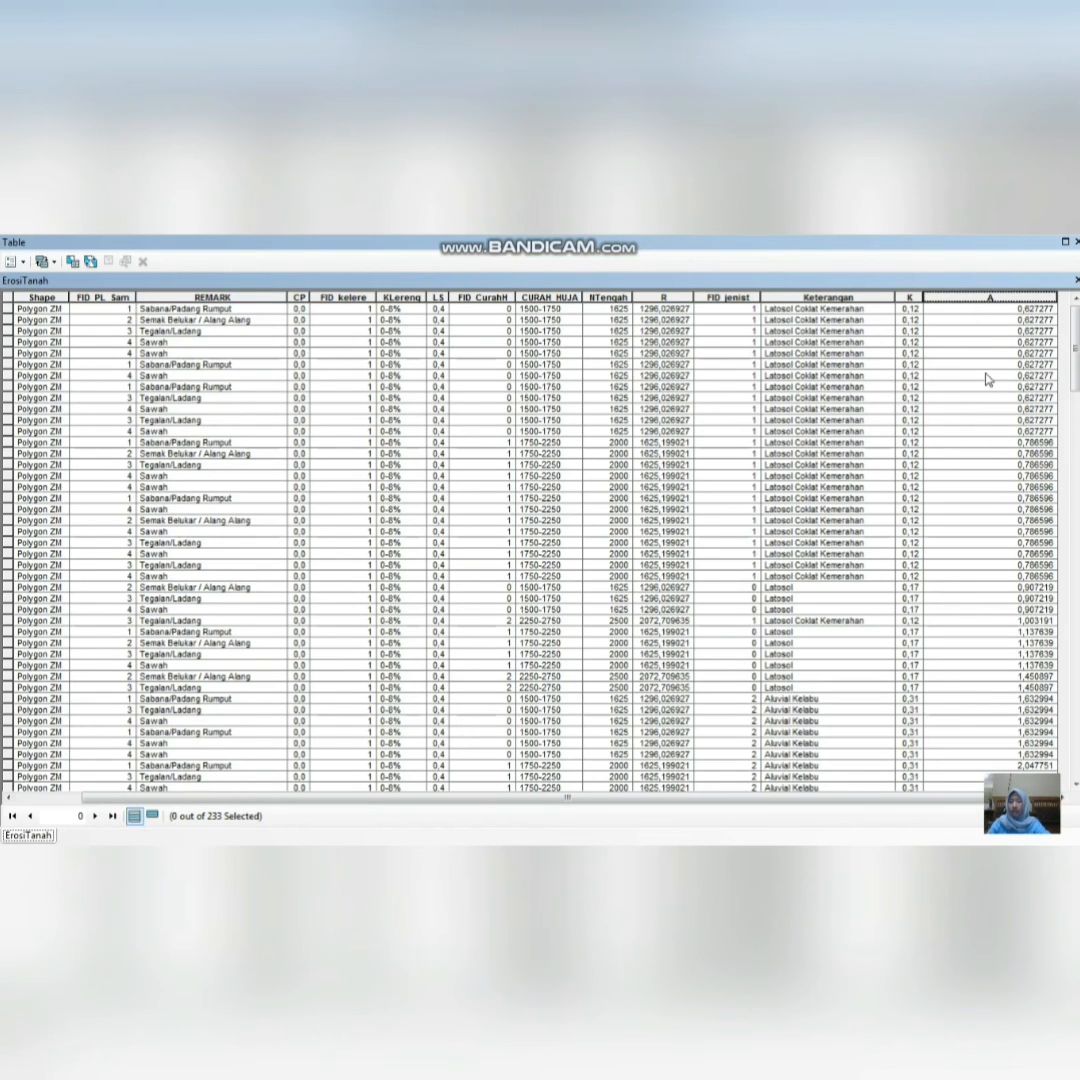
Step: Review the A column of the ErosiTanah attribute table, and close the table
right_click(988, 296)
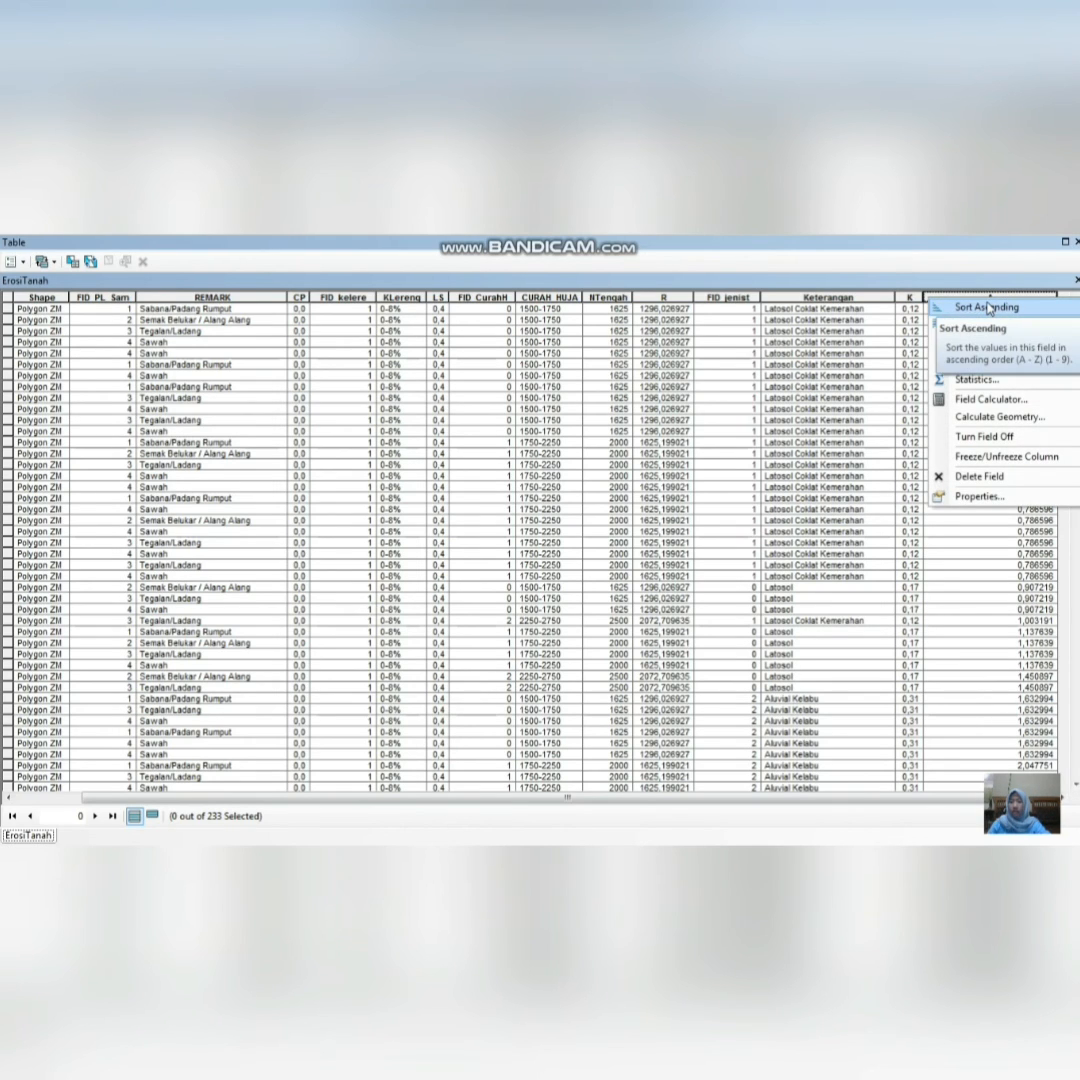
click(1005, 244)
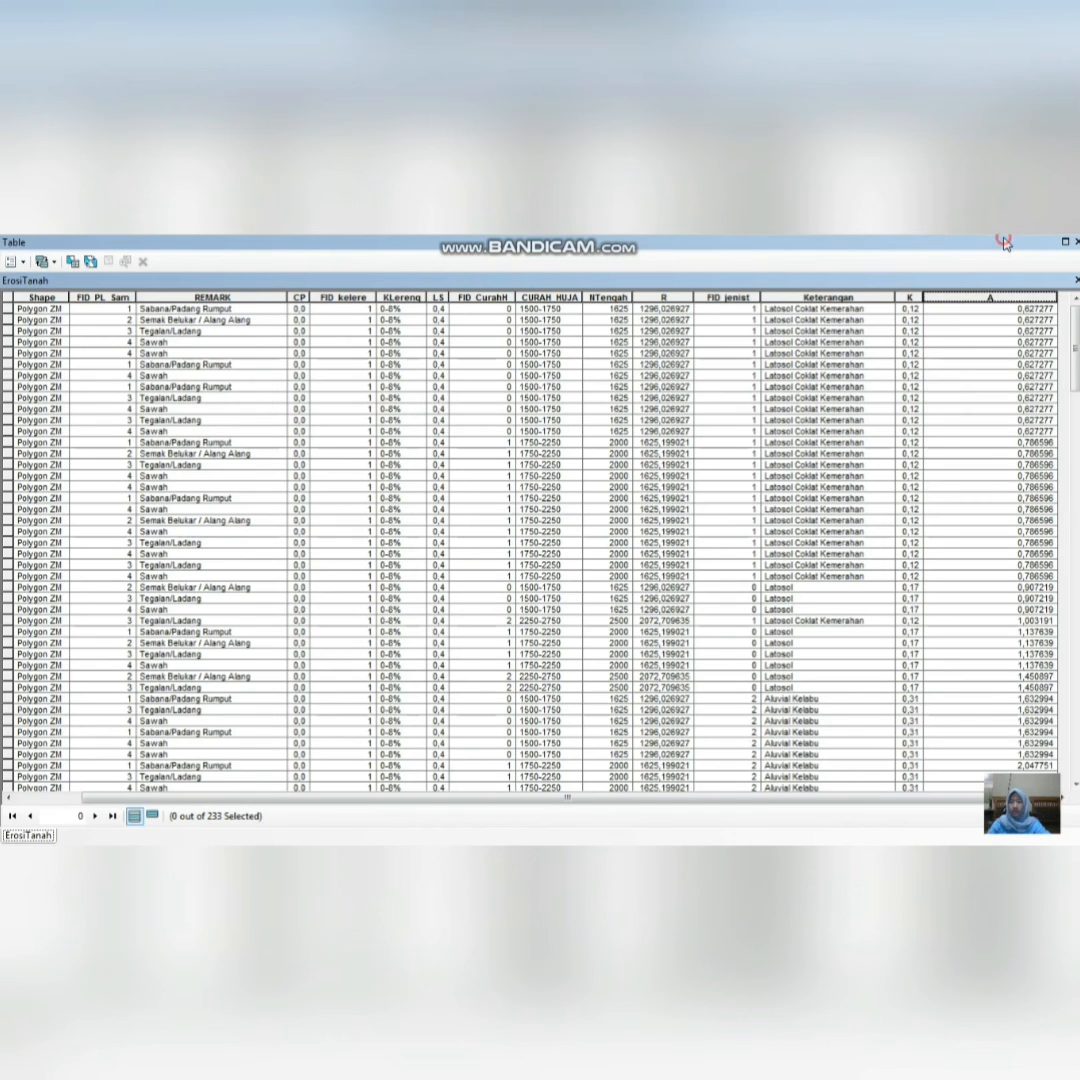
click(1075, 243)
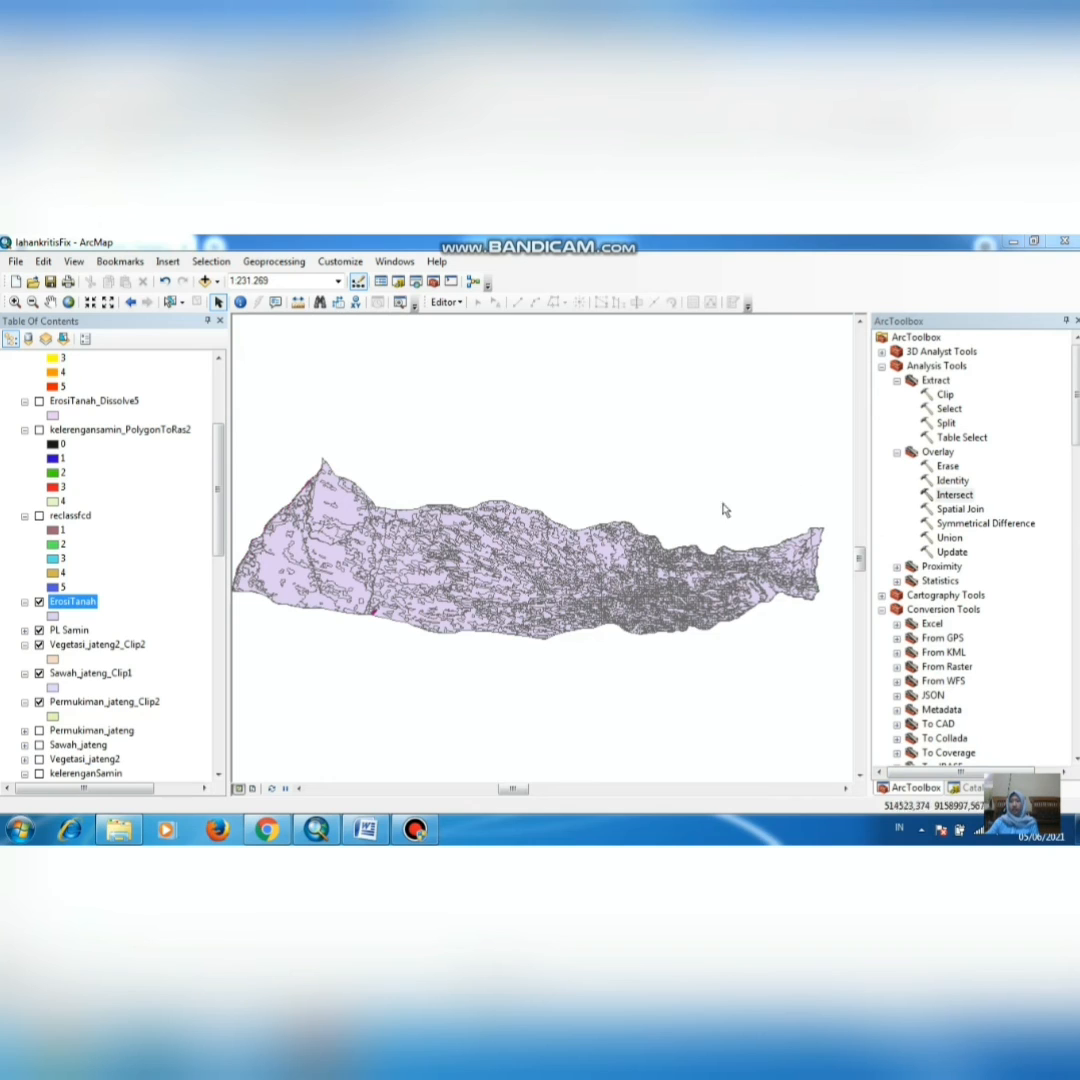
Step: Set up a Dissolve of ErosiTanah on field A, and close the tool without running it
click(272, 264)
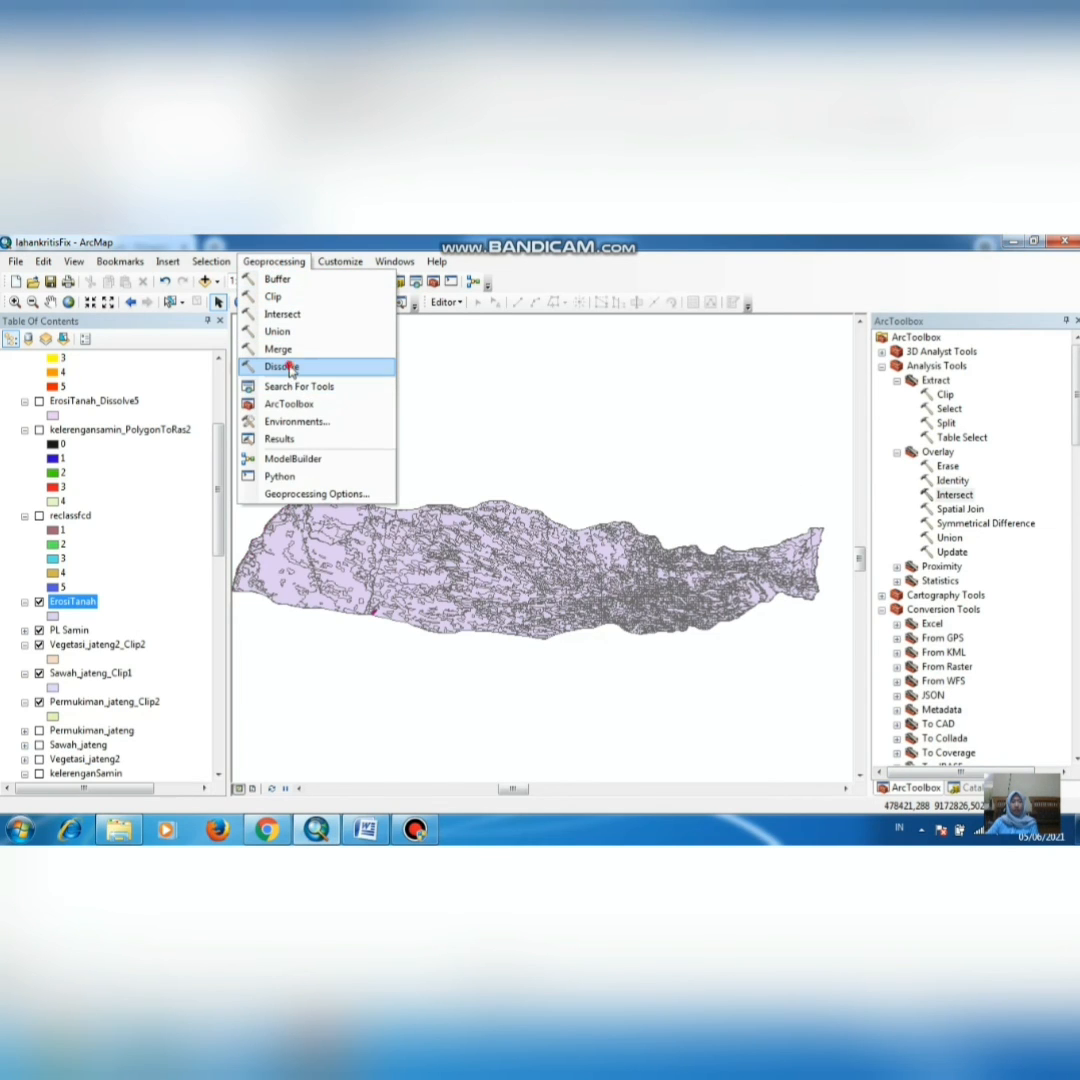
click(285, 367)
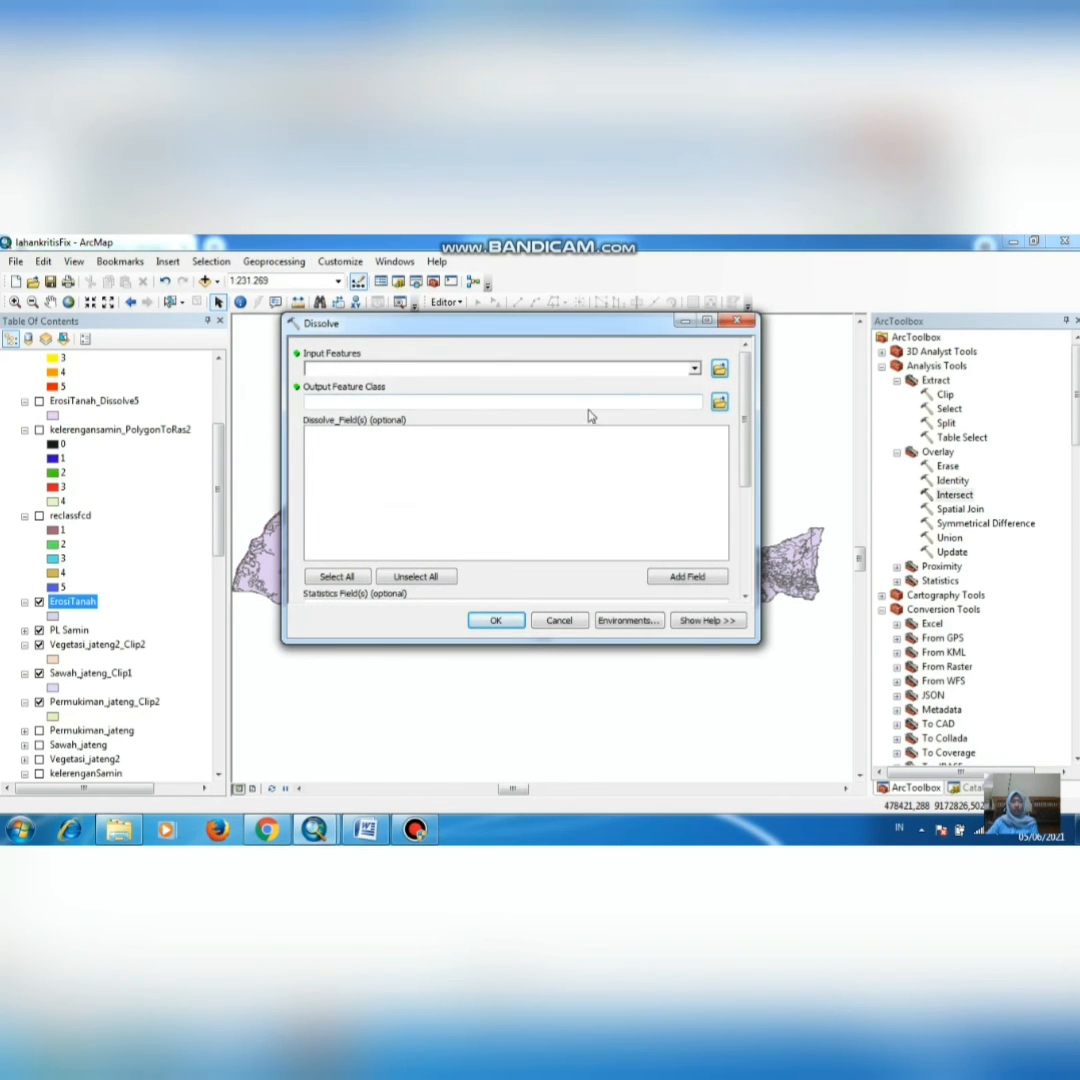
click(694, 370)
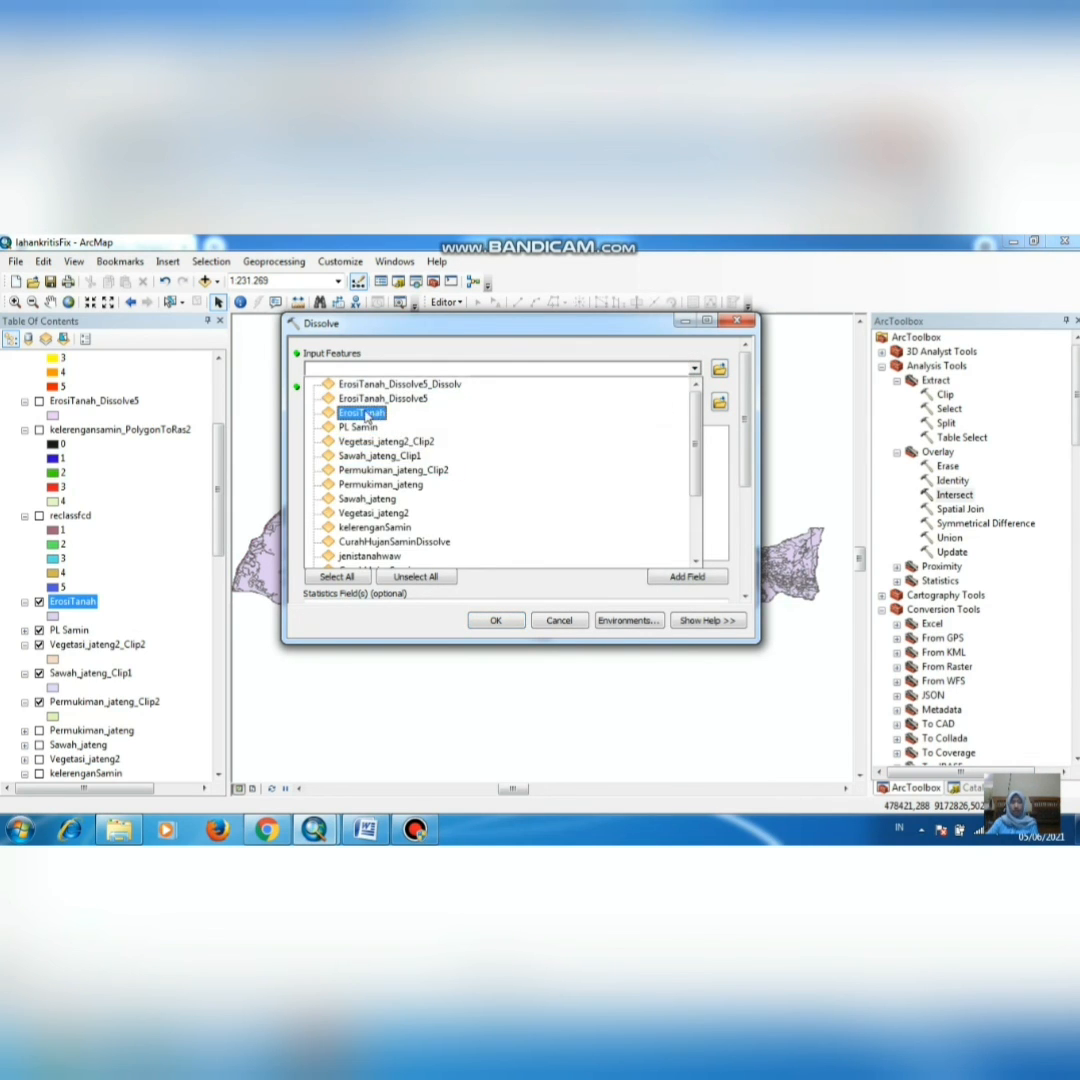
click(420, 413)
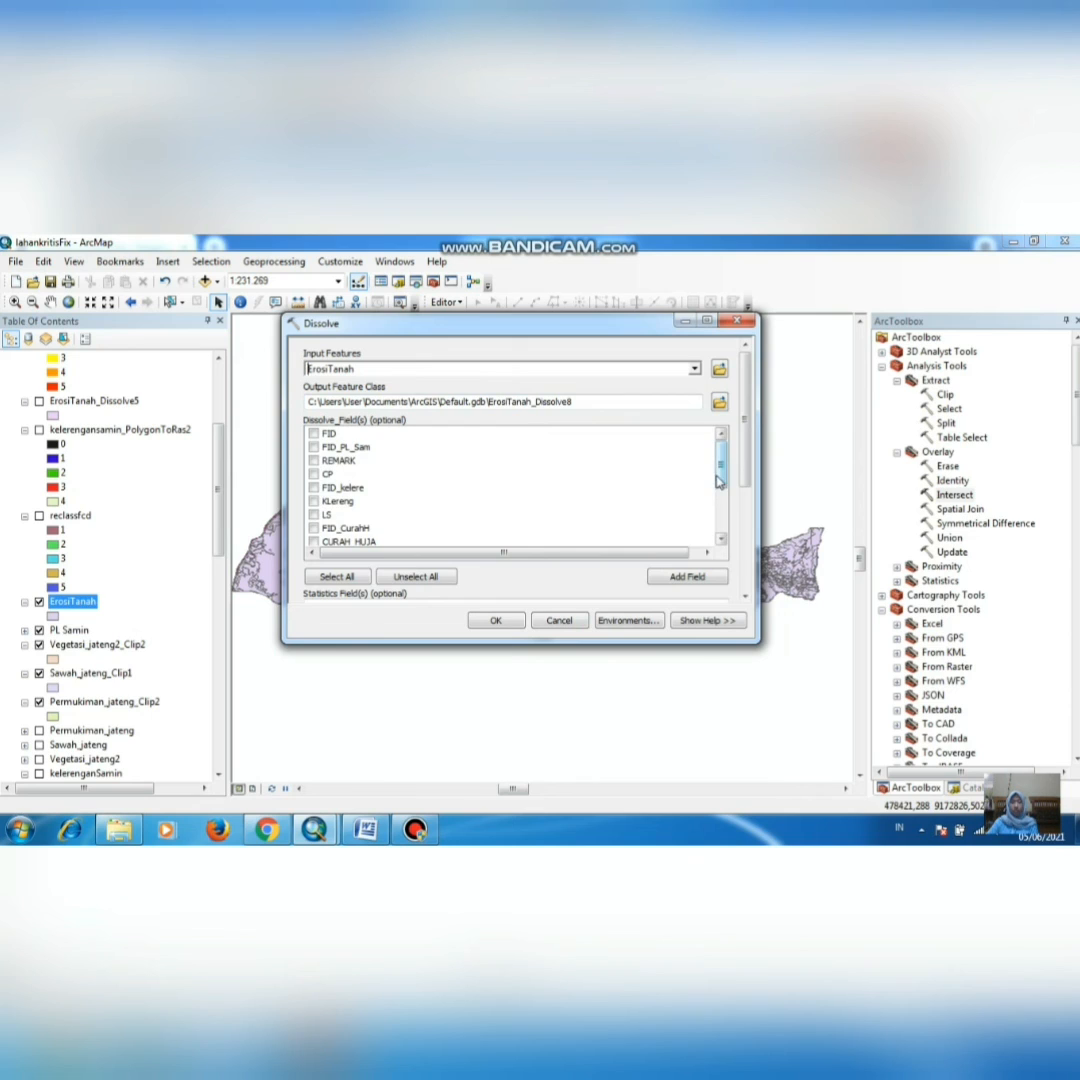
scroll(718, 481, down, 3)
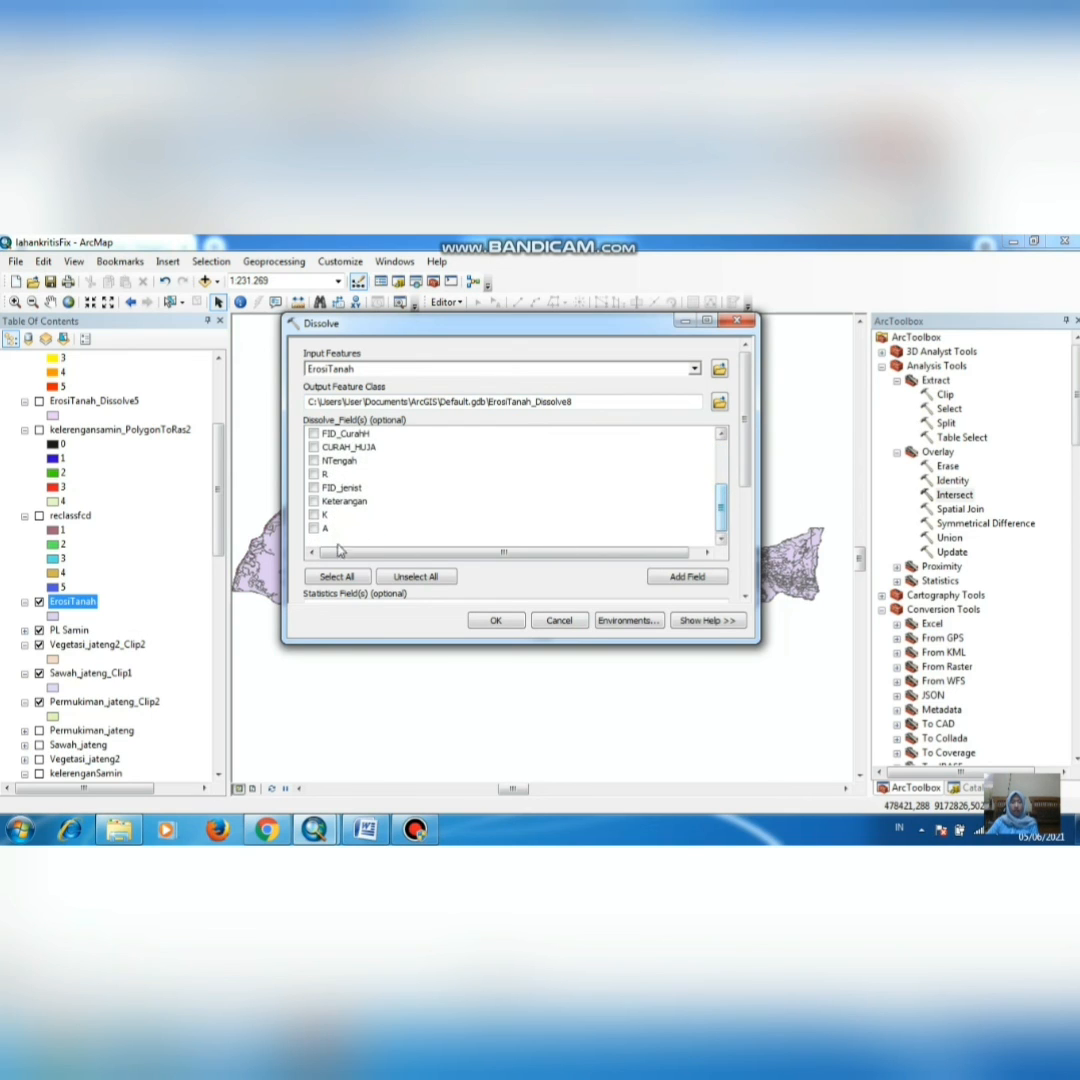
click(314, 528)
click(735, 326)
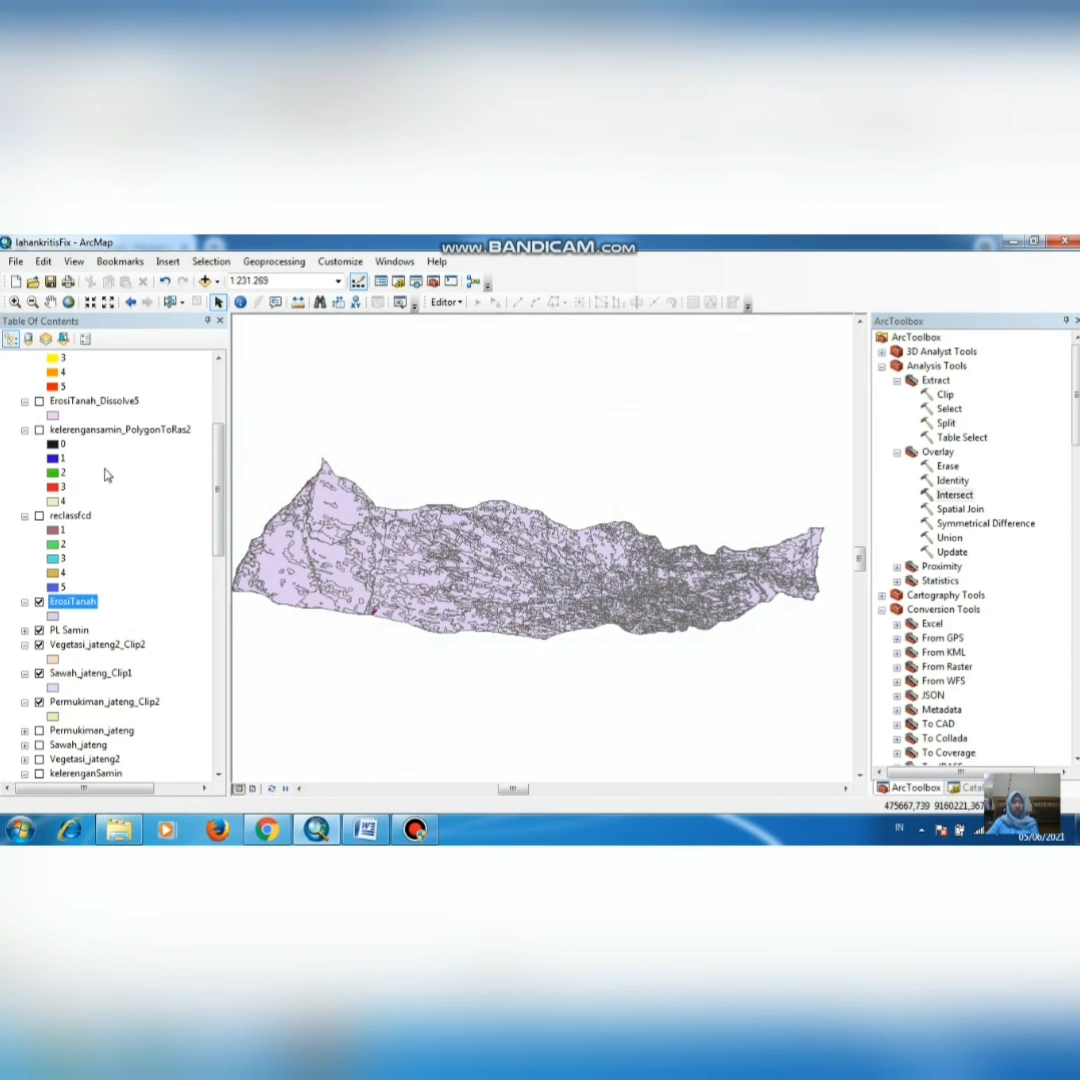
Step: Turn on the ErosiTanah_Dissolve5 layer and open its attribute table
scroll(105, 475, up, 4)
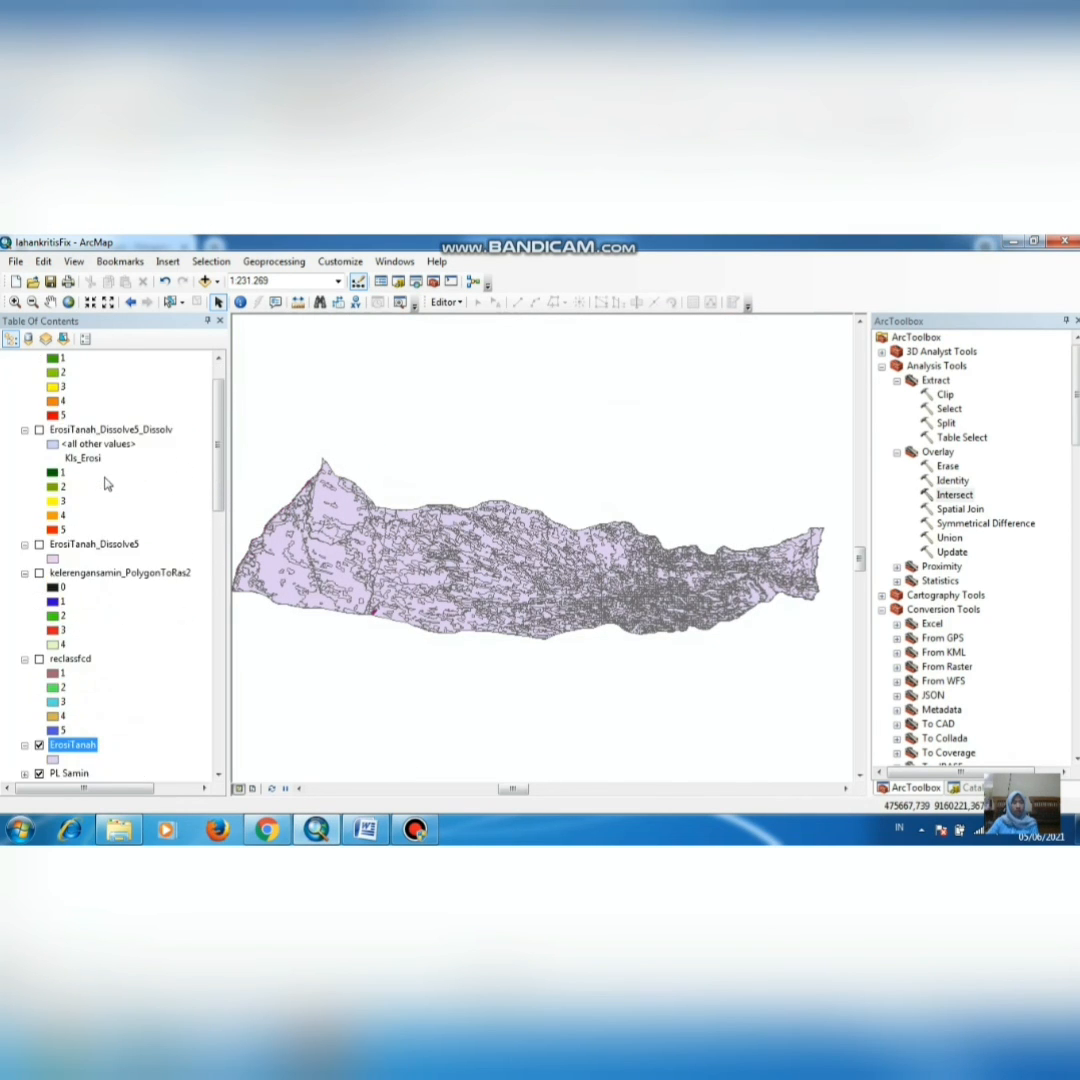
scroll(105, 490, up, 1)
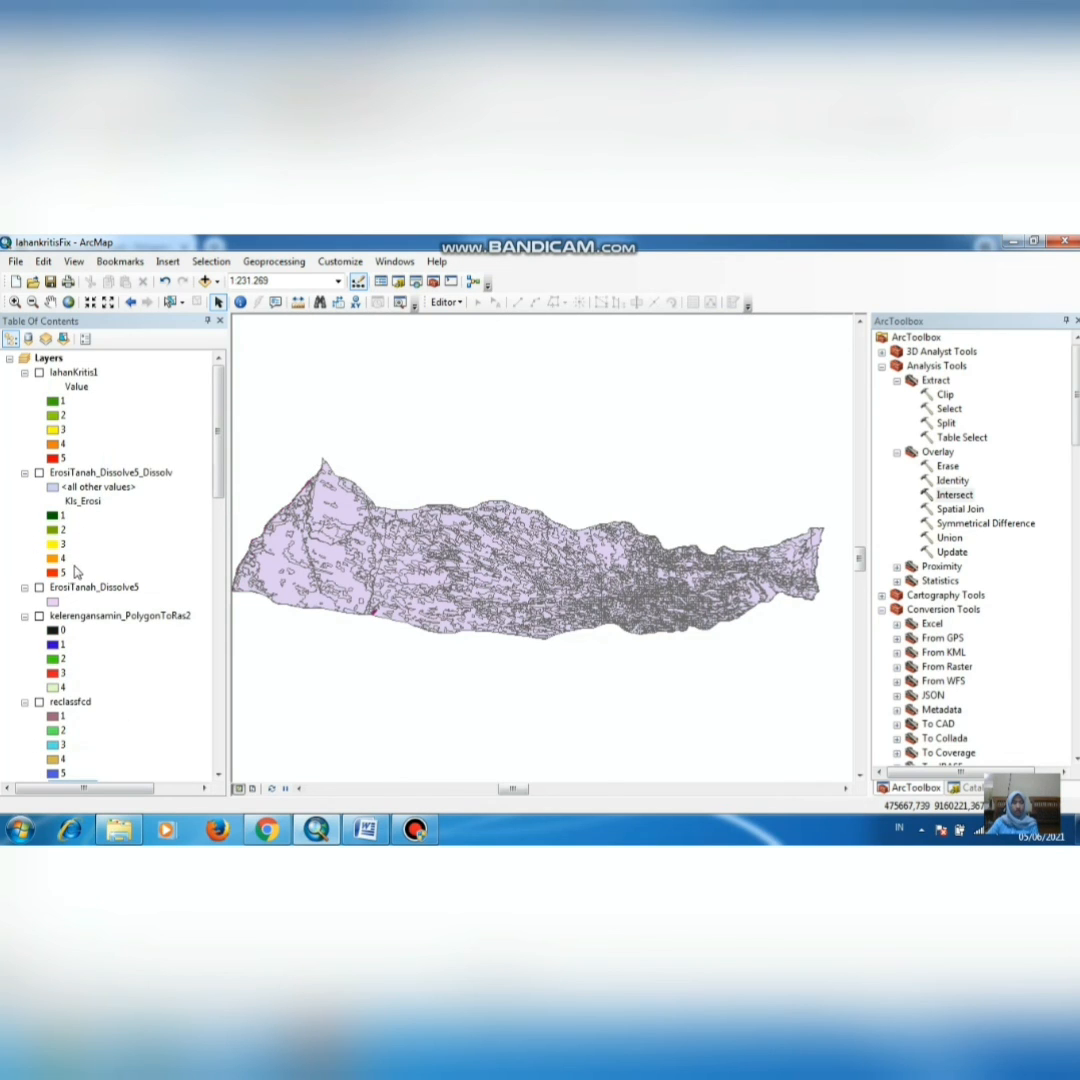
click(39, 588)
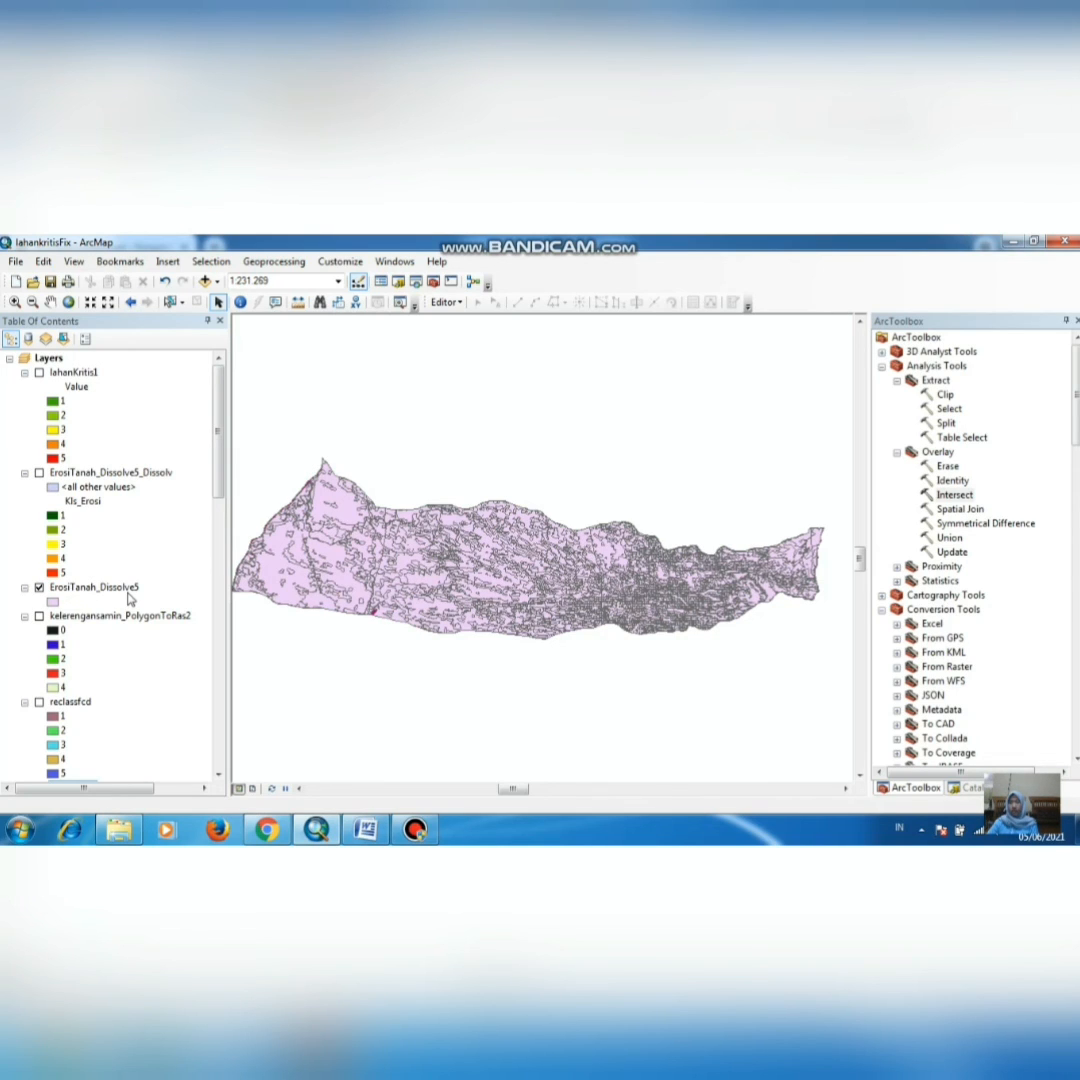
click(97, 588)
right_click(97, 592)
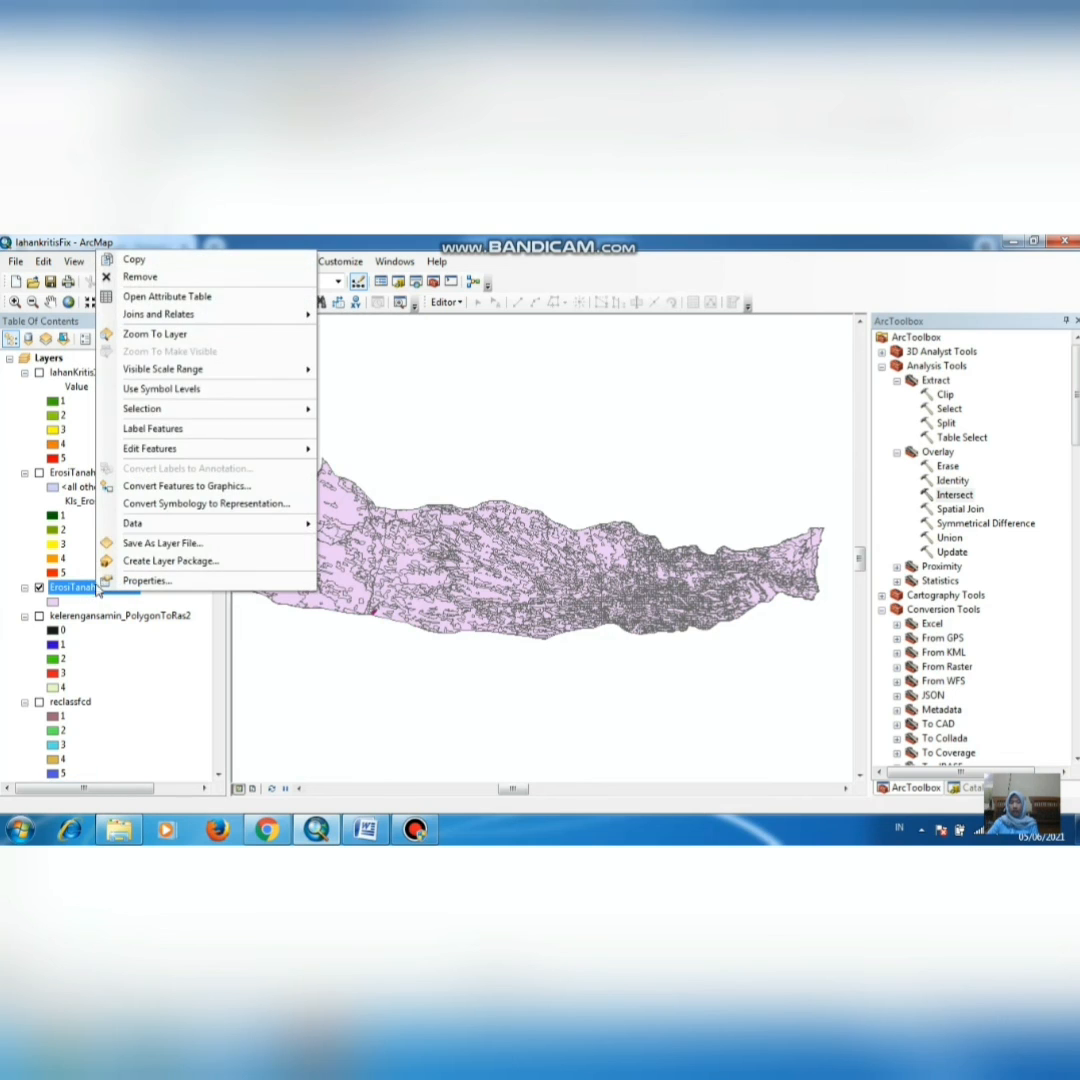
click(205, 298)
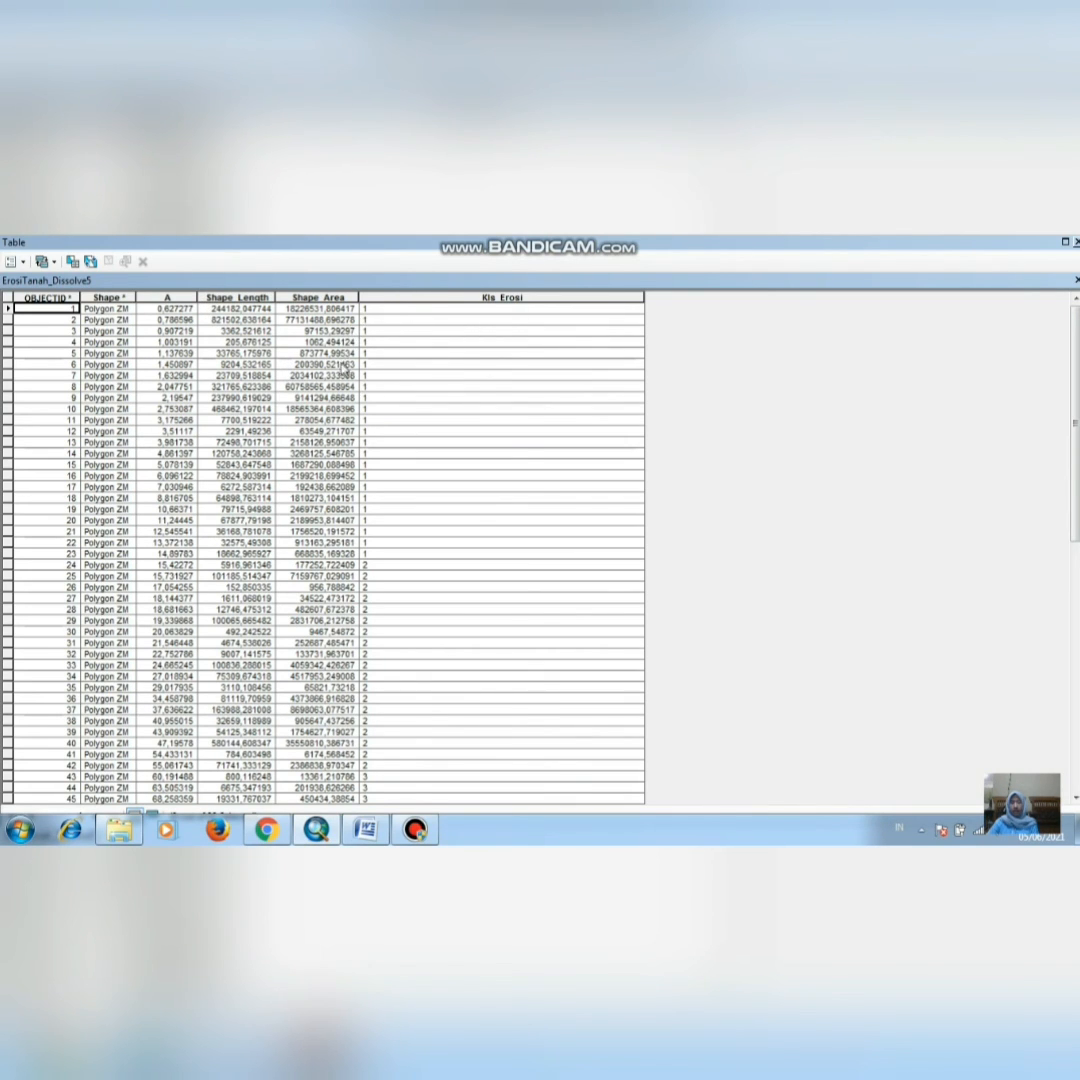
Step: Set up a new text field named KLSEROSI for the ErosiTanah_Dissolve5 table, and close the dialog without adding it
click(22, 266)
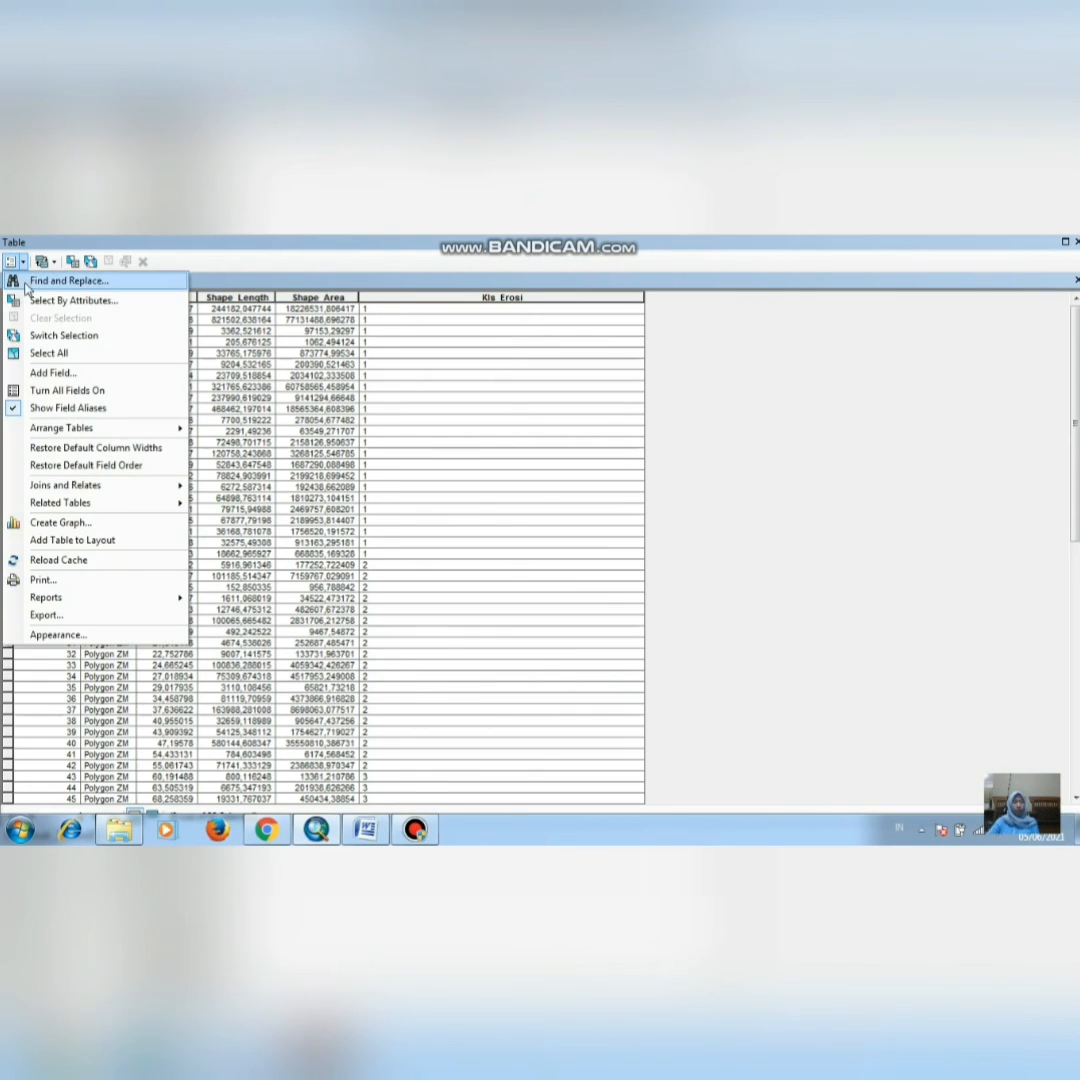
click(67, 373)
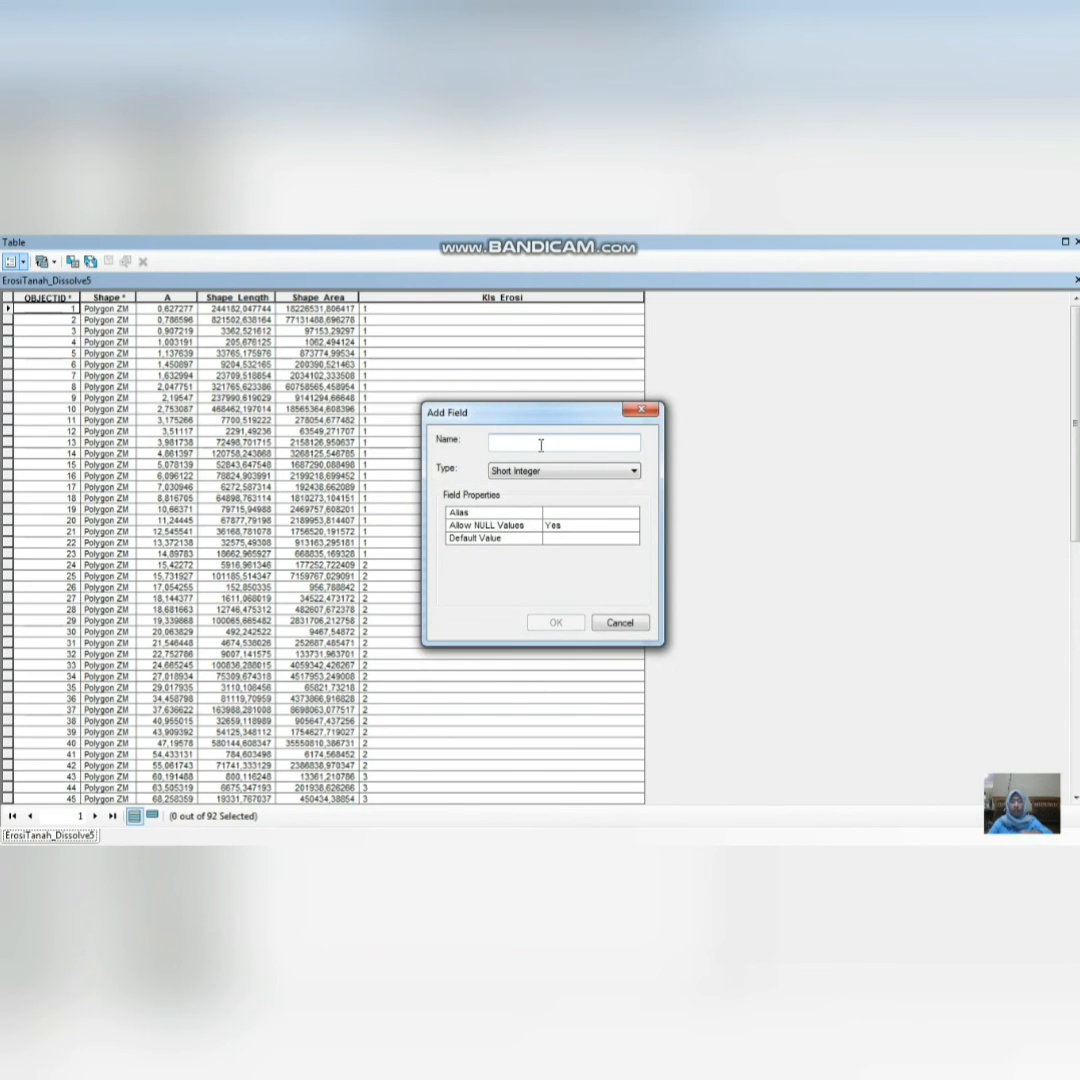
text(KLS)
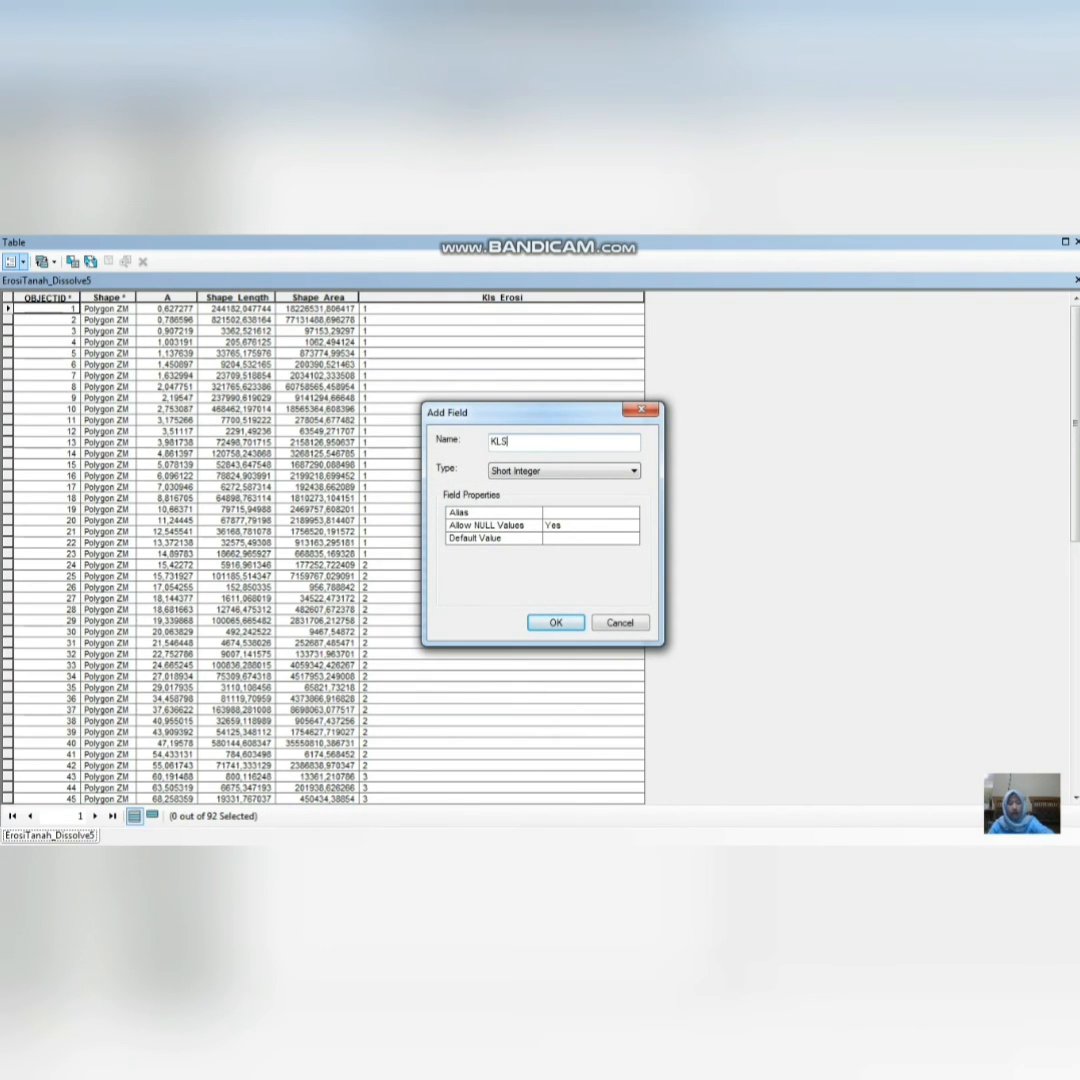
text(EROSI)
click(561, 477)
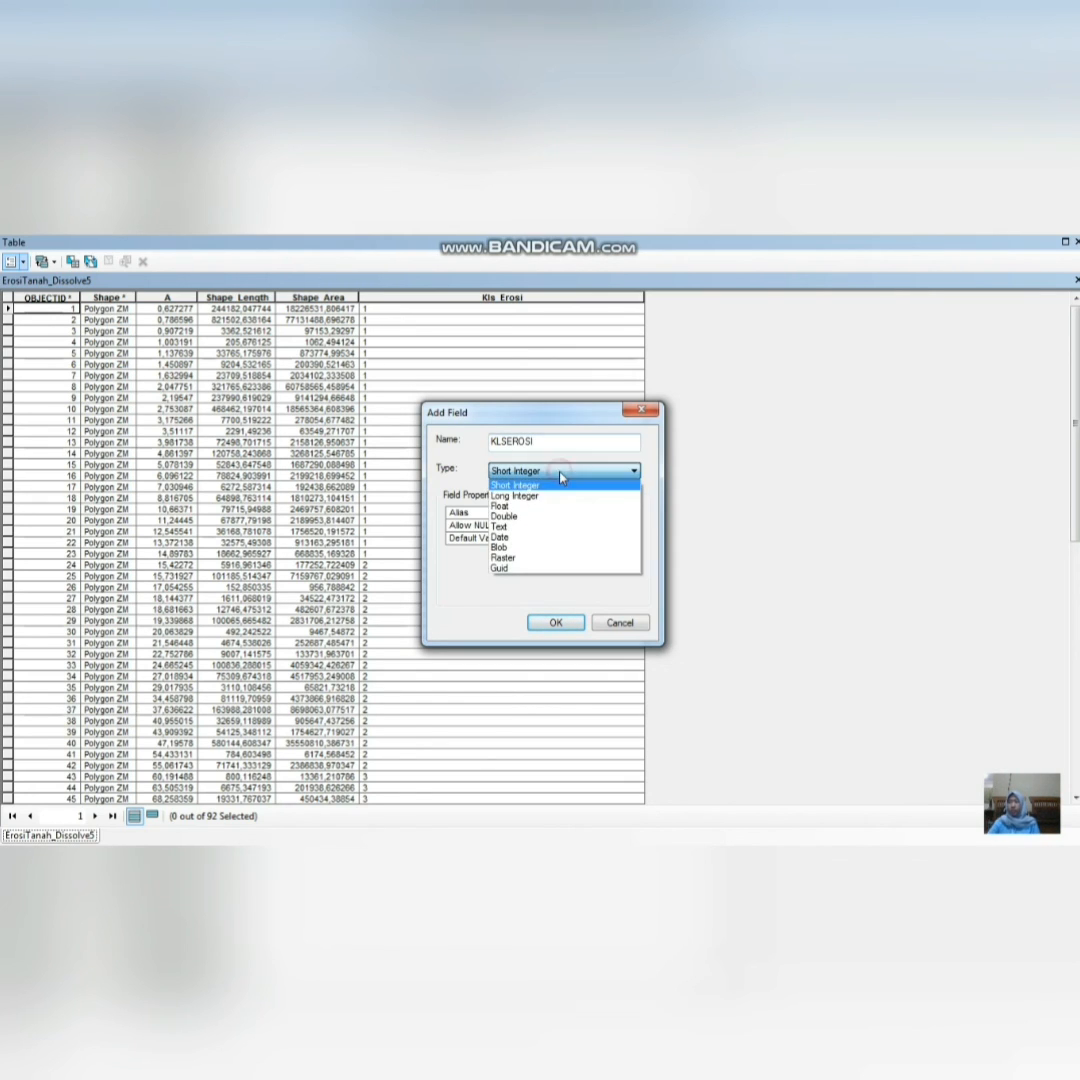
click(526, 527)
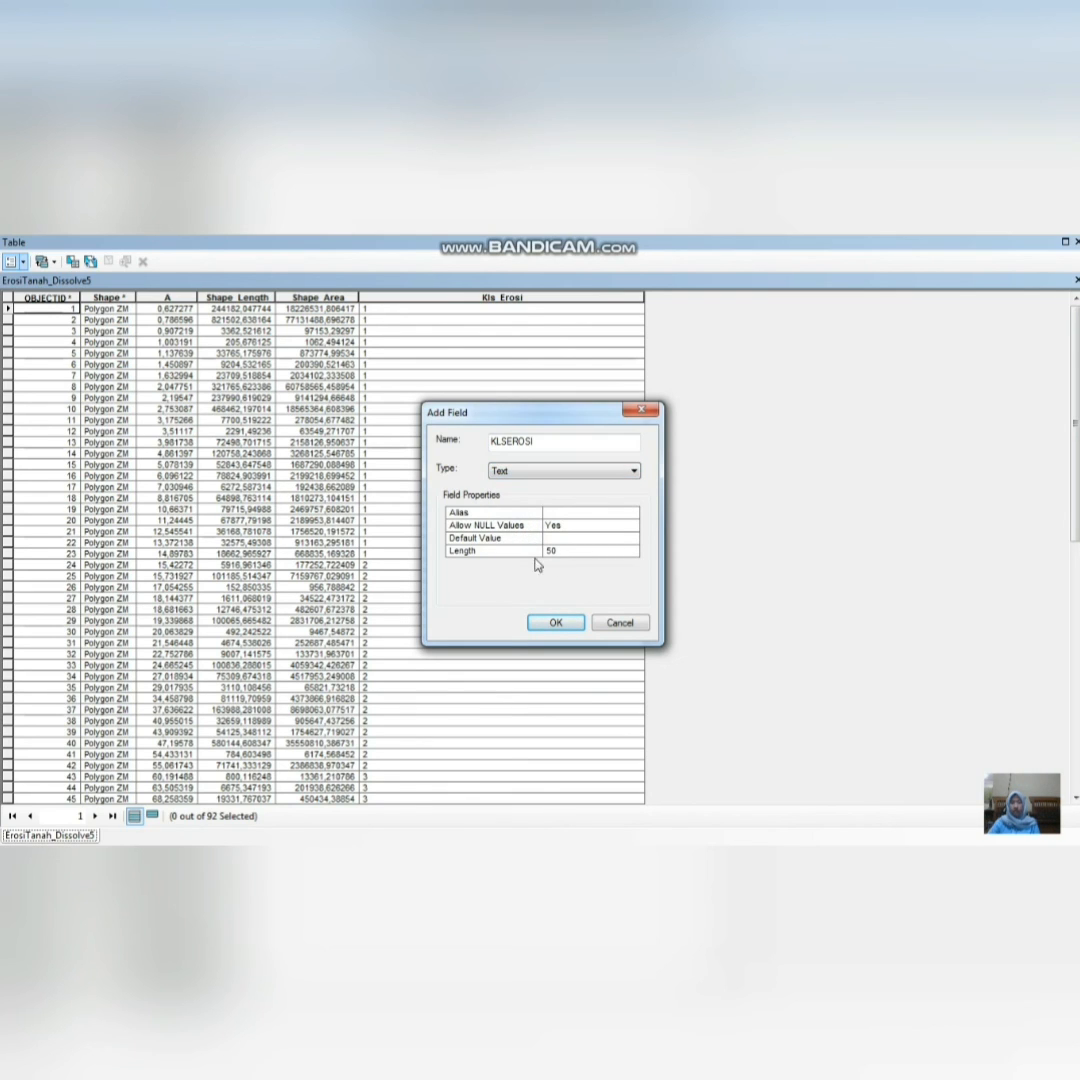
click(640, 411)
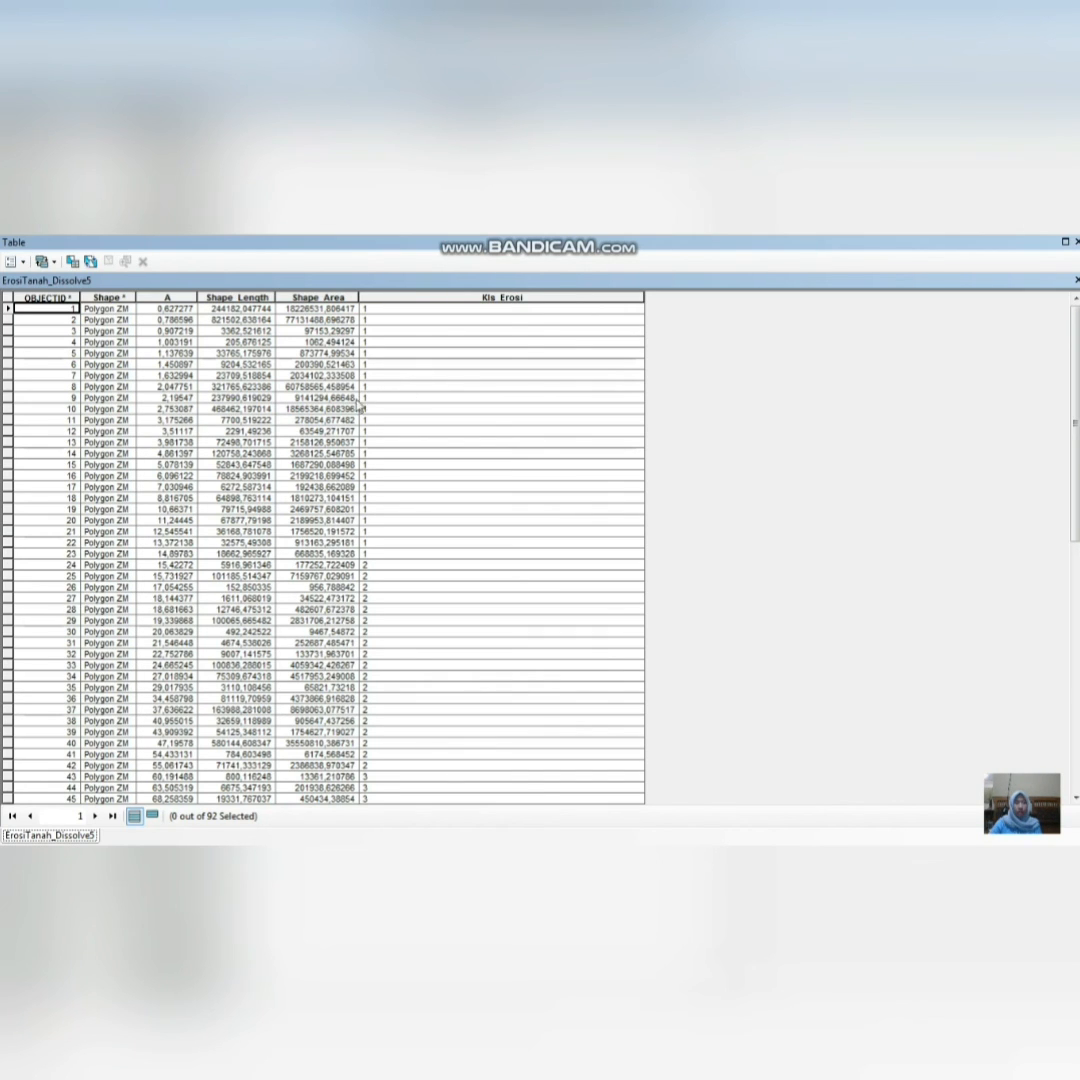
Step: Select rows 1 to 23, enter "1" as the Kls_Erosi Field Calculator expression, close the calculator without running it, and clear the selection
click(10, 311)
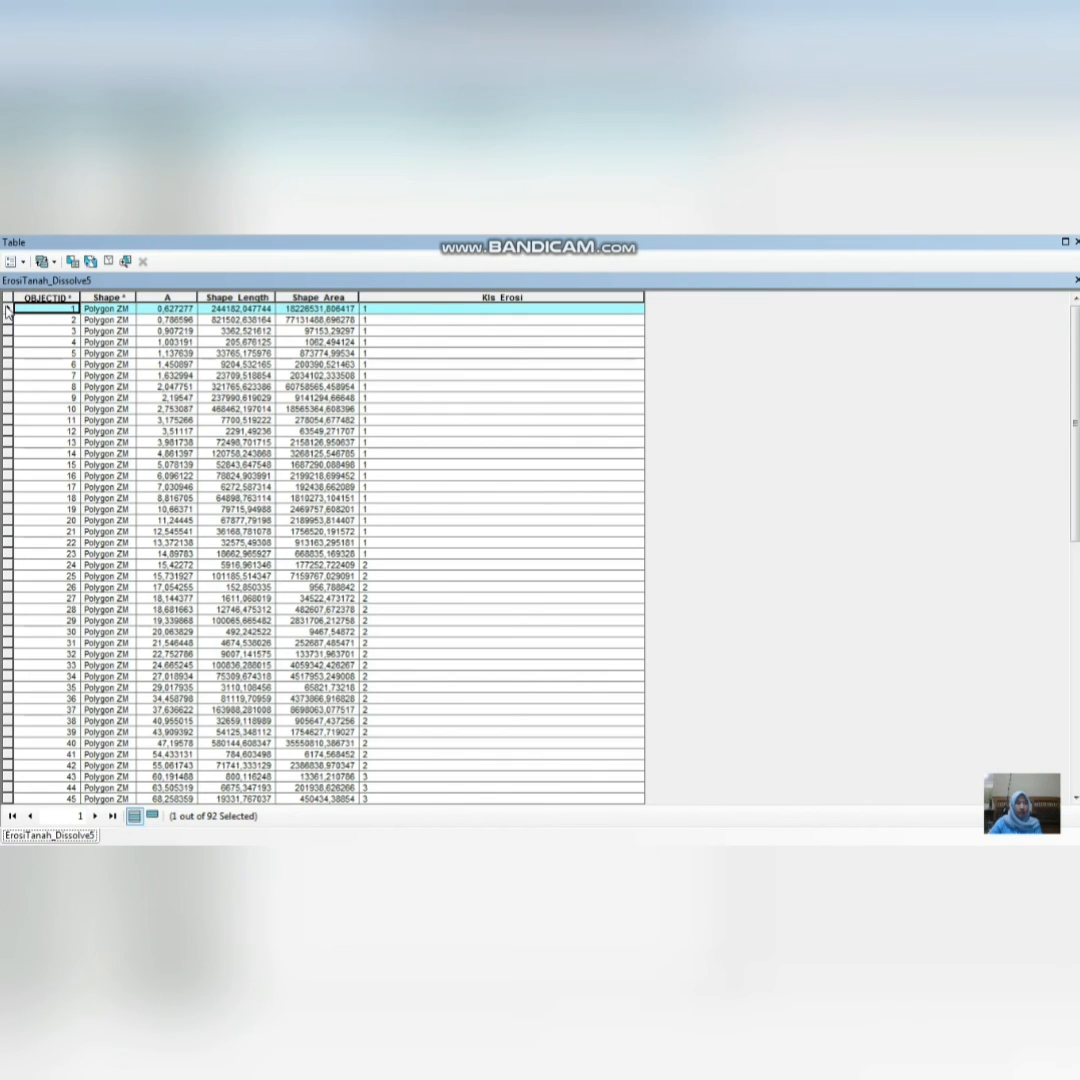
drag(8, 312, 48, 556)
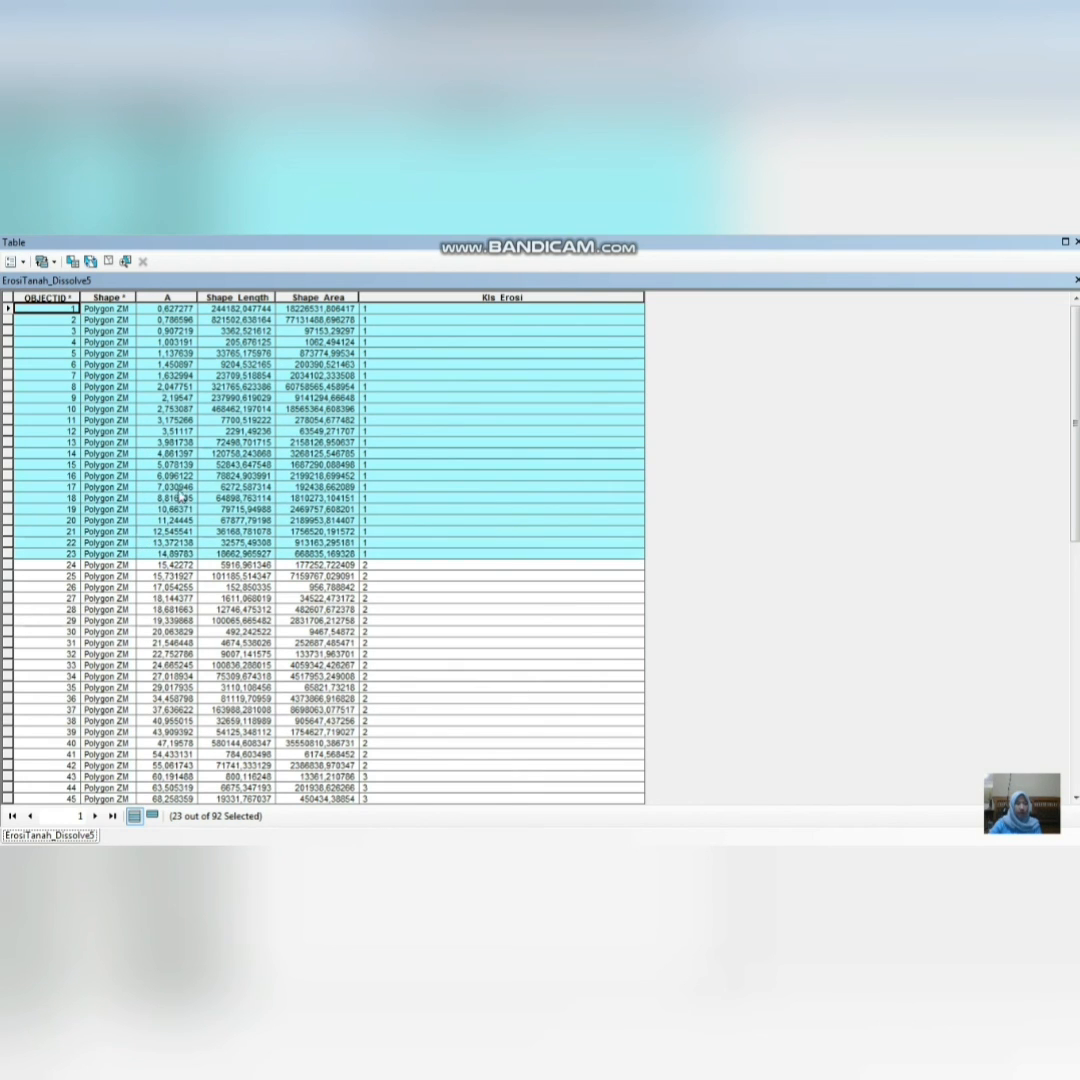
right_click(513, 298)
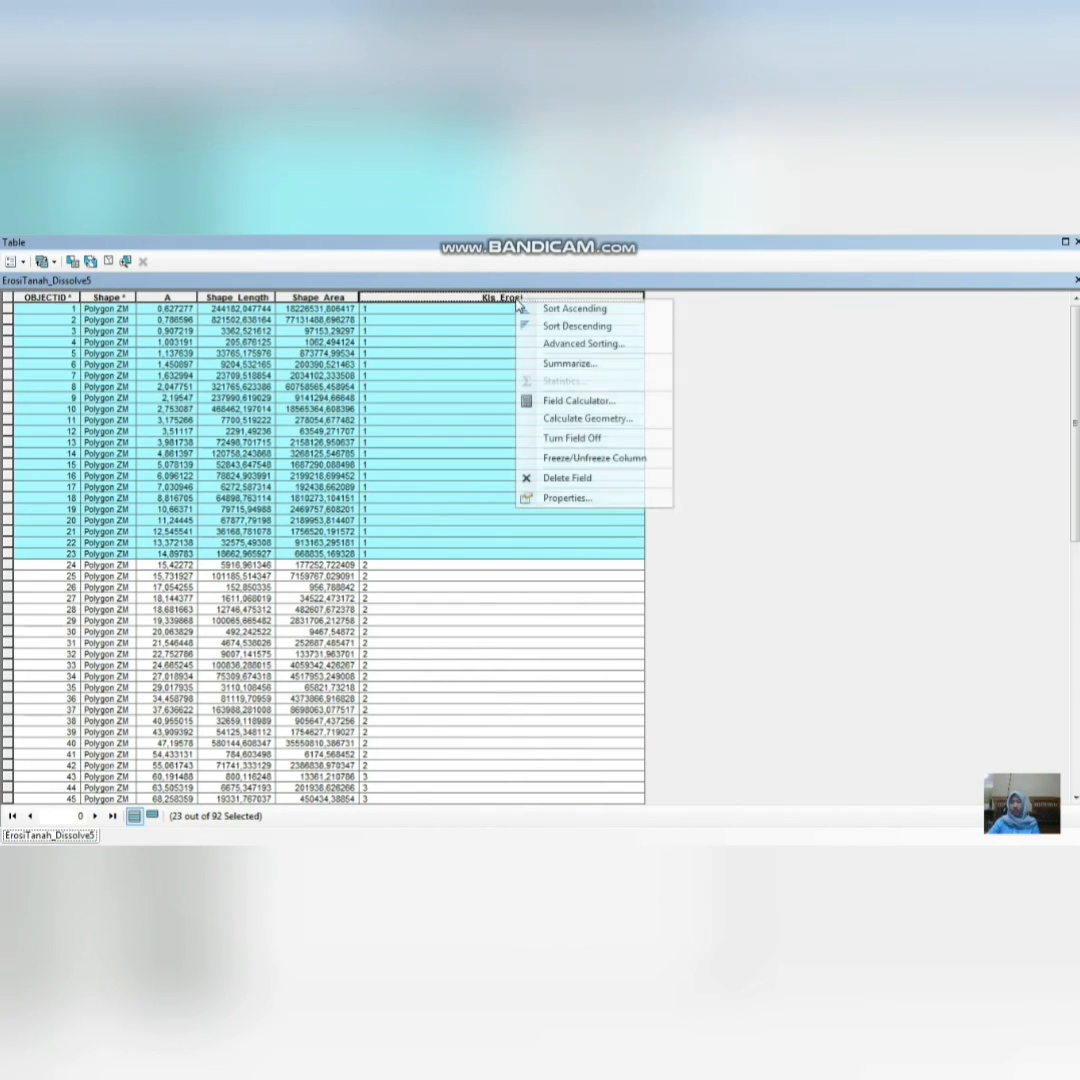
click(558, 401)
click(506, 565)
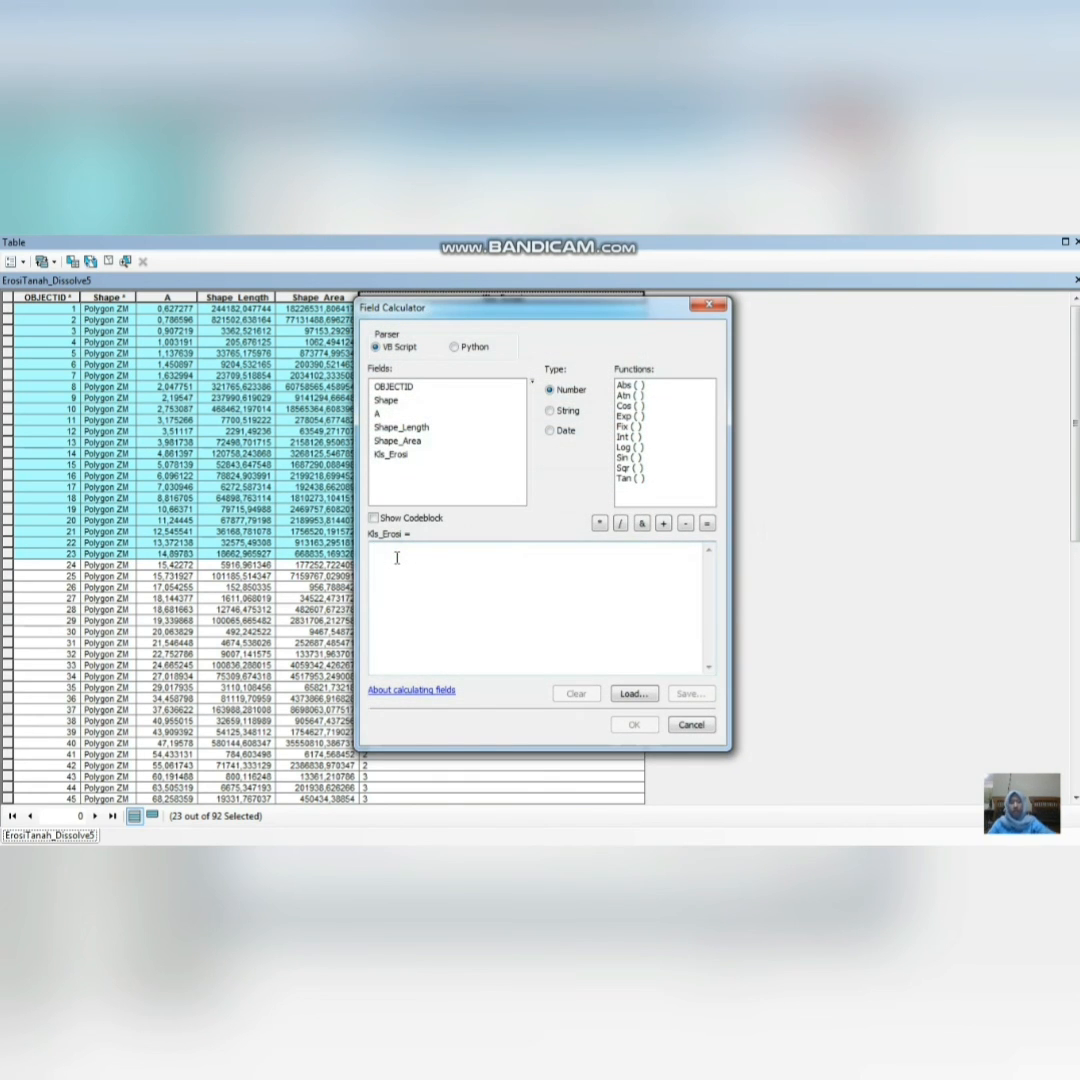
text("1)
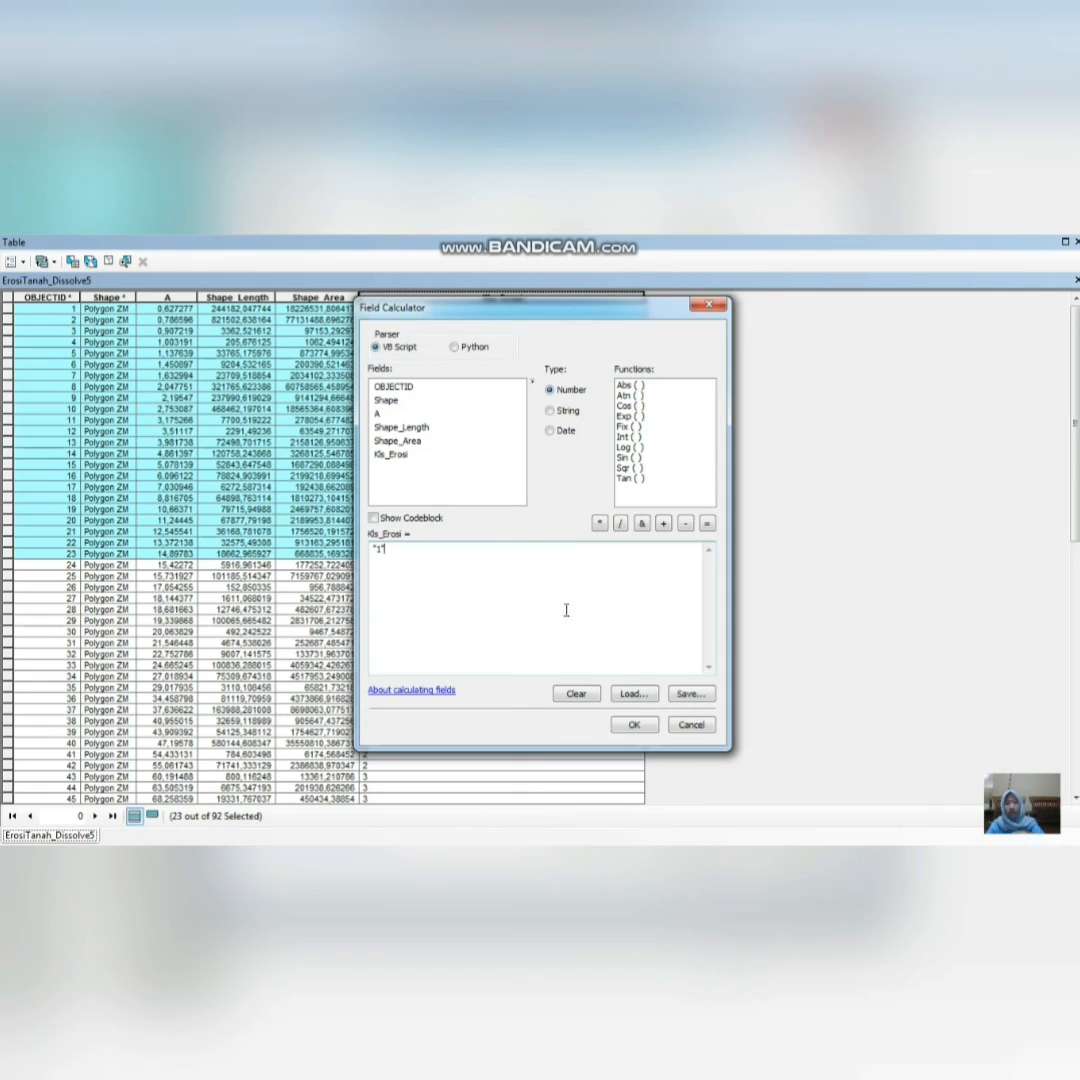
click(698, 310)
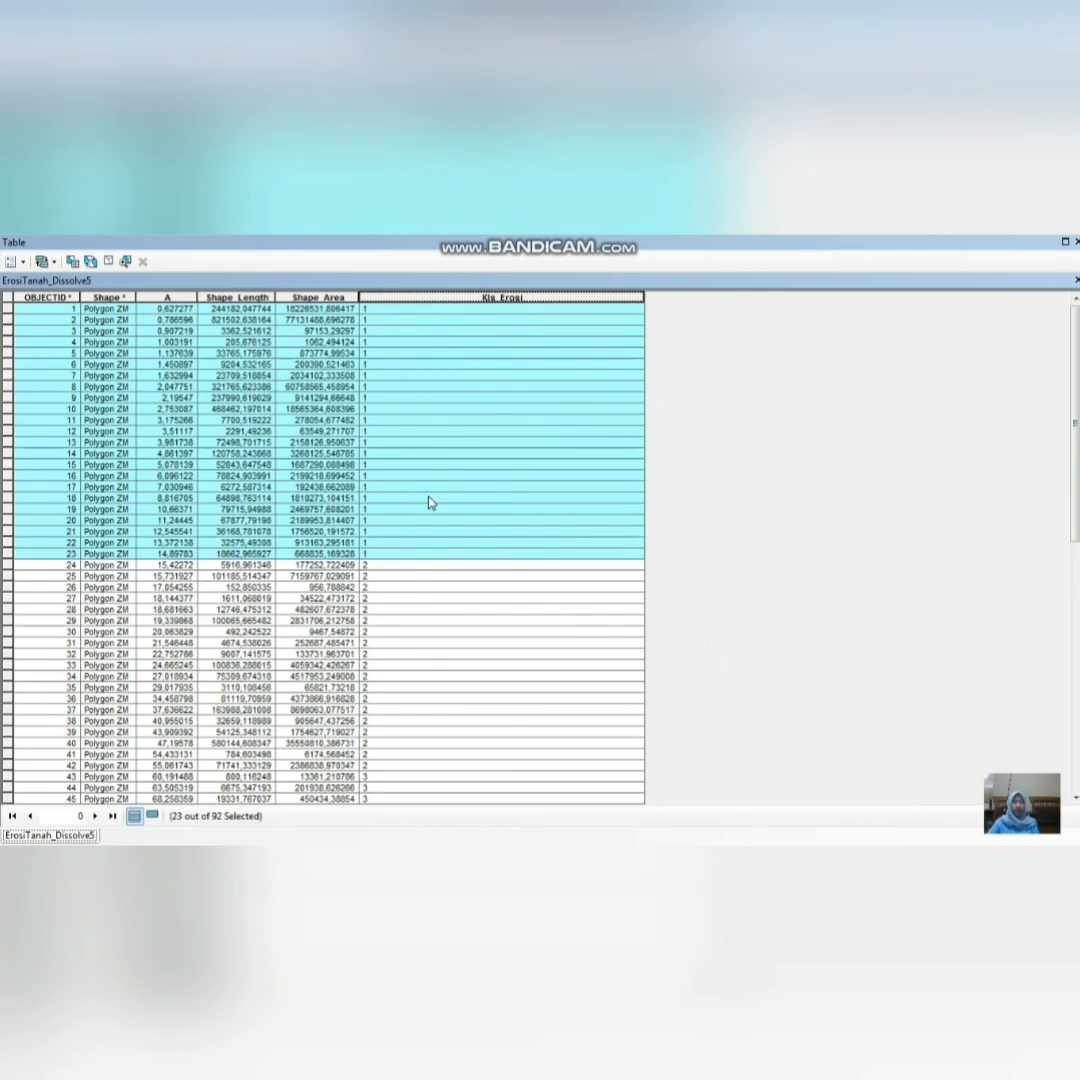
click(74, 587)
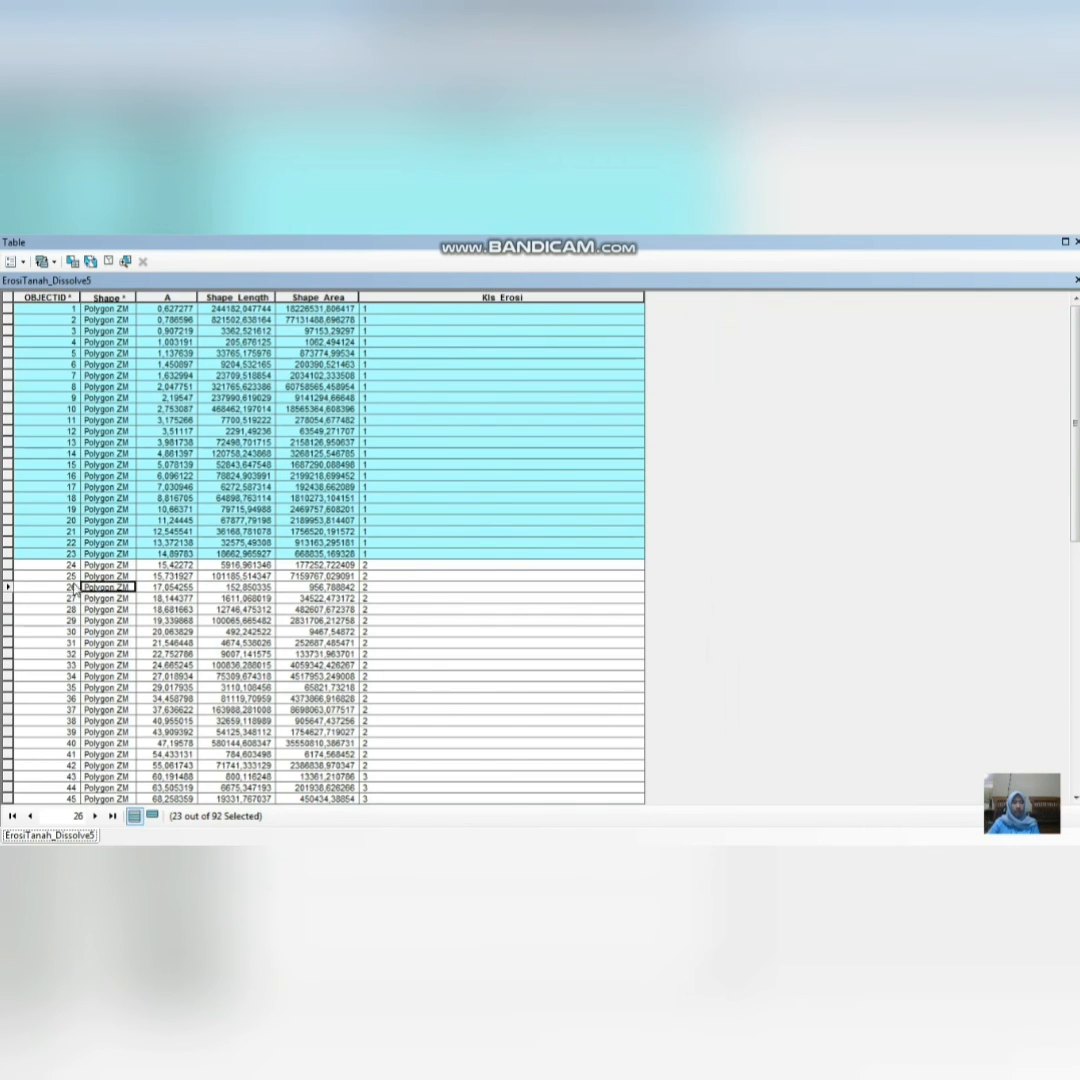
click(108, 261)
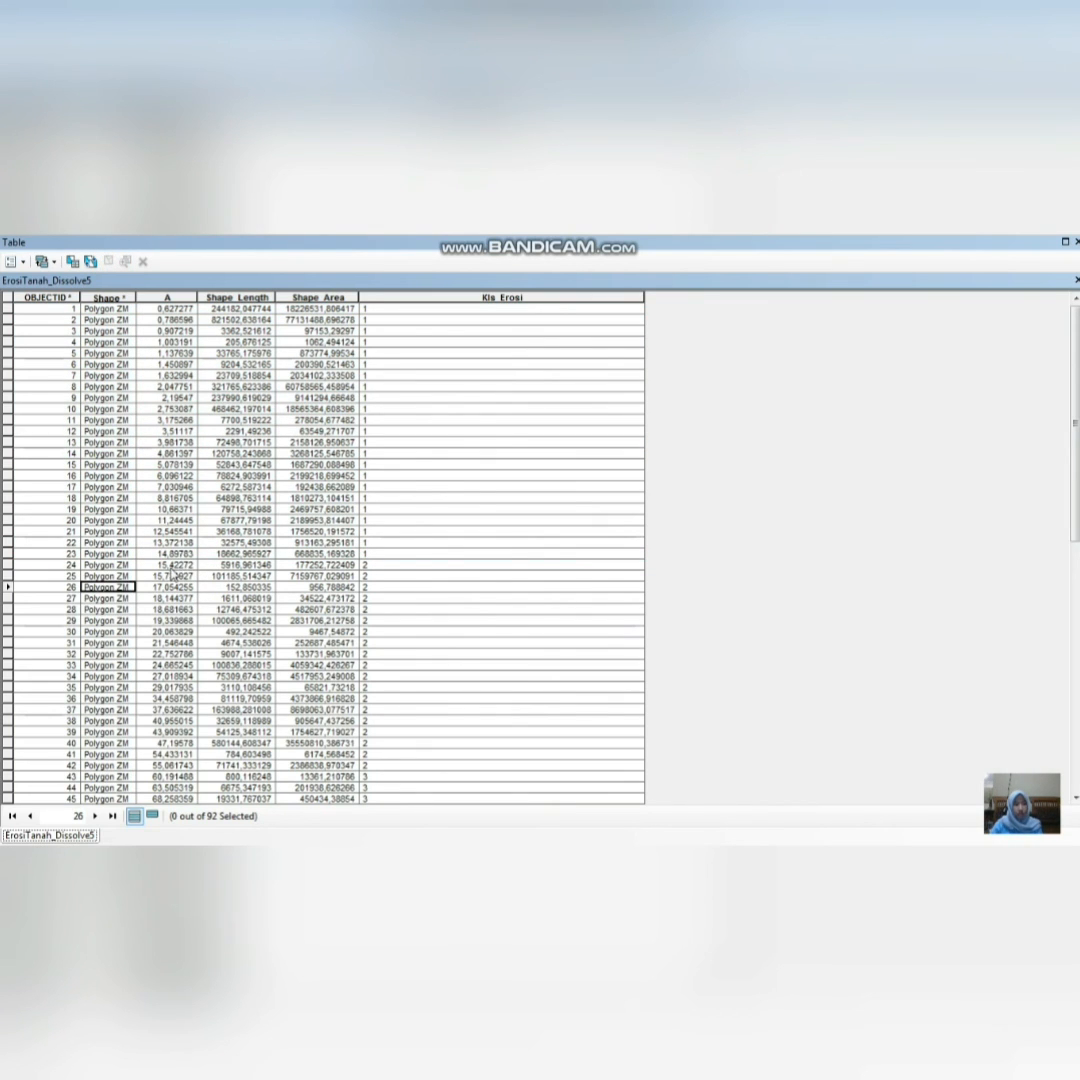
Step: Examine the A values at the boundaries between the Kls_Erosi classes down to the last row, and close the table
click(172, 566)
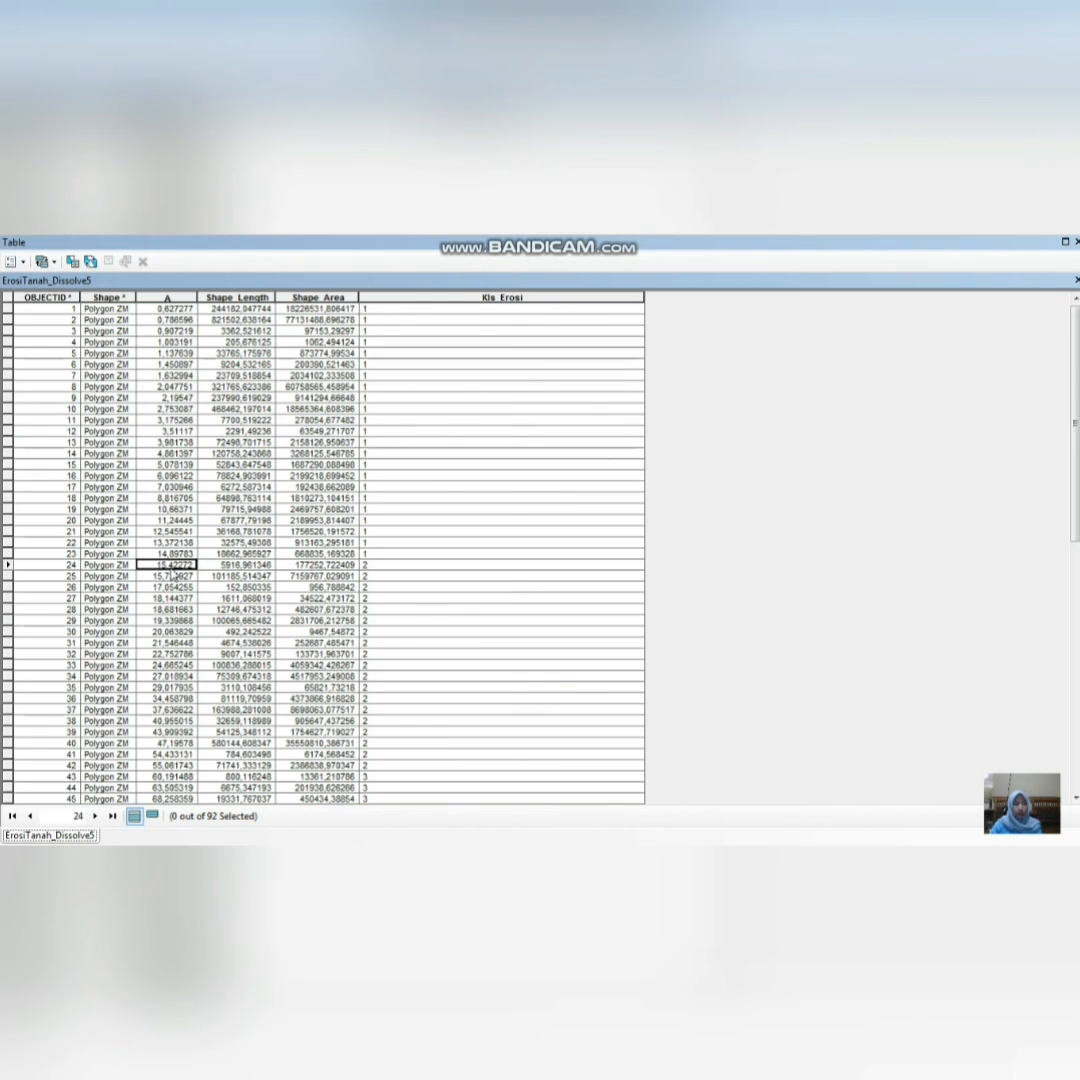
scroll(419, 589, down, 3)
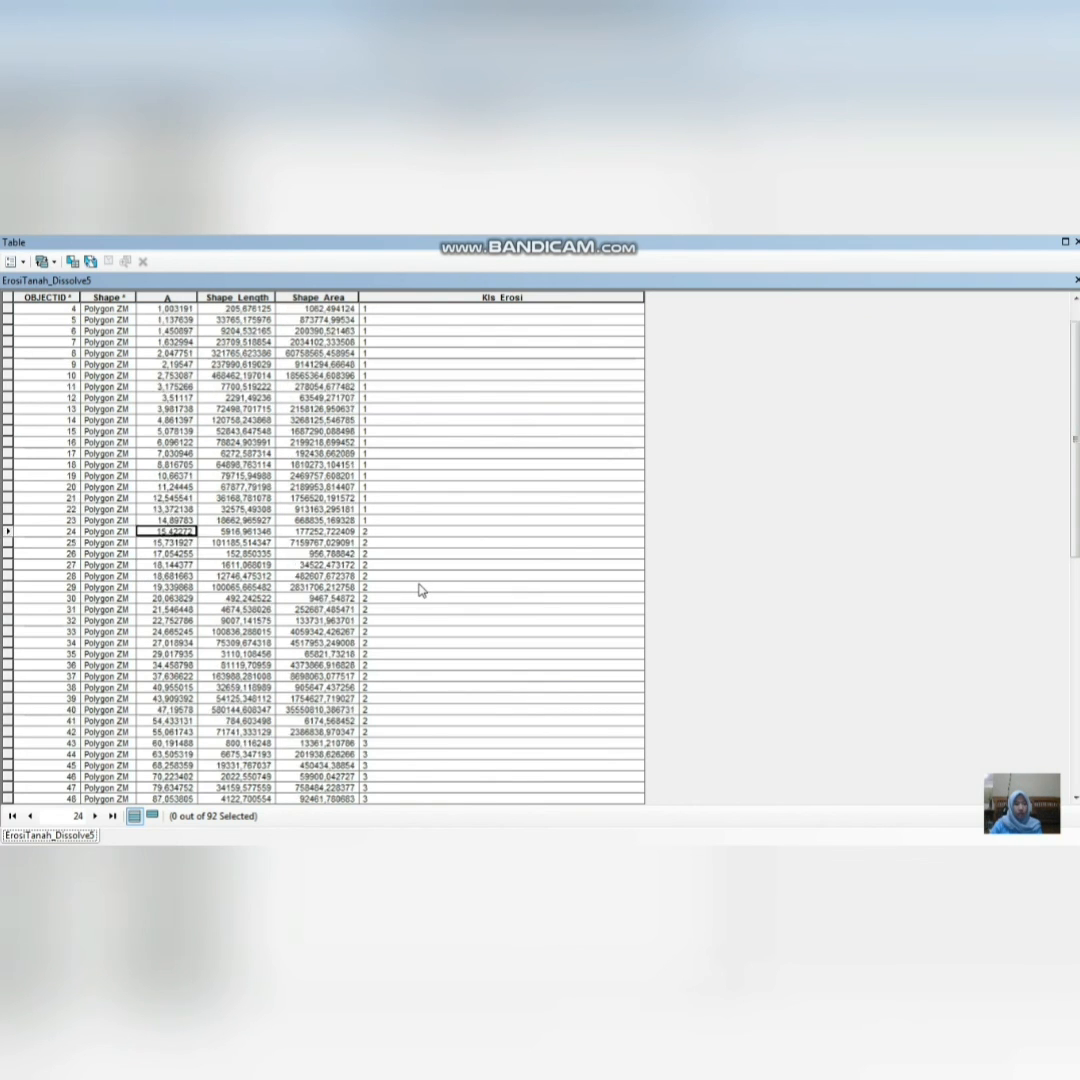
scroll(419, 589, down, 3)
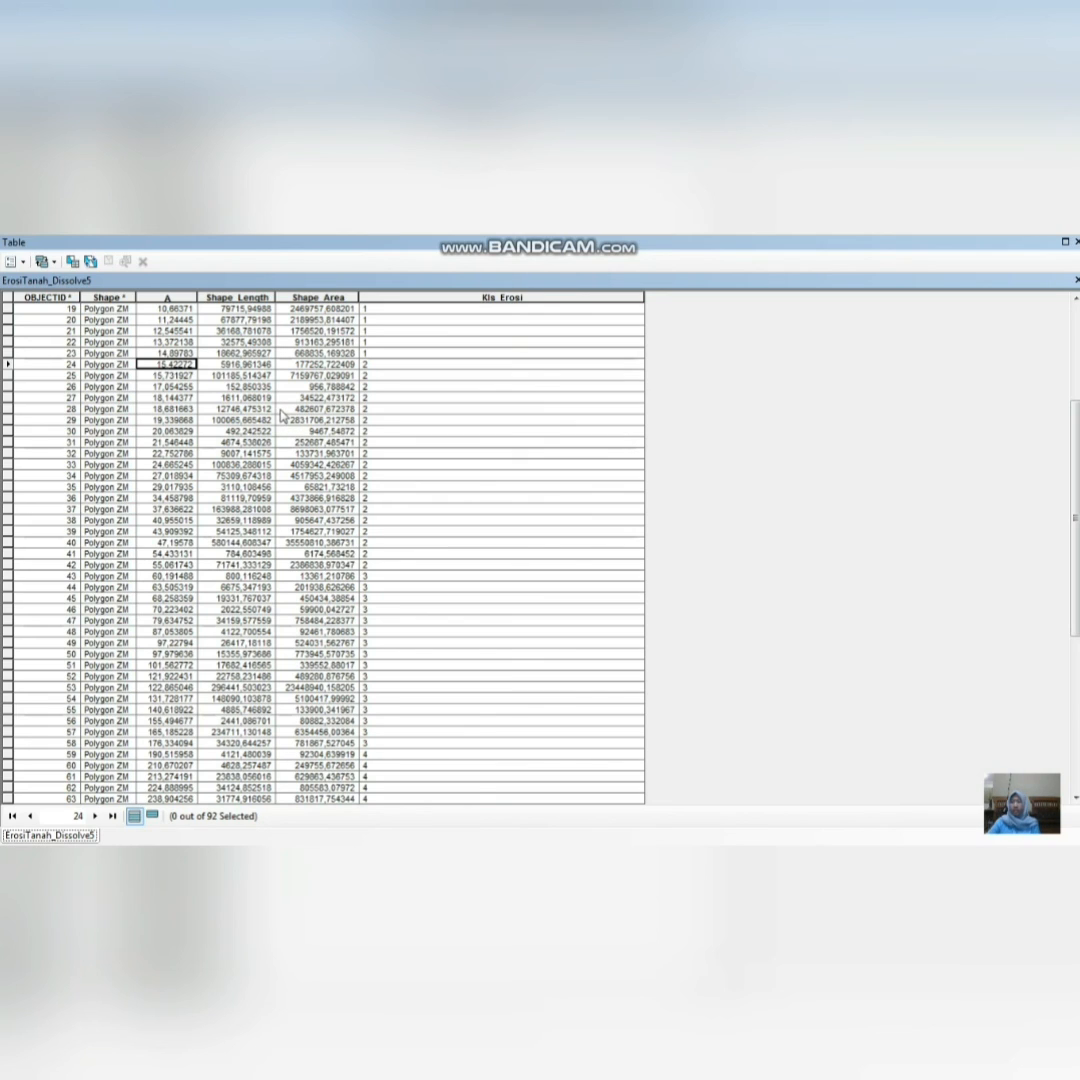
click(327, 566)
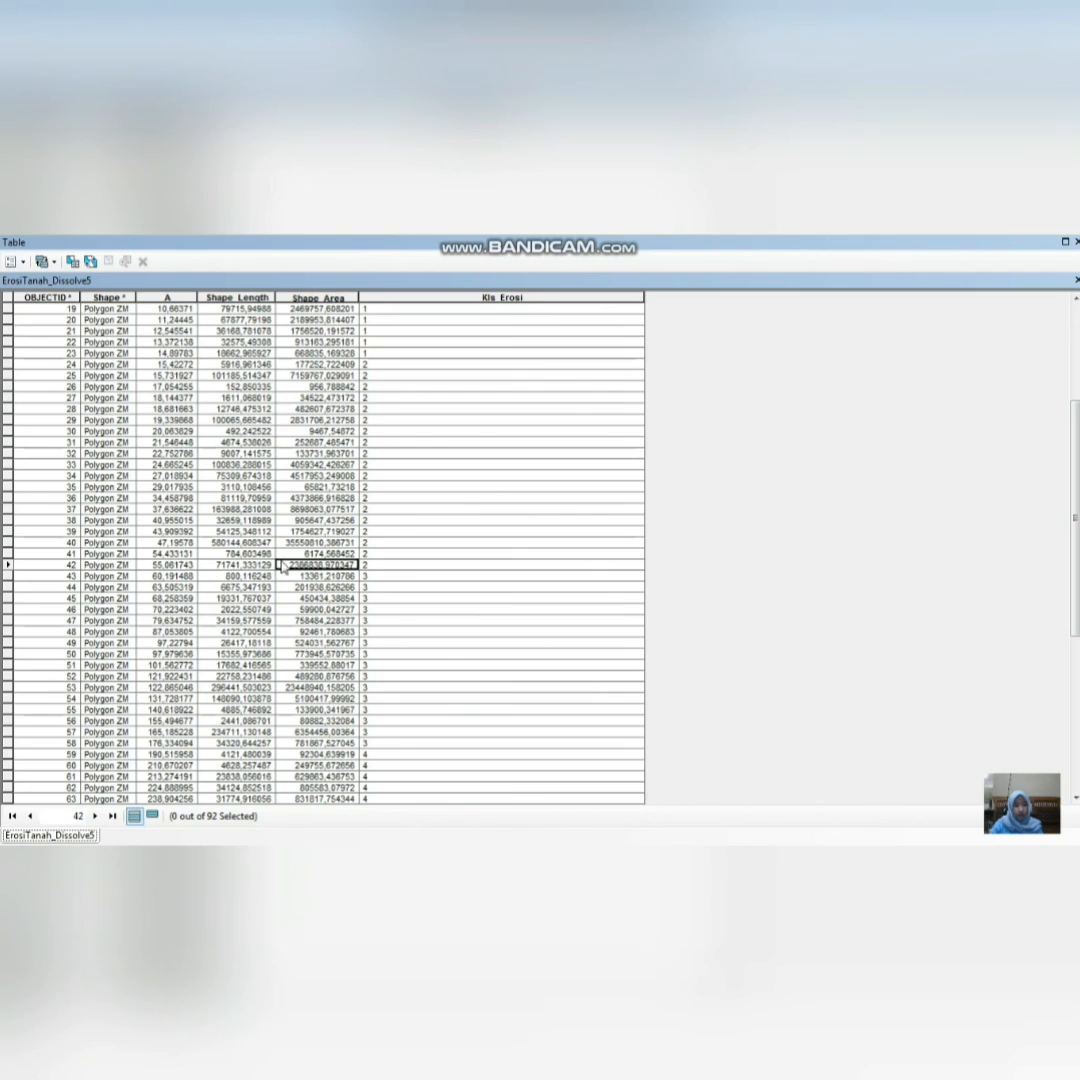
click(175, 566)
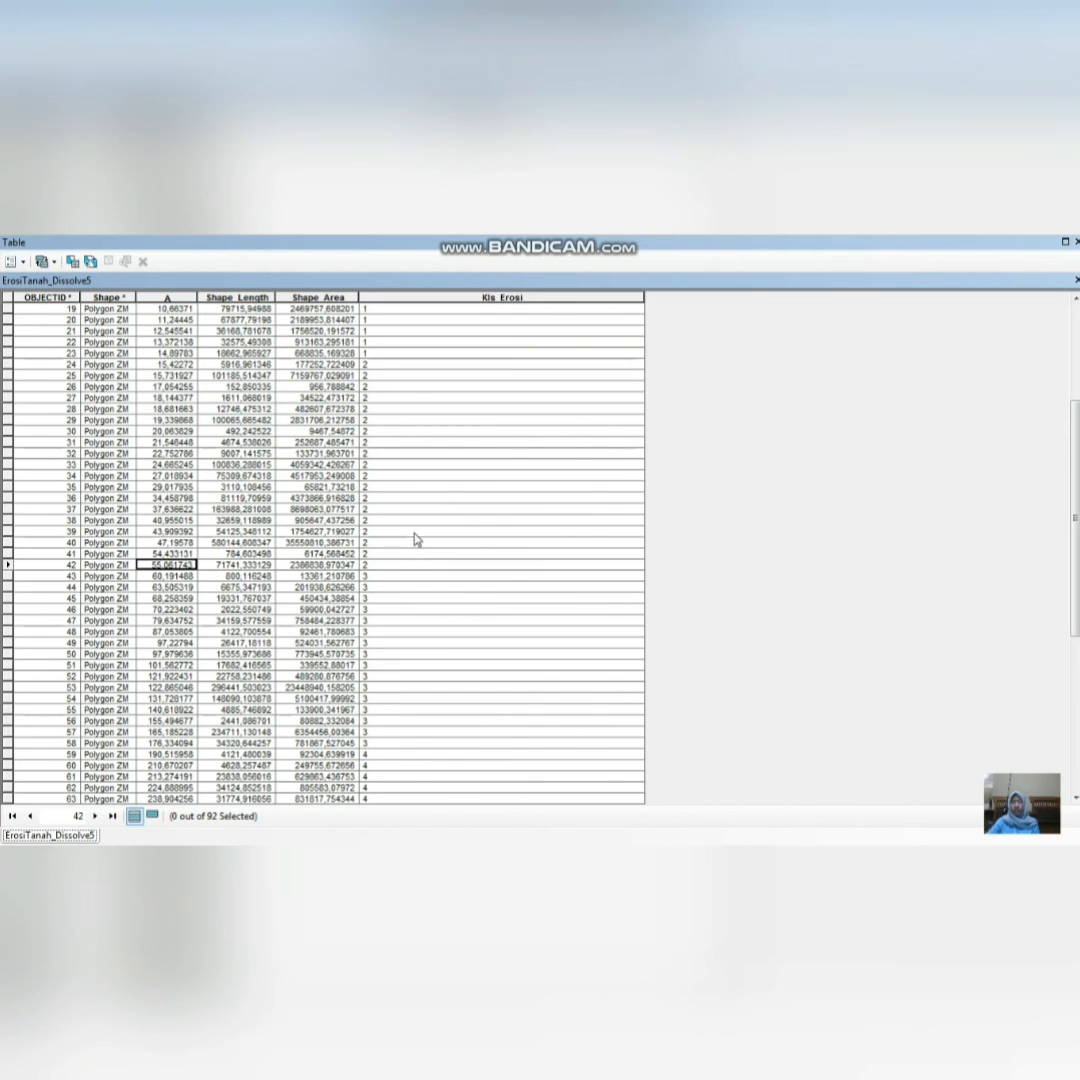
scroll(287, 614, down, 6)
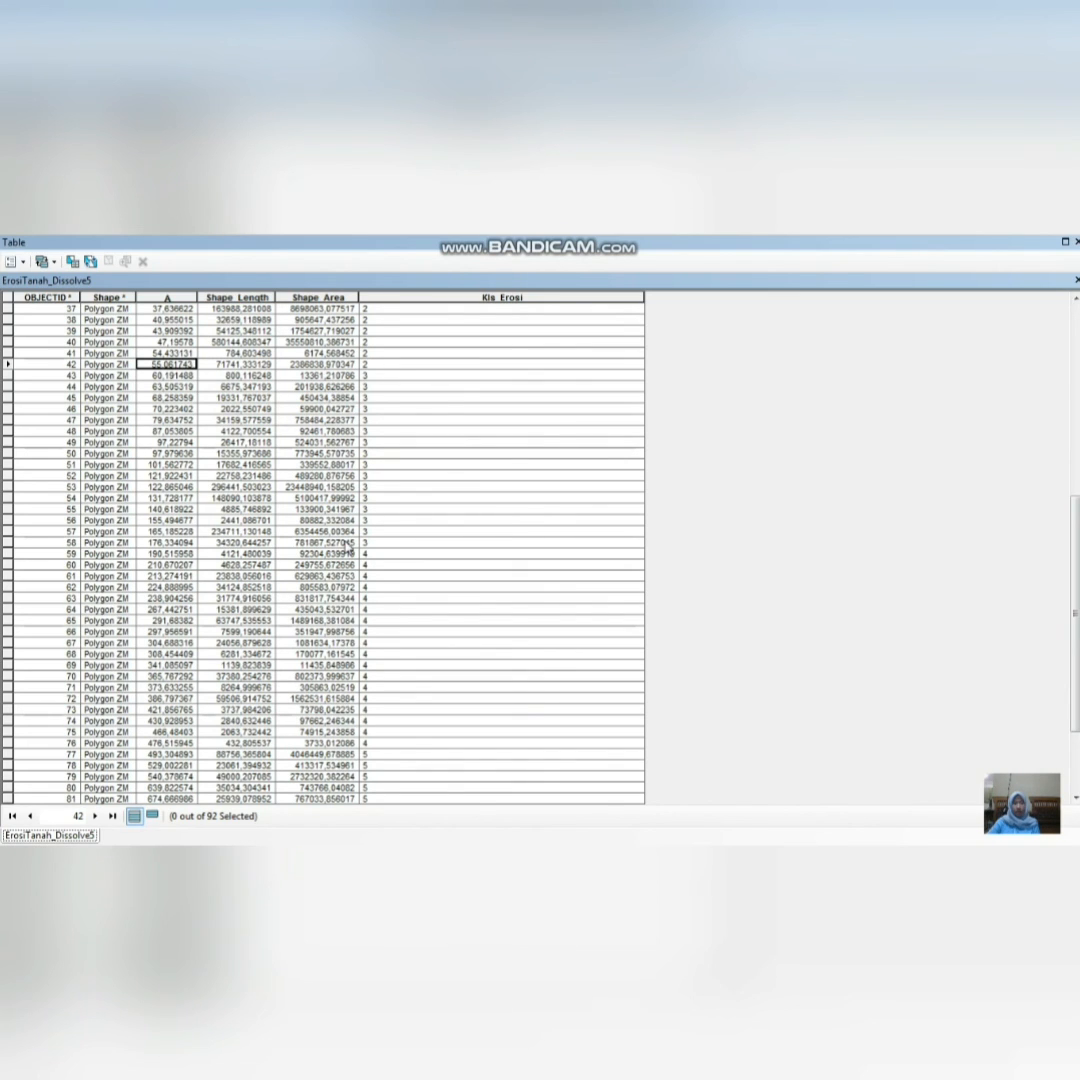
click(348, 543)
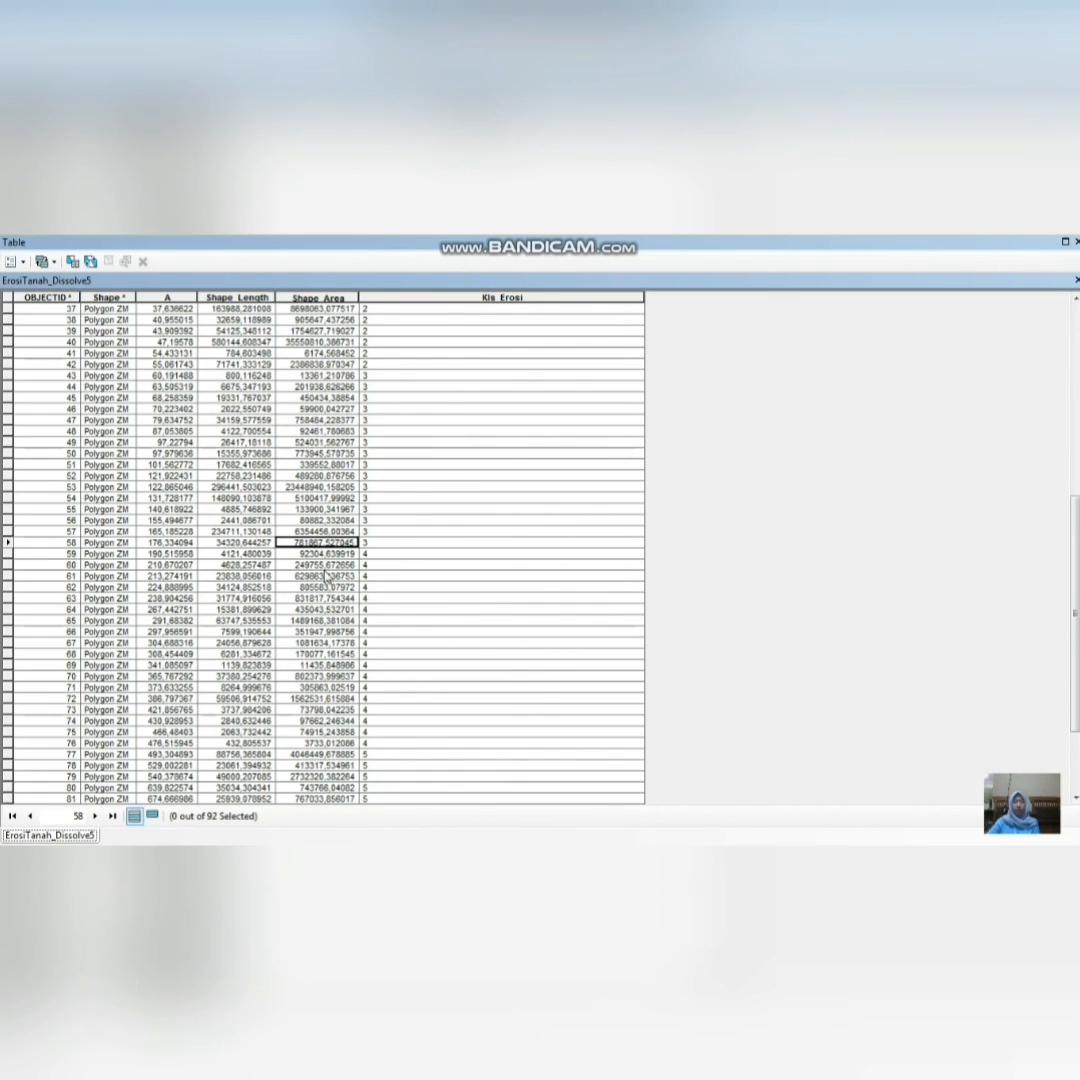
scroll(338, 570, down, 1)
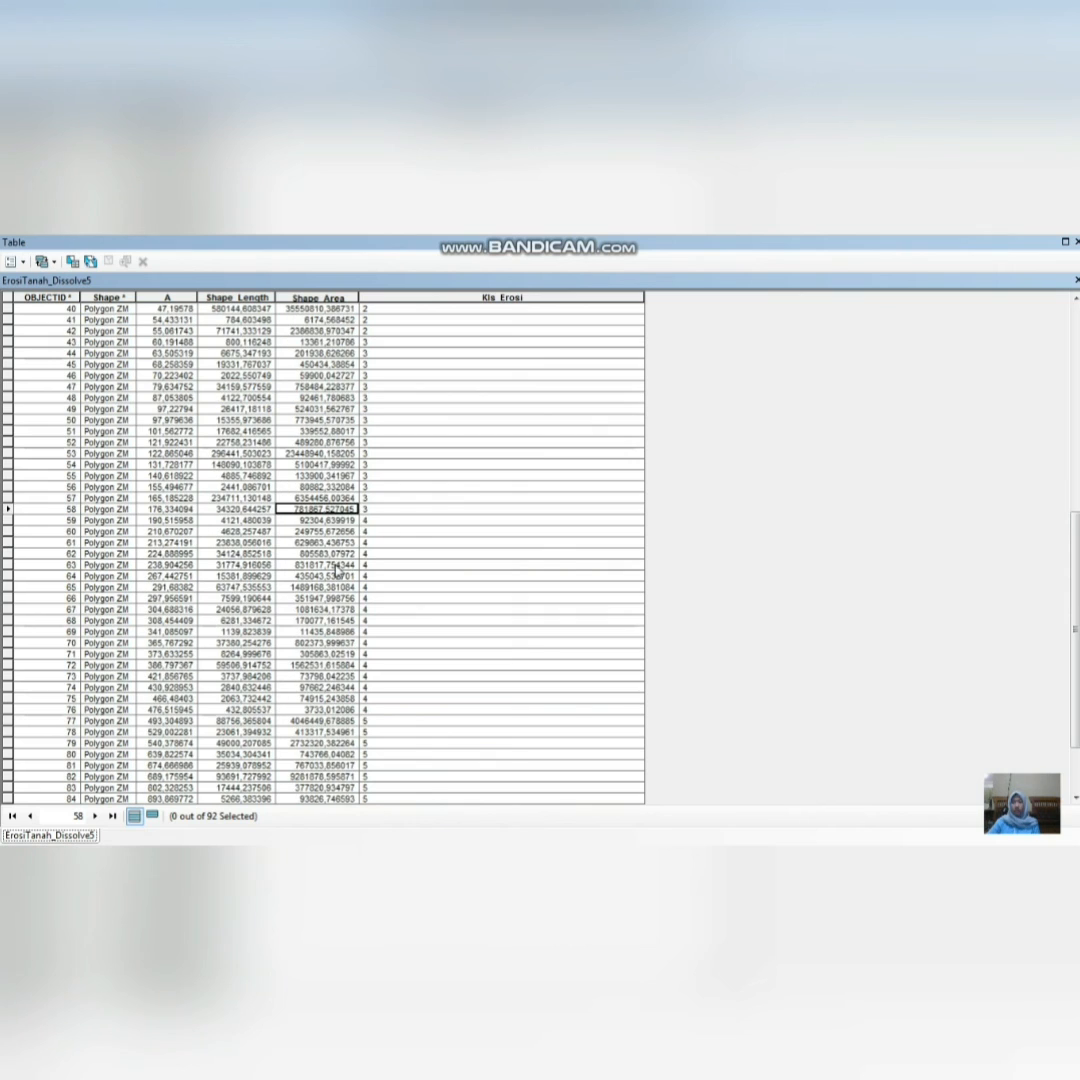
scroll(338, 570, down, 2)
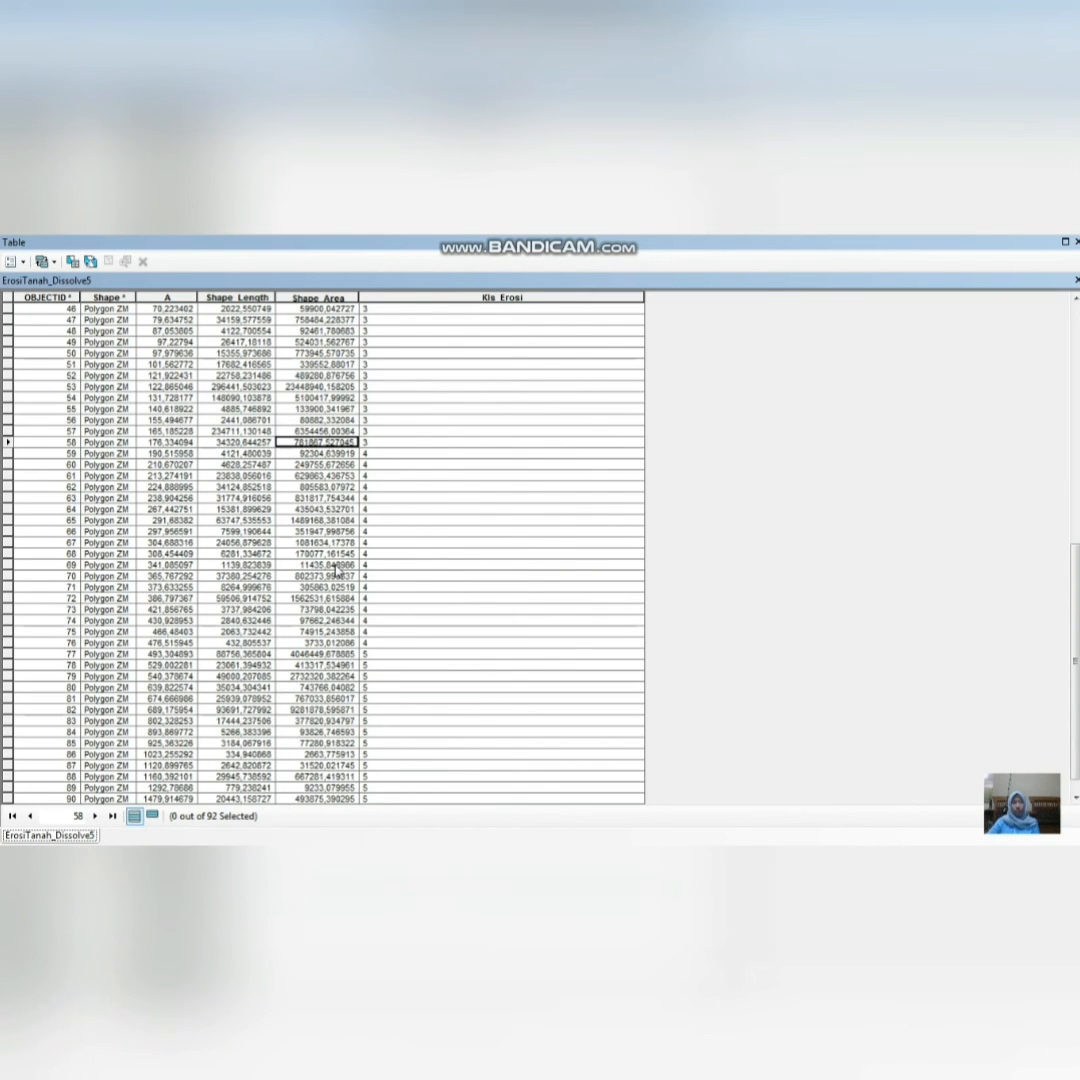
scroll(295, 517, down, 1)
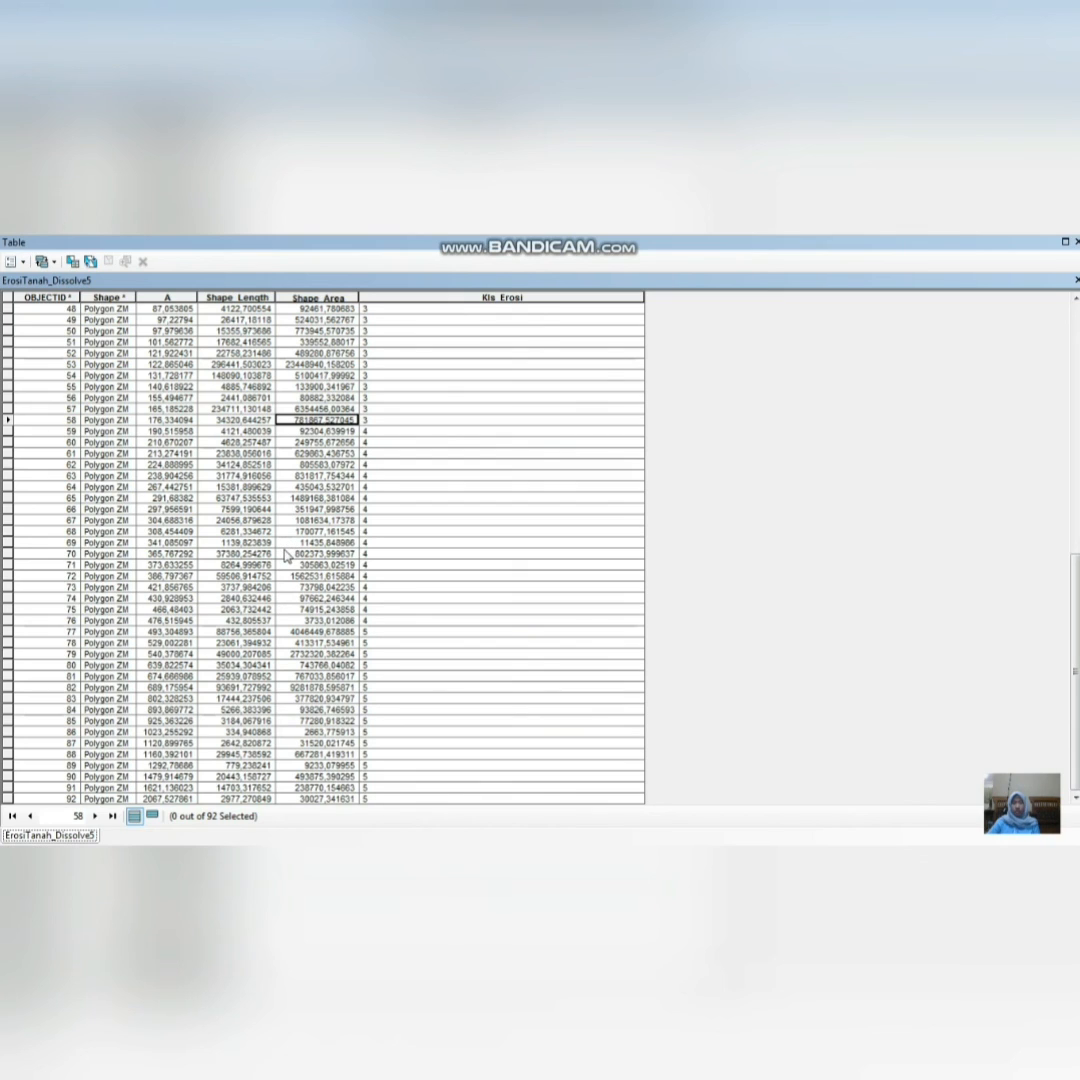
click(340, 620)
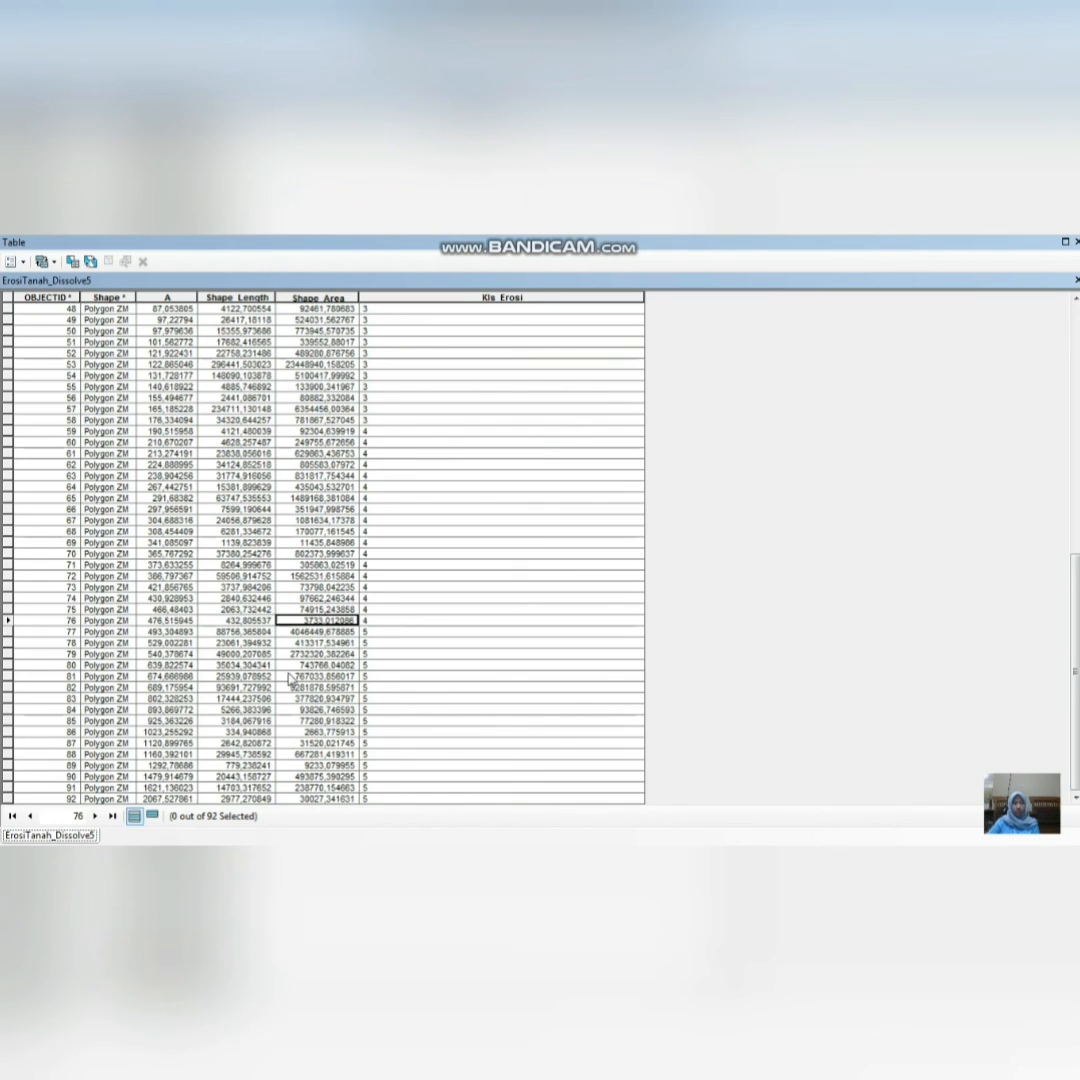
click(368, 655)
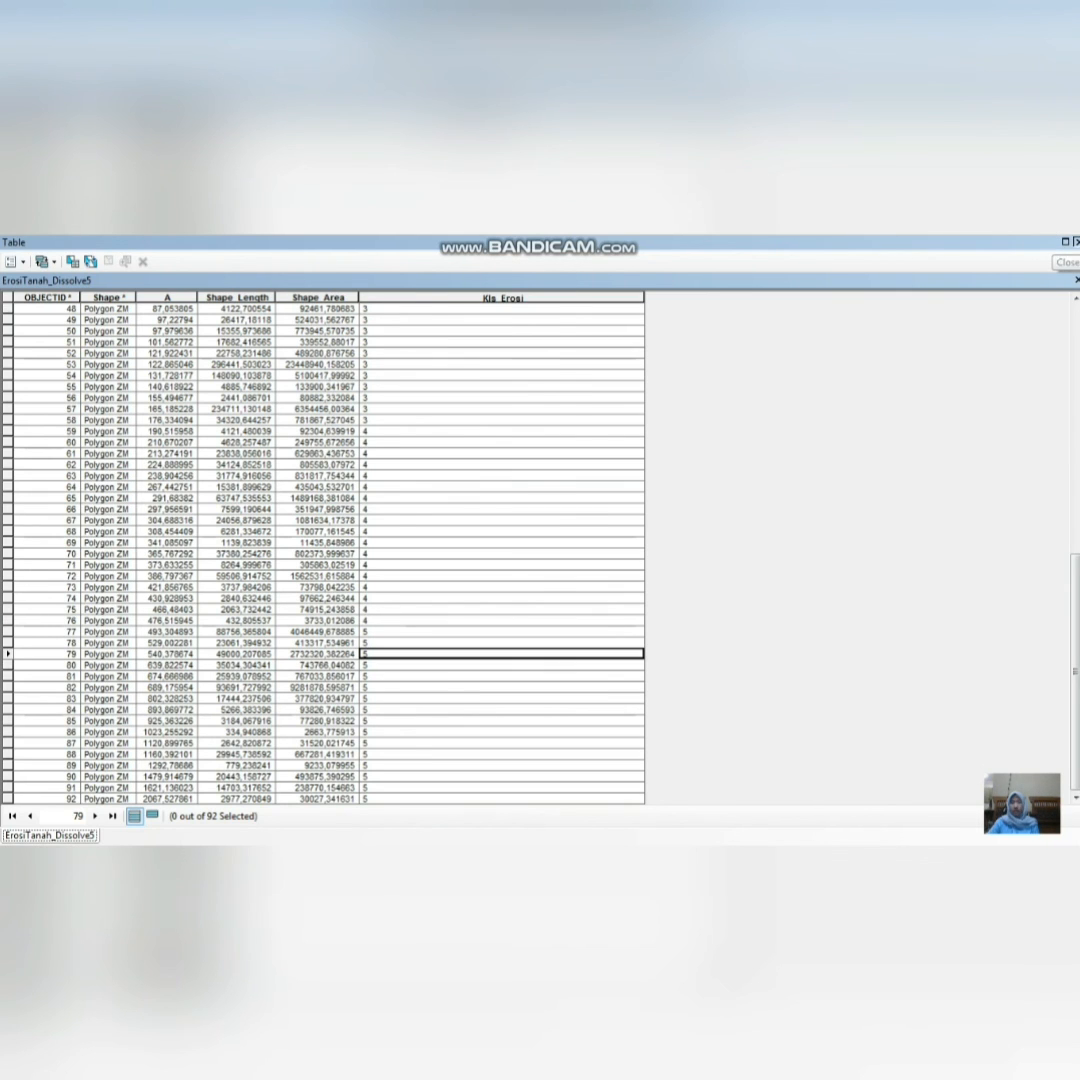
click(1075, 242)
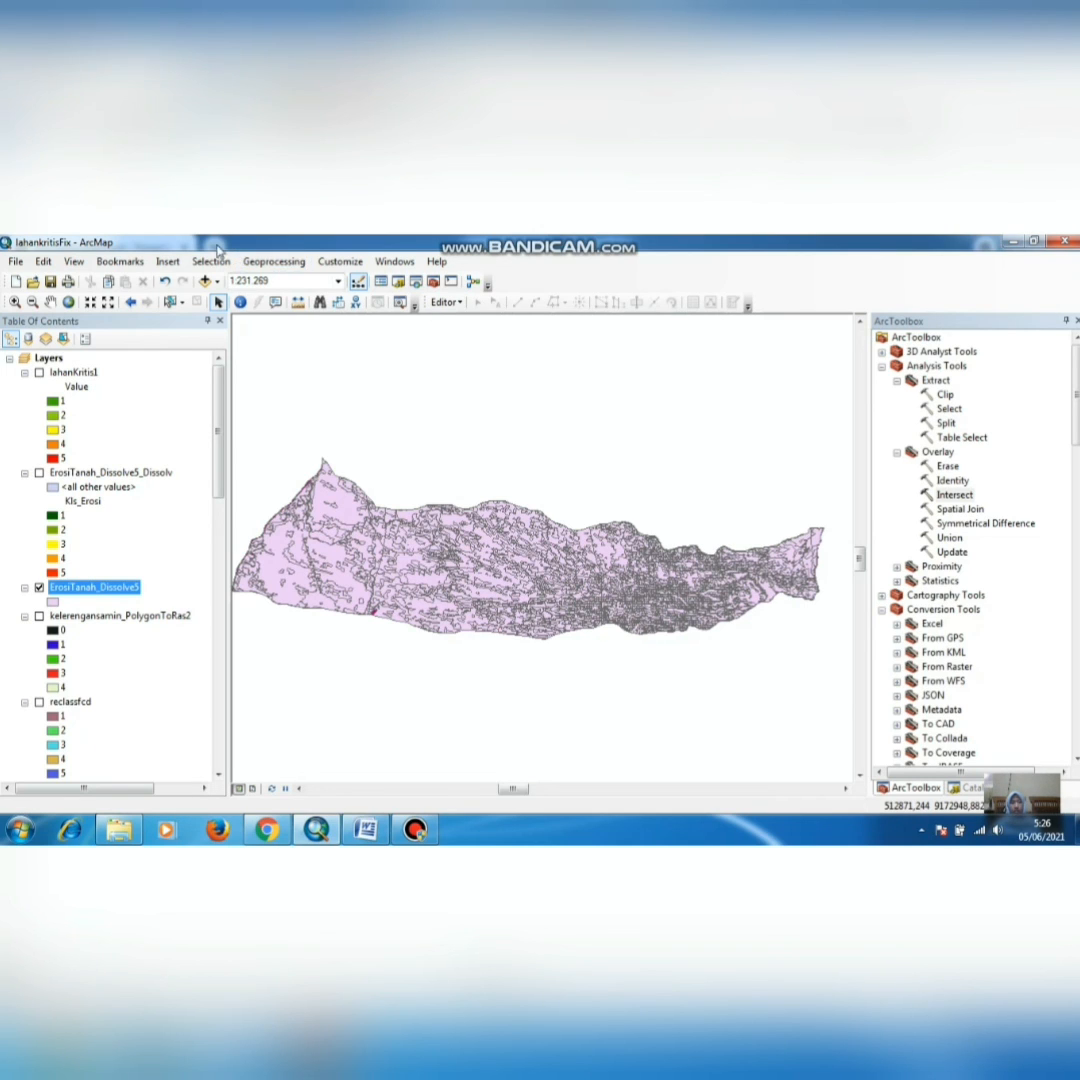
Step: Set up a Dissolve of ErosiTanah_Dissolve5 on field Kls_Erosi, and close the tool without running it
click(250, 268)
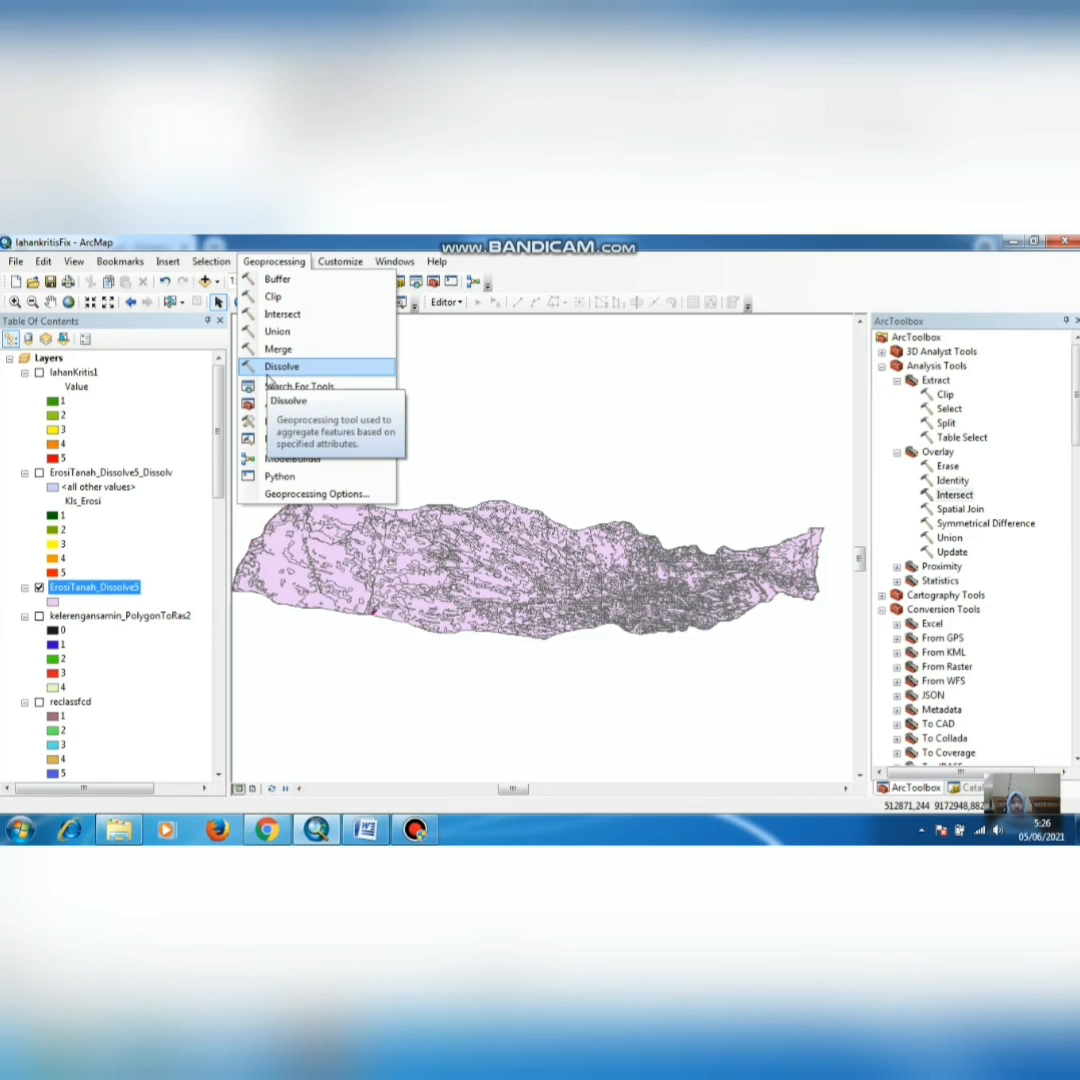
click(267, 368)
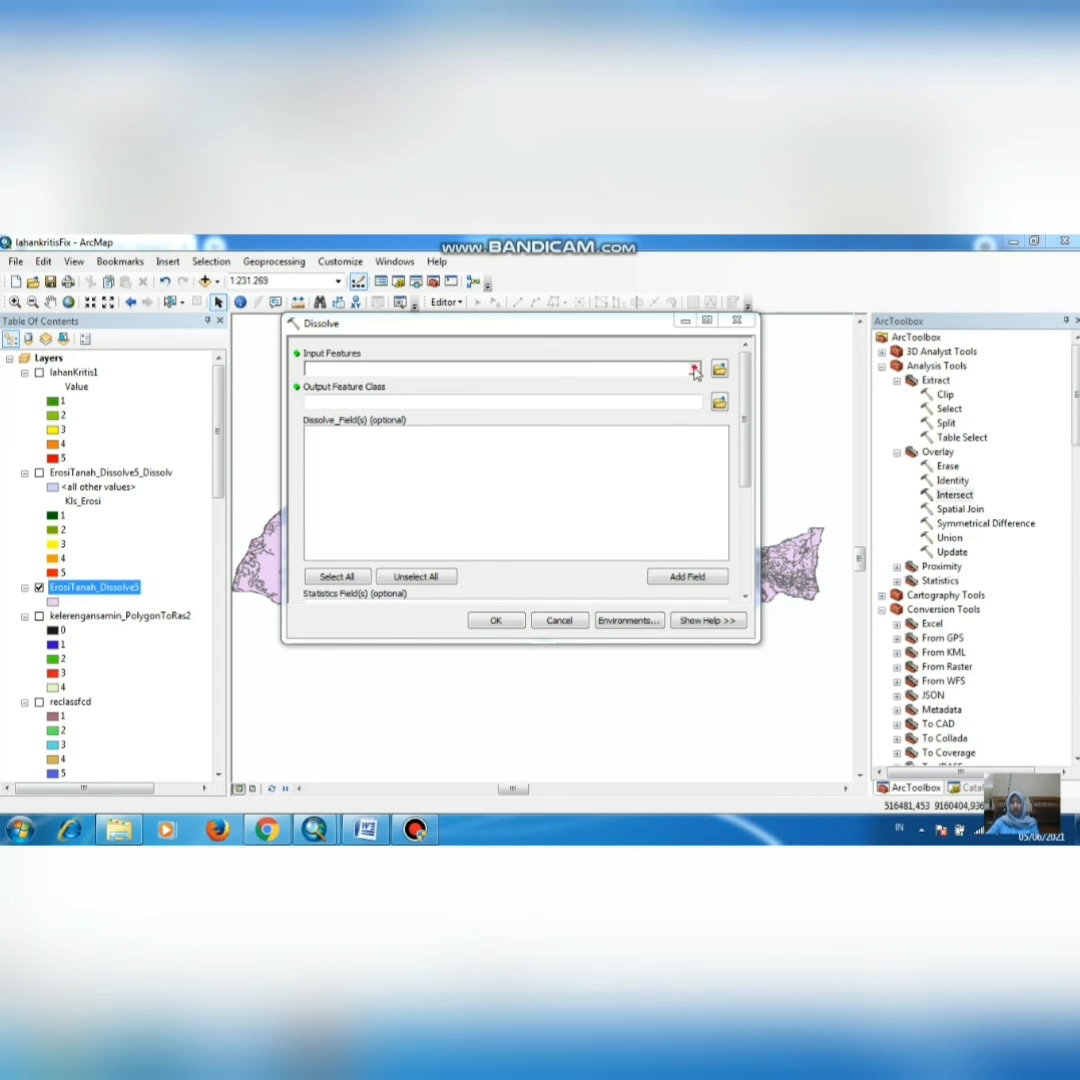
click(695, 372)
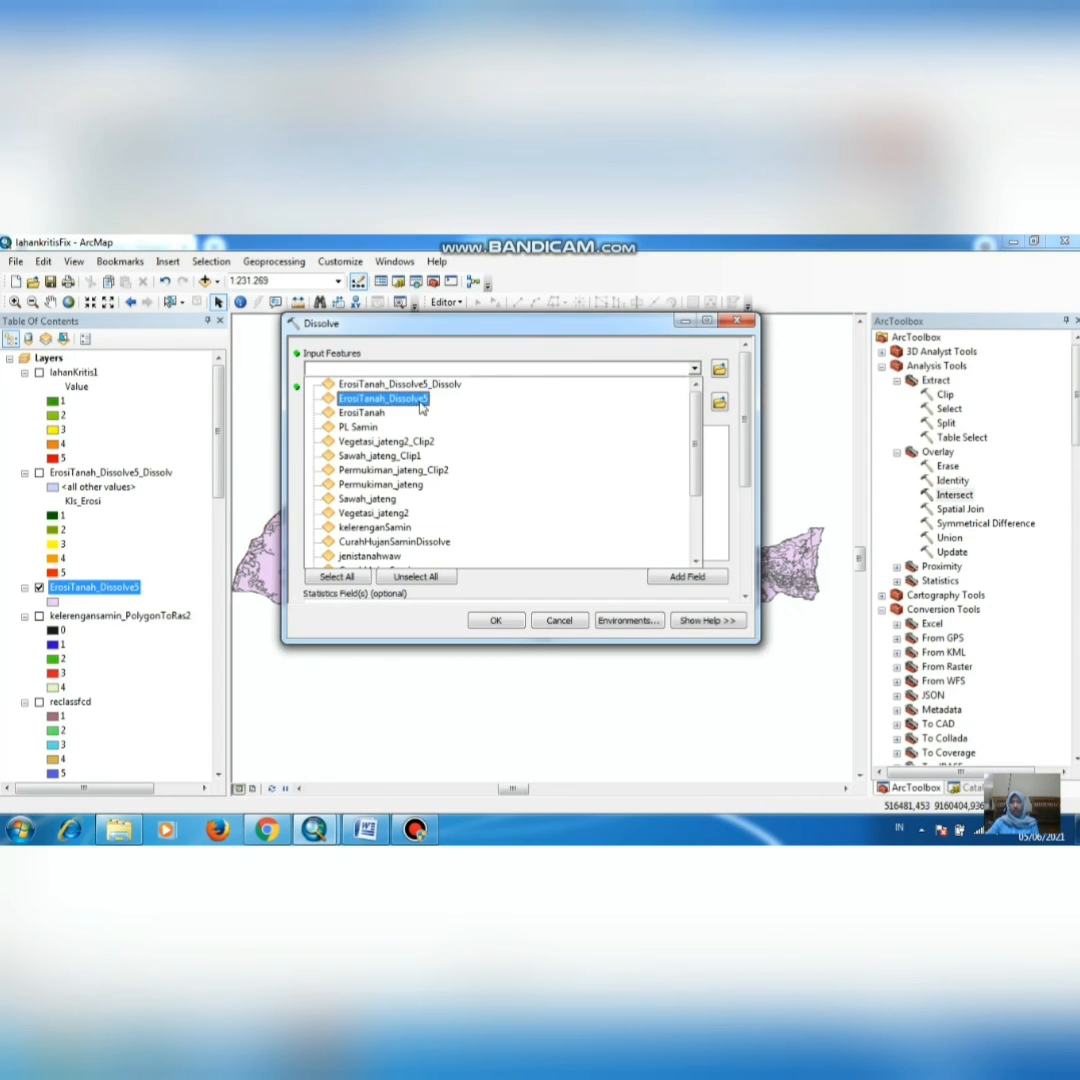
click(421, 400)
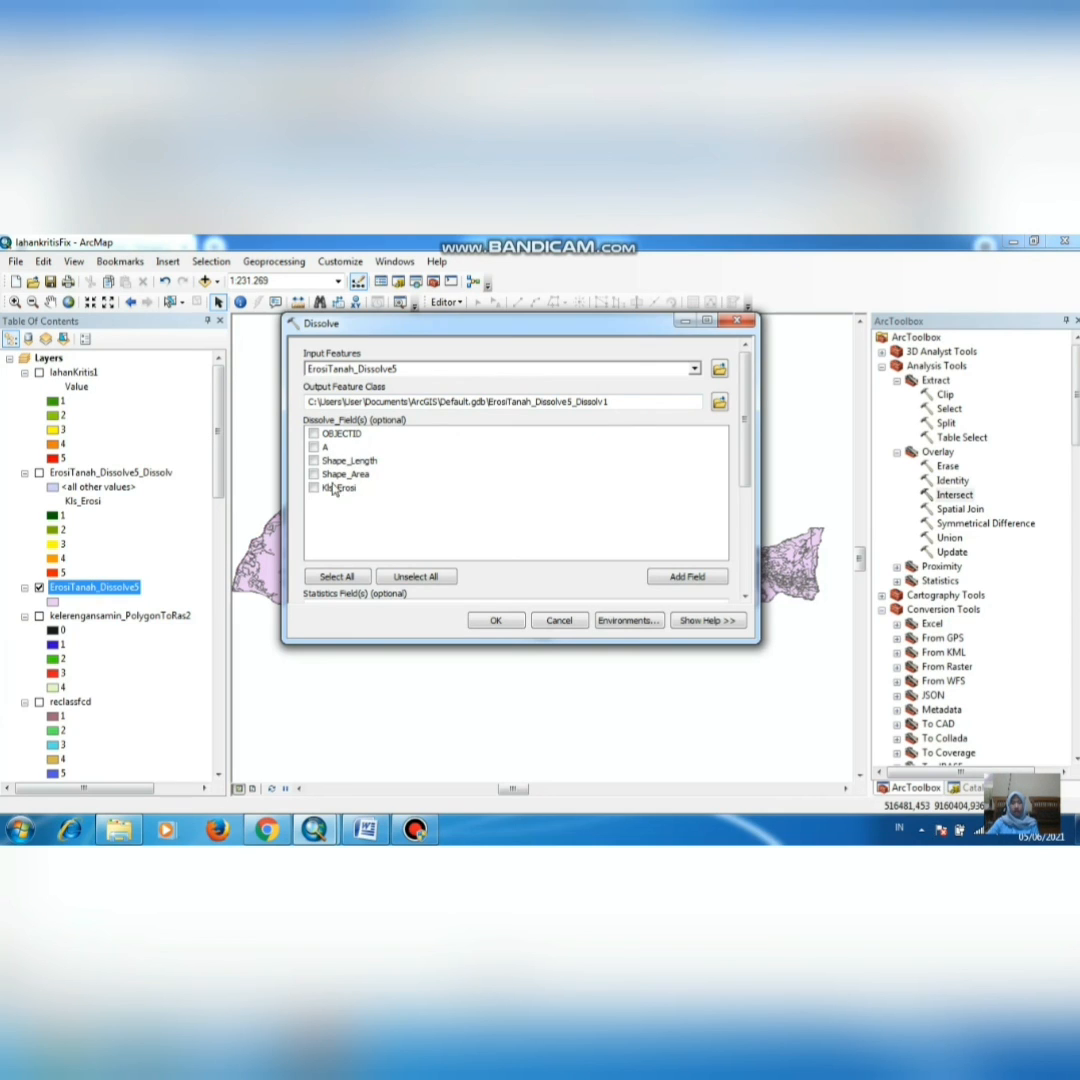
click(314, 489)
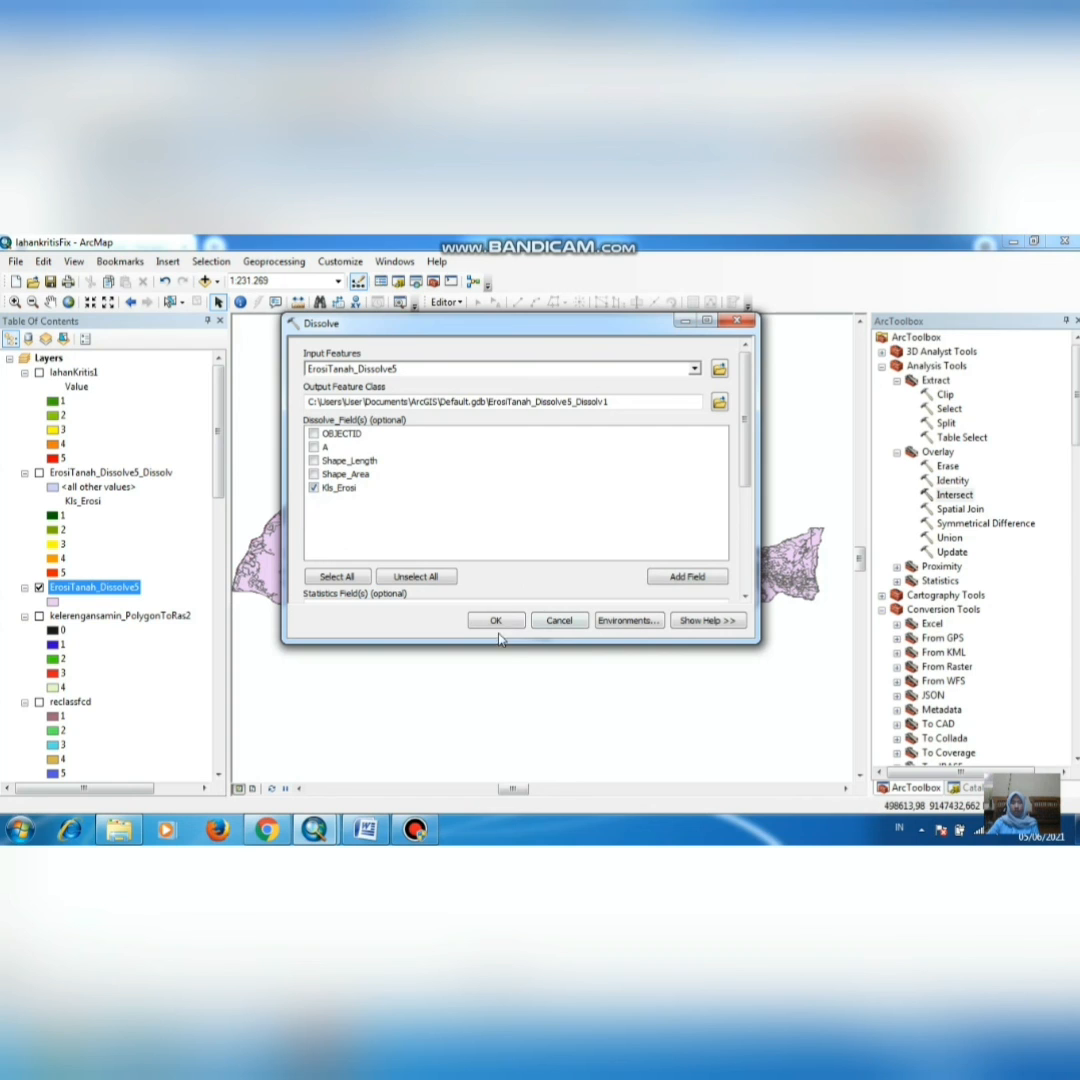
click(740, 321)
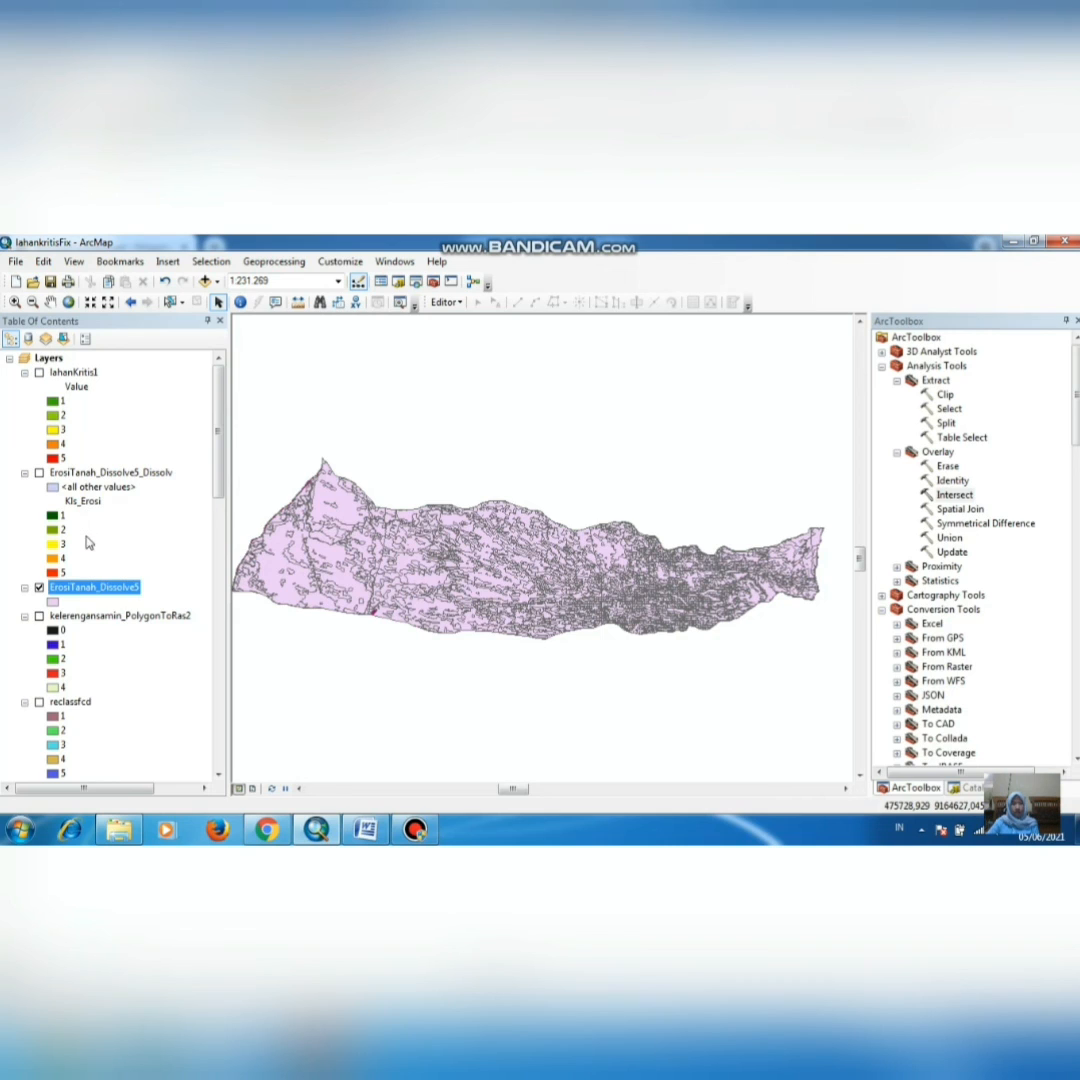
Step: Display the ErosiTanah_Dissolve5_Dissolv layer and open its symbology settings
click(55, 473)
click(39, 473)
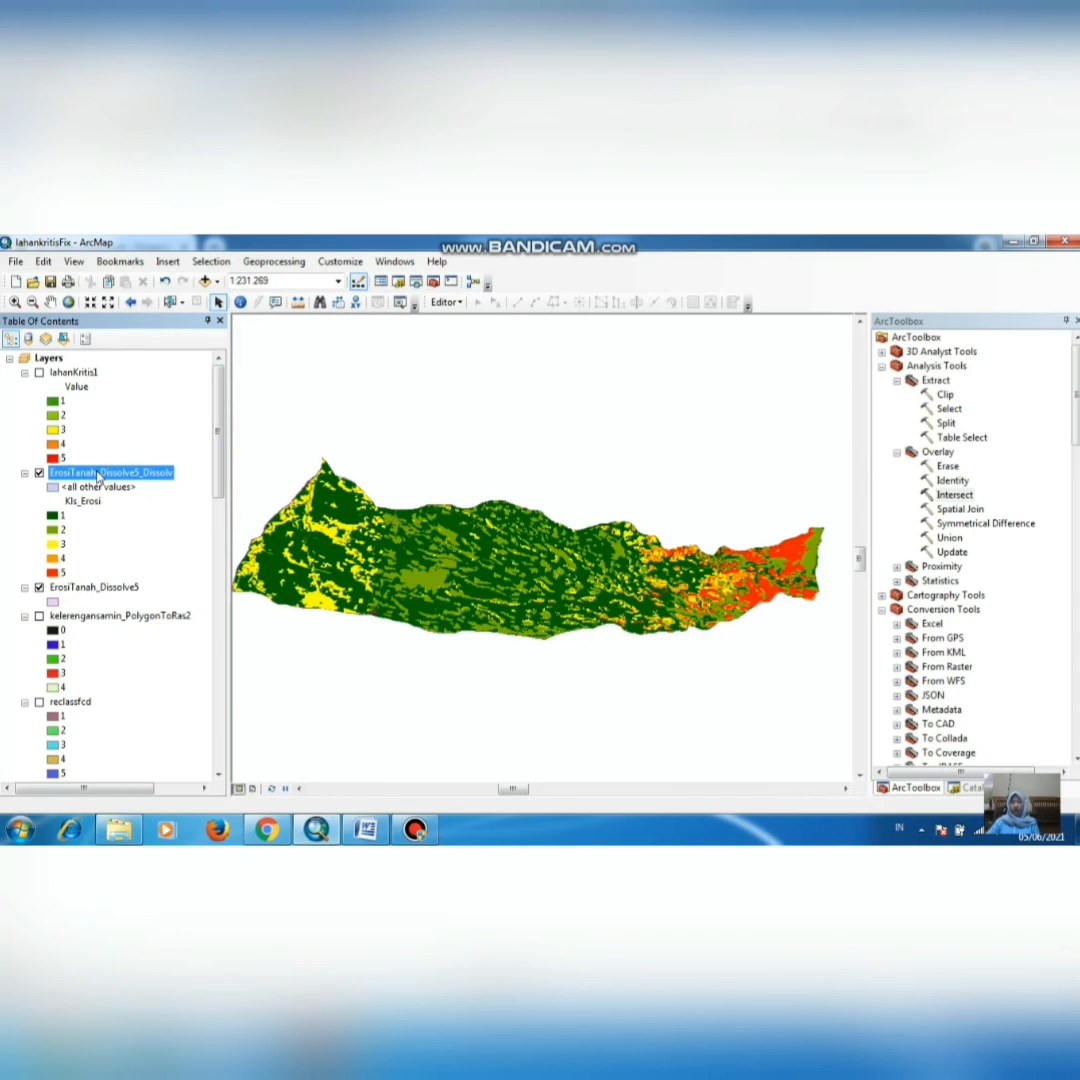
right_click(99, 476)
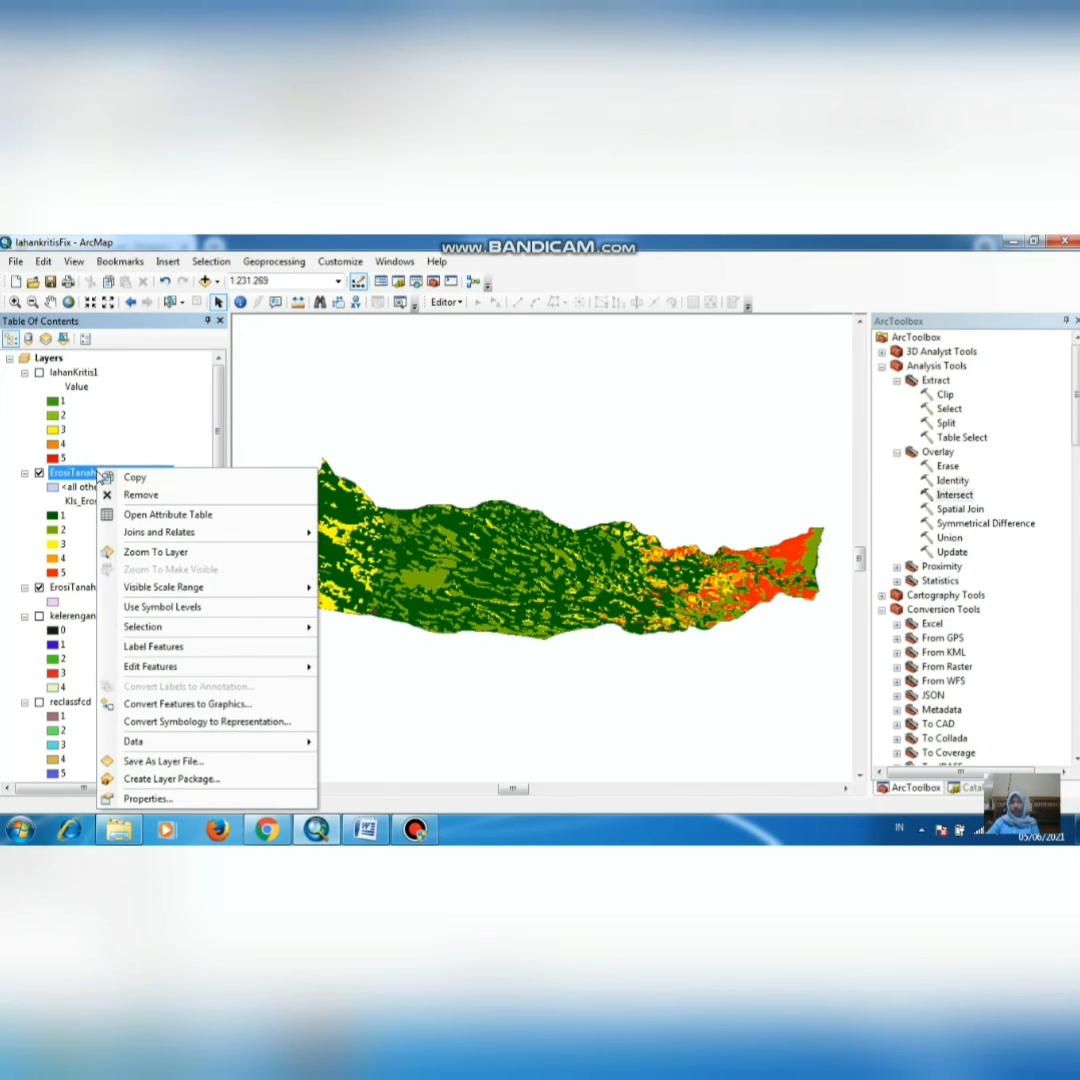
click(148, 799)
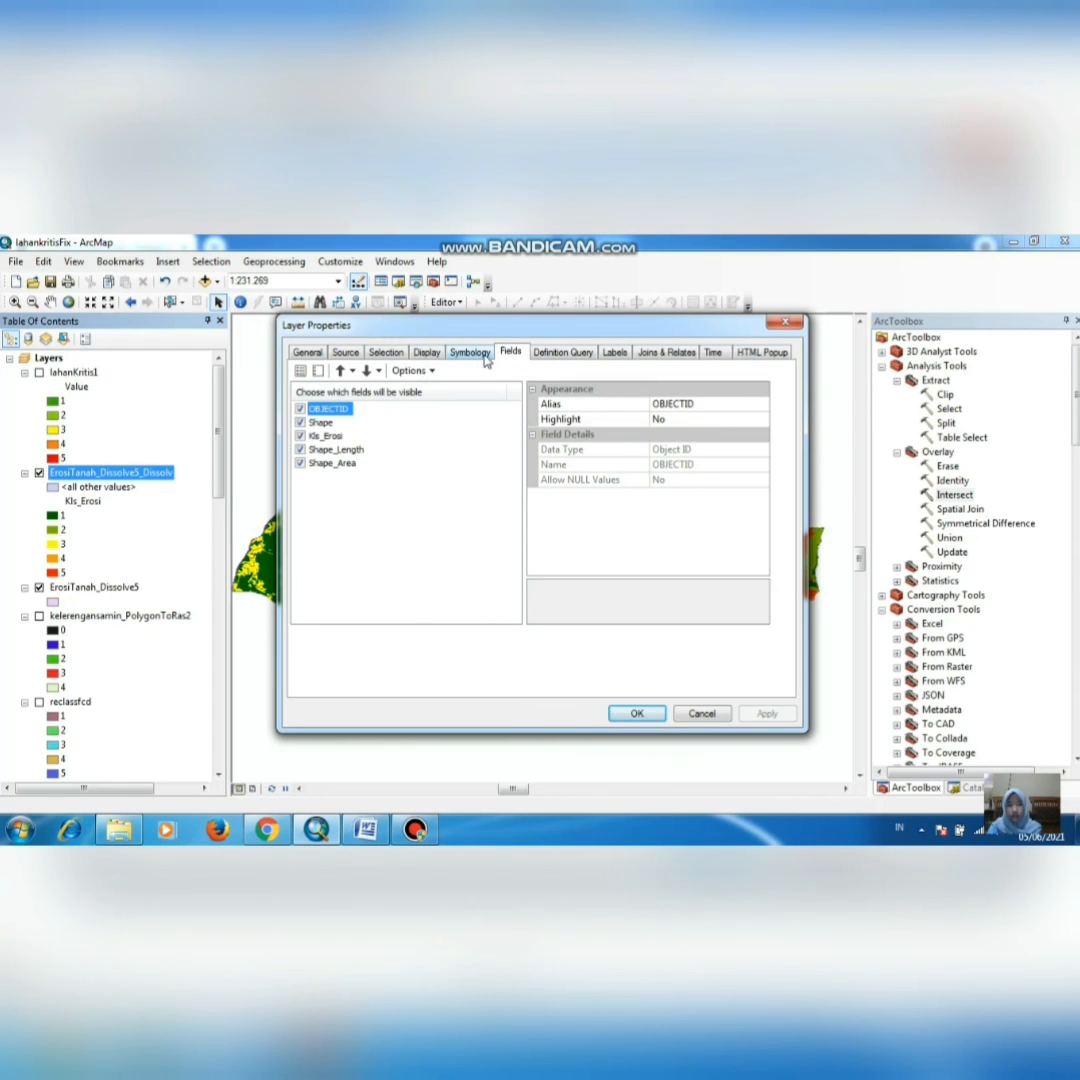
click(560, 353)
click(470, 354)
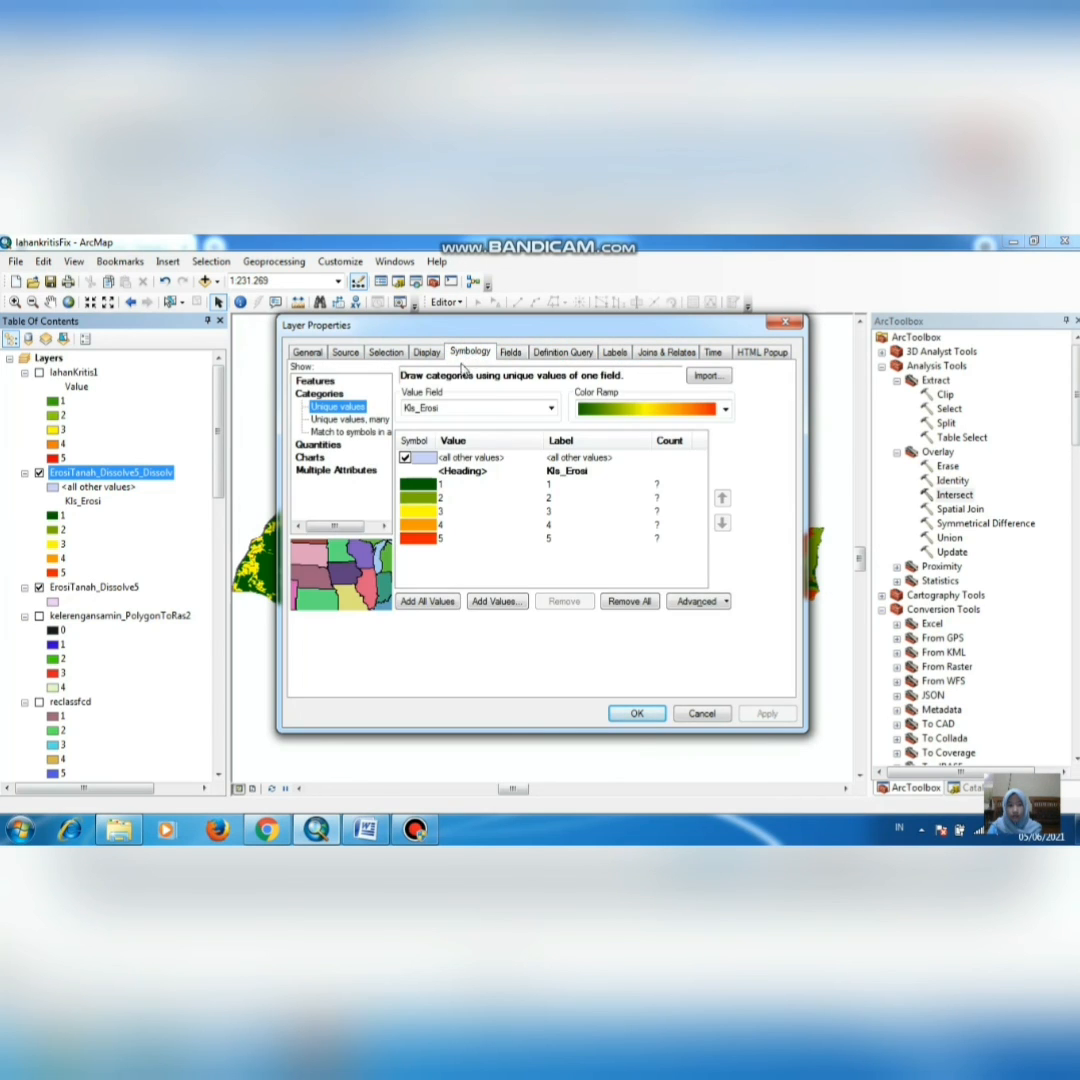
Step: Review the quantities symbology types and the Kls_Erosi unique-values colour ramp, and close the layer properties without applying changes
click(320, 445)
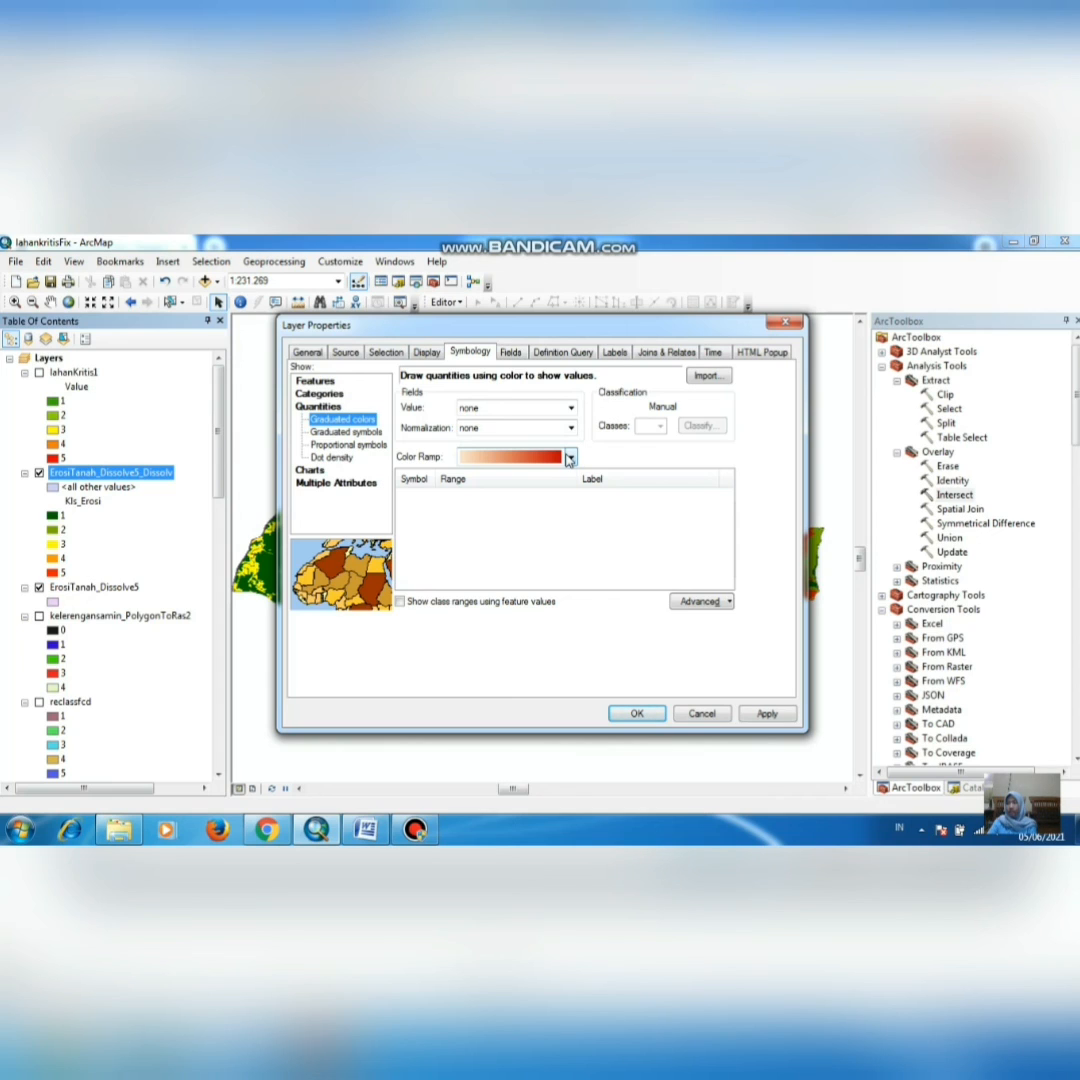
click(344, 432)
click(342, 419)
click(345, 444)
click(331, 457)
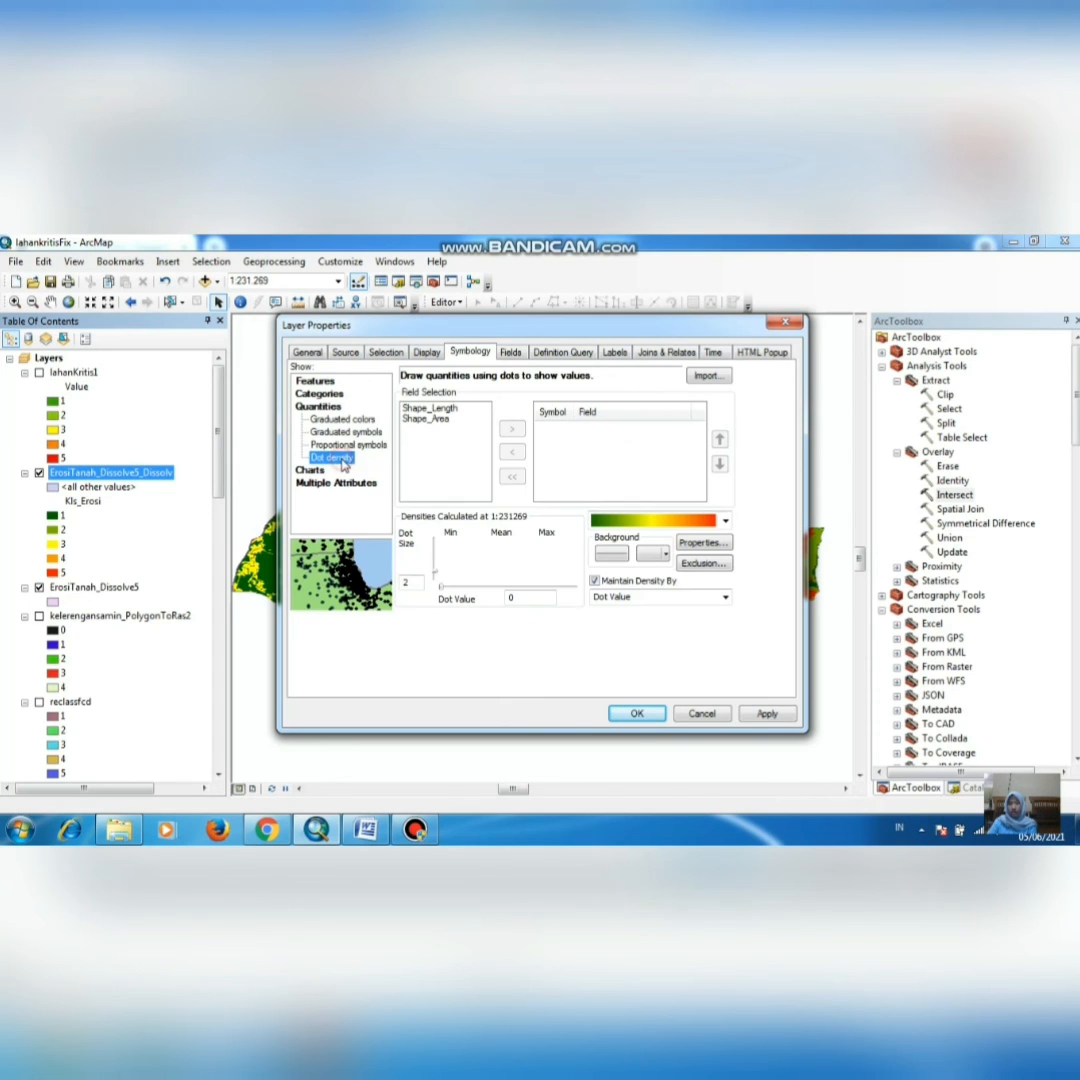
click(328, 395)
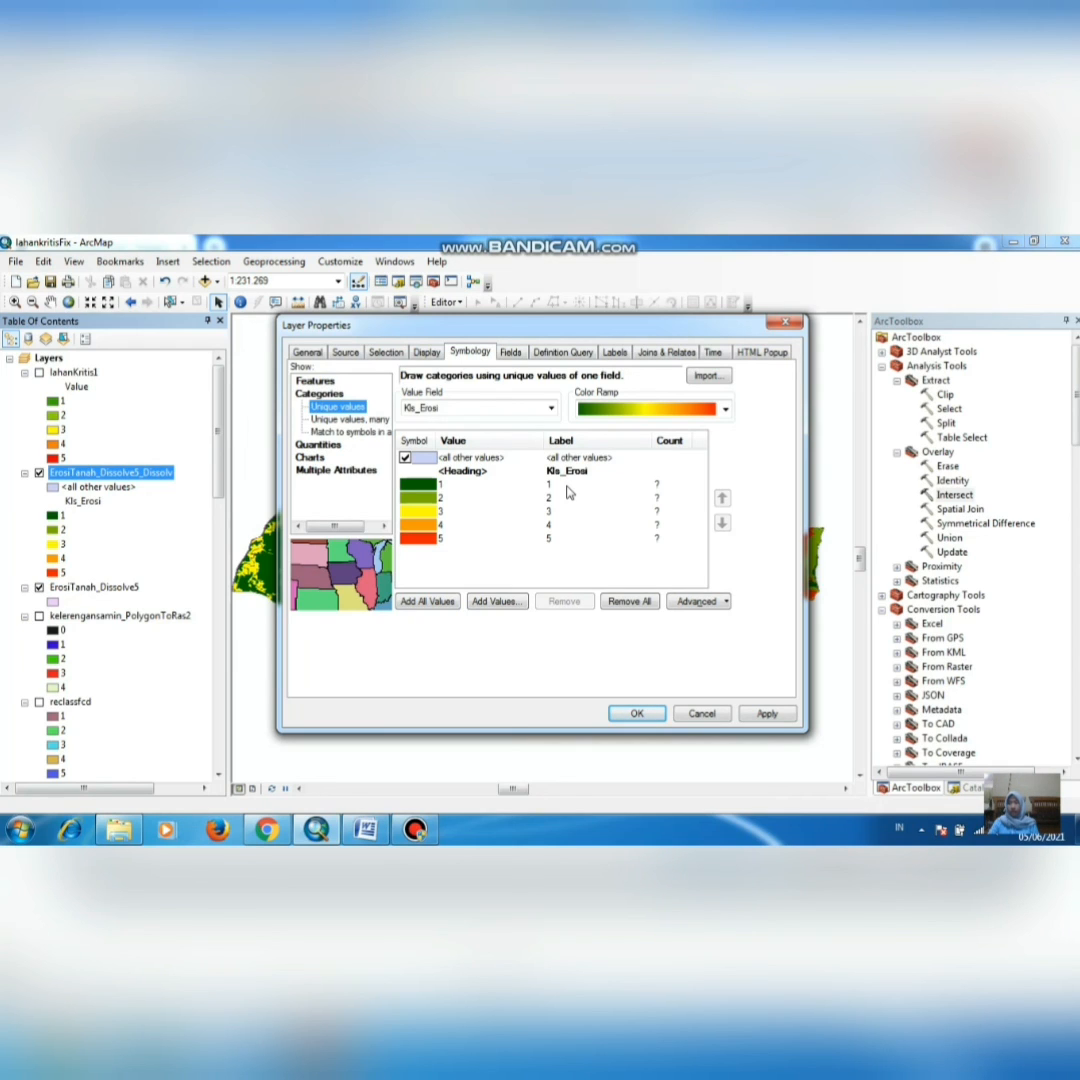
click(725, 410)
click(675, 415)
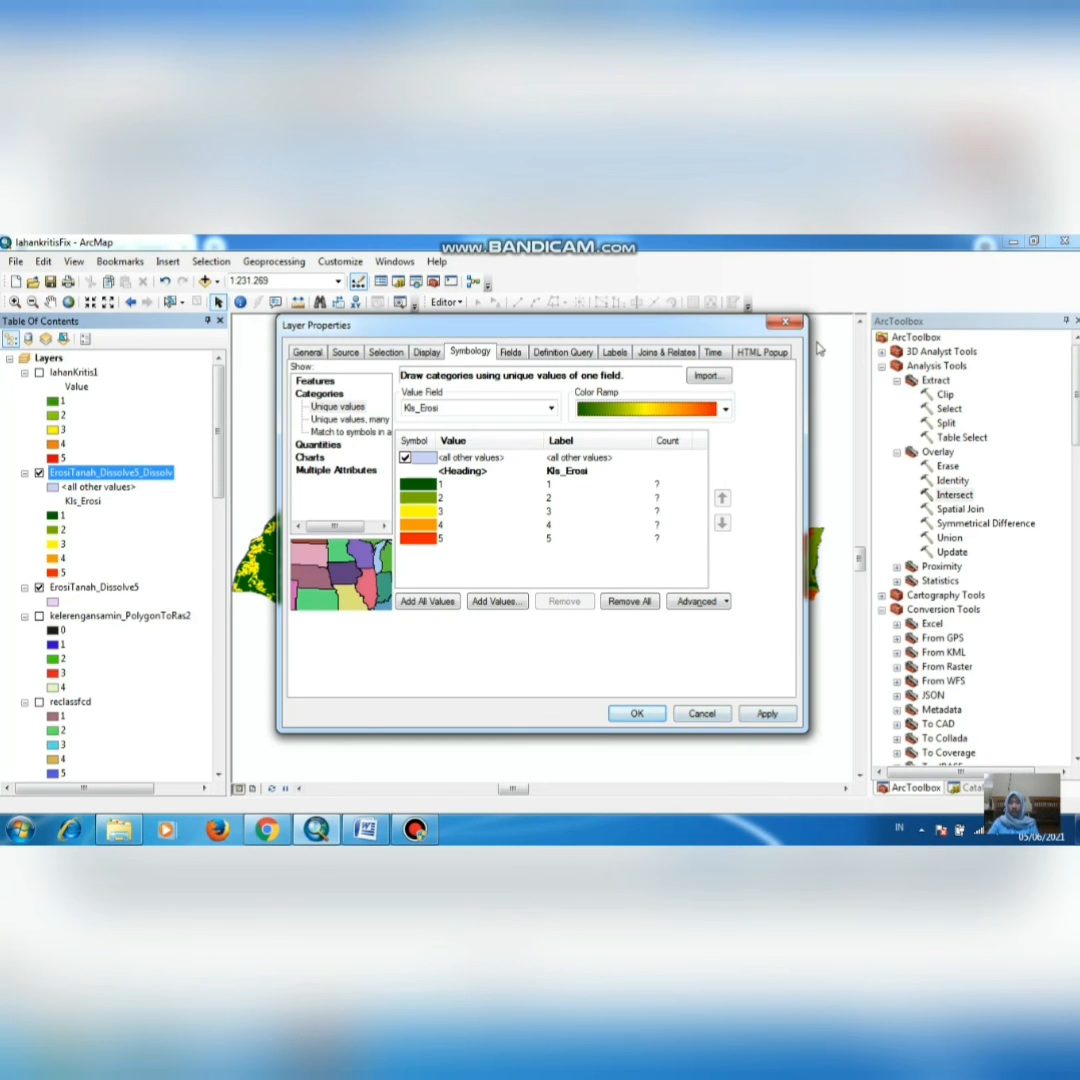
click(785, 322)
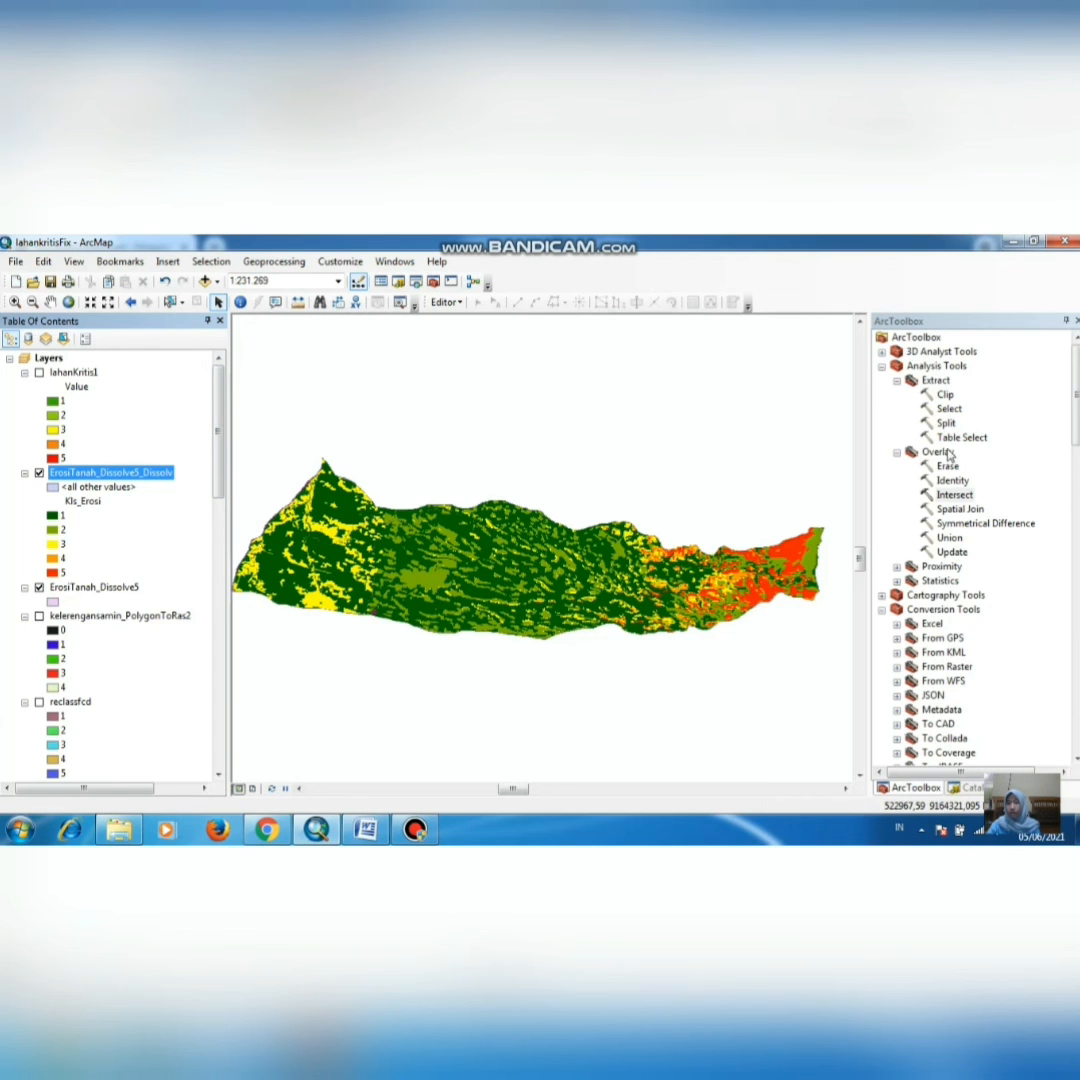
Step: Start the Spatial Analyst Reclassify tool with FCD.tif as the input raster
scroll(944, 441, down, 18)
scroll(951, 481, up, 1)
click(929, 357)
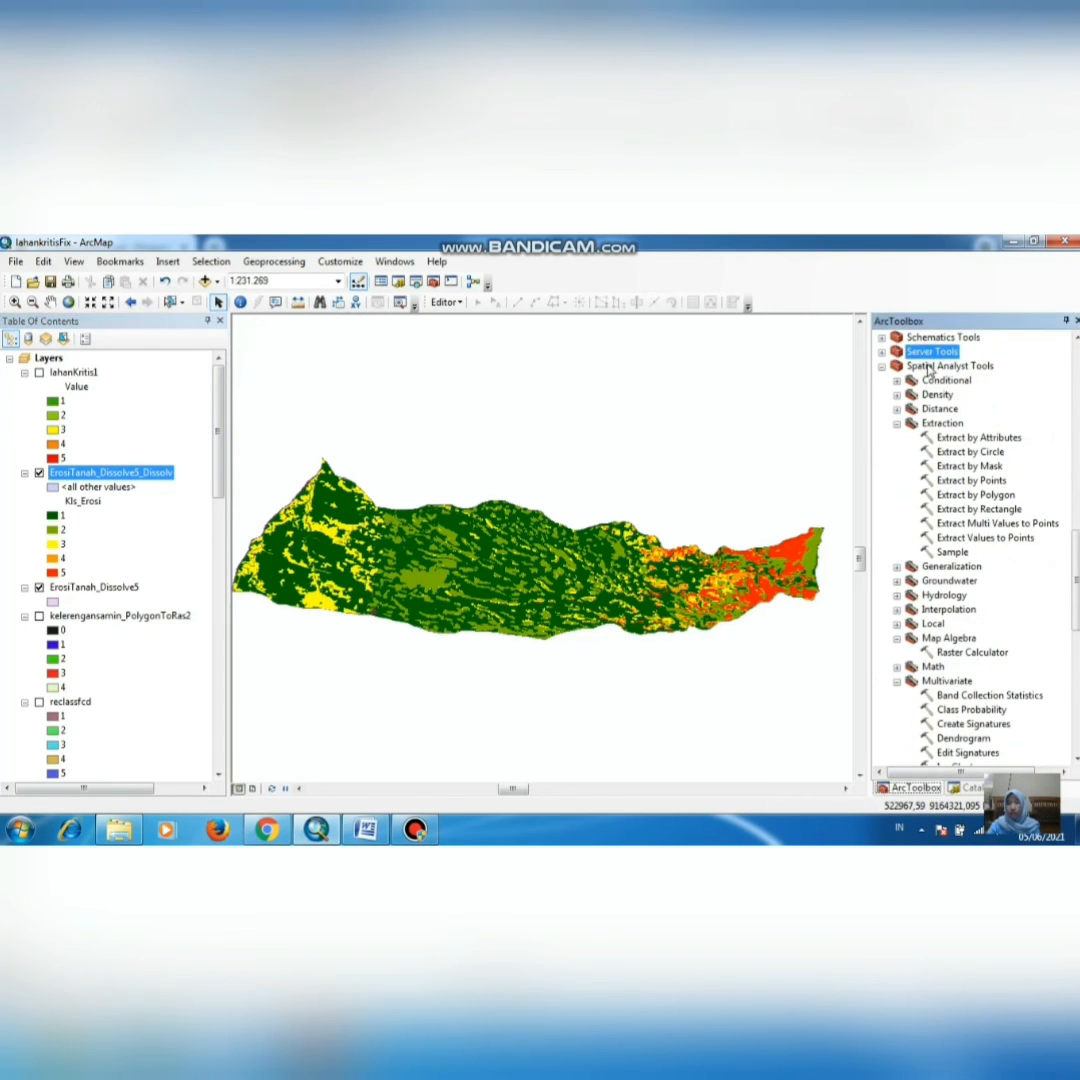
click(928, 366)
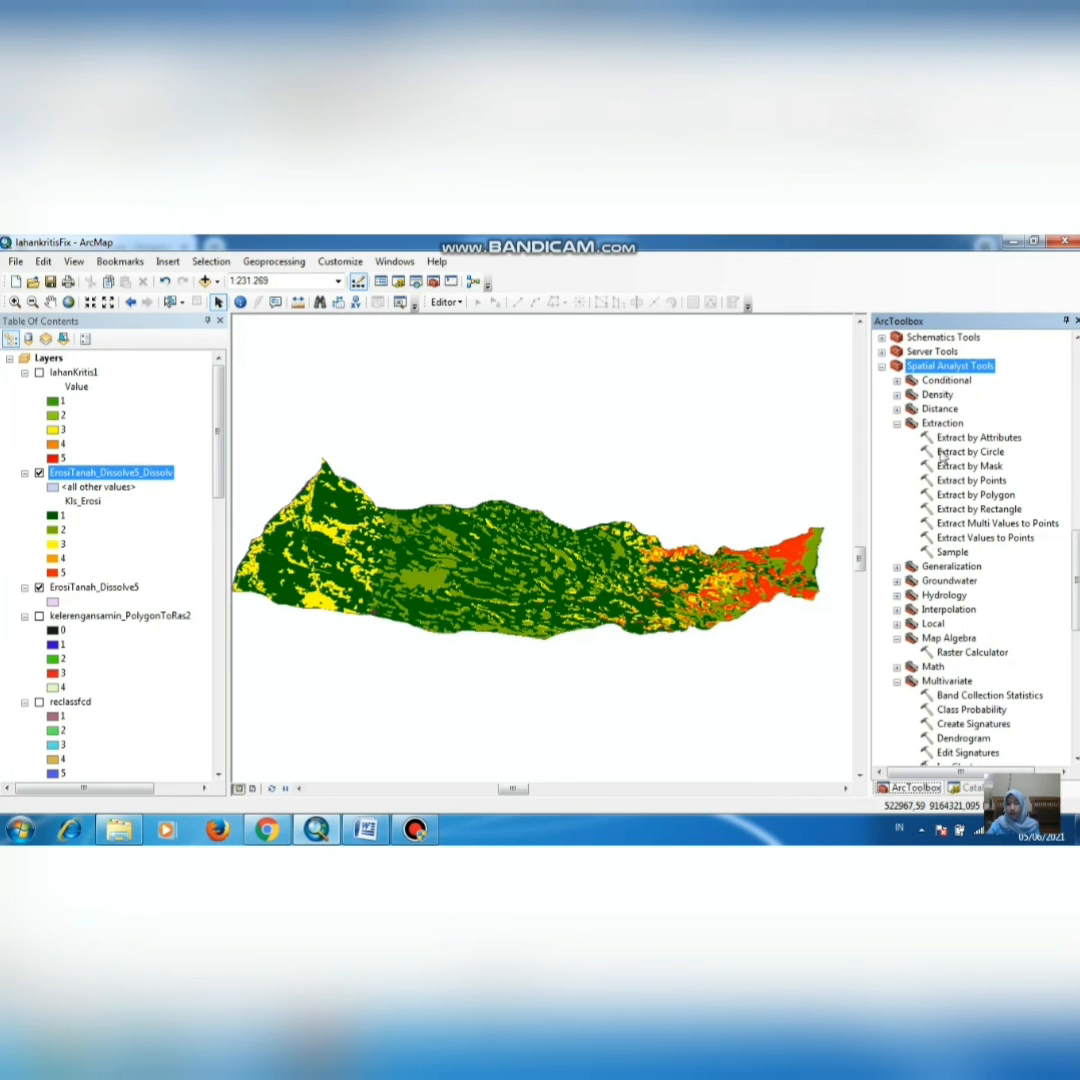
scroll(942, 460, down, 3)
scroll(942, 490, down, 3)
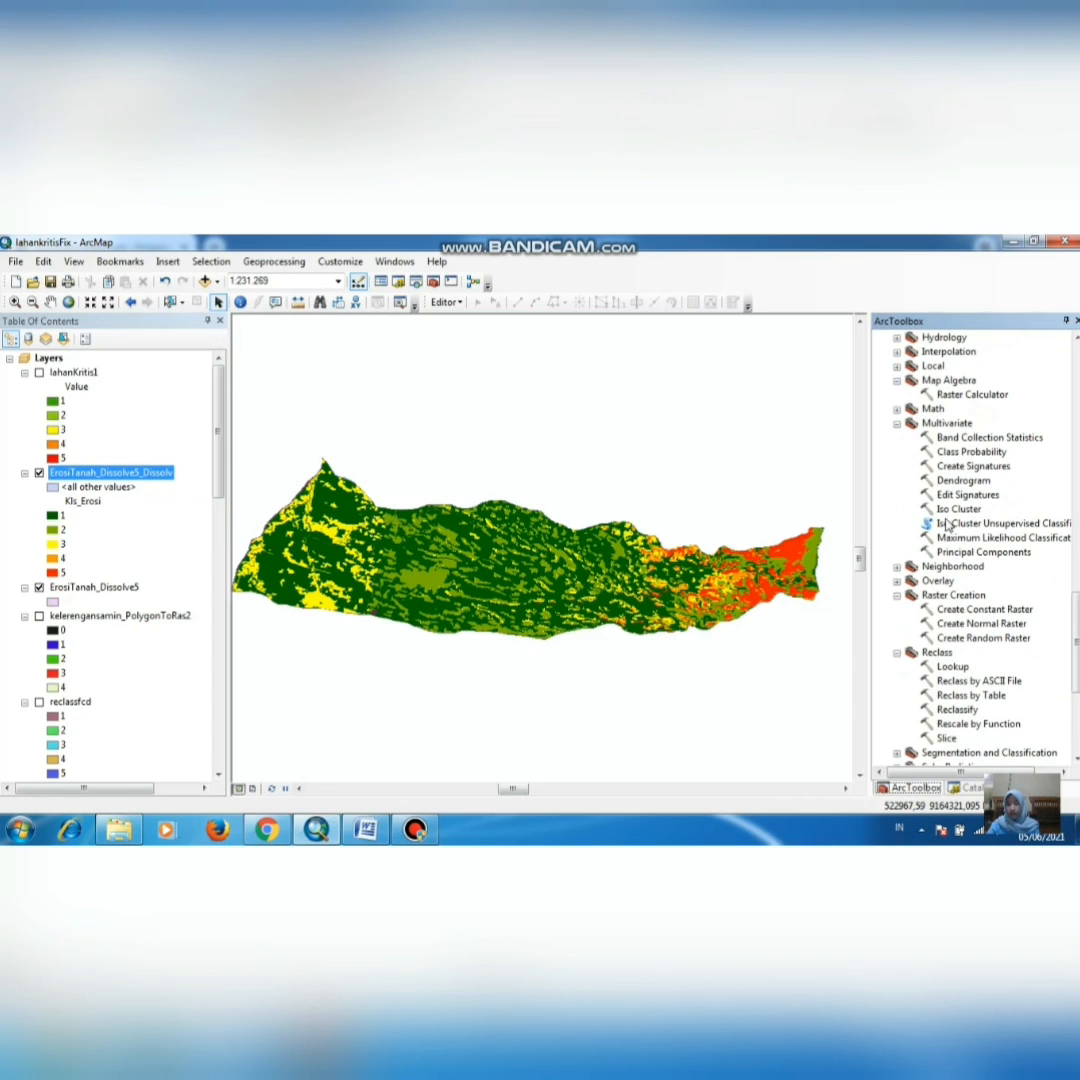
click(936, 652)
scroll(966, 604, down, 3)
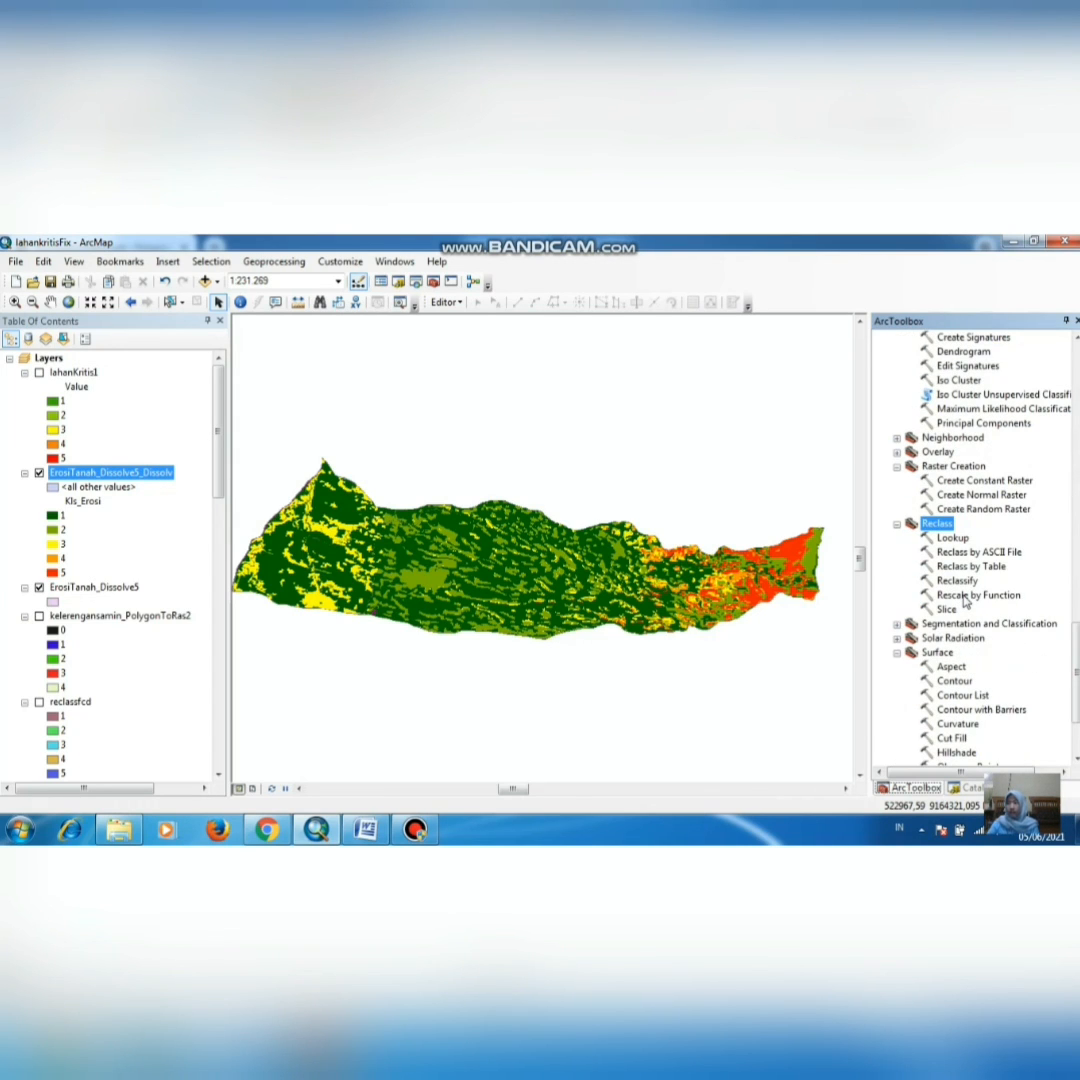
double_click(957, 580)
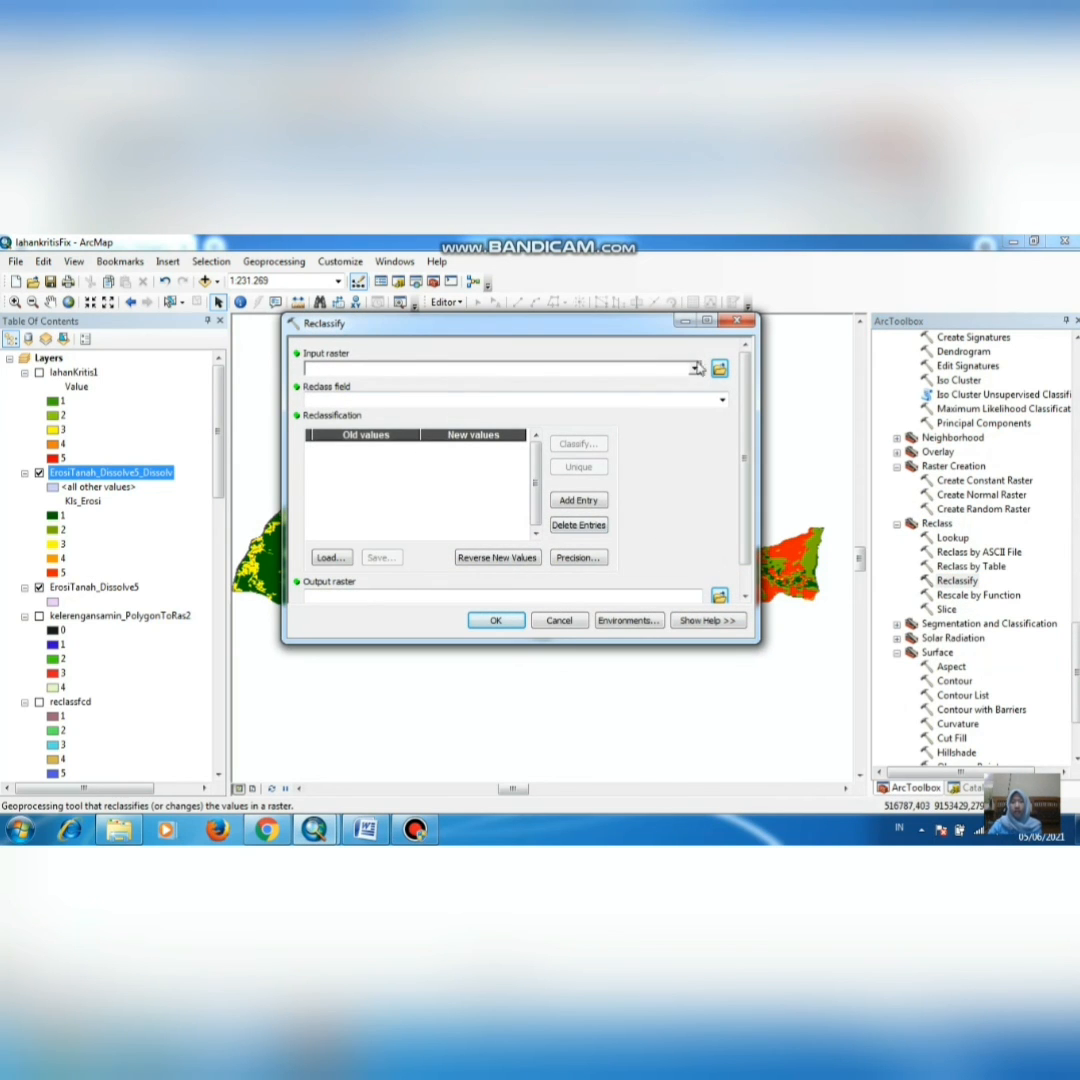
click(695, 370)
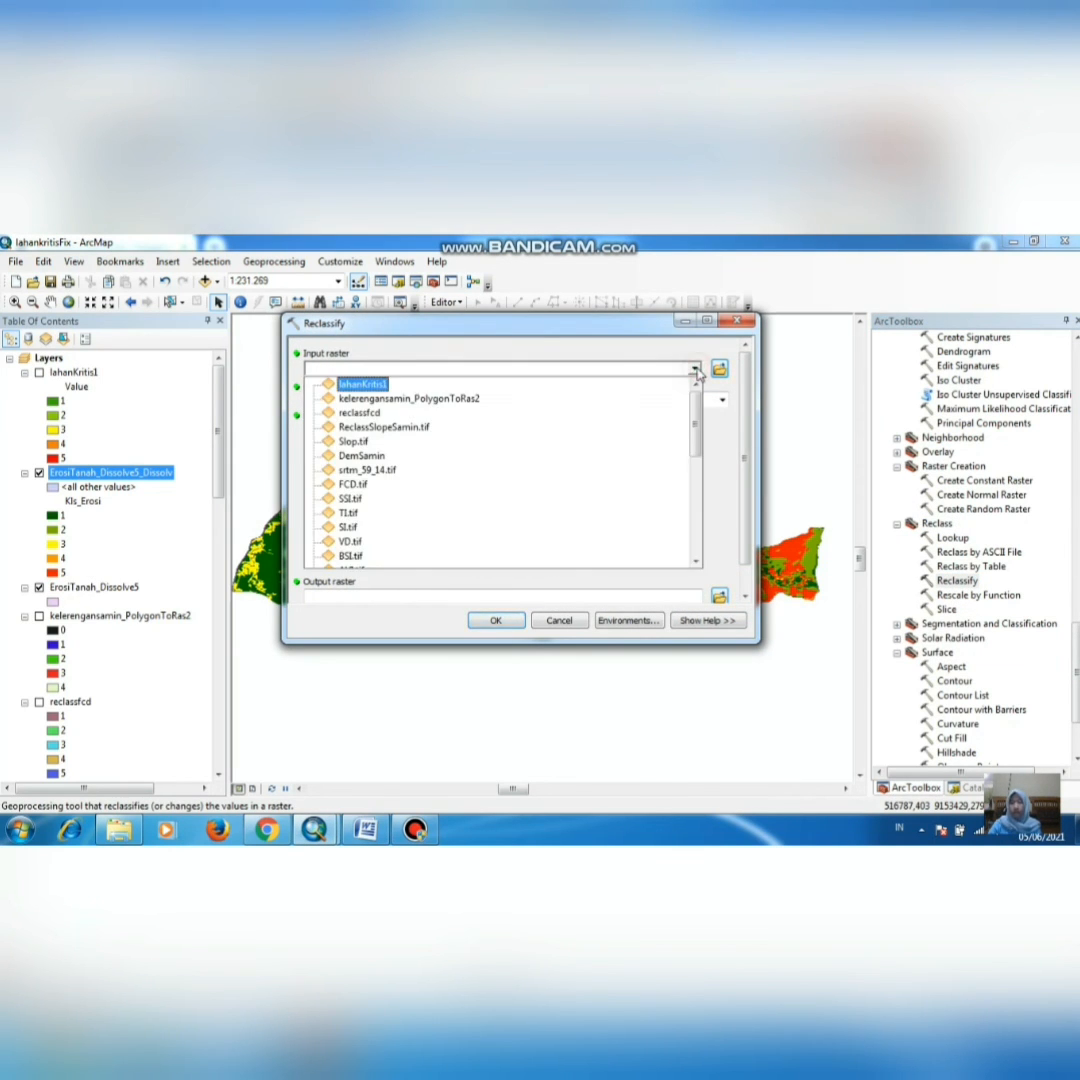
click(355, 484)
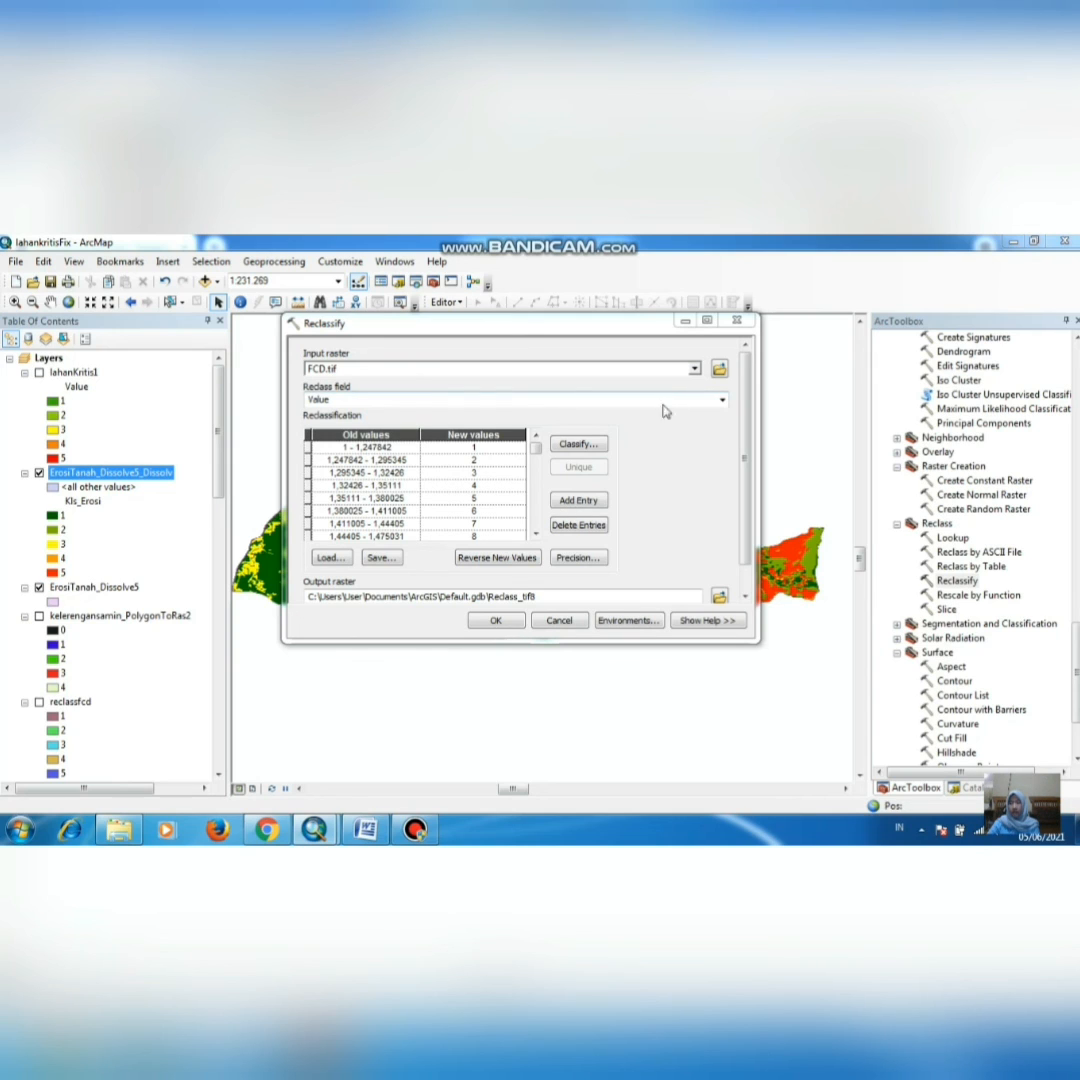
Step: Classify the FCD.tif values into 5 classes using the Equal Interval method
click(582, 445)
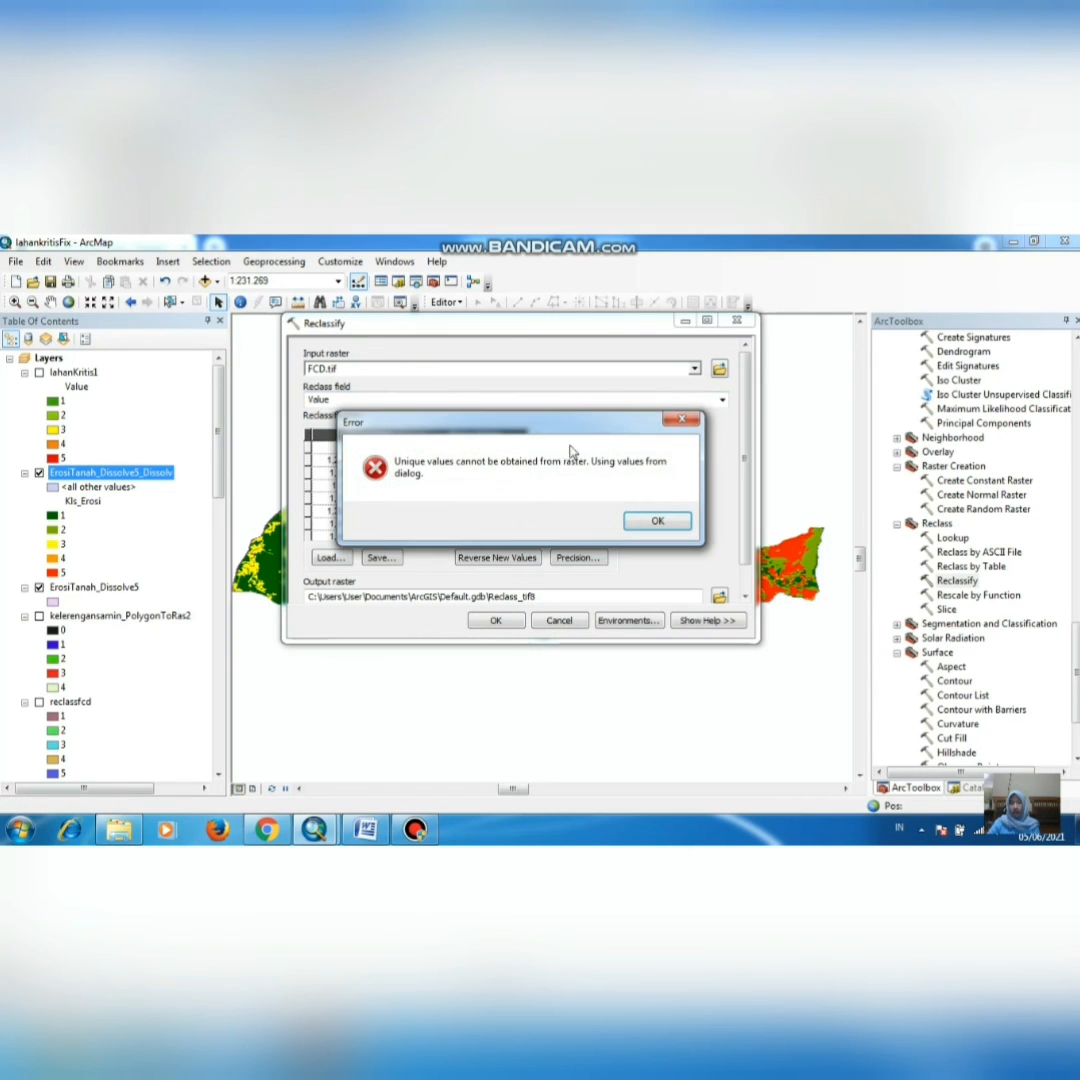
click(679, 421)
click(543, 329)
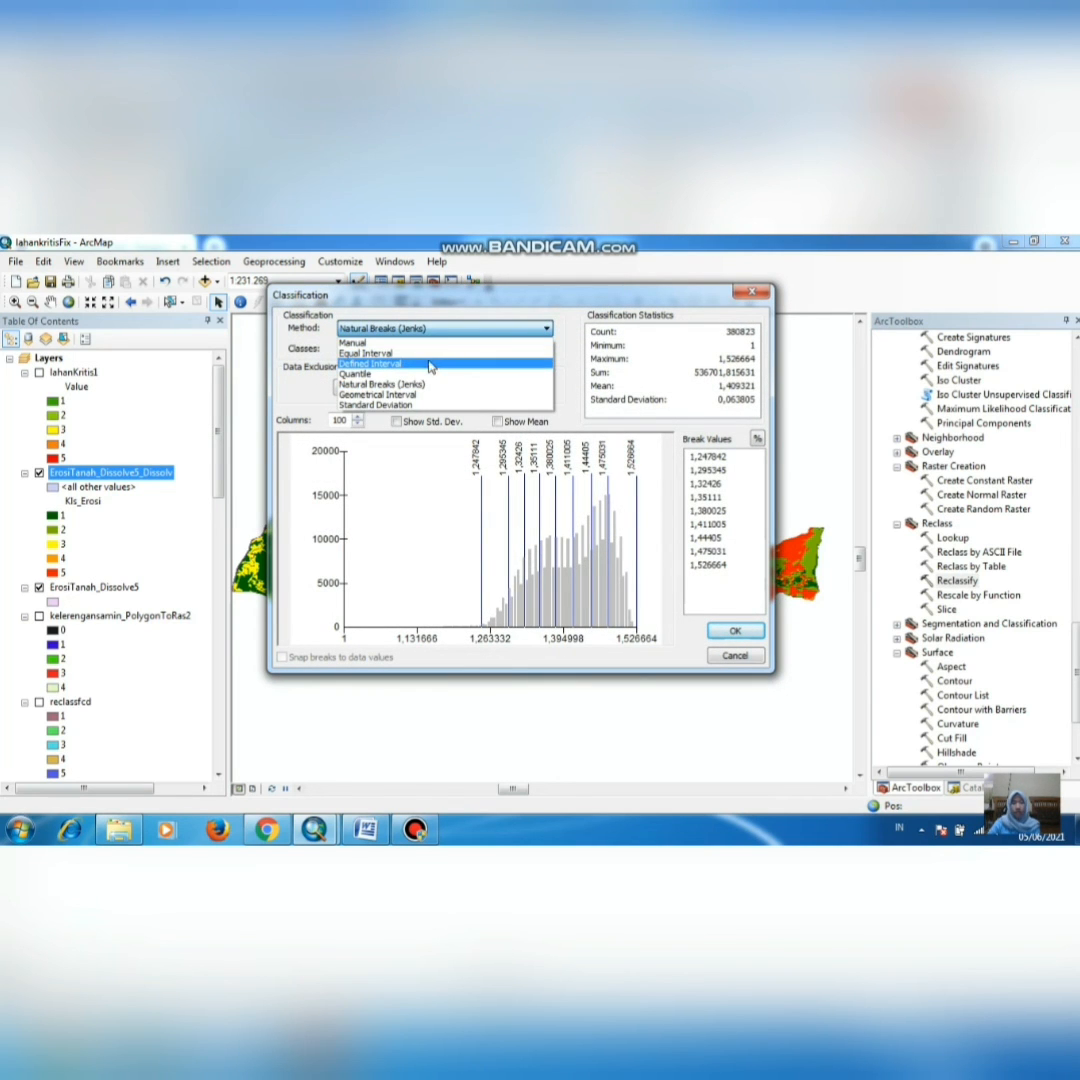
click(408, 353)
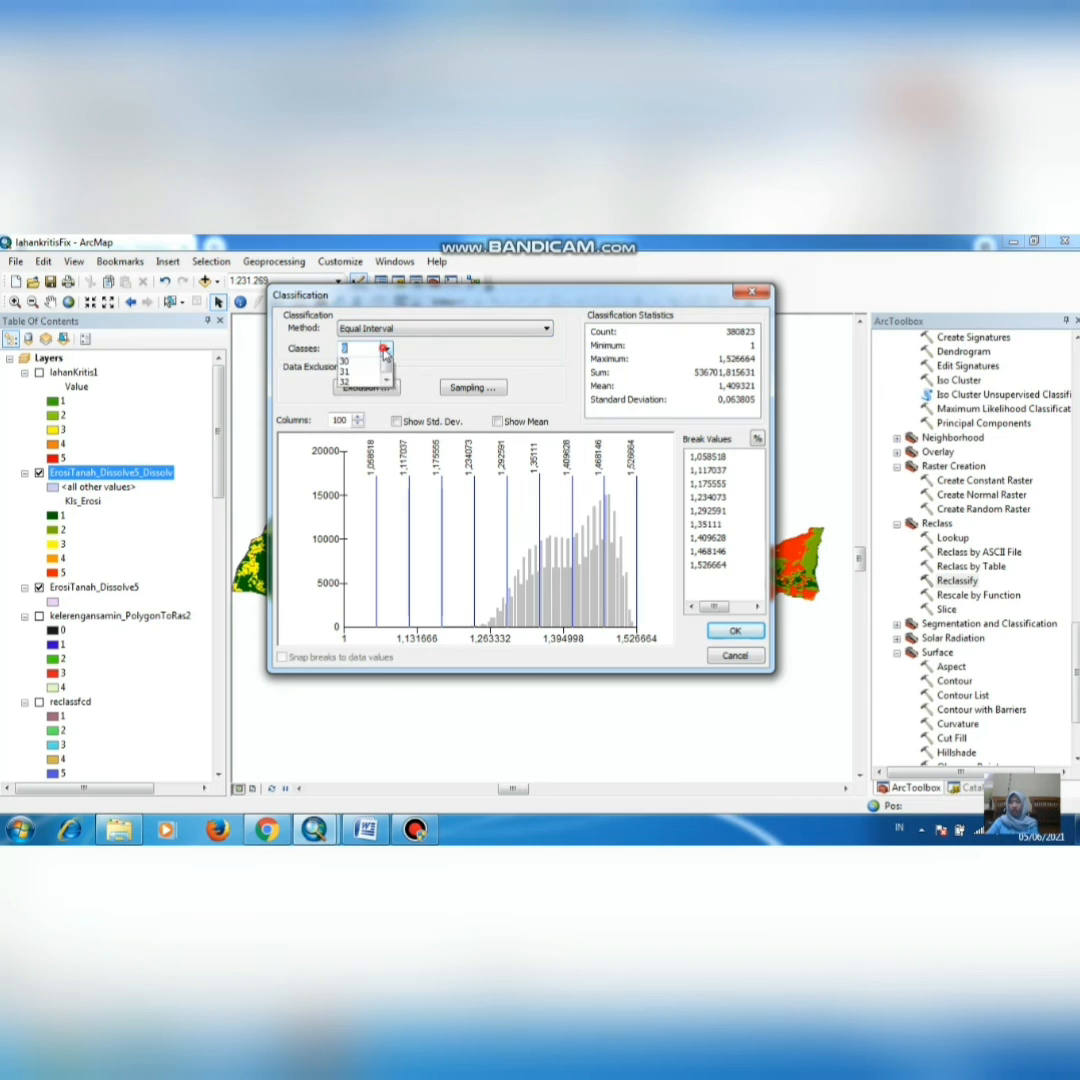
click(385, 349)
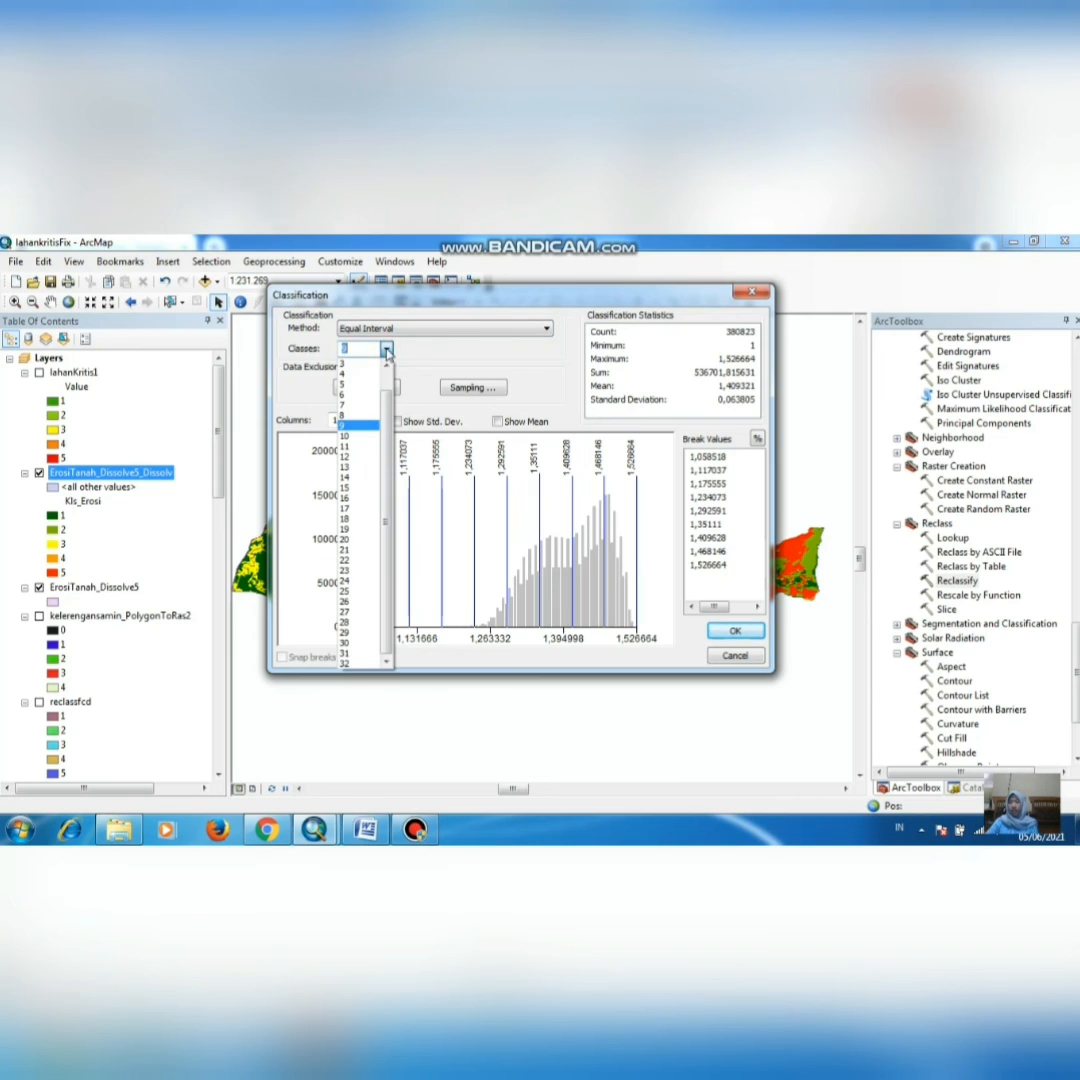
click(347, 384)
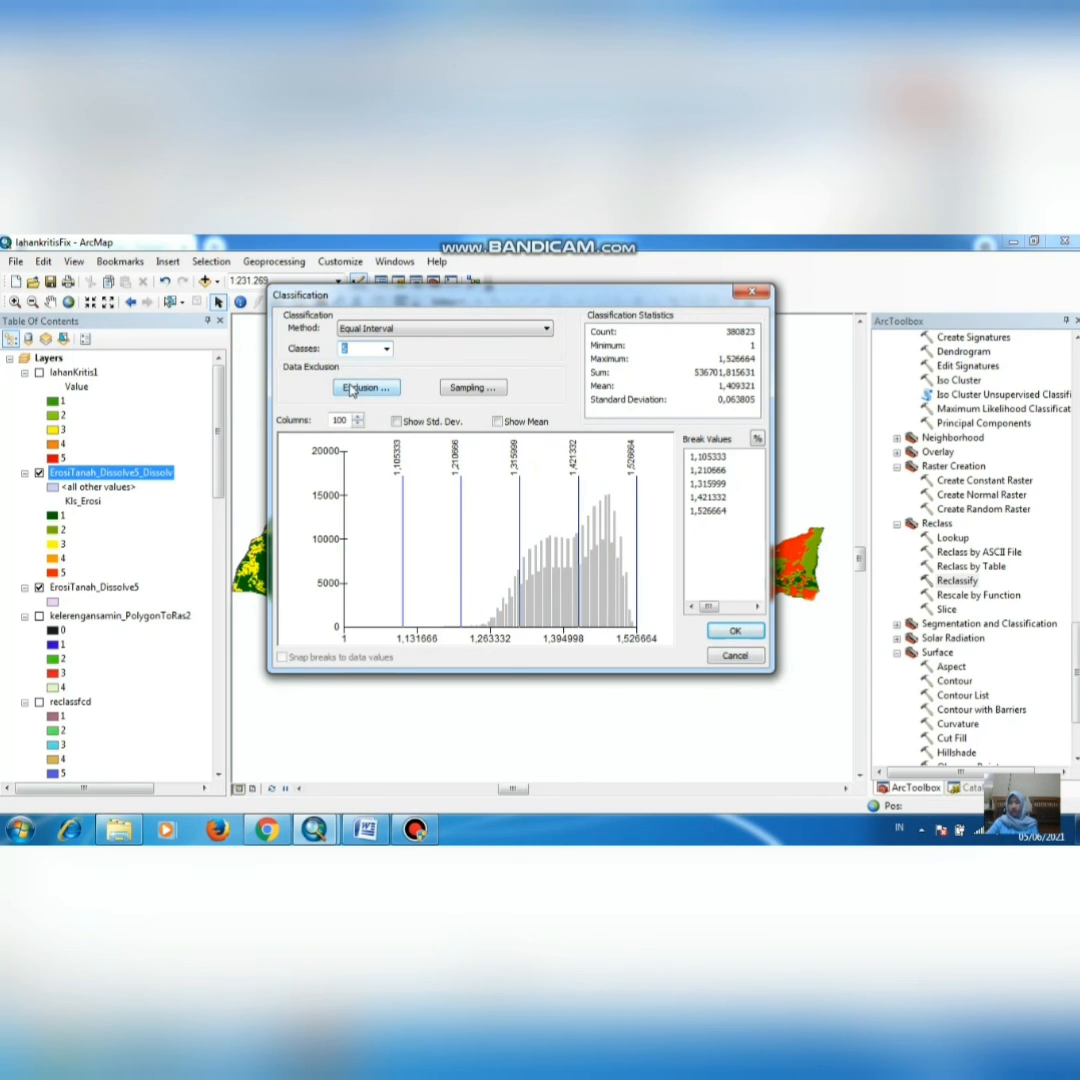
click(731, 631)
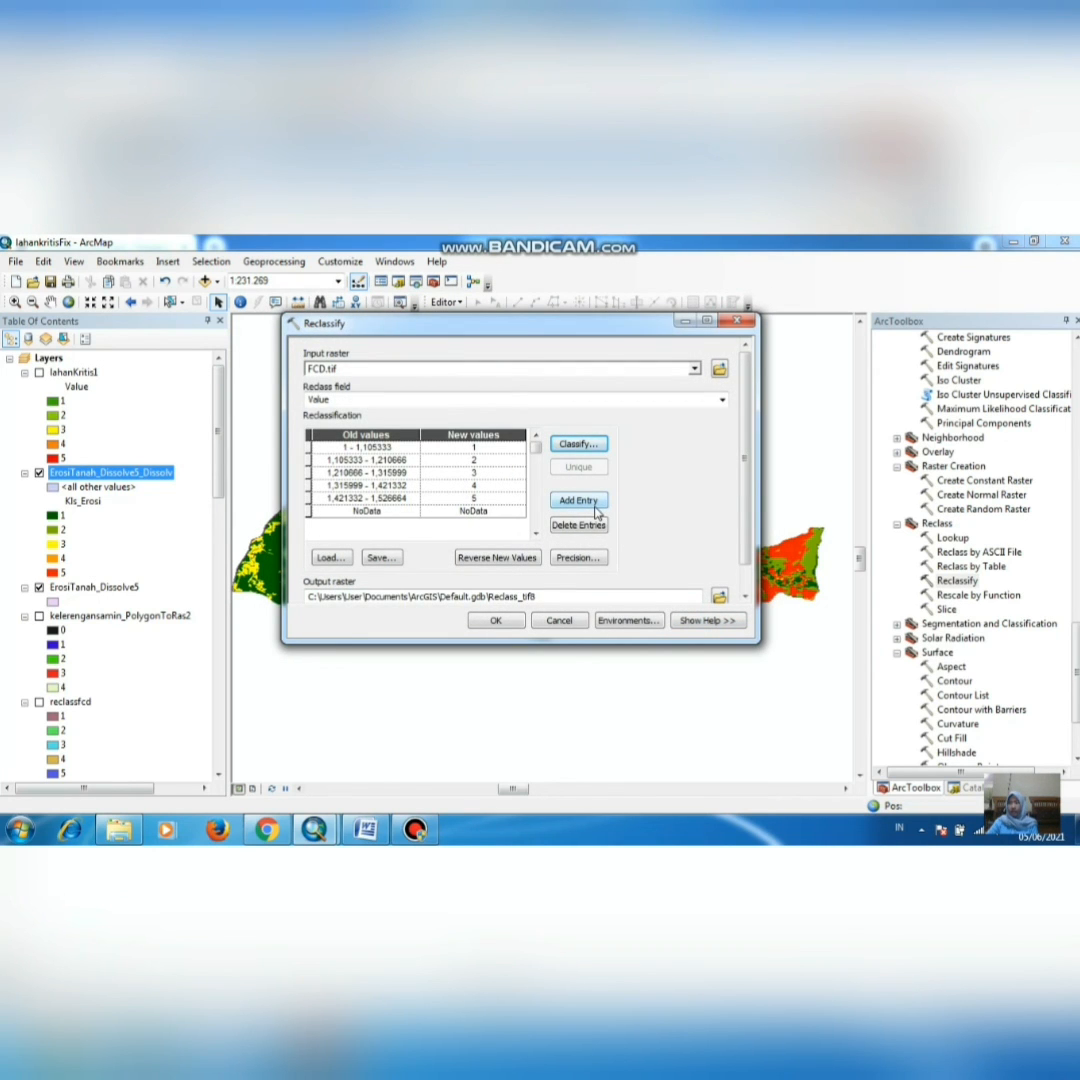
Step: Set the output raster to RECLASSFCD in the raster folder, and close the Reclassify tool without running it
click(717, 596)
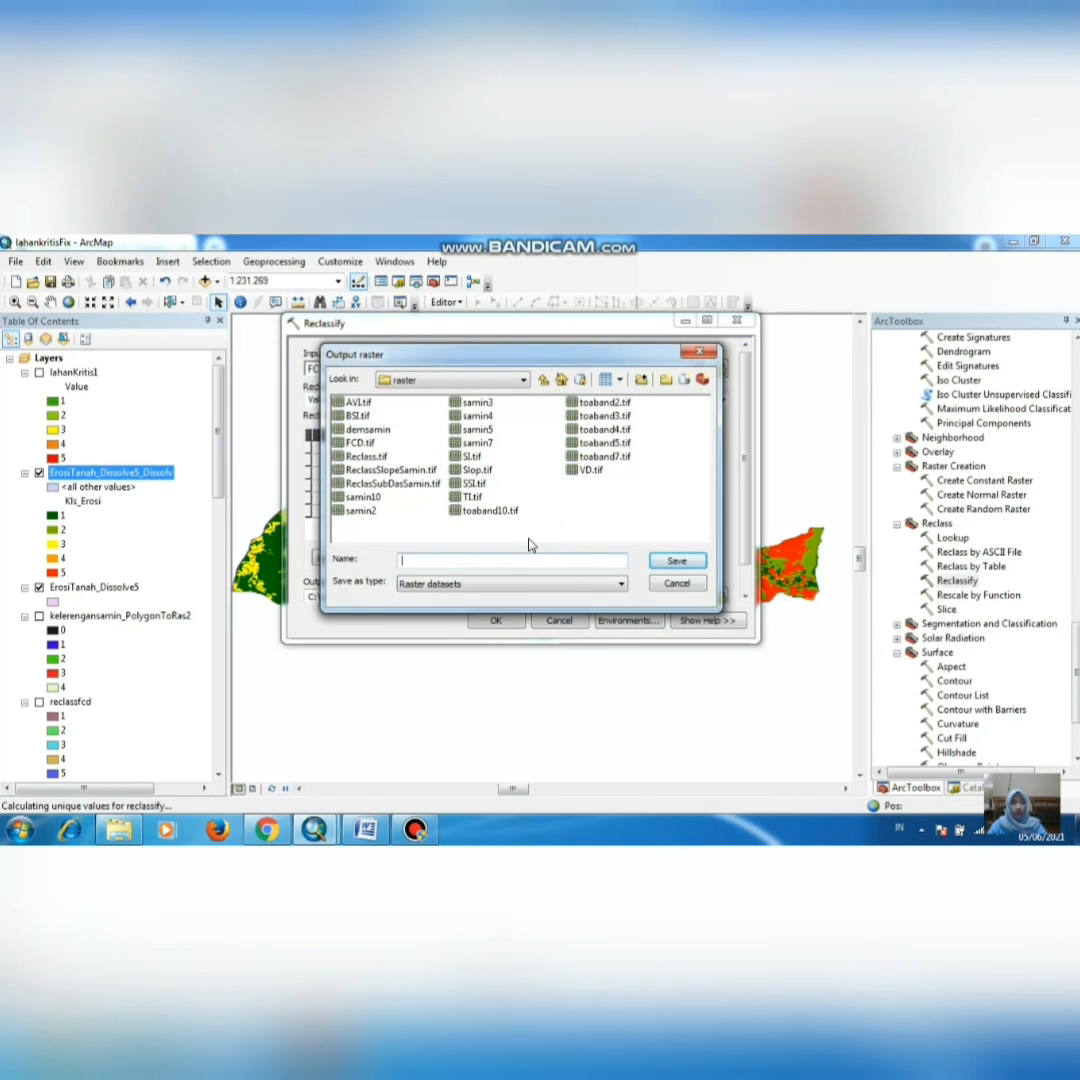
text(REC)
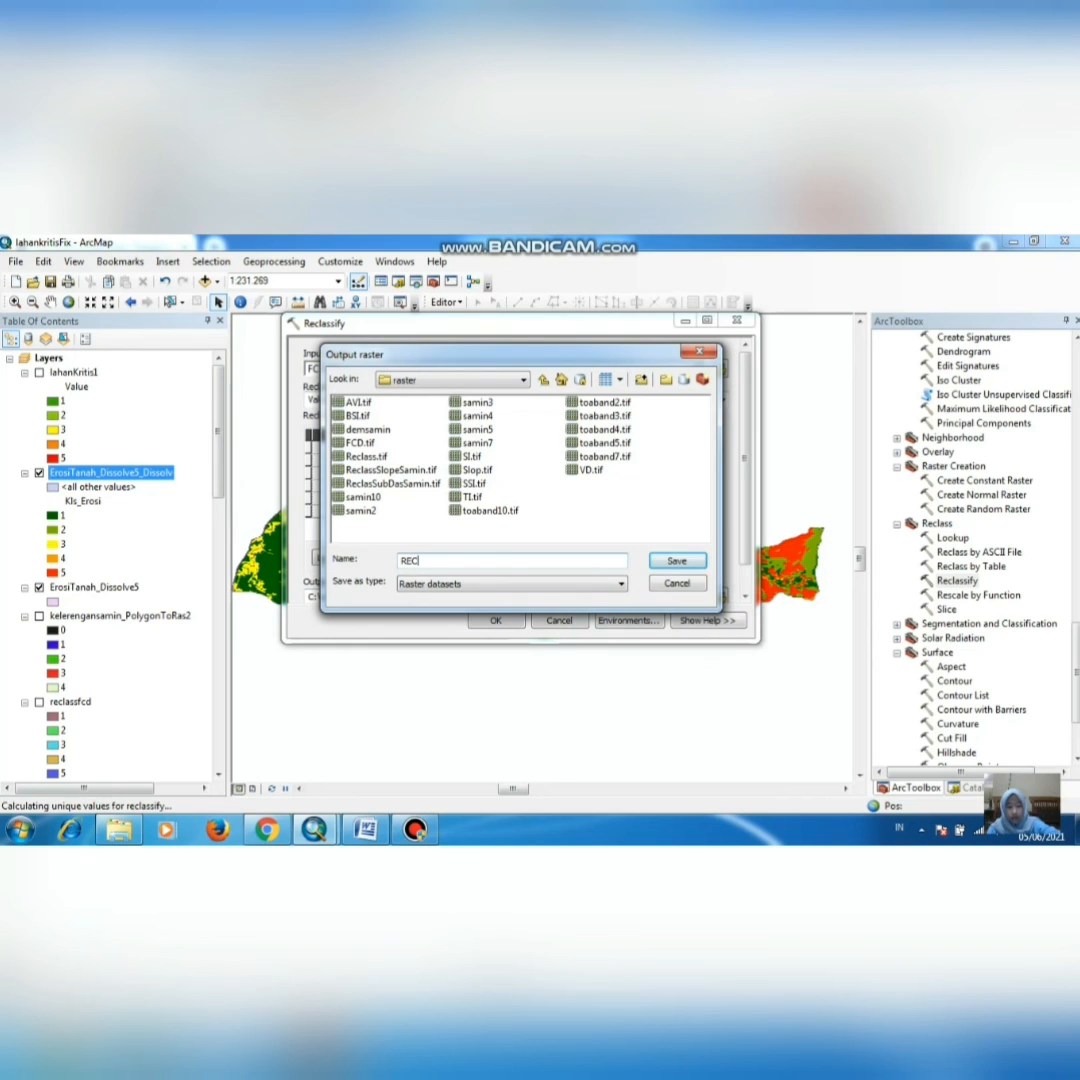
text(LASSFCD)
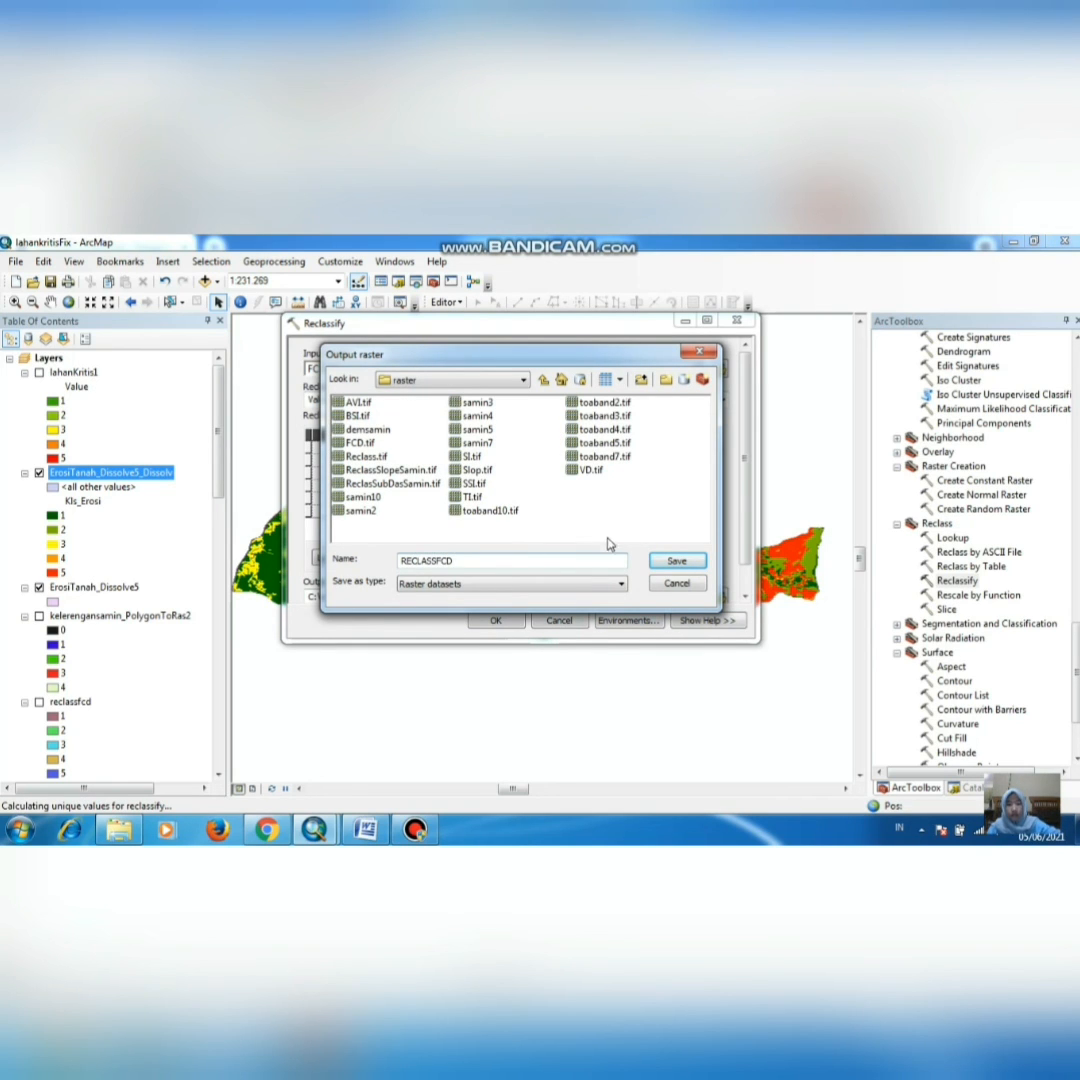
click(676, 561)
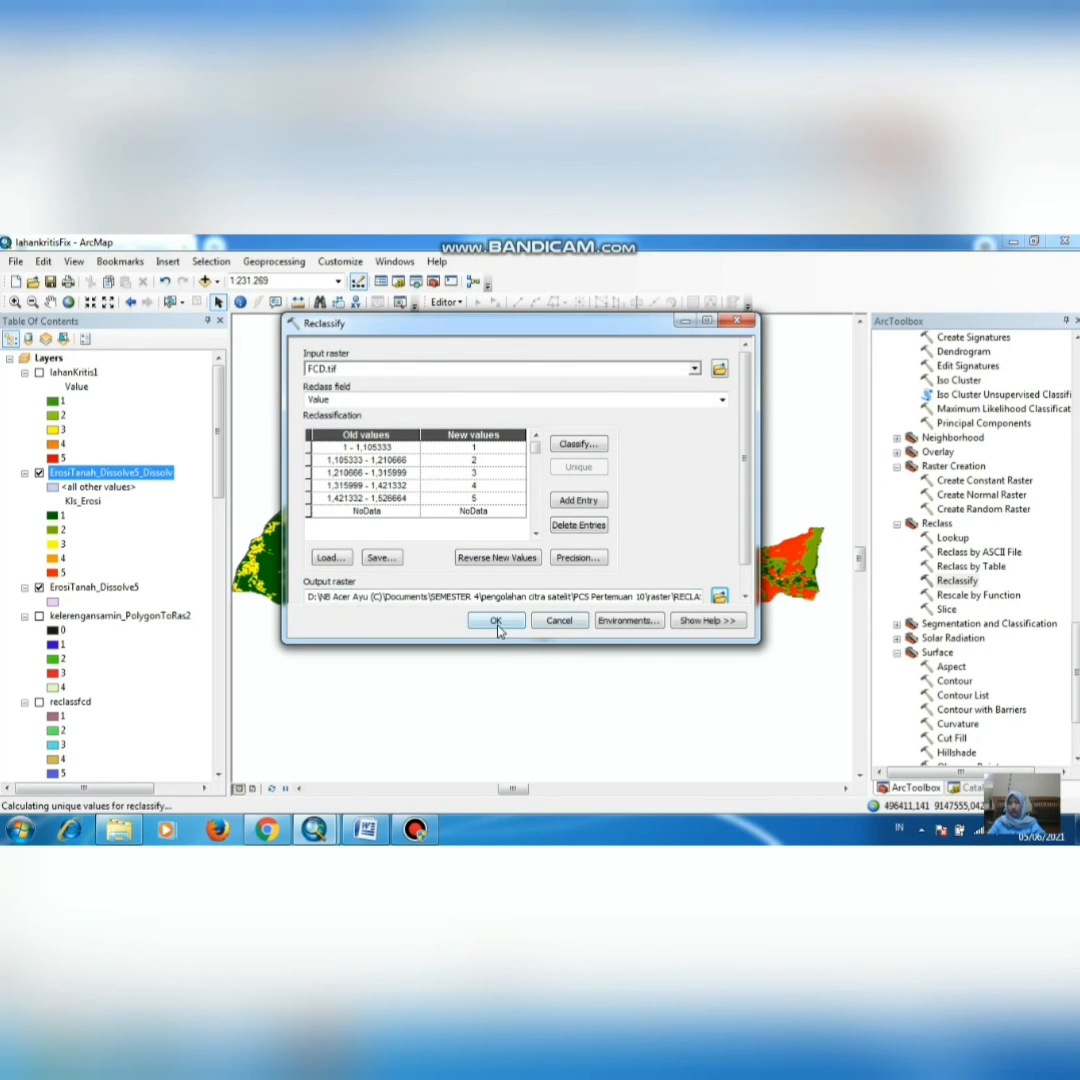
click(736, 325)
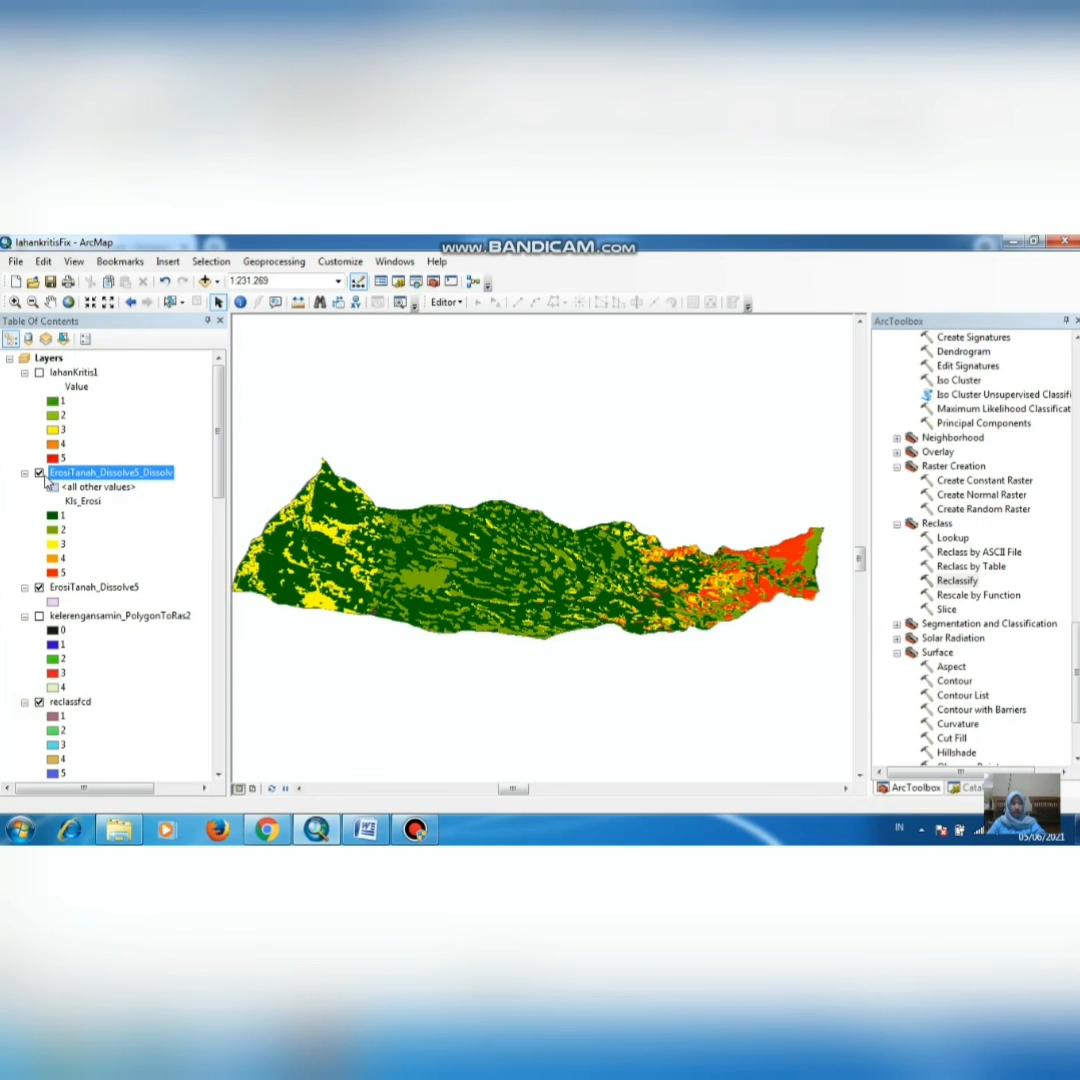
Step: Hide the two dissolved erosion layers to view the reclassfcd classes, and display both erosion layers again
click(38, 473)
click(38, 588)
click(38, 588)
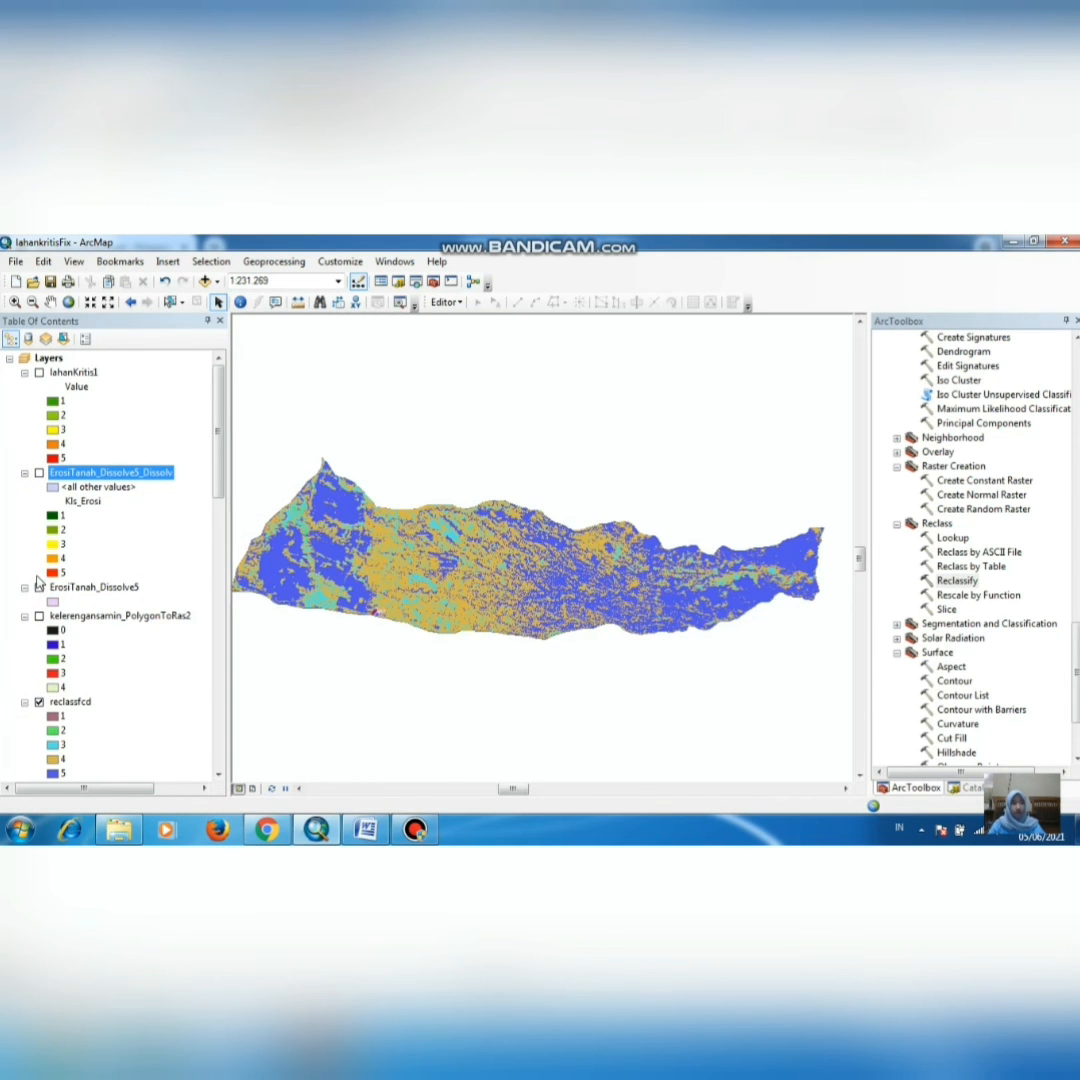
drag(224, 482, 222, 502)
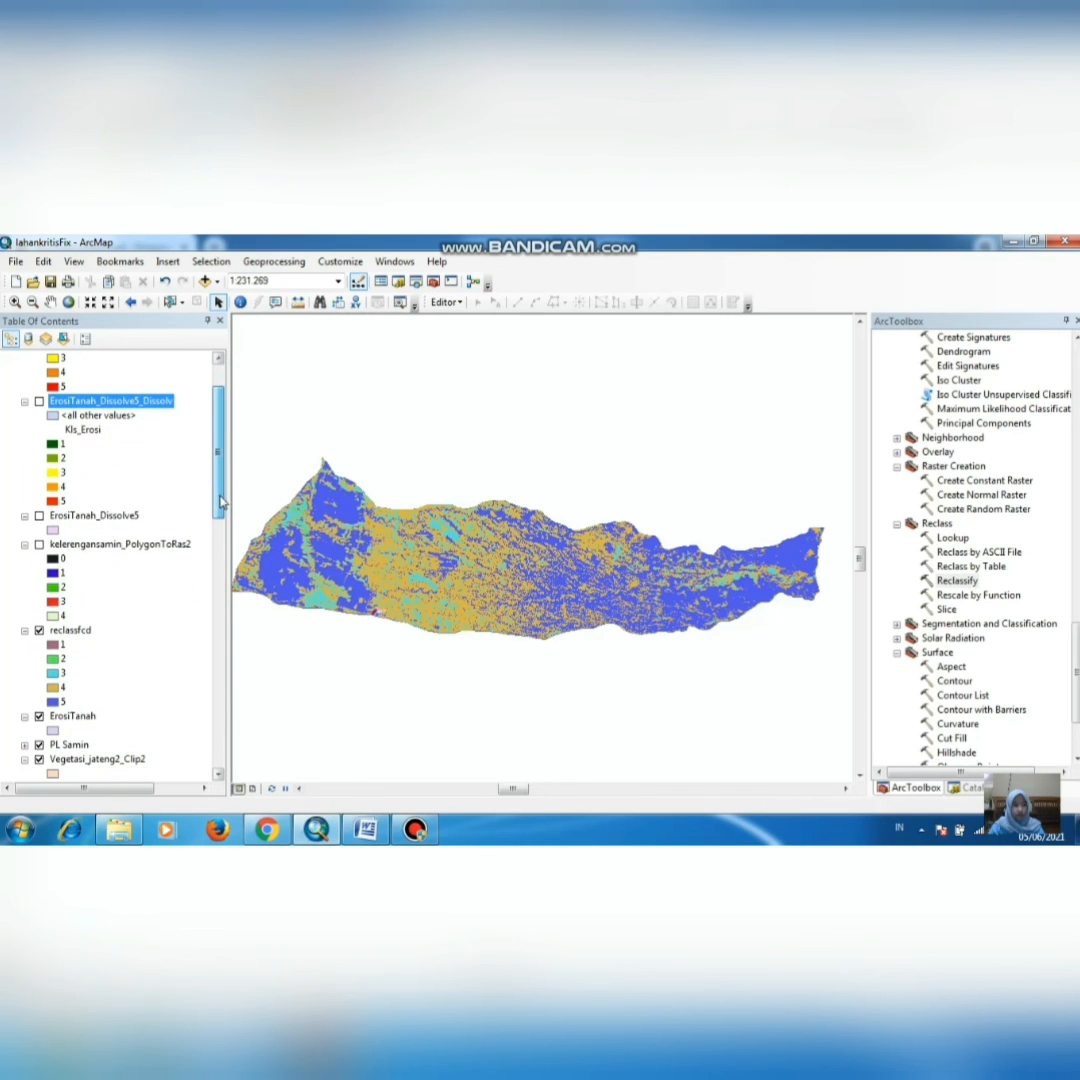
click(39, 402)
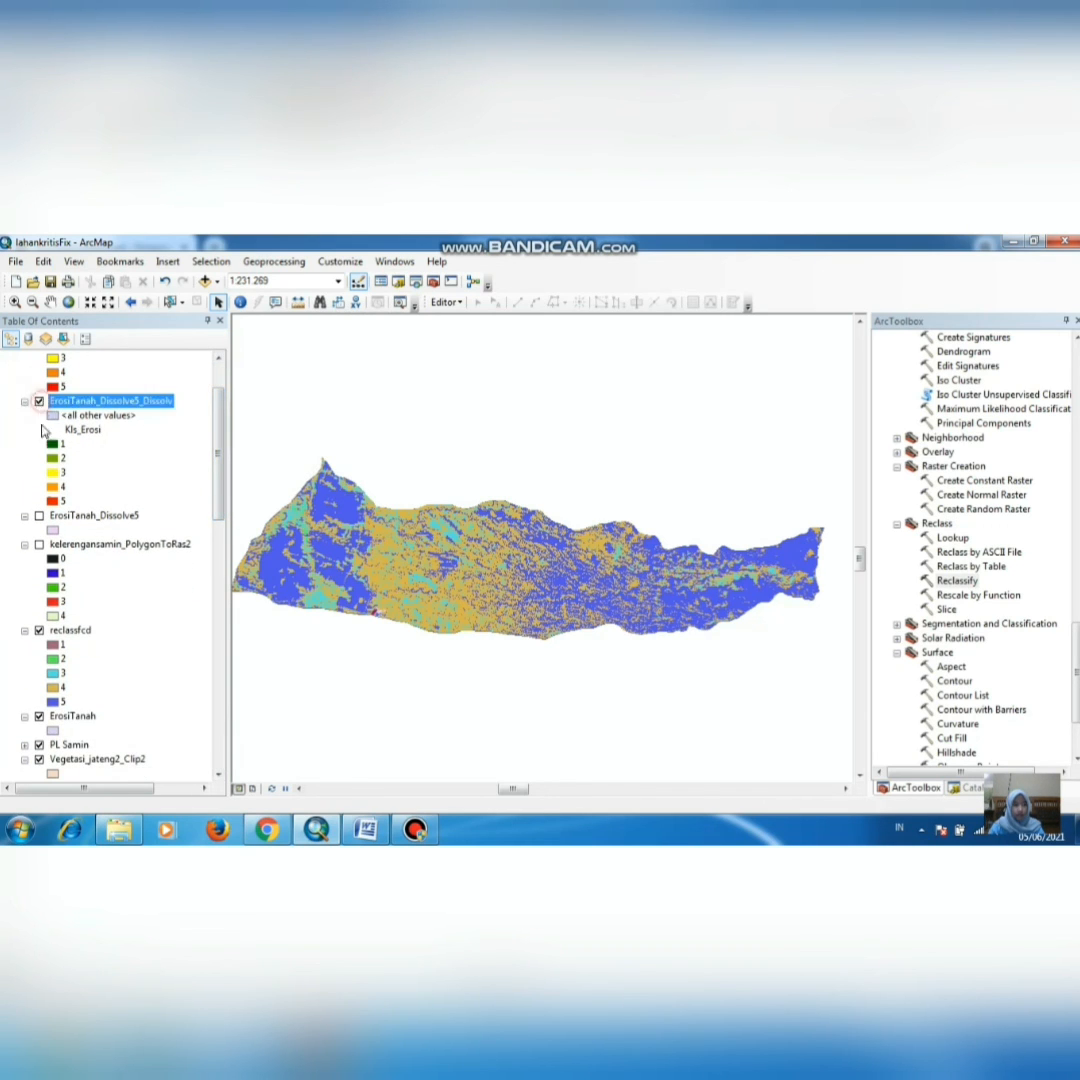
click(39, 516)
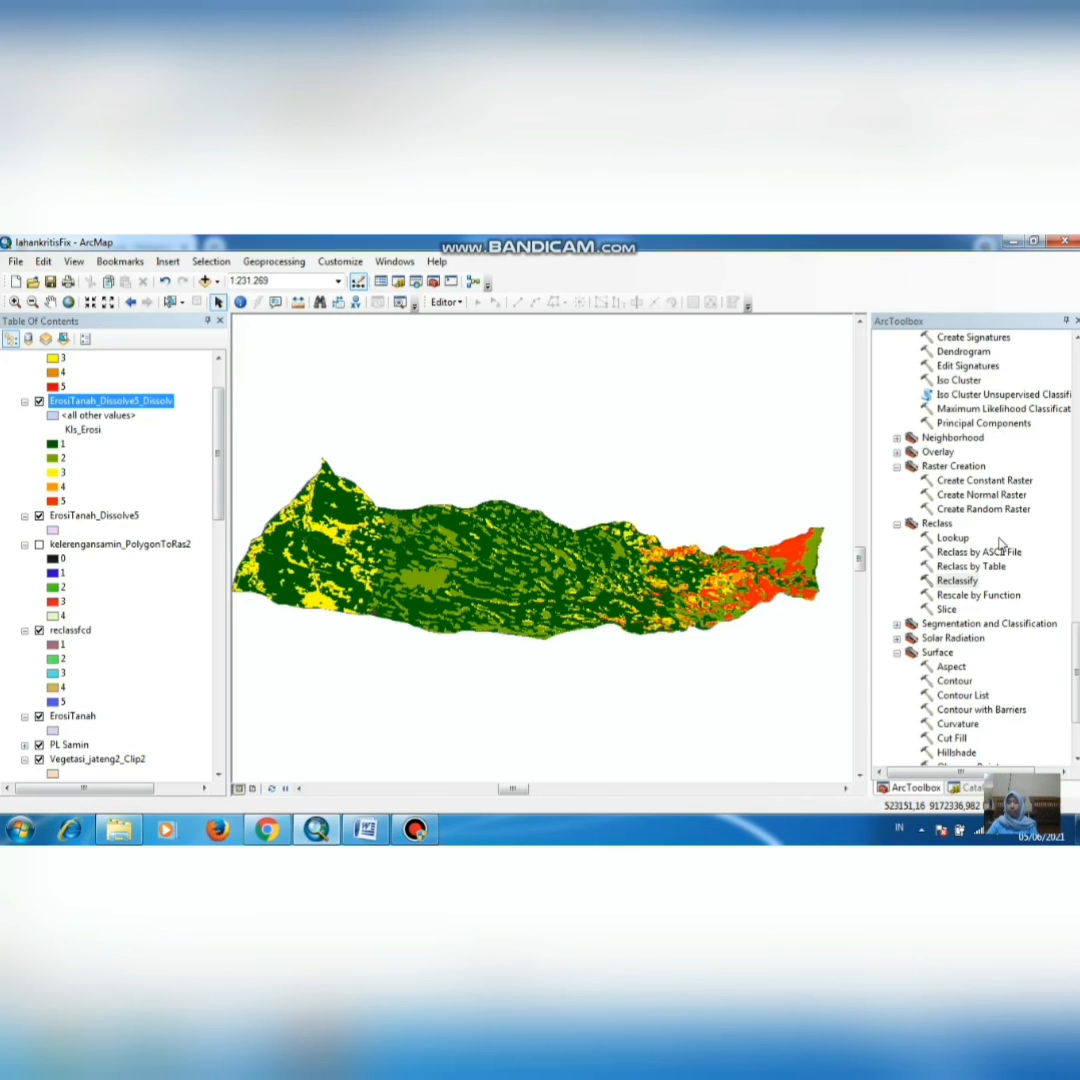
Step: Start the Polygon to Raster tool from the To Raster conversion toolset
scroll(993, 538, up, 2)
scroll(993, 538, up, 15)
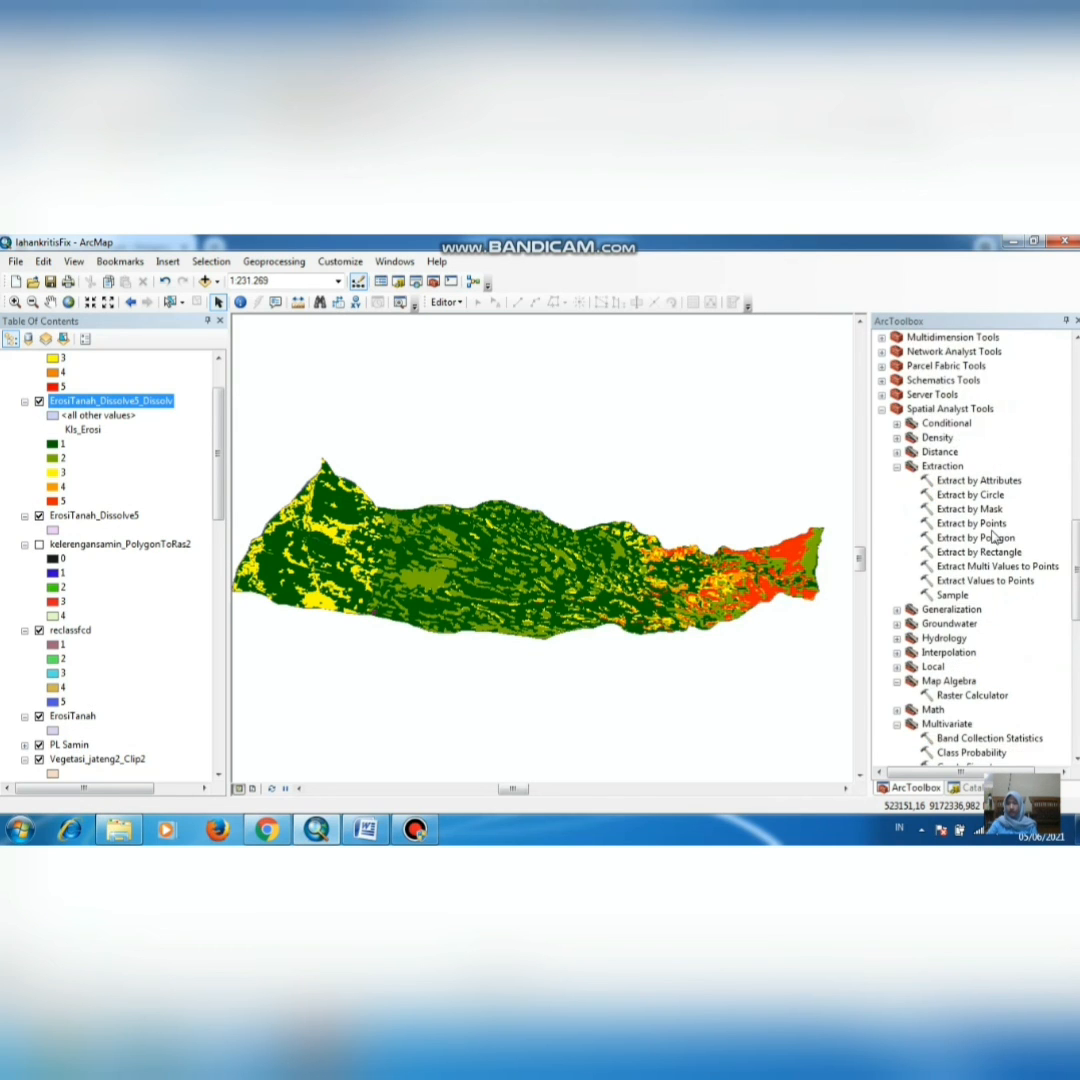
scroll(993, 538, up, 10)
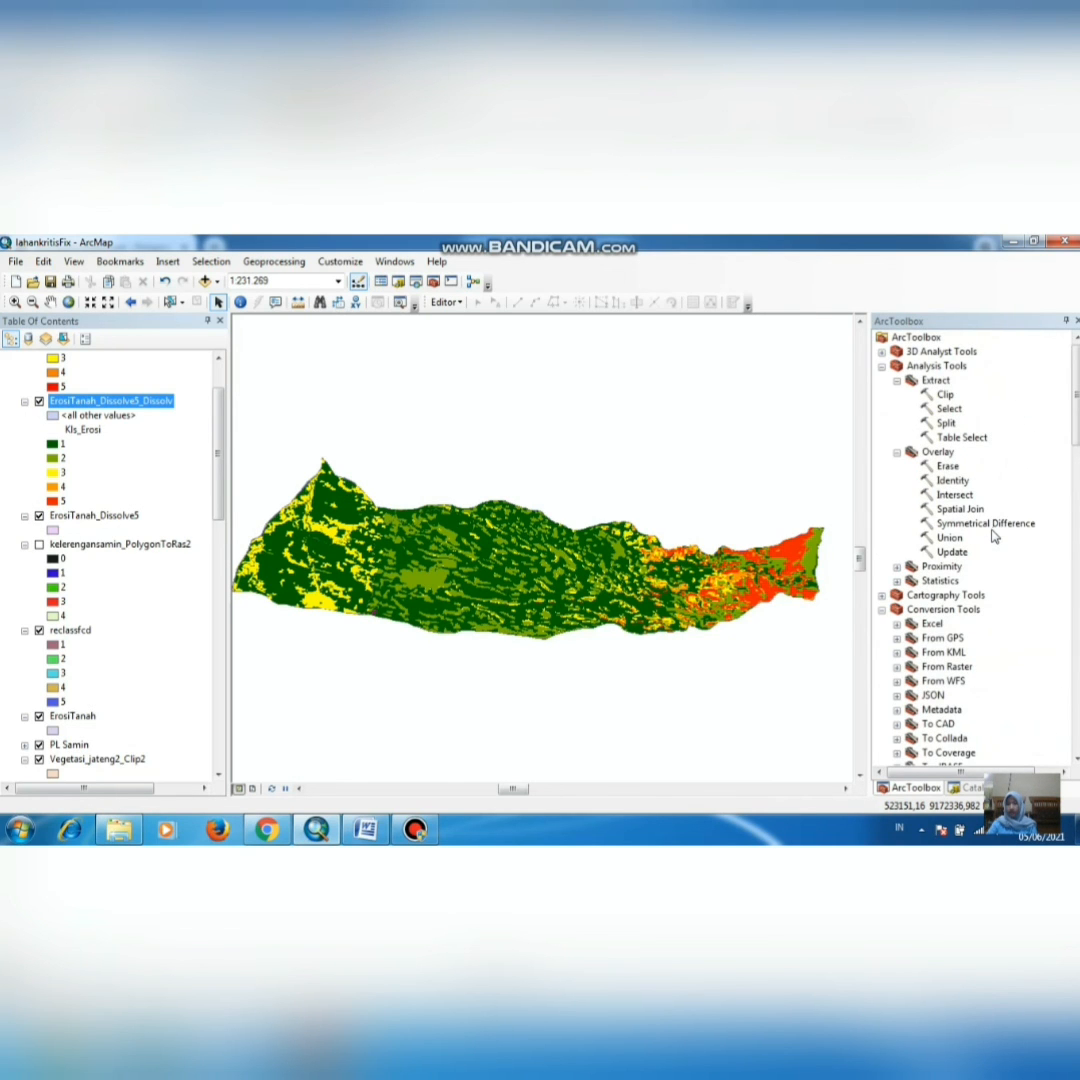
click(936, 366)
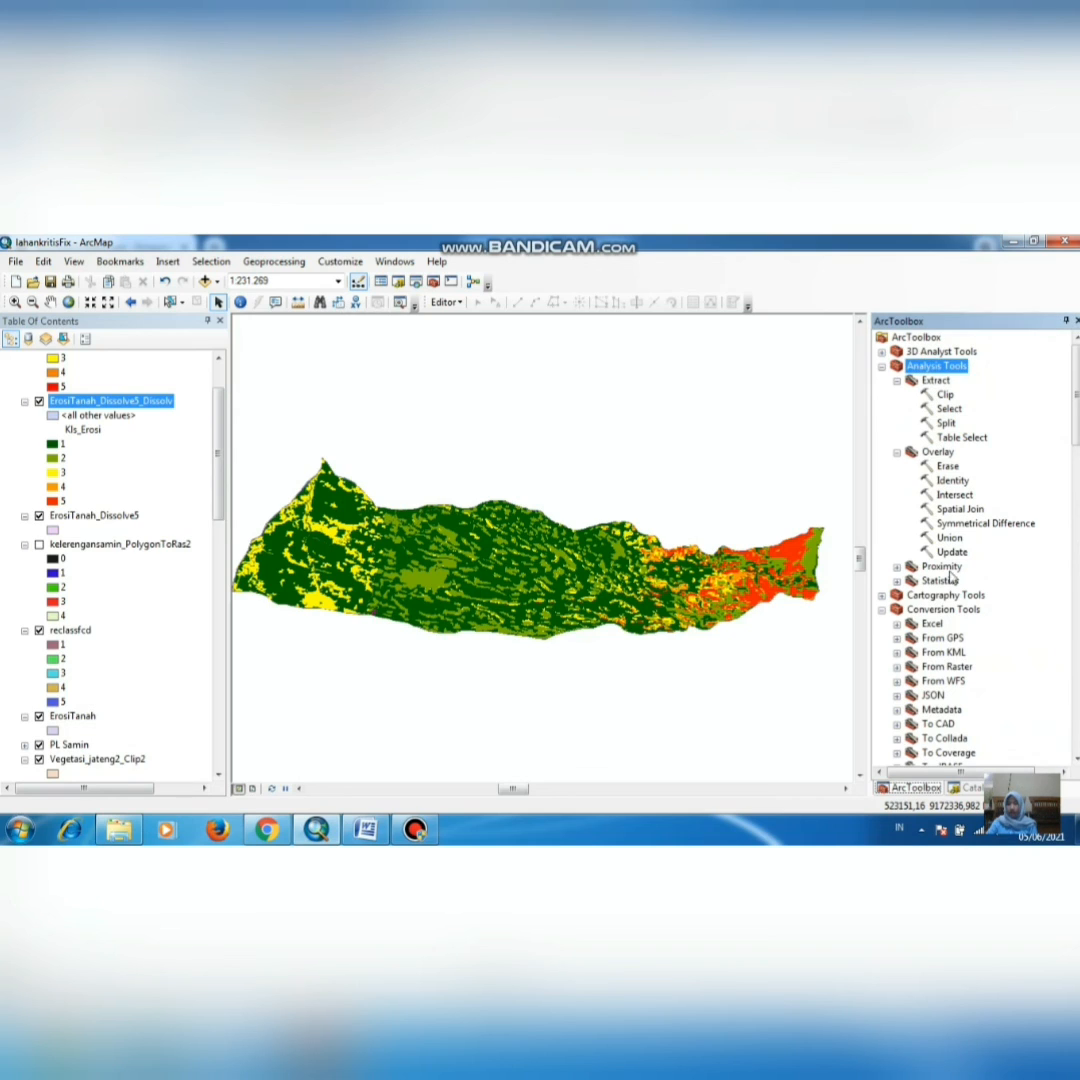
click(945, 609)
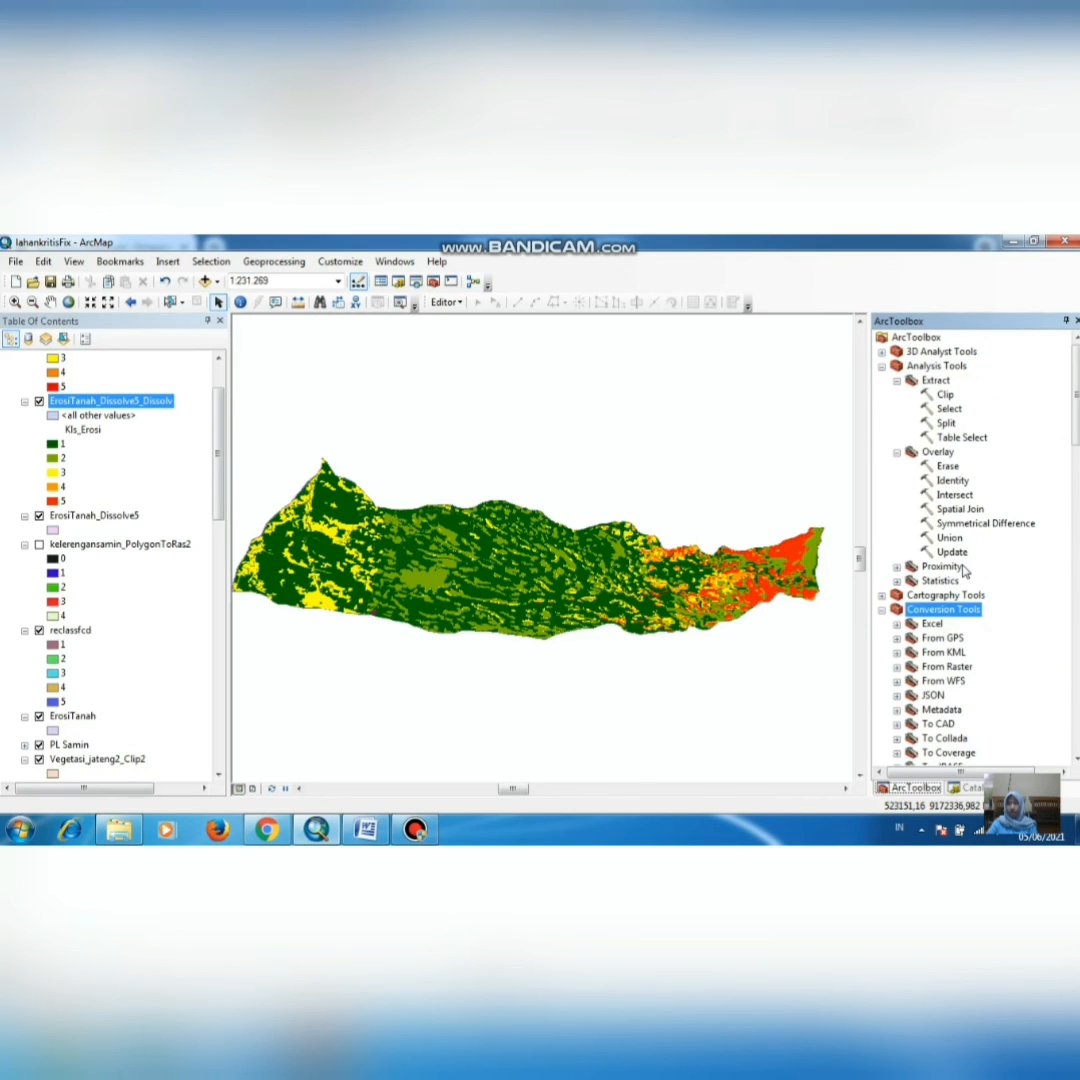
scroll(965, 570, down, 6)
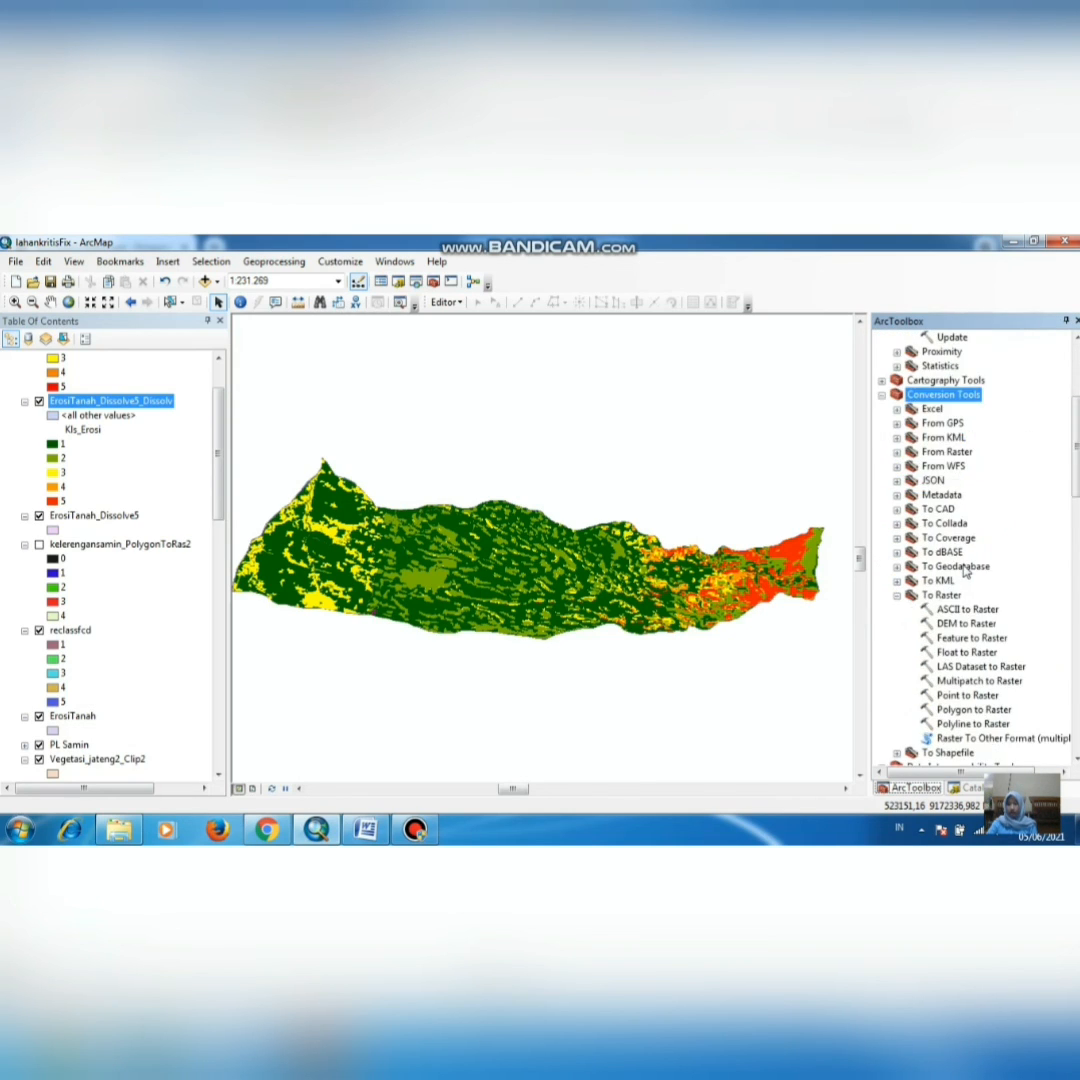
click(941, 553)
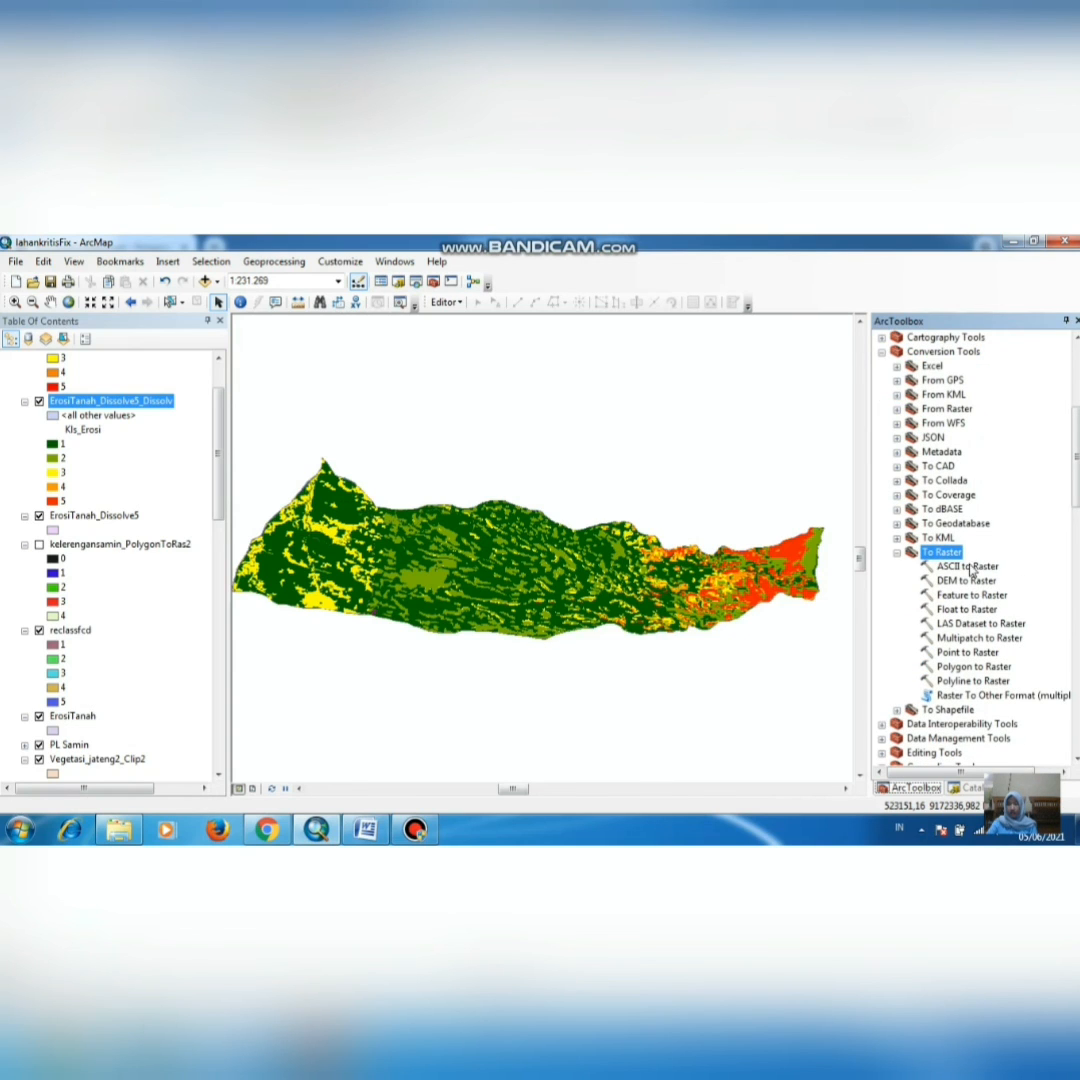
scroll(975, 570, down, 3)
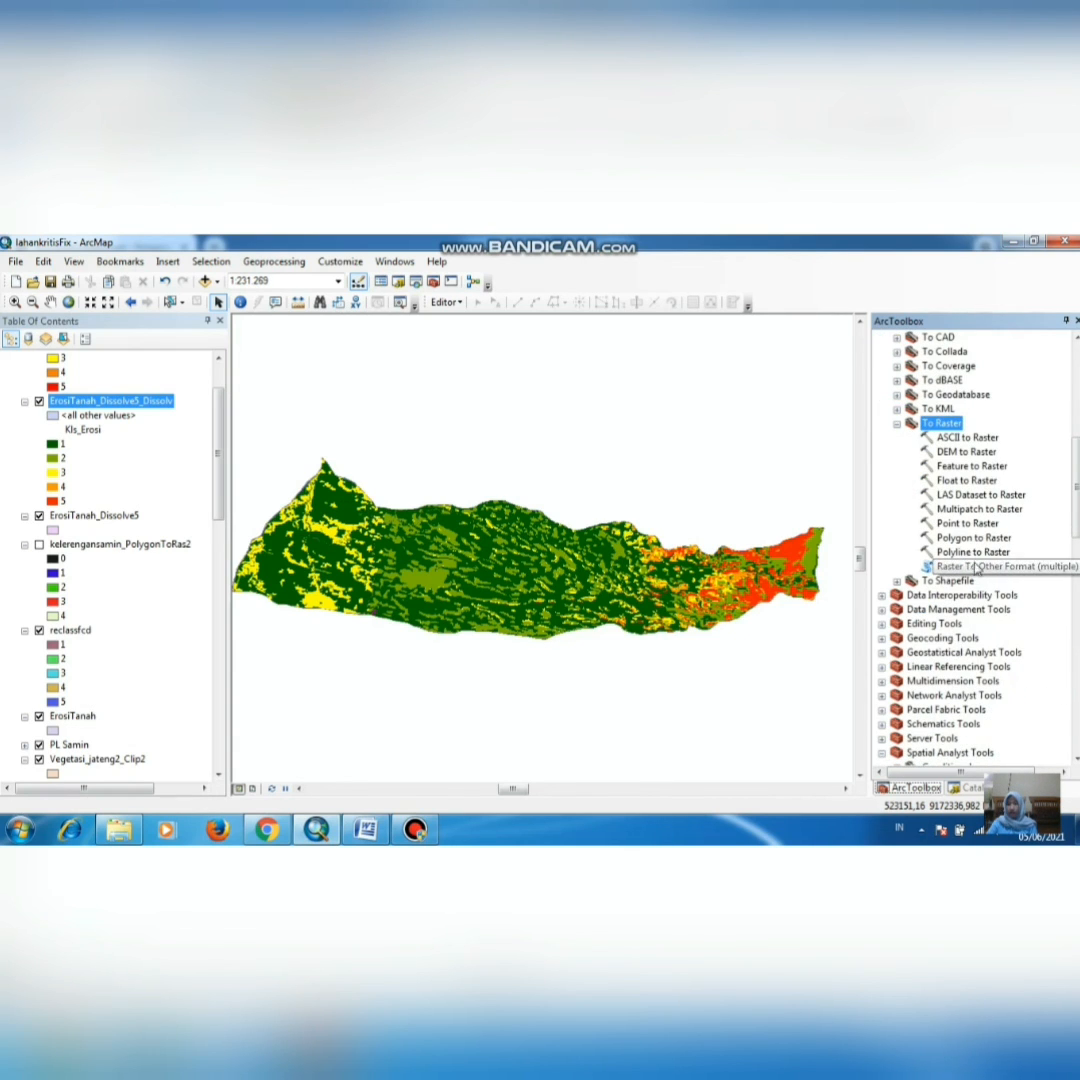
double_click(972, 538)
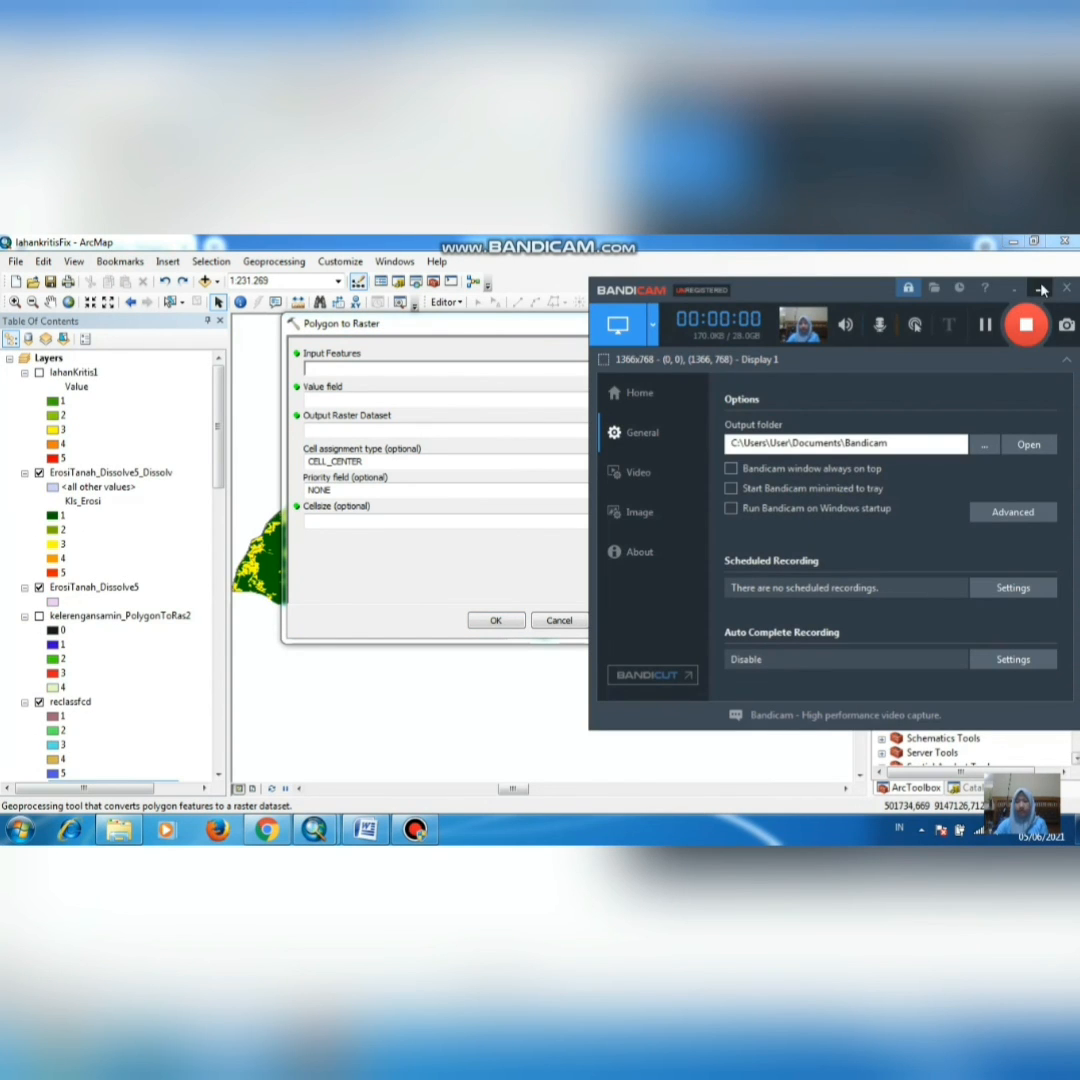
click(1039, 291)
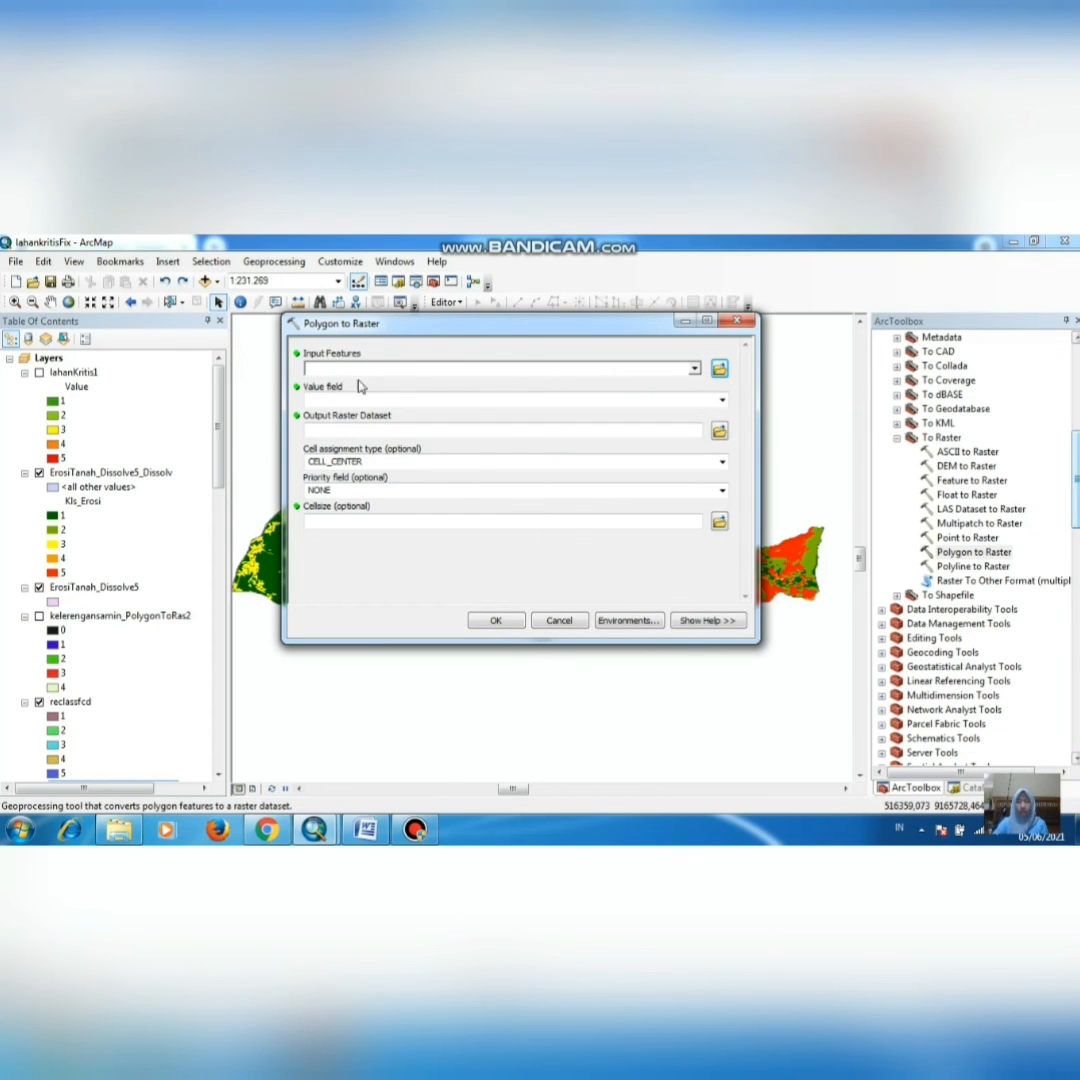
Step: Set the Polygon to Raster input features to lerengsamin.shp from the shp folder, and close the tool without running it
click(695, 369)
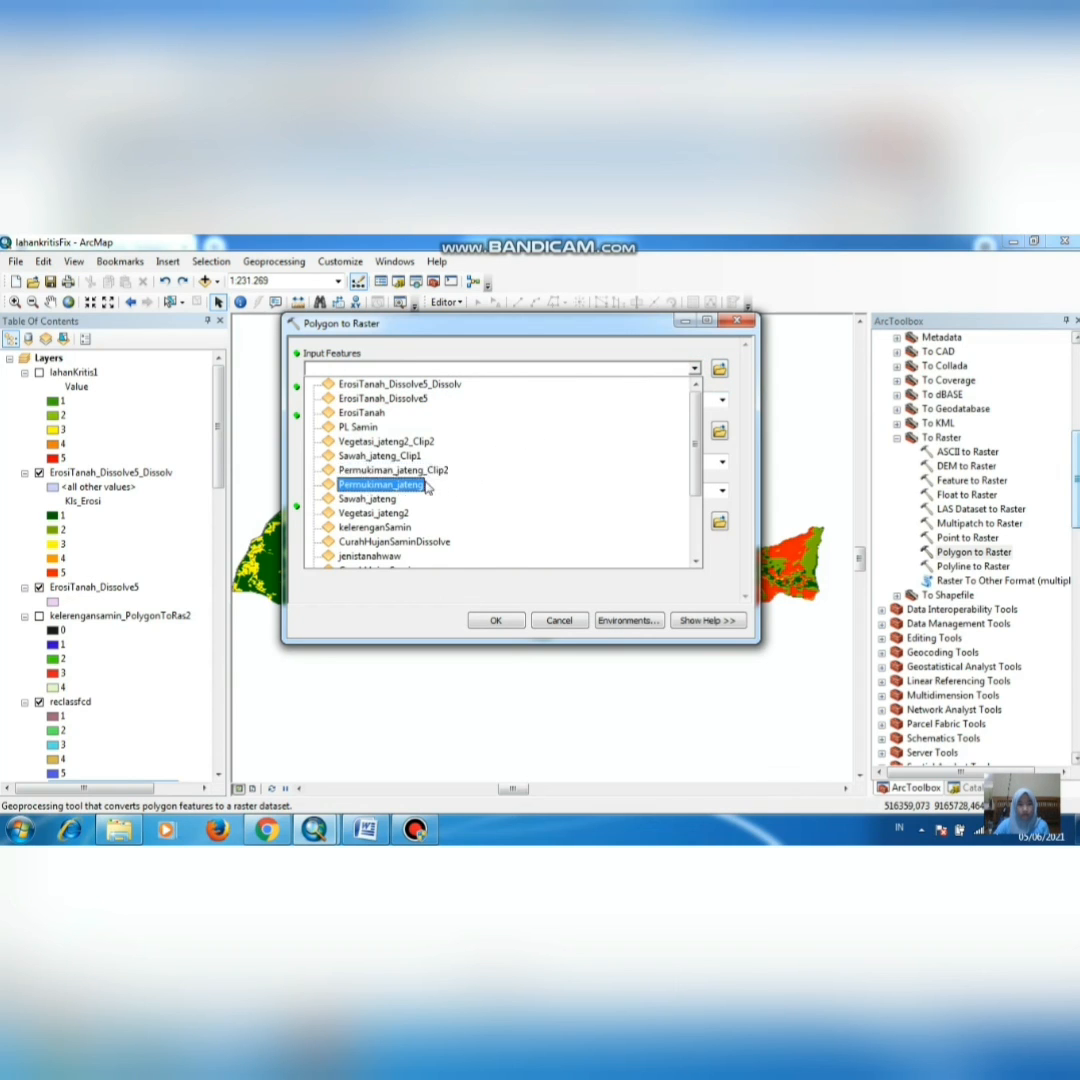
scroll(382, 444, down, 1)
scroll(386, 460, down, 2)
scroll(386, 466, up, 3)
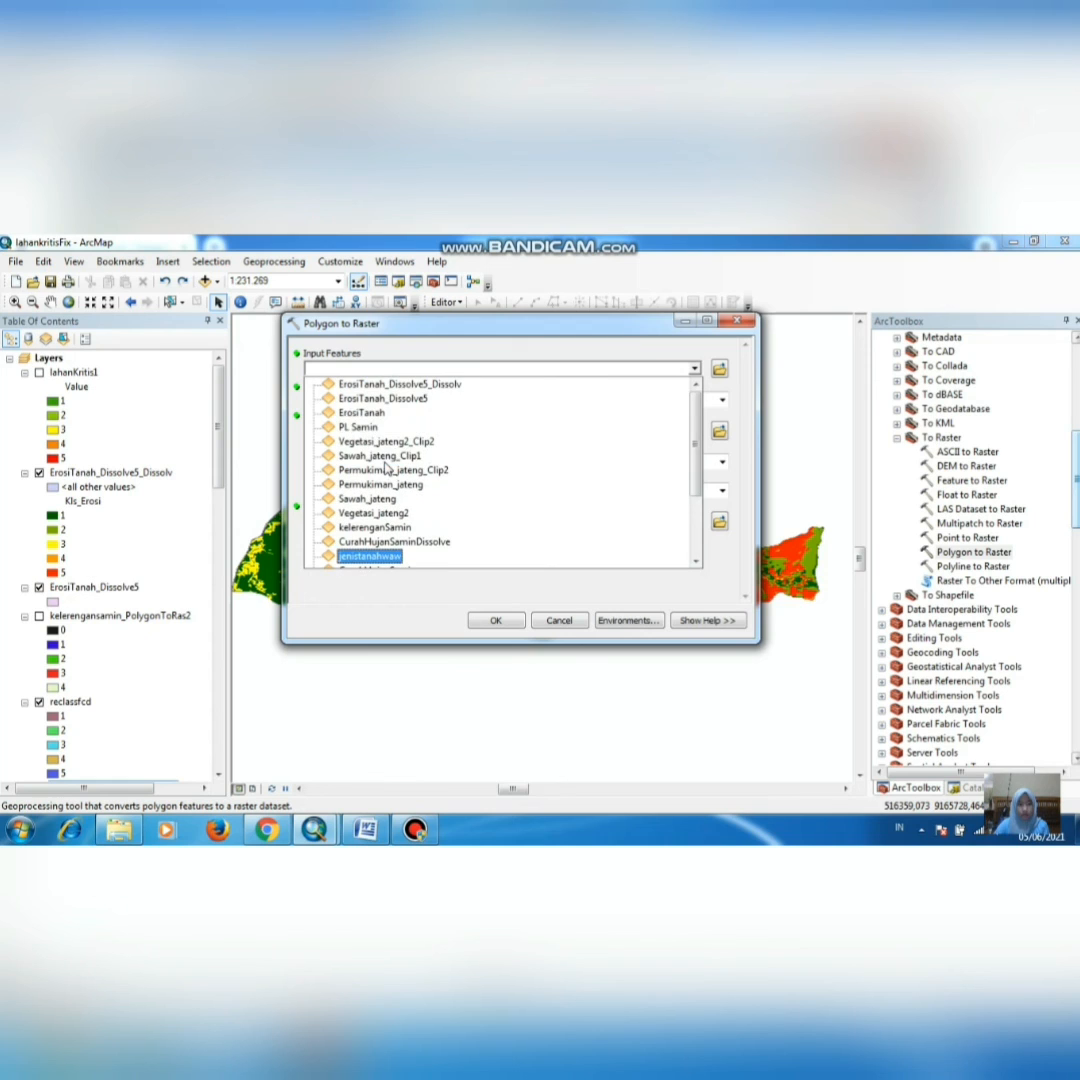
click(720, 370)
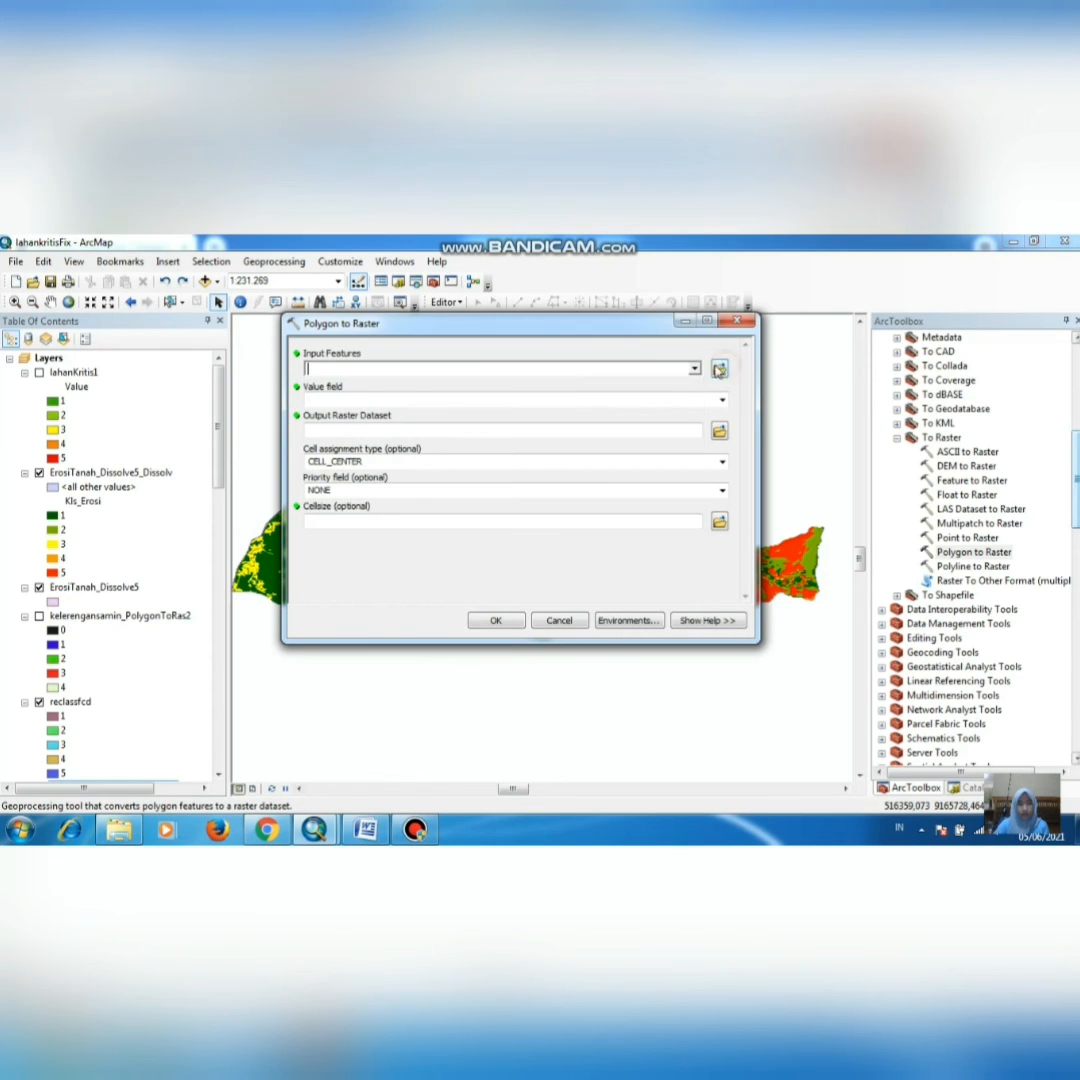
click(720, 370)
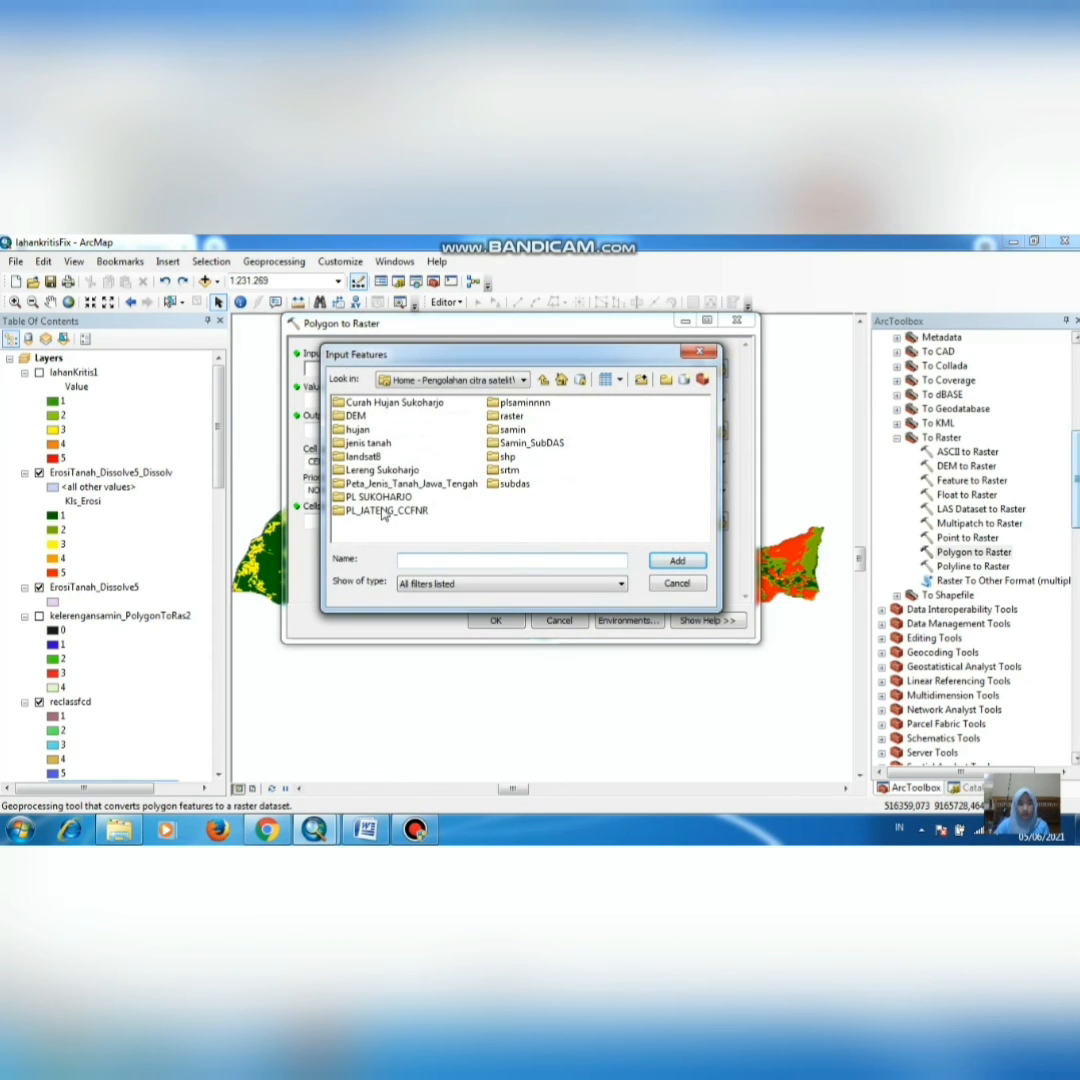
click(375, 470)
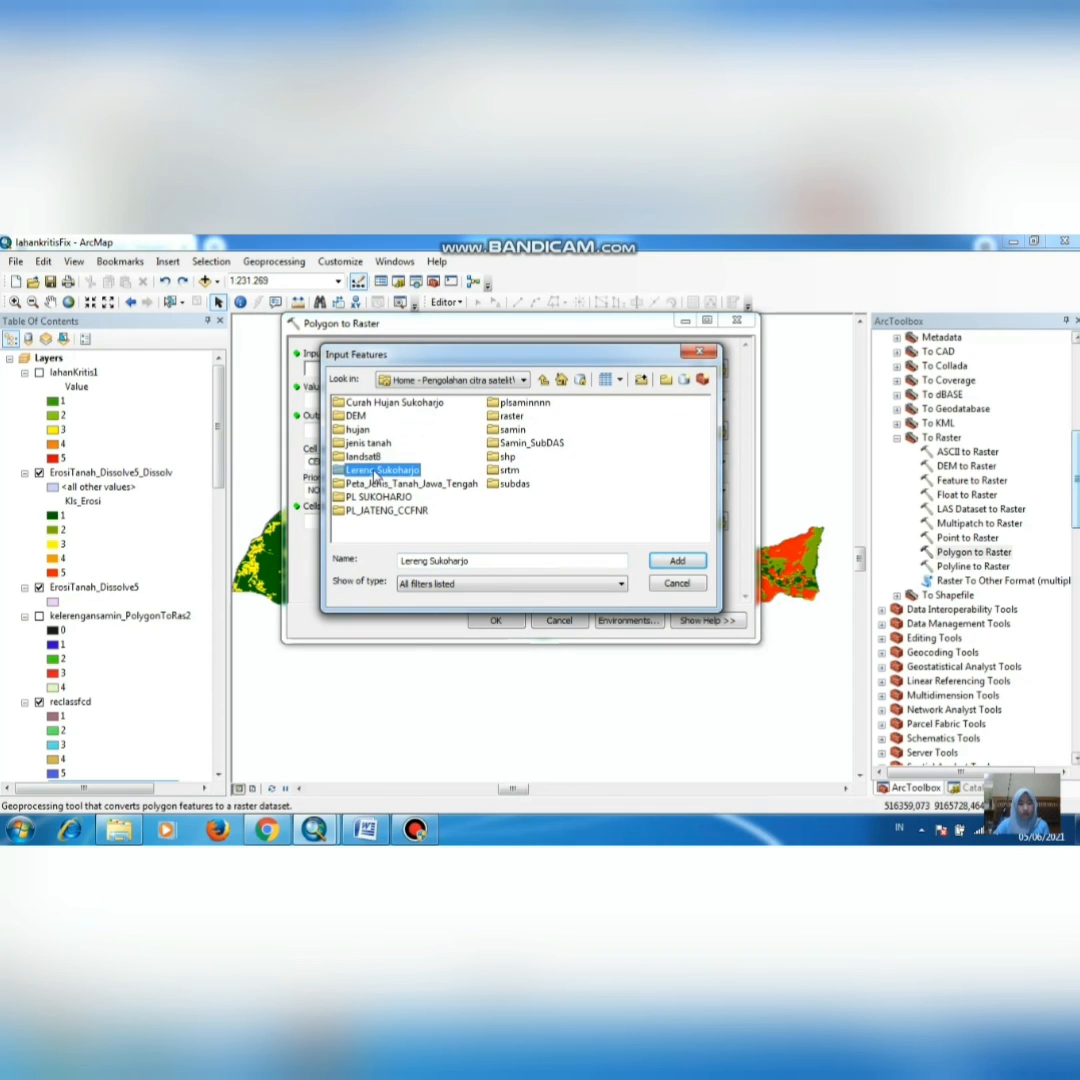
double_click(375, 472)
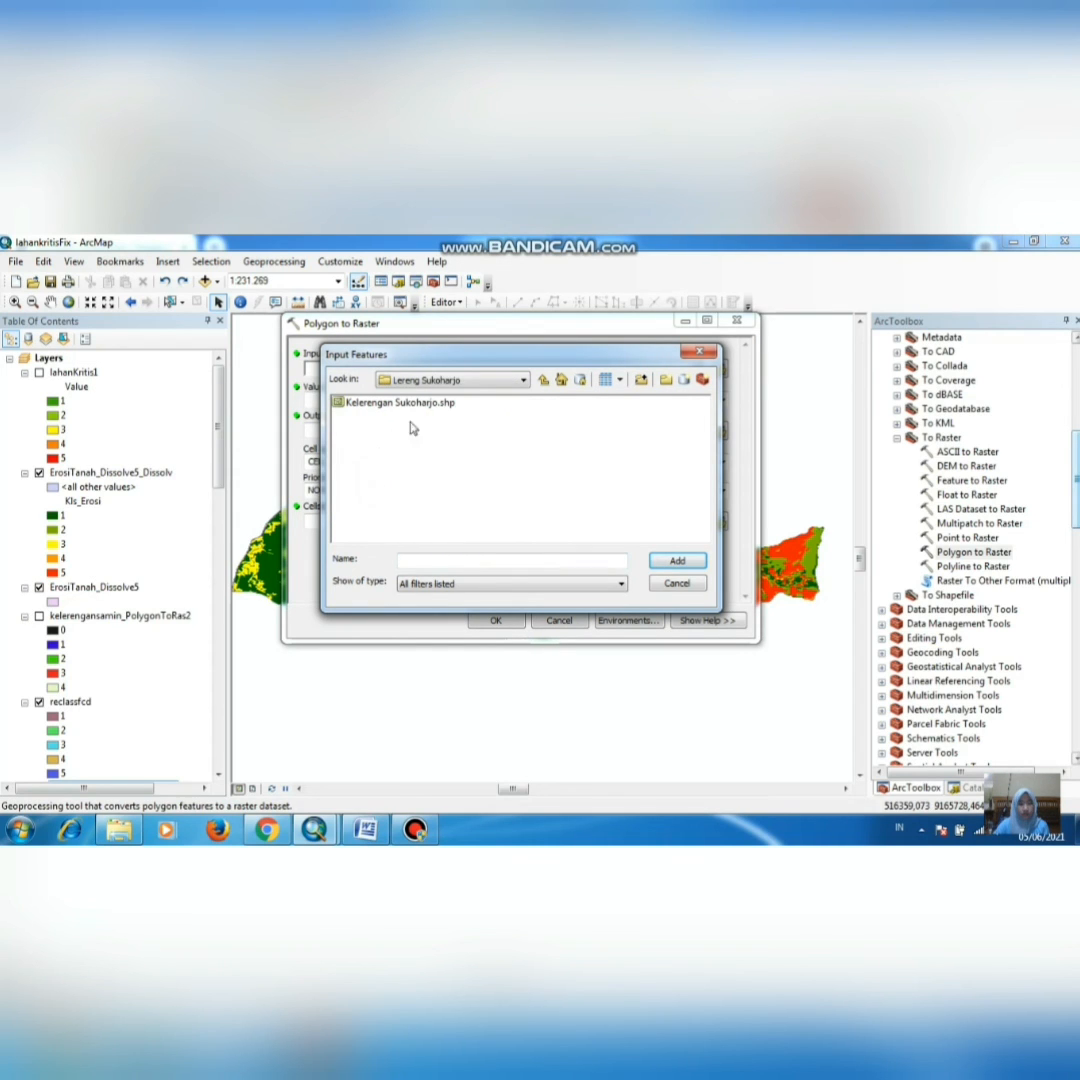
click(540, 381)
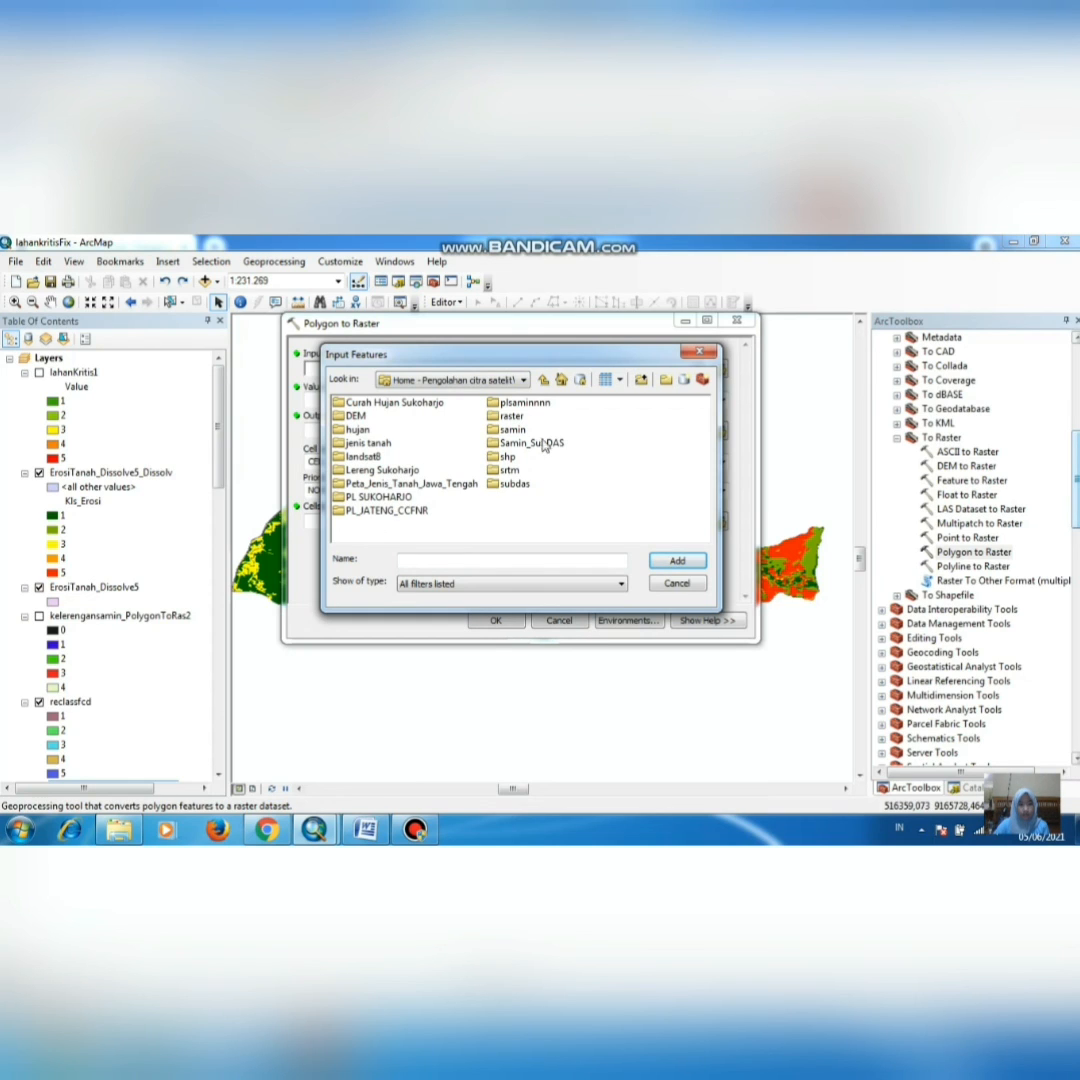
double_click(512, 416)
click(544, 381)
double_click(508, 458)
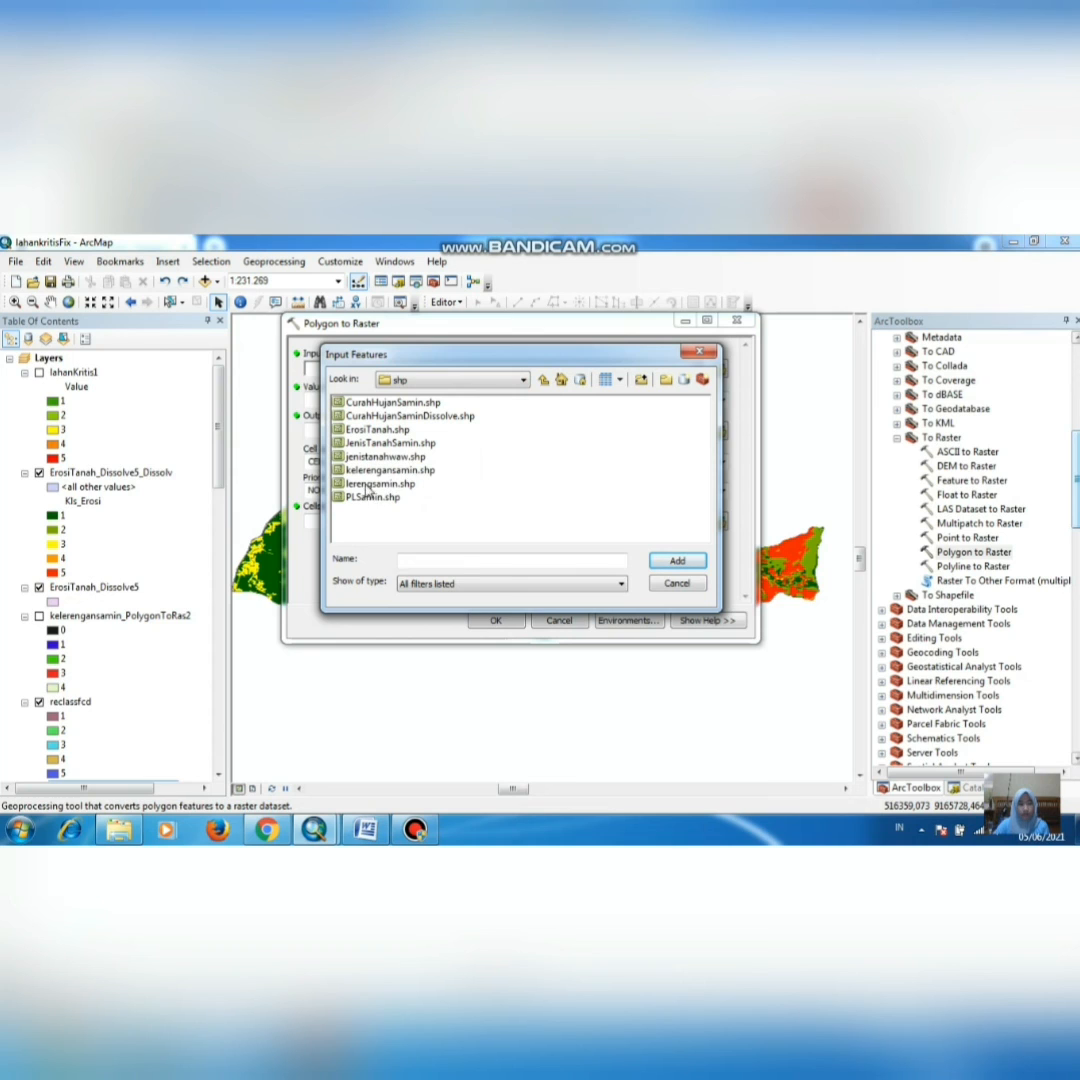
click(368, 485)
click(676, 563)
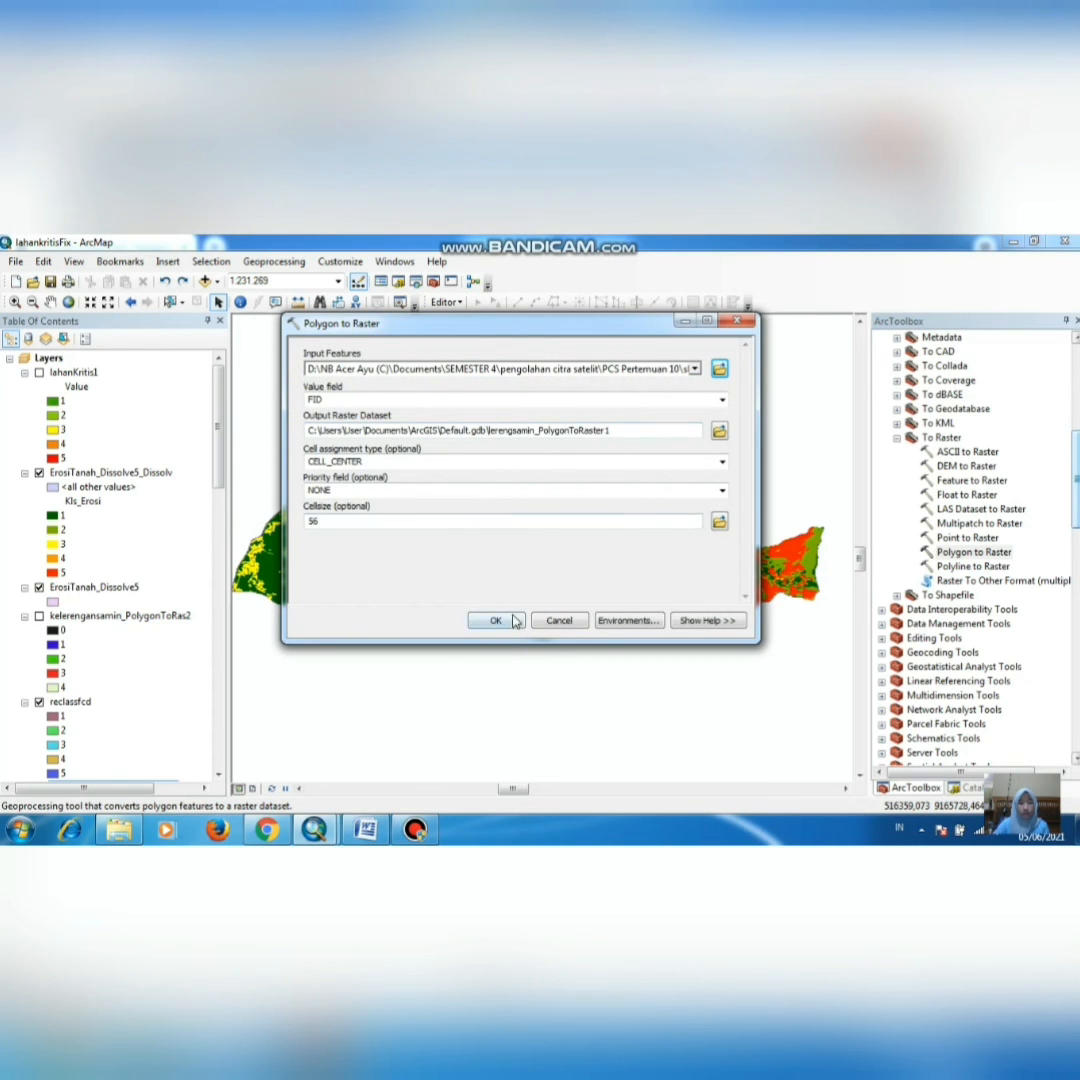
click(738, 321)
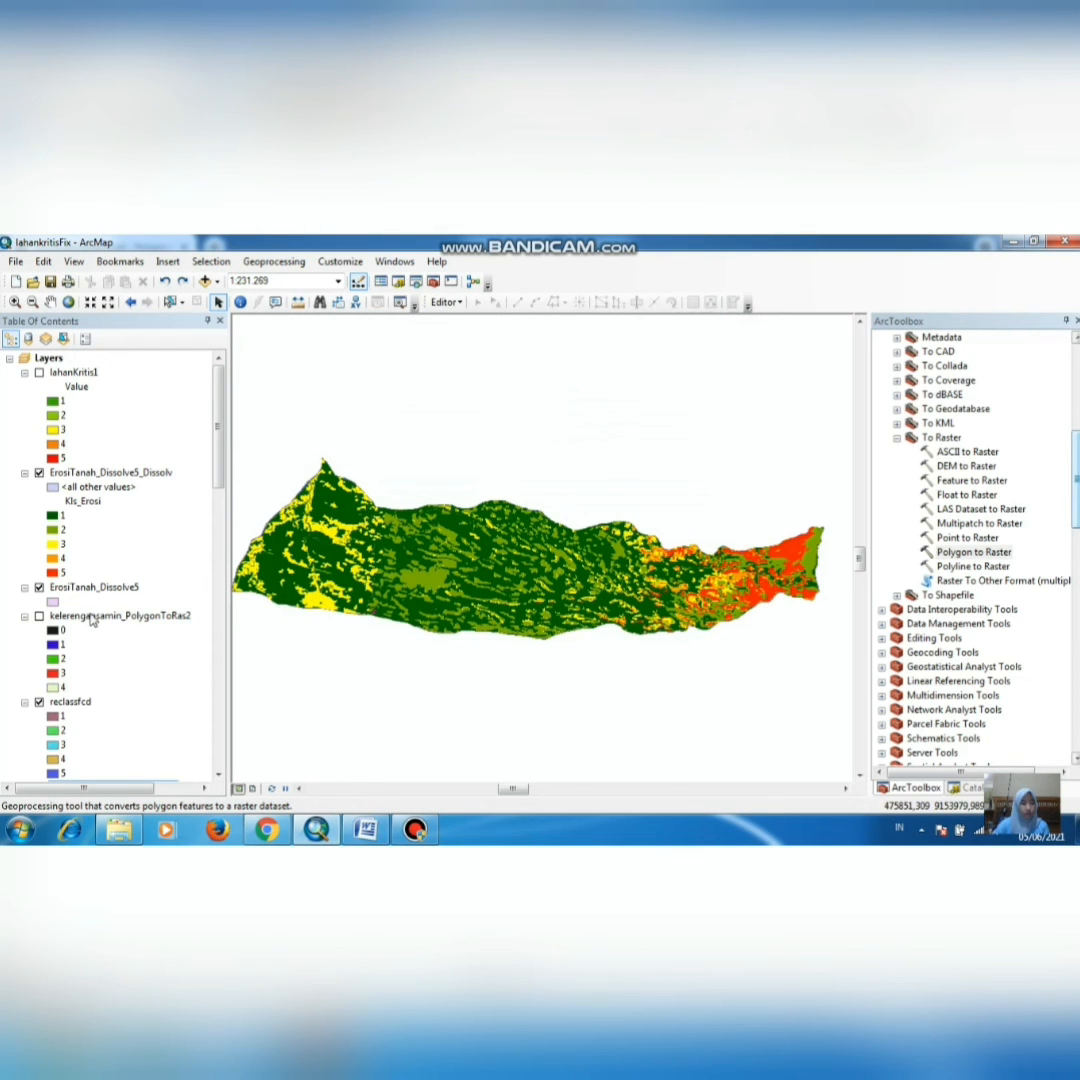
Step: Display the kelerengansamin_PolygonToRas2 slope raster, and hide the dissolved erosion layers, the erosion raster and reclassfcd to view its classes
click(39, 616)
click(39, 472)
click(39, 587)
click(39, 702)
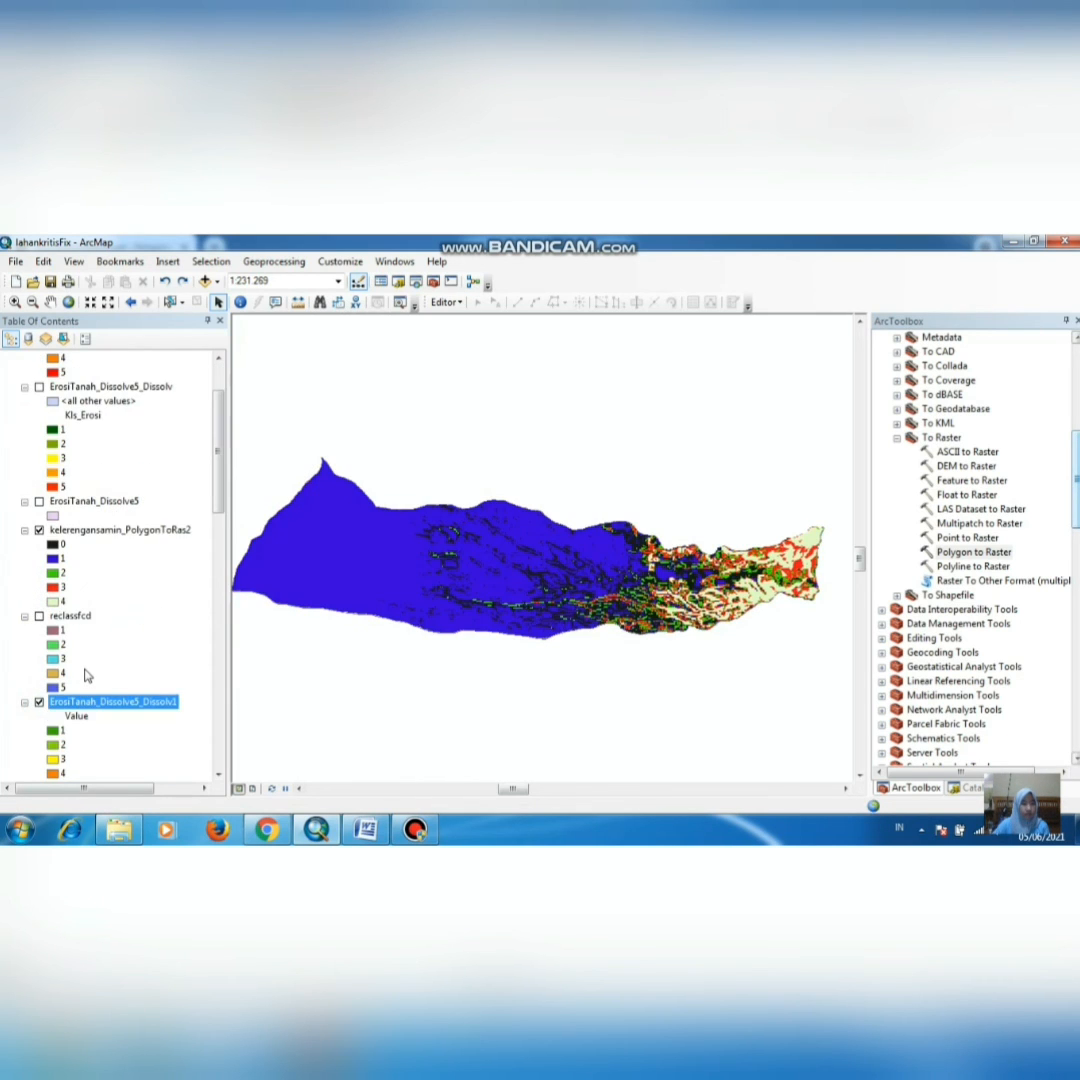
scroll(86, 676, down, 1)
click(38, 660)
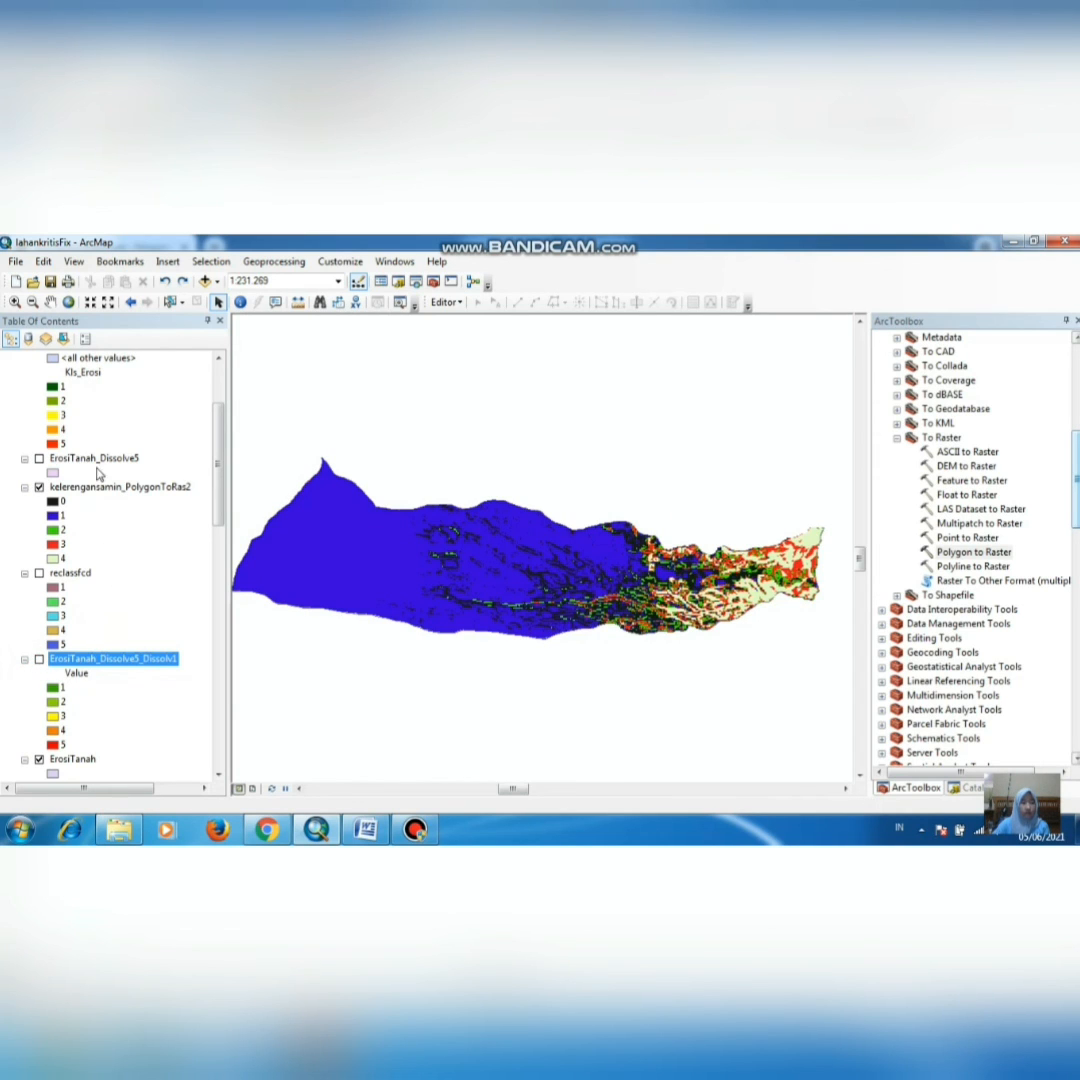
Step: Display the erosion raster, reclassfcd and both dissolved erosion layers again
click(38, 660)
click(38, 574)
scroll(38, 580, up, 3)
click(40, 590)
click(39, 588)
click(39, 473)
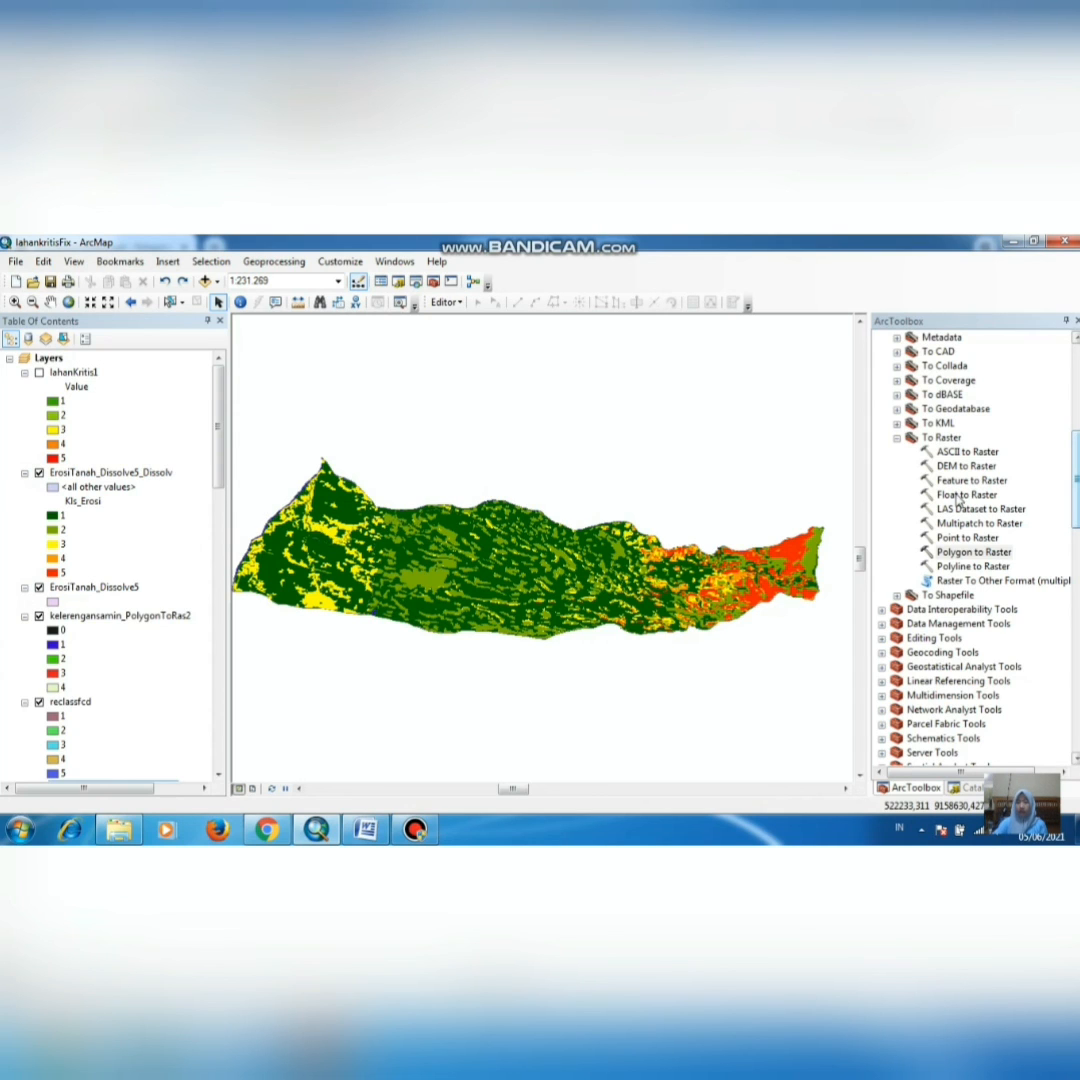
Step: Start the Weighted Overlay tool from the Spatial Analyst Overlay toolset
scroll(957, 500, up, 2)
scroll(957, 500, up, 7)
scroll(957, 497, down, 9)
scroll(957, 497, down, 10)
scroll(937, 432, up, 2)
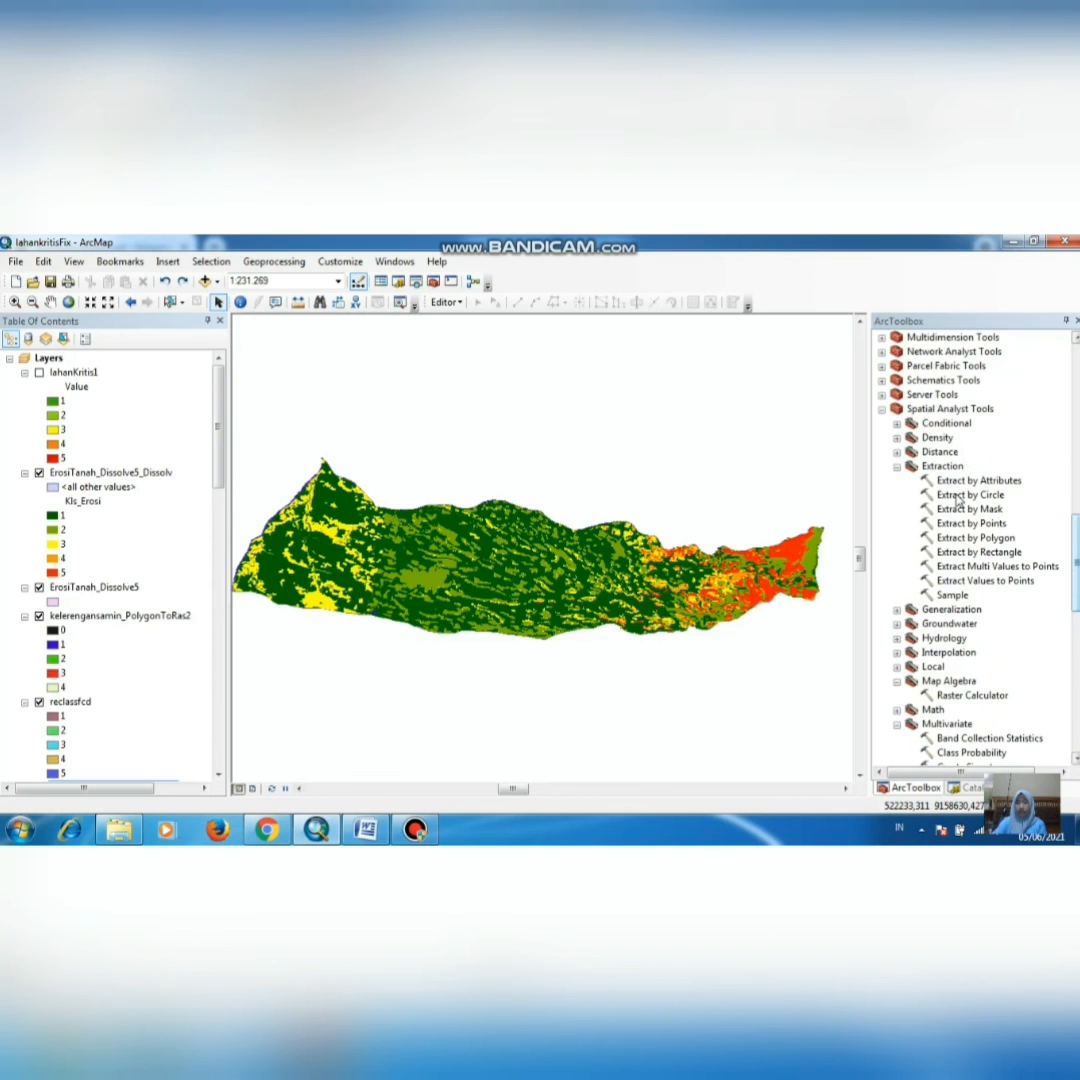
click(935, 411)
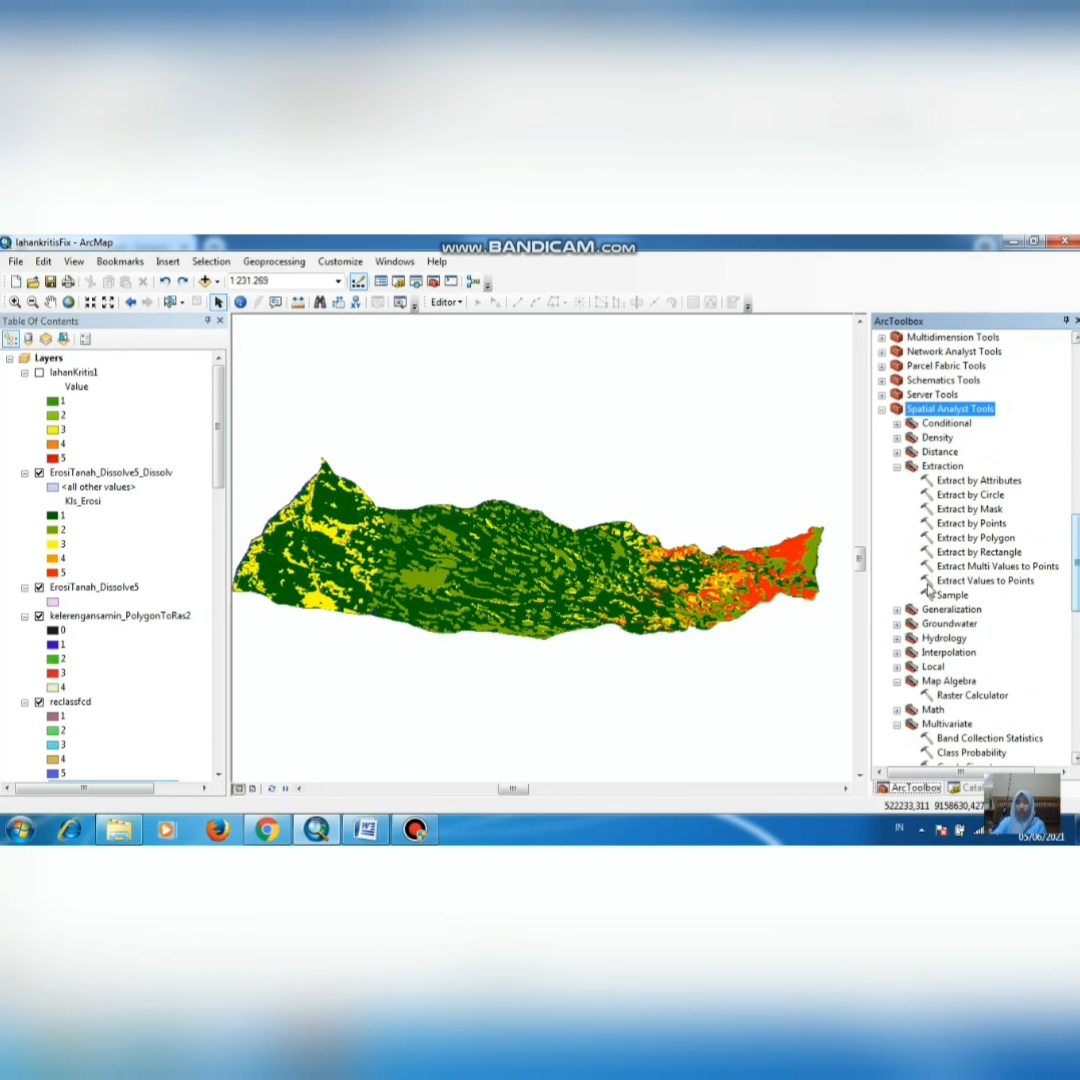
scroll(930, 585, down, 6)
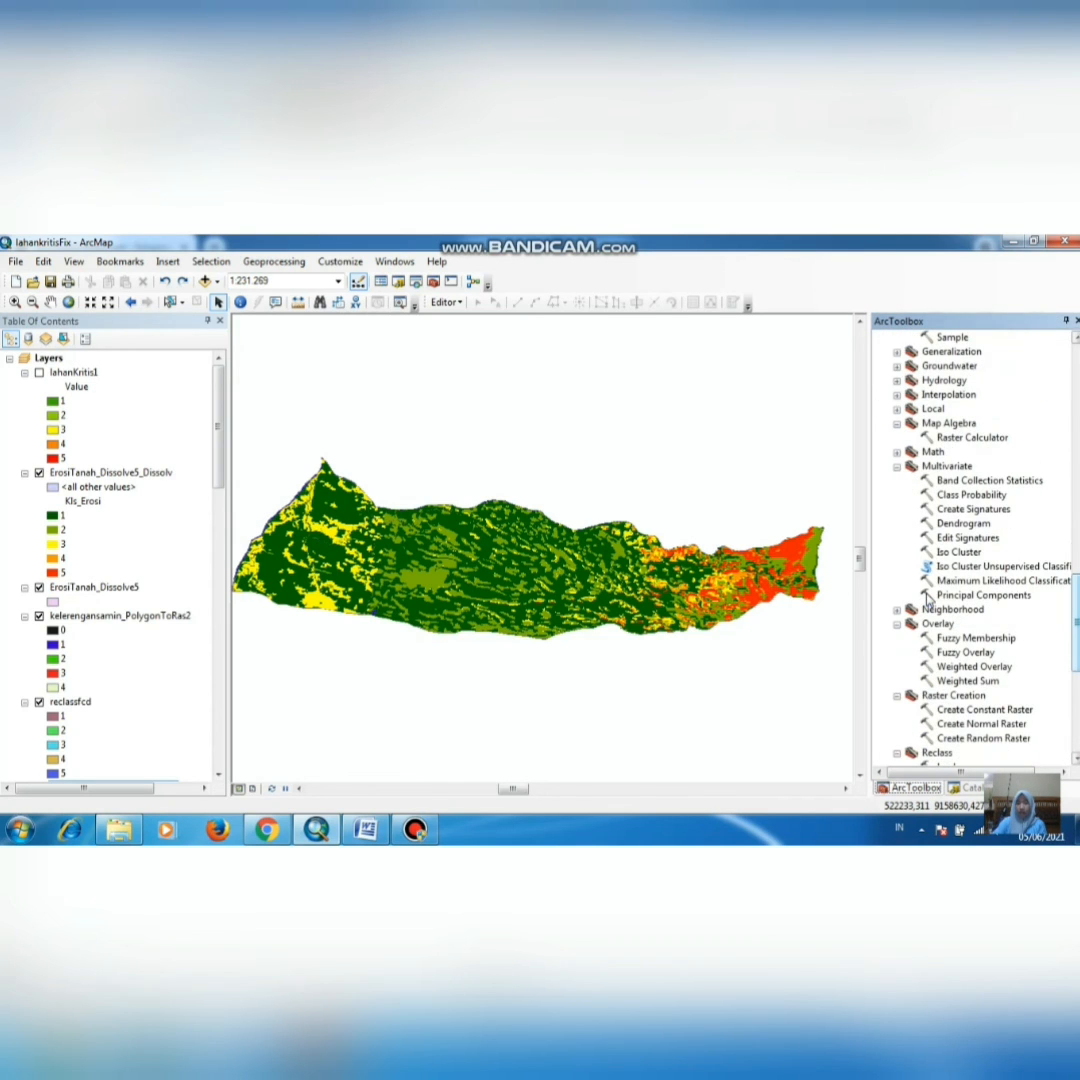
click(937, 623)
scroll(960, 640, down, 1)
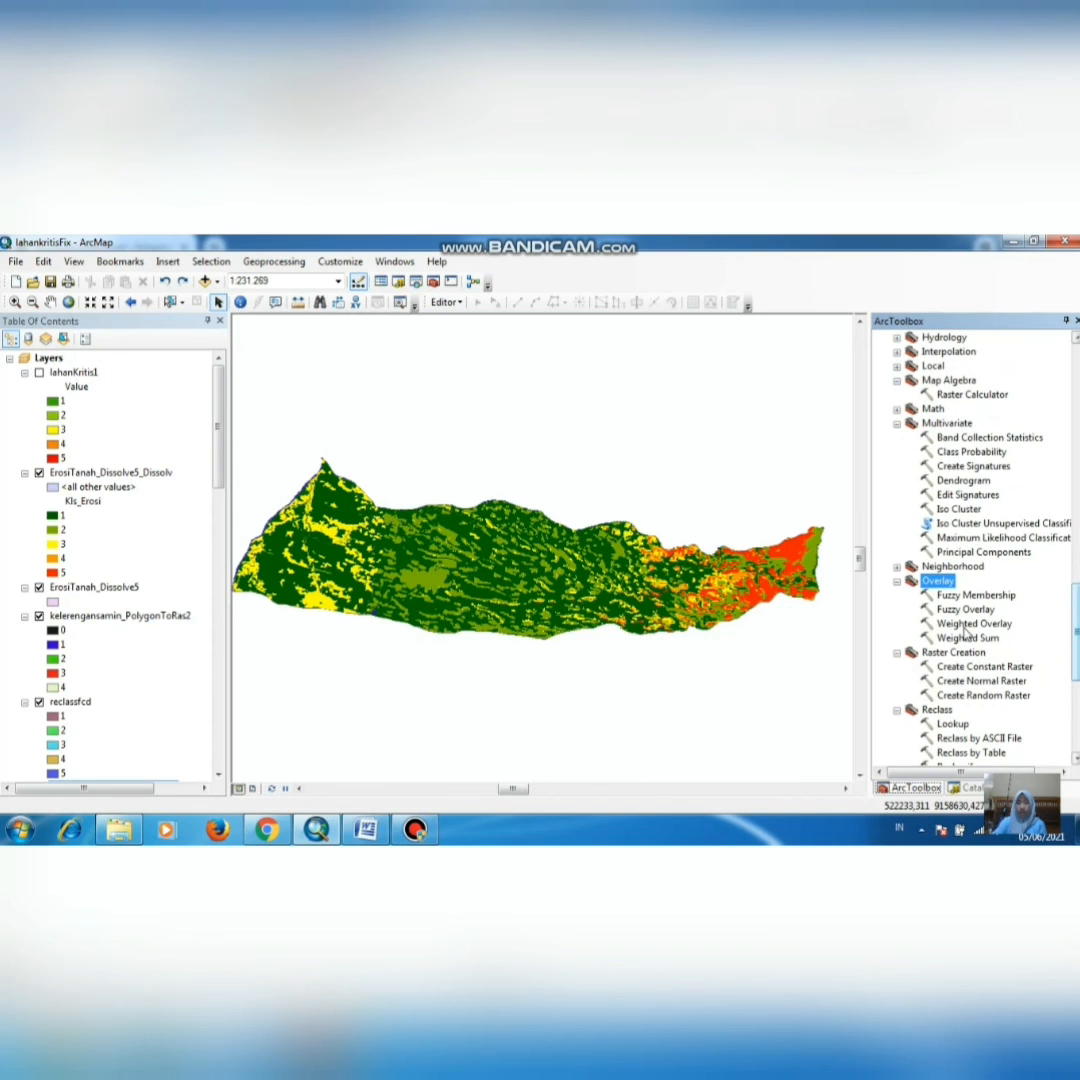
double_click(970, 624)
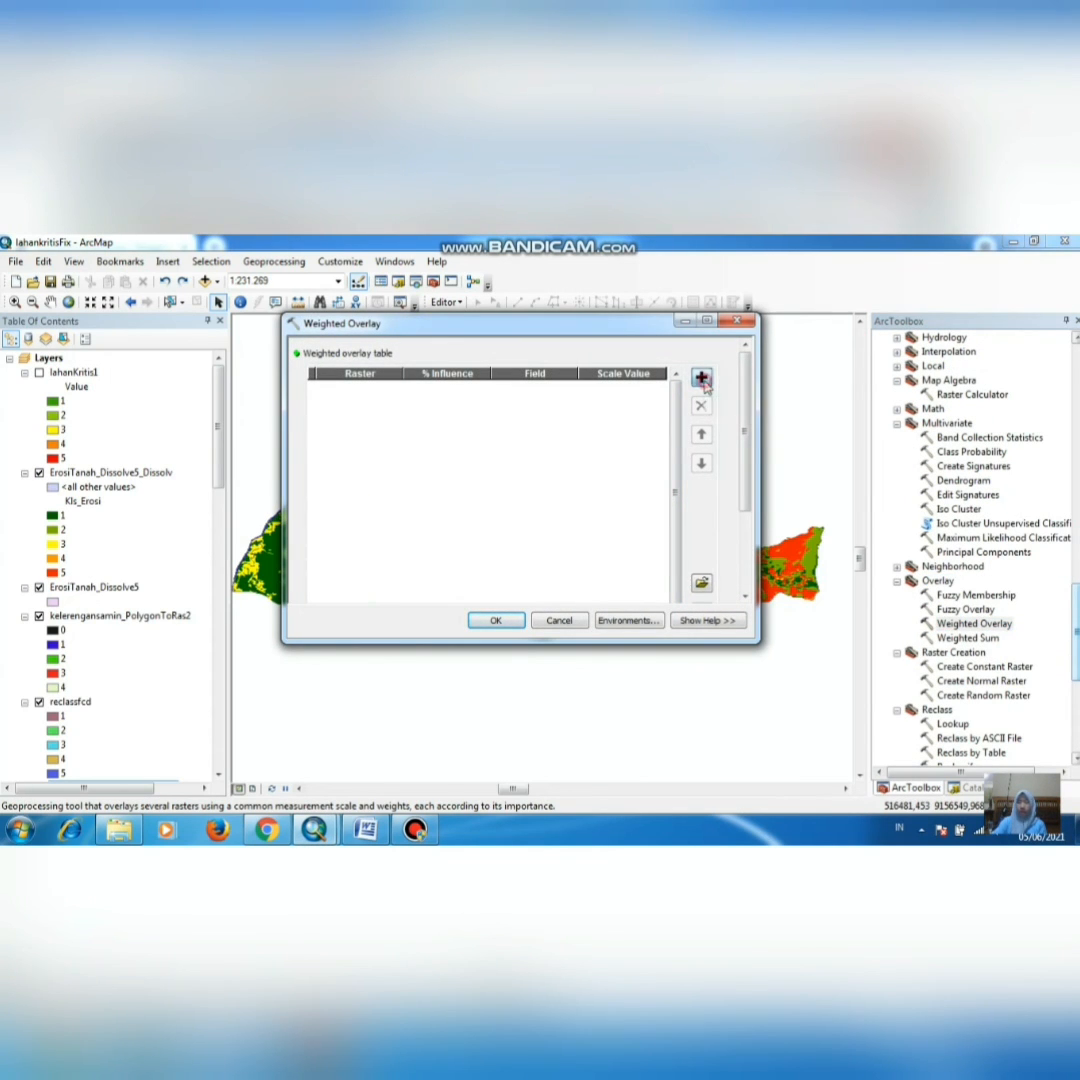
Step: Add the kelerengansamin_PolygonToRas2 and reclassfcd rasters to the weighted overlay table
click(702, 378)
click(694, 370)
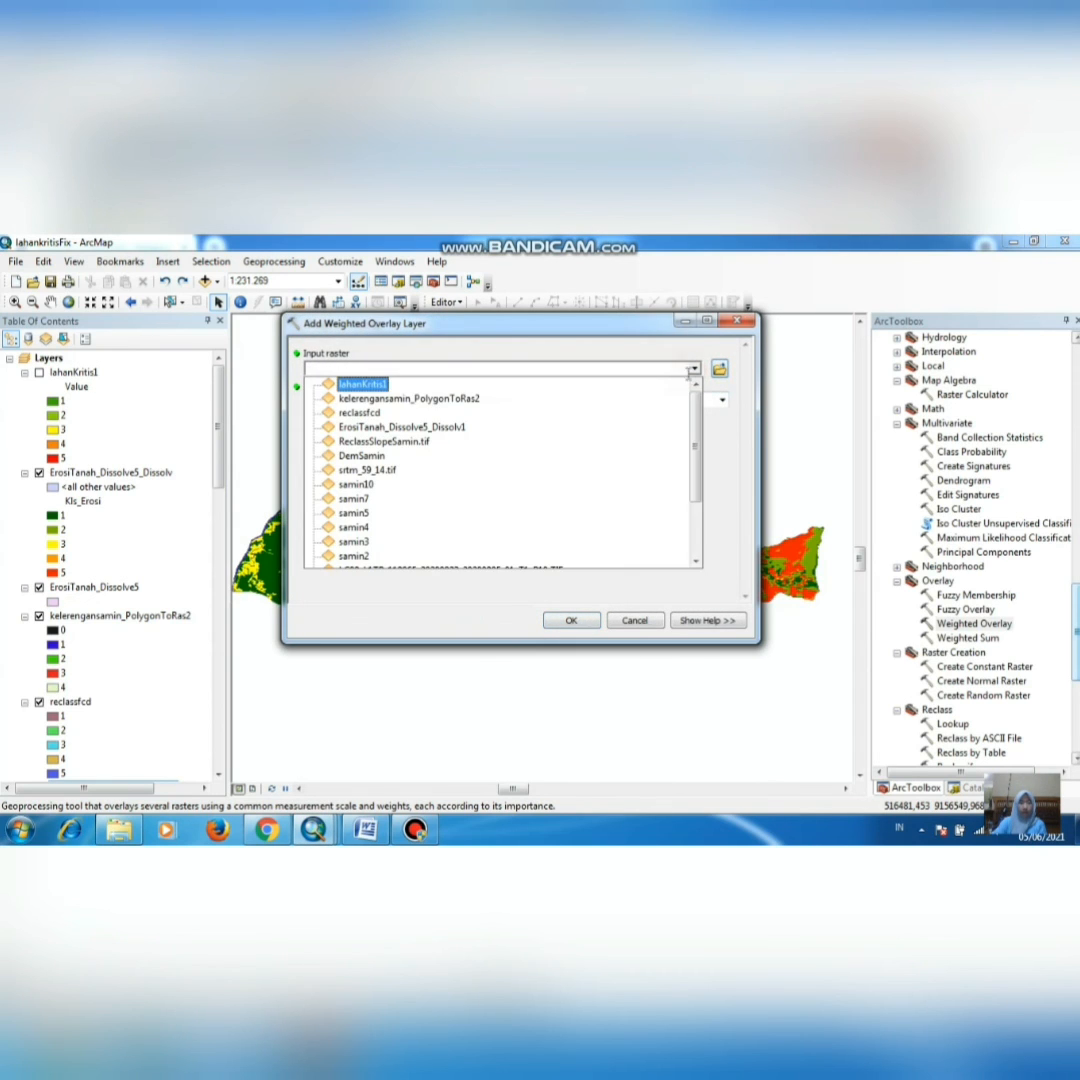
click(420, 399)
click(573, 621)
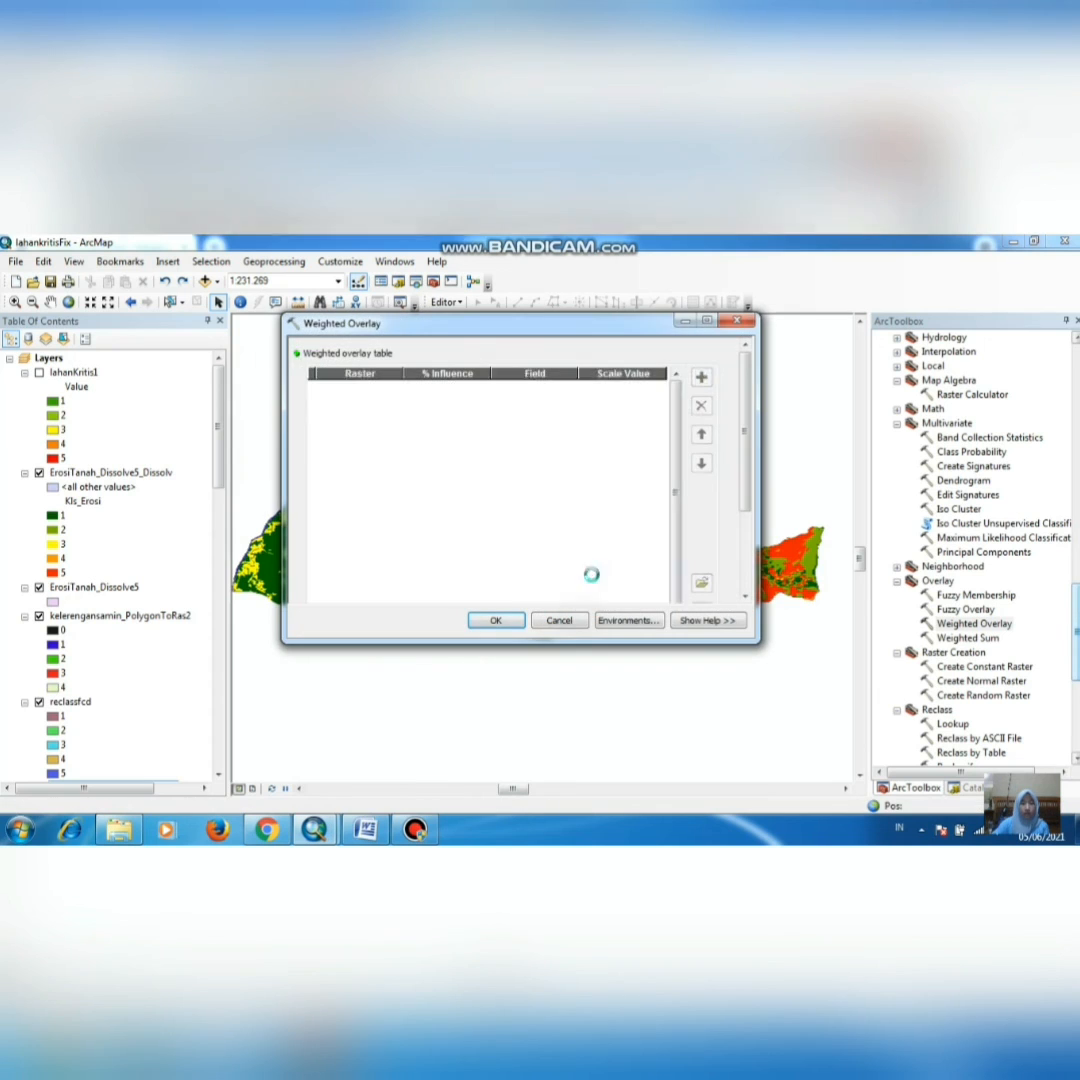
click(700, 379)
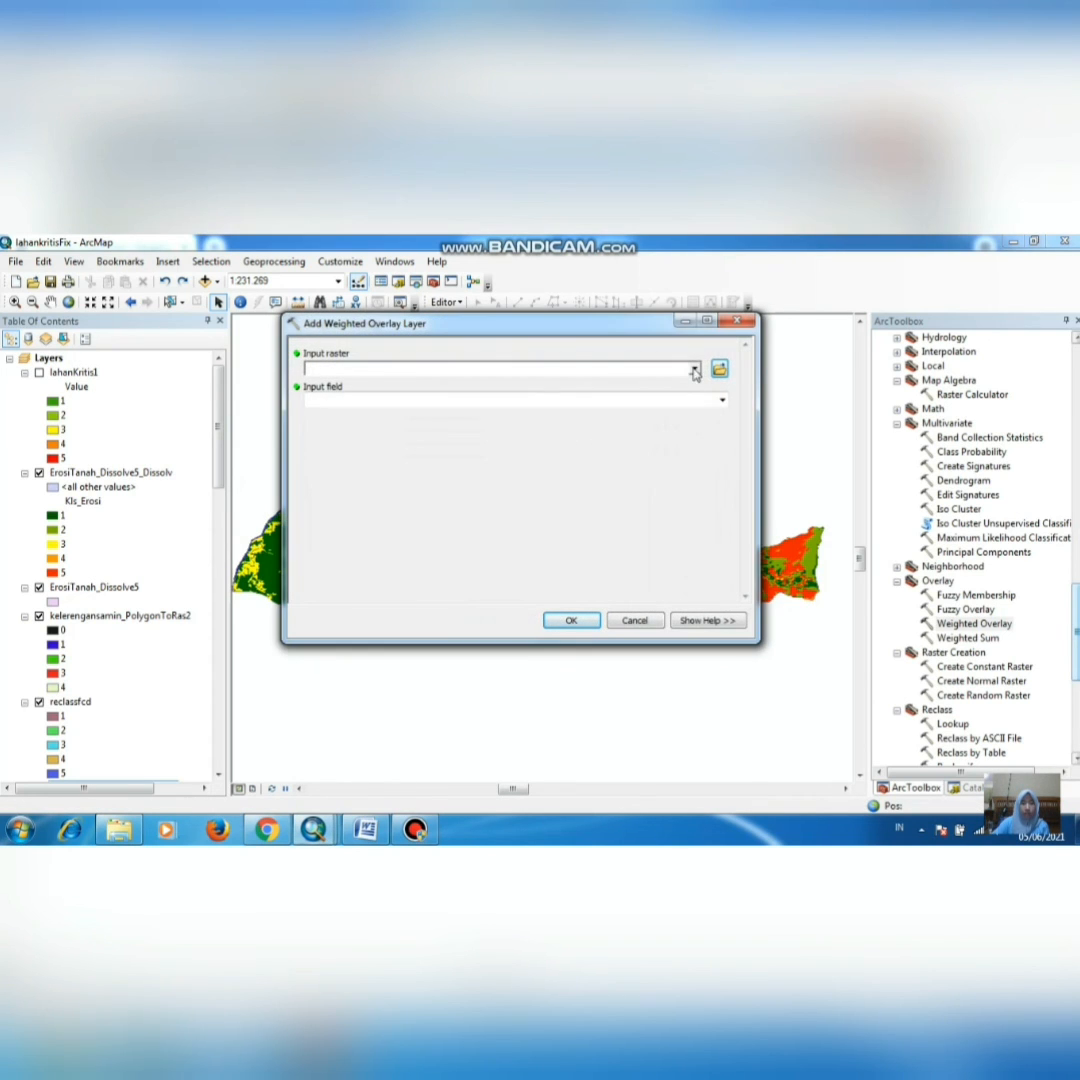
click(693, 370)
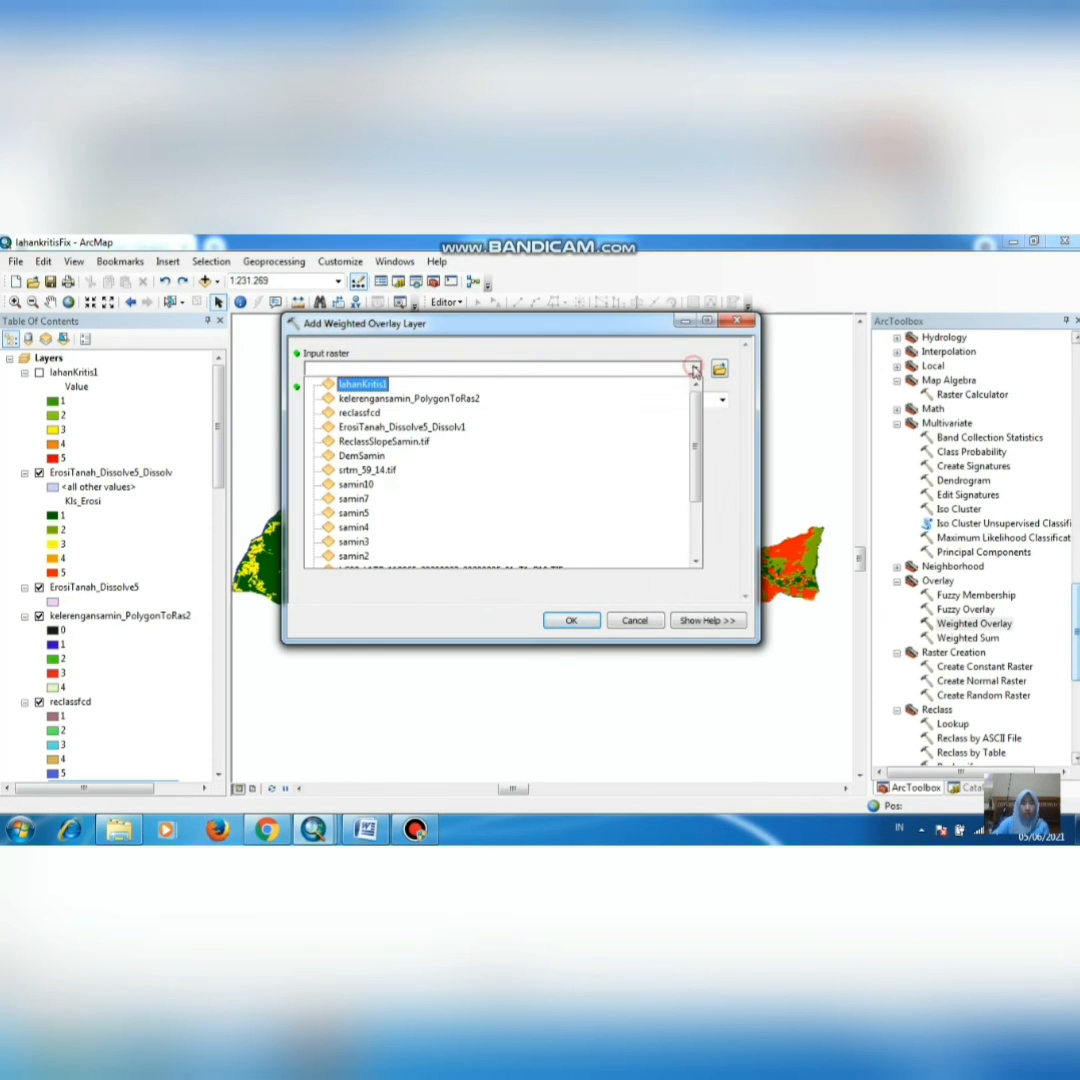
click(360, 412)
click(567, 622)
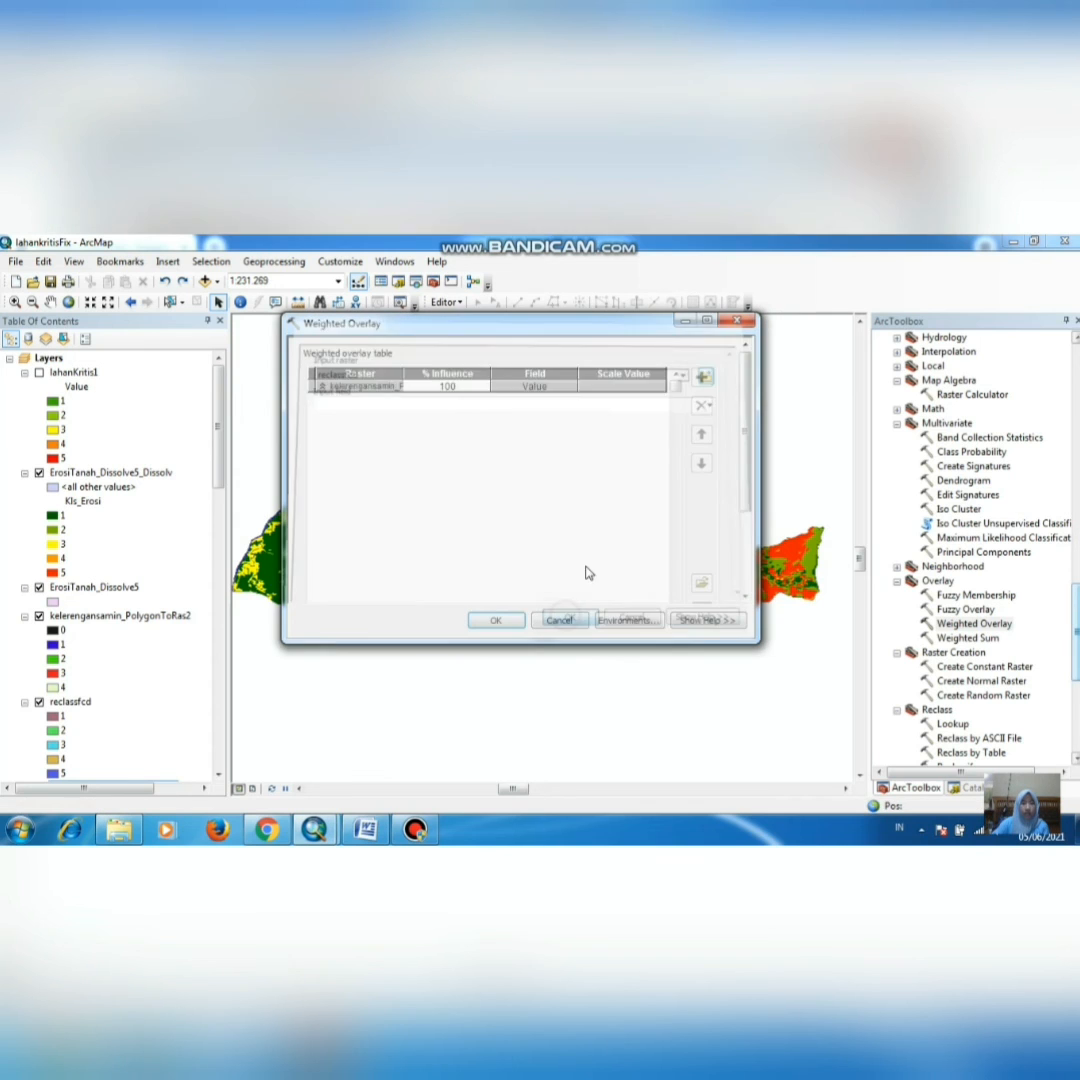
Step: Add the ErosiTanah_Dissolve5_Dissolv1 raster to the weighted overlay table with Value as its input field
click(701, 379)
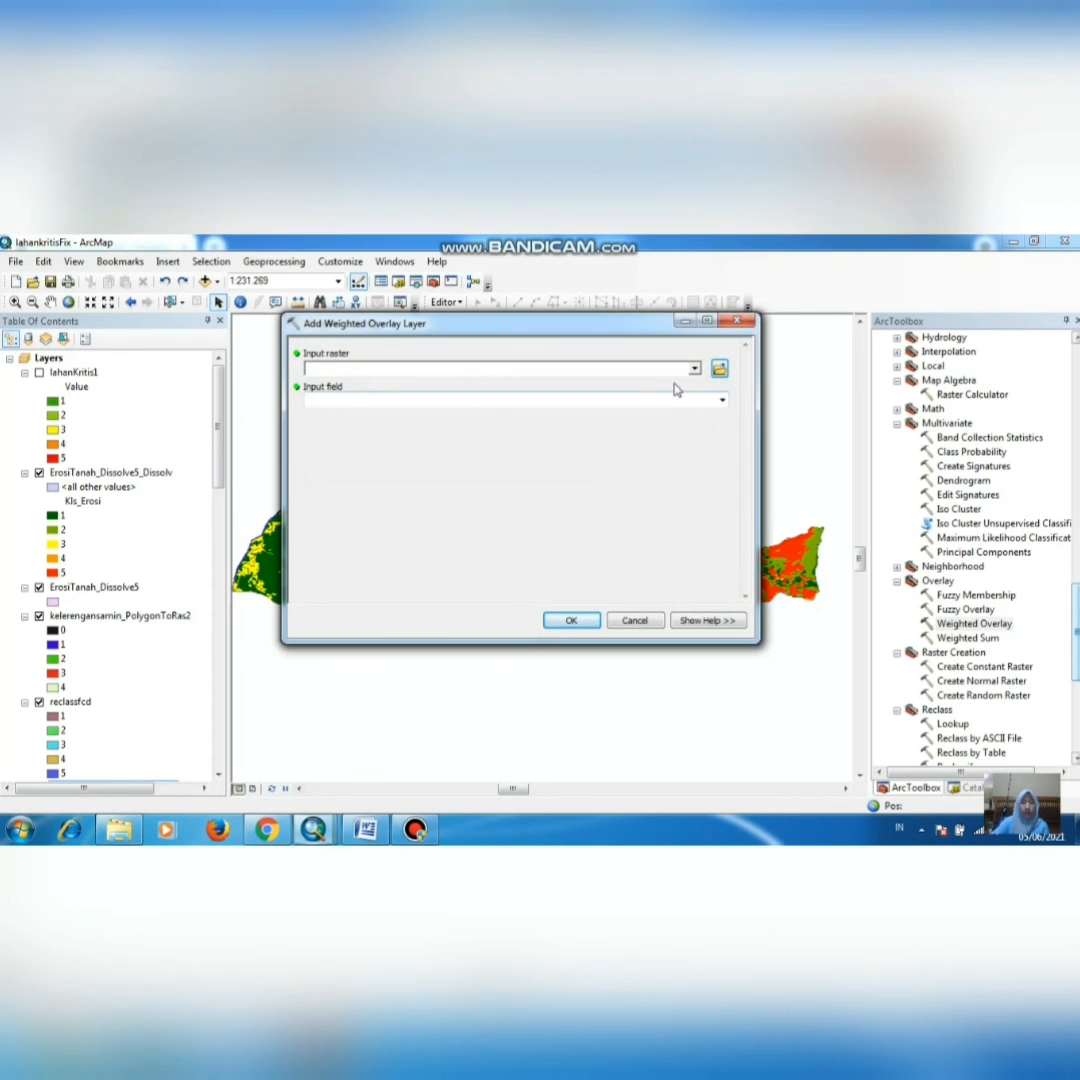
click(694, 371)
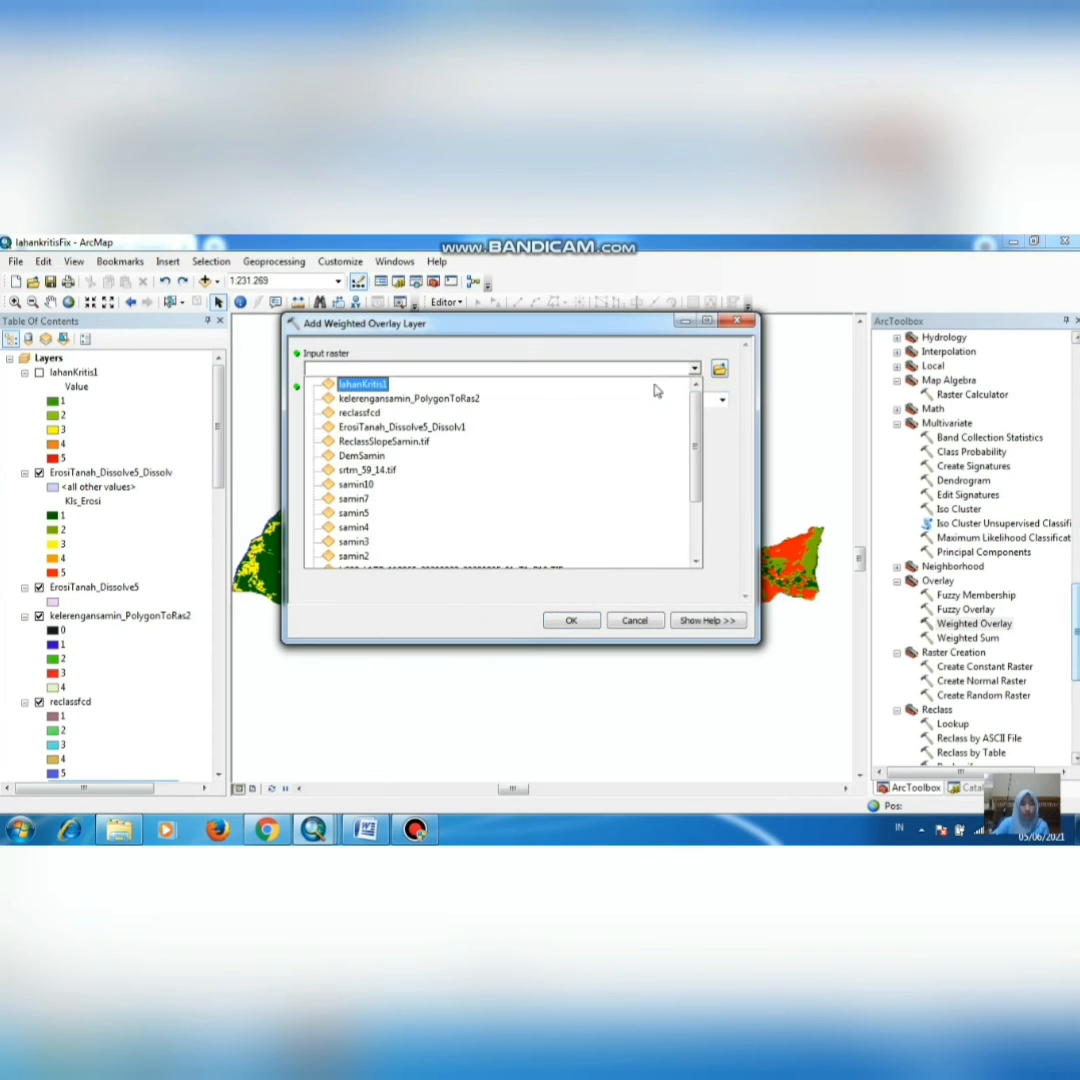
click(405, 427)
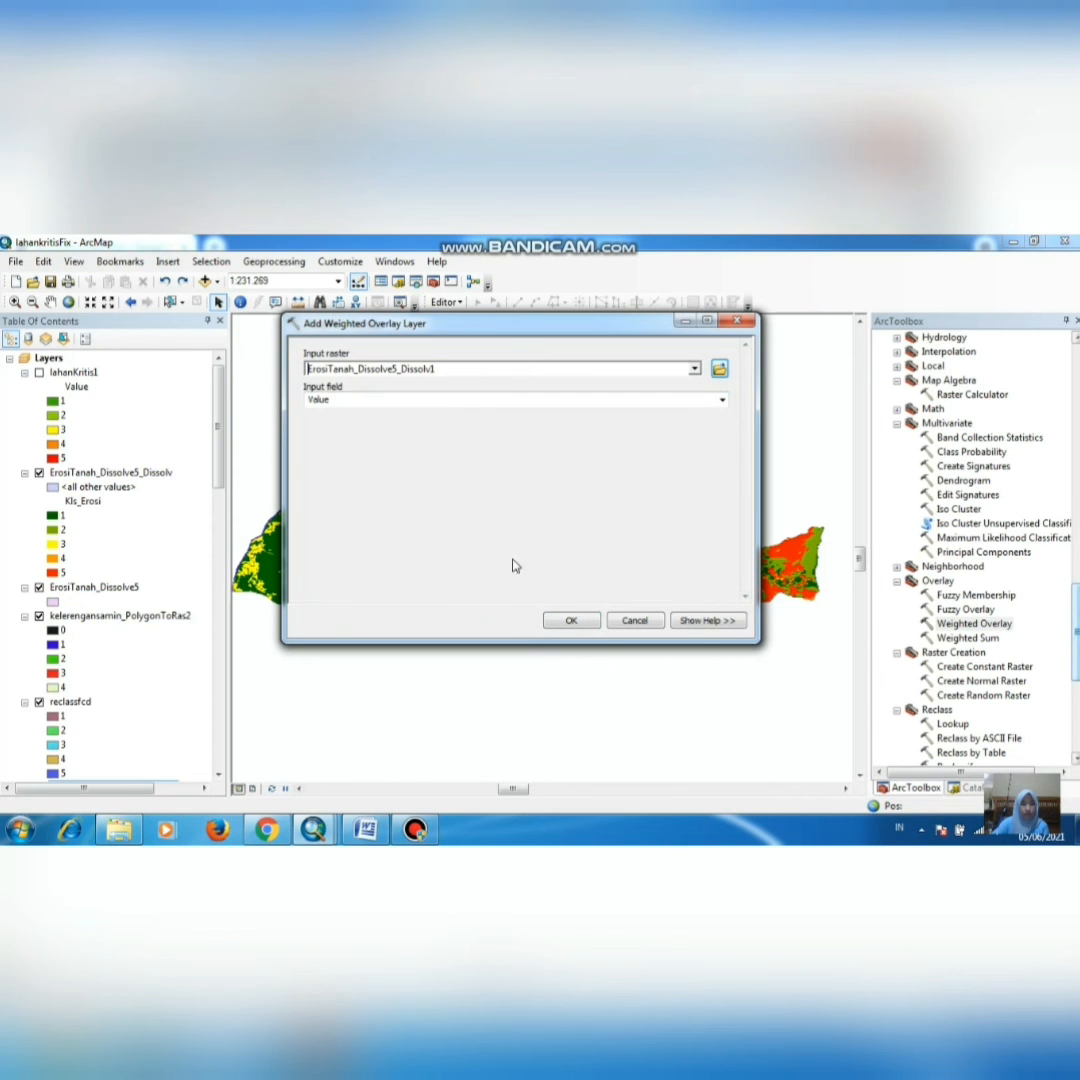
click(568, 620)
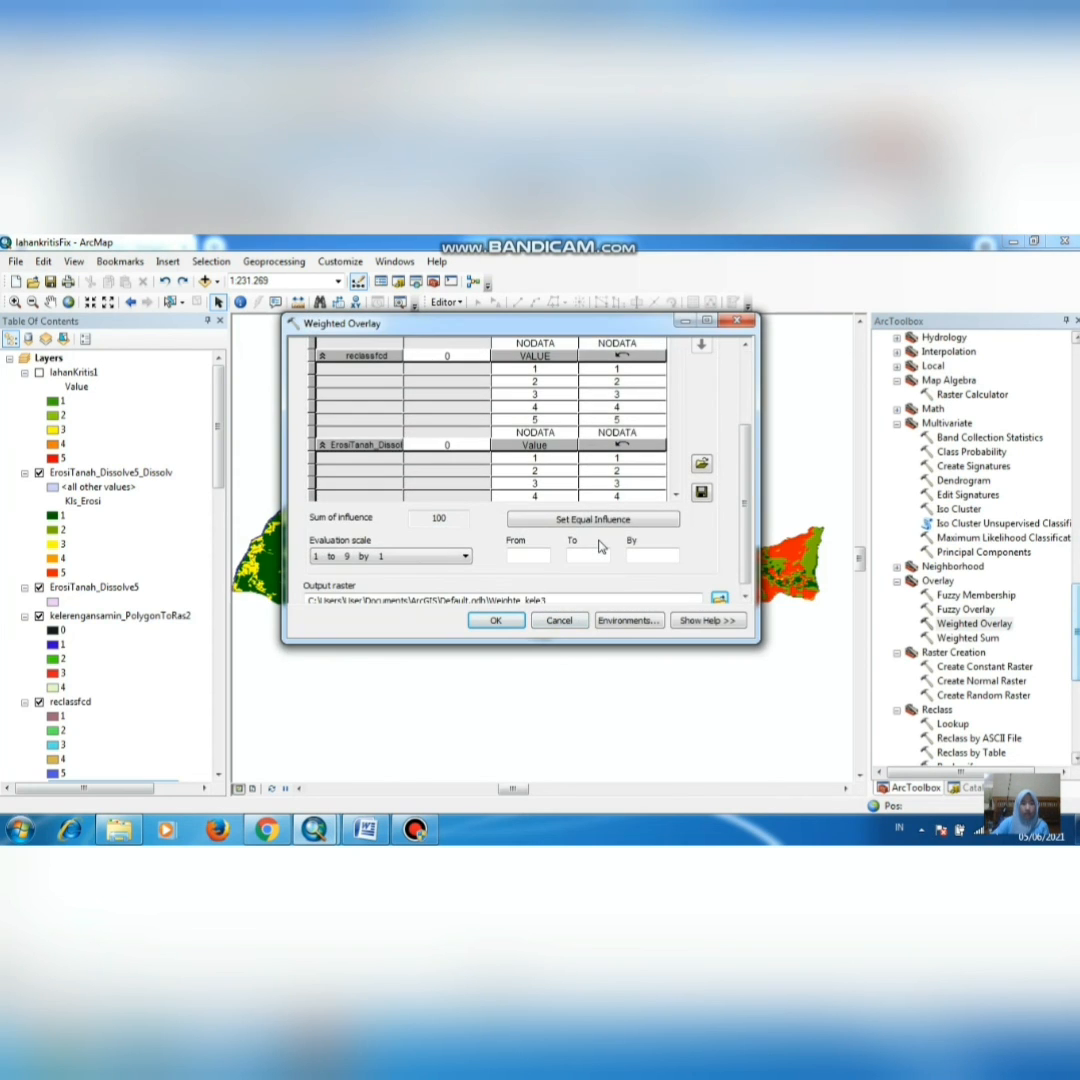
Step: Distribute the influence percentages equally among the slope, FCD and erosion rasters in the weighted overlay table
scroll(686, 435, up, 5)
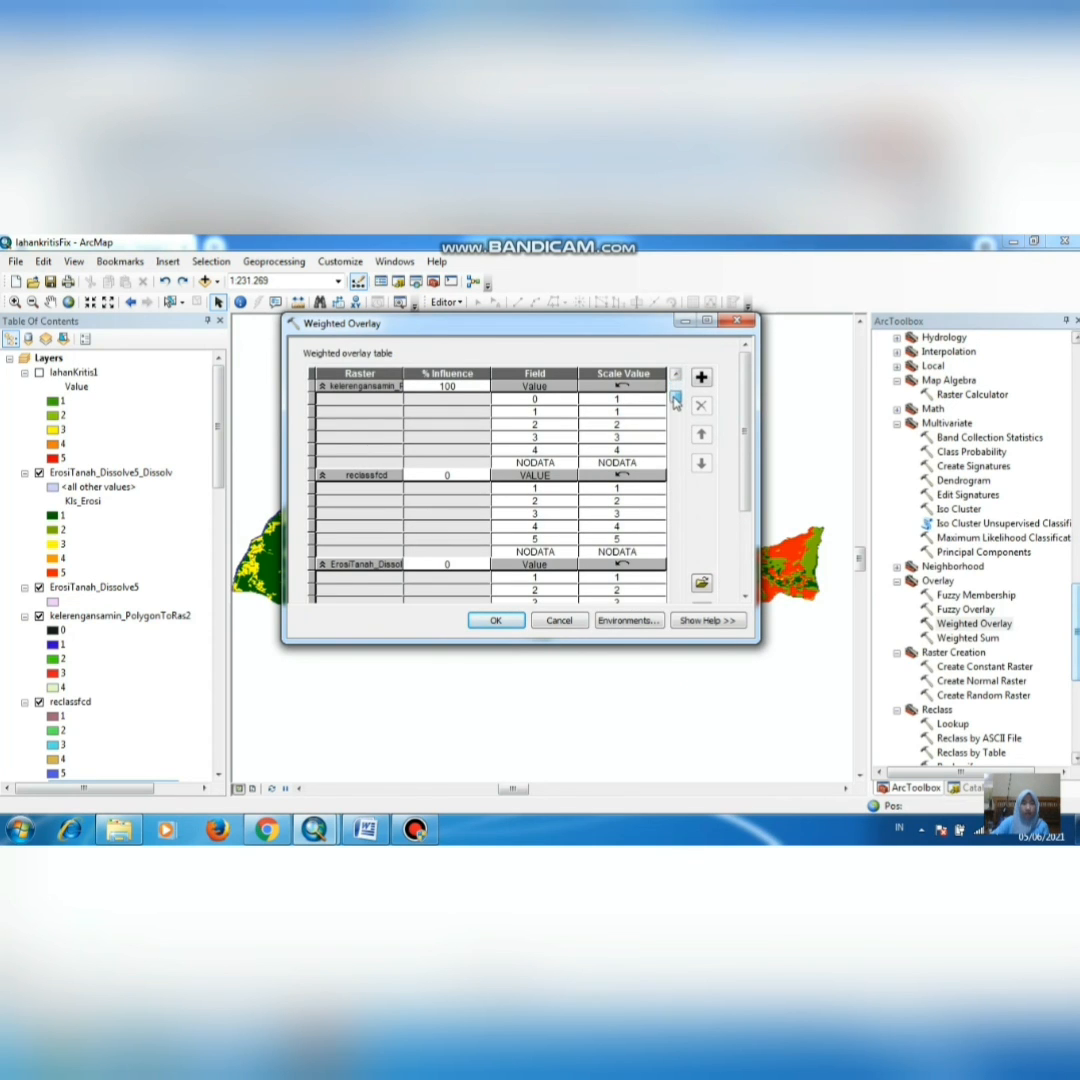
scroll(677, 458, down, 5)
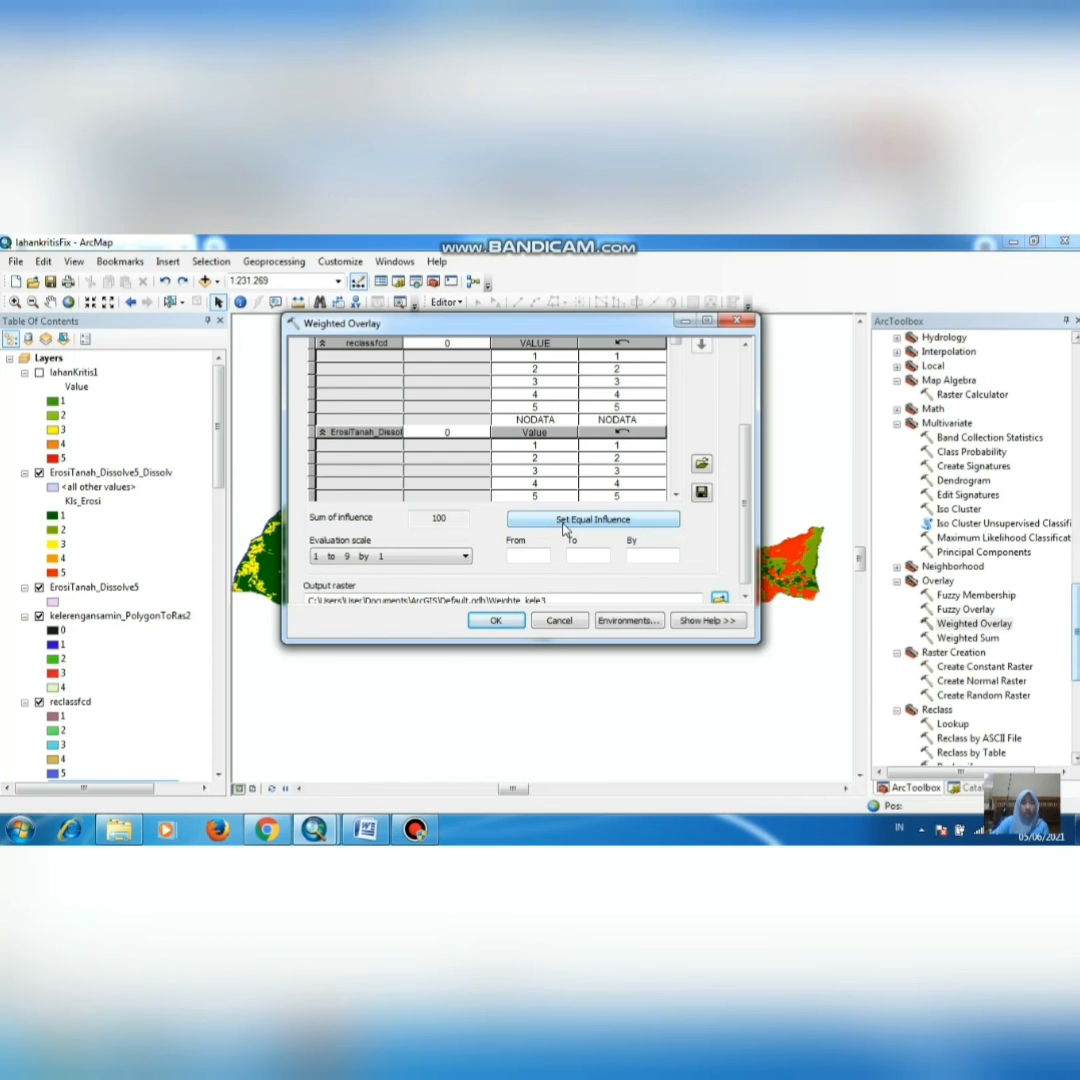
click(566, 528)
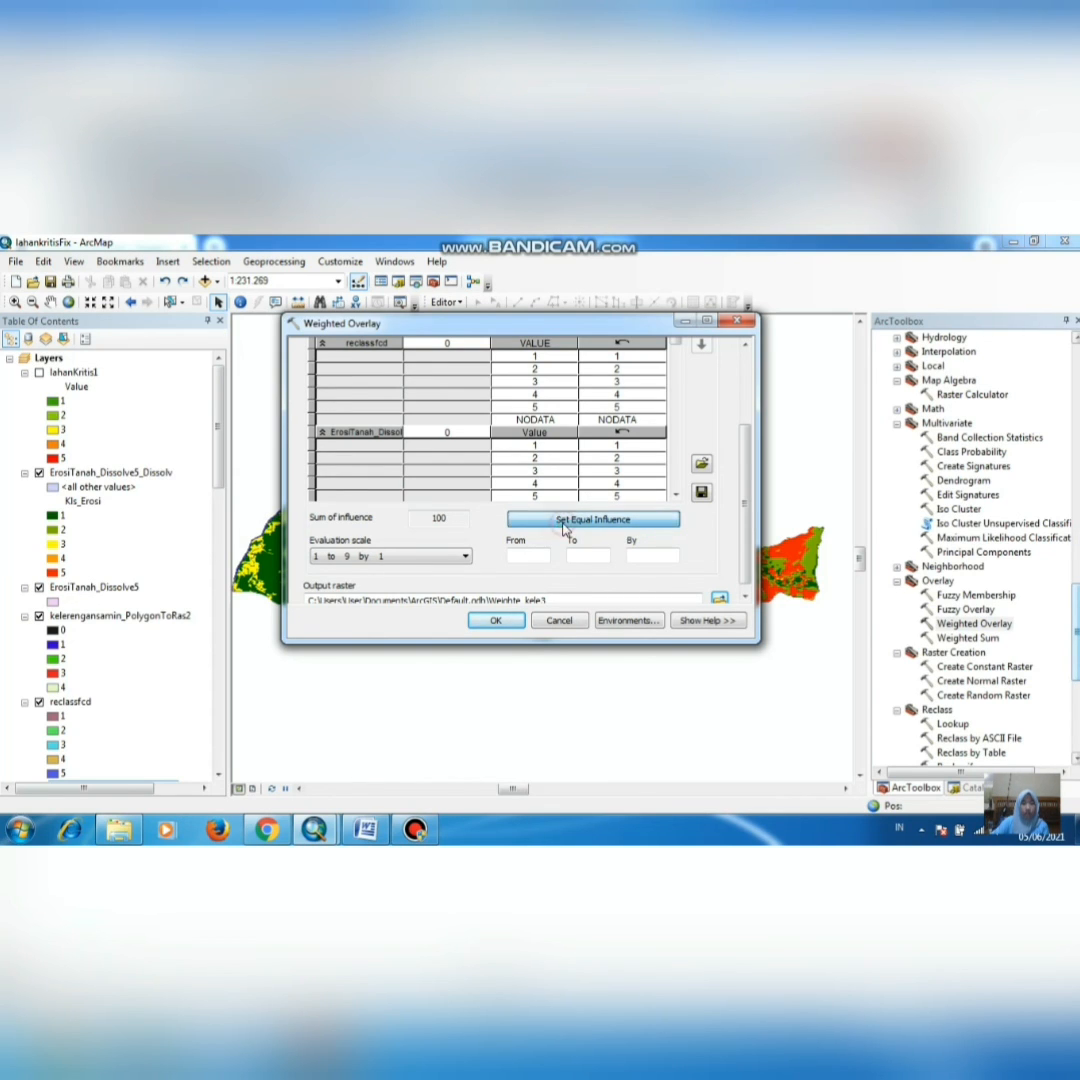
scroll(556, 525, up, 5)
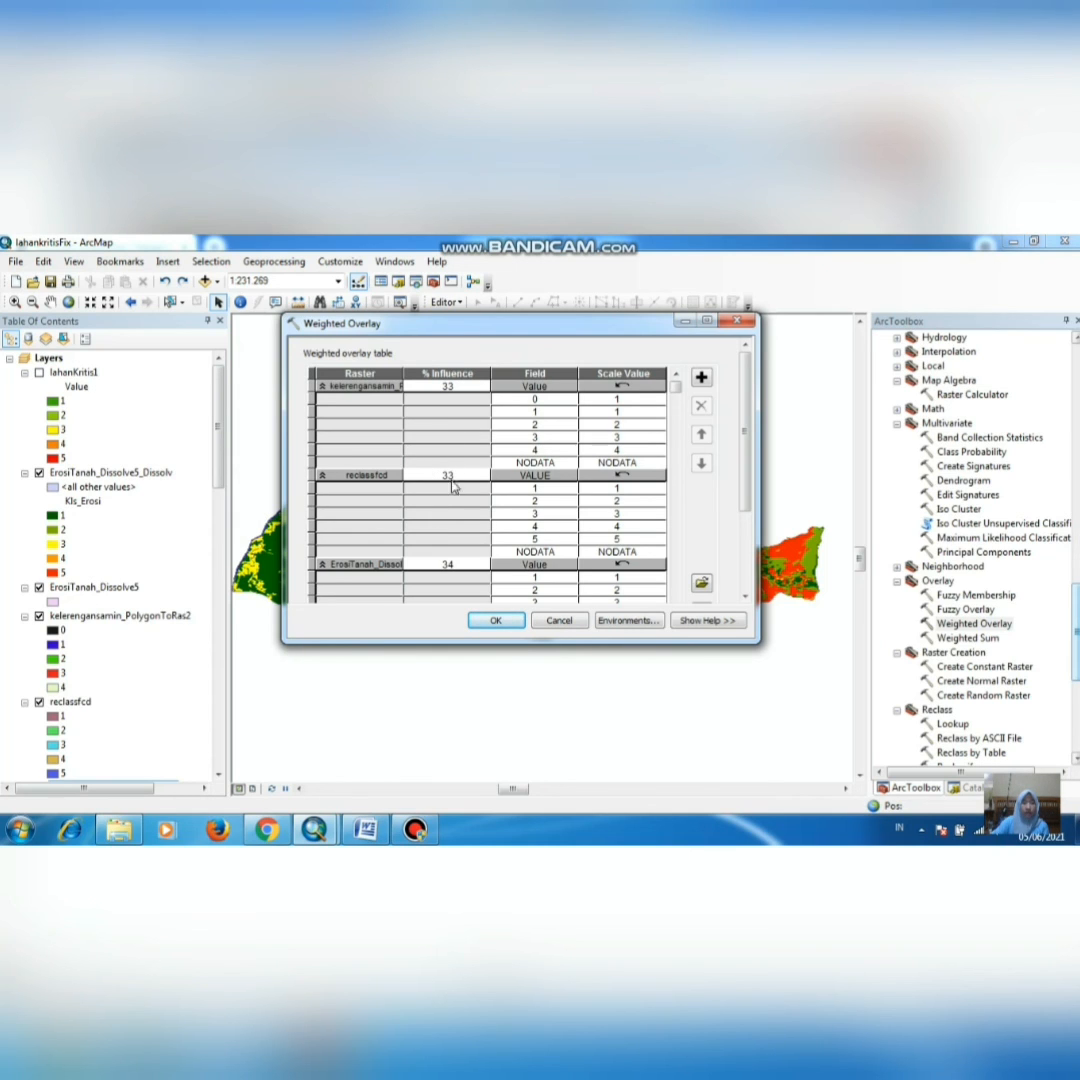
Step: Set the weighted overlay's evaluation scale from 1 to 5
scroll(475, 528, down, 2)
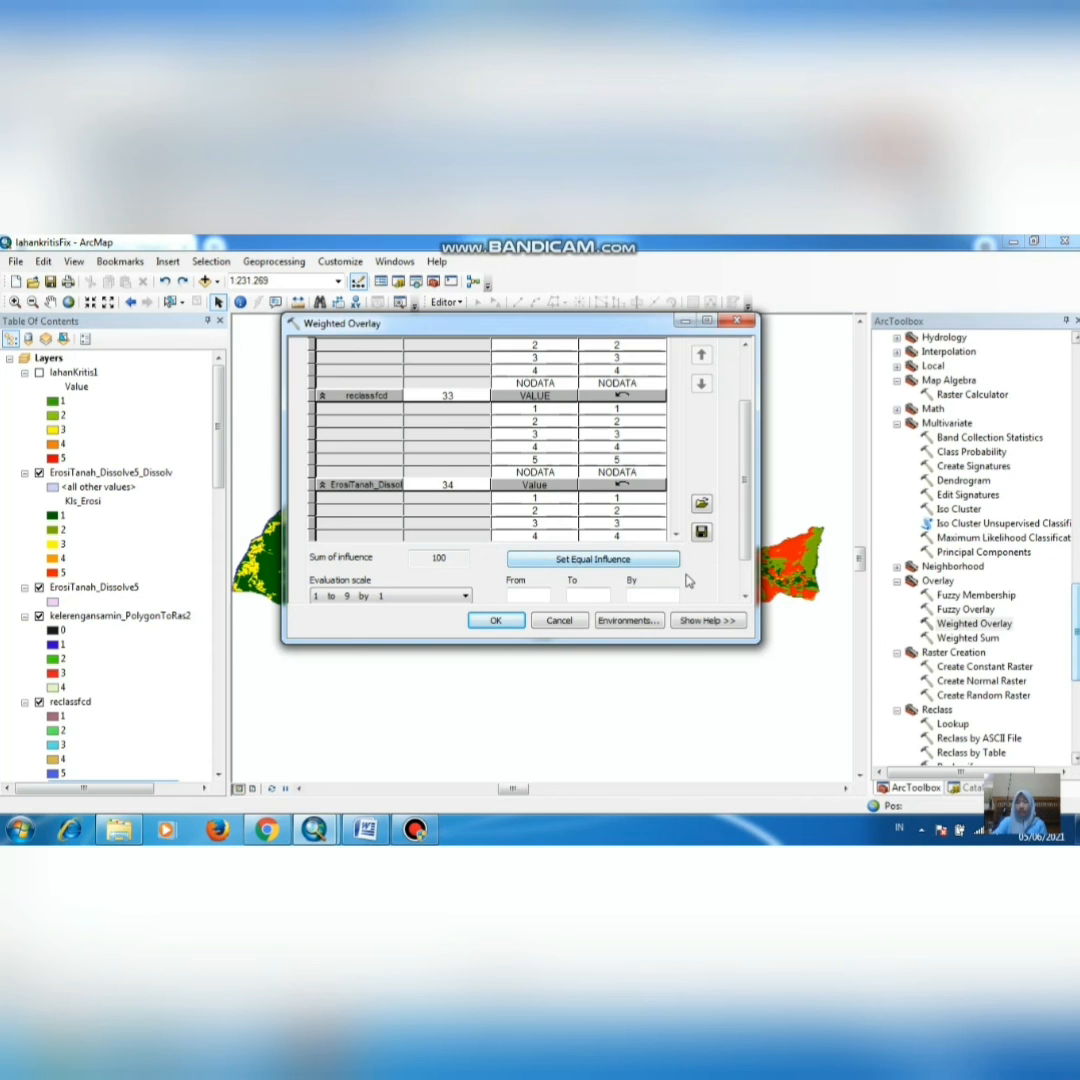
scroll(640, 575, down, 1)
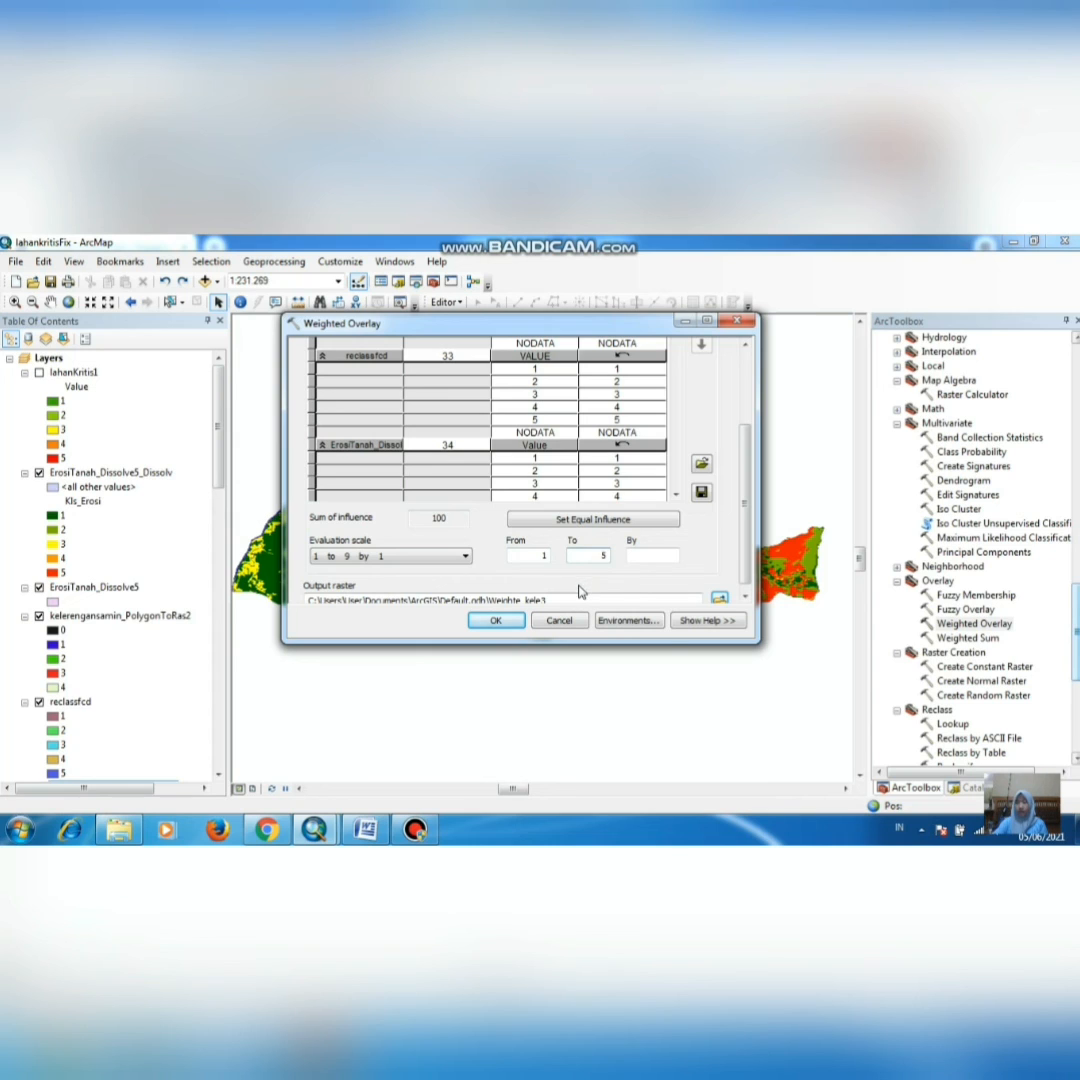
scroll(680, 587, down, 1)
Step: Set the weighted overlay's output raster to LAHANKRITIS in the raster folder and leave the tool dialog
click(719, 592)
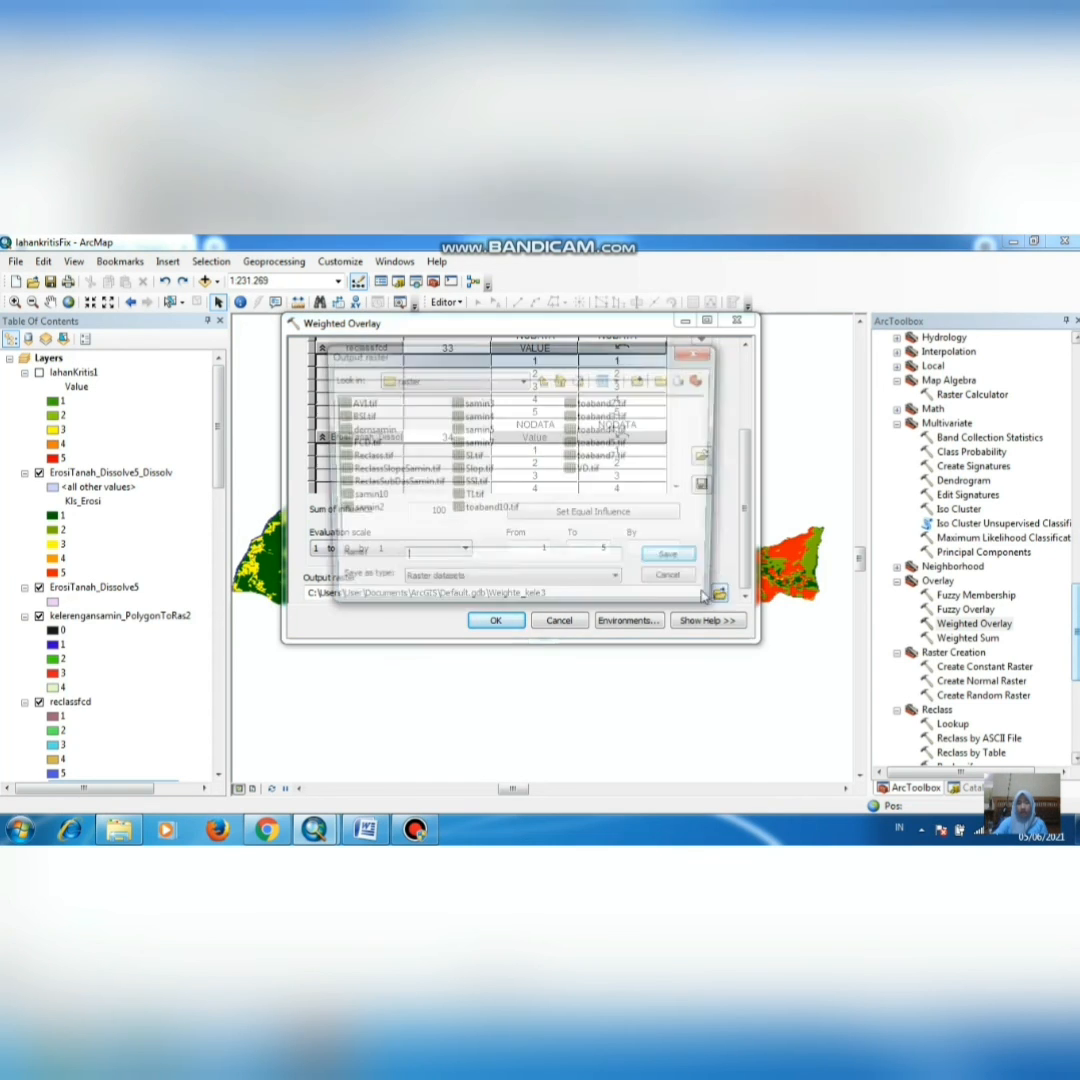
text(LAHAN)
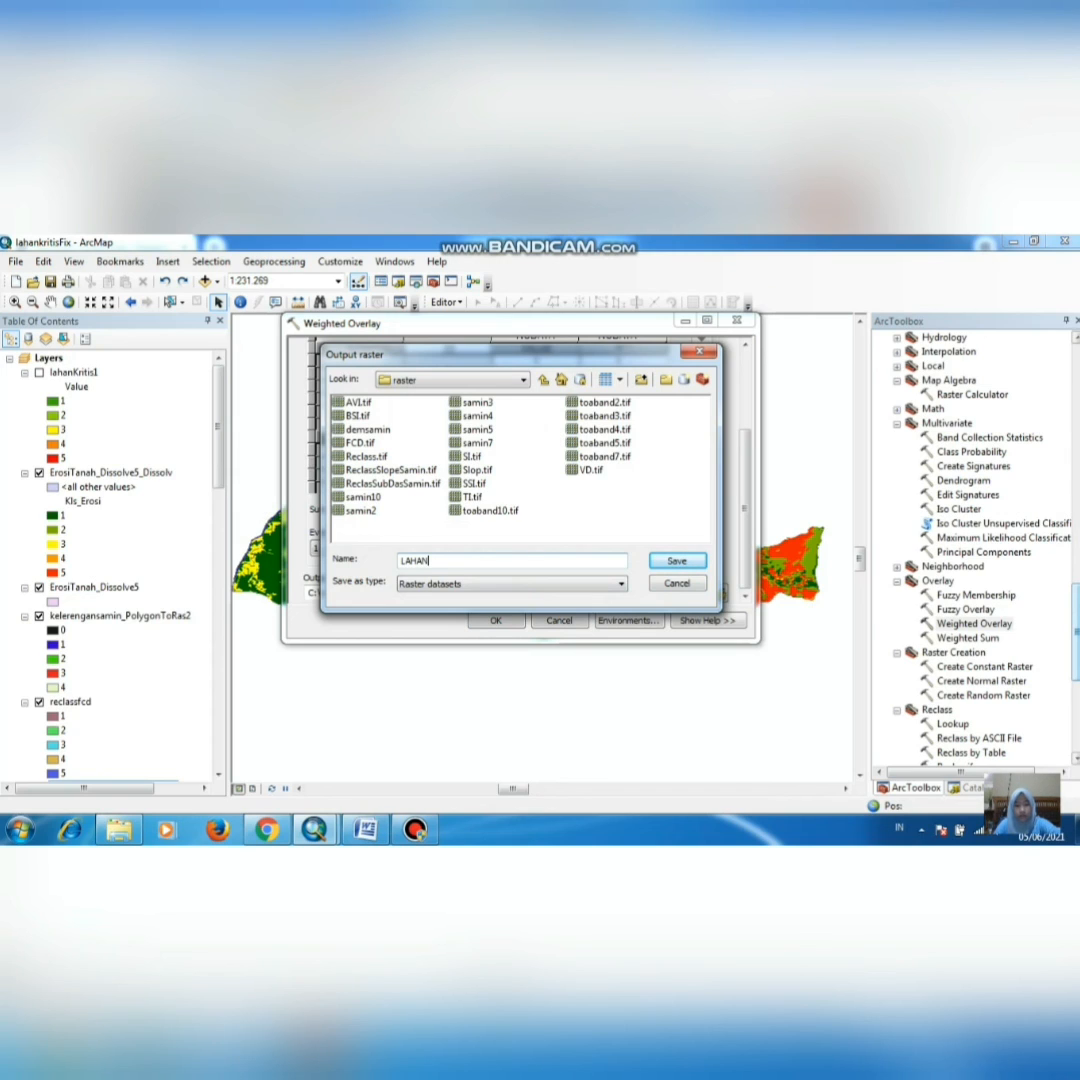
text(KRITIS)
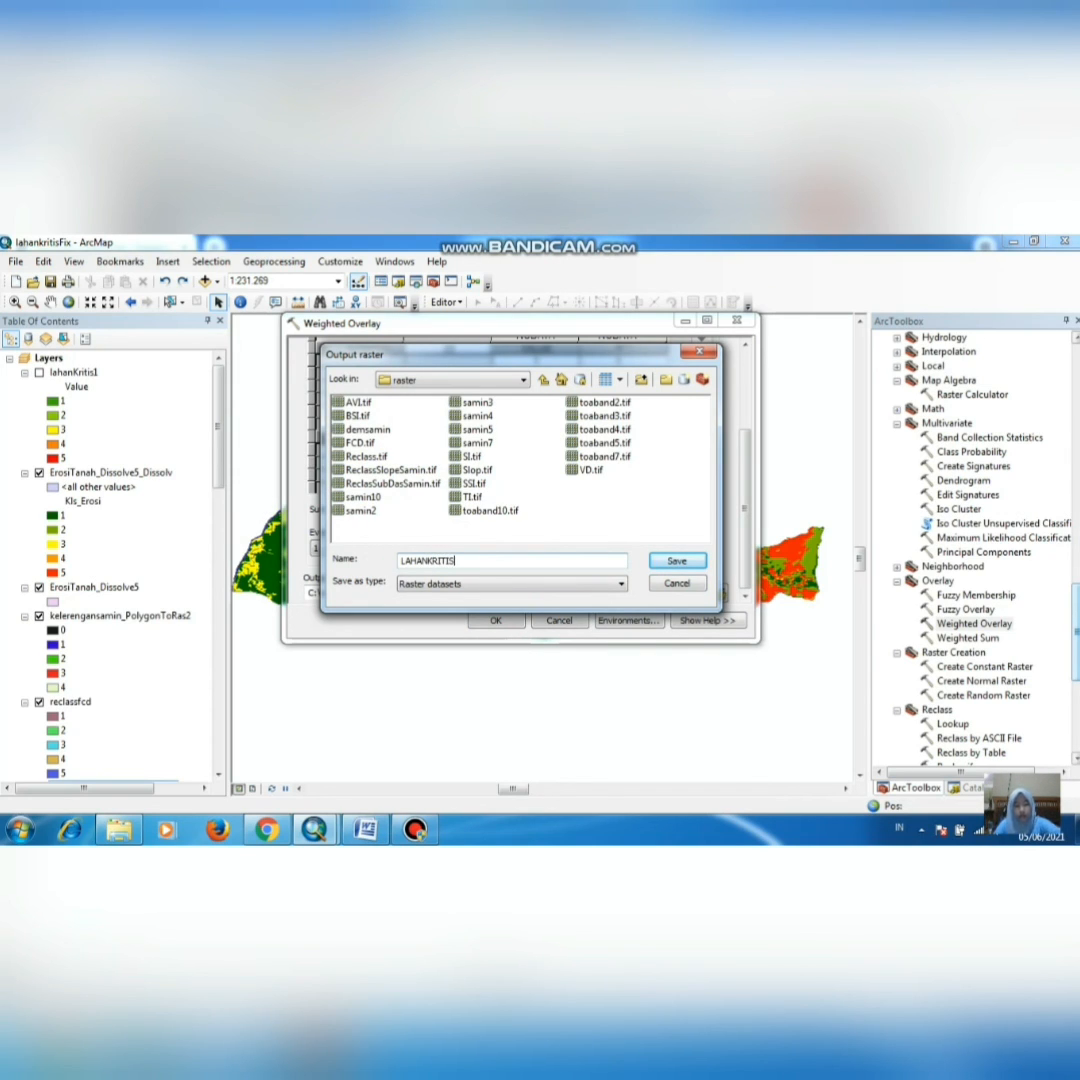
click(677, 562)
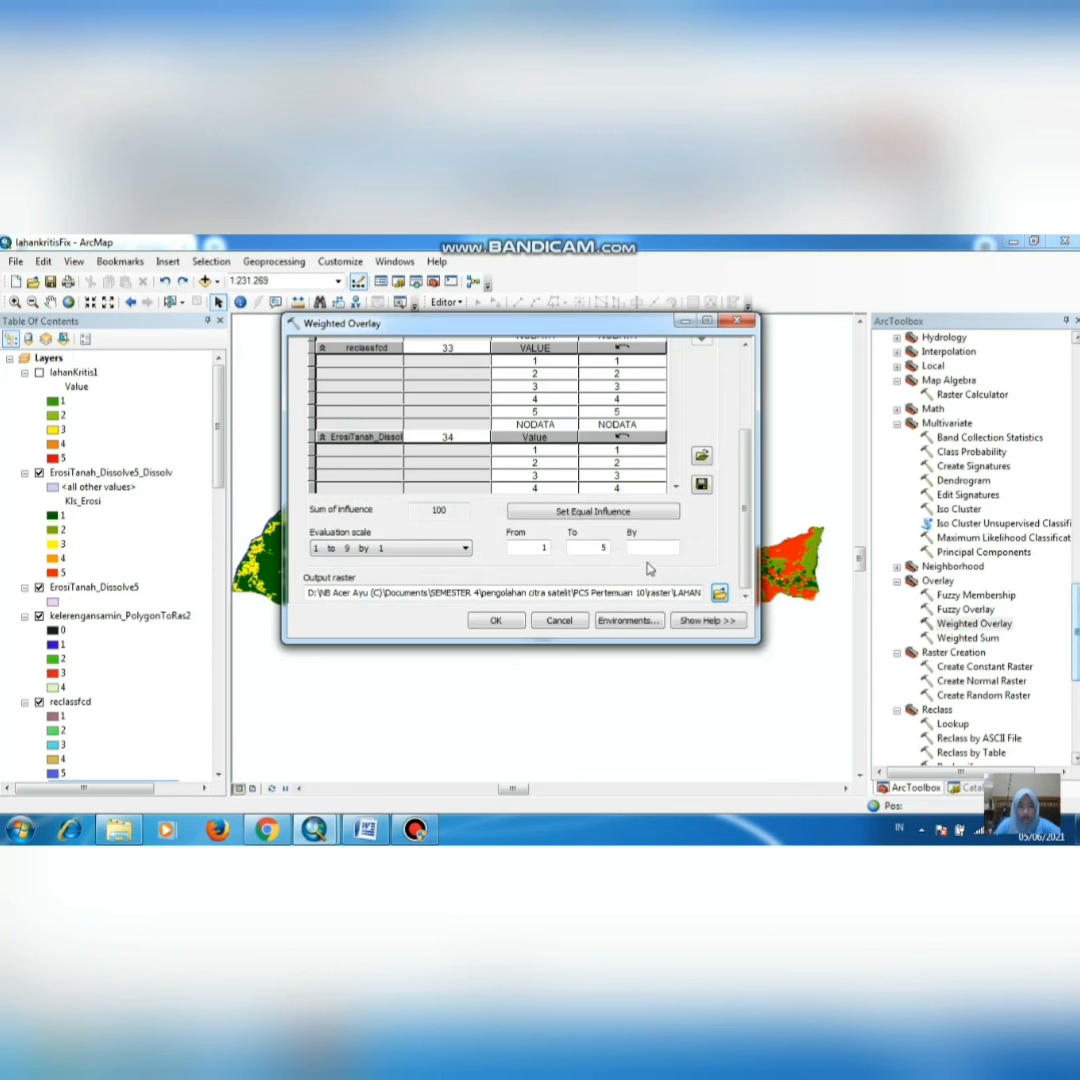
click(502, 624)
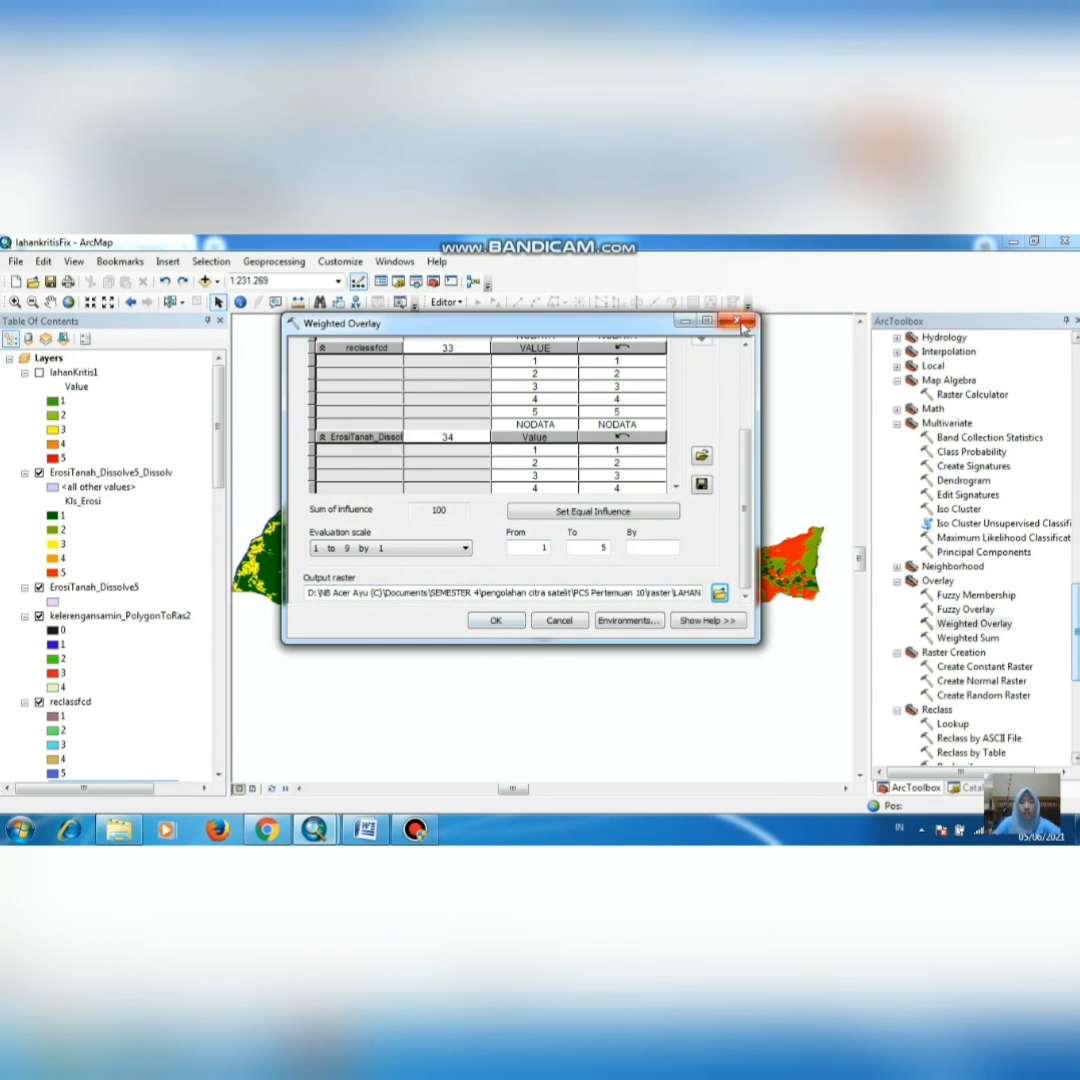
Step: Display the existing lahanKritis1 critical land raster above the erosion layers
click(39, 372)
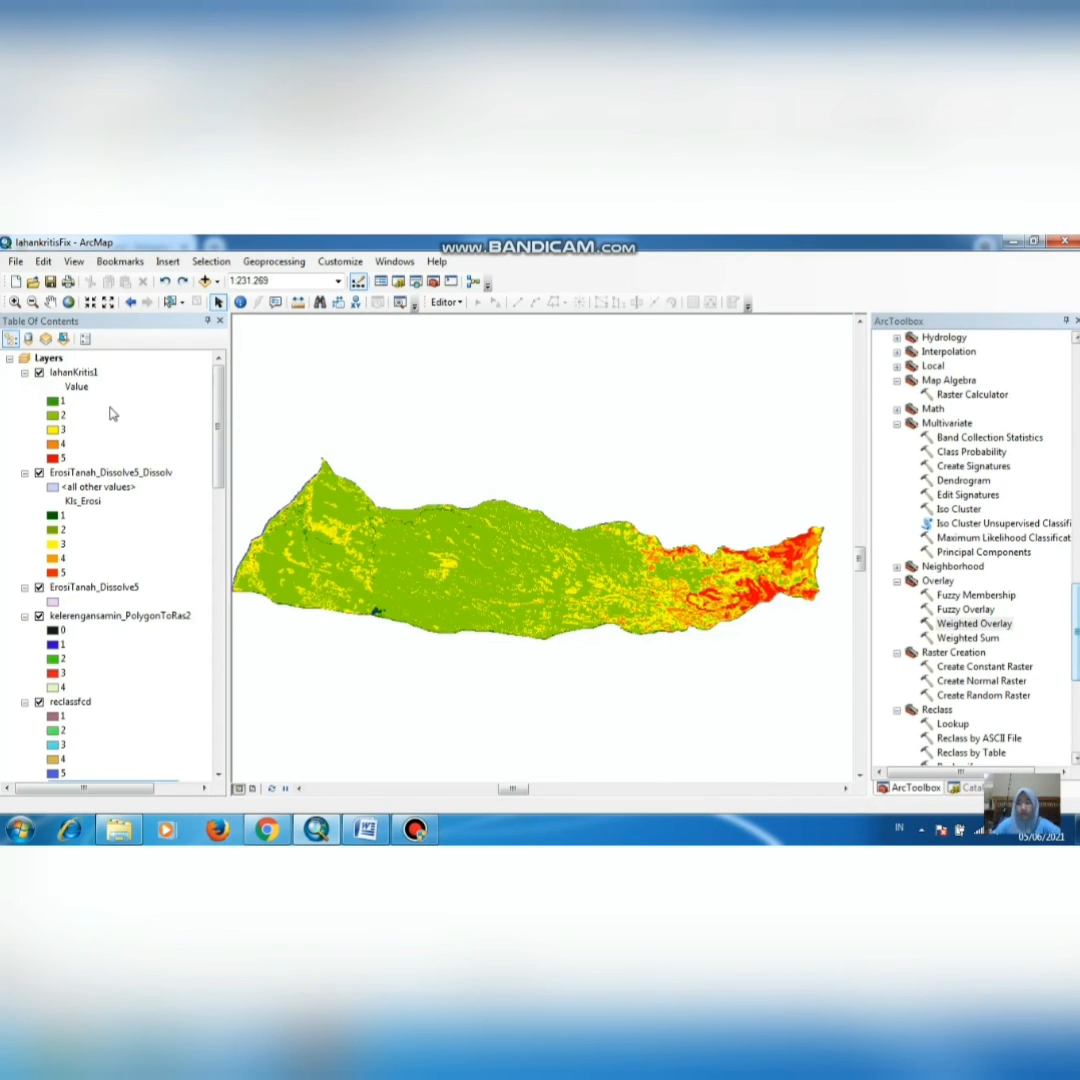
click(39, 472)
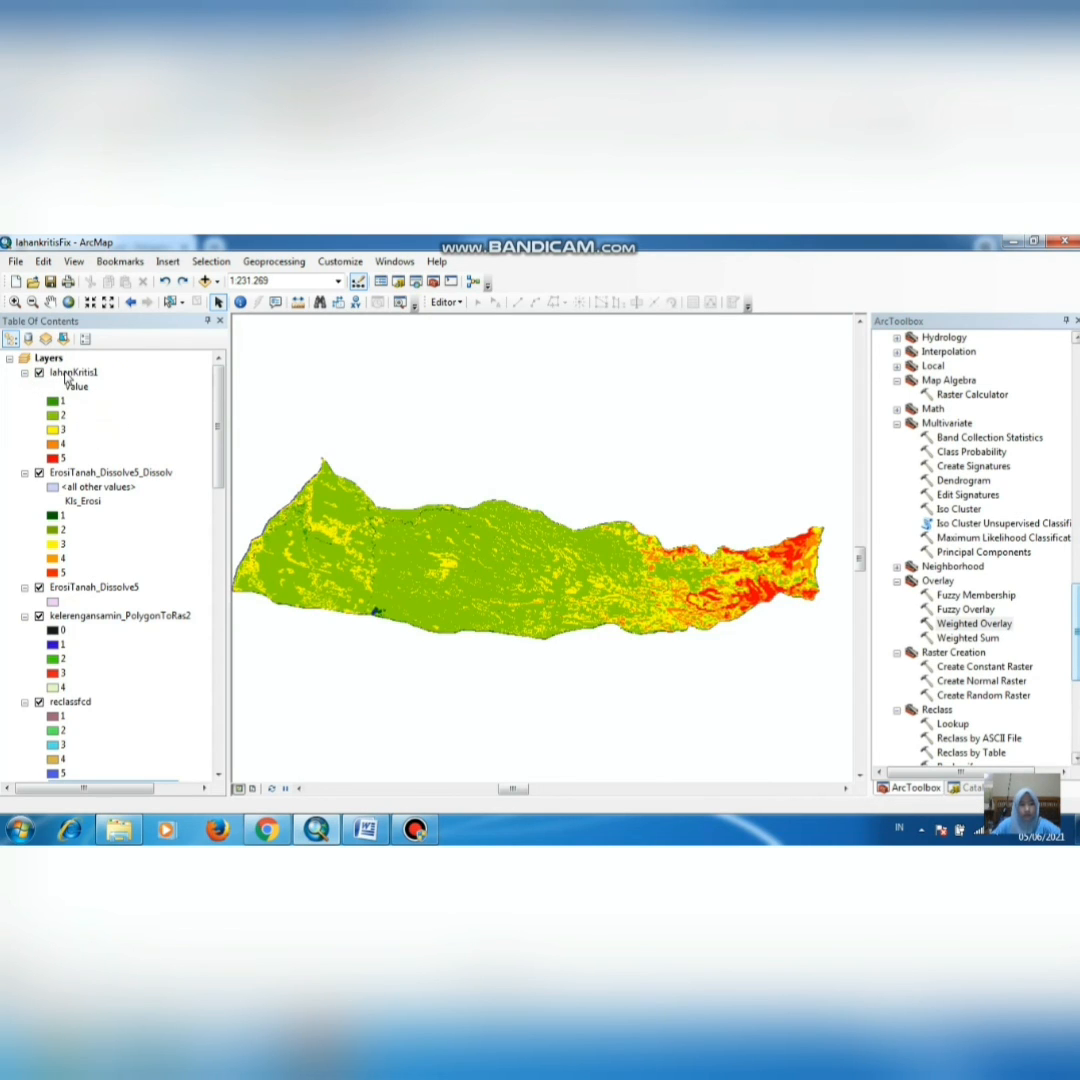